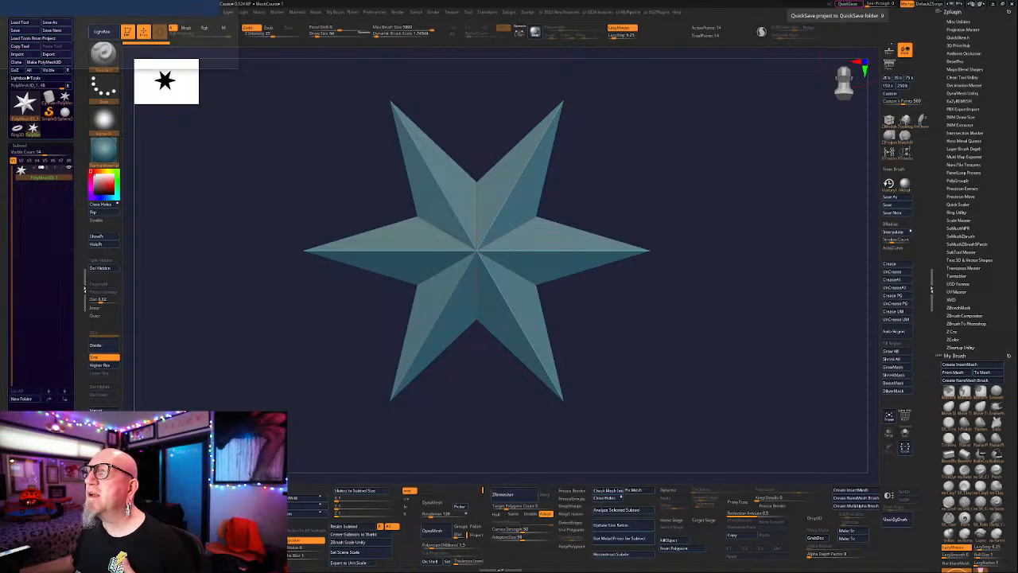
key(alt+Tab)
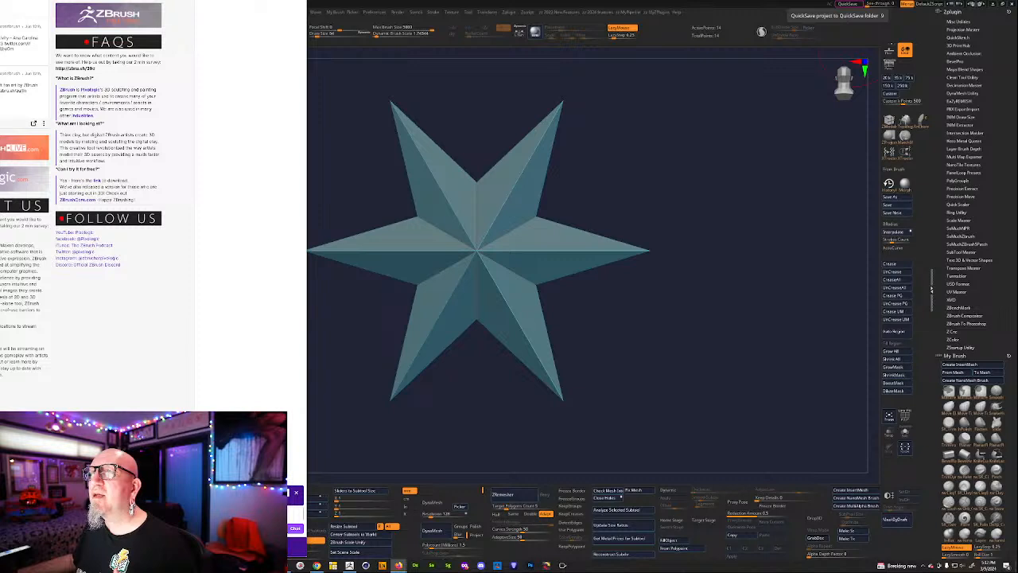
key(alt+Tab)
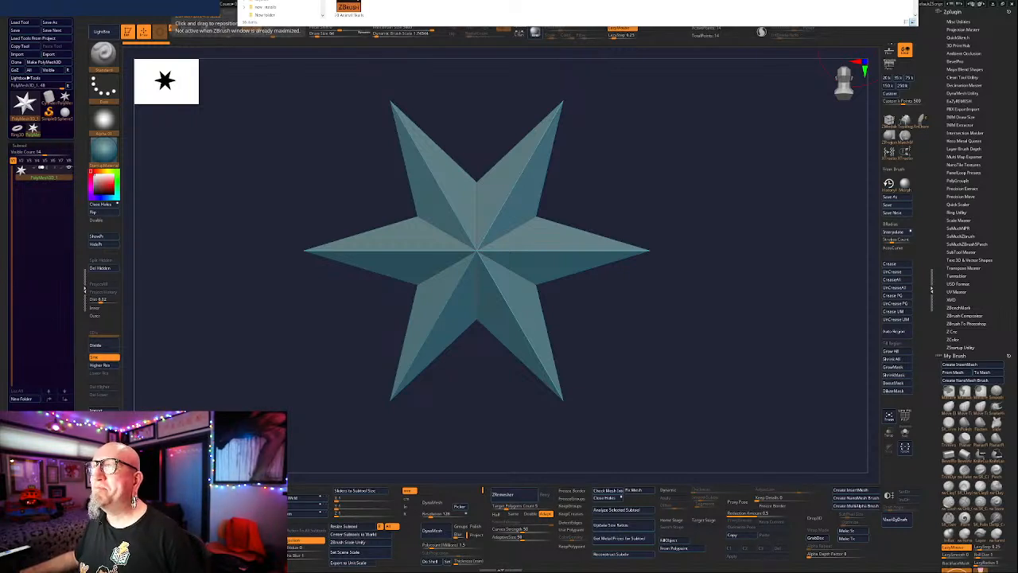
drag(238, 11, 676, 11)
drag(795, 0, 904, 0)
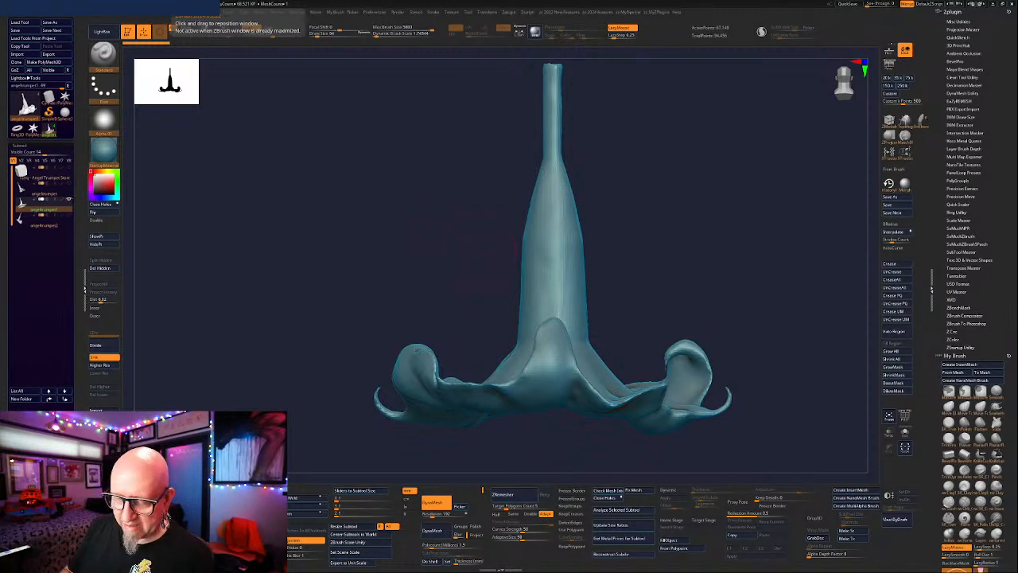
Compare the low-poly, detailed and intermediate versions of the angel trumpet flower by showing each subtool from several angles.
drag(303, 389, 251, 250)
drag(594, 402, 593, 369)
drag(594, 352, 668, 382)
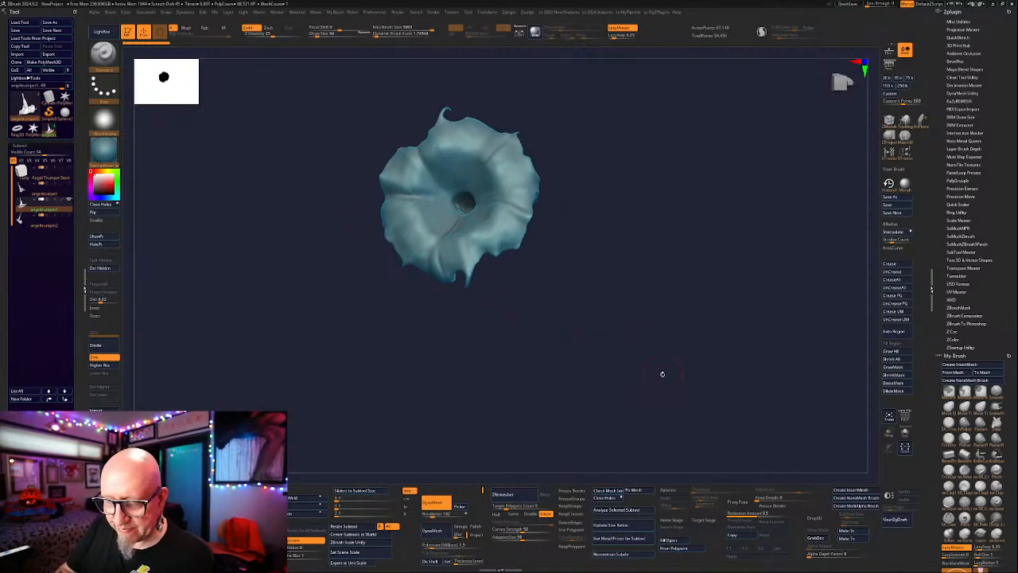
click(49, 189)
drag(521, 394, 544, 342)
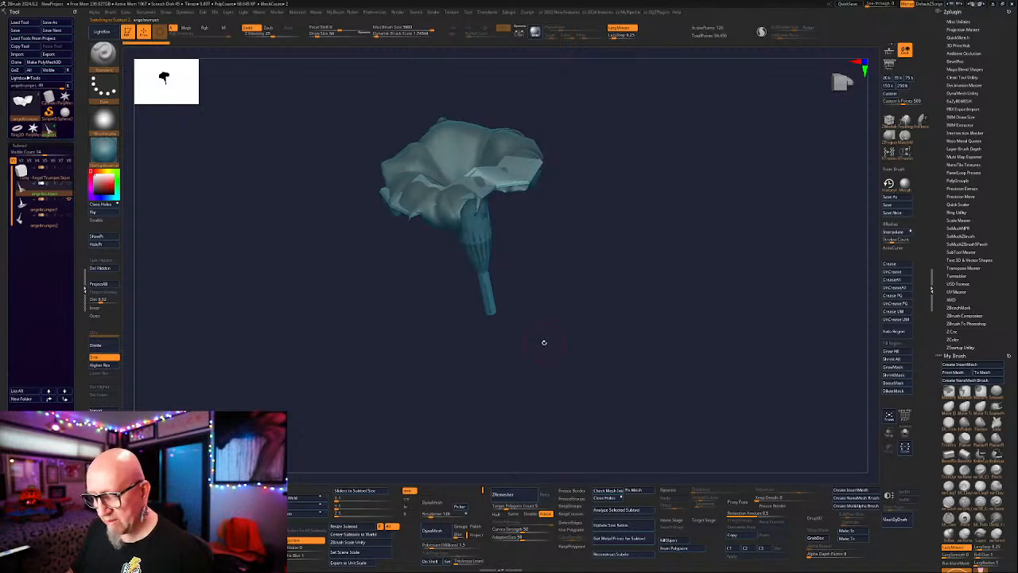
click(66, 206)
mouse_move(328, 376)
mouse_down()
mouse_move(321, 405)
mouse_move(316, 361)
mouse_up()
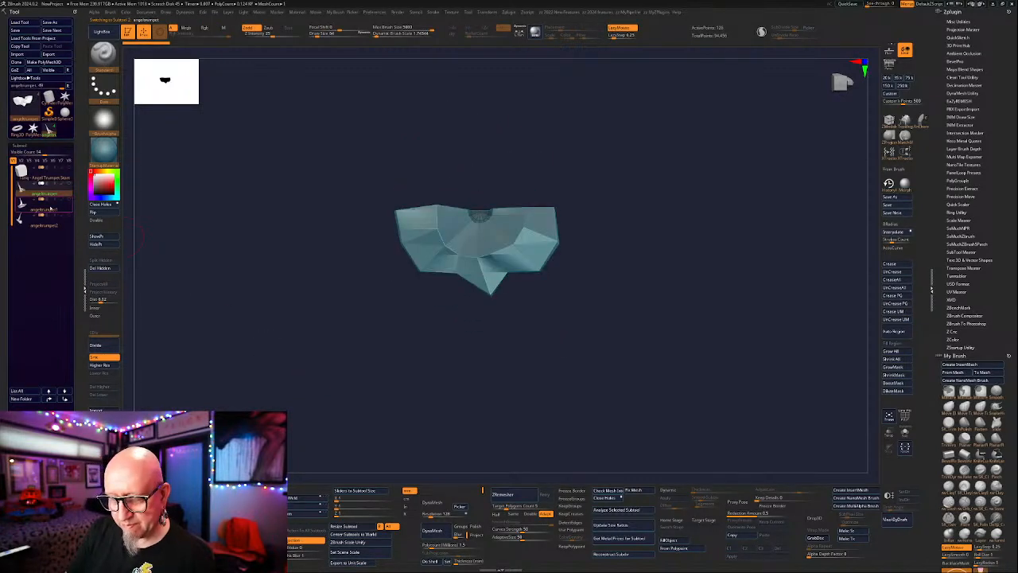
click(54, 225)
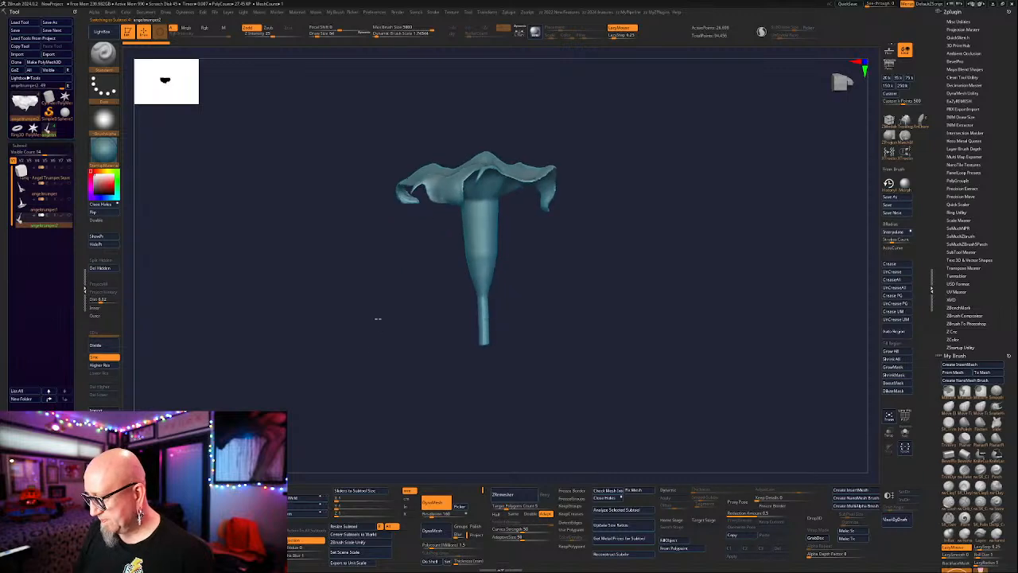
click(54, 207)
drag(531, 362, 583, 360)
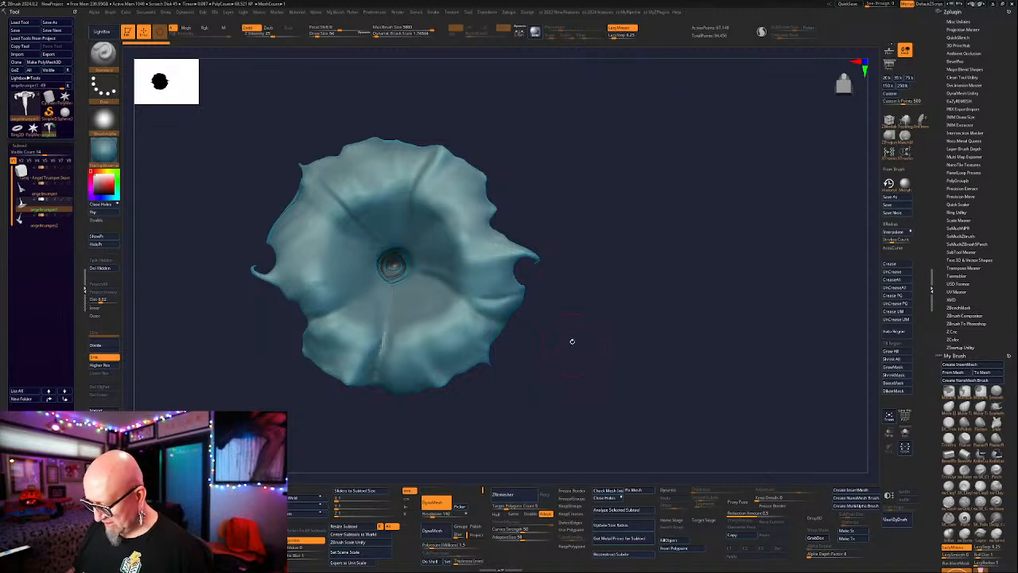
Examine the detailed flower's throat, tube and curled petals, and compare its form with the blocky base and intermediate meshes.
alt+drag(540, 259, 618, 261)
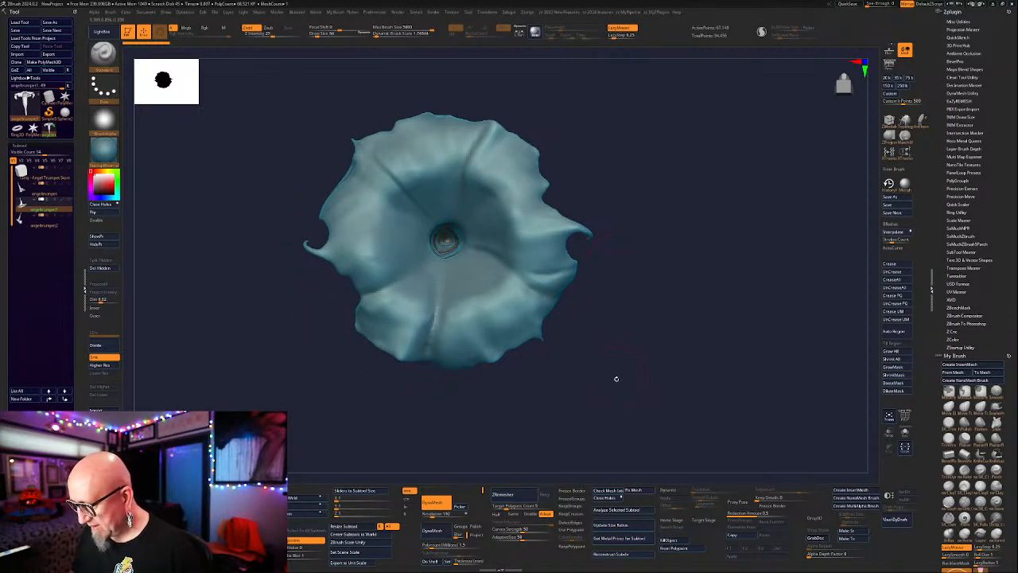
drag(616, 378, 592, 376)
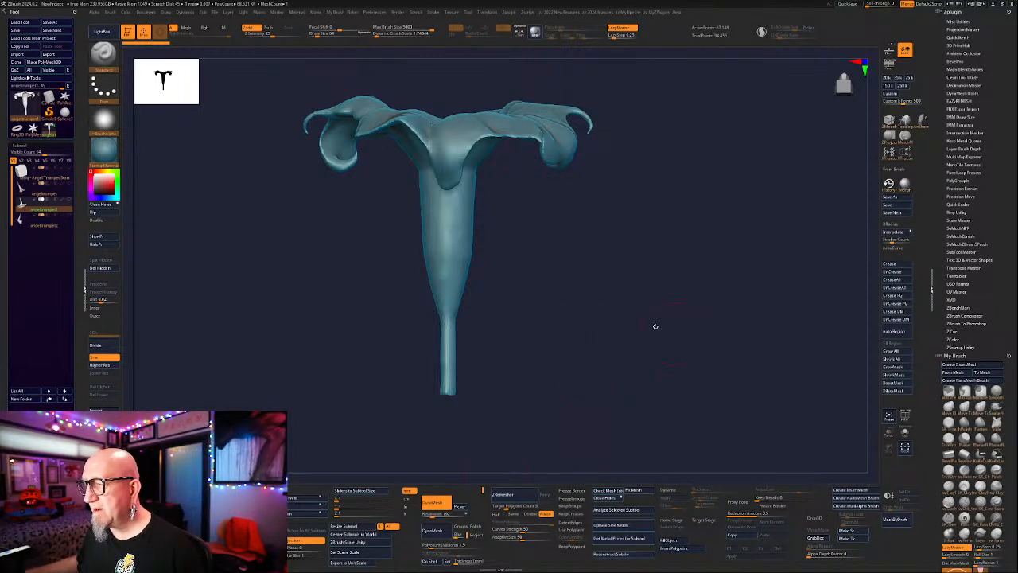
drag(655, 326, 690, 382)
drag(629, 249, 647, 383)
click(44, 192)
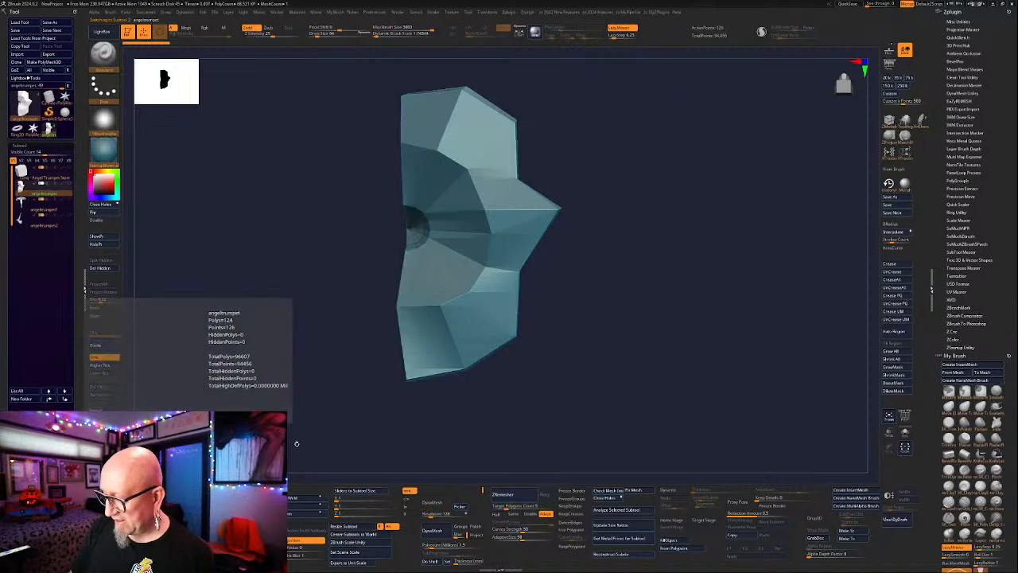
drag(568, 381, 589, 365)
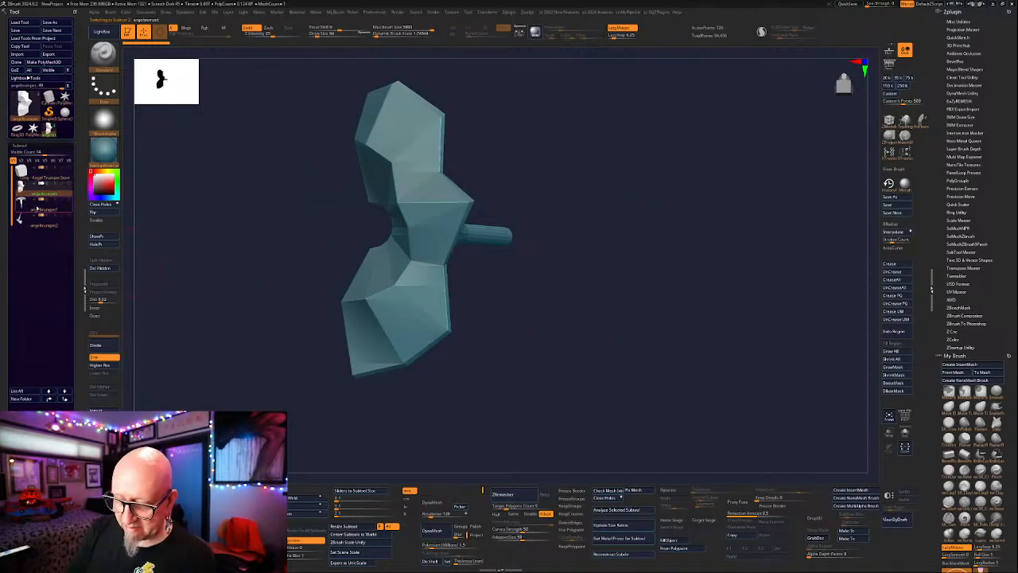
click(37, 209)
drag(151, 380, 222, 398)
click(40, 222)
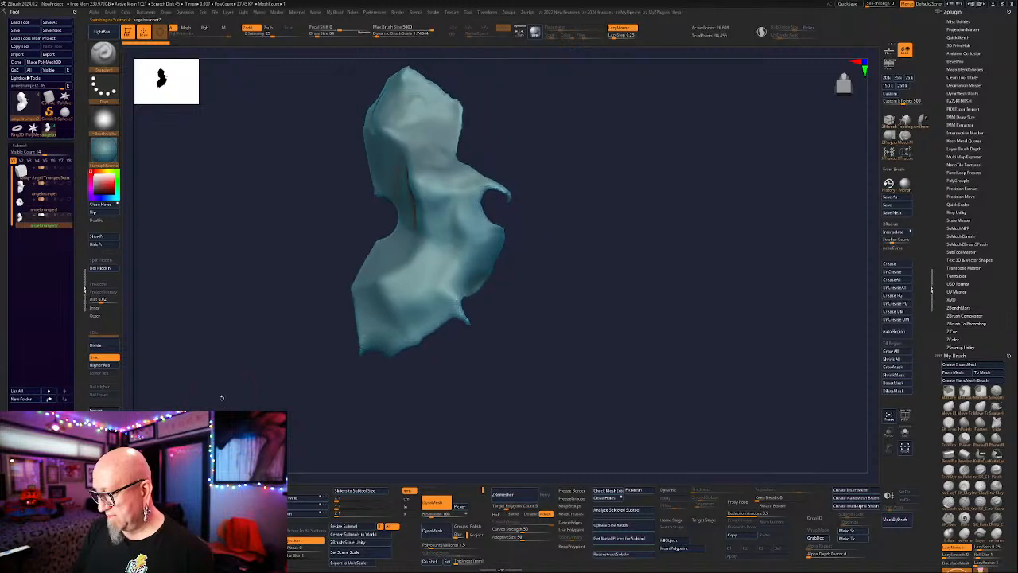
click(57, 206)
drag(461, 370, 543, 334)
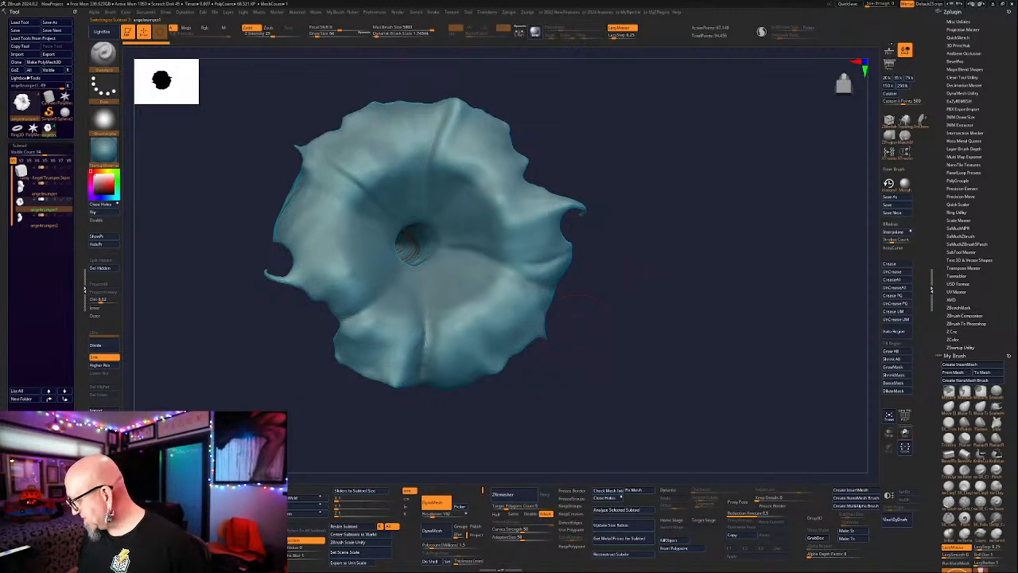
Display the PolyFrame on the detailed flower and reduce the brush draw size to about 17.5.
key(shift+f)
drag(796, 443, 672, 284)
mouse_move(676, 478)
mouse_down()
mouse_move(637, 318)
mouse_move(550, 284)
mouse_move(625, 337)
mouse_move(607, 294)
mouse_move(569, 279)
mouse_move(620, 225)
mouse_move(616, 239)
mouse_up()
key(space)
key(shift+f)
drag(1006, 307, 992, 228)
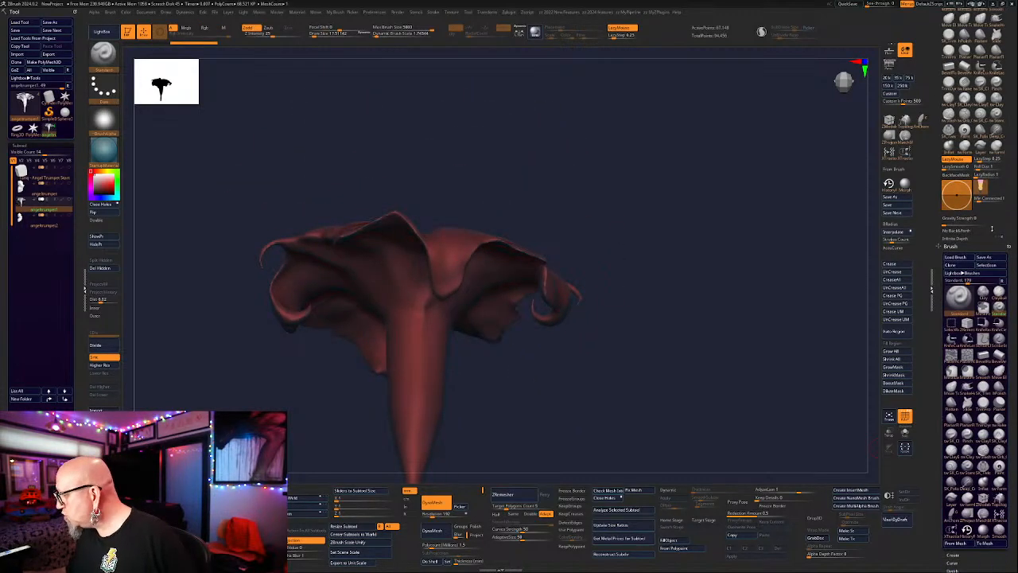
shift+click(974, 199)
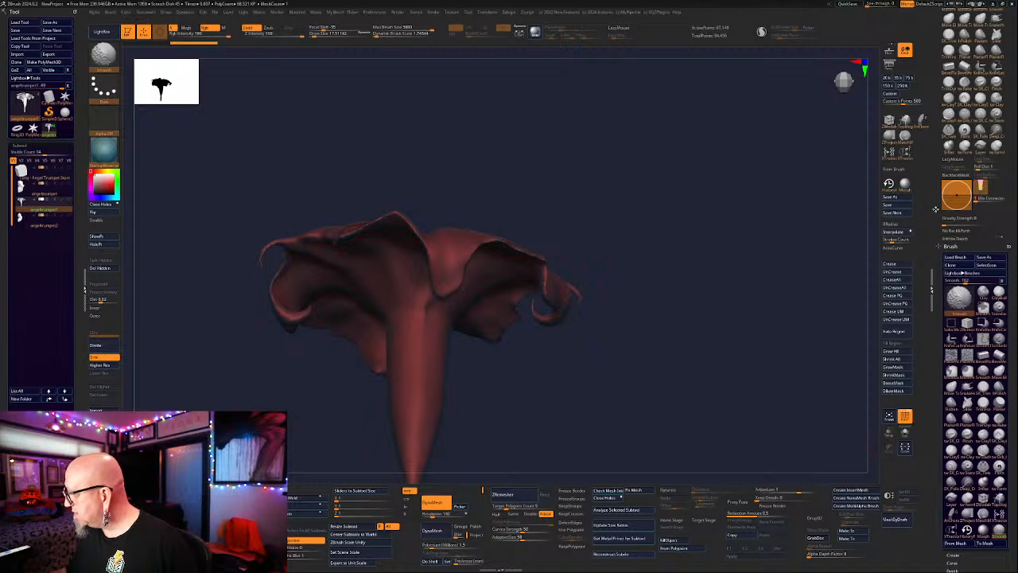
Turn on Sculptris Pro mode and smooth the outer edges of the flared petals.
mouse_move(604, 287)
mouse_down()
mouse_move(602, 379)
mouse_move(580, 286)
mouse_move(545, 257)
mouse_up()
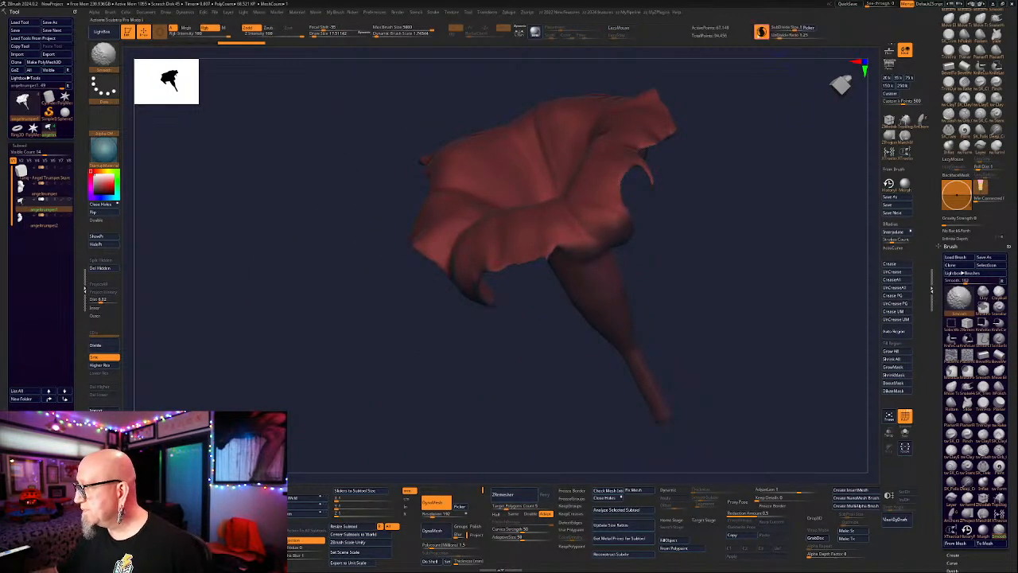
shift+drag(544, 256, 524, 258)
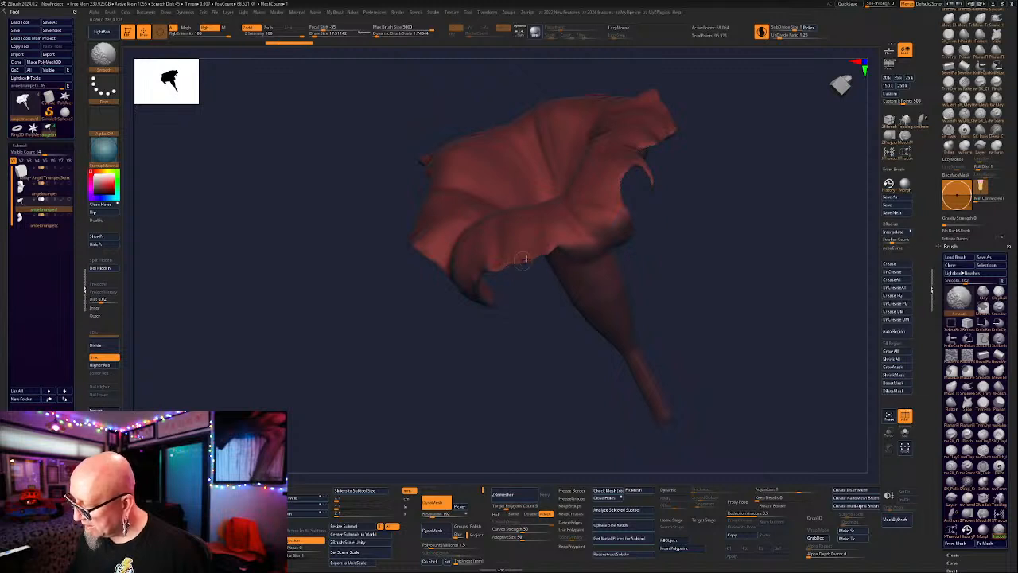
key(l)
drag(700, 223, 484, 139)
key(l)
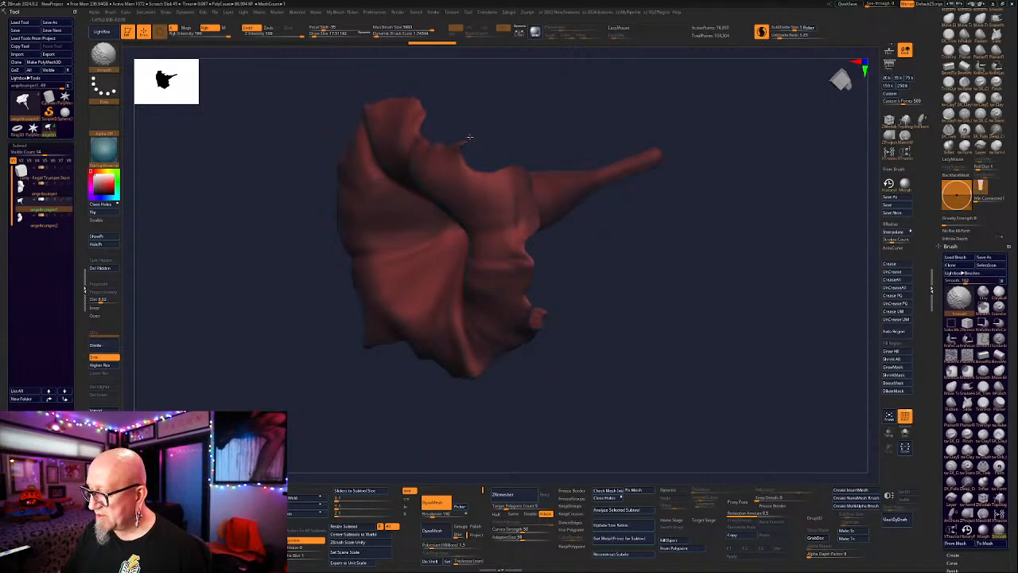
mouse_move(574, 238)
mouse_down()
mouse_move(583, 323)
mouse_move(676, 453)
mouse_move(657, 347)
mouse_move(531, 263)
mouse_move(540, 227)
mouse_move(720, 182)
mouse_move(718, 196)
mouse_move(609, 163)
mouse_move(598, 172)
mouse_up()
key(shift)
drag(618, 96, 599, 167)
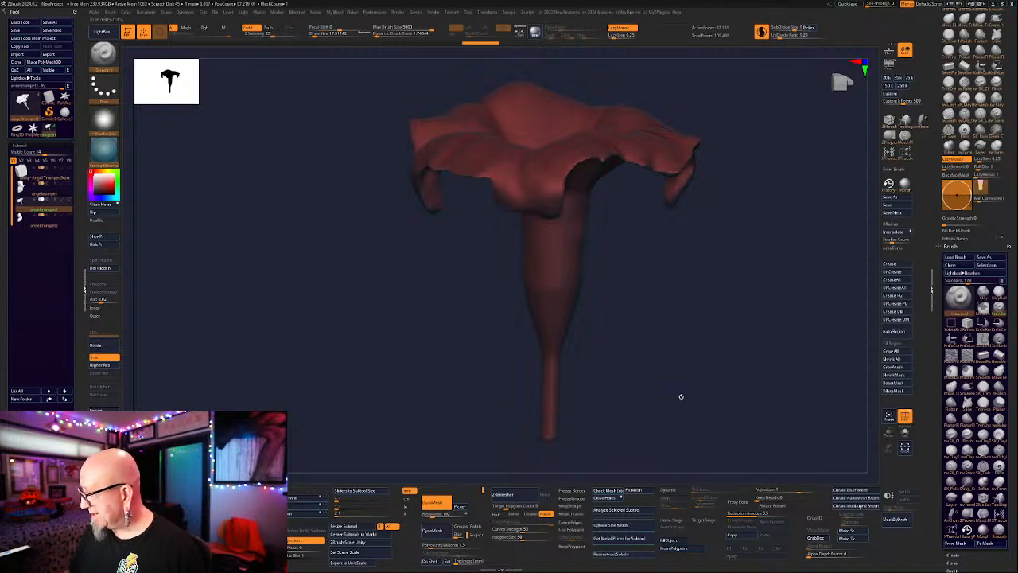
Hide the PolyFrame and smooth down the thin curled tips around the petal rim.
click(906, 413)
mouse_move(820, 374)
mouse_down()
mouse_move(799, 322)
mouse_move(691, 302)
mouse_up()
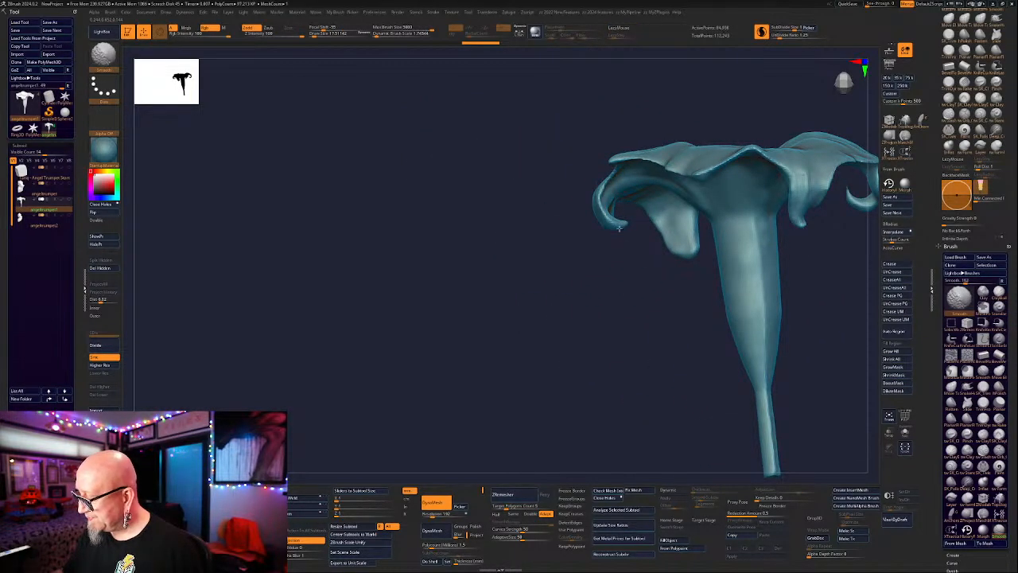
drag(618, 228, 594, 183)
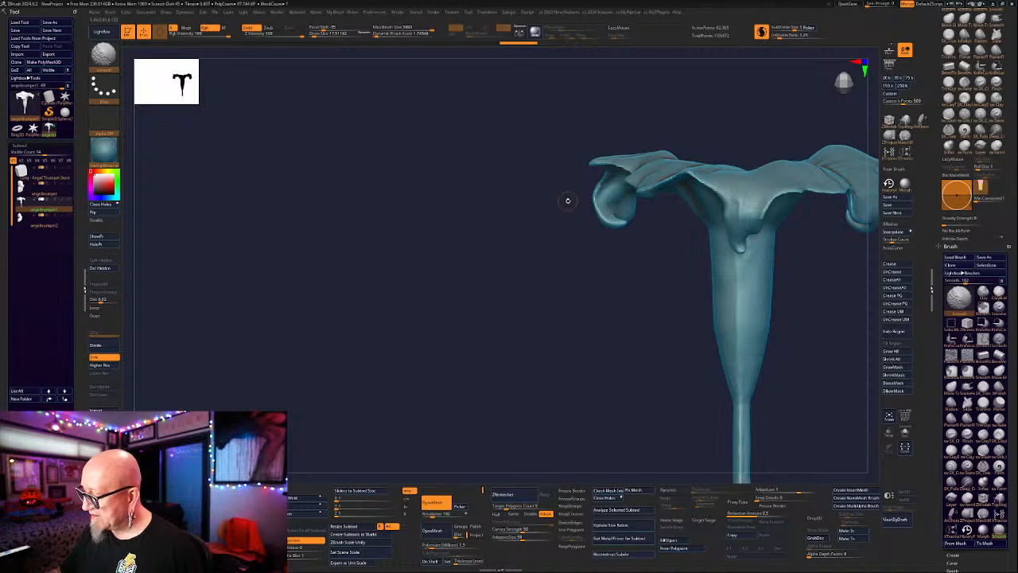
alt+drag(583, 355, 314, 361)
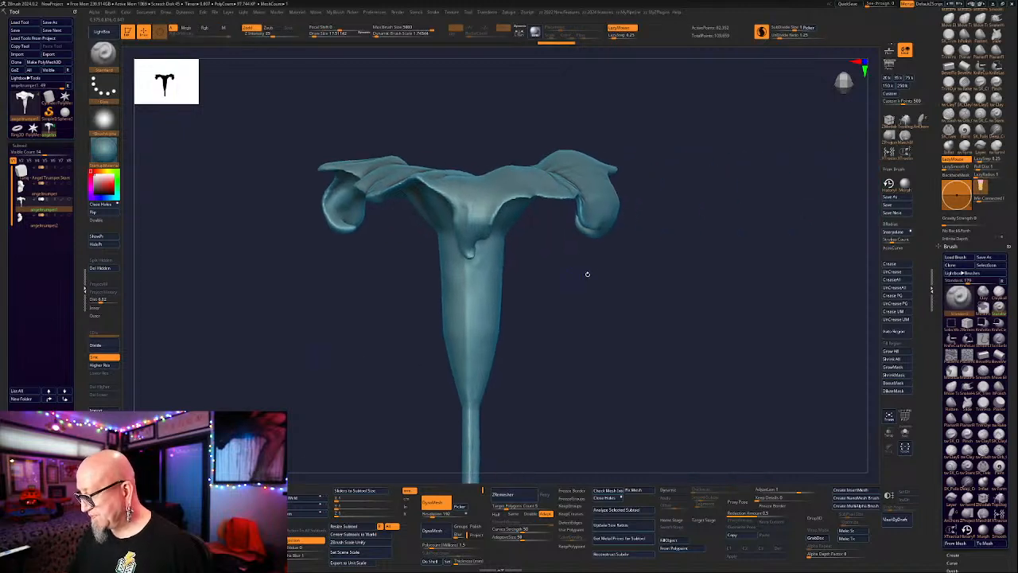
drag(587, 274, 570, 220)
mouse_move(612, 277)
shift+mouse_down()
mouse_move(661, 266)
mouse_move(645, 422)
mouse_move(692, 422)
mouse_move(731, 310)
mouse_move(660, 389)
mouse_move(672, 389)
mouse_move(650, 360)
mouse_move(623, 364)
shift+mouse_up()
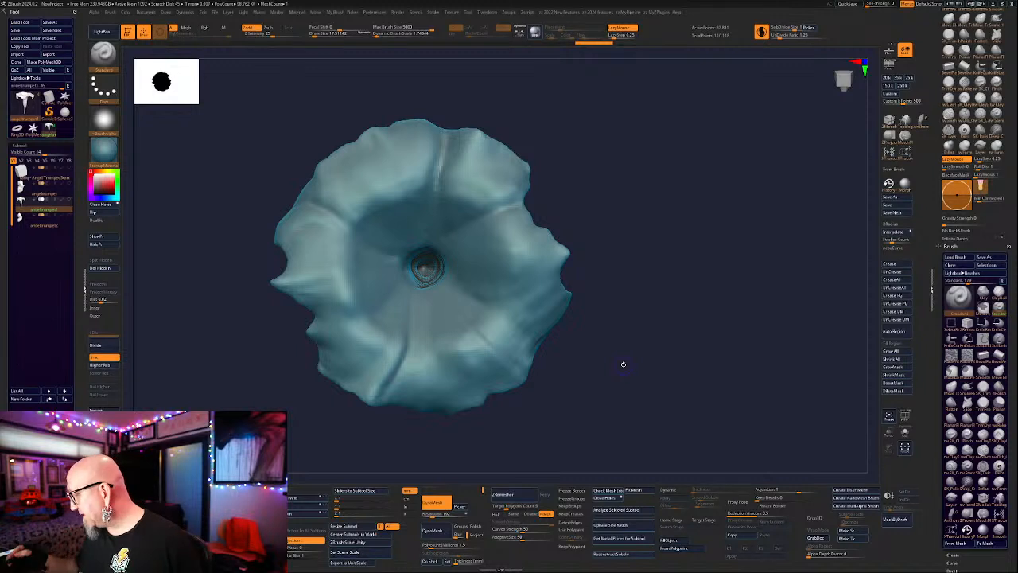
Choose the Move Elastic brush, set its Z Intensity to 5 and enlarge its draw size for reshaping the flower.
click(952, 22)
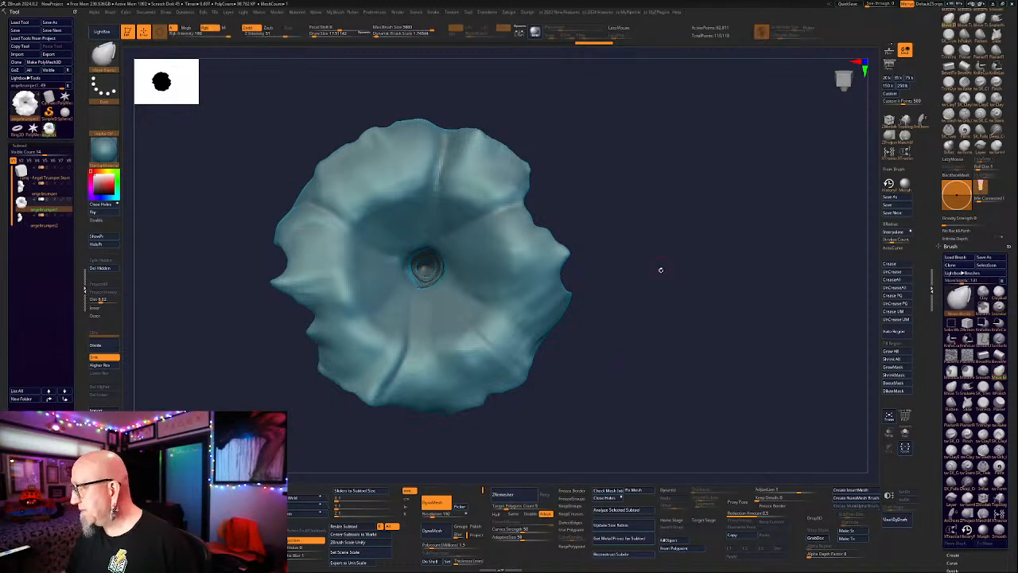
drag(661, 269, 555, 253)
key(space)
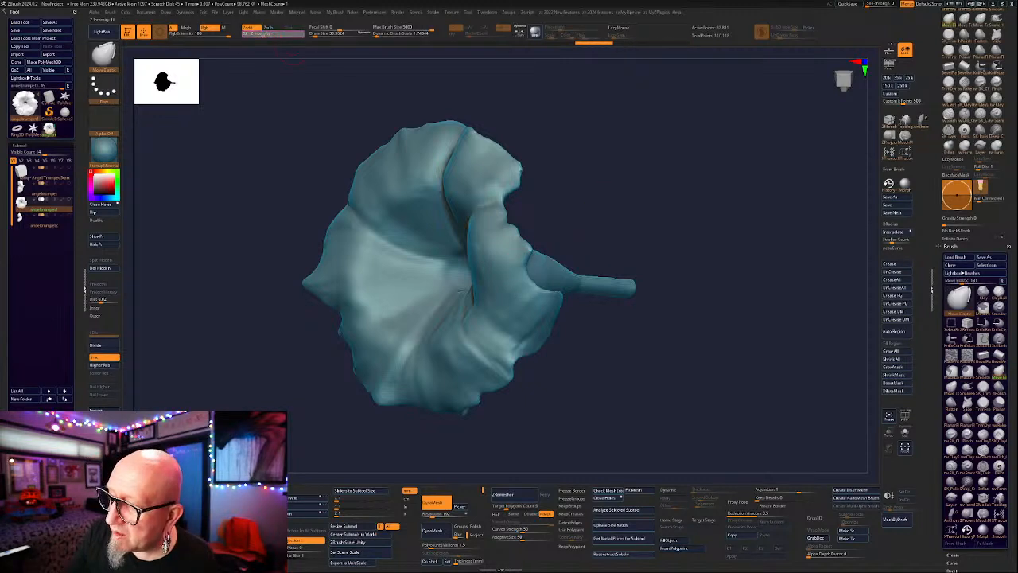
mouse_move(628, 165)
mouse_down()
mouse_move(686, 144)
mouse_move(639, 183)
mouse_move(649, 183)
mouse_up()
key(space)
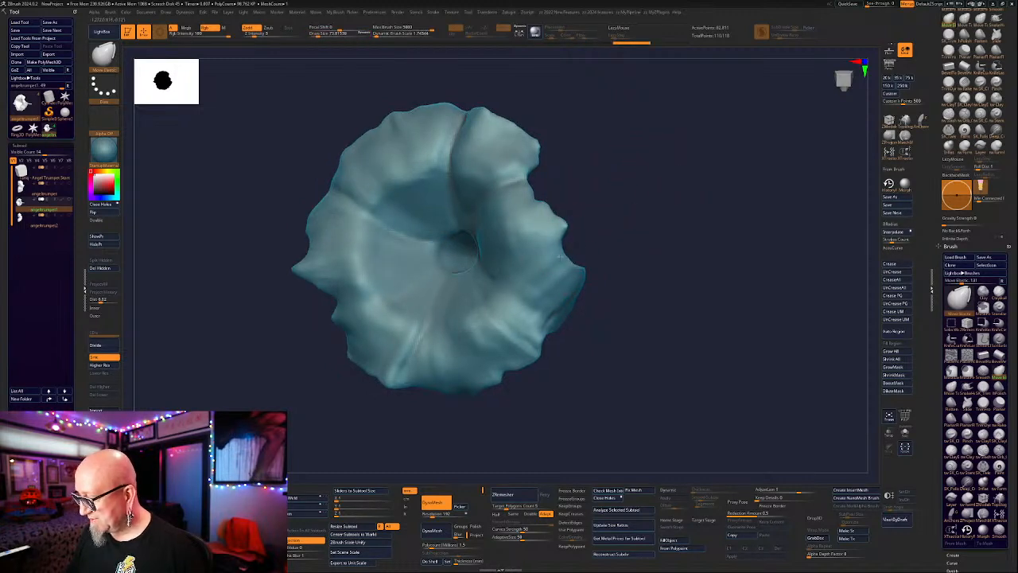
Soften the pointed edges and folds on the side of the bloom with the Smooth brush.
key(shift)
shift+drag(593, 297, 598, 291)
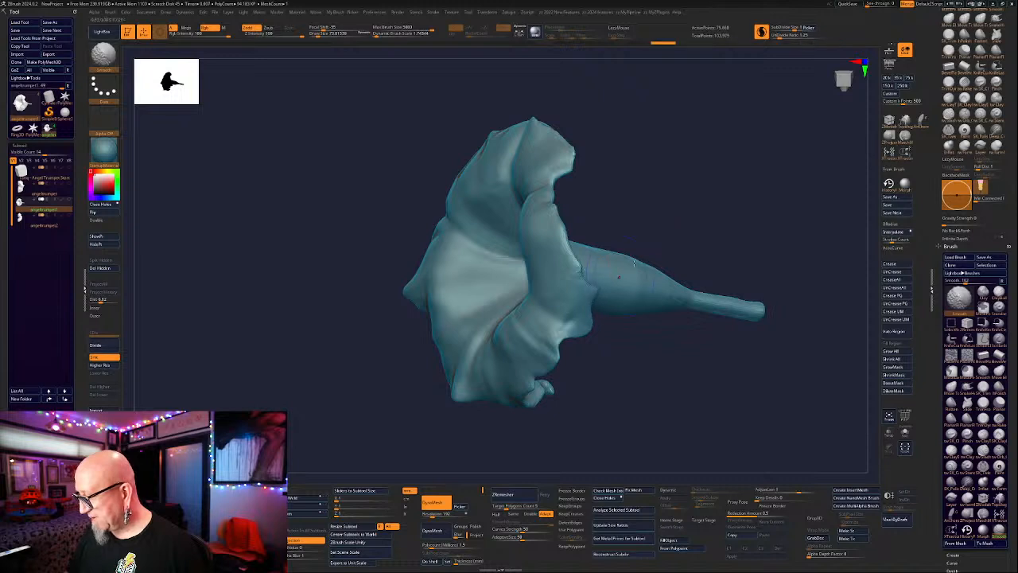
drag(634, 263, 709, 226)
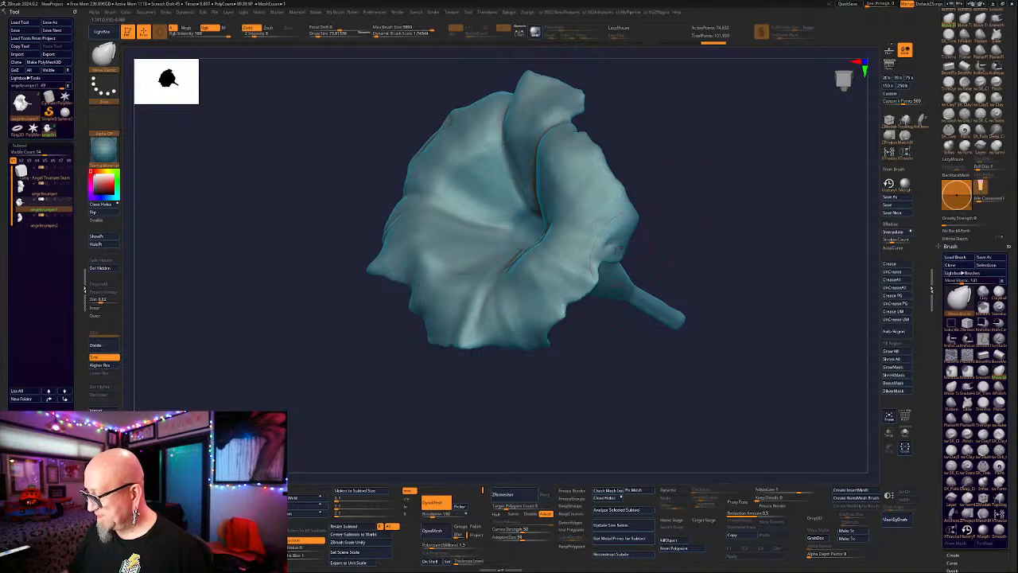
Reshape the drooping petal lobes around the flower's mouth with the Move Elastic brush.
drag(616, 249, 664, 233)
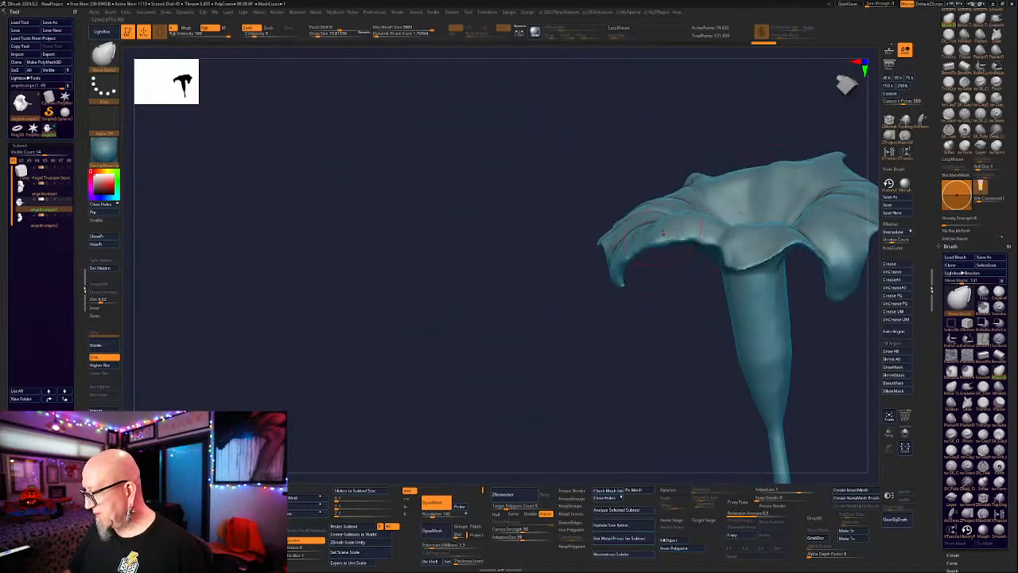
alt+drag(659, 328, 499, 362)
drag(612, 326, 623, 250)
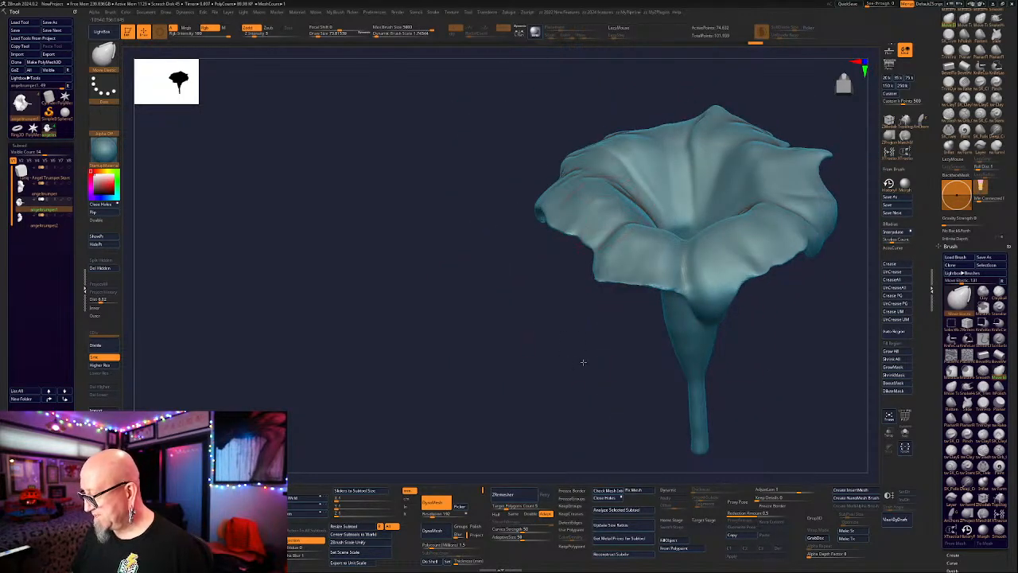
mouse_move(583, 361)
mouse_down()
mouse_move(771, 295)
mouse_move(788, 273)
mouse_move(752, 233)
mouse_move(700, 262)
mouse_move(614, 254)
mouse_move(579, 280)
mouse_move(681, 307)
mouse_move(593, 294)
mouse_up()
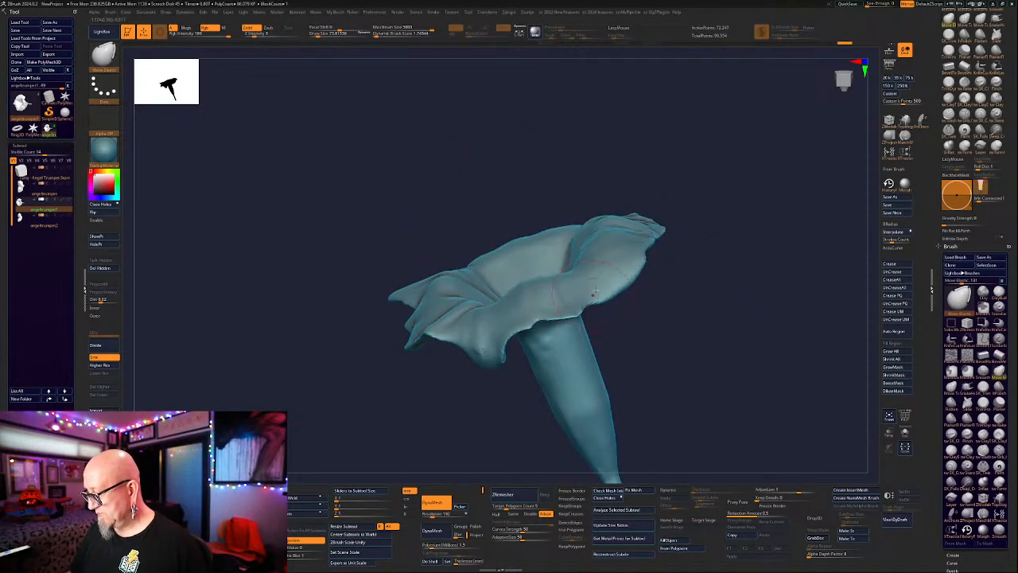
drag(454, 386, 668, 291)
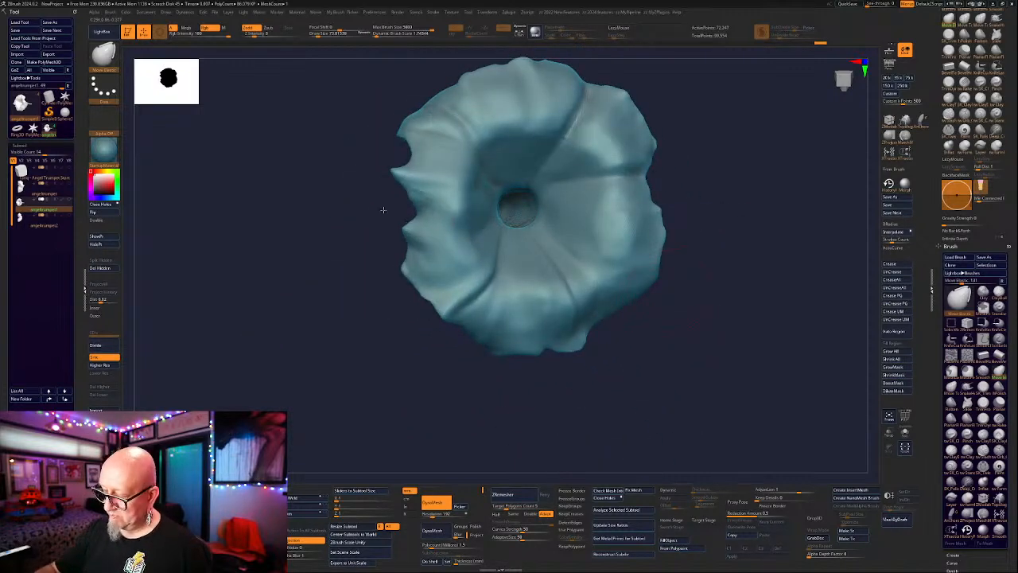
Pull the petal lobes into shape with Move Elastic and smooth the protruding tips around the bloom's rim.
mouse_move(400, 251)
mouse_down()
mouse_move(401, 228)
mouse_move(404, 256)
mouse_up()
drag(400, 274, 415, 382)
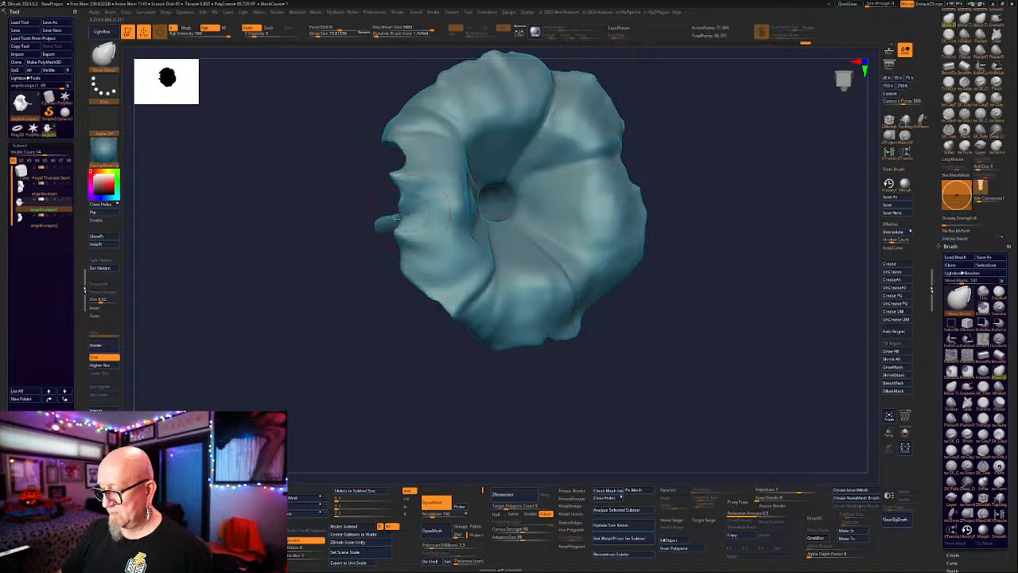
shift+drag(382, 191, 400, 113)
drag(502, 167, 650, 229)
drag(584, 365, 604, 274)
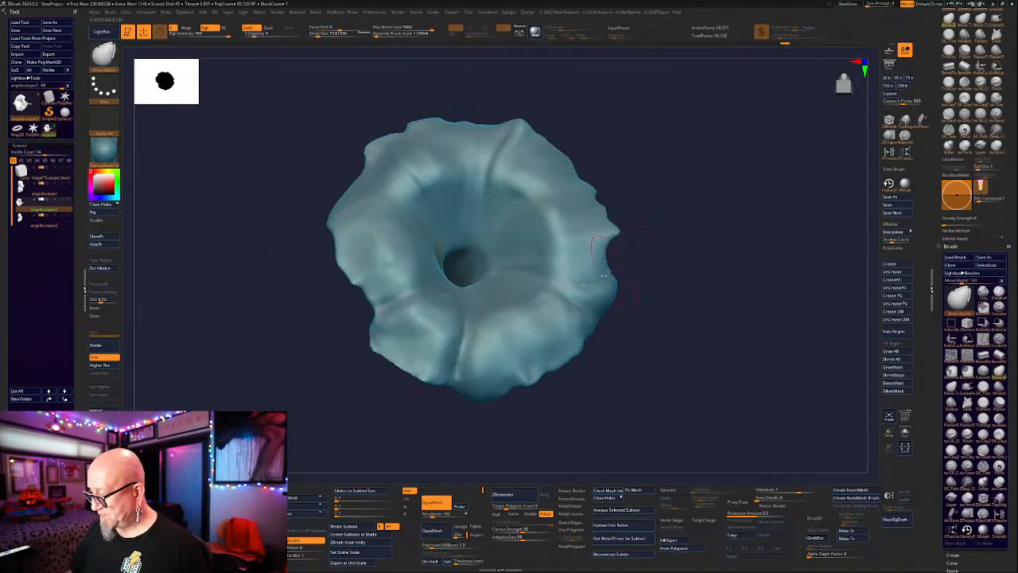
drag(696, 261, 611, 231)
mouse_move(571, 371)
mouse_down()
mouse_move(657, 294)
mouse_move(641, 348)
mouse_move(722, 266)
mouse_move(750, 322)
mouse_move(708, 273)
mouse_up()
mouse_move(538, 319)
shift+mouse_down()
mouse_move(431, 334)
mouse_move(354, 252)
shift+mouse_up()
Raise the DynaMesh resolution in two stages, remeshing the flower after each increase.
alt+drag(650, 172, 608, 261)
mouse_move(628, 326)
mouse_down()
mouse_move(648, 266)
mouse_move(677, 278)
mouse_move(665, 309)
mouse_move(588, 346)
mouse_move(574, 429)
mouse_up()
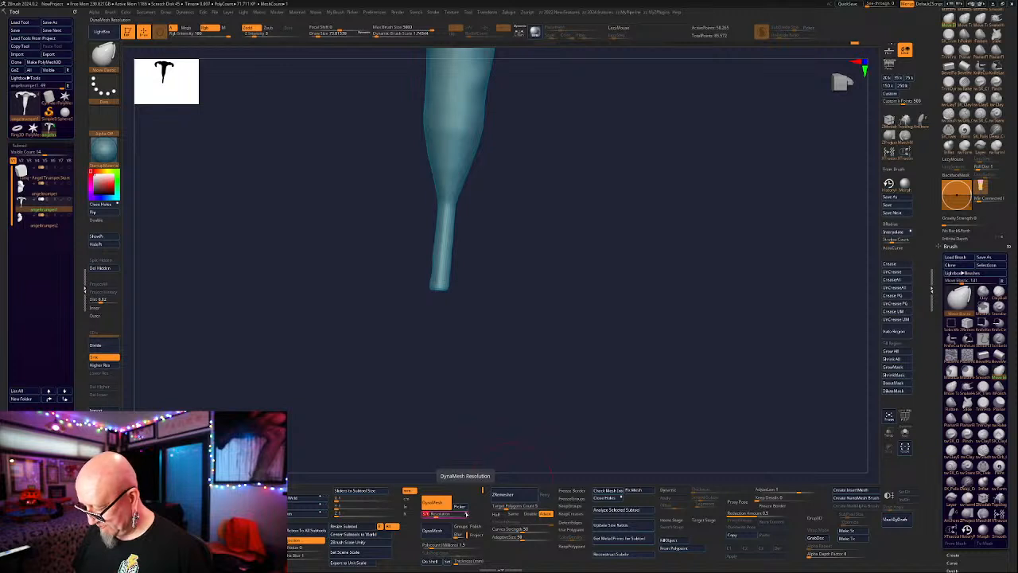
ctrl+drag(691, 221, 632, 282)
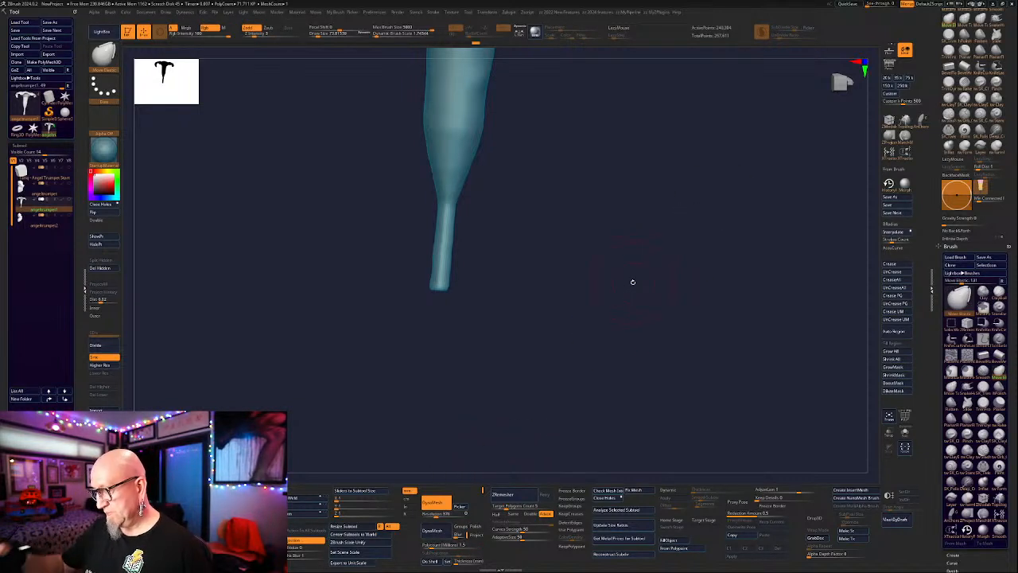
key(f)
drag(549, 318, 486, 480)
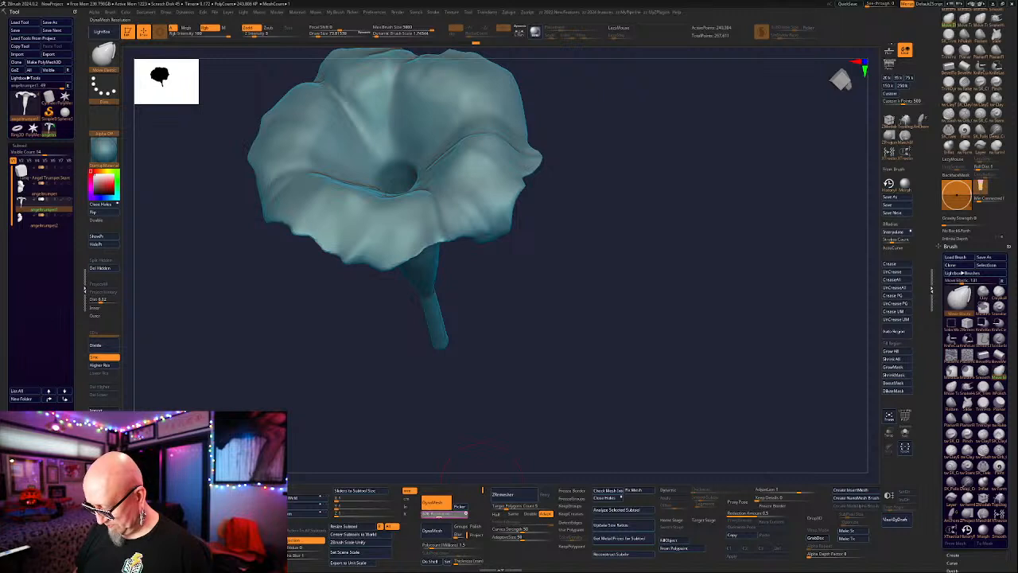
ctrl+drag(686, 206, 530, 396)
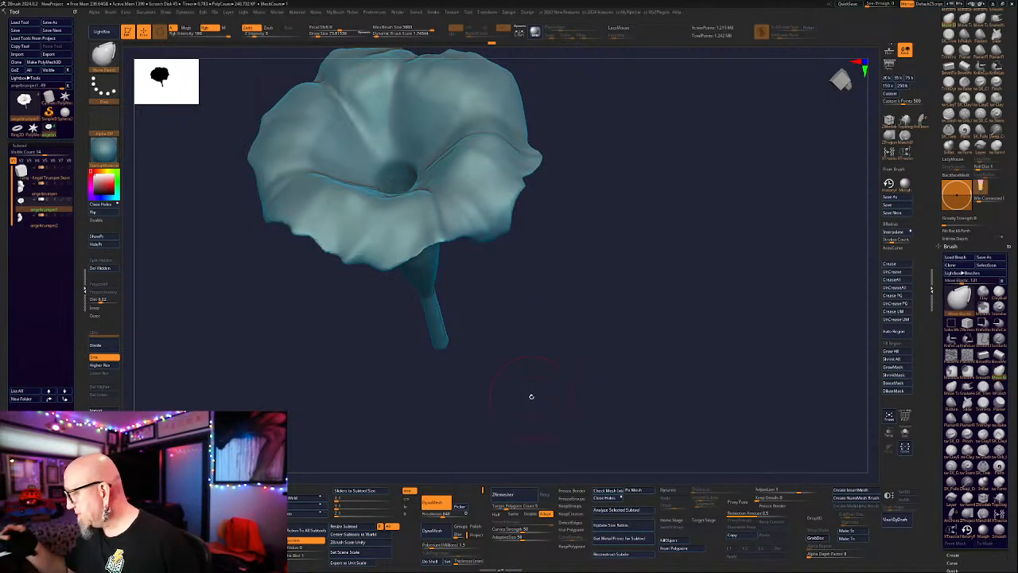
Choose the ClayTubes brush, dismiss its Auto Masking note and reduce the draw size.
click(950, 99)
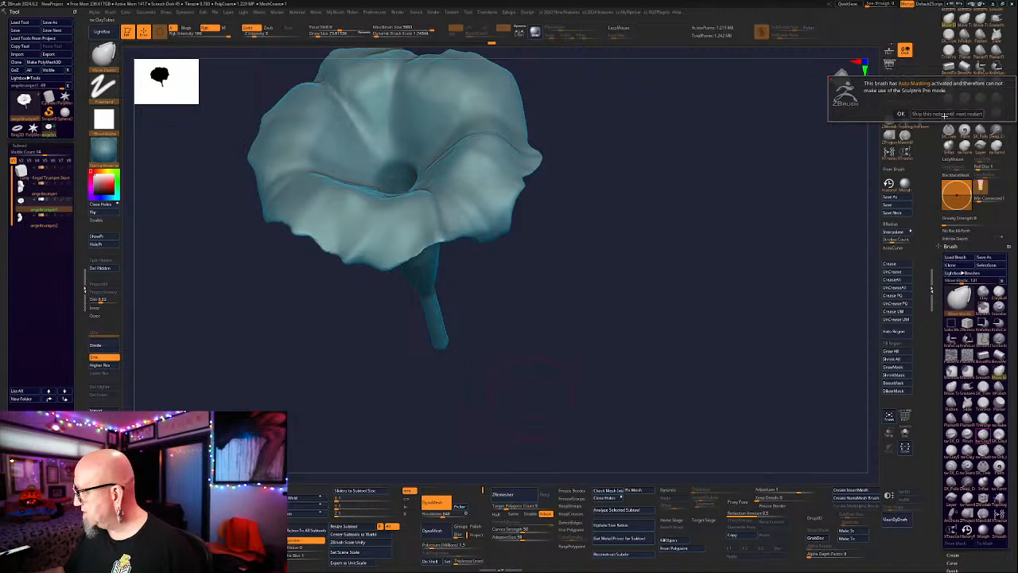
click(944, 116)
drag(687, 236, 575, 234)
key(space)
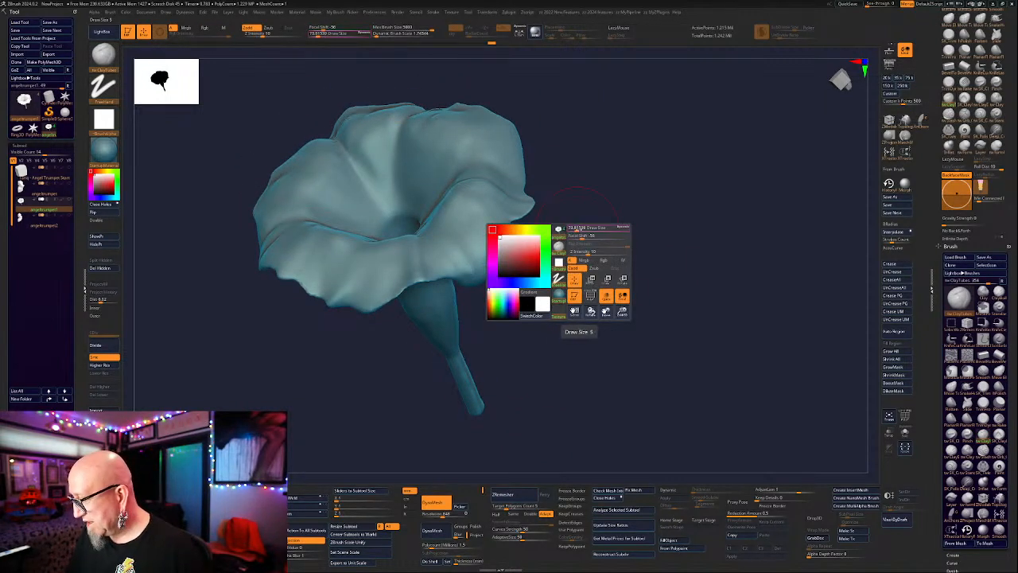
drag(577, 229, 553, 256)
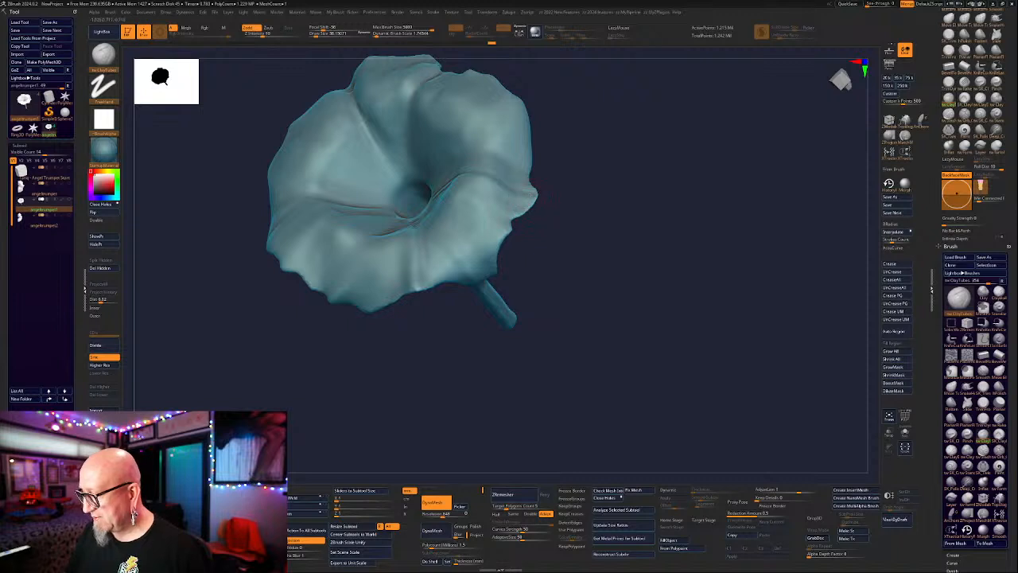
Build up clay along the petal's outer rim from the front and back, smoothing around the curled edge.
mouse_move(494, 224)
mouse_down()
mouse_move(493, 256)
mouse_move(420, 284)
mouse_up()
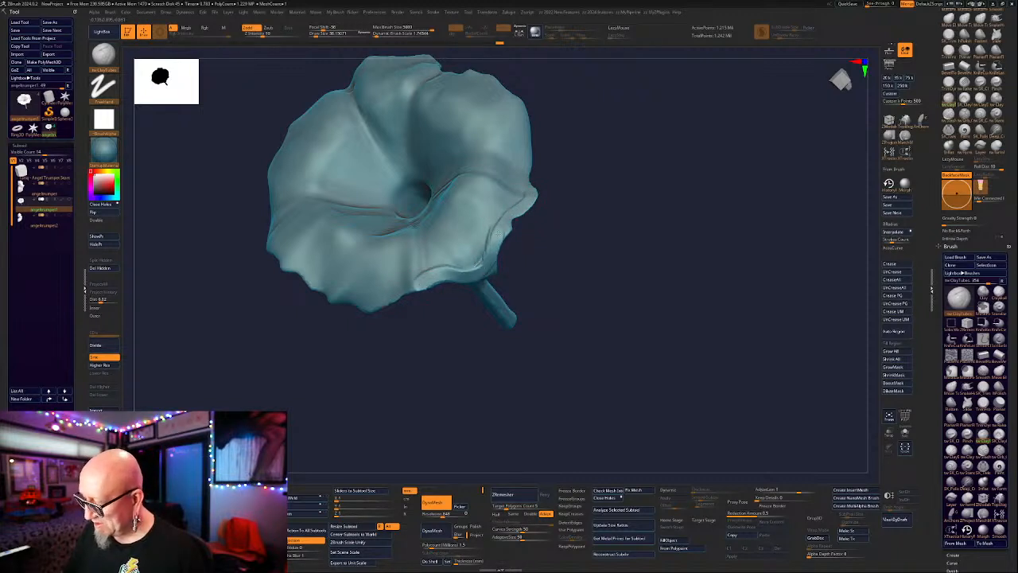
drag(541, 202, 554, 167)
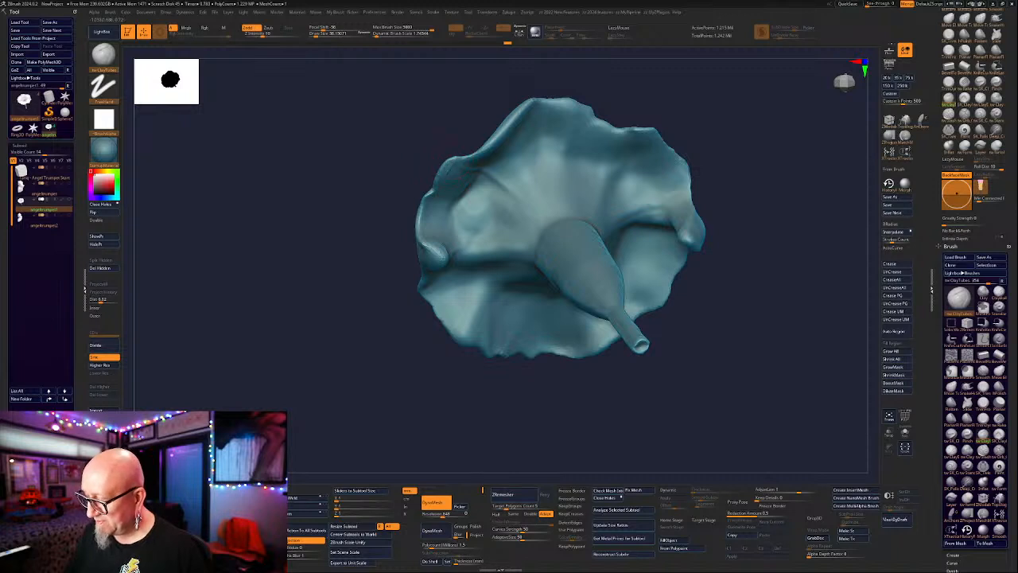
mouse_move(424, 197)
mouse_down()
mouse_move(422, 232)
mouse_move(434, 237)
mouse_up()
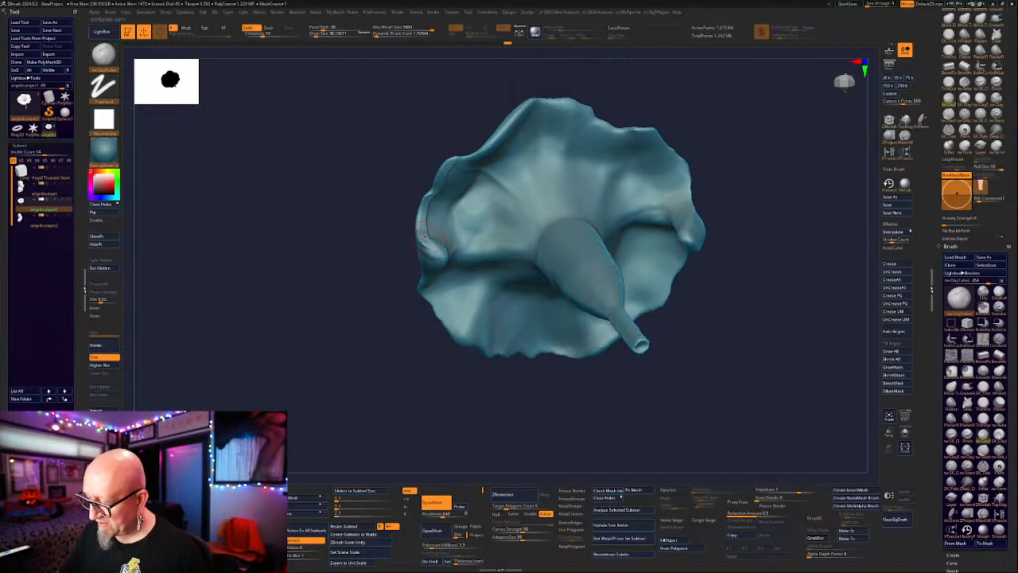
shift+click(761, 32)
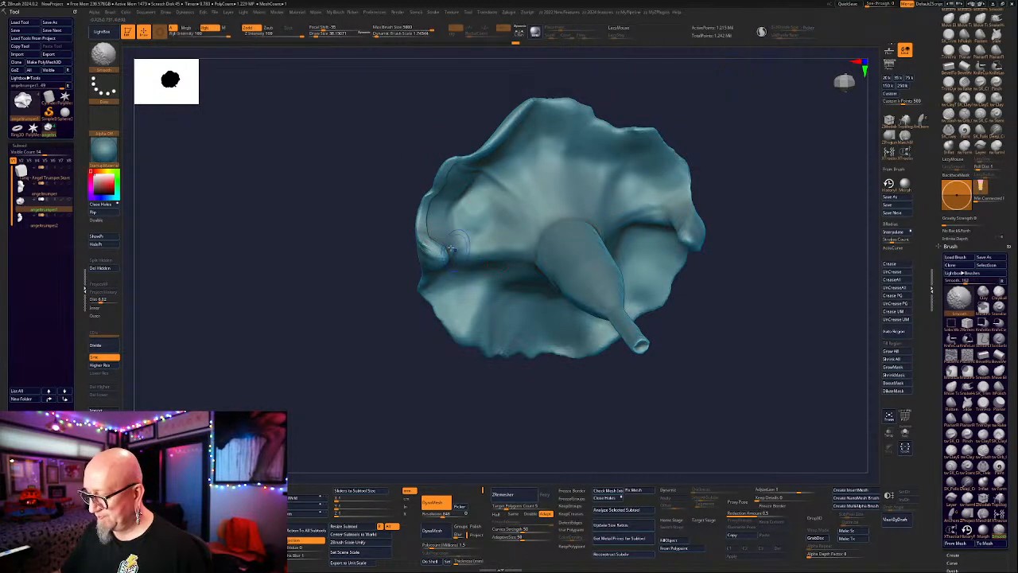
key(shift)
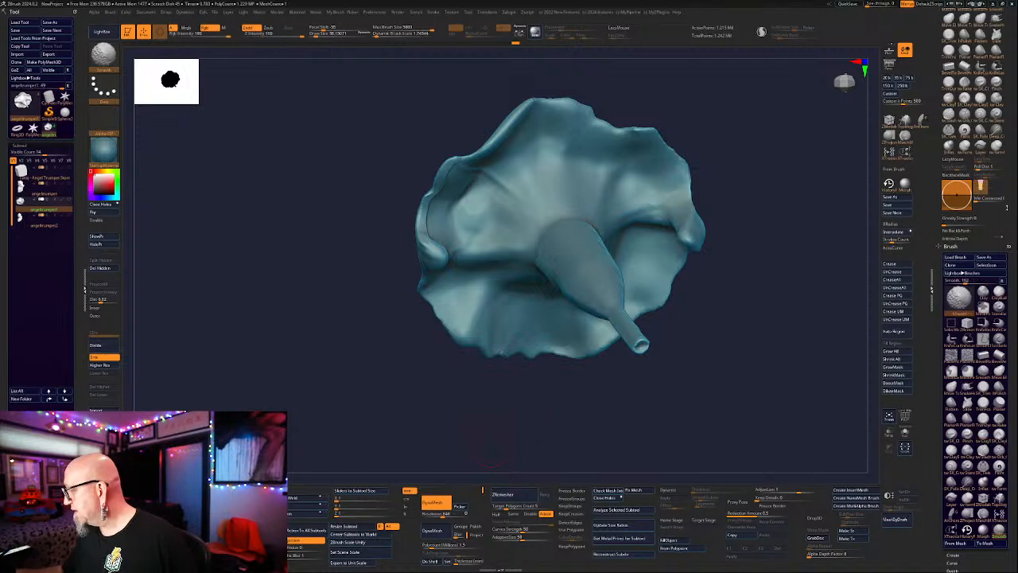
Make Smooth Stronger the active smoothing brush and check the brush's Modifiers settings.
drag(1003, 24, 1004, 113)
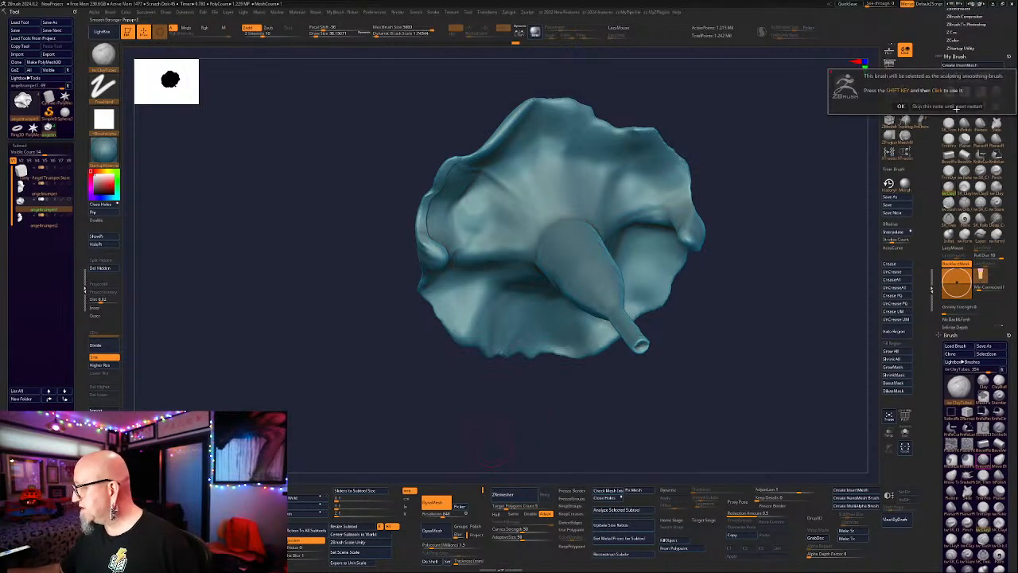
mouse_move(1006, 287)
mouse_down()
mouse_move(1005, 16)
mouse_move(1004, 250)
mouse_up()
drag(994, 540, 994, 388)
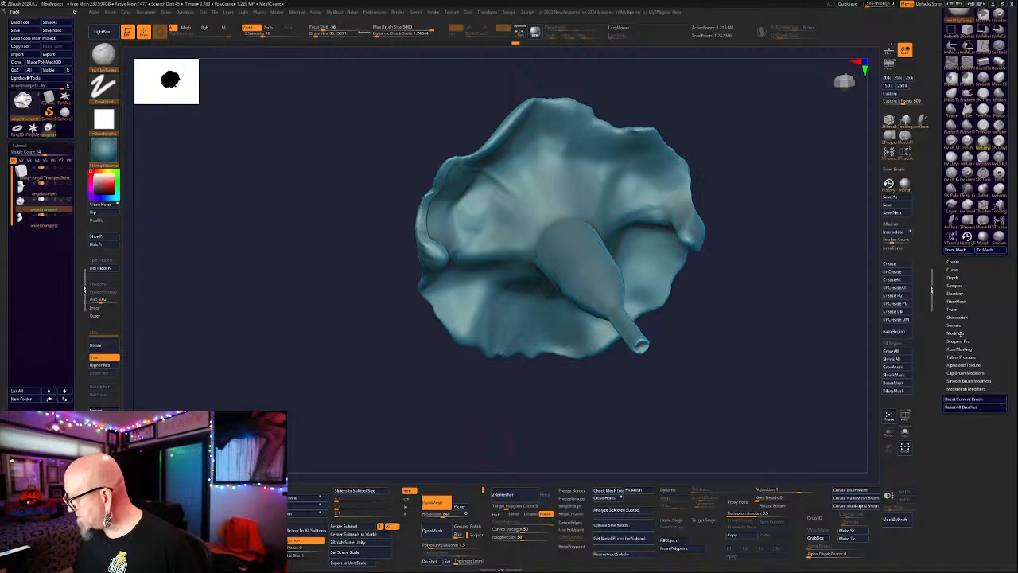
click(960, 333)
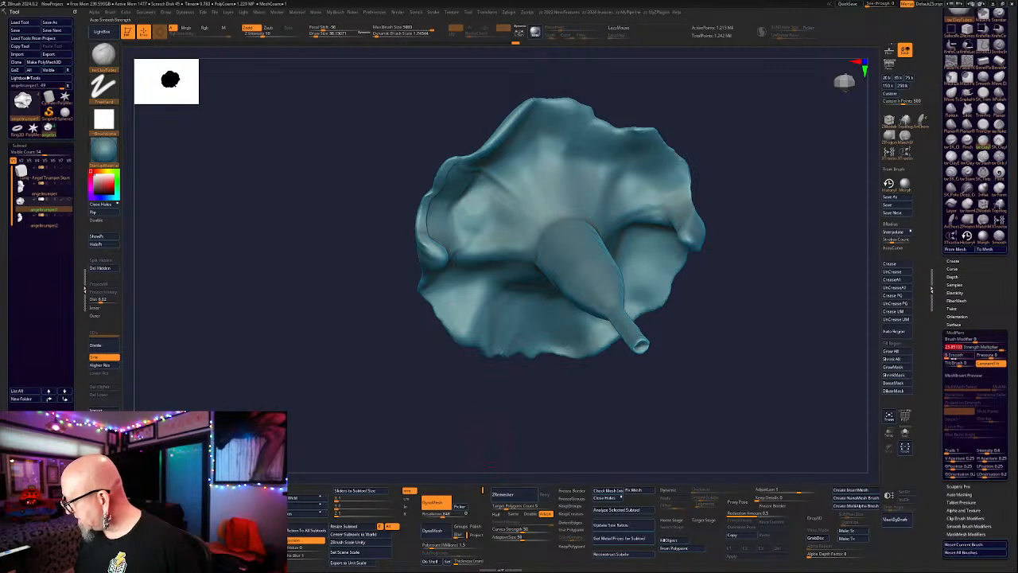
click(975, 330)
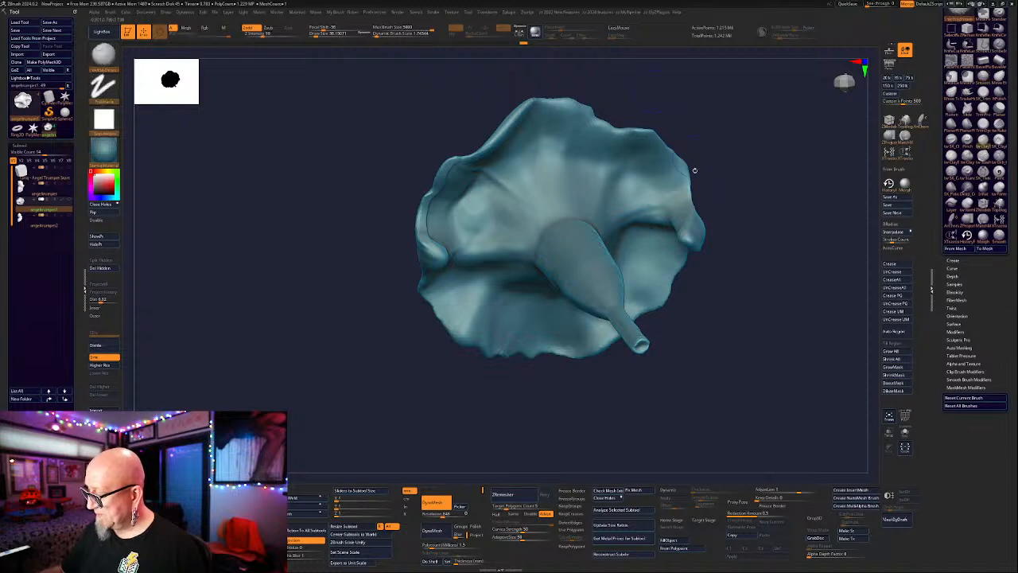
Activate Sculptris Pro for Smooth Stronger and smooth the curled petal fold on the flower's back.
key(shift)
mouse_move(754, 294)
mouse_down()
mouse_move(769, 269)
mouse_move(654, 349)
mouse_move(673, 334)
mouse_up()
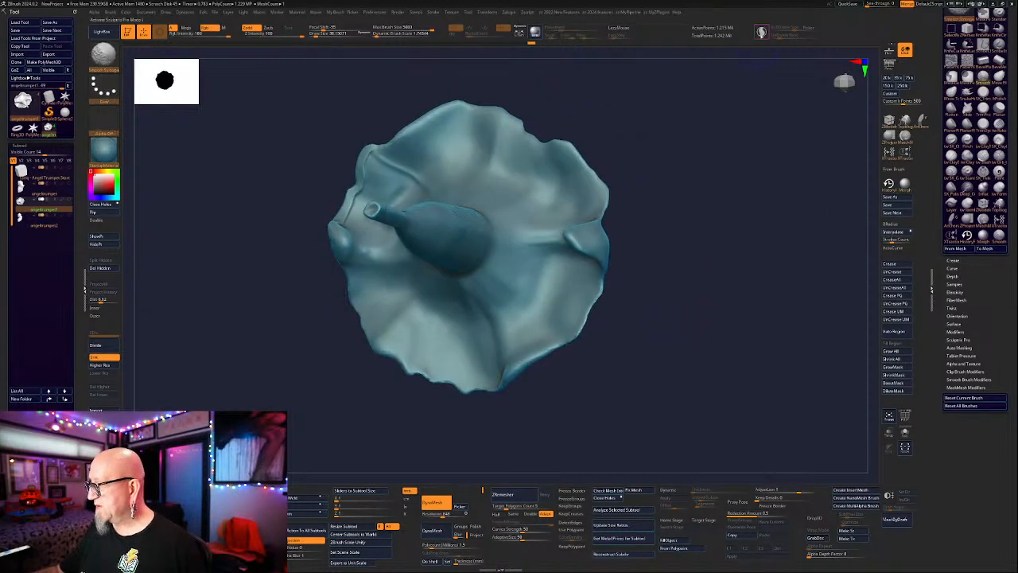
key(shift)
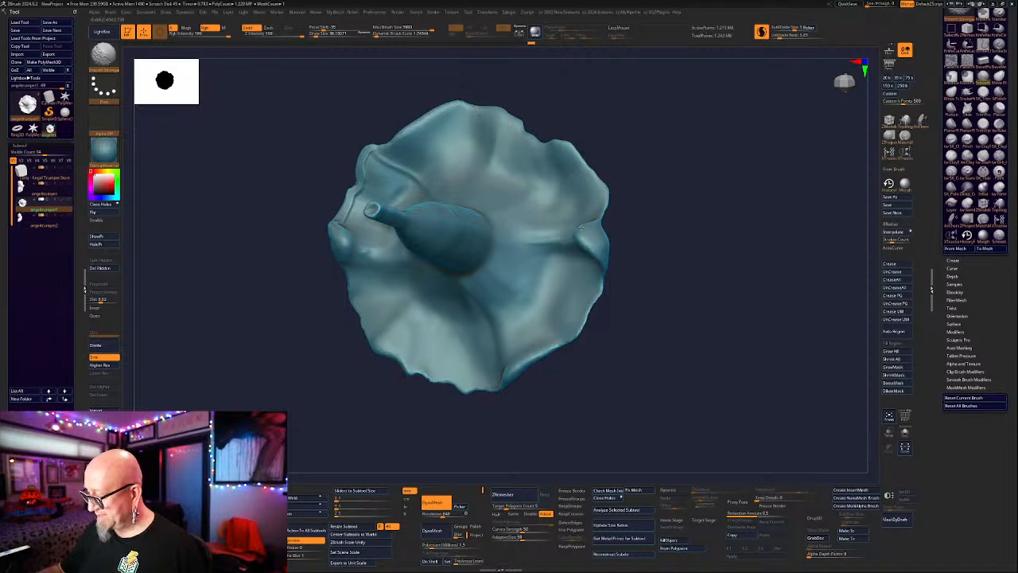
mouse_move(653, 259)
mouse_down()
mouse_move(702, 208)
mouse_move(636, 259)
mouse_up()
key(shift)
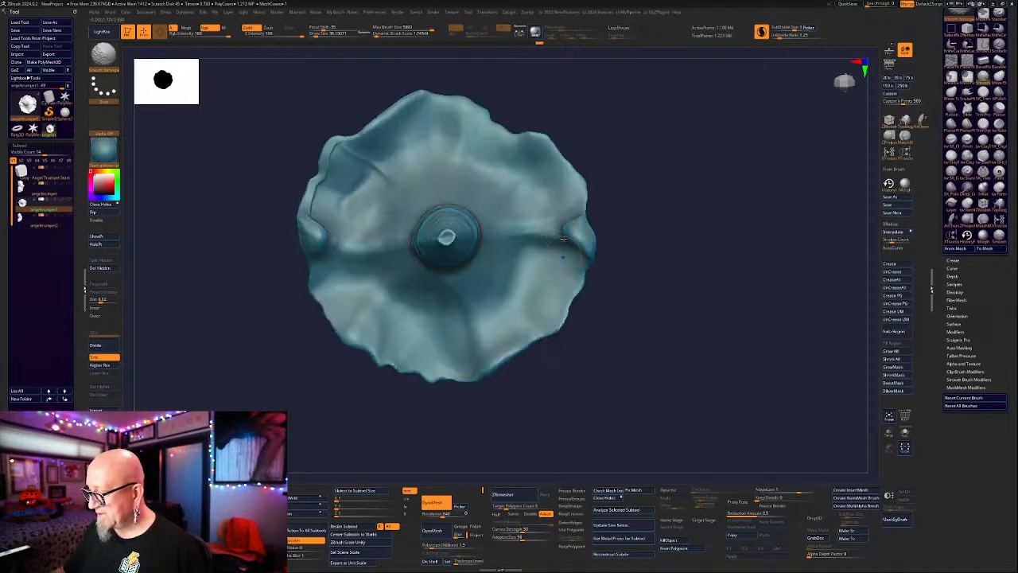
Adjust the brush size and keep smoothing the folded petal edges on the flower's back and side.
key(space)
mouse_move(649, 220)
mouse_down()
mouse_move(657, 221)
mouse_move(662, 190)
mouse_move(636, 271)
mouse_up()
drag(627, 323, 620, 318)
mouse_move(616, 261)
shift+mouse_down()
mouse_move(608, 214)
mouse_move(606, 232)
shift+mouse_up()
mouse_move(740, 259)
mouse_down()
mouse_move(677, 263)
mouse_move(672, 208)
mouse_up()
mouse_move(587, 262)
shift+mouse_down()
mouse_move(620, 221)
mouse_move(668, 191)
shift+mouse_up()
mouse_move(699, 210)
mouse_down()
mouse_move(702, 291)
mouse_move(721, 159)
mouse_move(736, 171)
mouse_up()
Remesh the flower with DynaMesh and smooth the clay ridges and folds on the front of the petals.
ctrl+drag(785, 222, 664, 384)
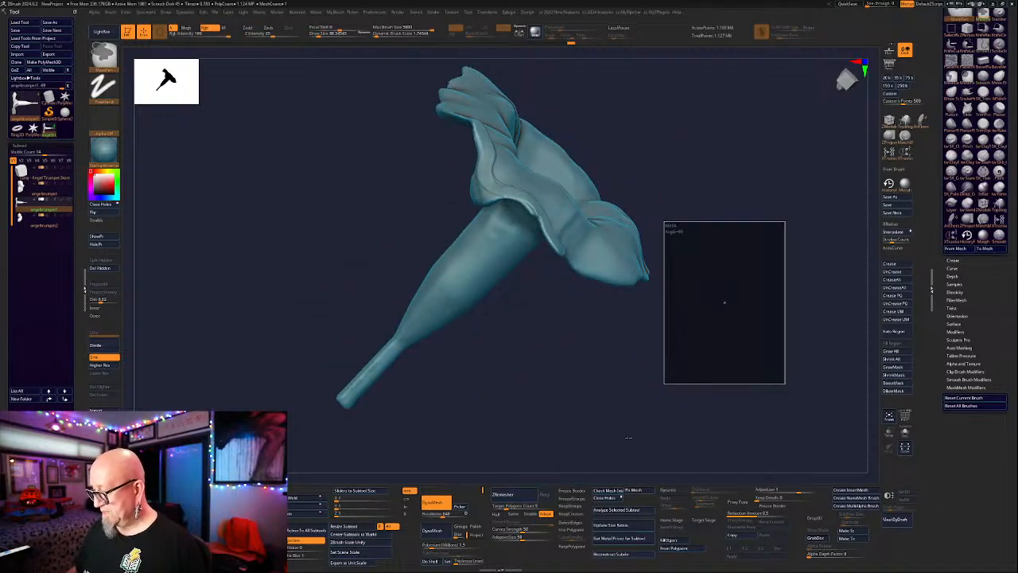
mouse_move(624, 318)
mouse_down()
mouse_move(613, 405)
mouse_move(624, 433)
mouse_up()
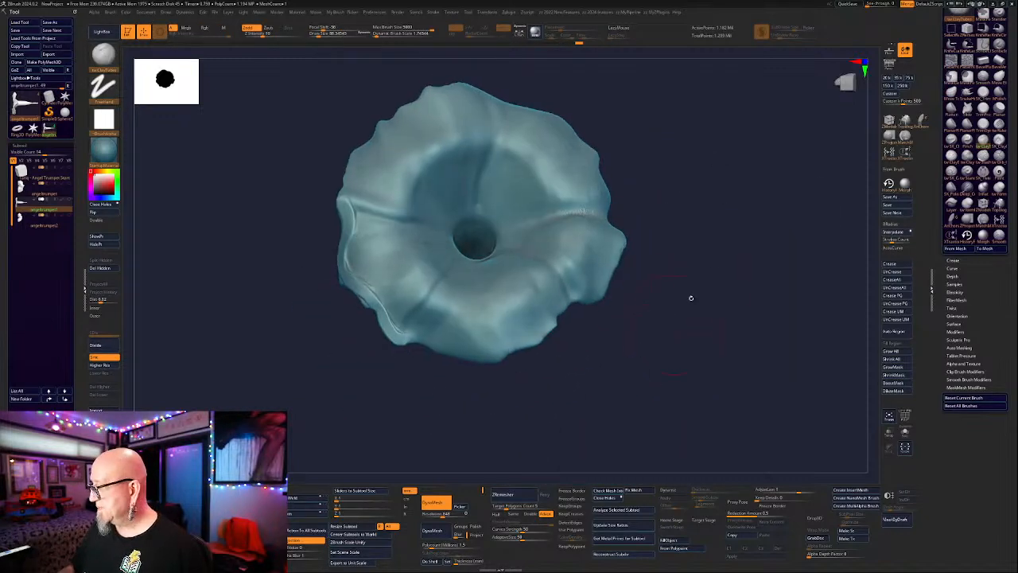
mouse_move(582, 211)
shift+mouse_down()
mouse_move(606, 208)
mouse_move(597, 207)
mouse_move(618, 266)
mouse_move(478, 398)
shift+mouse_up()
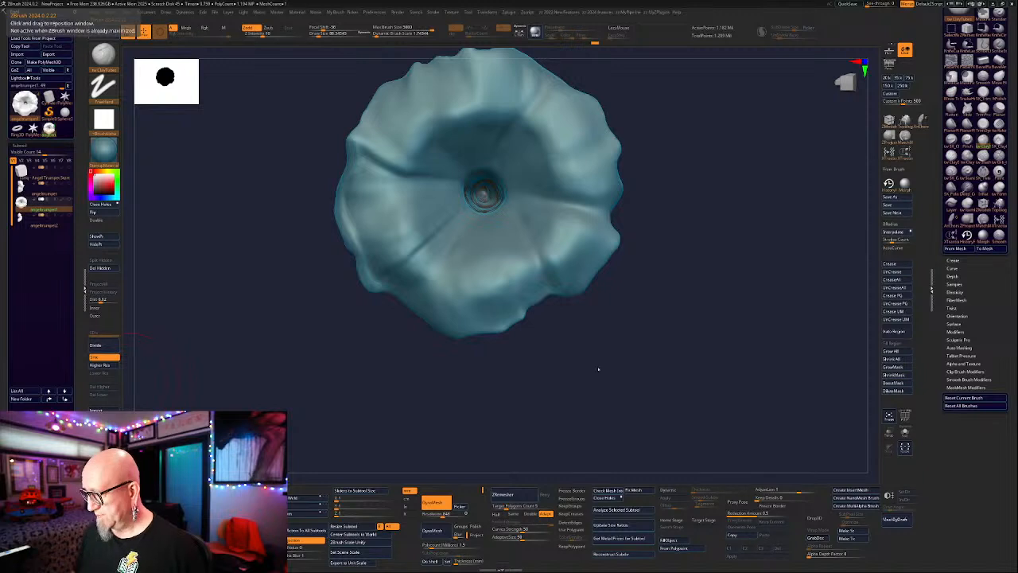
Reduce the draw size to about 25 for finer work on the petal rim.
drag(598, 383, 607, 377)
key(space)
click(627, 350)
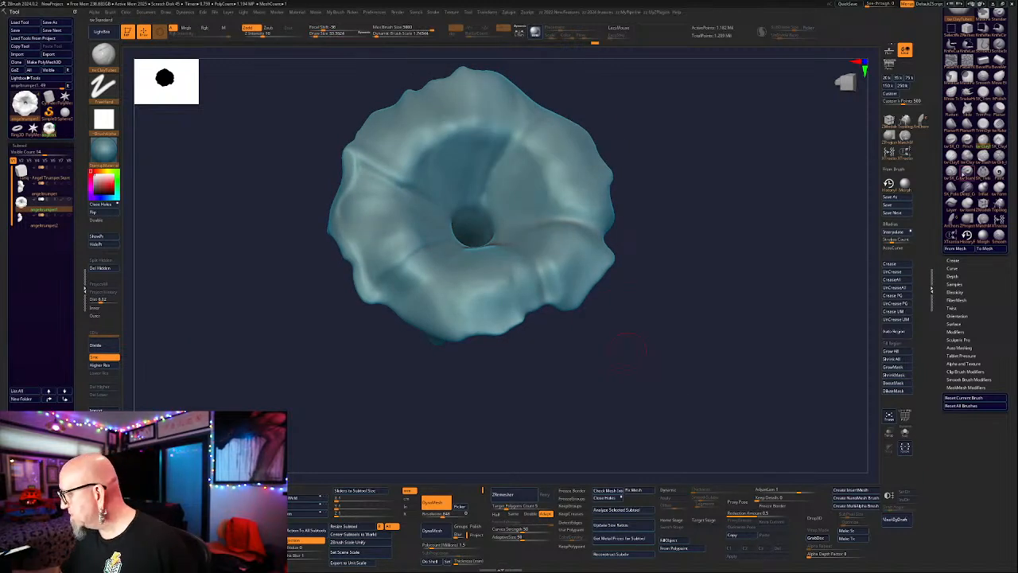
mouse_move(668, 155)
mouse_down()
mouse_move(697, 193)
mouse_move(711, 184)
mouse_up()
key(space)
click(704, 192)
key(space)
click(704, 188)
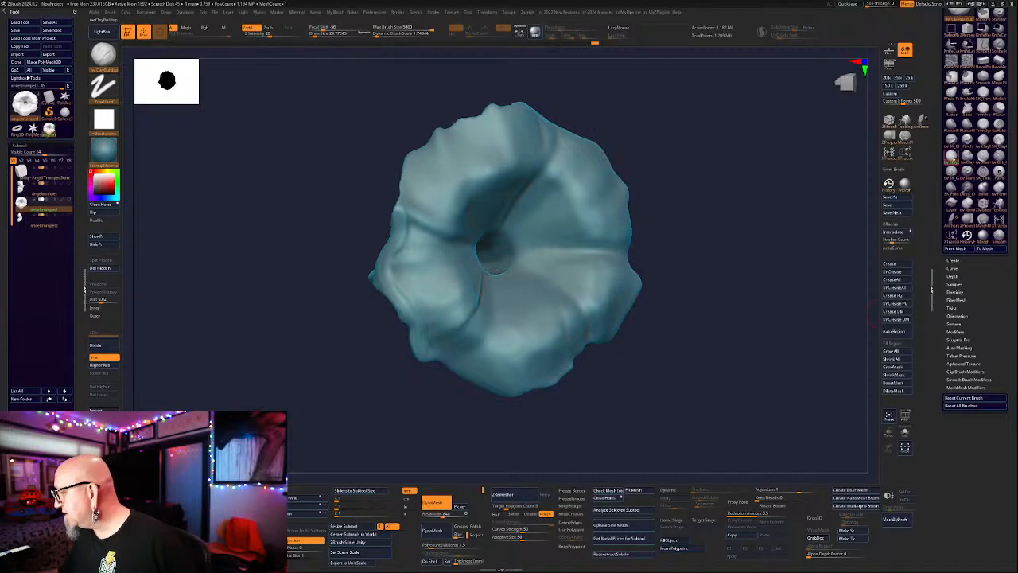
Switch back to the ClayTubes brush and begin detailing the side of the petal rim.
click(952, 159)
drag(1010, 155, 1009, 556)
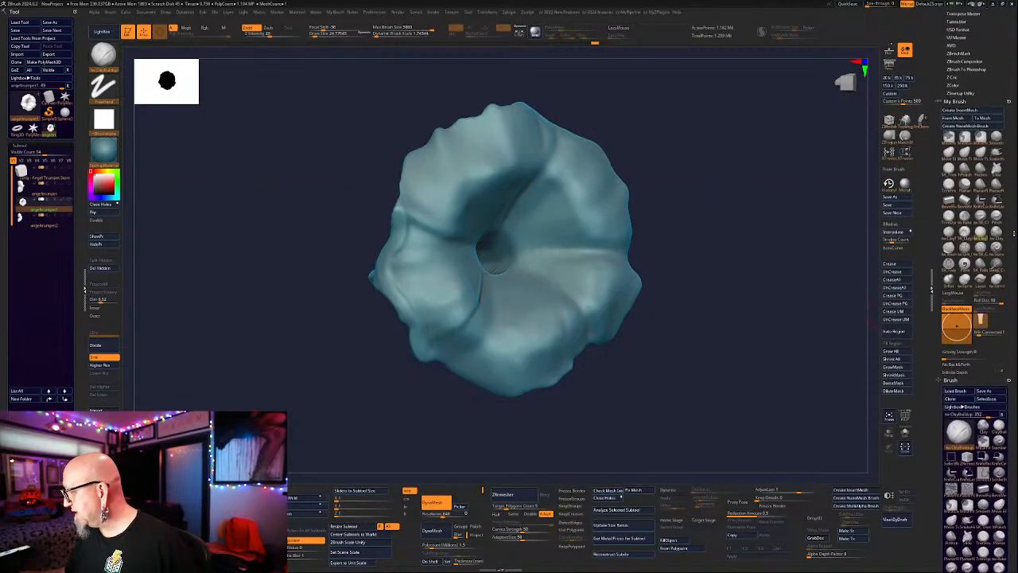
click(953, 231)
drag(360, 143, 436, 166)
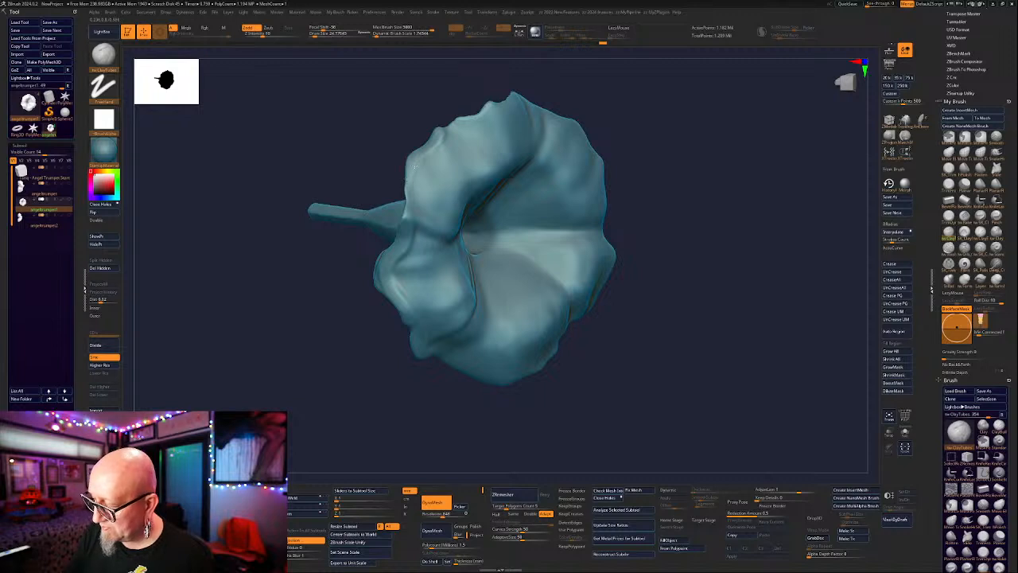
Subdivide the flower and draw a thin raised edge around the petal rim with ClayTubes.
key(ctrl+d)
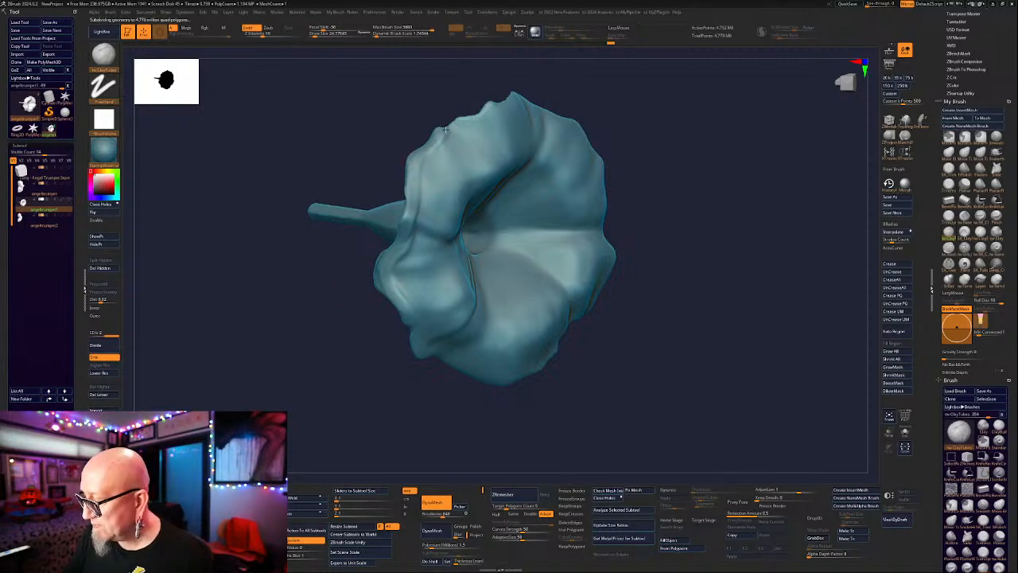
drag(490, 116, 446, 171)
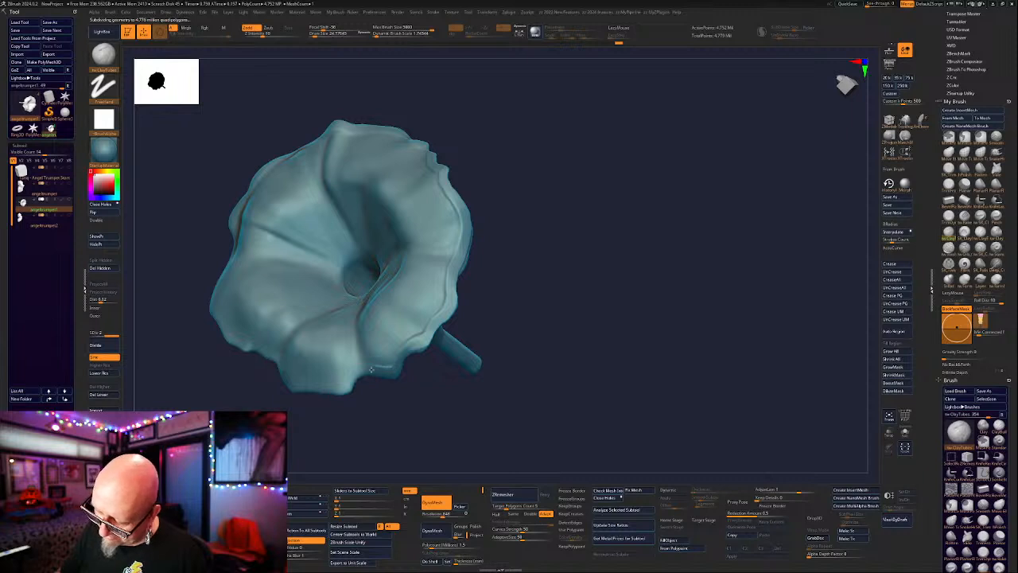
right_drag(352, 380, 379, 382)
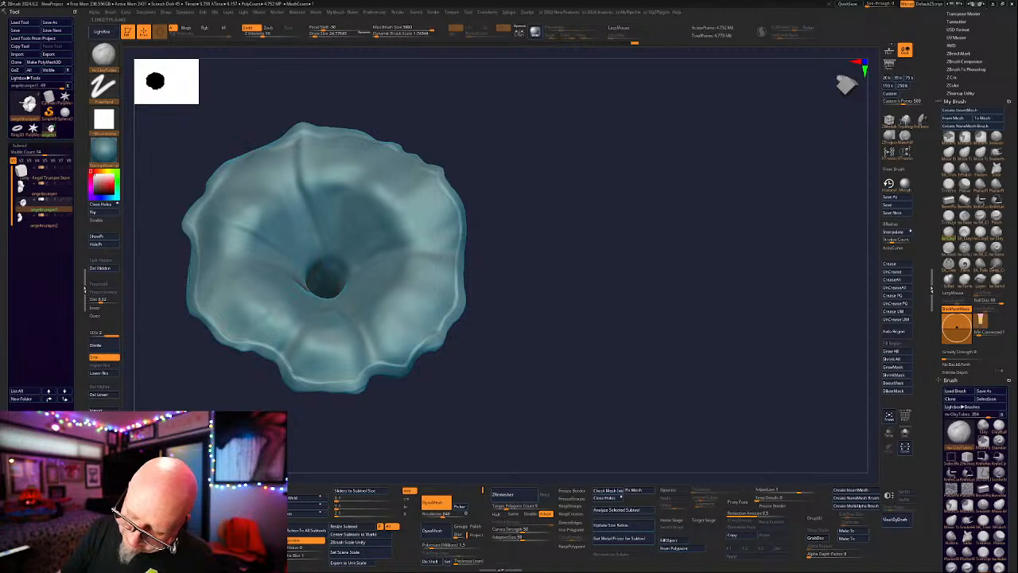
right_drag(255, 345, 568, 223)
Subdivide the flower once more and turn it to a side view.
click(111, 345)
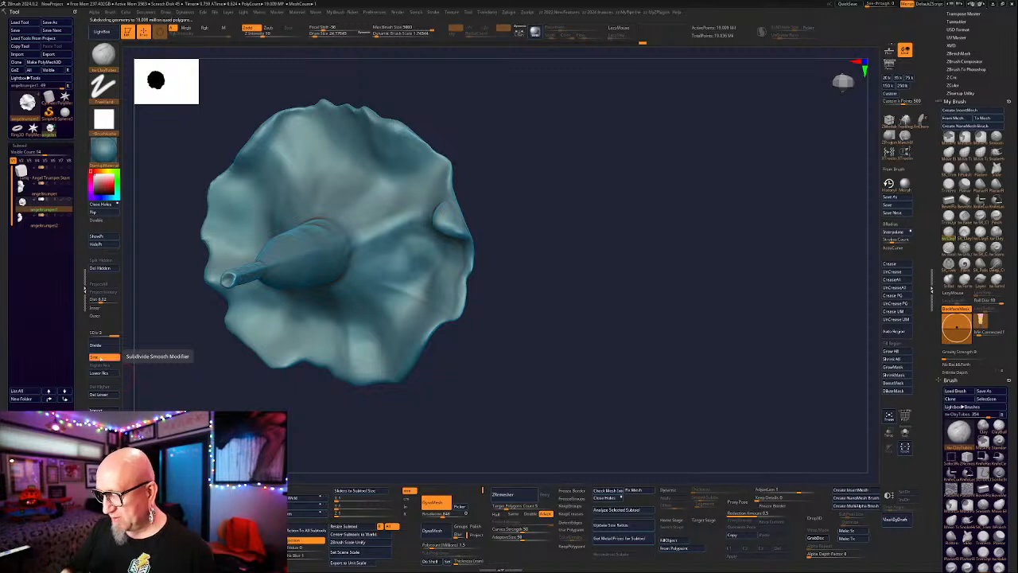
right_drag(569, 286, 362, 348)
right_drag(571, 390, 621, 297)
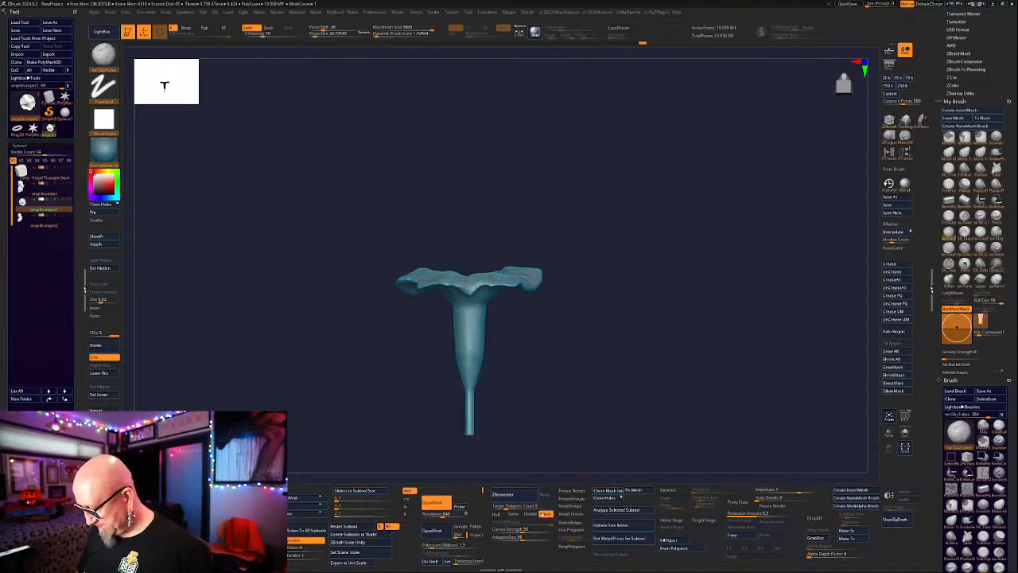
Try to retopologize the flower with ZRemesher using a target polygon count of 5.
click(523, 492)
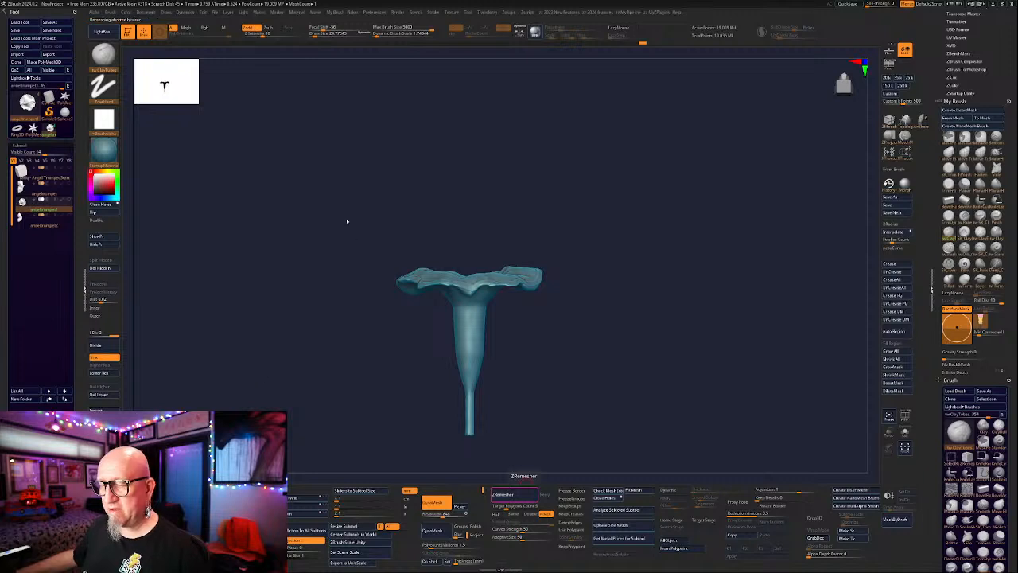
key(Escape)
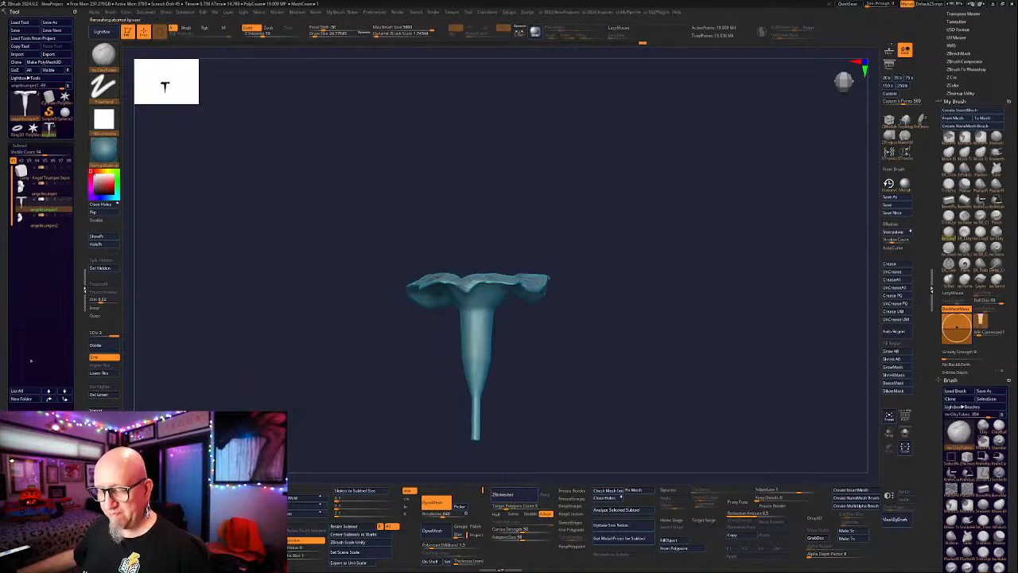
Drop the flower to its lowest subdivision level and delete the higher levels.
click(105, 375)
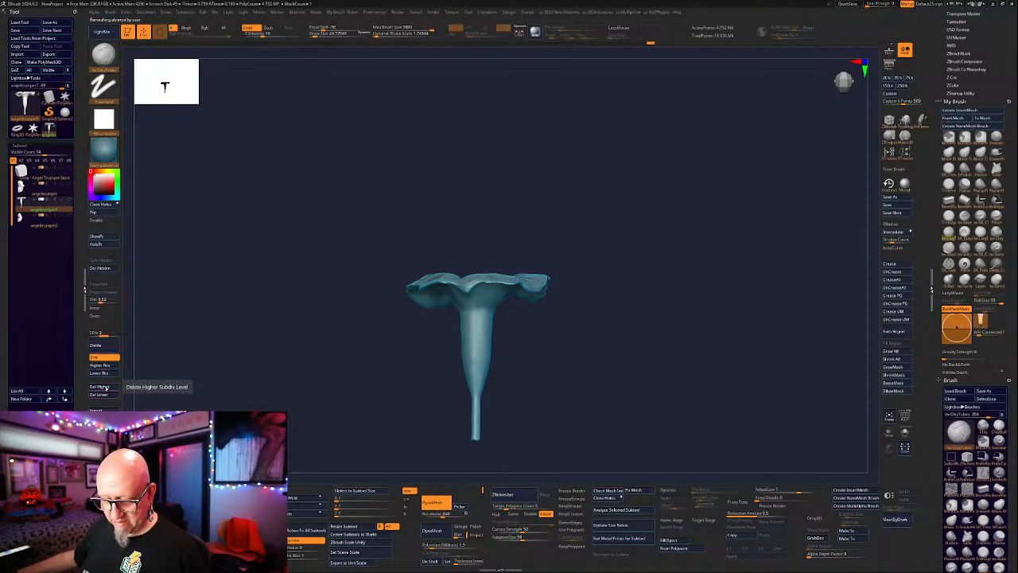
click(106, 388)
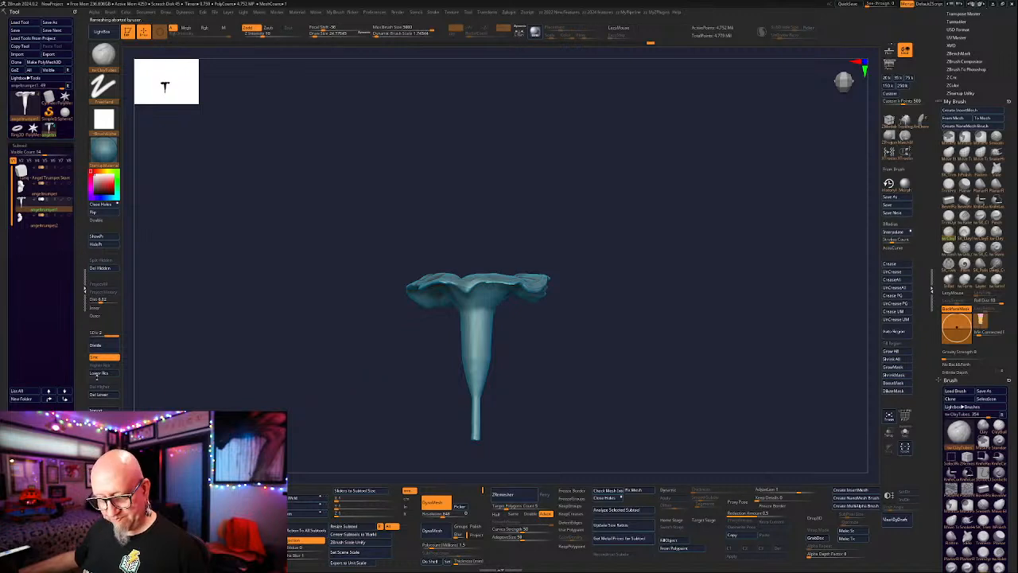
click(100, 373)
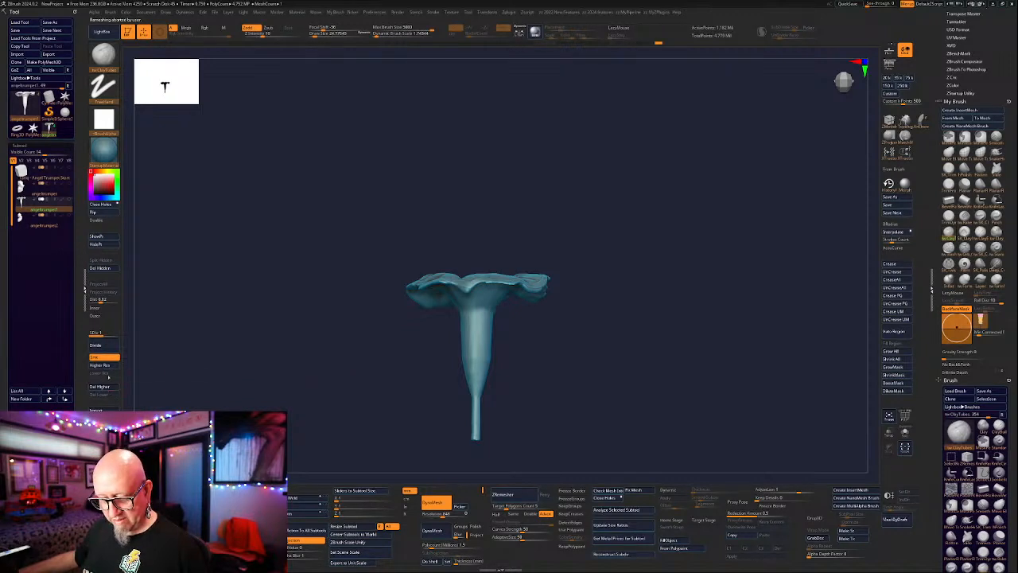
click(100, 386)
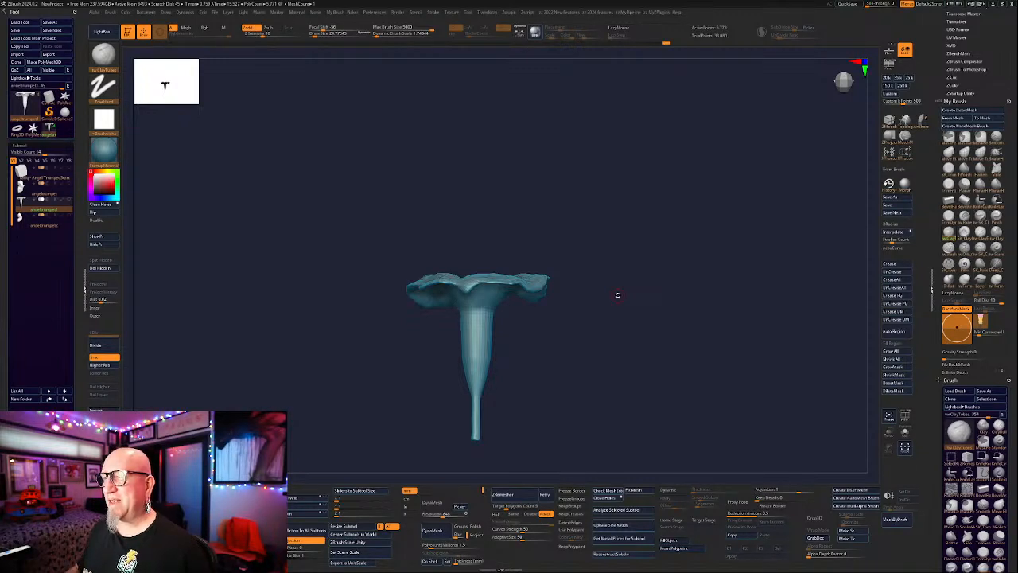
Reduce the flower's polygon count by running ZRemesher repeatedly with the Half option.
alt+drag(574, 350, 577, 386)
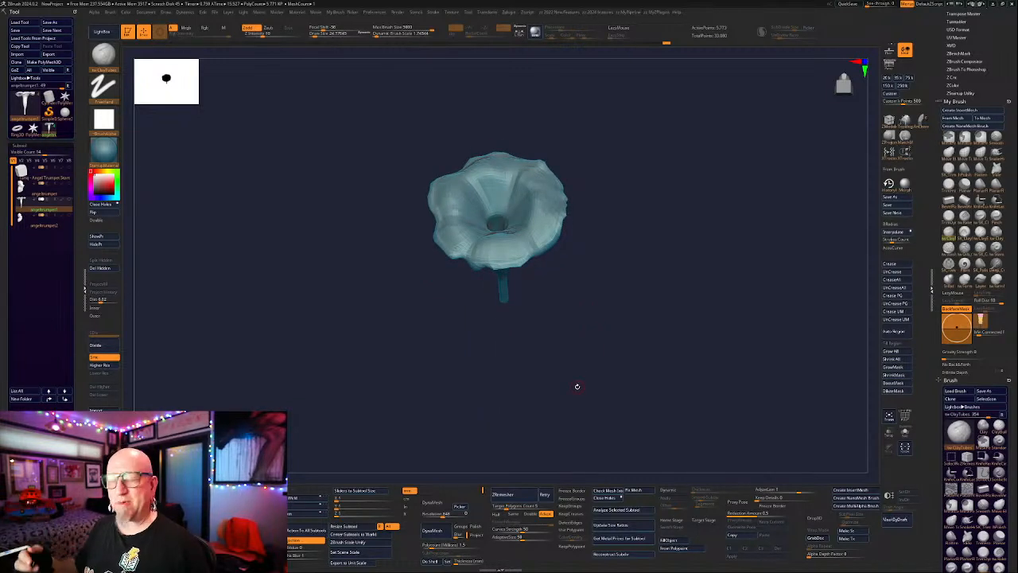
drag(653, 154, 661, 71)
drag(610, 276, 588, 294)
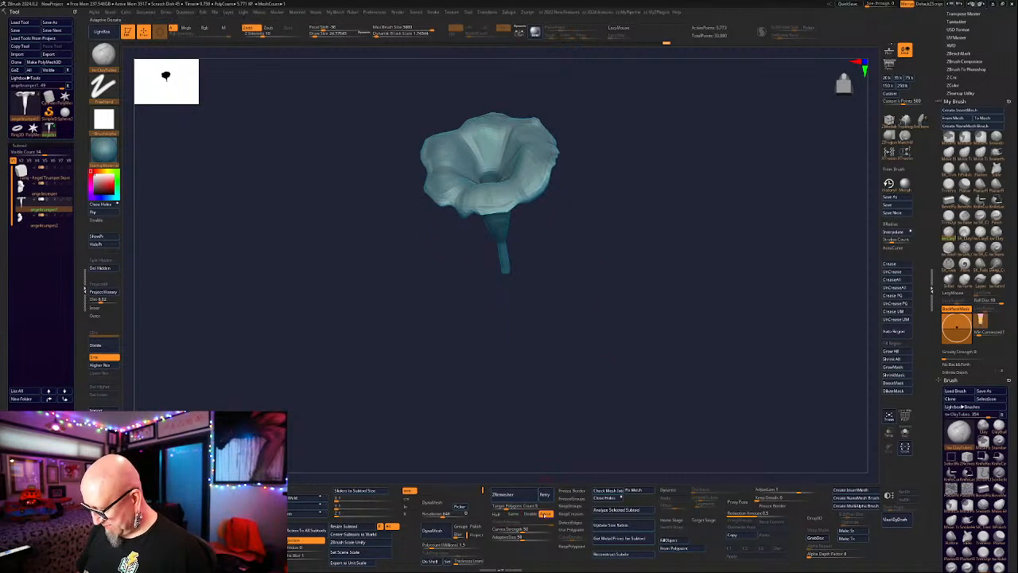
click(503, 493)
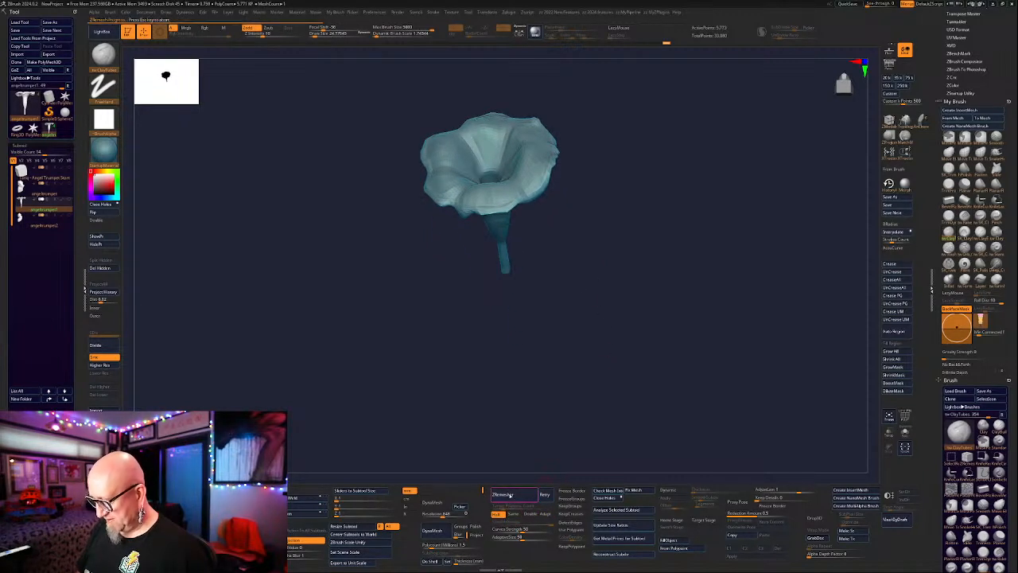
click(510, 495)
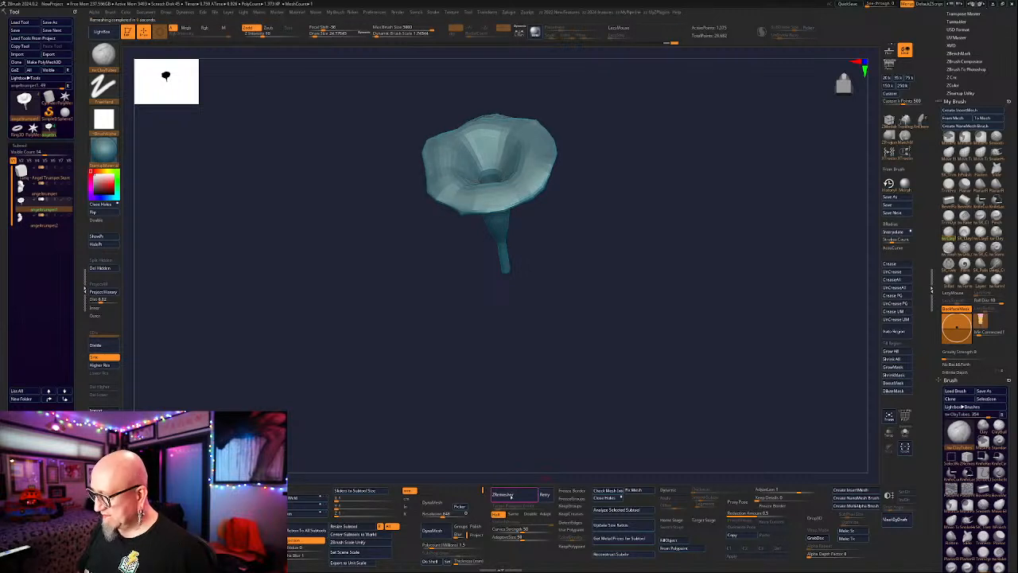
click(511, 495)
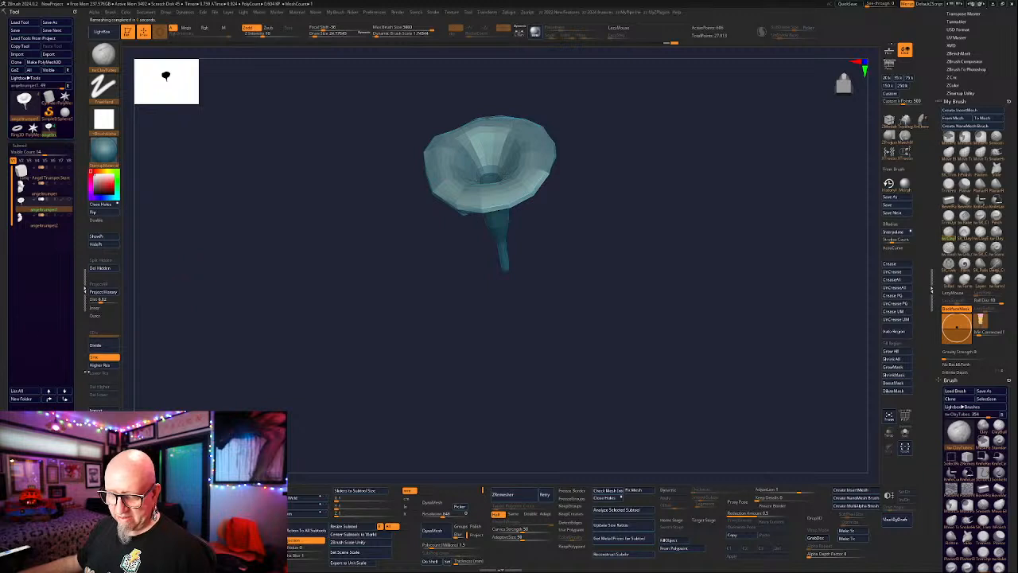
Subdivide the remeshed flower to level 4 and try to project the undo history onto it.
click(97, 346)
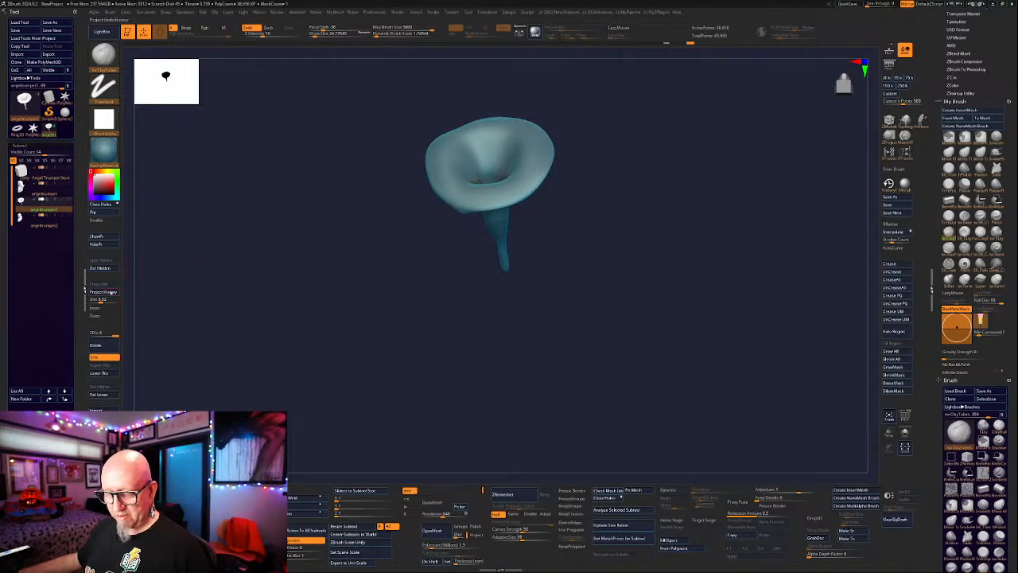
click(89, 292)
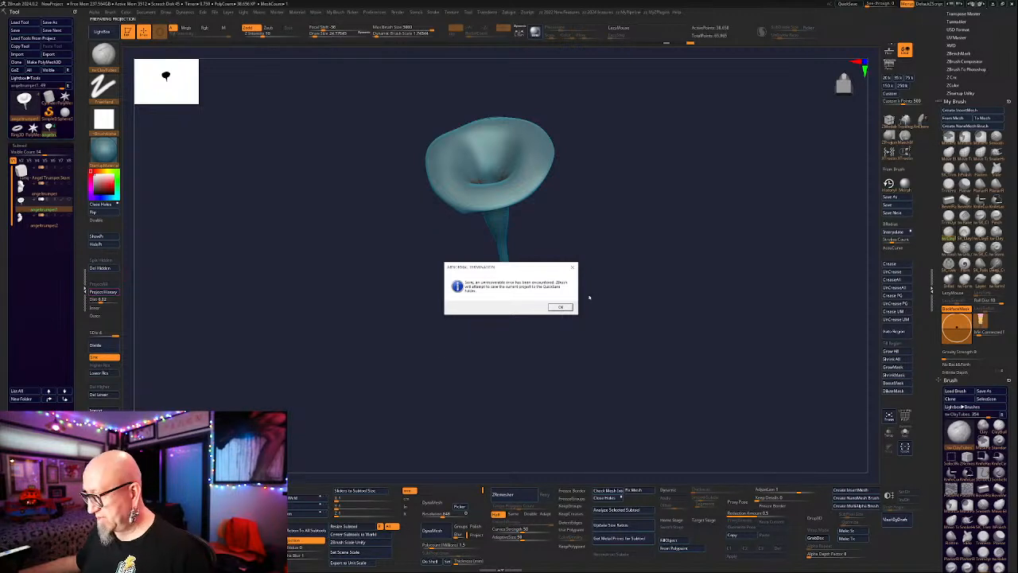
click(573, 267)
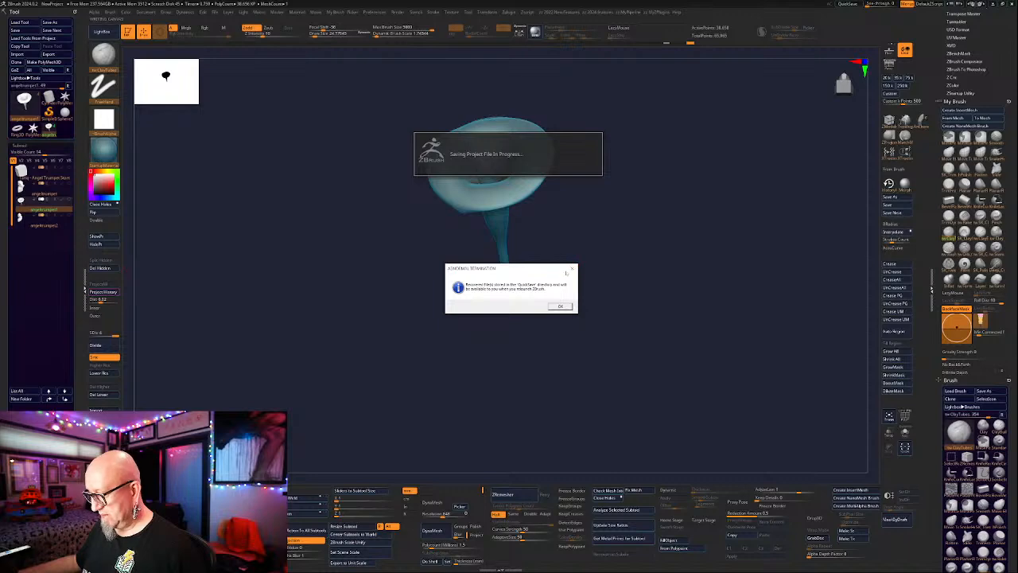
click(572, 268)
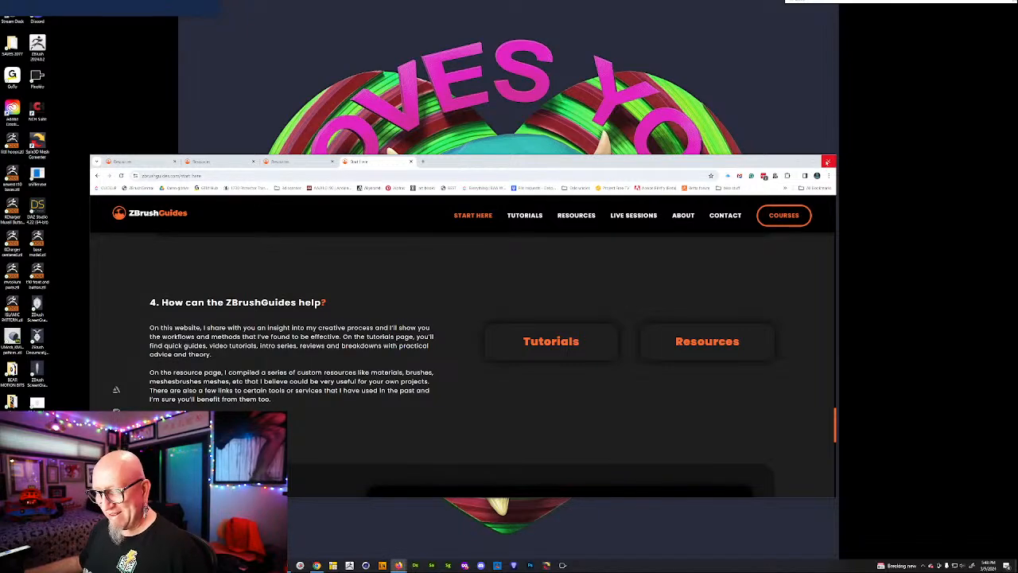
Close the web browser, relaunch ZBrush and dismiss its home page and startup notice.
click(827, 161)
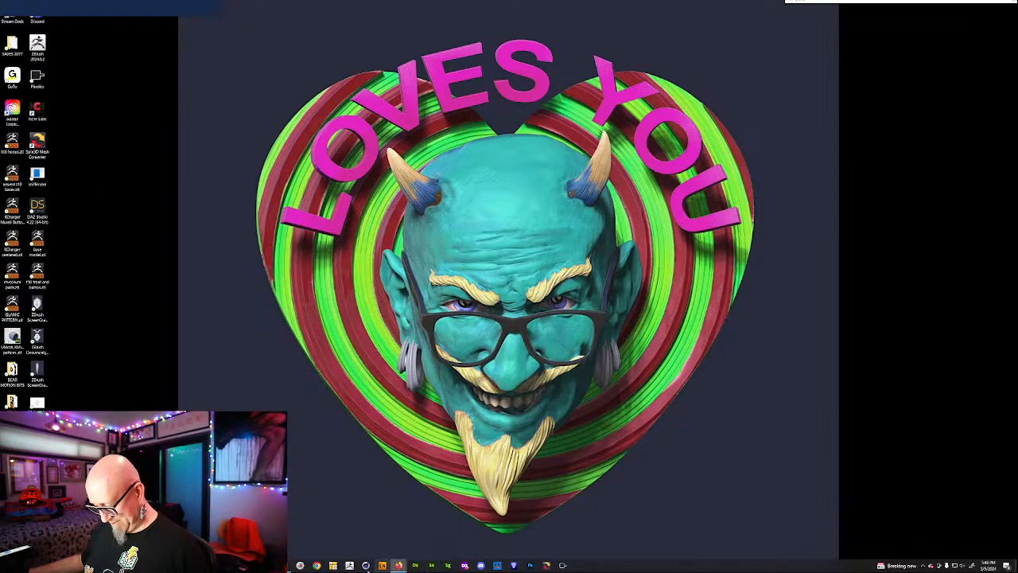
click(350, 565)
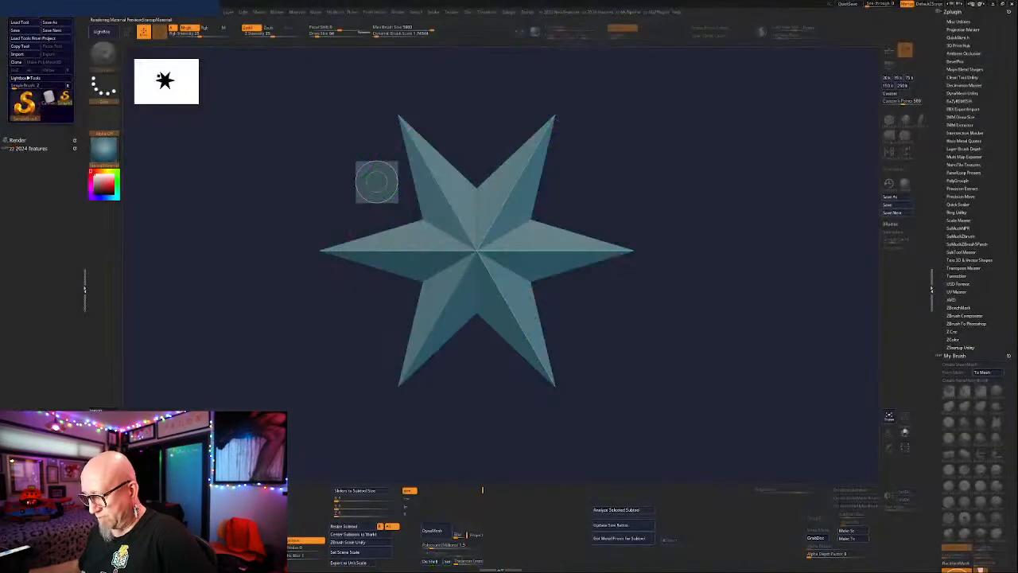
click(559, 307)
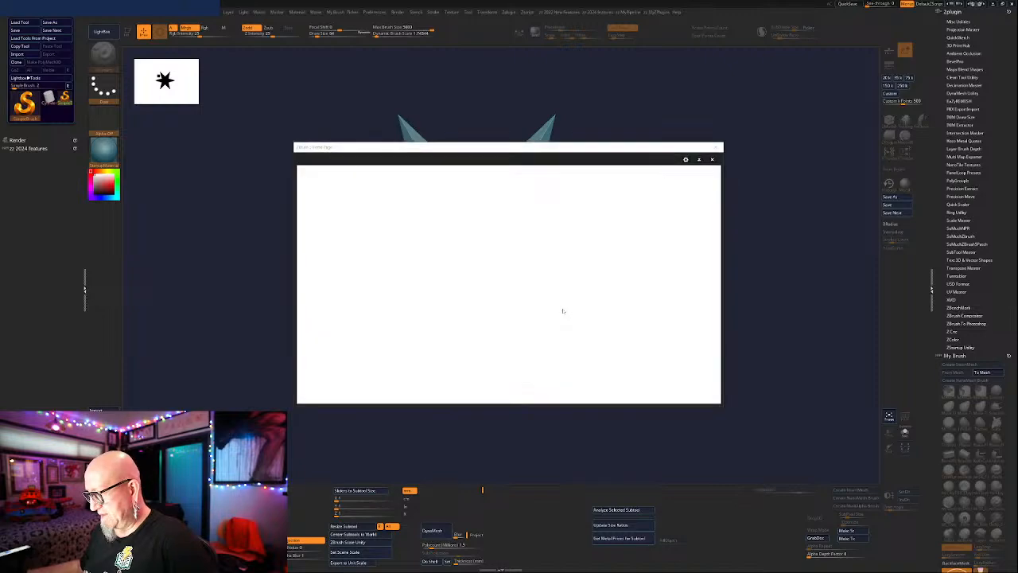
click(717, 148)
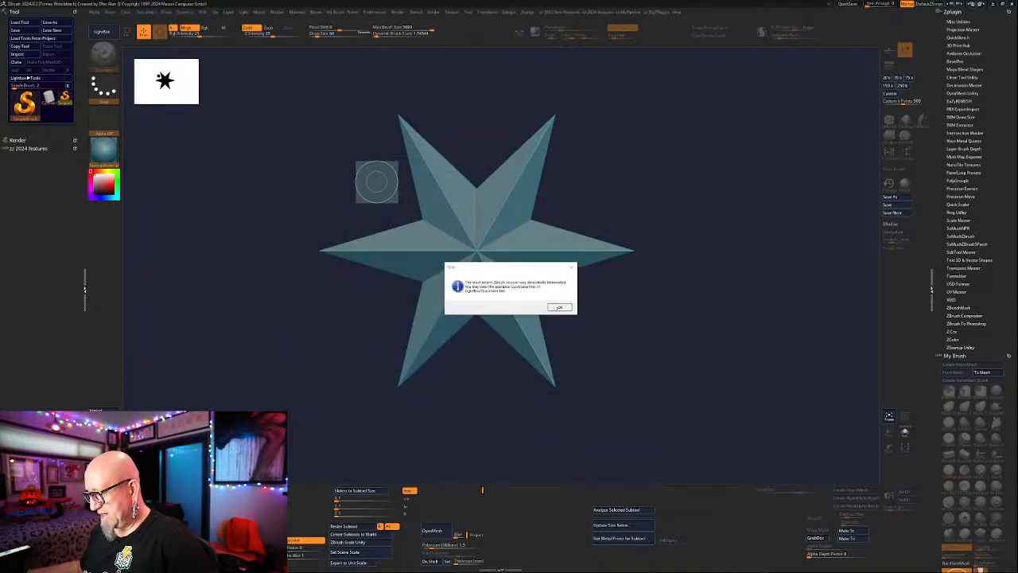
click(559, 307)
Open the most recent recovered flower project from the QuickSave files without saving the current project.
drag(768, 115, 498, 184)
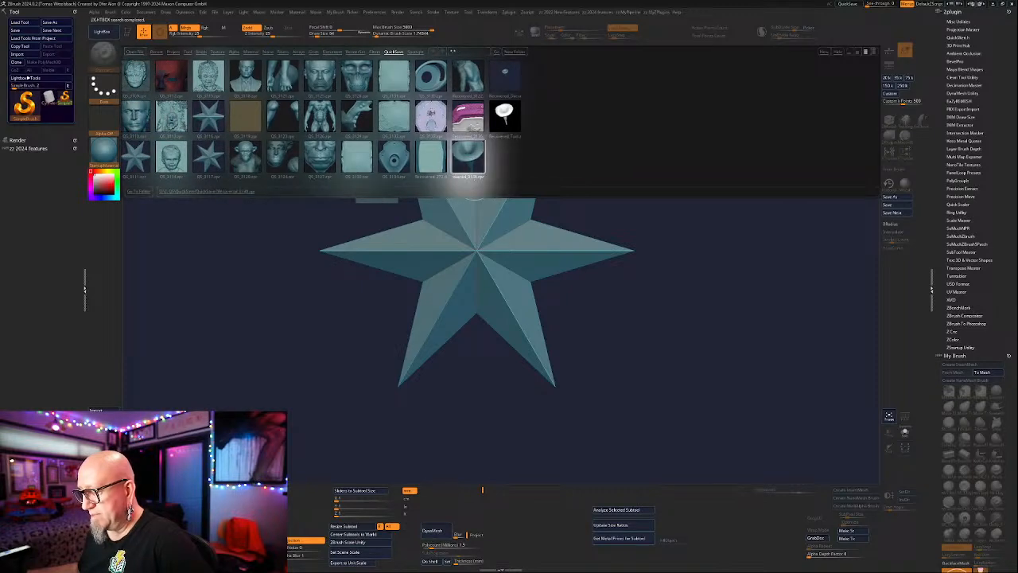
double_click(470, 161)
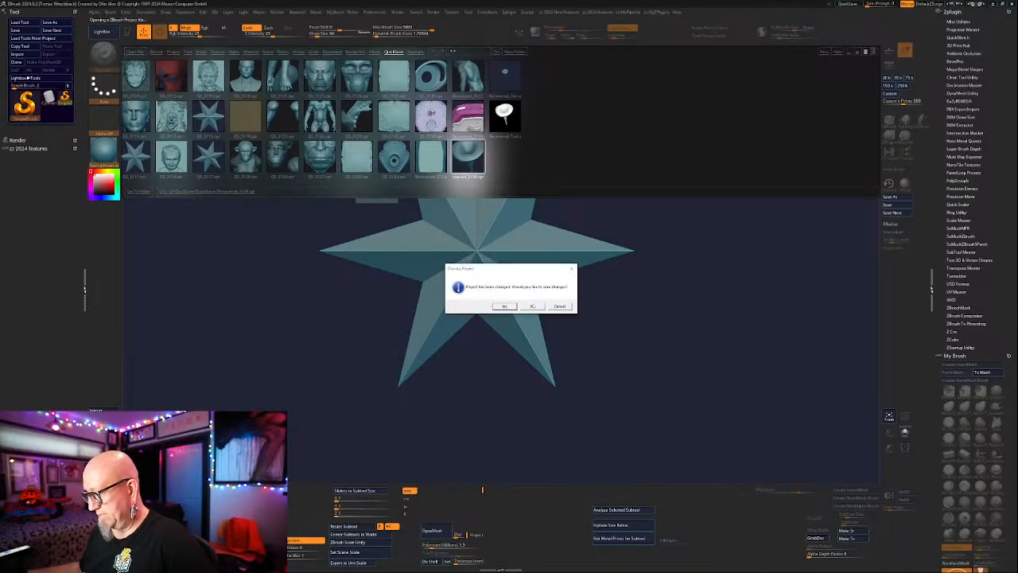
click(537, 307)
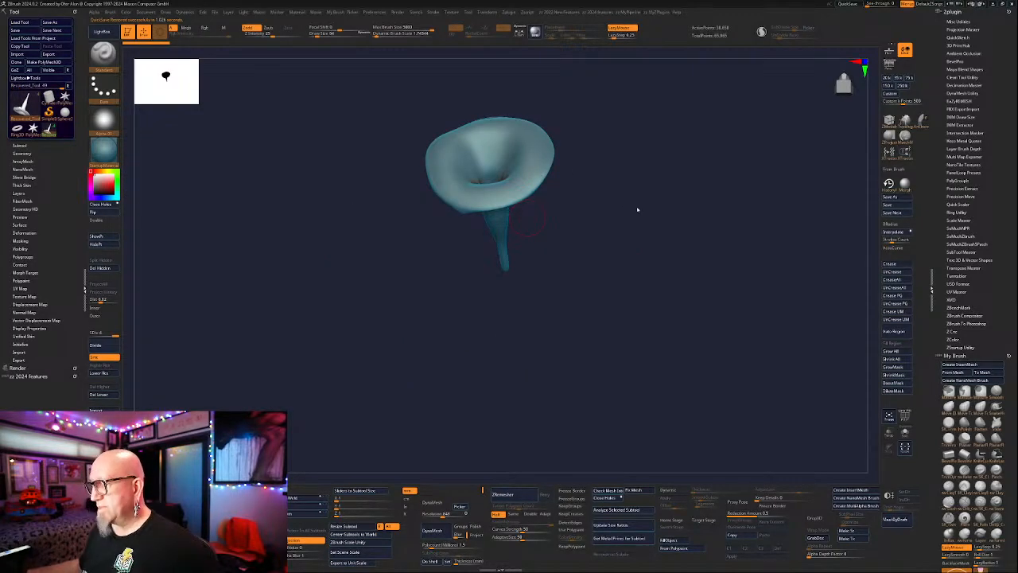
Lower the recovered flower to subdivision level 1 and inspect its shape from the side and front.
drag(638, 210, 575, 341)
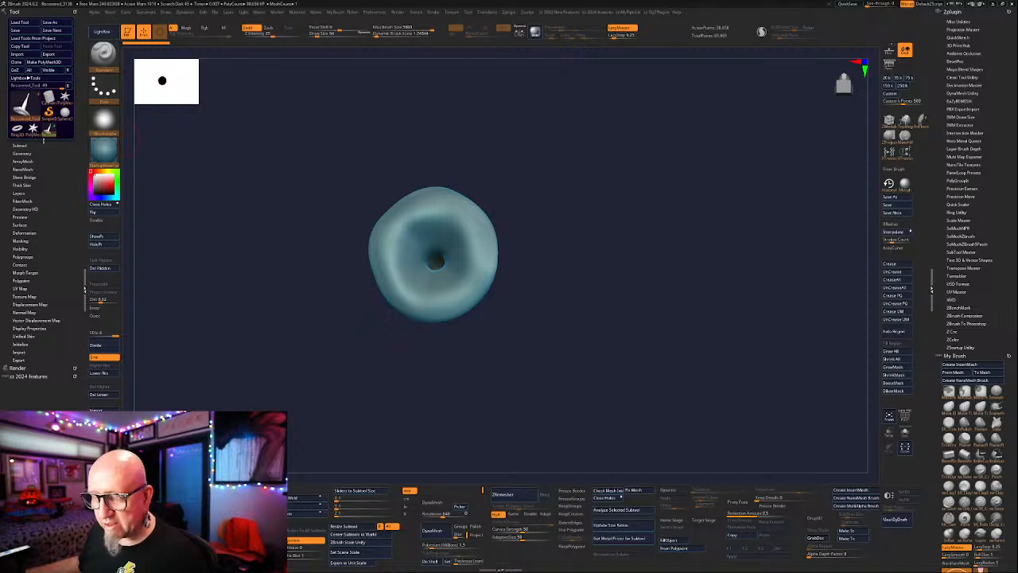
drag(250, 257, 273, 327)
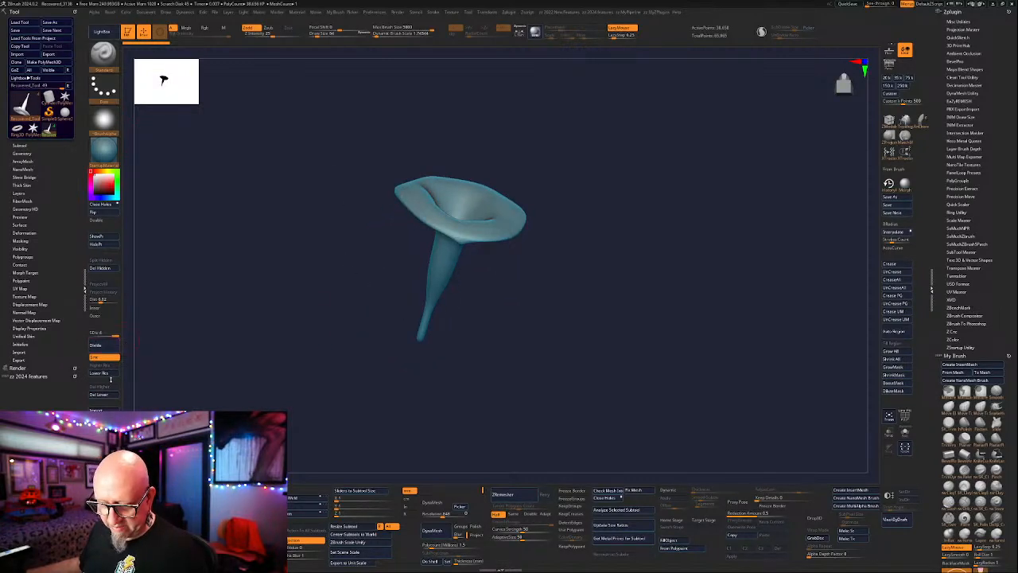
click(108, 372)
click(108, 372)
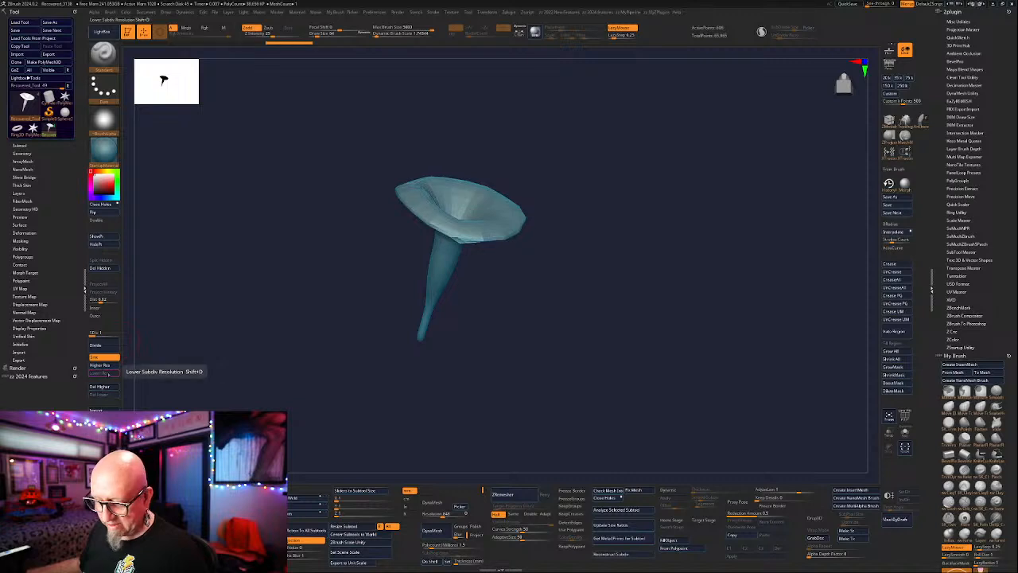
drag(255, 245, 251, 288)
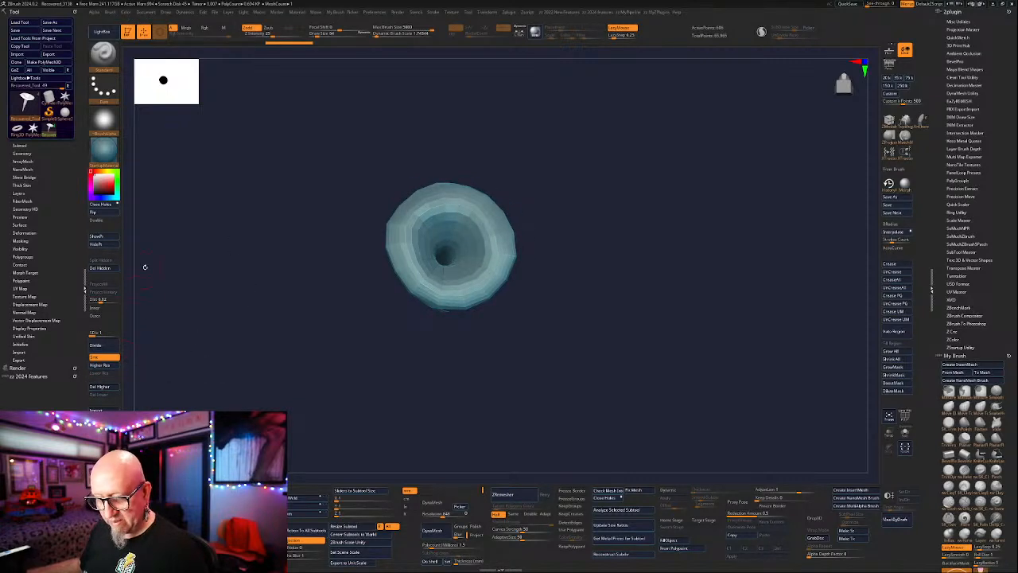
drag(213, 200, 287, 327)
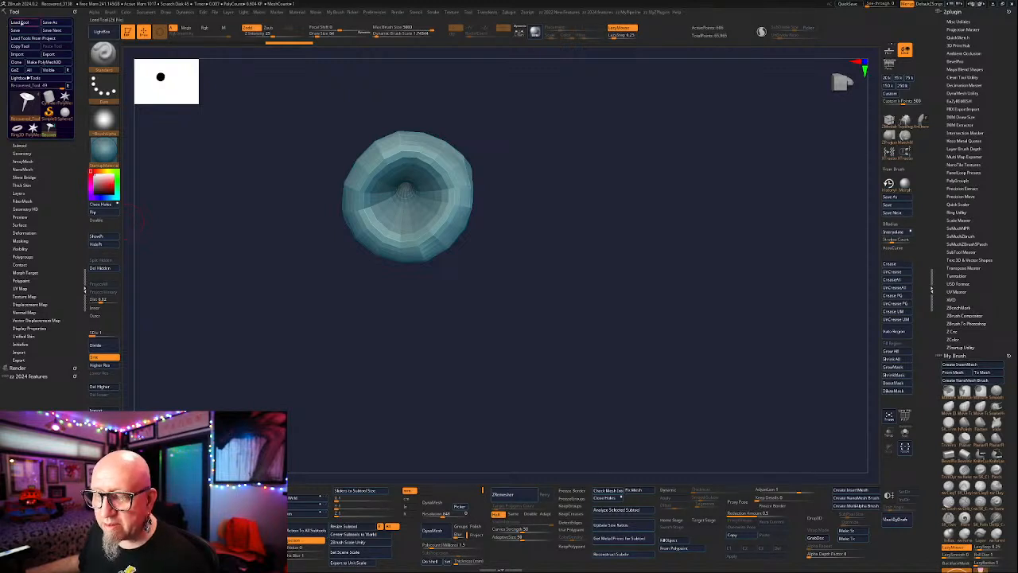
Load the Angel Trumpet Start tool from the Downloads folder and turn it to a side view.
click(18, 24)
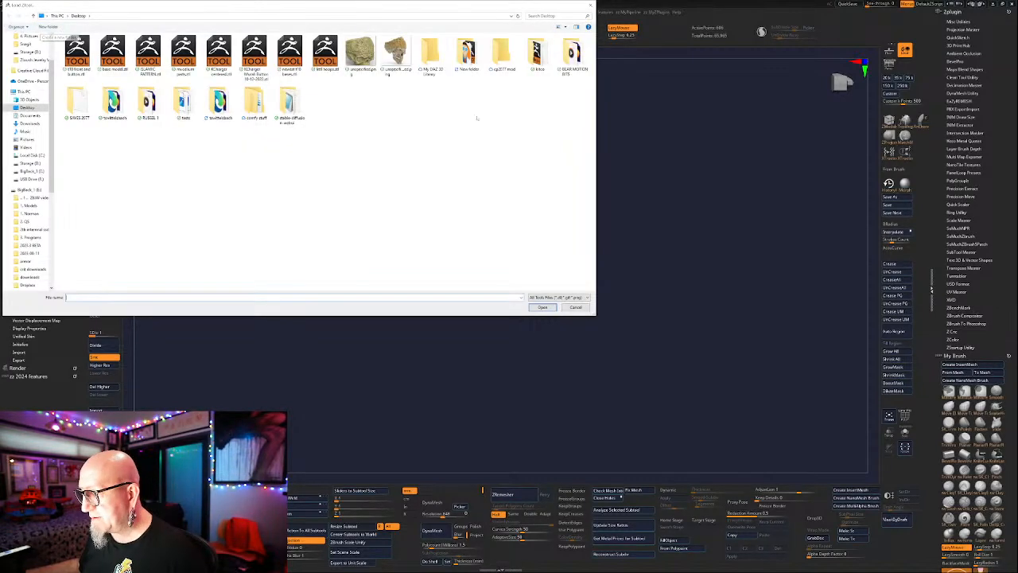
click(30, 123)
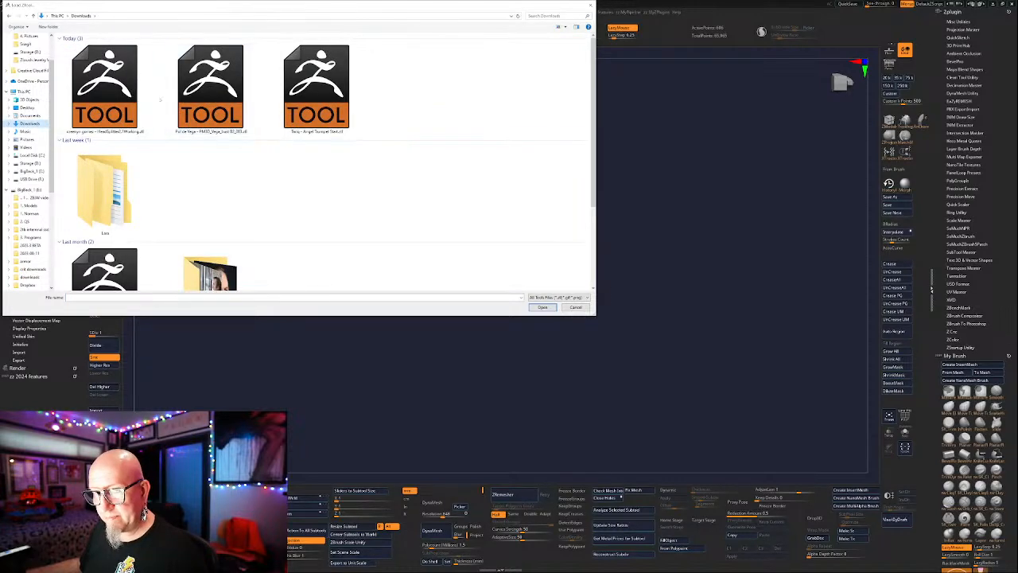
double_click(316, 94)
drag(513, 378, 535, 355)
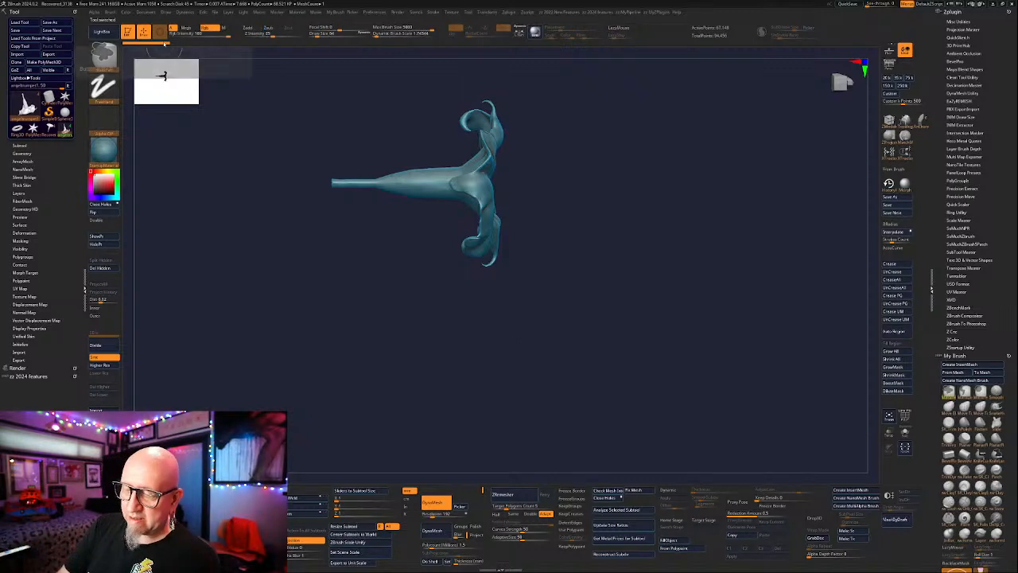
Switch back to the recovered flower at subdivision level 3 and project the undo history onto it.
click(51, 129)
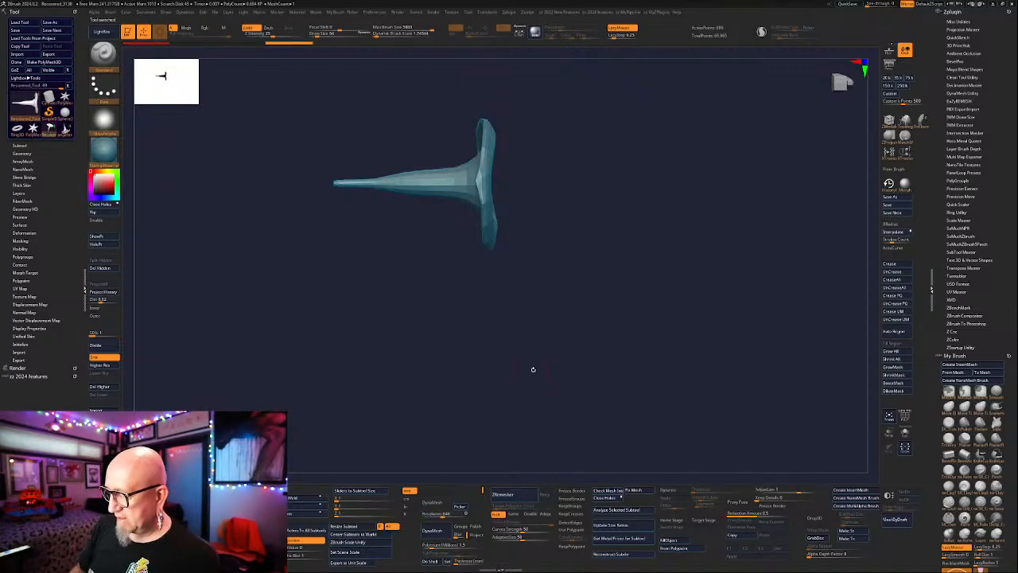
drag(534, 368, 511, 345)
alt+drag(638, 279, 634, 379)
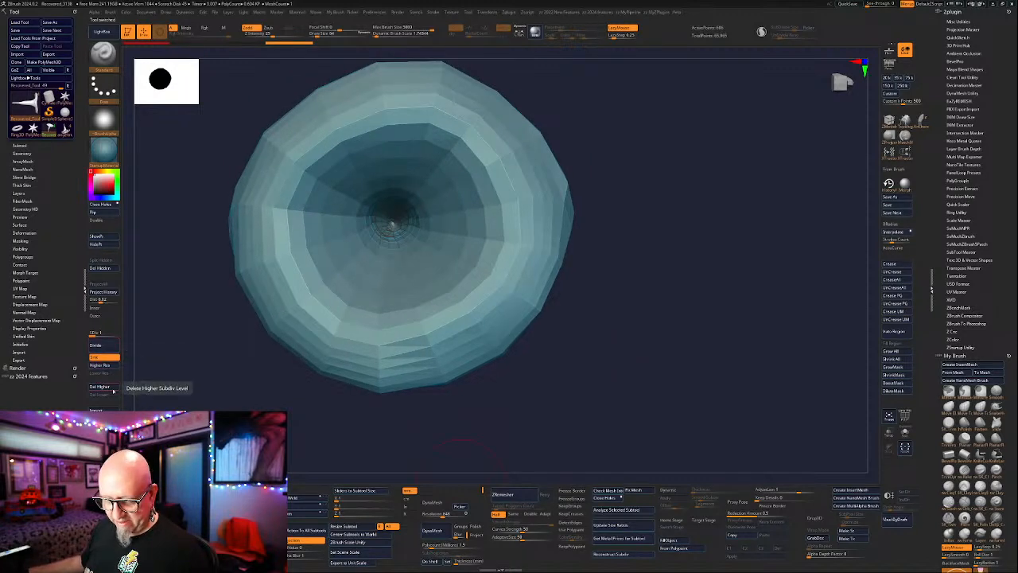
click(109, 366)
click(109, 366)
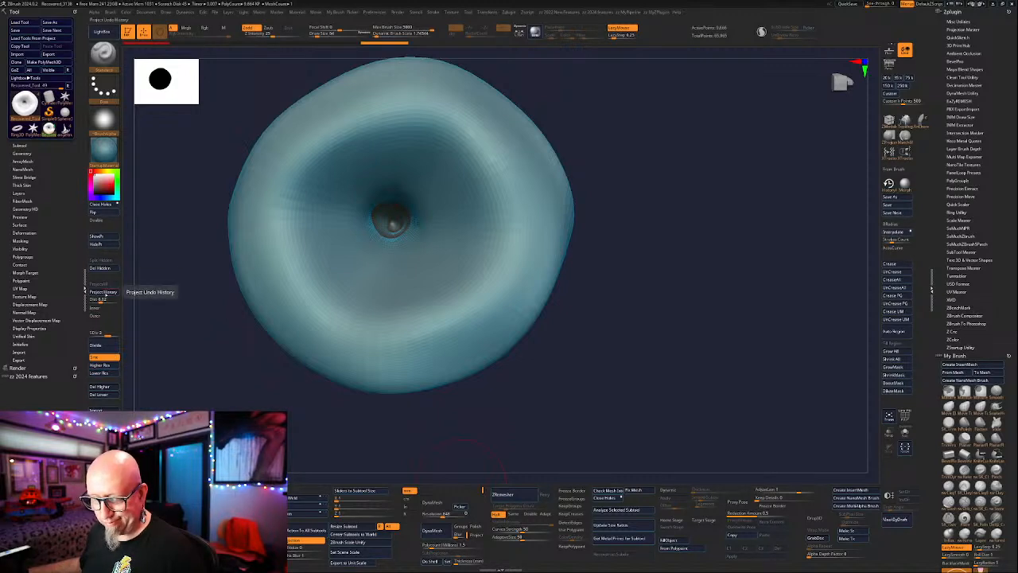
mouse_move(250, 398)
mouse_down()
mouse_move(245, 348)
mouse_move(259, 351)
mouse_move(251, 399)
mouse_up()
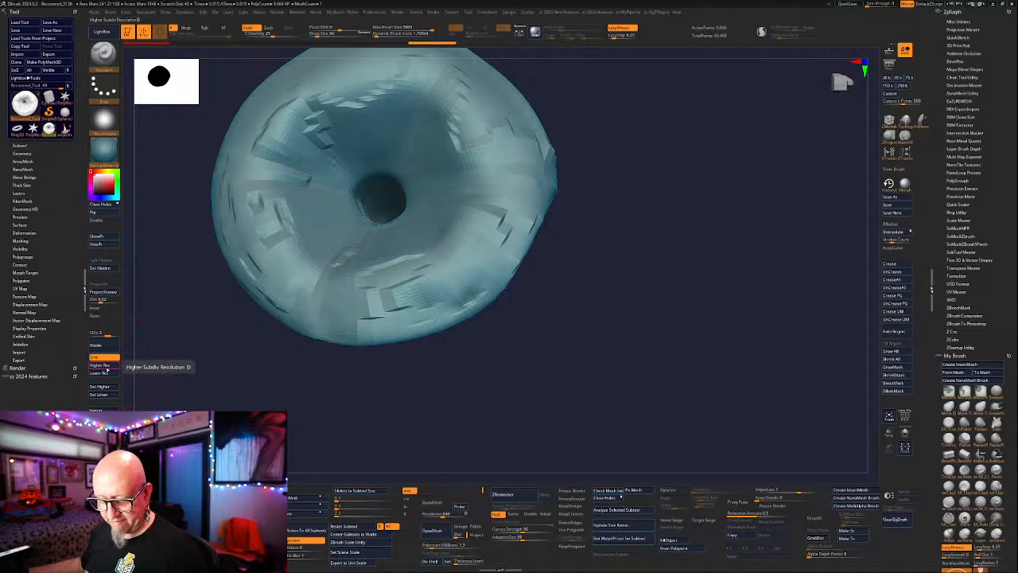
Raise the recovered flower to subdivision level 4 and subdivide it twice more to level 6.
click(106, 368)
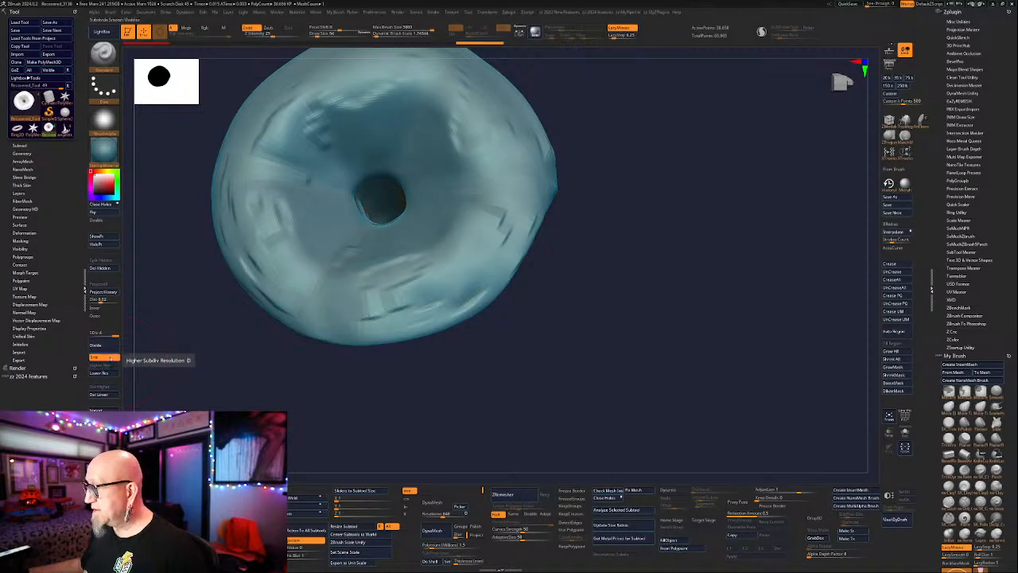
click(111, 347)
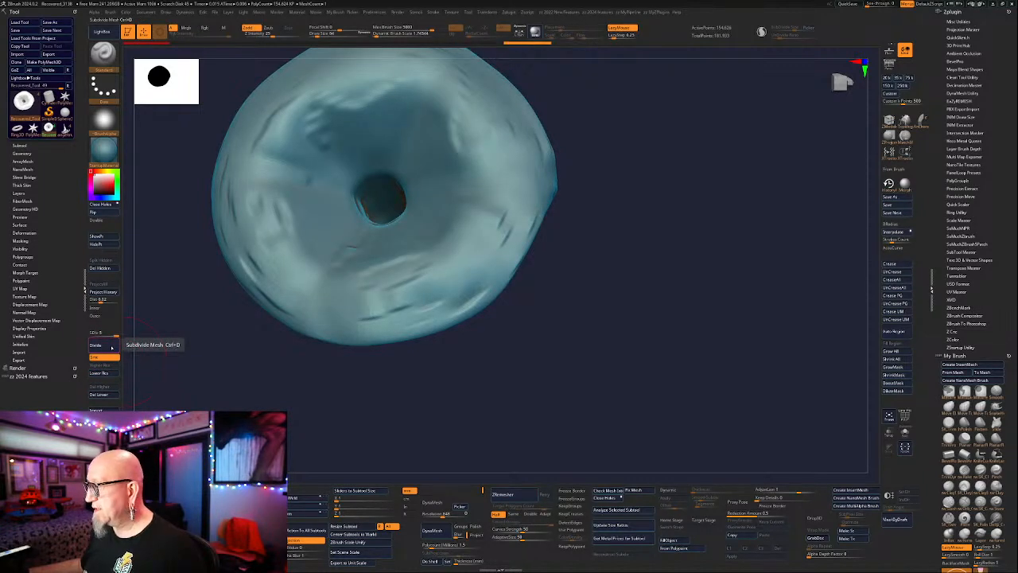
click(111, 348)
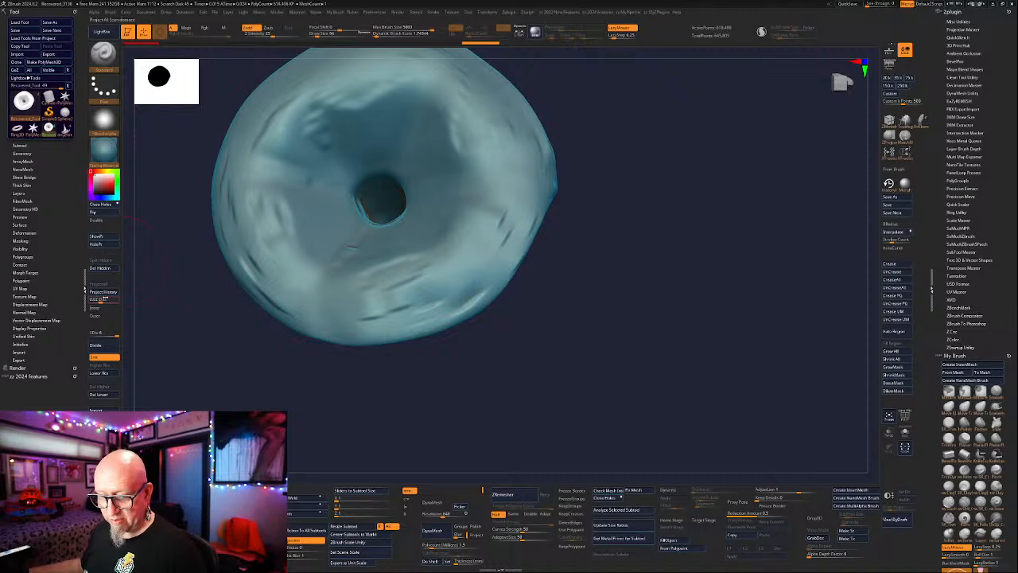
Try to project the undo history onto the flower at subdivision level 6 and inspect the petal's inner face.
click(104, 295)
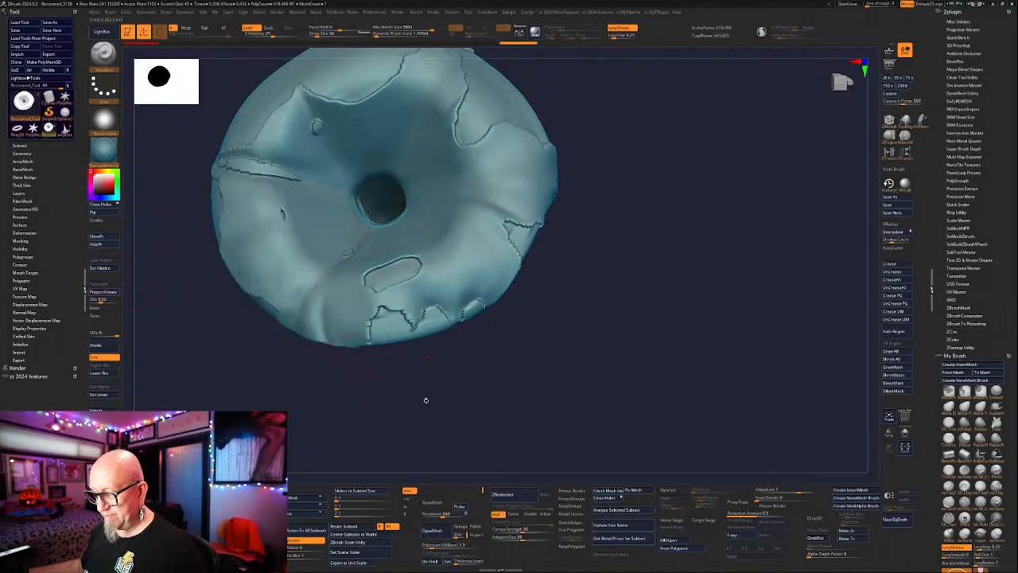
drag(451, 396, 635, 348)
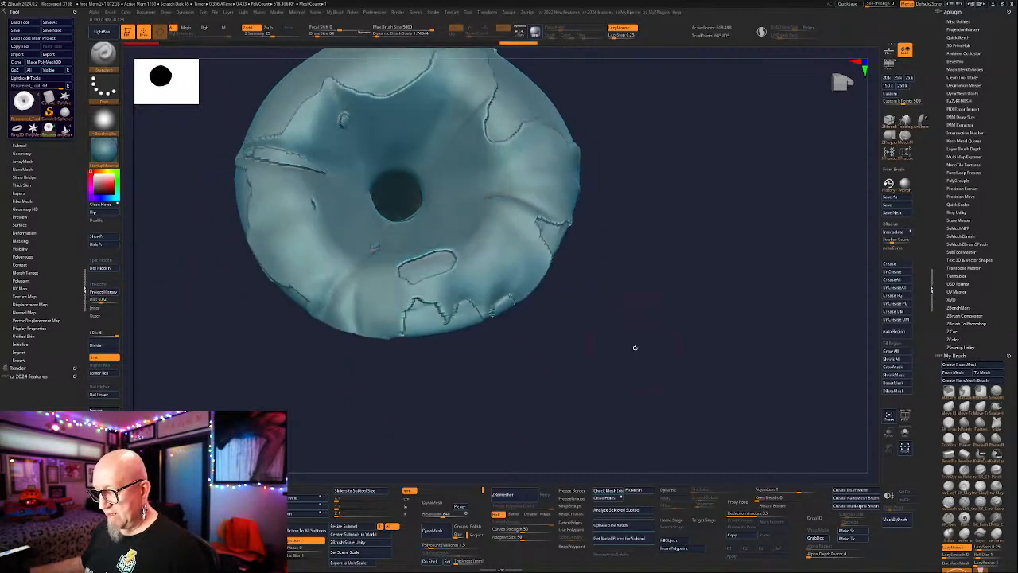
key(shift)
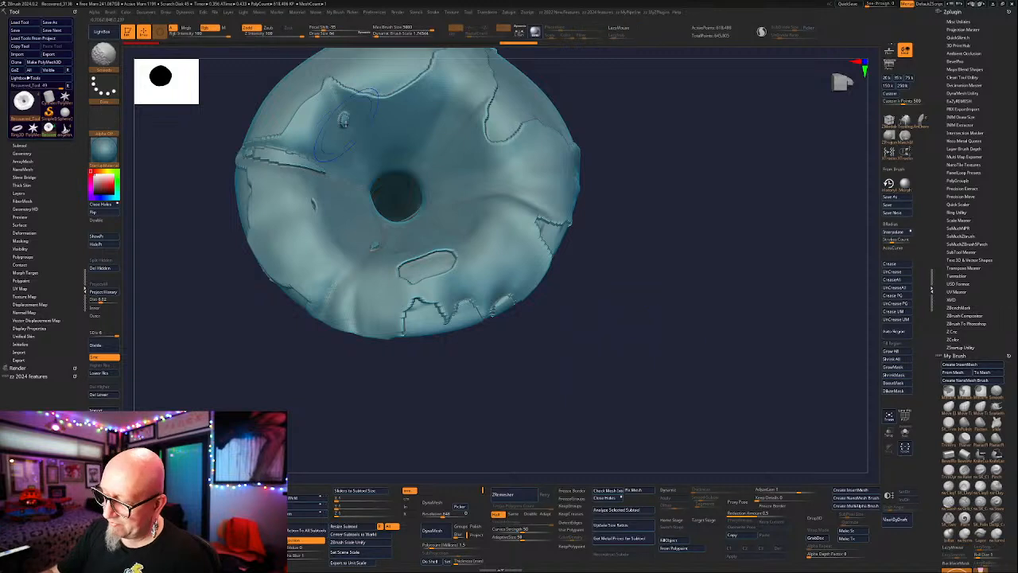
drag(338, 403, 571, 352)
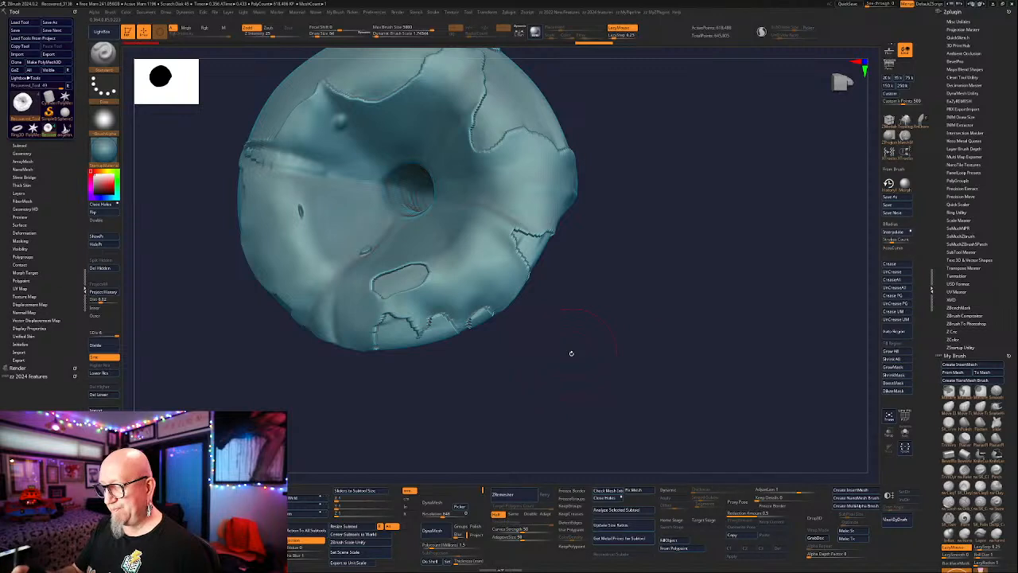
Lower the flower to subdivision level 4 and smooth out the streaks around the petal's inner face and rim.
key(shift+d)
key(shift+d)
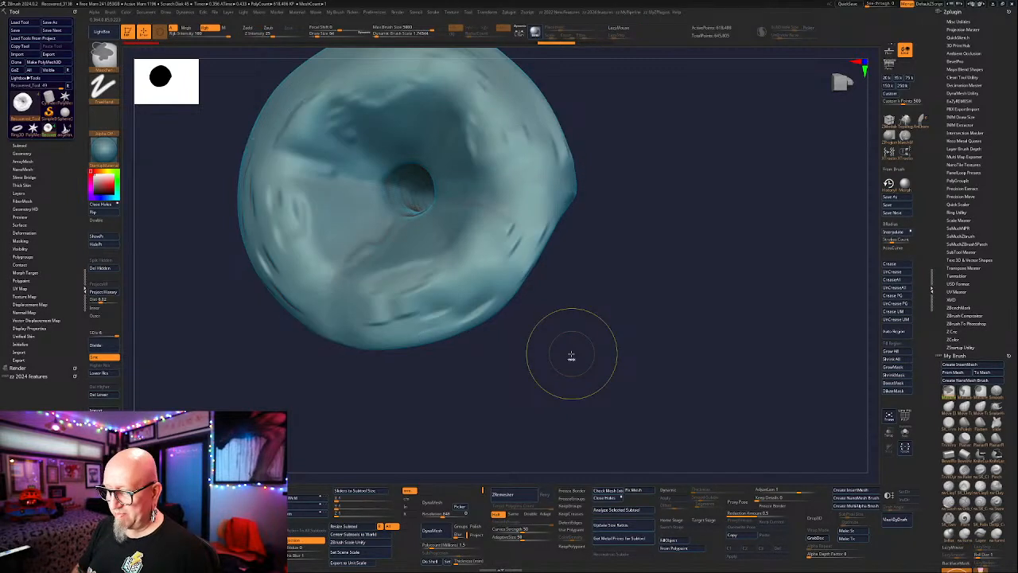
drag(570, 353, 558, 364)
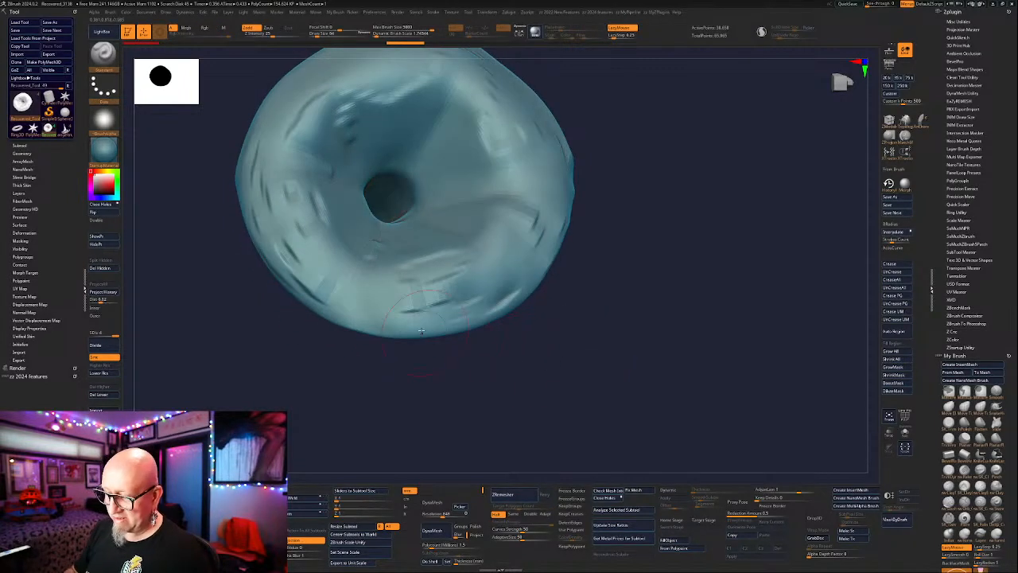
mouse_move(285, 125)
shift+mouse_down()
mouse_move(285, 227)
mouse_move(313, 165)
shift+mouse_up()
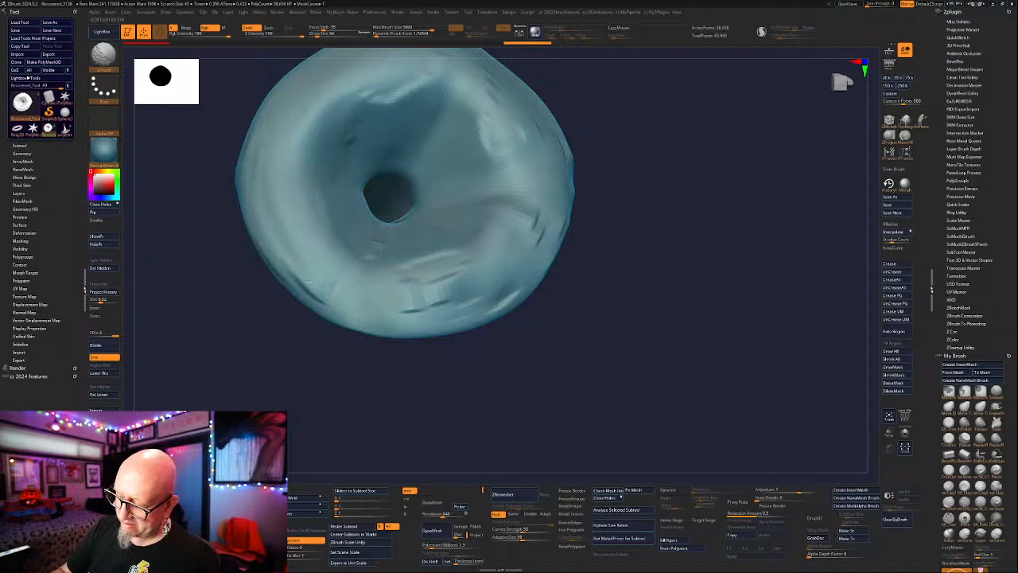
mouse_move(308, 282)
shift+mouse_down()
mouse_move(274, 266)
mouse_move(407, 275)
mouse_move(533, 158)
shift+mouse_up()
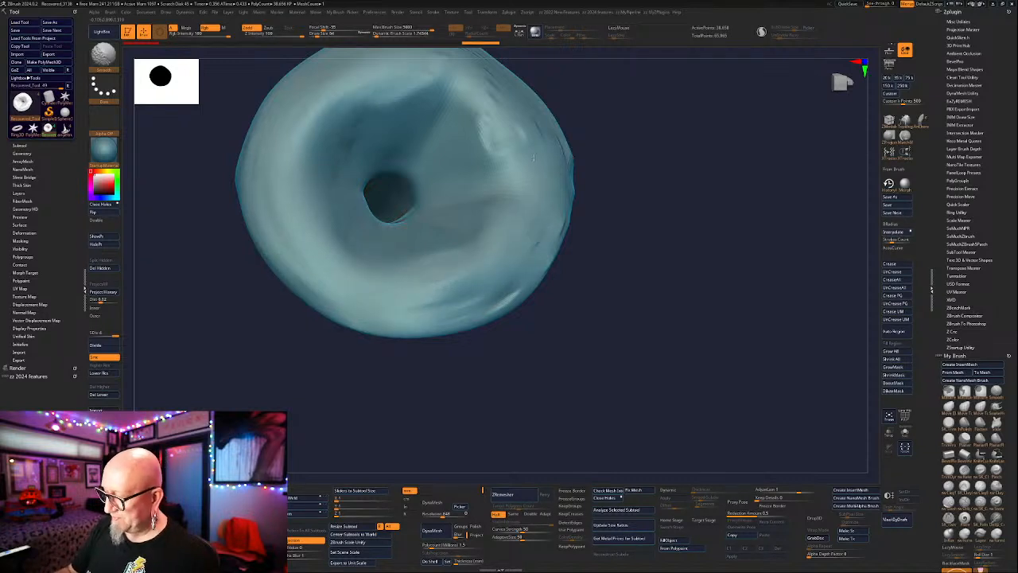
drag(604, 207, 644, 270)
shift+drag(287, 416, 412, 164)
mouse_move(652, 239)
alt+mouse_down()
mouse_move(611, 313)
mouse_move(522, 404)
mouse_move(636, 230)
alt+mouse_up()
drag(429, 278, 378, 289)
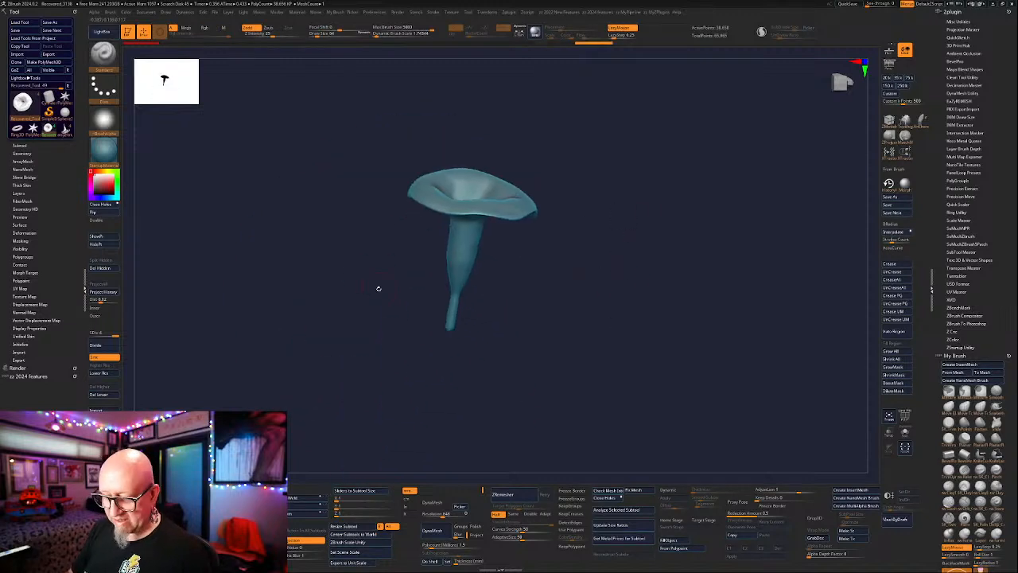
Subdivide the smoothed flower three times to level 7 and inspect the petal opening.
click(107, 347)
click(106, 347)
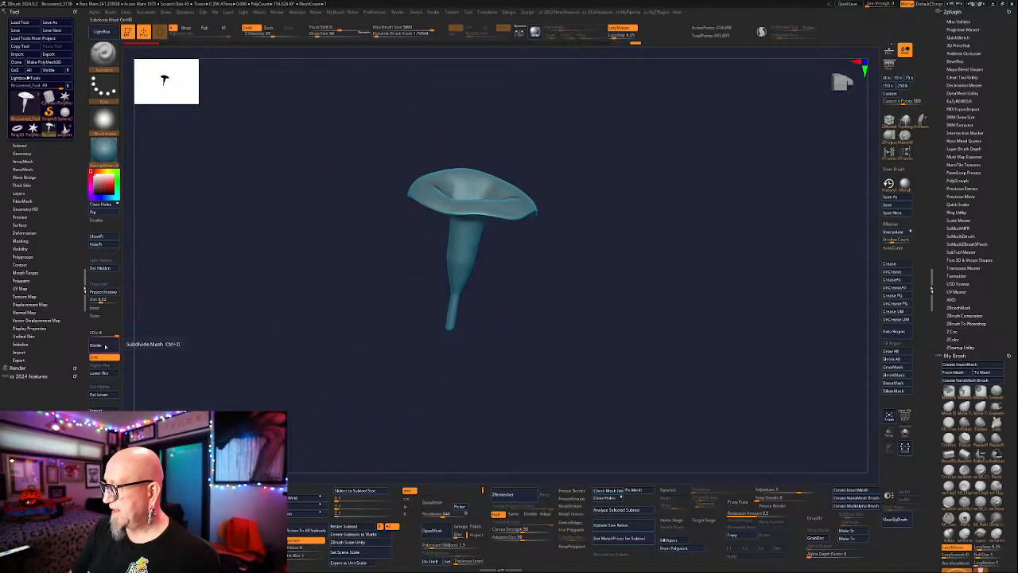
click(104, 347)
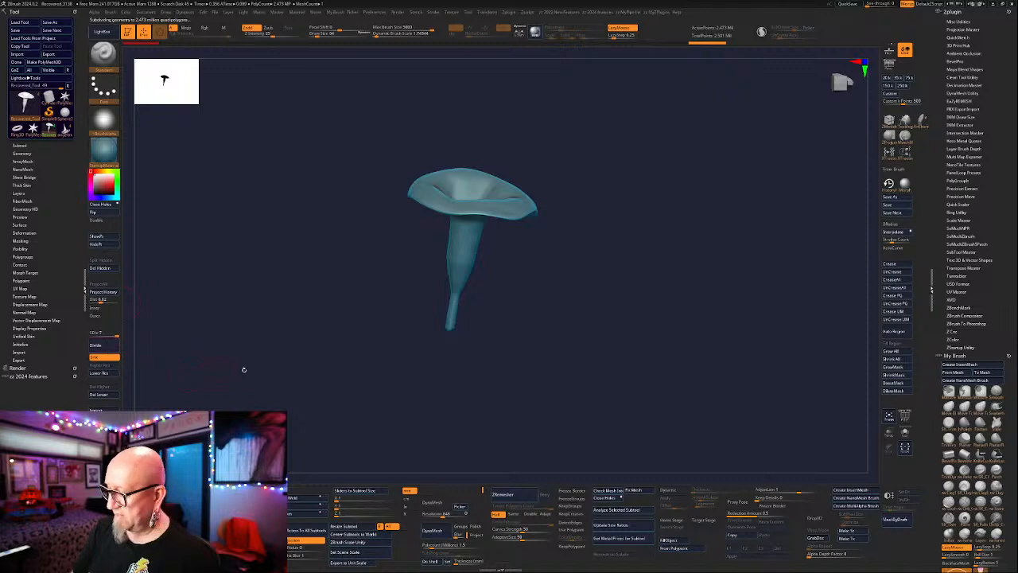
mouse_move(244, 368)
mouse_down()
mouse_move(558, 317)
mouse_move(550, 407)
mouse_up()
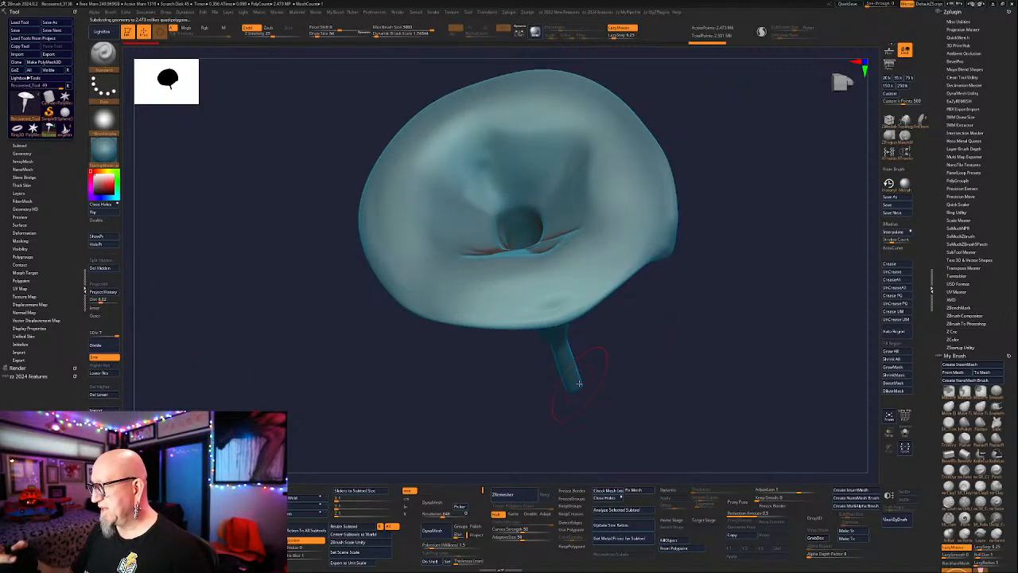
mouse_move(740, 258)
alt+mouse_down()
mouse_move(652, 302)
mouse_move(643, 362)
alt+mouse_up()
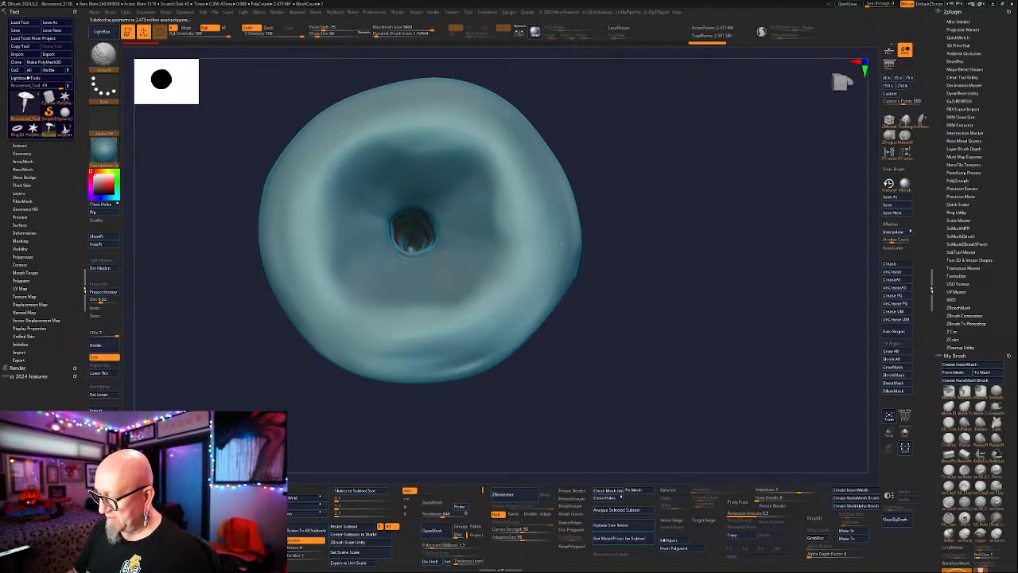
Test a smoothing stroke on the petal and switch the smoothing brush to Smooth Stronger.
shift+drag(543, 225, 559, 238)
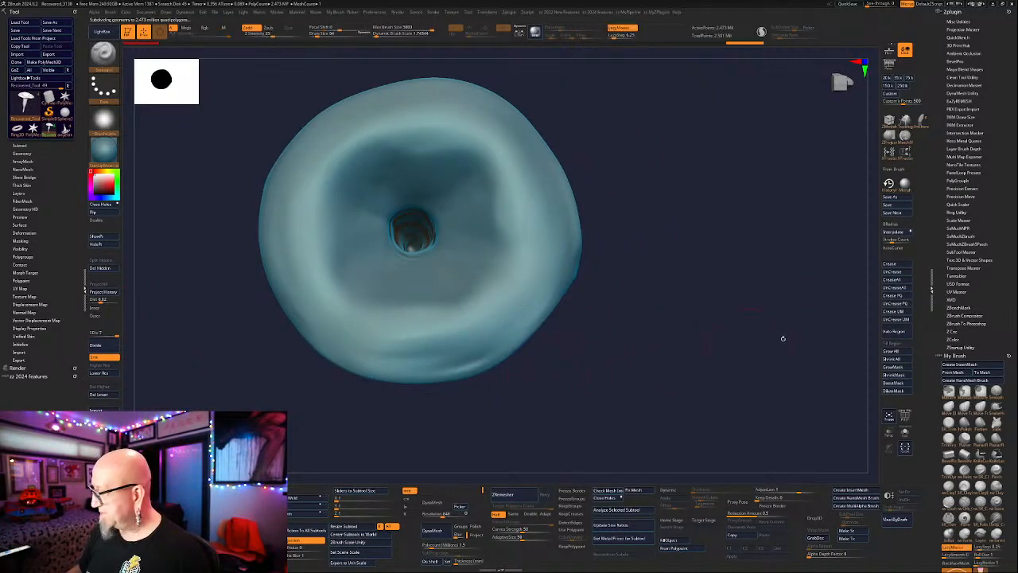
click(998, 392)
click(950, 405)
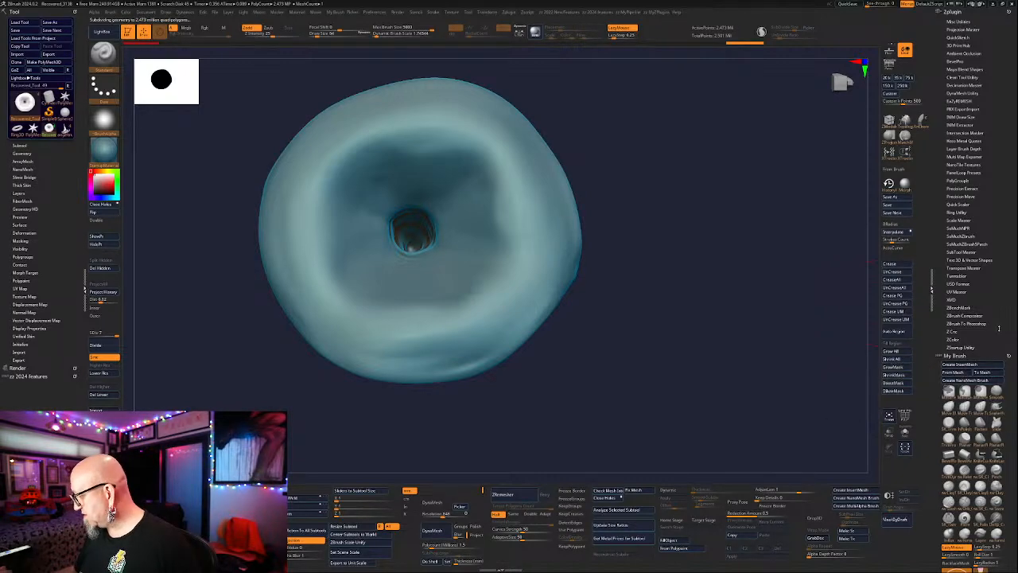
drag(1014, 438, 1014, 211)
scroll(998, 412, down, 5)
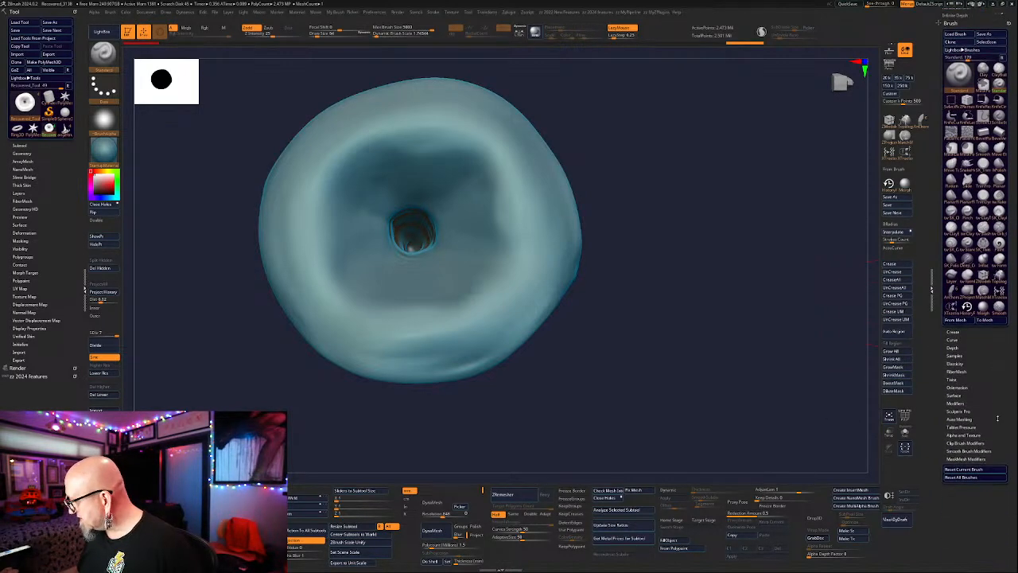
scroll(998, 412, up, 8)
key(ctrl)
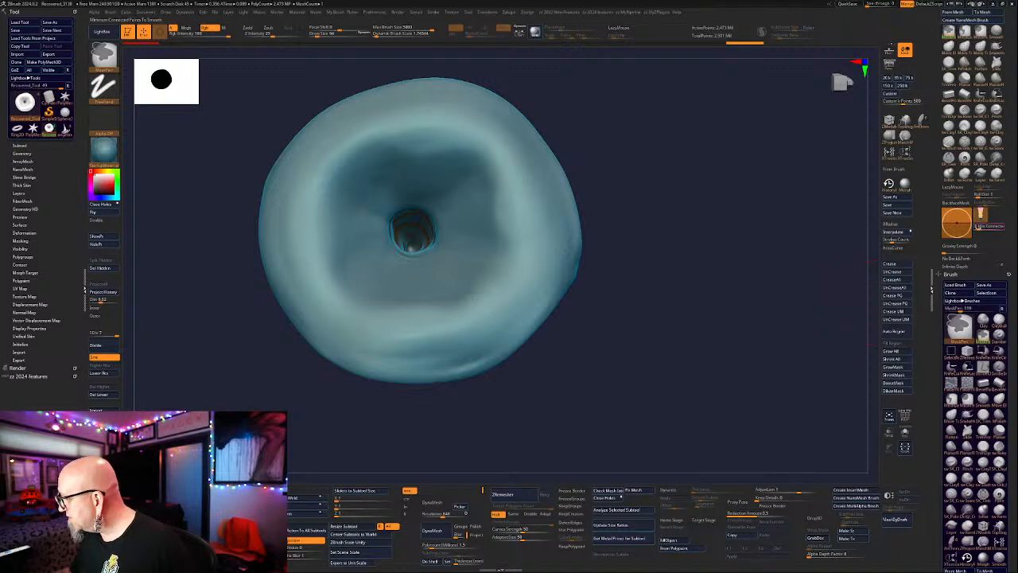
mouse_move(989, 227)
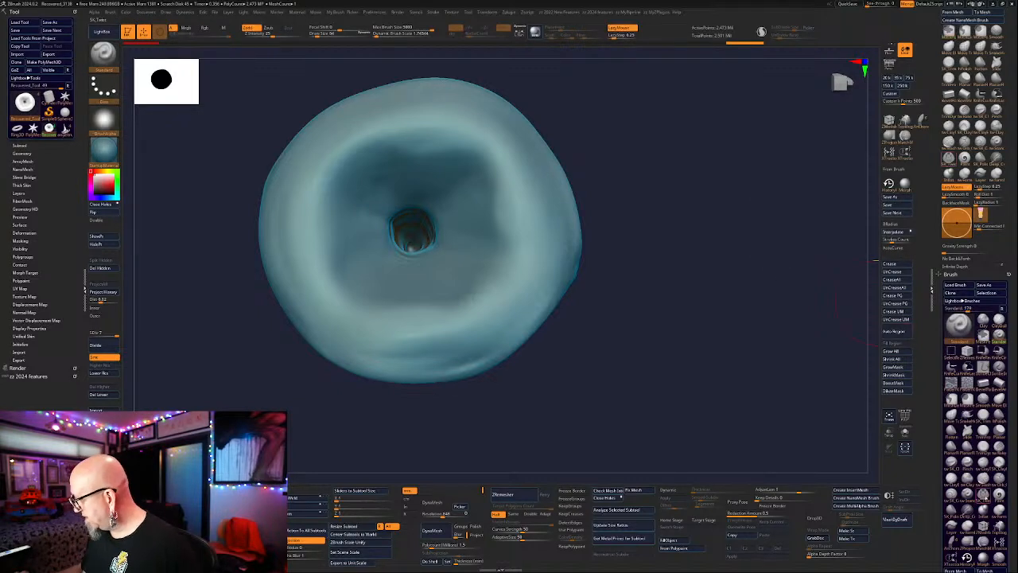
scroll(1006, 445, down, 10)
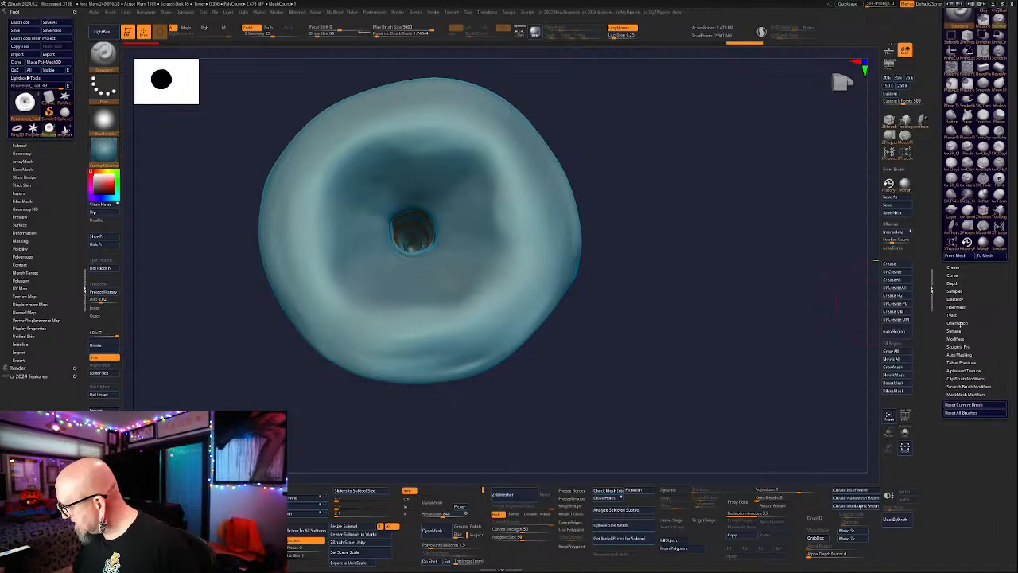
click(957, 340)
key(ctrl)
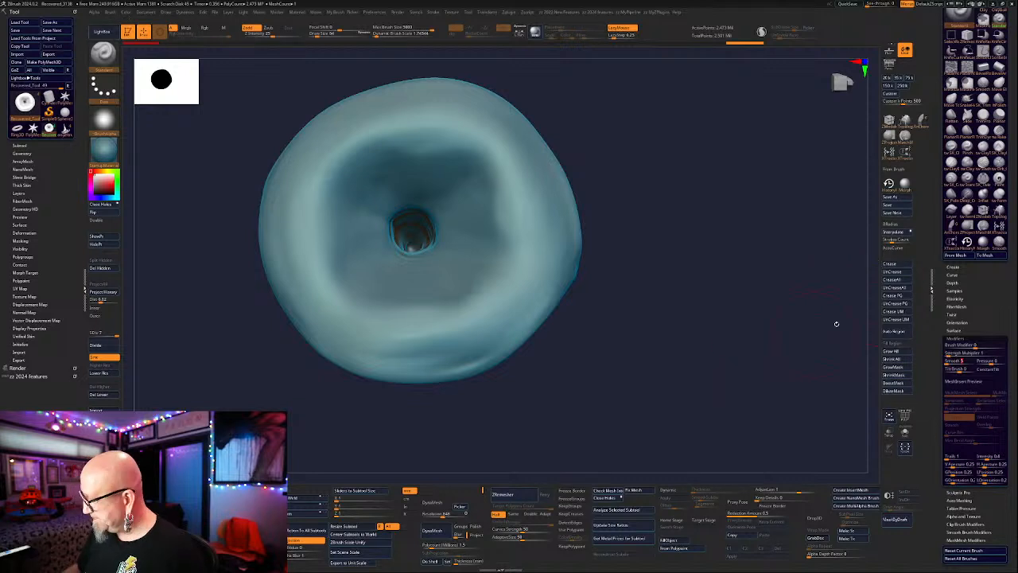
scroll(993, 280, up, 5)
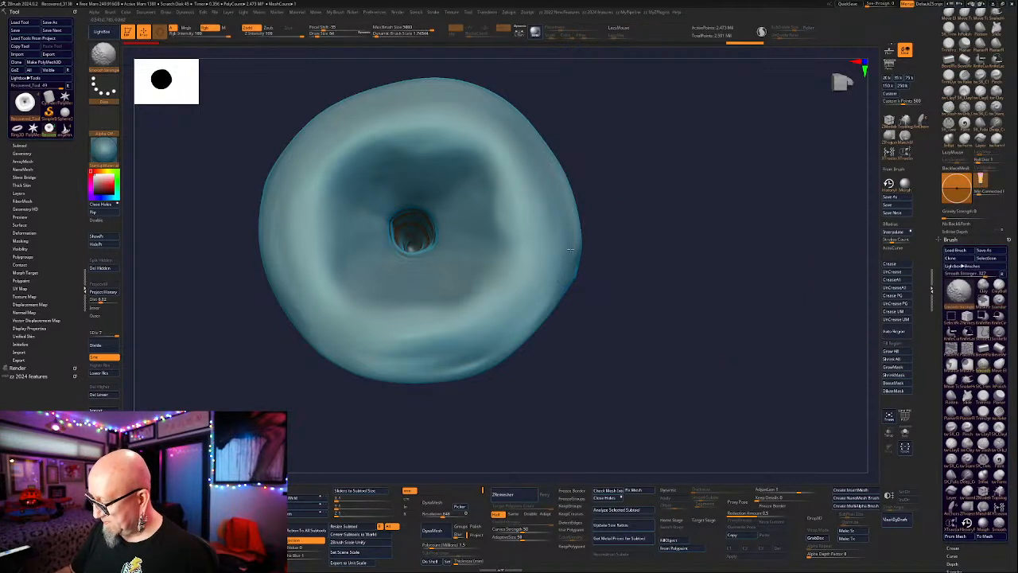
Smooth the petal's inner face and rim with the Smooth Stronger brush.
mouse_move(570, 249)
shift+mouse_down()
mouse_move(493, 326)
mouse_move(433, 341)
mouse_move(363, 334)
mouse_move(377, 231)
shift+mouse_up()
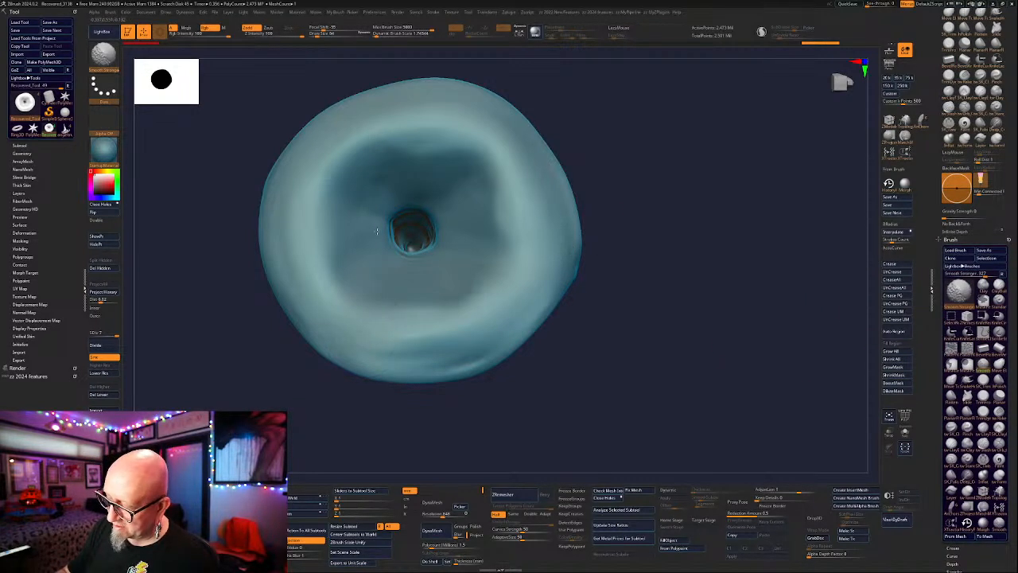
shift+drag(321, 207, 347, 165)
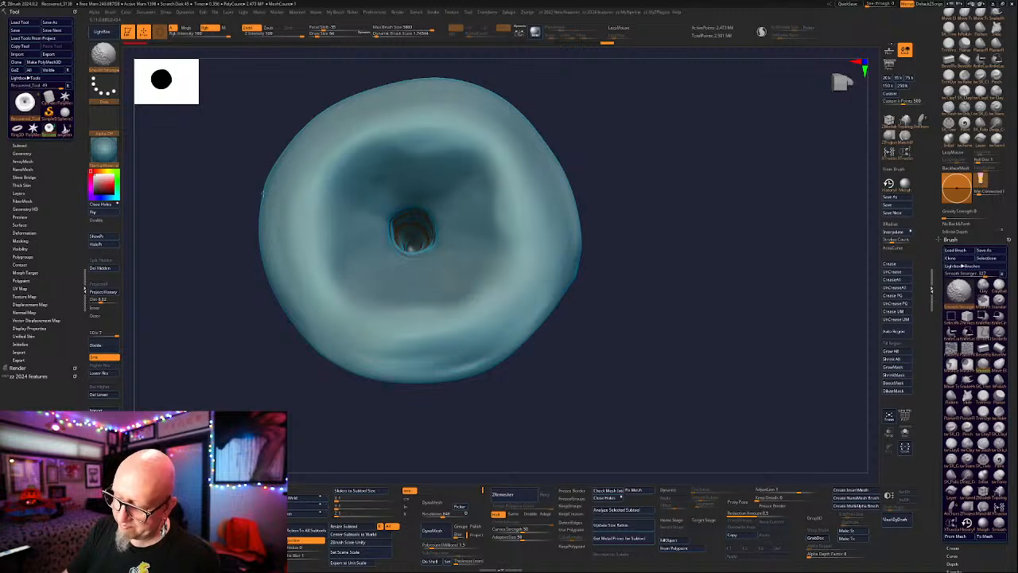
mouse_move(641, 381)
mouse_down()
mouse_move(639, 348)
mouse_move(649, 372)
mouse_move(655, 332)
mouse_move(534, 347)
mouse_move(510, 321)
mouse_up()
Lower the flower to subdivision level 5 and smooth the tube and the underside of the petal.
click(104, 373)
click(103, 373)
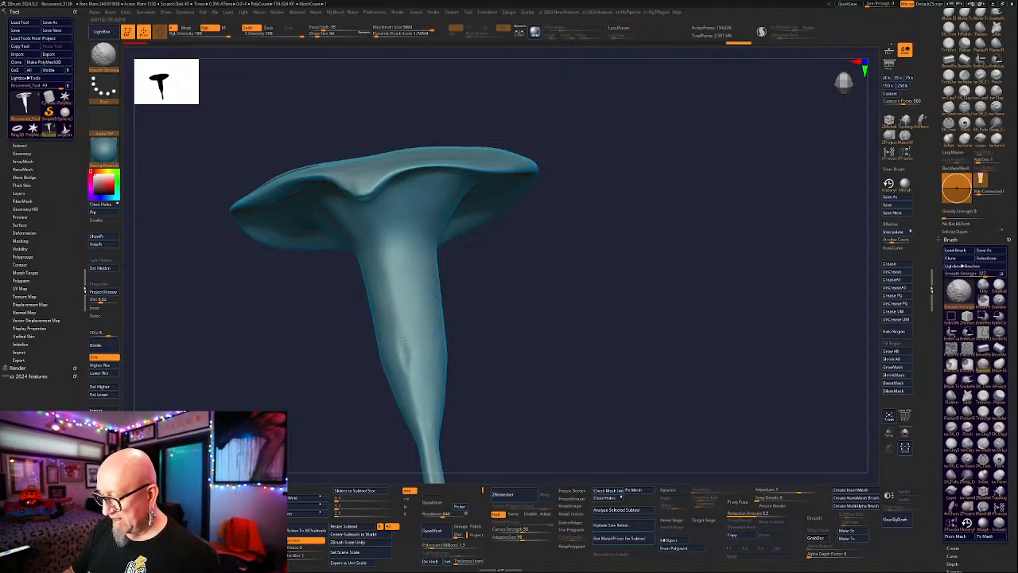
mouse_move(493, 366)
mouse_down()
mouse_move(524, 323)
mouse_move(482, 219)
mouse_up()
mouse_move(557, 350)
mouse_down()
mouse_move(616, 259)
mouse_move(648, 177)
mouse_up()
drag(449, 380, 544, 341)
key(shift)
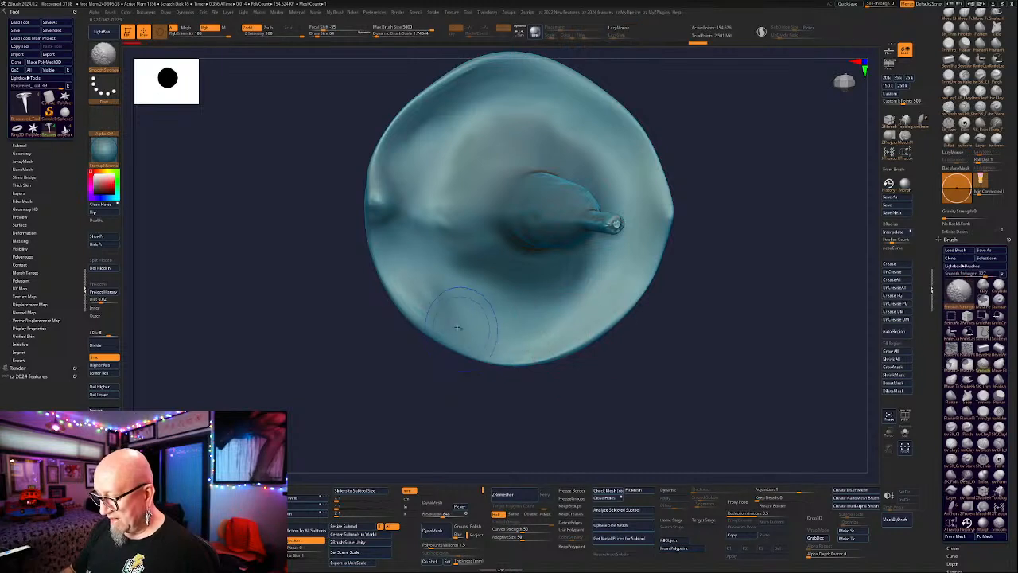
shift+drag(455, 95, 534, 82)
drag(634, 93, 727, 281)
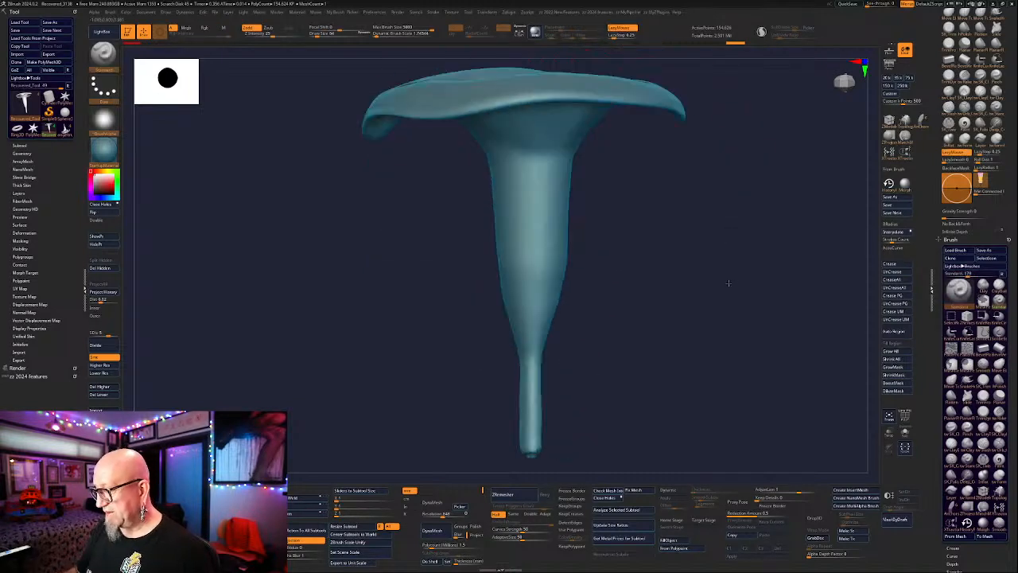
Compare the smoothed flower's opening with the original angel trumpet tool and return to the recovered flower.
mouse_move(711, 224)
alt+mouse_down()
mouse_move(647, 259)
mouse_move(648, 320)
mouse_move(666, 295)
mouse_move(671, 334)
alt+mouse_up()
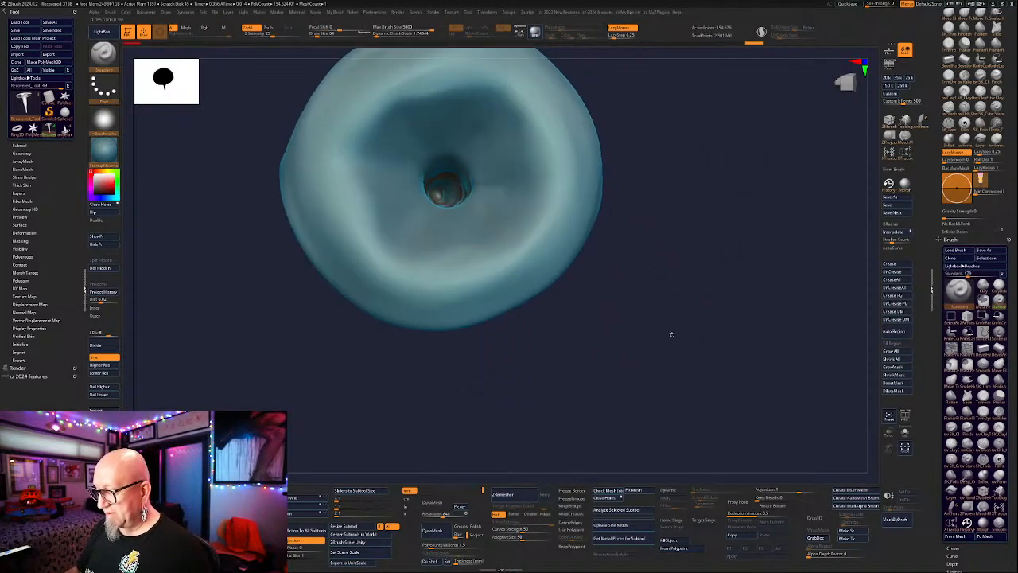
mouse_move(616, 219)
mouse_down()
mouse_move(645, 249)
mouse_move(665, 320)
mouse_up()
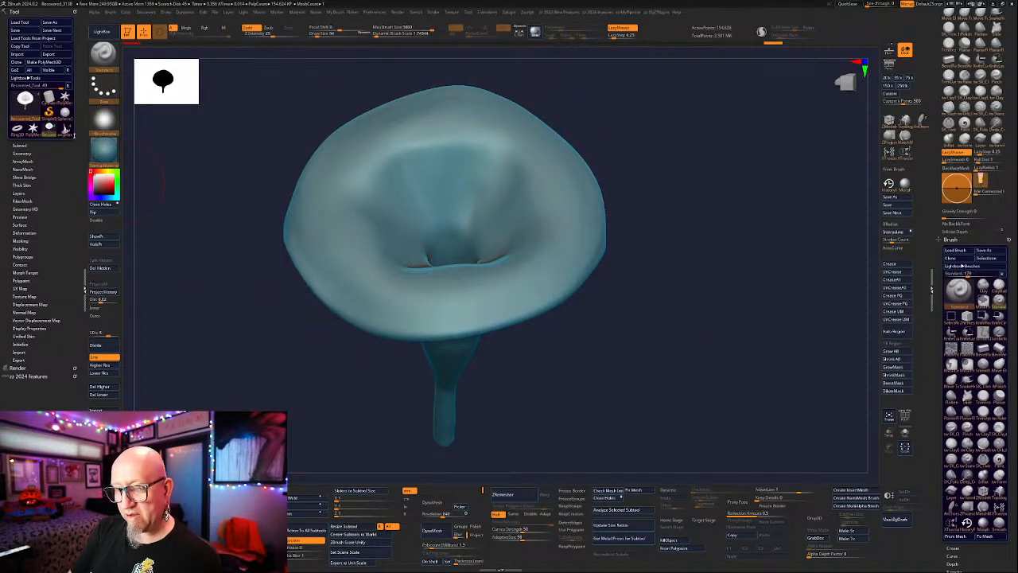
click(65, 129)
mouse_move(208, 329)
mouse_down()
mouse_move(215, 395)
mouse_move(207, 381)
mouse_up()
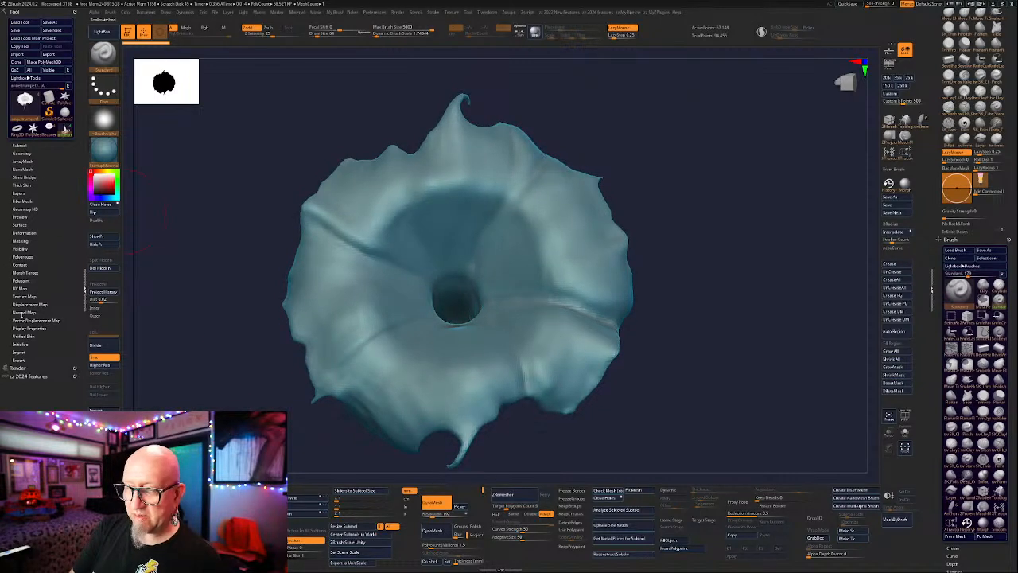
click(50, 129)
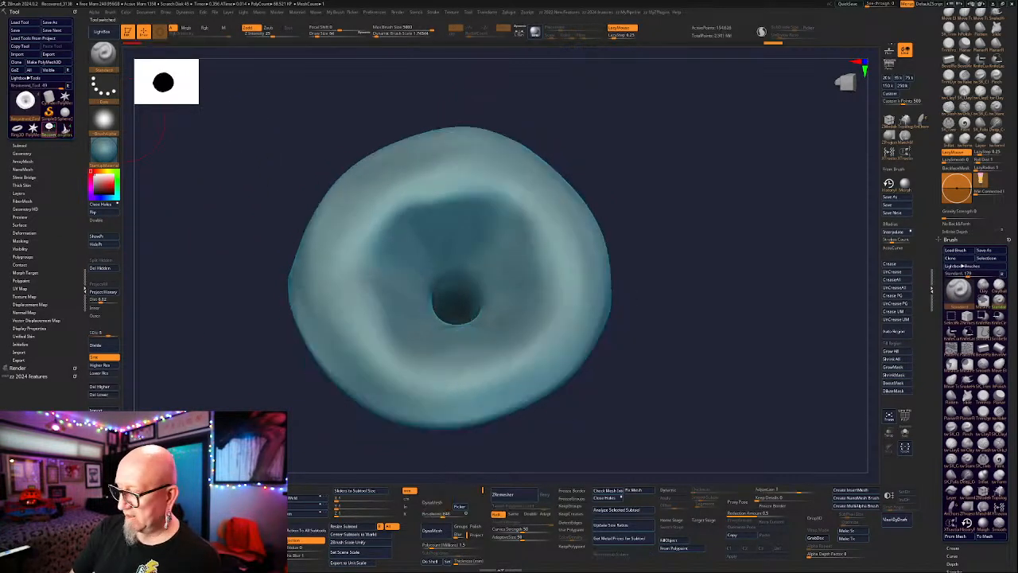
drag(675, 275, 673, 244)
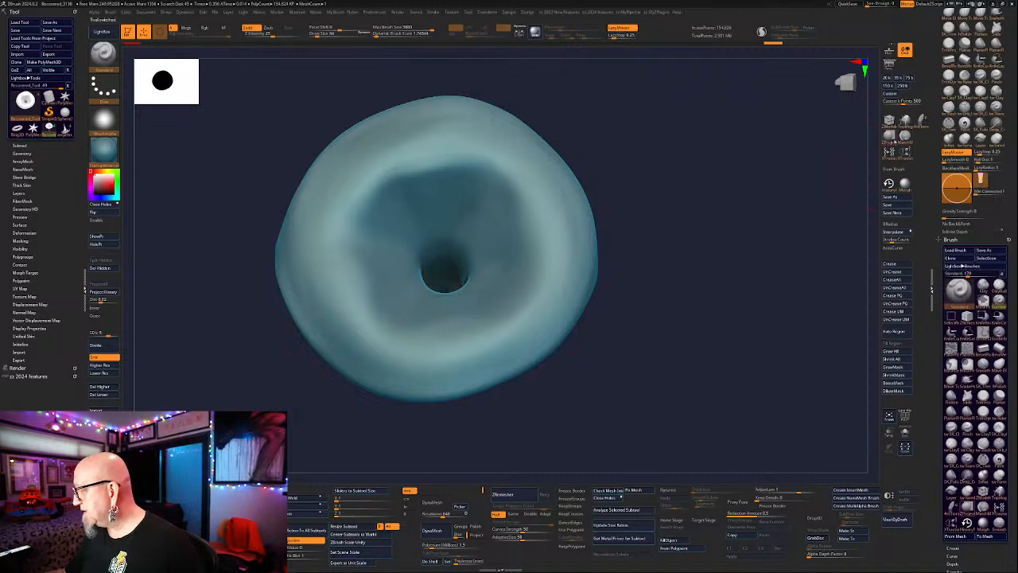
Try to bring back the sculpted folds on the petal's inner face and rim with the History Recall brush.
click(966, 525)
mouse_move(465, 213)
mouse_down()
mouse_move(477, 159)
mouse_move(454, 149)
mouse_move(417, 157)
mouse_move(433, 157)
mouse_move(414, 145)
mouse_up()
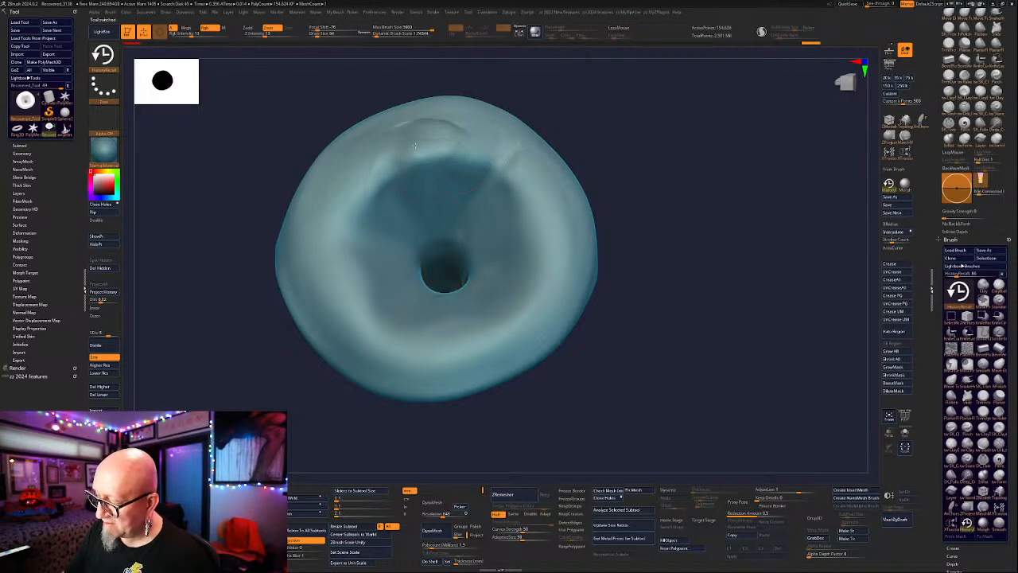
drag(328, 197, 377, 220)
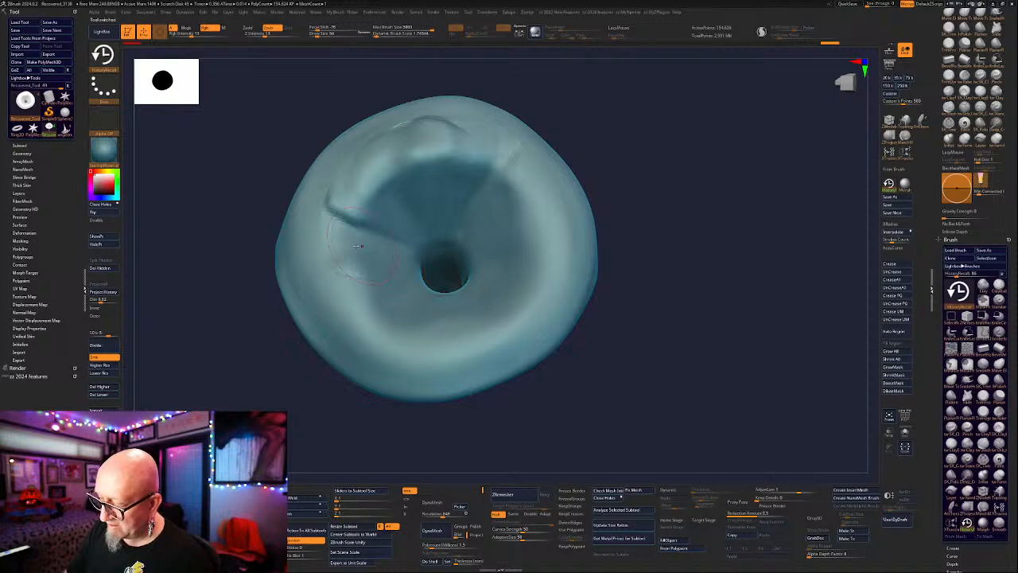
mouse_move(342, 255)
mouse_down()
mouse_move(364, 312)
mouse_move(434, 367)
mouse_move(542, 288)
mouse_move(567, 231)
mouse_move(523, 198)
mouse_up()
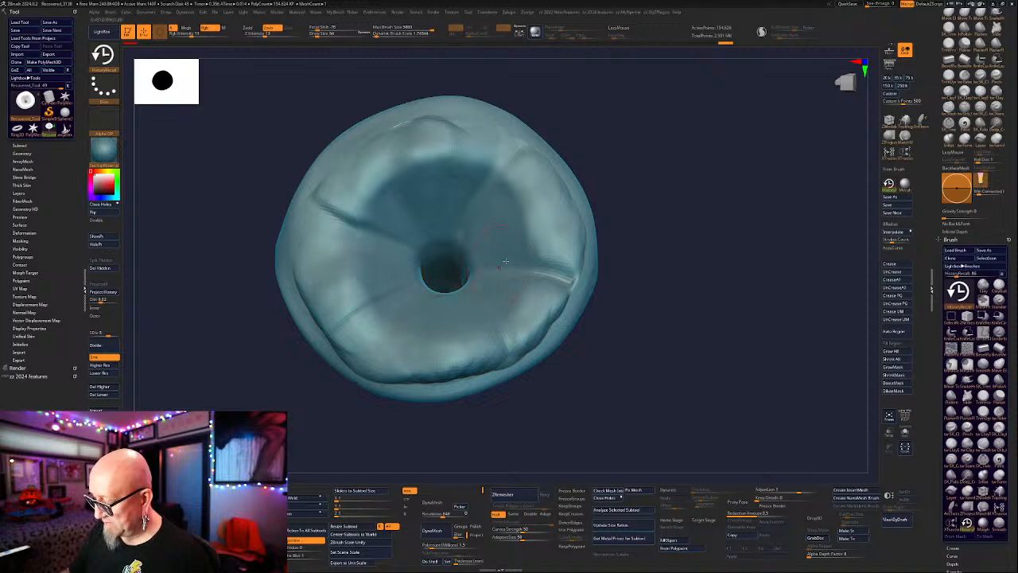
right_drag(506, 261, 518, 273)
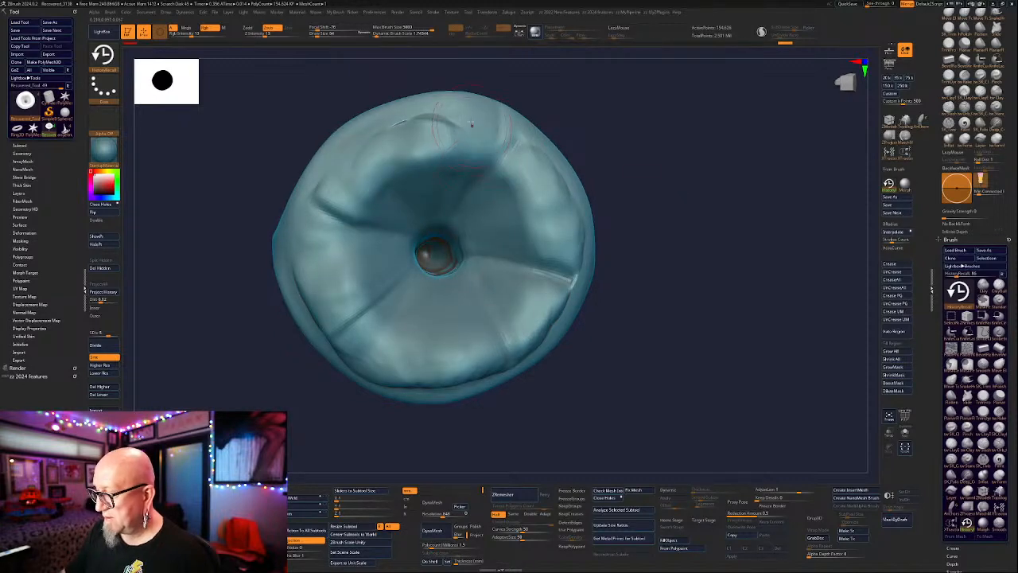
mouse_move(472, 124)
mouse_down()
mouse_move(432, 132)
mouse_move(390, 171)
mouse_up()
mouse_move(368, 130)
mouse_down()
mouse_move(328, 171)
mouse_move(309, 240)
mouse_move(306, 296)
mouse_move(326, 338)
mouse_up()
right_drag(344, 390, 444, 425)
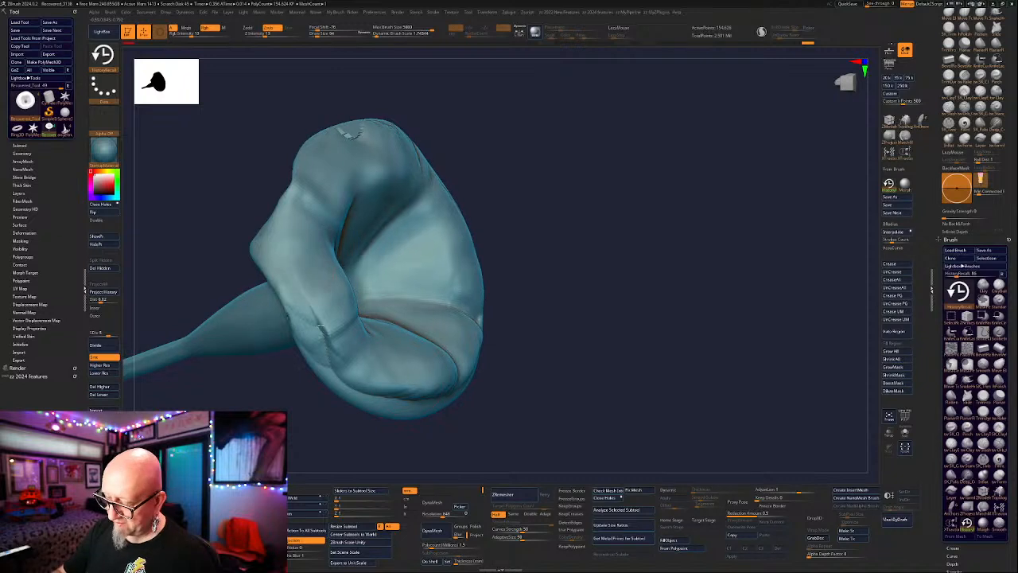
drag(315, 317, 436, 395)
mouse_move(482, 383)
right_down()
mouse_move(543, 281)
mouse_move(568, 261)
mouse_move(505, 132)
right_up()
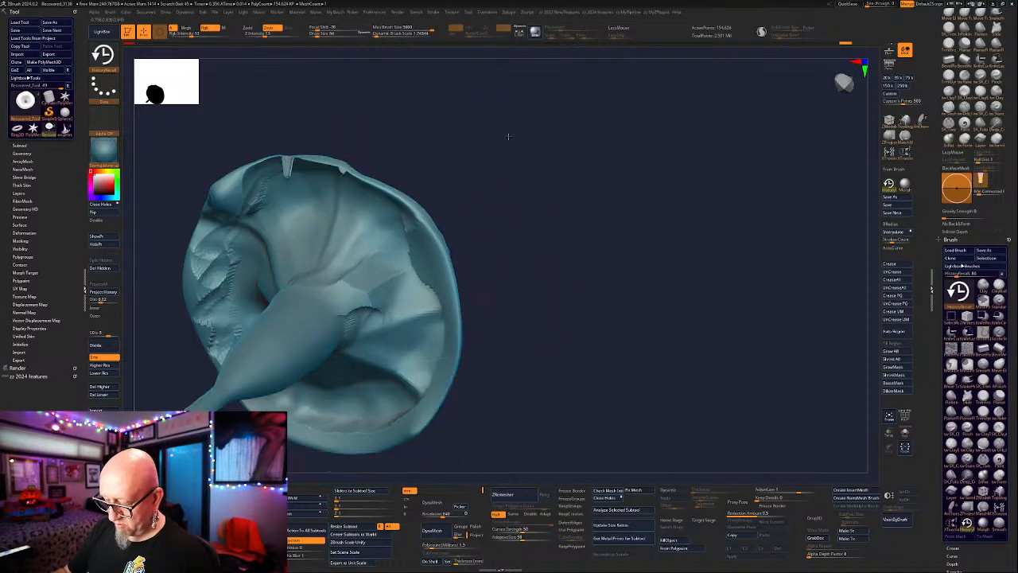
Undo all the History Recall strokes on the flower.
key(ctrl)
key(ctrl+z)
key(ctrl+z)
key(ctrl+z)
key(ctrl+z)
key(ctrl+z)
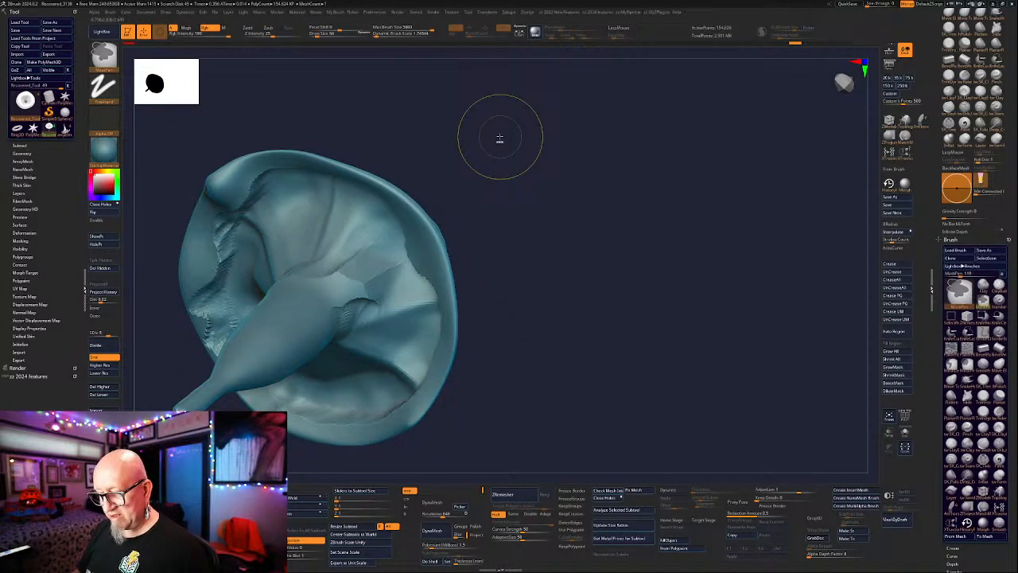
key(ctrl+z)
key(ctrl+z)
key(ctrl+z)
key(ctrl+z)
key(ctrl+z)
key(ctrl+z)
key(ctrl+z)
key(ctrl+z)
key(ctrl+z)
key(ctrl+z)
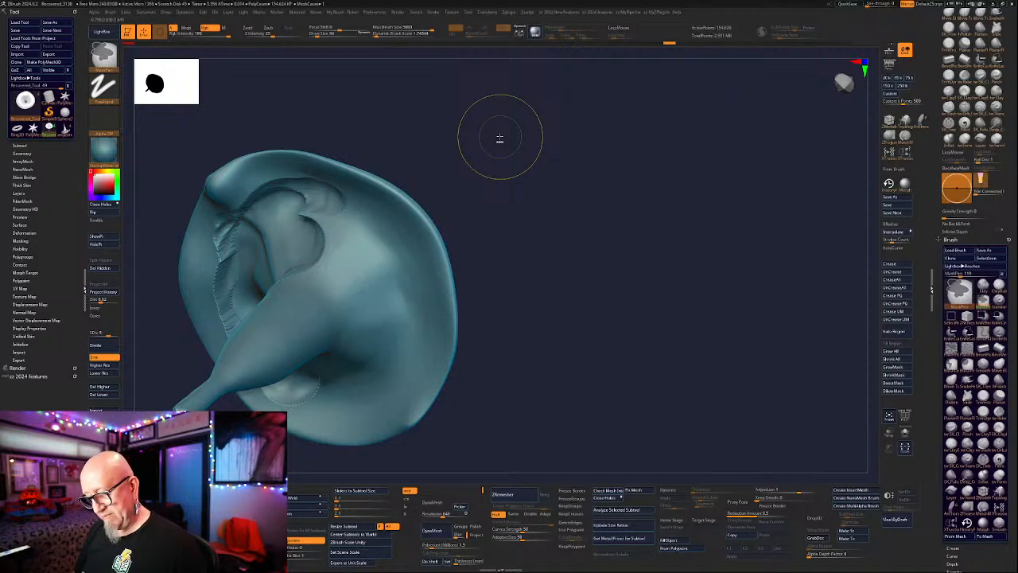
key(ctrl+z)
key(ctrl+z)
key(ctrl+z)
key(ctrl+z)
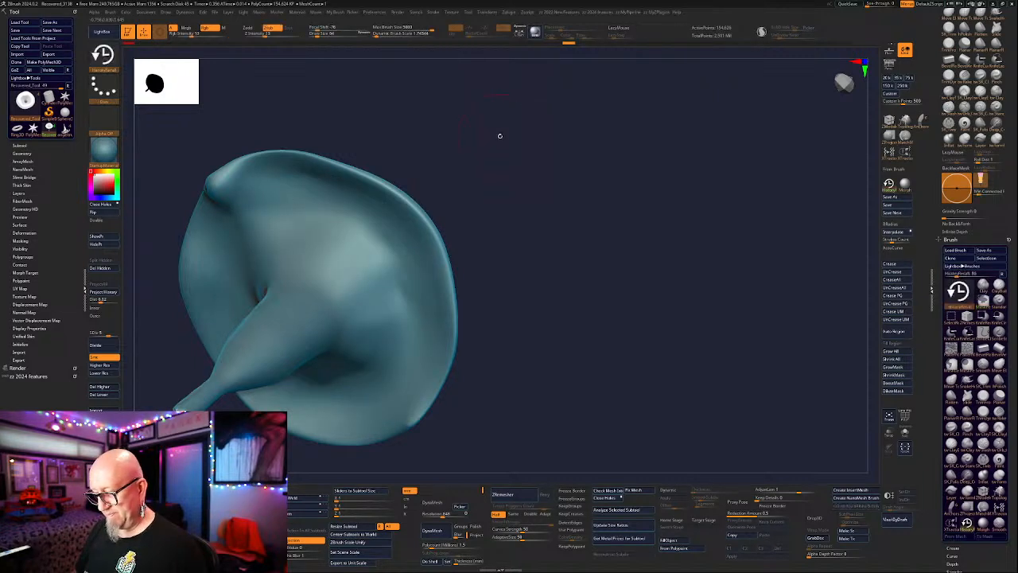
Turn on backface masking for the History Recall brush and restore the sculpted folds around the petal's inner face and rim.
mouse_move(499, 137)
right_down()
mouse_move(637, 389)
mouse_move(628, 385)
right_up()
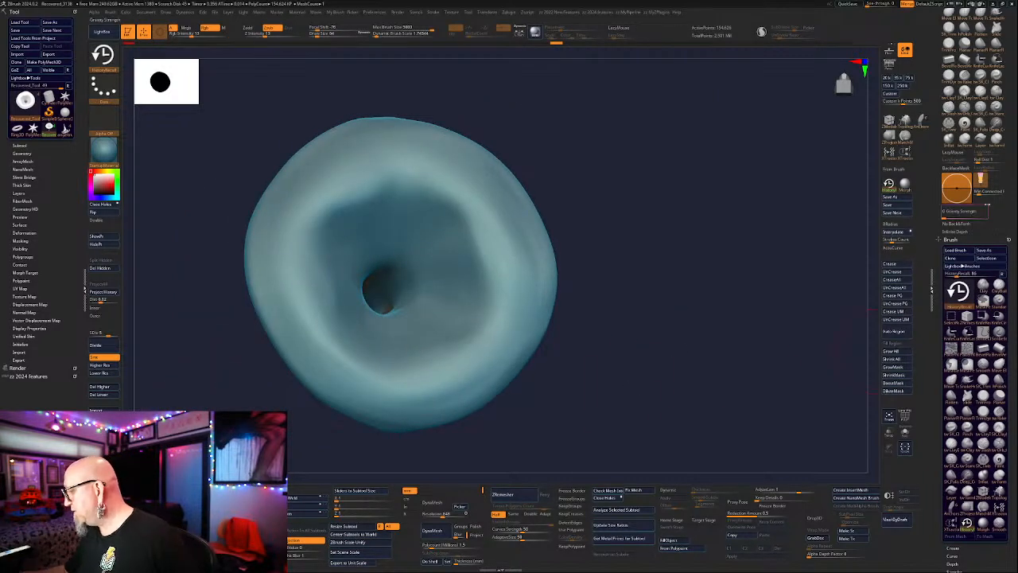
click(957, 169)
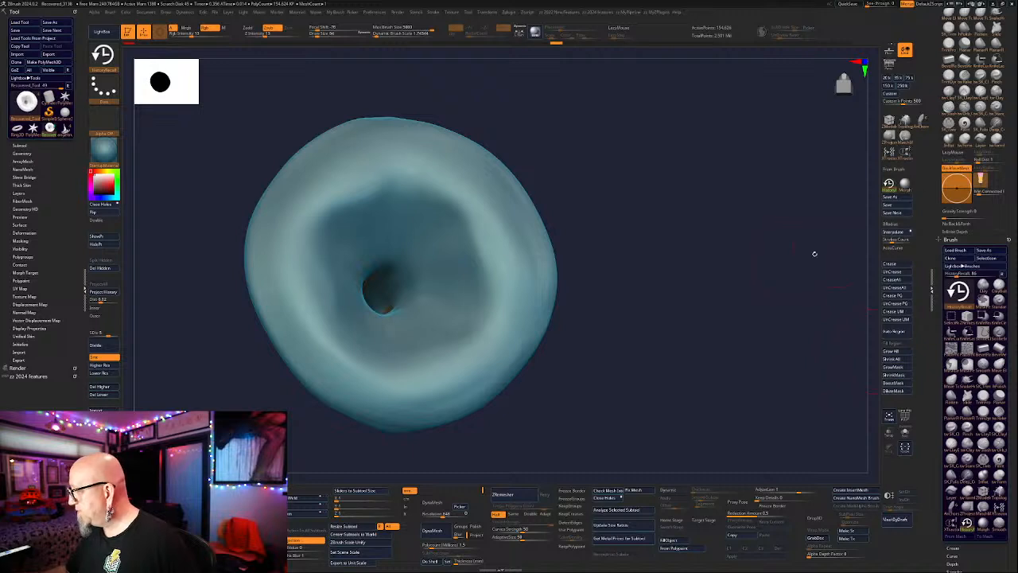
right_drag(653, 272, 616, 278)
drag(365, 171, 302, 299)
mouse_move(341, 163)
mouse_down()
mouse_move(326, 170)
mouse_move(305, 321)
mouse_move(374, 379)
mouse_move(468, 374)
mouse_move(507, 304)
mouse_move(491, 209)
mouse_move(433, 147)
mouse_move(334, 143)
mouse_move(278, 194)
mouse_move(288, 273)
mouse_move(330, 367)
mouse_move(433, 388)
mouse_up()
drag(672, 279, 591, 284)
mouse_move(513, 272)
mouse_down()
mouse_move(511, 227)
mouse_move(509, 263)
mouse_up()
mouse_move(538, 169)
mouse_down()
mouse_move(598, 166)
mouse_move(587, 159)
mouse_up()
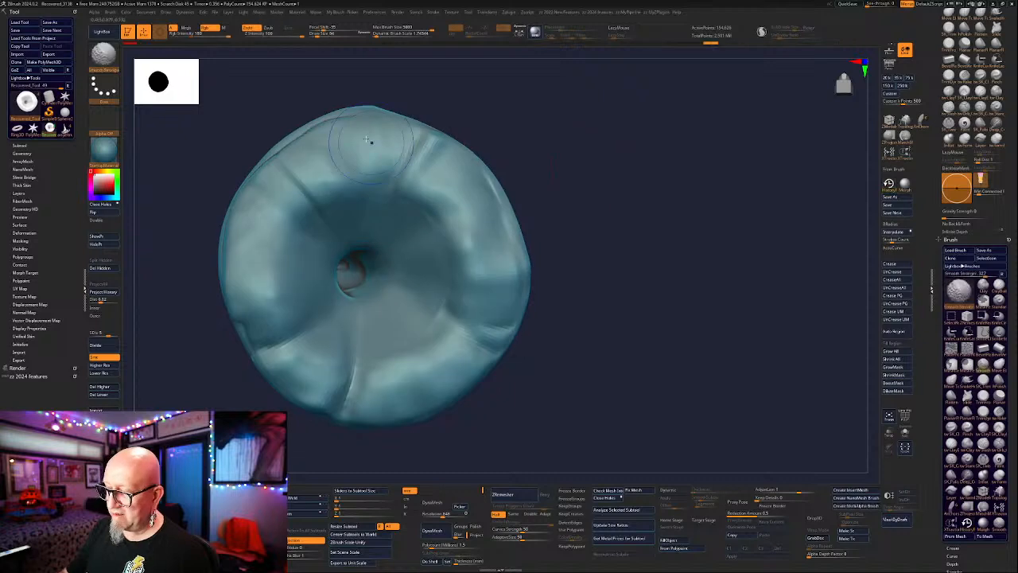
Smooth the recalled folds on the petal with Smooth Stronger and check the flower from several sides.
shift+drag(371, 141, 310, 145)
drag(531, 114, 628, 119)
mouse_move(334, 299)
shift+mouse_down()
mouse_move(331, 247)
mouse_move(334, 328)
shift+mouse_up()
drag(589, 198, 493, 219)
mouse_move(534, 191)
mouse_down()
mouse_move(625, 191)
mouse_move(616, 191)
mouse_up()
mouse_move(322, 296)
mouse_down()
mouse_move(326, 330)
mouse_move(328, 306)
mouse_up()
key(ctrl+z)
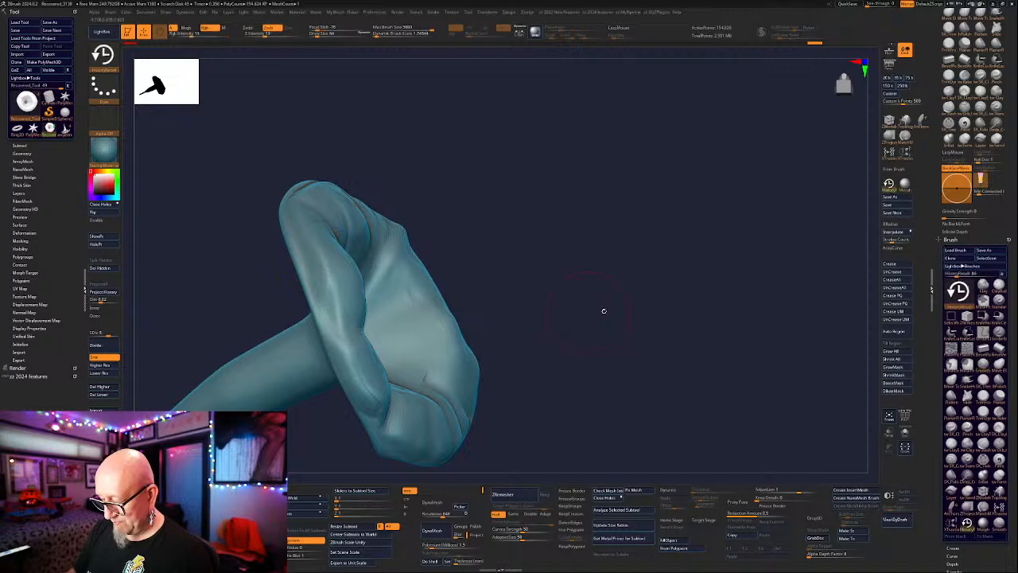
mouse_move(602, 311)
mouse_down()
mouse_move(619, 336)
mouse_move(503, 284)
mouse_up()
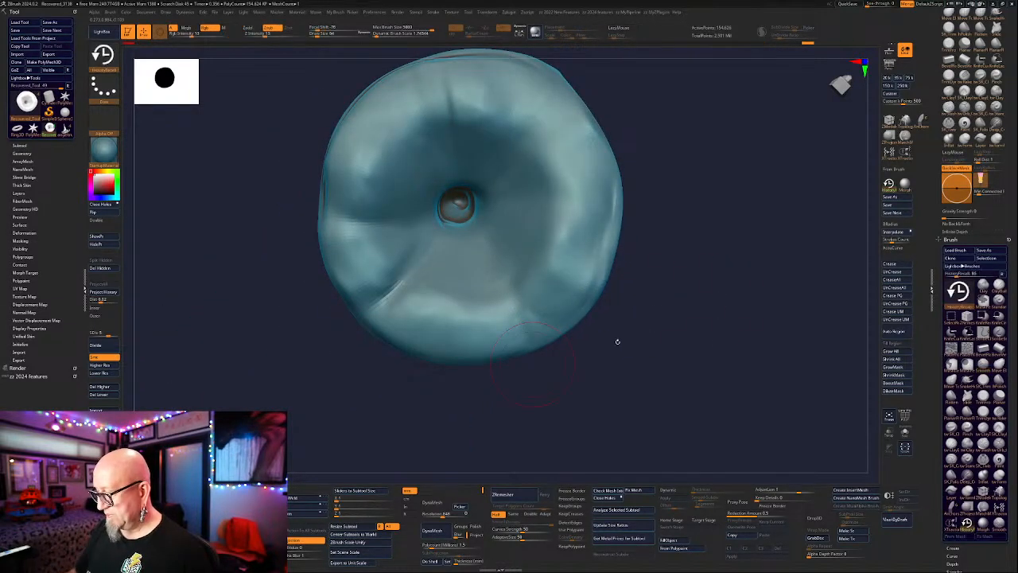
mouse_move(615, 343)
mouse_down()
mouse_move(692, 325)
mouse_move(691, 315)
mouse_up()
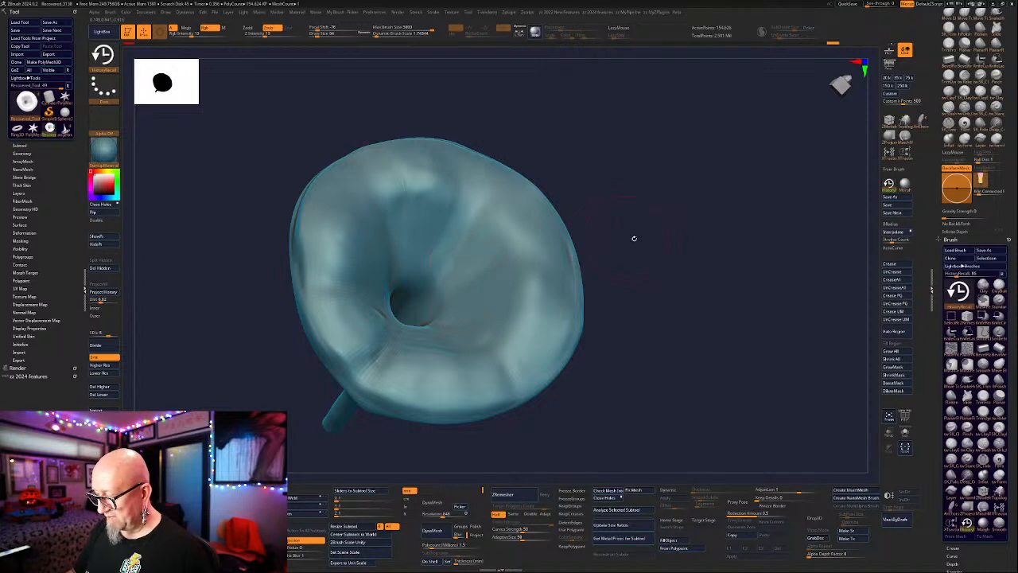
drag(634, 238, 593, 225)
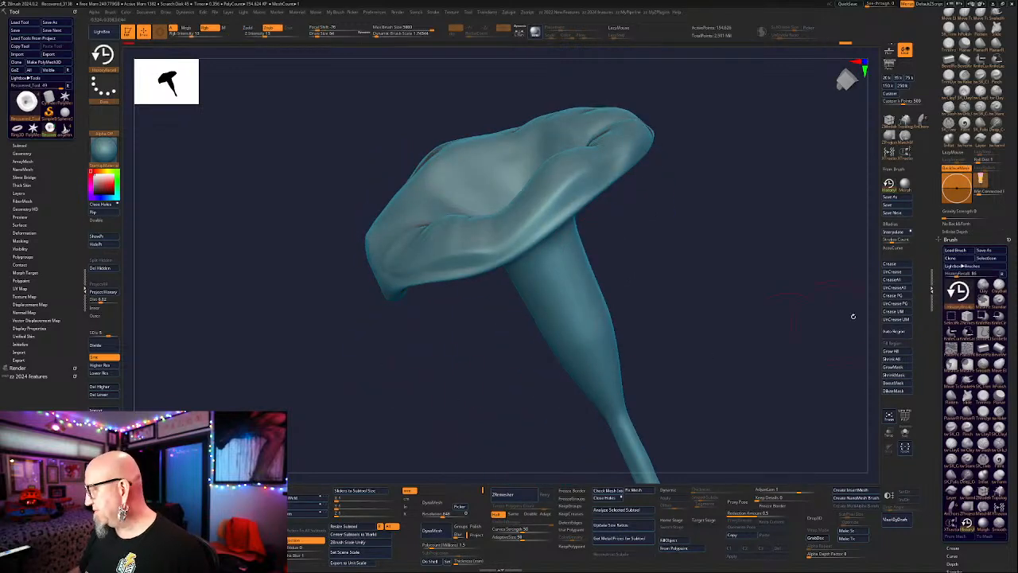
Switch to the Move Elastic brush, adjust its Z Intensity and pull the petal's front tip downward.
scroll(933, 290, up, 2)
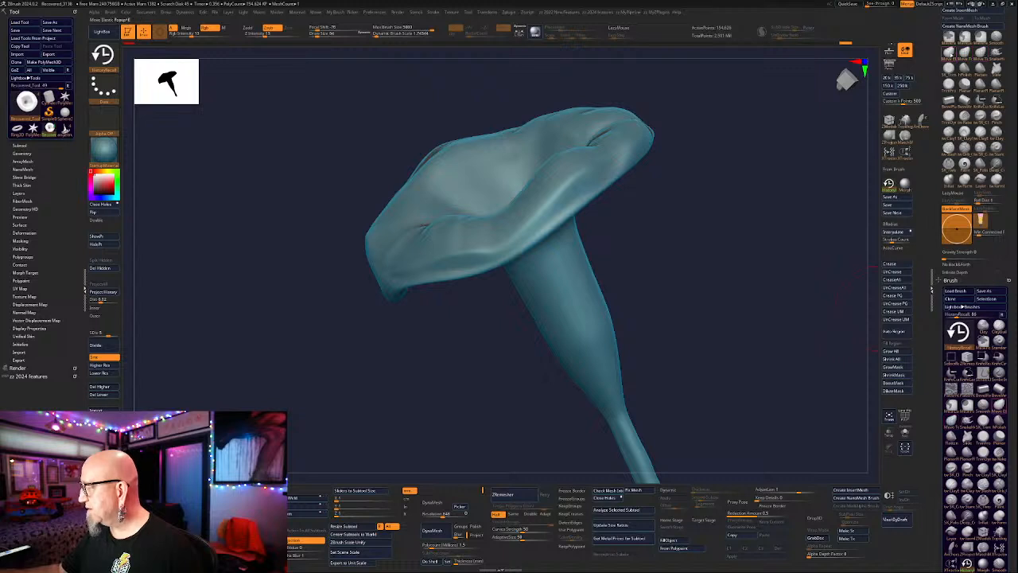
click(949, 53)
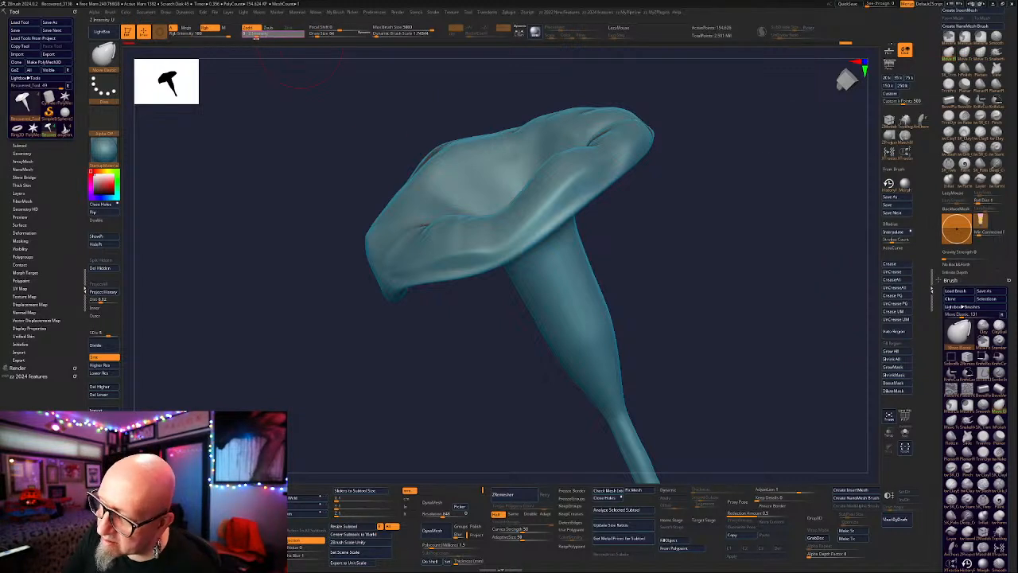
drag(268, 289, 386, 347)
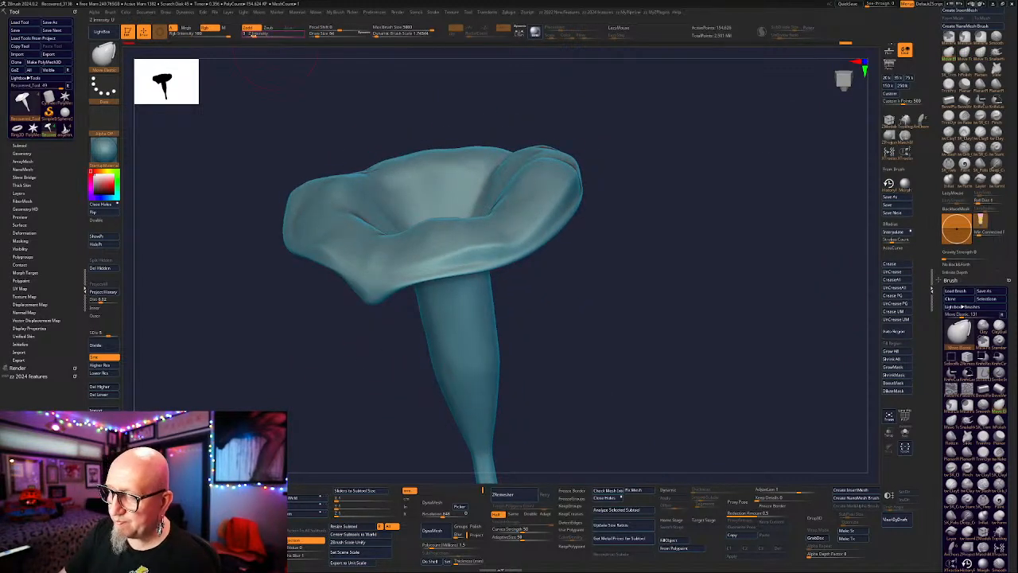
drag(382, 312, 385, 360)
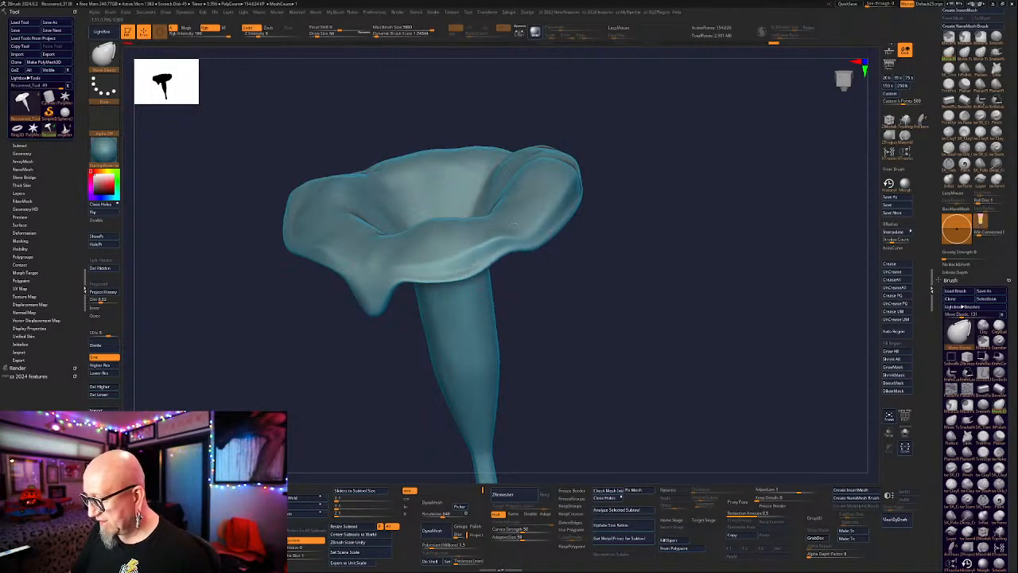
drag(602, 212, 599, 209)
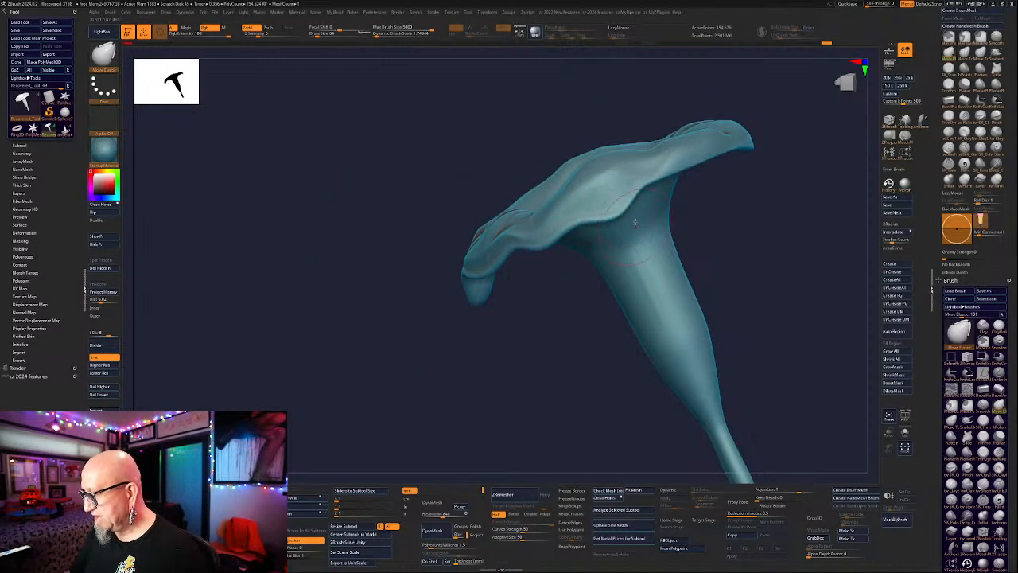
Pull more of the petal's outer rim downward into soft waves with the Move Elastic brush.
drag(700, 231, 525, 262)
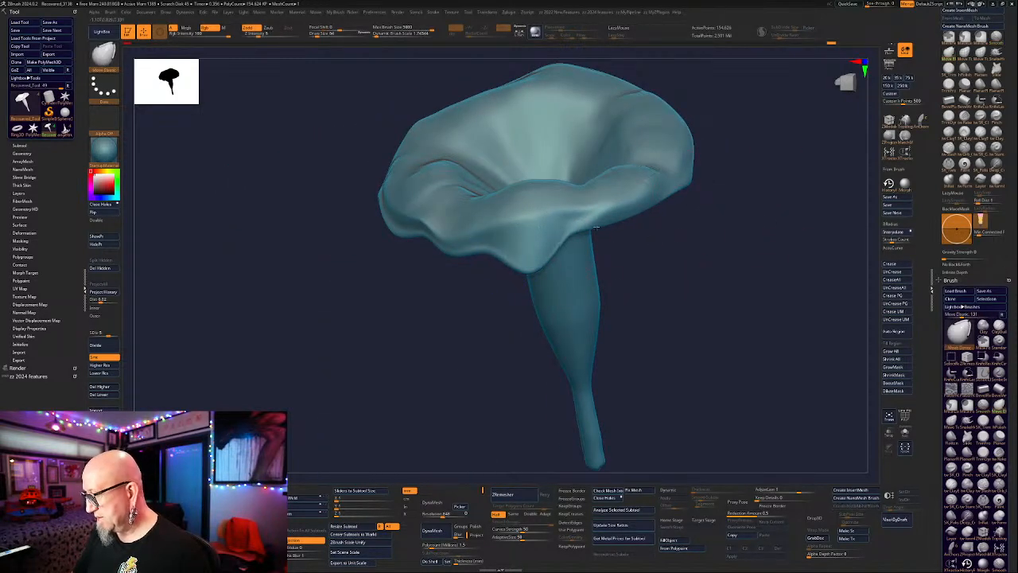
drag(647, 212, 646, 220)
mouse_move(684, 259)
mouse_down()
mouse_move(755, 244)
mouse_move(759, 226)
mouse_up()
drag(676, 193, 675, 205)
drag(725, 180, 731, 149)
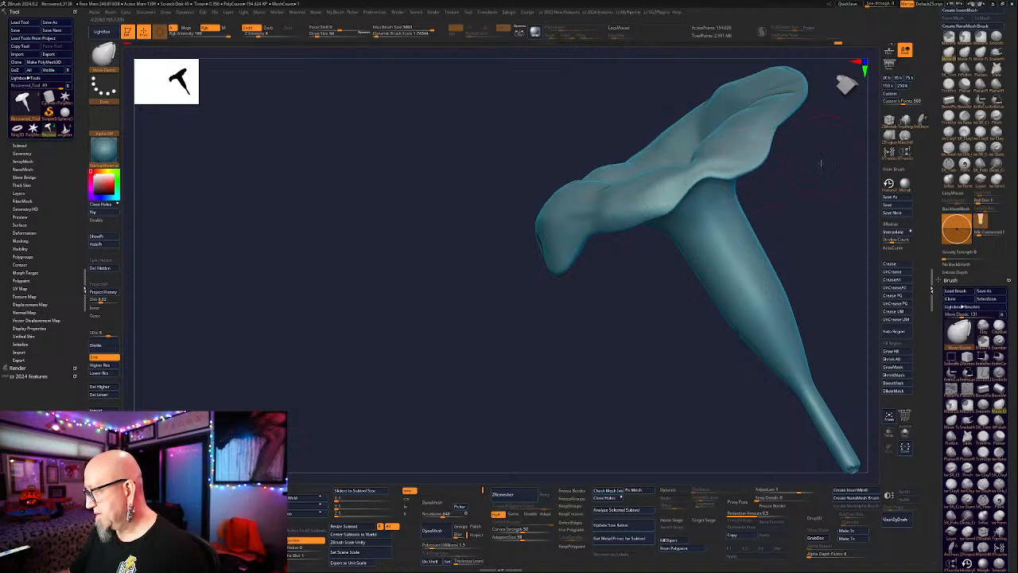
Reshape the drooping petal tip from the side and back, and smooth the rim next to it.
mouse_move(821, 163)
alt+mouse_down()
mouse_move(655, 244)
mouse_move(661, 223)
alt+mouse_up()
mouse_move(636, 191)
mouse_down()
mouse_move(666, 184)
mouse_move(707, 210)
mouse_up()
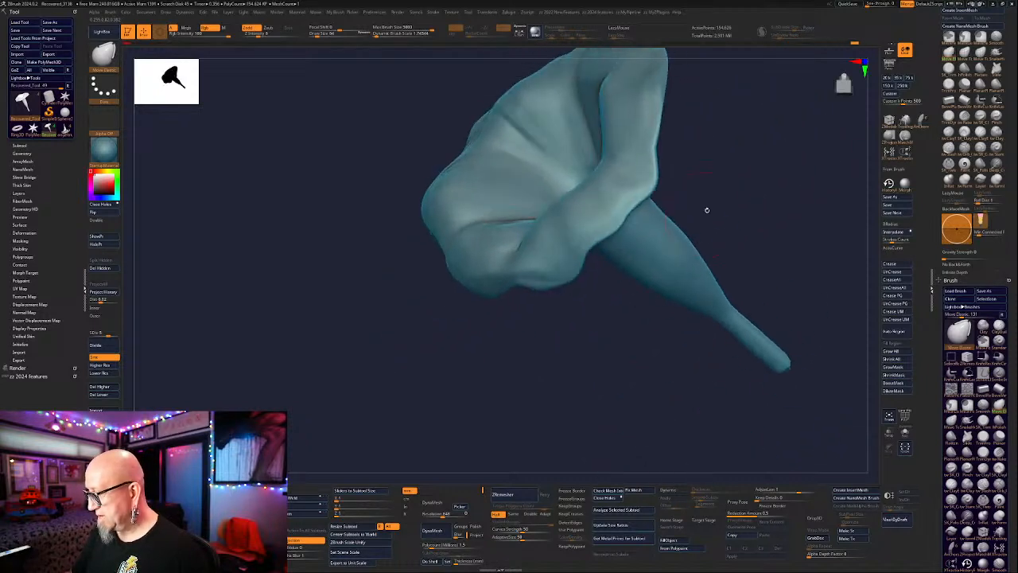
shift+drag(643, 199, 655, 143)
drag(771, 187, 707, 163)
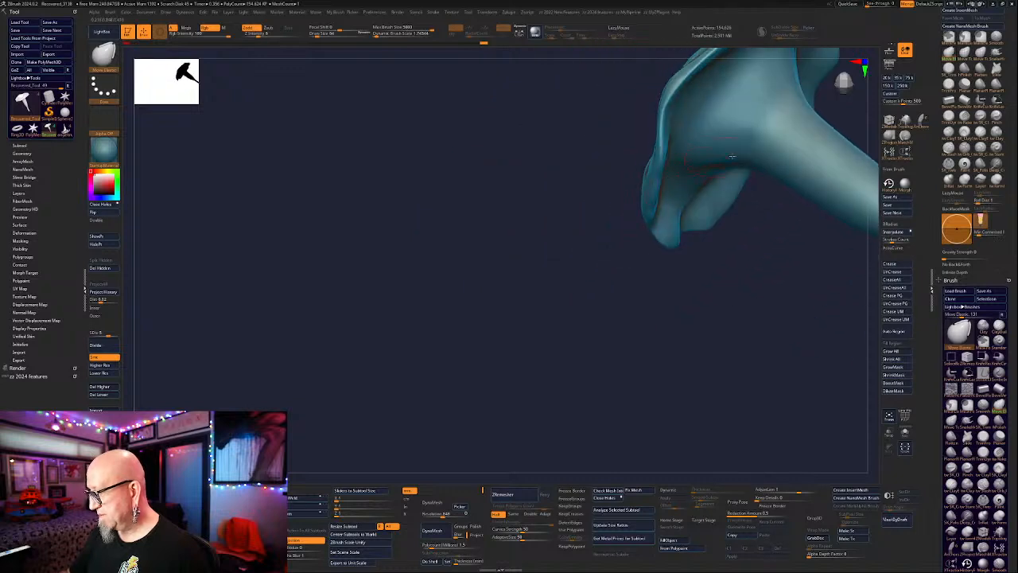
mouse_move(620, 342)
mouse_down()
mouse_move(641, 309)
mouse_move(538, 403)
mouse_up()
drag(658, 229, 672, 240)
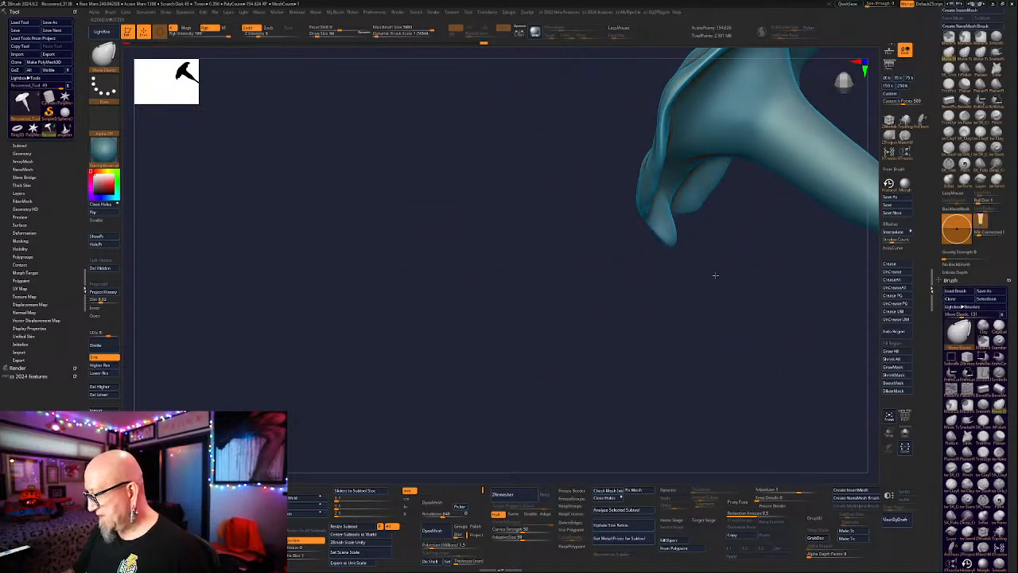
drag(716, 275, 691, 329)
drag(666, 238, 660, 236)
mouse_move(691, 280)
mouse_down()
mouse_move(715, 246)
mouse_move(659, 226)
mouse_move(688, 268)
mouse_move(811, 215)
mouse_move(654, 239)
mouse_move(582, 228)
mouse_move(594, 311)
mouse_move(578, 295)
mouse_up()
shift+drag(583, 223, 594, 256)
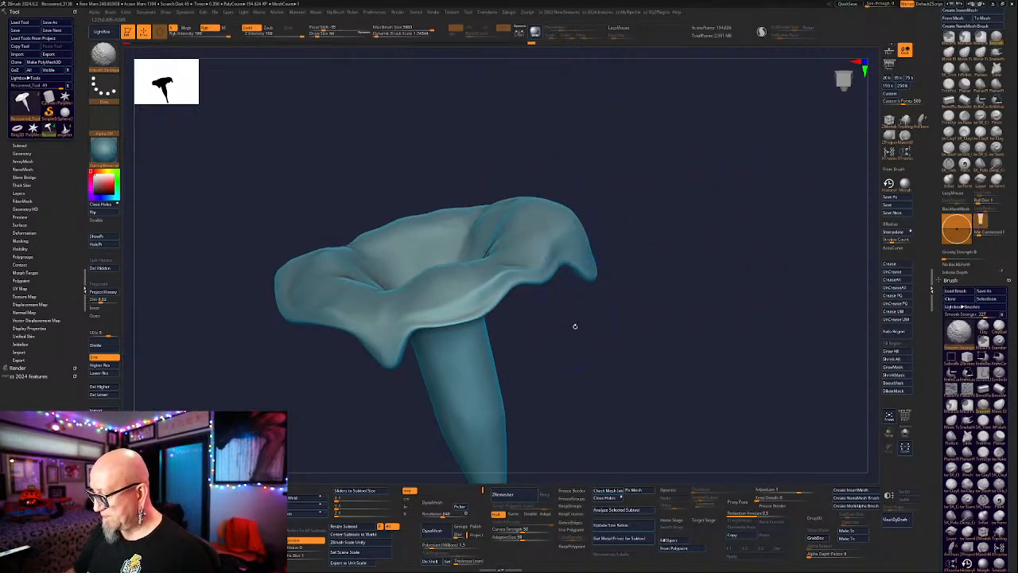
Smooth the petal's side tip, show the polyframe and pull the tip outward into a point.
drag(574, 326, 597, 262)
drag(620, 207, 591, 272)
drag(663, 384, 646, 314)
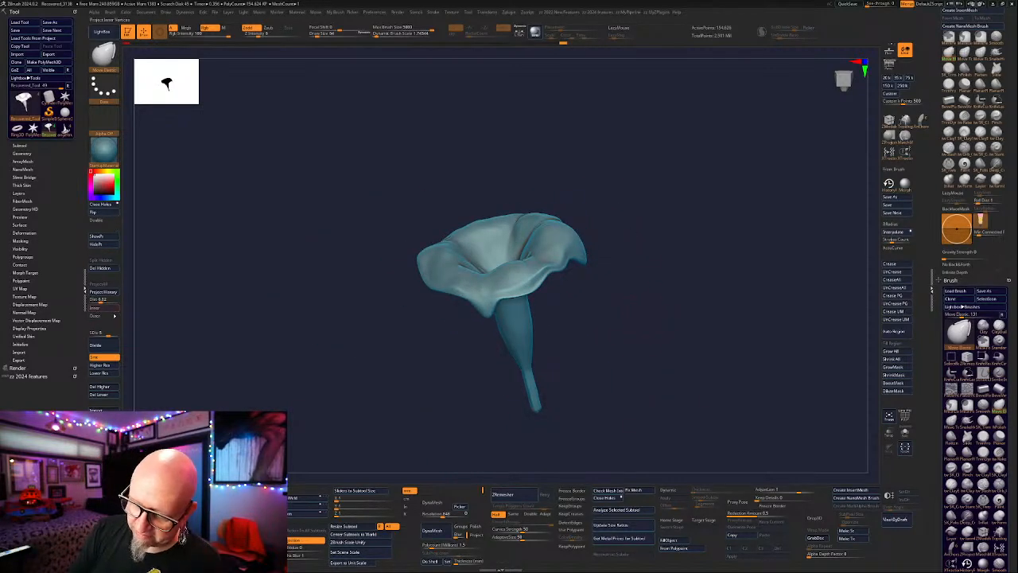
drag(308, 332, 310, 366)
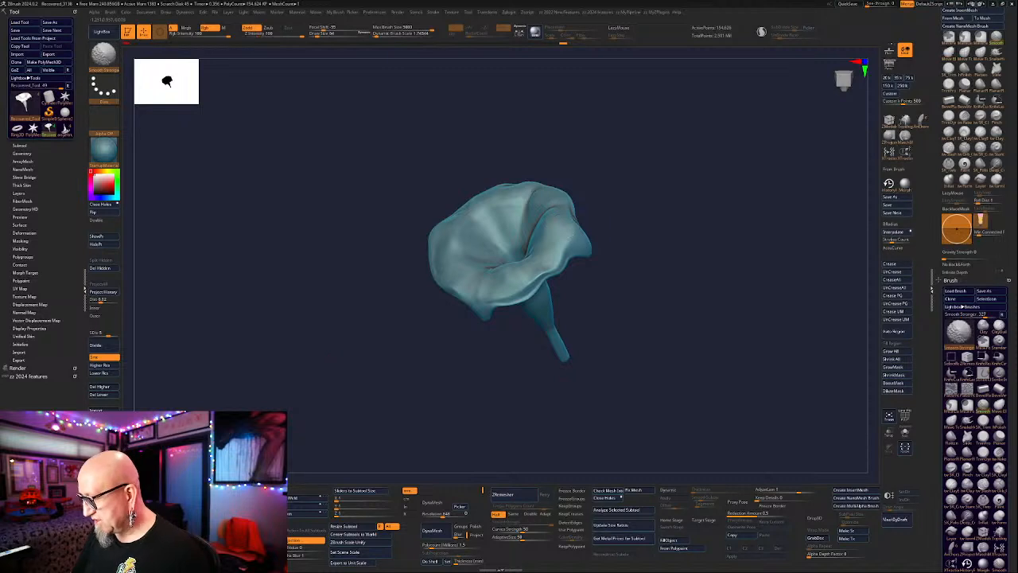
shift+drag(571, 232, 582, 248)
mouse_move(650, 352)
alt+mouse_down()
mouse_move(652, 373)
mouse_move(616, 385)
mouse_move(657, 334)
mouse_move(665, 295)
alt+mouse_up()
key(shift+f)
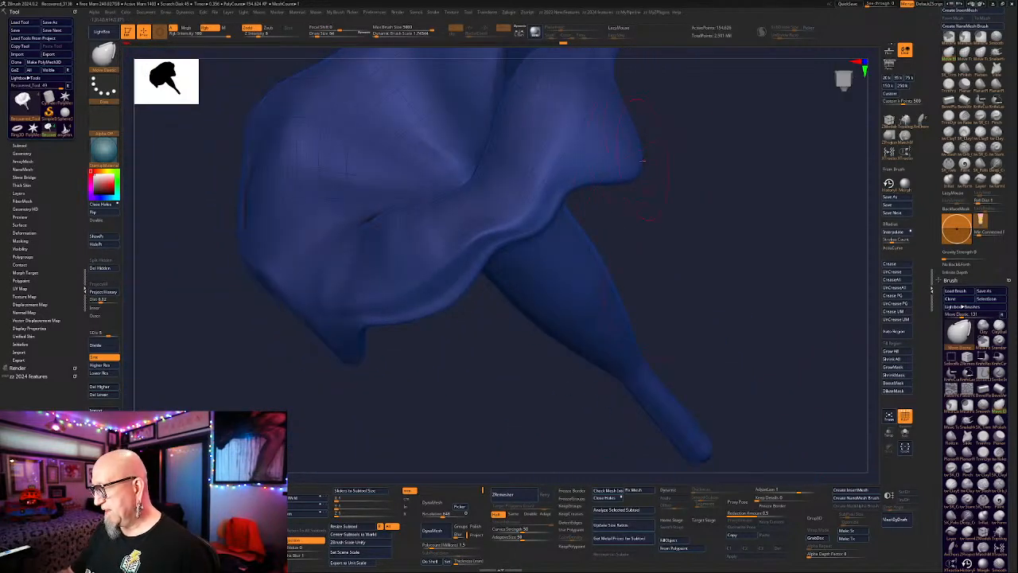
drag(643, 162, 705, 207)
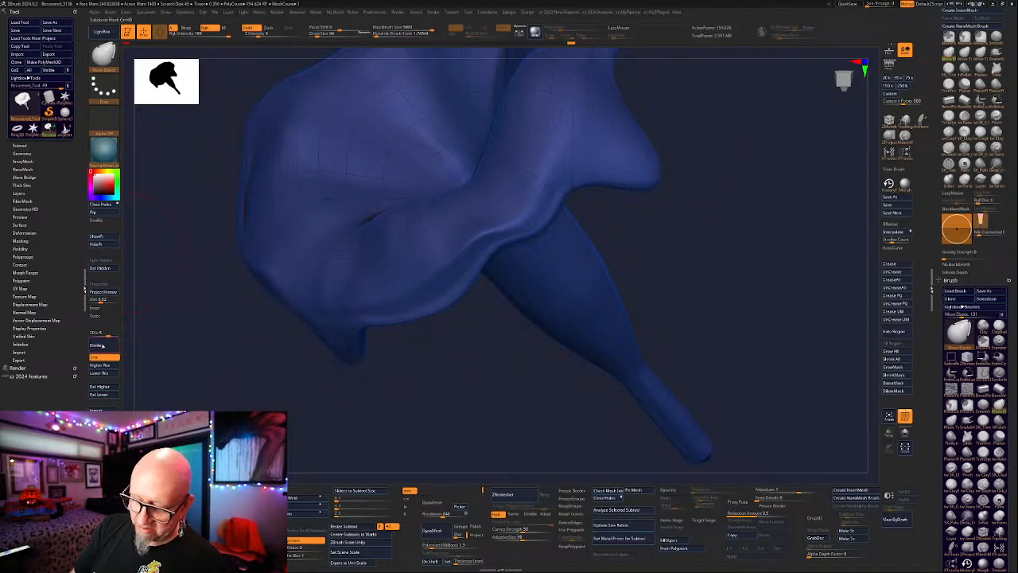
Lower the flower by two subdivision levels and smooth the petal's pulled side tip.
click(111, 374)
click(110, 374)
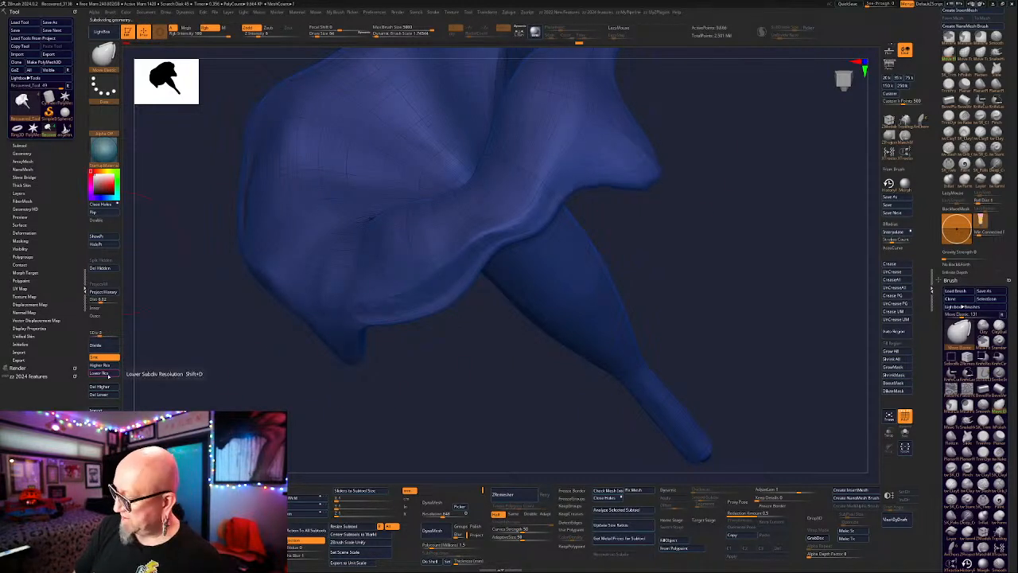
alt+drag(625, 136, 571, 175)
key(shift)
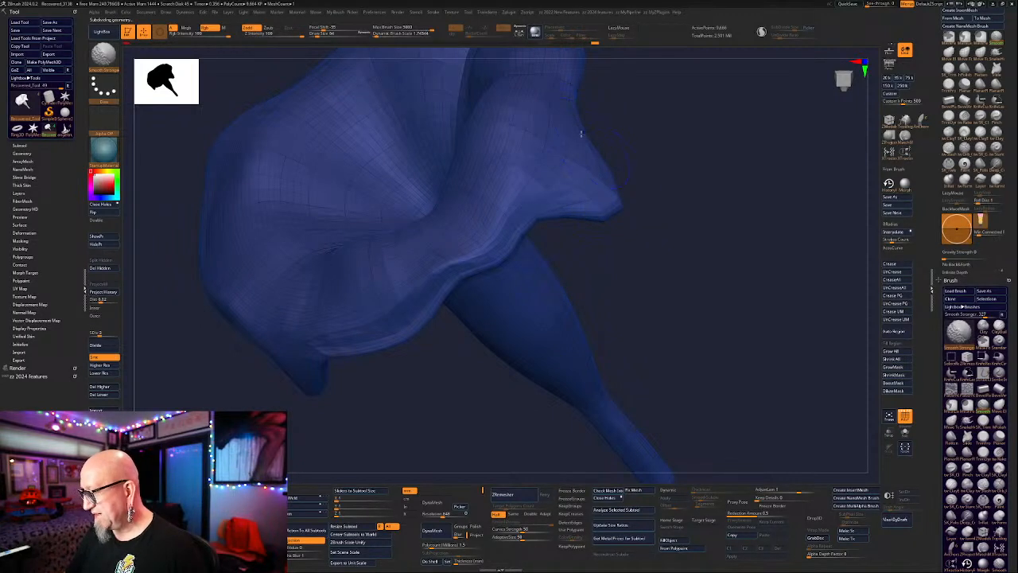
shift+drag(612, 206, 604, 161)
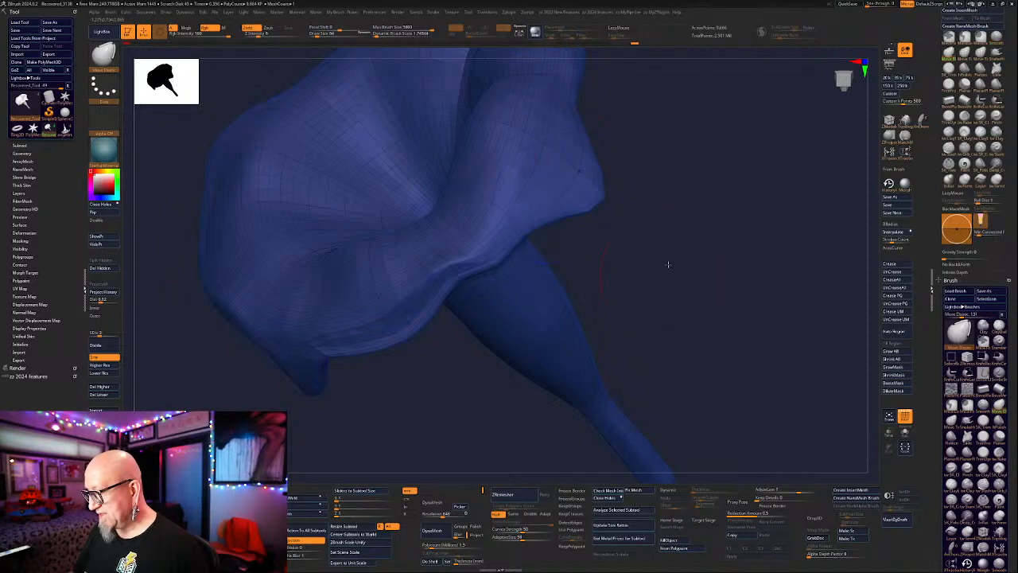
Smooth the petal's folds and front rim at the lower subdivision level and refine the rim's shape.
alt+drag(671, 264, 732, 197)
drag(466, 329, 534, 298)
shift+drag(536, 181, 442, 259)
mouse_move(561, 338)
mouse_down()
mouse_move(600, 357)
mouse_move(509, 350)
mouse_move(573, 346)
mouse_up()
shift+drag(318, 279, 281, 259)
mouse_move(295, 345)
mouse_down()
mouse_move(326, 418)
mouse_move(350, 442)
mouse_up()
shift+drag(394, 353, 421, 354)
drag(613, 358, 614, 259)
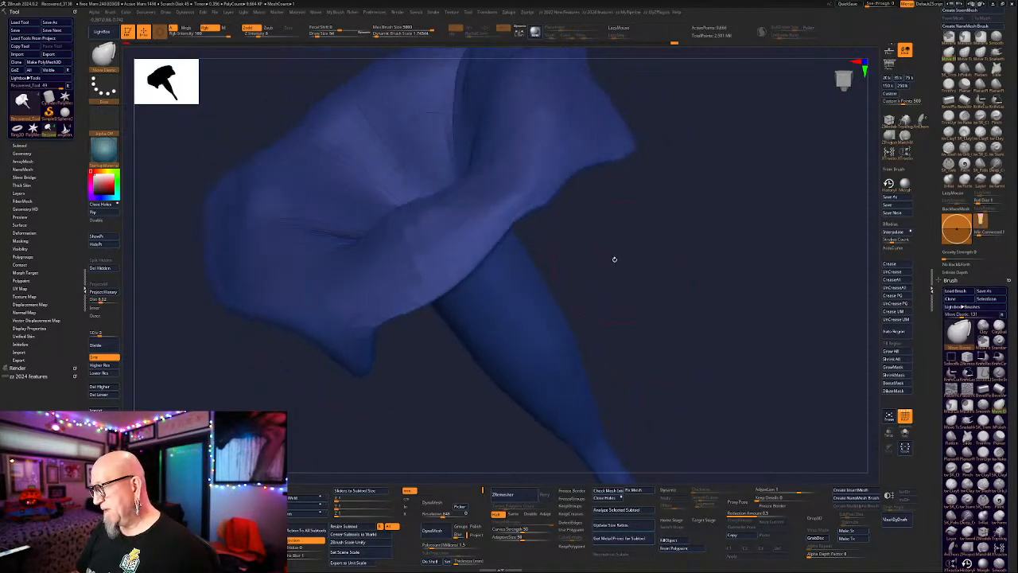
Return the flower to its highest subdivision level, SDiv 7, and hide the polyframe.
drag(661, 118, 677, 141)
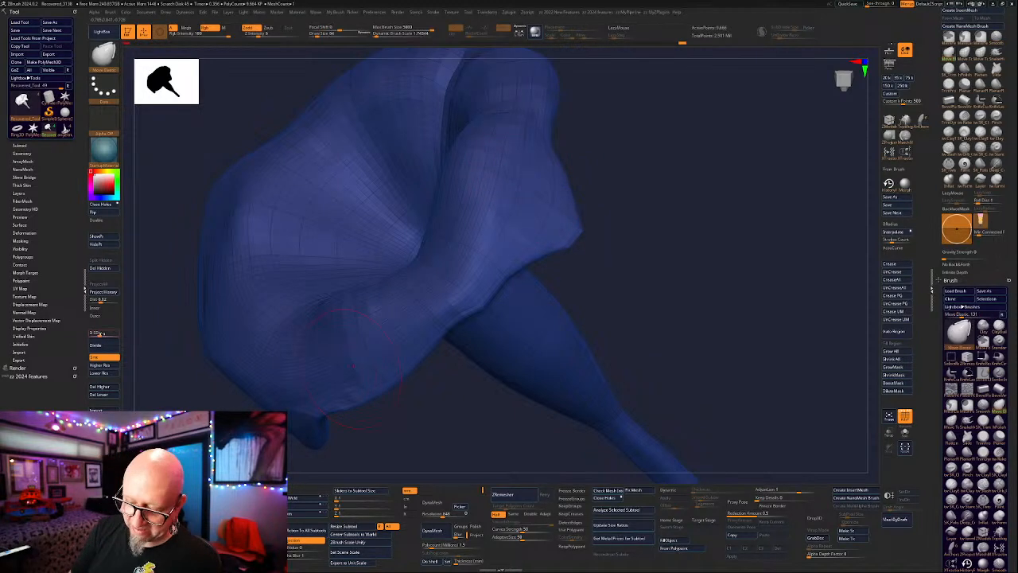
drag(436, 414, 637, 307)
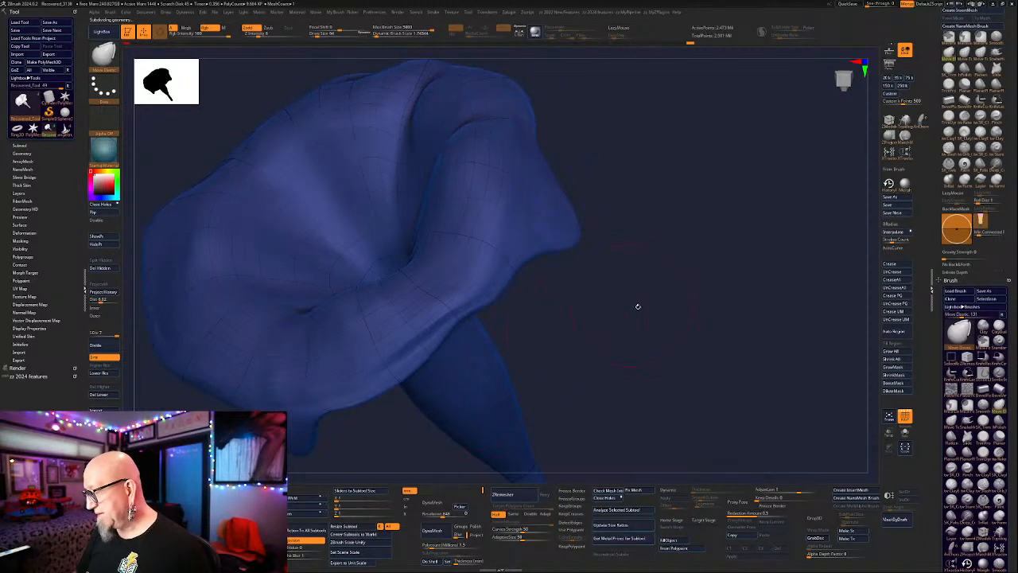
key(shift+f)
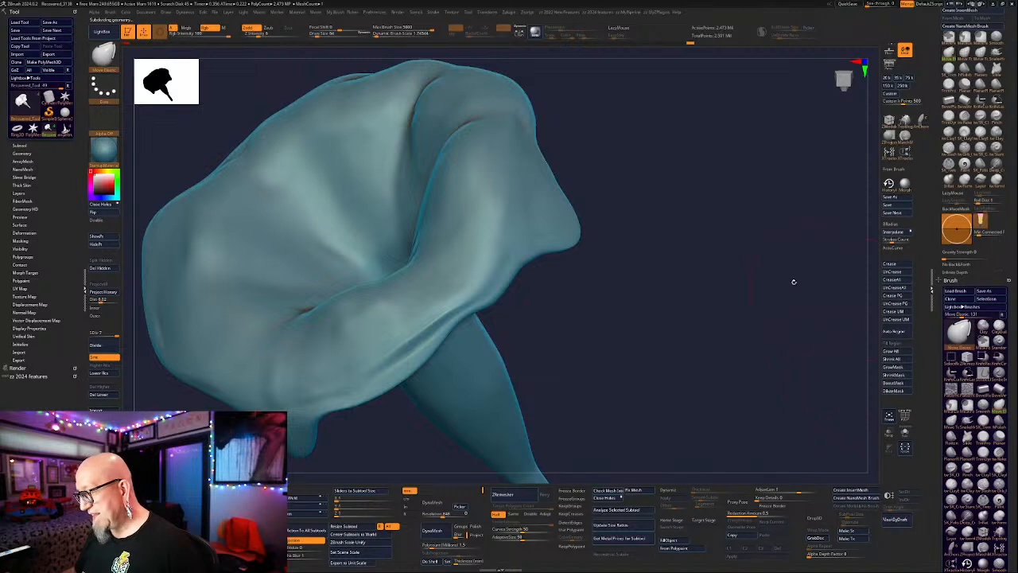
mouse_move(624, 165)
mouse_down()
mouse_move(535, 197)
mouse_move(596, 191)
mouse_up()
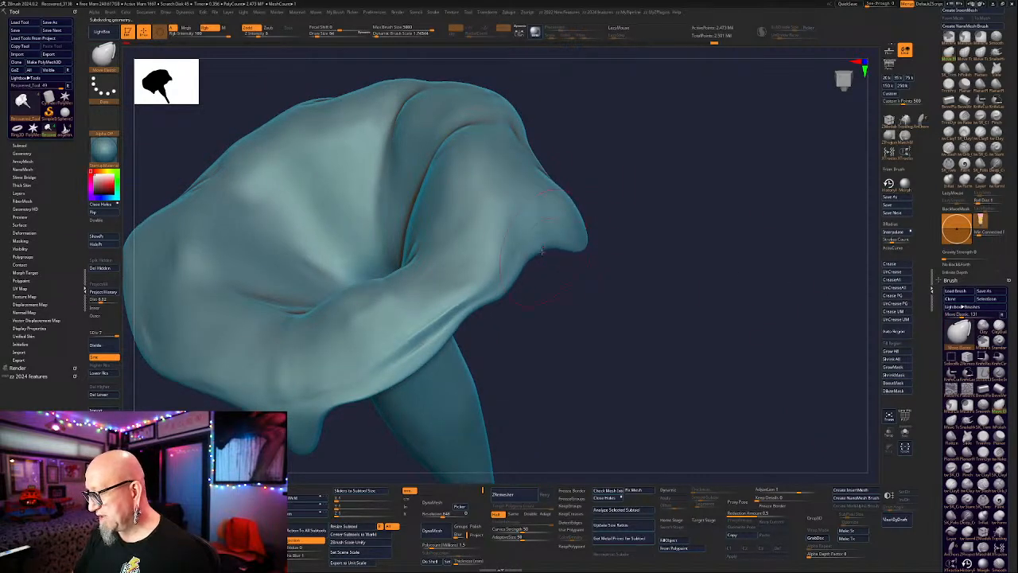
drag(632, 182, 616, 118)
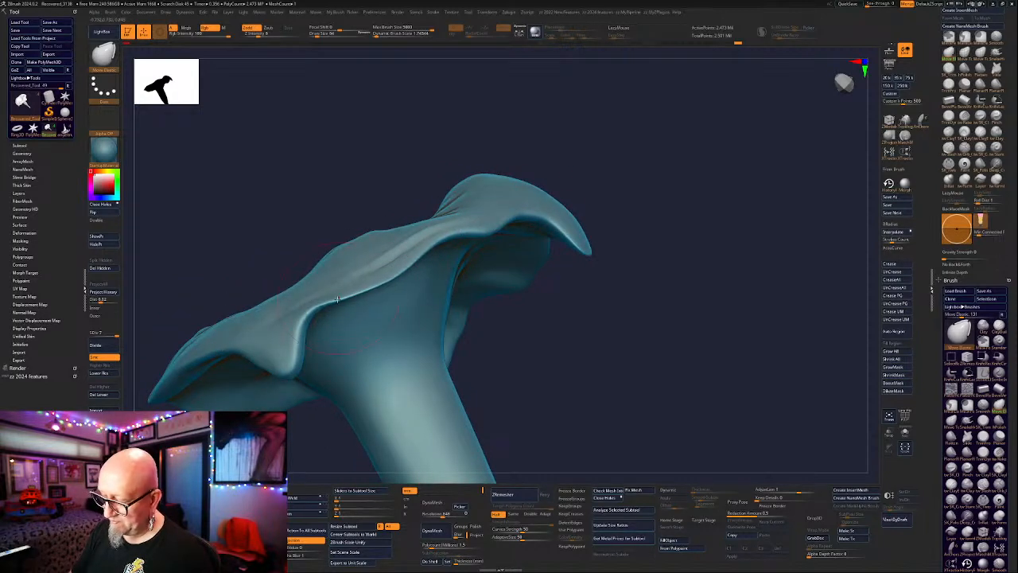
Reshape the petal's underside rim beside the hanging tip with the Move Elastic brush.
drag(337, 299, 324, 292)
drag(288, 352, 281, 343)
mouse_move(310, 426)
mouse_down()
mouse_move(374, 373)
mouse_move(624, 253)
mouse_up()
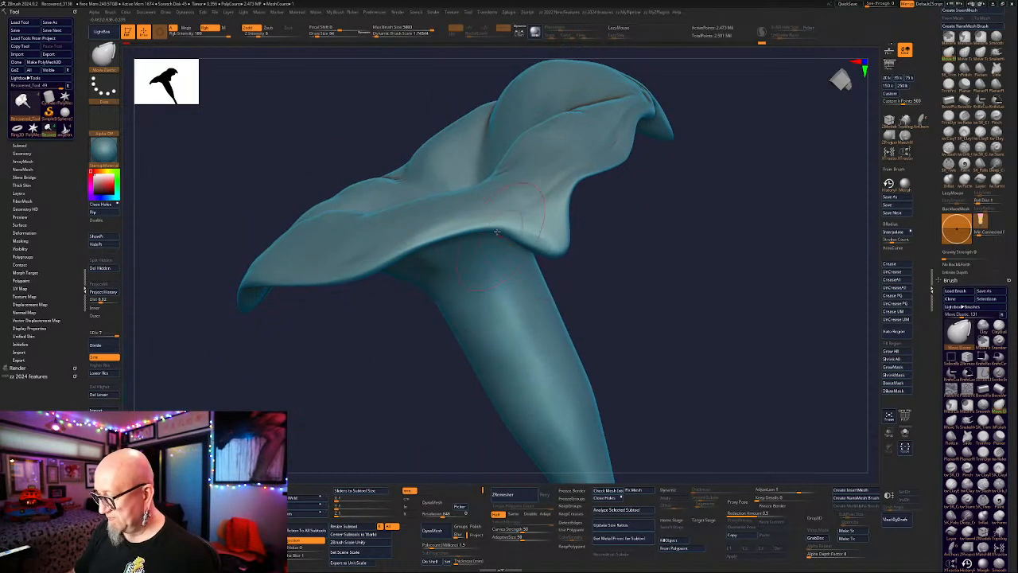
drag(497, 232, 439, 248)
drag(369, 274, 368, 267)
mouse_move(322, 330)
mouse_down()
mouse_move(353, 298)
mouse_move(304, 264)
mouse_up()
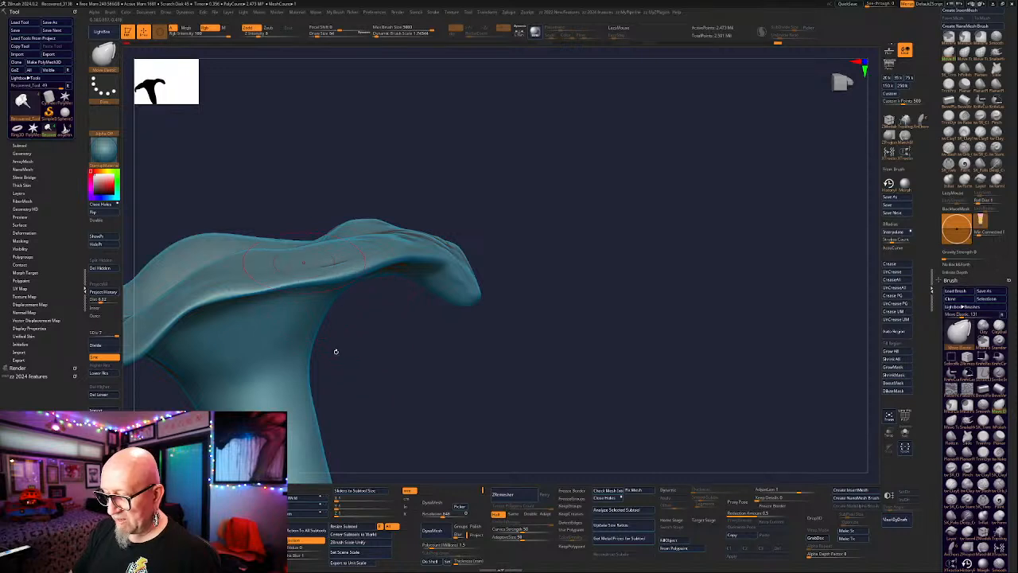
Nudge the petal's wavy rim on the neighbouring side into a softer curve between its drooping tips.
alt+drag(335, 351, 598, 259)
mouse_move(529, 196)
mouse_down()
mouse_move(527, 186)
mouse_move(522, 204)
mouse_move(496, 212)
mouse_up()
drag(557, 199, 554, 202)
drag(400, 265, 360, 279)
drag(338, 298, 335, 291)
mouse_move(361, 366)
mouse_down()
mouse_move(386, 360)
mouse_move(408, 326)
mouse_up()
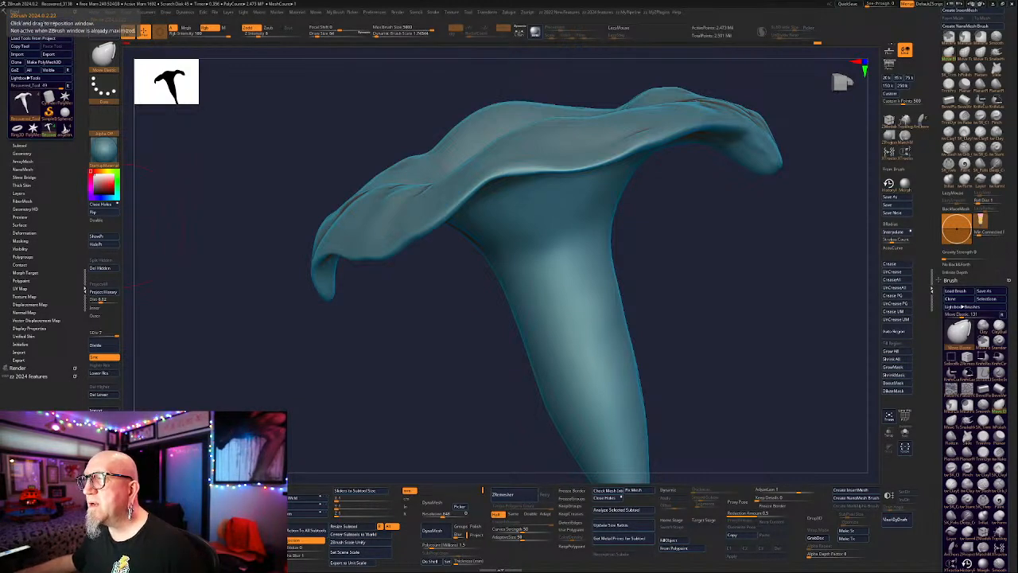
Switch to the ClayTubes brush and adjust its draw size for work on the petal's rim.
mouse_move(728, 319)
mouse_down()
mouse_move(734, 384)
mouse_move(677, 295)
mouse_move(612, 293)
mouse_move(622, 297)
mouse_up()
alt+drag(622, 296, 710, 354)
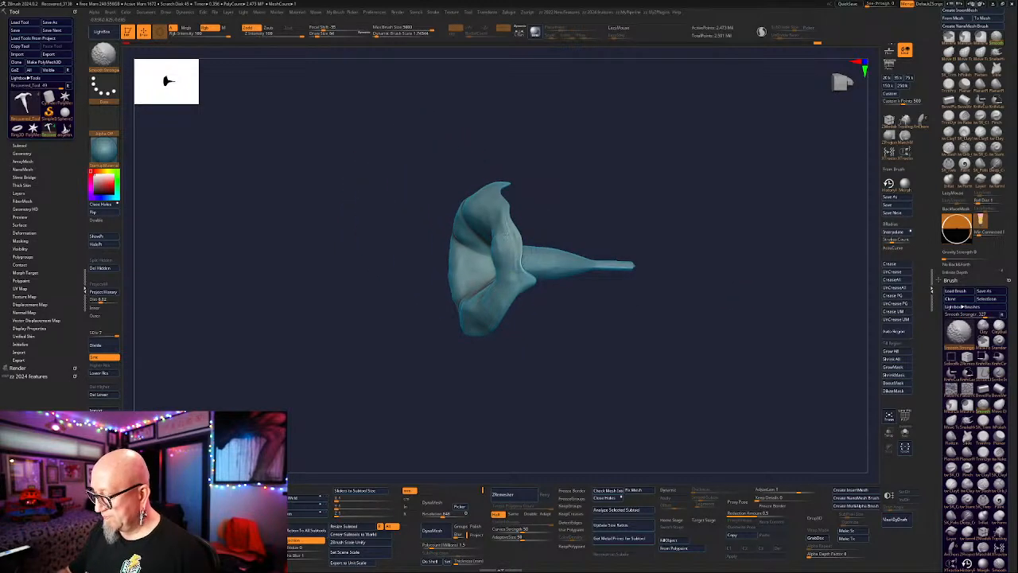
drag(648, 389, 696, 410)
key(1)
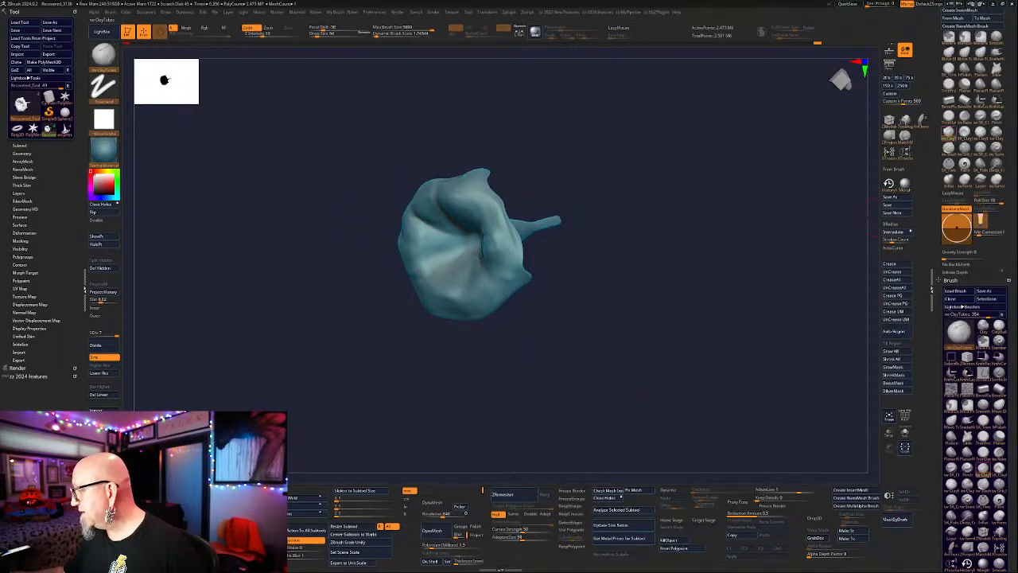
mouse_move(593, 271)
mouse_down()
mouse_move(643, 273)
mouse_move(618, 249)
mouse_up()
key(space)
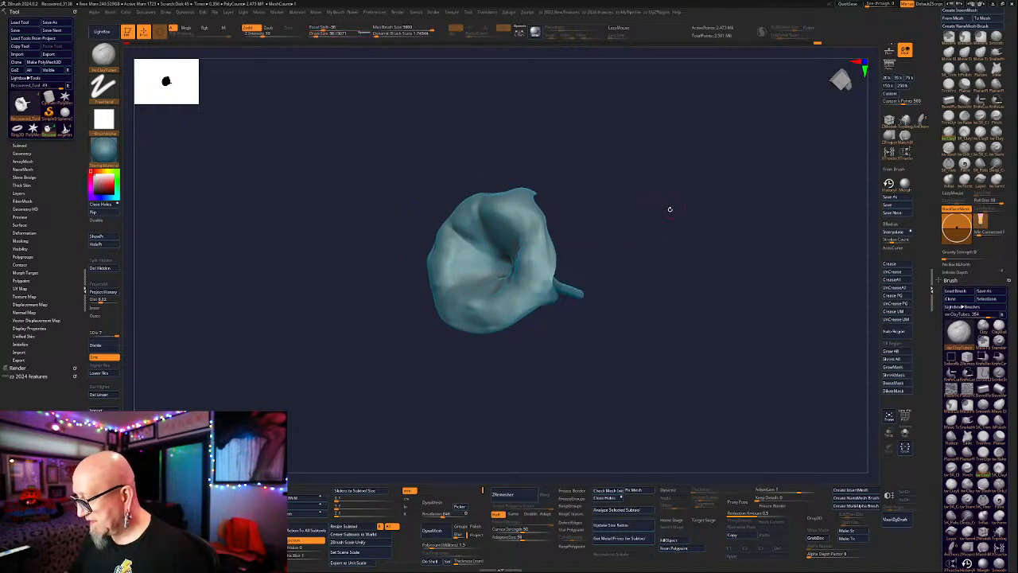
drag(669, 209, 623, 224)
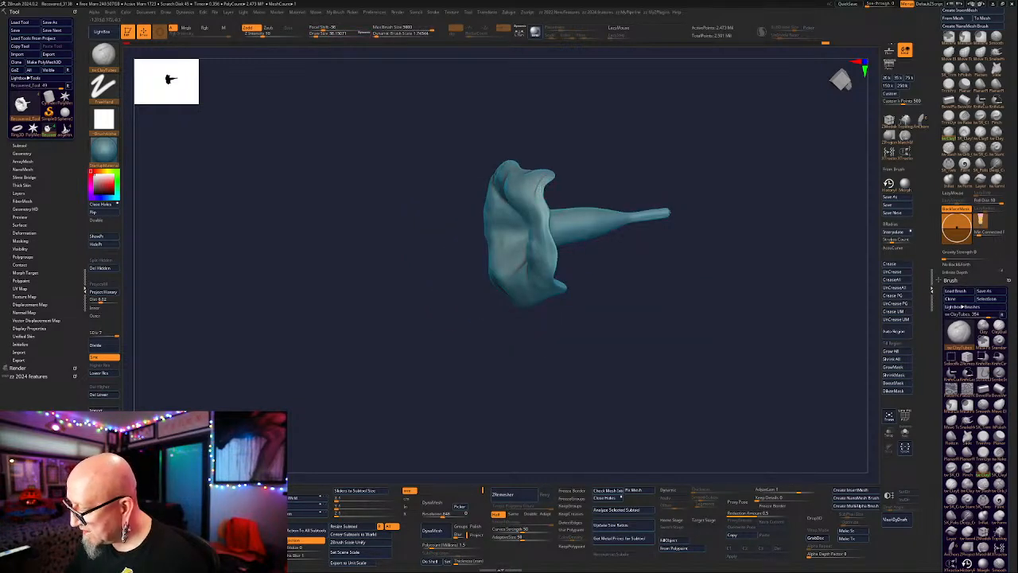
Build up a thin raised edge around the petal's outer rim with ClayTubes strokes.
drag(546, 276, 551, 264)
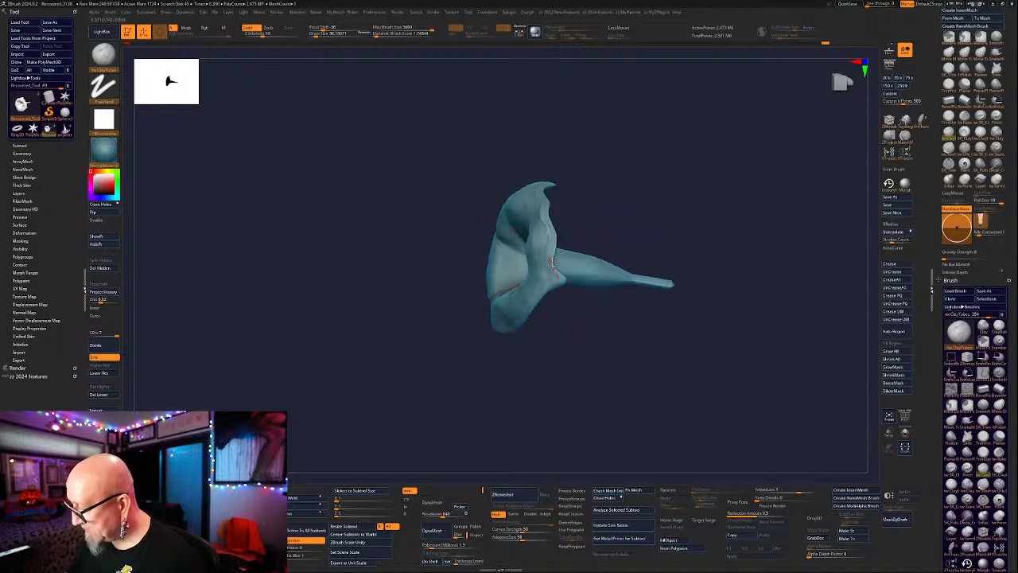
drag(555, 330, 546, 282)
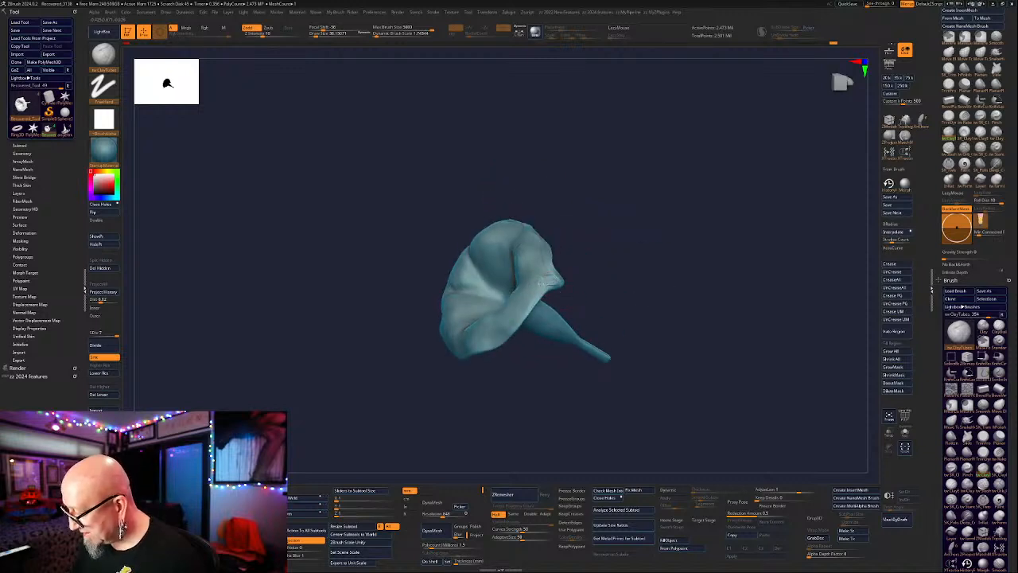
drag(491, 390, 504, 331)
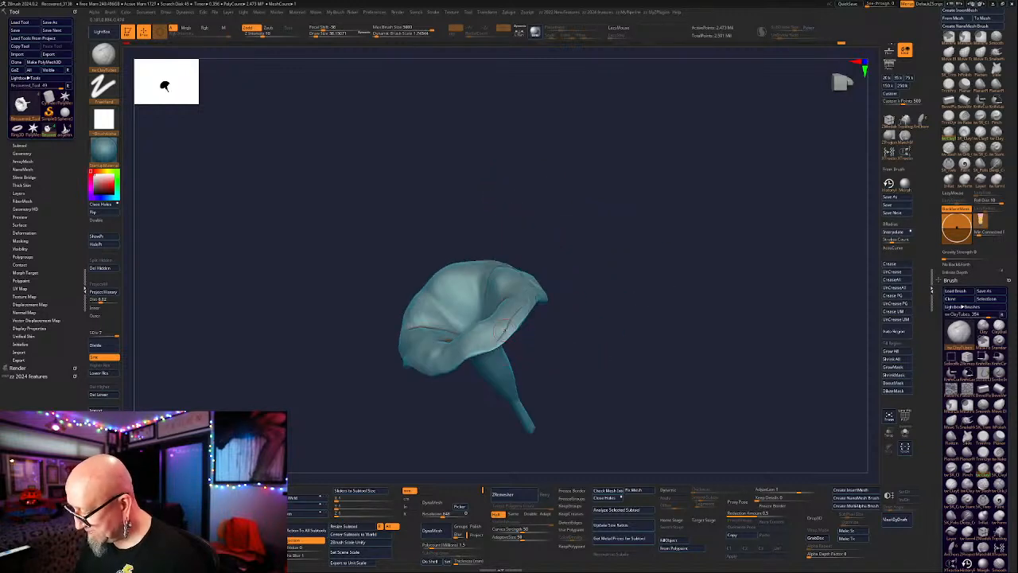
drag(458, 405, 478, 347)
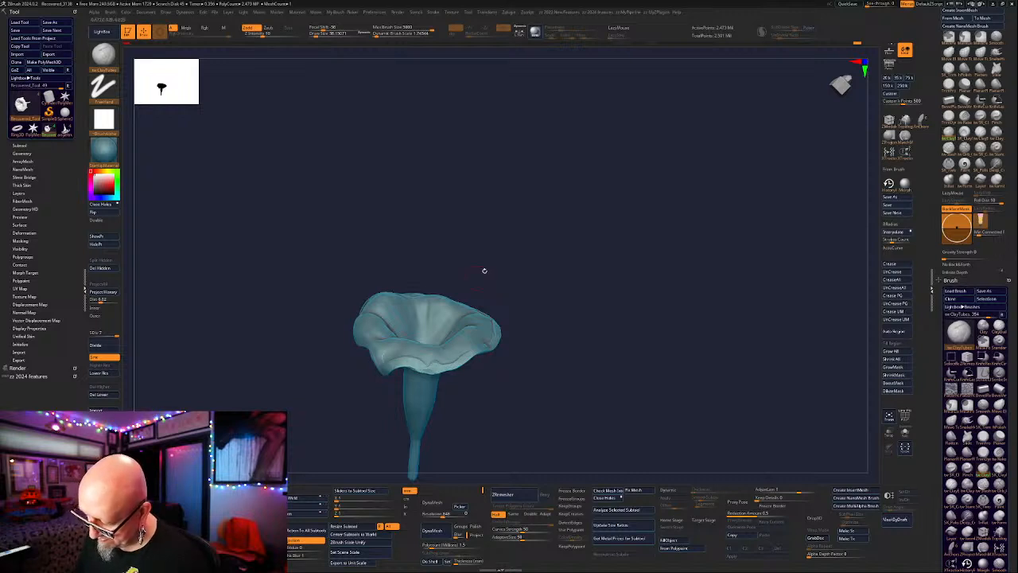
drag(483, 271, 386, 358)
drag(461, 214, 348, 335)
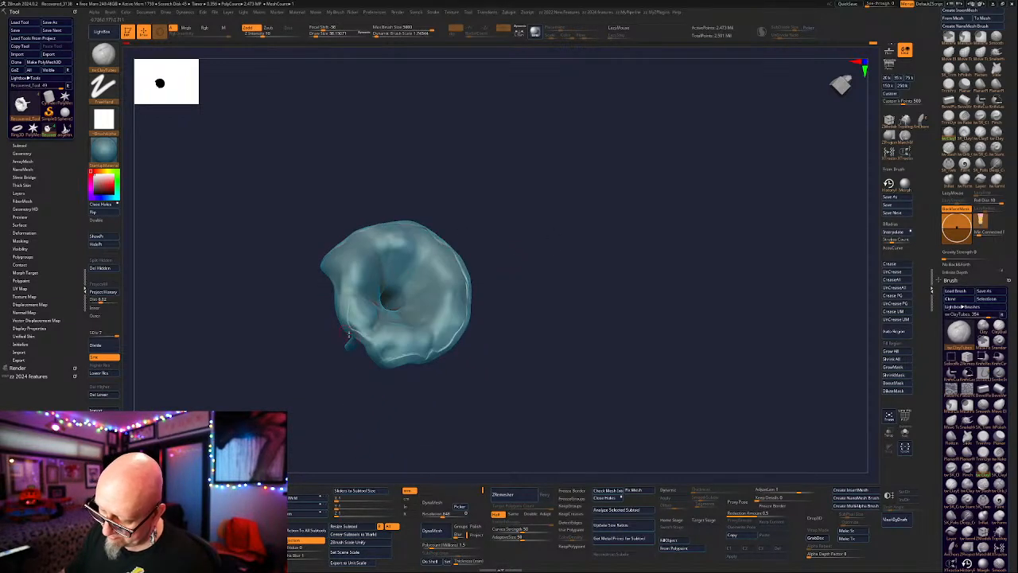
drag(509, 245, 623, 301)
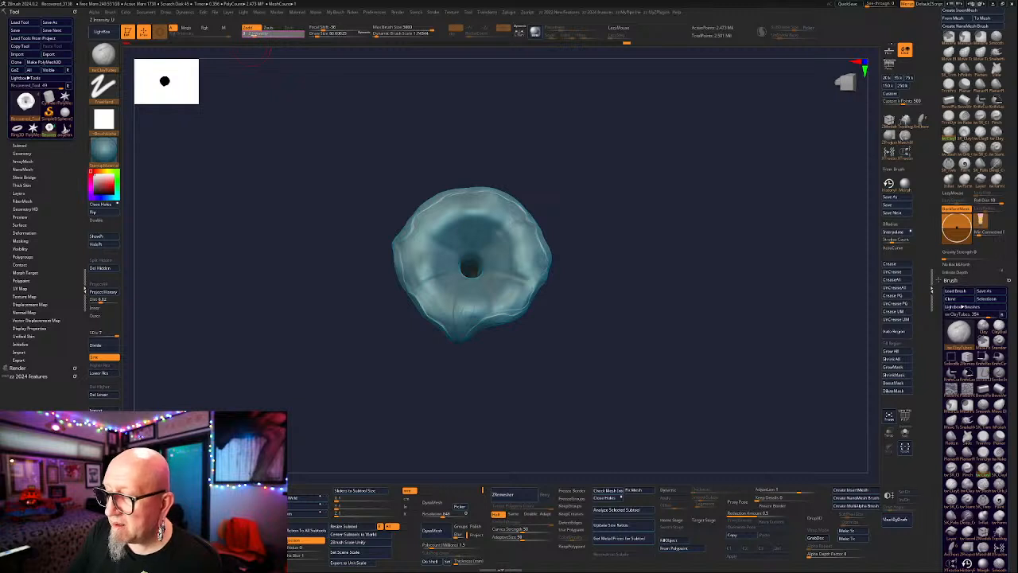
Adjust the ClayTubes intensity and sculpt light streaks from the petal's tips and rim towards the throat.
key(Return)
alt+drag(350, 366, 355, 337)
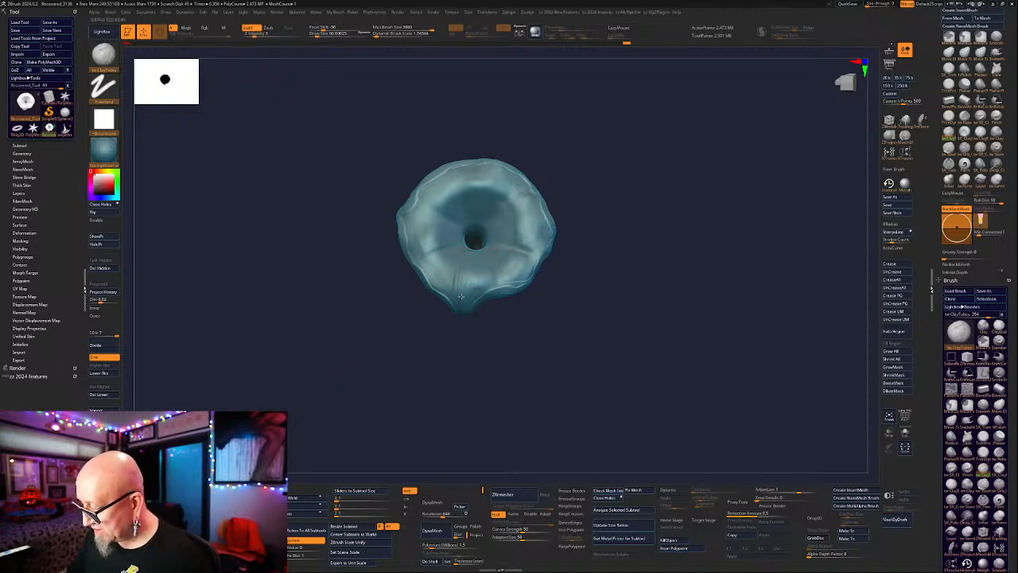
mouse_move(461, 296)
mouse_down()
mouse_move(586, 289)
mouse_move(607, 241)
mouse_move(468, 247)
mouse_up()
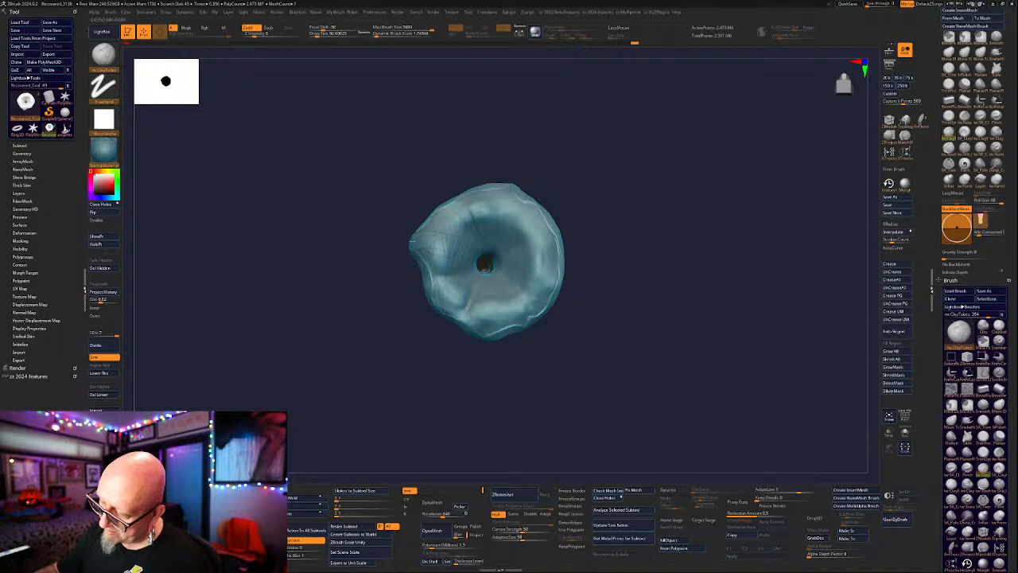
drag(426, 214, 447, 315)
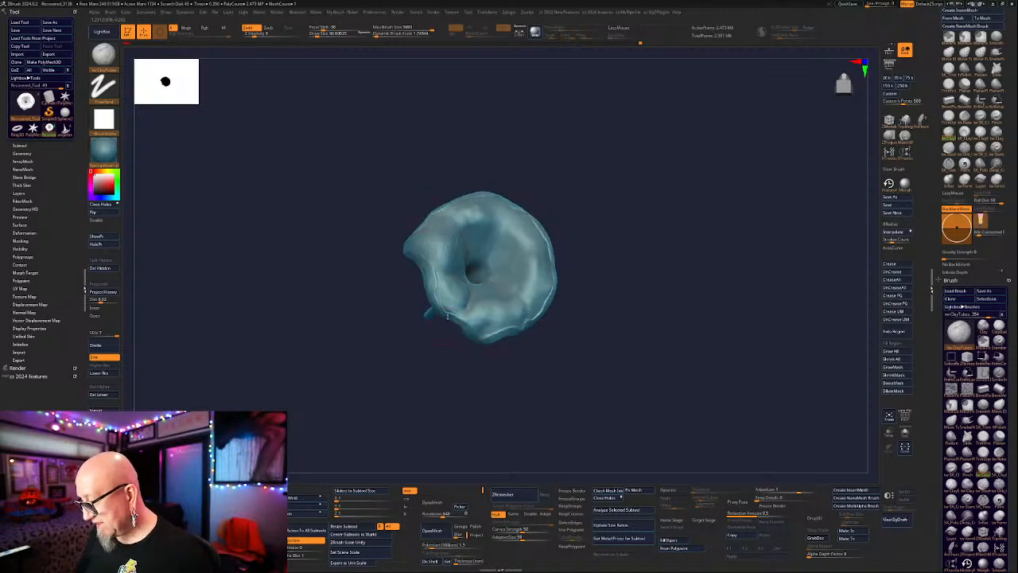
drag(424, 391, 467, 367)
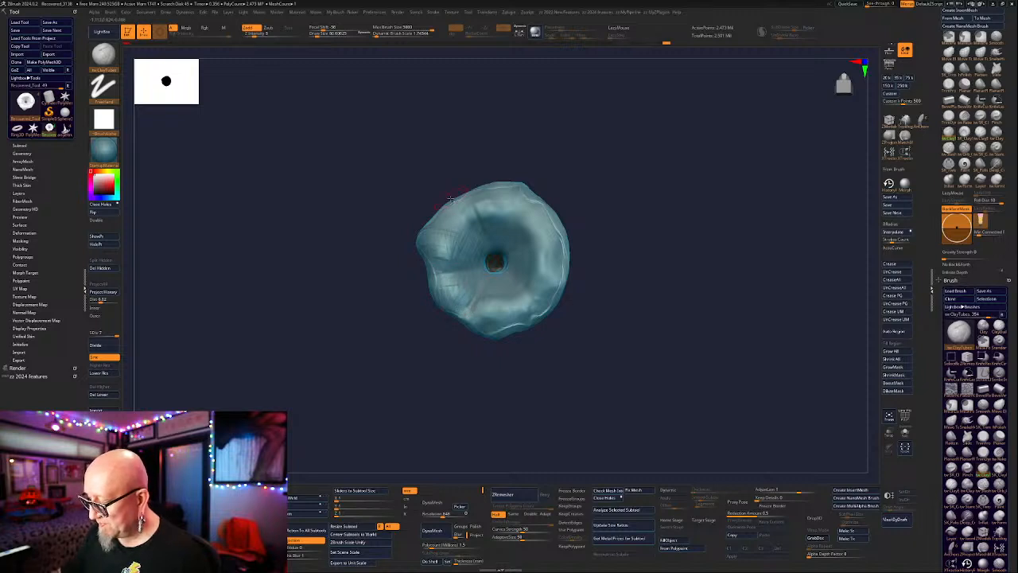
mouse_move(398, 334)
mouse_down()
mouse_move(495, 326)
mouse_move(407, 314)
mouse_up()
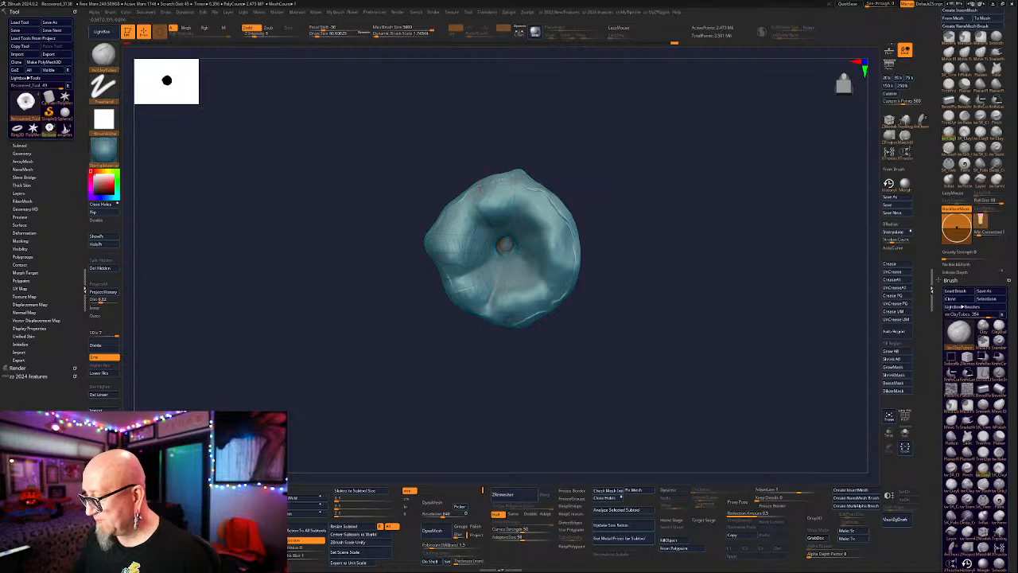
Continue the radial vein strokes around the inside of the petal, between the throat and the outer rim.
drag(493, 214, 480, 198)
mouse_move(506, 232)
right_down()
mouse_move(512, 209)
mouse_move(655, 190)
mouse_move(618, 331)
mouse_move(684, 152)
mouse_move(645, 279)
right_up()
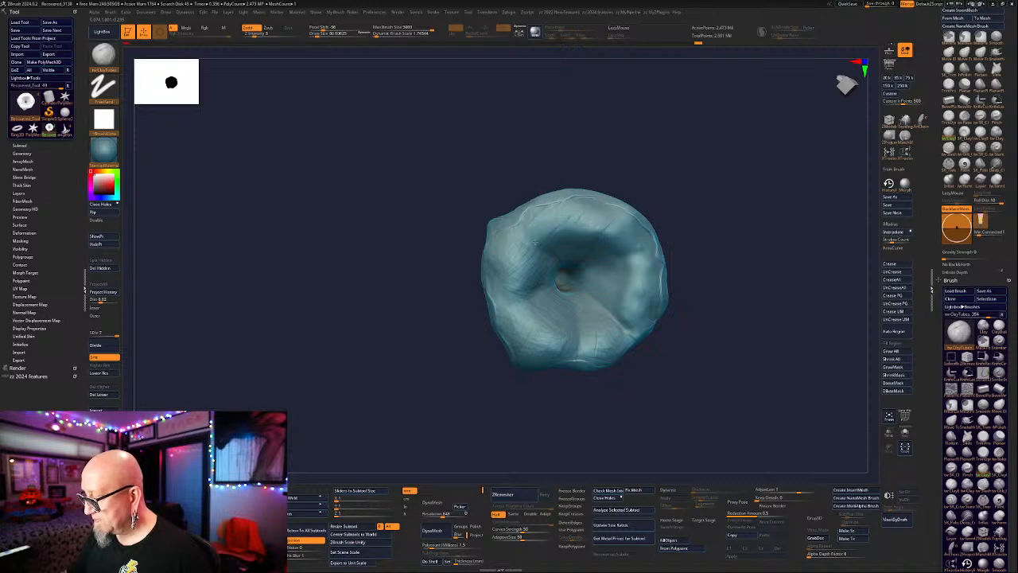
mouse_move(611, 203)
right_down()
mouse_move(690, 191)
mouse_move(647, 247)
right_up()
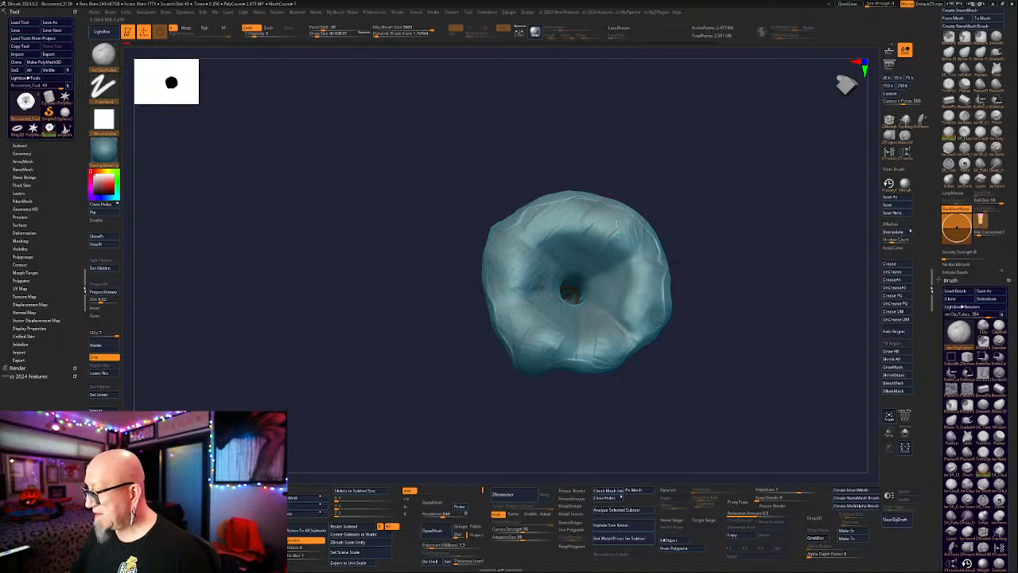
drag(632, 226, 630, 262)
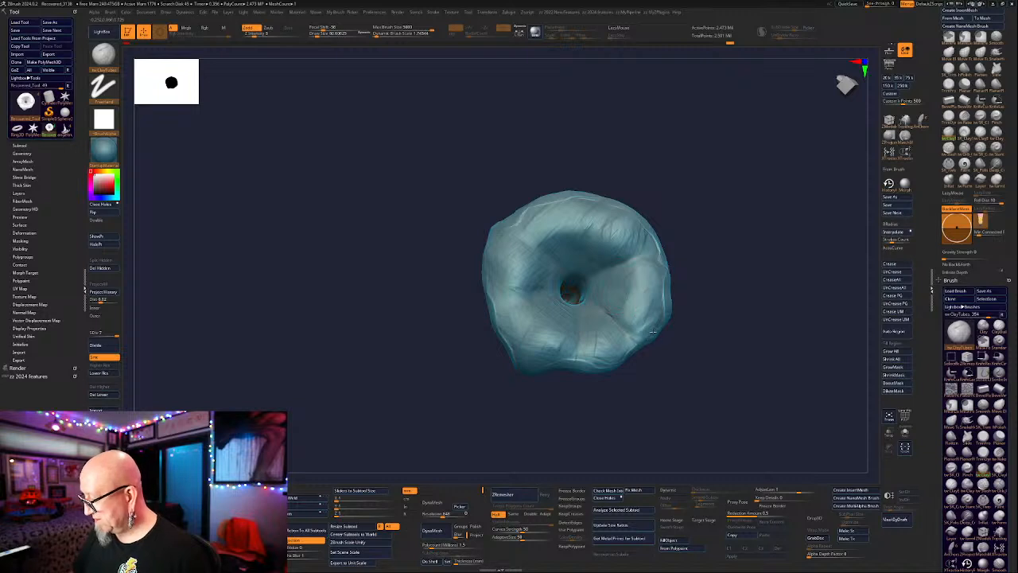
Soften the radial streaks inside the petal with the Smooth brush.
drag(686, 289, 722, 272)
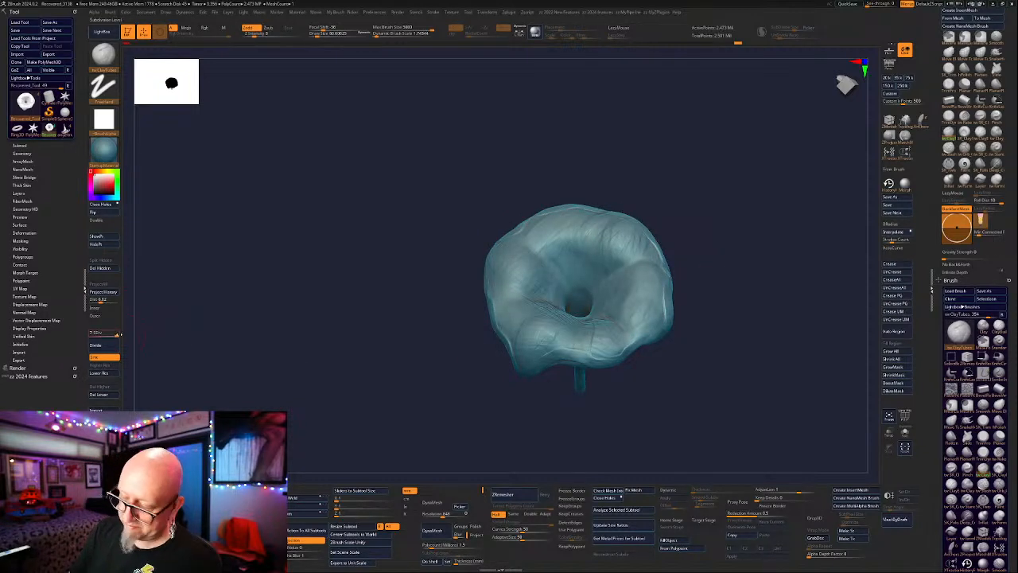
key(shift)
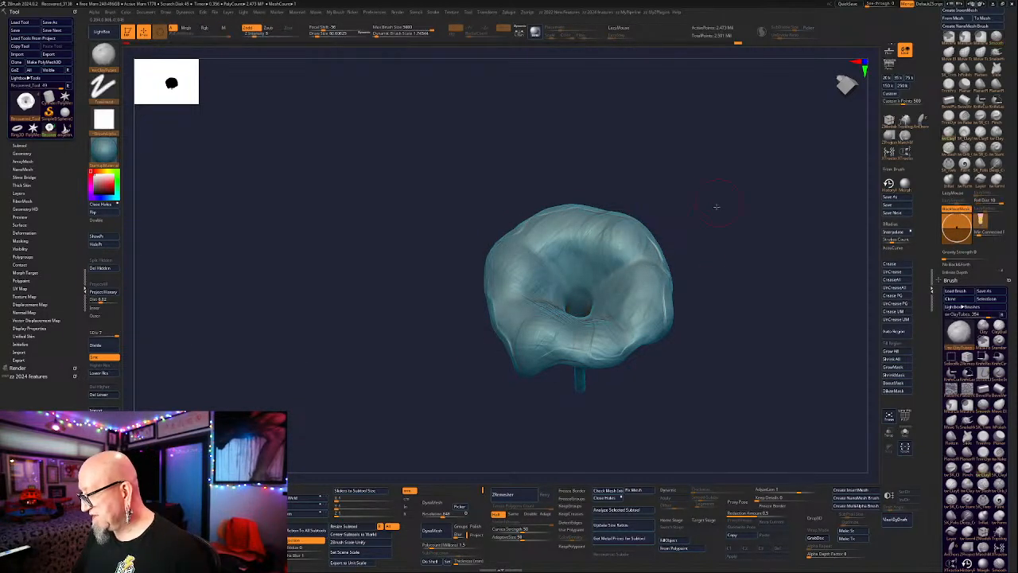
drag(719, 207, 716, 232)
key(shift)
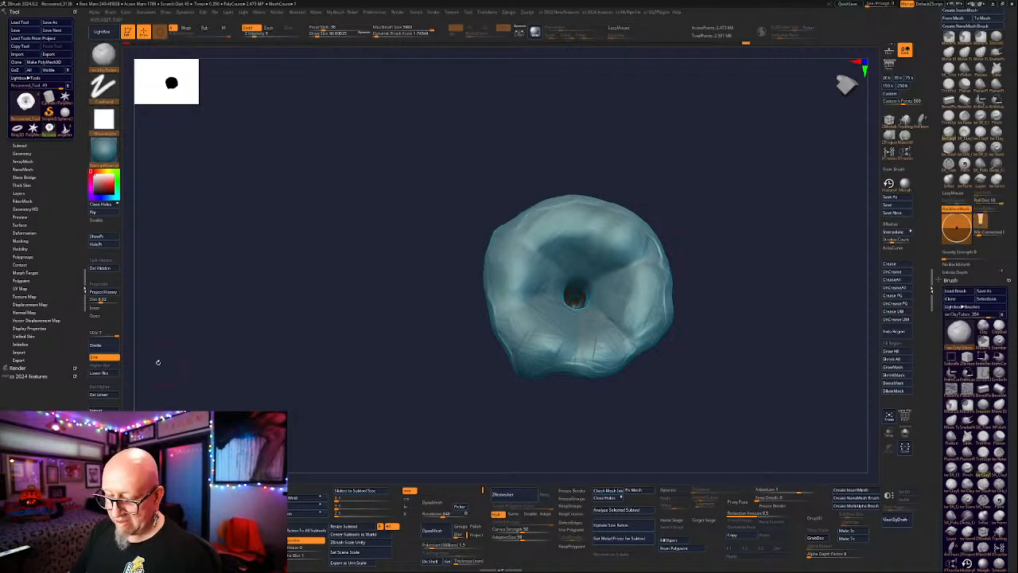
Divide the flower once more to SDiv 8 and smooth the creases inside the petal.
key(ctrl+d)
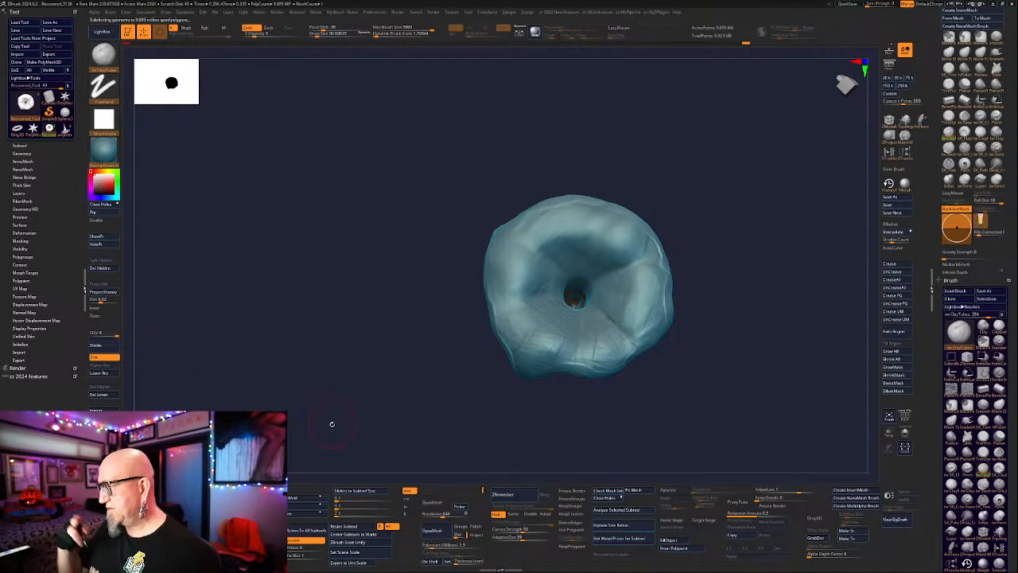
alt+drag(705, 277, 656, 269)
key(shift)
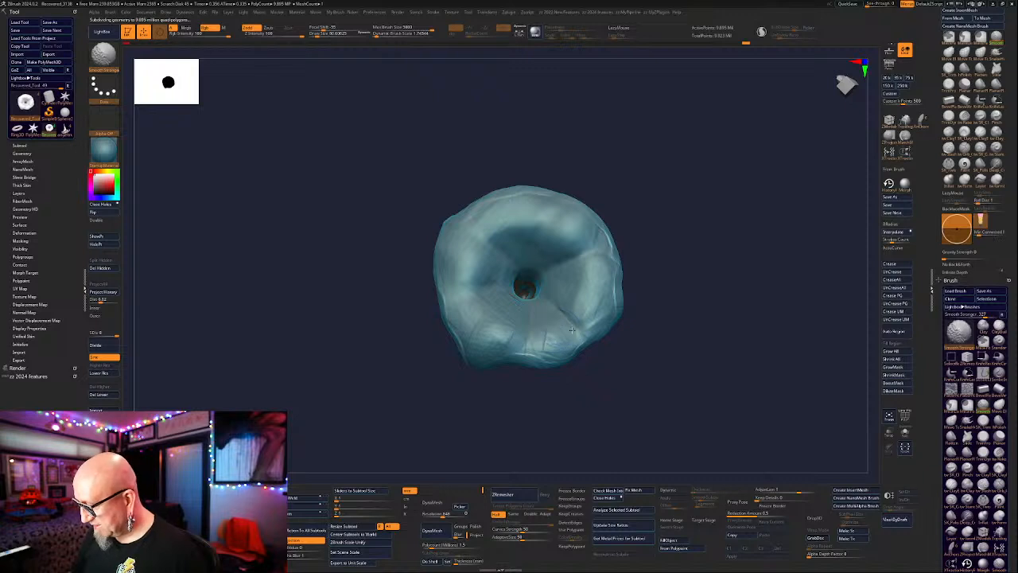
mouse_move(664, 288)
alt+mouse_down()
mouse_move(627, 259)
mouse_move(646, 293)
mouse_move(692, 319)
alt+mouse_up()
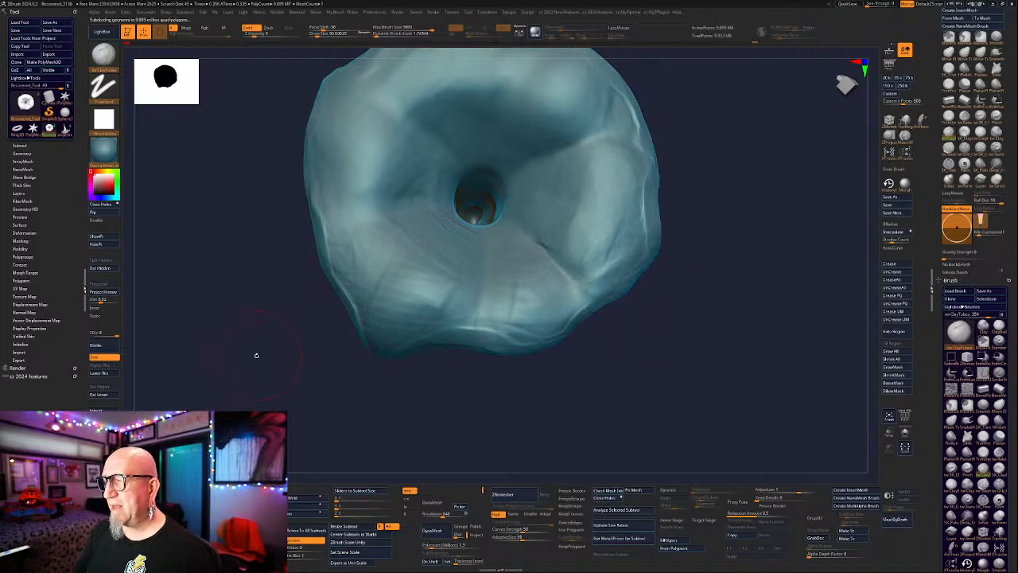
Switch to the SnakeHook brush and adjust its draw size for reshaping the petal's pointed tips.
mouse_move(259, 365)
mouse_down()
mouse_move(261, 319)
mouse_move(258, 357)
mouse_up()
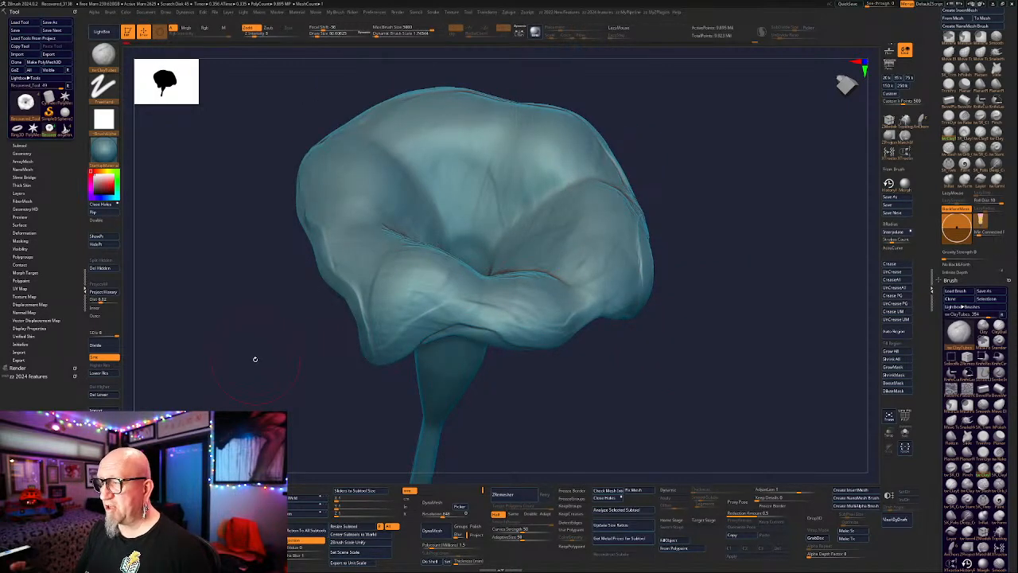
drag(254, 359, 698, 283)
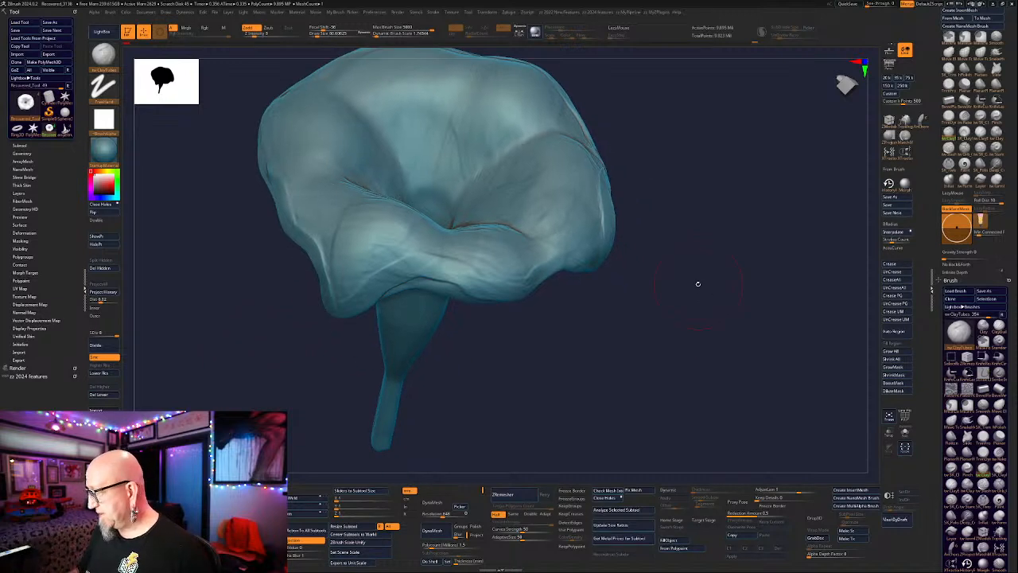
key(b)
key(s)
key(h)
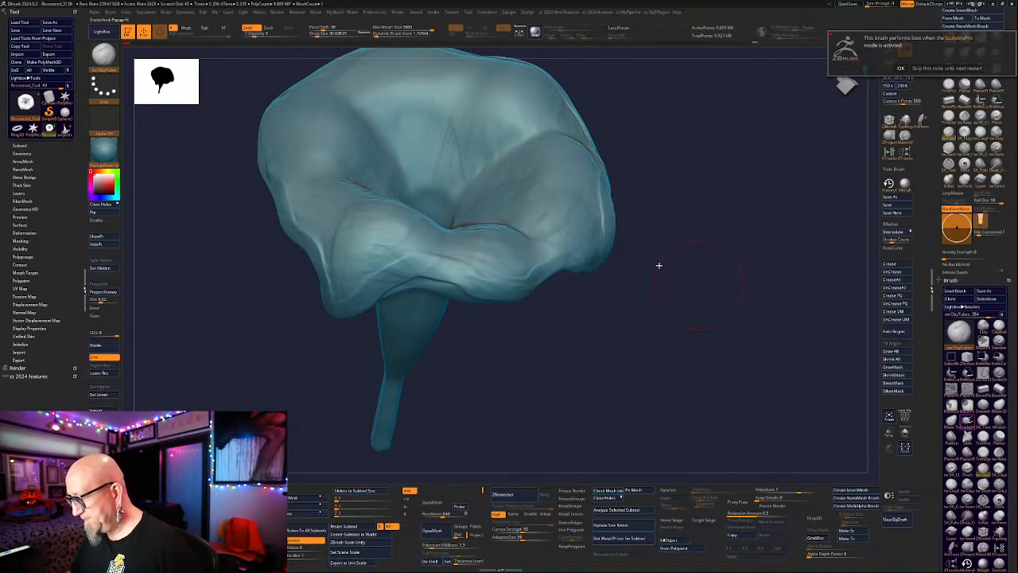
drag(700, 272, 827, 254)
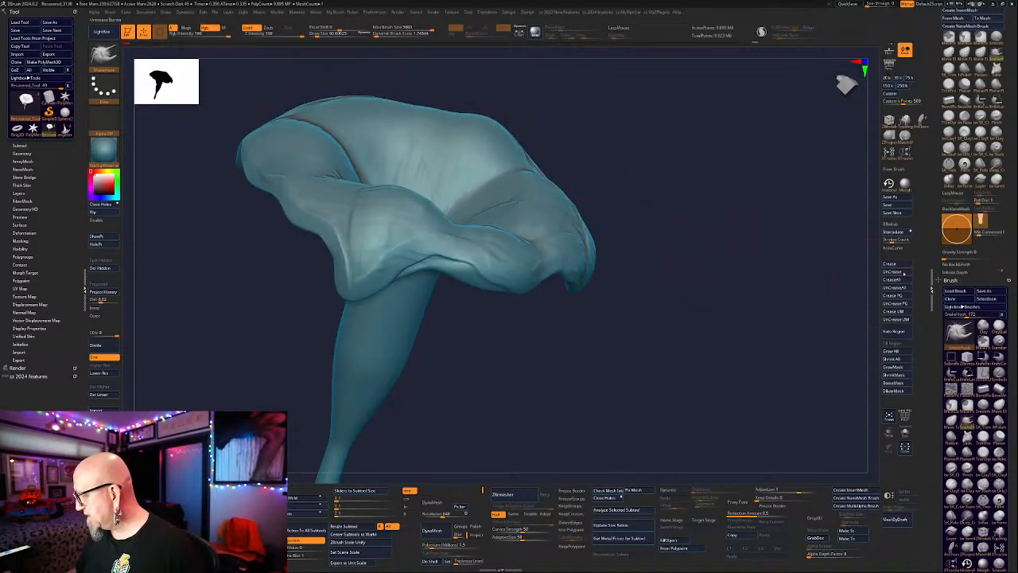
drag(646, 334, 650, 315)
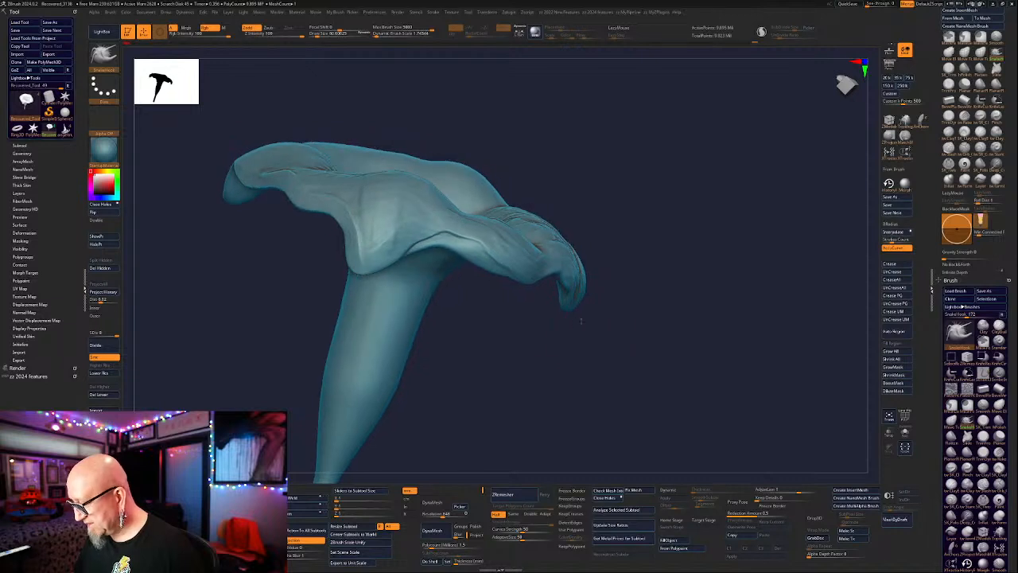
key(space)
drag(576, 319, 584, 319)
Pull the petal's rim points into longer, sharper hooks with SnakeHook and smooth the front tip.
drag(610, 403, 625, 286)
mouse_move(526, 282)
mouse_down()
mouse_move(532, 299)
mouse_move(505, 323)
mouse_up()
mouse_move(568, 355)
mouse_down()
mouse_move(609, 364)
mouse_move(764, 352)
mouse_move(628, 388)
mouse_move(532, 283)
mouse_move(544, 299)
mouse_move(585, 283)
mouse_move(584, 311)
mouse_move(629, 341)
mouse_move(621, 294)
mouse_move(599, 353)
mouse_move(623, 337)
mouse_move(587, 348)
mouse_move(586, 364)
mouse_move(601, 347)
mouse_move(582, 363)
mouse_up()
drag(712, 305, 637, 299)
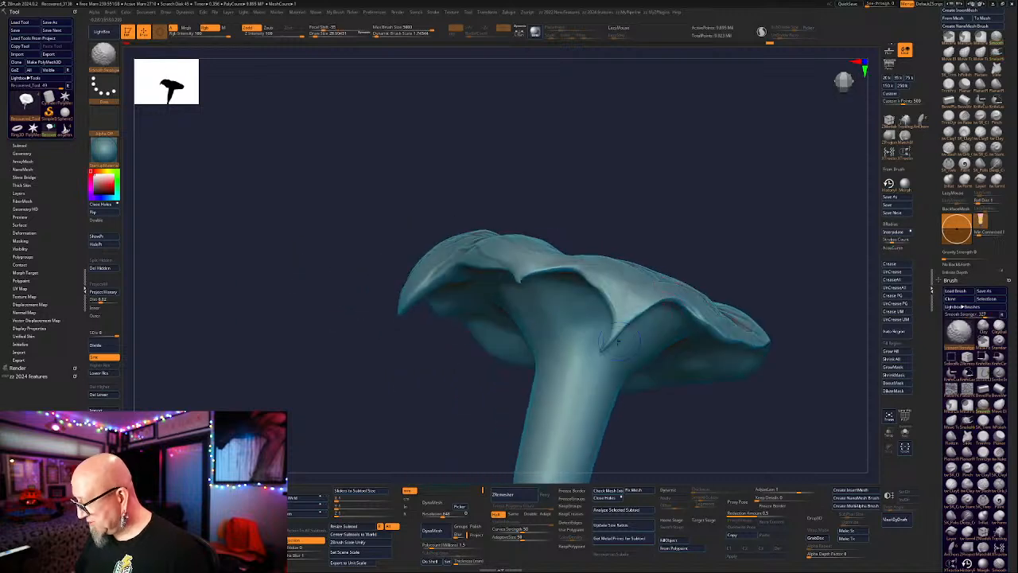
shift+drag(602, 348, 620, 309)
mouse_move(700, 414)
alt+mouse_down()
mouse_move(684, 288)
mouse_move(724, 224)
mouse_move(727, 262)
mouse_move(696, 345)
mouse_move(727, 377)
mouse_move(697, 389)
mouse_move(643, 382)
mouse_move(728, 400)
mouse_move(550, 358)
alt+mouse_up()
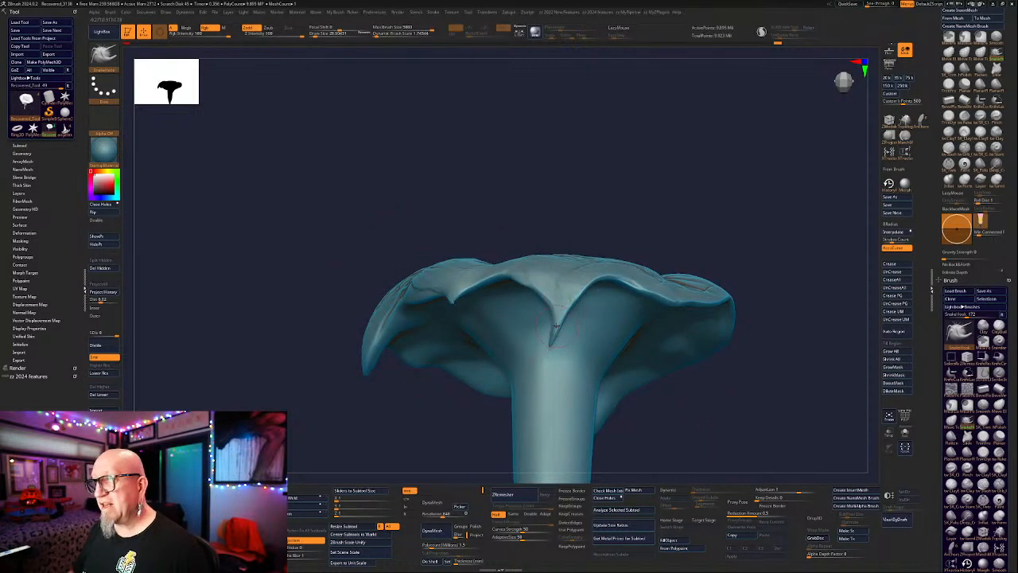
Isolate the front petal tip by hiding the rest of the flower.
drag(675, 428, 585, 283)
ctrl+shift+drag(512, 216, 629, 384)
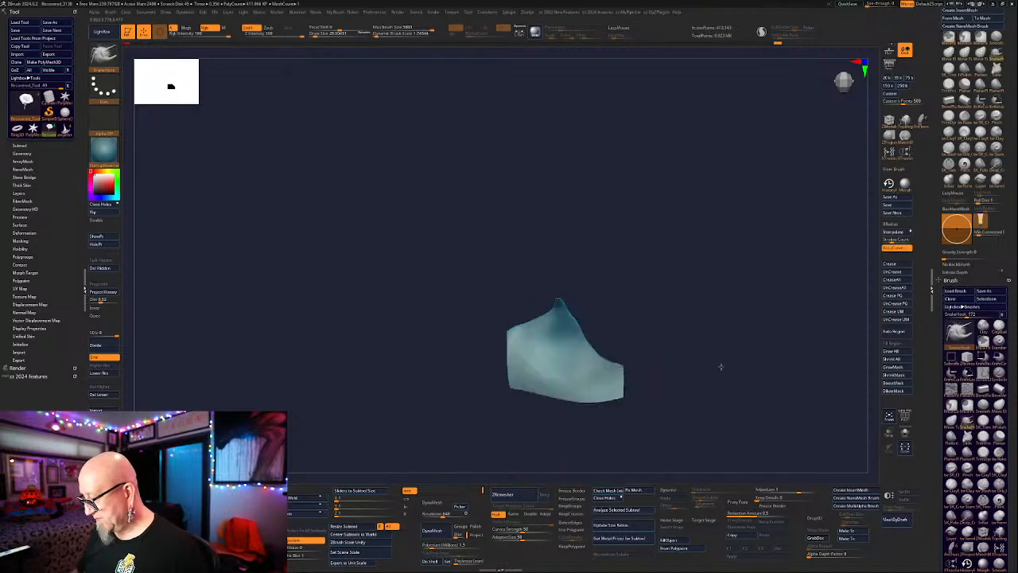
mouse_move(720, 363)
mouse_down()
mouse_move(644, 318)
mouse_move(698, 343)
mouse_move(695, 327)
mouse_up()
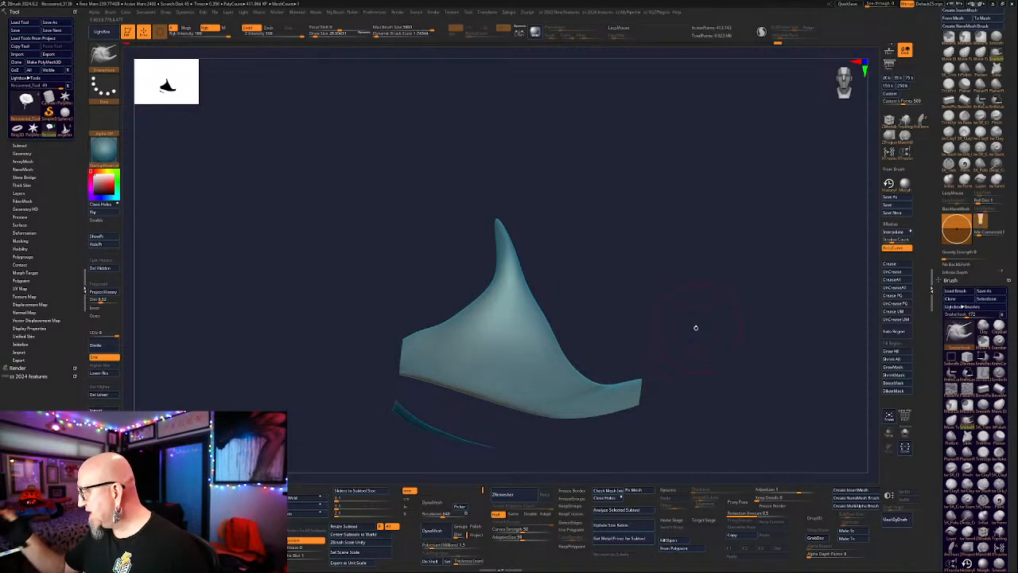
Select the SK_Cloth brush, turn on backface masking and set the draw size to about 14.
click(979, 115)
right_click(646, 291)
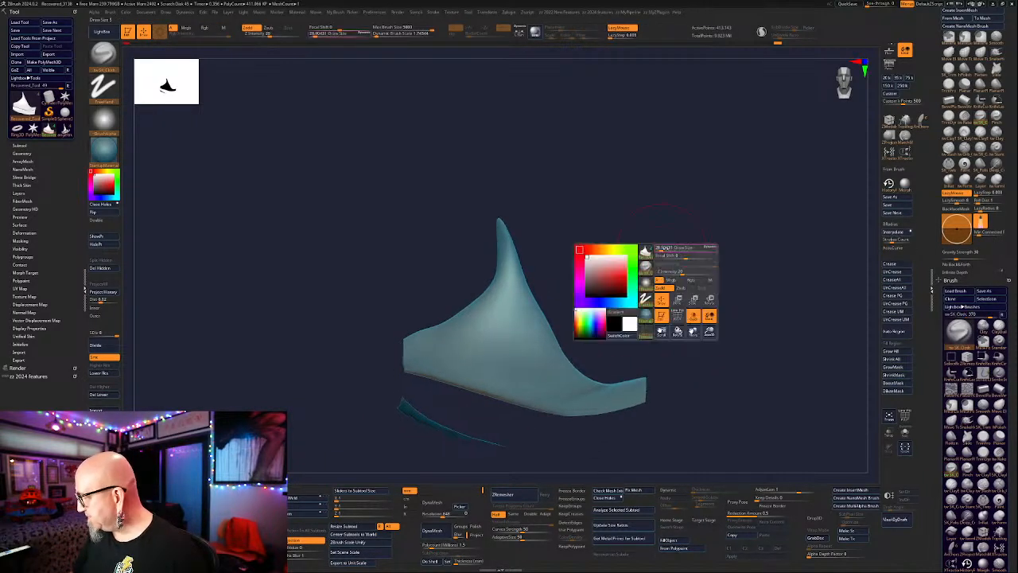
click(956, 208)
mouse_move(593, 232)
mouse_down()
mouse_move(616, 196)
mouse_move(579, 217)
mouse_up()
key(space)
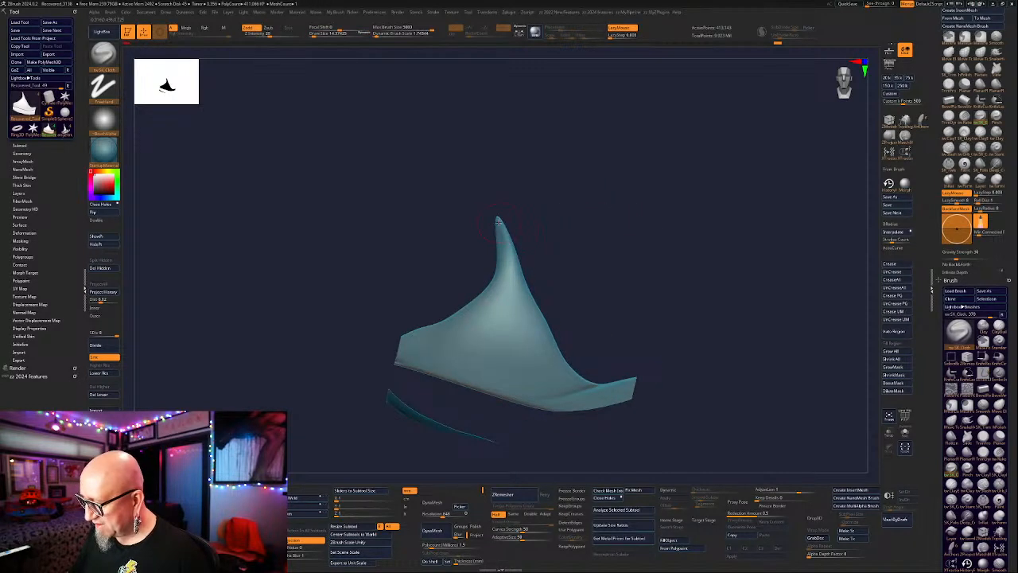
Sculpt a raised vein from the point of the isolated tip into the petal and smooth it.
mouse_move(498, 222)
mouse_down()
mouse_move(505, 316)
mouse_move(494, 347)
mouse_move(512, 259)
mouse_move(502, 338)
mouse_move(487, 351)
mouse_up()
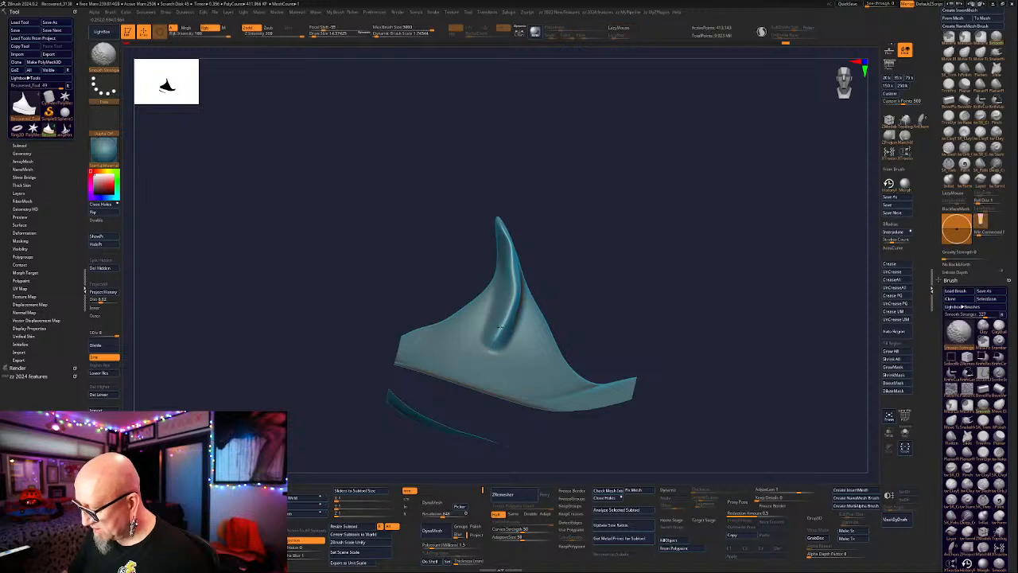
mouse_move(596, 213)
mouse_down()
mouse_move(602, 239)
mouse_move(577, 248)
mouse_up()
mouse_move(528, 234)
shift+mouse_down()
mouse_move(509, 308)
mouse_move(518, 272)
mouse_move(514, 332)
shift+mouse_up()
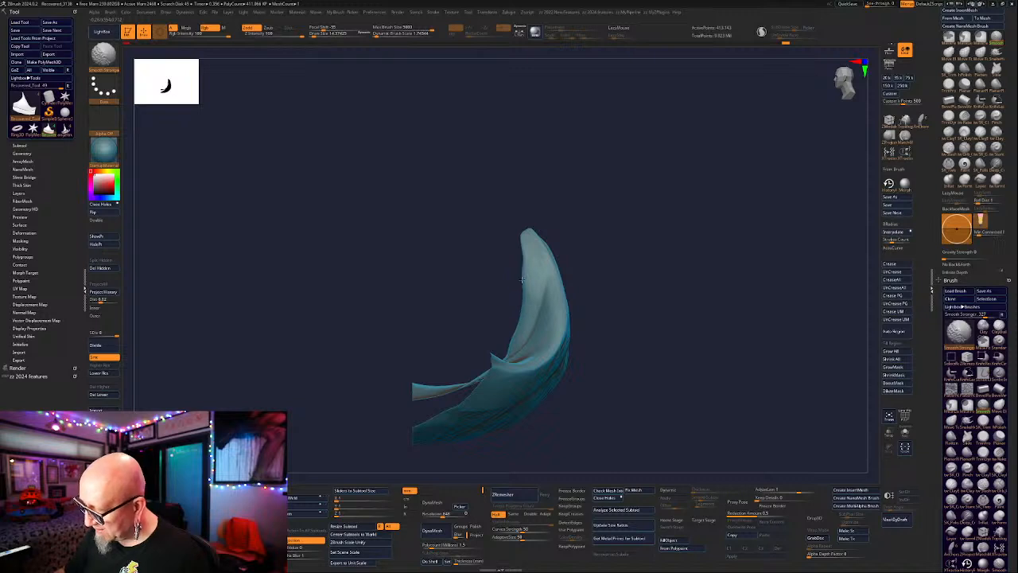
mouse_move(645, 231)
mouse_down()
mouse_move(648, 275)
mouse_move(650, 252)
mouse_move(681, 225)
mouse_move(609, 216)
mouse_move(528, 280)
mouse_move(477, 357)
mouse_up()
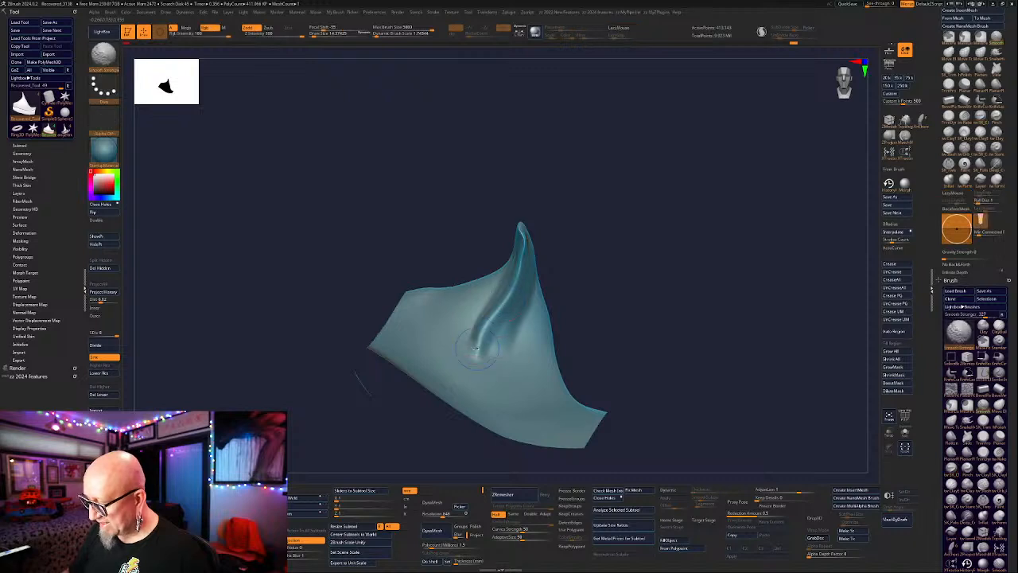
shift+drag(522, 253, 522, 227)
Sculpt a rolled ridge along the outer edges of the isolated tip and soften it.
mouse_move(646, 284)
mouse_down()
mouse_move(644, 311)
mouse_move(673, 311)
mouse_move(718, 278)
mouse_move(717, 318)
mouse_move(688, 341)
mouse_move(669, 327)
mouse_up()
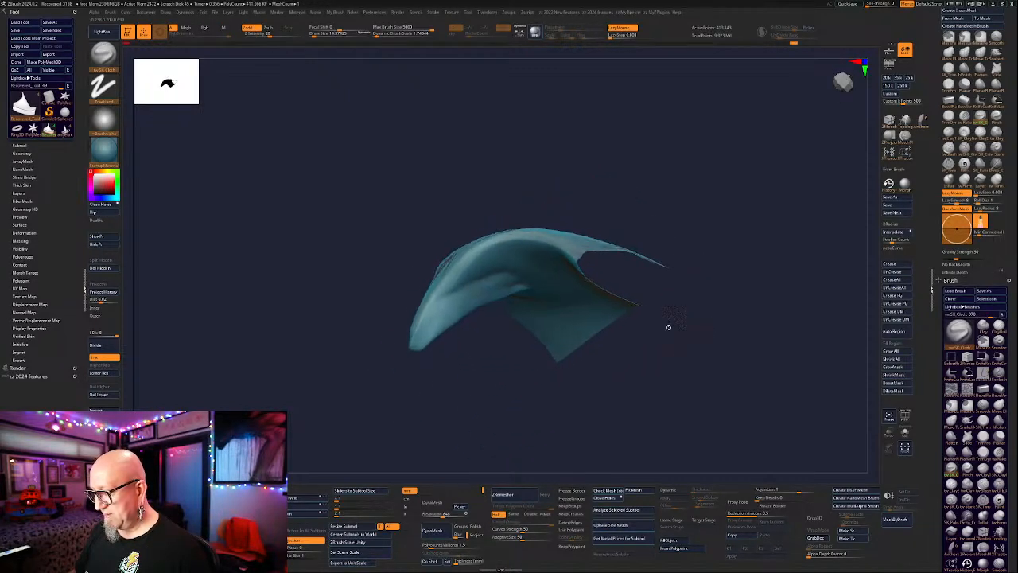
key(shift)
drag(534, 295, 649, 321)
mouse_move(636, 222)
mouse_down()
mouse_move(574, 228)
mouse_move(530, 268)
mouse_move(495, 355)
mouse_up()
key(shift)
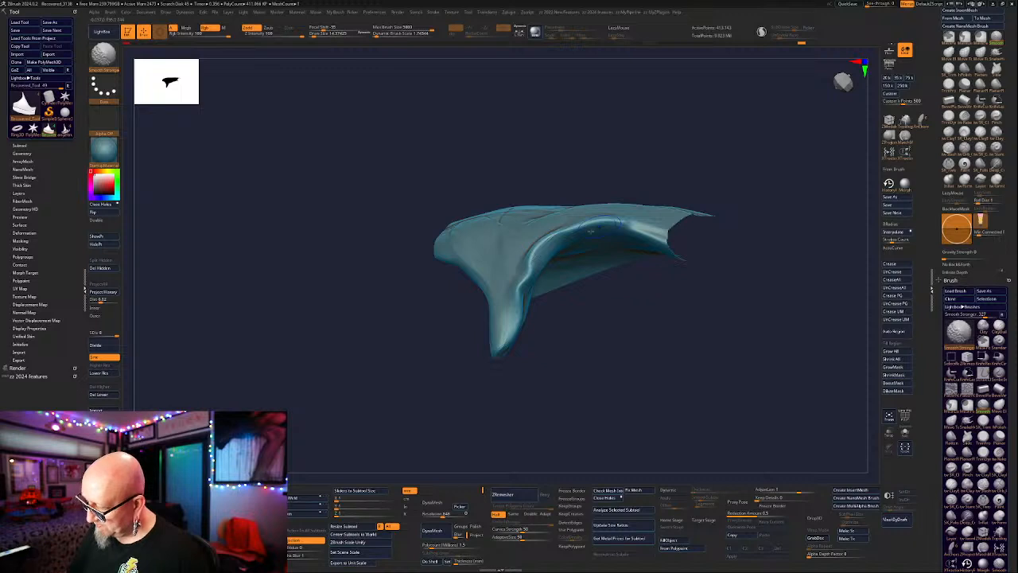
Unhide the rest of the flower so the whole mesh is shown again.
alt+drag(639, 366, 581, 318)
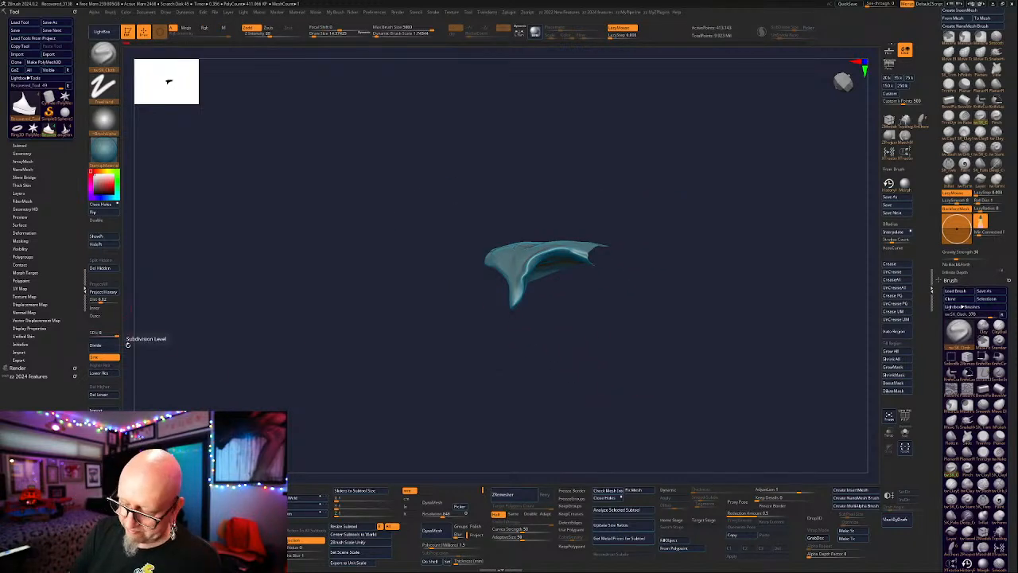
key(ctrl+shift)
ctrl+shift+click(675, 350)
ctrl+shift+click(714, 316)
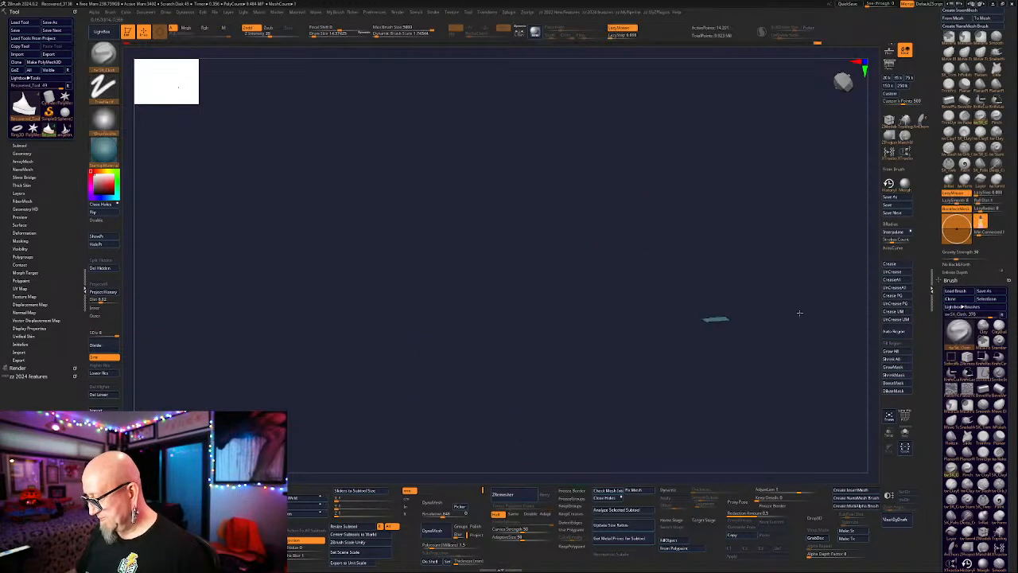
drag(800, 312, 780, 363)
ctrl+shift+click(796, 410)
mouse_move(795, 408)
mouse_down()
mouse_move(775, 380)
mouse_move(750, 411)
mouse_move(734, 295)
mouse_move(716, 271)
mouse_move(770, 324)
mouse_move(748, 404)
mouse_move(707, 386)
mouse_move(713, 277)
mouse_move(671, 298)
mouse_up()
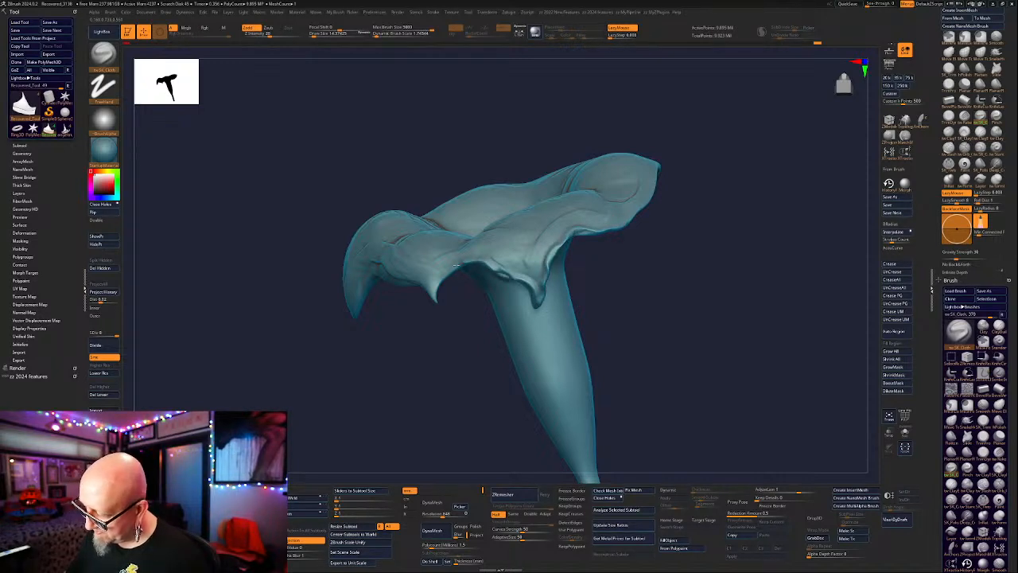
Switch to ClayTubes, adjust its draw size, and build up and smooth the petal's underside beside the tip.
mouse_move(469, 396)
mouse_down()
mouse_move(449, 392)
mouse_move(442, 372)
mouse_move(511, 432)
mouse_up()
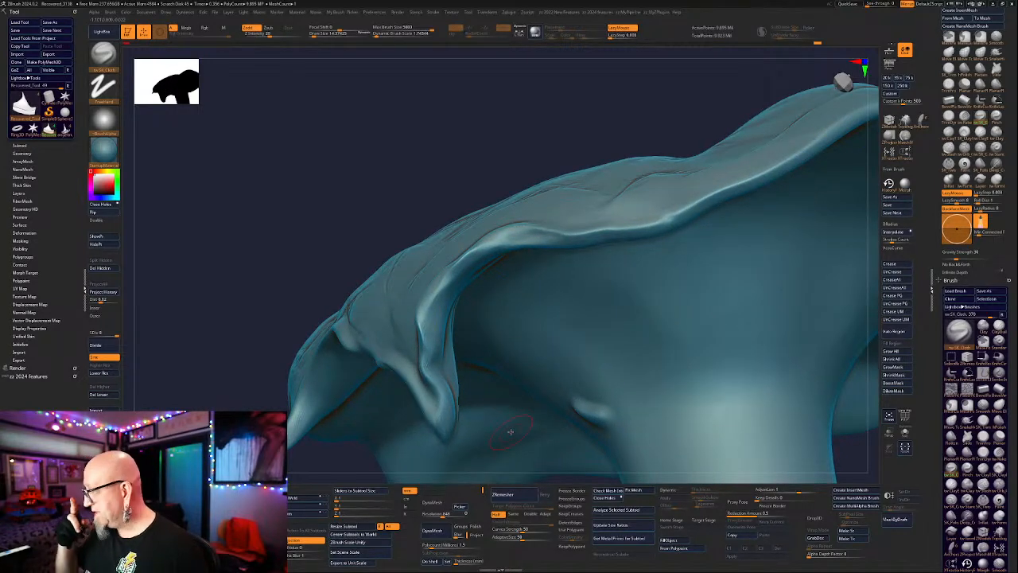
click(954, 132)
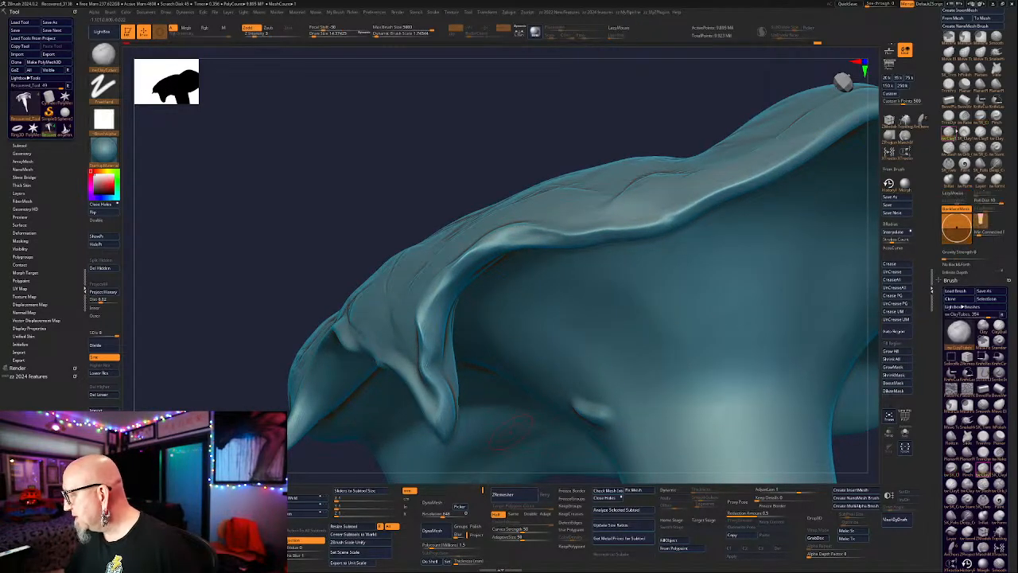
drag(522, 118, 511, 93)
key(space)
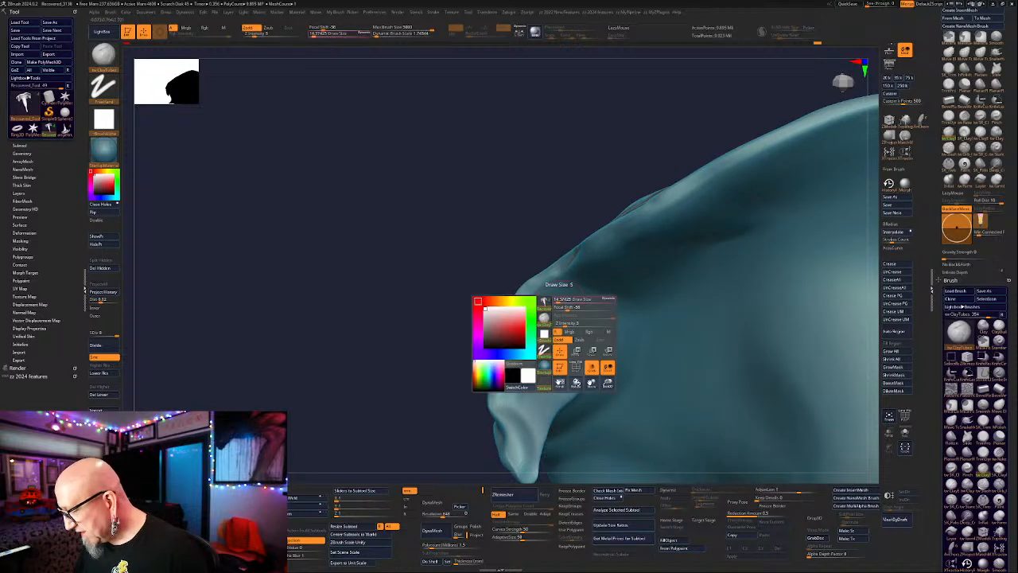
mouse_move(558, 301)
mouse_down()
mouse_move(529, 340)
mouse_move(517, 382)
mouse_move(530, 336)
mouse_move(562, 296)
mouse_move(531, 388)
mouse_move(537, 343)
mouse_move(558, 353)
mouse_up()
shift+drag(591, 323, 557, 349)
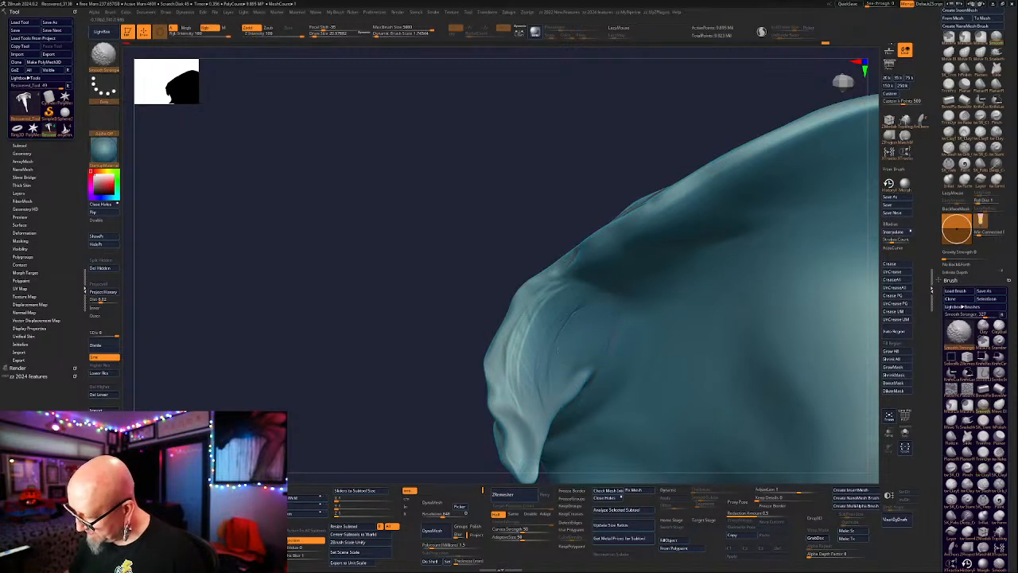
Thicken the rolled rim leading into the petal tip with ClayTubes strokes from below and above.
drag(442, 395, 435, 456)
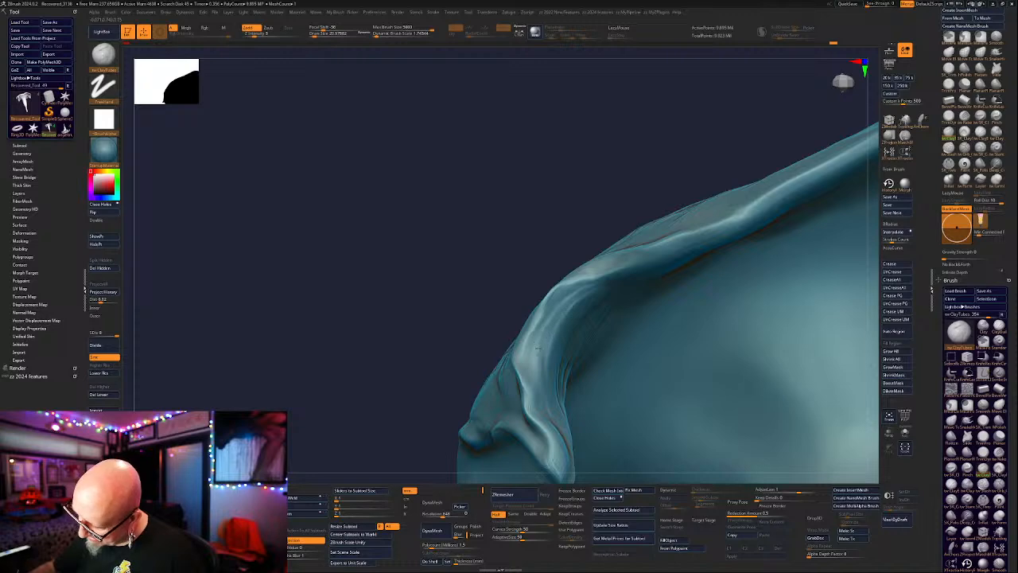
drag(542, 395, 548, 414)
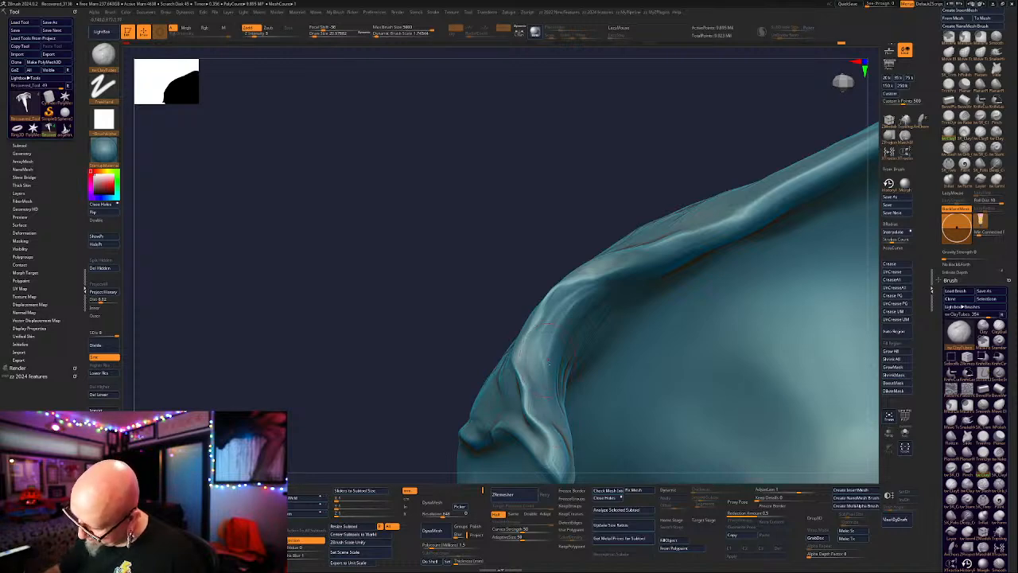
mouse_move(362, 447)
mouse_down()
mouse_move(556, 374)
mouse_move(700, 288)
mouse_move(734, 295)
mouse_up()
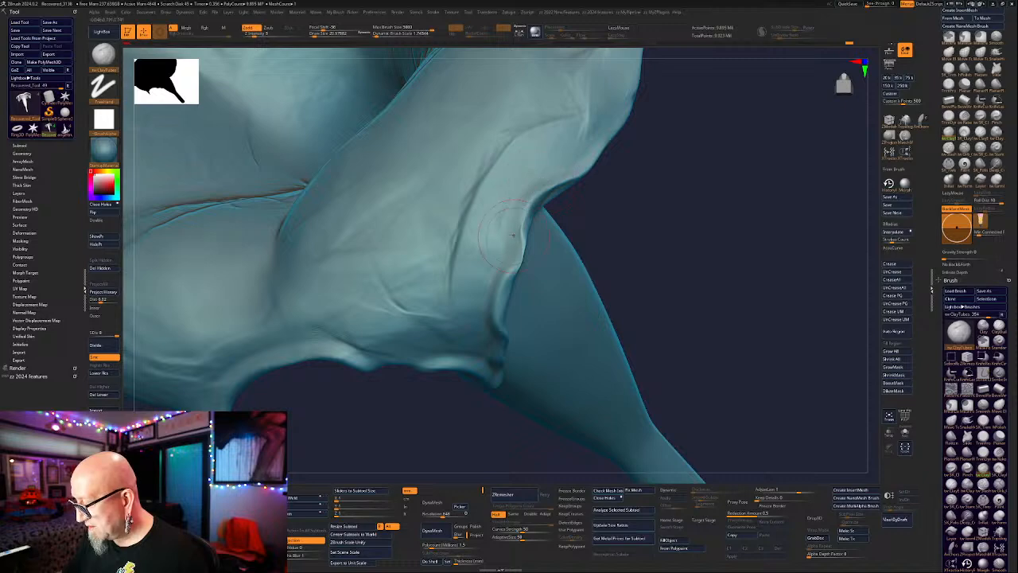
drag(514, 250, 495, 323)
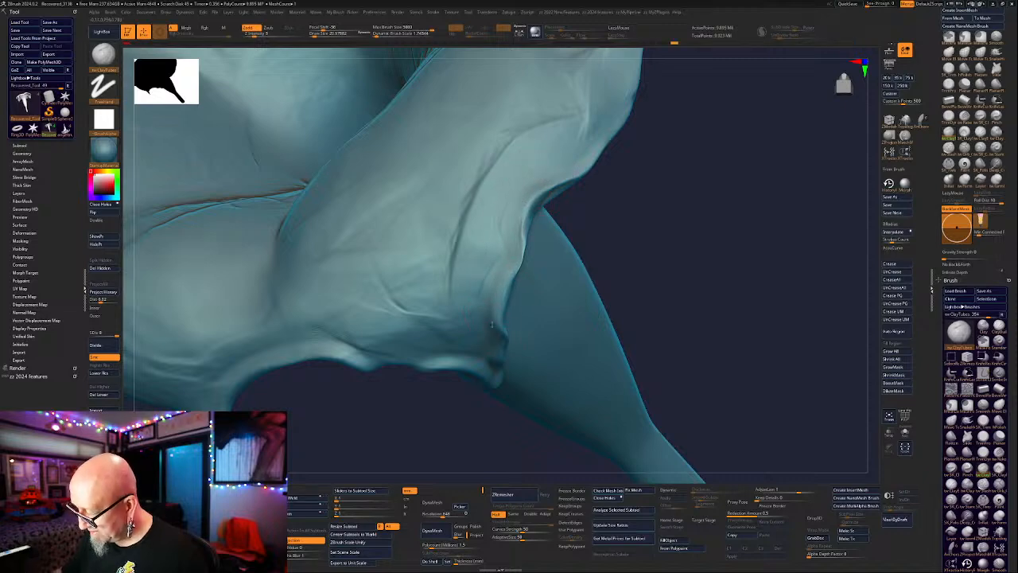
Refine the rim and the surface around the hooked tip with further ClayTubes strokes.
drag(677, 200, 721, 186)
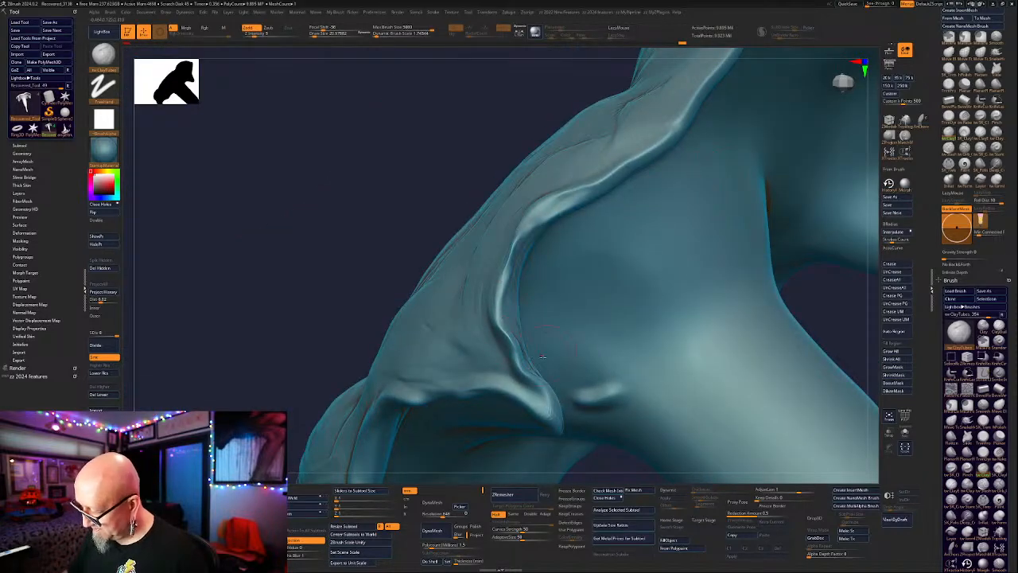
drag(287, 315, 288, 307)
mouse_move(534, 385)
mouse_down()
mouse_move(497, 348)
mouse_move(494, 326)
mouse_up()
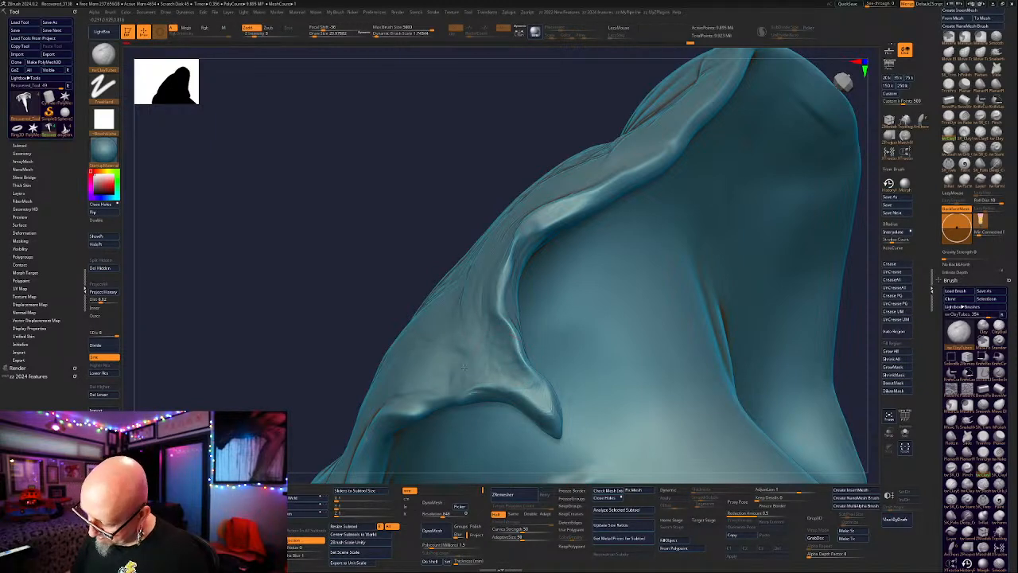
drag(347, 368, 461, 367)
Fill the groove on the petal's underside behind the hooked tip with ClayTubes.
mouse_move(517, 401)
mouse_down()
mouse_move(518, 433)
mouse_move(563, 368)
mouse_up()
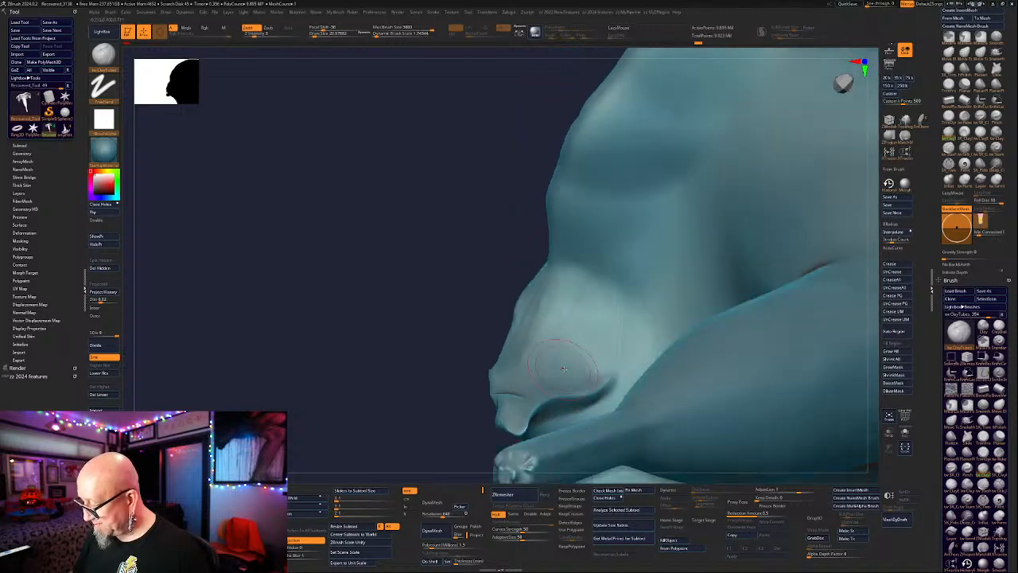
mouse_move(375, 404)
mouse_down()
mouse_move(393, 374)
mouse_move(382, 345)
mouse_up()
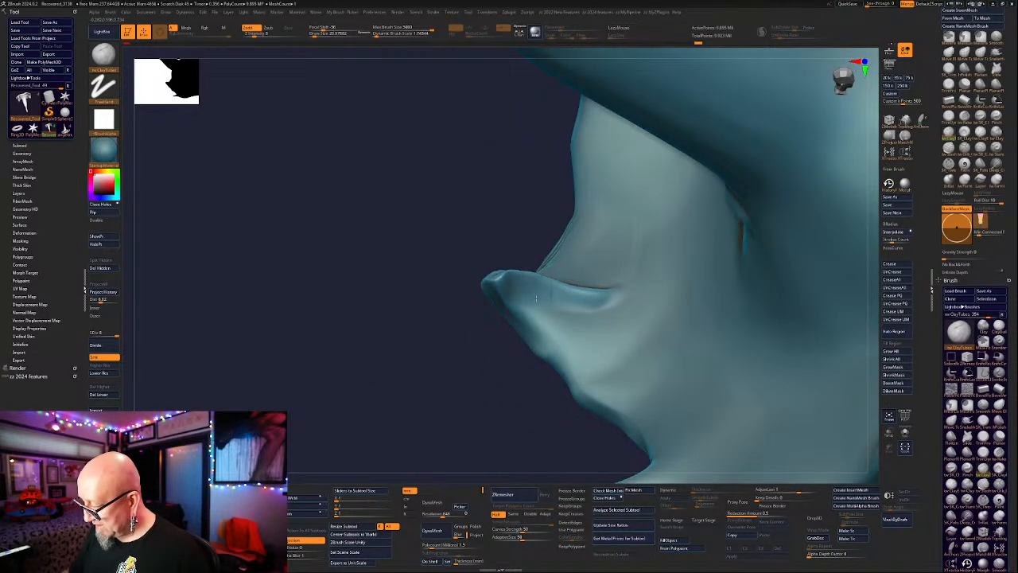
mouse_move(558, 308)
mouse_down()
mouse_move(594, 304)
mouse_move(608, 334)
mouse_move(593, 365)
mouse_move(571, 316)
mouse_move(600, 367)
mouse_up()
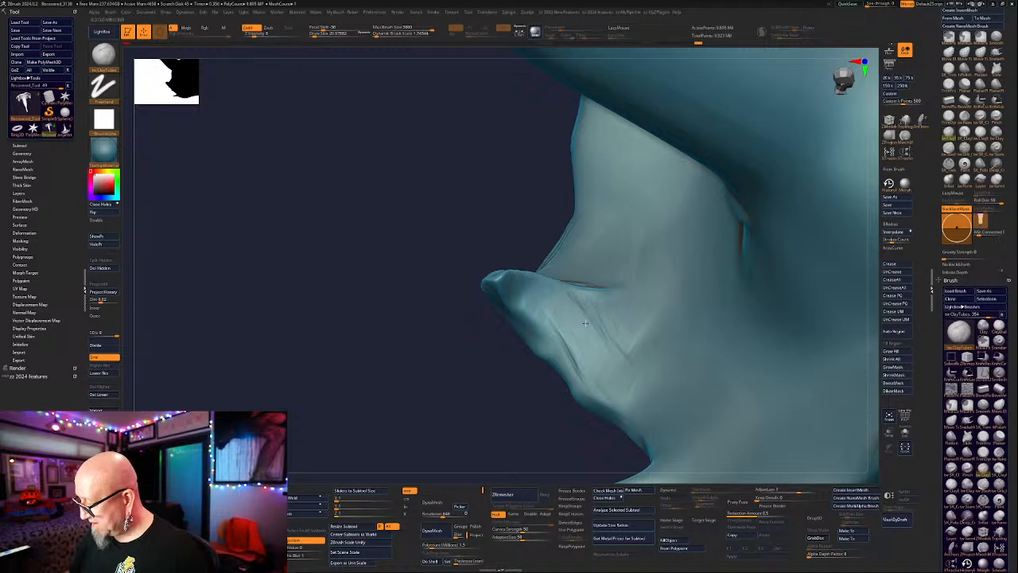
Smooth the reworked surface above the petal's hooked tip, keeping its transition into the rim soft.
key(f)
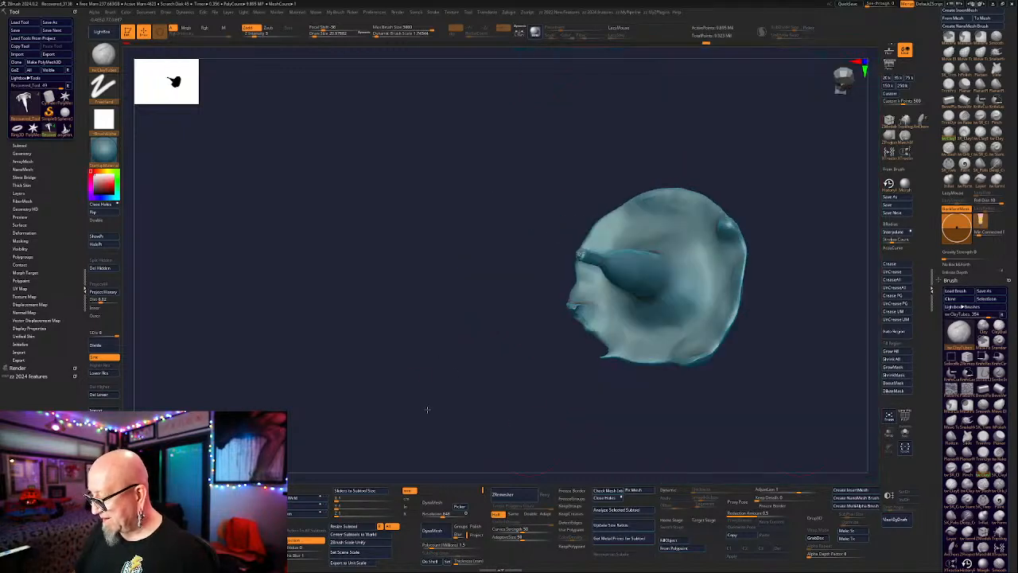
drag(427, 408, 734, 241)
alt+drag(700, 305, 558, 311)
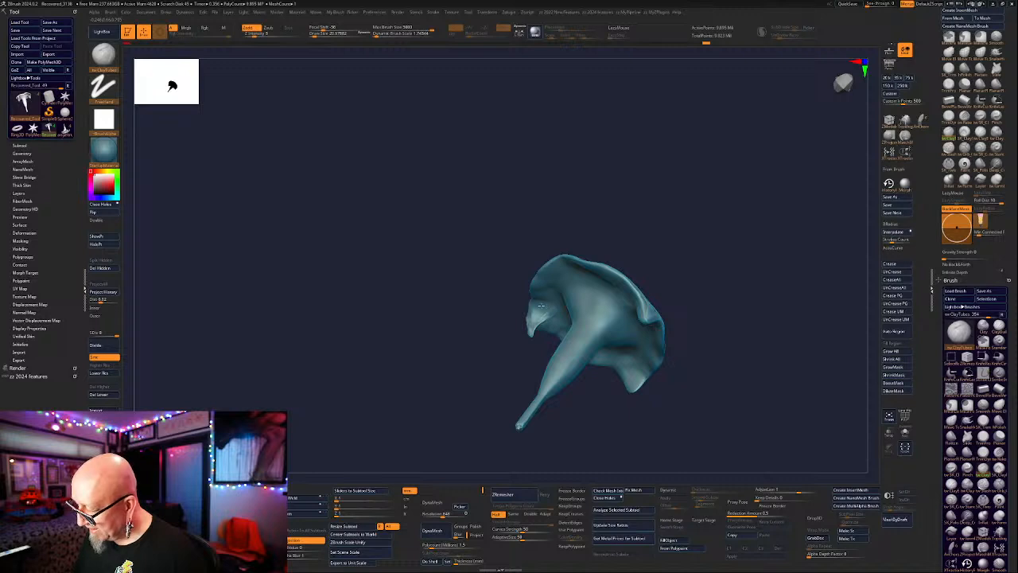
mouse_move(468, 410)
mouse_down()
mouse_move(462, 371)
mouse_move(513, 434)
mouse_up()
key(shift)
shift+drag(547, 232, 535, 235)
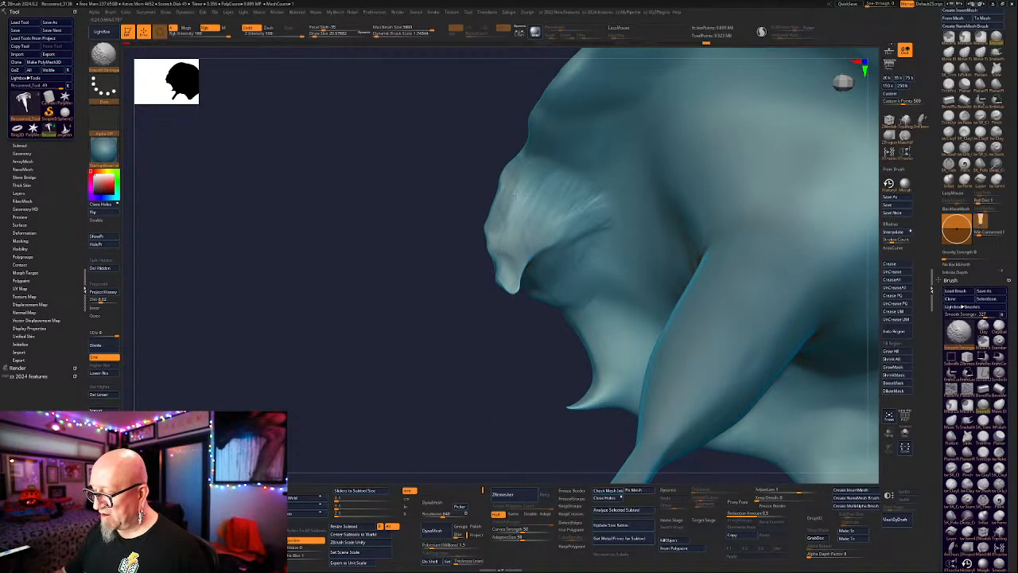
mouse_move(490, 382)
mouse_down()
mouse_move(509, 422)
mouse_move(543, 362)
mouse_move(551, 380)
mouse_move(720, 366)
mouse_move(695, 379)
mouse_move(683, 373)
mouse_up()
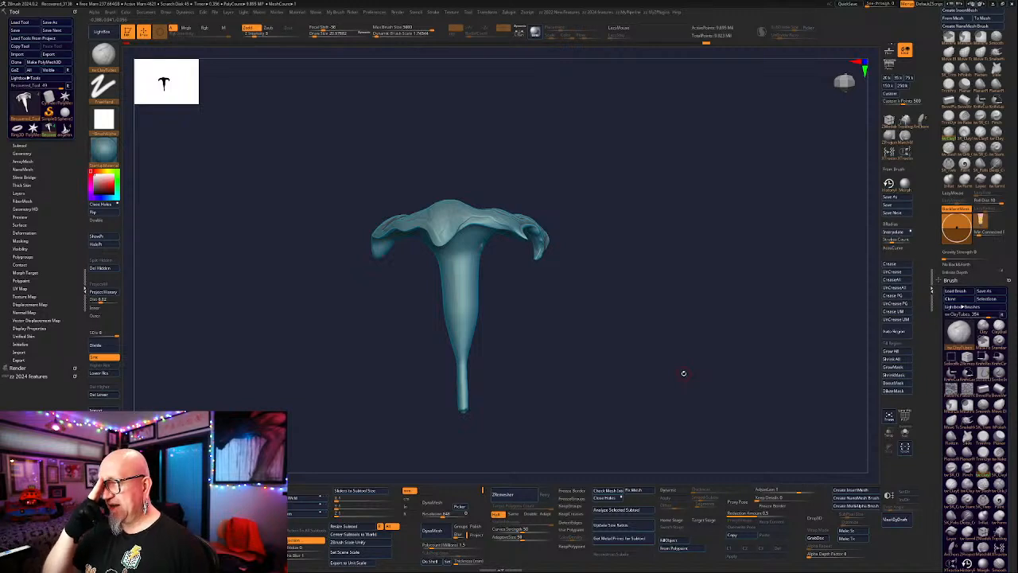
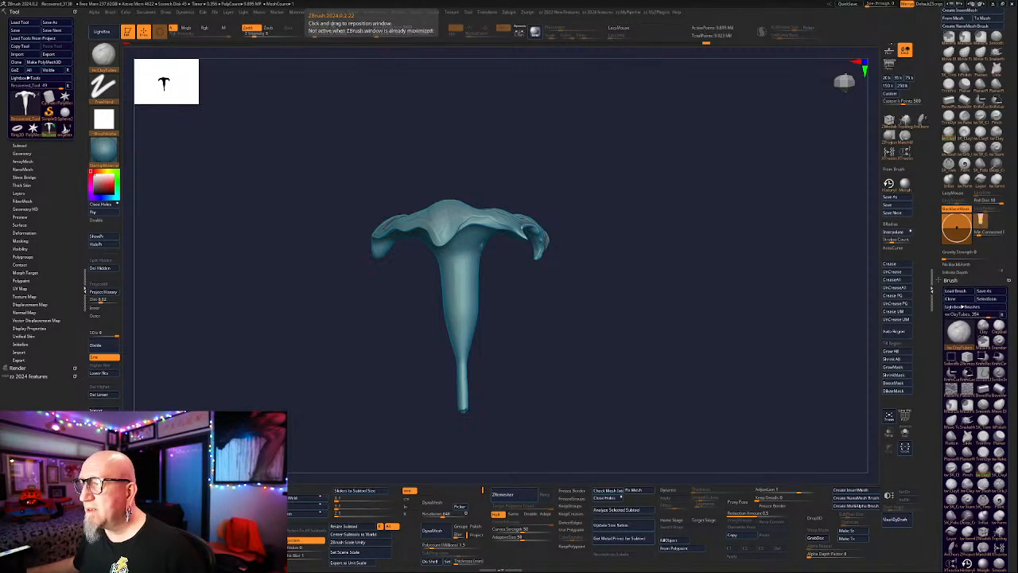
Enlarge the ClayTubes brush and lay radial strokes over the front petals from the throat toward the rim.
mouse_move(596, 186)
mouse_down()
mouse_move(534, 172)
mouse_move(568, 180)
mouse_move(658, 272)
mouse_move(648, 259)
mouse_up()
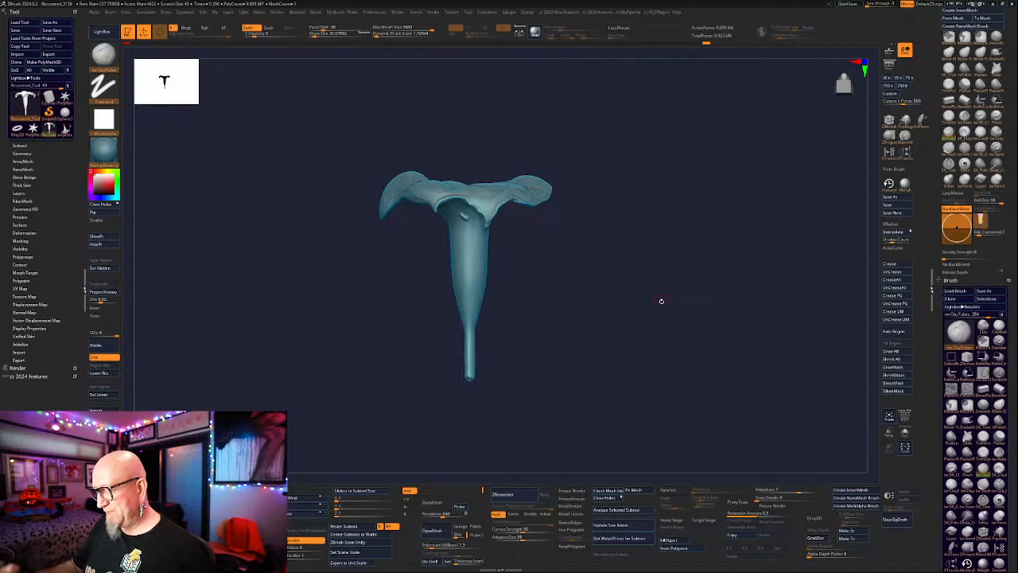
drag(559, 320, 620, 311)
alt+drag(589, 373, 639, 415)
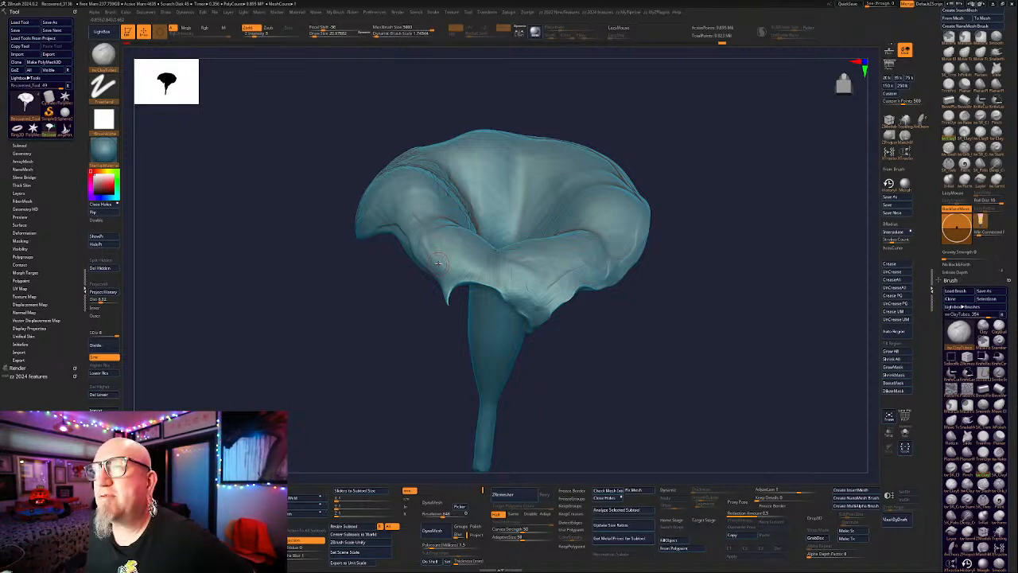
scroll(437, 263, up, 2)
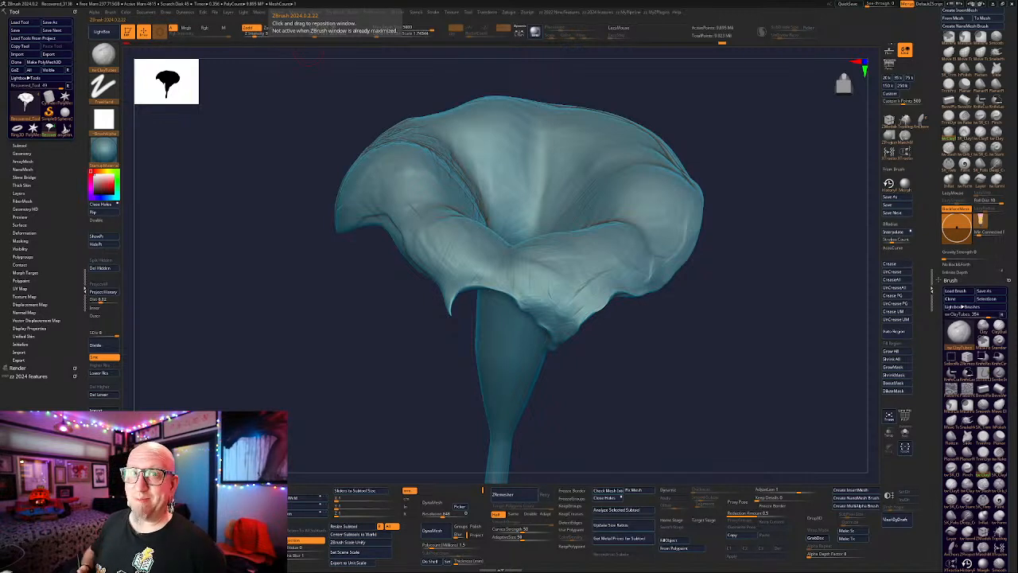
drag(611, 338, 613, 390)
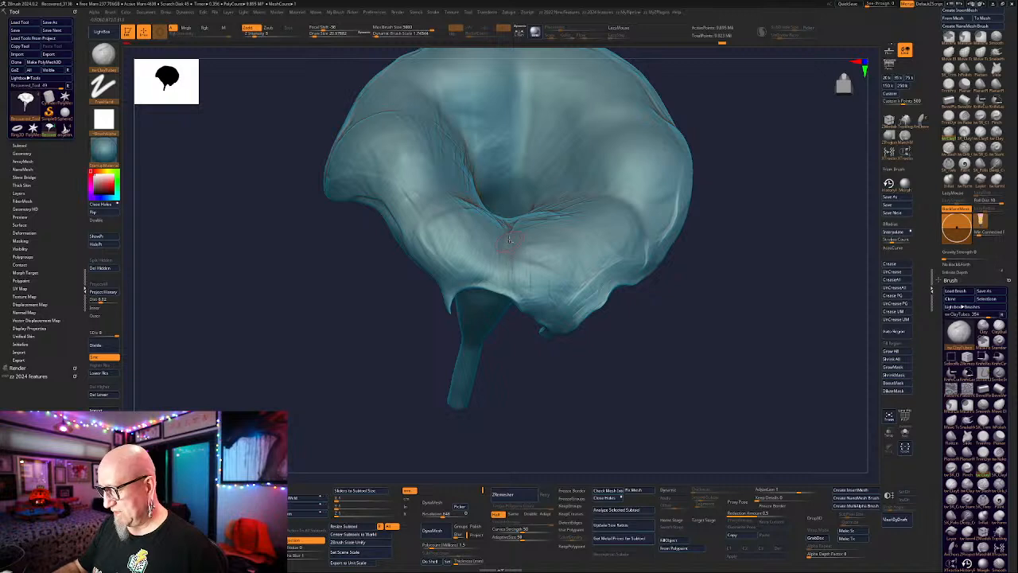
right_drag(509, 238, 501, 234)
key(space)
drag(501, 232, 509, 229)
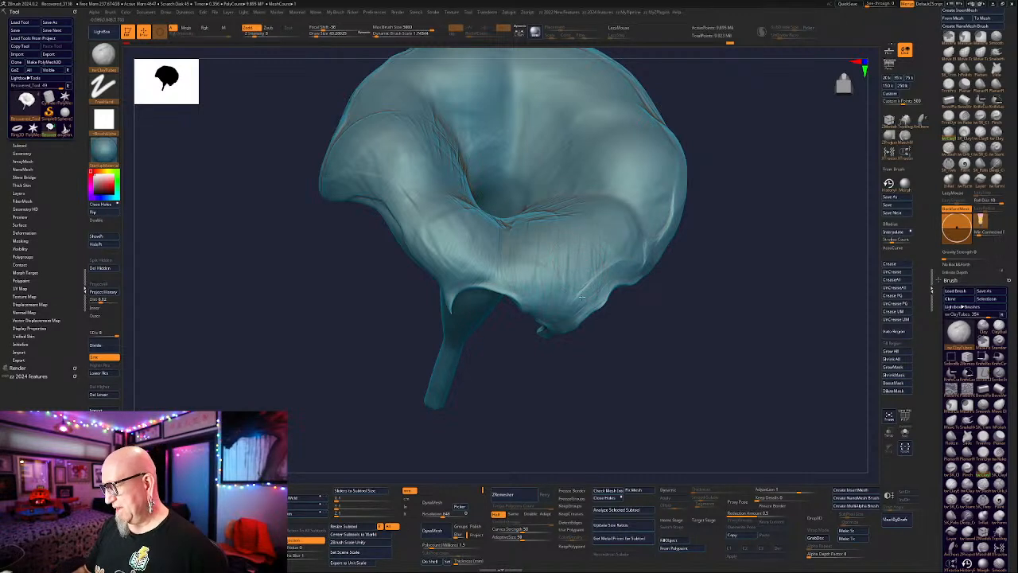
right_drag(633, 227, 581, 248)
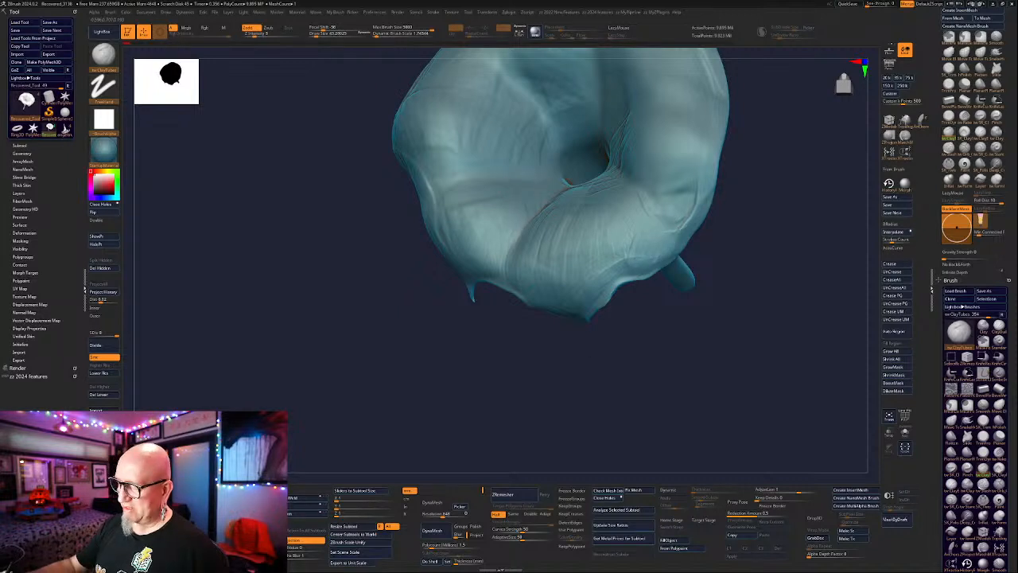
right_drag(470, 238, 493, 213)
right_drag(676, 205, 525, 167)
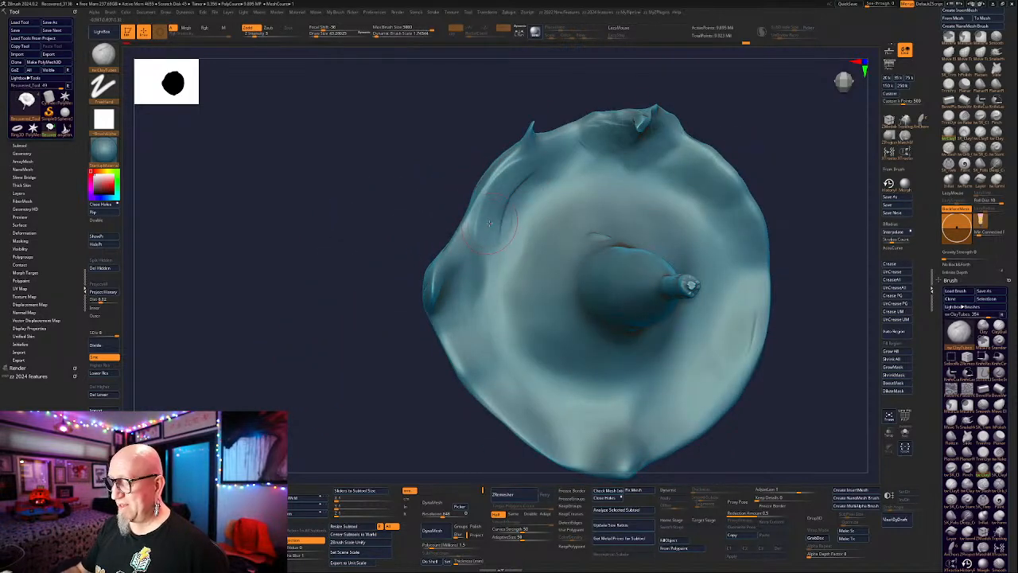
Build up the flower's underside along the rim between the hooked tips with a long ClayTubes stroke.
mouse_move(489, 223)
mouse_down()
mouse_move(529, 163)
mouse_move(587, 139)
mouse_up()
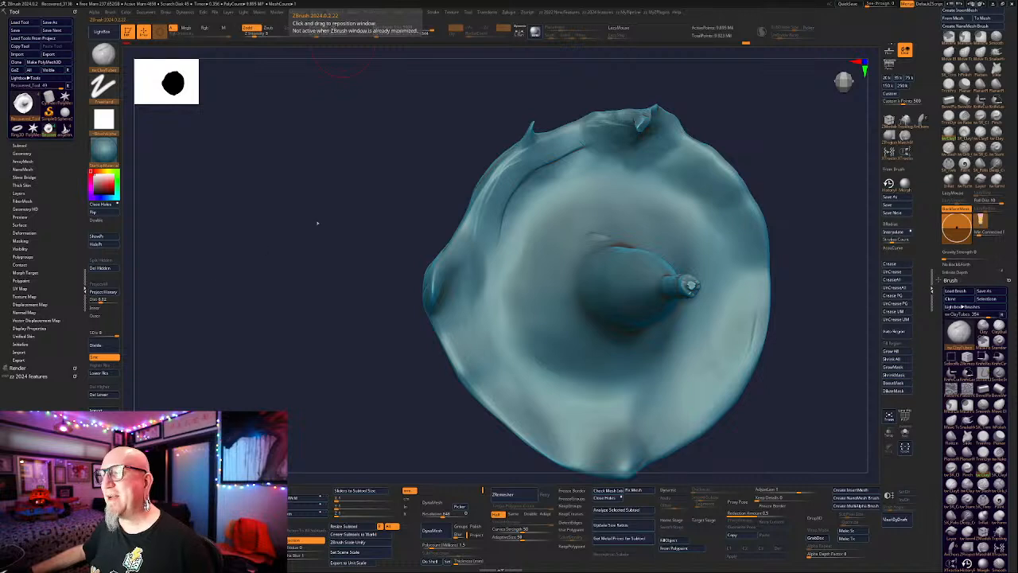
mouse_move(399, 218)
mouse_down()
mouse_move(313, 310)
mouse_move(302, 379)
mouse_move(273, 320)
mouse_move(278, 228)
mouse_move(364, 418)
mouse_move(400, 400)
mouse_move(530, 288)
mouse_up()
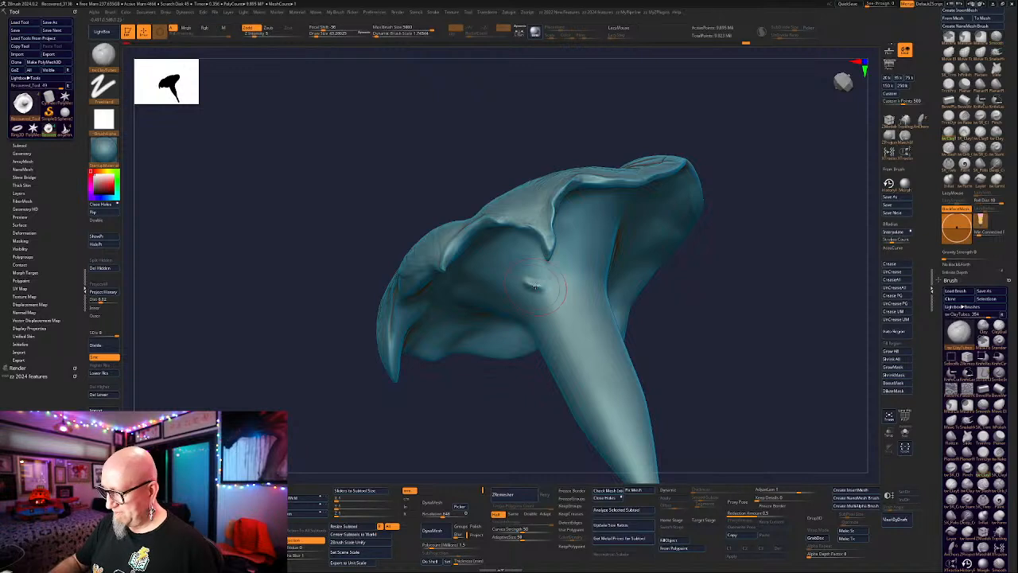
key(shift)
mouse_move(712, 326)
mouse_down()
mouse_move(734, 336)
mouse_move(716, 357)
mouse_move(722, 380)
mouse_move(759, 358)
mouse_move(761, 326)
mouse_move(775, 413)
mouse_move(711, 331)
mouse_up()
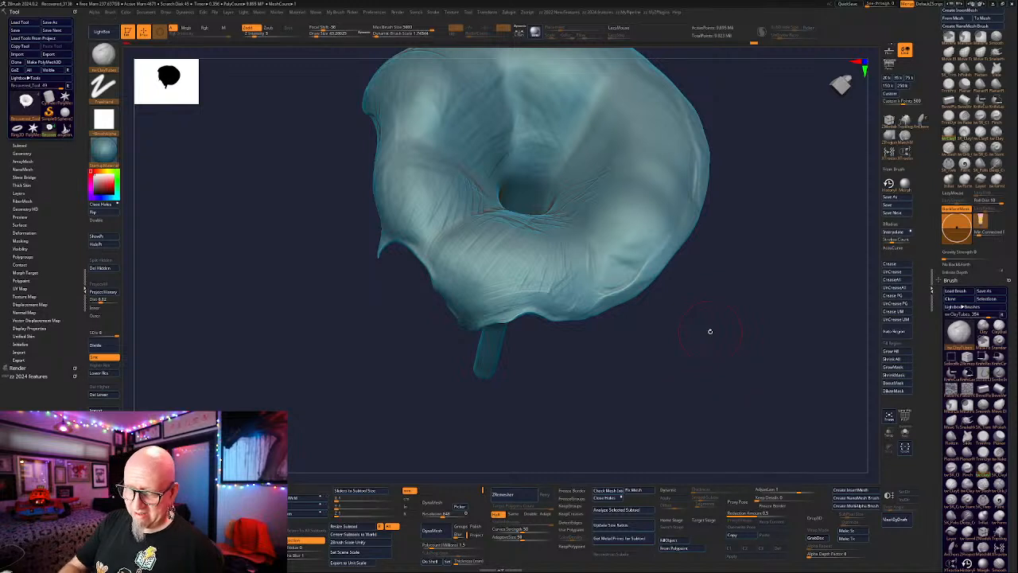
Smooth the stroke marks on the front petal at a lower subdivision level and reselect ClayTubes.
click(108, 344)
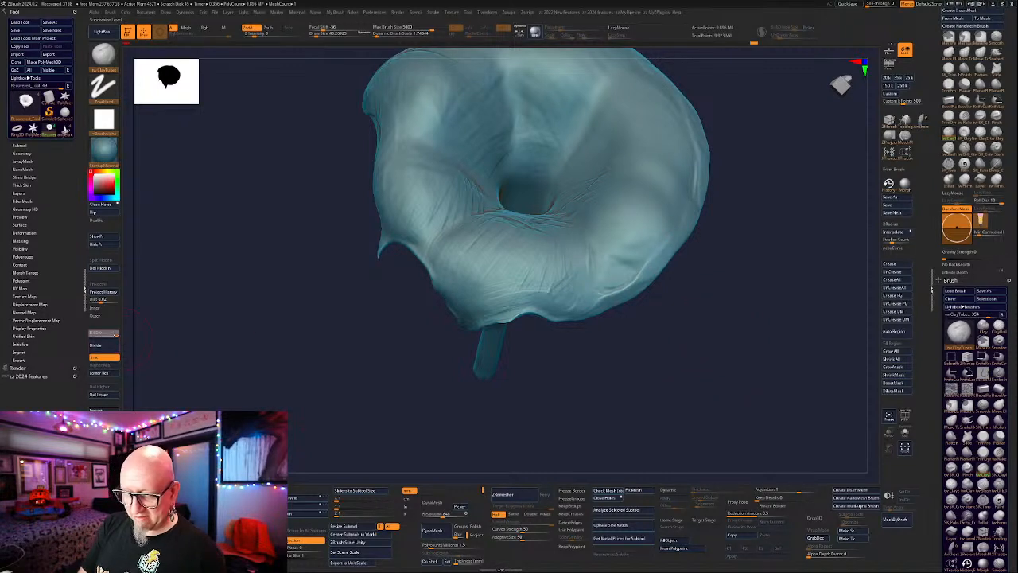
click(100, 333)
mouse_move(496, 233)
shift+mouse_down()
mouse_move(480, 224)
mouse_move(493, 211)
mouse_move(509, 306)
shift+mouse_up()
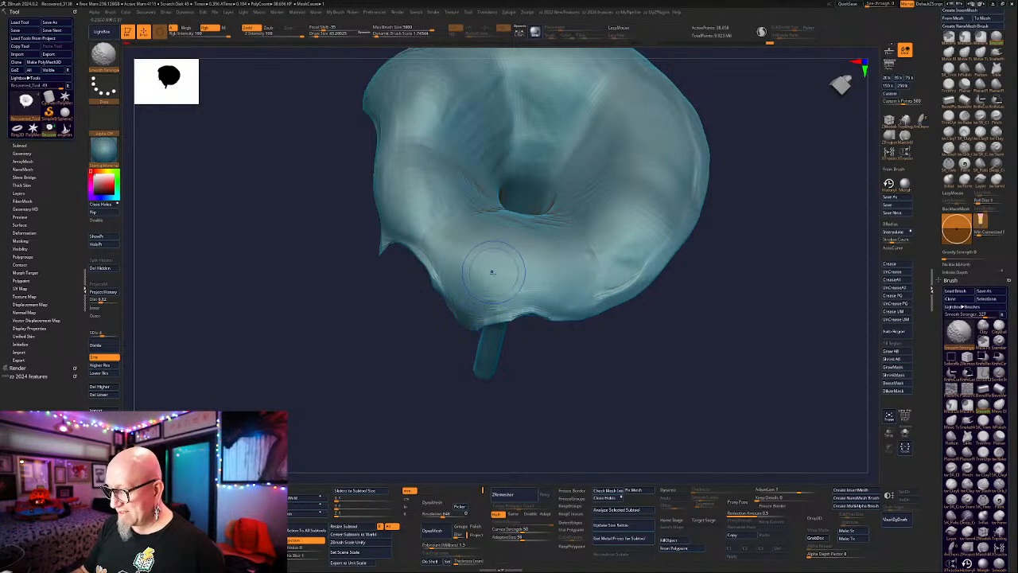
key(b)
key(c)
key(t)
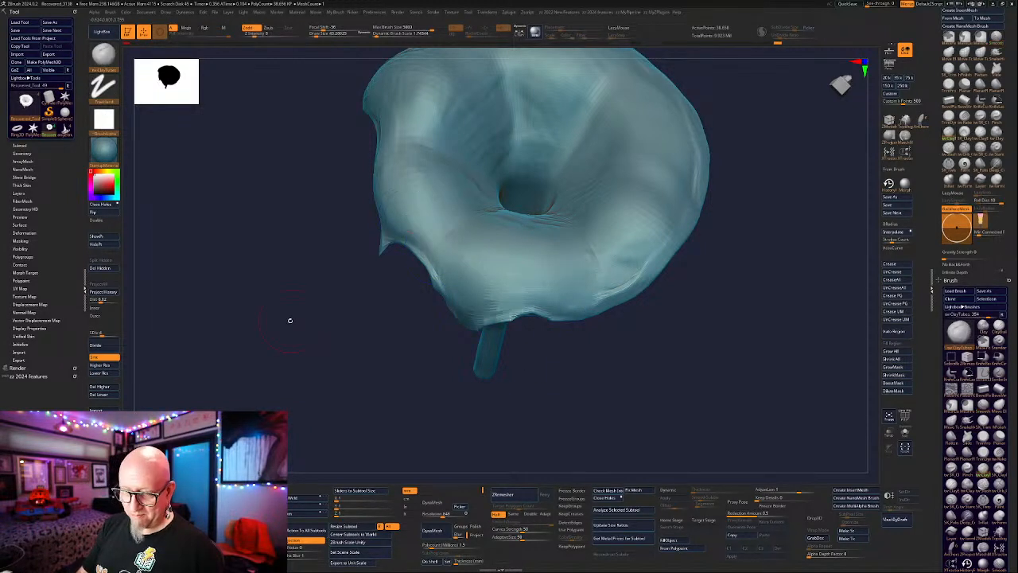
Raise the mesh two subdivision levels and smooth the creases around the throat and inner petals.
click(106, 365)
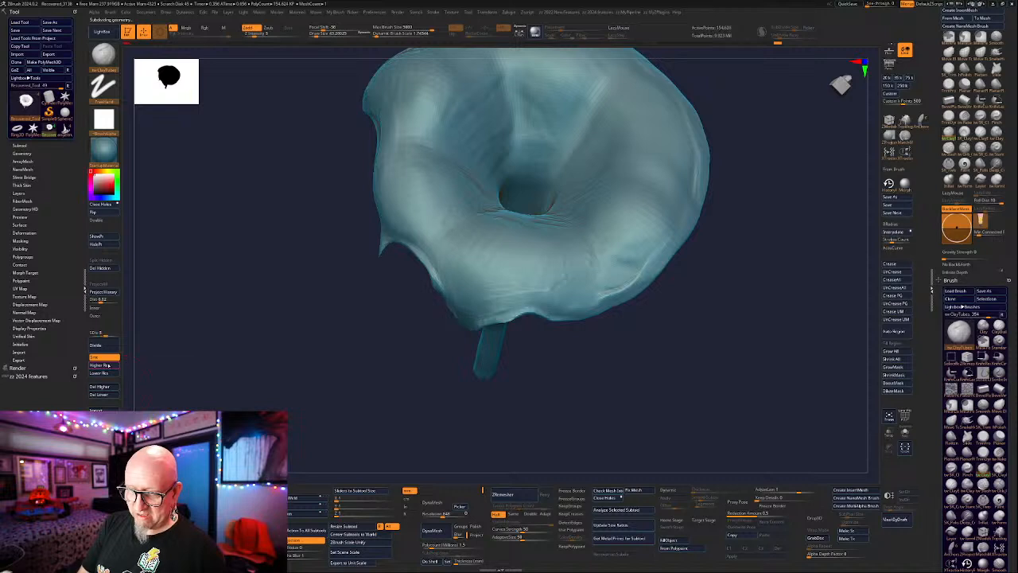
click(106, 365)
key(shift)
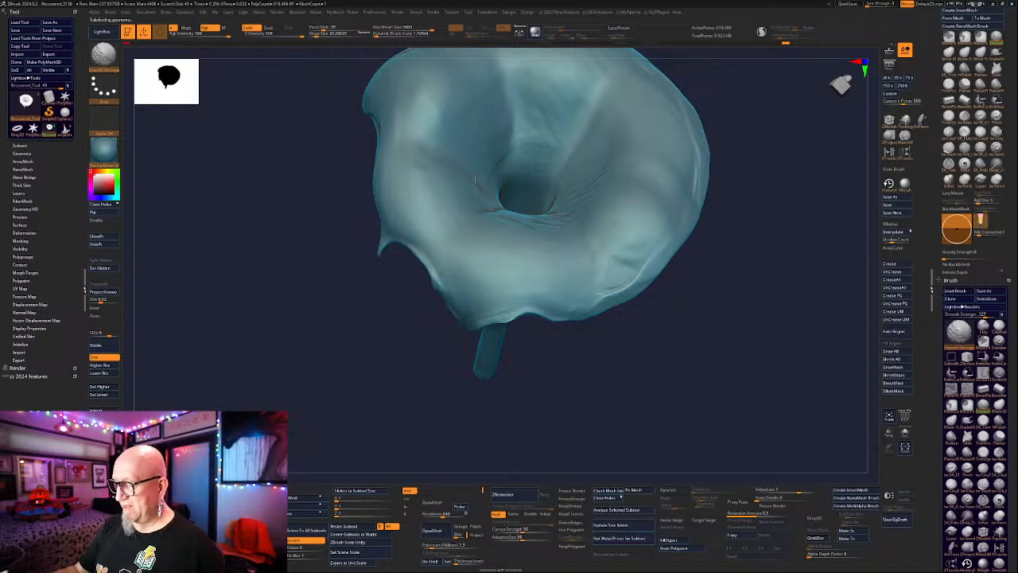
mouse_move(546, 221)
shift+mouse_down()
mouse_move(569, 205)
mouse_move(589, 287)
mouse_move(633, 177)
shift+mouse_up()
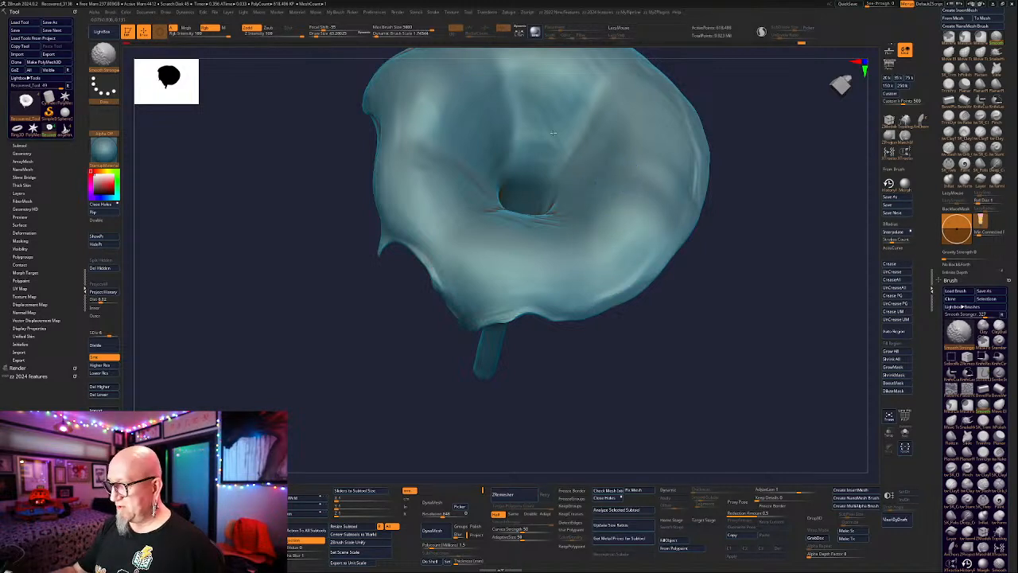
mouse_move(483, 121)
shift+mouse_down()
mouse_move(409, 141)
mouse_move(466, 87)
shift+mouse_up()
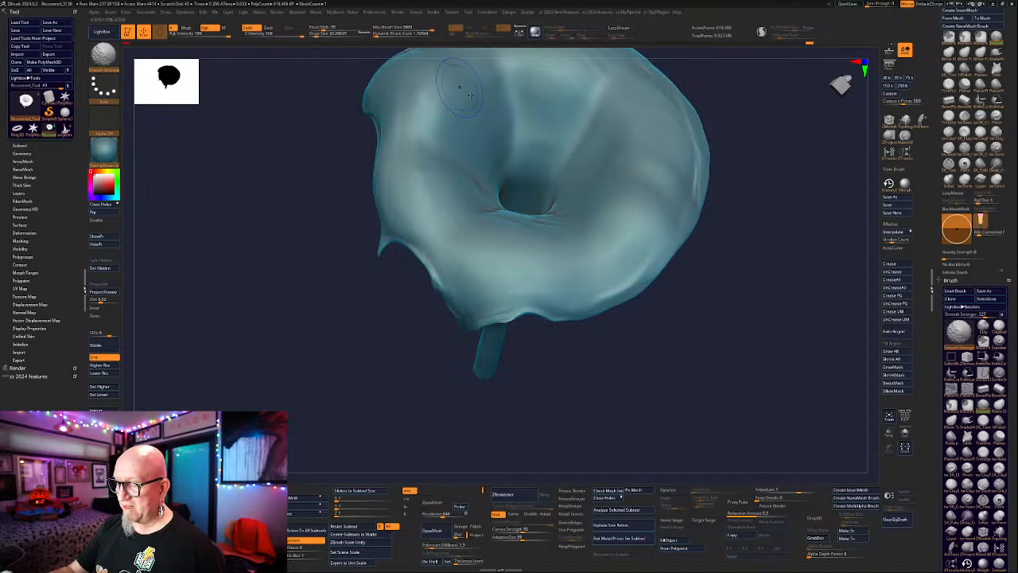
Smooth the throat folds and front rim further, and return the flower to its highest subdivision level.
drag(686, 275, 680, 183)
mouse_move(525, 231)
shift+mouse_down()
mouse_move(515, 242)
mouse_move(477, 210)
mouse_move(440, 345)
shift+mouse_up()
mouse_move(543, 333)
mouse_down()
mouse_move(565, 390)
mouse_move(596, 362)
mouse_up()
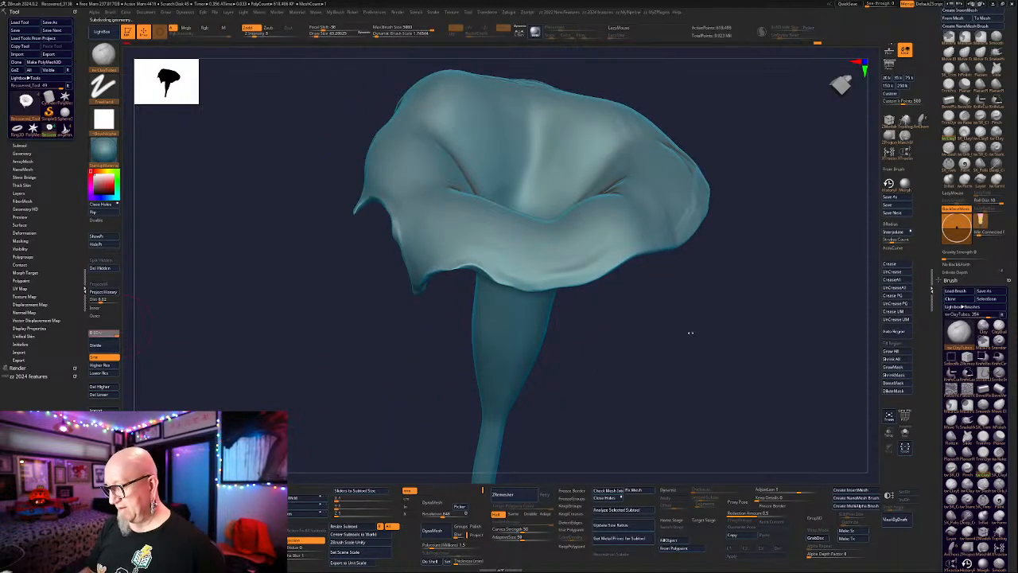
drag(691, 332, 678, 336)
shift+drag(548, 279, 469, 301)
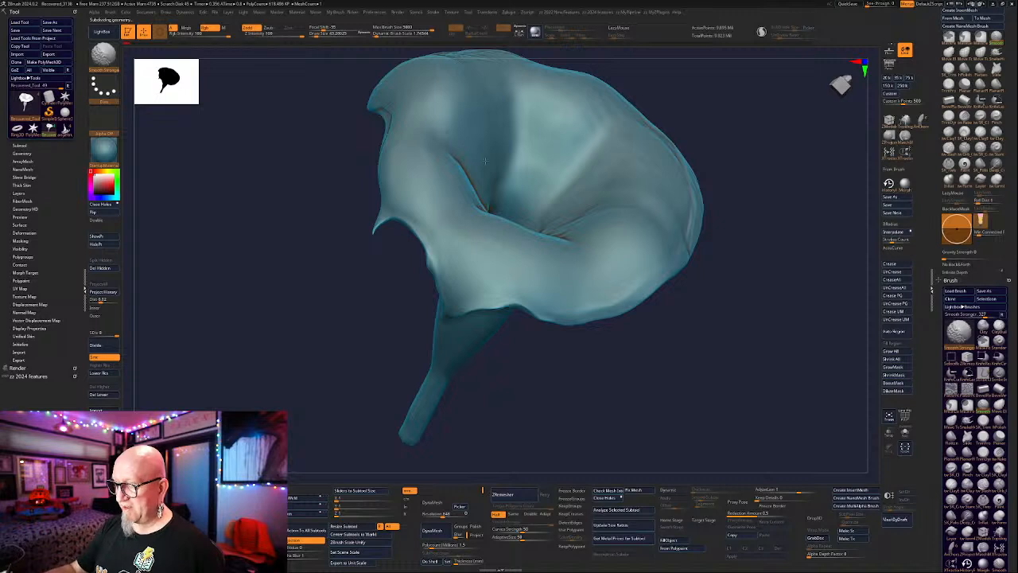
drag(742, 152, 719, 191)
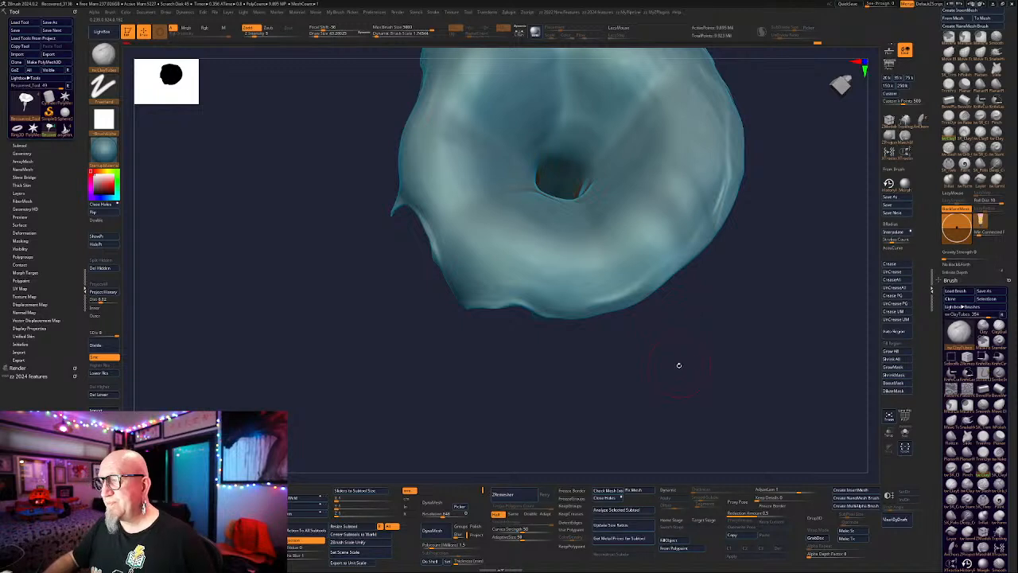
shift+drag(685, 355, 739, 327)
drag(739, 327, 738, 355)
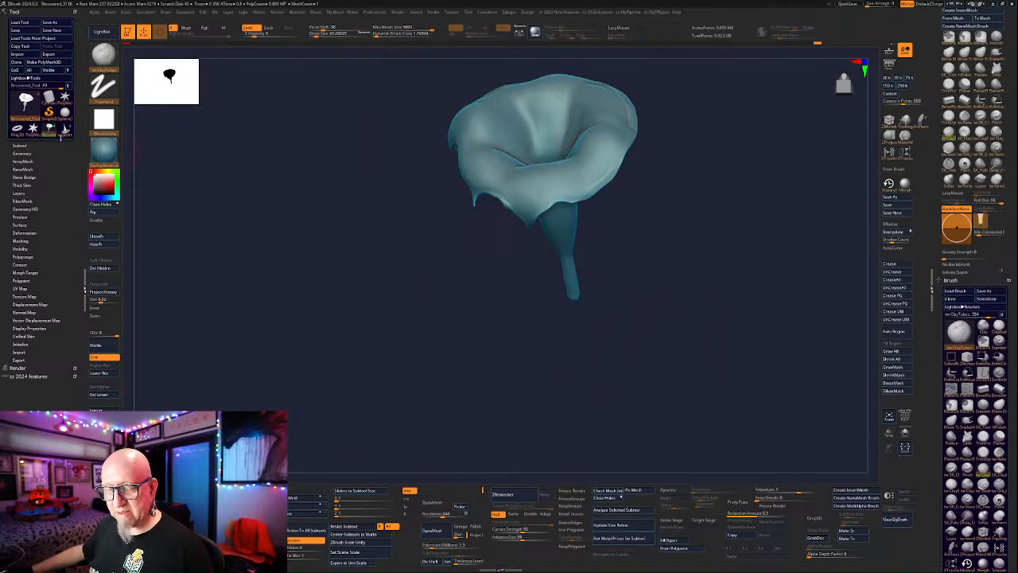
Delete all subtools of the current flower tool and clear the remaining angel trumpet tool as well.
click(19, 145)
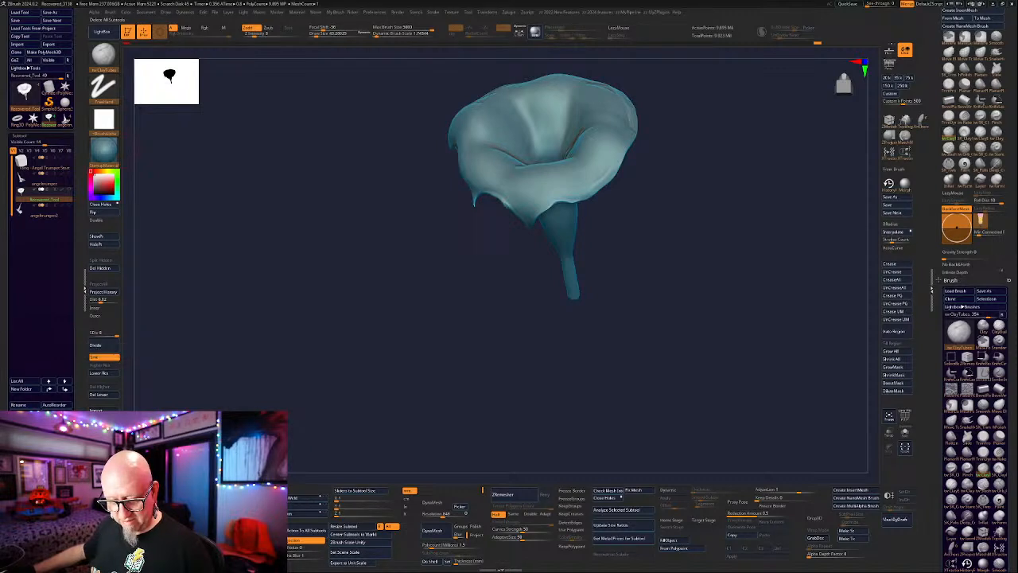
key(Return)
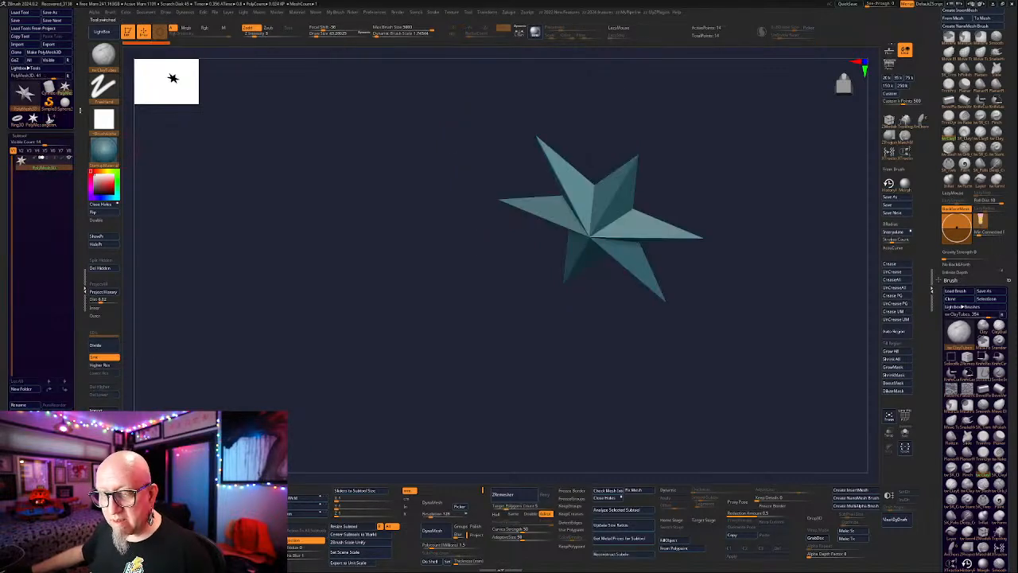
click(49, 117)
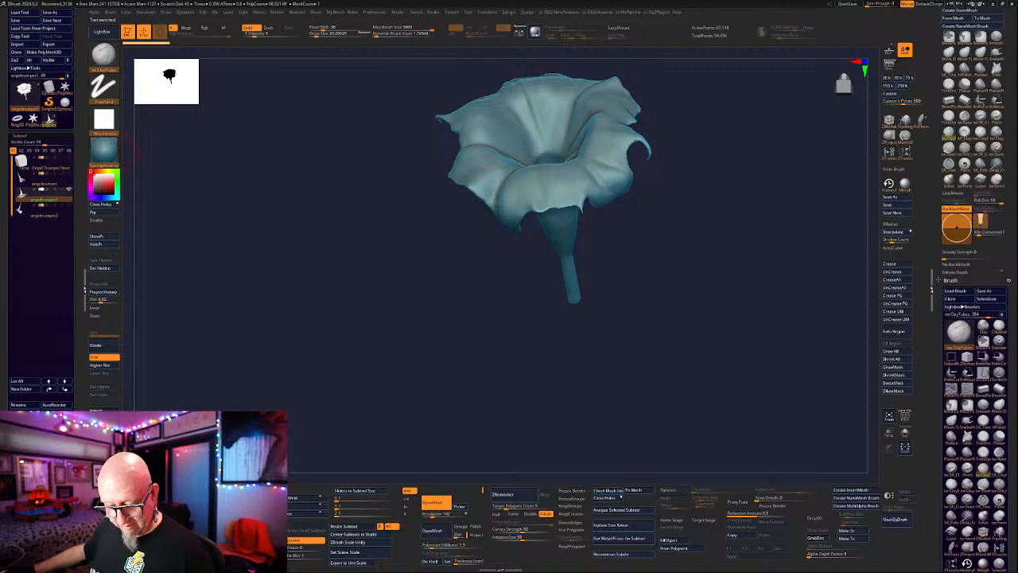
key(Return)
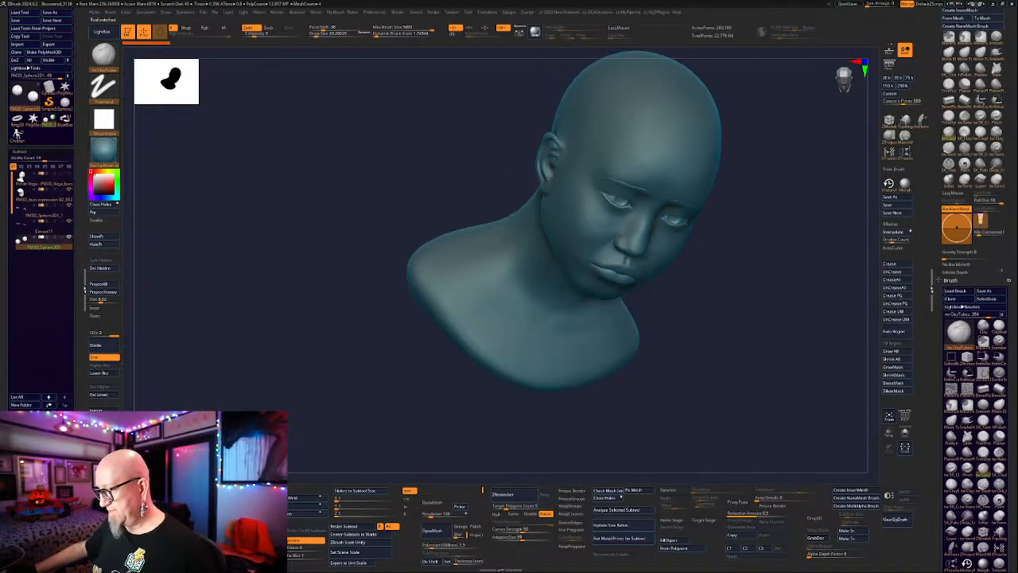
Examine the bust from the front and switch to the first bust subtool in the list for comparison.
alt+drag(251, 406, 227, 410)
key(f)
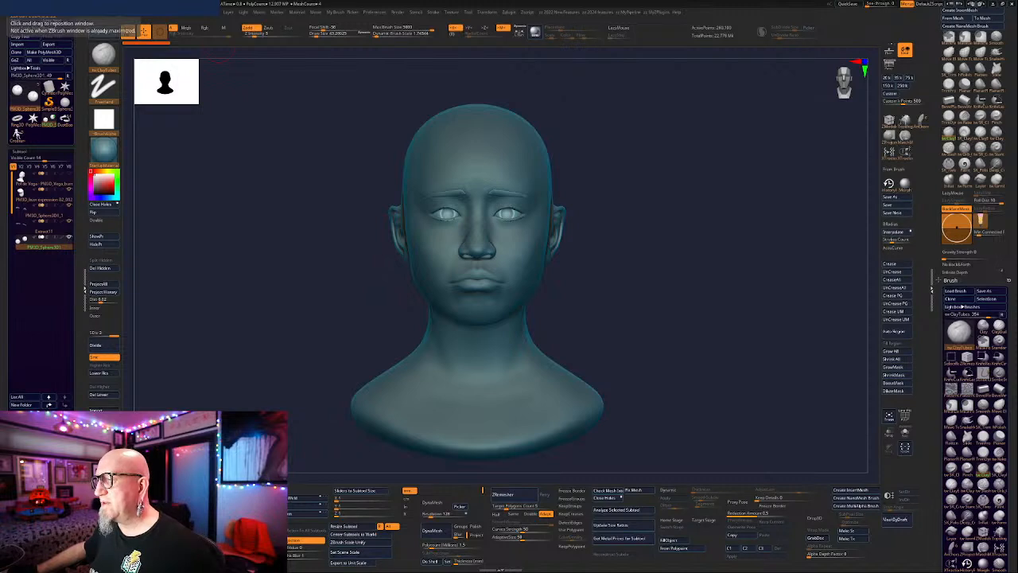
drag(220, 283, 210, 259)
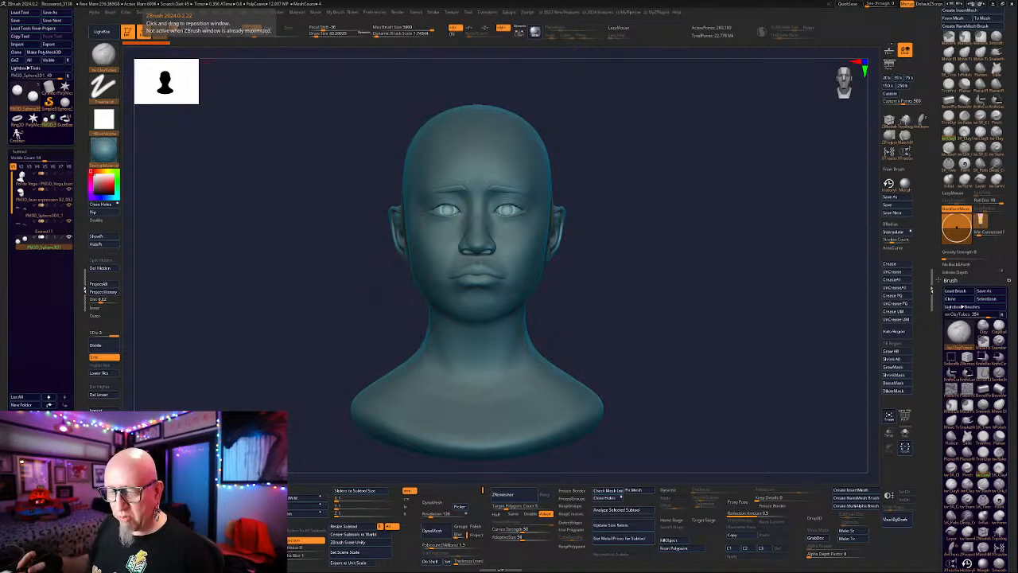
alt+drag(662, 230, 667, 210)
mouse_move(705, 347)
mouse_down()
mouse_move(654, 364)
mouse_move(593, 363)
mouse_move(594, 341)
mouse_up()
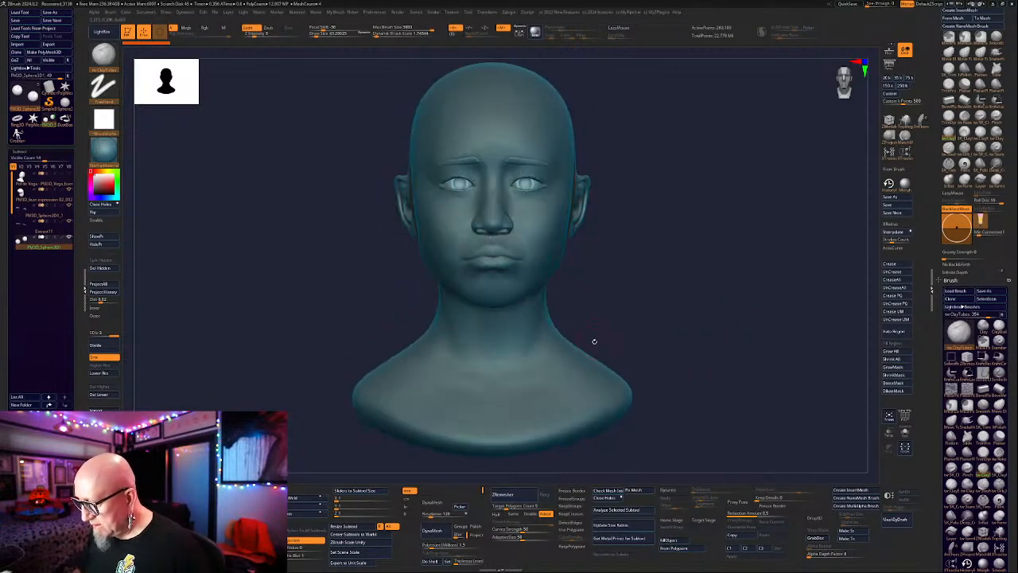
alt+drag(675, 295, 611, 289)
click(43, 183)
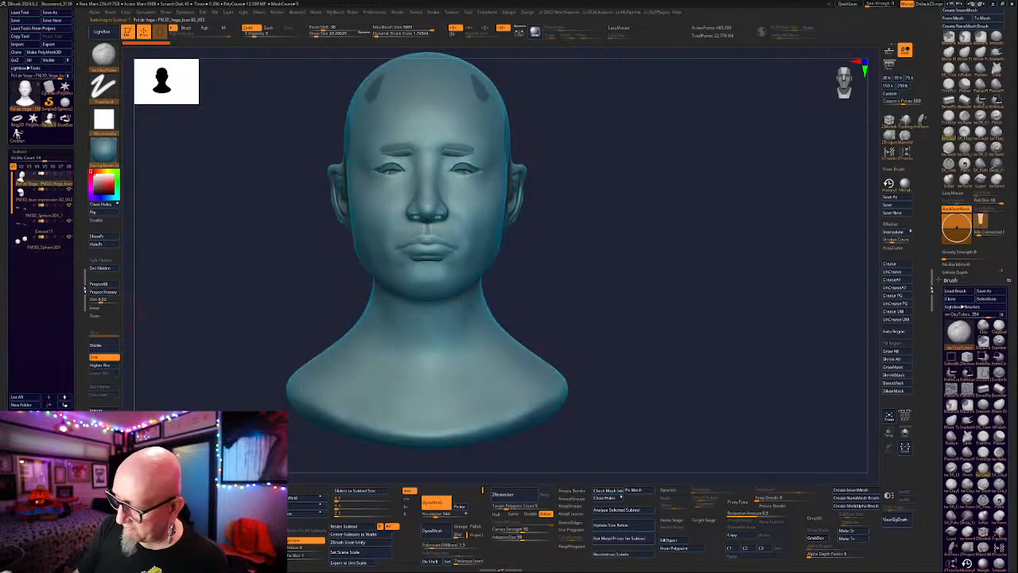
Select the bust expression subtool and inspect its face from the side, front and above.
click(62, 198)
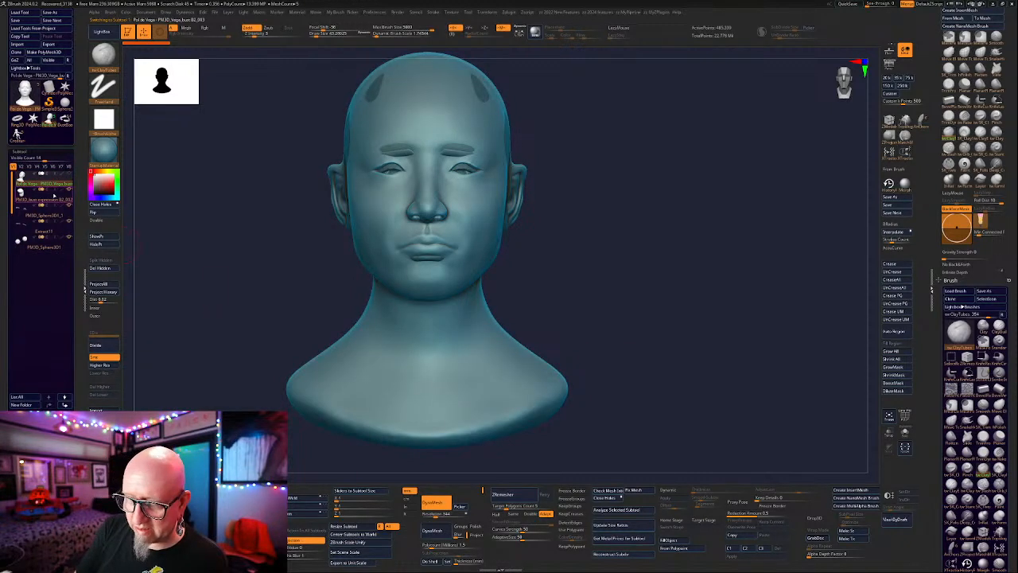
drag(660, 318, 605, 320)
drag(330, 431, 290, 431)
drag(652, 328, 629, 386)
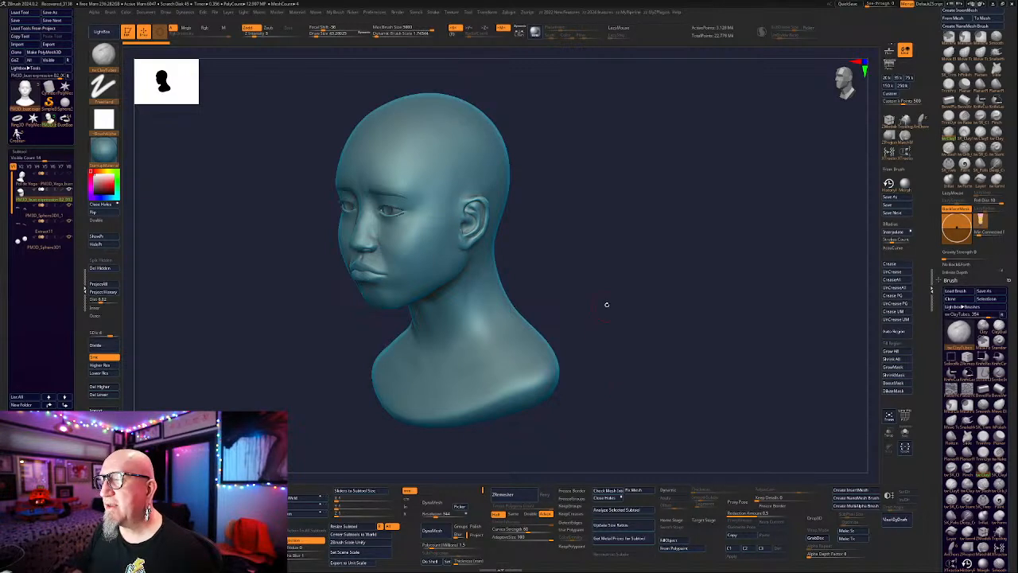
drag(607, 304, 677, 343)
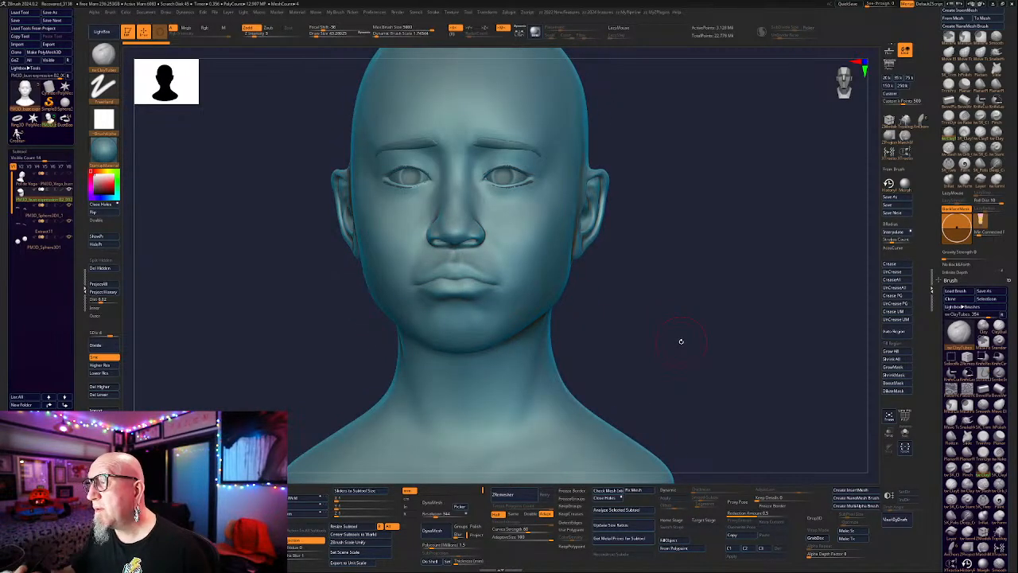
mouse_move(644, 322)
alt+mouse_down()
mouse_move(653, 290)
mouse_move(681, 300)
mouse_move(673, 276)
mouse_move(674, 294)
mouse_move(694, 299)
mouse_move(717, 338)
alt+mouse_up()
mouse_move(758, 375)
mouse_down()
mouse_move(705, 370)
mouse_move(770, 297)
mouse_move(755, 283)
mouse_move(782, 263)
mouse_move(714, 337)
mouse_move(713, 374)
mouse_move(760, 318)
mouse_move(777, 267)
mouse_move(770, 280)
mouse_up()
Choose the spiral-icon sculpting brush, lower its Z Intensity and enlarge its draw size for work around the ear.
key(space)
click(948, 148)
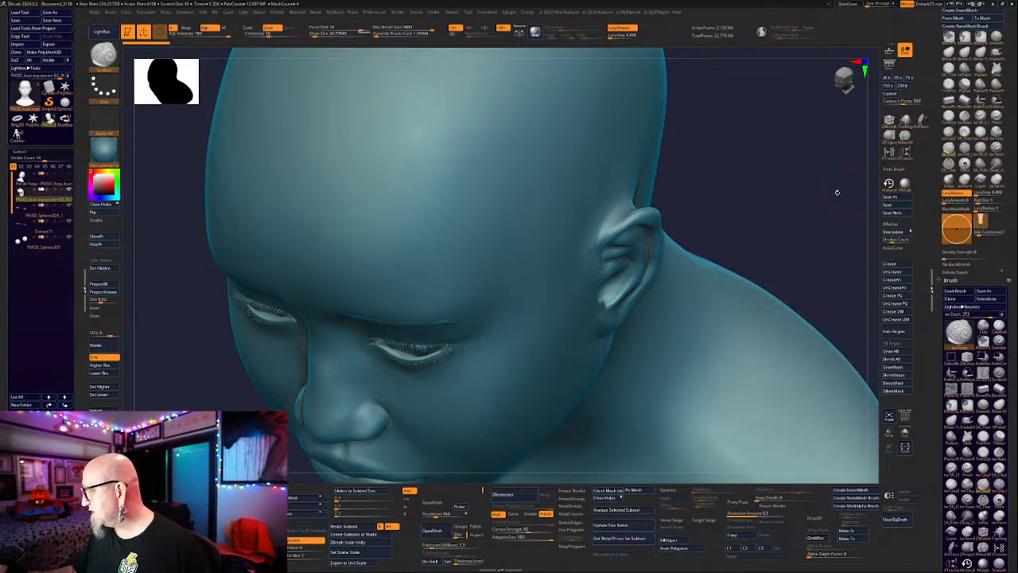
mouse_move(836, 192)
mouse_down()
mouse_move(777, 180)
mouse_move(789, 135)
mouse_move(757, 156)
mouse_move(735, 278)
mouse_move(748, 266)
mouse_move(704, 279)
mouse_move(628, 259)
mouse_up()
drag(725, 245, 708, 324)
drag(723, 164, 736, 200)
drag(269, 35, 256, 34)
drag(704, 140, 717, 166)
key(space)
drag(718, 166, 720, 165)
drag(748, 133, 756, 150)
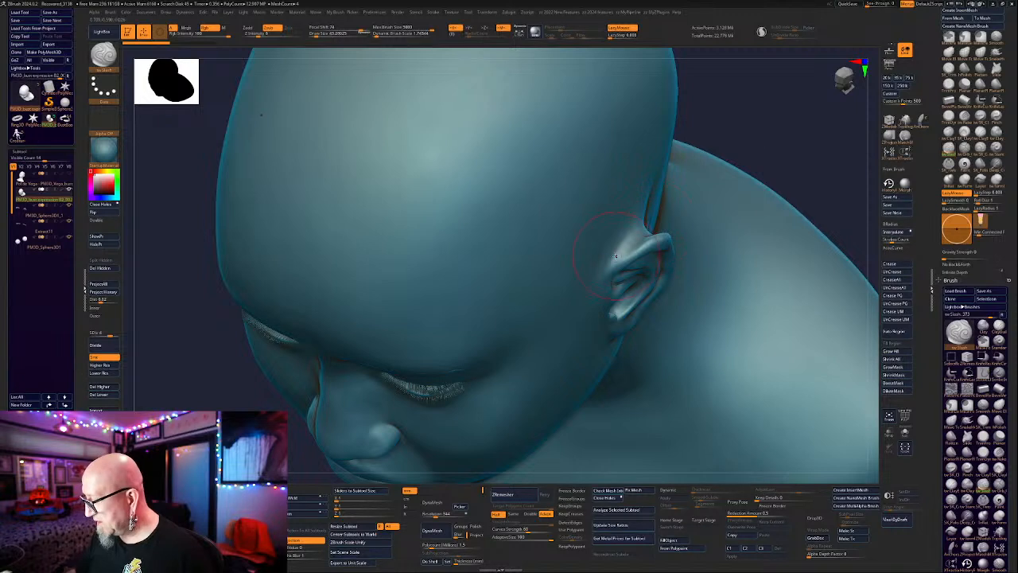
Sculpt strokes where the upper ear meets the head and along the ear's outer rim.
drag(643, 233, 621, 249)
drag(719, 143, 730, 208)
drag(659, 216, 636, 234)
drag(681, 279, 699, 305)
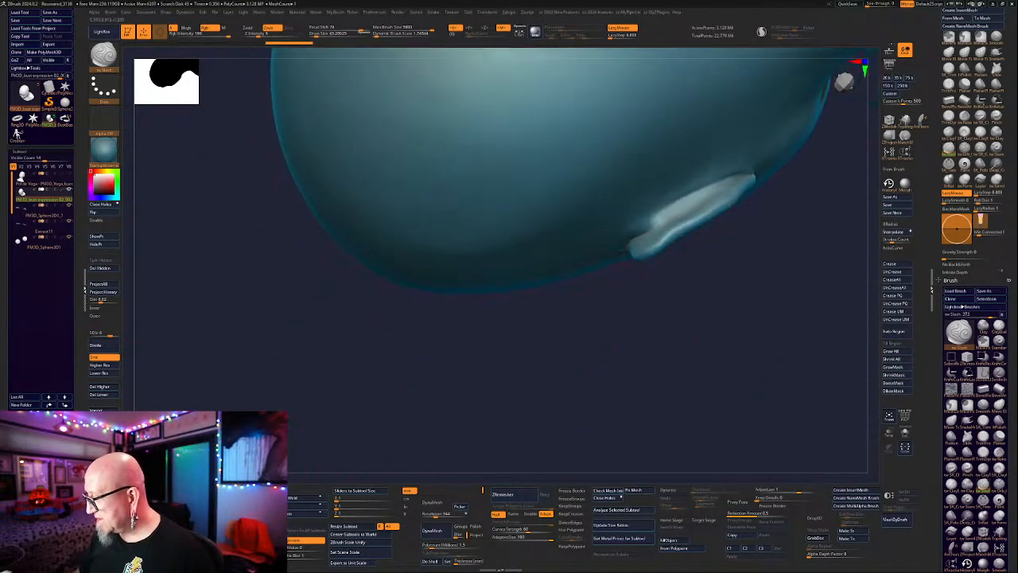
mouse_move(738, 223)
mouse_down()
mouse_move(603, 269)
mouse_move(611, 263)
mouse_up()
drag(659, 237, 702, 208)
mouse_move(739, 288)
mouse_down()
mouse_move(691, 281)
mouse_move(727, 279)
mouse_up()
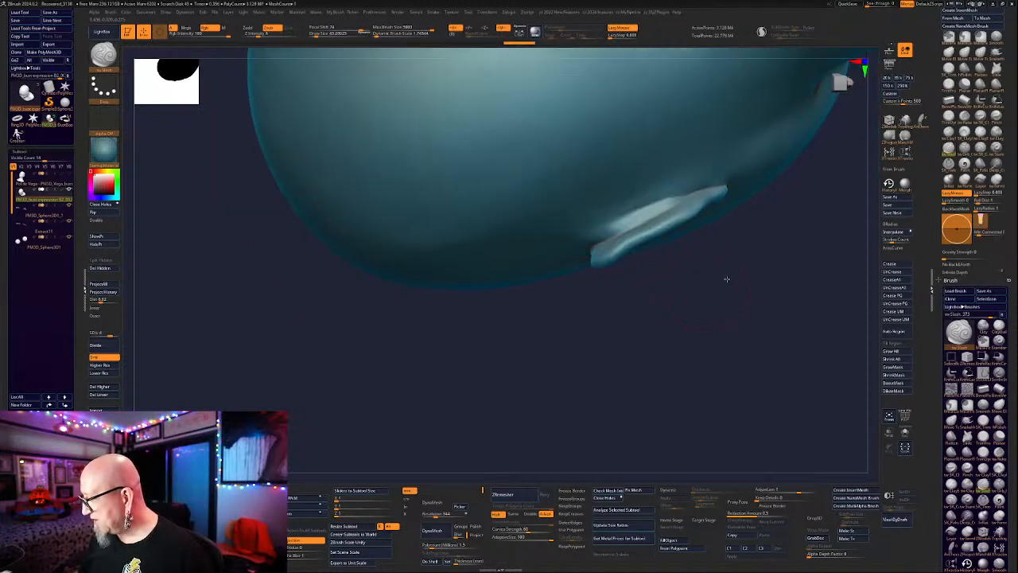
Refine the top of the ear and the fold at its front edge from above.
mouse_move(704, 235)
mouse_down()
mouse_move(677, 221)
mouse_move(678, 203)
mouse_up()
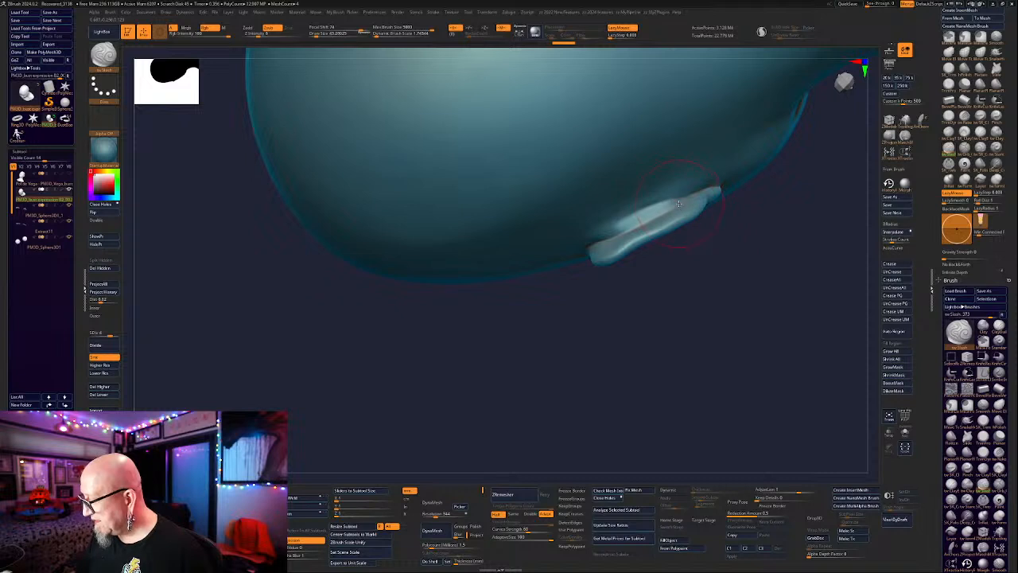
mouse_move(601, 228)
mouse_down()
mouse_move(635, 210)
mouse_move(623, 224)
mouse_up()
drag(636, 307, 614, 311)
drag(599, 236, 608, 225)
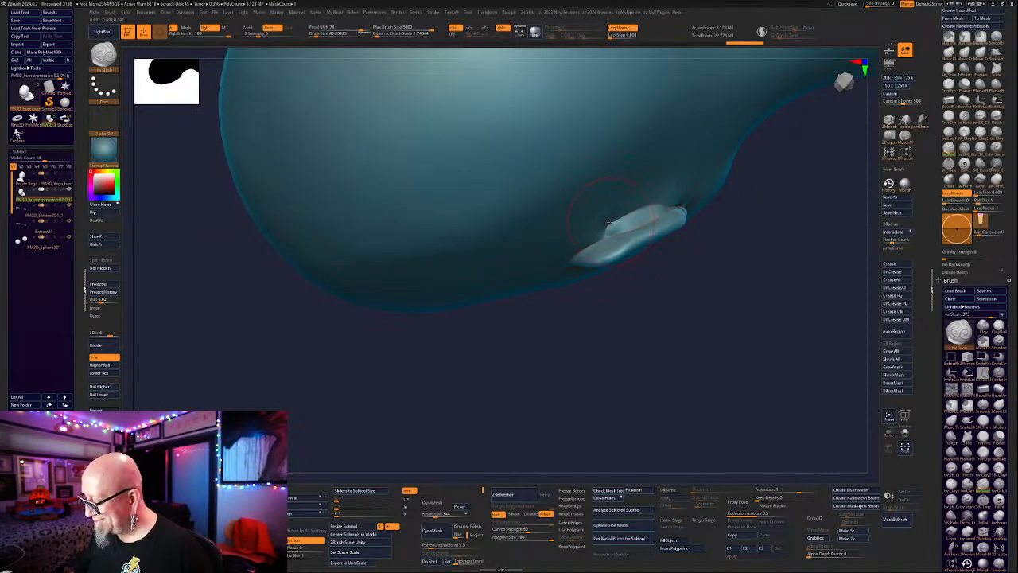
drag(671, 291, 668, 279)
drag(602, 232, 573, 258)
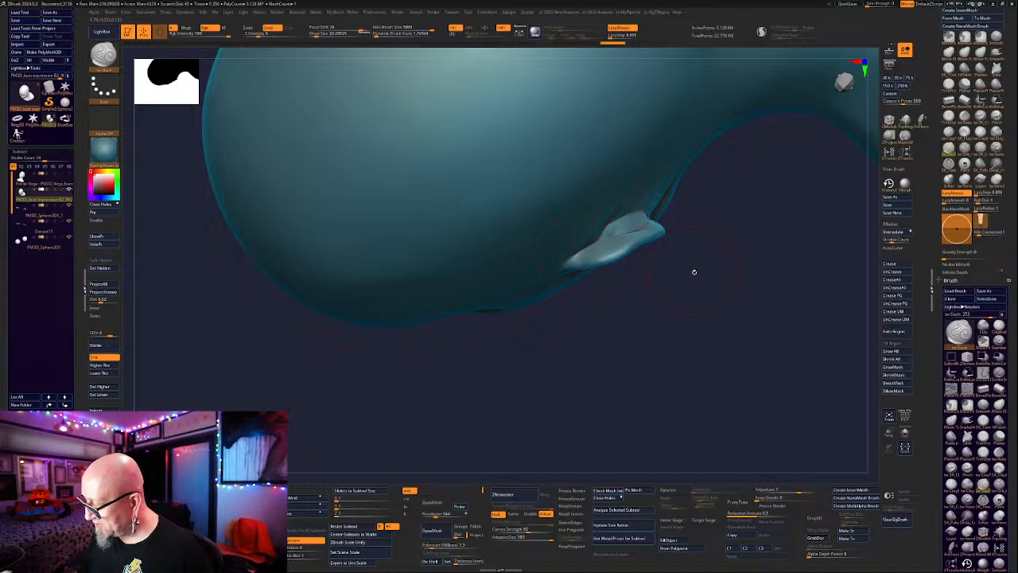
drag(693, 271, 695, 192)
Sculpt and smooth the transition between the upper ear rim and the side of the head on the other side.
right_drag(695, 192, 759, 211)
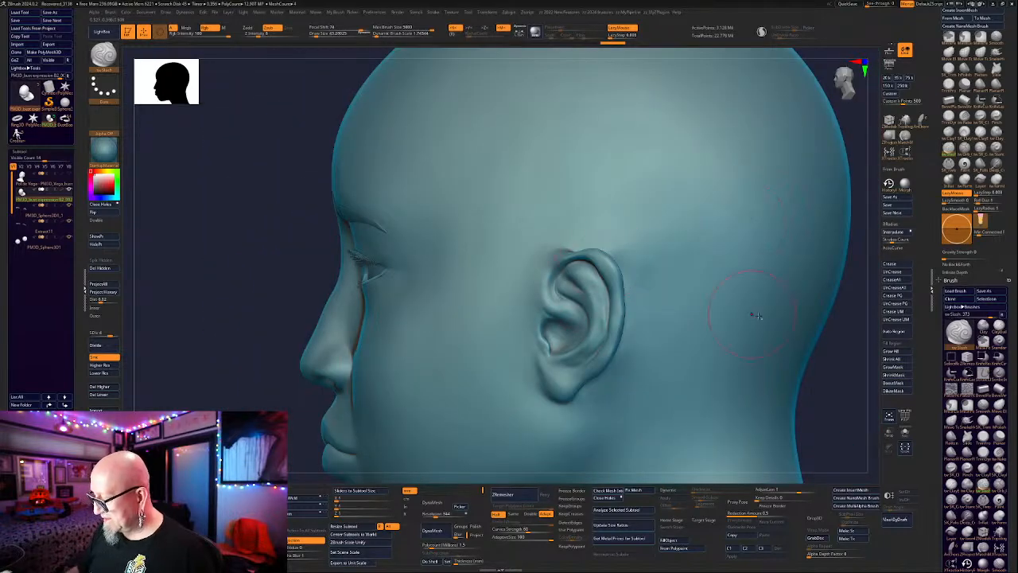
right_drag(759, 316, 718, 276)
right_drag(482, 310, 482, 426)
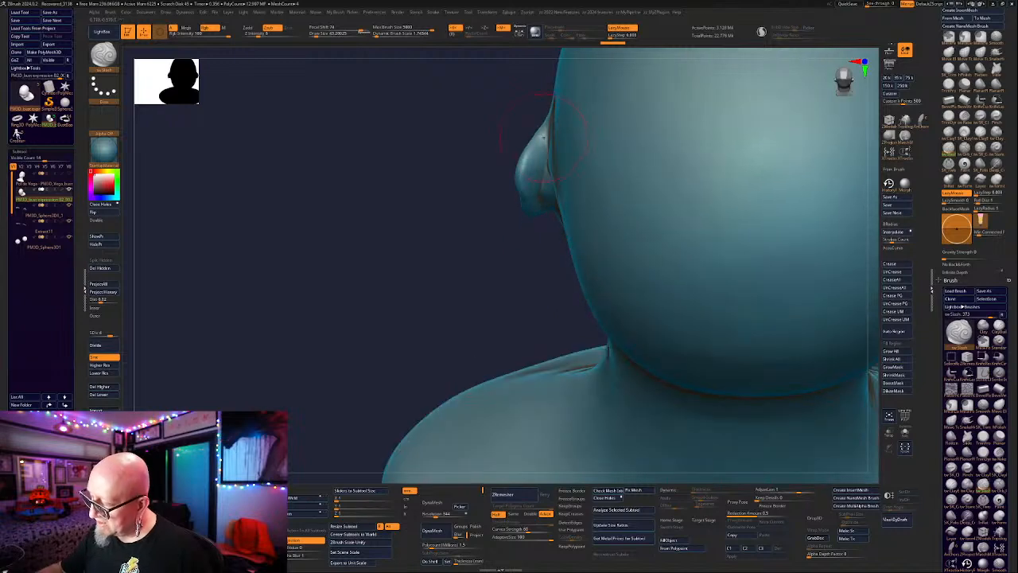
right_drag(537, 185, 495, 318)
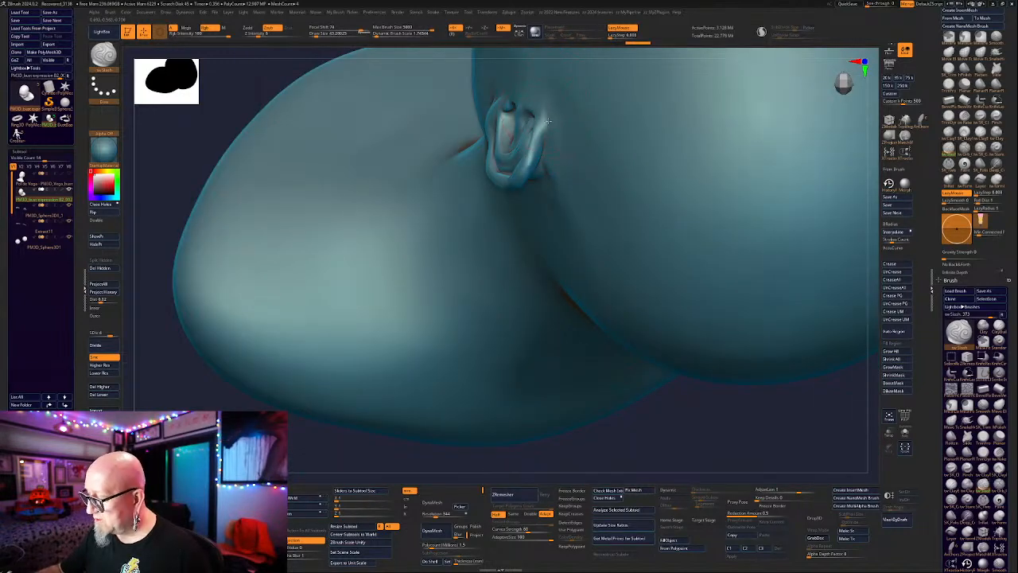
drag(548, 121, 531, 151)
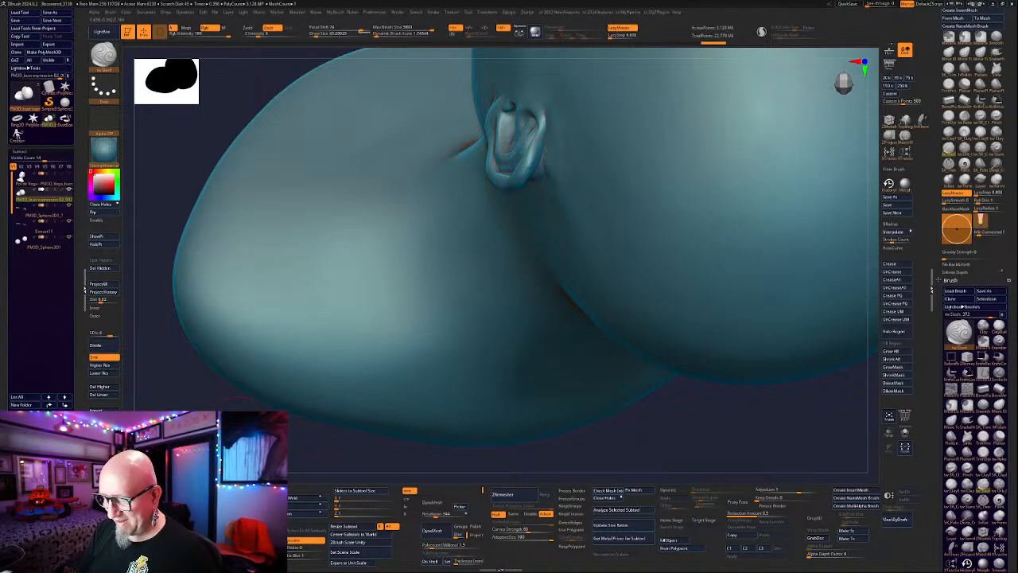
alt+drag(552, 456, 562, 402)
alt+drag(661, 379, 614, 411)
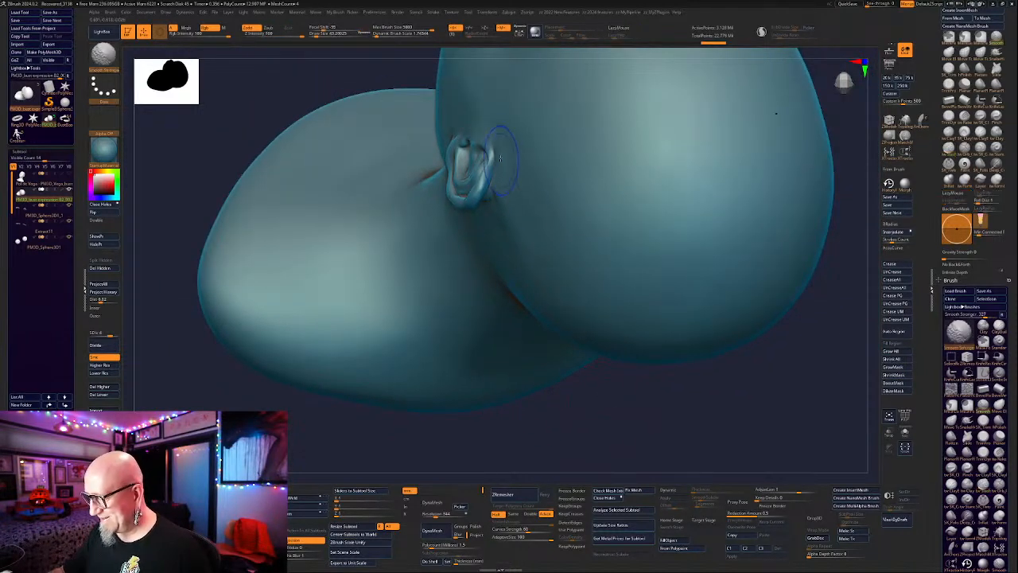
shift+drag(500, 159, 498, 188)
right_drag(536, 322, 554, 283)
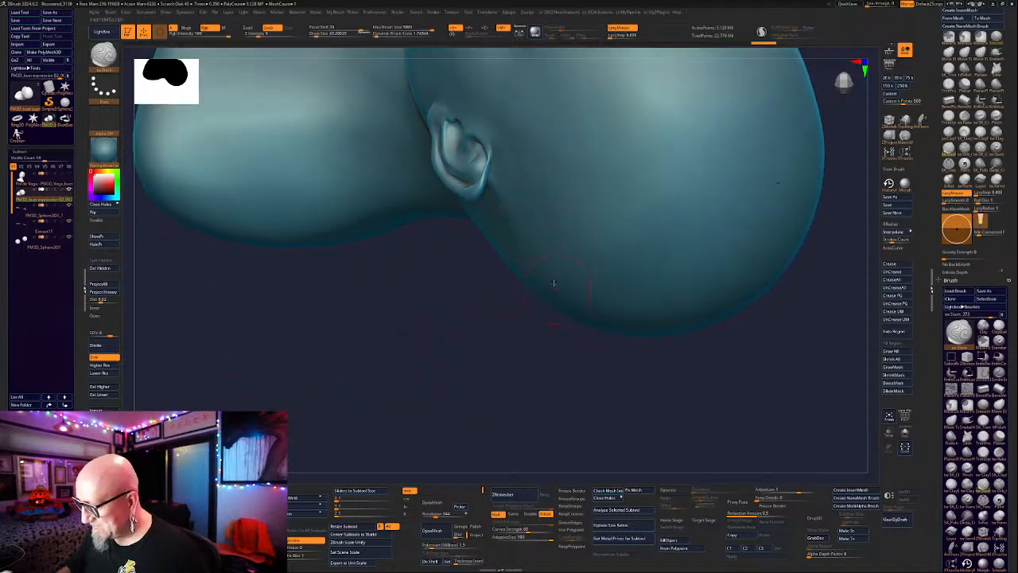
drag(489, 141, 491, 152)
drag(557, 404, 565, 382)
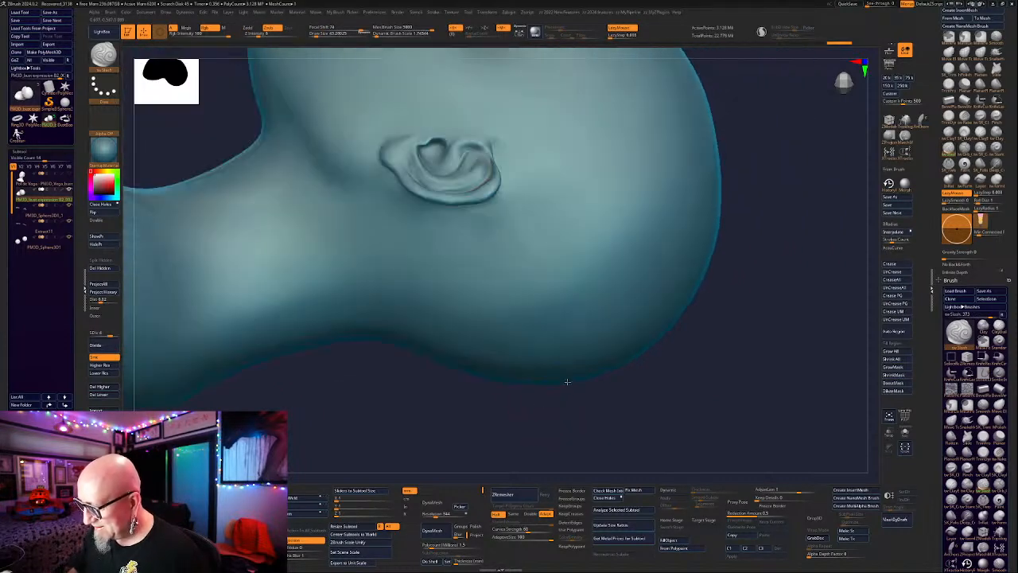
mouse_move(750, 265)
mouse_down()
mouse_move(877, 321)
mouse_move(783, 315)
mouse_up()
Thicken the upper ear rim with the Inflate brush at a smaller draw size.
click(948, 180)
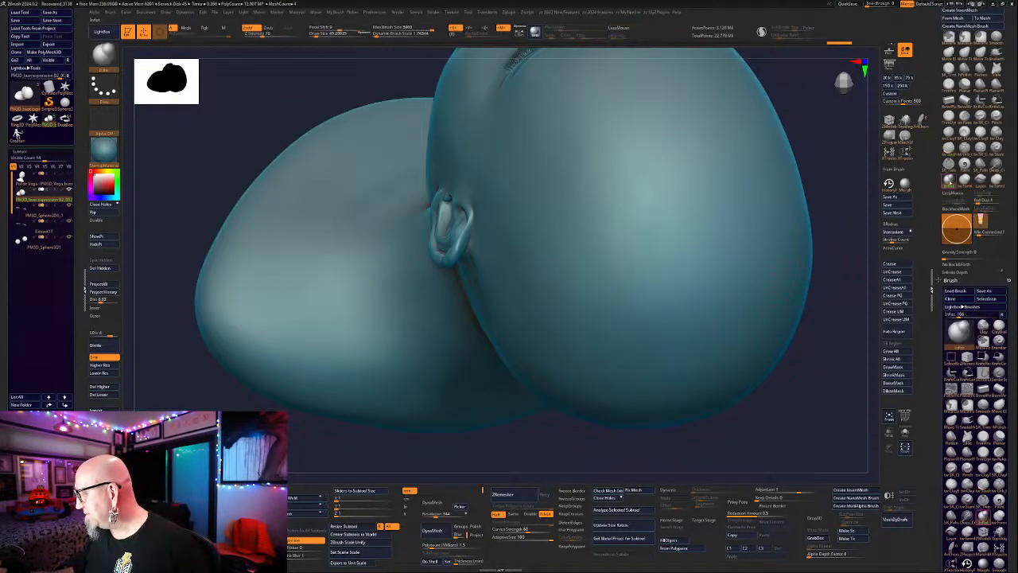
right_drag(483, 294, 383, 355)
drag(383, 354, 371, 390)
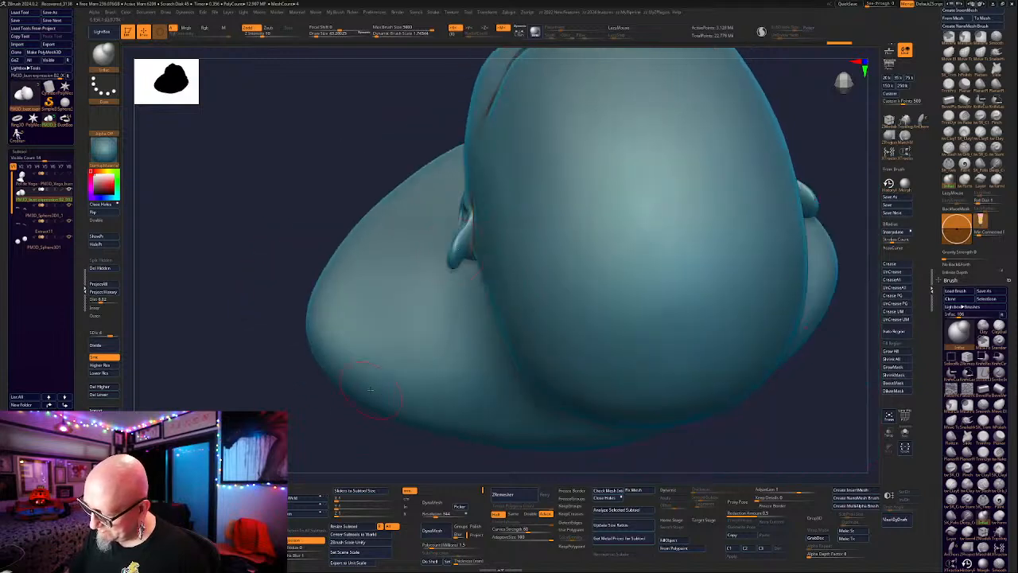
key(space)
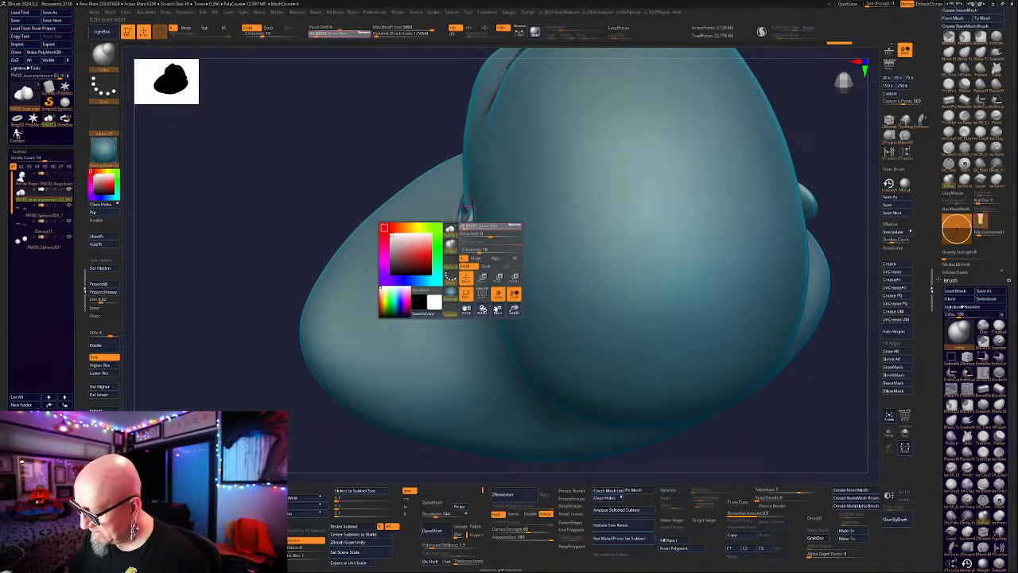
mouse_move(468, 232)
right_down()
mouse_move(397, 364)
mouse_move(468, 263)
mouse_move(469, 224)
right_up()
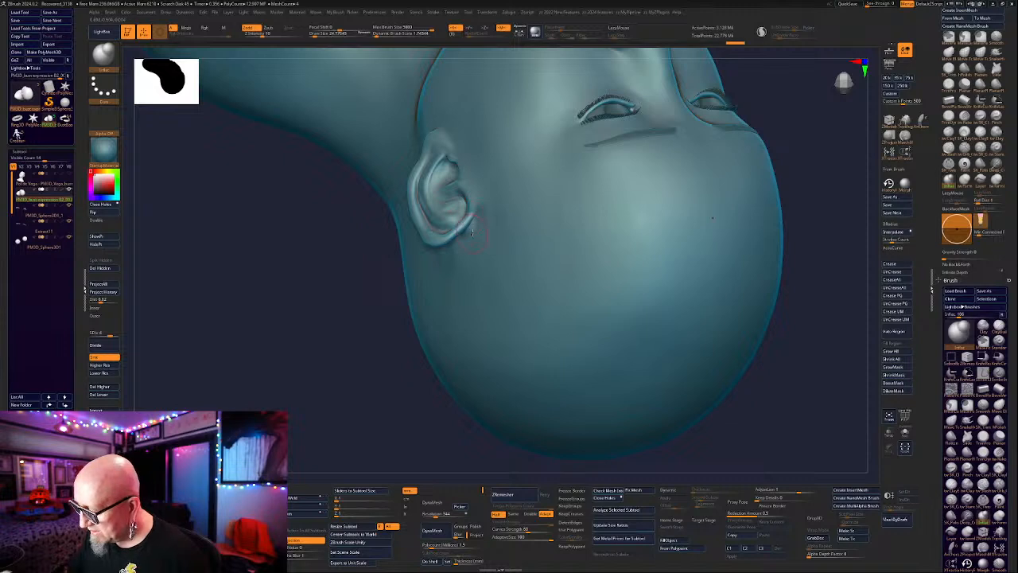
shift+right_drag(364, 386, 618, 227)
Smooth the upper ear's junction with the head and inflate the front end of its rim.
right_drag(669, 283, 533, 198)
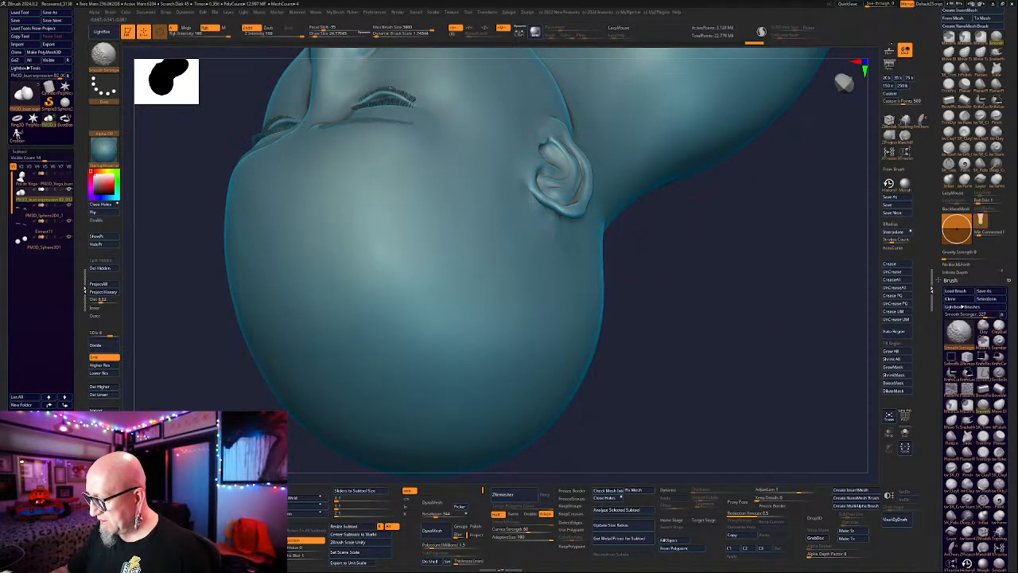
shift+drag(547, 214, 580, 230)
mouse_move(584, 239)
right_down()
mouse_move(700, 299)
mouse_move(584, 268)
right_up()
right_drag(663, 303, 602, 275)
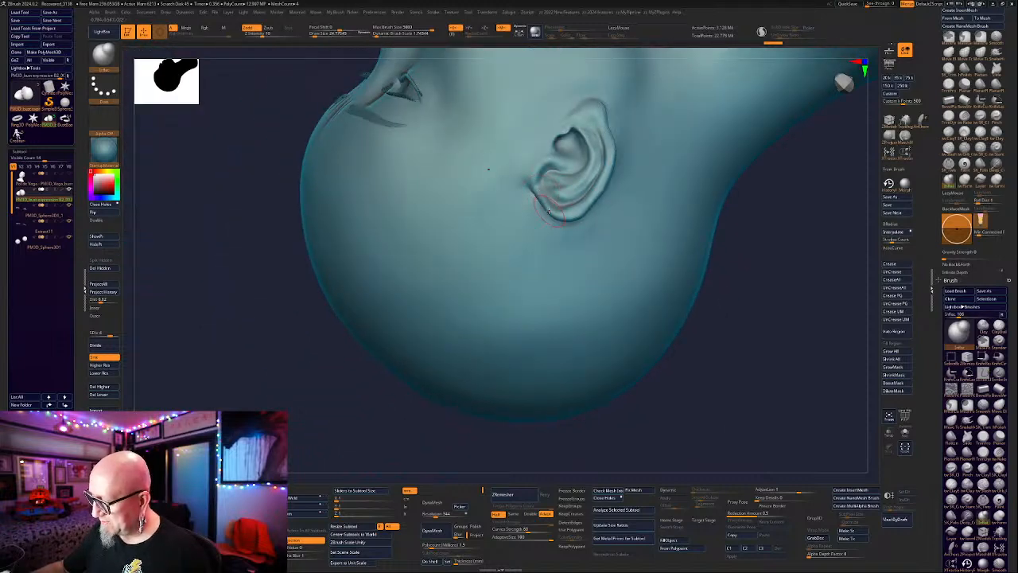
mouse_move(549, 211)
mouse_down()
mouse_move(538, 196)
mouse_move(558, 224)
mouse_move(536, 215)
mouse_up()
Return to the spiral-icon brush and shape the earlobe and the area behind the ear.
click(949, 54)
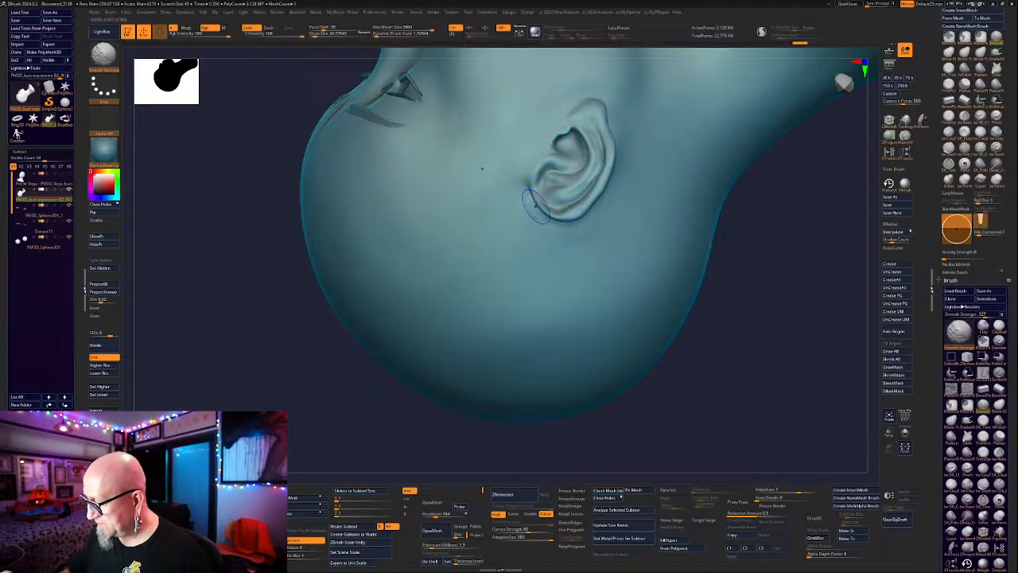
mouse_move(720, 329)
mouse_down()
mouse_move(711, 364)
mouse_move(711, 286)
mouse_move(684, 364)
mouse_move(670, 333)
mouse_up()
drag(747, 265, 790, 270)
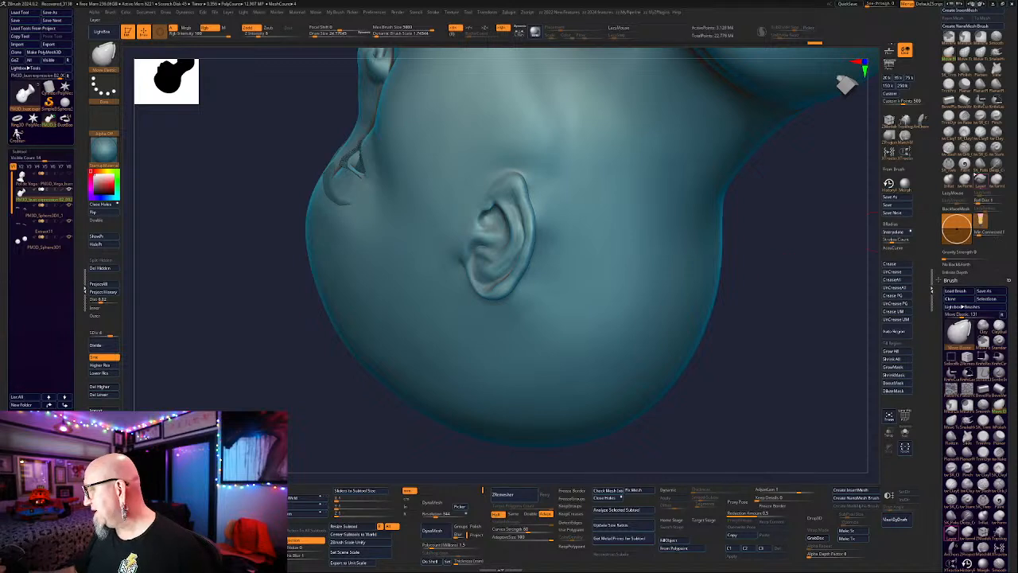
click(950, 149)
drag(727, 260, 728, 277)
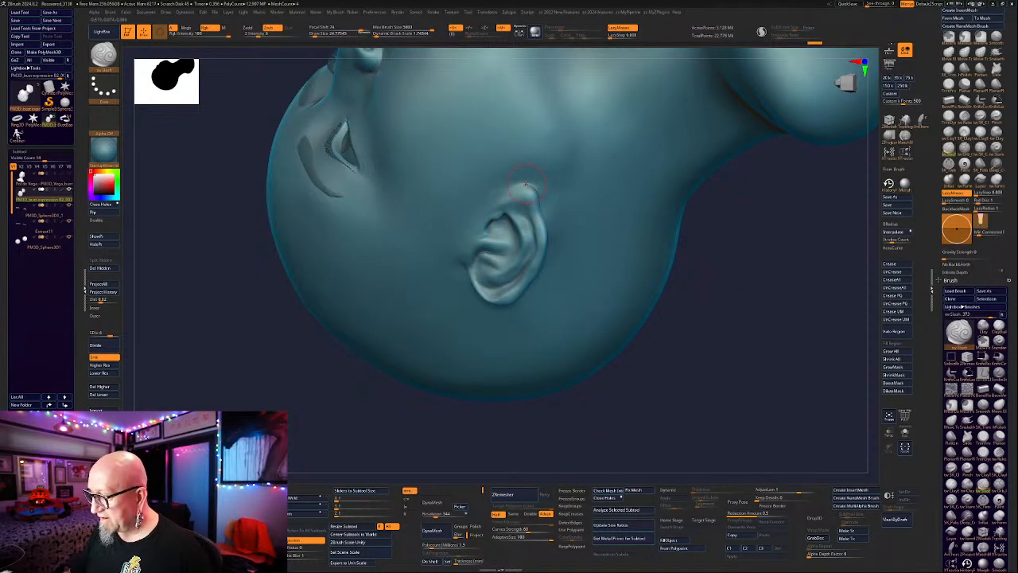
drag(618, 387, 358, 280)
drag(454, 432, 448, 420)
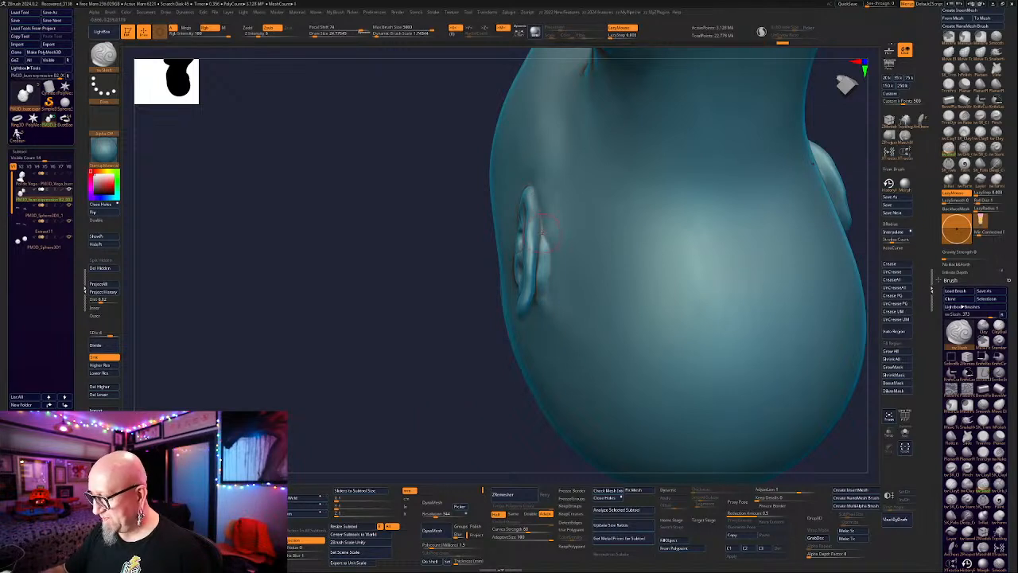
Build up the skin behind the ear and around its upper attachment with the ClayTubes brush, smoothing the strokes into the head.
drag(488, 352, 470, 364)
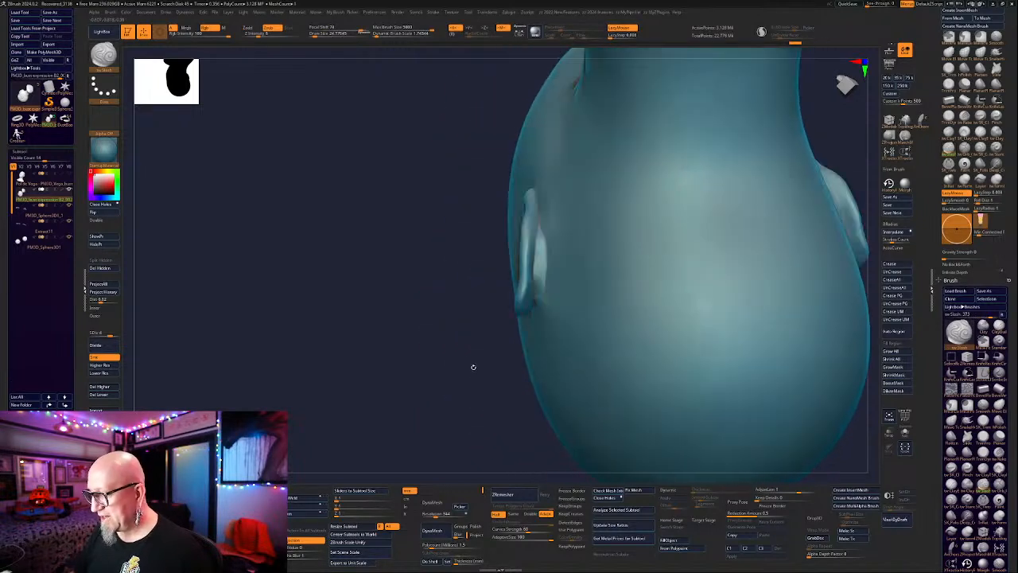
mouse_move(424, 392)
mouse_down()
mouse_move(605, 382)
mouse_move(740, 355)
mouse_move(731, 371)
mouse_move(682, 327)
mouse_up()
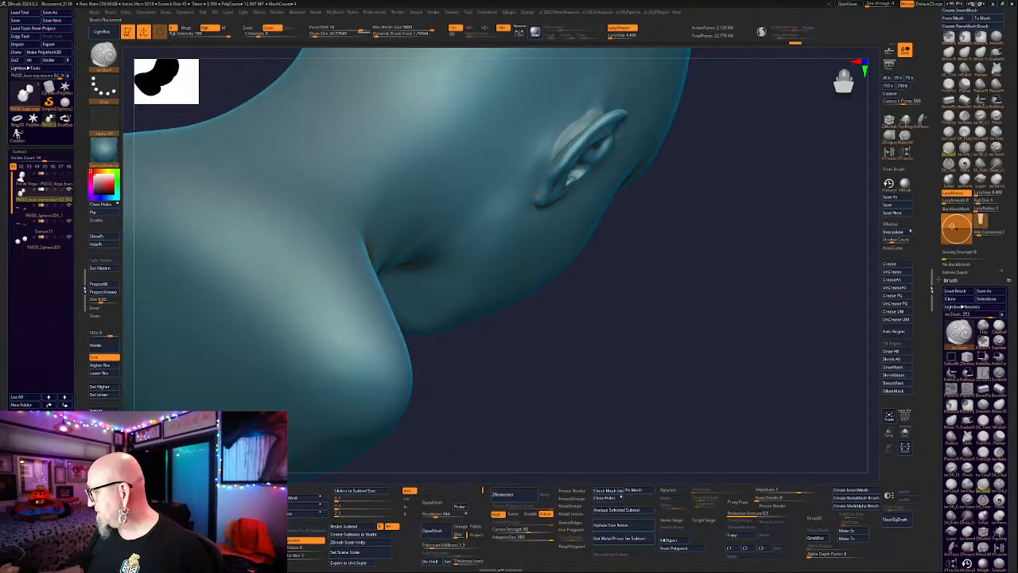
click(950, 133)
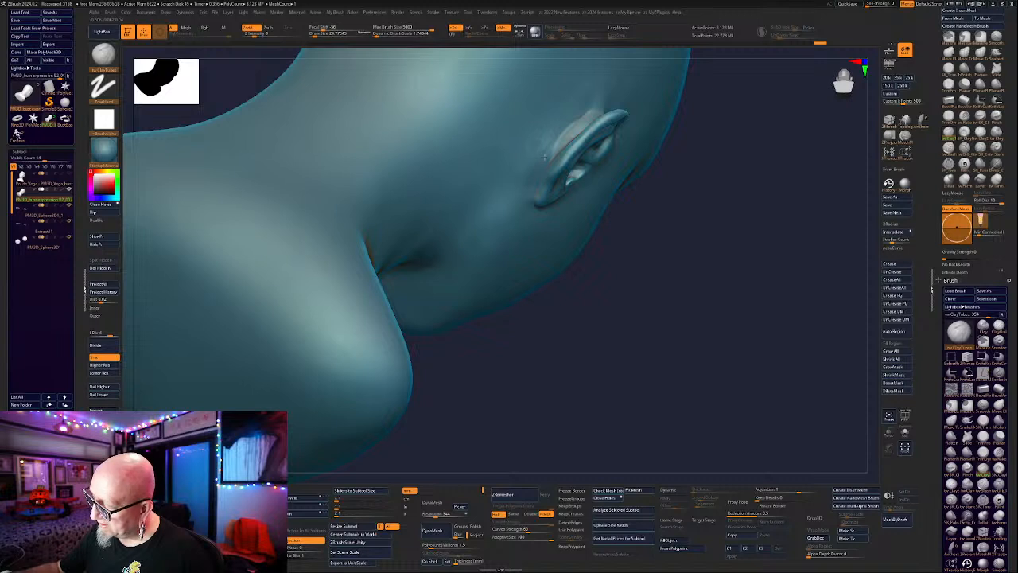
drag(560, 137, 531, 193)
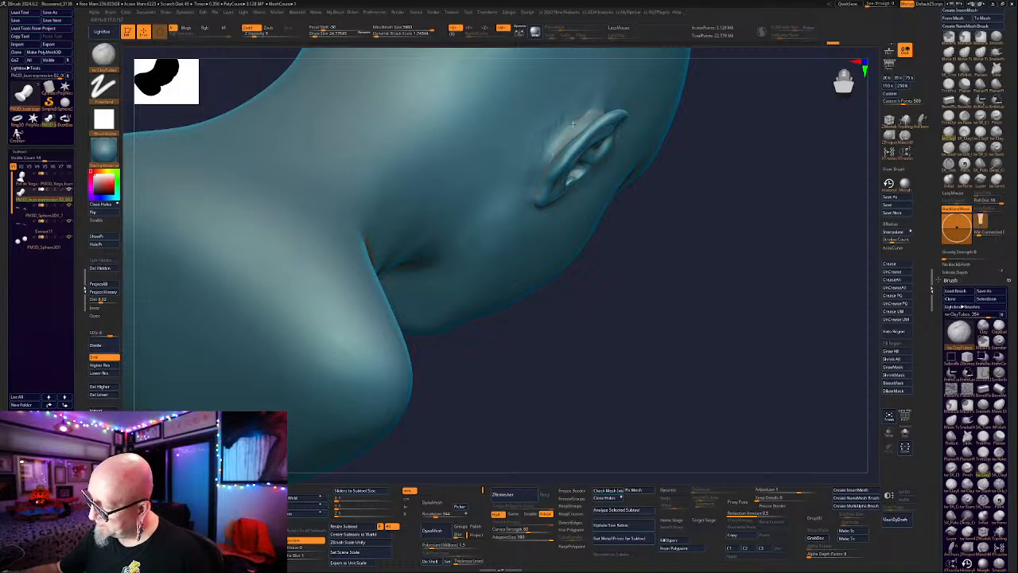
drag(736, 153, 563, 187)
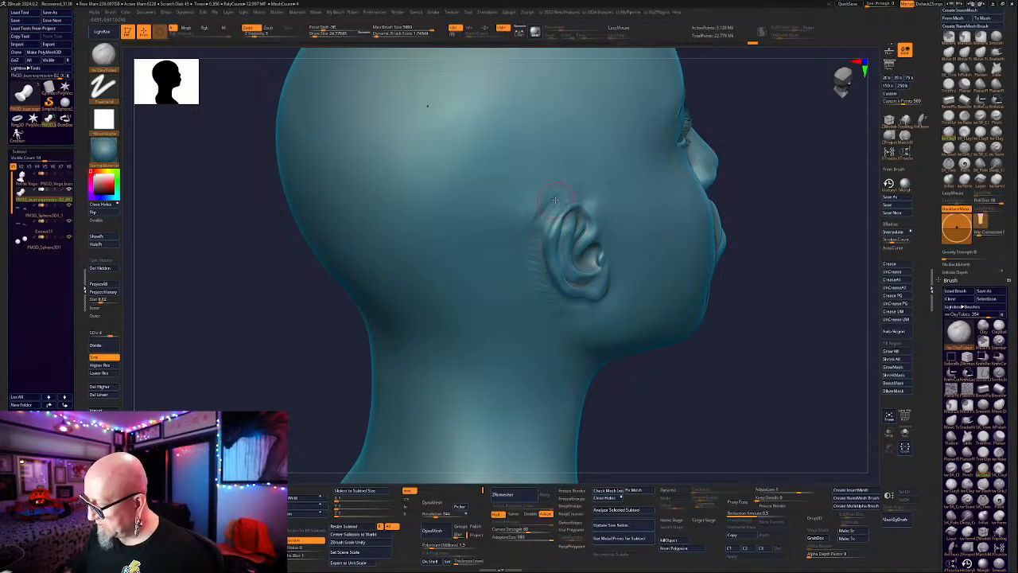
key(shift+d)
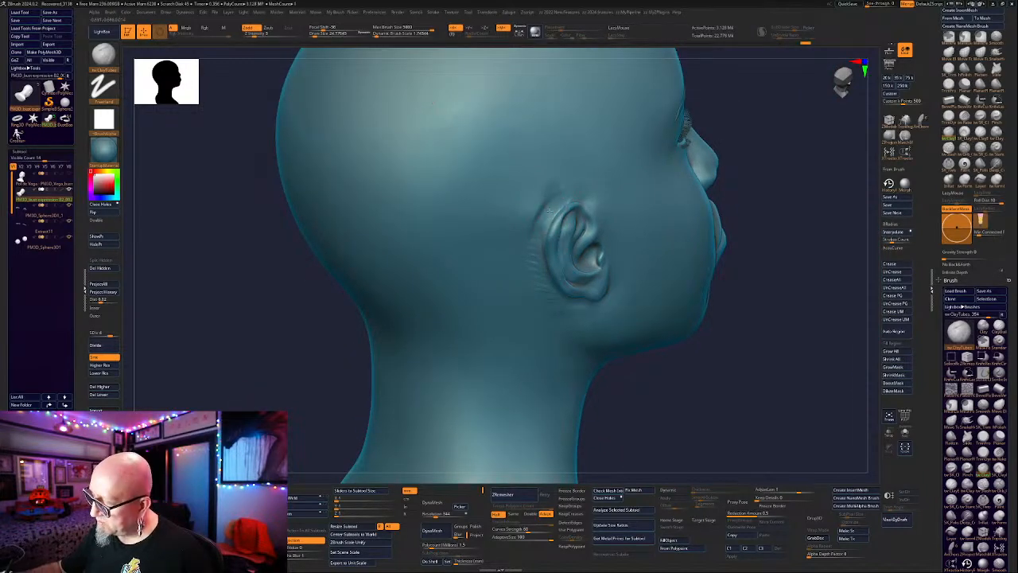
key(shift)
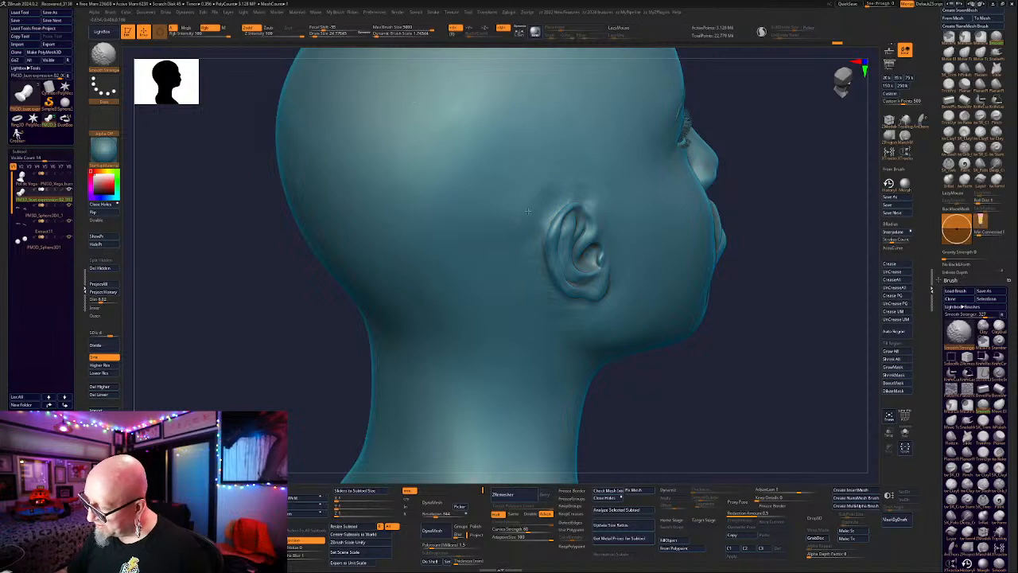
Shift the form where the back of the ear meets the head, using the Slide brush at a larger draw size.
mouse_move(549, 343)
mouse_down()
mouse_move(737, 302)
mouse_move(702, 299)
mouse_move(711, 277)
mouse_up()
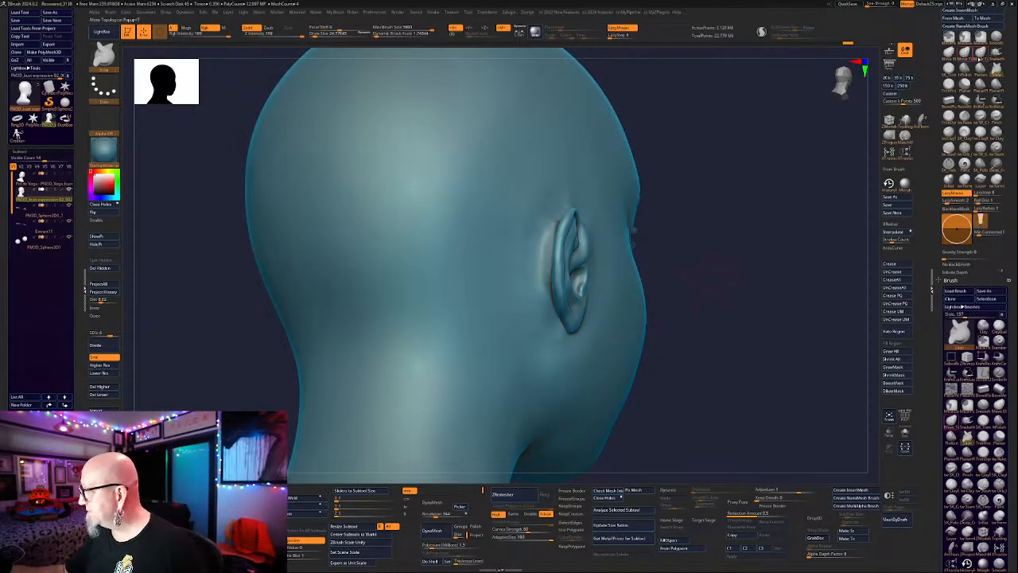
key(space)
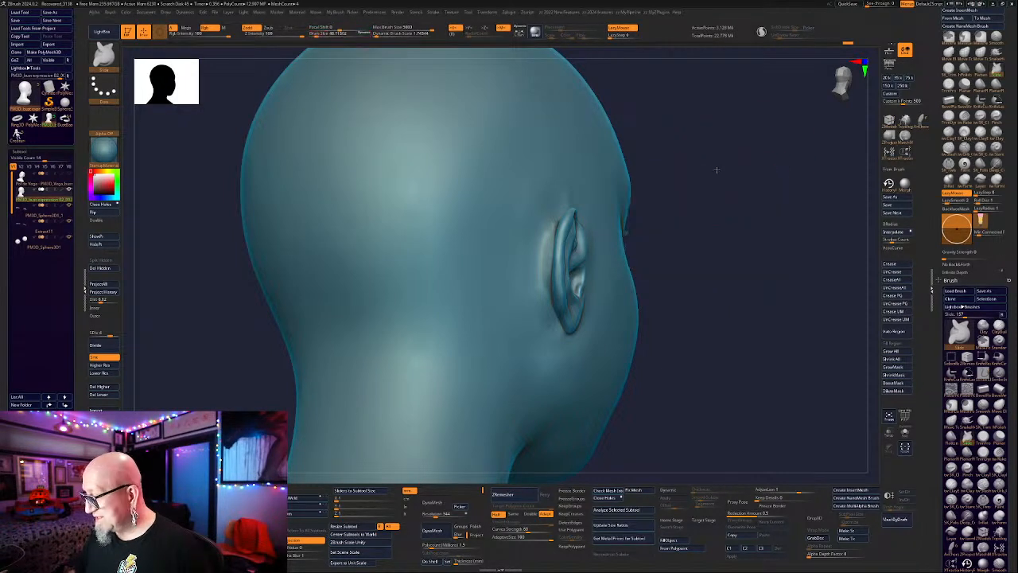
drag(716, 169, 545, 206)
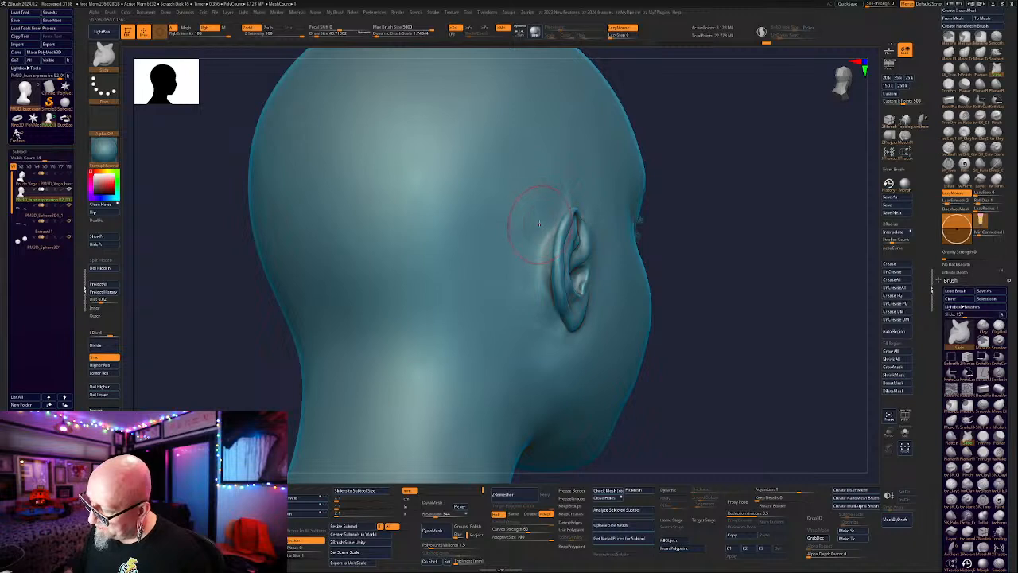
drag(720, 262, 605, 223)
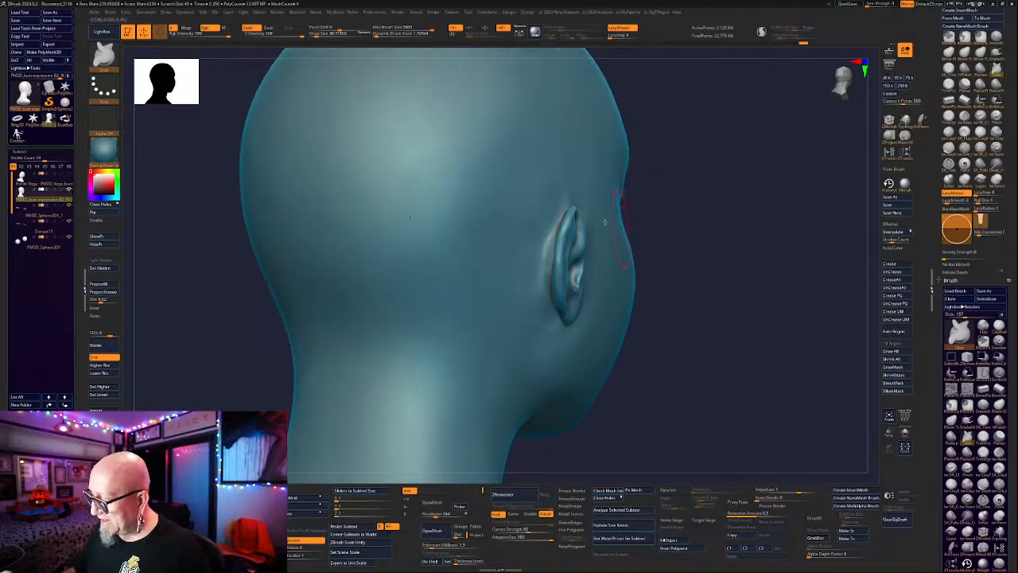
drag(823, 163, 674, 157)
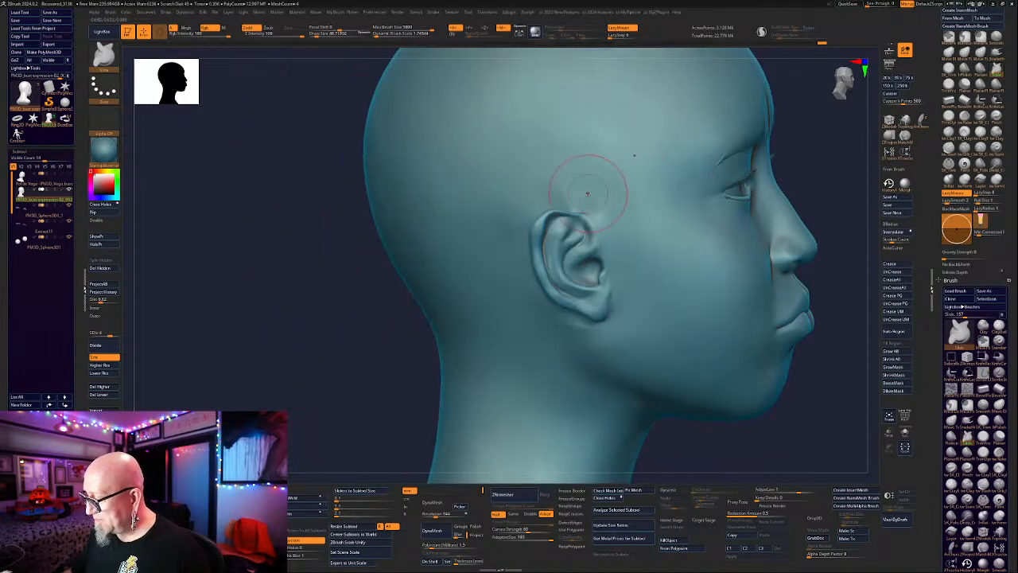
Reshape the top of the ear rim and its front attachment, checking the curve in side view.
drag(623, 212, 614, 208)
drag(821, 167, 787, 181)
mouse_move(582, 209)
mouse_down()
mouse_move(554, 213)
mouse_move(576, 208)
mouse_move(538, 240)
mouse_up()
drag(420, 374, 396, 356)
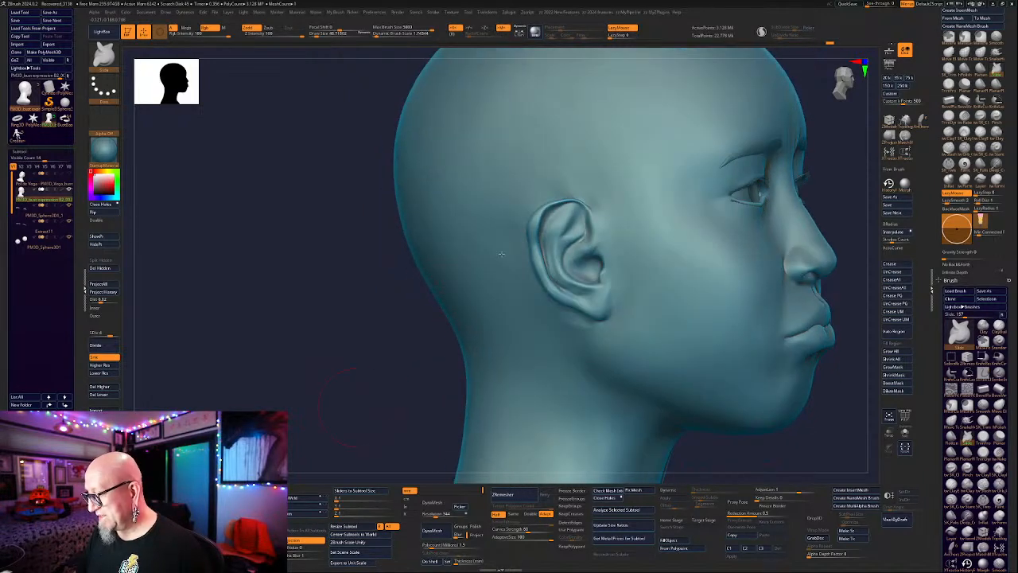
drag(549, 216, 566, 205)
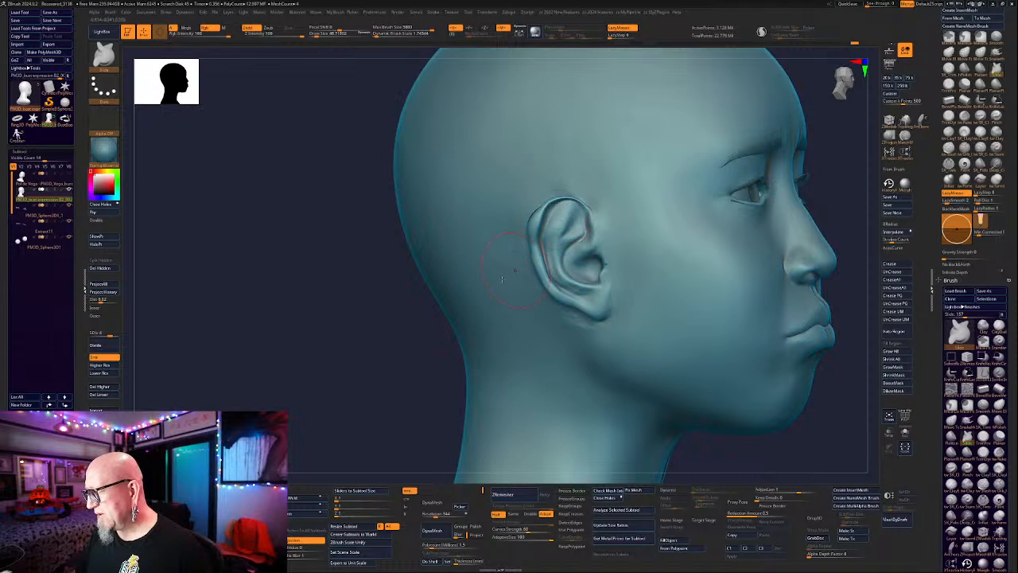
drag(363, 389, 364, 373)
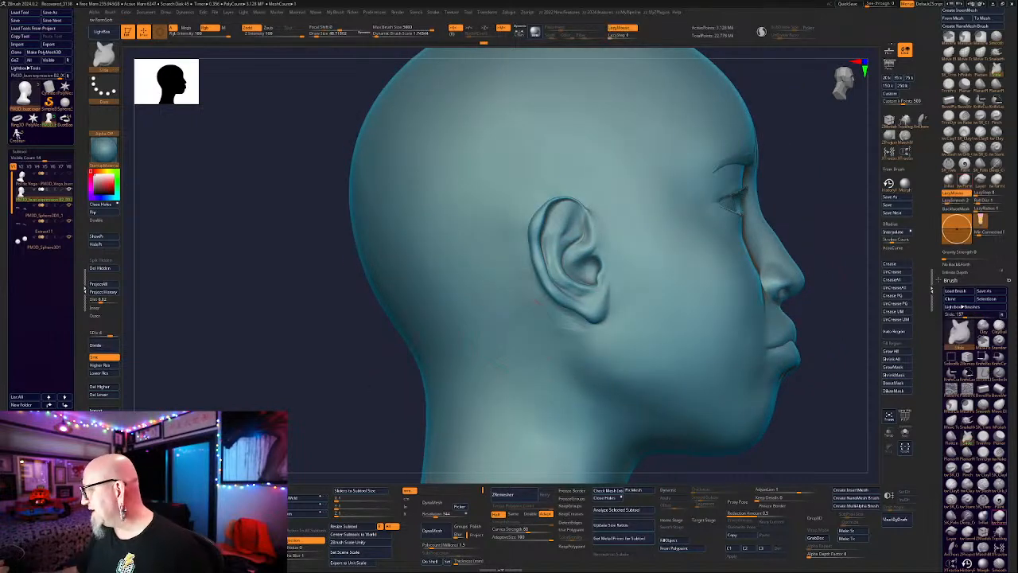
Paint a mask on the head's skin directly behind the upper ear.
click(949, 134)
key(space)
mouse_move(792, 167)
mouse_down()
mouse_move(825, 199)
mouse_move(774, 278)
mouse_up()
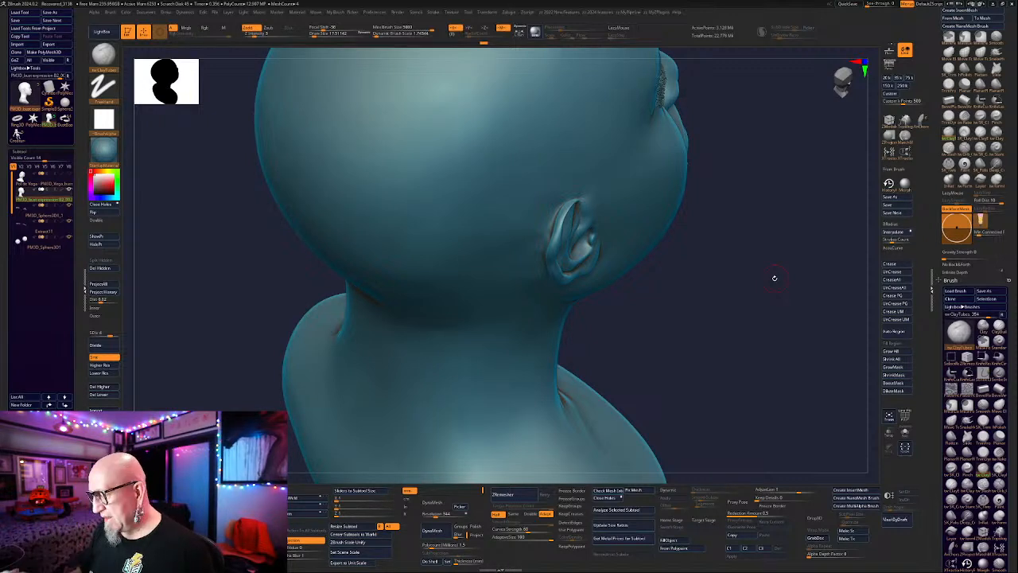
drag(774, 277, 605, 342)
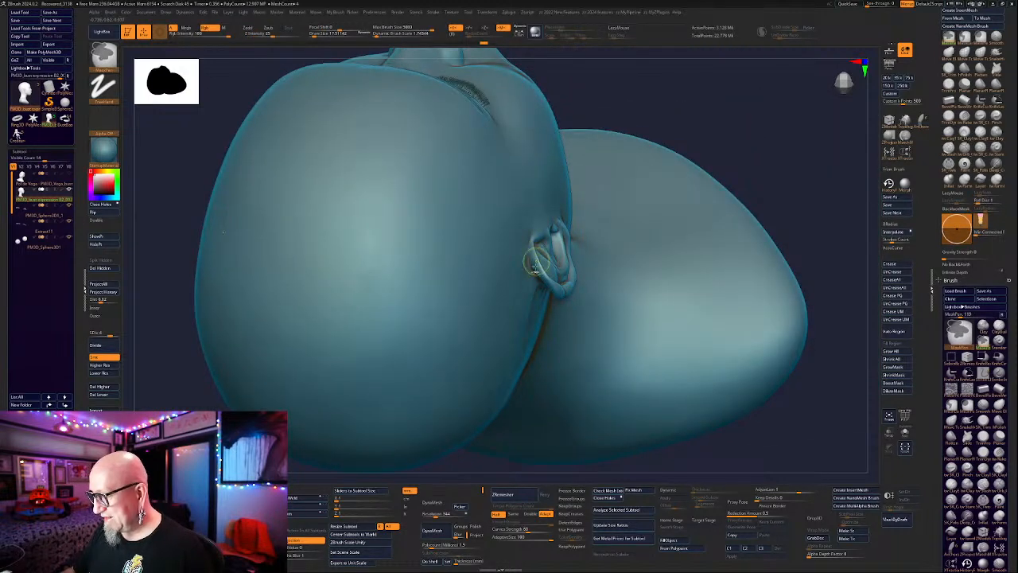
ctrl+drag(525, 228, 528, 262)
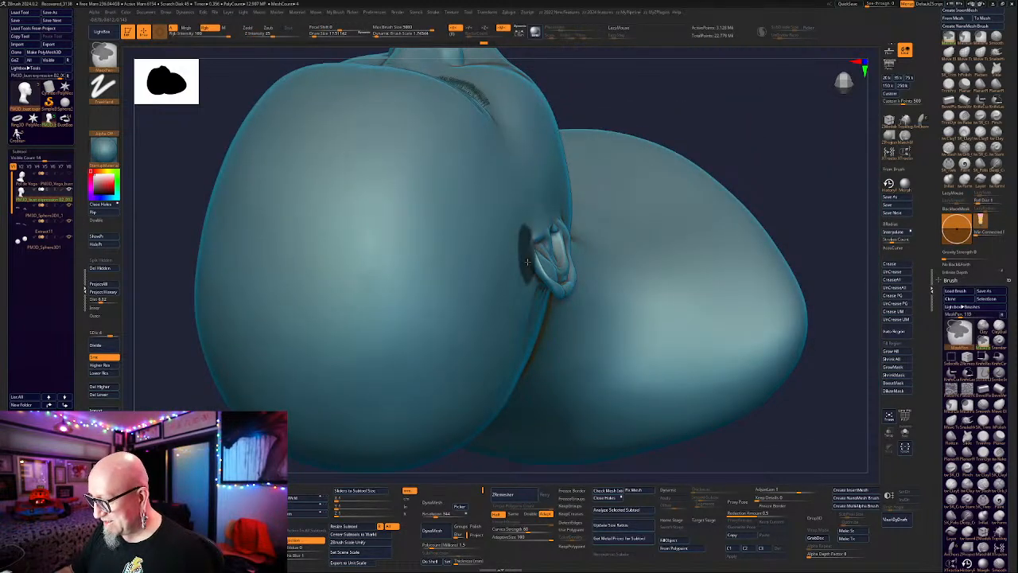
drag(750, 114, 802, 123)
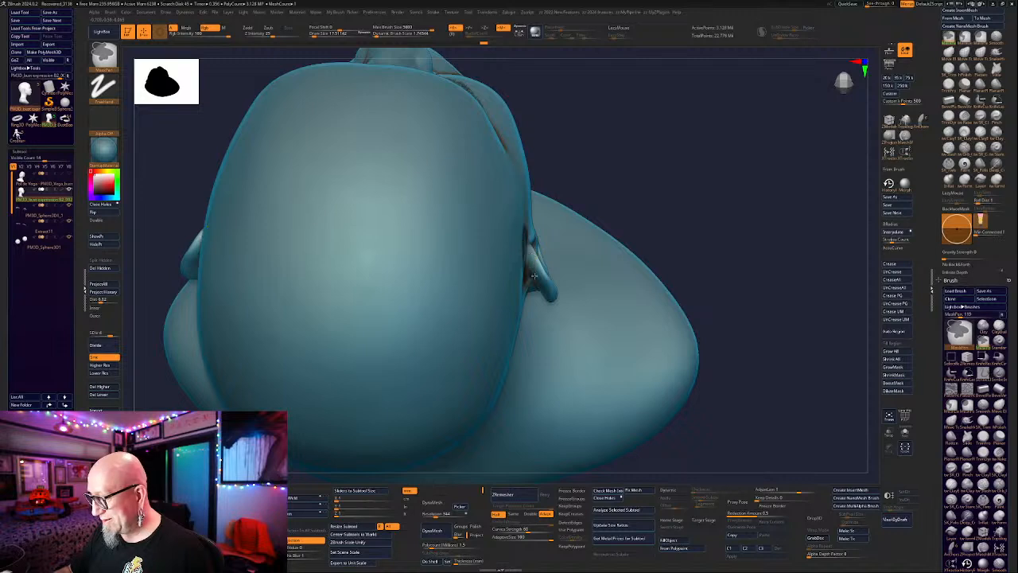
drag(740, 119, 682, 125)
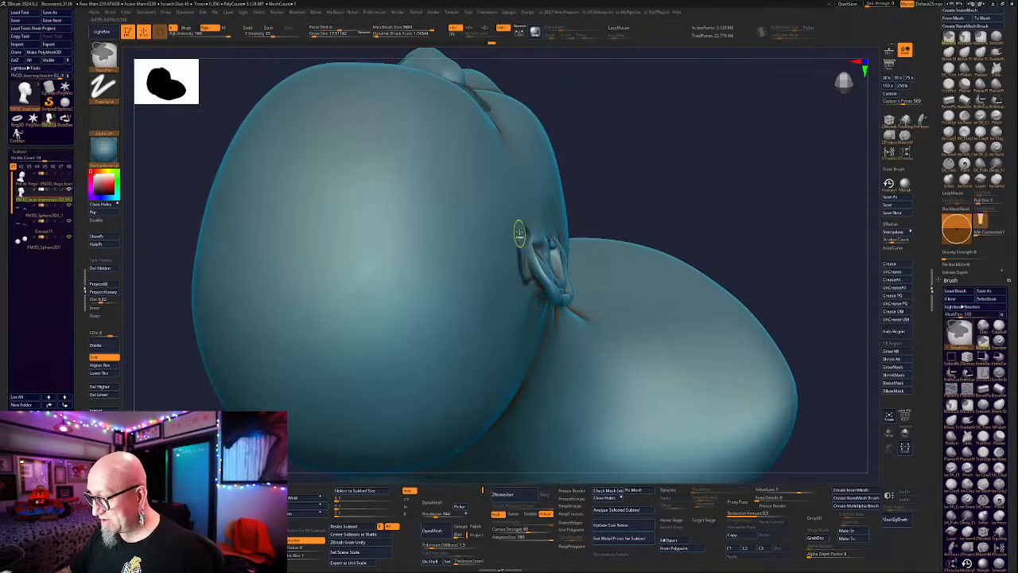
ctrl+drag(520, 266, 518, 243)
Turn on backface masking for the mask brush and fill in the mask along the crease behind the ear.
ctrl+click(956, 209)
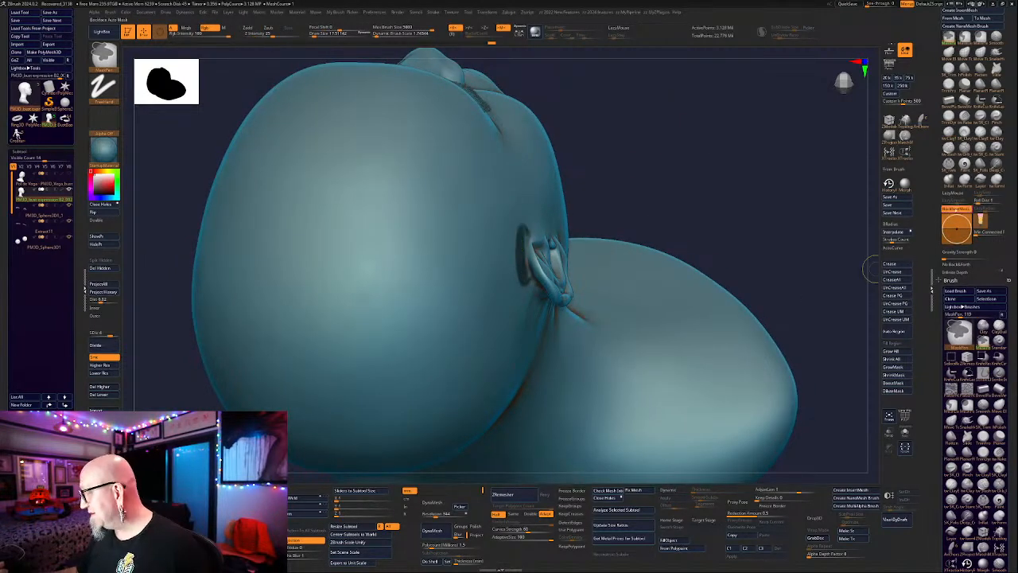
drag(716, 187, 754, 176)
ctrl+drag(522, 264, 523, 238)
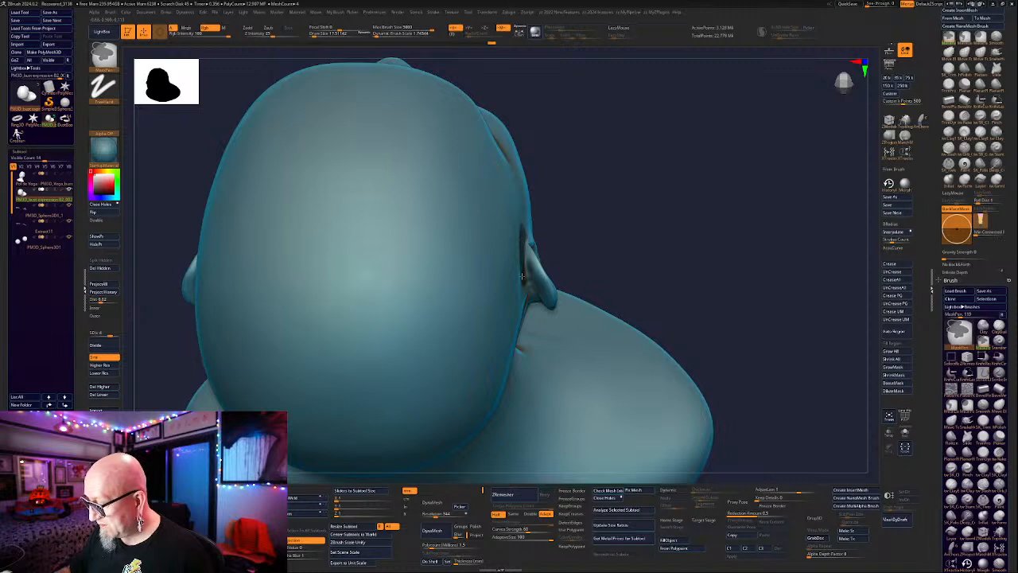
ctrl+drag(524, 280, 525, 293)
mouse_move(676, 145)
mouse_down()
mouse_move(610, 172)
mouse_move(633, 258)
mouse_up()
ctrl+drag(528, 242, 521, 259)
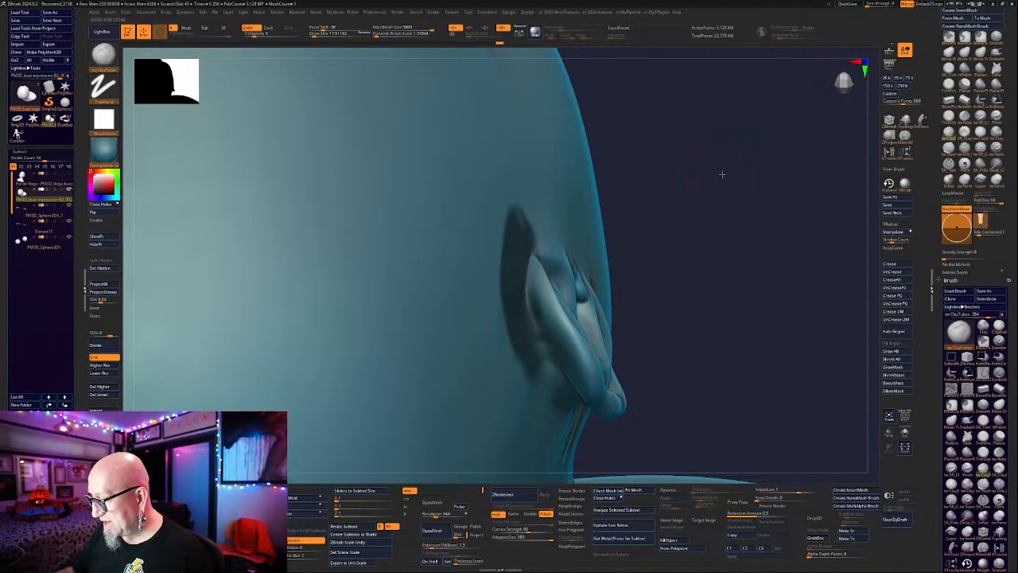
Extend the mask down behind the ear and above its upper rim, and clear it from the ear itself.
drag(723, 172, 746, 171)
ctrl+drag(541, 280, 552, 340)
ctrl+drag(518, 299, 555, 395)
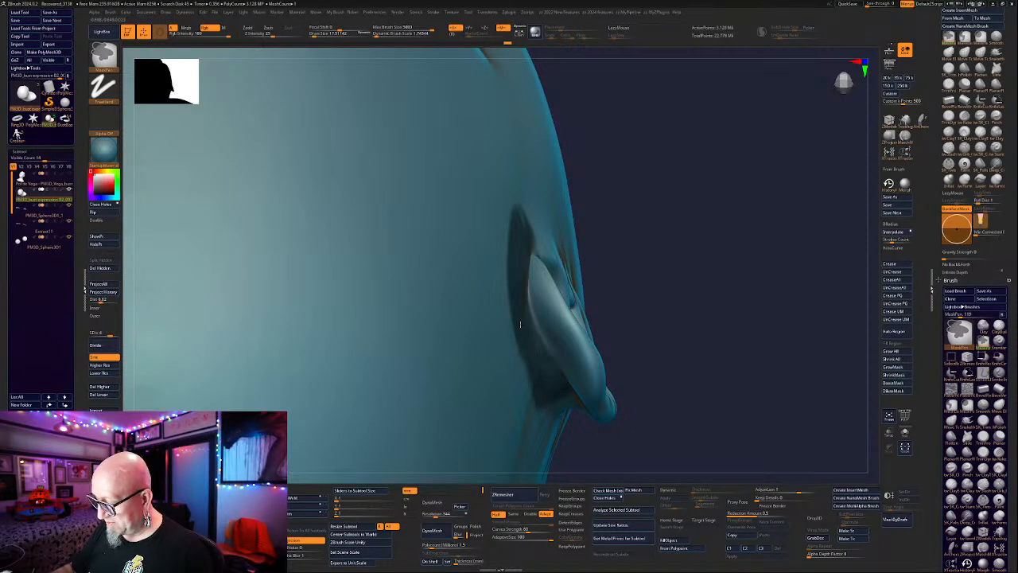
drag(700, 202, 585, 206)
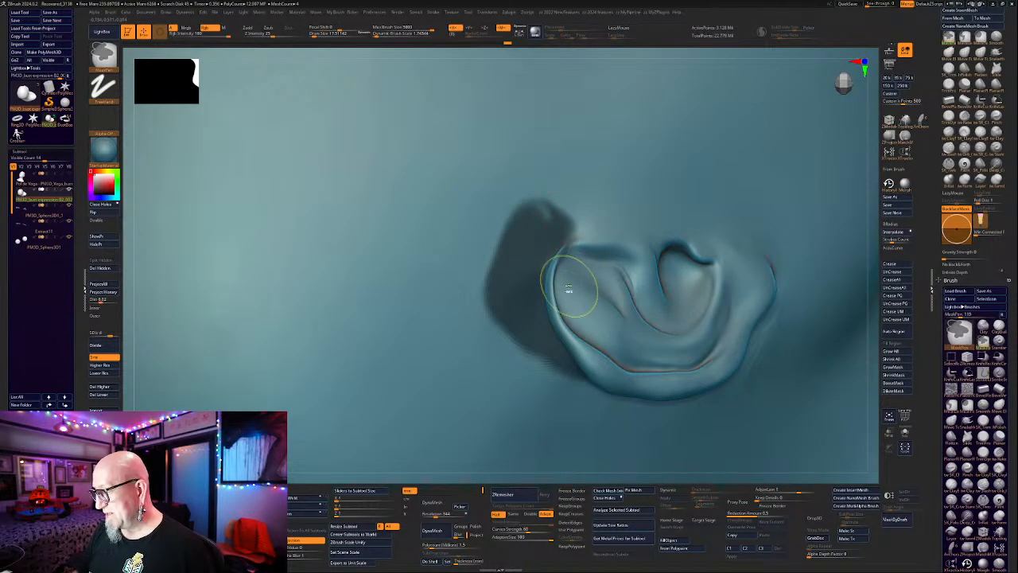
mouse_move(568, 287)
ctrl+alt+mouse_down()
mouse_move(581, 248)
mouse_move(528, 277)
ctrl+alt+mouse_up()
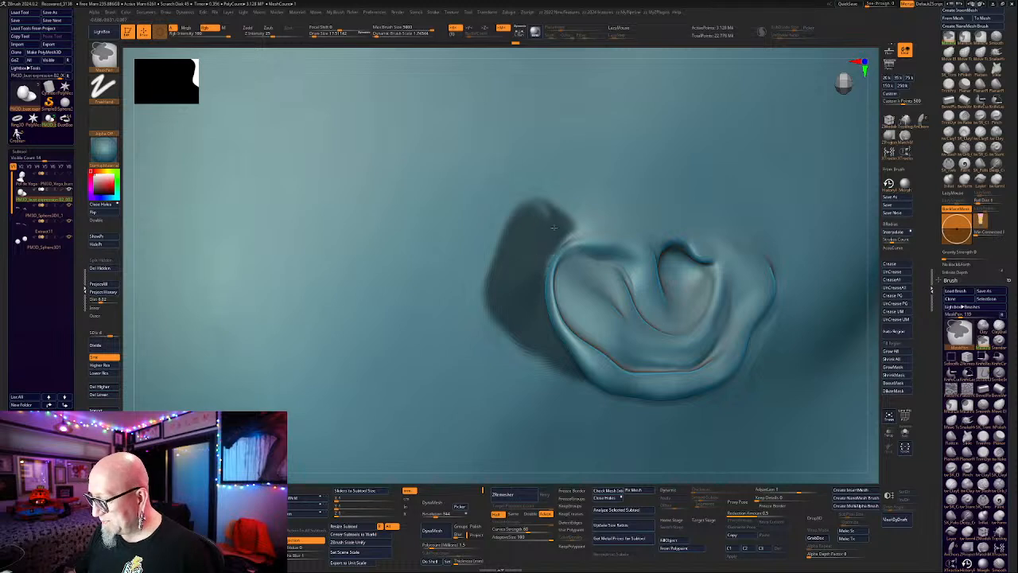
key(space)
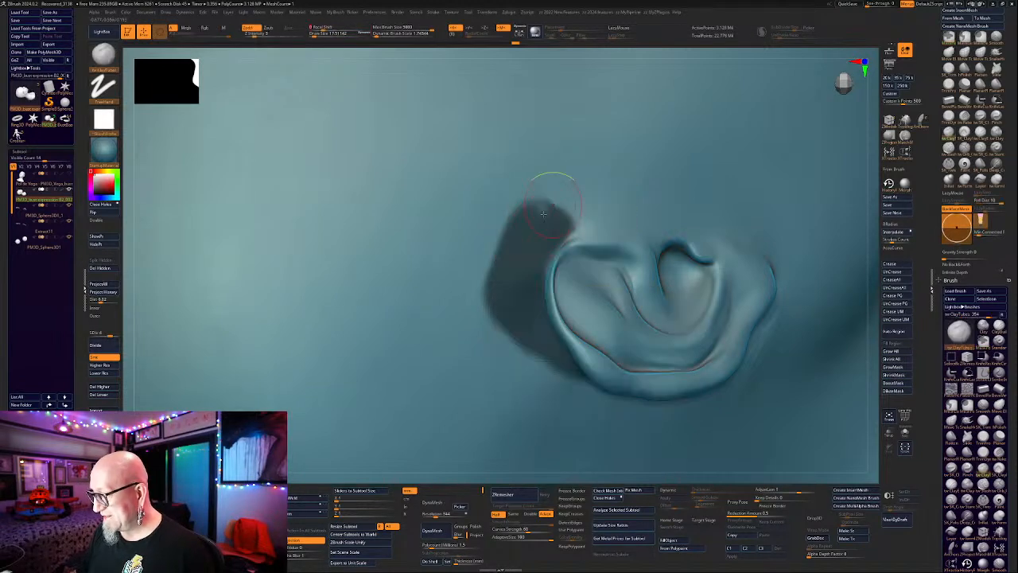
mouse_move(513, 284)
ctrl+mouse_down()
mouse_move(550, 216)
mouse_move(564, 219)
mouse_move(535, 220)
mouse_move(497, 334)
mouse_move(549, 386)
ctrl+mouse_up()
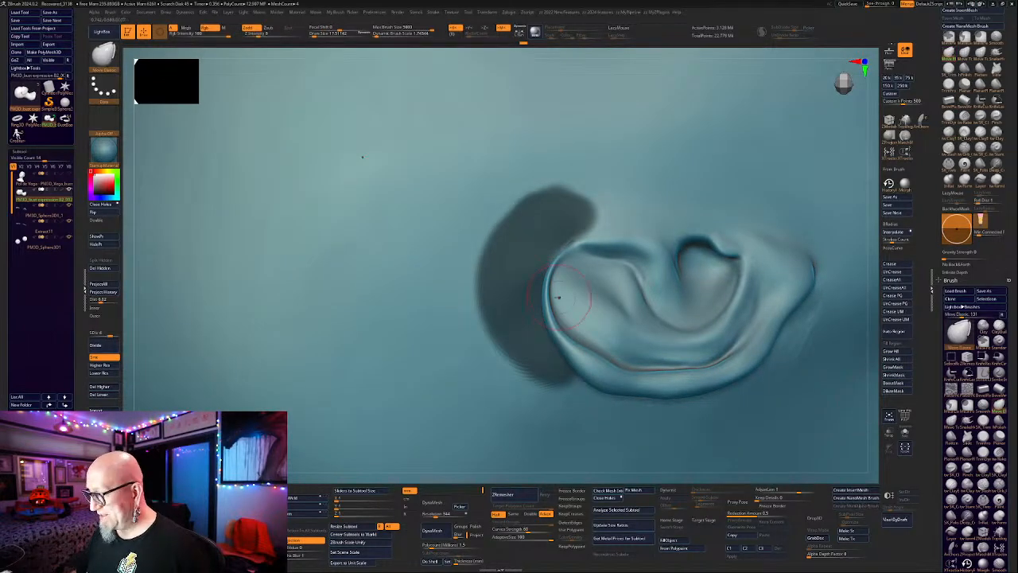
Undo the last pull and move the upper rim's outer edge outward with the elastic Move brush at a larger draw size.
key(ctrl+z)
key(space)
drag(556, 291, 559, 291)
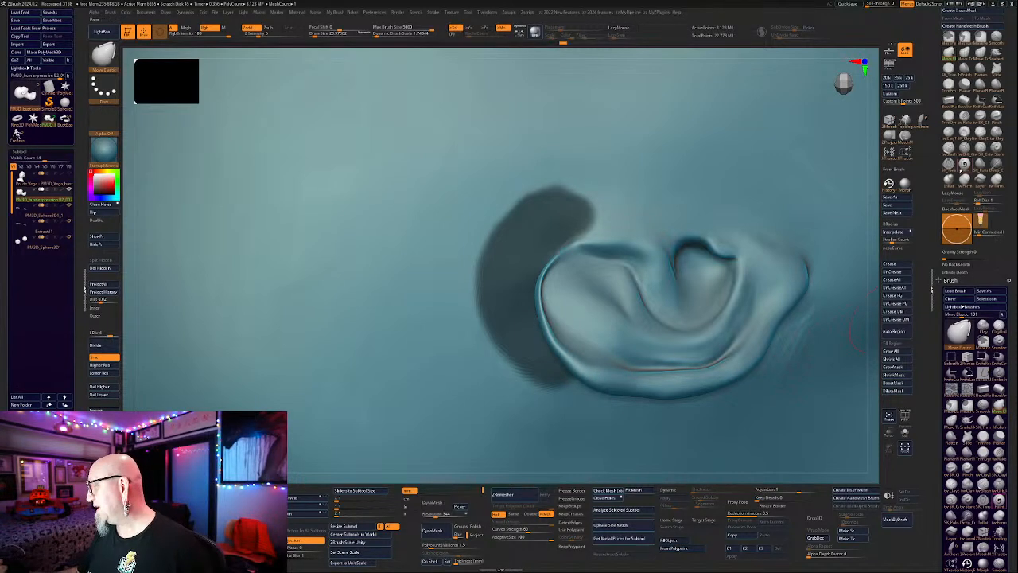
Build up the inside of the upper ear rim with ClayTubes at a smaller draw size and smooth its front fold.
click(950, 132)
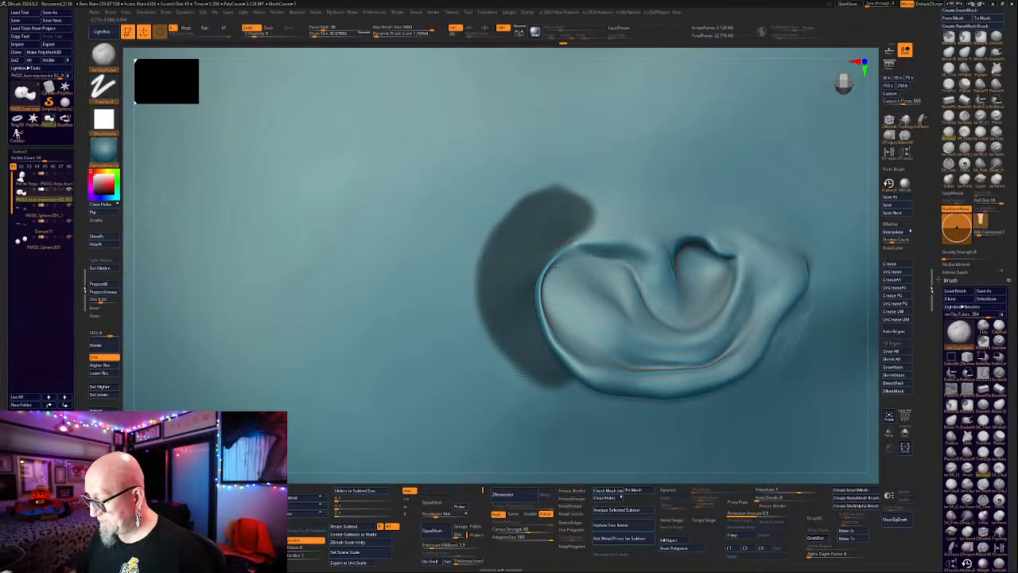
key(space)
drag(569, 268, 545, 273)
key(space)
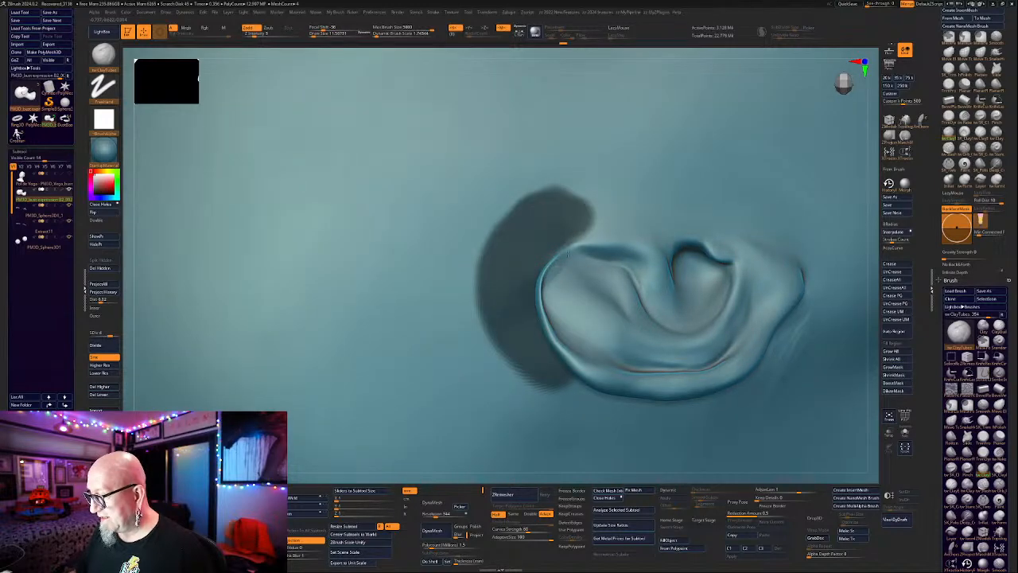
mouse_move(558, 263)
right_down()
mouse_move(521, 247)
mouse_move(591, 248)
right_up()
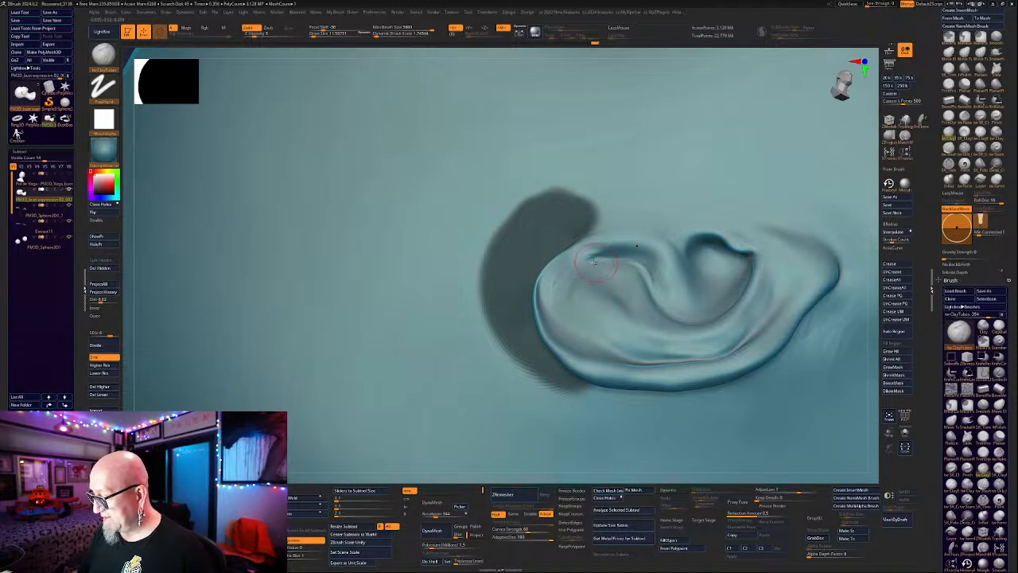
key(shift)
shift+drag(599, 250, 588, 255)
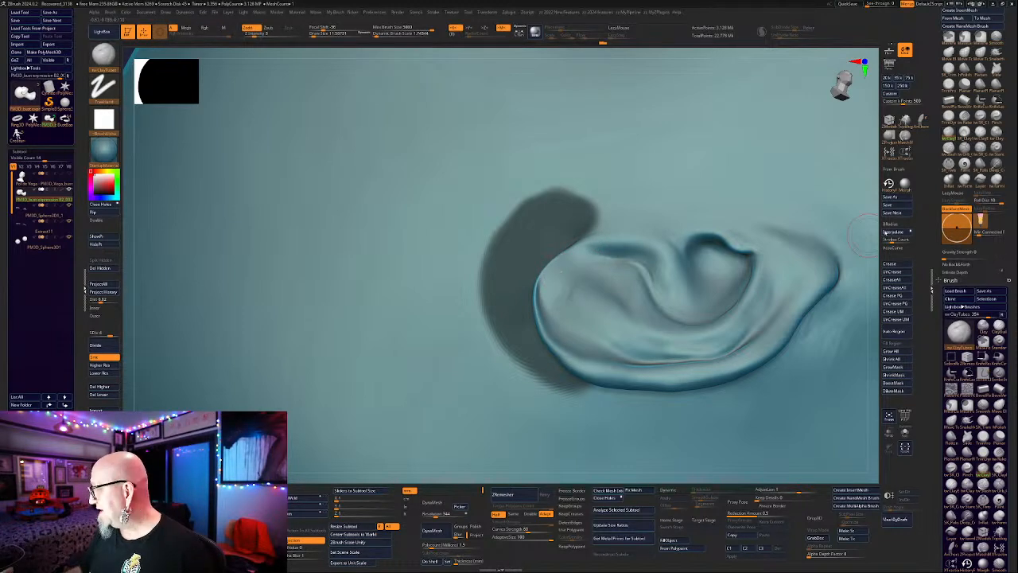
Thicken the inner edge of the upper ear rim with the Inflate brush and smooth the rim with Smooth Stronger.
click(948, 181)
right_drag(713, 59, 559, 124)
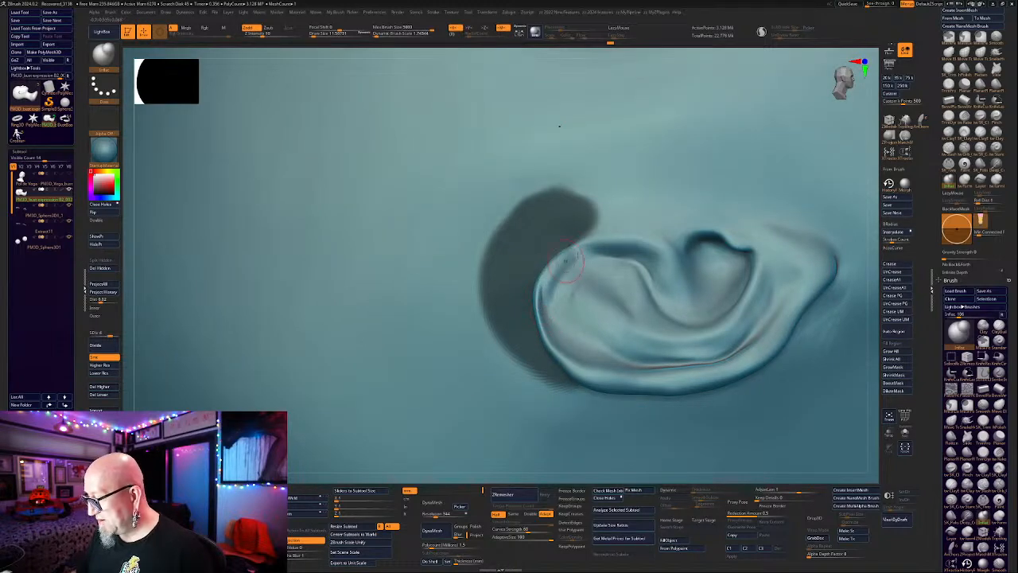
key(shift)
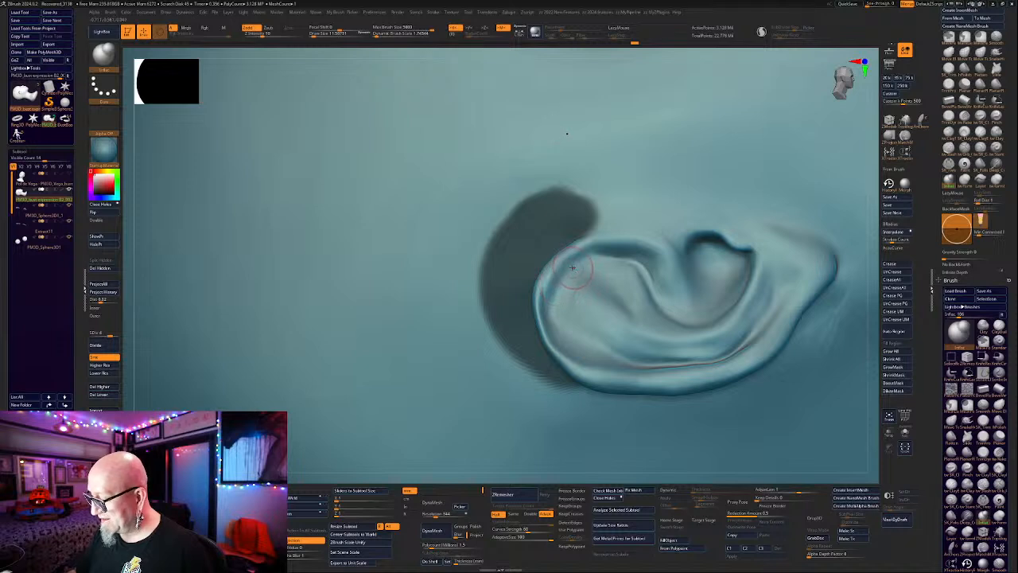
mouse_move(573, 268)
mouse_down()
mouse_move(551, 293)
mouse_move(560, 313)
mouse_move(552, 285)
mouse_move(558, 314)
mouse_up()
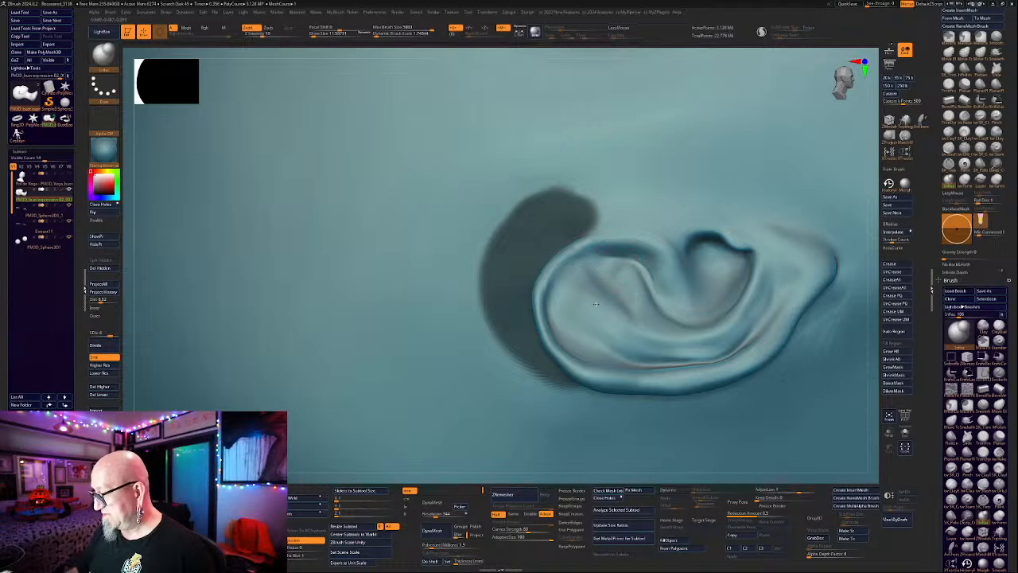
alt+drag(873, 423, 853, 318)
mouse_move(720, 443)
mouse_down()
mouse_move(786, 325)
mouse_move(738, 285)
mouse_move(772, 409)
mouse_move(631, 374)
mouse_move(681, 375)
mouse_move(654, 298)
mouse_move(684, 360)
mouse_up()
shift+drag(443, 144, 466, 146)
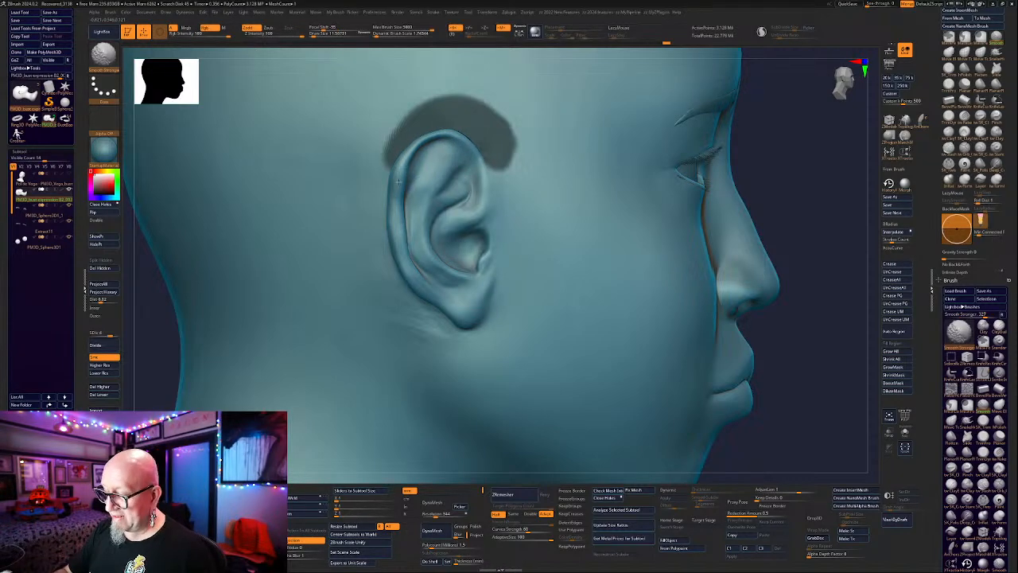
Build up the back of the ear with ClayTubes at a larger draw size and define the crease where it meets the head.
alt+drag(817, 354, 659, 333)
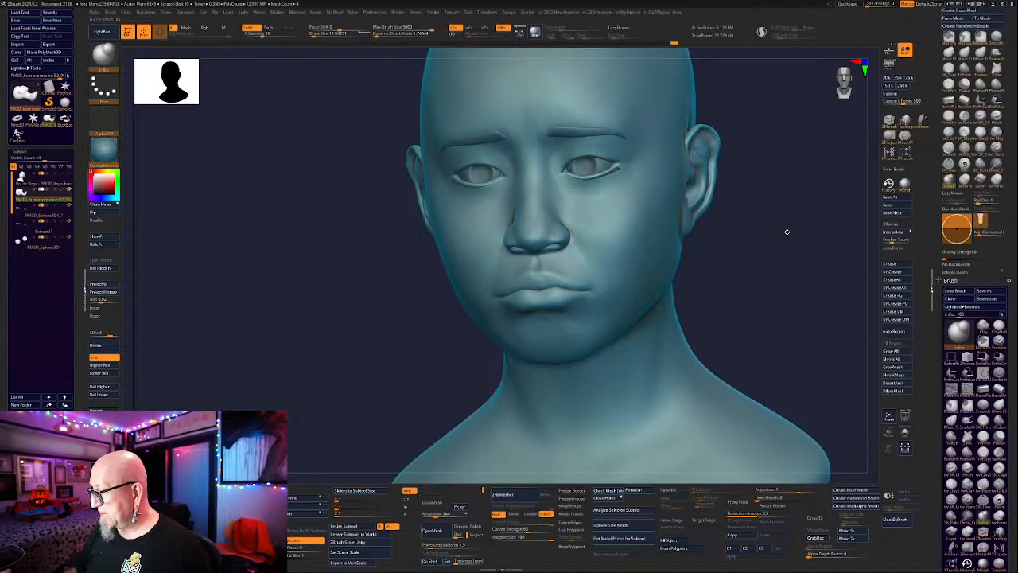
alt+drag(786, 230, 567, 196)
drag(697, 161, 680, 187)
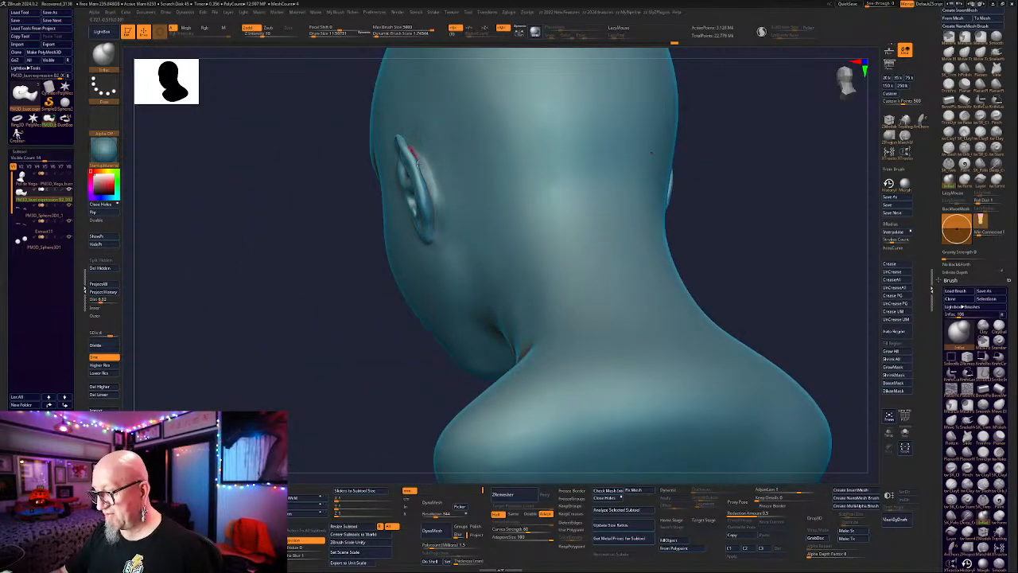
shift+drag(389, 356, 407, 226)
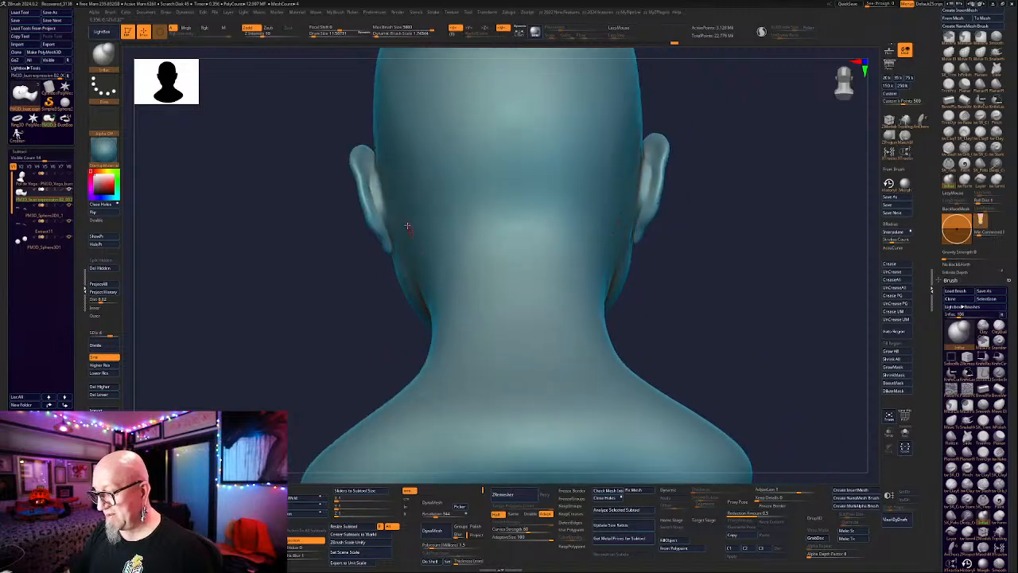
click(949, 131)
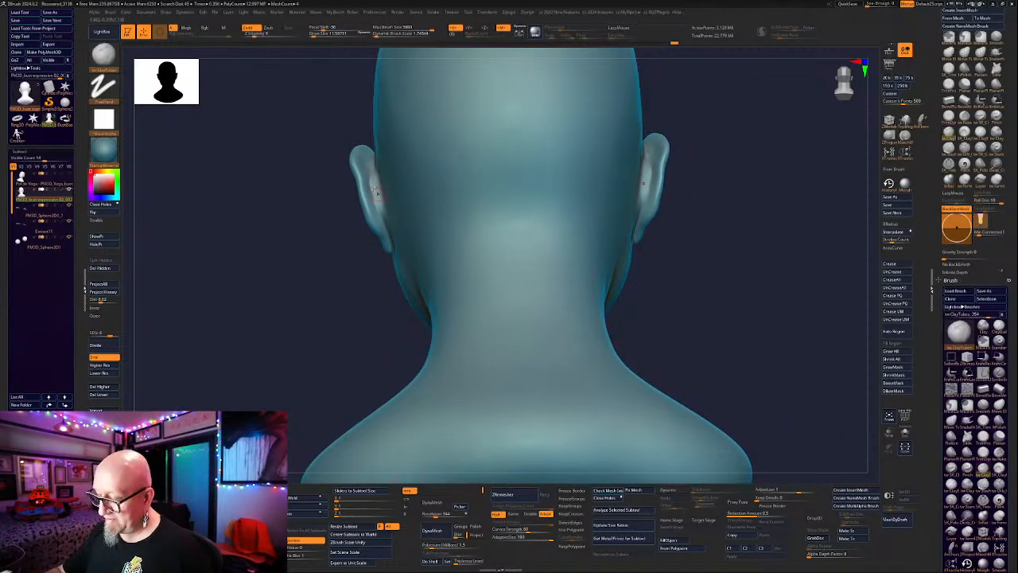
key(space)
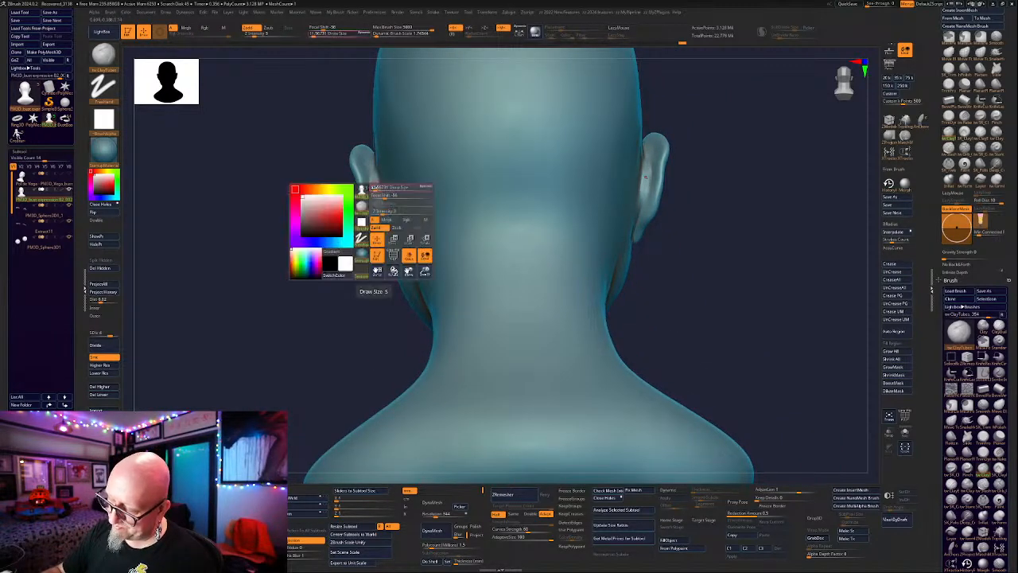
drag(375, 188, 377, 190)
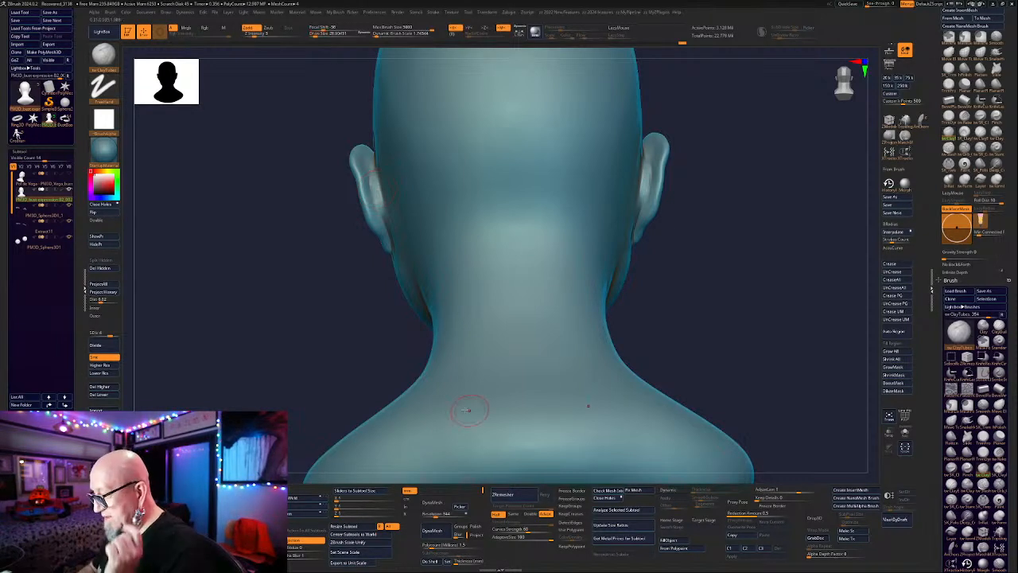
drag(376, 189, 381, 212)
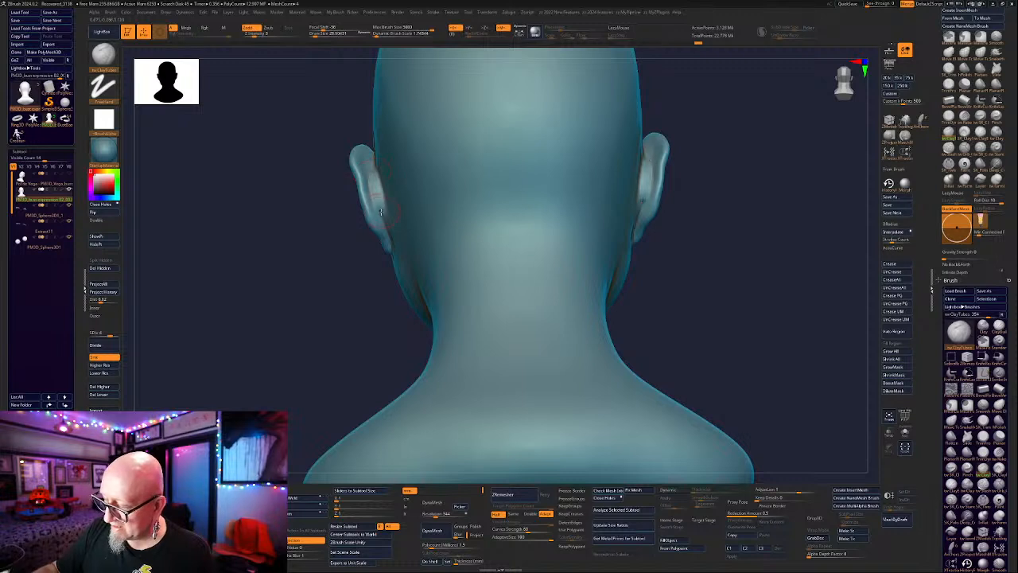
drag(320, 353, 322, 362)
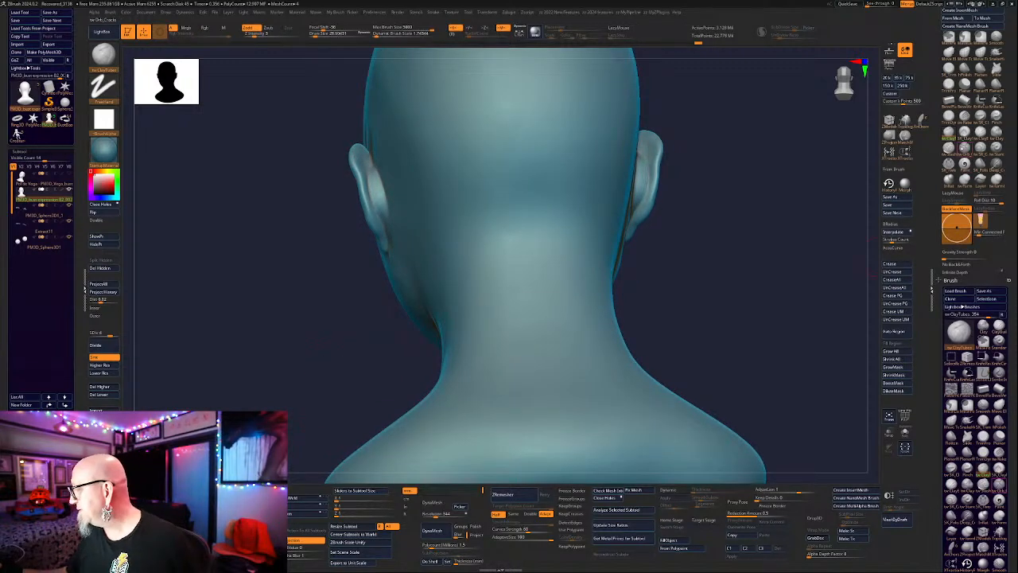
click(949, 149)
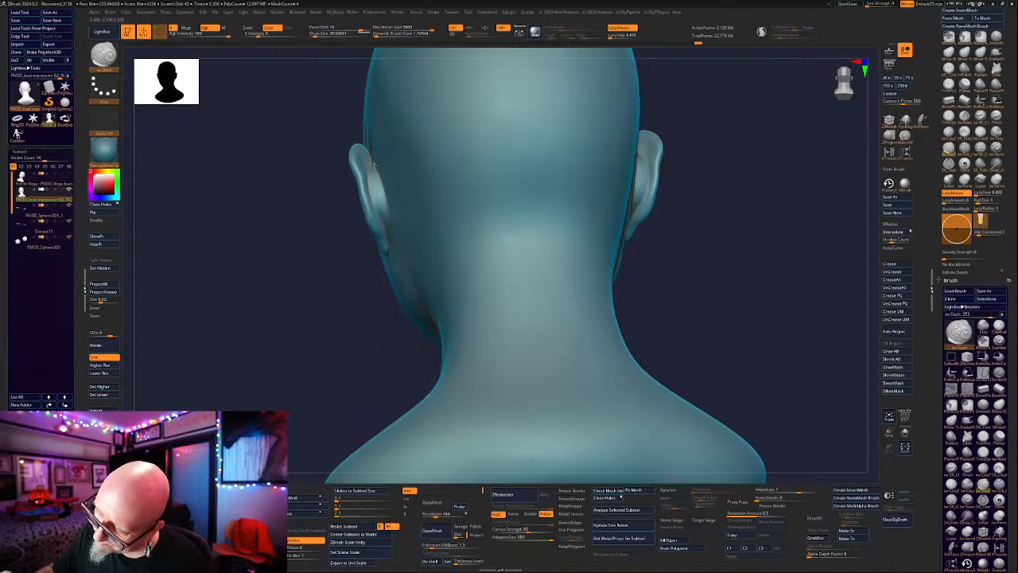
drag(375, 208, 372, 199)
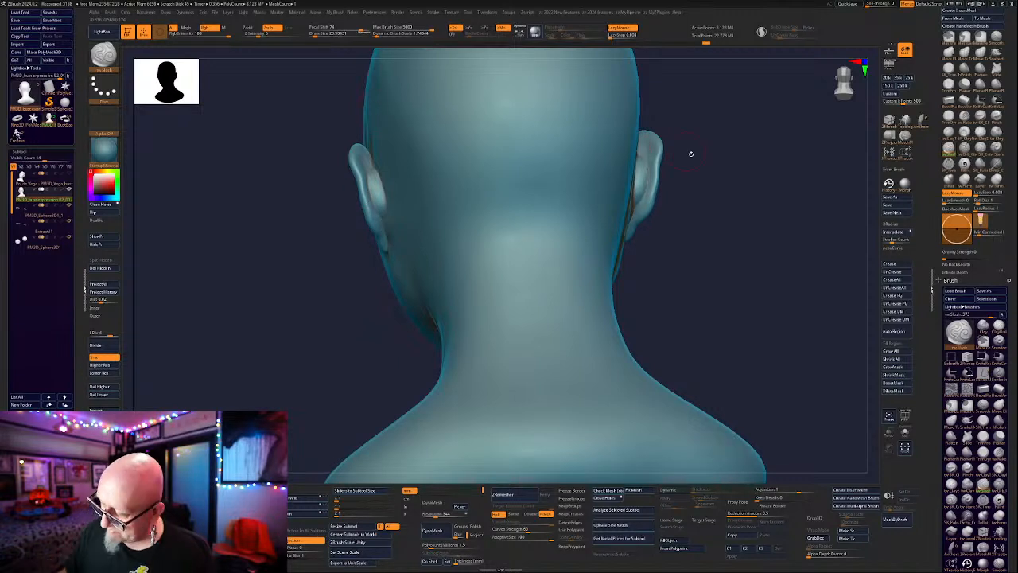
Mask the skin of the head directly above and behind the ear's upper rim.
drag(688, 152, 348, 189)
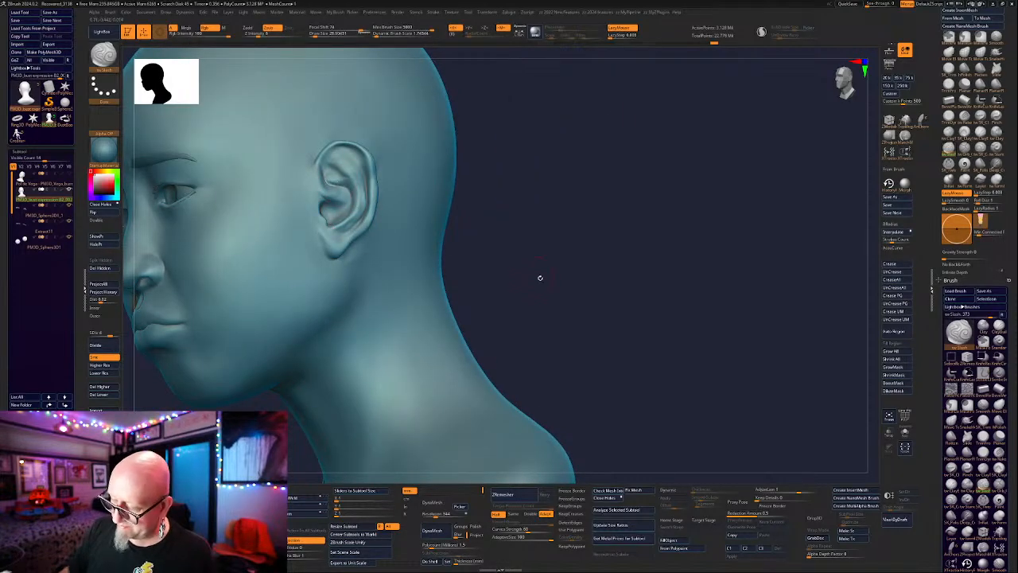
drag(538, 278, 646, 297)
drag(726, 335, 478, 213)
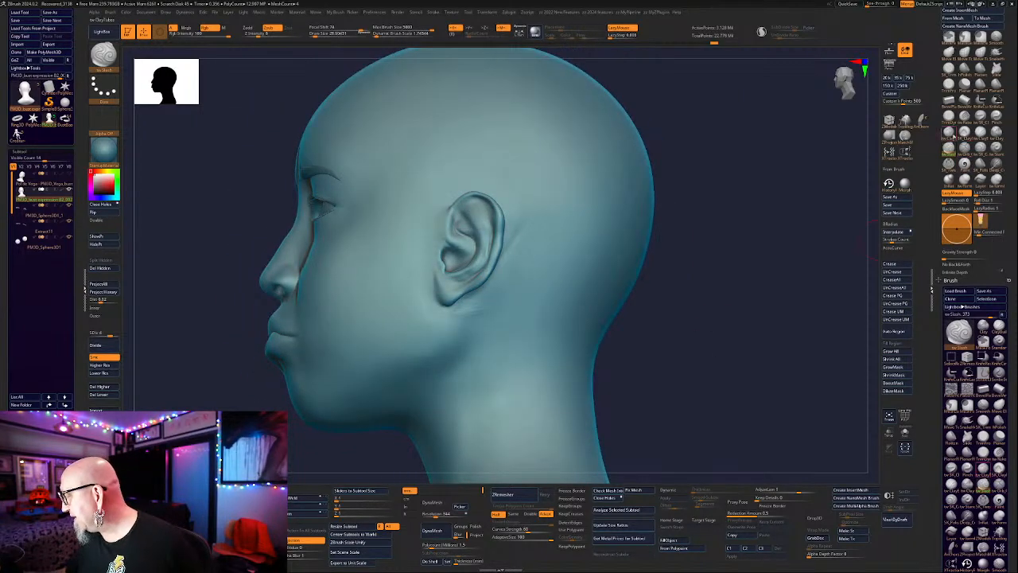
key(b)
key(c)
key(t)
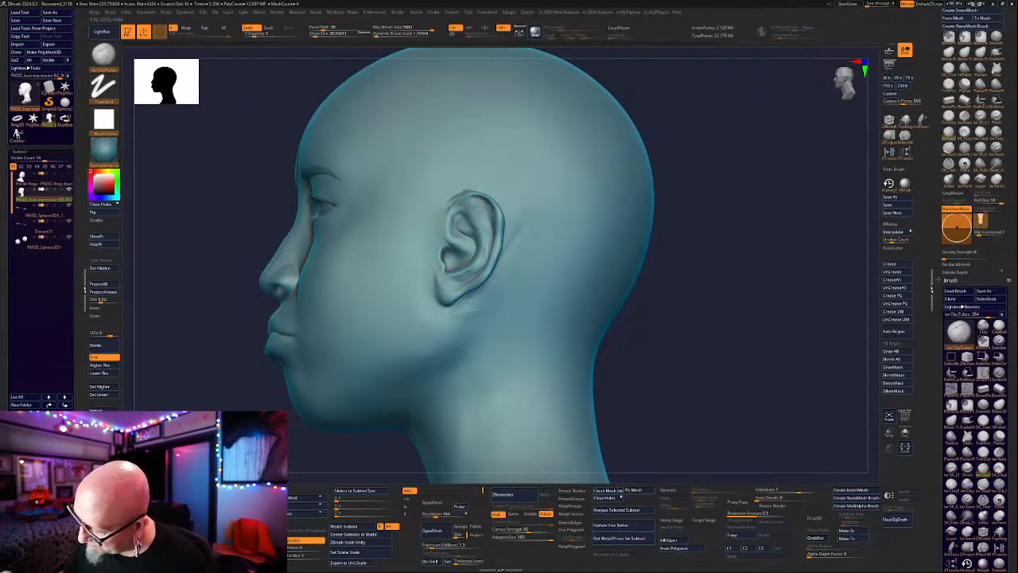
key(ctrl)
key(ctrl)
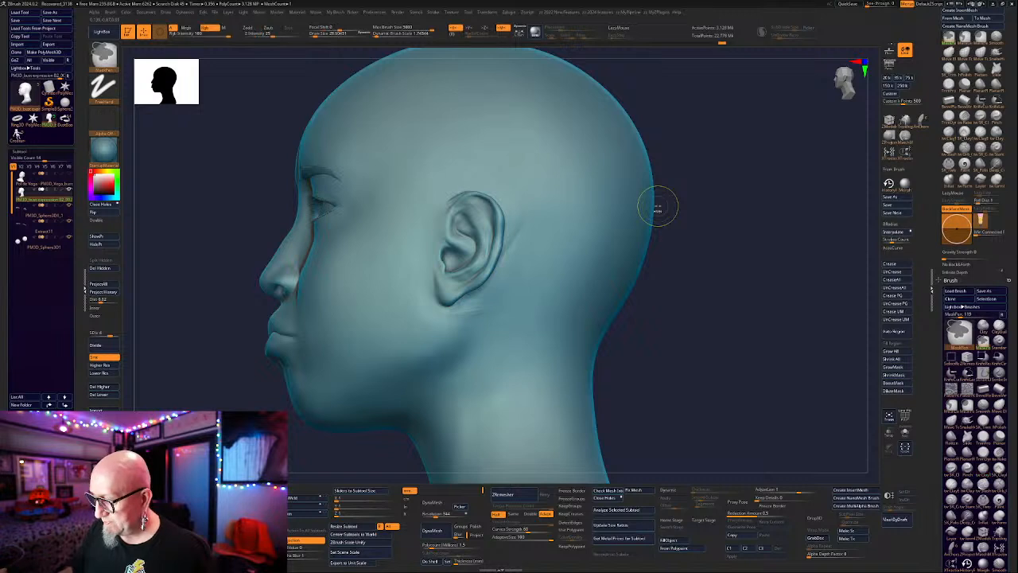
mouse_move(659, 207)
mouse_down()
mouse_move(504, 191)
mouse_move(773, 208)
mouse_up()
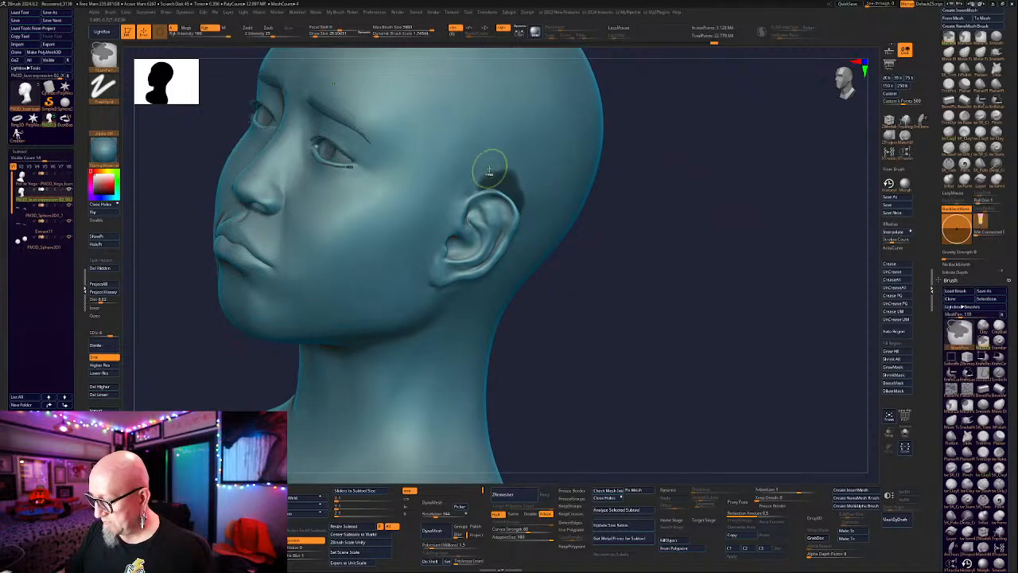
ctrl+drag(491, 168, 480, 176)
mouse_move(678, 195)
mouse_down()
mouse_move(687, 126)
mouse_move(677, 126)
mouse_up()
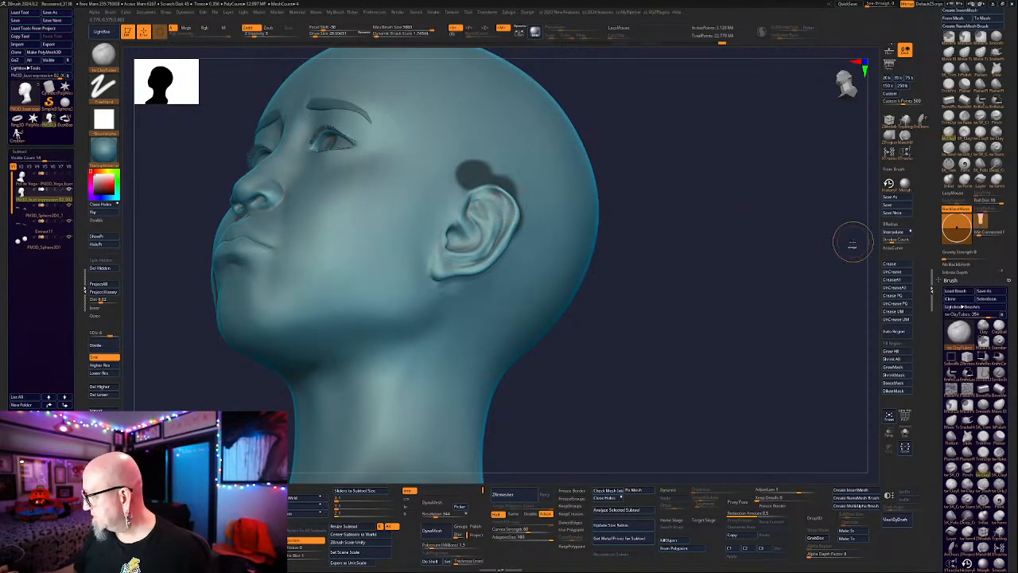
Smooth the inside of the upper ear and build up its outer rim with ClayBuildup.
key(shift)
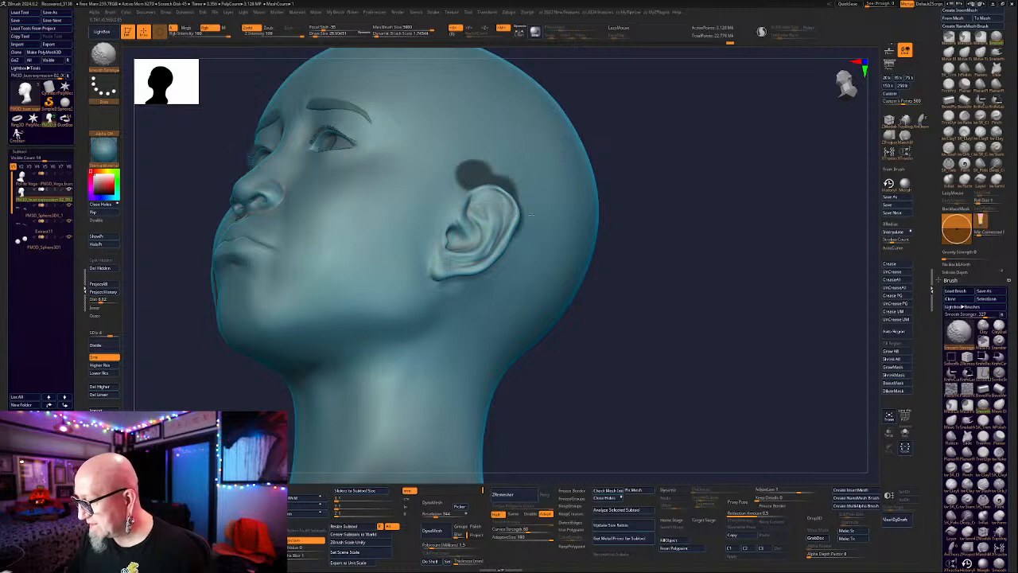
click(982, 130)
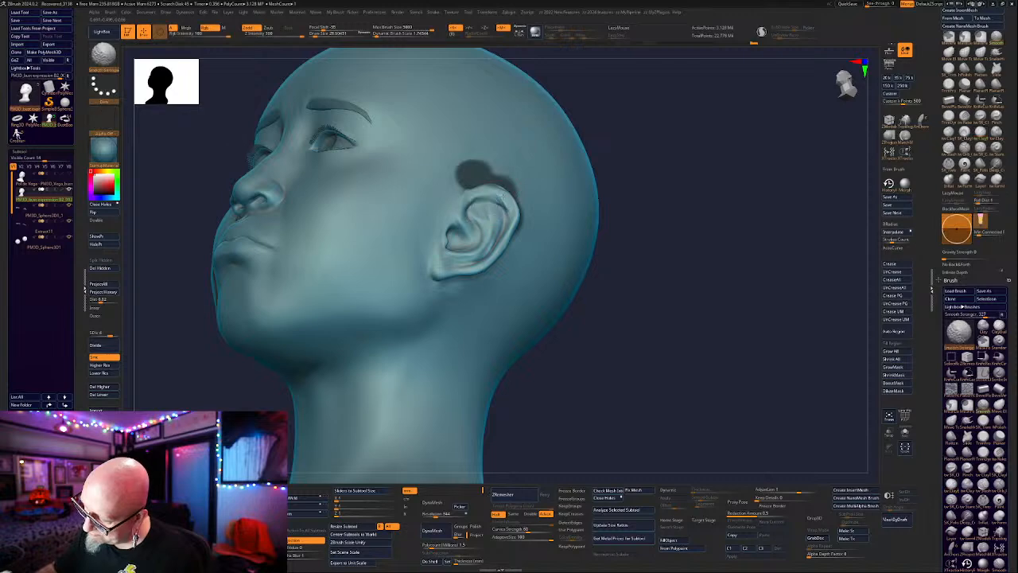
shift+drag(495, 207, 487, 208)
key(shift)
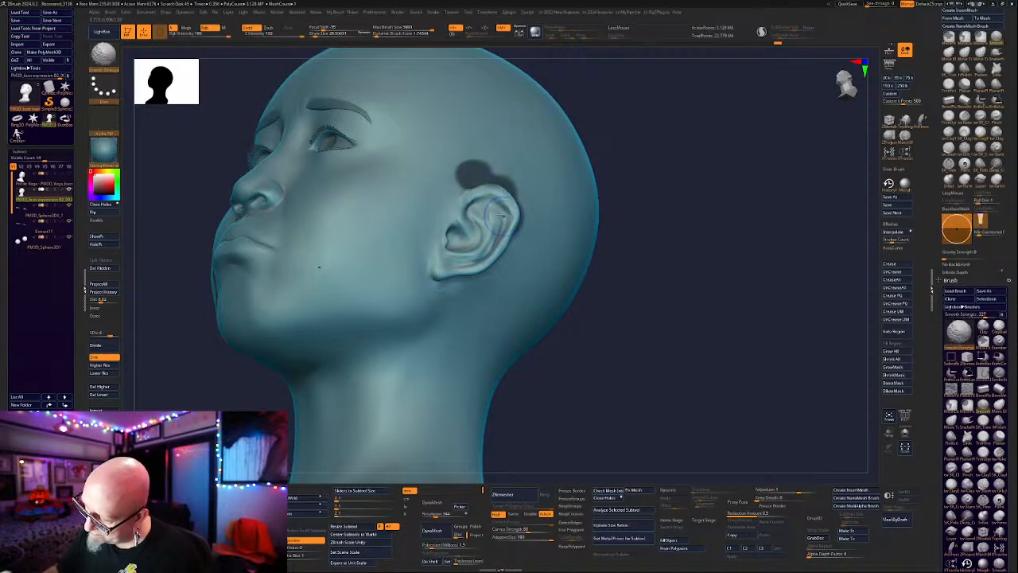
drag(684, 230, 677, 190)
mouse_move(498, 182)
mouse_down()
mouse_move(513, 188)
mouse_move(493, 182)
mouse_move(517, 215)
mouse_up()
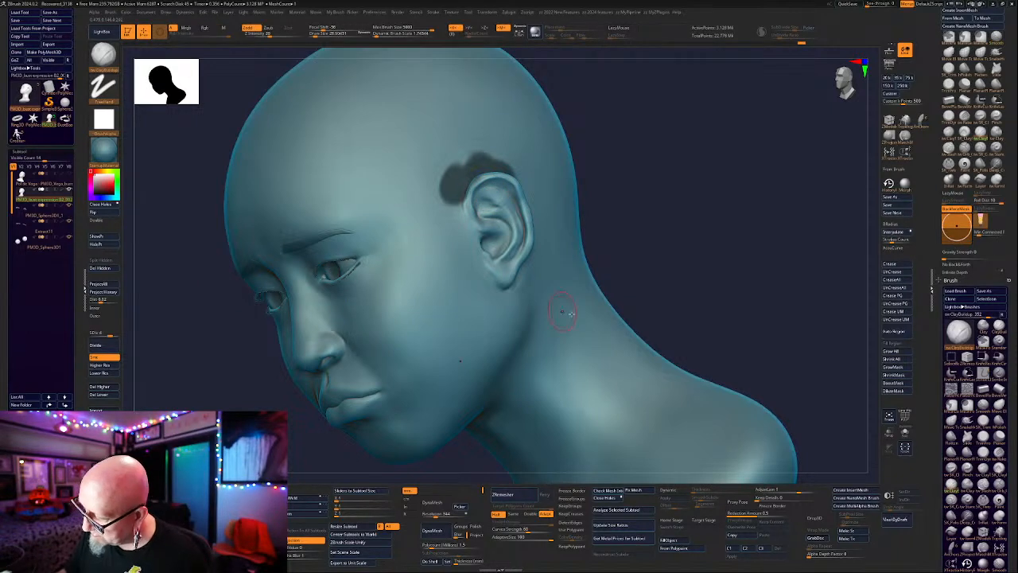
Check the ears from the front, side and back, and clear the mask around them.
key(f)
shift+drag(634, 152, 660, 163)
mouse_move(604, 252)
alt+mouse_down()
mouse_move(615, 275)
mouse_move(572, 298)
alt+mouse_up()
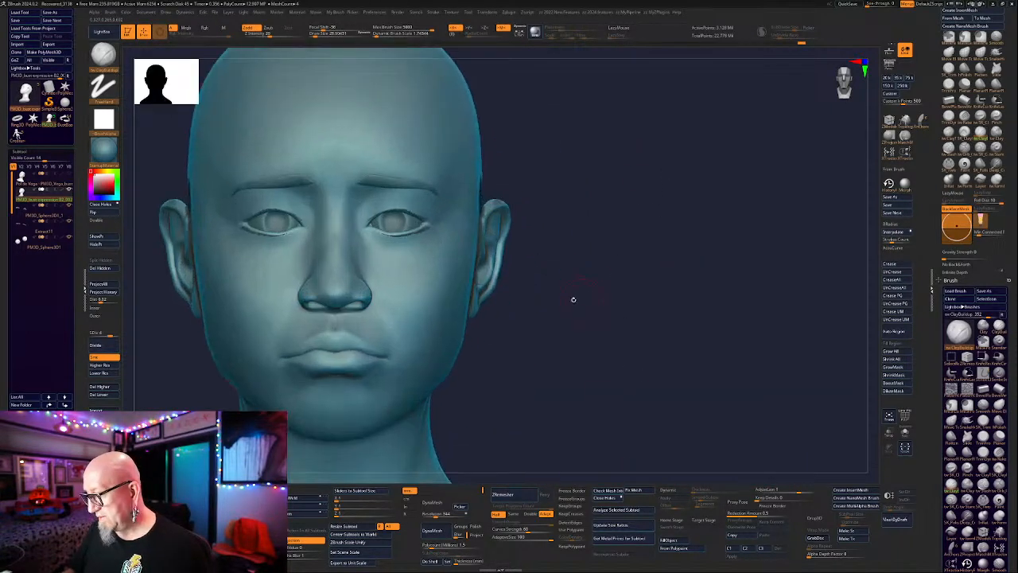
mouse_move(575, 375)
alt+mouse_down()
mouse_move(554, 351)
mouse_move(672, 262)
alt+mouse_up()
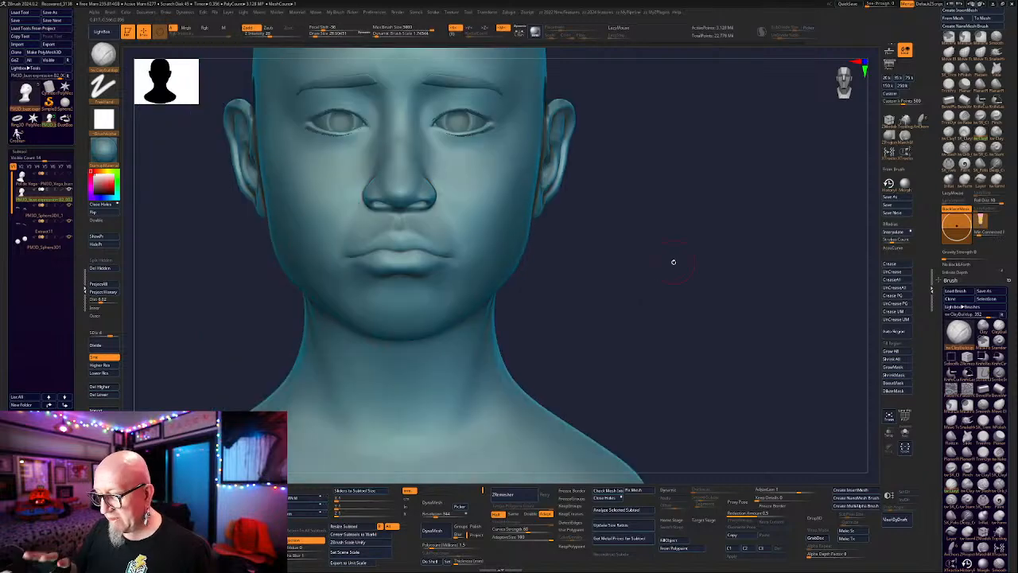
shift+drag(679, 297, 647, 295)
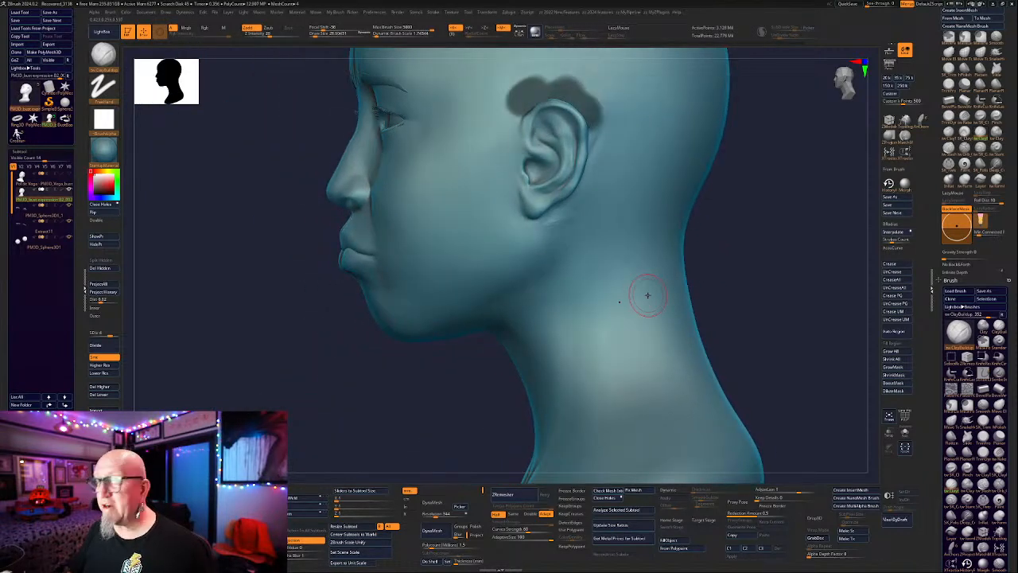
drag(748, 252, 692, 232)
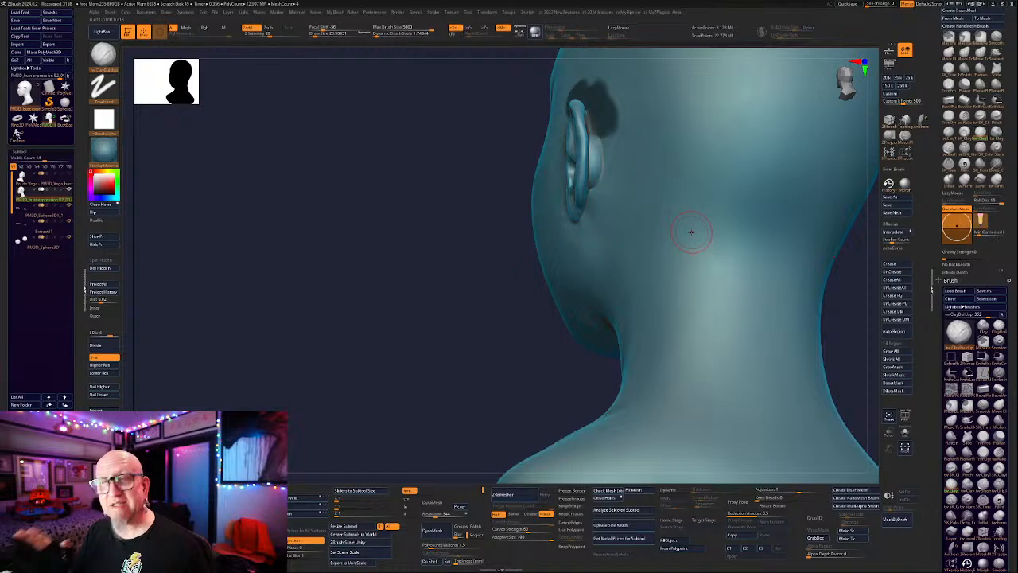
drag(396, 335, 425, 323)
ctrl+drag(773, 274, 702, 315)
Examine the face from the front and from above, closing in on the nostril wing and its crease against the cheek.
key(f)
mouse_move(730, 252)
alt+mouse_down()
mouse_move(665, 252)
mouse_move(657, 350)
mouse_move(734, 307)
mouse_move(729, 291)
mouse_move(673, 268)
mouse_move(668, 244)
mouse_move(713, 247)
mouse_move(657, 262)
mouse_move(719, 237)
mouse_move(734, 219)
mouse_move(692, 253)
mouse_move(671, 251)
alt+mouse_up()
key(space)
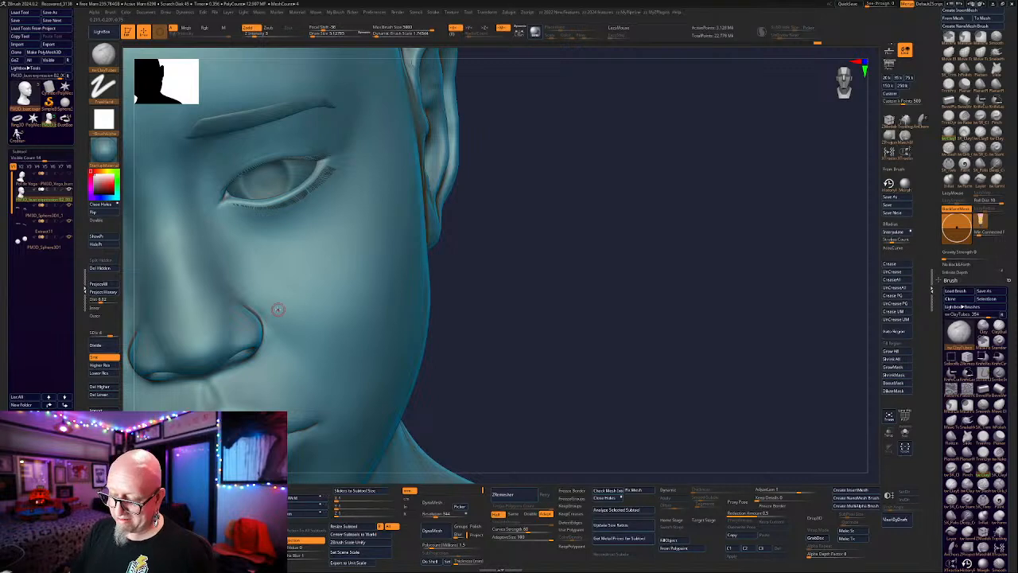
alt+drag(608, 229, 756, 223)
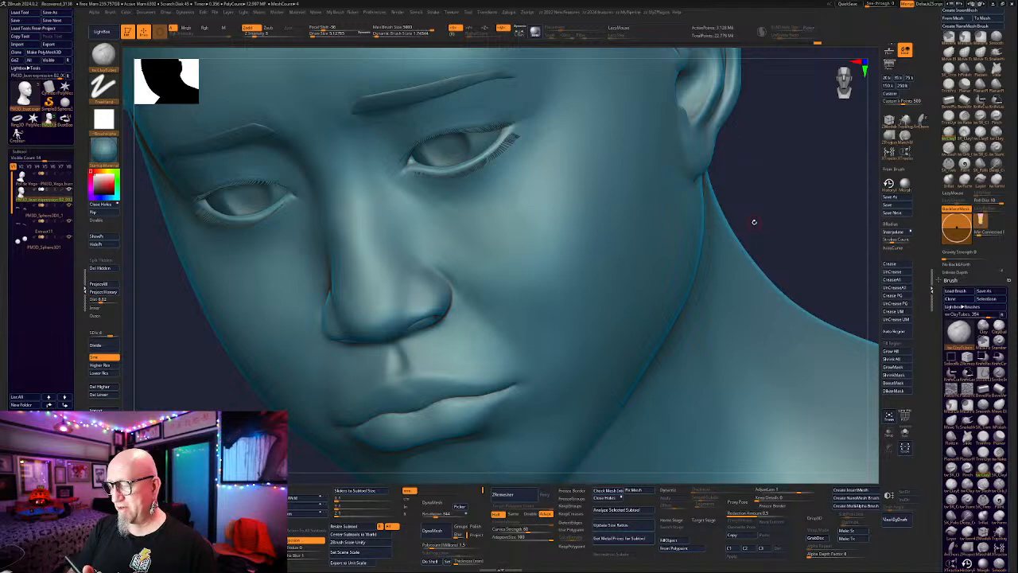
mouse_move(761, 170)
mouse_down()
mouse_move(780, 184)
mouse_move(773, 297)
mouse_move(759, 300)
mouse_up()
drag(705, 136, 699, 157)
mouse_move(430, 277)
right_down()
mouse_move(470, 293)
mouse_move(435, 280)
right_up()
alt+drag(780, 52, 795, 73)
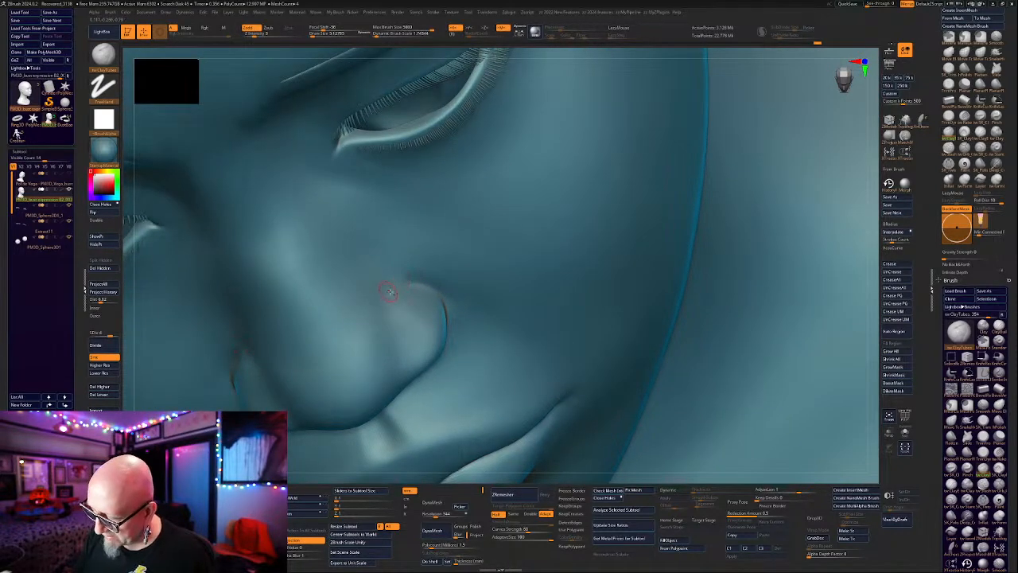
Sharpen the crease at the upper front edge of the nostril wing with ClayTubes at a much smaller draw size.
right_click(420, 326)
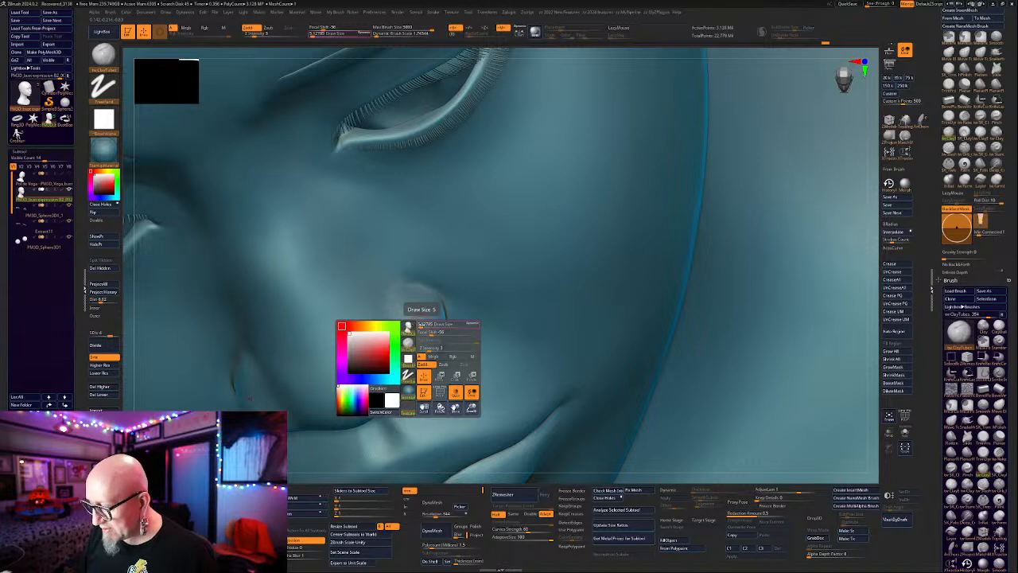
drag(421, 324, 422, 325)
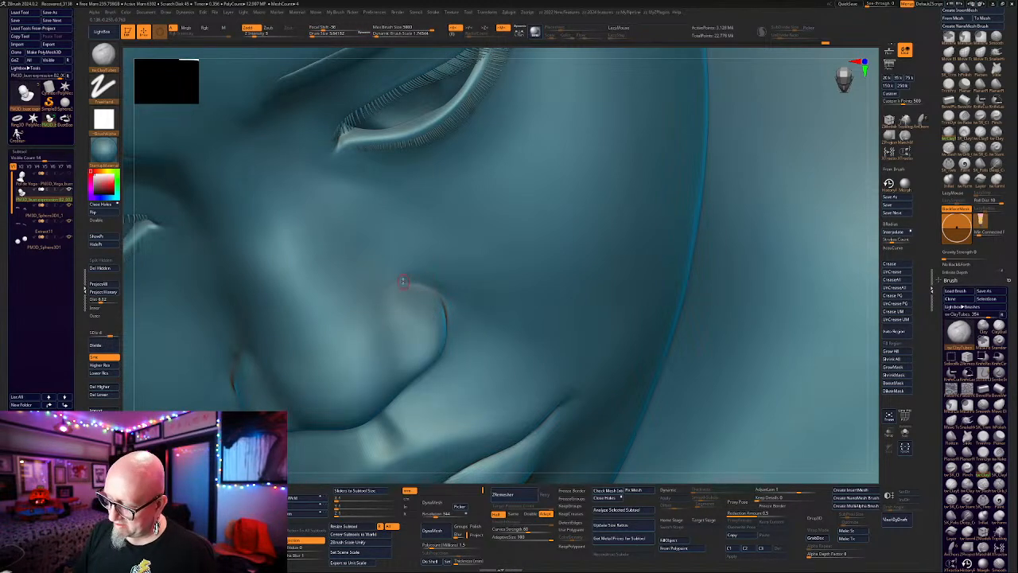
right_drag(403, 282, 401, 282)
key(space)
drag(406, 283, 403, 282)
key(space)
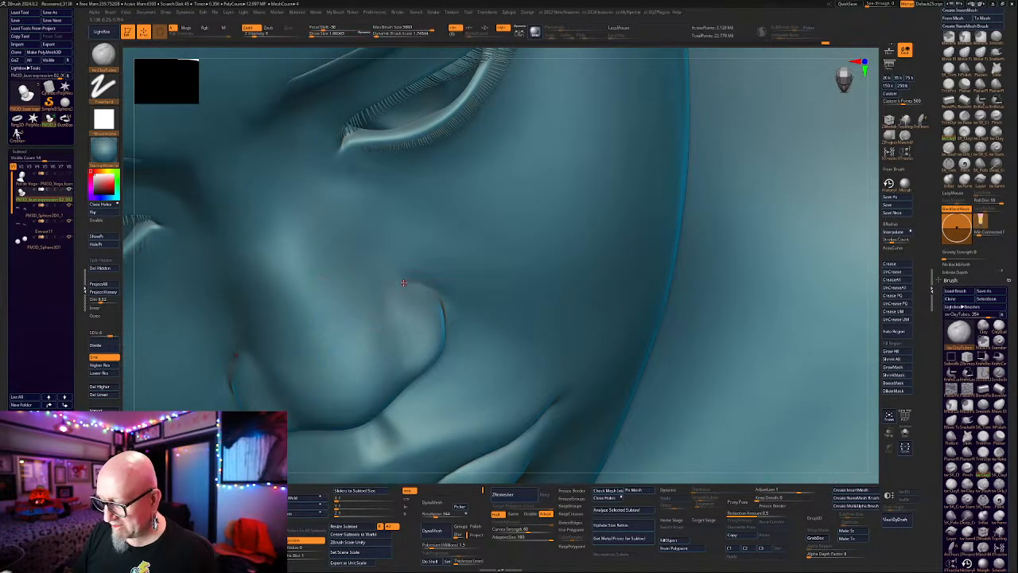
right_drag(403, 282, 401, 283)
drag(404, 282, 407, 282)
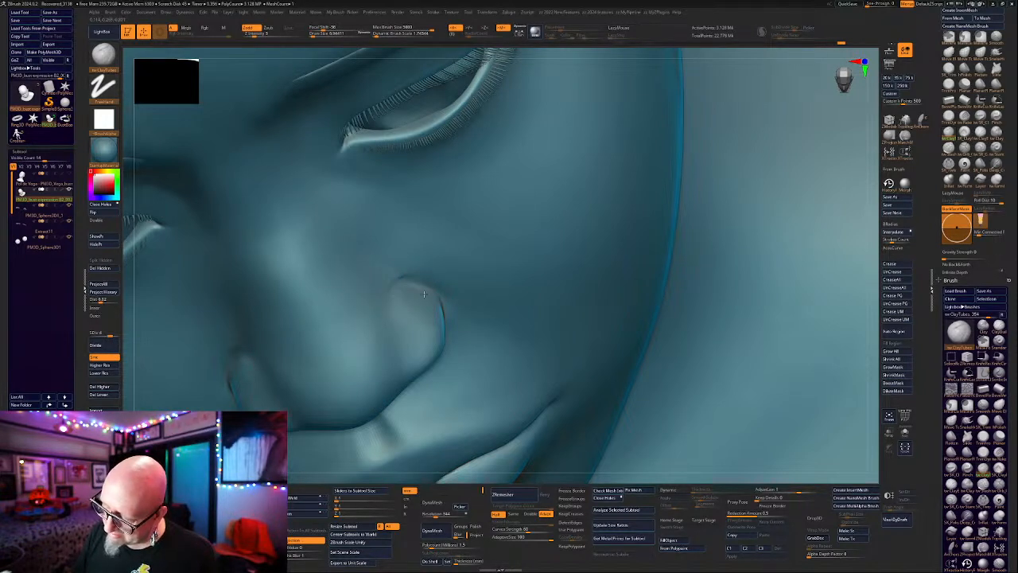
Smooth the top of the nostril wing and soften its transition into the side of the nose.
key(shift)
mouse_move(411, 283)
shift+mouse_down()
mouse_move(404, 316)
mouse_move(398, 307)
shift+mouse_up()
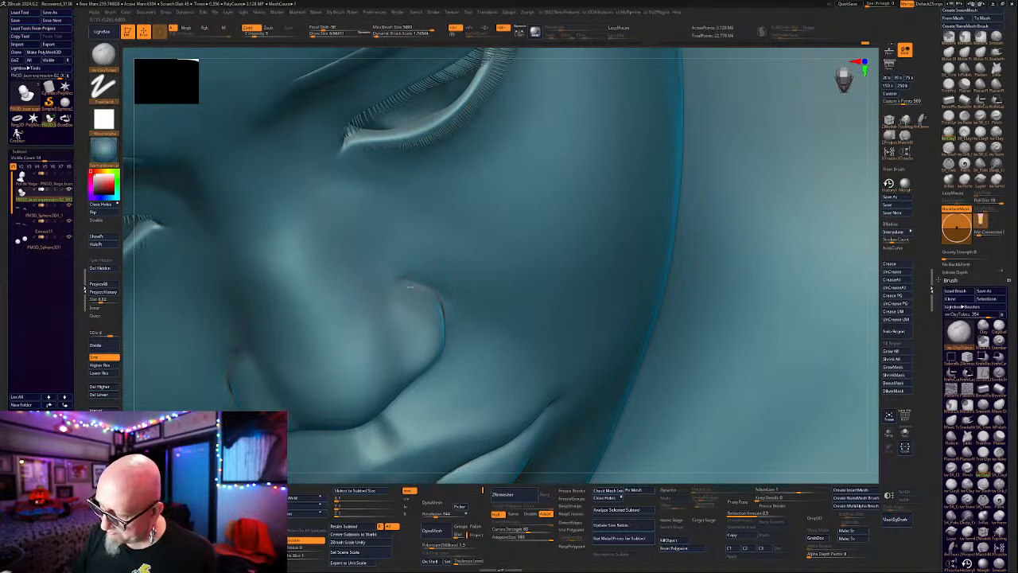
key(shift)
shift+drag(408, 299, 399, 292)
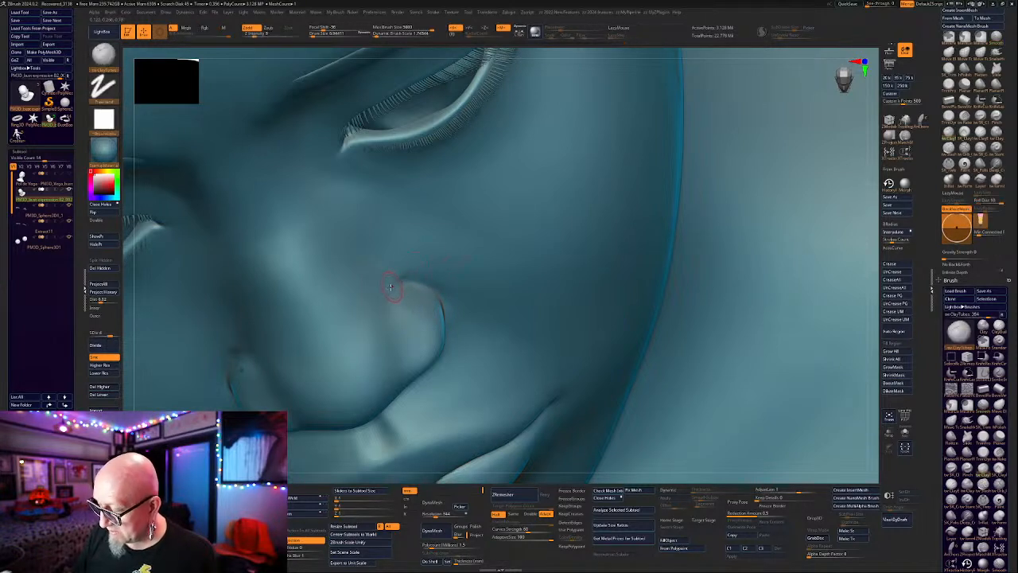
key(shift)
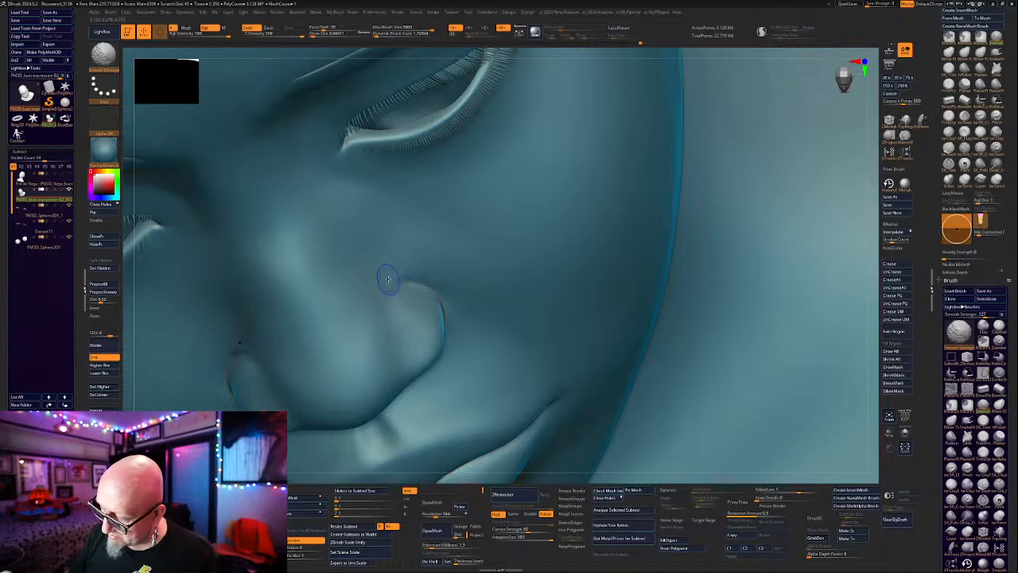
Switch to the Slide brush and adjust its draw size for reshaping the nostril wing from the side and below.
mouse_move(538, 478)
mouse_down()
mouse_move(676, 334)
mouse_move(792, 119)
mouse_move(392, 262)
mouse_up()
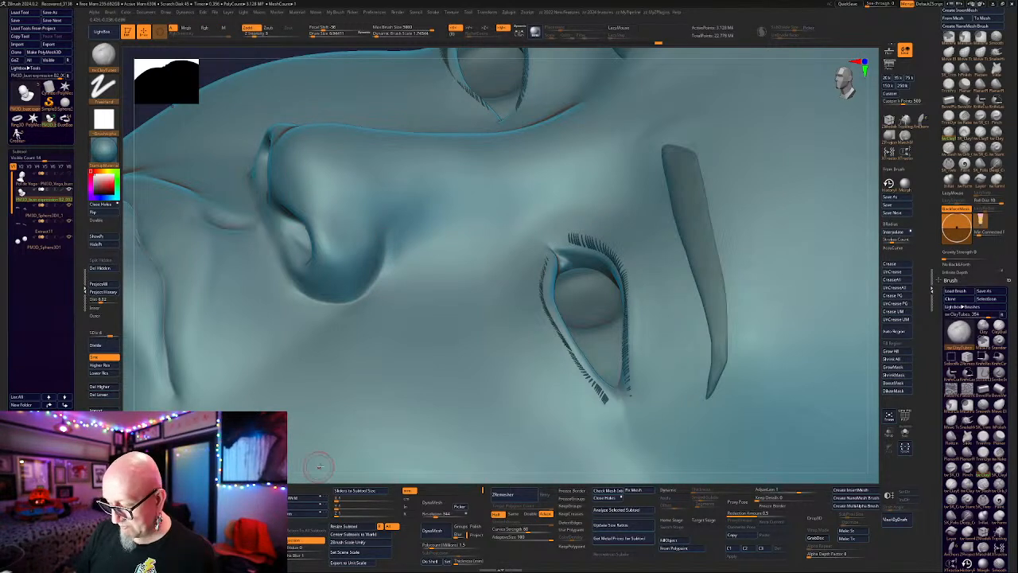
drag(329, 475, 324, 461)
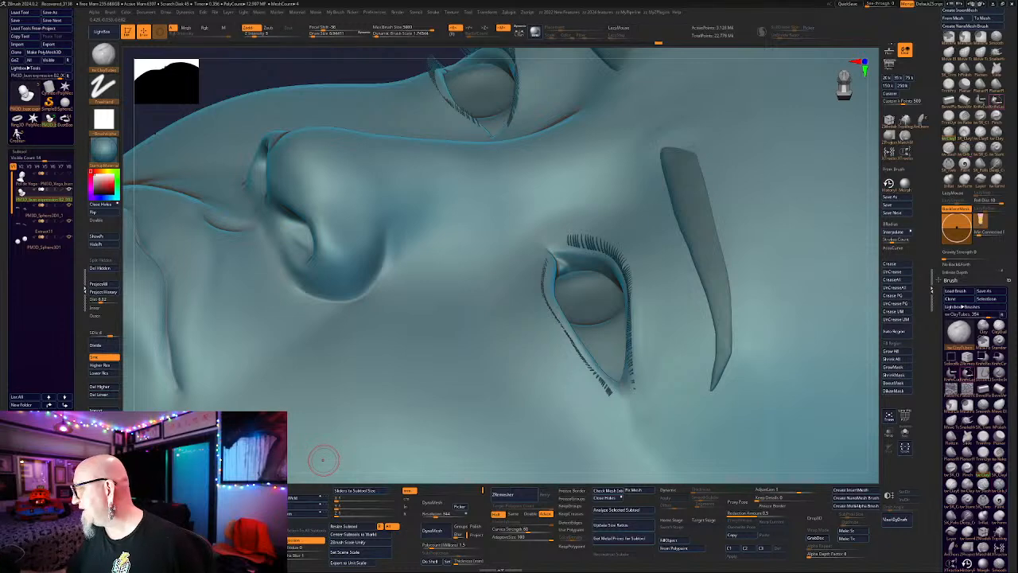
key(4)
drag(374, 67, 376, 75)
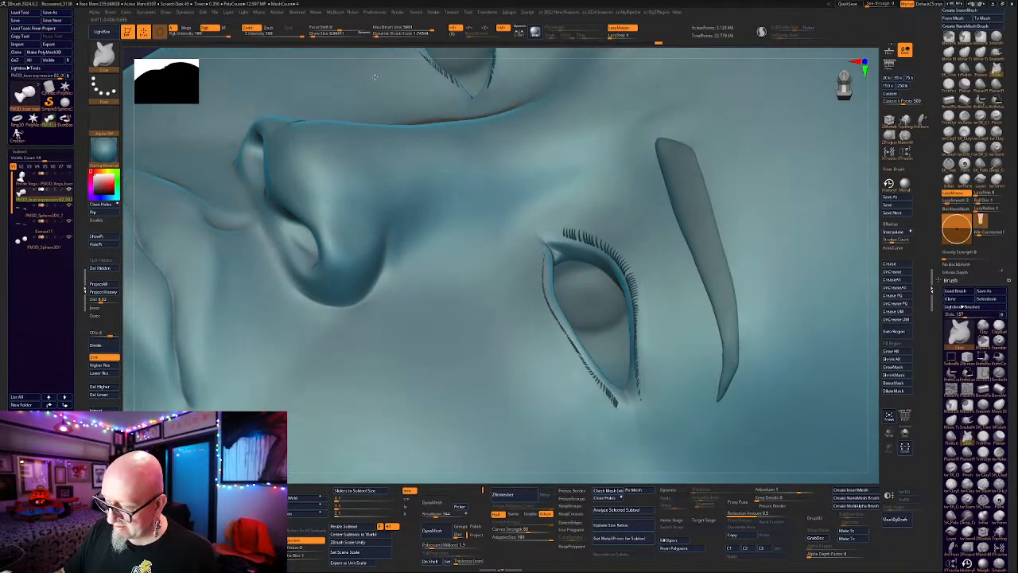
key(space)
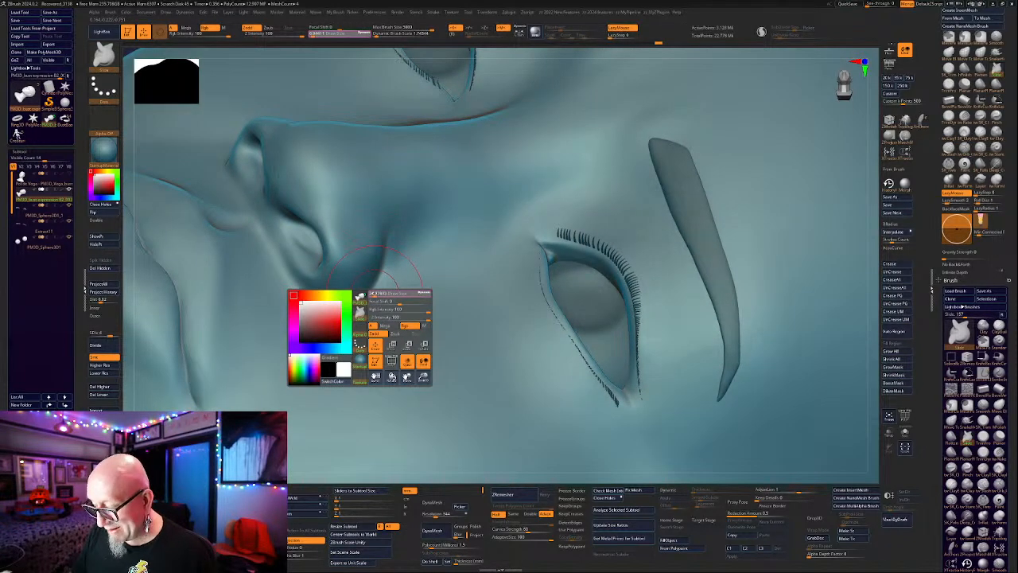
Set the brush draw size to about 11.5, then refine and smooth the outer edge of the nostril wing where it meets the cheek.
key(space)
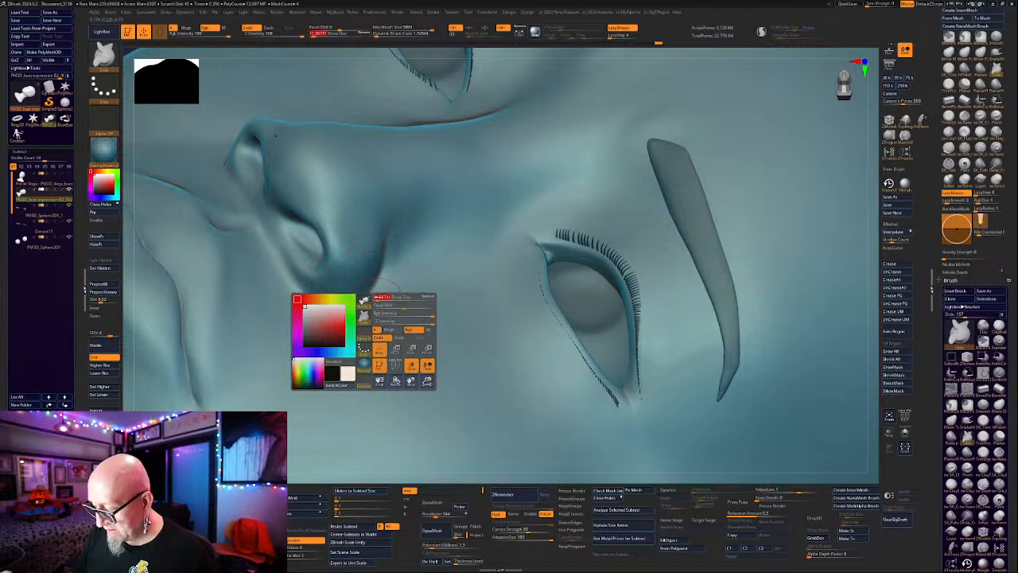
drag(373, 301, 372, 305)
right_drag(371, 304, 366, 306)
right_click(367, 306)
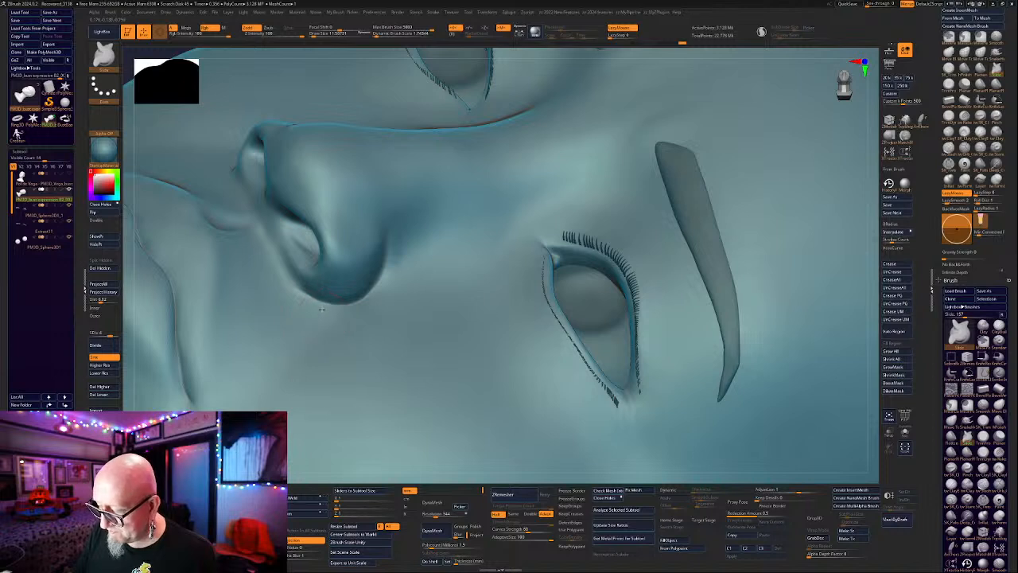
drag(352, 299, 360, 305)
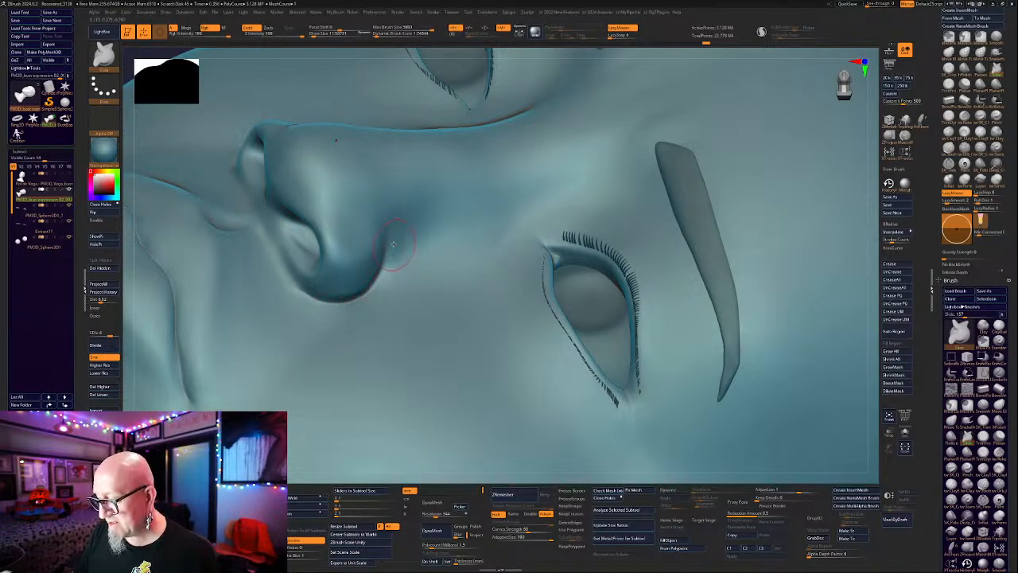
shift+drag(391, 251, 333, 300)
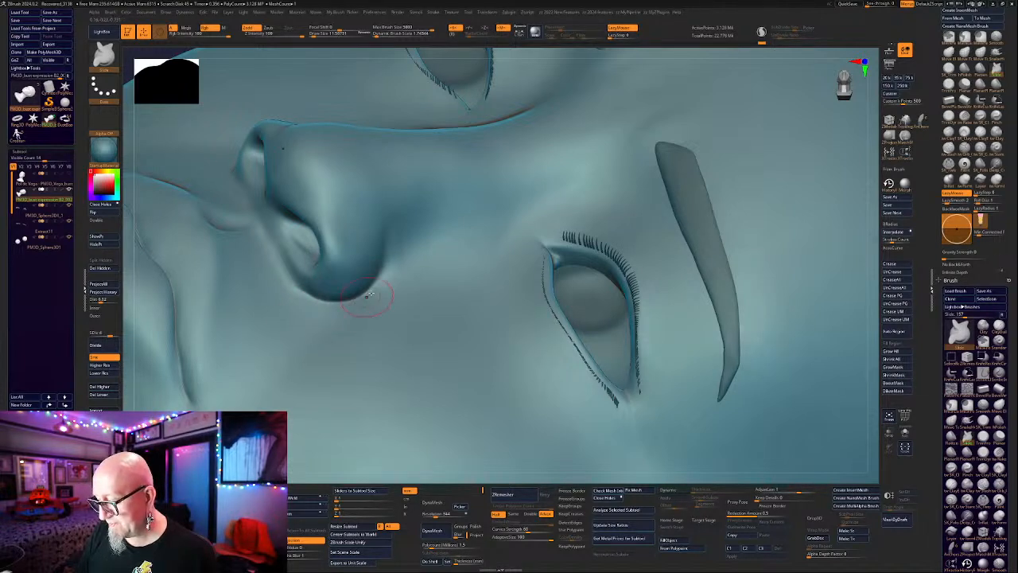
key(shift)
shift+drag(376, 280, 382, 271)
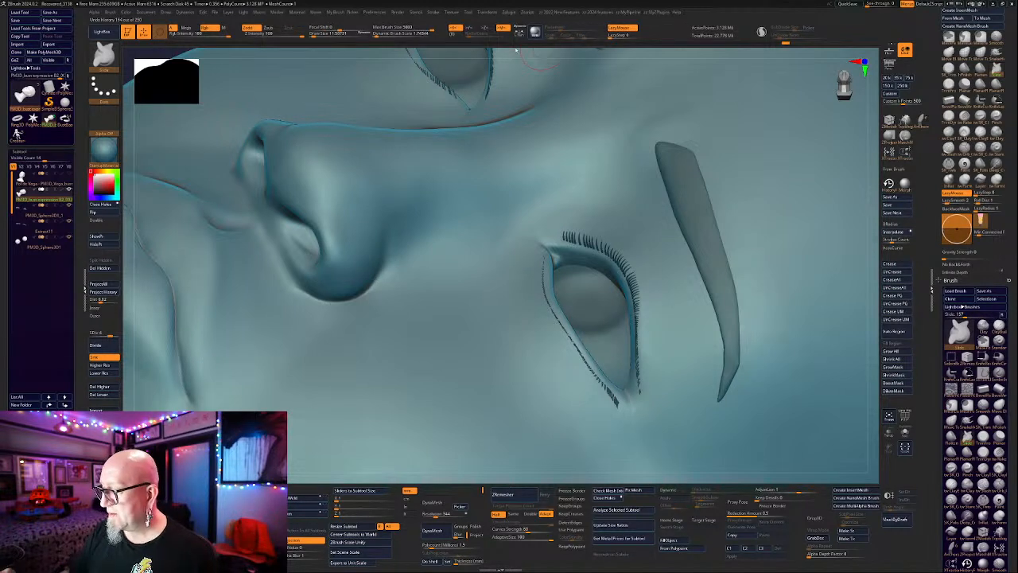
Compare the current nose with earlier states in the undo history and examine the face from the front and at an angle.
click(546, 43)
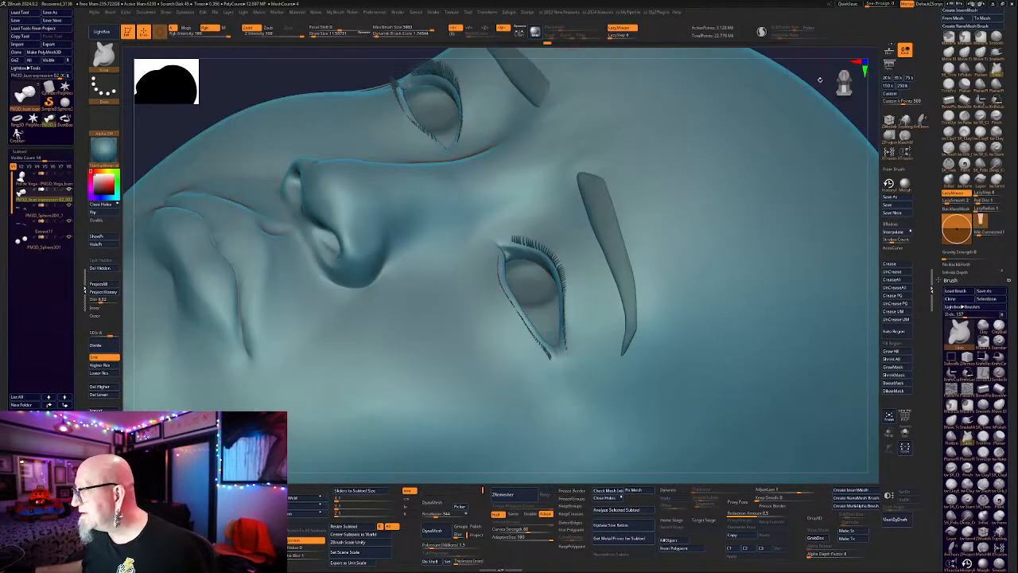
mouse_move(785, 45)
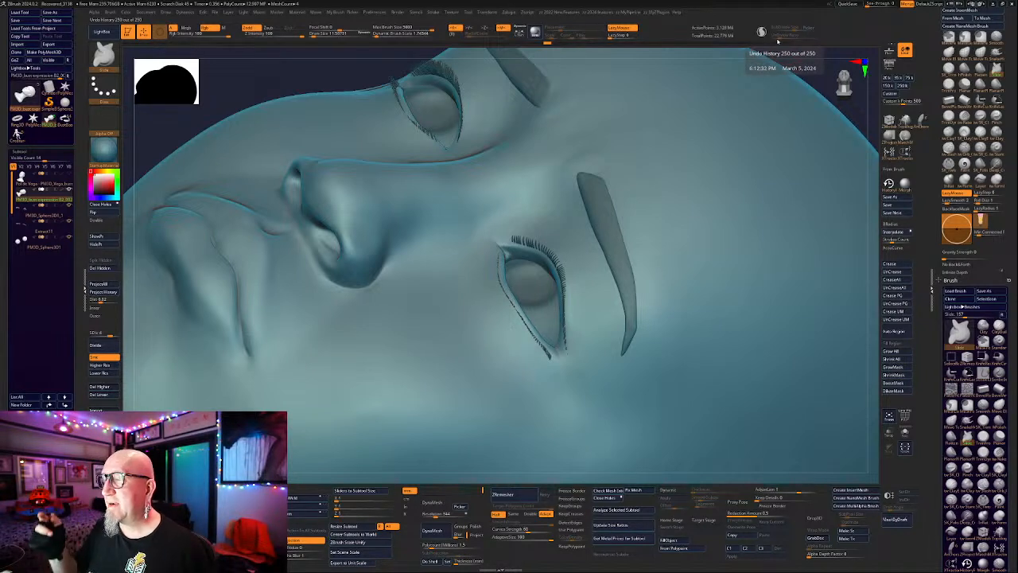
click(778, 42)
mouse_move(778, 41)
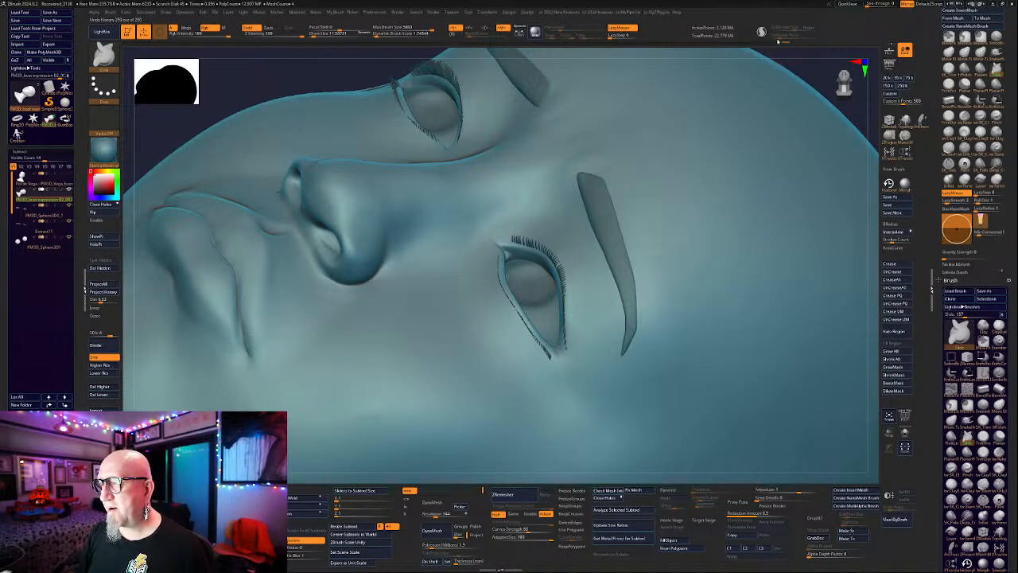
click(778, 41)
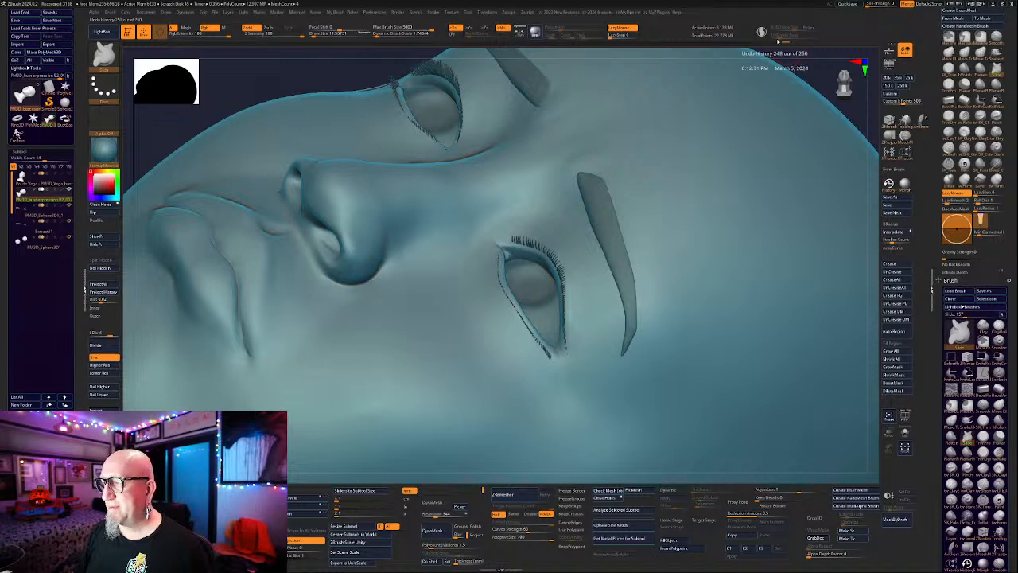
mouse_move(777, 41)
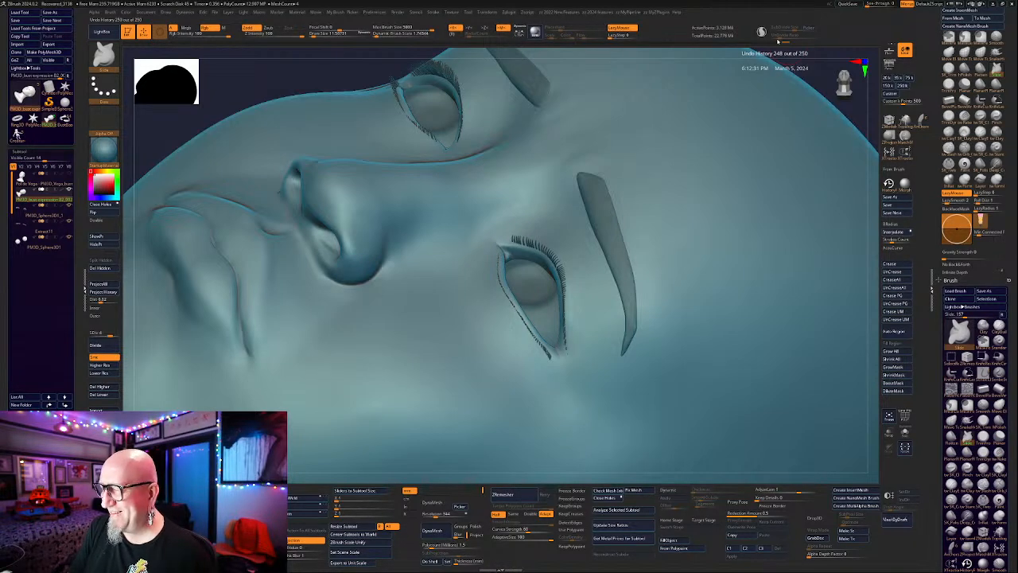
drag(338, 71, 355, 88)
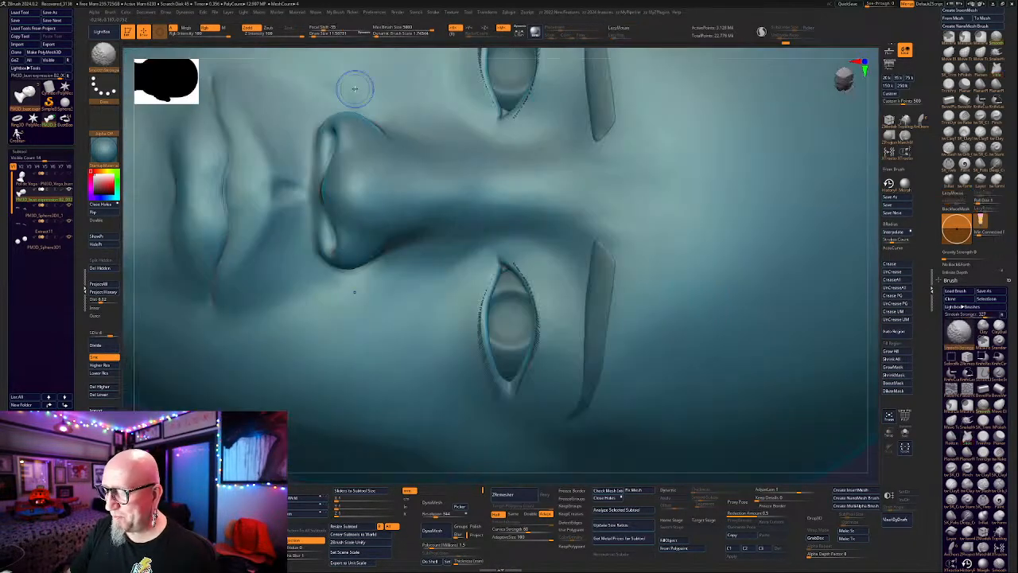
alt+drag(872, 397, 799, 341)
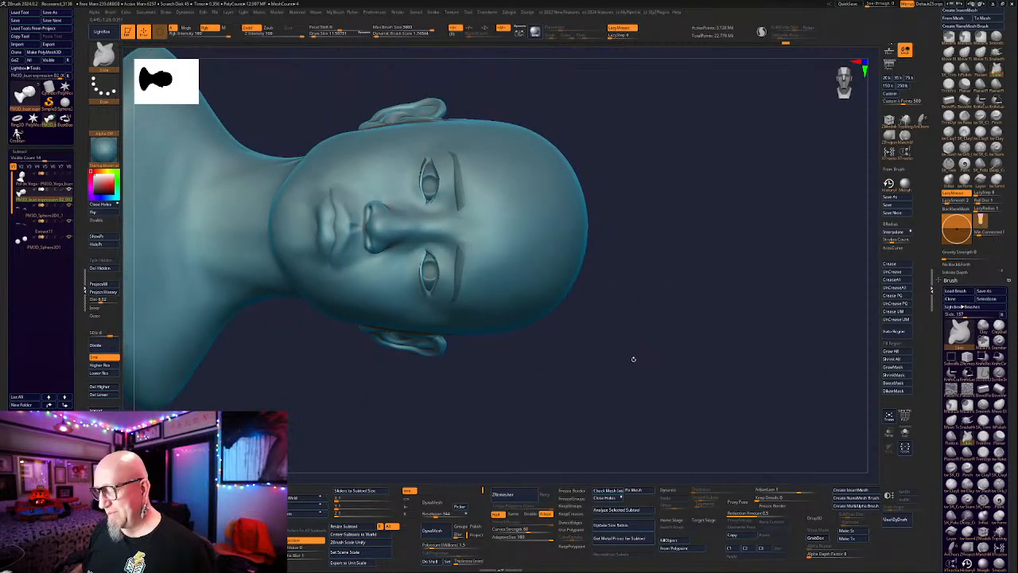
drag(634, 359, 713, 317)
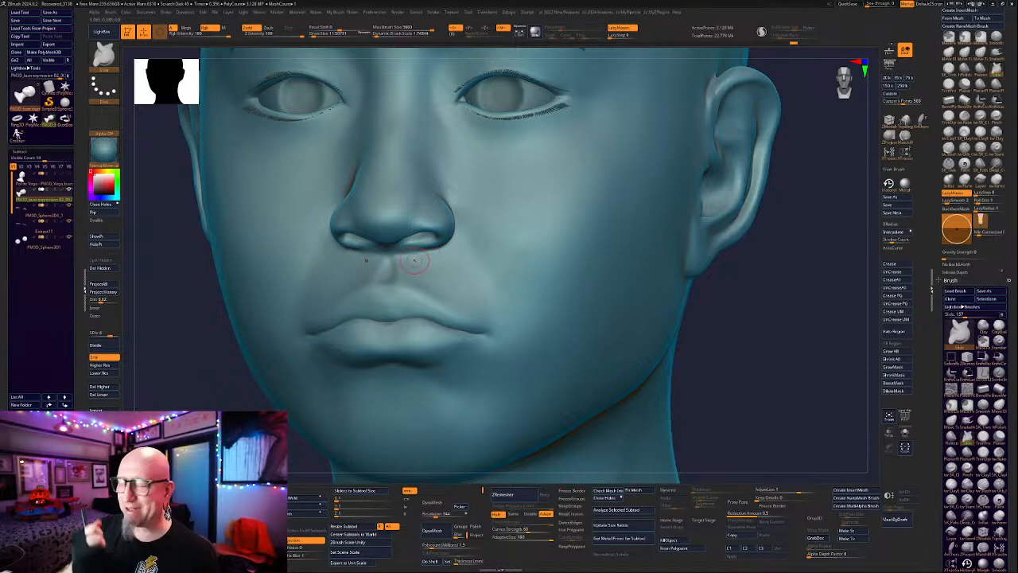
shift+drag(768, 338, 686, 326)
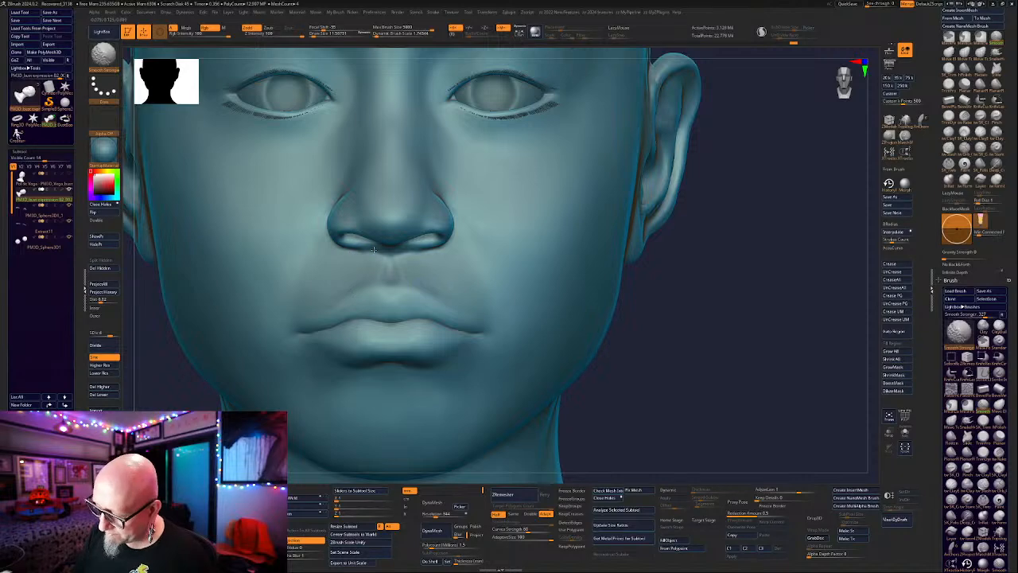
Build up the lower nostril rims with the ClayTubes brush and smooth the strokes into the base of the nose.
mouse_move(644, 357)
shift+mouse_down()
mouse_move(705, 273)
mouse_move(804, 237)
shift+mouse_up()
click(949, 119)
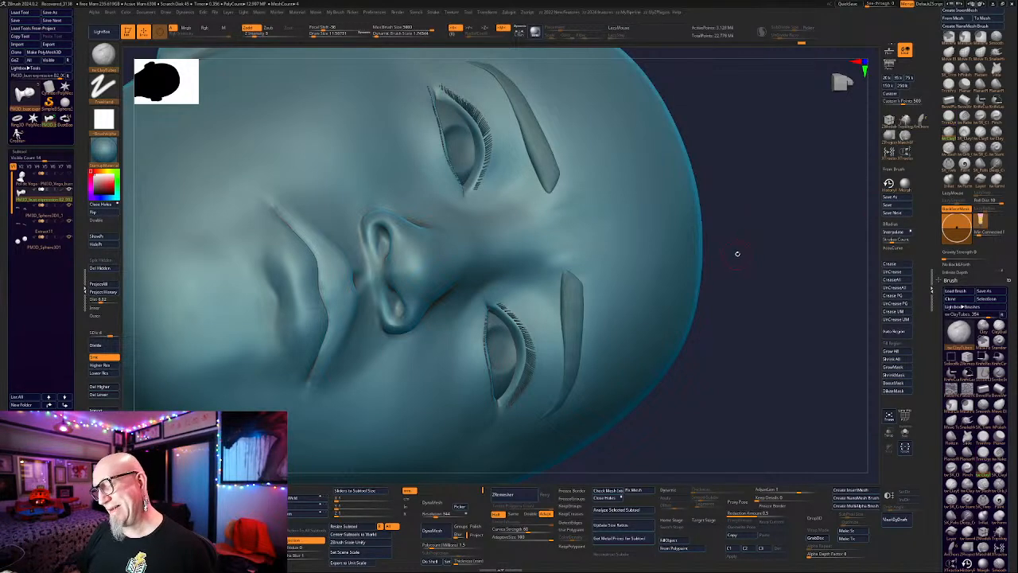
mouse_move(734, 252)
mouse_down()
mouse_move(732, 237)
mouse_move(750, 237)
mouse_up()
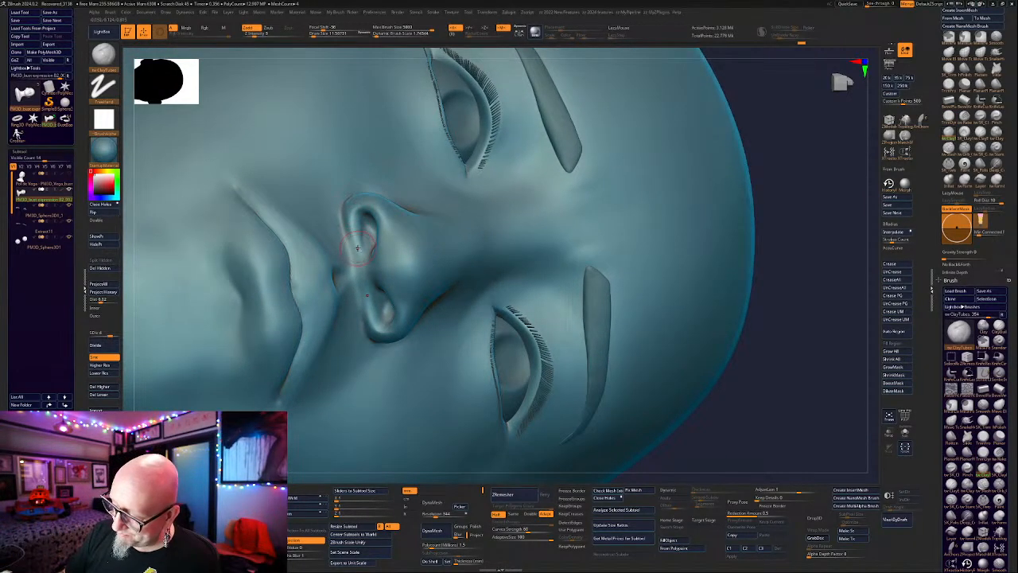
drag(354, 241, 362, 217)
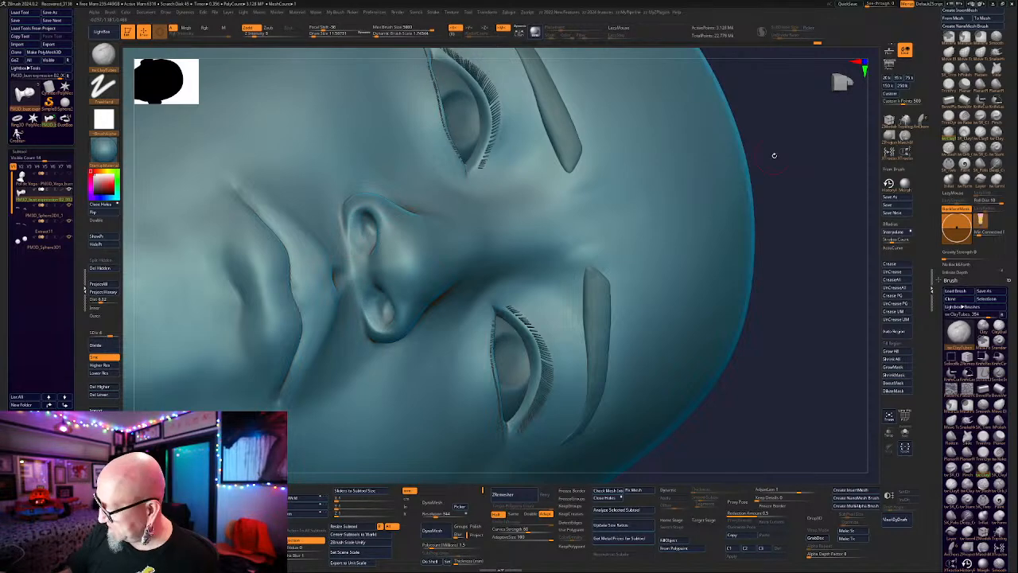
drag(774, 156, 777, 148)
drag(589, 146, 566, 199)
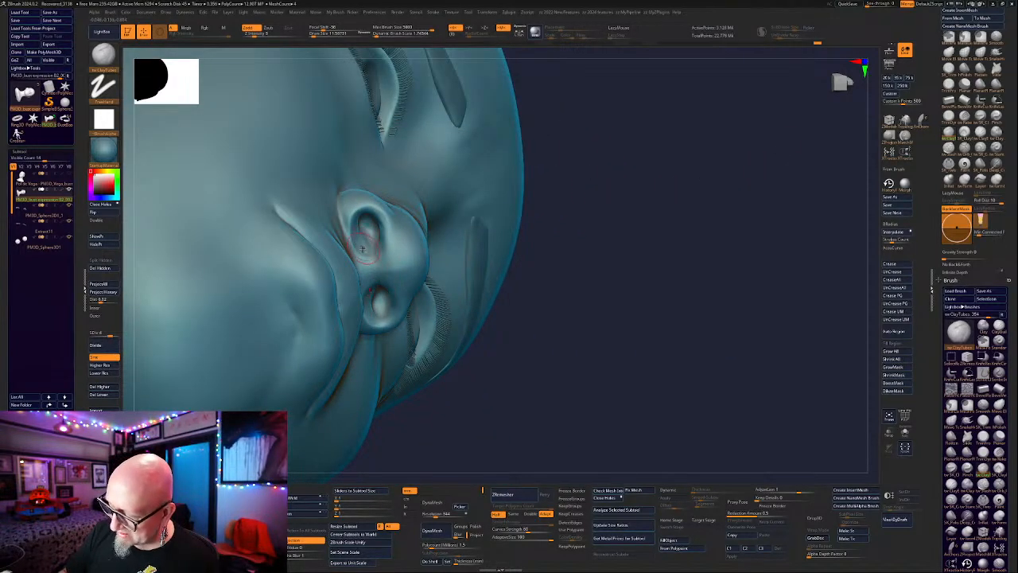
drag(625, 155, 596, 155)
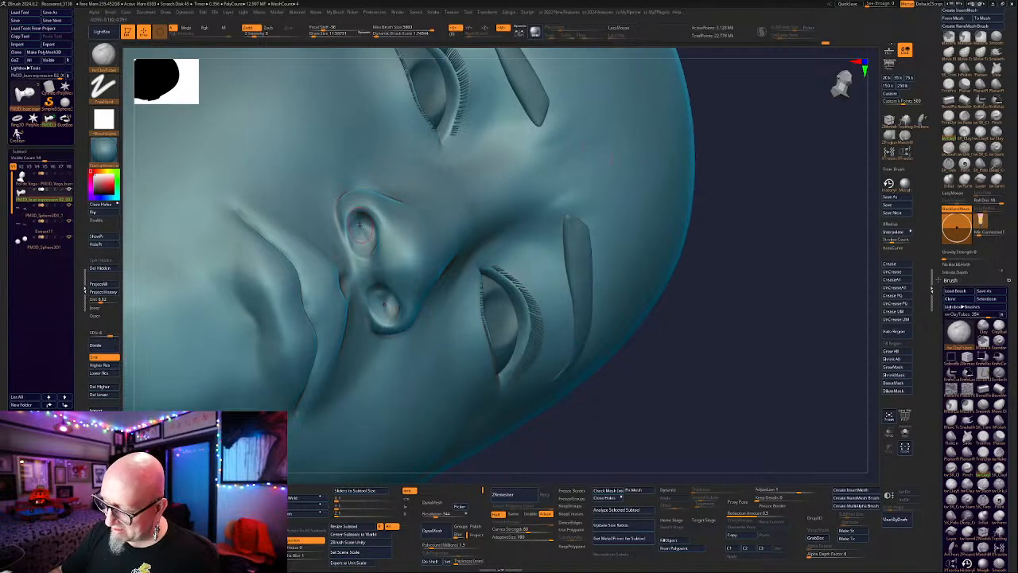
shift+drag(359, 225, 346, 232)
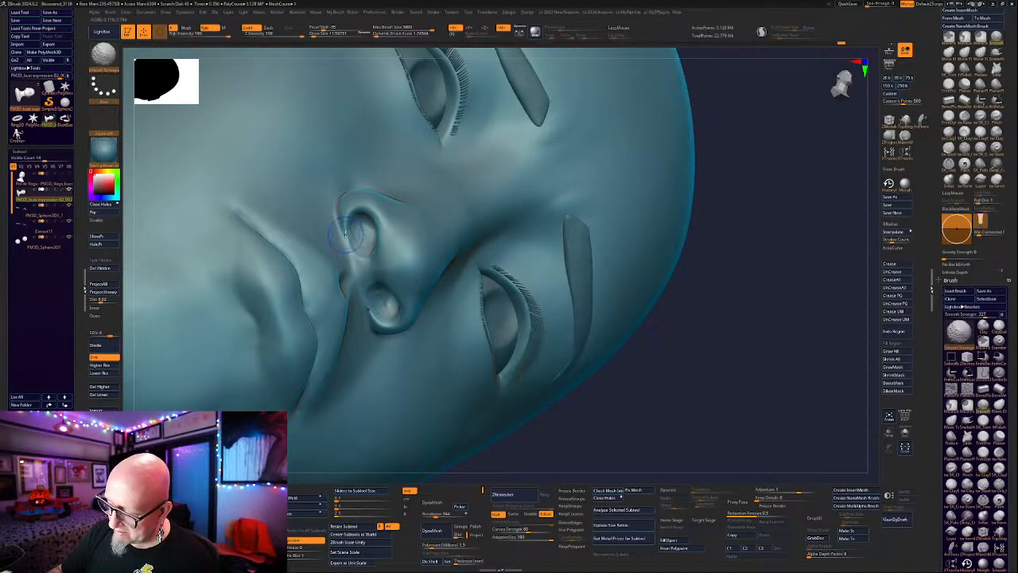
drag(761, 303, 736, 296)
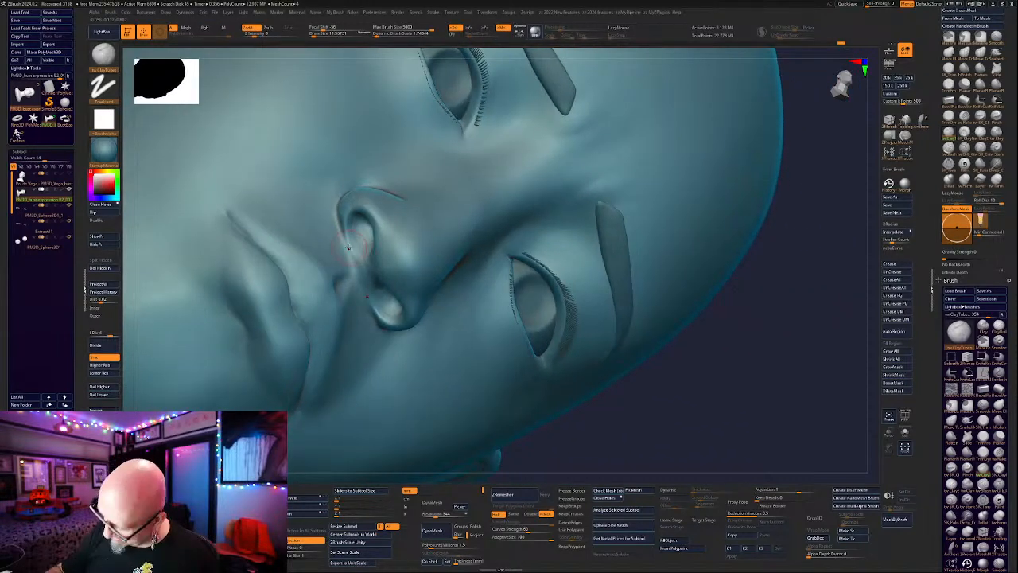
shift+drag(338, 207, 350, 254)
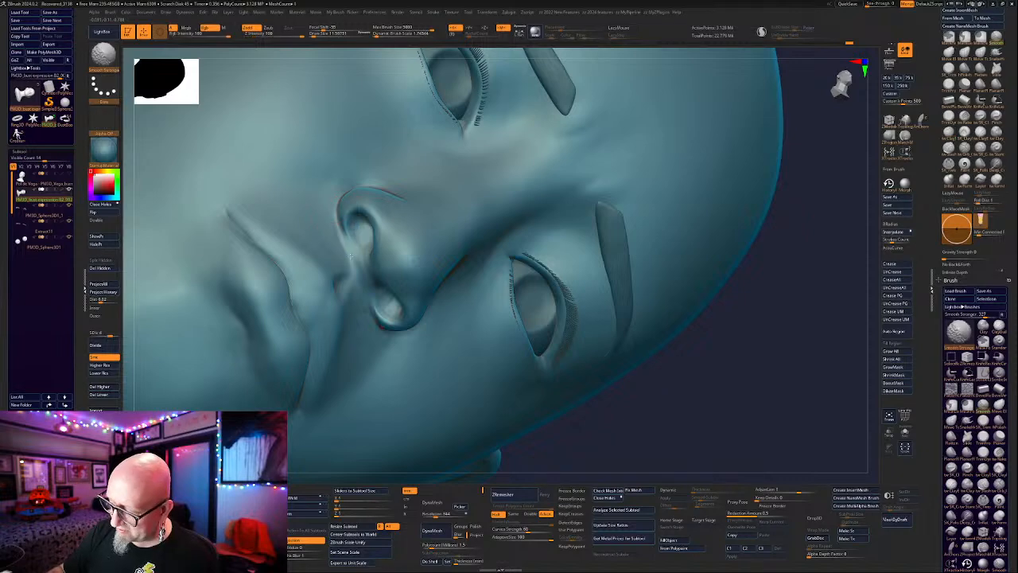
Switch to a line-carving brush and define the seam between the lips from one mouth corner to the other.
mouse_move(679, 390)
mouse_down()
mouse_move(766, 422)
mouse_move(762, 366)
mouse_move(708, 397)
mouse_move(727, 348)
mouse_move(697, 359)
mouse_move(693, 318)
mouse_move(677, 322)
mouse_up()
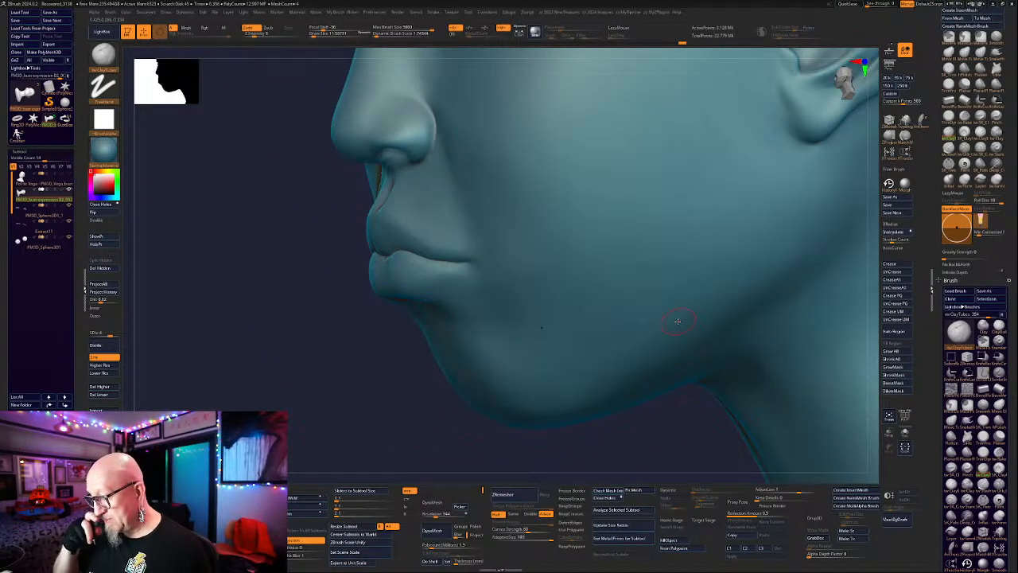
mouse_move(360, 402)
mouse_down()
mouse_move(477, 416)
mouse_move(467, 407)
mouse_move(491, 427)
mouse_up()
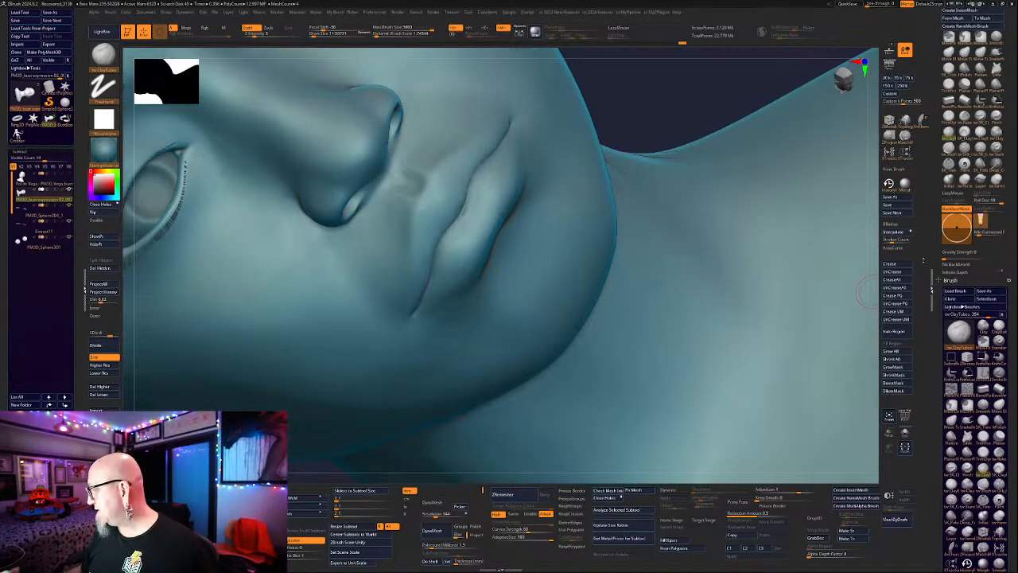
click(948, 149)
right_click(512, 124)
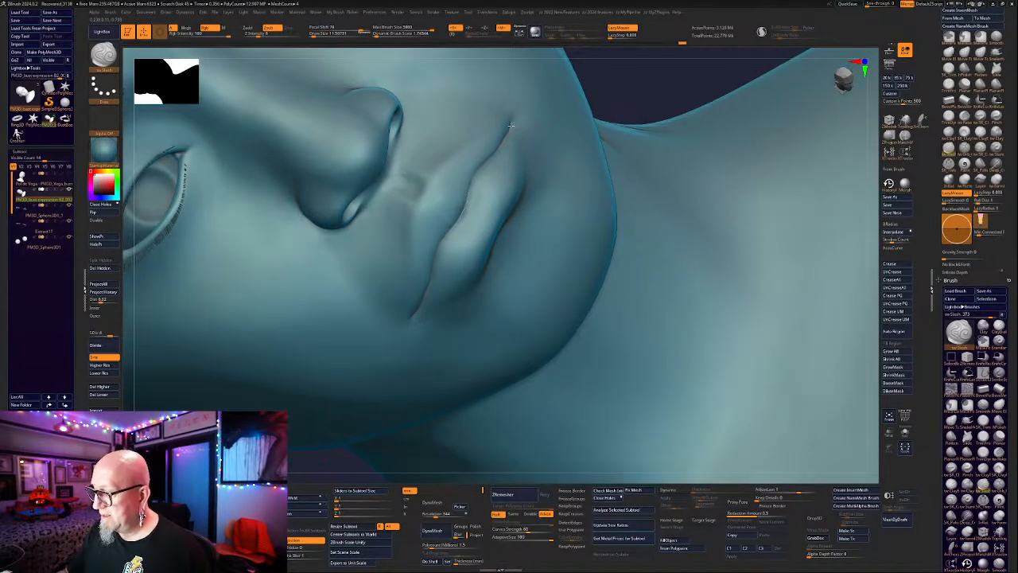
mouse_move(513, 124)
mouse_down()
mouse_move(525, 125)
mouse_move(483, 167)
mouse_move(449, 239)
mouse_up()
shift+drag(660, 82, 676, 97)
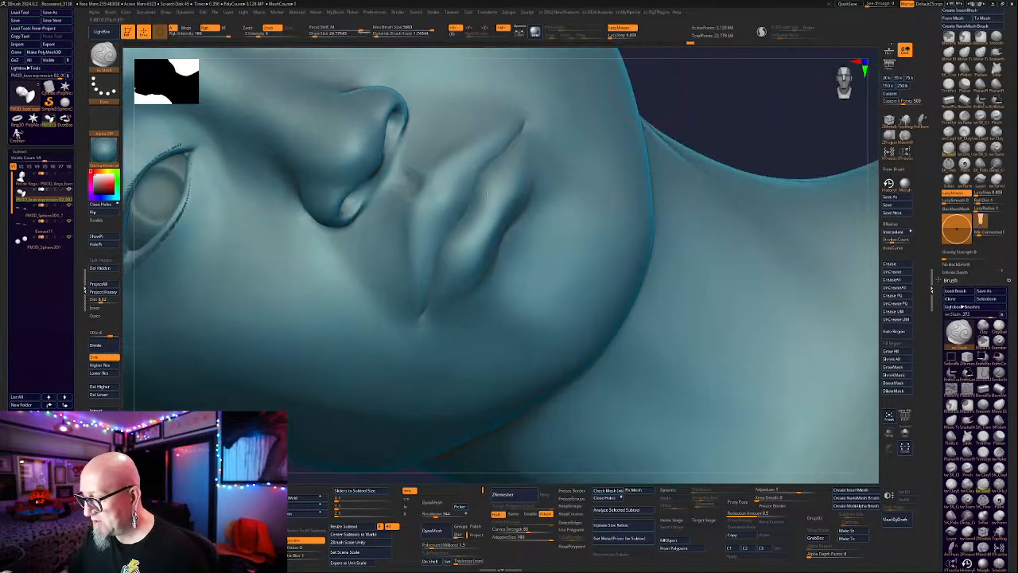
shift+drag(484, 164, 441, 246)
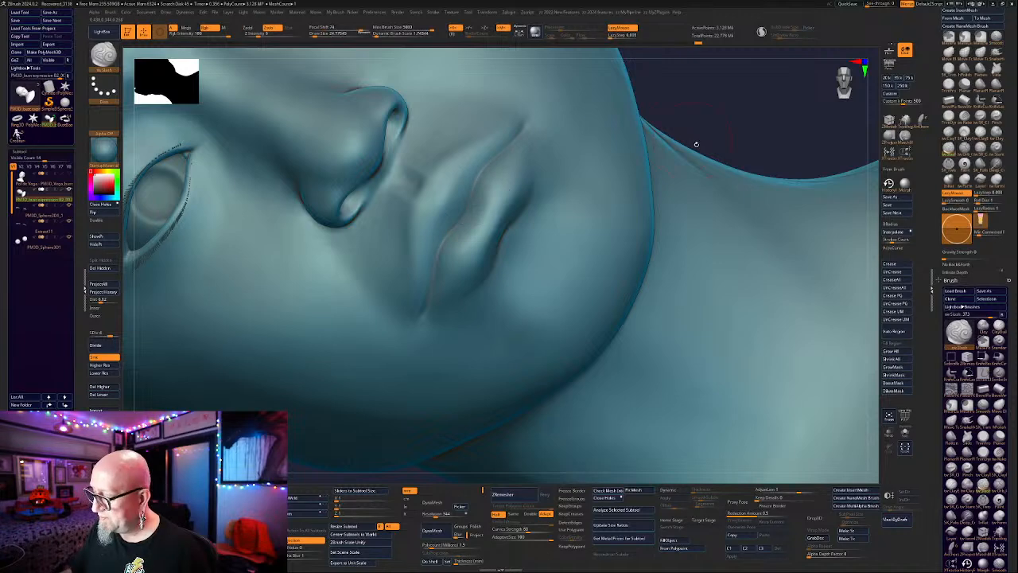
drag(696, 143, 738, 120)
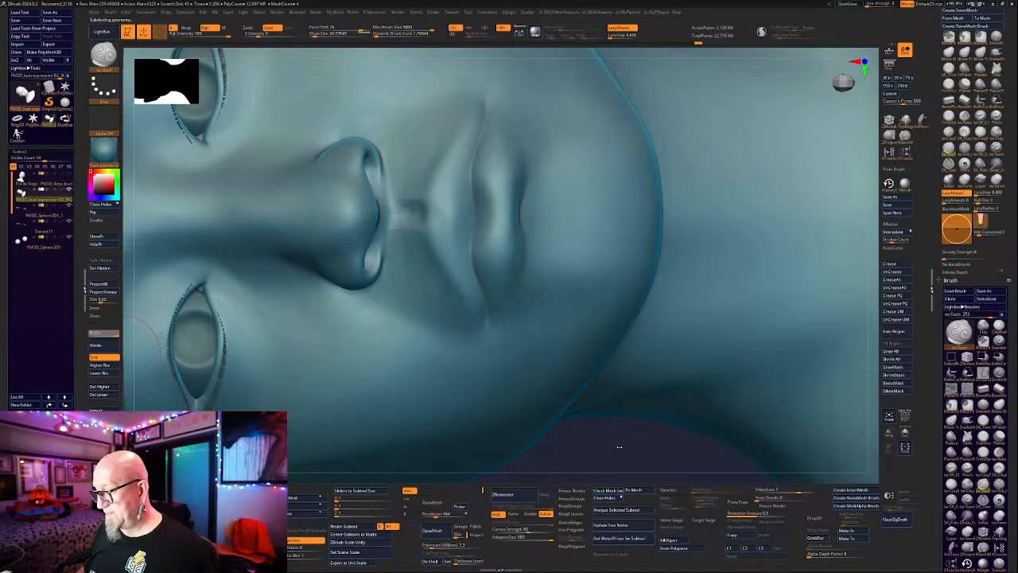
Raise the head to its highest subdivision level, isolate the mouth area, and hide the eye and eyebrow subtools.
key(d)
key(f)
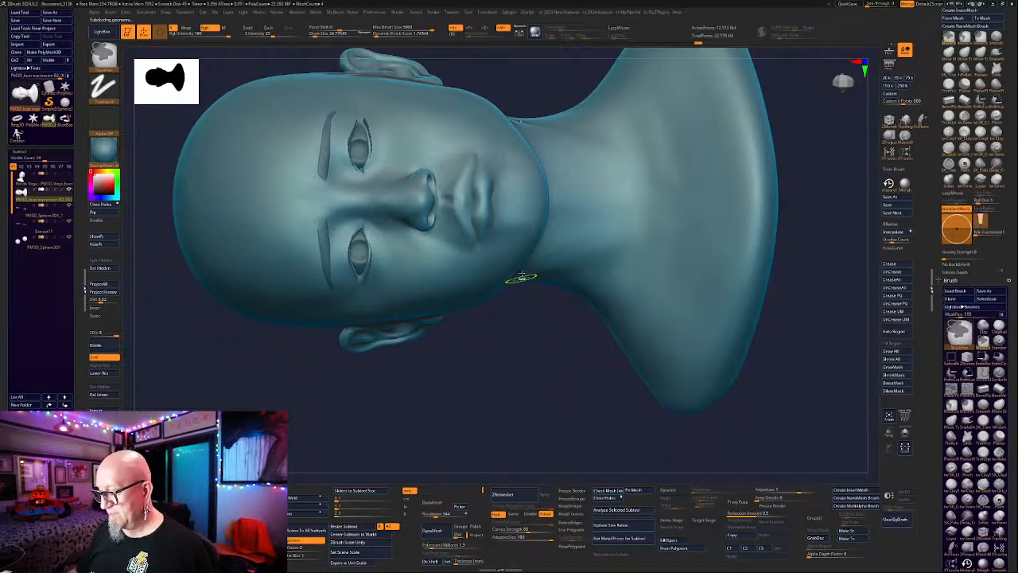
ctrl+shift+drag(517, 72, 508, 266)
drag(542, 393, 557, 300)
click(69, 205)
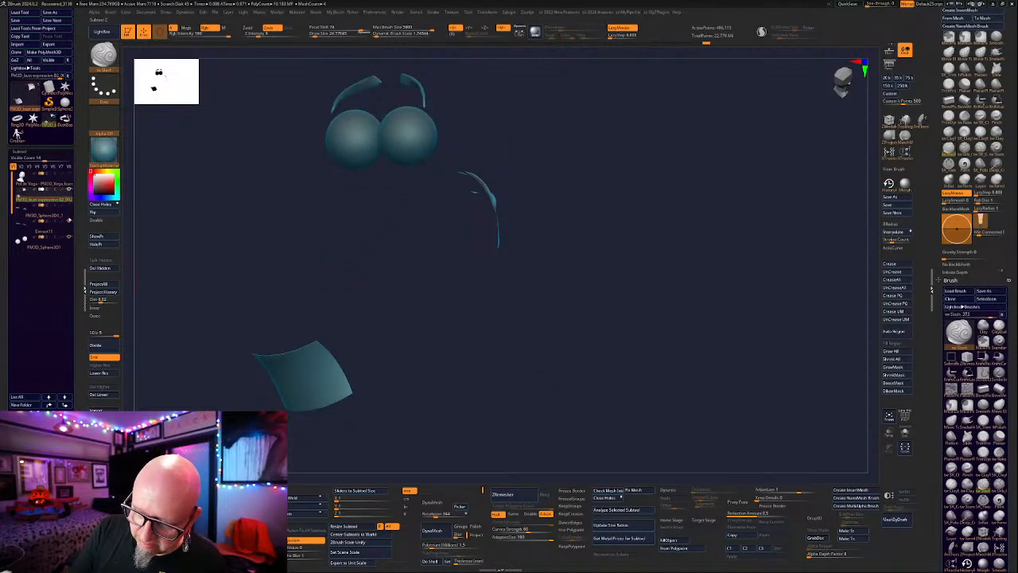
click(69, 221)
click(70, 237)
drag(549, 347, 374, 330)
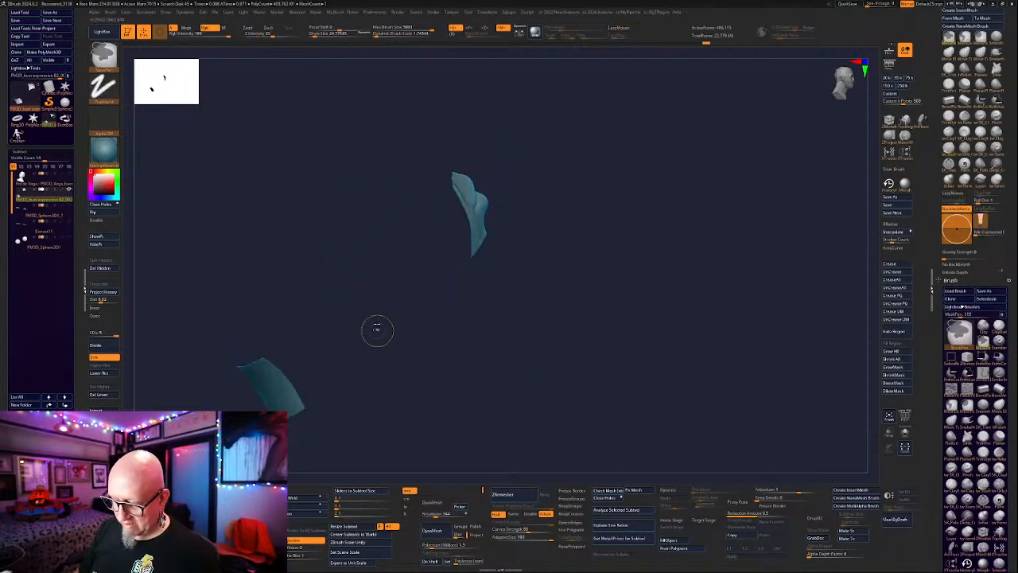
ctrl+shift+drag(382, 276, 194, 479)
Sharpen the seam between the lips from corner to corner of the isolated mouth area with the line-carving brush.
drag(633, 339, 626, 416)
mouse_move(705, 393)
mouse_down()
mouse_move(586, 408)
mouse_move(605, 417)
mouse_move(666, 370)
mouse_move(691, 282)
mouse_move(772, 225)
mouse_move(645, 309)
mouse_move(618, 254)
mouse_move(491, 189)
mouse_up()
key(space)
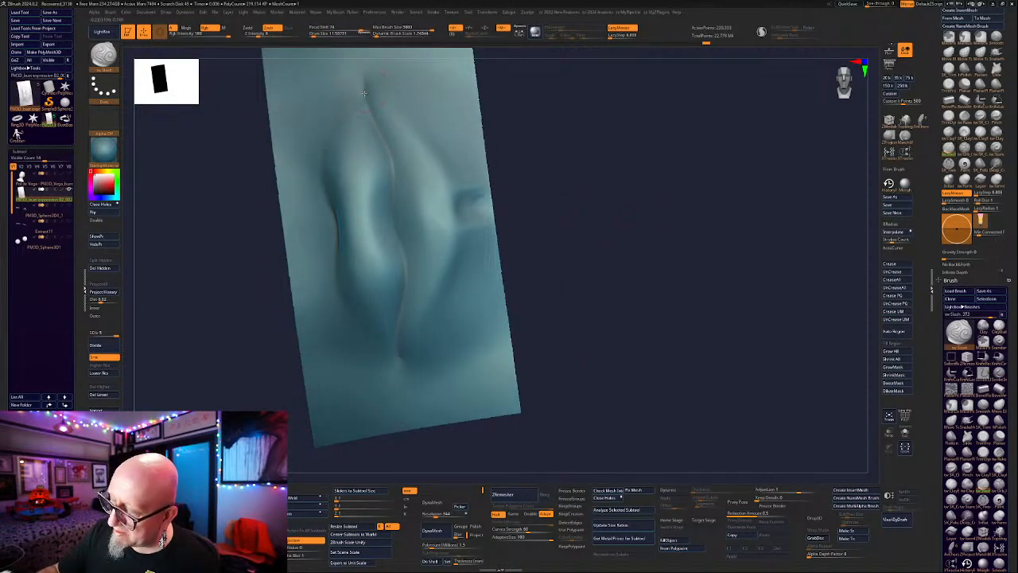
drag(499, 160, 409, 144)
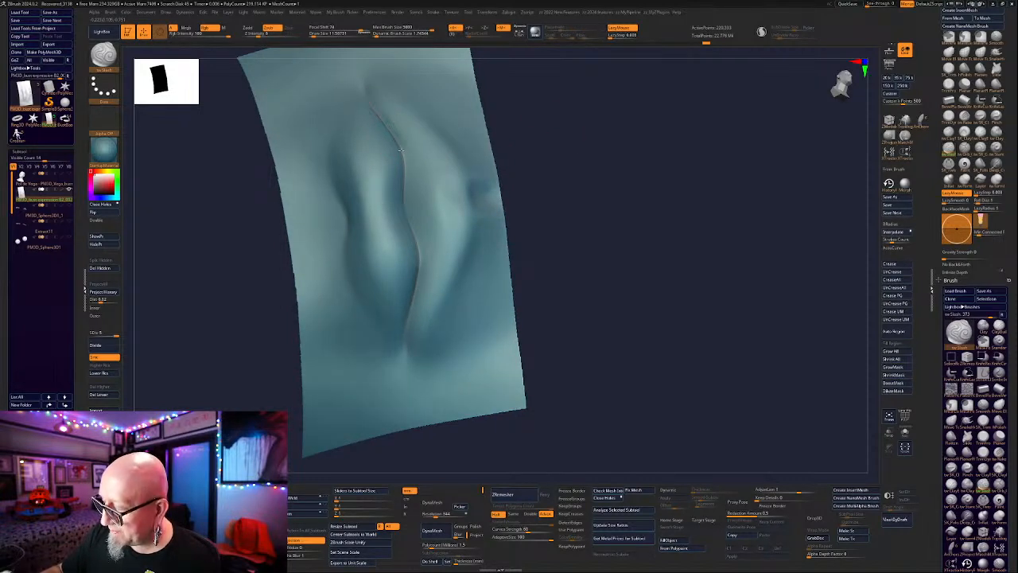
drag(409, 235, 493, 270)
mouse_move(274, 103)
mouse_down()
mouse_move(726, 175)
mouse_move(640, 319)
mouse_move(562, 166)
mouse_up()
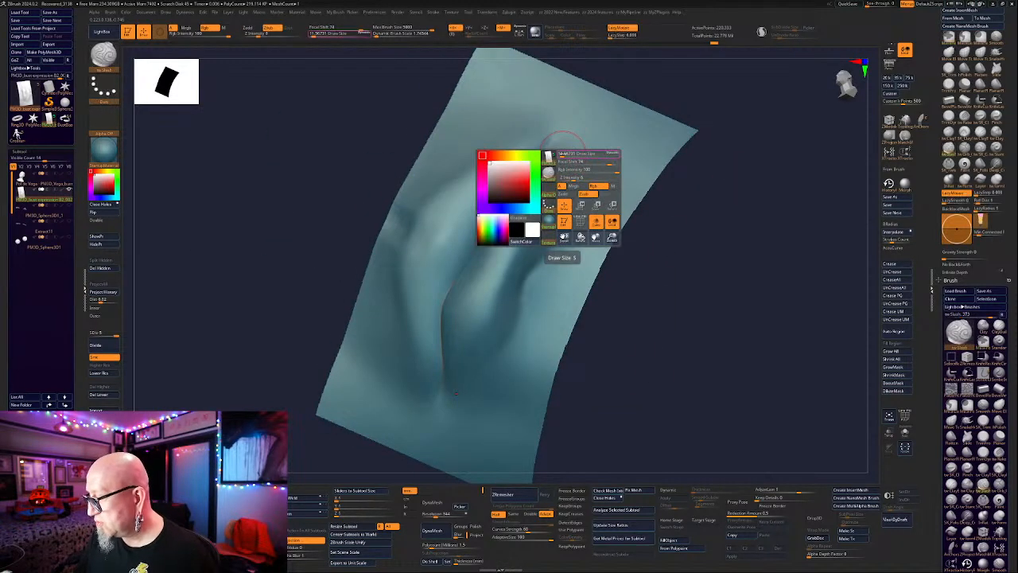
Mask the lower lip from one mouth corner to the other with the MaskPen brush.
key(space)
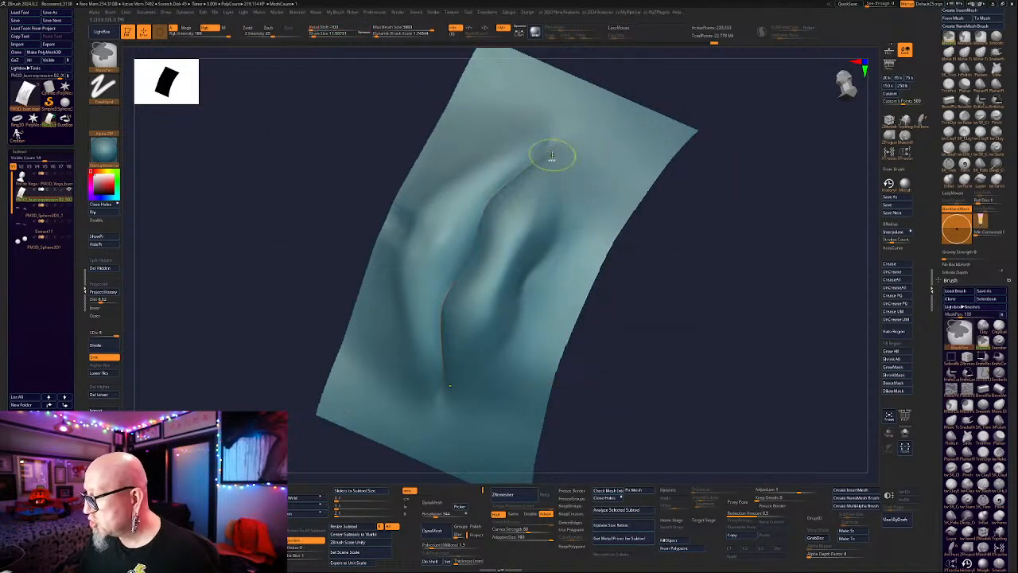
mouse_move(559, 148)
mouse_down()
mouse_move(512, 205)
mouse_move(475, 293)
mouse_move(527, 224)
mouse_move(590, 185)
mouse_move(538, 266)
mouse_up()
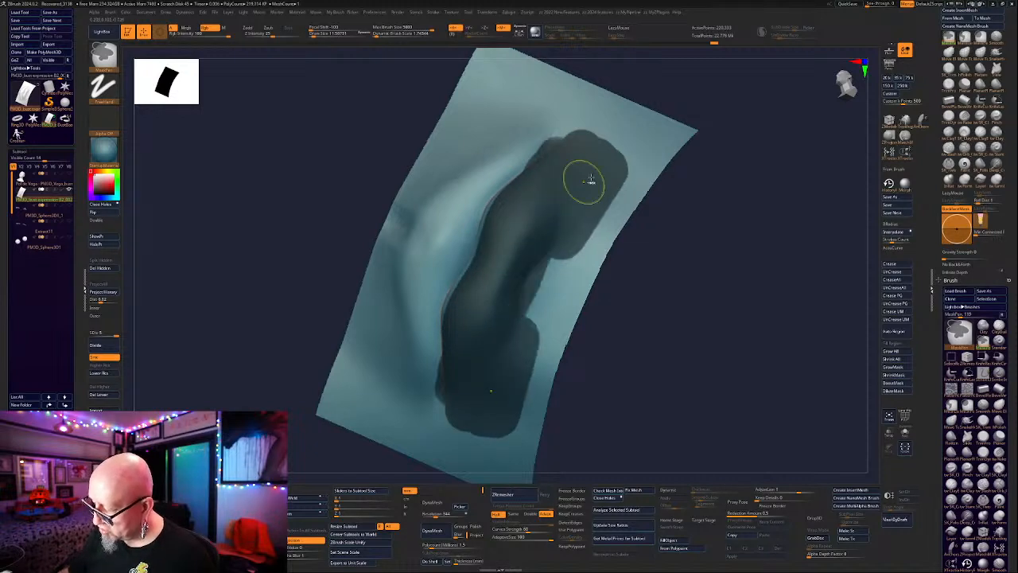
drag(672, 246, 702, 254)
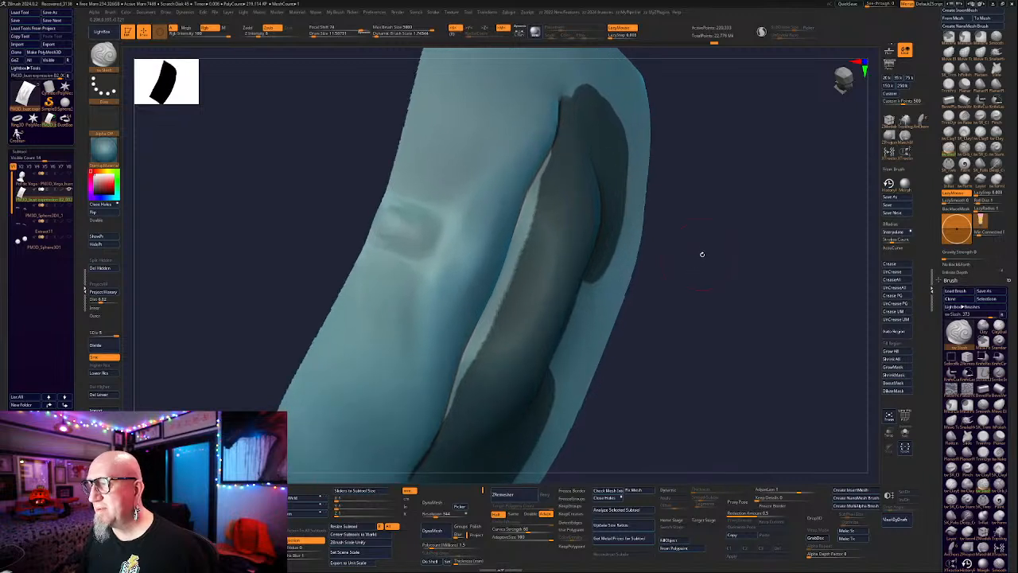
Shrink the brush and extend the mask over the unmasked strip along the lower lip's upper edge, tight to the seam.
key(space)
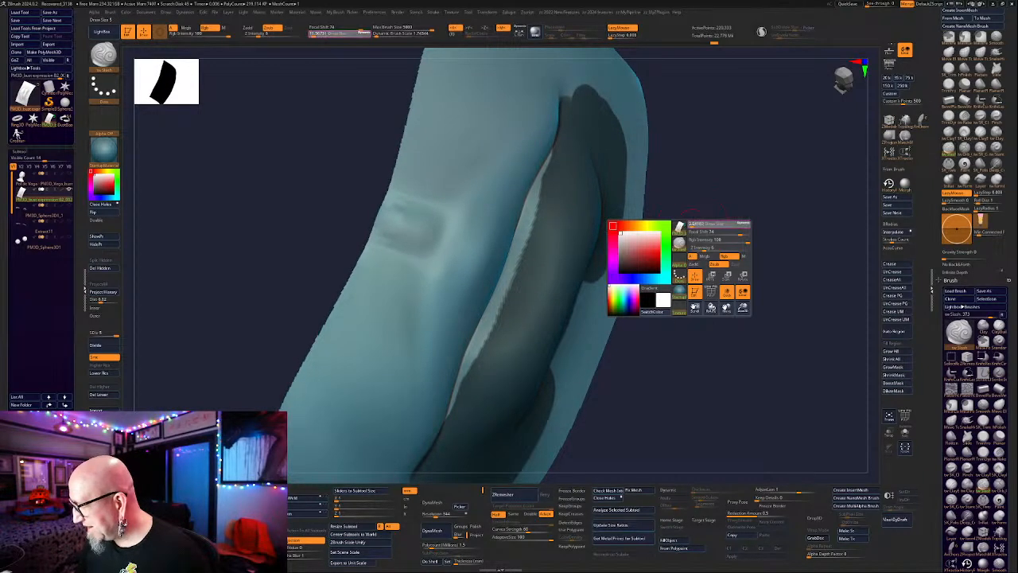
key(ctrl)
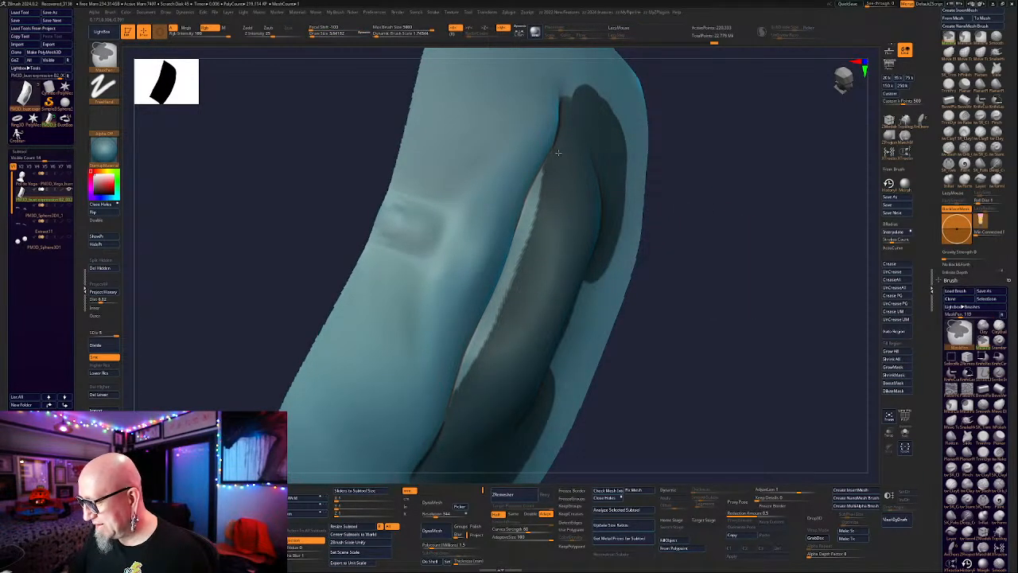
ctrl+drag(558, 152, 513, 269)
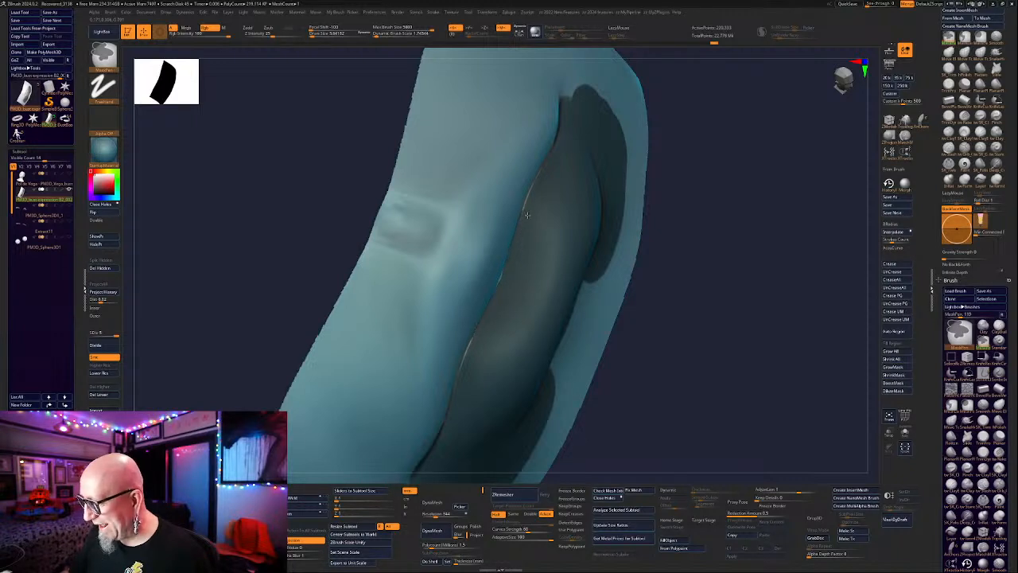
drag(683, 149, 727, 141)
ctrl+drag(487, 267, 496, 254)
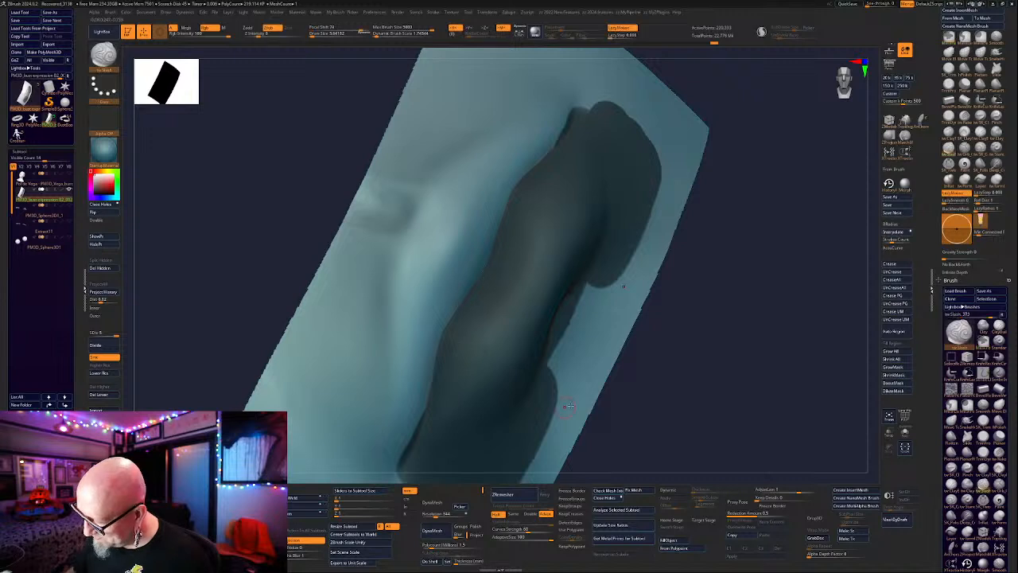
Clean up the mask's edge where the lip seam meets the mouth corner, erasing the spill and repainting the border.
mouse_move(690, 407)
alt+mouse_down()
mouse_move(707, 259)
mouse_move(744, 264)
alt+mouse_up()
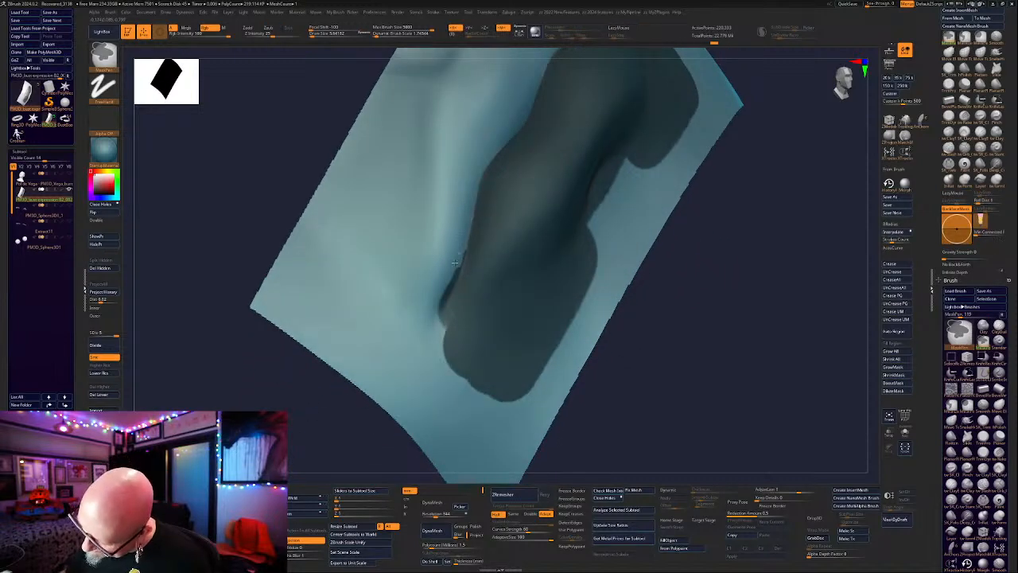
ctrl+alt+drag(455, 262, 443, 305)
ctrl+alt+drag(462, 235, 460, 243)
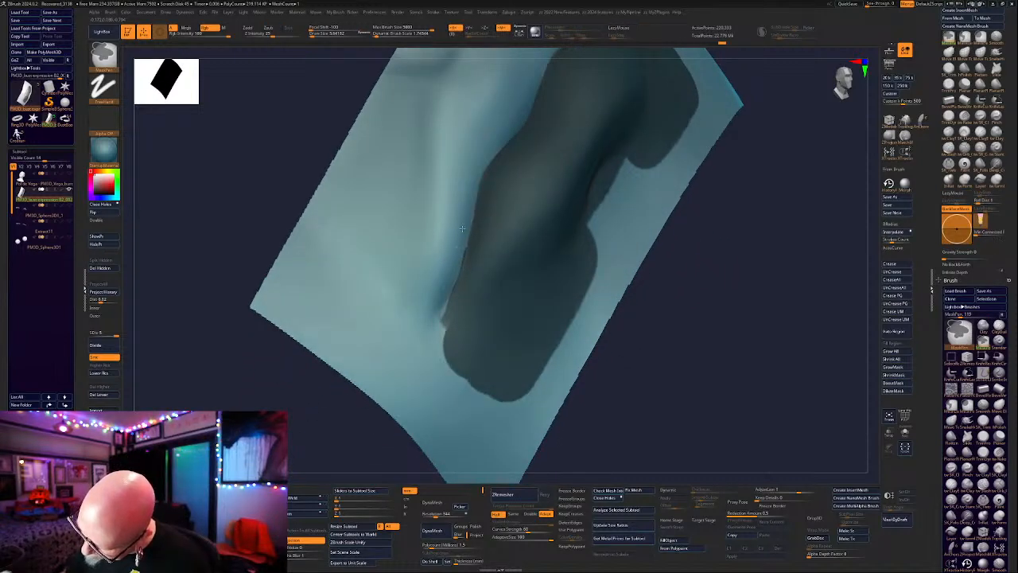
ctrl+drag(462, 252, 439, 313)
mouse_move(691, 302)
mouse_down()
mouse_move(732, 311)
mouse_move(735, 345)
mouse_move(701, 411)
mouse_move(720, 358)
mouse_move(698, 330)
mouse_up()
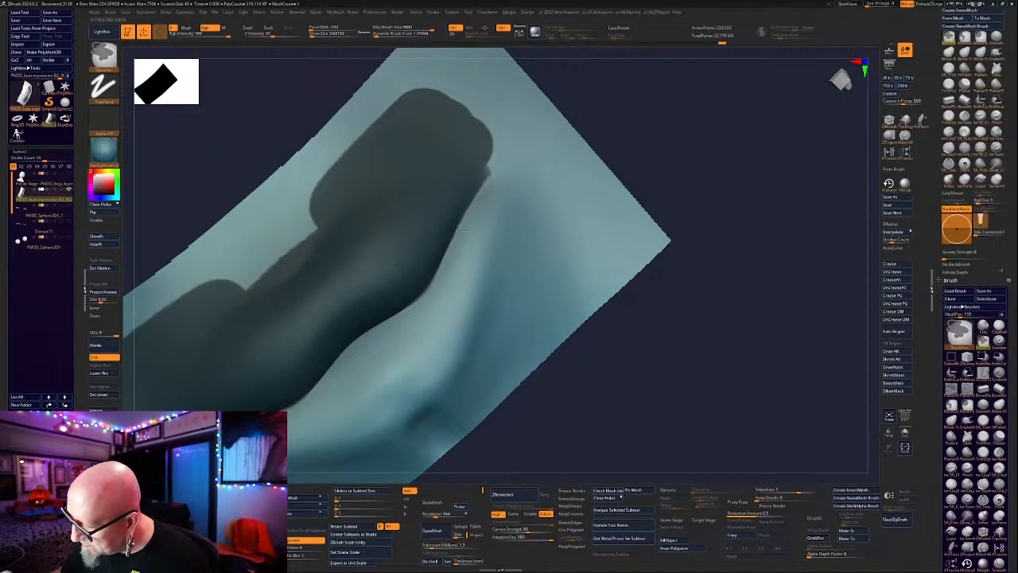
Invert the mask so that only the lower lip is editable, and switch to a resized Move Elastic brush.
drag(701, 167, 708, 162)
mouse_move(681, 310)
alt+mouse_down()
mouse_move(773, 279)
mouse_move(783, 260)
mouse_move(796, 334)
mouse_move(783, 366)
mouse_move(768, 364)
mouse_move(746, 327)
mouse_move(659, 438)
mouse_move(391, 406)
alt+mouse_up()
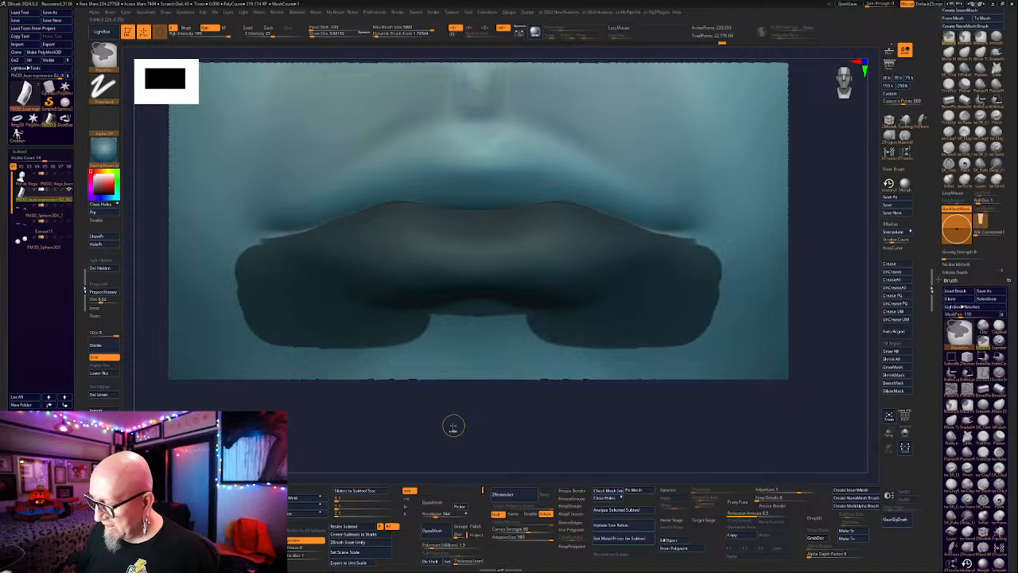
ctrl+click(508, 422)
mouse_move(508, 422)
mouse_down()
mouse_move(523, 436)
mouse_move(548, 390)
mouse_move(625, 348)
mouse_move(656, 209)
mouse_move(647, 257)
mouse_move(667, 213)
mouse_move(692, 213)
mouse_up()
click(949, 54)
key(space)
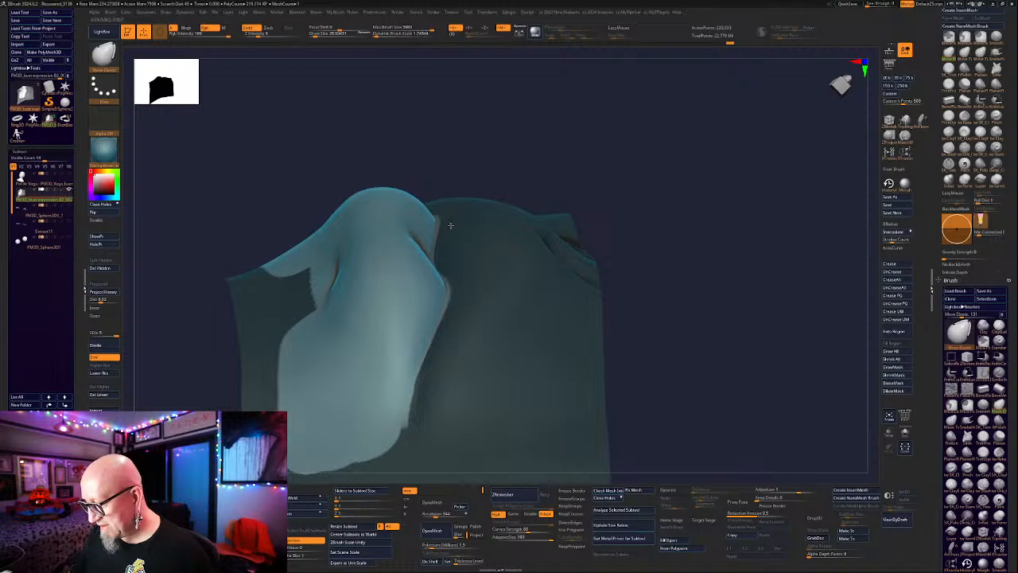
Adjust the lower lip's shape along the seam with the Move Elastic brush, undoing a misplaced pull and reducing the draw size for finer moves.
drag(448, 225, 621, 135)
key(ctrl+z)
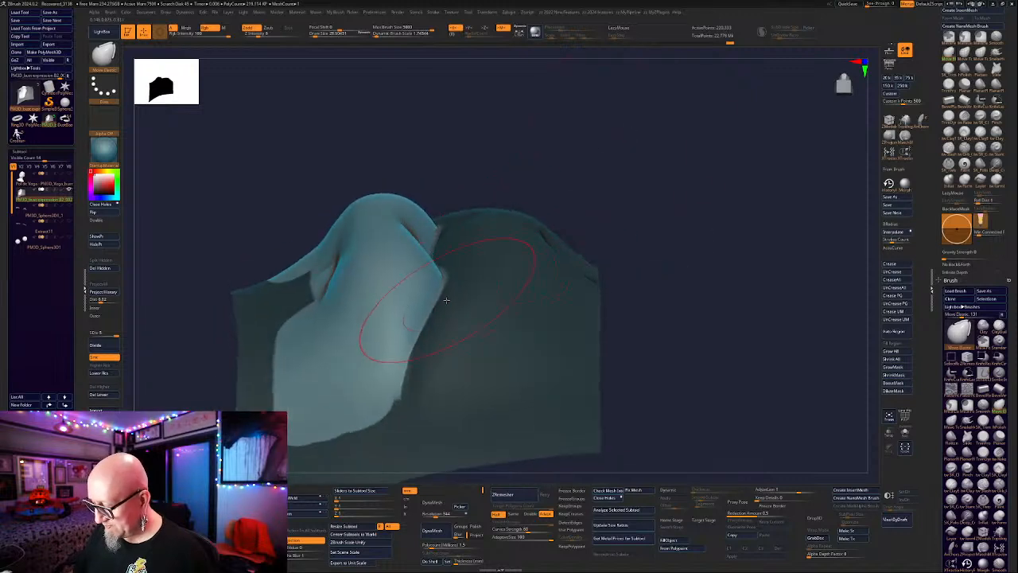
drag(638, 204, 557, 258)
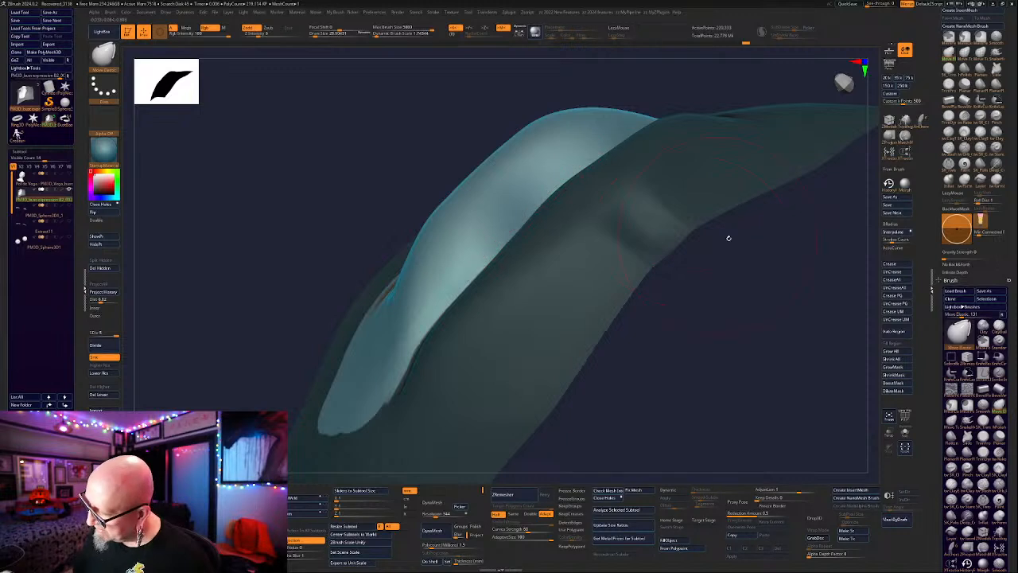
drag(727, 236, 500, 219)
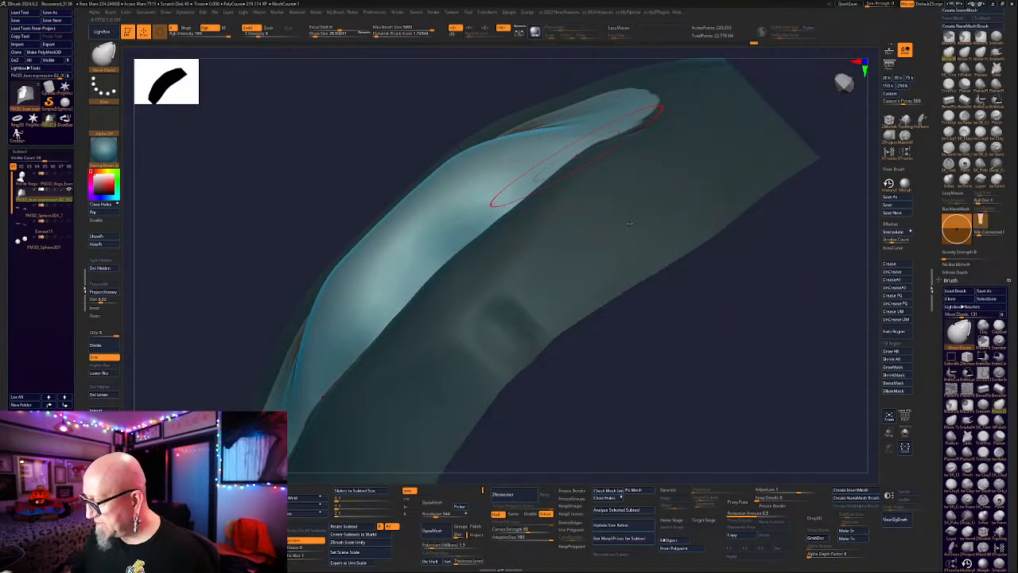
drag(739, 263, 561, 355)
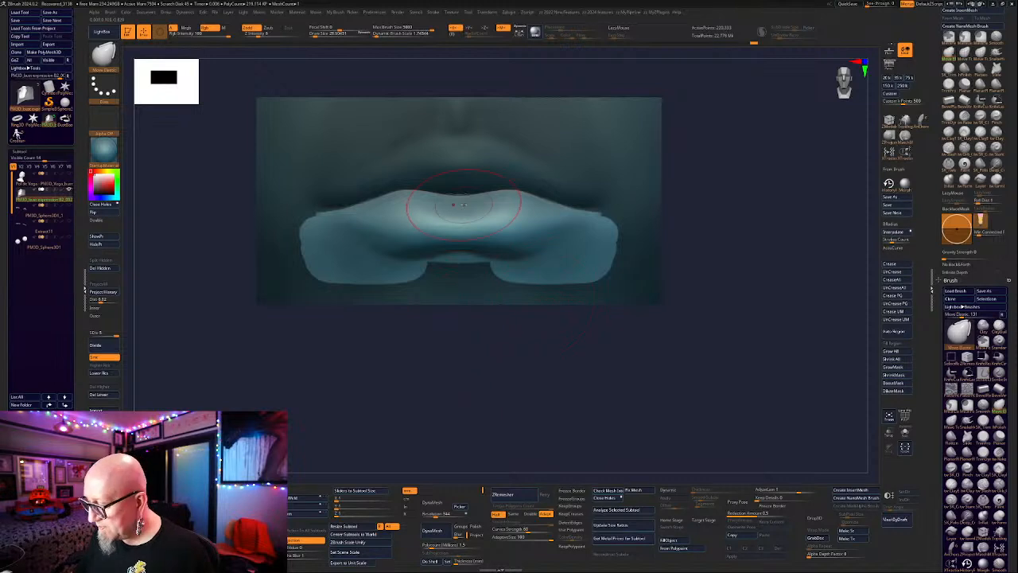
mouse_move(454, 375)
alt+mouse_down()
mouse_move(568, 402)
mouse_move(556, 389)
mouse_move(620, 395)
alt+mouse_up()
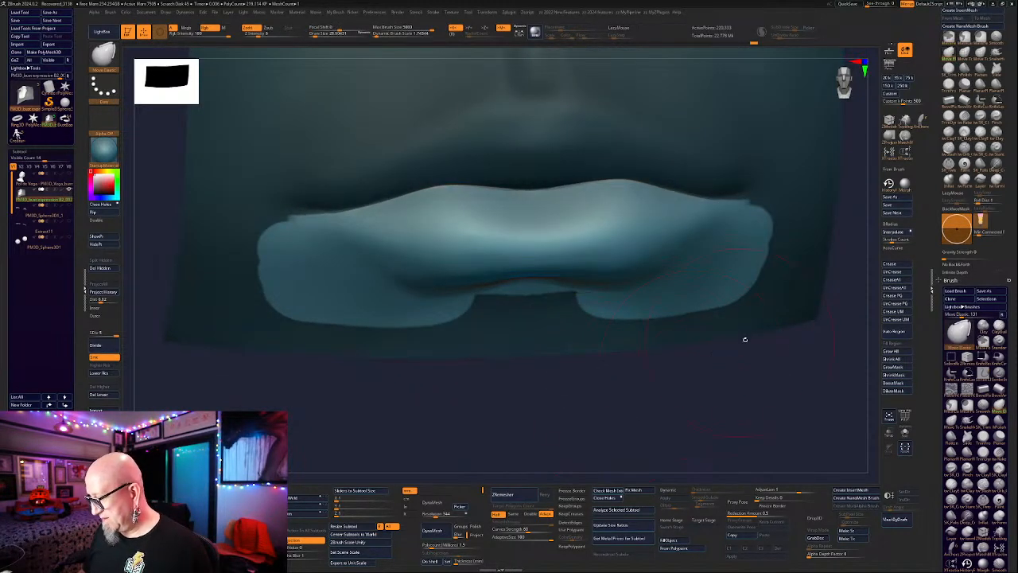
drag(746, 339, 660, 393)
key(space)
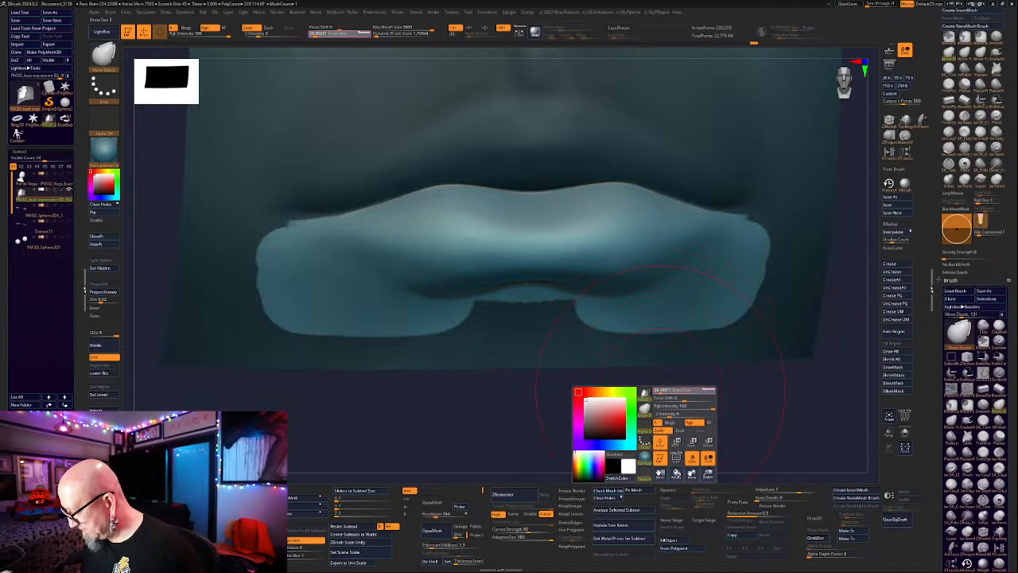
alt+drag(618, 419, 565, 384)
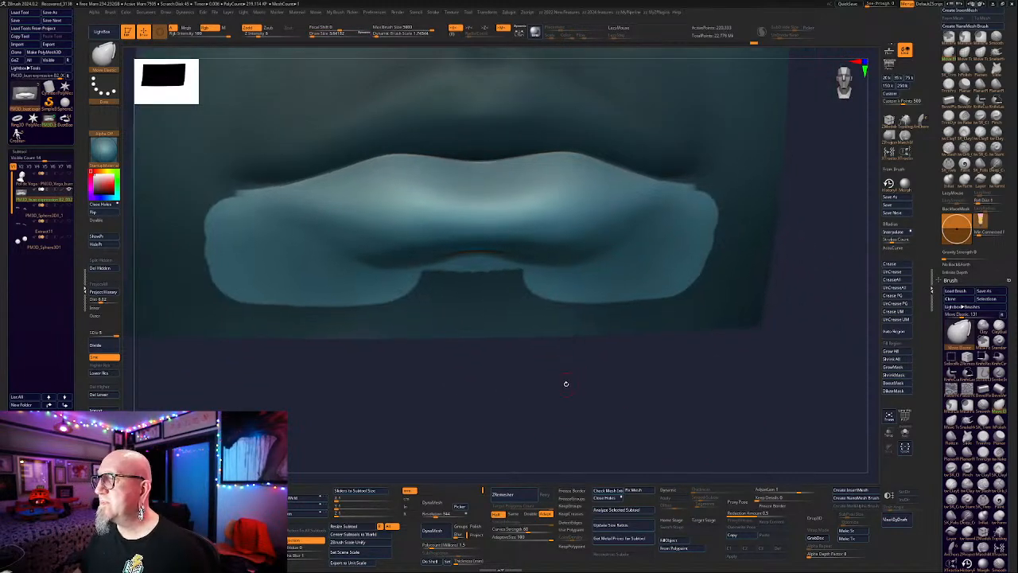
drag(510, 405, 579, 399)
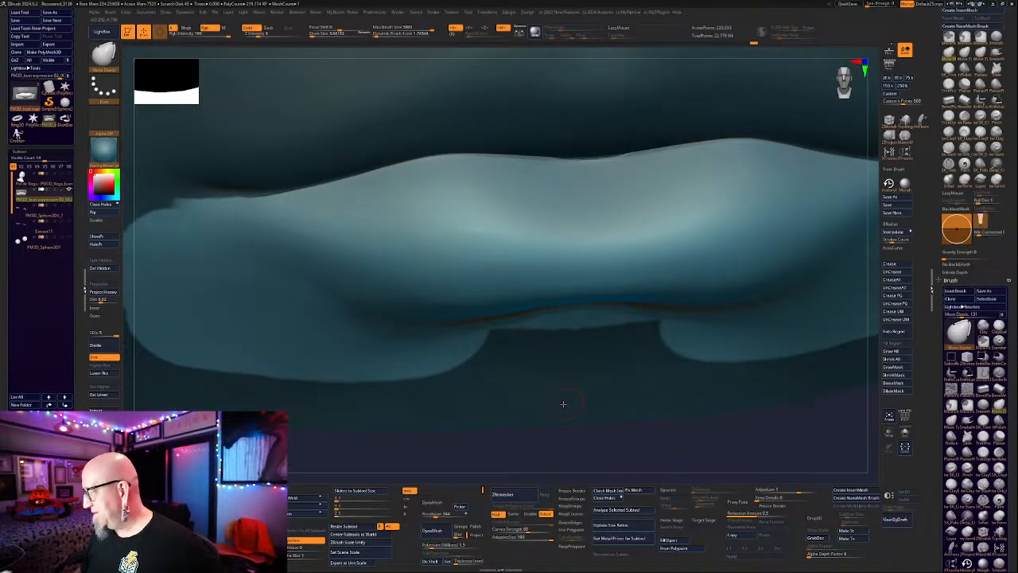
Sculpt fine vertical creases across the fullest part of the lower lip with the ClayTubes brush.
click(950, 134)
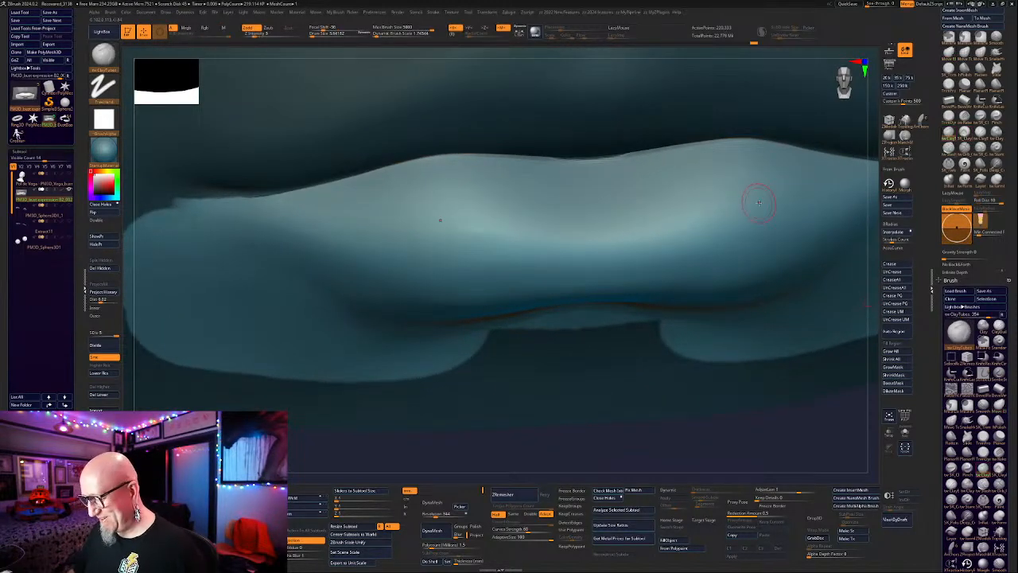
drag(580, 438, 300, 400)
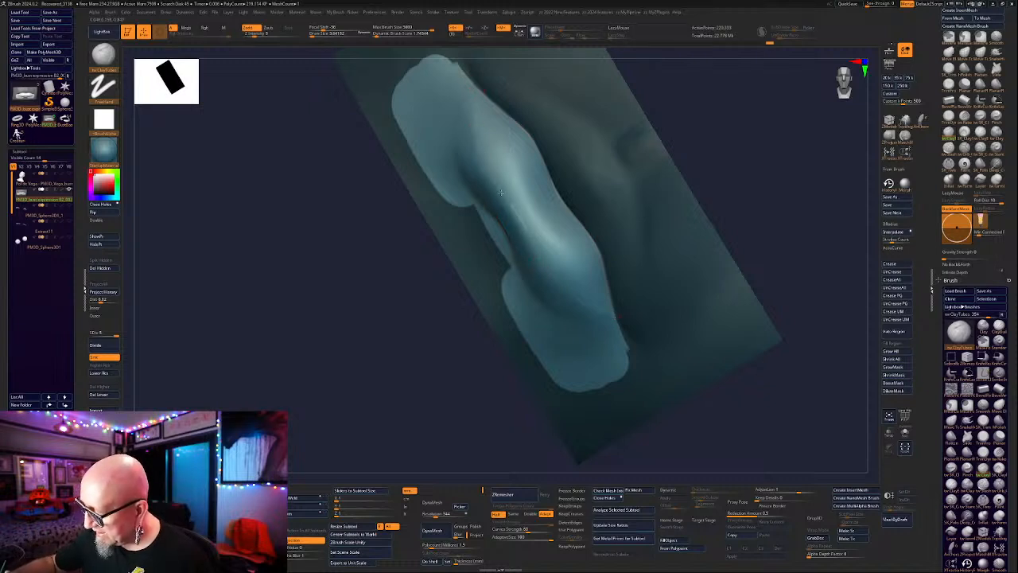
mouse_move(495, 51)
mouse_down()
mouse_move(427, 418)
mouse_move(326, 245)
mouse_move(290, 259)
mouse_move(377, 476)
mouse_up()
ctrl+drag(532, 116, 510, 67)
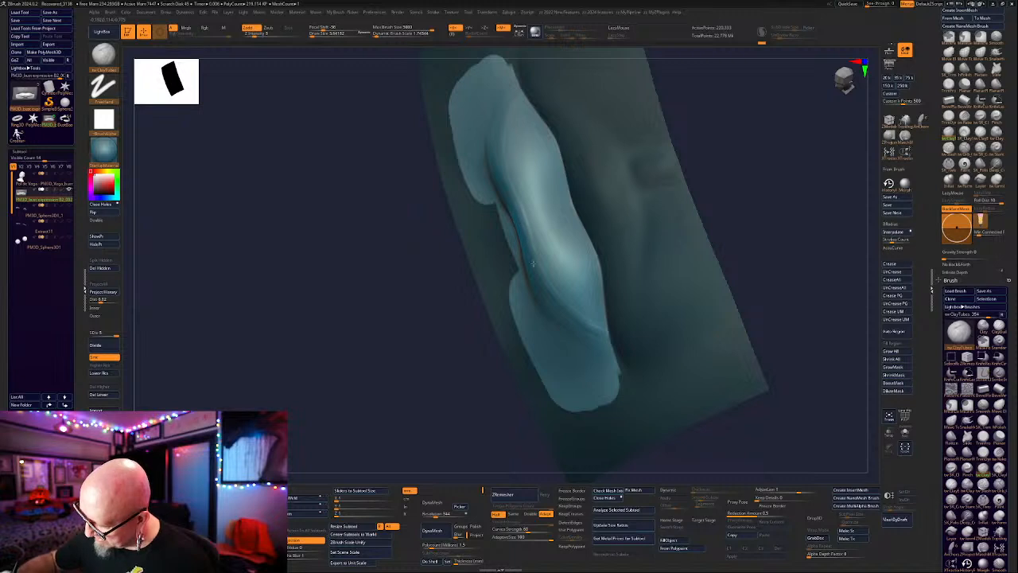
mouse_move(559, 307)
right_down()
mouse_move(763, 289)
mouse_move(719, 322)
mouse_move(566, 385)
mouse_move(554, 334)
mouse_move(504, 353)
right_up()
Enlarge the brush, add volume over the creased lower lip, and soften the strokes with the smoothing brush.
key(space)
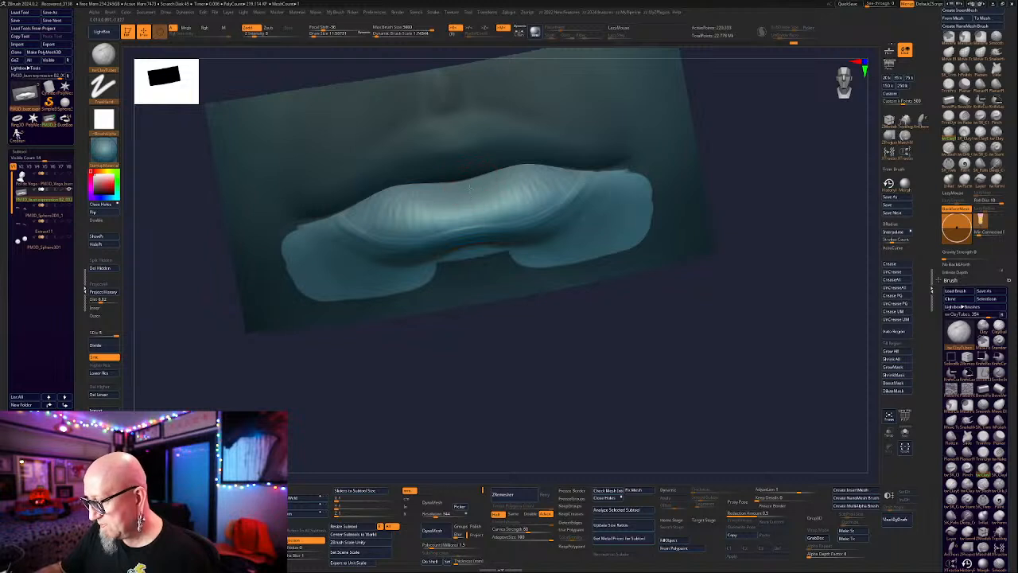
mouse_move(518, 177)
mouse_down()
mouse_move(524, 198)
mouse_move(522, 179)
mouse_up()
shift+drag(615, 306, 640, 313)
alt+drag(746, 241, 709, 314)
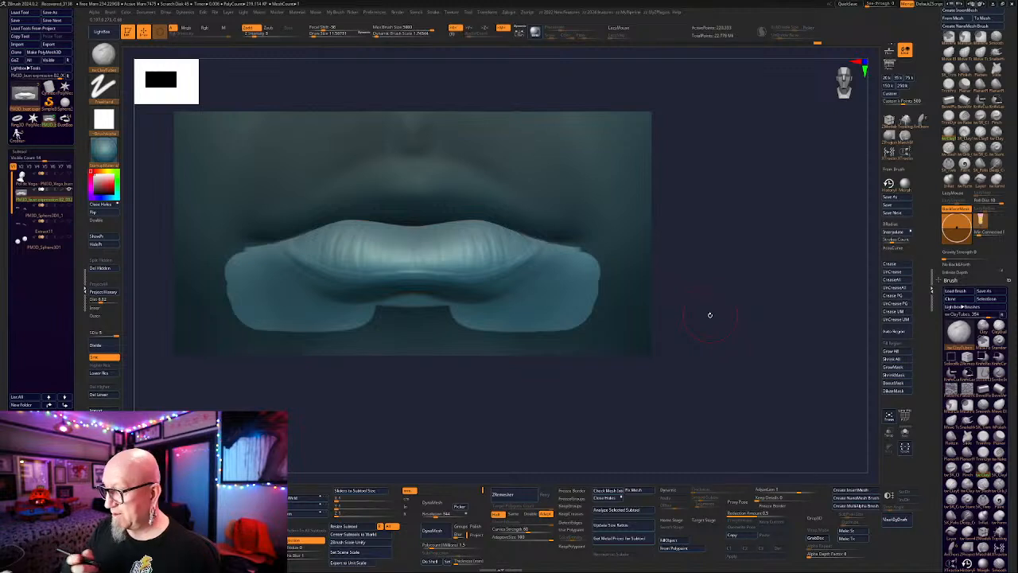
drag(652, 406, 567, 300)
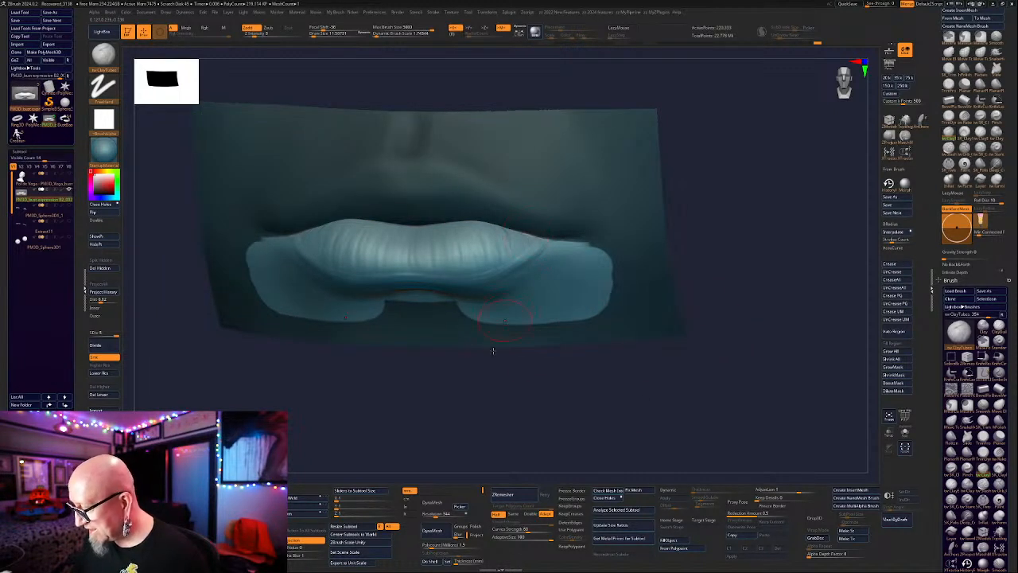
drag(493, 350, 467, 387)
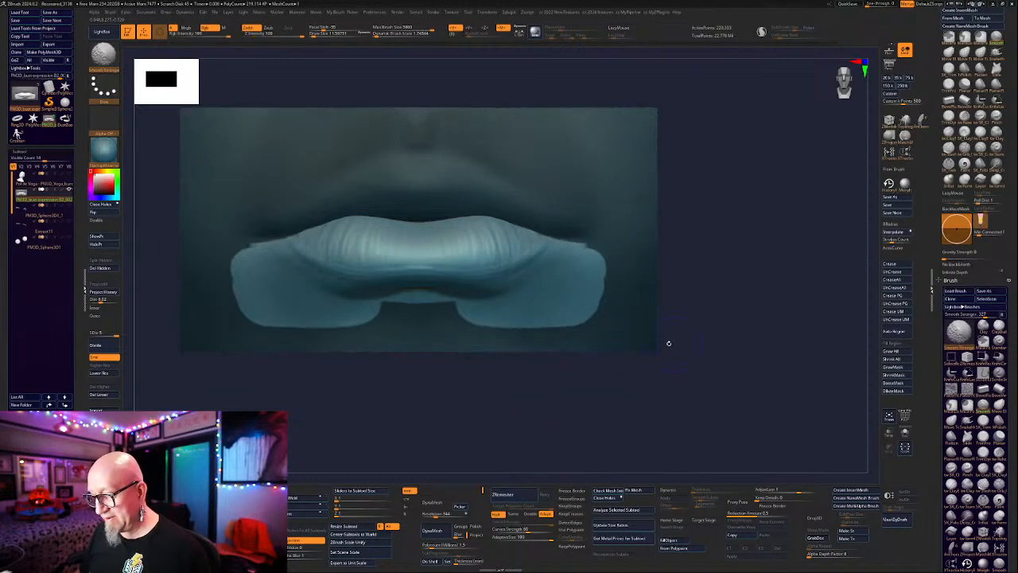
Extend the ClayTubes strokes from the lower lip's underside outward toward both mouth corners, following the lip's curvature.
drag(666, 343, 709, 155)
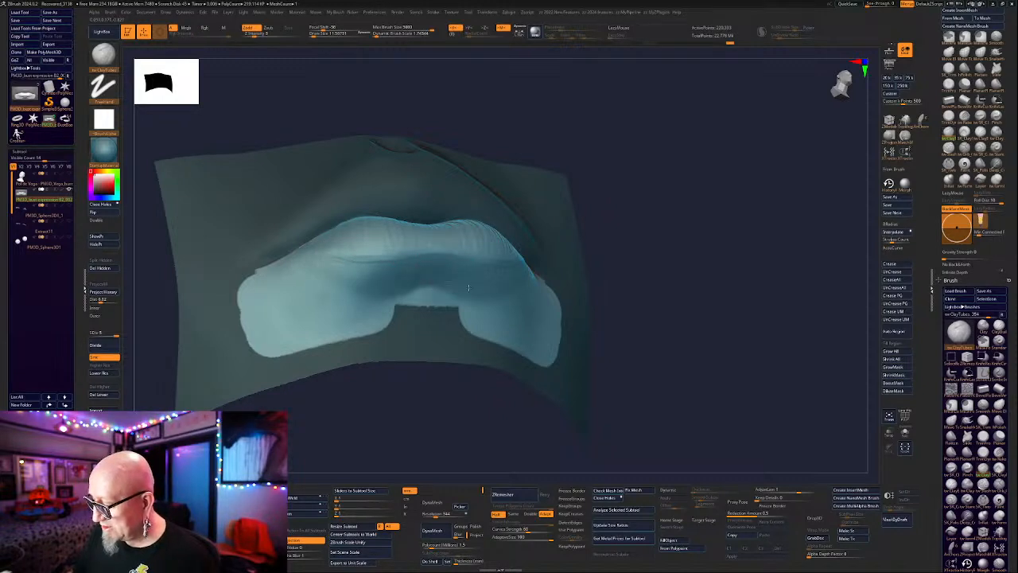
drag(668, 202, 485, 287)
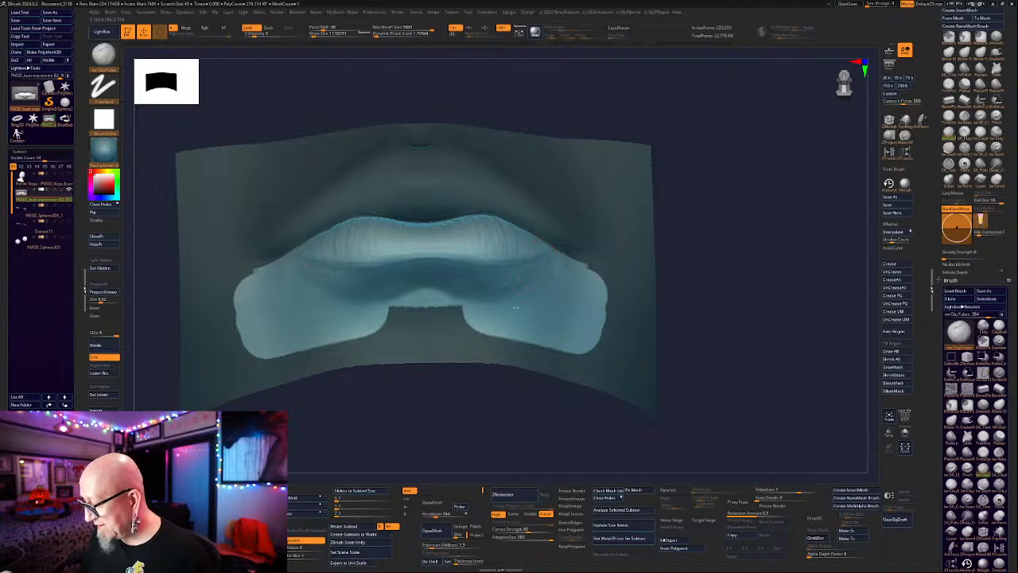
drag(703, 210, 302, 278)
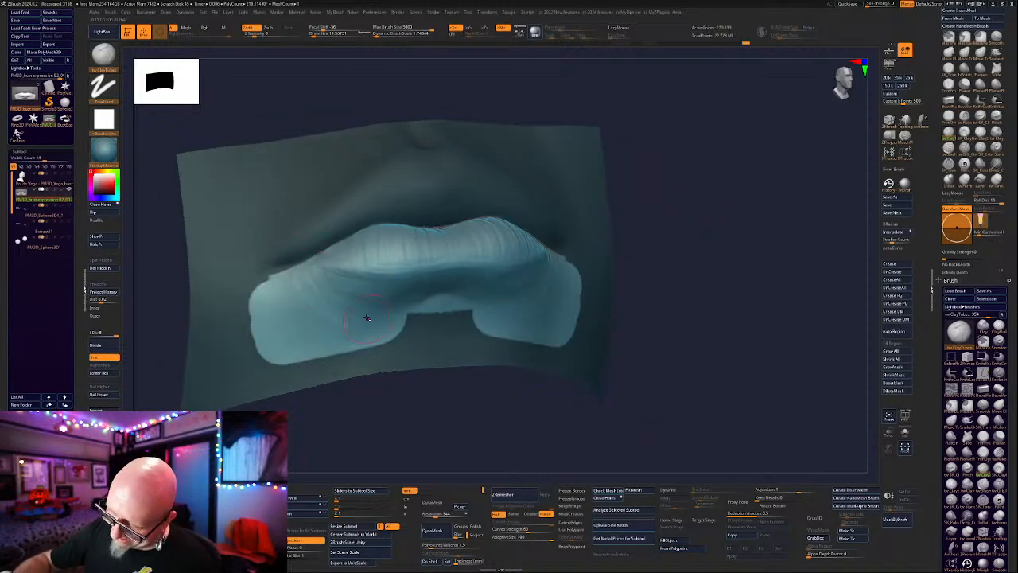
drag(680, 162, 592, 263)
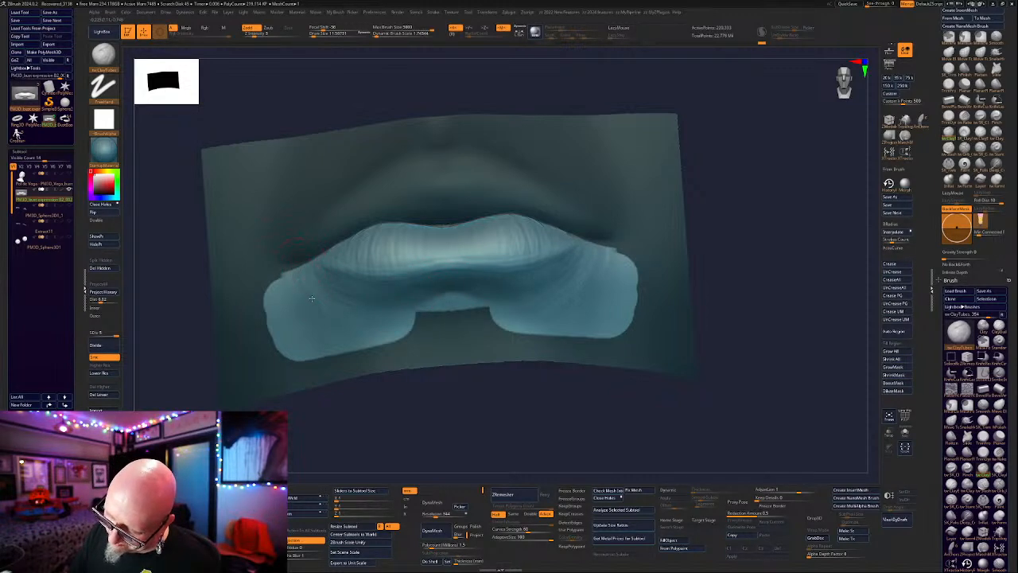
drag(700, 350, 436, 263)
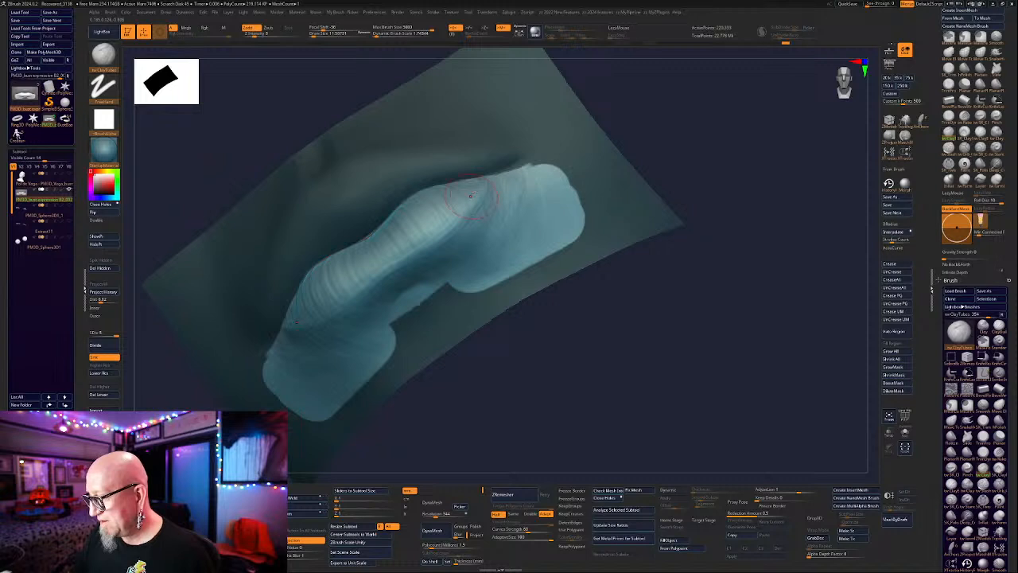
Finish the ClayTubes strokes at the lower lip's outer end and invert the mask to protect the lower lip.
drag(506, 166, 533, 174)
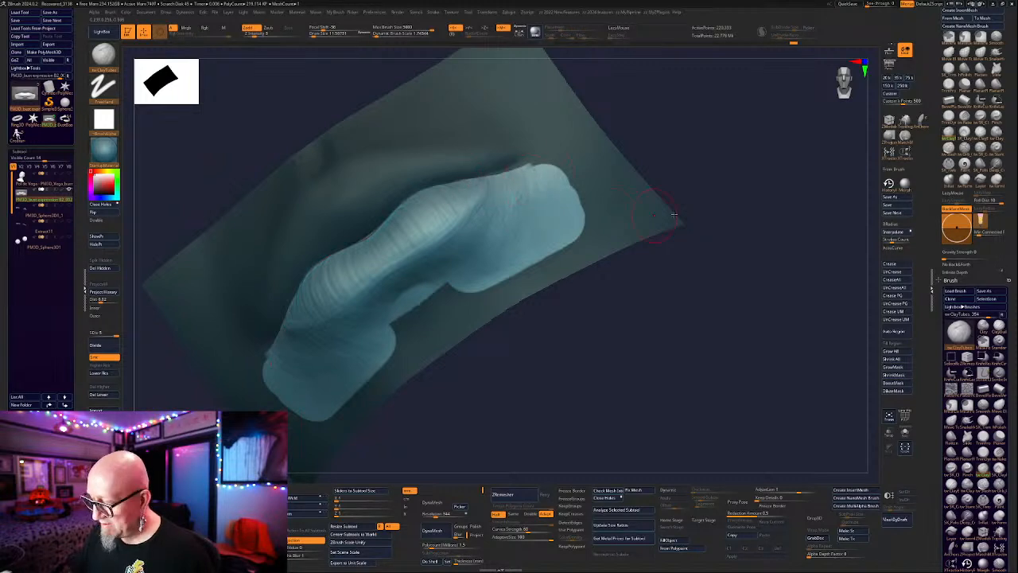
mouse_move(708, 217)
shift+mouse_down()
mouse_move(676, 242)
mouse_move(685, 364)
mouse_move(715, 288)
mouse_move(731, 297)
shift+mouse_up()
ctrl+click(684, 367)
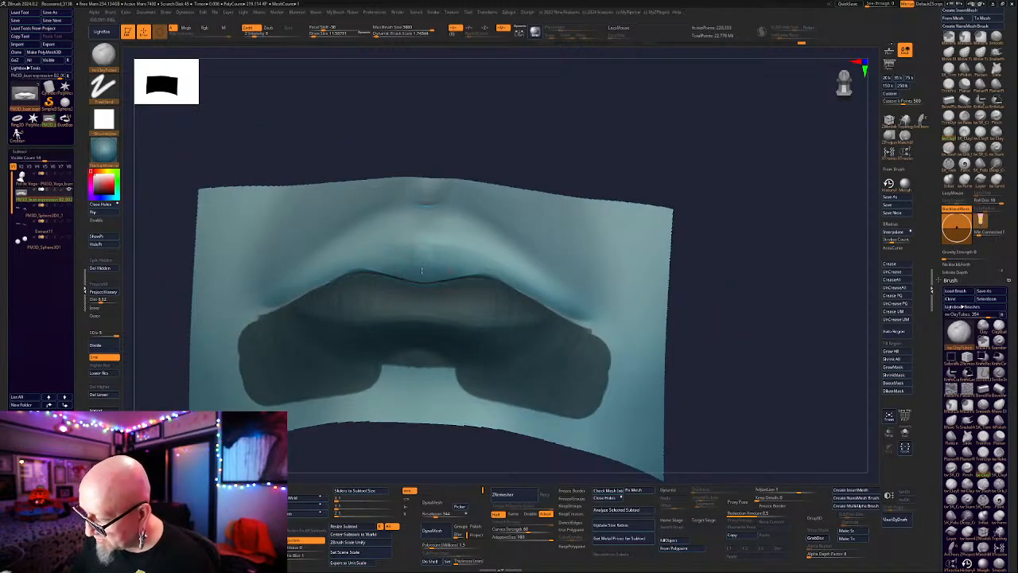
Sculpt ClayTubes strokes over the center of the unmasked upper lip, running from the seam edge across its fullest part.
mouse_move(716, 167)
mouse_down()
mouse_move(731, 166)
mouse_move(708, 278)
mouse_move(662, 341)
mouse_move(475, 409)
mouse_move(433, 238)
mouse_up()
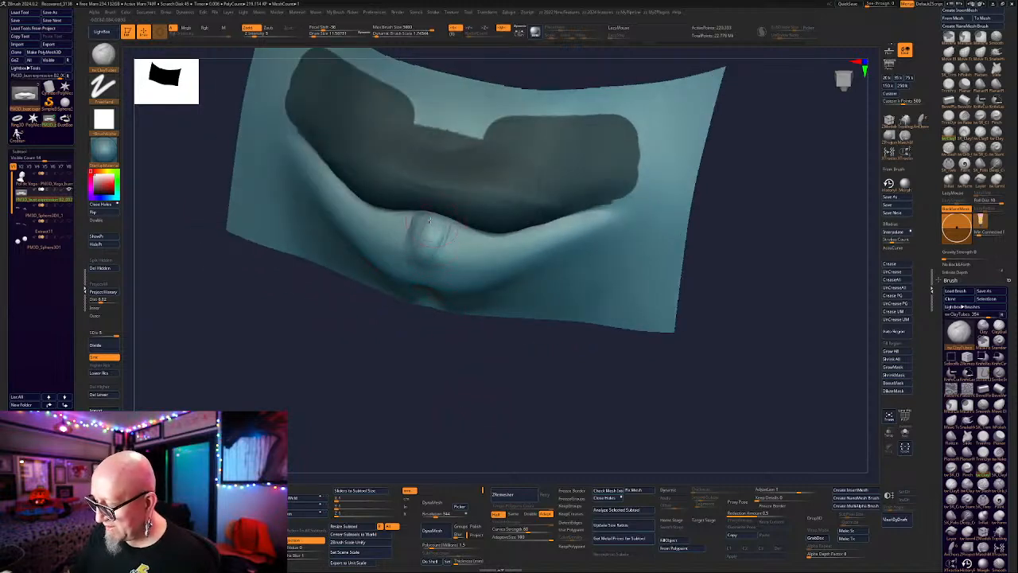
drag(478, 400, 469, 342)
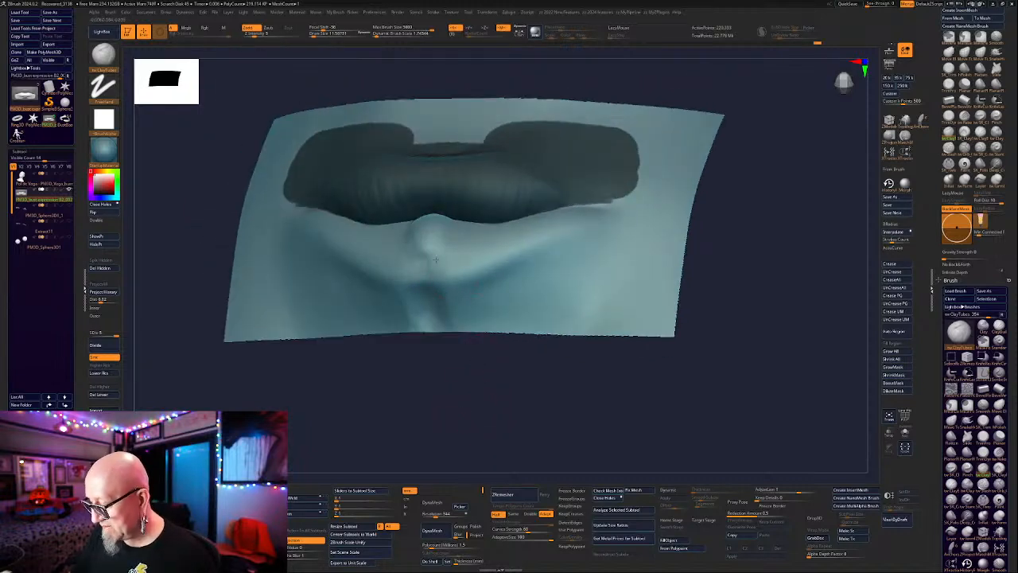
drag(784, 232, 589, 330)
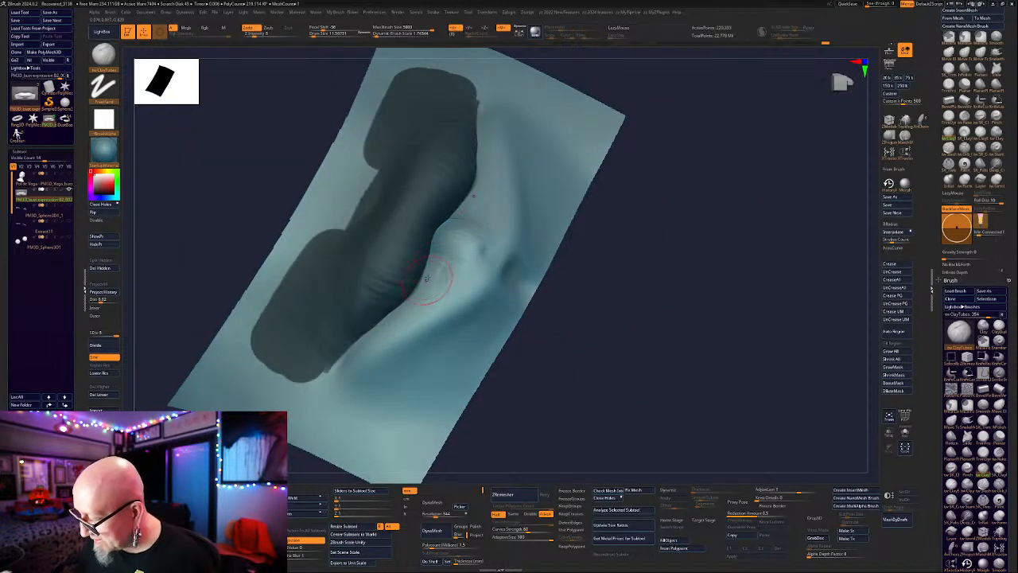
drag(637, 287, 608, 266)
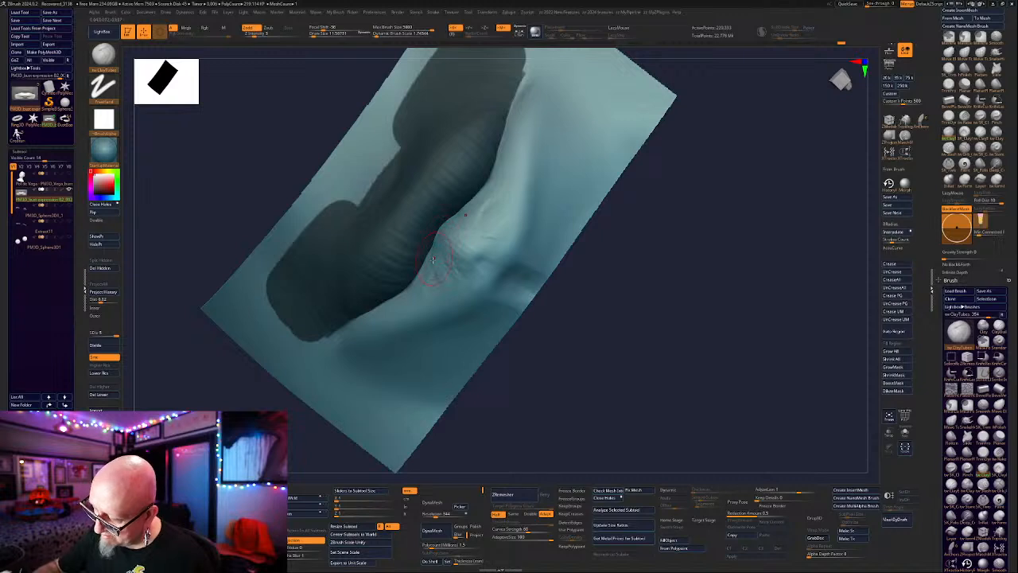
drag(547, 349, 582, 234)
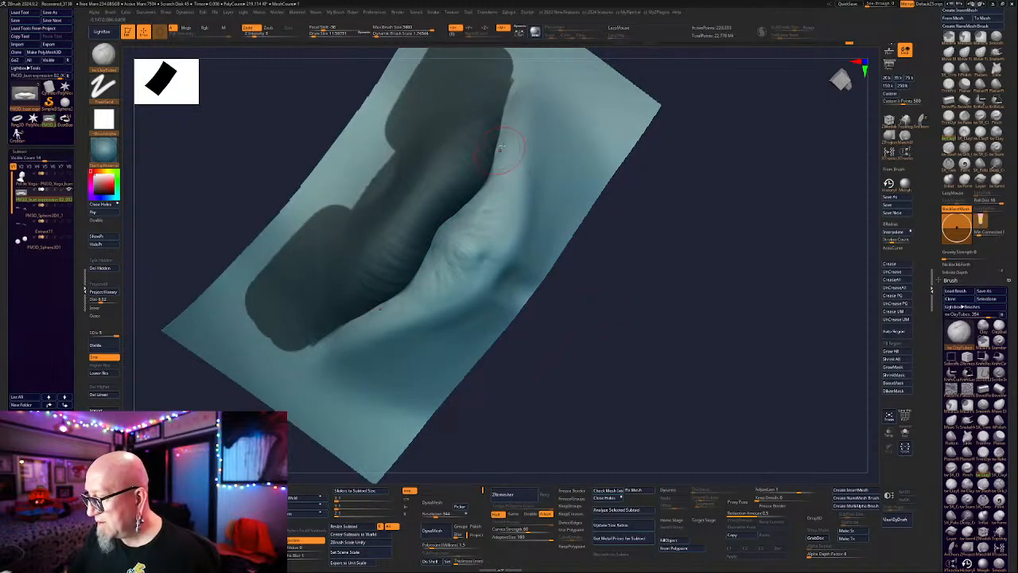
Extend the ClayTubes strokes along the upper lip from its center toward both mouth corners.
drag(598, 291, 632, 315)
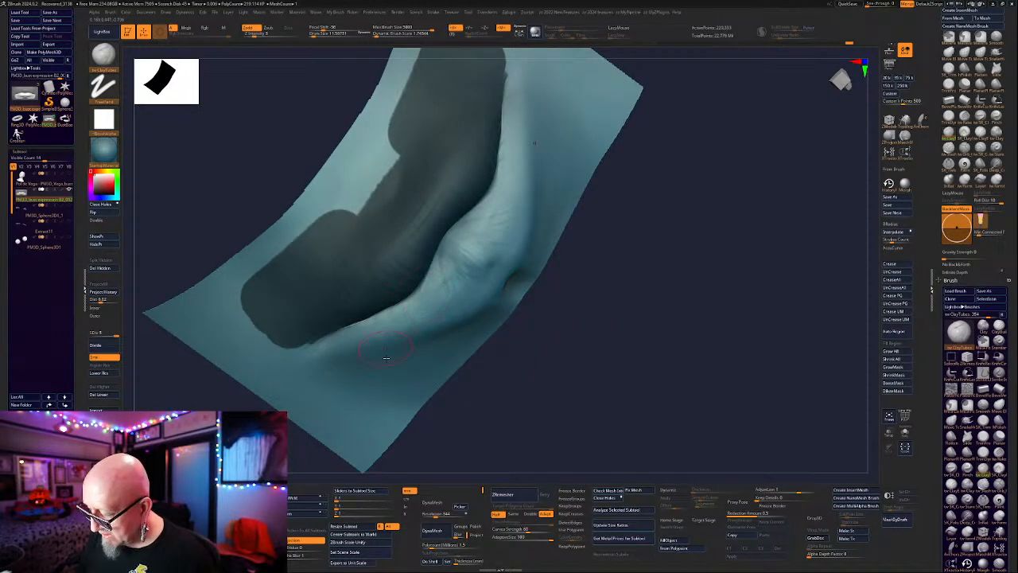
drag(604, 350, 557, 318)
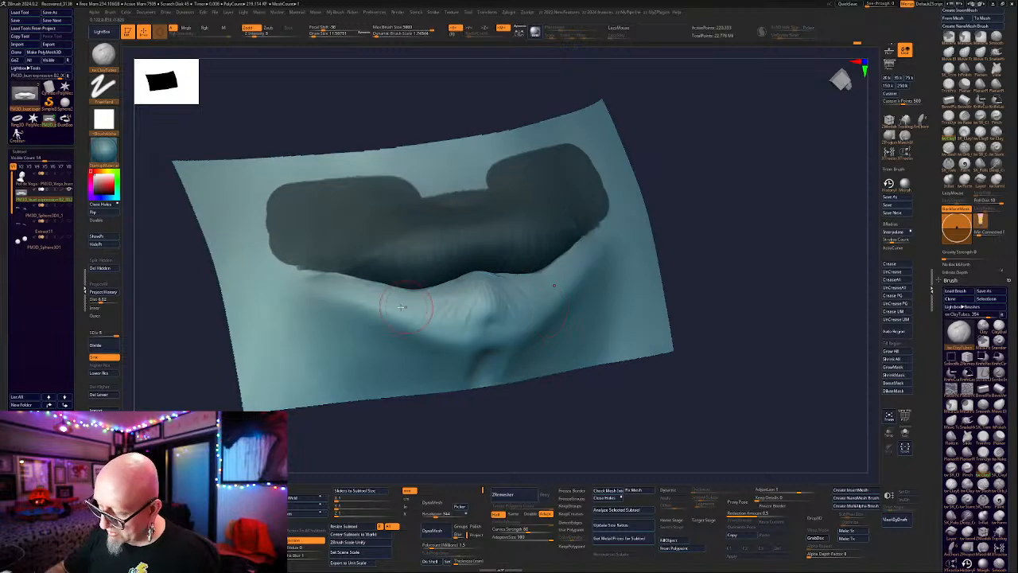
drag(718, 214, 728, 239)
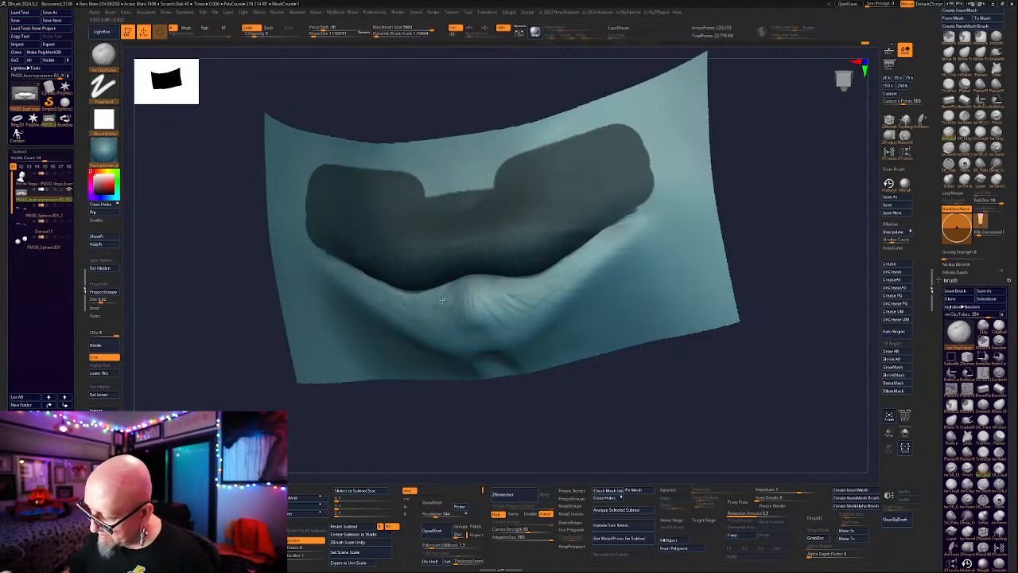
drag(639, 440, 621, 383)
Reduce the ClayTubes draw size and sculpt fine creases across the whole front of the upper lip.
drag(746, 193, 753, 340)
key(space)
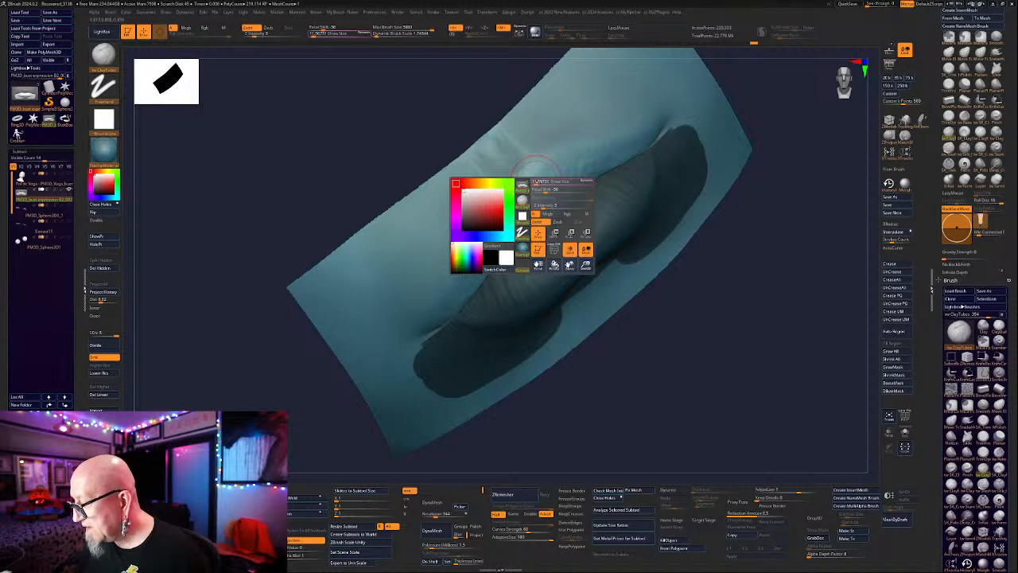
click(535, 181)
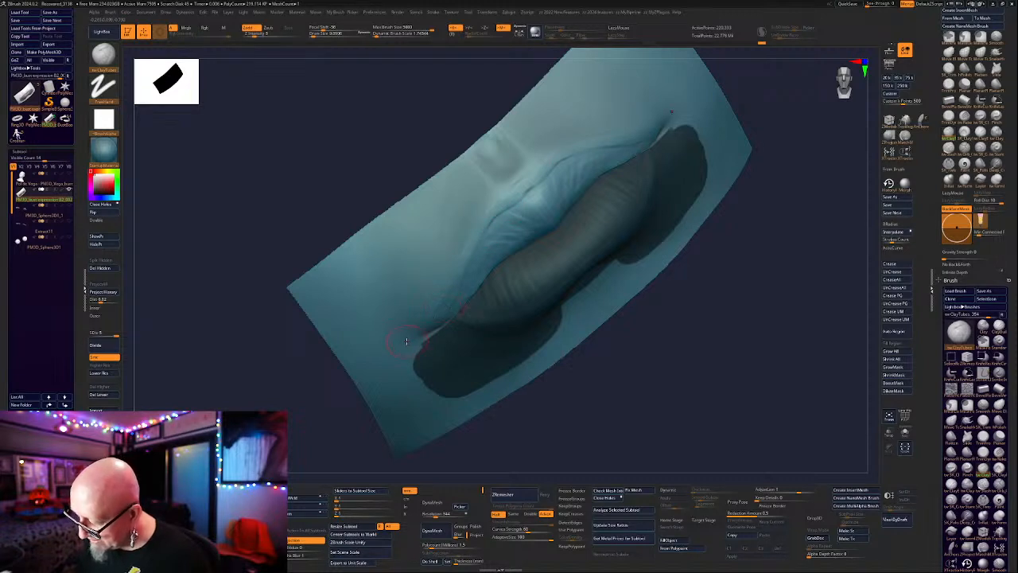
right_drag(517, 253, 538, 230)
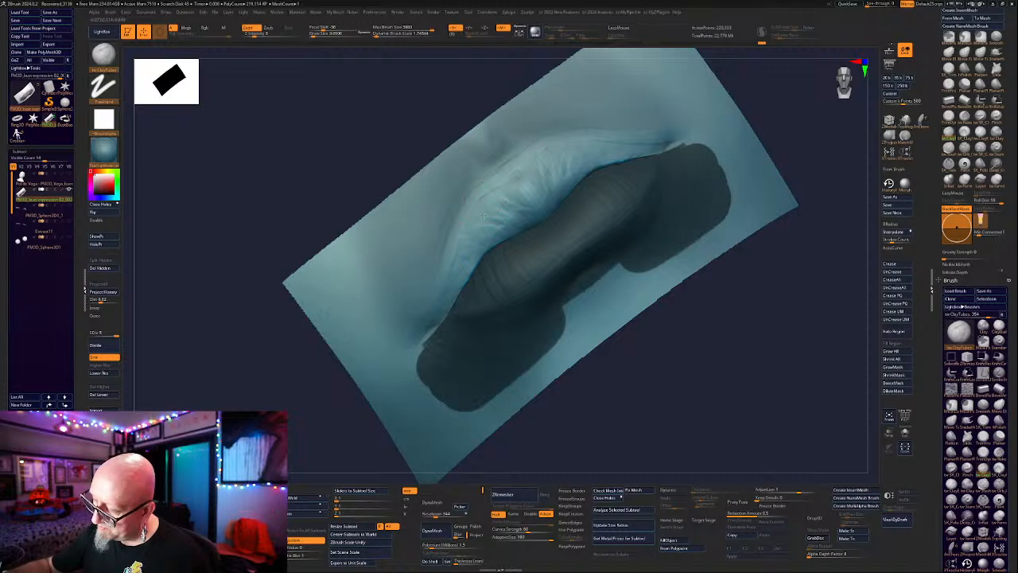
right_drag(491, 264, 484, 297)
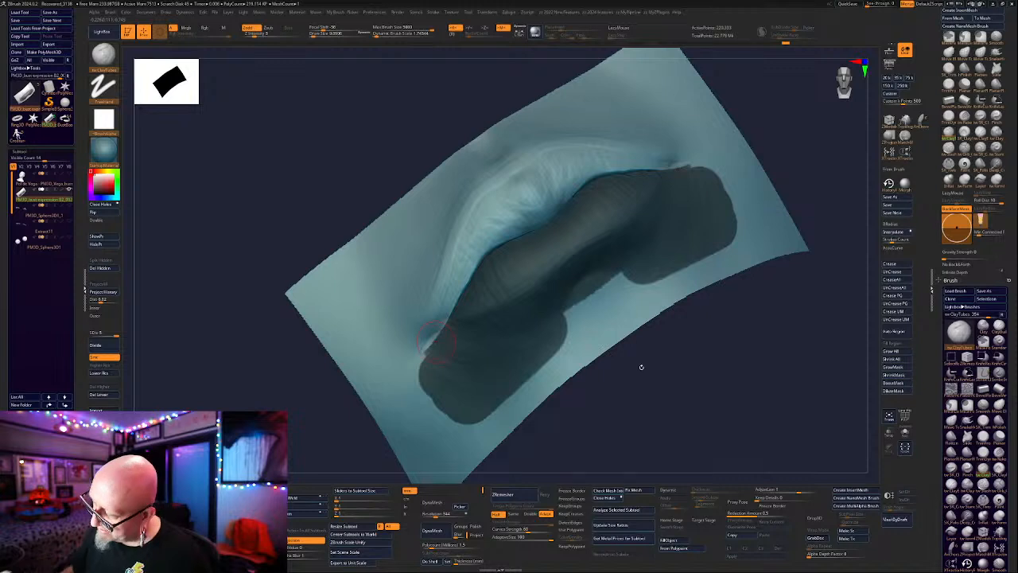
mouse_move(641, 363)
right_down()
mouse_move(722, 357)
mouse_move(596, 191)
right_up()
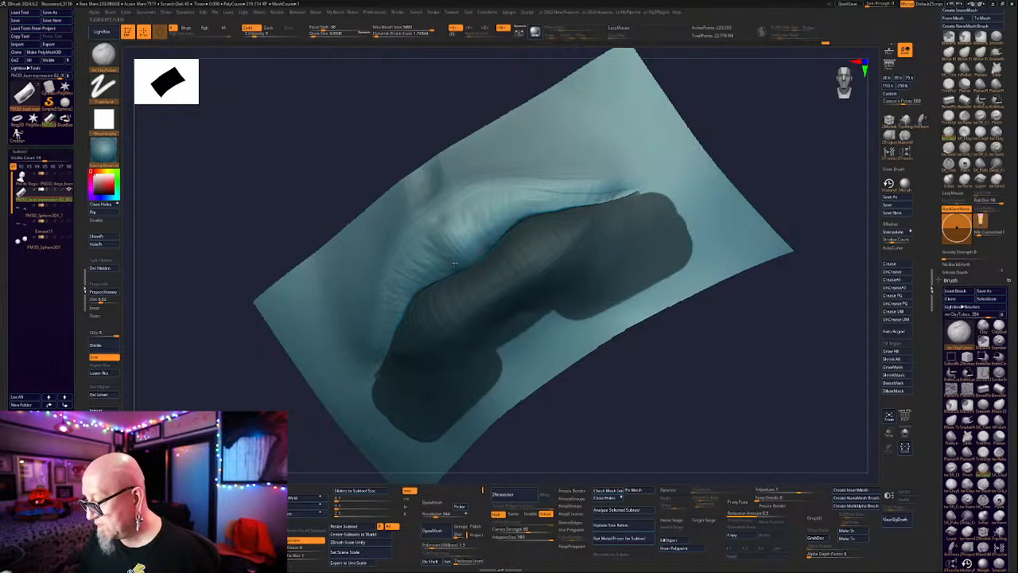
Refine the upper lip's creases and build up its central fullness, working on the form from the side.
drag(621, 371, 739, 379)
alt+drag(690, 361, 673, 311)
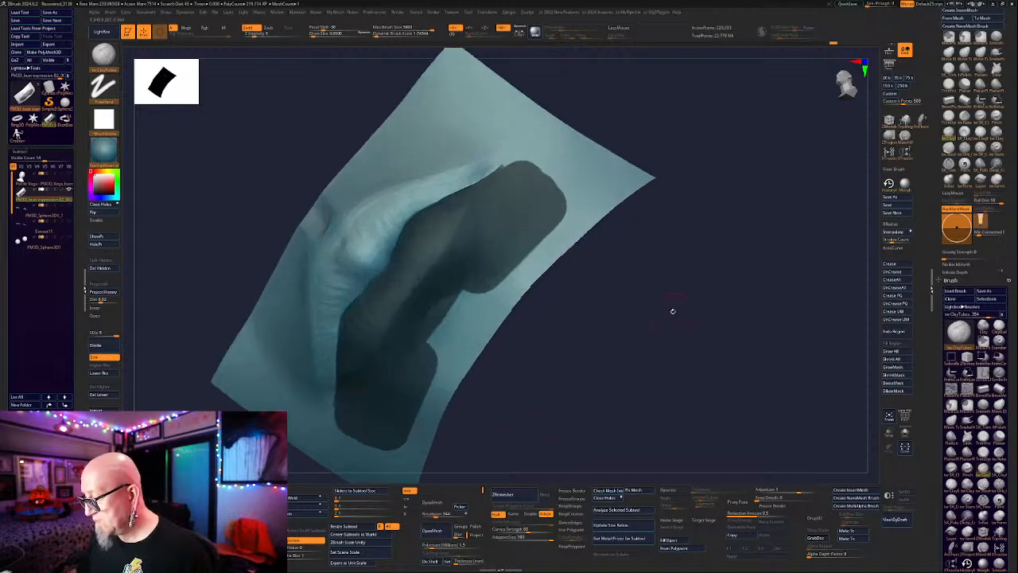
mouse_move(646, 357)
alt+mouse_down()
mouse_move(718, 377)
mouse_move(683, 378)
alt+mouse_up()
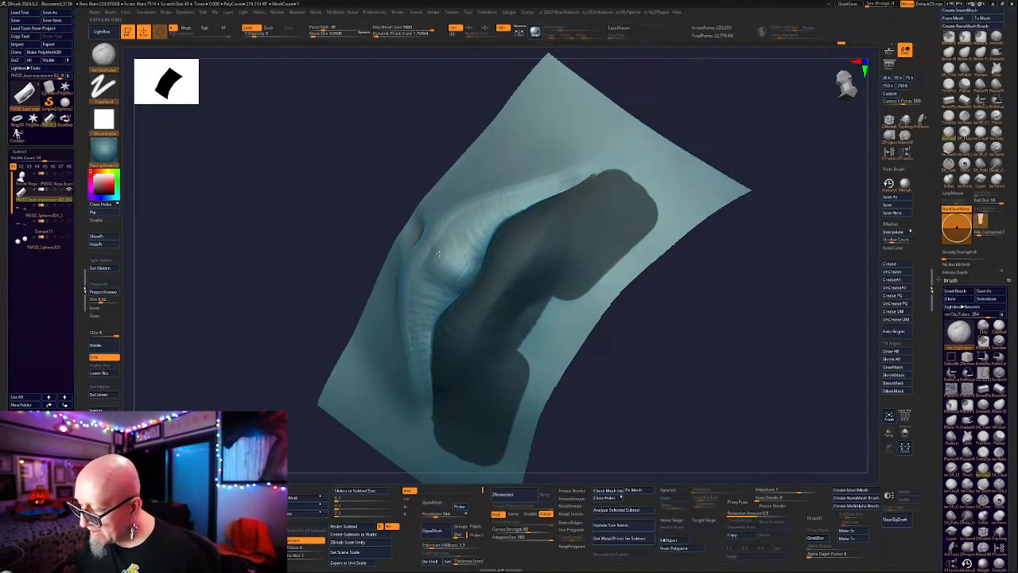
drag(674, 303, 524, 264)
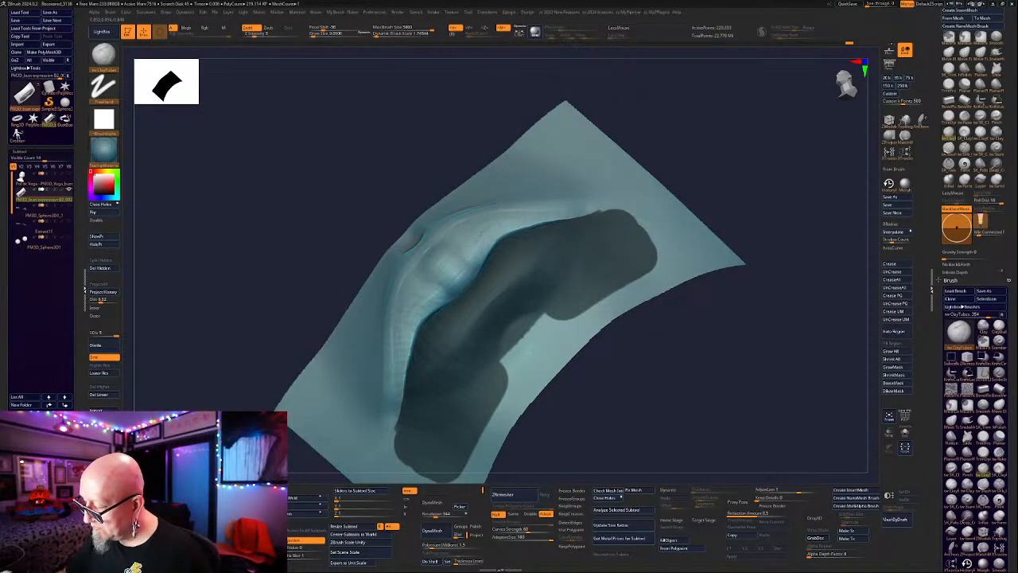
mouse_move(752, 205)
mouse_down()
mouse_move(761, 241)
mouse_move(753, 237)
mouse_up()
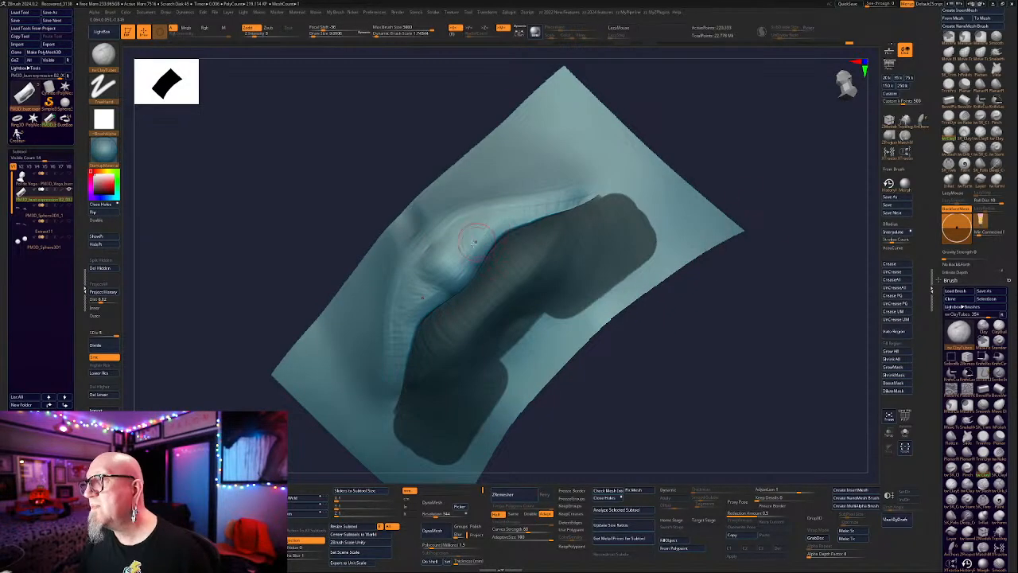
mouse_move(672, 345)
mouse_down()
mouse_move(663, 329)
mouse_move(671, 342)
mouse_up()
mouse_move(661, 224)
alt+mouse_down()
mouse_move(663, 246)
mouse_move(686, 212)
mouse_move(693, 229)
mouse_move(684, 231)
alt+mouse_up()
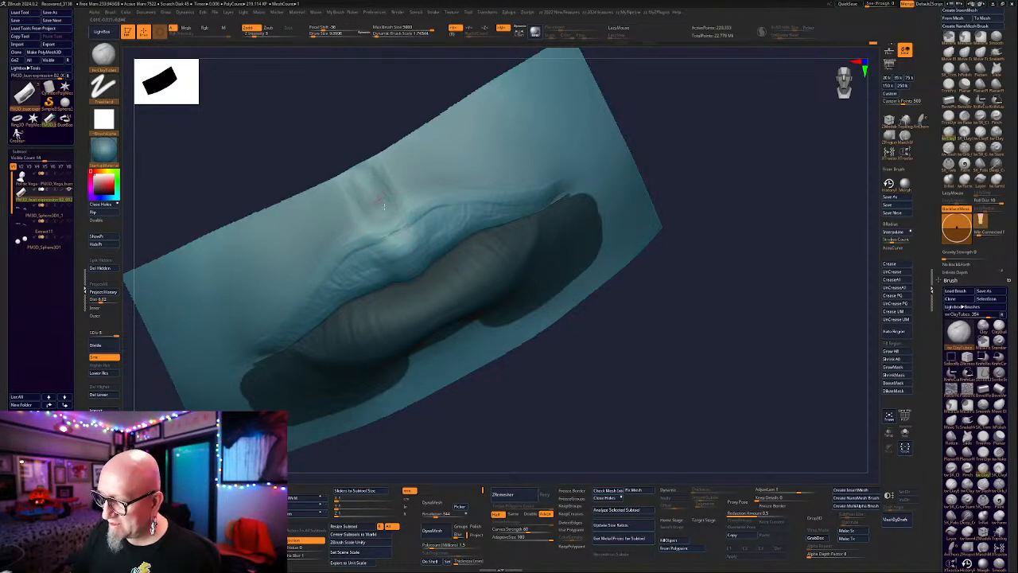
Add ClayTubes volume to the middle of the upper lip just below the philtrum.
drag(491, 411, 502, 400)
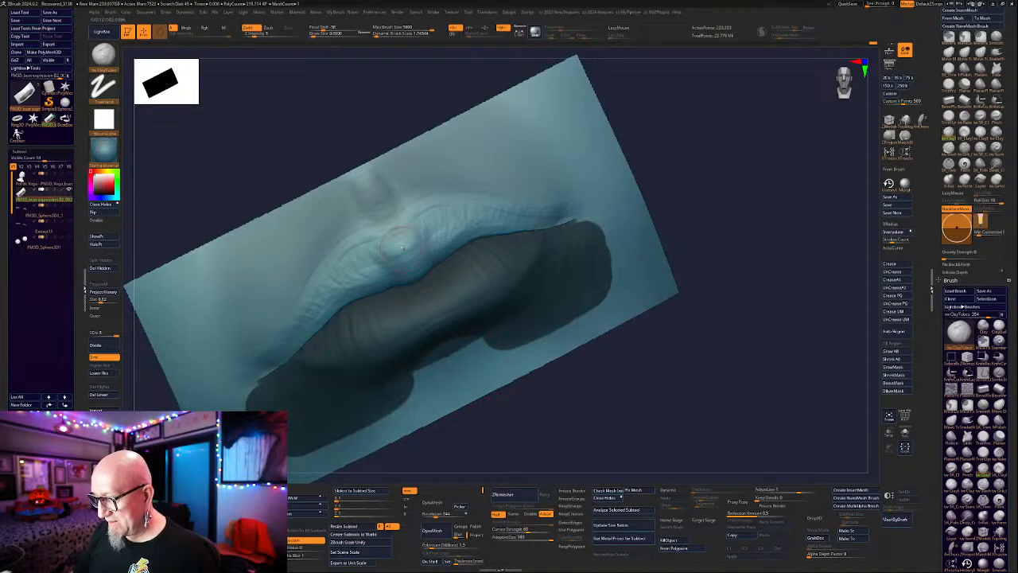
drag(395, 240, 380, 254)
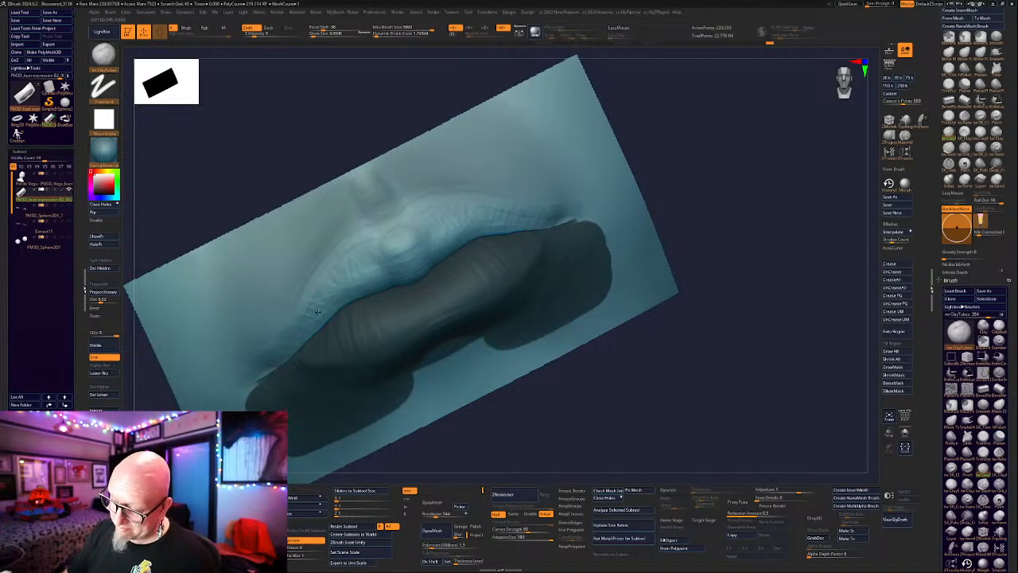
mouse_move(449, 420)
mouse_down()
mouse_move(466, 424)
mouse_move(462, 415)
mouse_up()
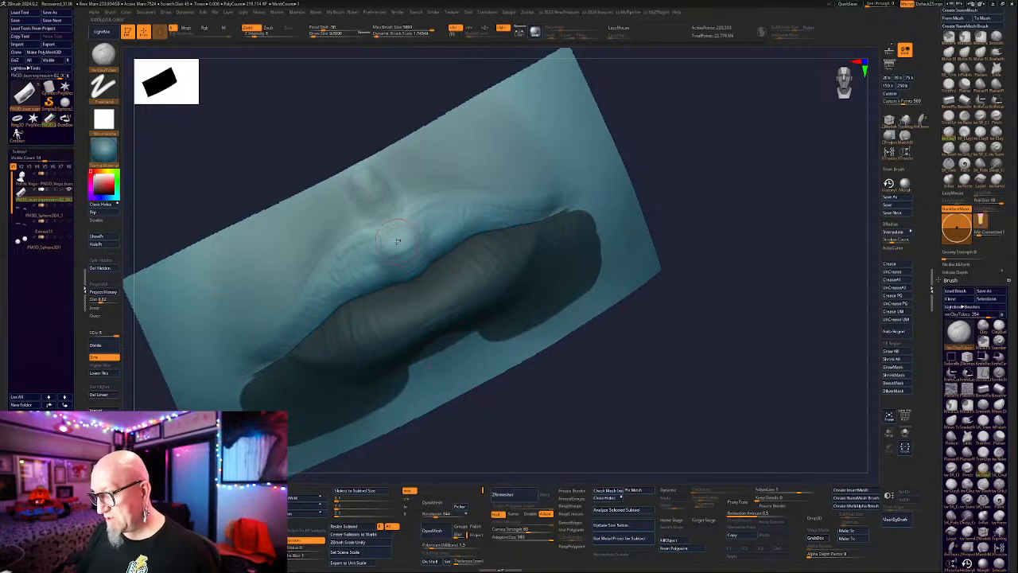
Soften the creases across the upper lip with the Smooth Stronger brush, undoing one stroke and smoothing along the seam edge again.
key(shift)
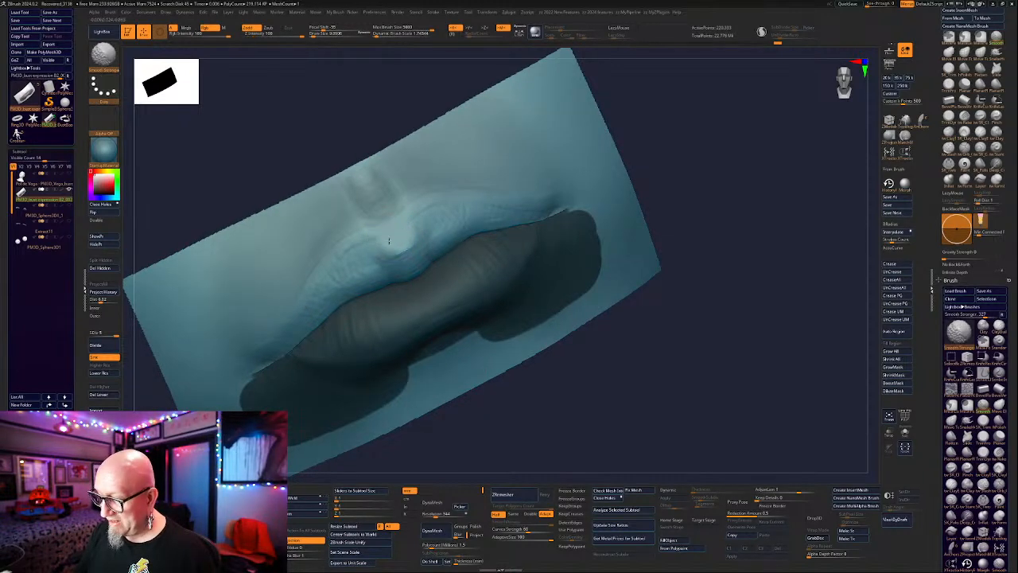
shift+drag(361, 260, 330, 292)
shift+drag(403, 229, 383, 259)
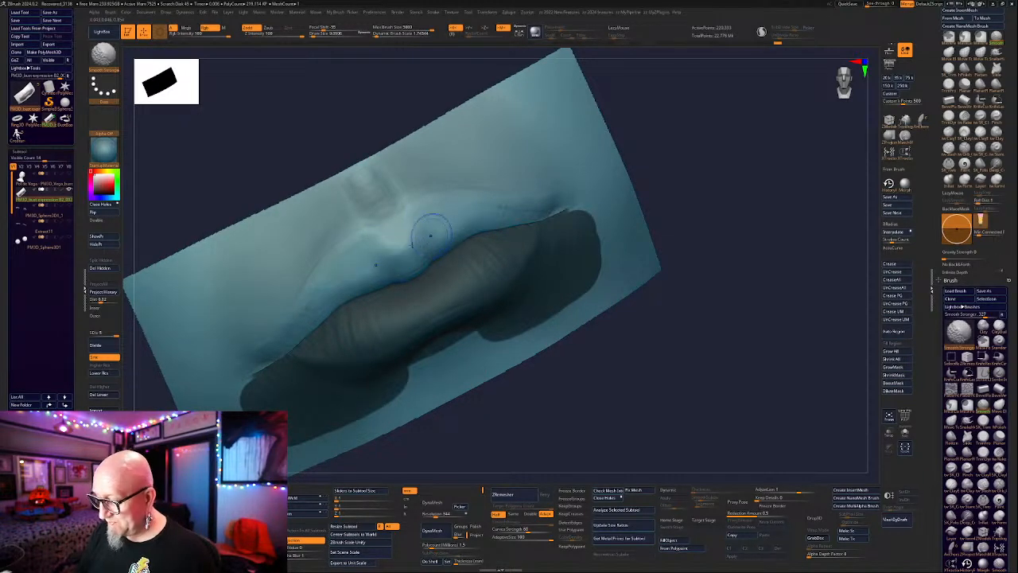
key(ctrl+z)
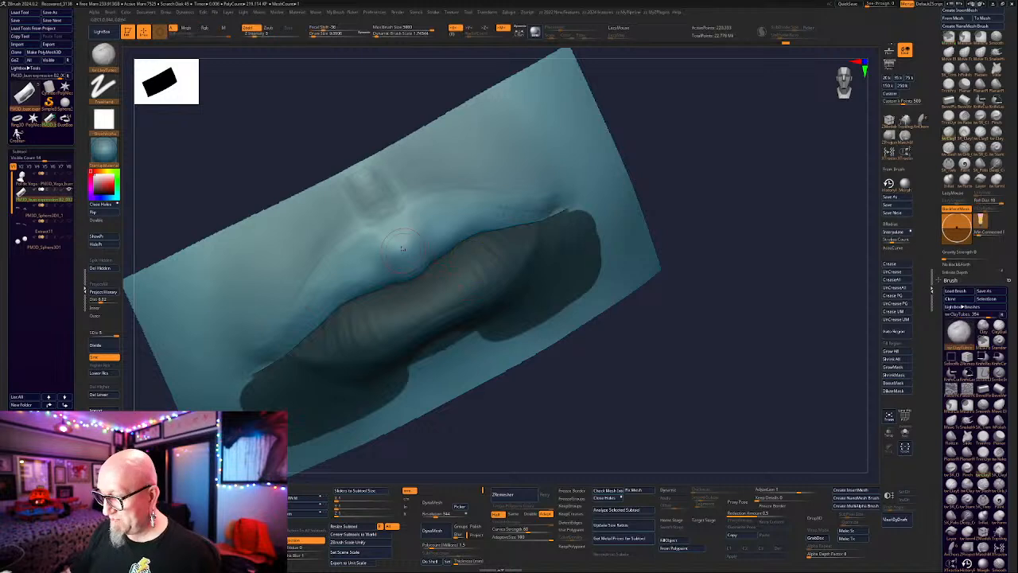
key(shift)
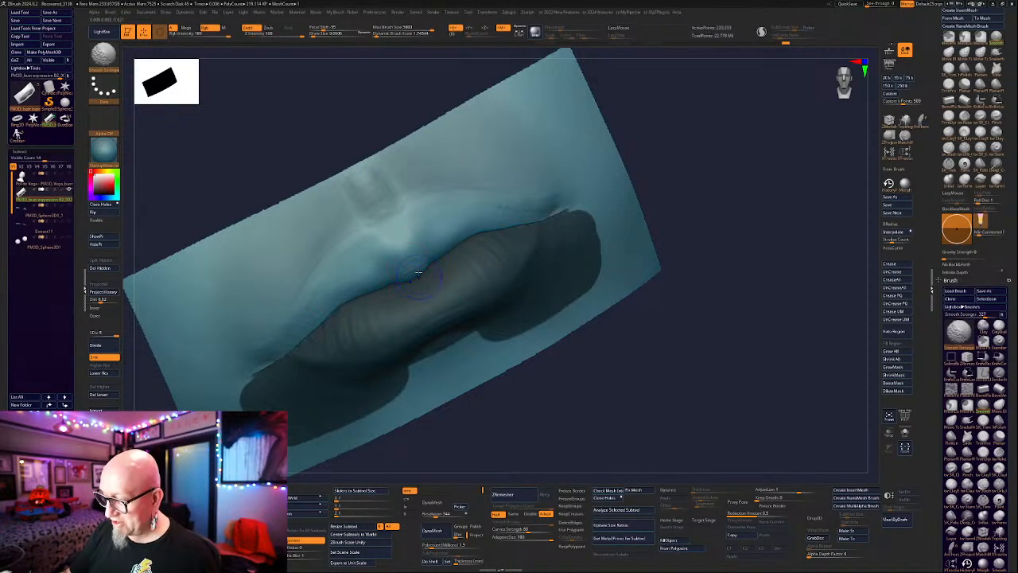
mouse_move(392, 271)
shift+mouse_down()
mouse_move(405, 280)
mouse_move(481, 213)
shift+mouse_up()
Sculpt fresh vertical ClayTubes creases over the smoothed upper lip, covering its center and the edge along the seam.
mouse_move(633, 256)
mouse_down()
mouse_move(707, 345)
mouse_move(693, 352)
mouse_move(708, 302)
mouse_move(762, 227)
mouse_move(675, 233)
mouse_move(727, 268)
mouse_move(629, 229)
mouse_up()
drag(442, 278, 459, 237)
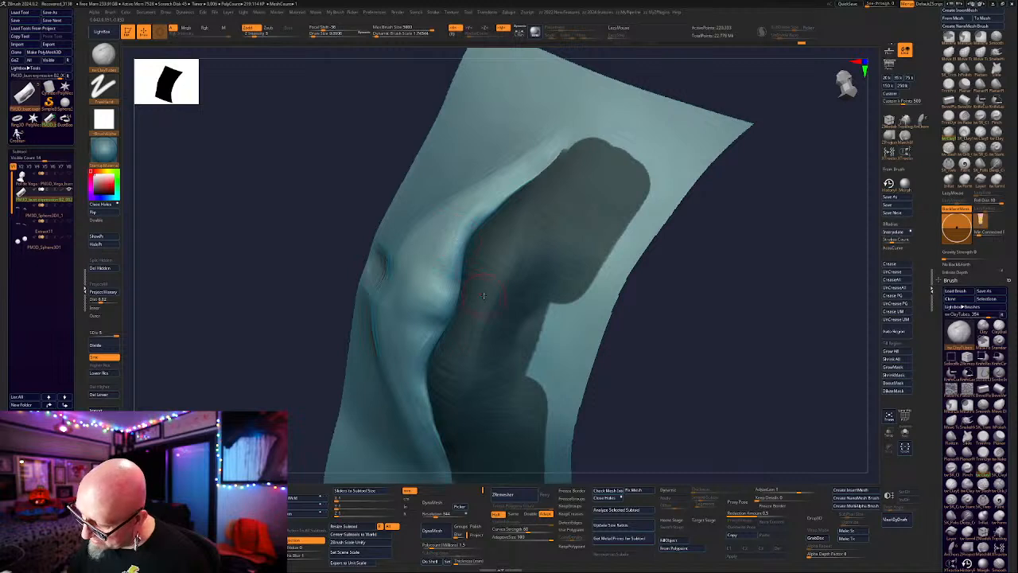
mouse_move(690, 274)
mouse_down()
mouse_move(710, 336)
mouse_move(641, 232)
mouse_up()
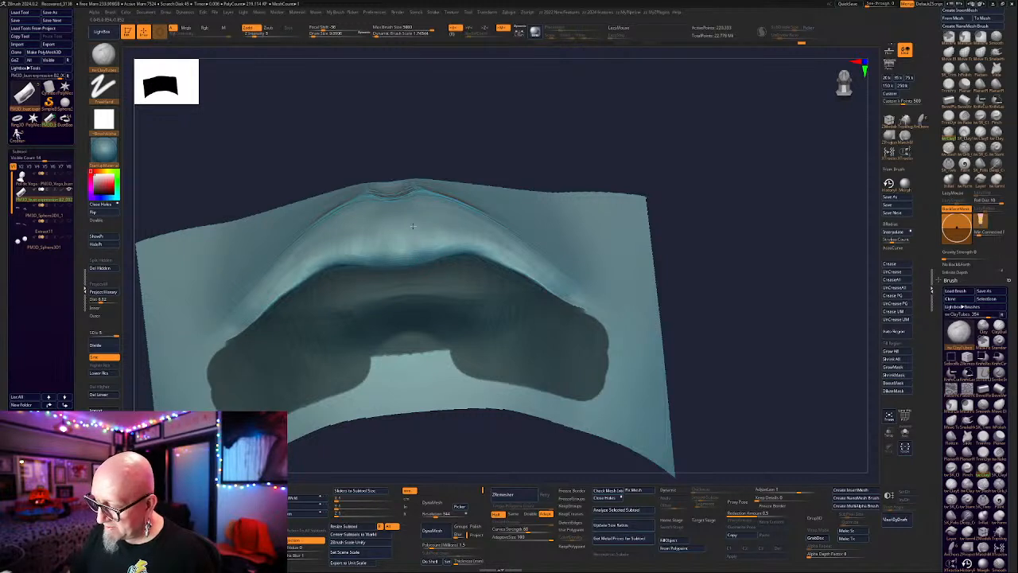
drag(393, 161, 390, 423)
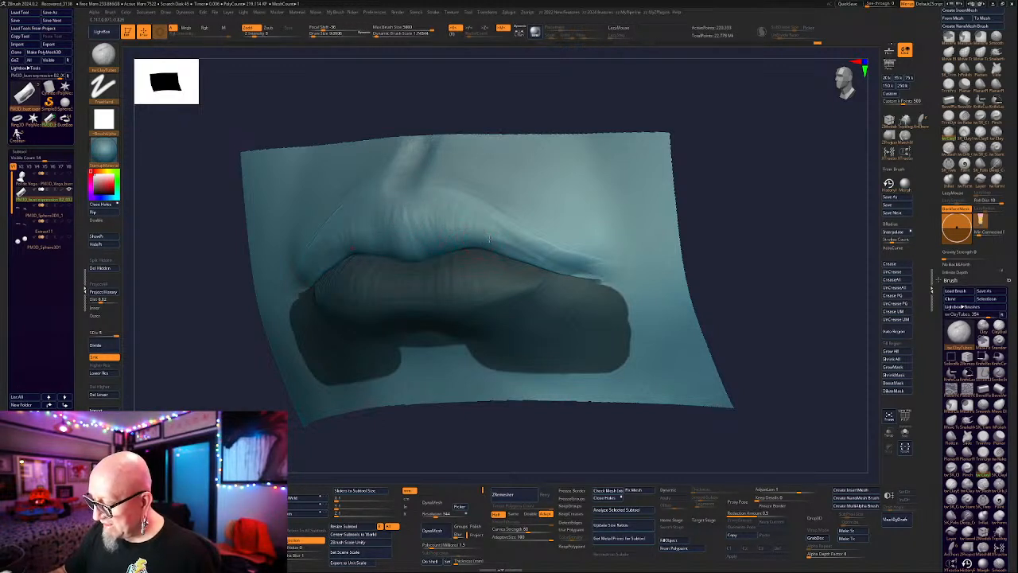
Define the upper lip's outer border with ClayTubes strokes and carry the fine creases out to the mouth corners.
drag(716, 239, 656, 265)
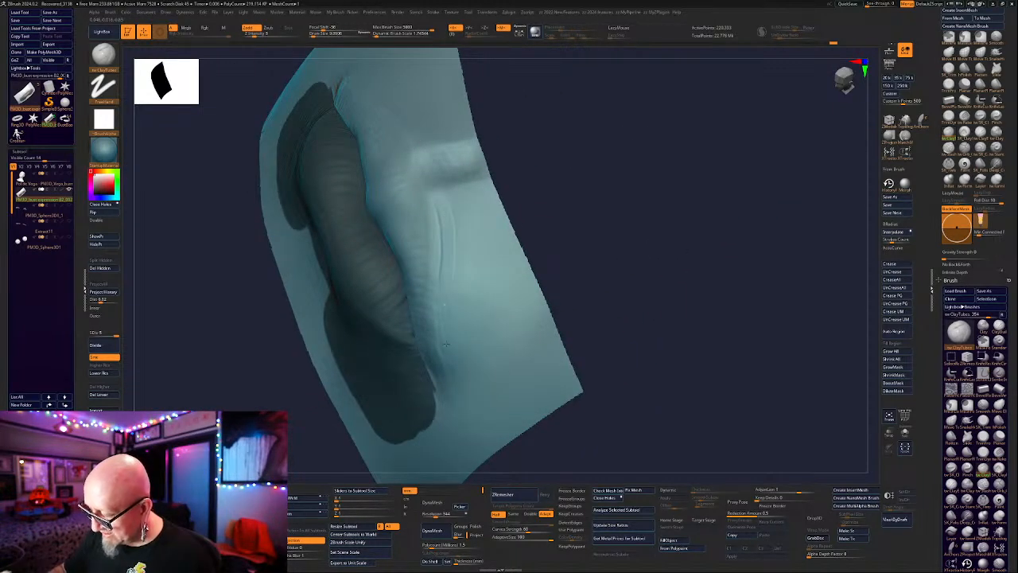
drag(568, 241, 628, 226)
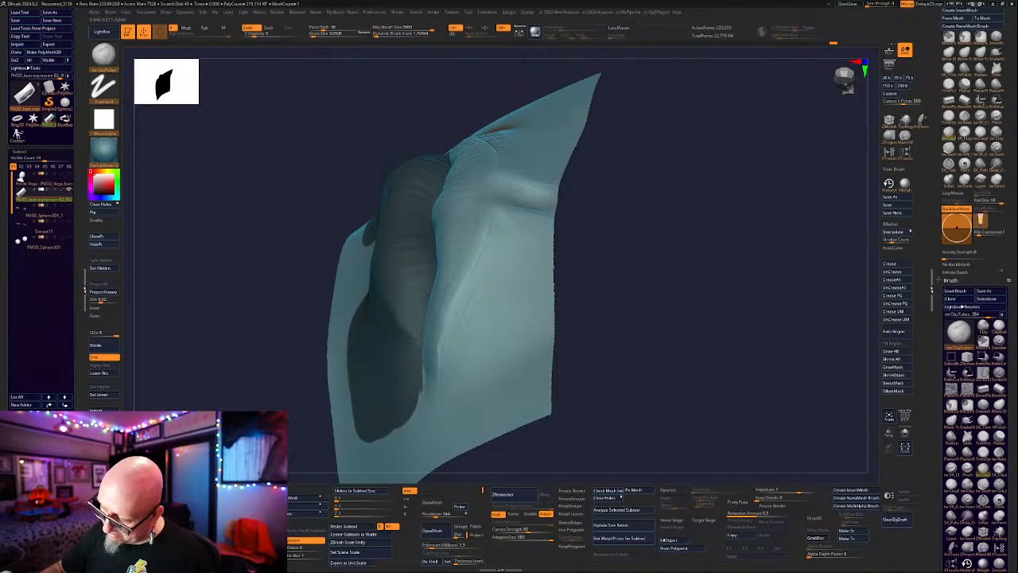
drag(610, 293, 588, 278)
mouse_move(473, 242)
mouse_down()
mouse_move(478, 266)
mouse_move(521, 240)
mouse_move(623, 209)
mouse_move(617, 215)
mouse_up()
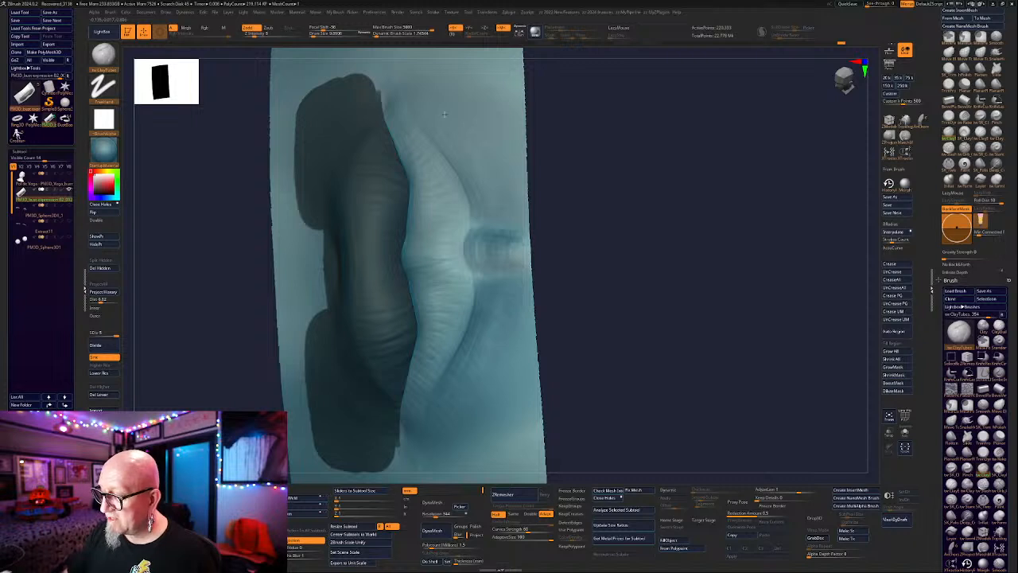
drag(583, 111, 557, 183)
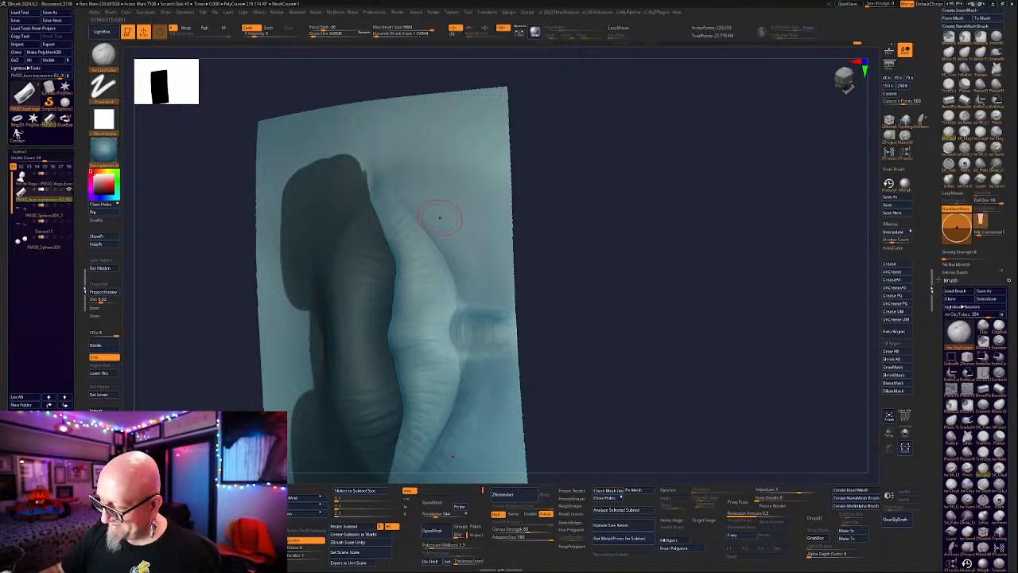
key(shift)
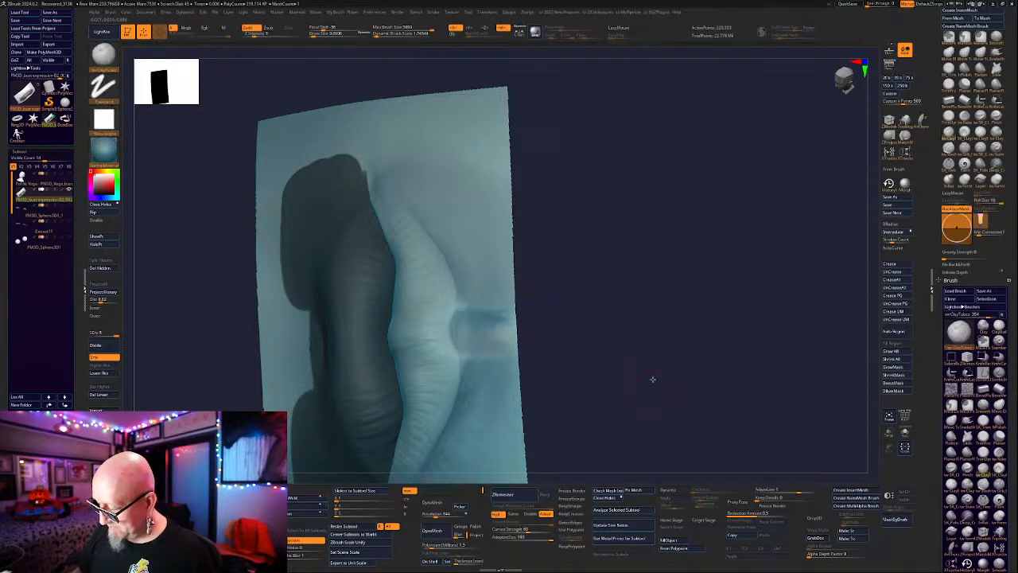
Unhide the rest of the bust around the isolated lip area and show the face from the front.
mouse_move(653, 377)
mouse_down()
mouse_move(668, 300)
mouse_move(636, 359)
mouse_move(591, 271)
mouse_up()
ctrl+drag(577, 318, 630, 361)
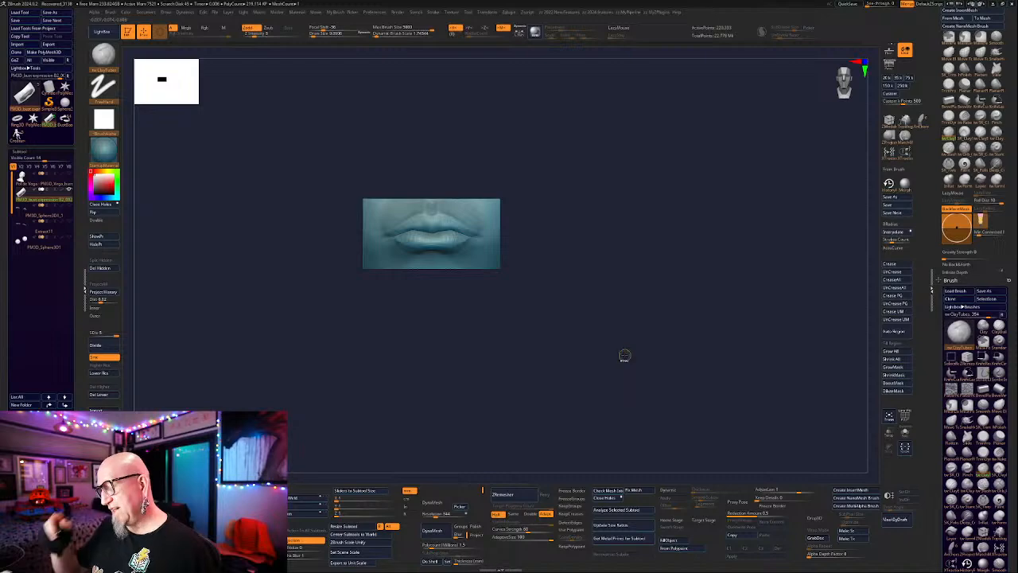
key(ctrl+shift)
ctrl+shift+click(663, 375)
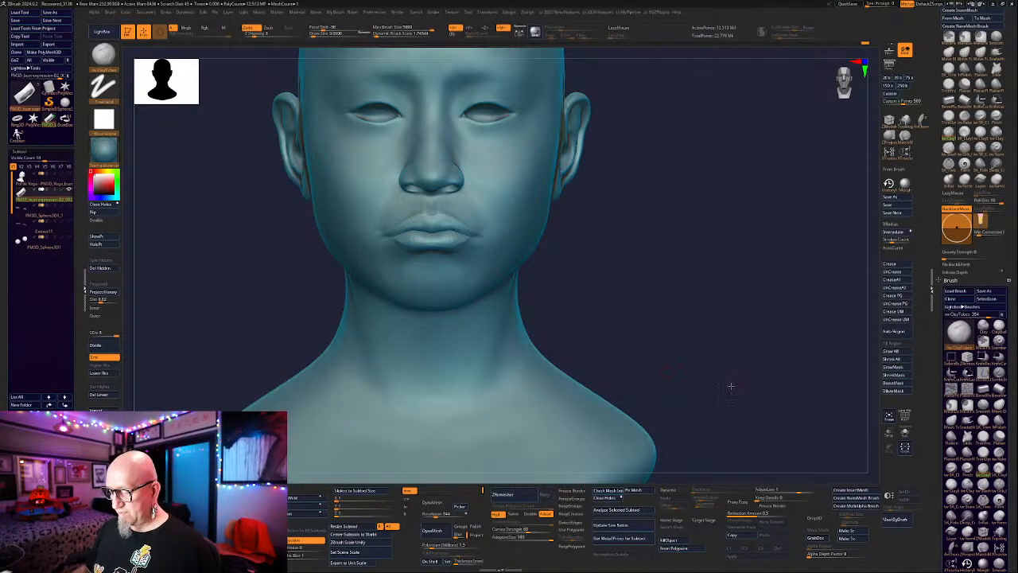
drag(667, 371, 725, 380)
drag(470, 414, 491, 404)
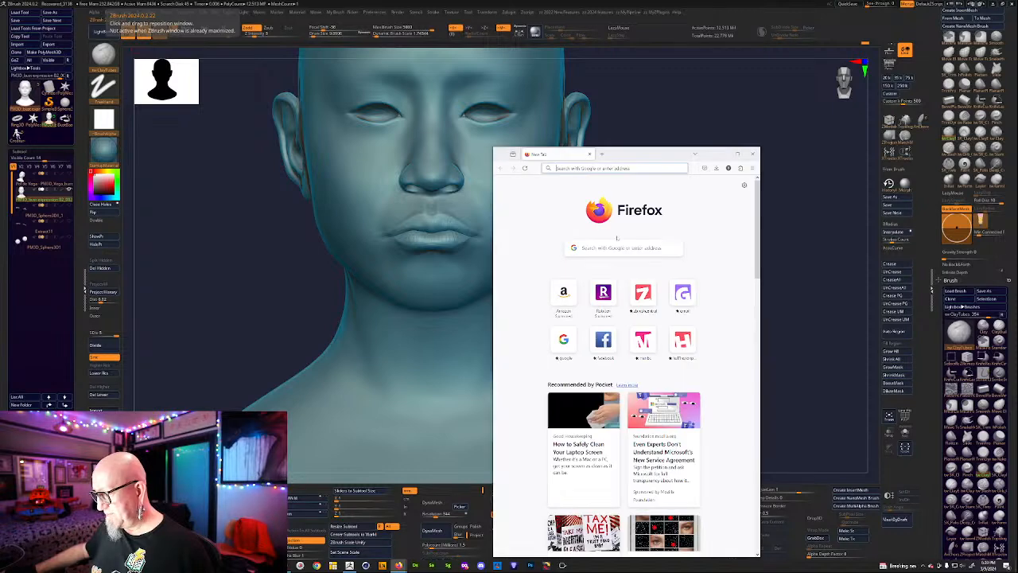
Switch to Firefox, search the web for "t10 bespoke" and open the T10 Bespoke website.
click(558, 169)
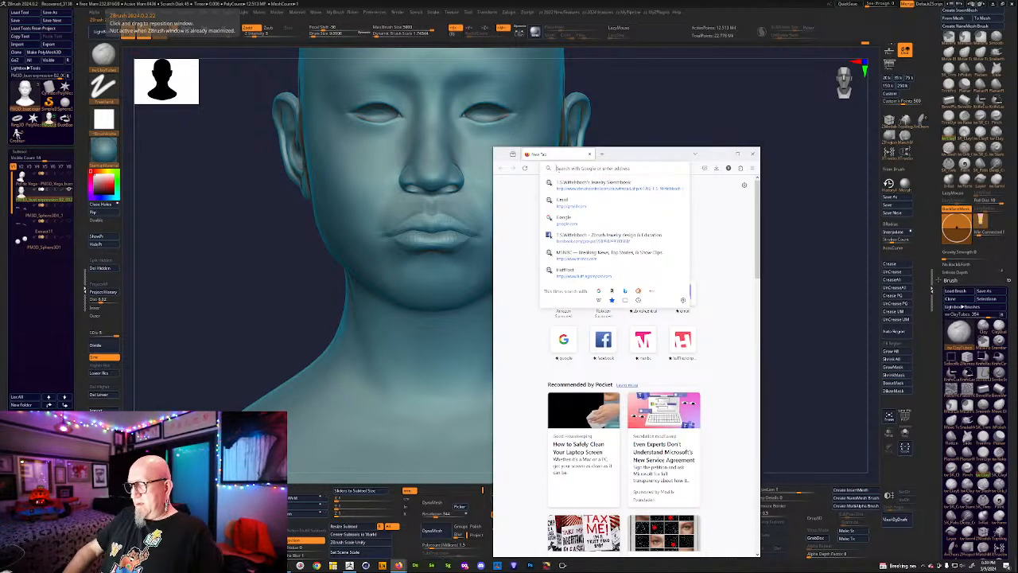
text(t)
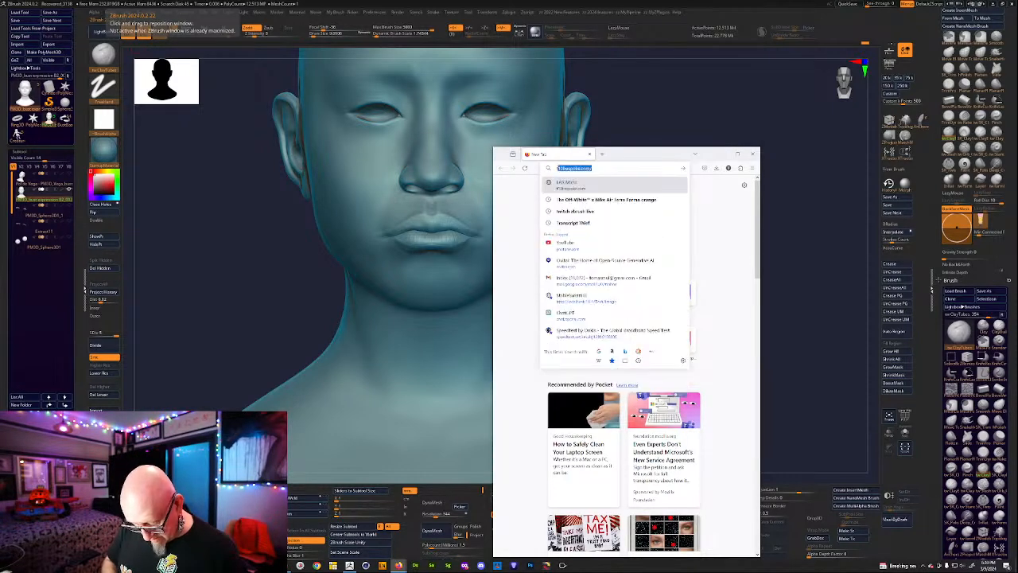
text(10 bespoke)
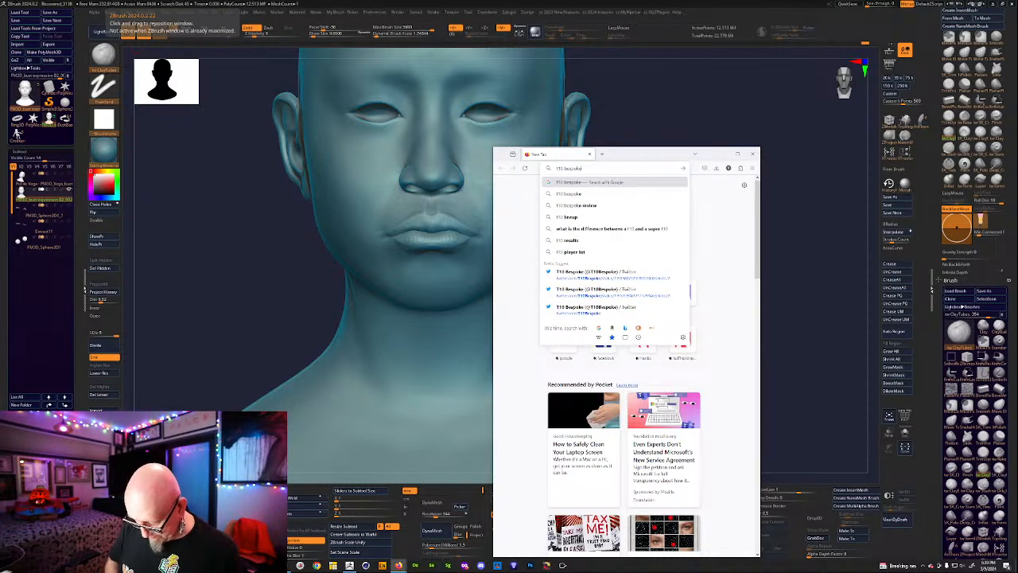
key(Return)
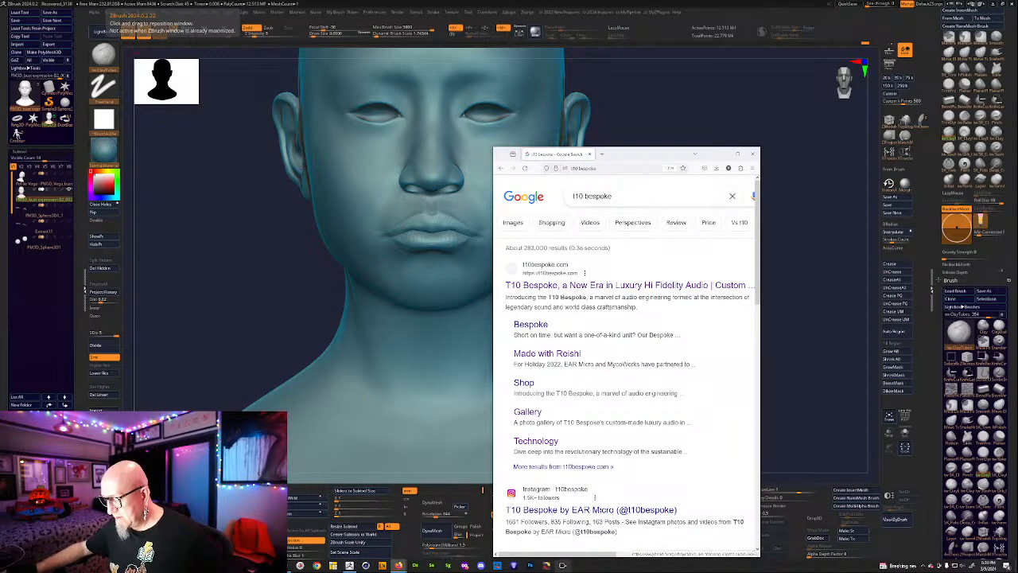
click(525, 285)
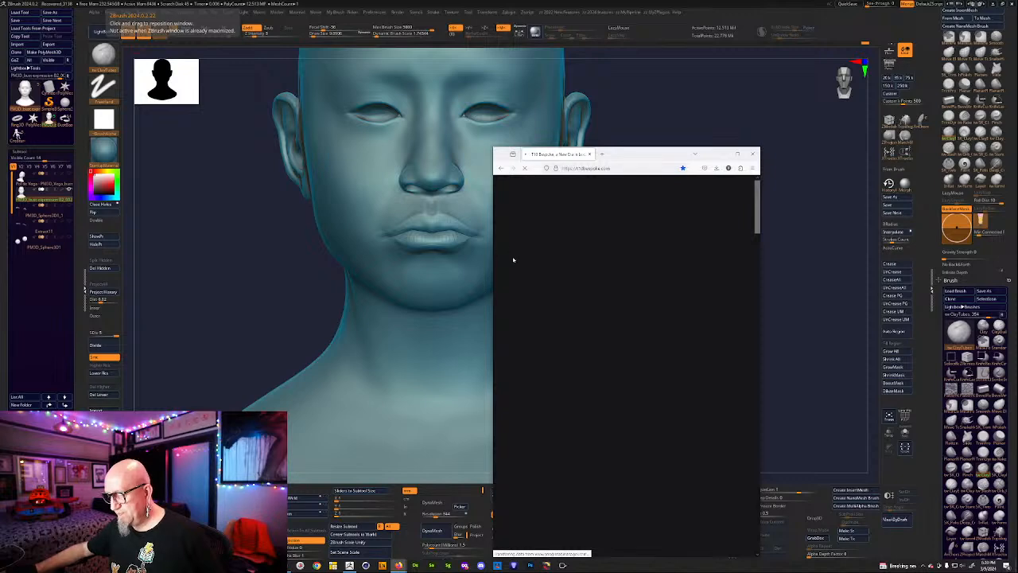
Widen and reposition the browser window over the canvas and open the T10 Bespoke site's gallery page.
drag(491, 248, 155, 248)
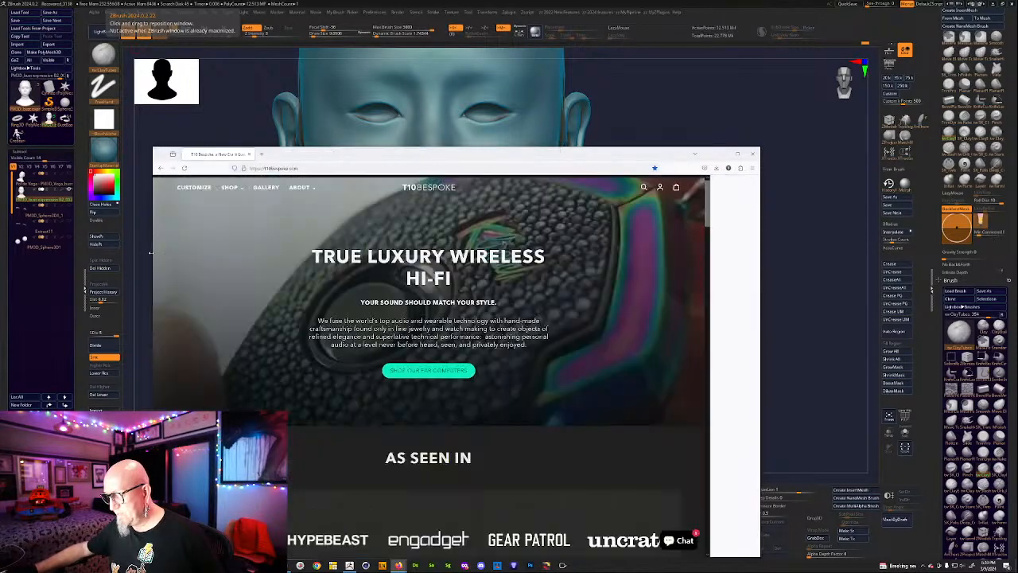
drag(544, 156, 601, 32)
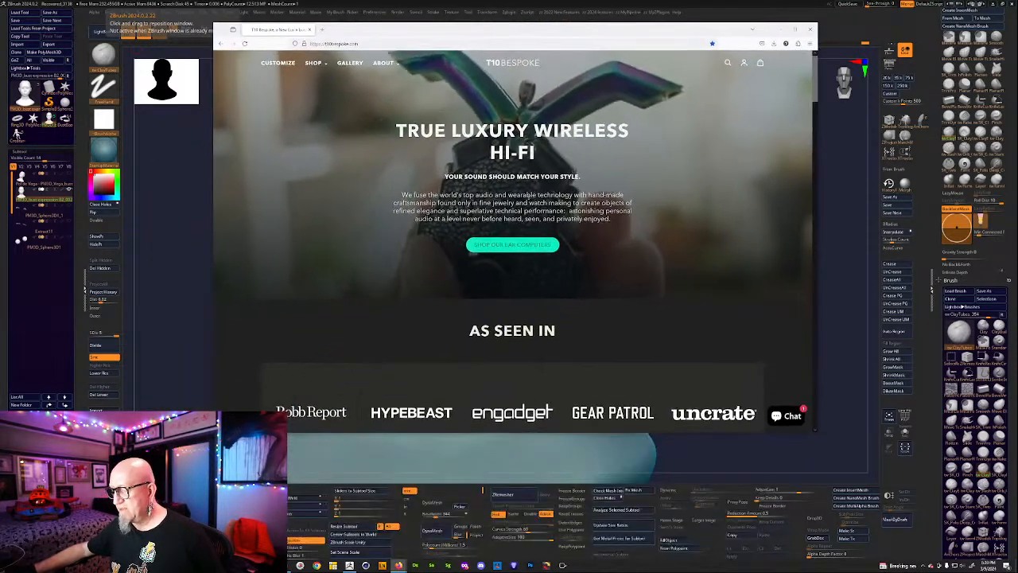
scroll(490, 328, down, 2)
scroll(490, 327, up, 2)
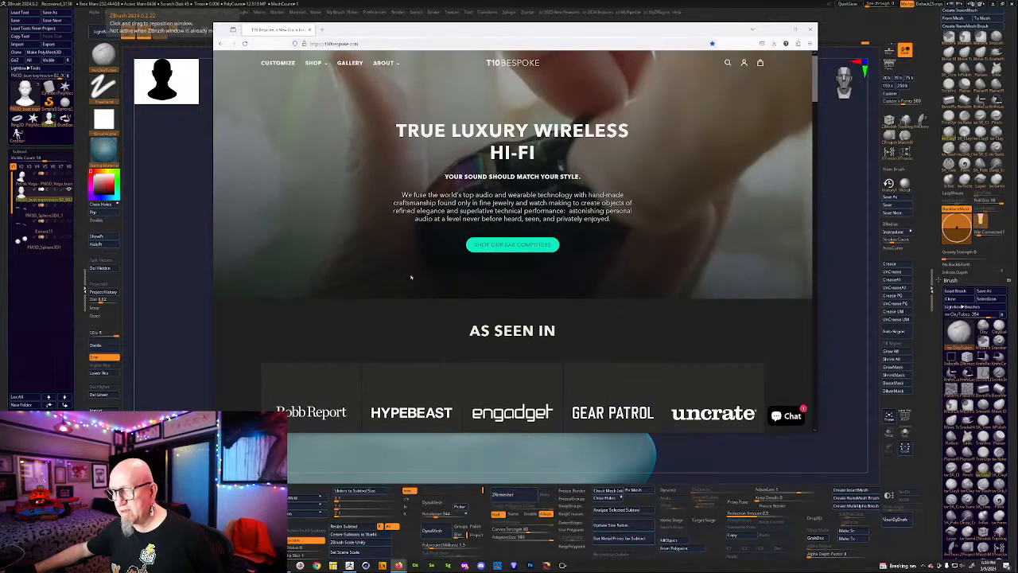
mouse_move(314, 63)
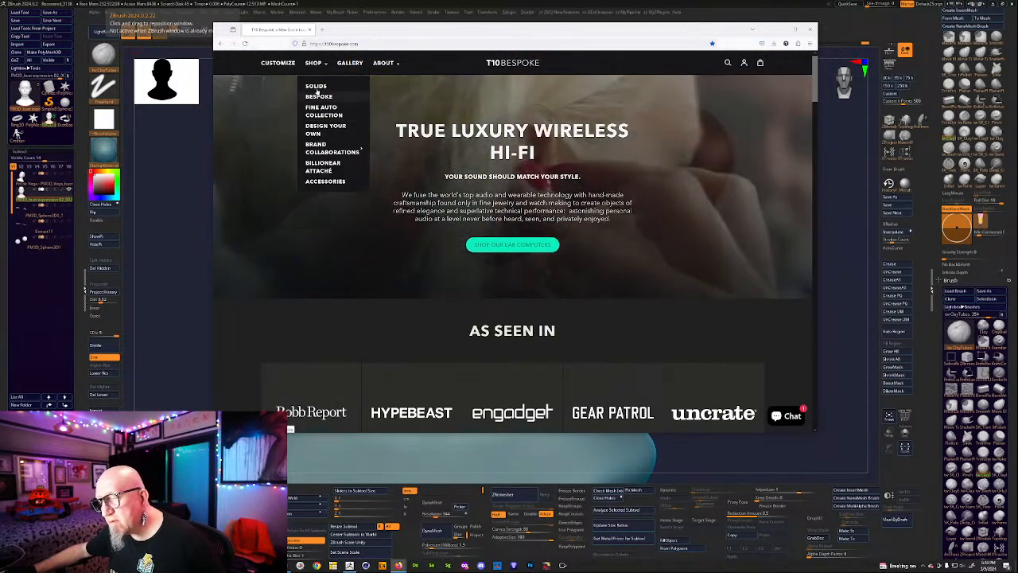
click(351, 64)
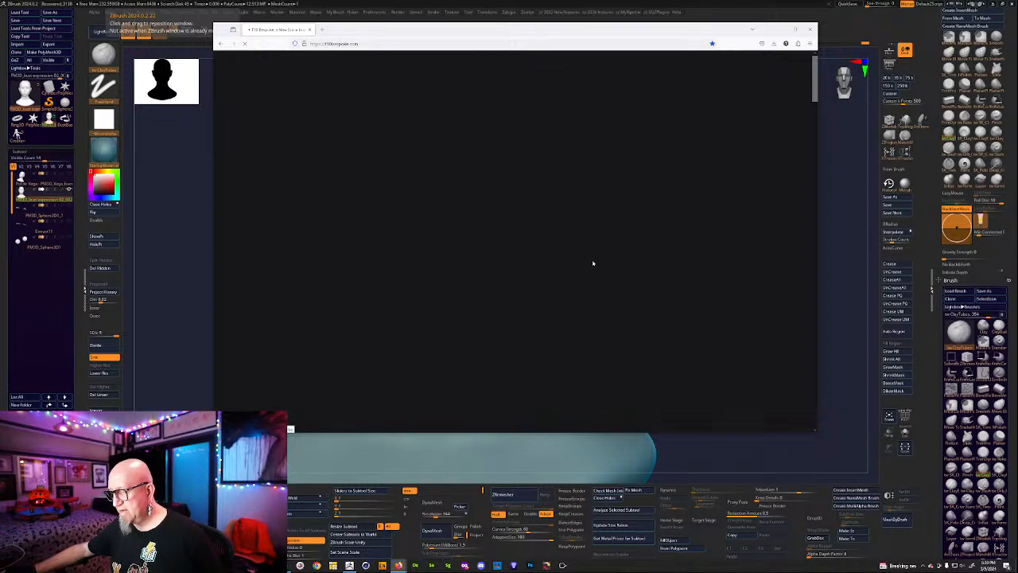
Examine the custom jewelled earphone designs in the T10 Bespoke gallery, from The Alpha Tauri F1 to Fleur de Glace Violette.
scroll(657, 416, down, 2)
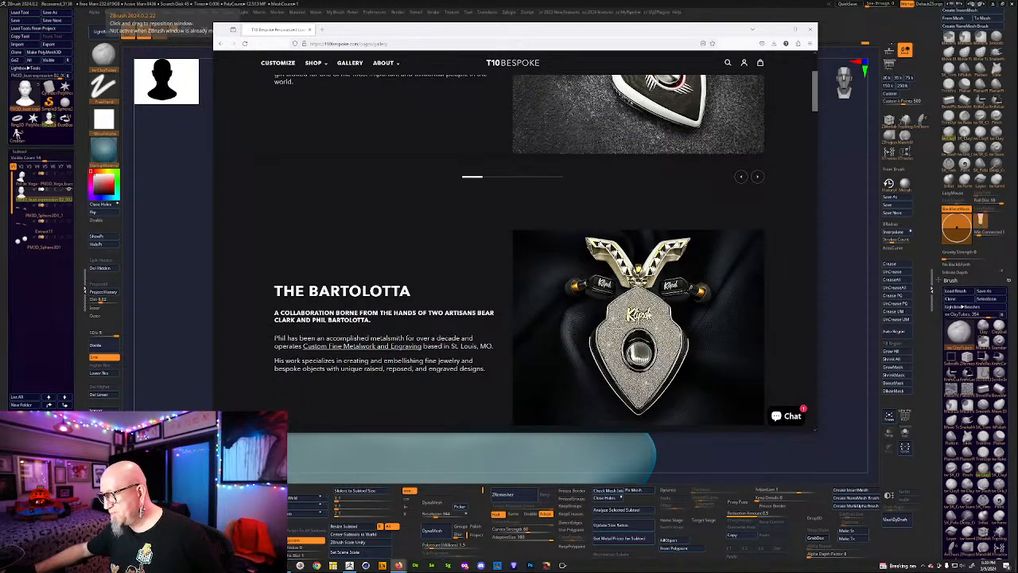
scroll(661, 313, up, 2)
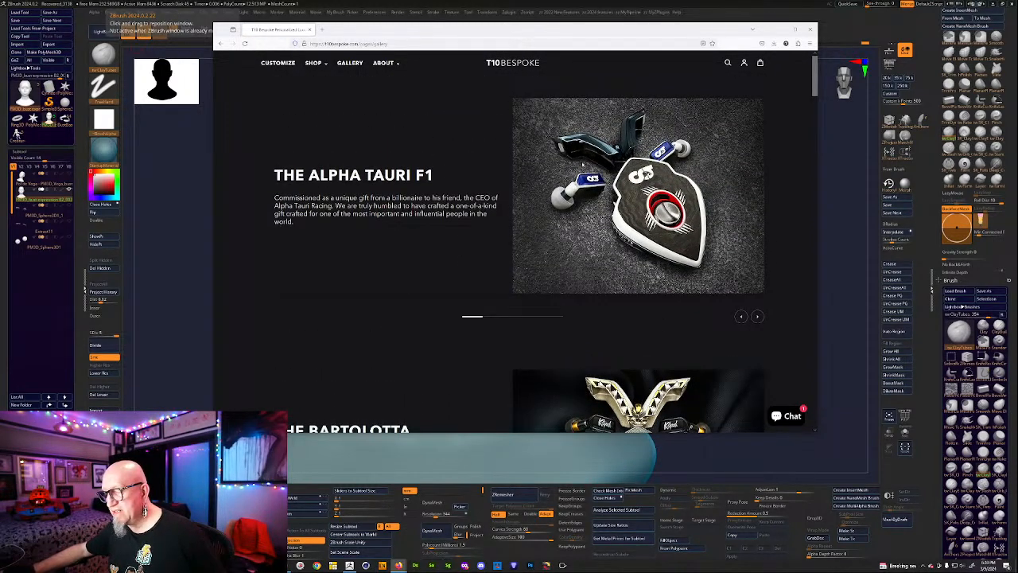
scroll(717, 221, down, 6)
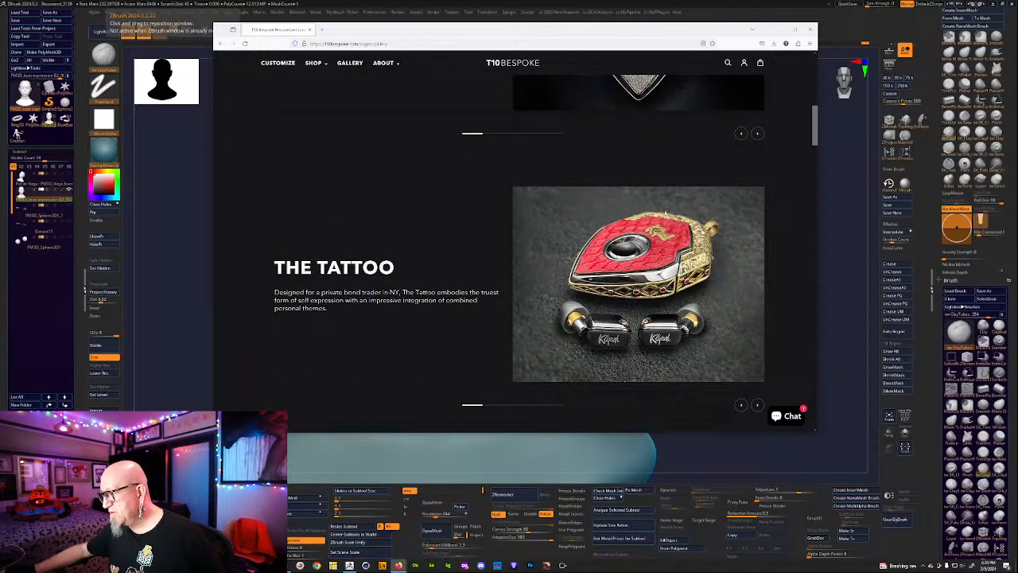
scroll(595, 205, down, 4)
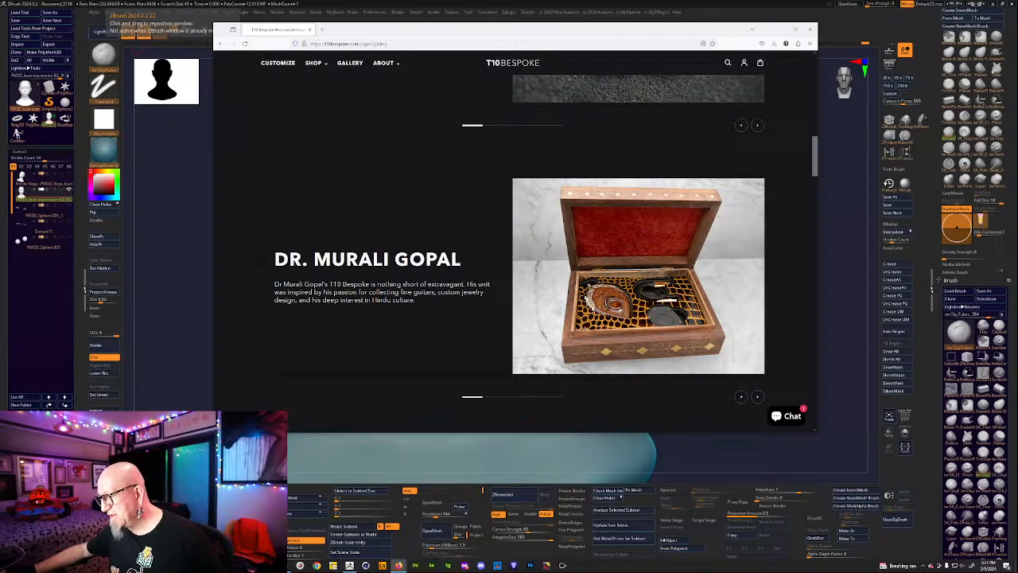
scroll(644, 255, down, 4)
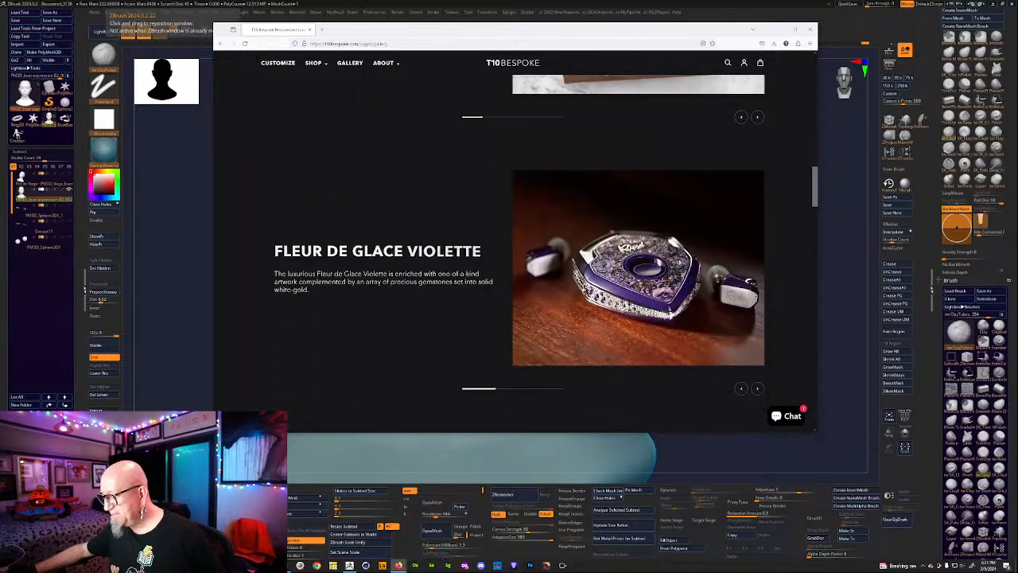
scroll(613, 274, up, 8)
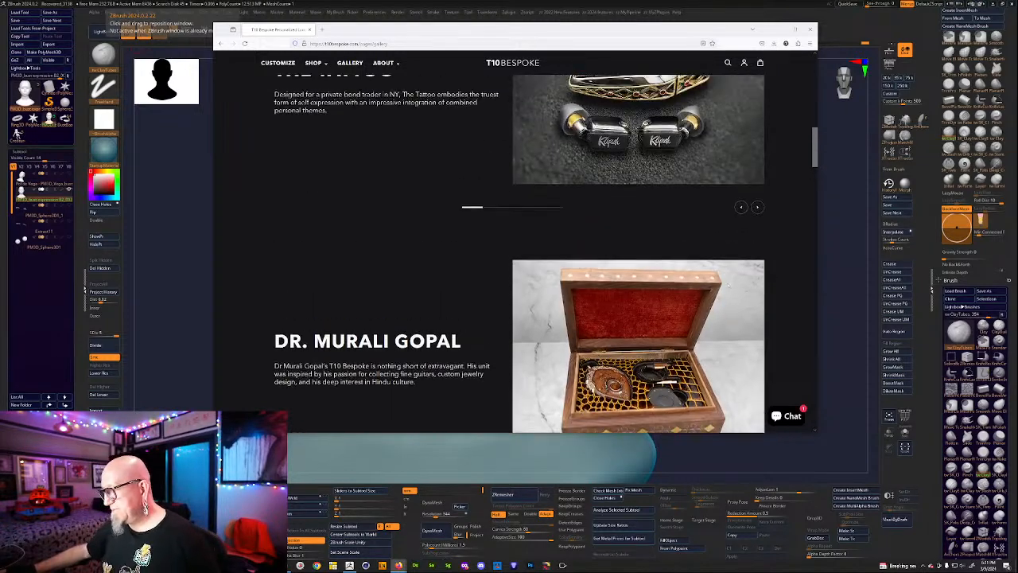
scroll(546, 253, up, 1)
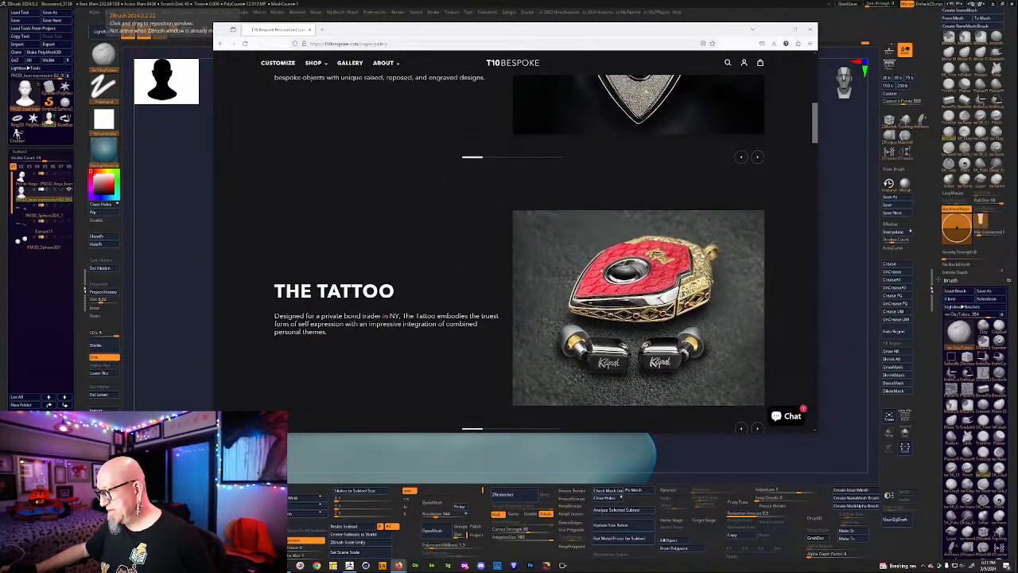
scroll(604, 280, up, 8)
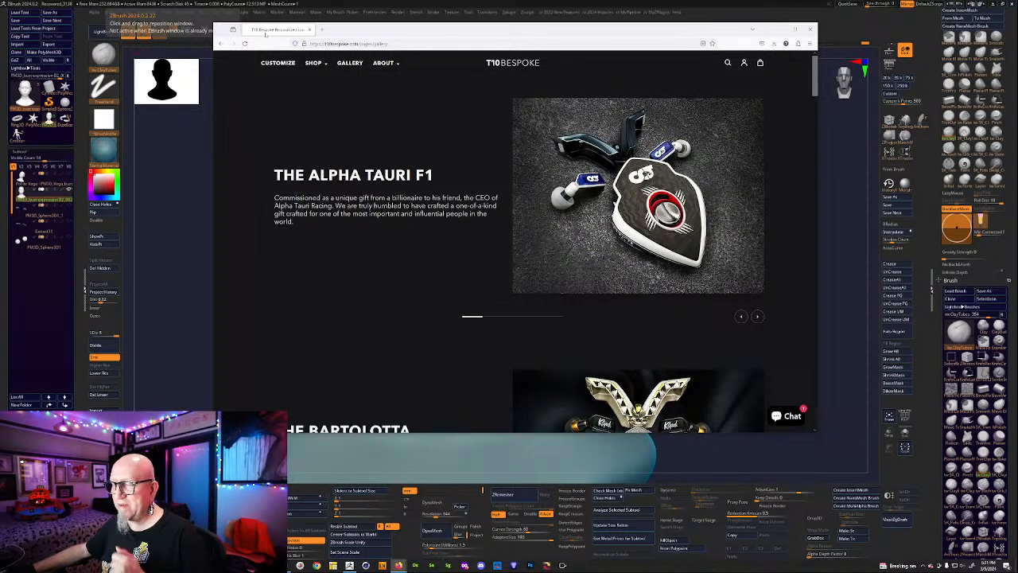
Search the web for "t10 bespoke instagram" and open the T10 Bespoke by EAR Micro Instagram profile.
click(332, 43)
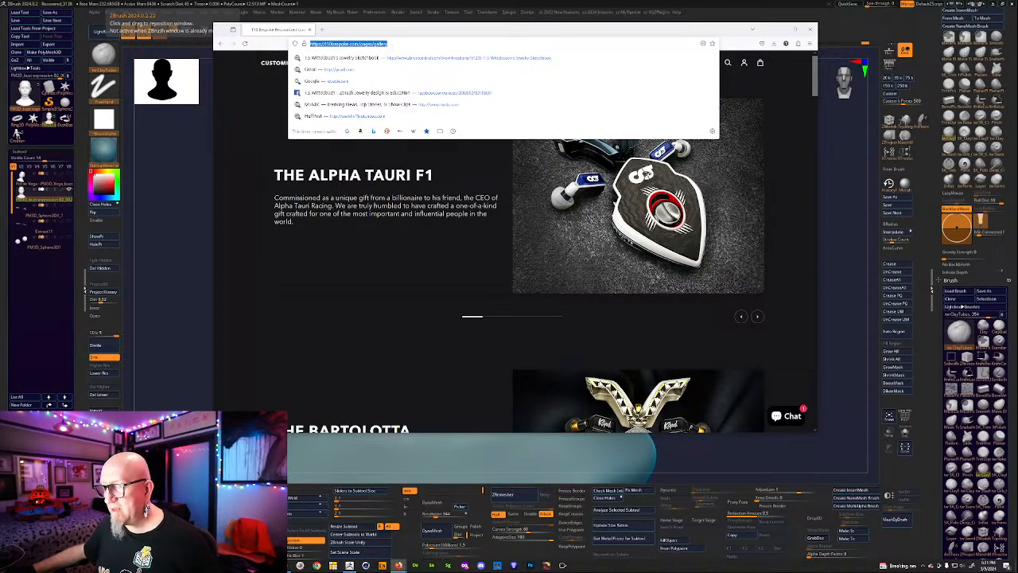
text(t)
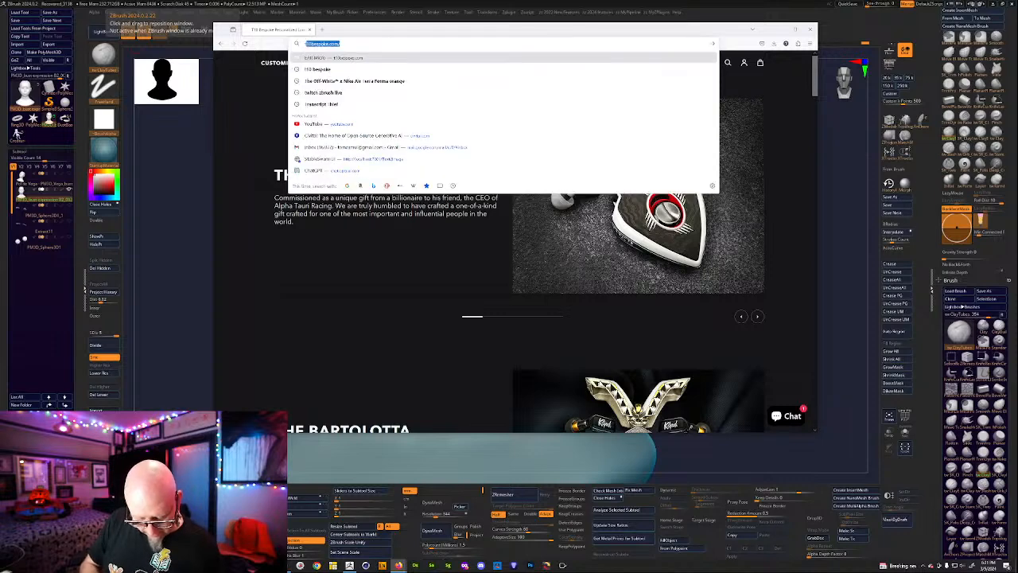
text(10 bes)
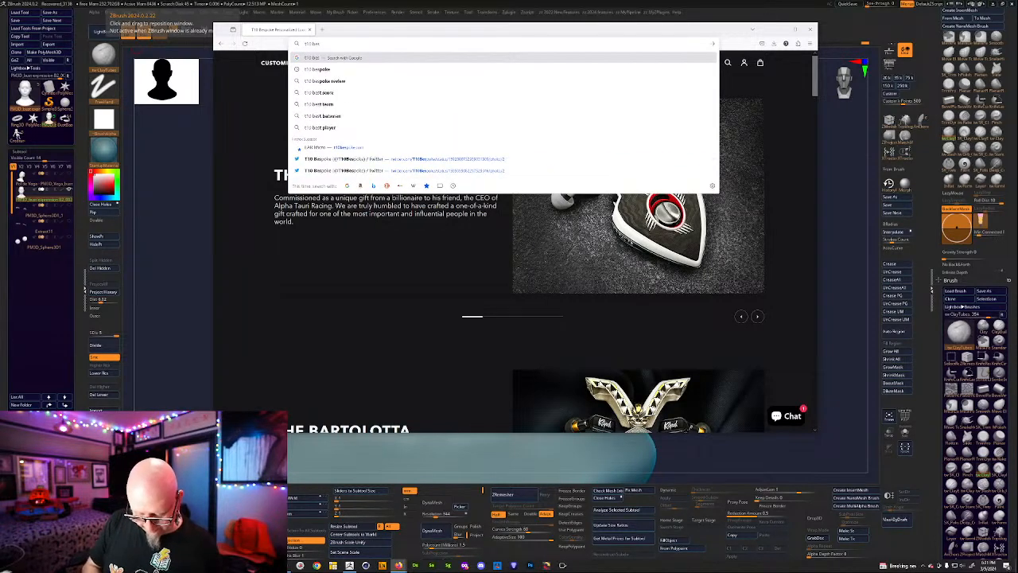
text(poke)
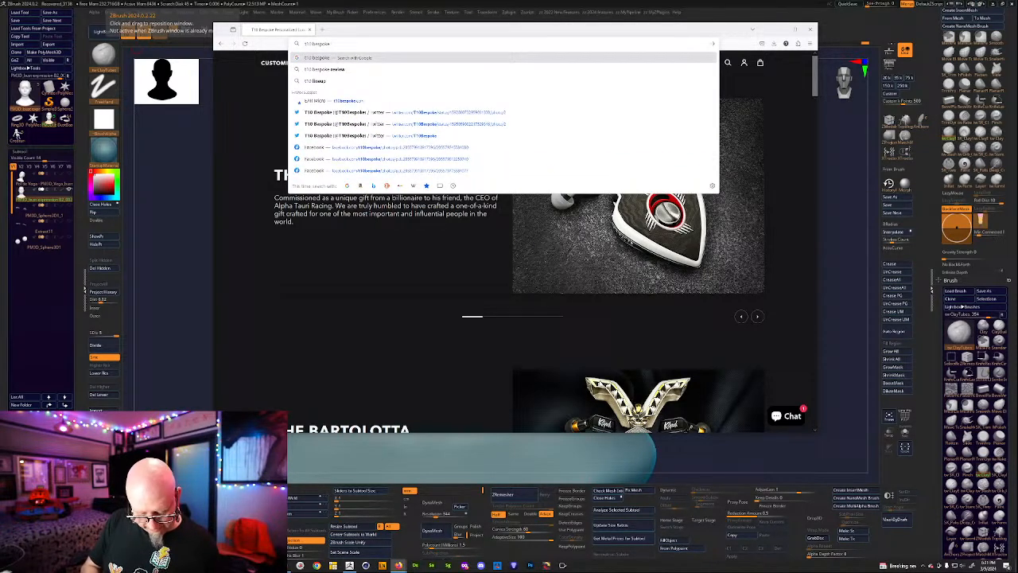
text( inst)
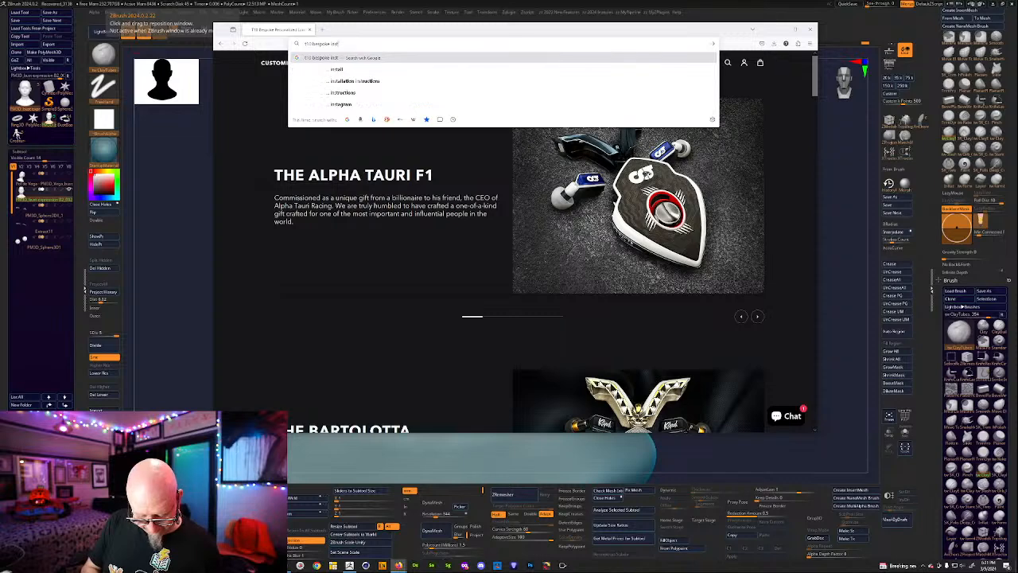
text(agram)
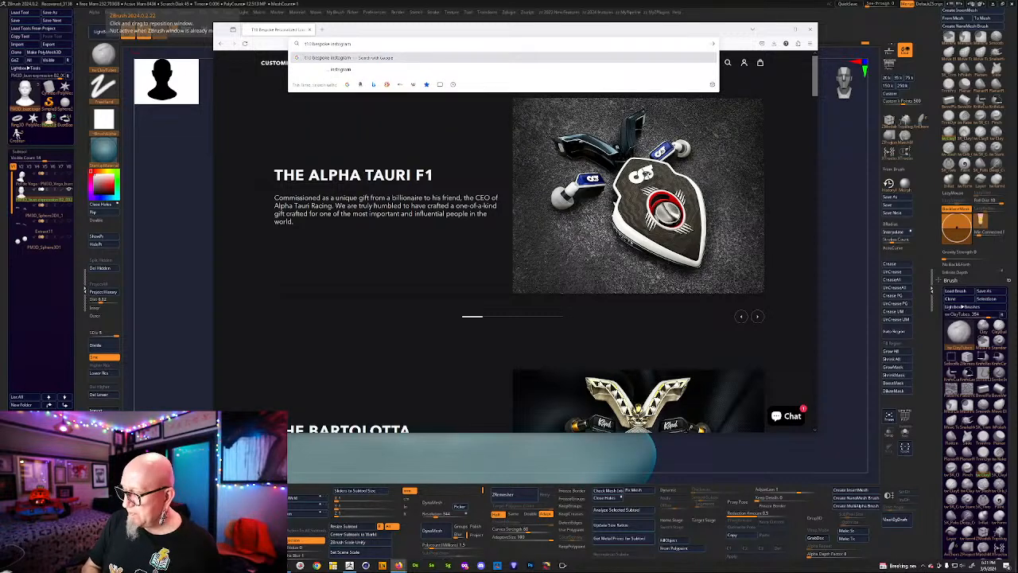
key(Return)
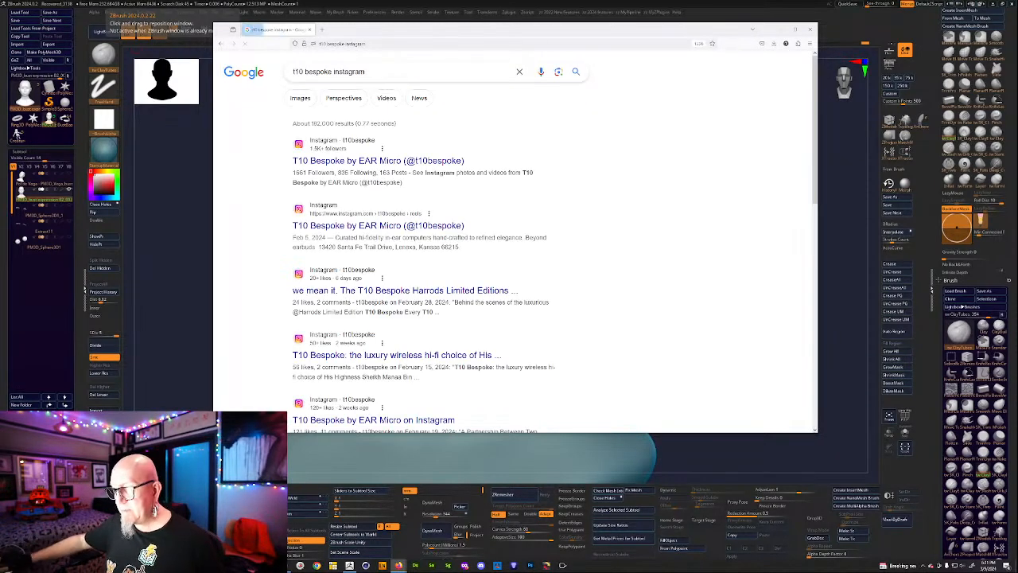
click(372, 161)
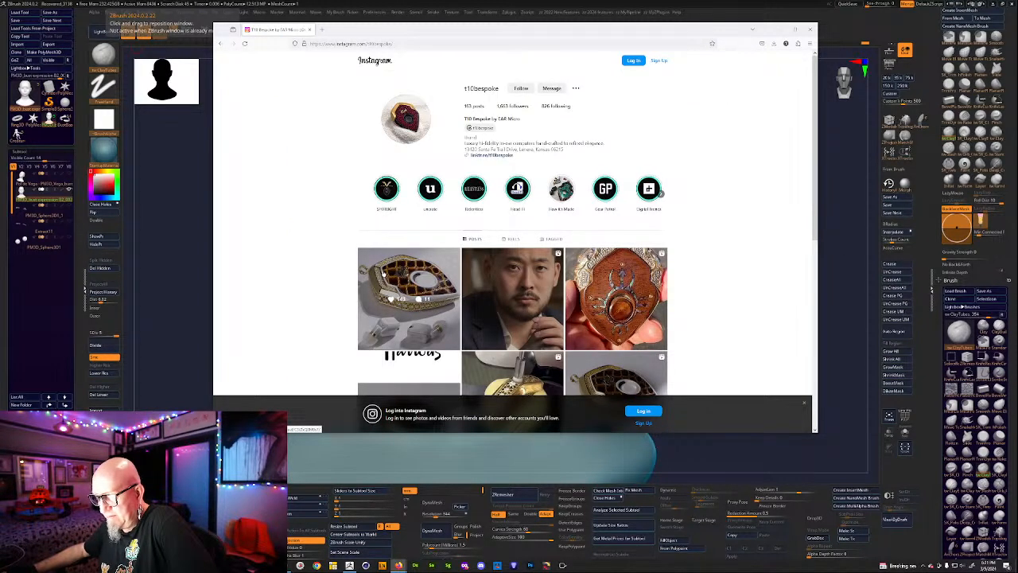
Try to open the profile's first post by logging in with the saved username and account password, and dismiss the login dialog.
click(383, 273)
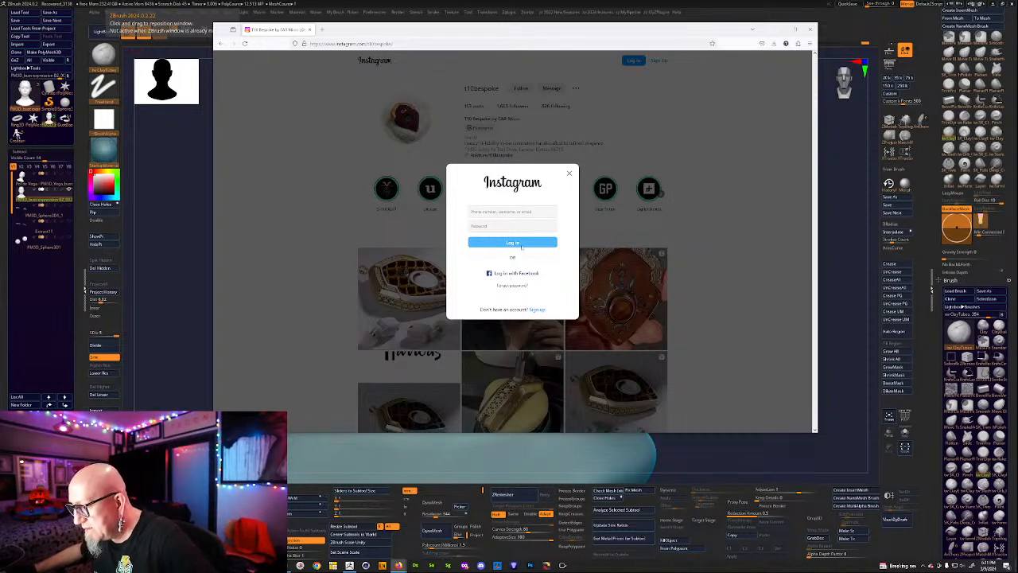
click(509, 212)
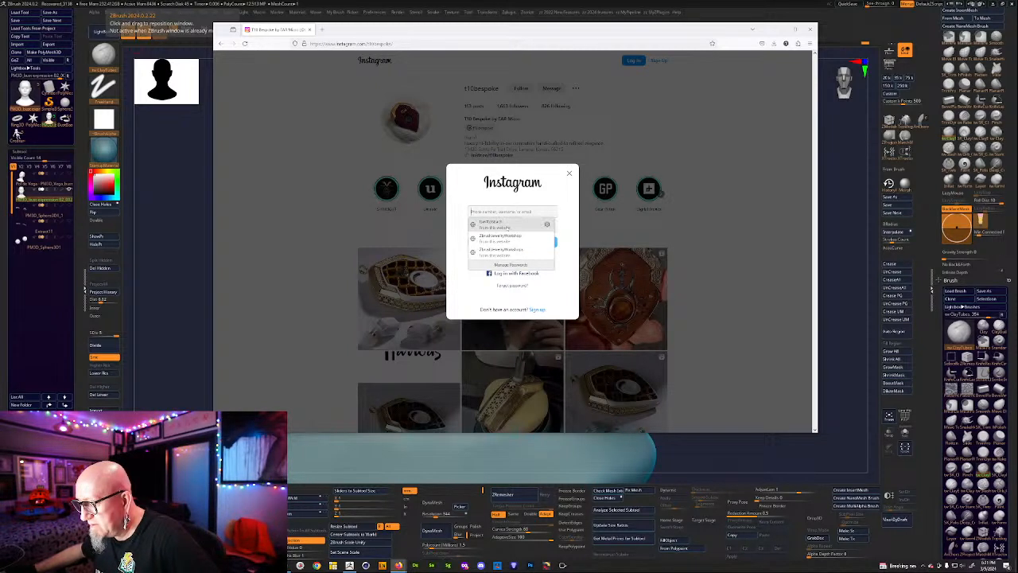
click(497, 225)
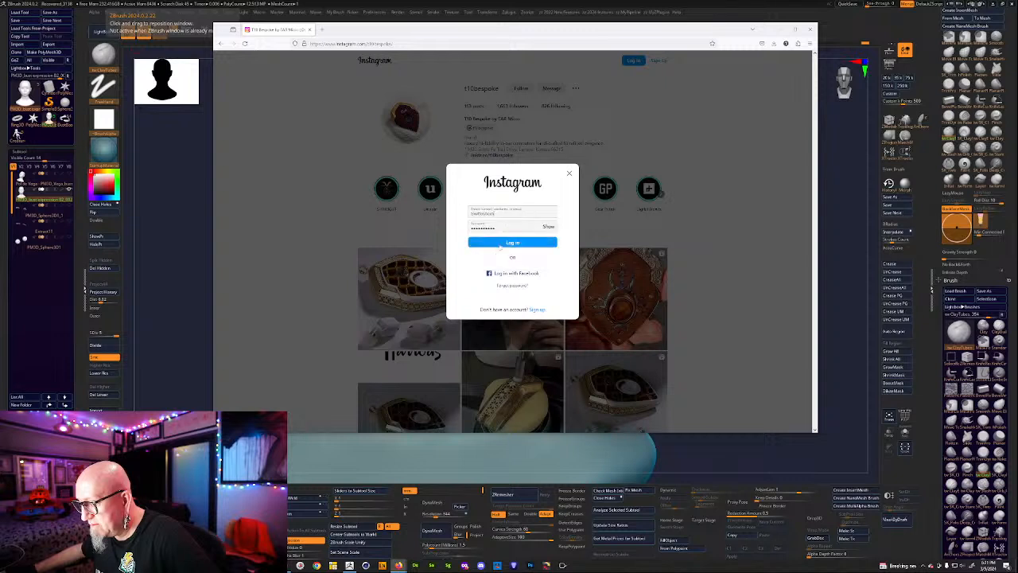
click(507, 242)
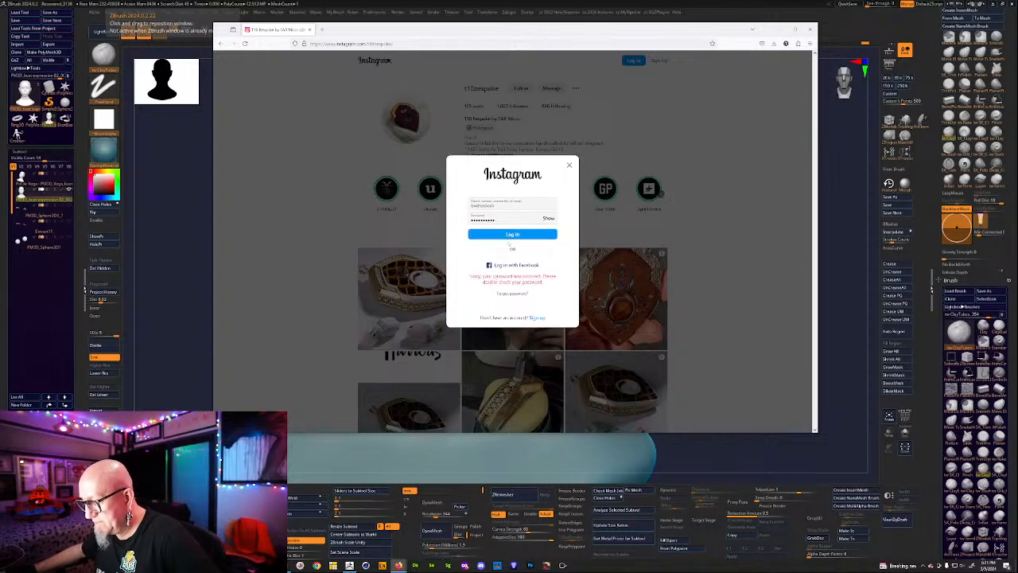
triple_click(512, 206)
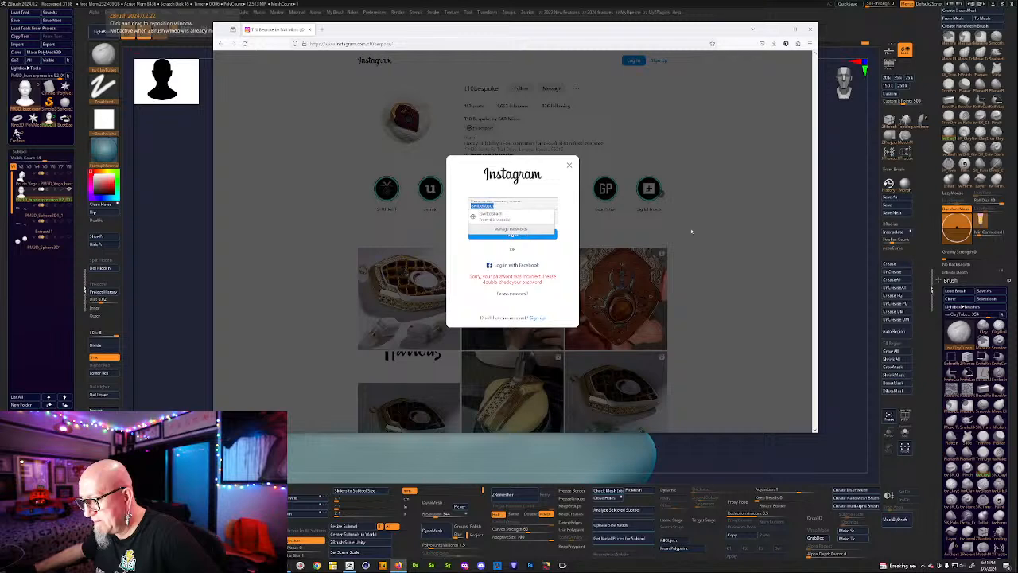
click(692, 231)
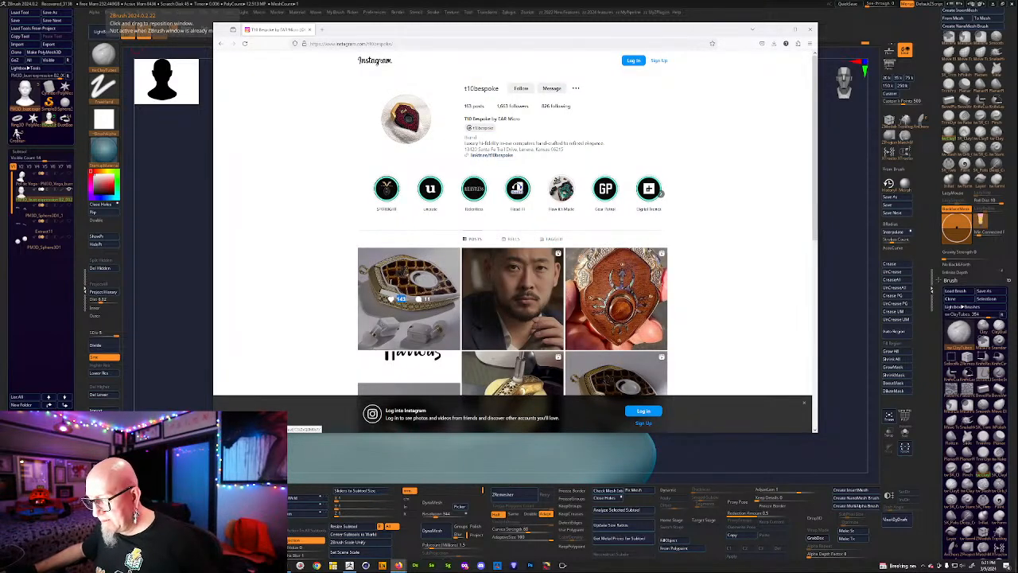
Log in to Instagram with the saved username and account password, and save the login info in the browser.
click(390, 282)
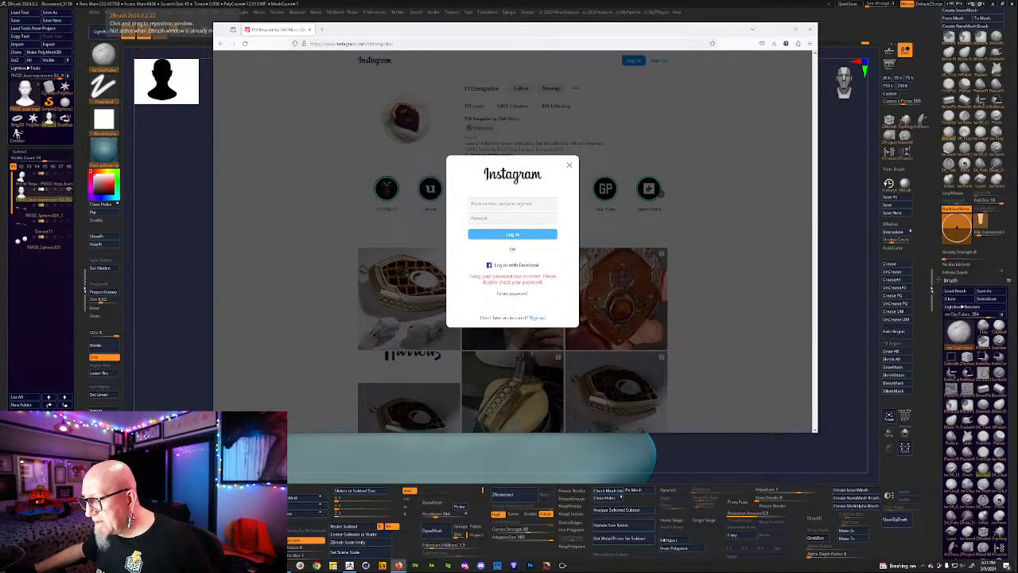
click(521, 205)
click(519, 217)
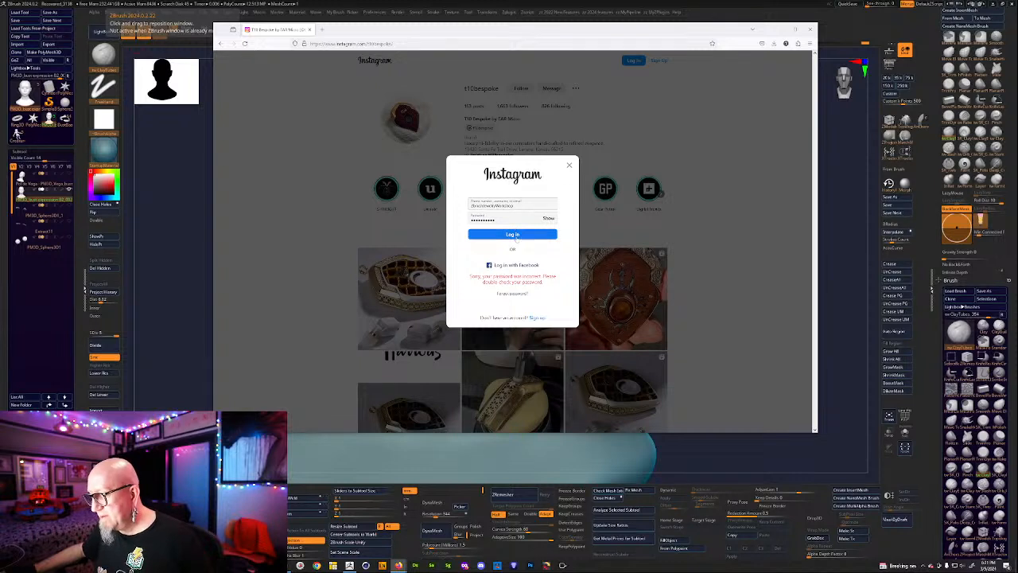
click(517, 235)
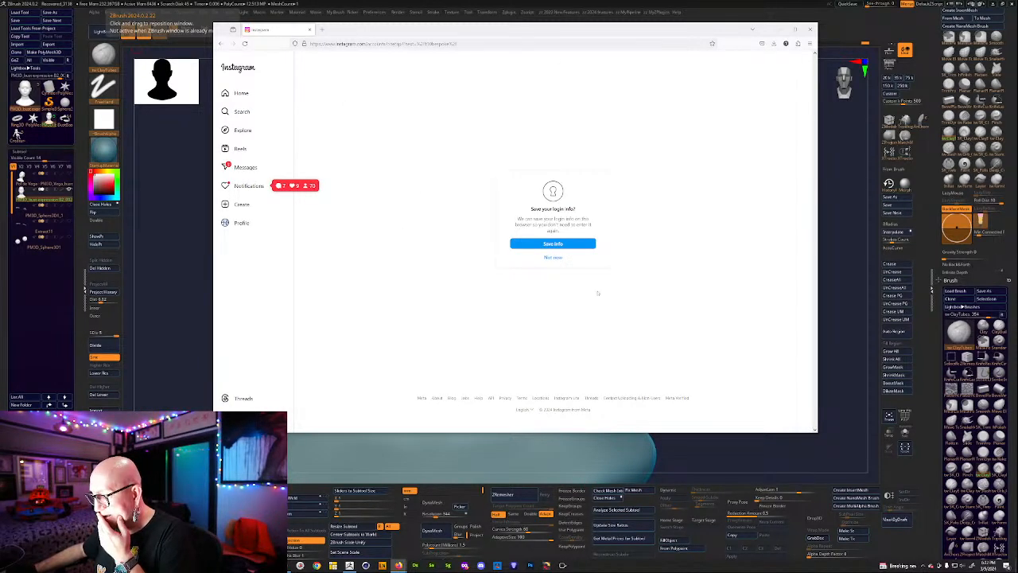
click(547, 244)
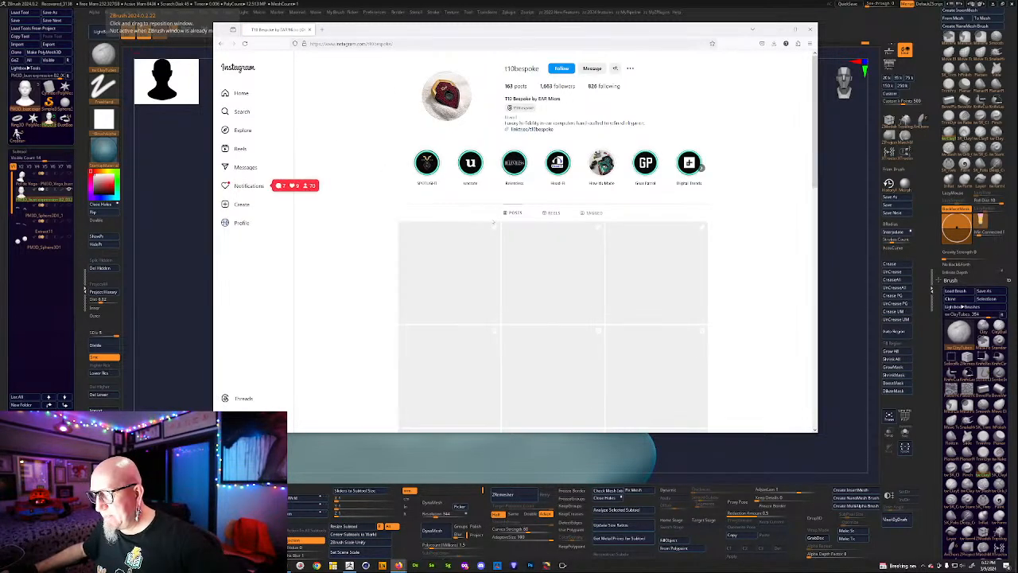
Open the first post on the T10 Bespoke profile and look through the following posts up to the Harrods one.
click(439, 287)
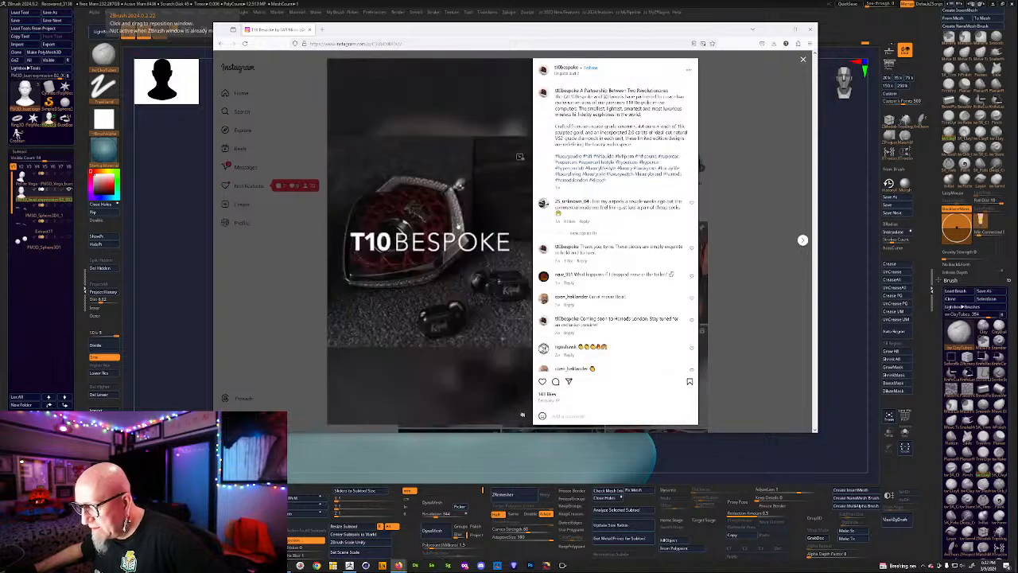
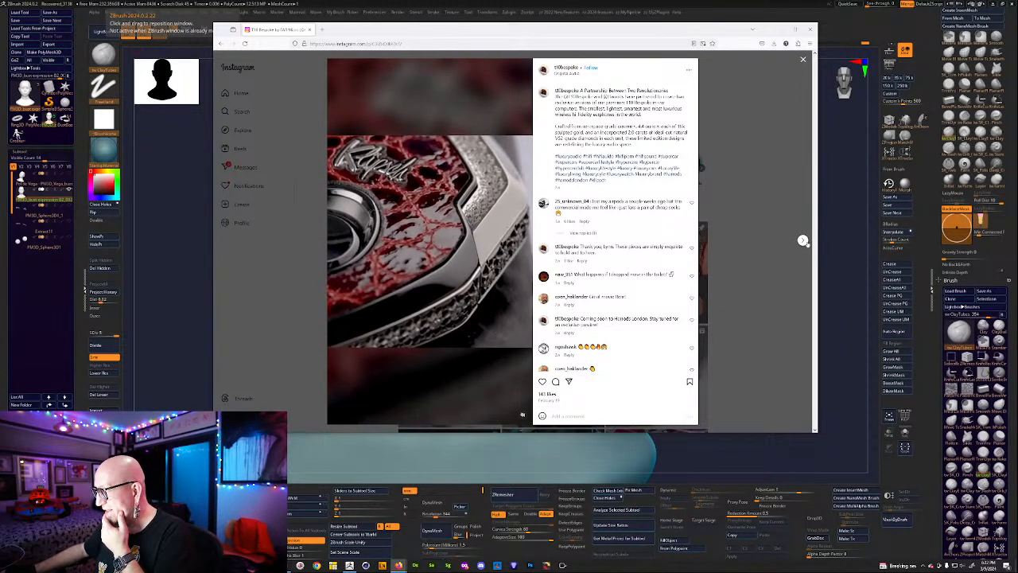
click(803, 240)
click(803, 240)
click(803, 241)
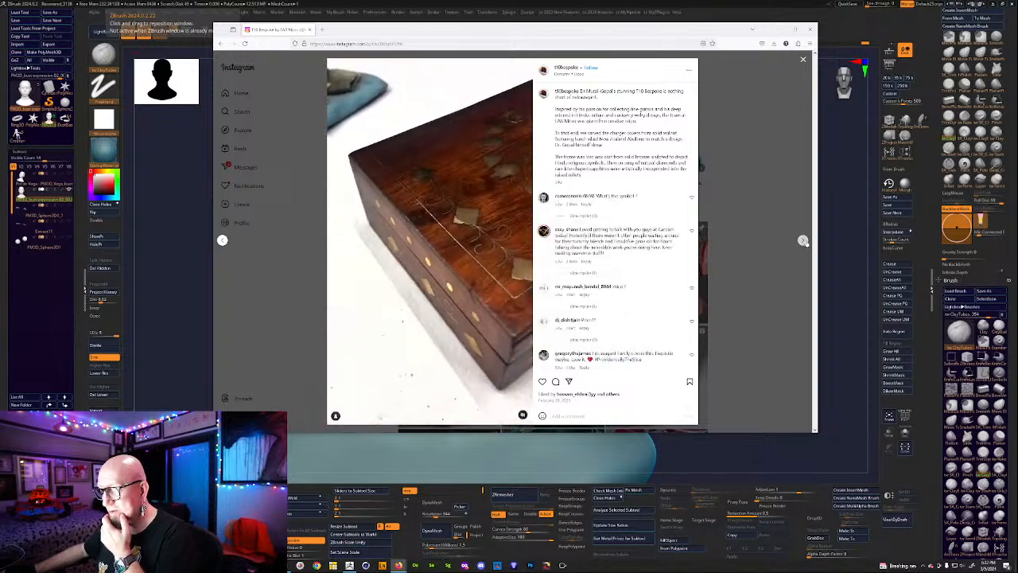
click(803, 240)
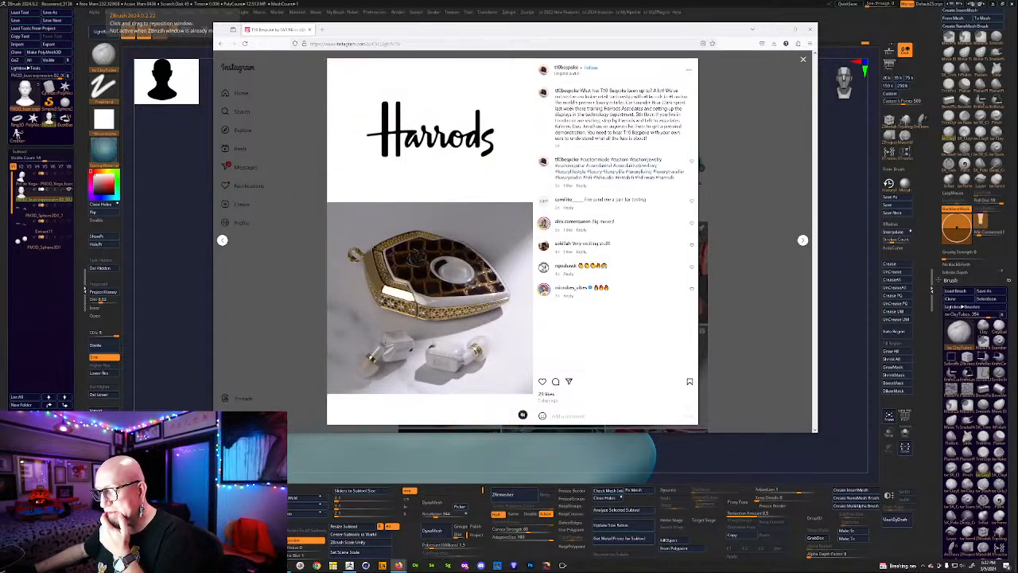
Replace the post path in the web address with anatometalinc to open the Anatometal Instagram profile.
click(350, 44)
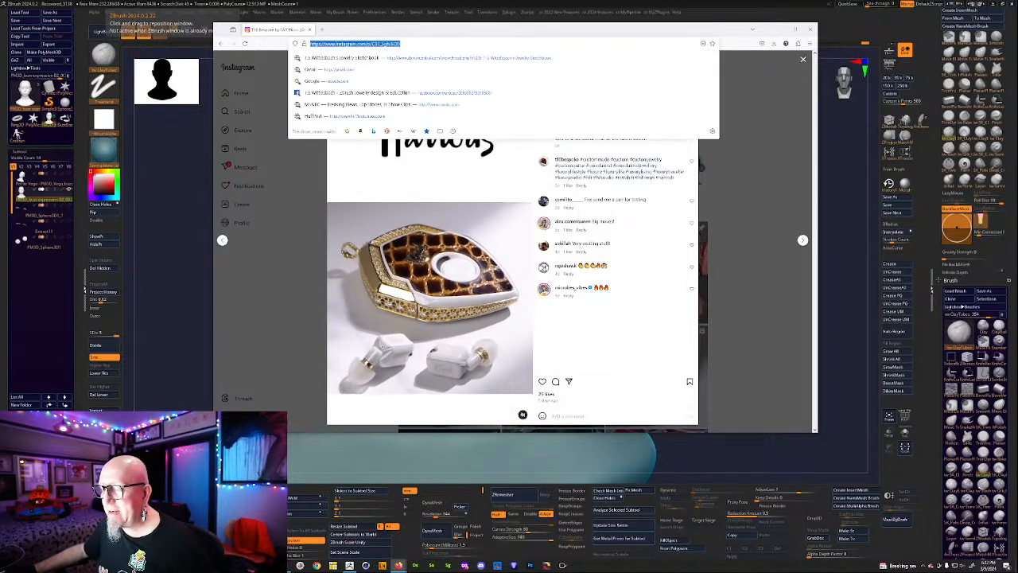
drag(449, 34, 365, 48)
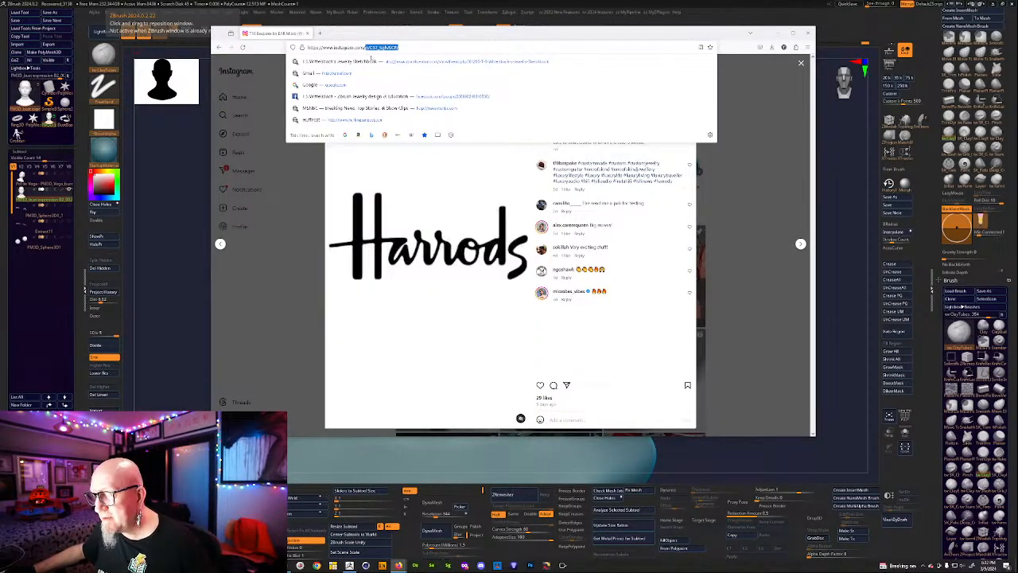
text(ana)
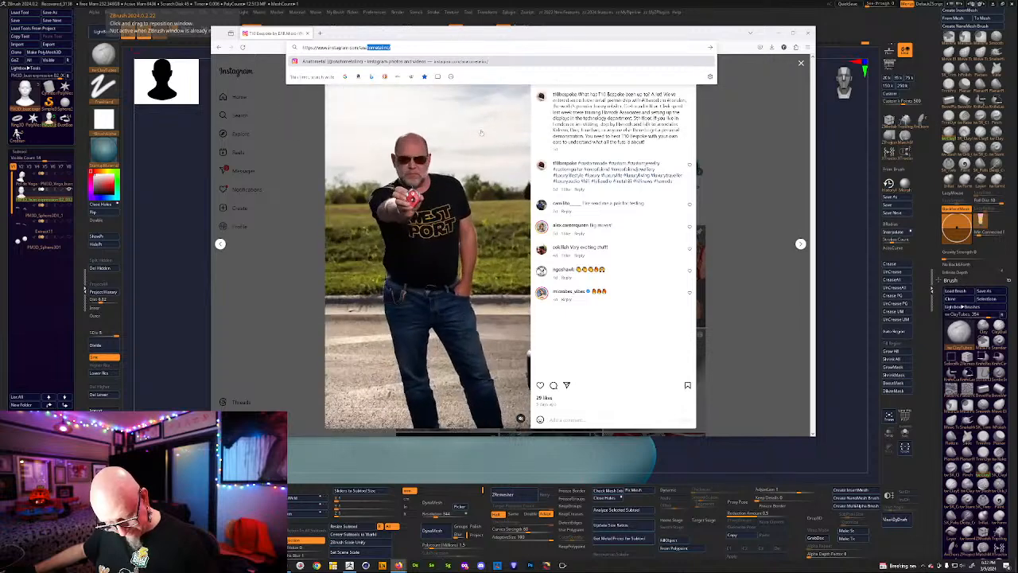
text(tometal)
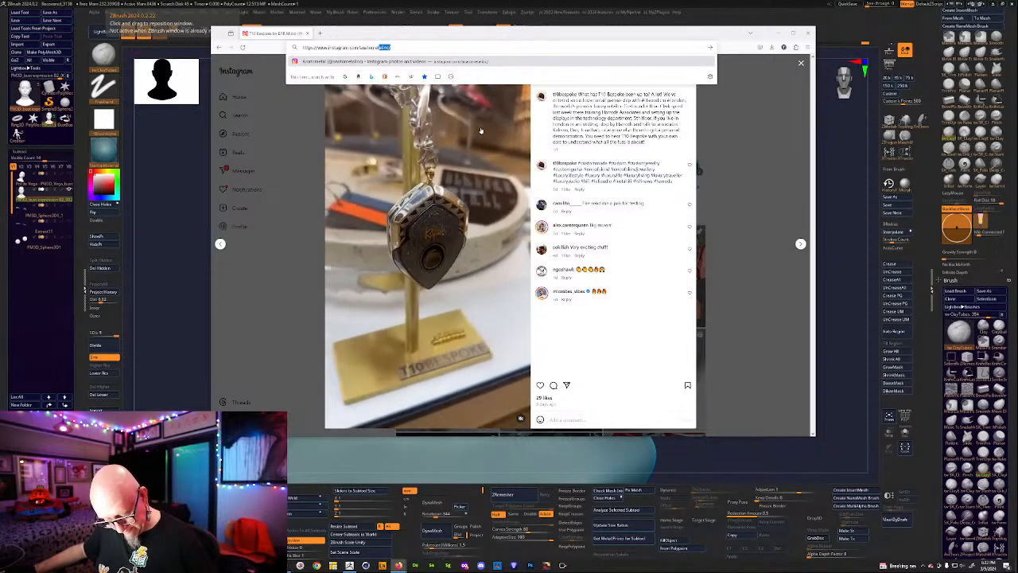
key(Return)
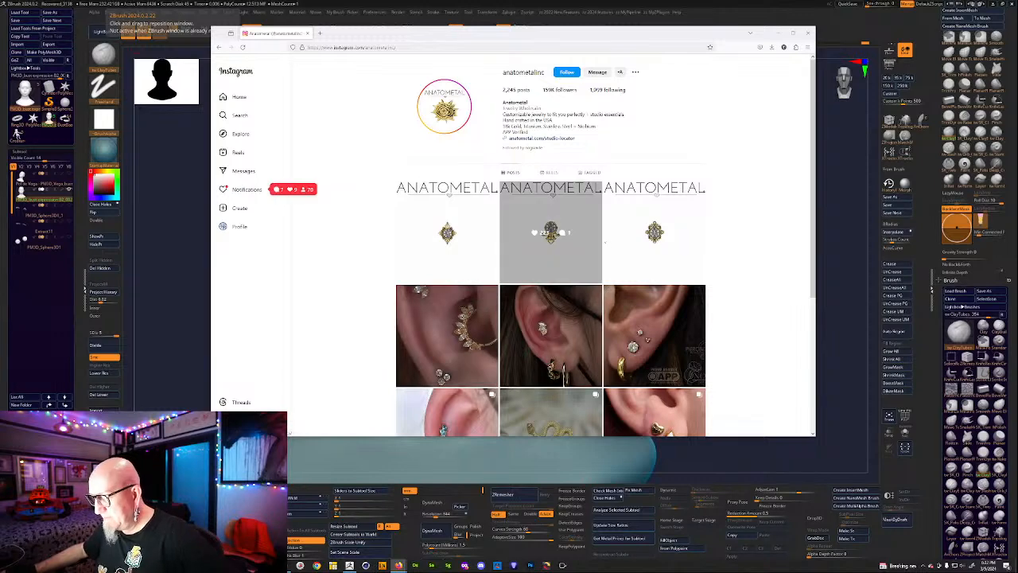
View both images of the engraved KISS ME heart post on the Anatometal profile, and return to the newest posts.
scroll(740, 278, down, 5)
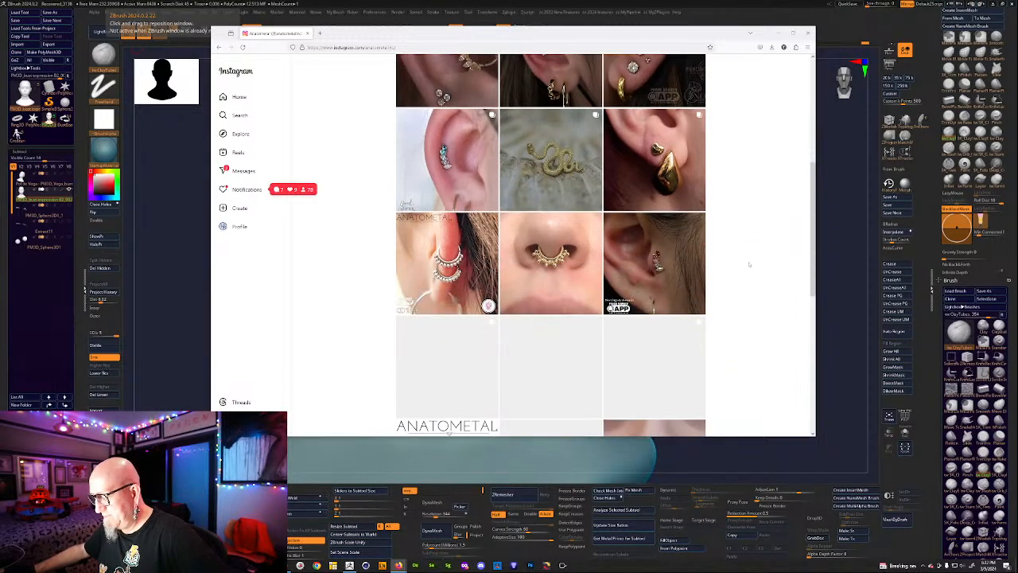
scroll(752, 260, down, 3)
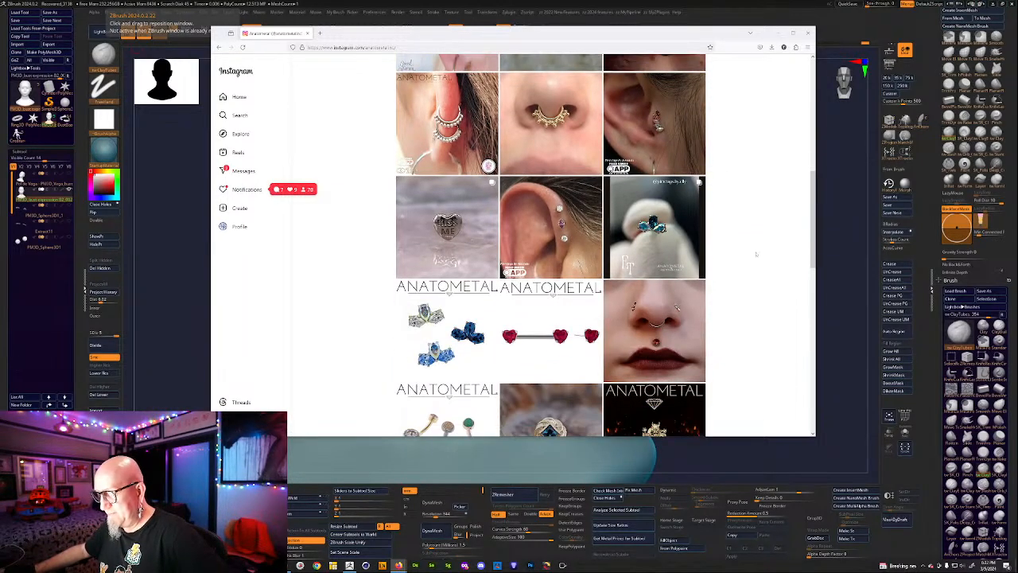
click(447, 226)
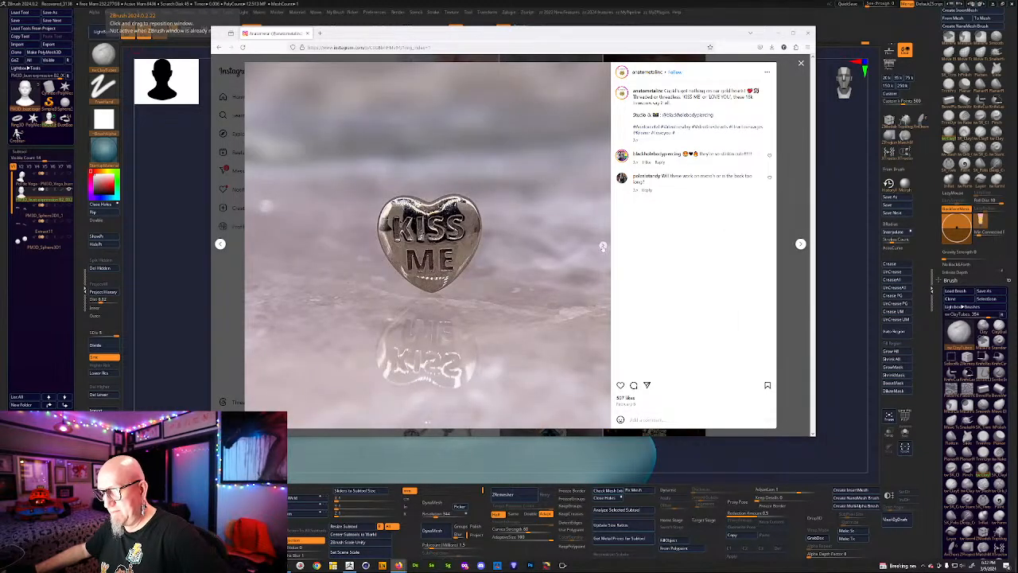
click(602, 246)
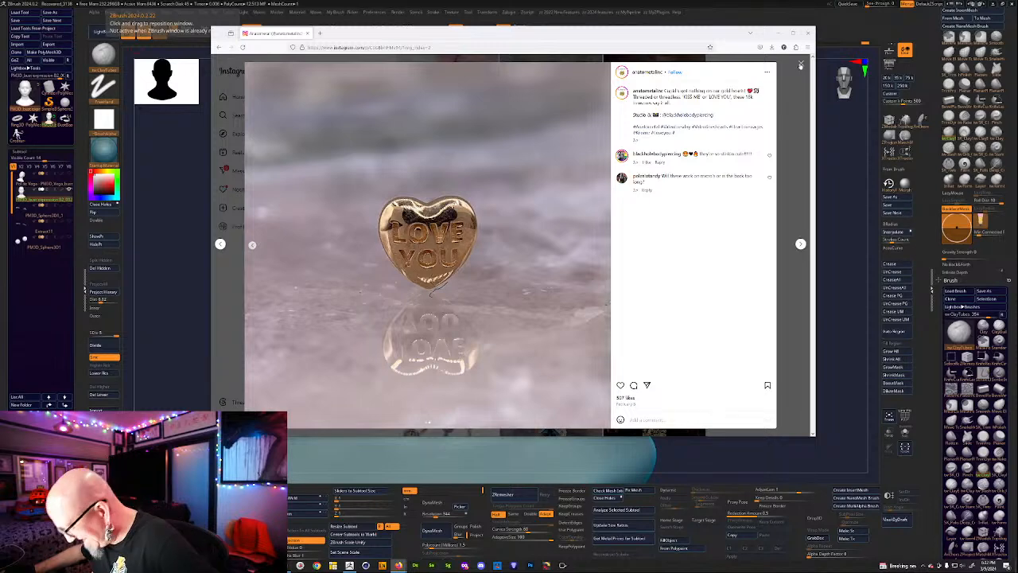
click(800, 64)
scroll(522, 312, up, 5)
scroll(522, 312, up, 3)
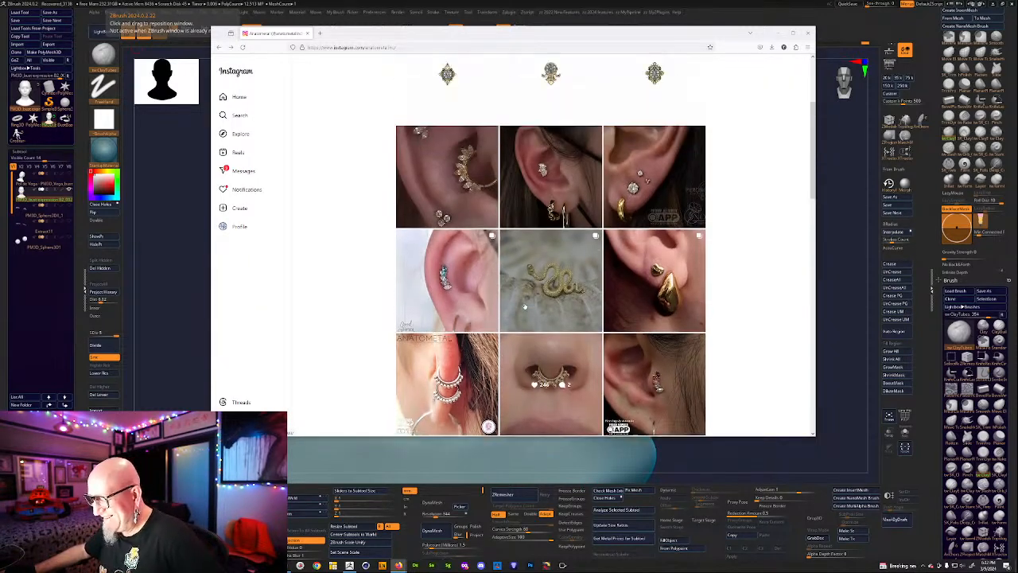
View Anatometal's round-gem ornament post, the conch piercing post and the stacked lobe piercing post, and close the viewer.
click(548, 114)
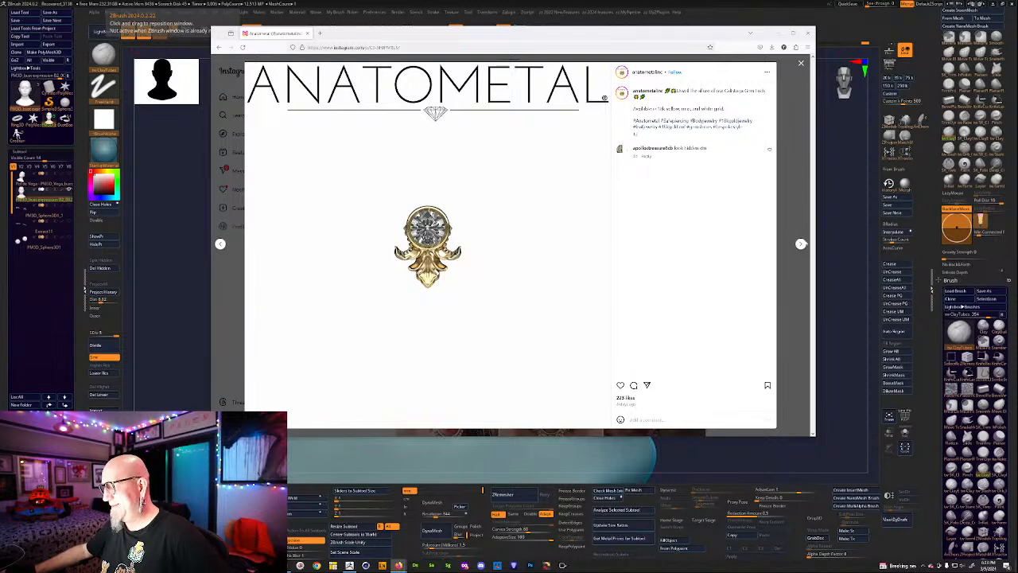
click(792, 249)
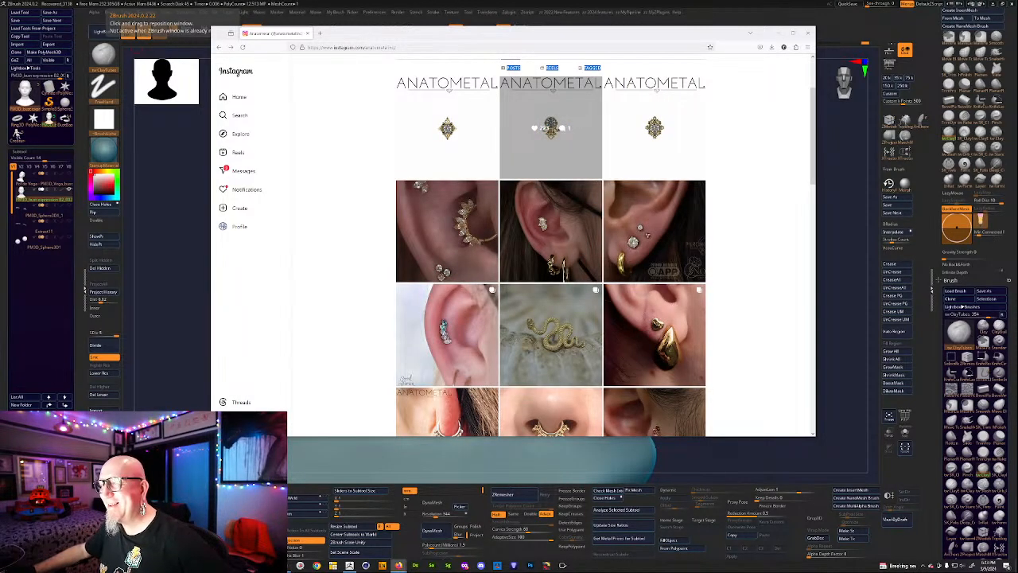
click(548, 230)
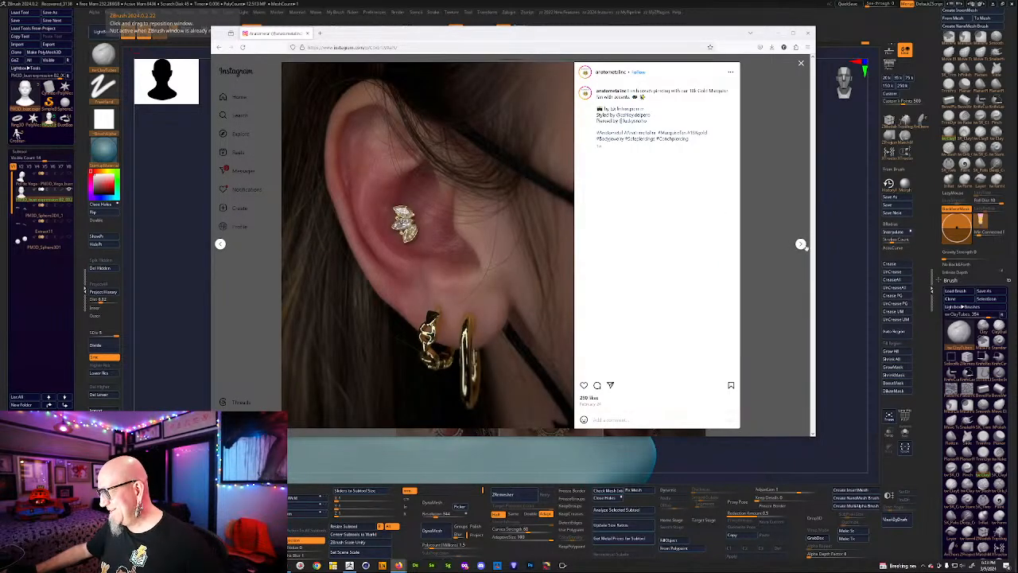
click(801, 244)
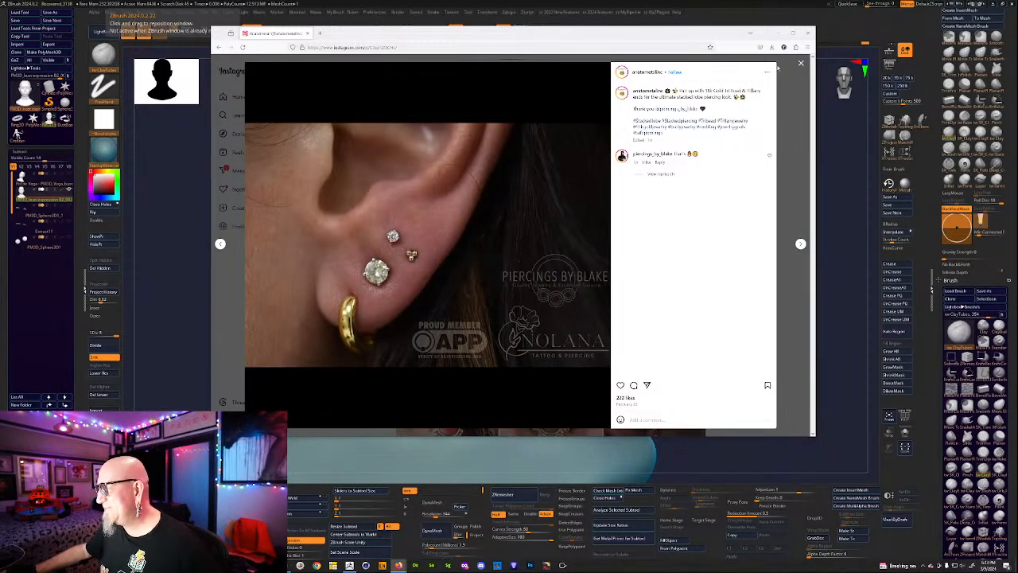
click(802, 66)
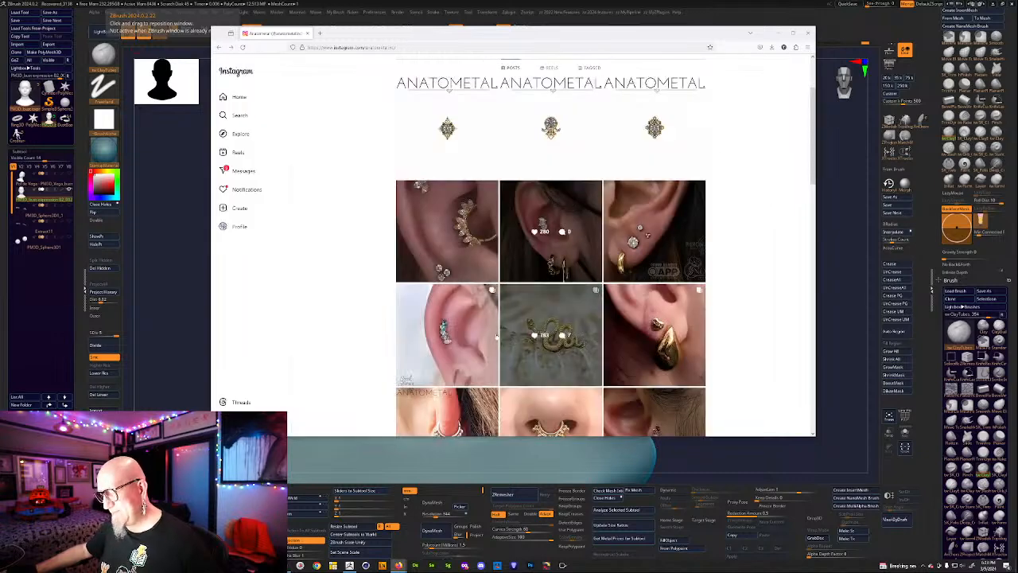
View the Anatometal post showing the NOPE heart stud above a gold teardrop earring, and close it.
scroll(512, 319, down, 4)
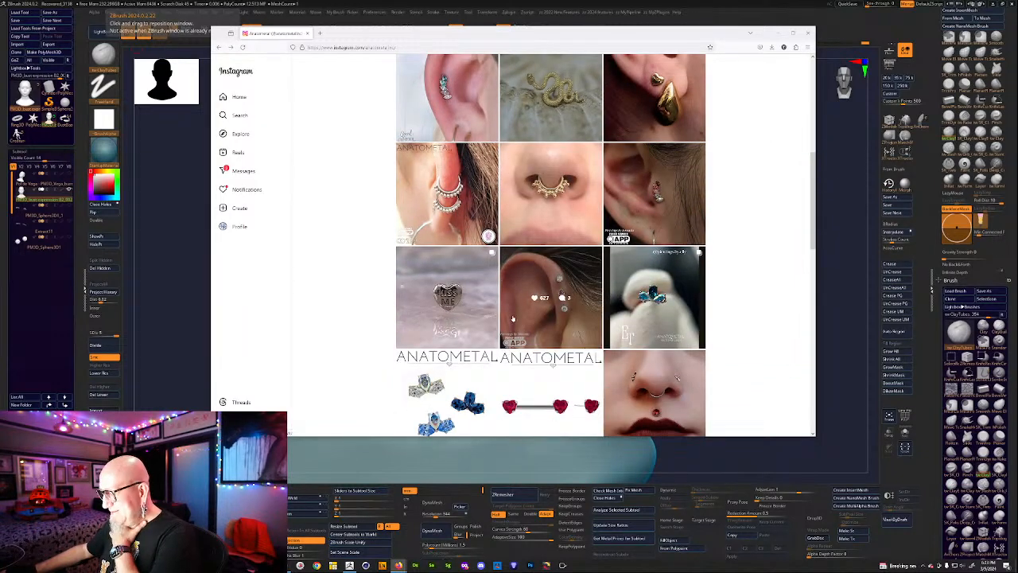
scroll(512, 319, down, 2)
scroll(513, 319, up, 2)
click(652, 130)
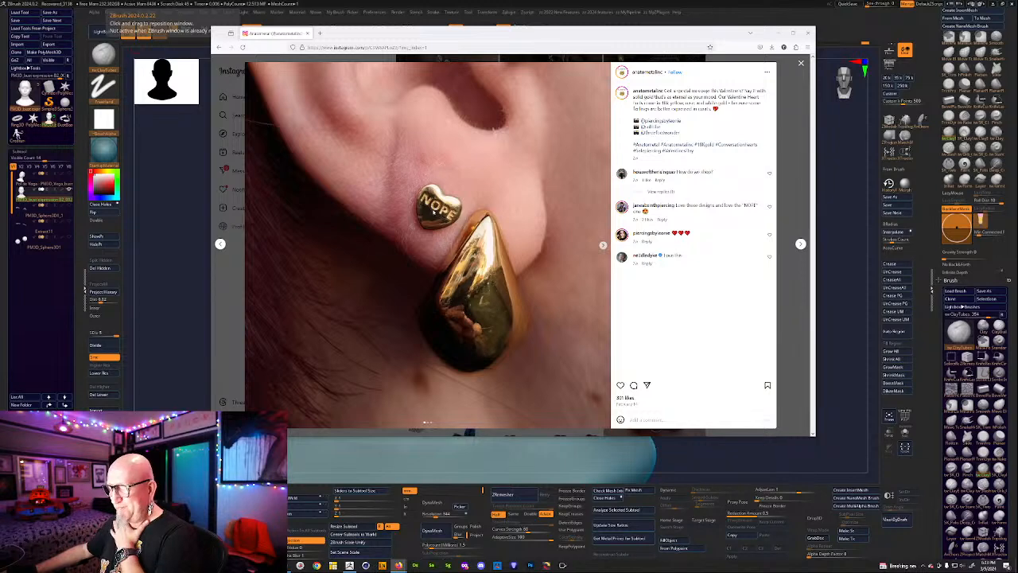
click(801, 65)
View Anatometal's gold Medusa post and the two neighbouring heart-stud posts, and close the viewer.
scroll(623, 283, down, 5)
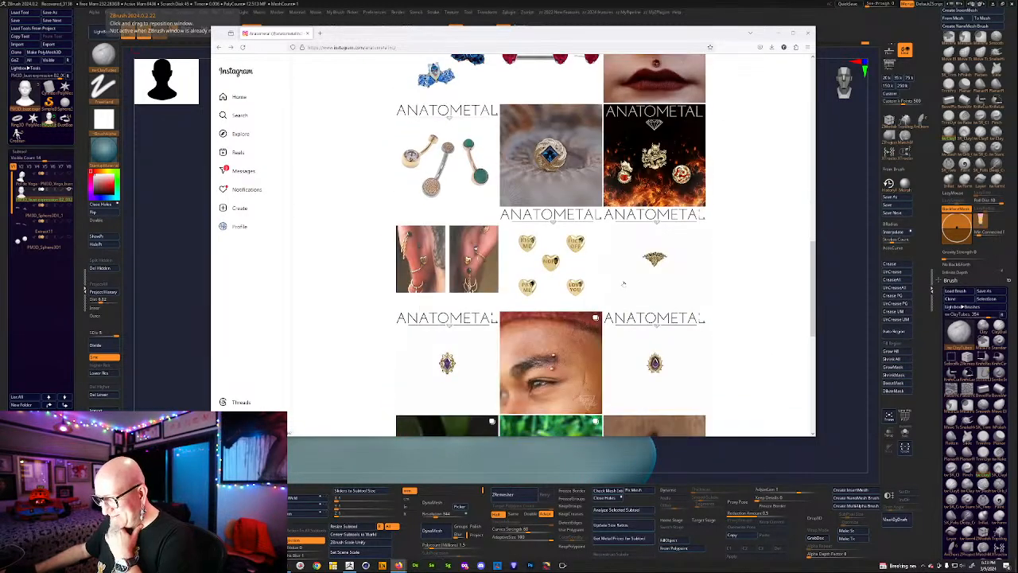
scroll(623, 283, down, 1)
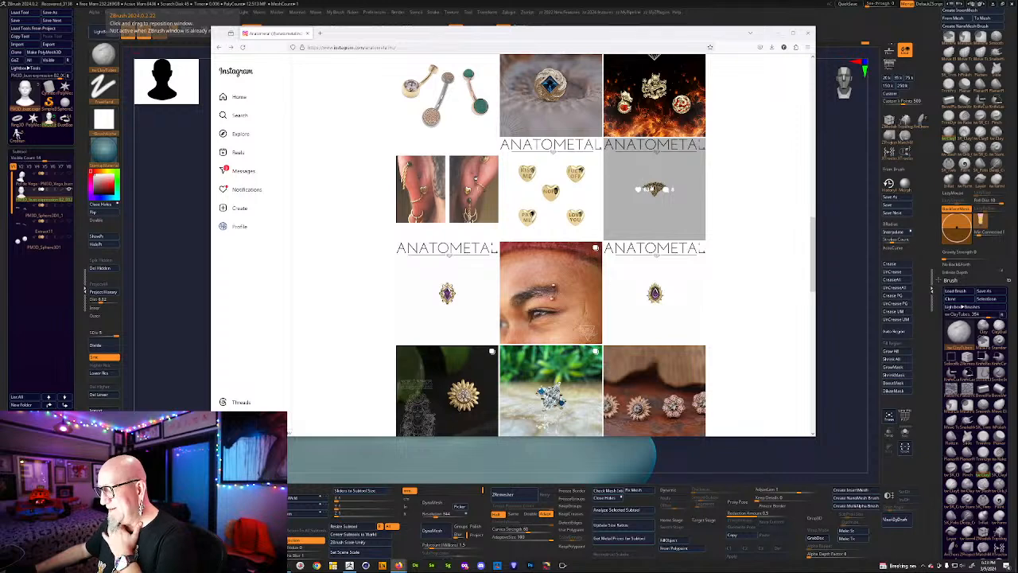
click(654, 199)
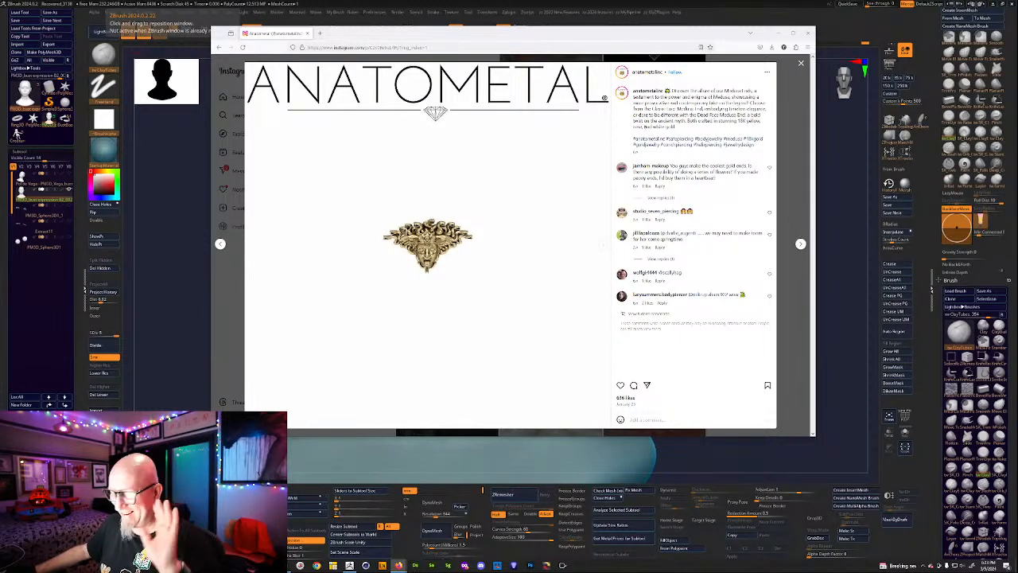
click(221, 244)
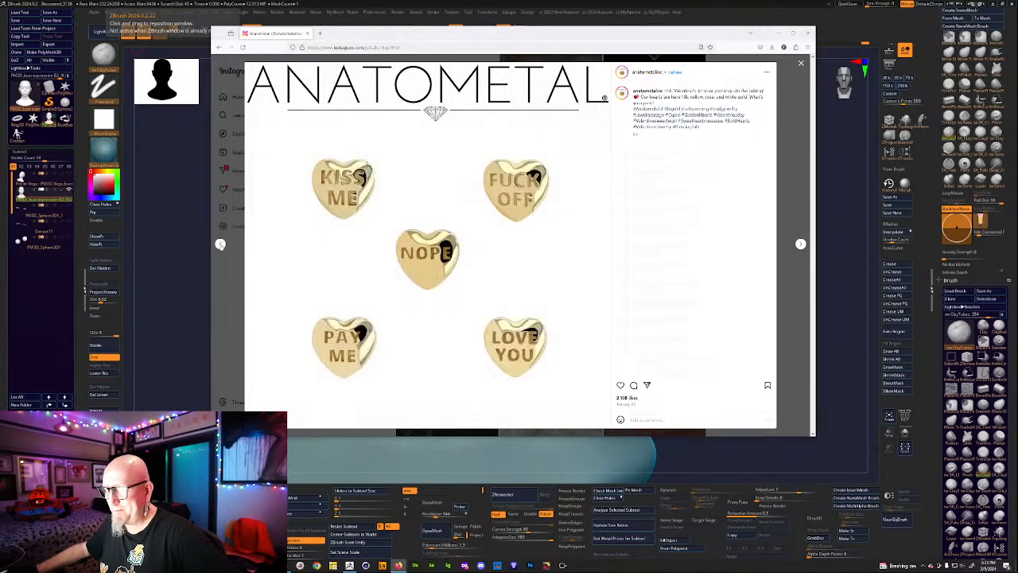
click(221, 244)
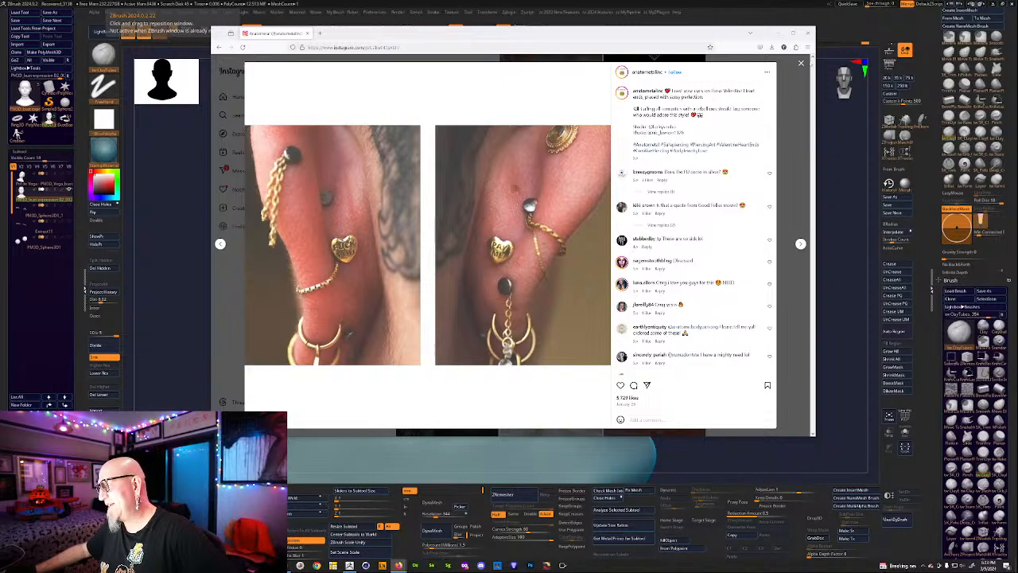
click(801, 64)
Look through the older jewelry posts on the Anatometal profile, past the leaf, mushroom and 32 Anniversary designs.
scroll(551, 246, down, 5)
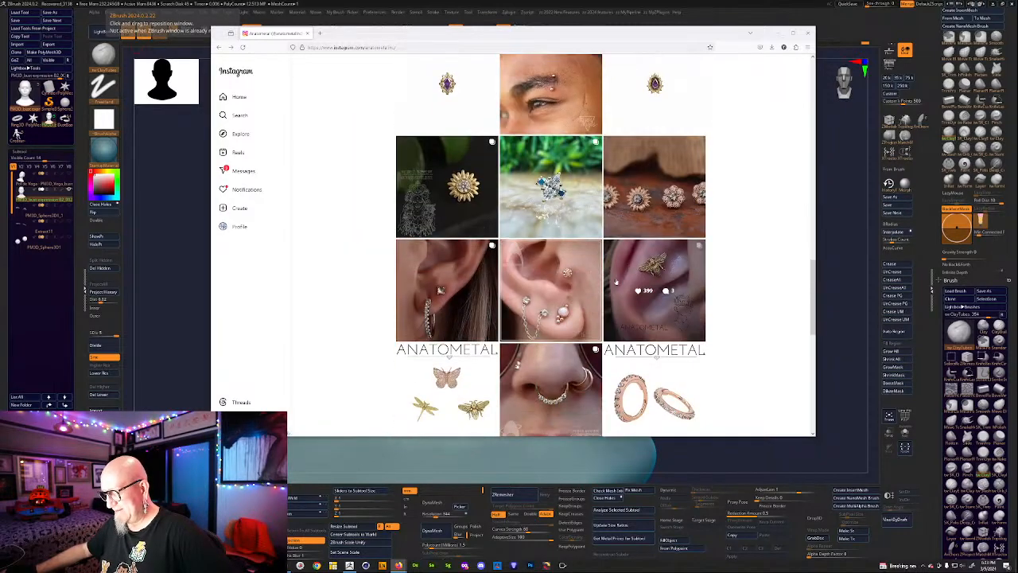
scroll(617, 280, down, 5)
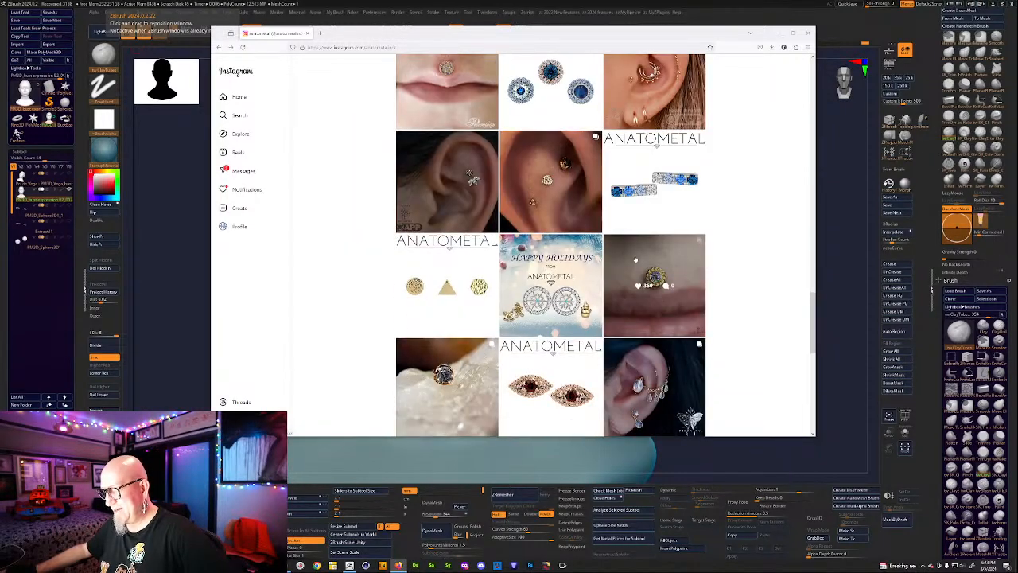
scroll(635, 258, down, 5)
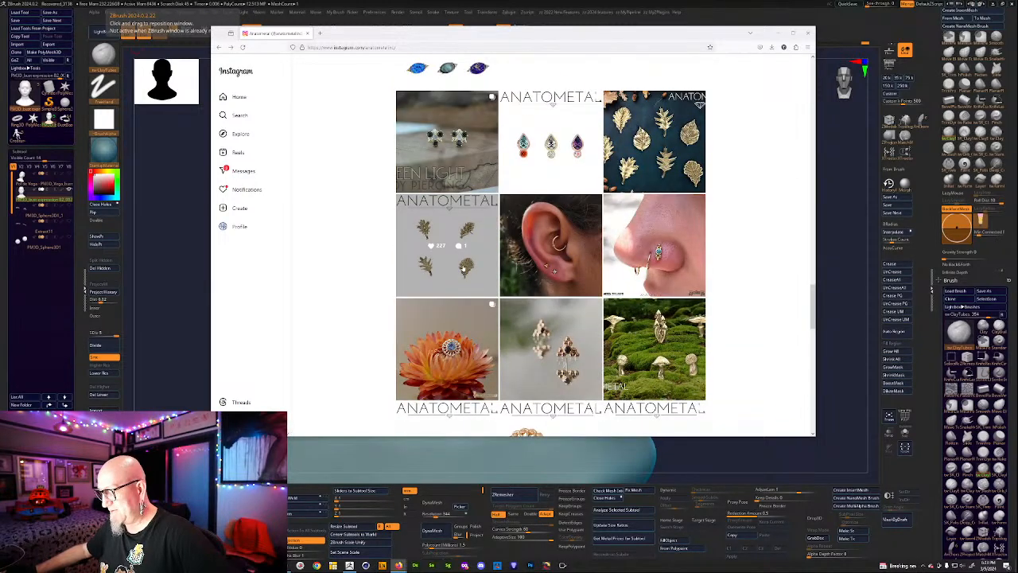
scroll(463, 269, down, 2)
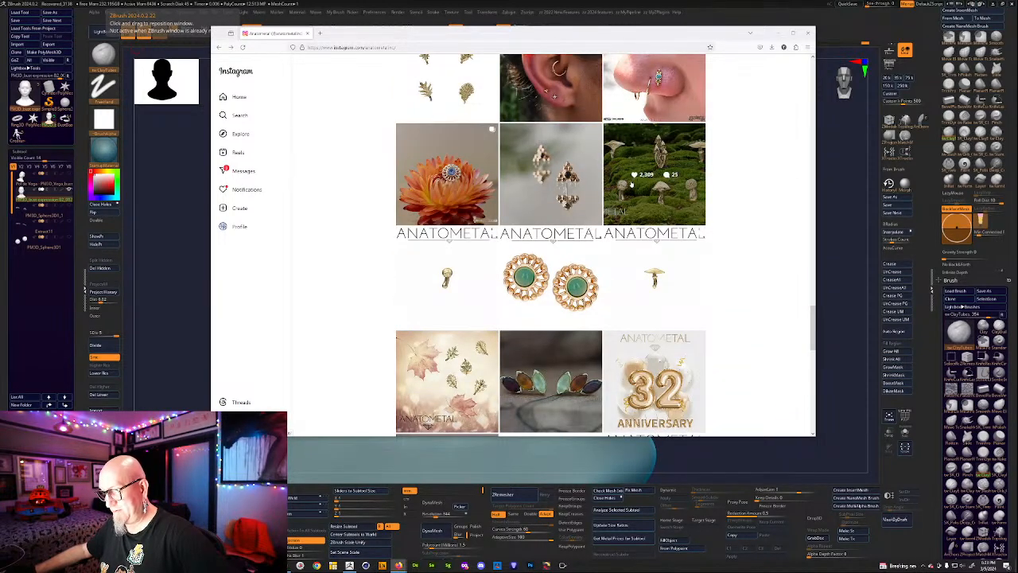
scroll(633, 183, down, 6)
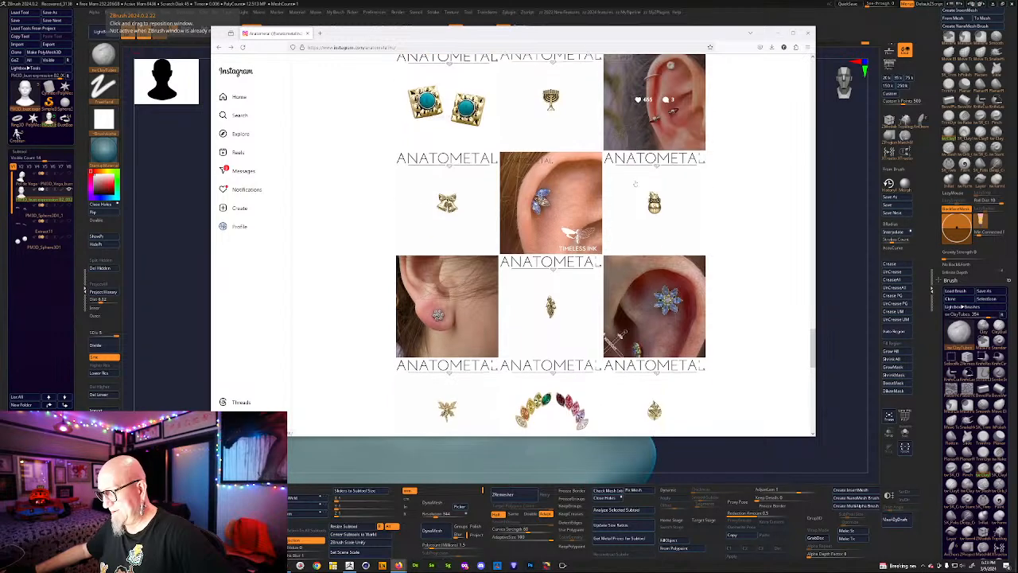
View Anatometal's gold fairy post and the carved pumpkin jewelry post among the older posts, and close the browser.
scroll(635, 183, down, 4)
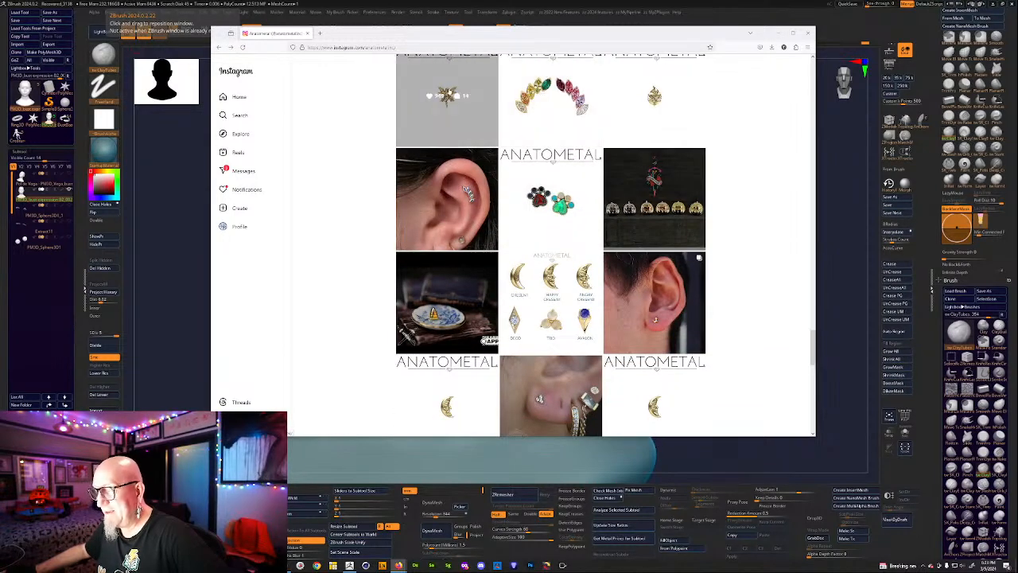
click(447, 94)
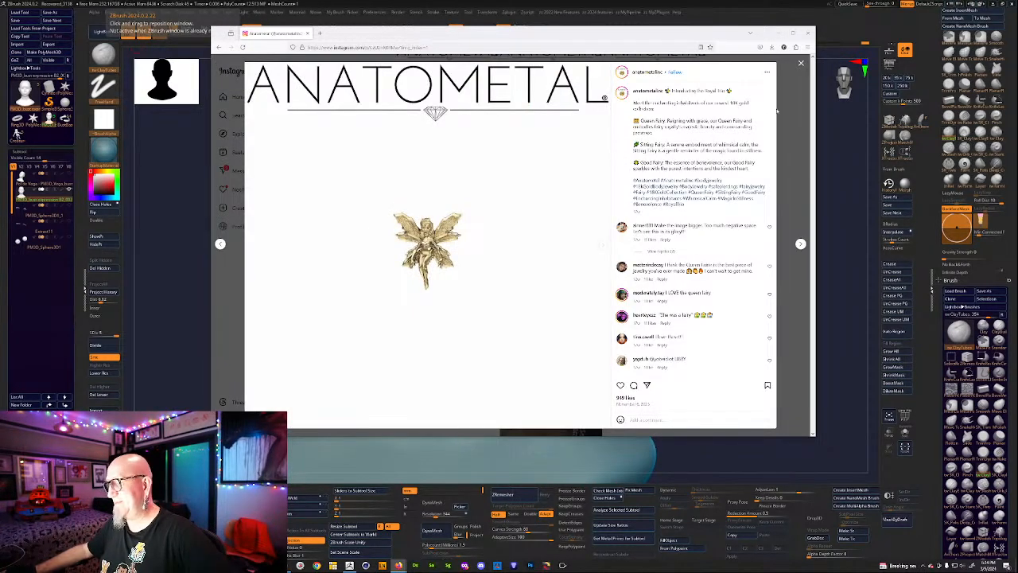
click(802, 62)
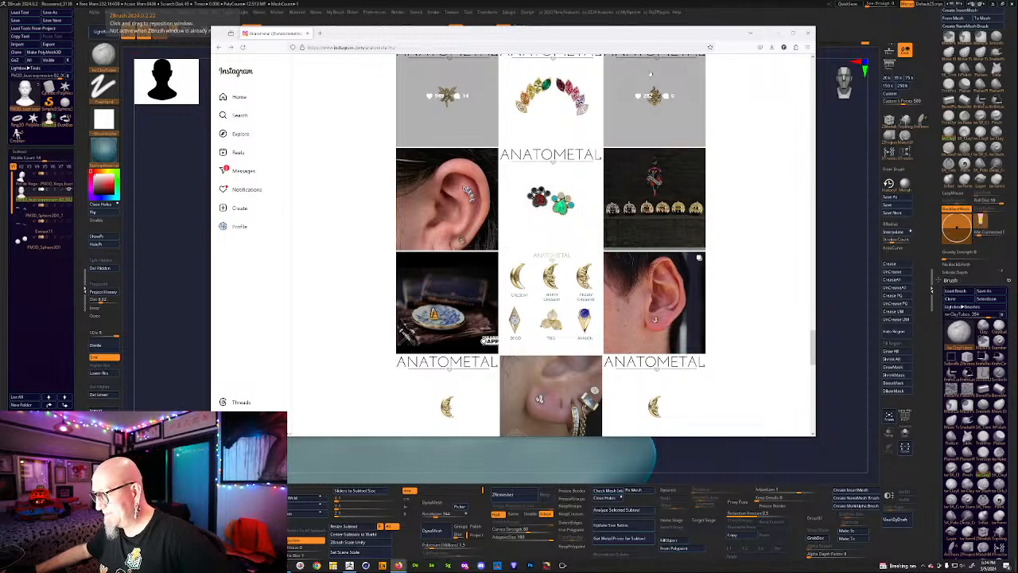
click(645, 219)
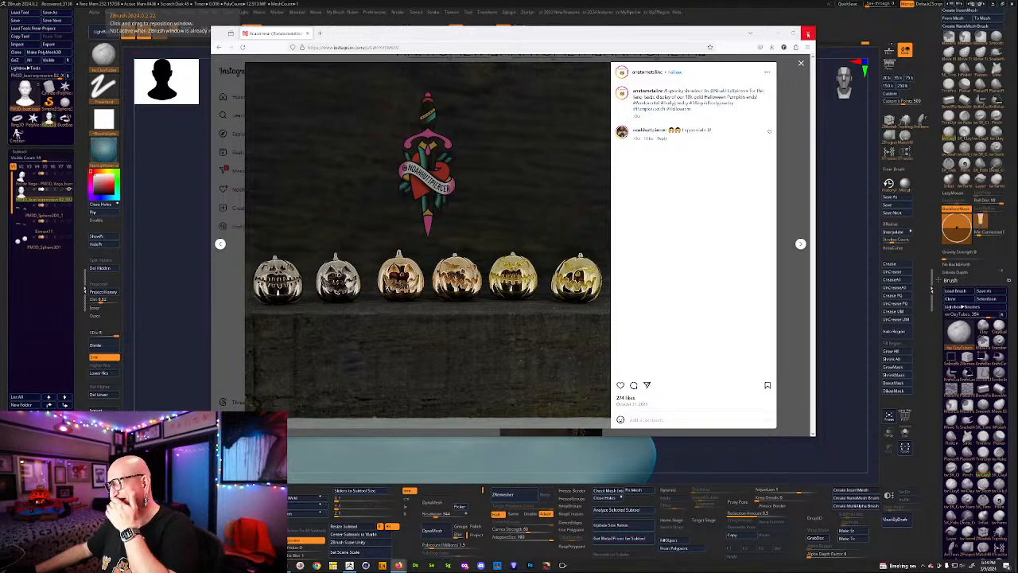
click(808, 34)
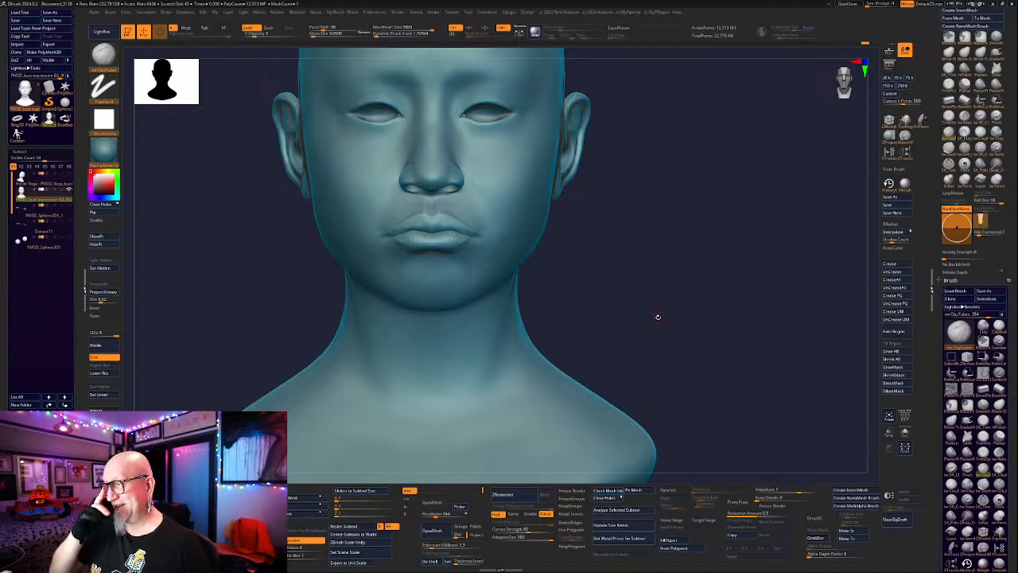
Reshape the lower lip and pull the chin slightly forward in profile with the Move Elastic brush, refining the lips at a smaller brush size.
mouse_move(660, 276)
mouse_down()
mouse_move(734, 297)
mouse_move(523, 429)
mouse_move(573, 412)
mouse_up()
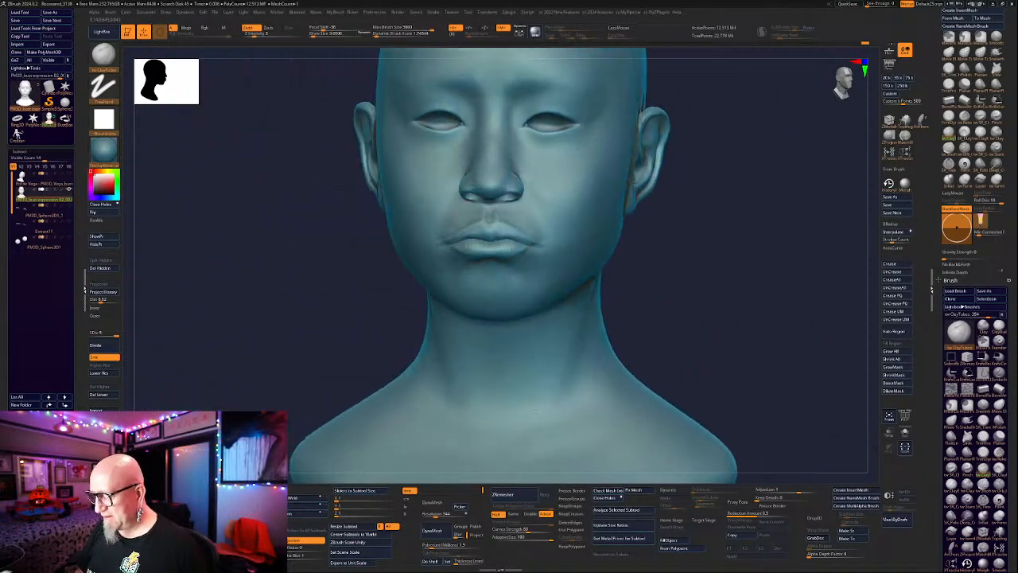
drag(519, 411, 547, 401)
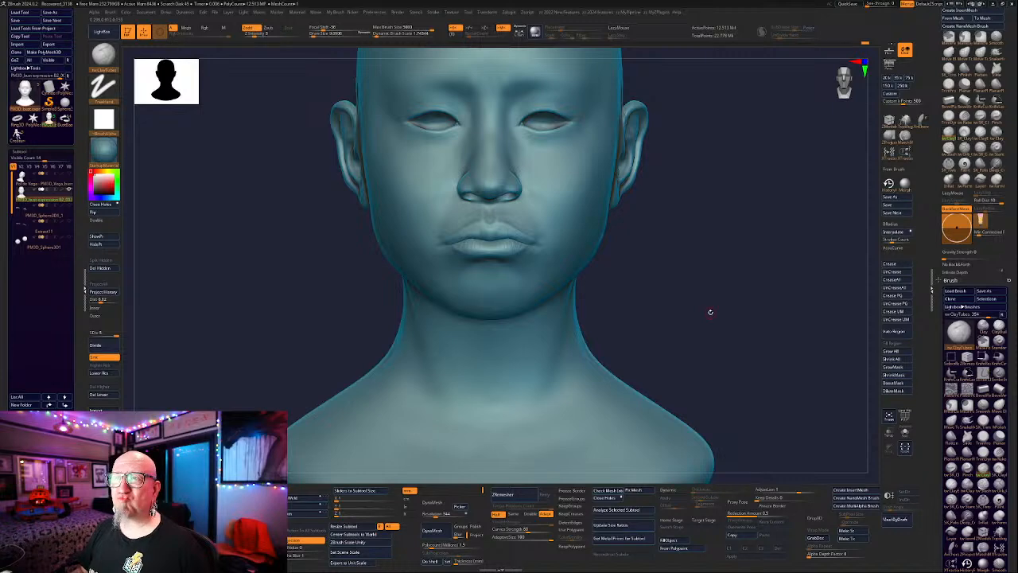
mouse_move(707, 312)
mouse_down()
mouse_move(652, 318)
mouse_move(722, 323)
mouse_move(688, 325)
mouse_move(691, 291)
mouse_move(479, 264)
mouse_up()
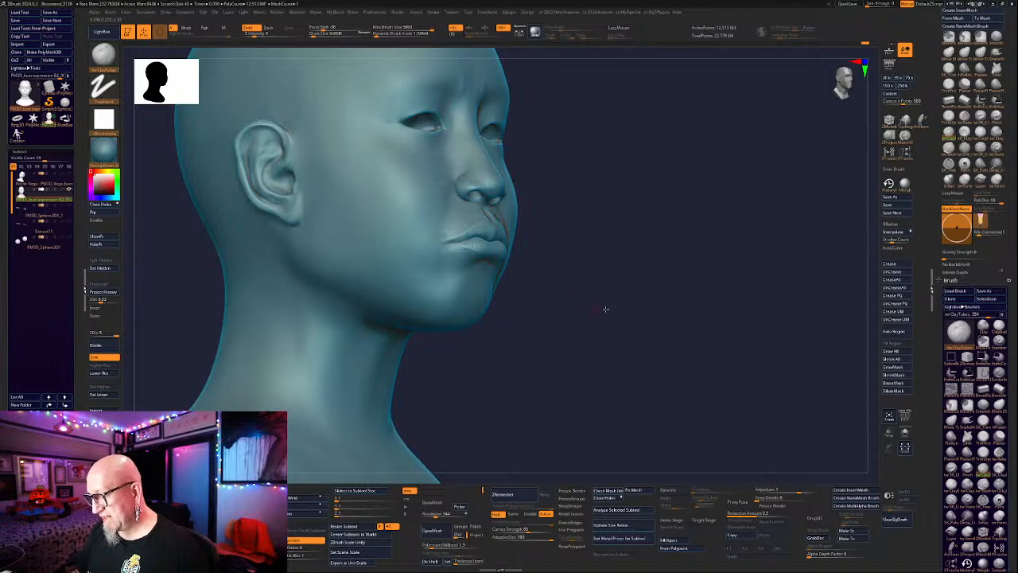
mouse_move(605, 307)
mouse_down()
mouse_move(589, 302)
mouse_move(602, 385)
mouse_up()
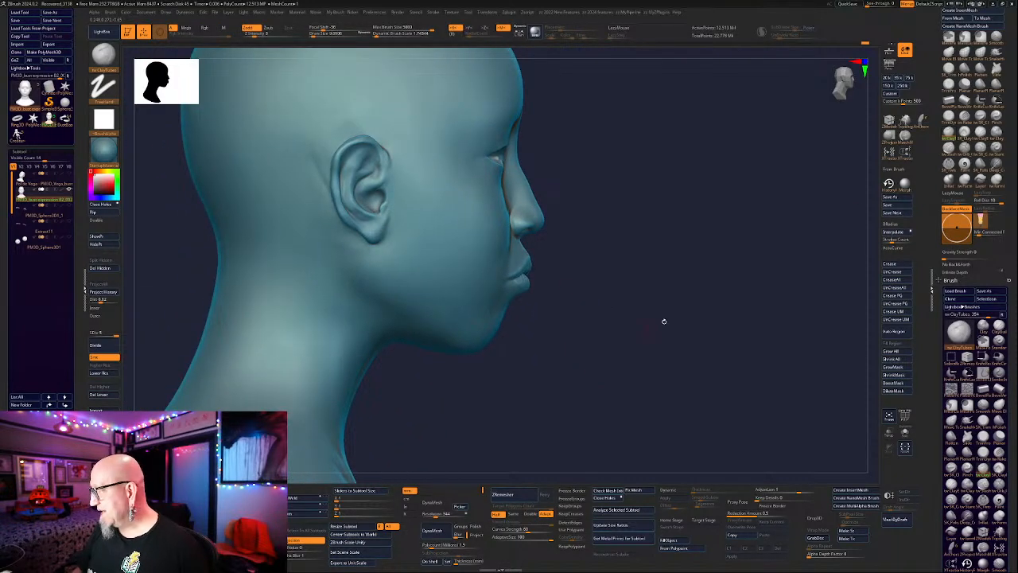
key(space)
drag(606, 315, 611, 314)
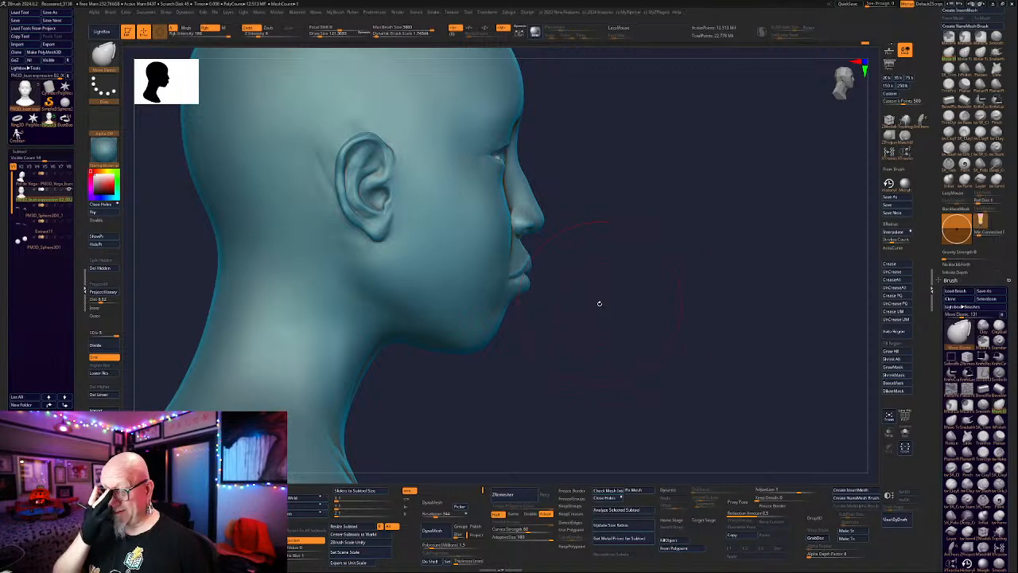
alt+drag(600, 304, 643, 306)
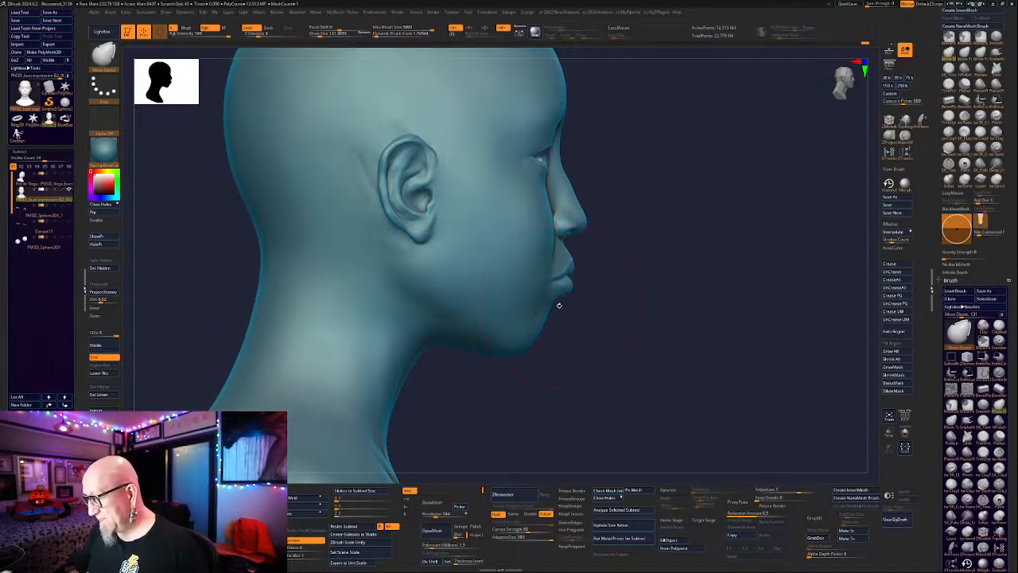
drag(563, 287, 564, 287)
drag(560, 288, 557, 289)
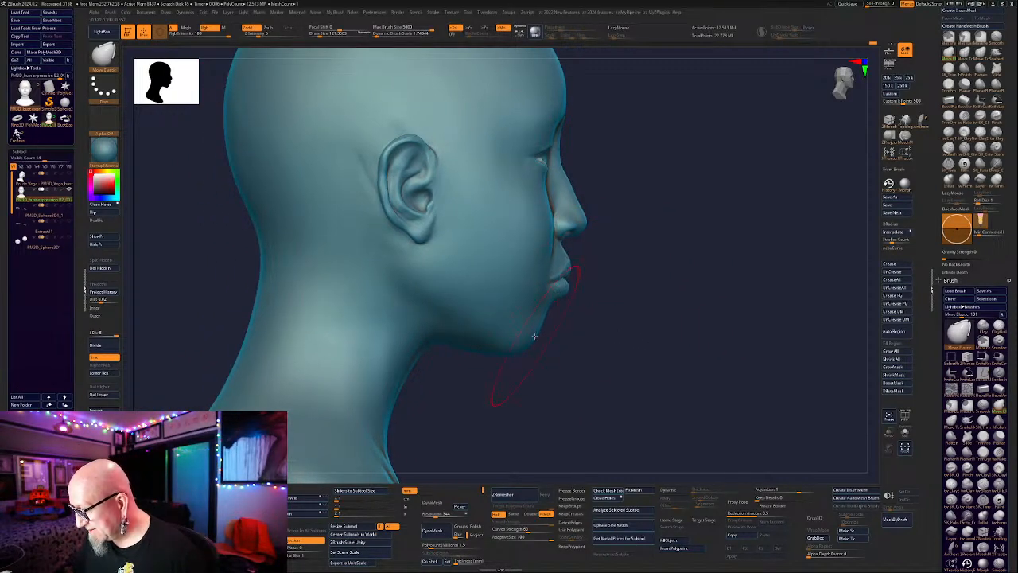
drag(534, 335, 543, 336)
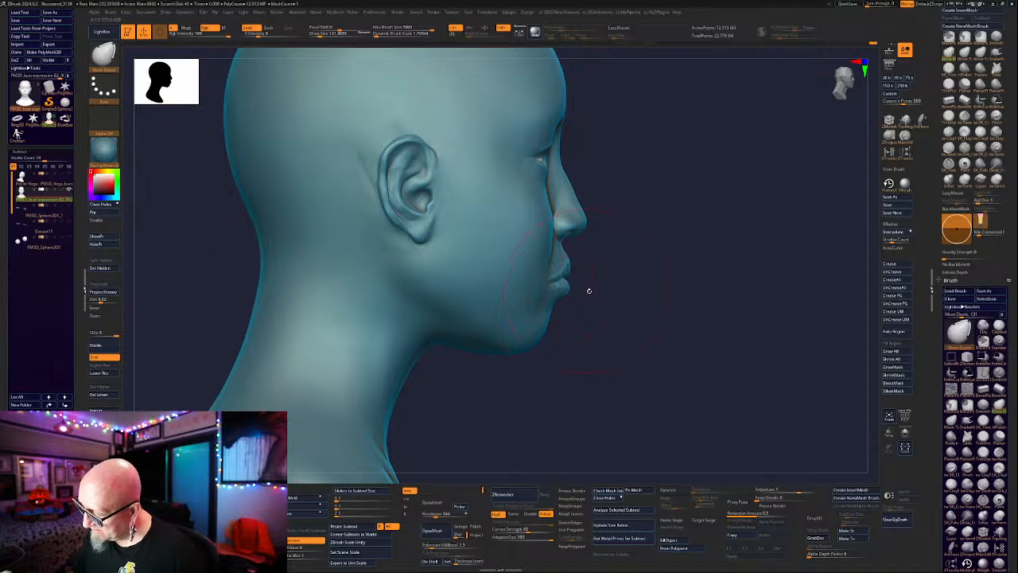
key(space)
drag(616, 291, 628, 292)
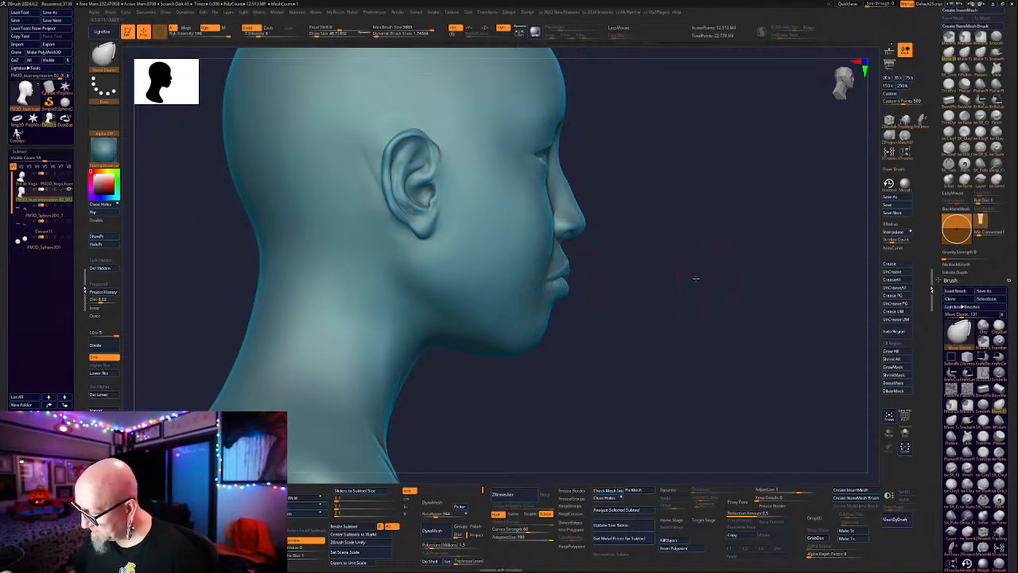
Draw magenta guide lines along the profile from the nose past the lips to the chin with the screen annotation pen, and clear them.
drag(696, 277, 666, 300)
drag(783, 300, 676, 312)
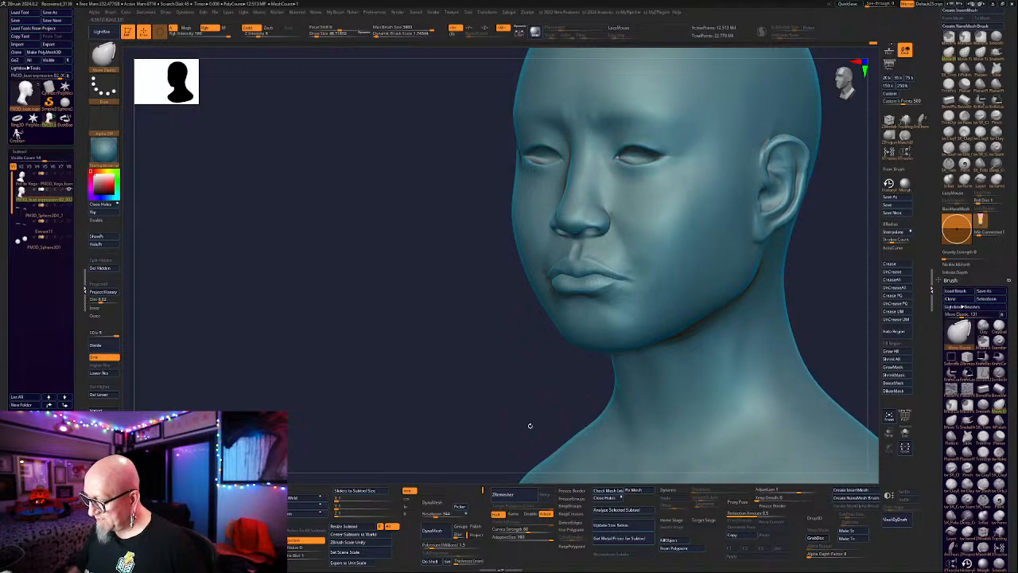
alt+drag(530, 424, 396, 394)
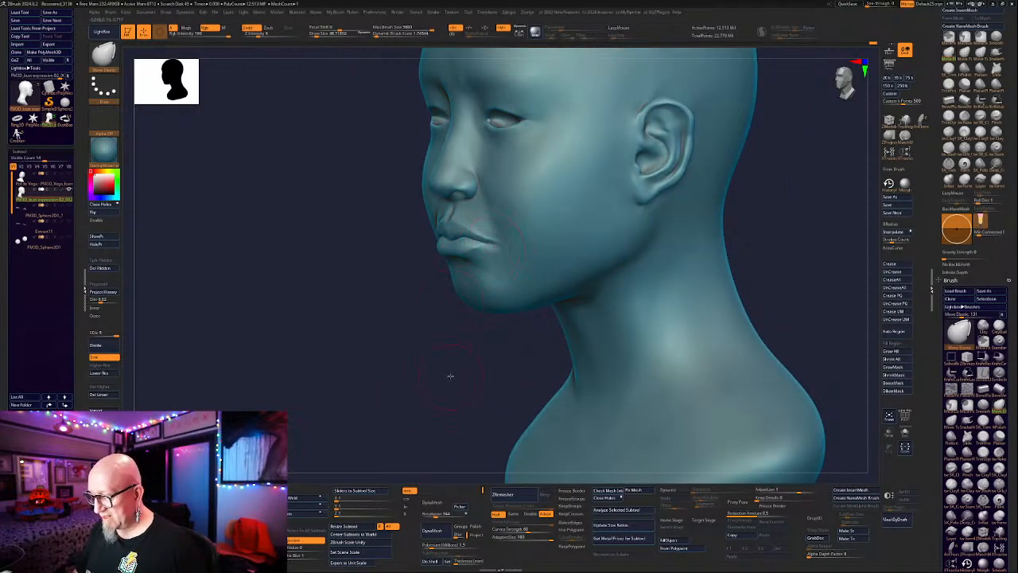
drag(450, 375, 433, 364)
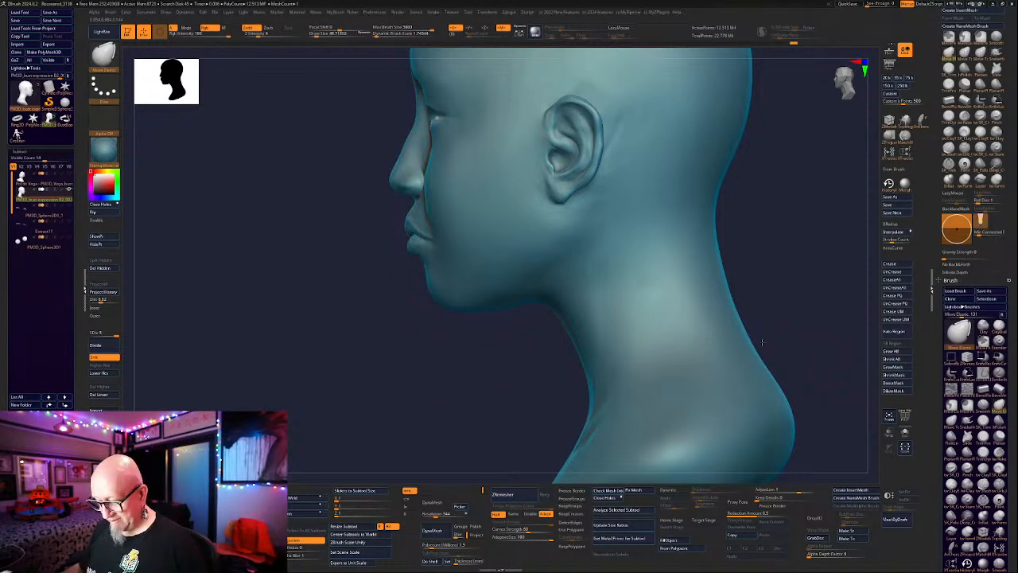
drag(761, 342, 761, 343)
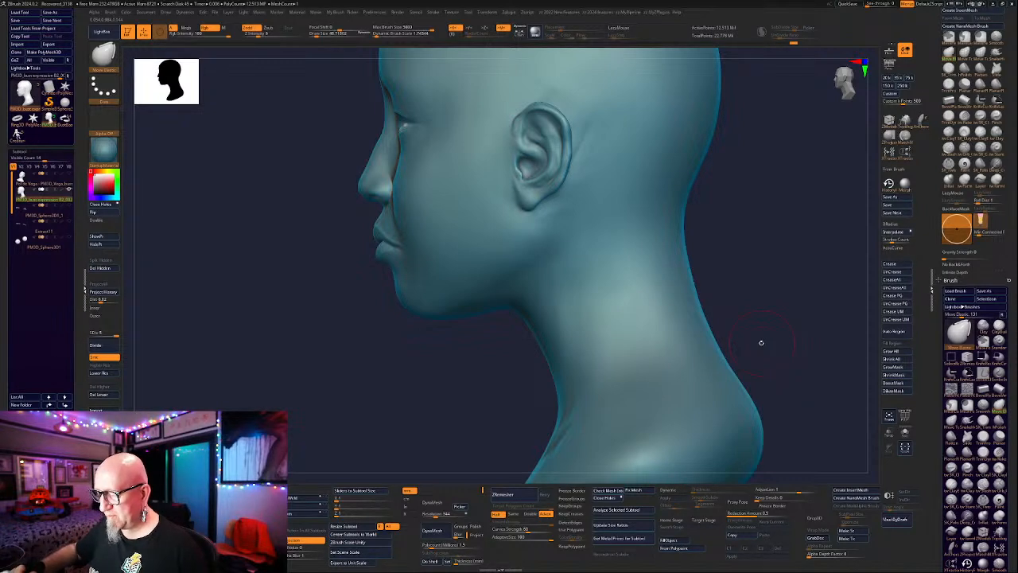
drag(781, 306, 780, 318)
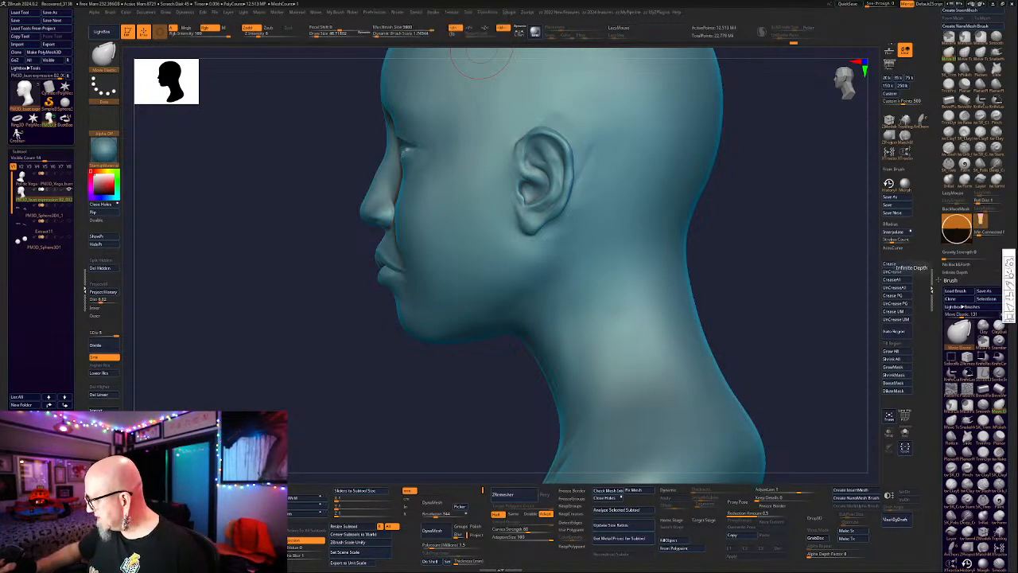
drag(887, 212, 853, 175)
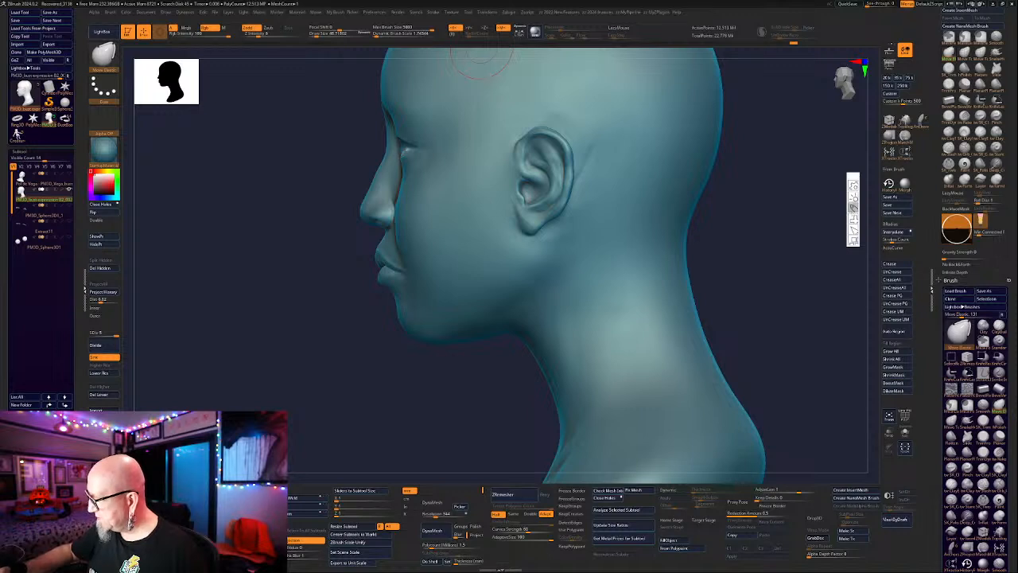
click(853, 209)
drag(327, 127, 349, 192)
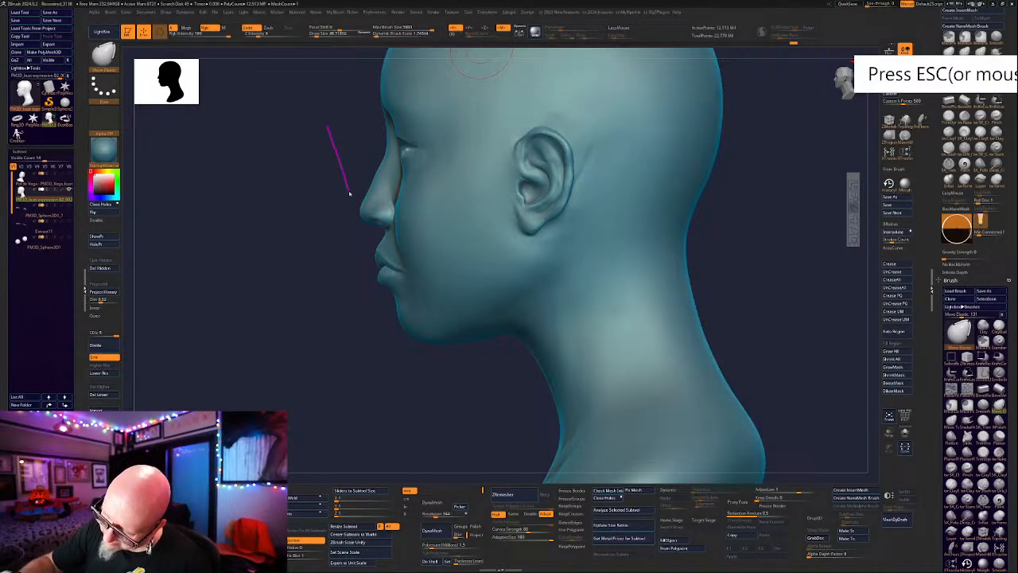
mouse_move(434, 417)
mouse_down()
mouse_move(351, 208)
mouse_move(421, 398)
mouse_move(419, 388)
mouse_up()
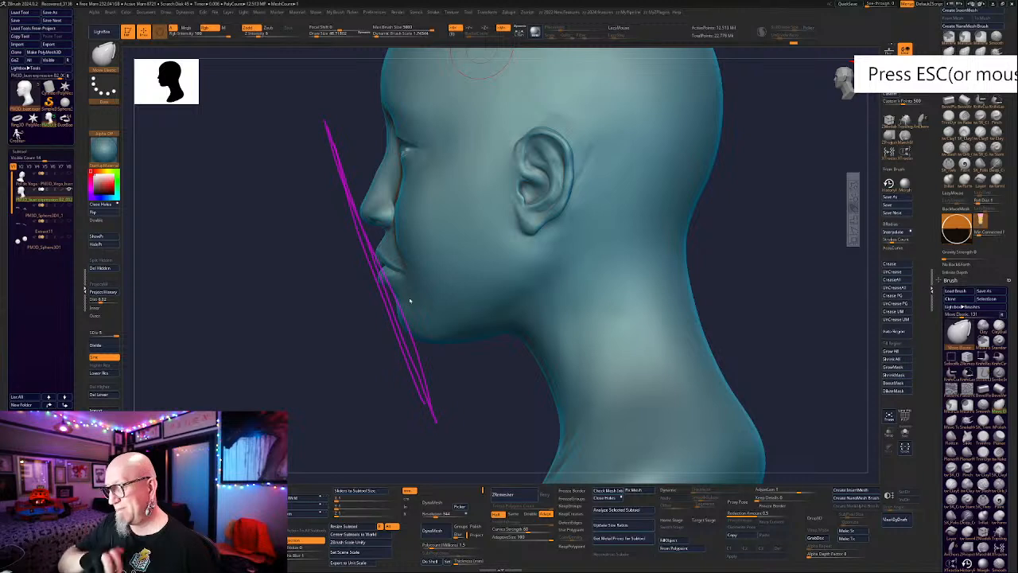
key(Escape)
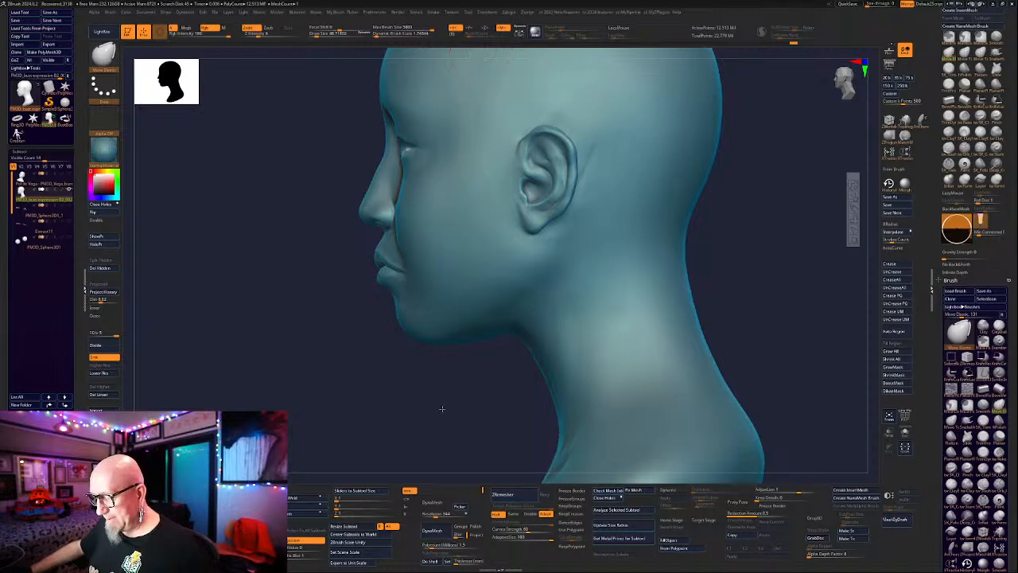
Build up the nostril wings with the ClayTubes brush at a draw size of about 14, and smooth the strokes.
shift+drag(440, 408, 502, 414)
shift+drag(580, 358, 531, 316)
alt+drag(693, 250, 762, 280)
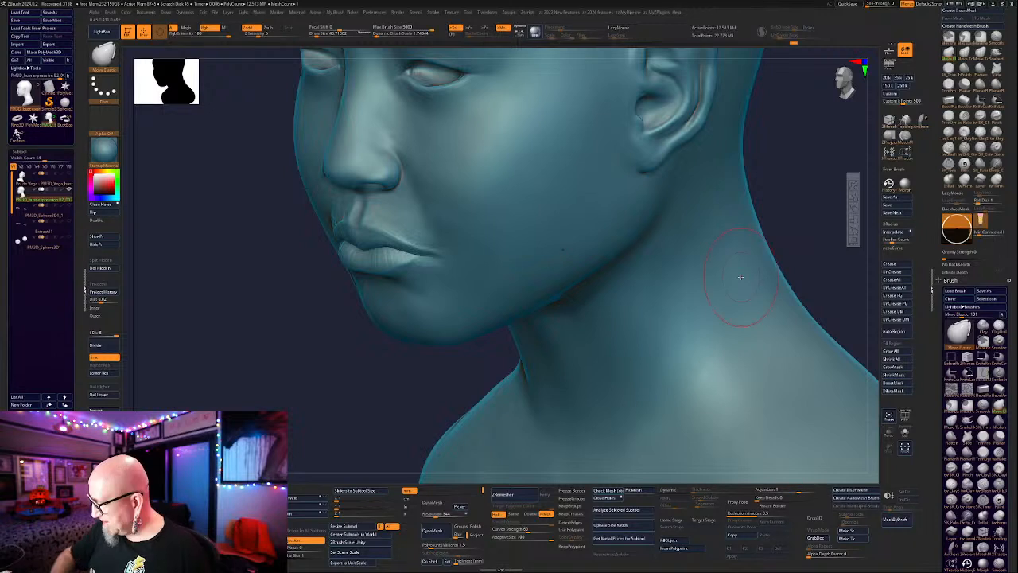
drag(324, 375, 332, 395)
key(2)
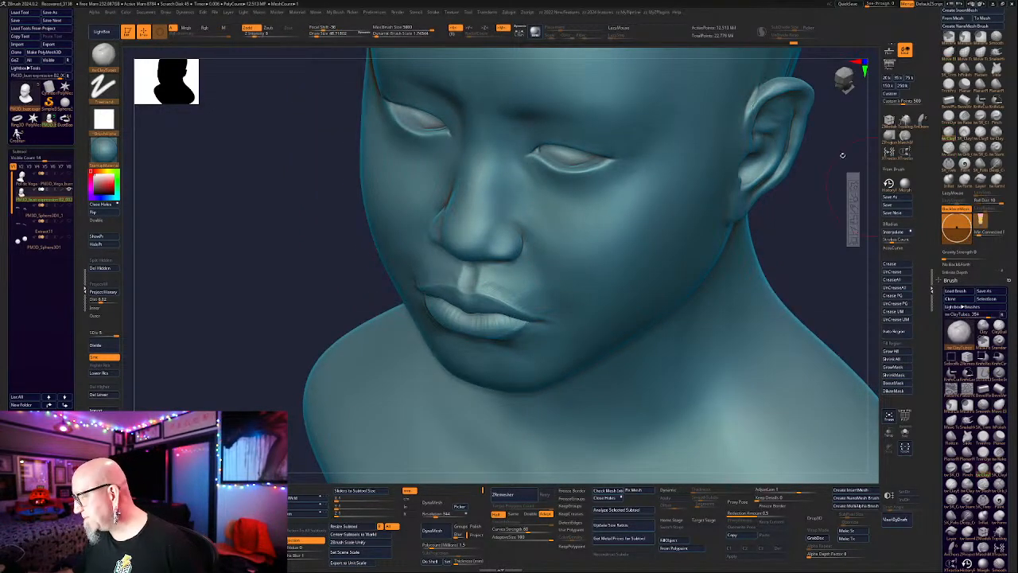
right_drag(509, 242, 515, 240)
key(space)
drag(515, 240, 511, 240)
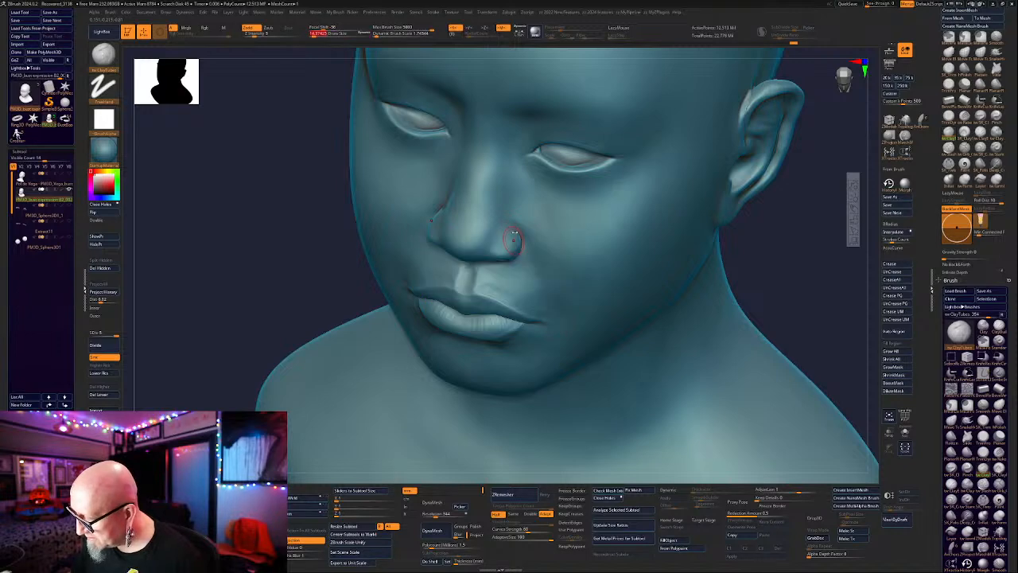
drag(284, 308, 322, 308)
drag(752, 228, 742, 228)
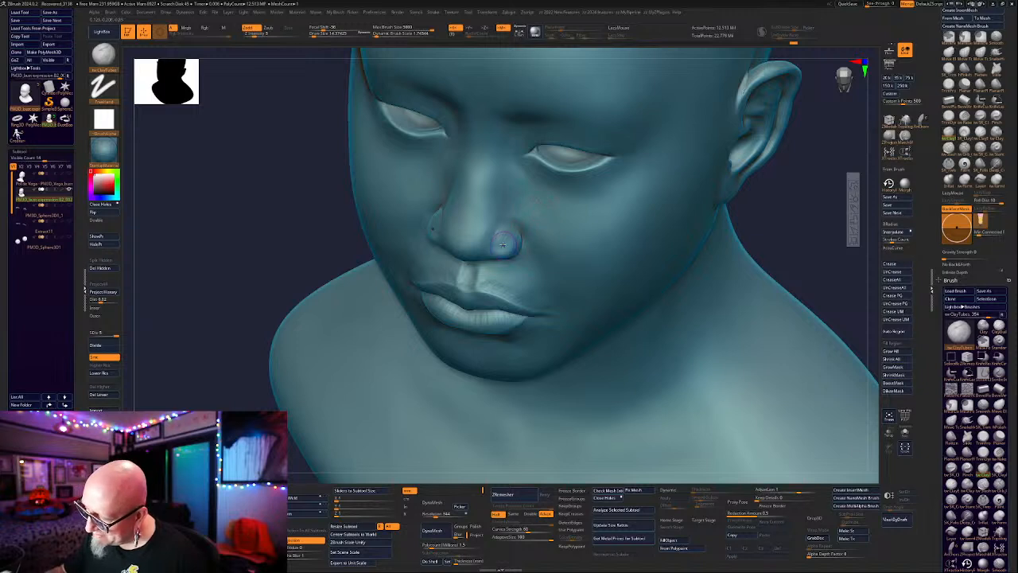
key(shift)
shift+drag(506, 245, 509, 230)
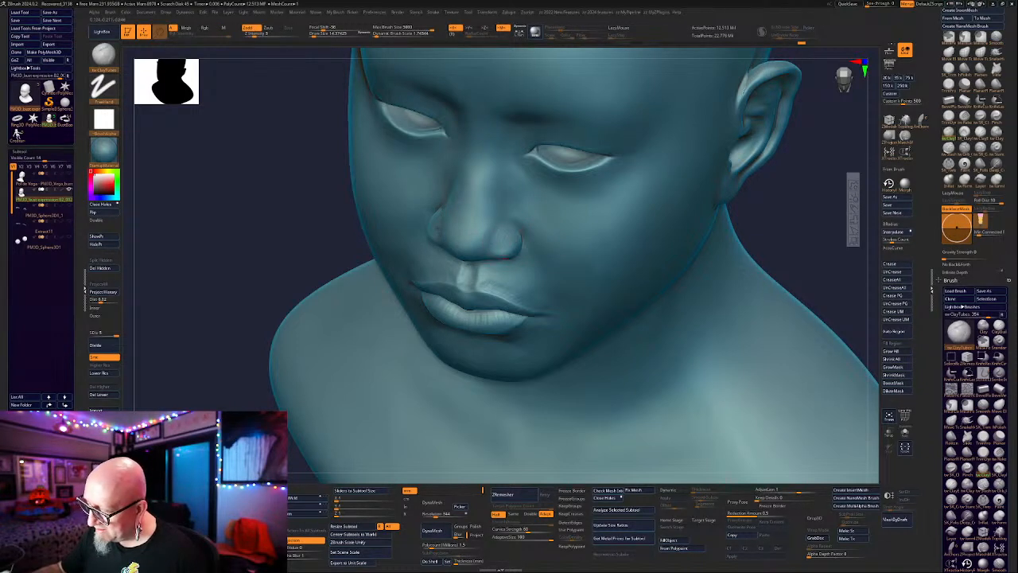
key(shift)
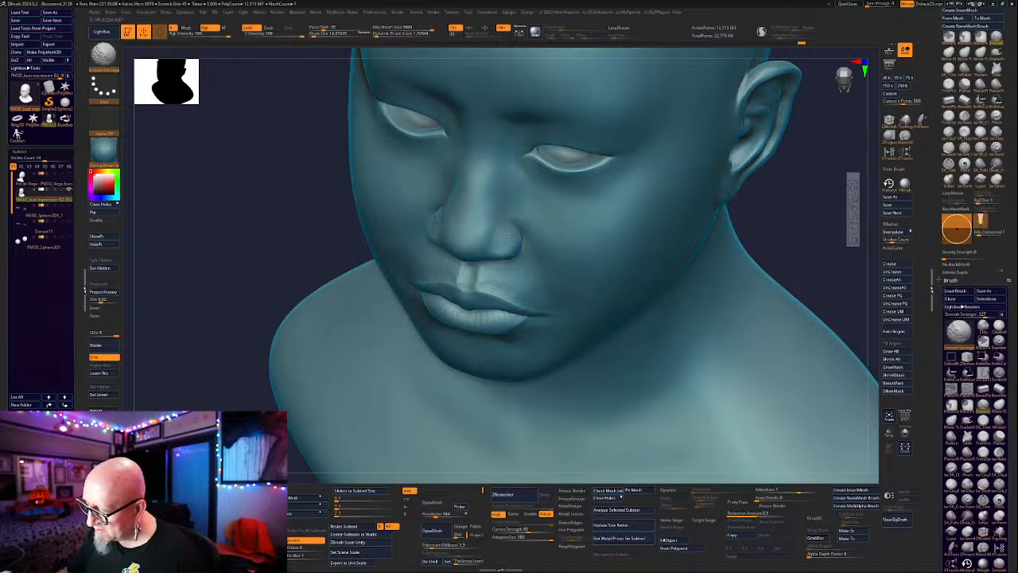
Refine the side of the nose above the nostril wing with ClayTubes, and smooth the transition to the nose tip.
drag(207, 309, 318, 303)
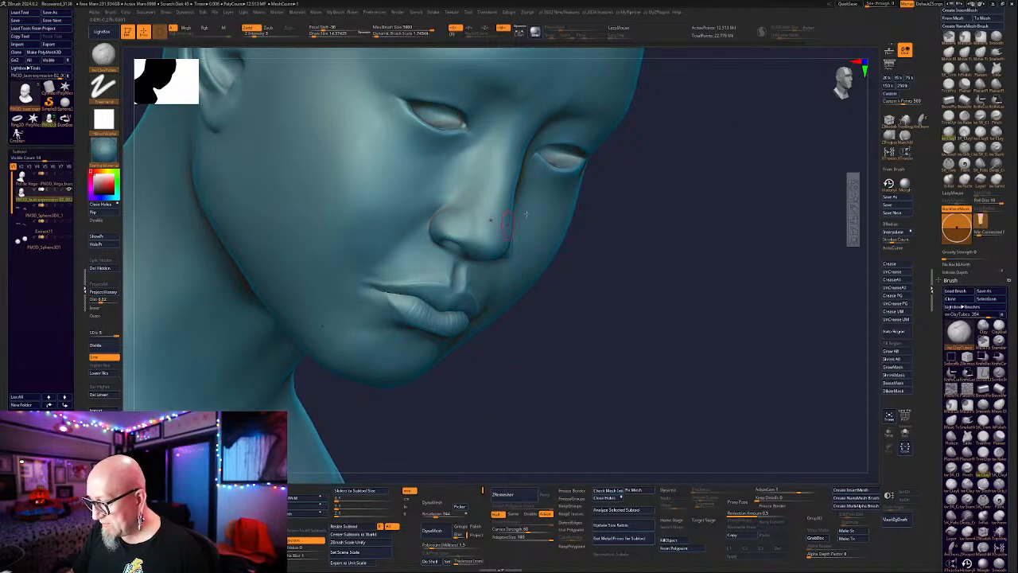
drag(525, 294, 582, 209)
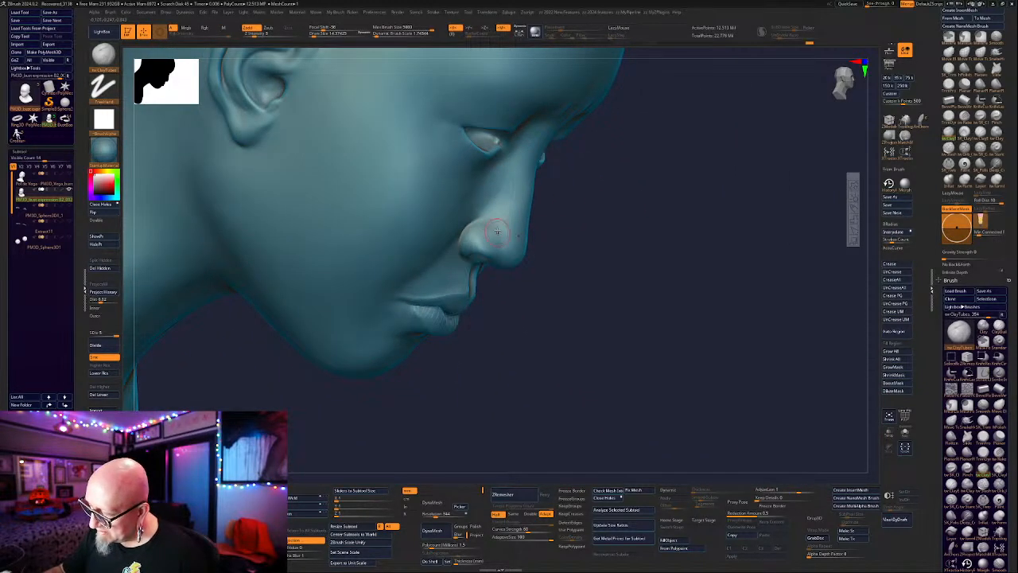
key(shift)
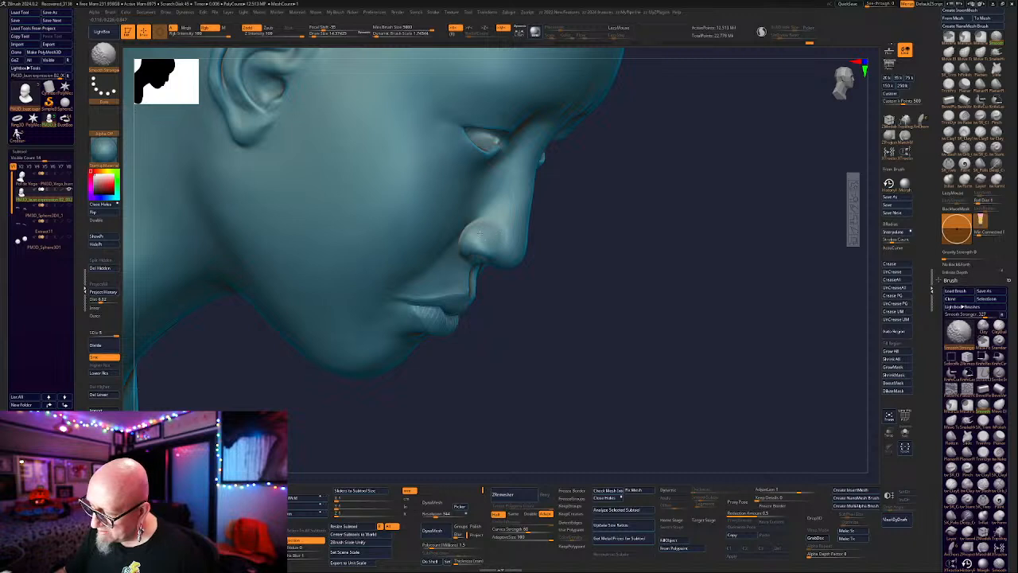
shift+drag(661, 234, 642, 228)
Touch up the front of the nose and smooth its sides from the bridge down to the nostrils.
mouse_move(793, 366)
alt+mouse_down()
mouse_move(768, 373)
mouse_move(526, 224)
alt+mouse_up()
key(shift)
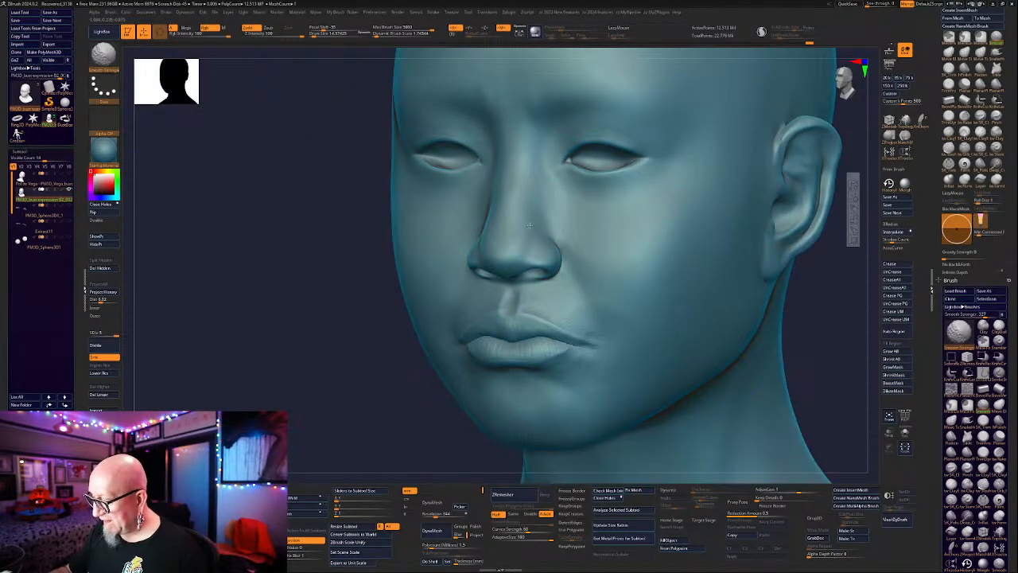
drag(266, 386, 324, 398)
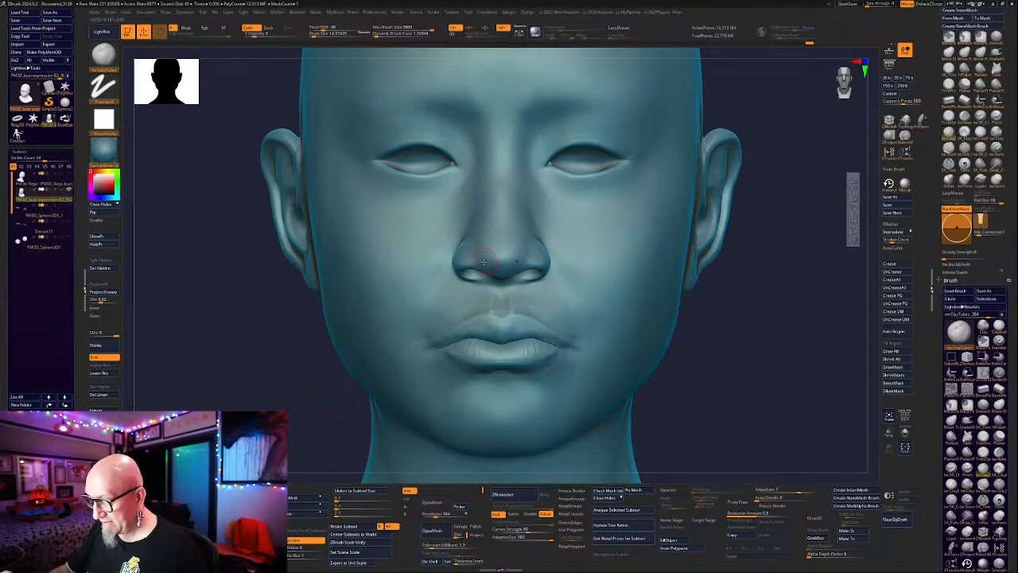
shift+drag(502, 171, 481, 246)
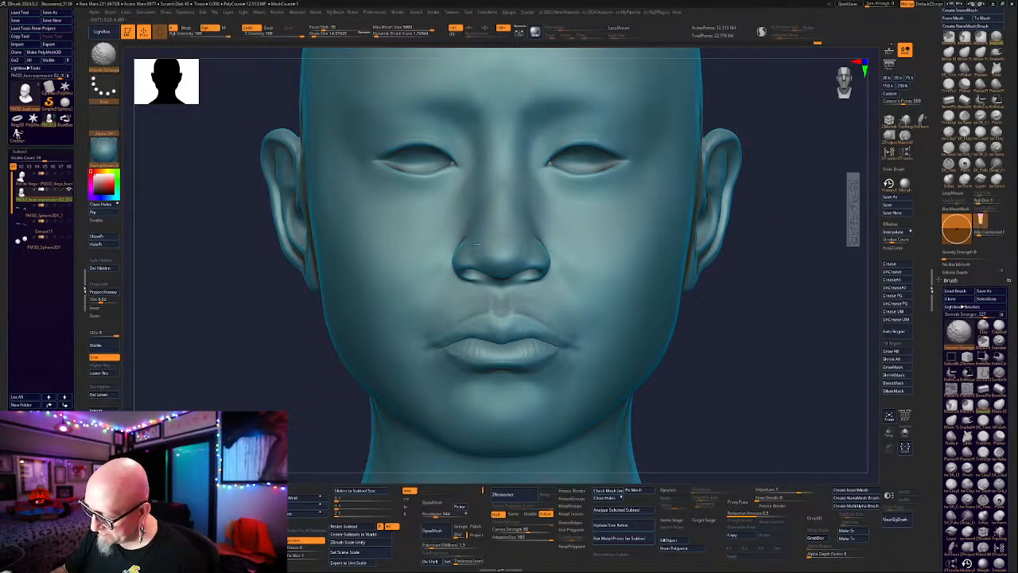
Carve a crease along the upper eyelids toward their outer corners, using a smaller draw size.
drag(751, 303, 747, 282)
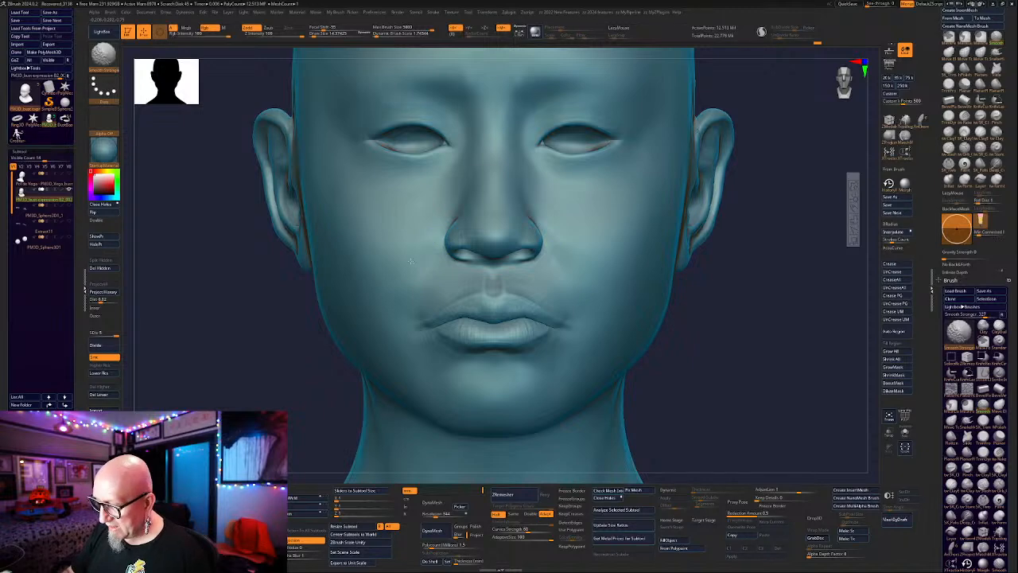
drag(740, 370, 727, 363)
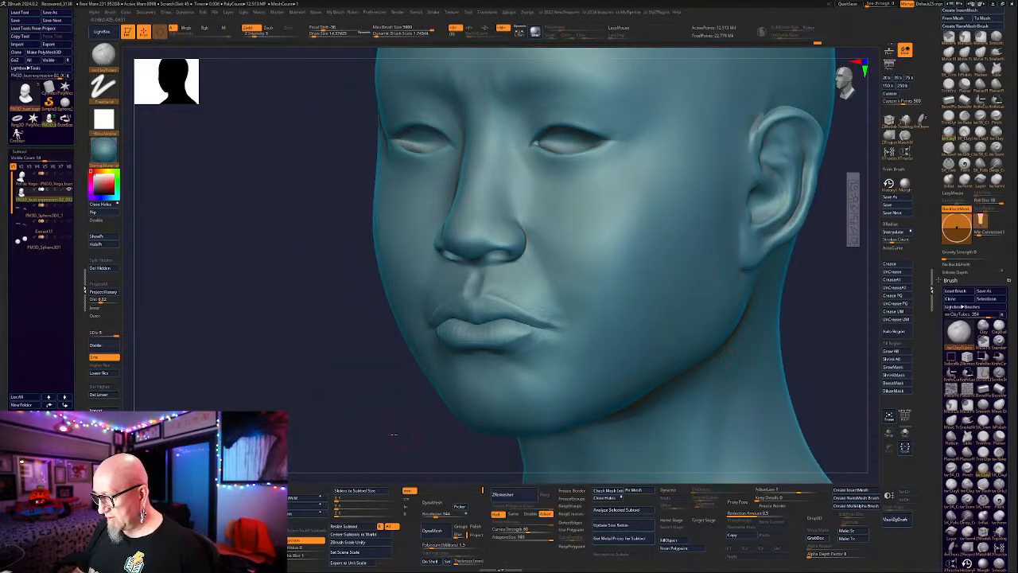
alt+drag(391, 434, 377, 416)
drag(750, 330, 720, 352)
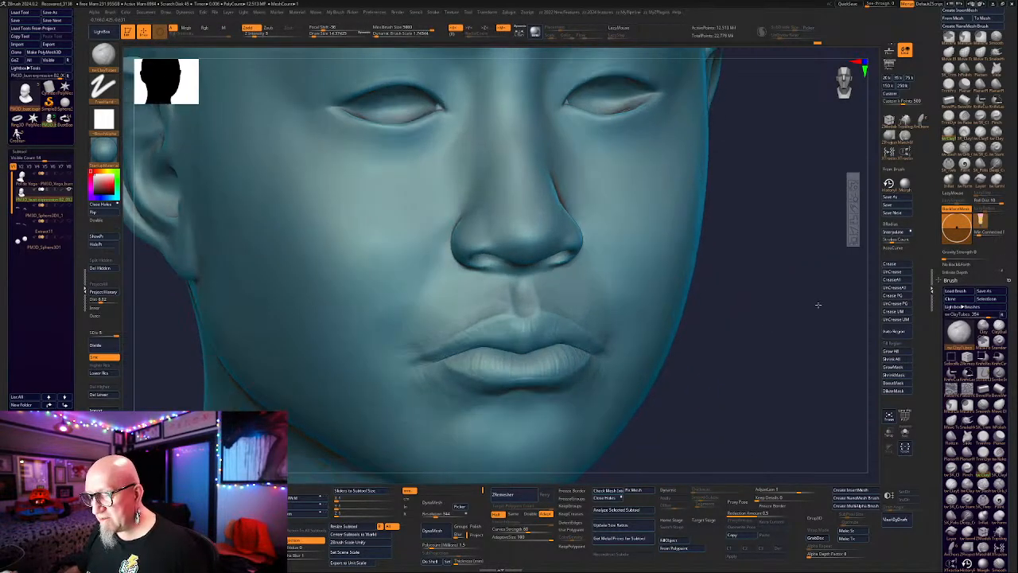
drag(819, 305, 718, 279)
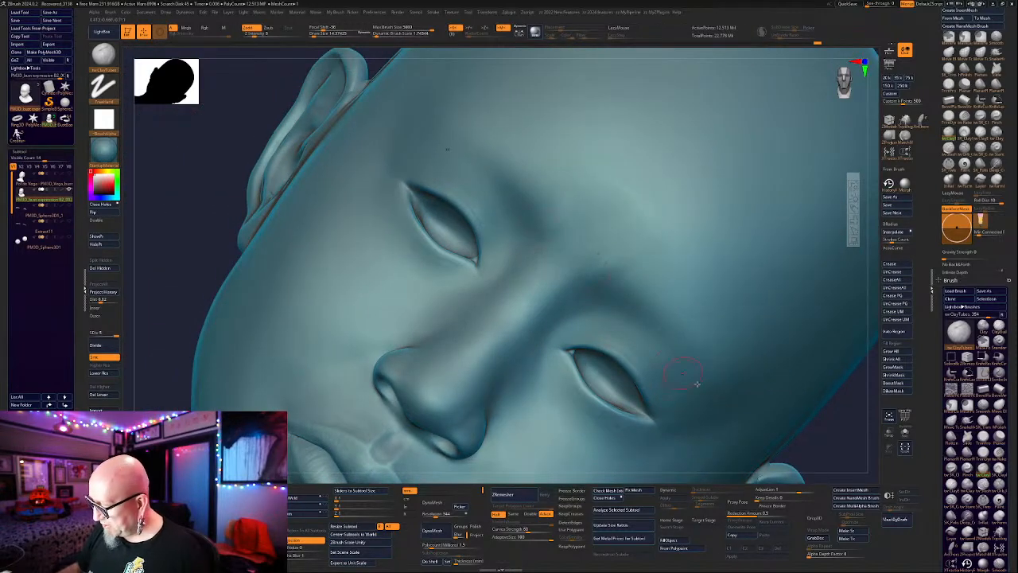
drag(845, 440, 656, 377)
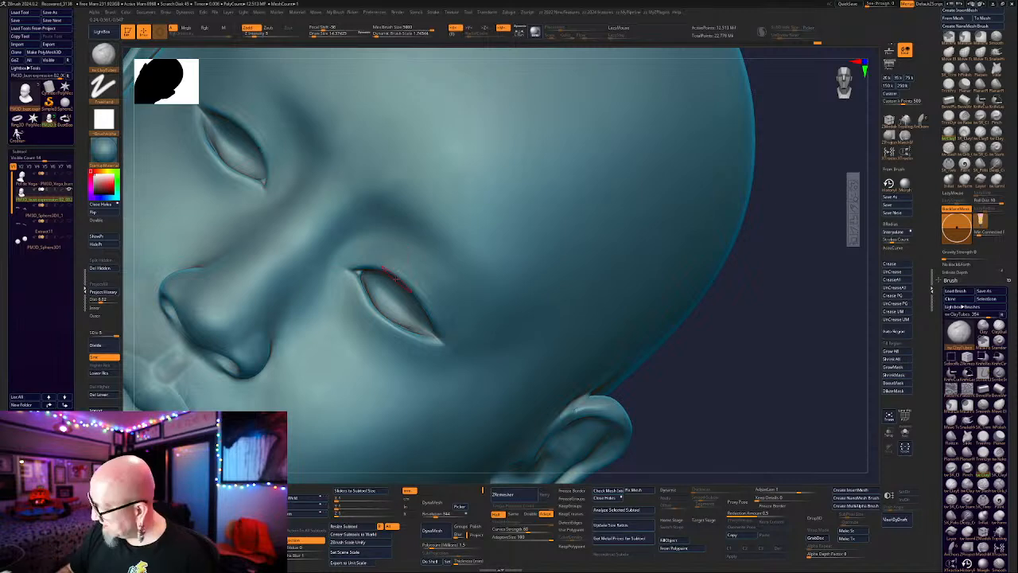
key(2)
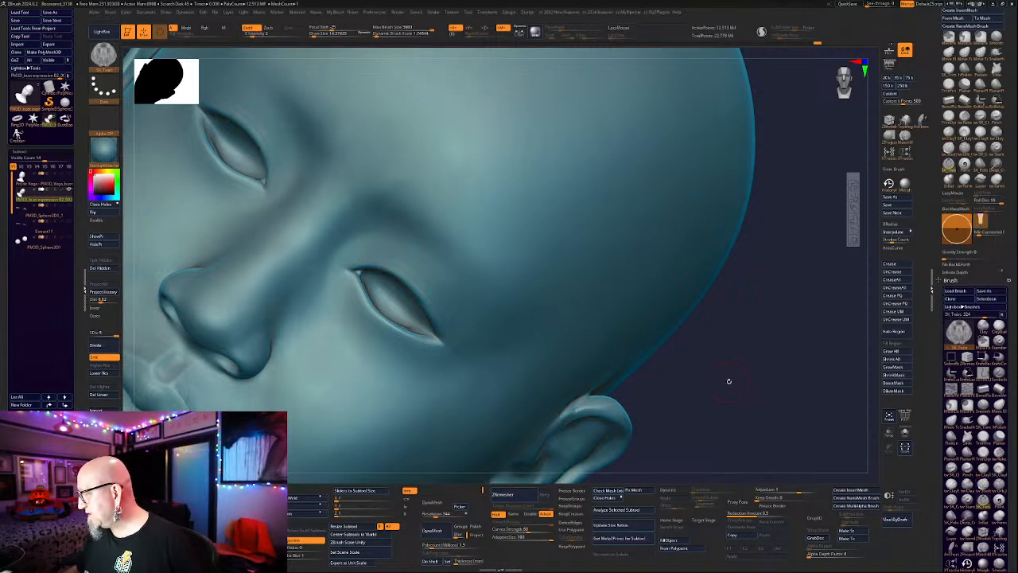
mouse_move(727, 381)
mouse_down()
mouse_move(733, 355)
mouse_move(718, 336)
mouse_move(646, 337)
mouse_up()
key(space)
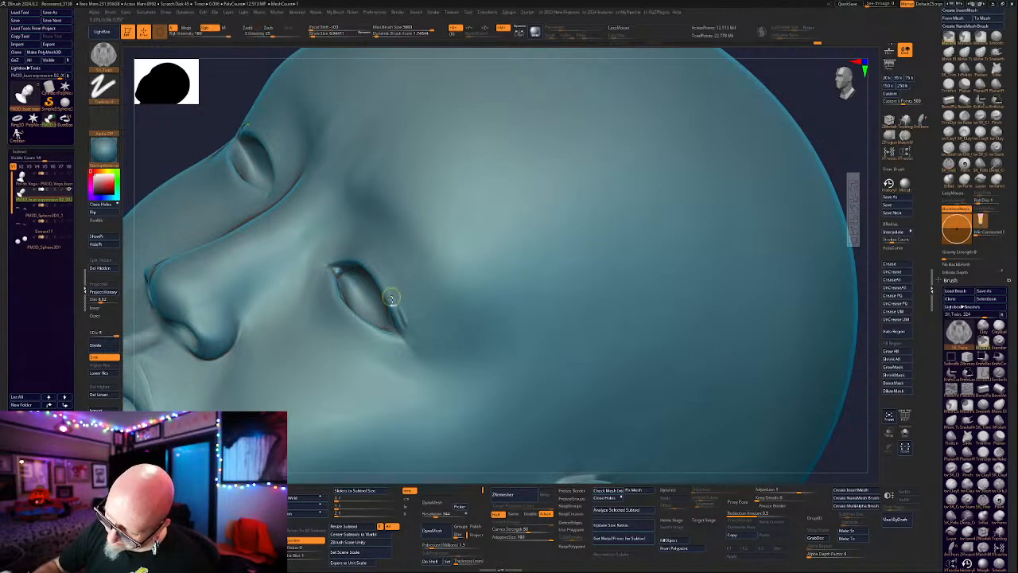
shift+drag(390, 297, 404, 322)
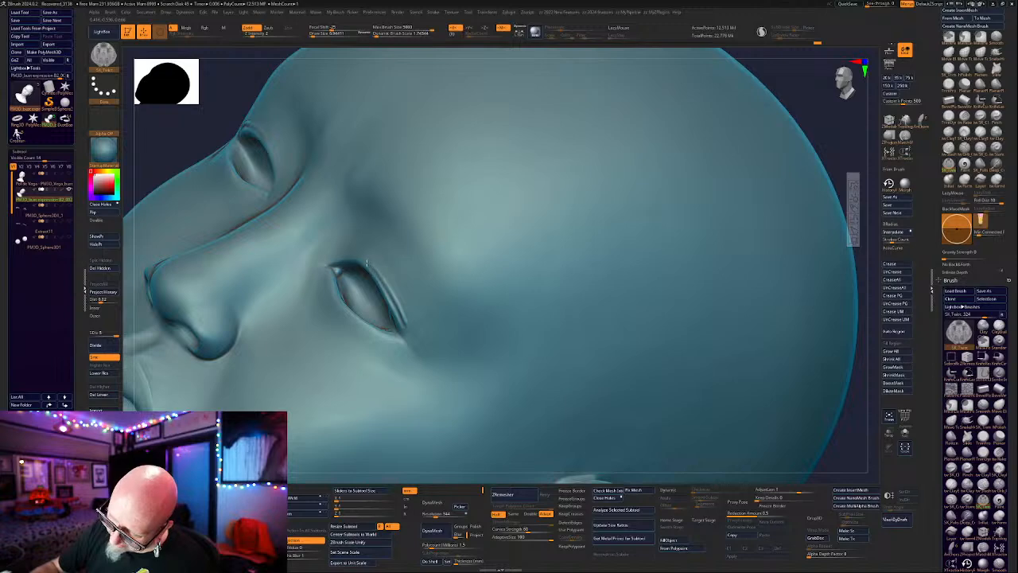
Fill the skin above the upper eyelid crease with the SK_ClayFill brush, and smooth it toward the inner corner.
drag(811, 124, 831, 124)
alt+drag(692, 350, 784, 288)
mouse_move(802, 357)
mouse_down()
mouse_move(784, 339)
mouse_move(760, 368)
mouse_move(821, 357)
mouse_up()
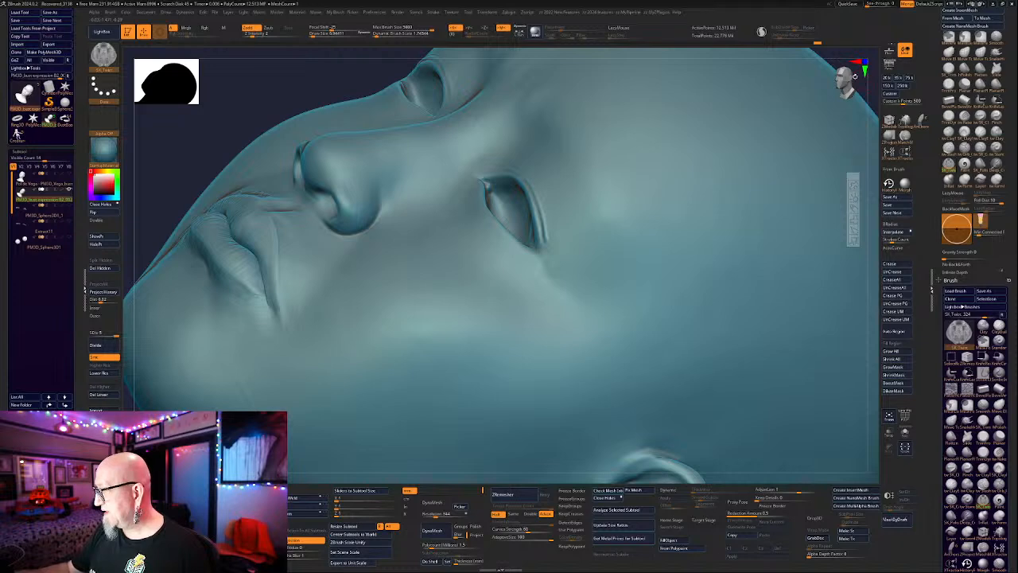
drag(855, 77, 634, 164)
mouse_move(788, 271)
alt+mouse_down()
mouse_move(748, 157)
mouse_move(768, 303)
mouse_move(758, 328)
mouse_move(765, 315)
alt+mouse_up()
click(964, 133)
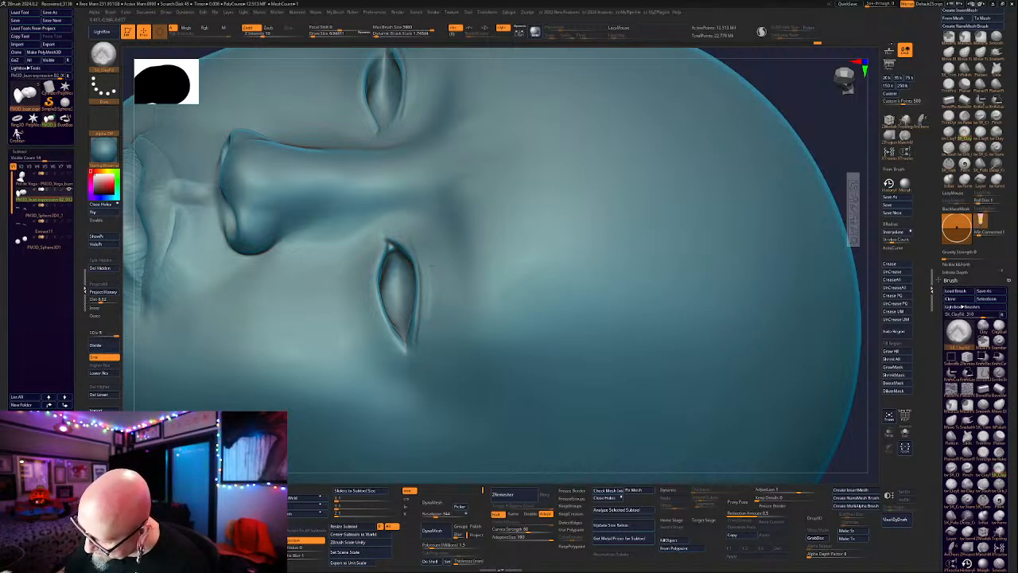
shift+drag(423, 249, 428, 295)
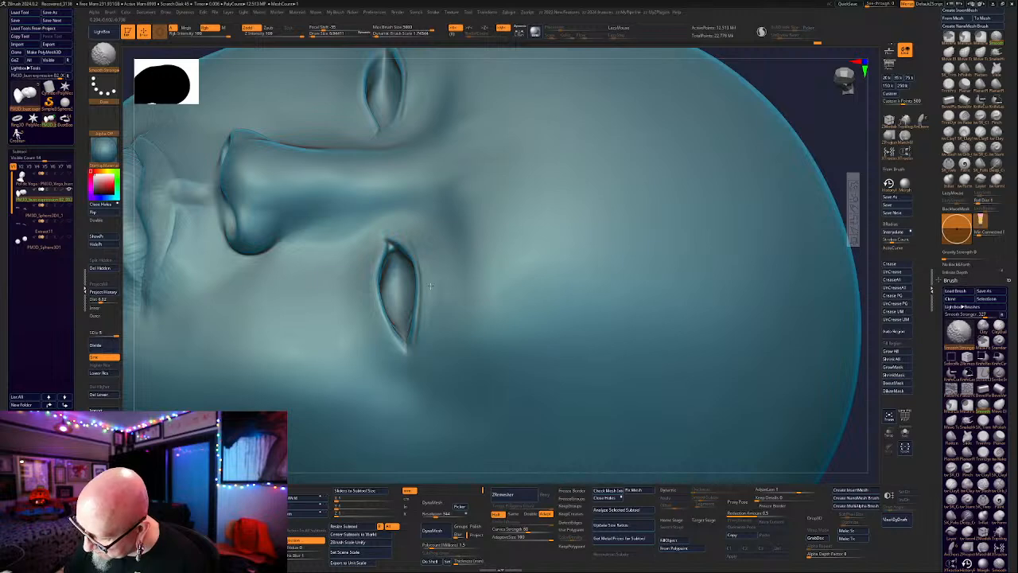
shift+drag(407, 231, 405, 209)
Sculpt vertical frown wrinkles between the eyebrows with the ClayTubes brush, and soften them with smoothing.
mouse_move(786, 82)
mouse_down()
mouse_move(707, 151)
mouse_move(681, 292)
mouse_move(681, 377)
mouse_move(648, 416)
mouse_up()
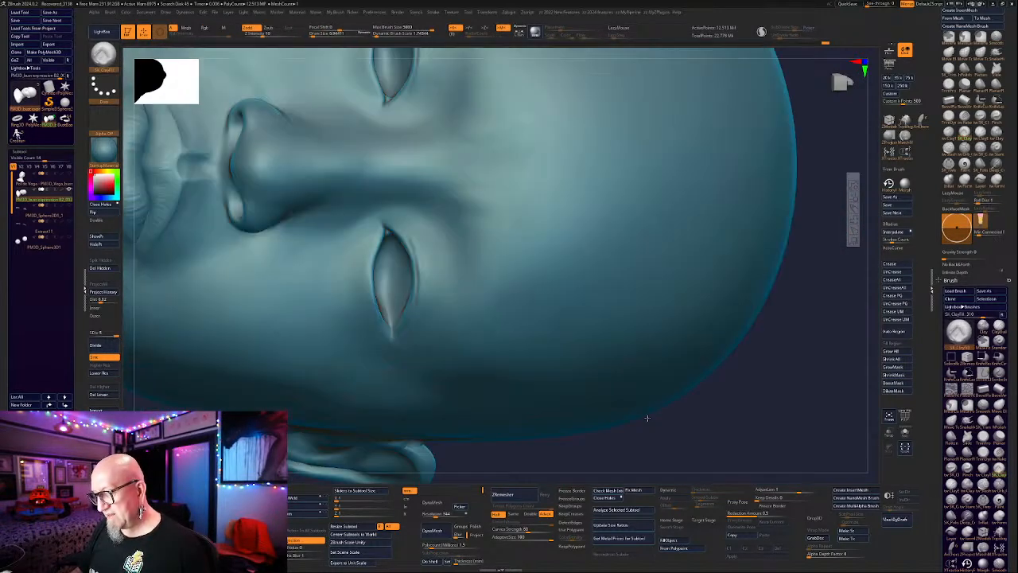
alt+drag(734, 422, 670, 345)
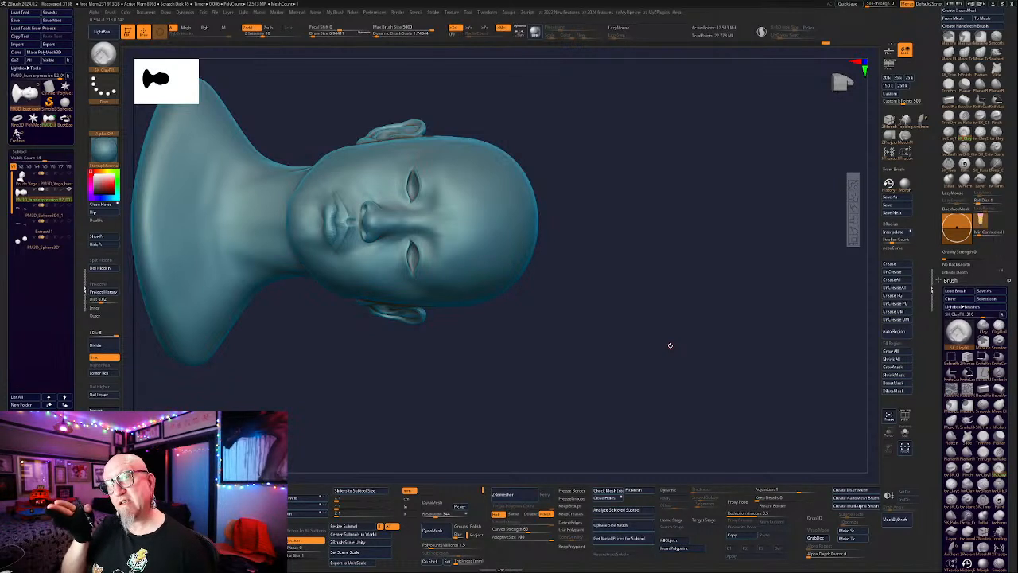
mouse_move(498, 392)
alt+mouse_down()
mouse_move(575, 377)
mouse_move(721, 402)
mouse_move(750, 295)
mouse_move(719, 337)
mouse_move(772, 361)
mouse_move(733, 355)
mouse_move(777, 355)
mouse_move(779, 368)
mouse_move(731, 382)
mouse_move(722, 367)
alt+mouse_up()
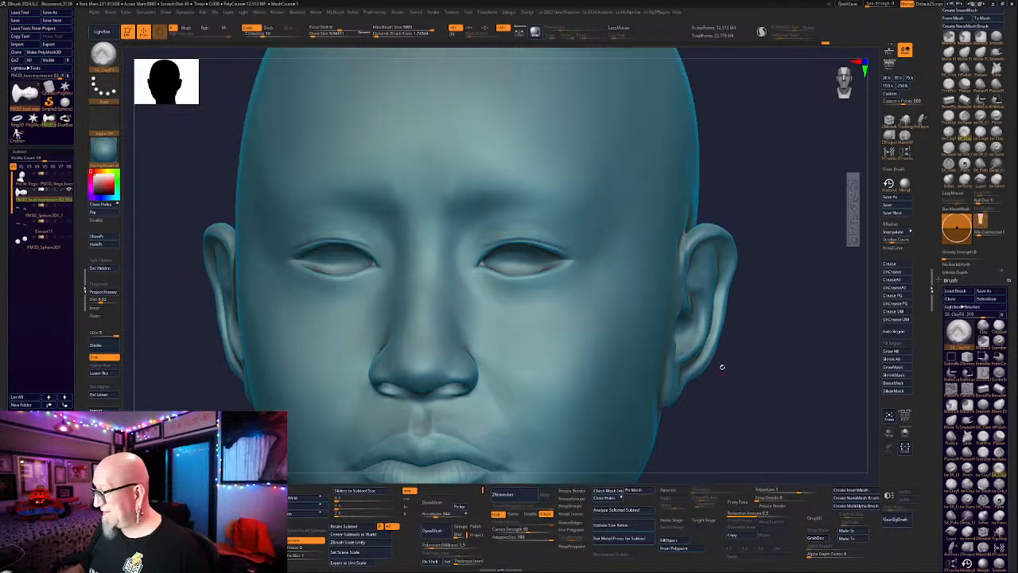
click(949, 134)
drag(765, 254, 738, 255)
key(space)
drag(449, 177, 447, 208)
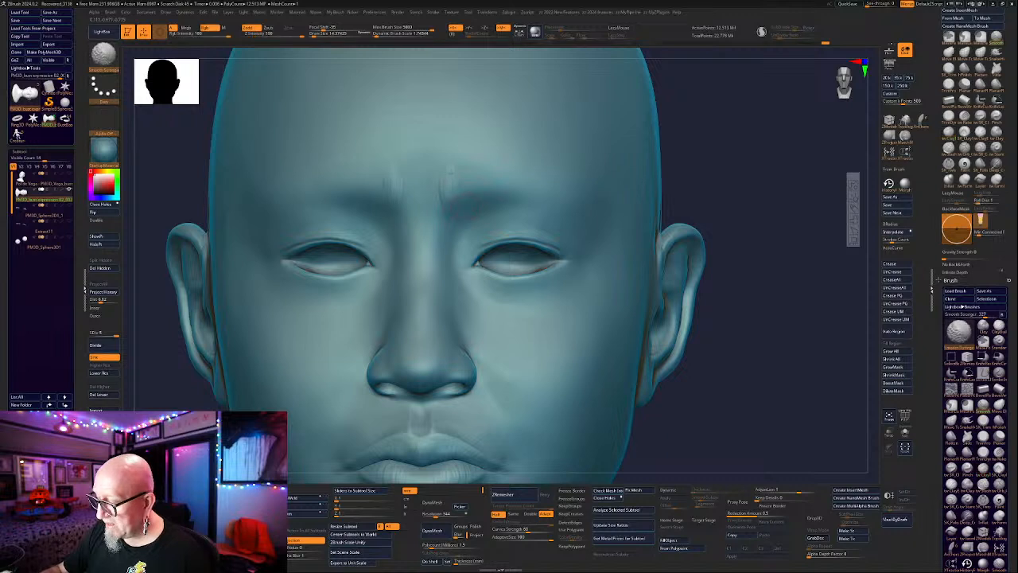
mouse_move(745, 175)
alt+mouse_down()
mouse_move(732, 220)
mouse_move(764, 213)
alt+mouse_up()
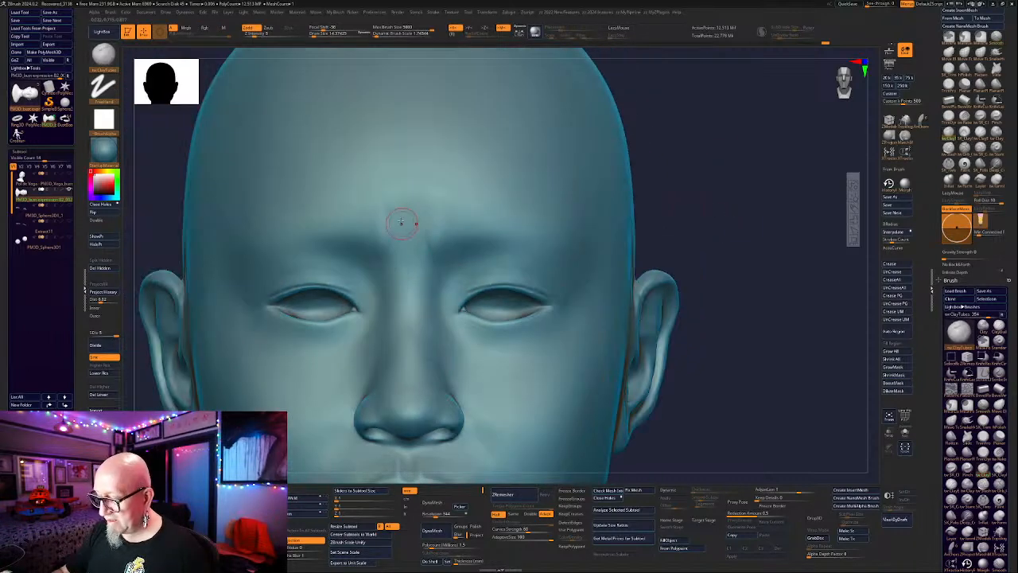
mouse_move(404, 211)
shift+mouse_down()
mouse_move(409, 234)
mouse_move(427, 204)
shift+mouse_up()
Try straight vertical cuts down the forehead with the Slash brush, and undo them.
mouse_move(748, 267)
alt+mouse_down()
mouse_move(745, 368)
mouse_move(768, 334)
alt+mouse_up()
click(948, 154)
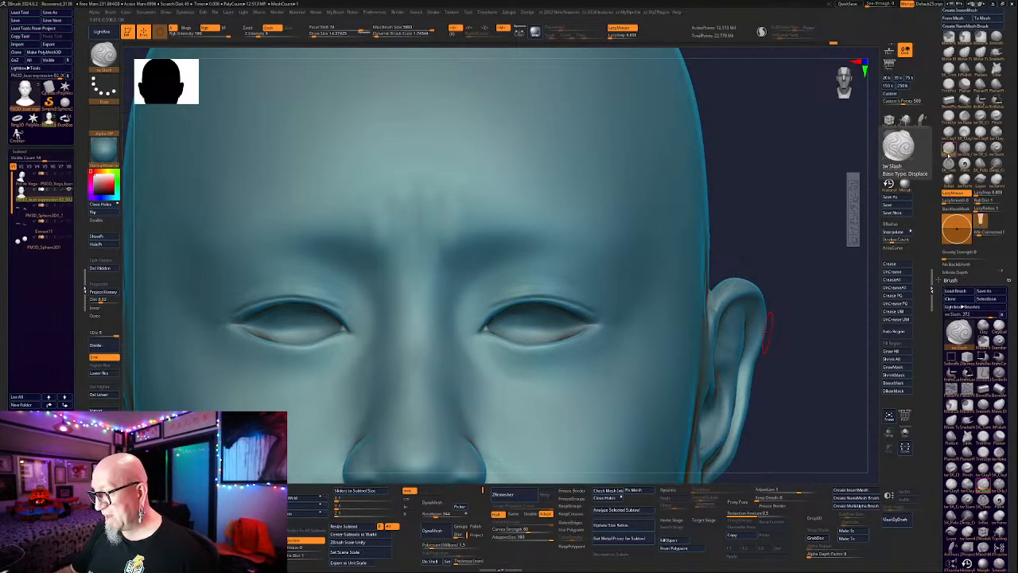
drag(523, 107, 526, 223)
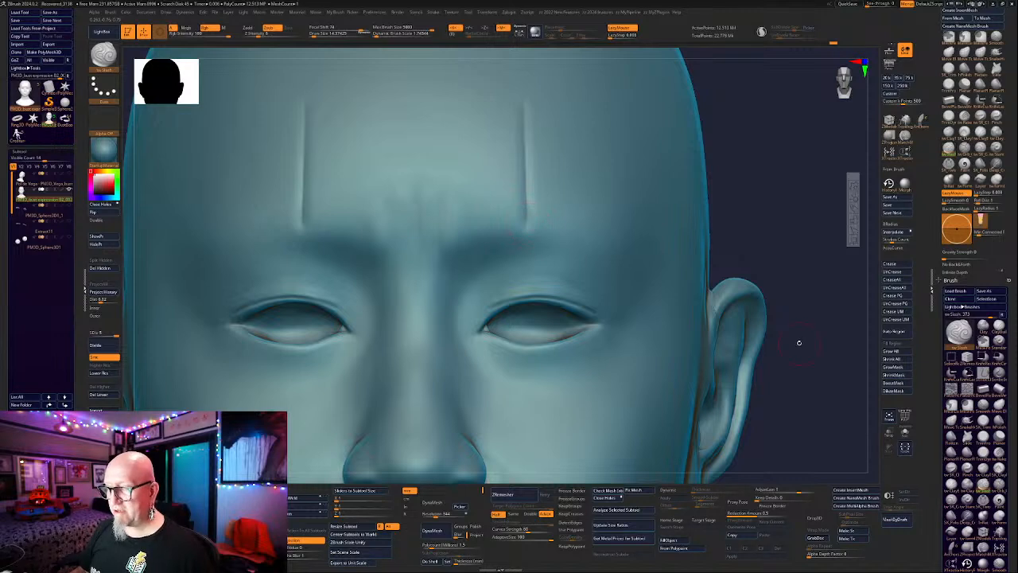
key(ctrl+z)
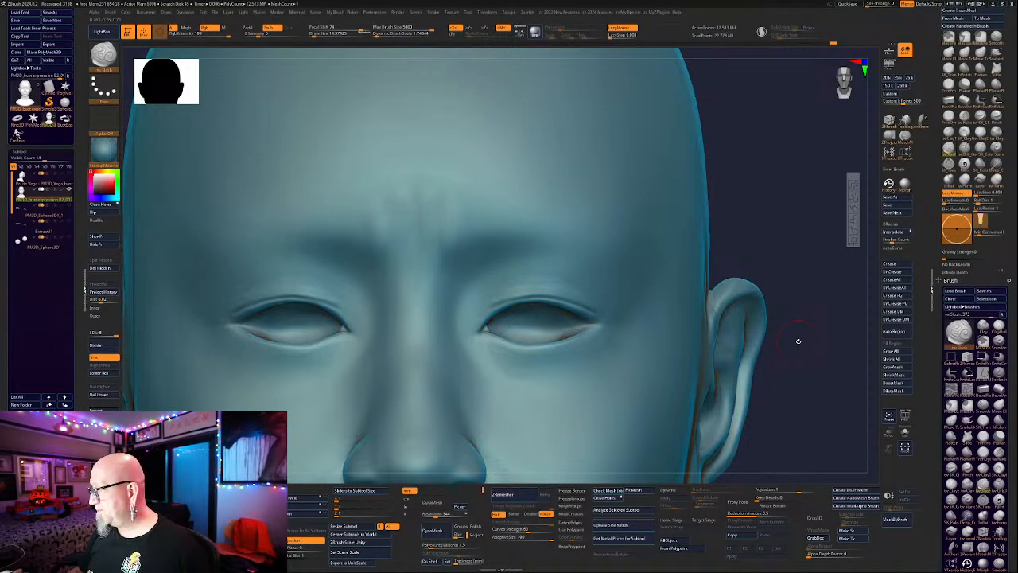
Lay vertical ClayTubes test strokes on the forehead above the eyes, smooth them, and examine the leftover lines up close.
click(951, 135)
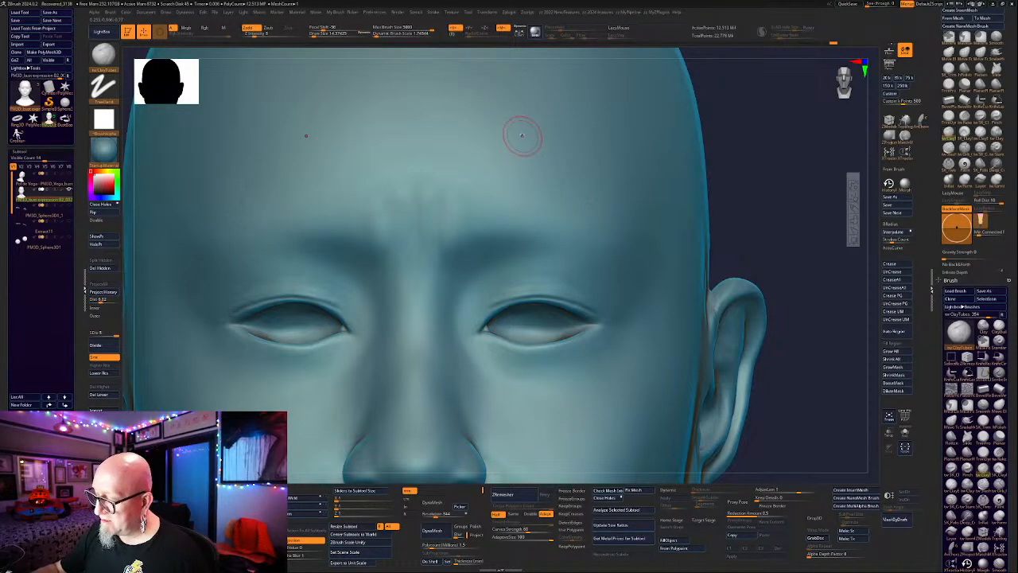
mouse_move(524, 128)
mouse_down()
mouse_move(530, 183)
mouse_move(547, 183)
mouse_up()
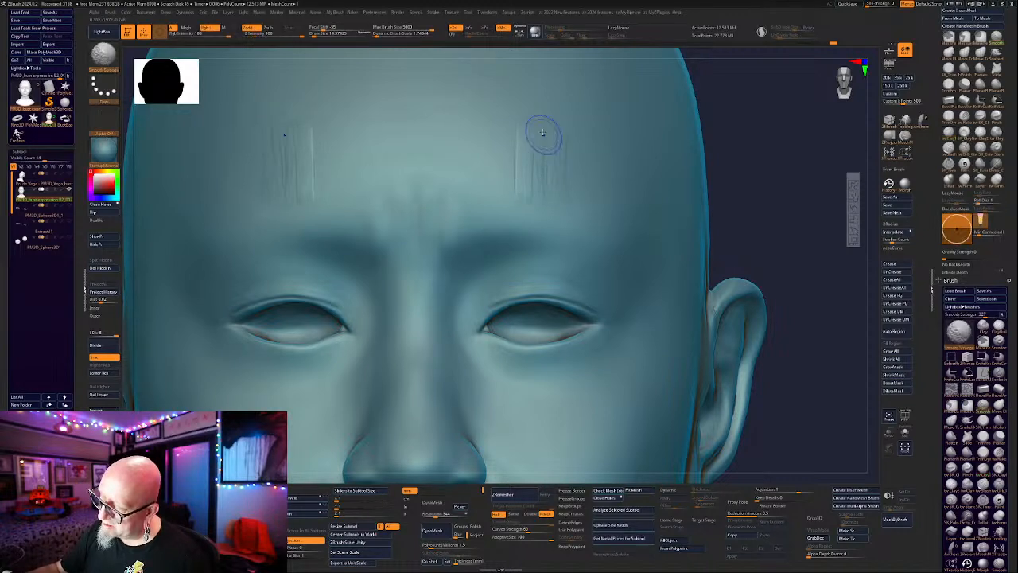
shift+drag(543, 132, 537, 186)
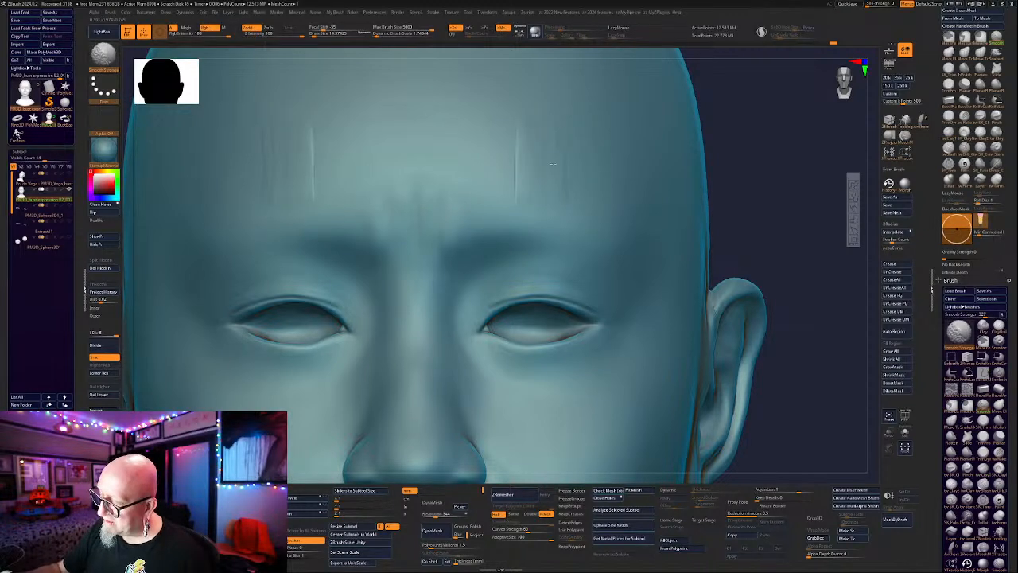
key(f)
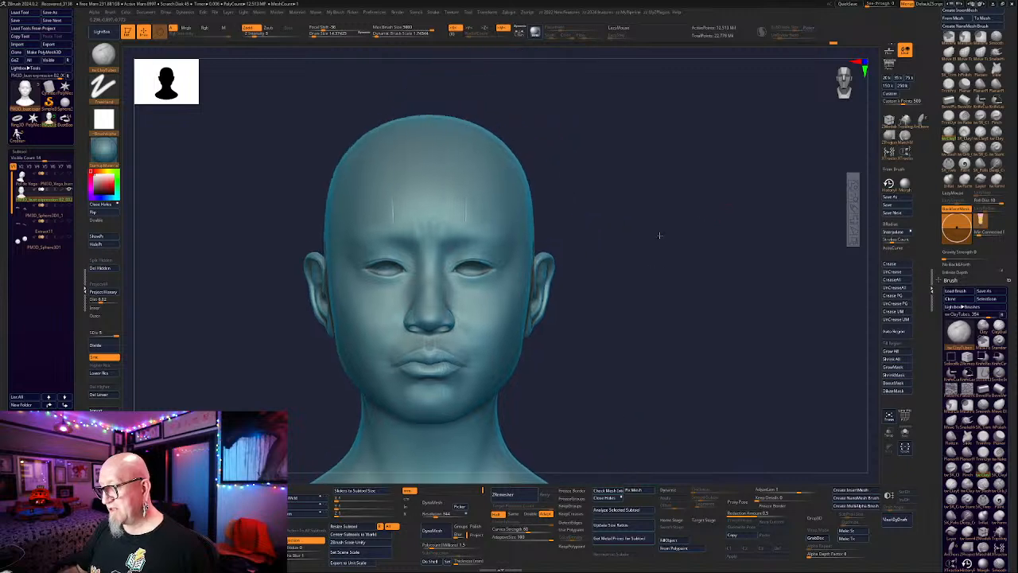
ctrl+right_drag(659, 235, 678, 444)
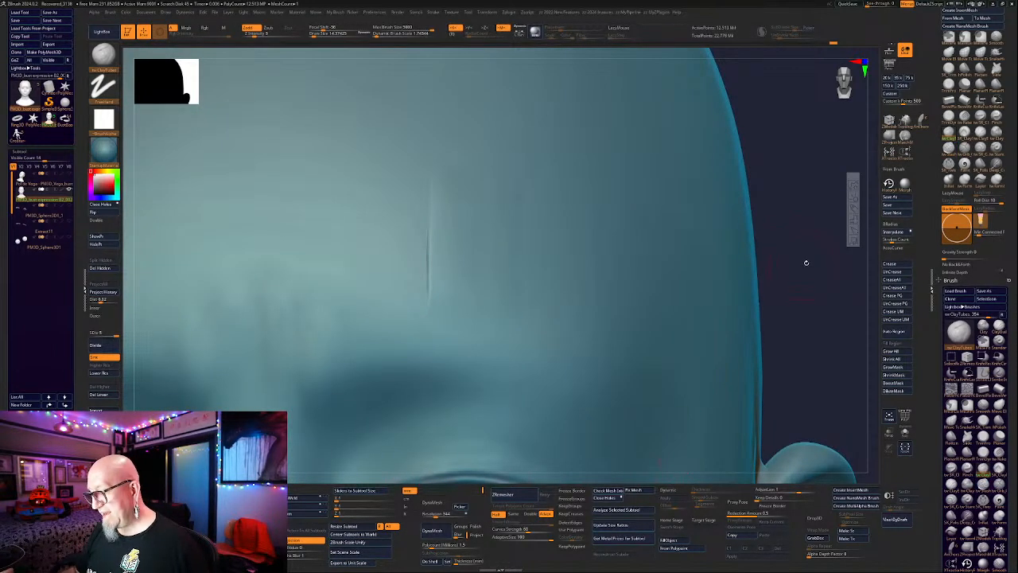
ctrl+right_drag(800, 257, 772, 241)
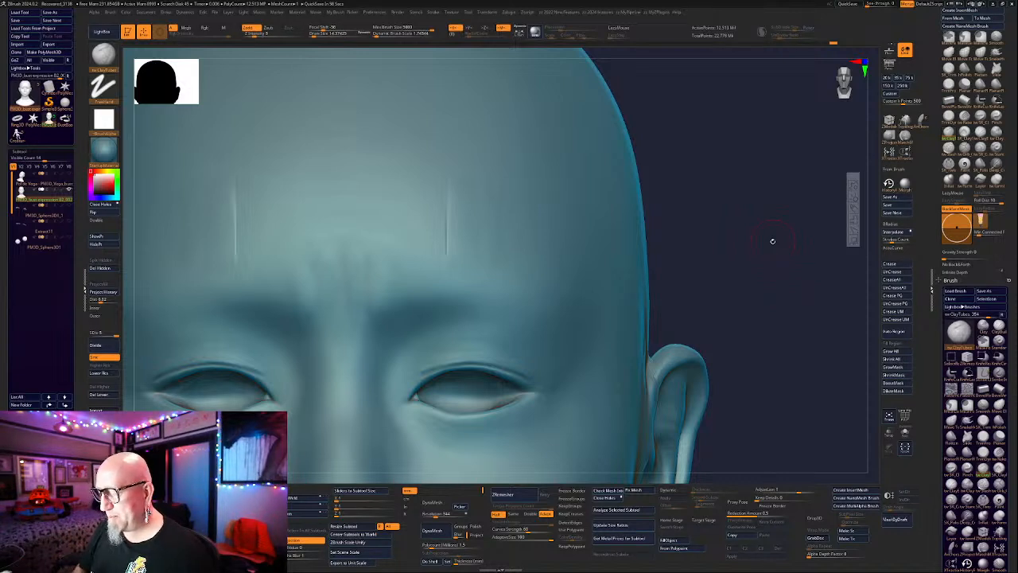
Rework the vertical forehead lines with more ClayTubes strokes and smoothing, and remove the test strokes.
alt+drag(696, 224, 702, 194)
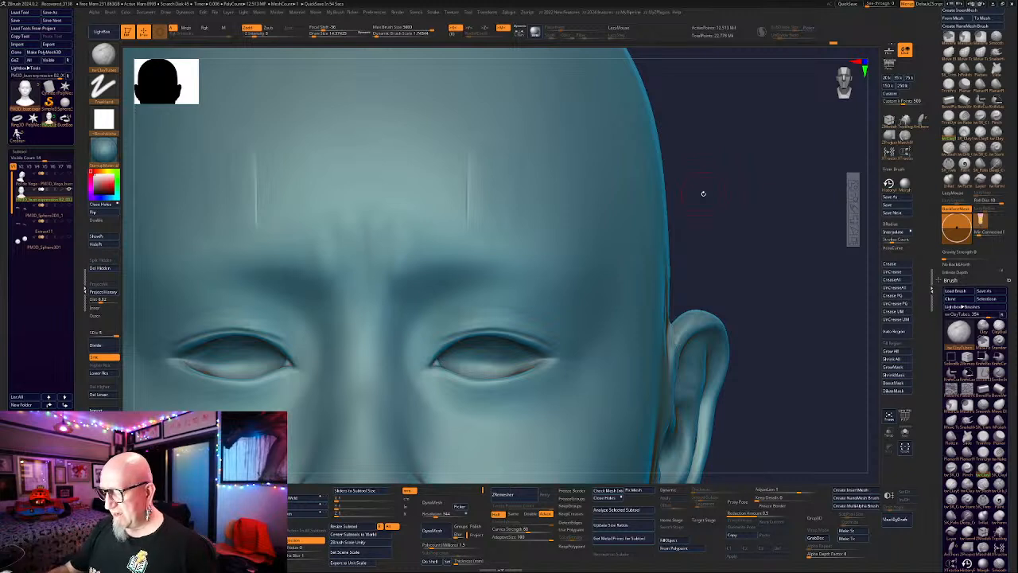
key(shift)
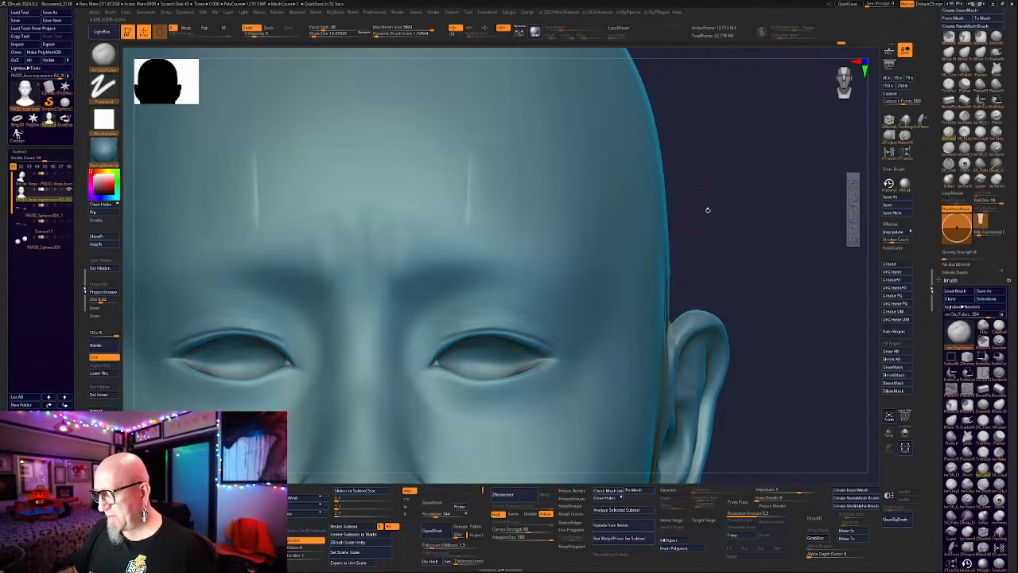
alt+drag(723, 238, 716, 265)
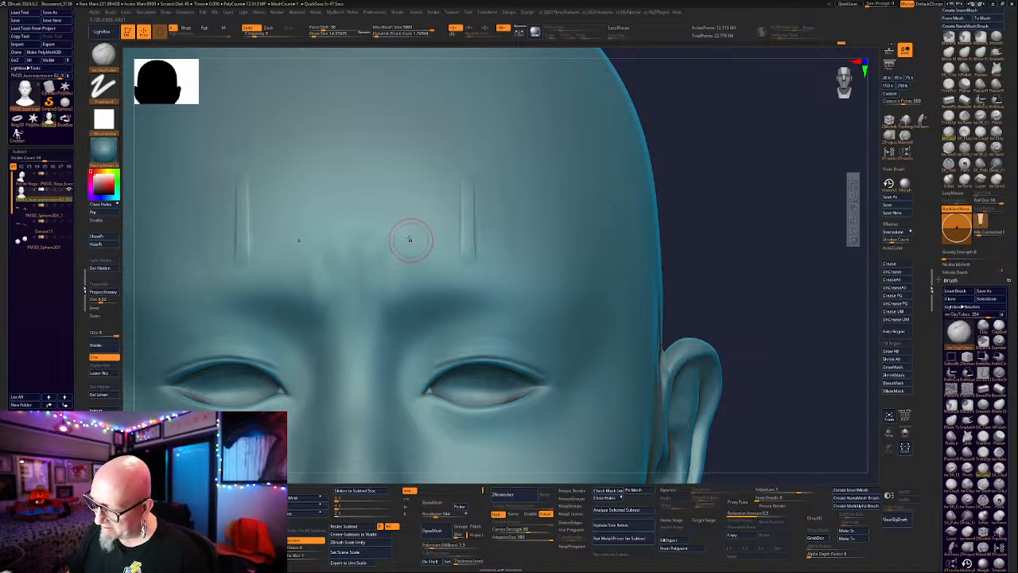
key(shift)
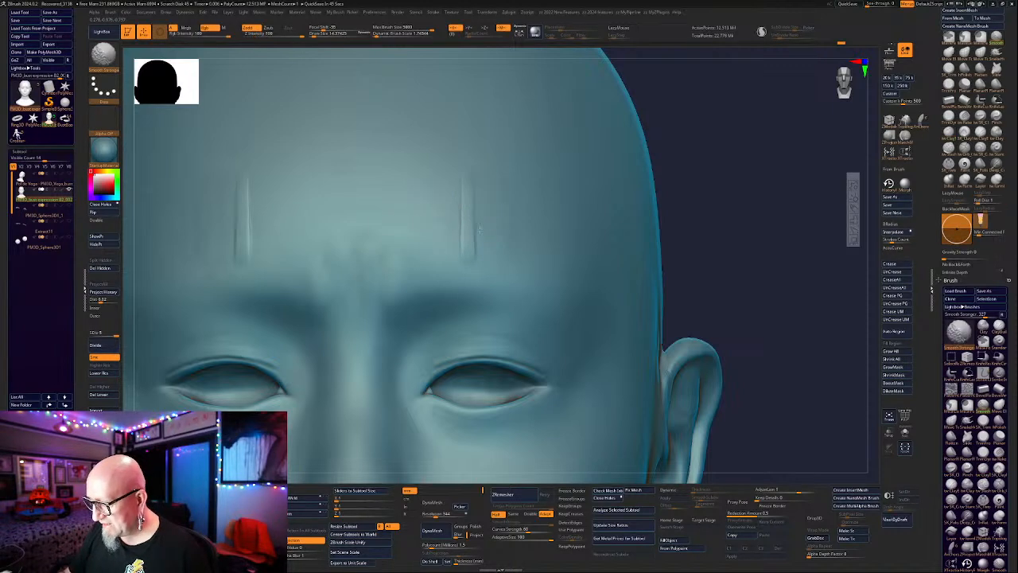
mouse_move(717, 136)
mouse_down()
mouse_move(721, 116)
mouse_move(719, 130)
mouse_up()
key(ctrl)
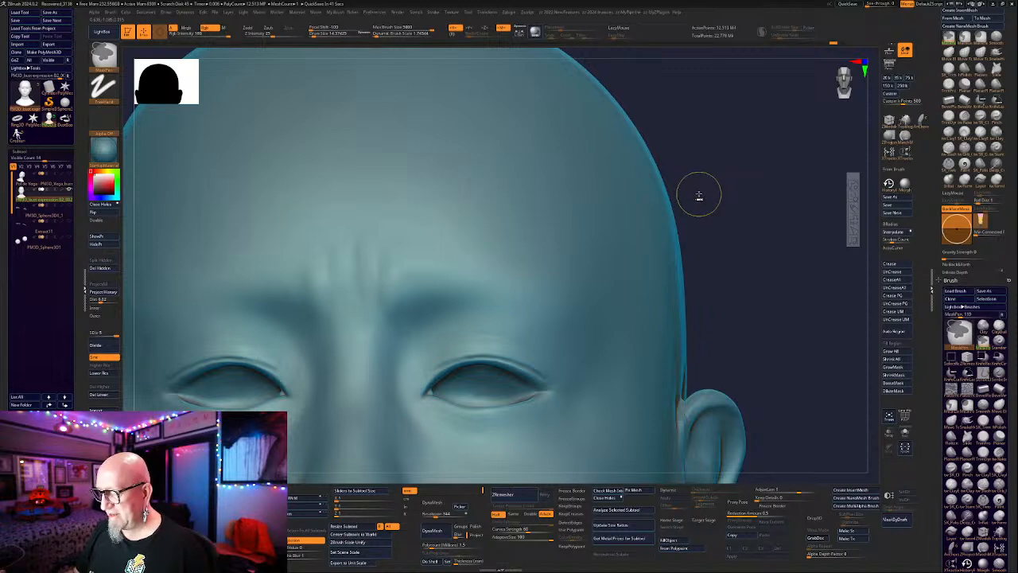
Try the Orb_Cracks brush on the forehead with mirrored vertical grooves, curved grooves above the brows, and short diagonal marks.
click(965, 150)
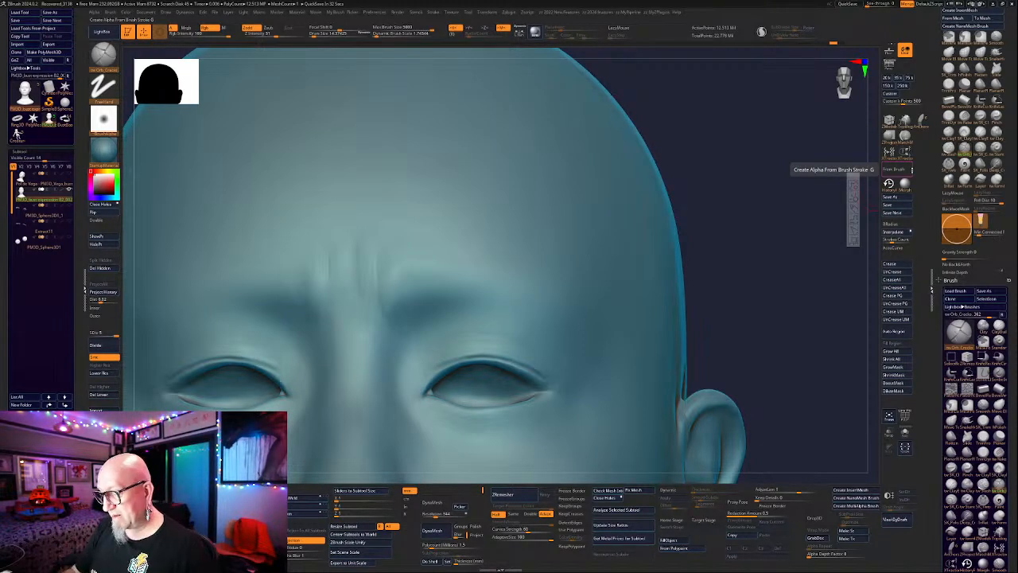
mouse_move(437, 169)
mouse_down()
mouse_move(440, 279)
mouse_move(550, 297)
mouse_up()
mouse_move(748, 244)
alt+mouse_down()
mouse_move(709, 232)
mouse_move(713, 253)
mouse_move(667, 339)
alt+mouse_up()
drag(484, 237, 475, 251)
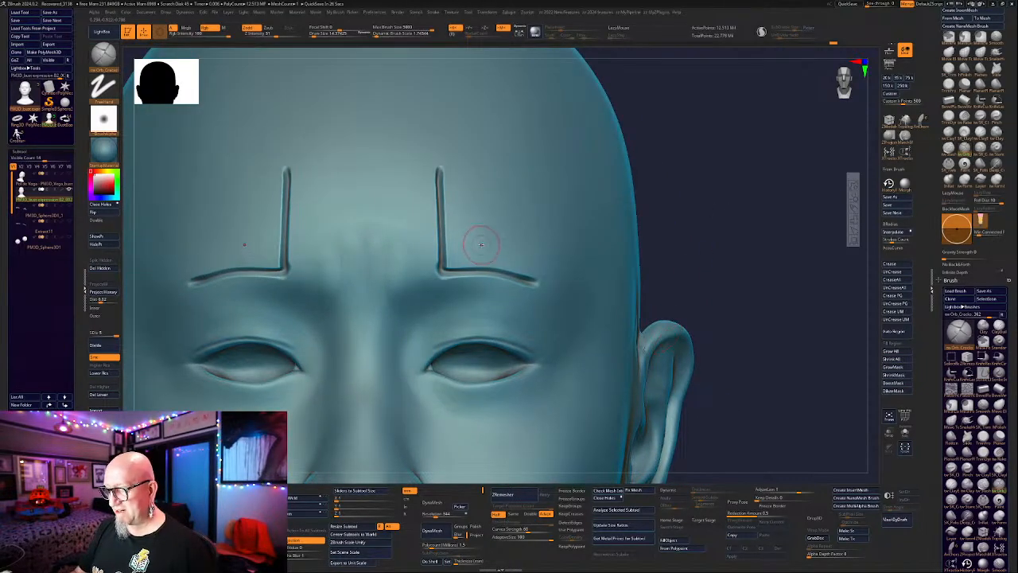
drag(460, 285, 449, 300)
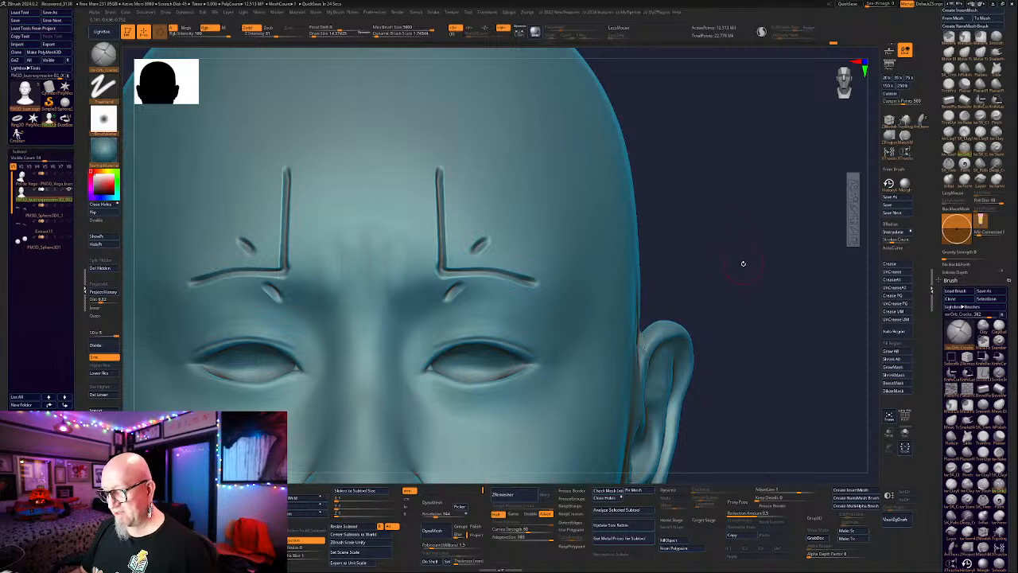
Undo all the Orb_Cracks grooves and marks on the forehead.
key(b)
key(m)
key(v)
key(ctrl+z)
key(ctrl+z)
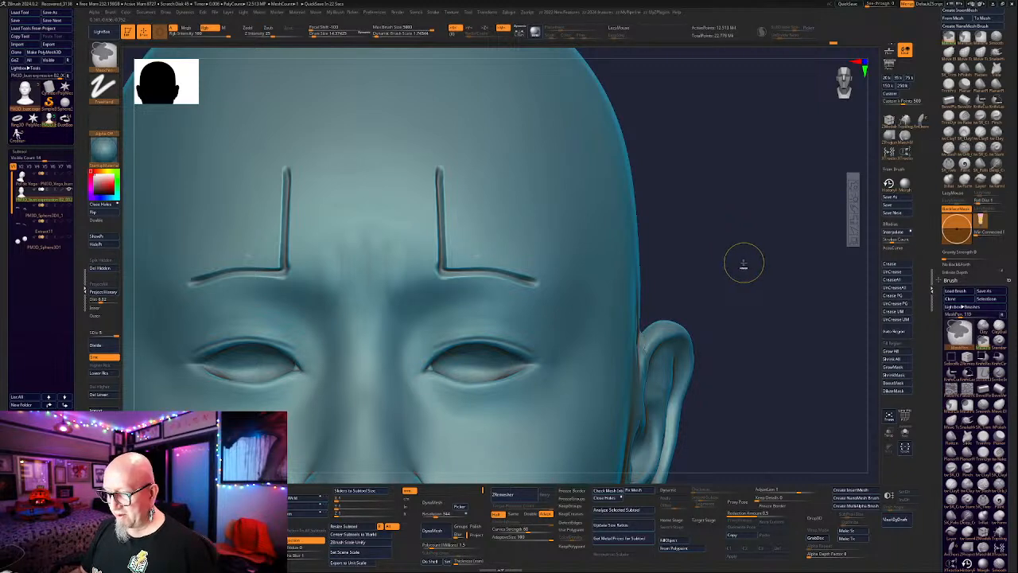
key(ctrl+z)
key(b)
key(m)
key(o)
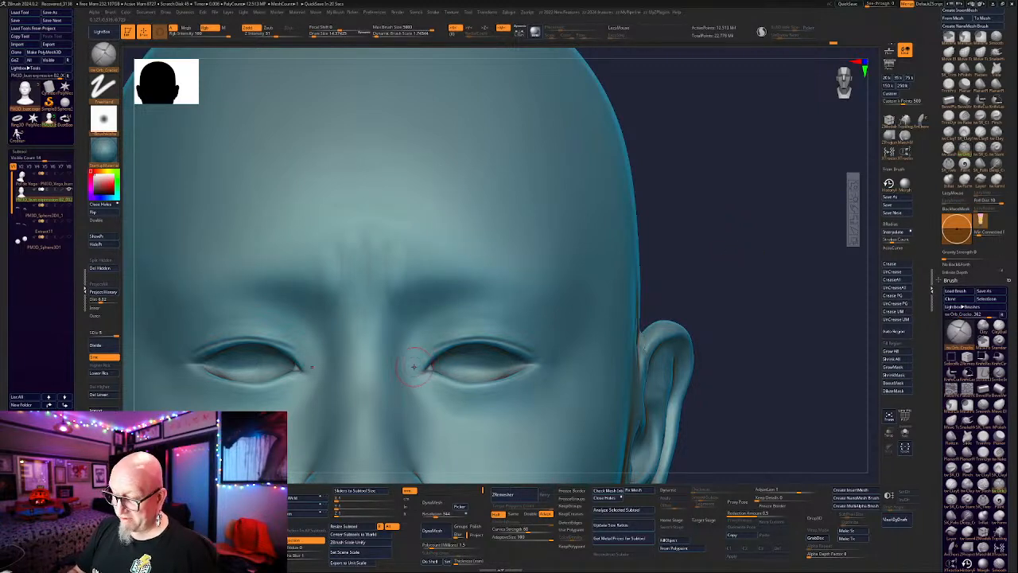
Try smoothing the lines between the brows and carving curved and central vertical Orb_Cracks grooves, and undo these changes.
key(shift)
shift+drag(365, 247, 359, 256)
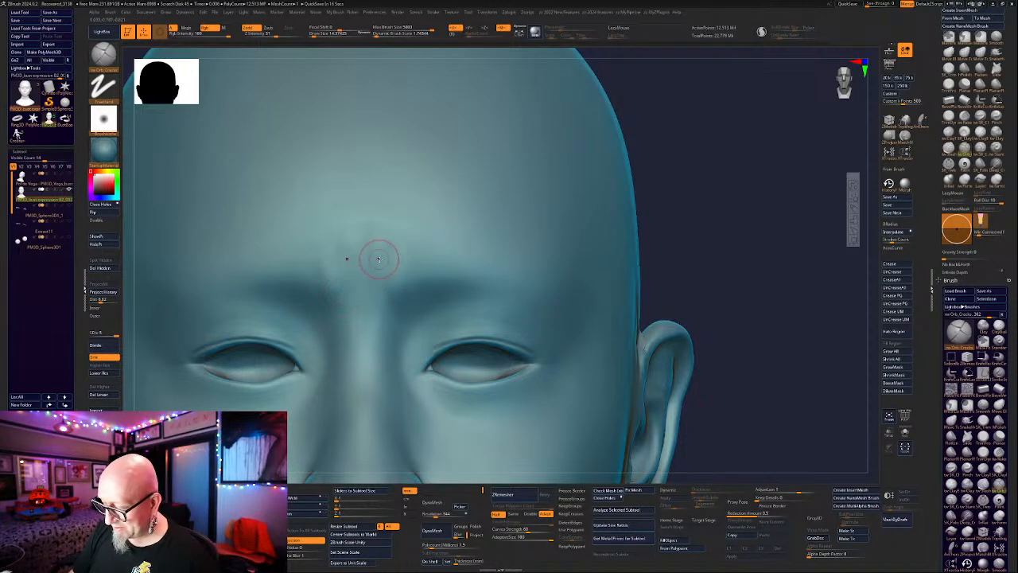
mouse_move(385, 245)
mouse_down()
mouse_move(387, 286)
mouse_move(417, 307)
mouse_up()
drag(364, 265, 365, 210)
alt+drag(700, 187, 695, 165)
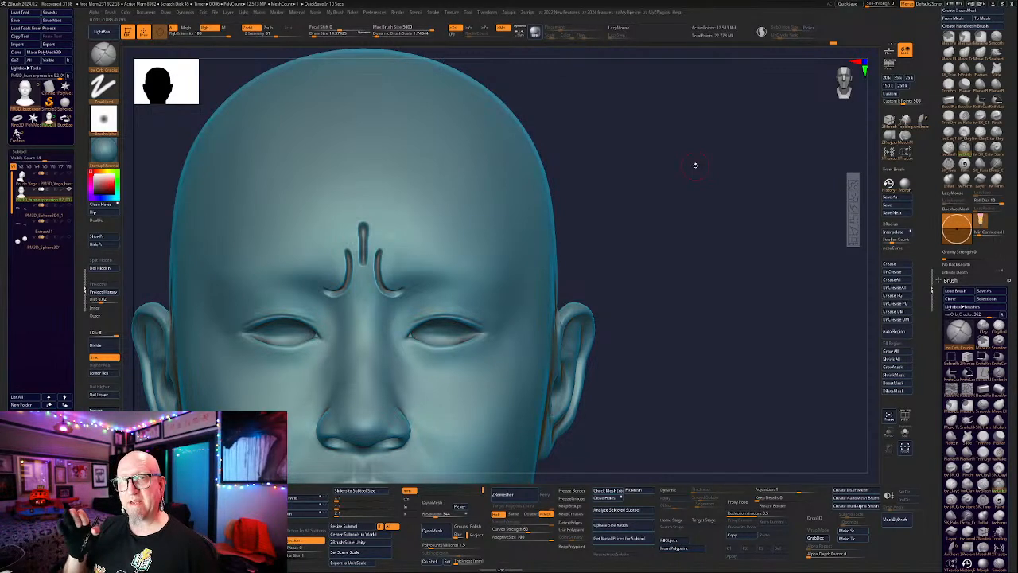
key(ctrl+z)
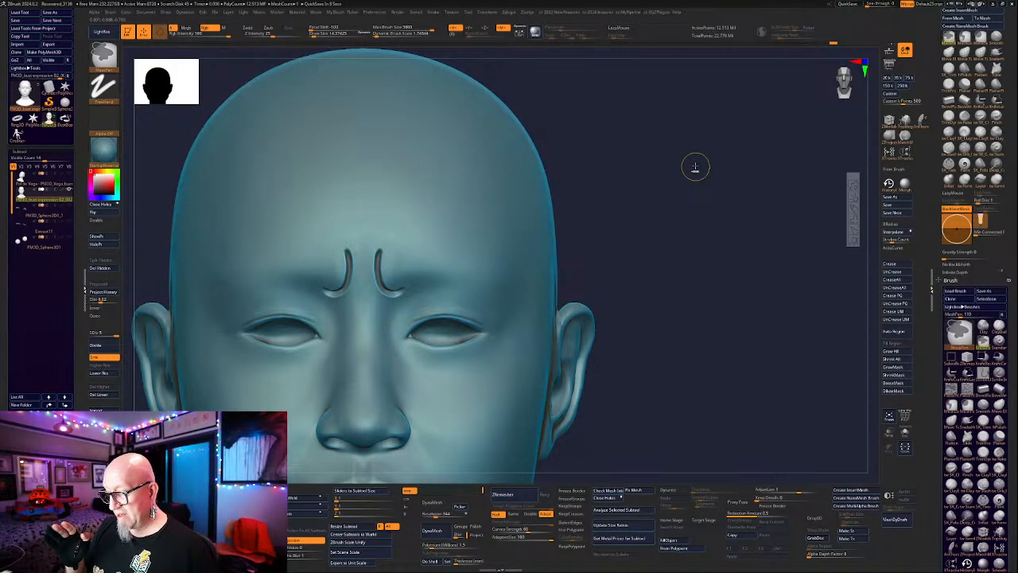
key(ctrl+z)
Lay mirrored, curved vertical ClayTubes folds on the lower forehead, running down to the inner ends of the brows.
mouse_move(696, 165)
alt+mouse_down()
mouse_move(644, 300)
mouse_move(685, 299)
alt+mouse_up()
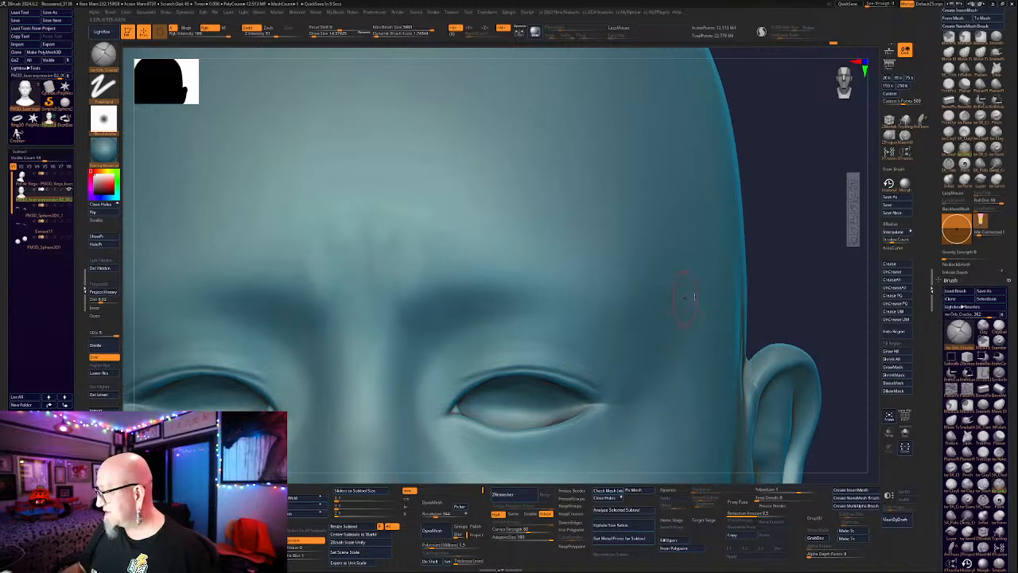
click(950, 133)
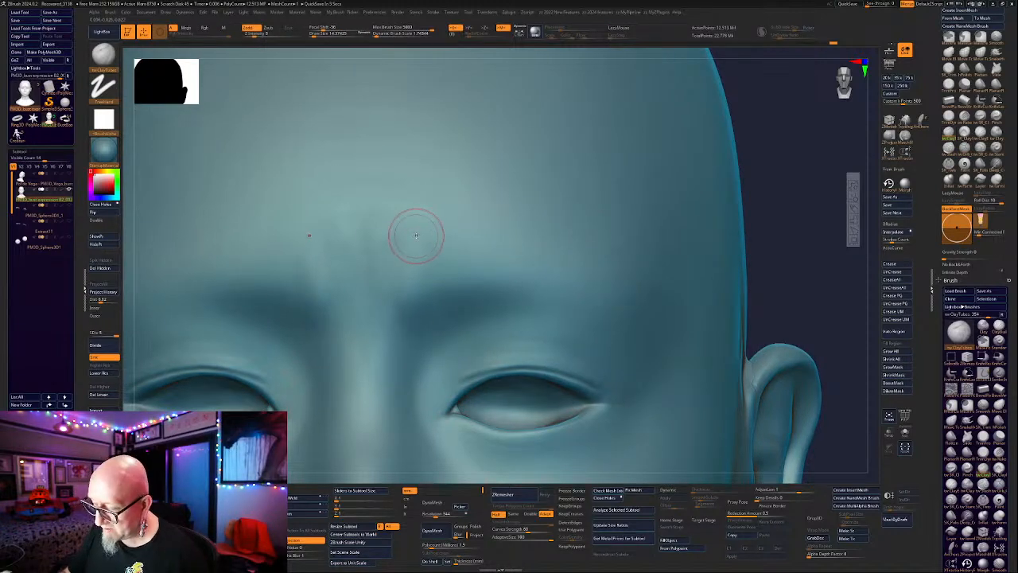
drag(303, 241, 307, 276)
drag(417, 237, 408, 291)
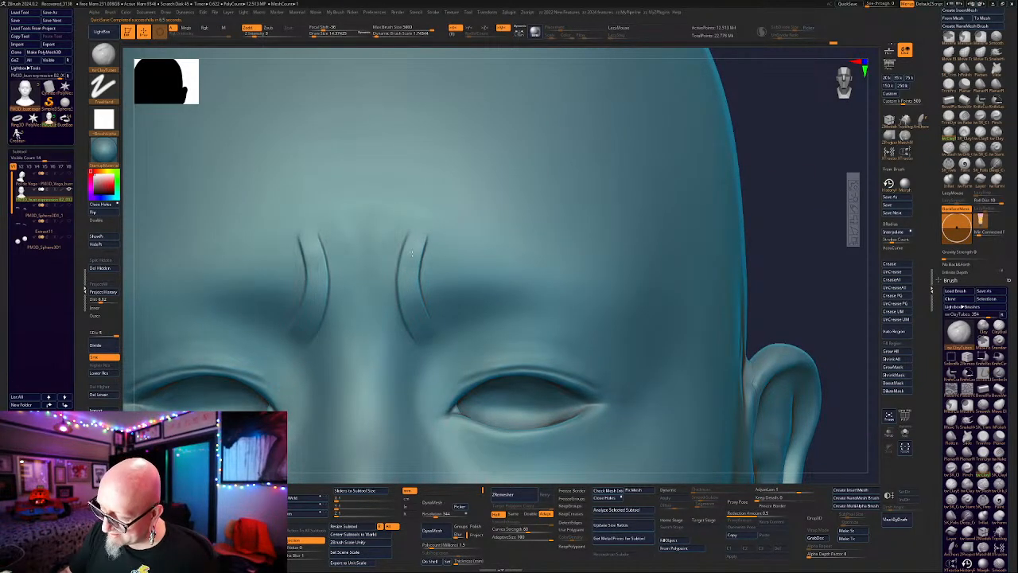
drag(410, 273, 411, 295)
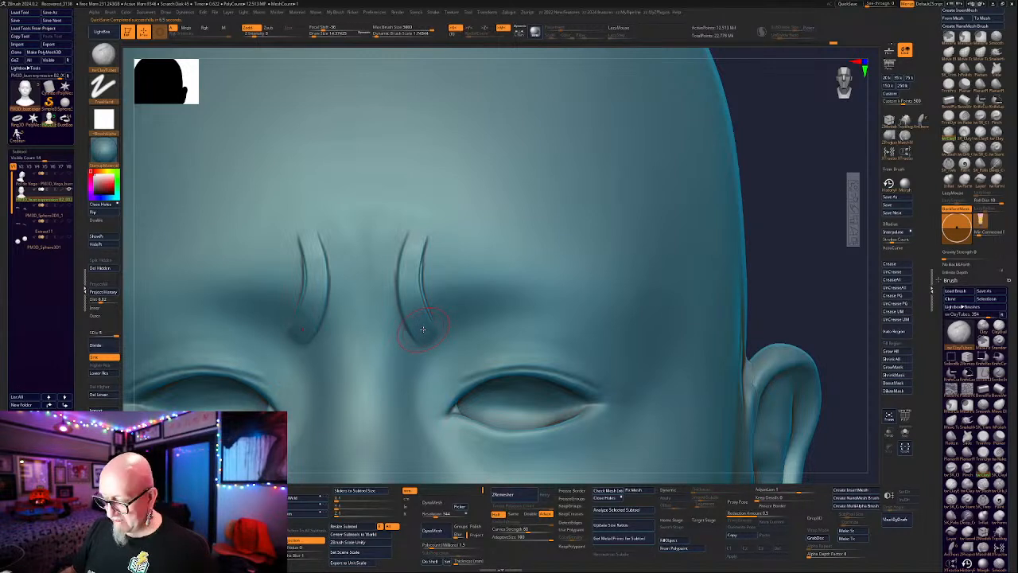
mouse_move(422, 329)
mouse_down()
mouse_move(425, 242)
mouse_move(428, 291)
mouse_up()
Widen the mirrored brow folds outward and upward with short overlapping ClayTubes strokes.
mouse_move(427, 280)
right_down()
mouse_move(424, 307)
mouse_move(592, 358)
mouse_move(643, 287)
mouse_move(633, 275)
right_up()
mouse_move(430, 225)
mouse_down()
mouse_move(427, 277)
mouse_move(441, 280)
mouse_up()
mouse_move(450, 244)
mouse_down()
mouse_move(436, 307)
mouse_move(425, 311)
mouse_move(436, 301)
mouse_move(404, 291)
mouse_move(420, 267)
mouse_up()
mouse_move(439, 204)
mouse_down()
mouse_move(449, 256)
mouse_move(411, 224)
mouse_up()
drag(441, 243, 439, 268)
drag(437, 326, 428, 347)
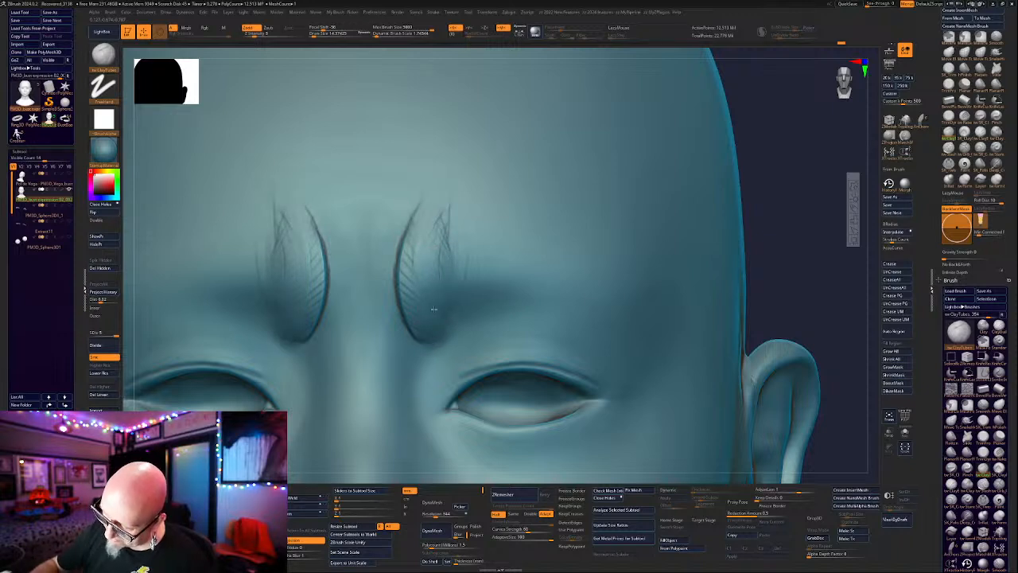
drag(458, 193, 453, 229)
Smooth the outer sides of the brow folds into the forehead and check the result from the front.
shift+drag(447, 296, 445, 325)
mouse_move(428, 262)
shift+mouse_down()
mouse_move(442, 239)
mouse_move(441, 298)
mouse_move(436, 271)
mouse_move(451, 348)
shift+mouse_up()
shift+drag(340, 238, 306, 409)
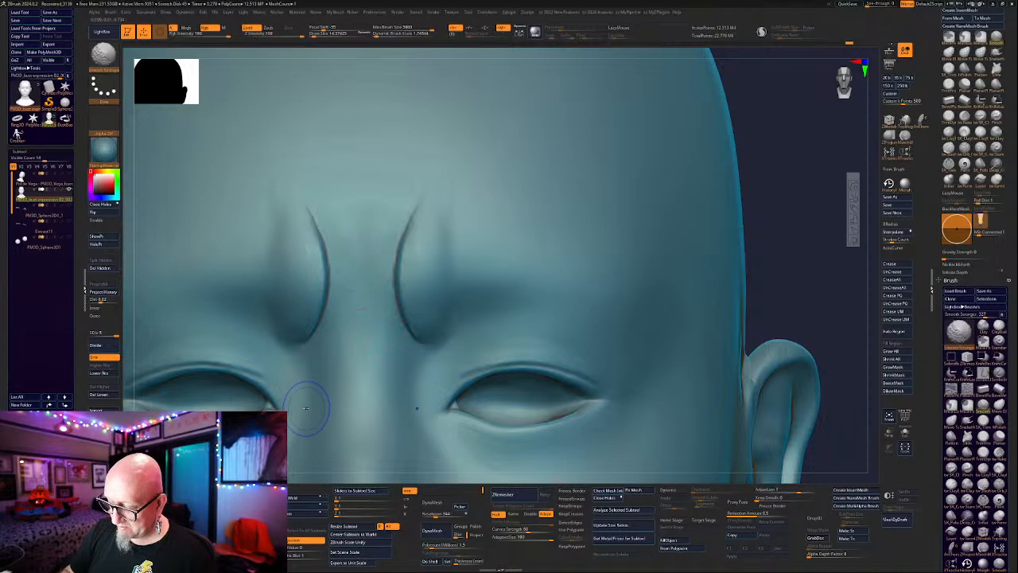
alt+drag(779, 180, 708, 107)
drag(594, 280, 739, 193)
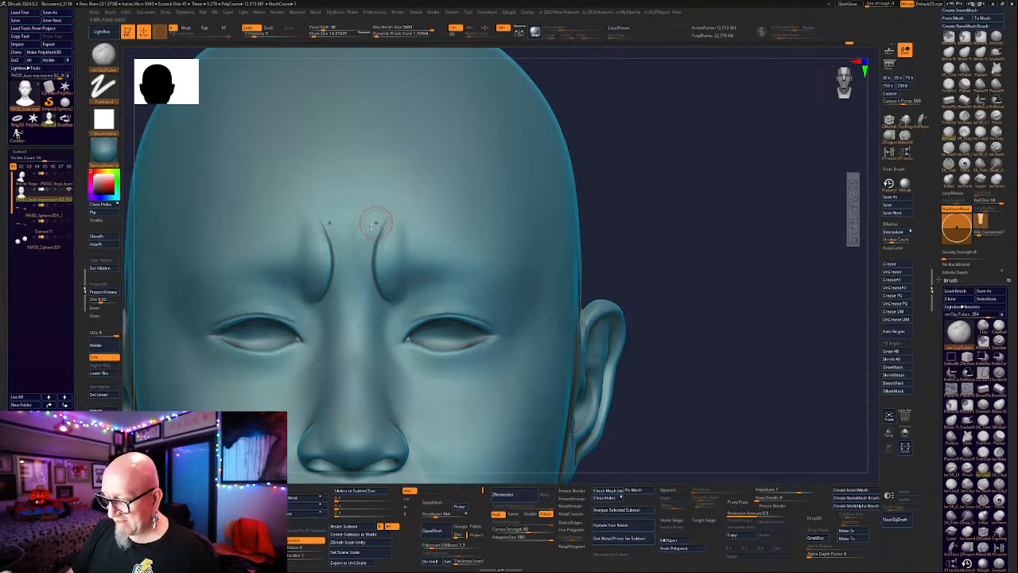
Build narrow vertical ClayTubes ridges between the two brow folds.
mouse_move(373, 223)
mouse_down()
mouse_move(342, 258)
mouse_move(343, 275)
mouse_up()
drag(335, 226, 343, 278)
drag(338, 229, 342, 273)
mouse_move(336, 229)
mouse_down()
mouse_move(343, 258)
mouse_move(351, 237)
mouse_move(356, 318)
mouse_move(342, 269)
mouse_up()
drag(335, 229, 339, 270)
mouse_move(334, 227)
mouse_down()
mouse_move(341, 263)
mouse_move(363, 258)
mouse_move(353, 299)
mouse_up()
Lay a horizontal ClayTubes fold across the top of the nose bridge and smooth it.
right_drag(342, 298, 617, 246)
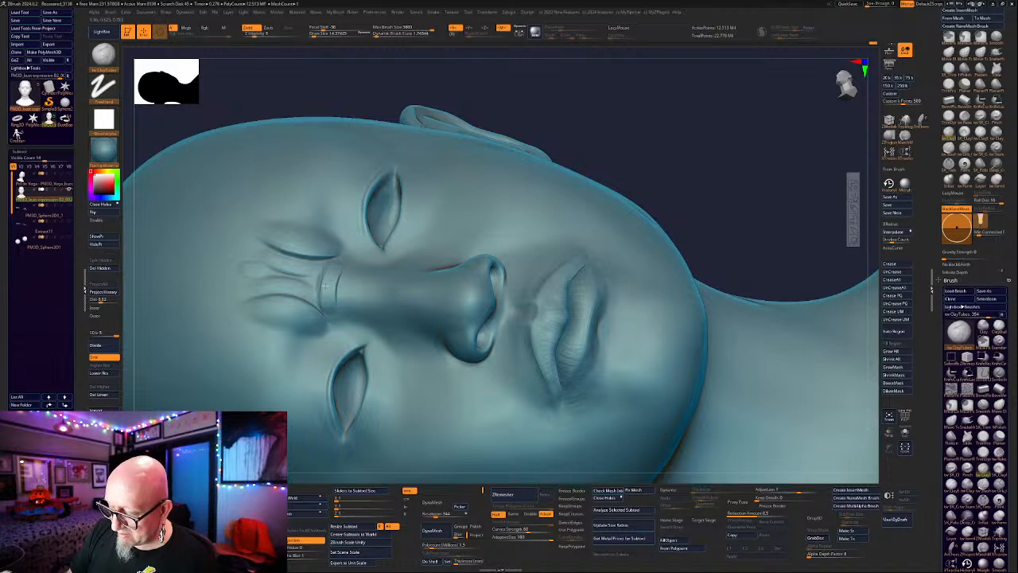
shift+drag(326, 283, 321, 305)
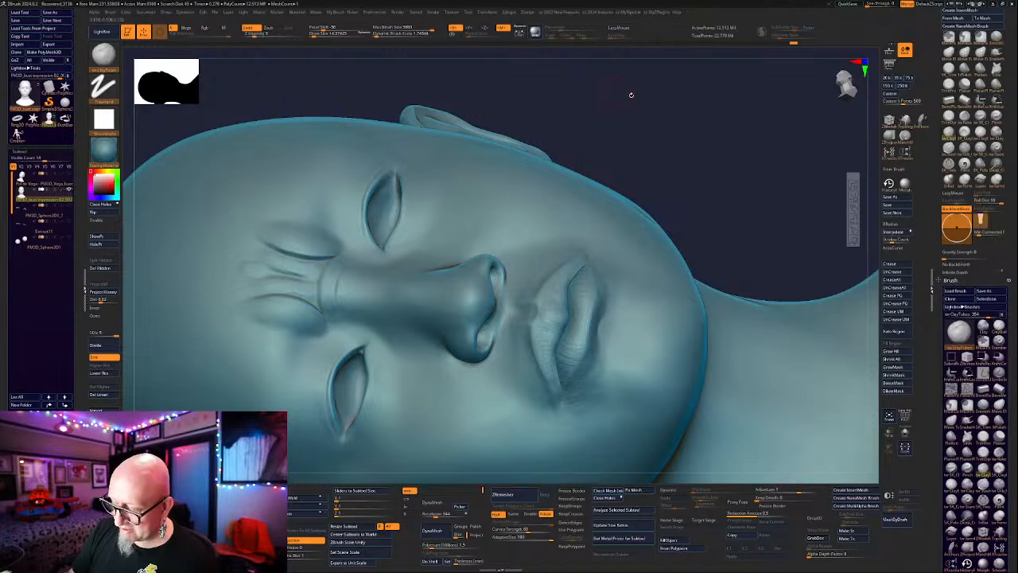
drag(629, 93, 659, 106)
alt+drag(681, 454, 630, 434)
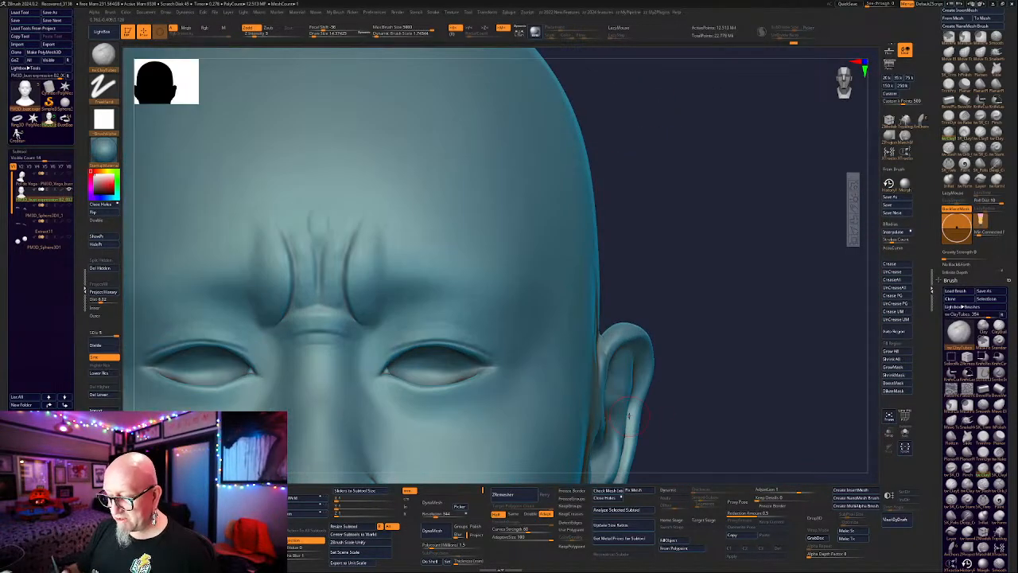
Try thin mirrored cracks between the brow folds with Orb_Cracks at a Draw Size of about 2.48, and undo them.
click(963, 149)
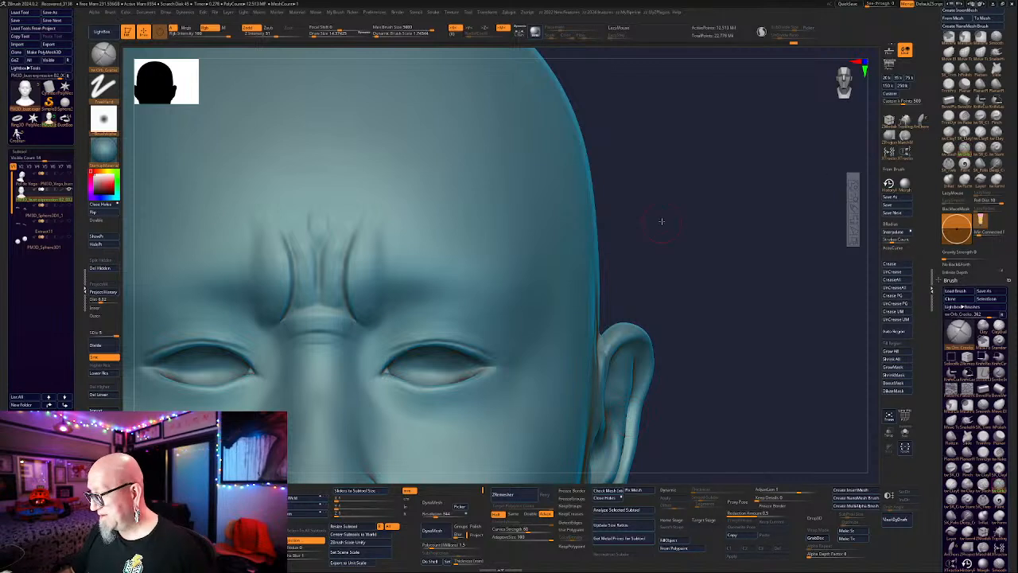
mouse_move(661, 223)
mouse_down()
mouse_move(663, 212)
mouse_move(665, 245)
mouse_up()
key(space)
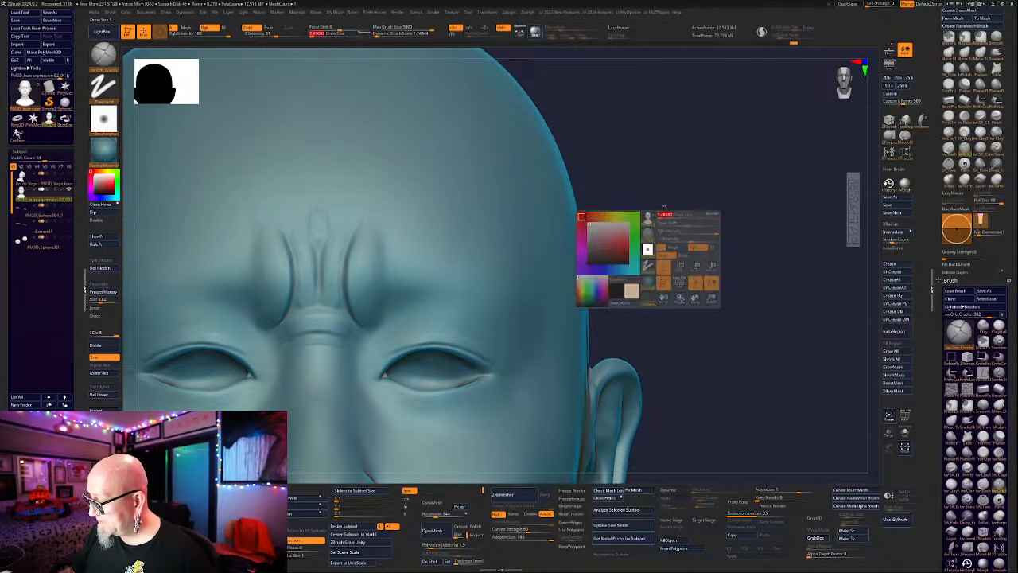
mouse_move(317, 299)
mouse_down()
mouse_move(319, 237)
mouse_move(309, 232)
mouse_up()
key(shift)
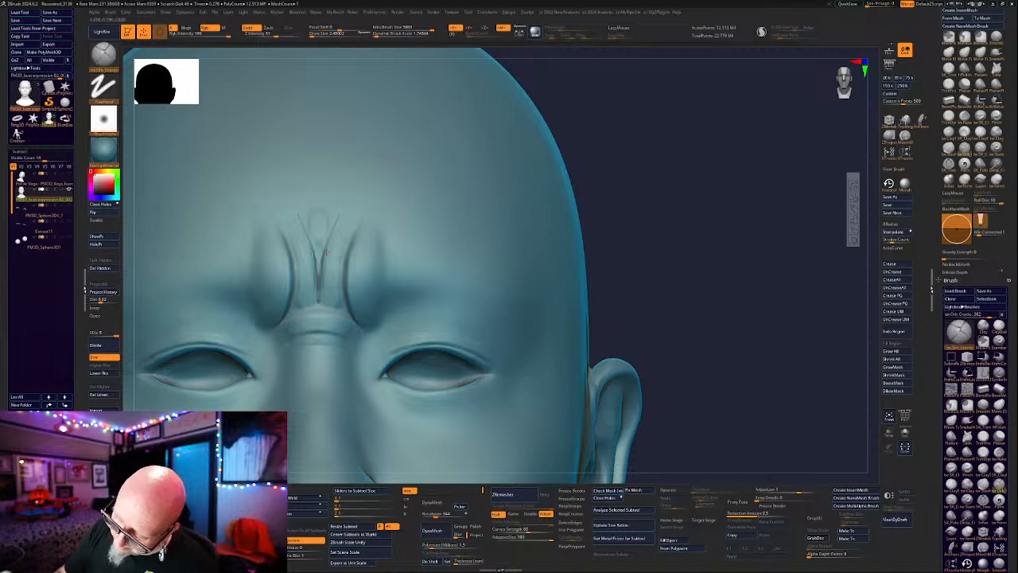
key(shift)
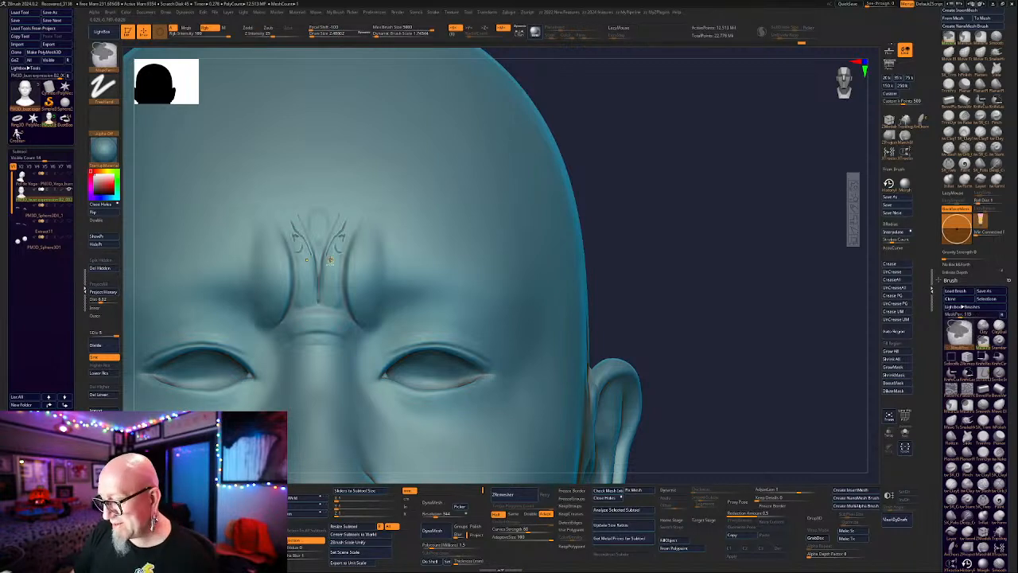
shift+drag(330, 260, 330, 259)
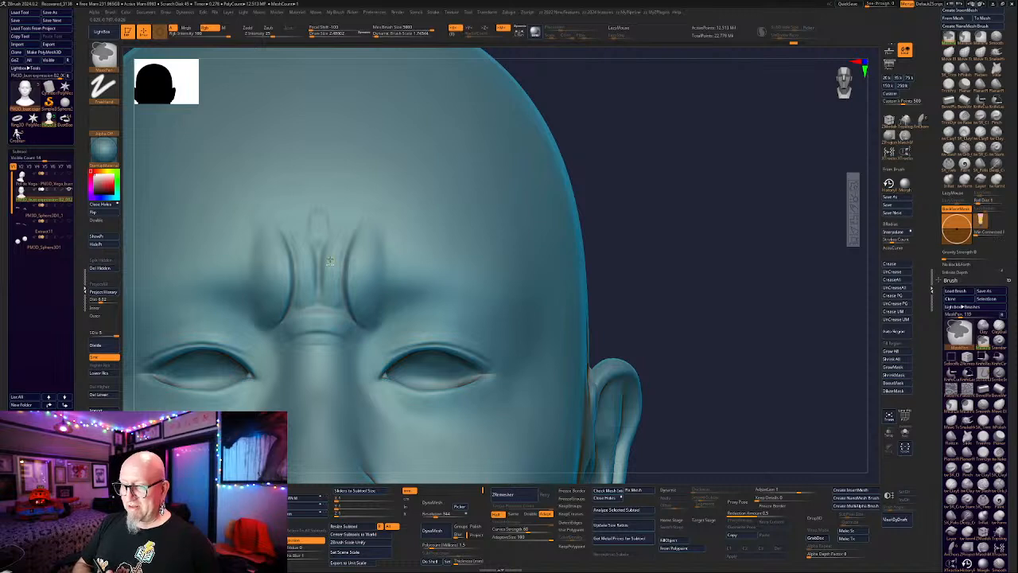
key(ctrl+z)
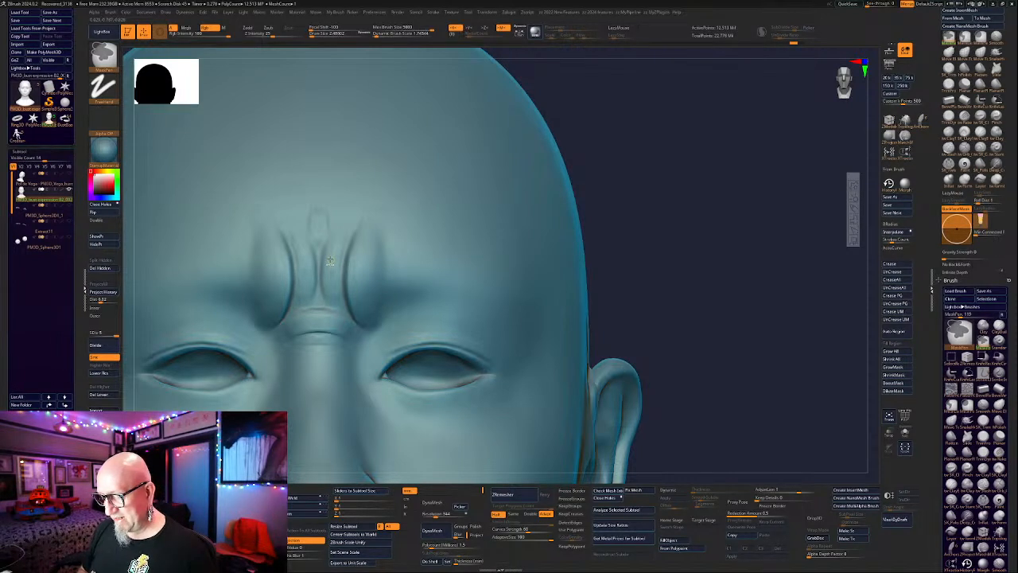
key(ctrl+z)
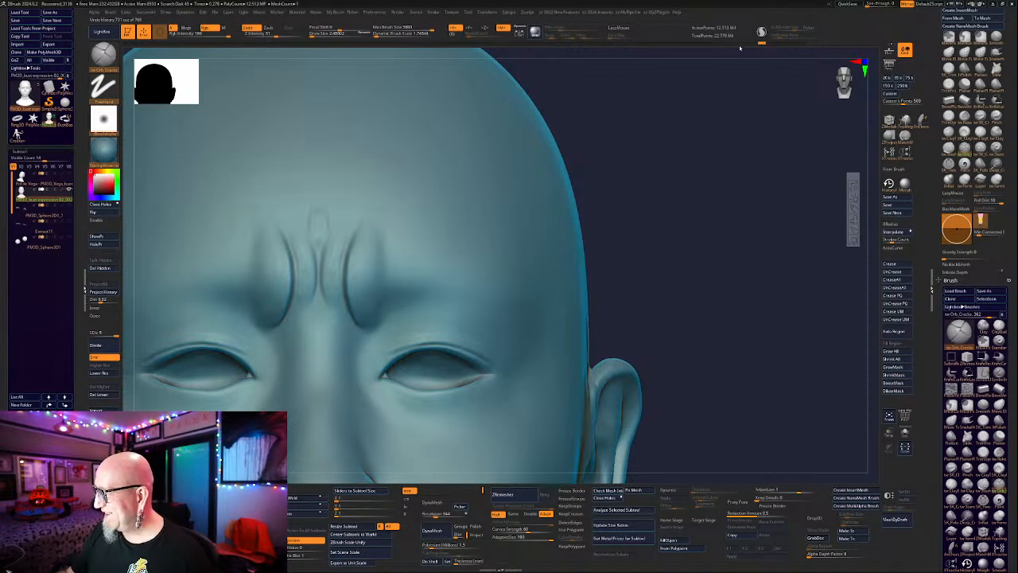
Rewind the undo history to the smooth forehead before the brow folds and vertical wrinkles were sculpted.
click(734, 42)
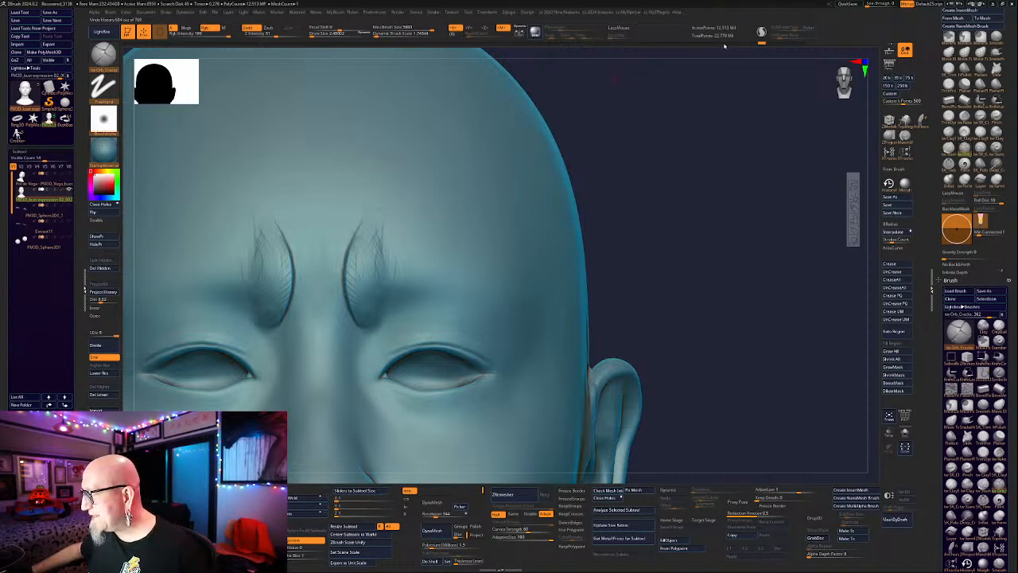
click(725, 45)
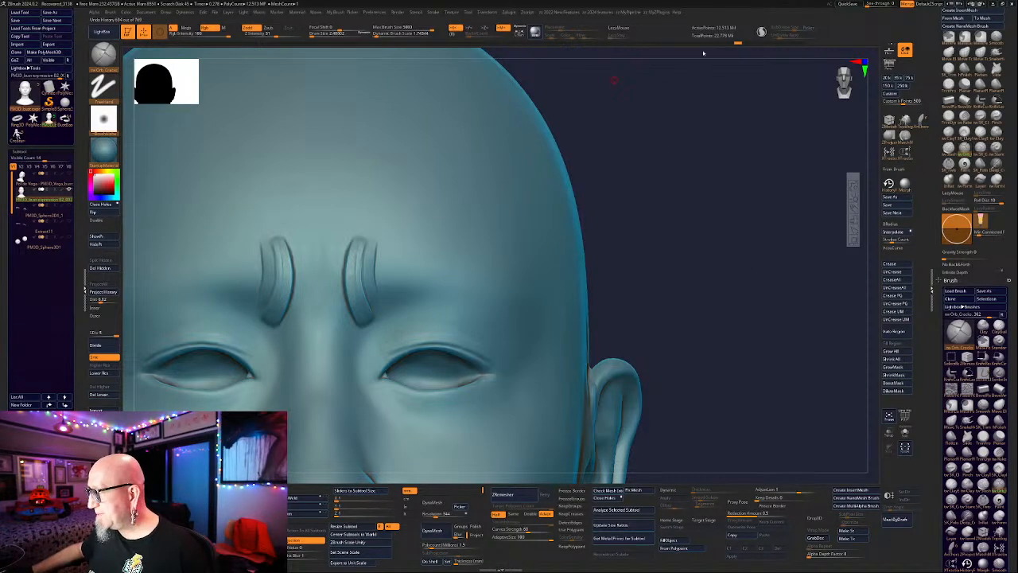
click(721, 43)
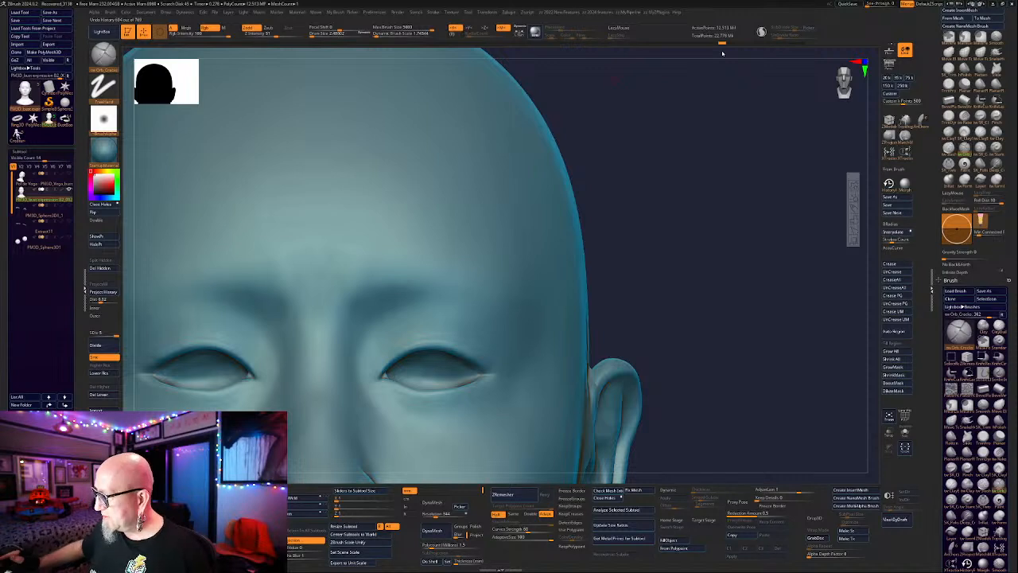
key(ctrl+z)
key(ctrl+z)
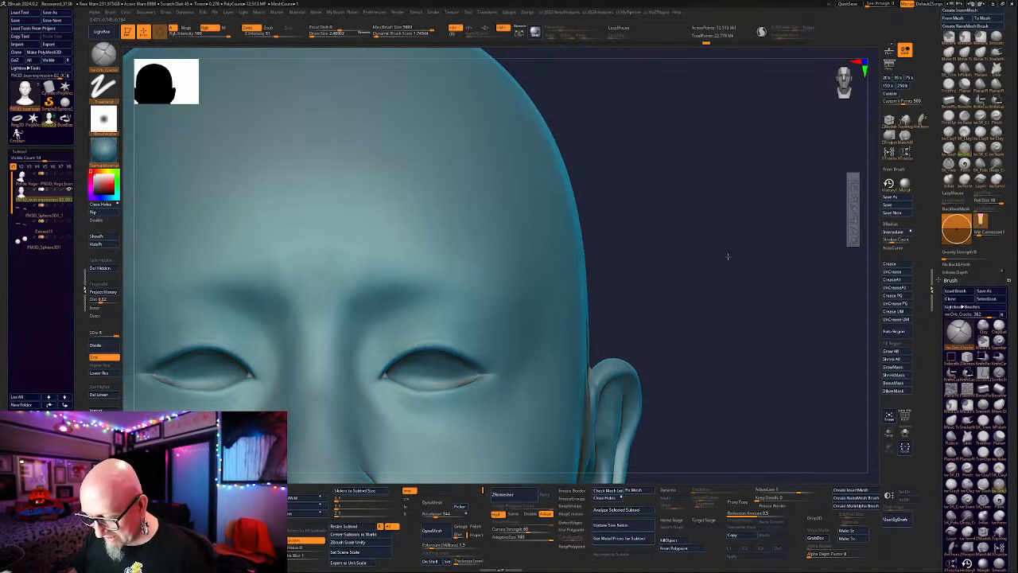
Switch to the ClayTubes brush for the upper eyelids and accept discarding the newer undo history entries.
alt+drag(728, 257, 751, 330)
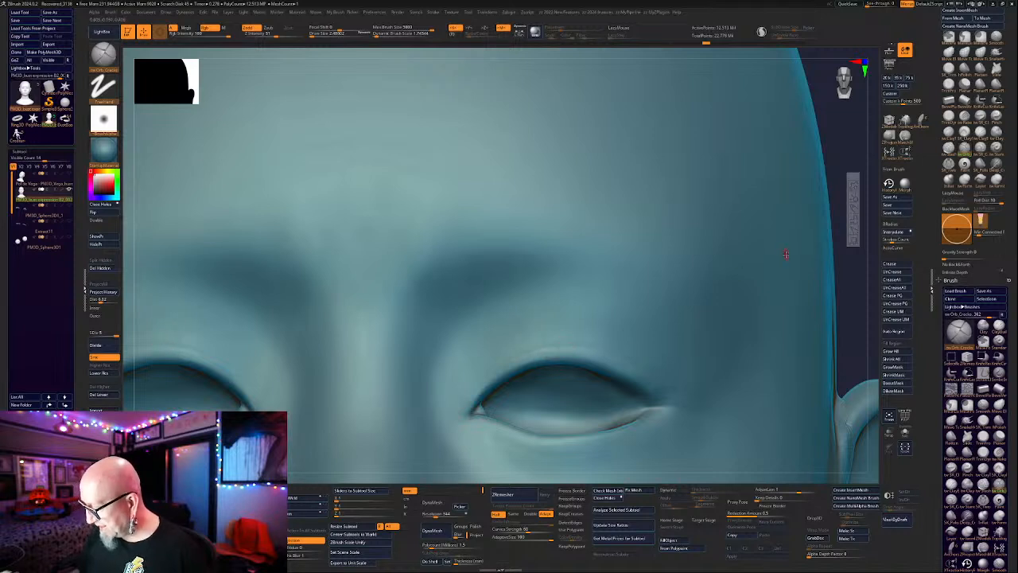
alt+drag(850, 266, 773, 238)
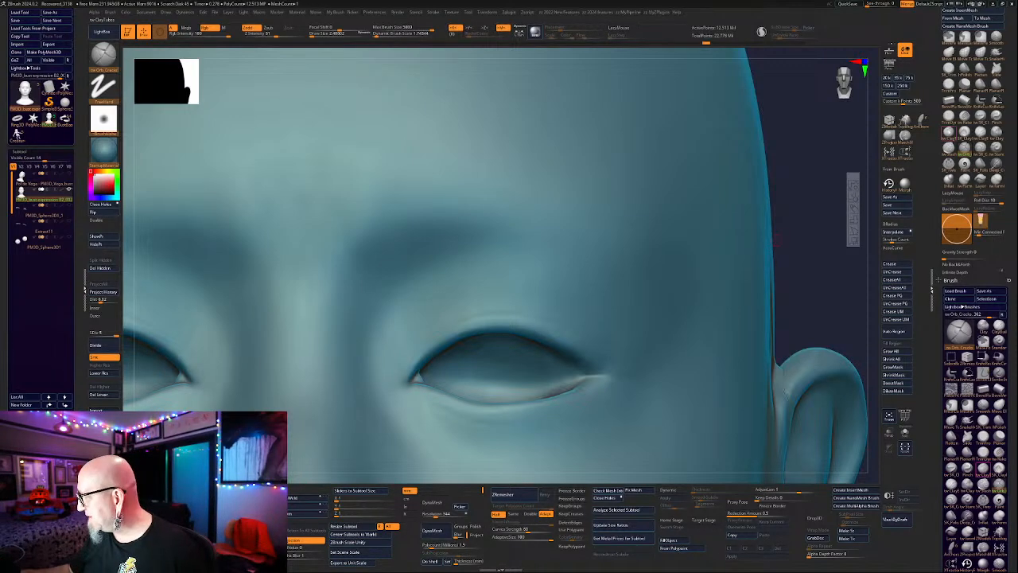
click(949, 134)
mouse_move(836, 270)
mouse_down()
mouse_move(768, 306)
mouse_move(739, 148)
mouse_move(736, 207)
mouse_move(807, 380)
mouse_move(825, 334)
mouse_move(800, 329)
mouse_move(742, 261)
mouse_move(707, 386)
mouse_move(365, 357)
mouse_up()
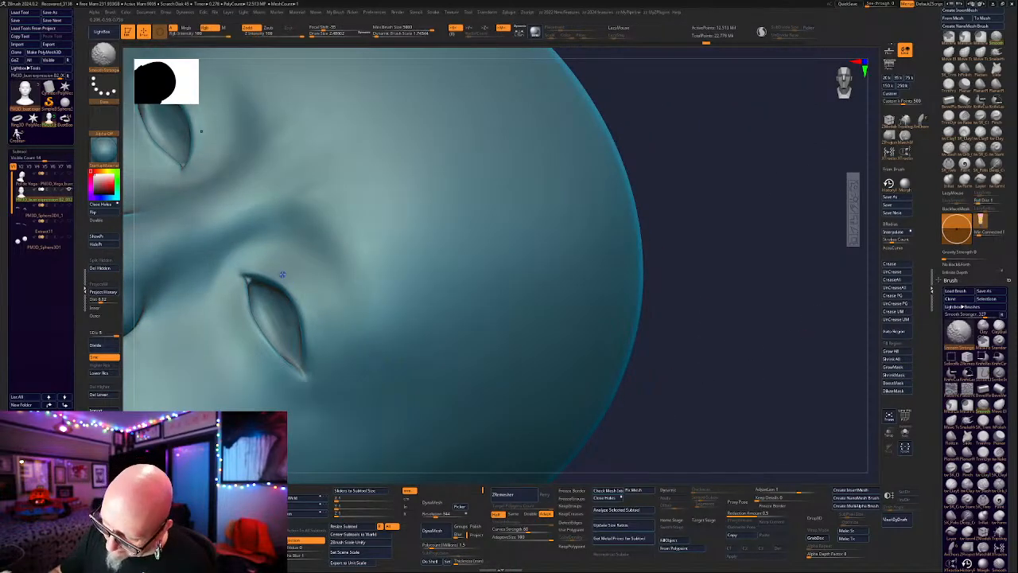
click(307, 317)
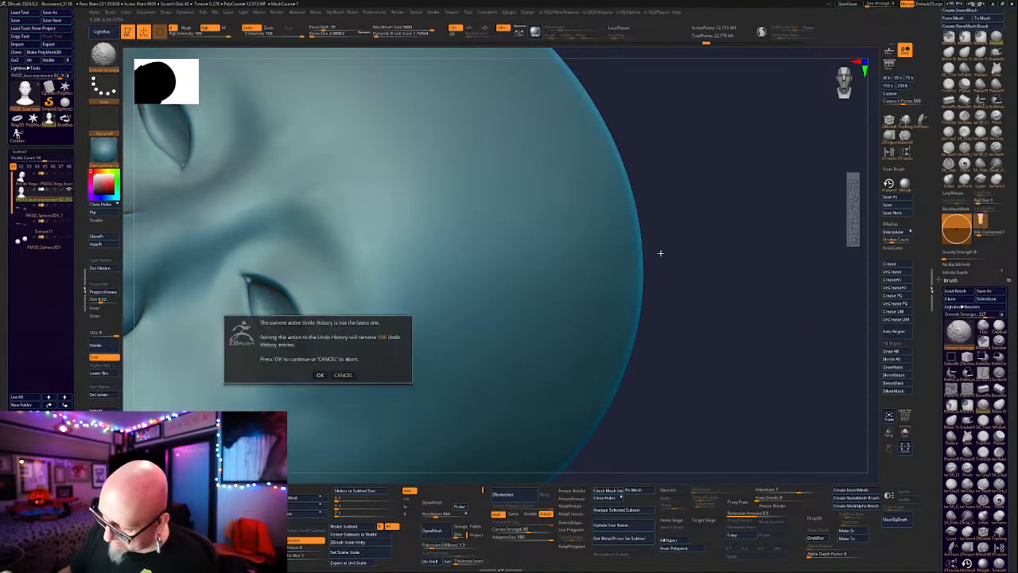
click(320, 374)
Sculpt a soft fold above the upper eyelids with ClayTubes, smooth it, and set the brush's Z Intensity to 2.
key(space)
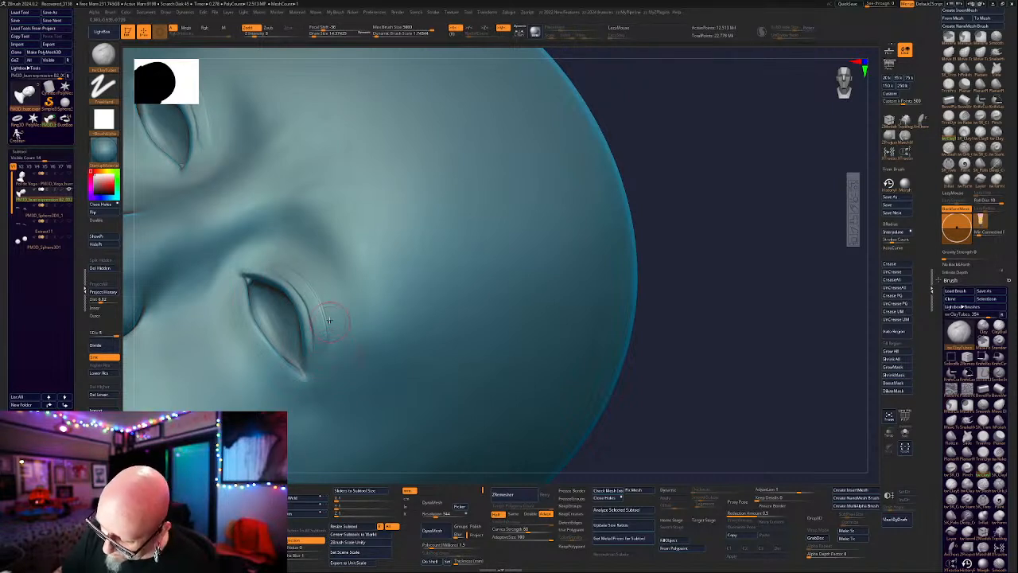
key(shift)
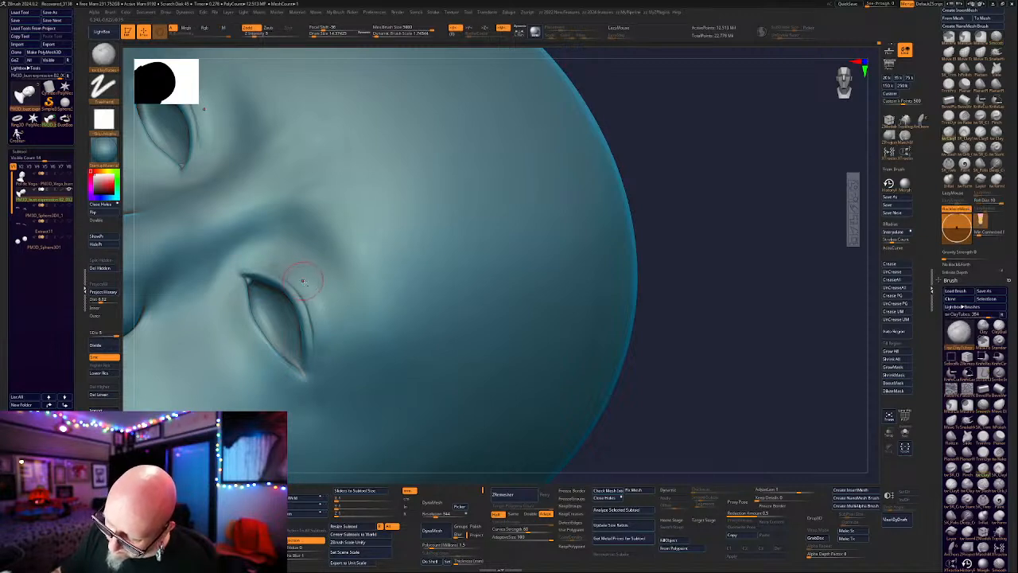
shift+drag(326, 317, 321, 294)
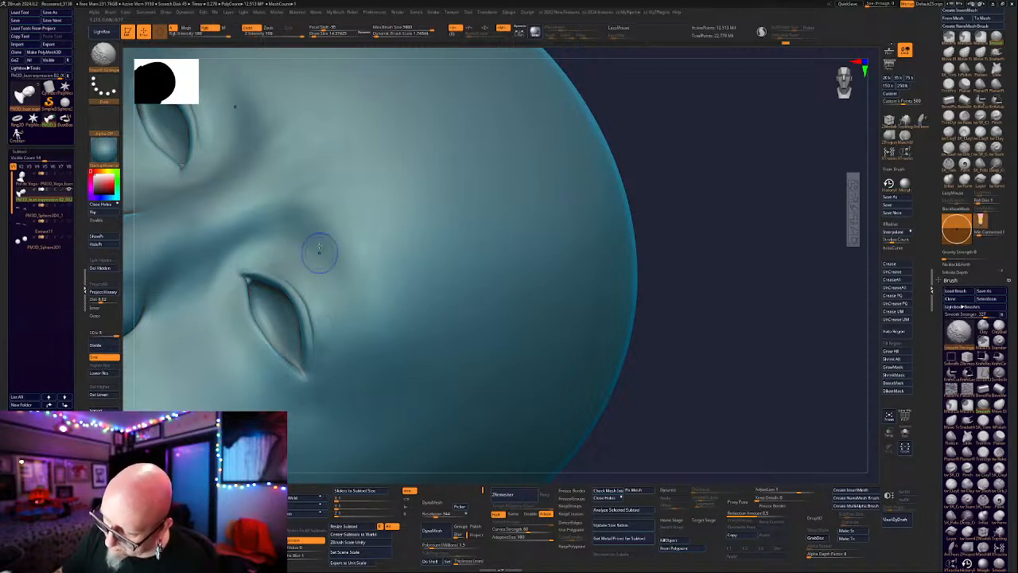
click(252, 34)
text(2)
key(Return)
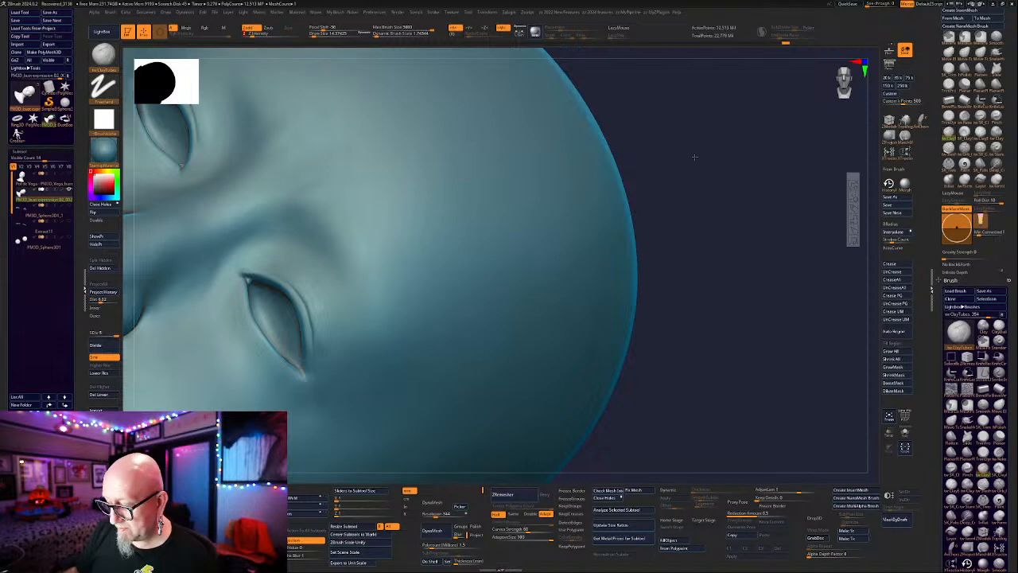
Build up the soft tissue above the upper eyelids with the SK_ClayFill brush and smooth it into the brow.
mouse_move(693, 155)
alt+mouse_down()
mouse_move(690, 196)
mouse_move(584, 313)
mouse_move(530, 293)
mouse_move(673, 318)
alt+mouse_up()
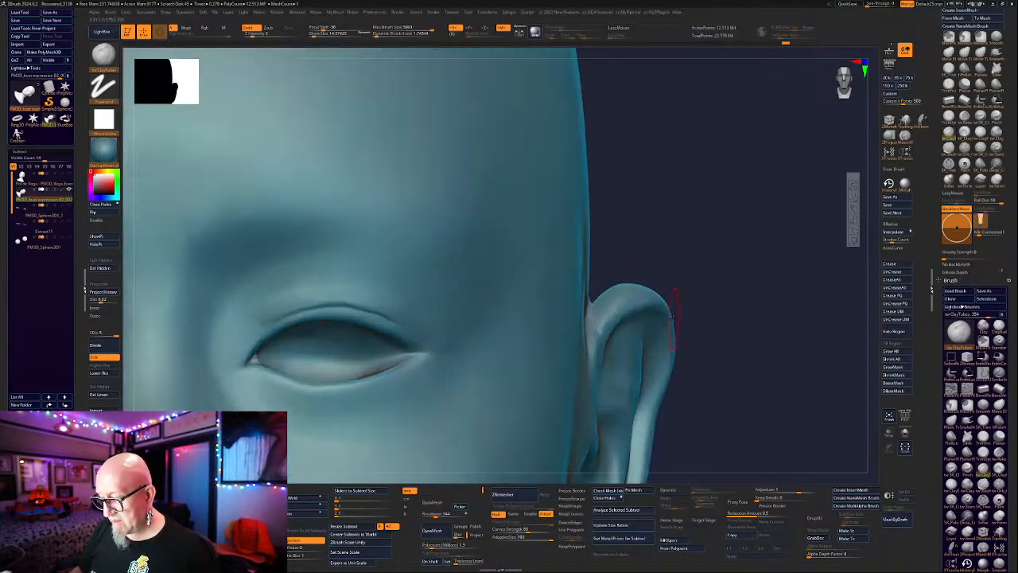
click(964, 133)
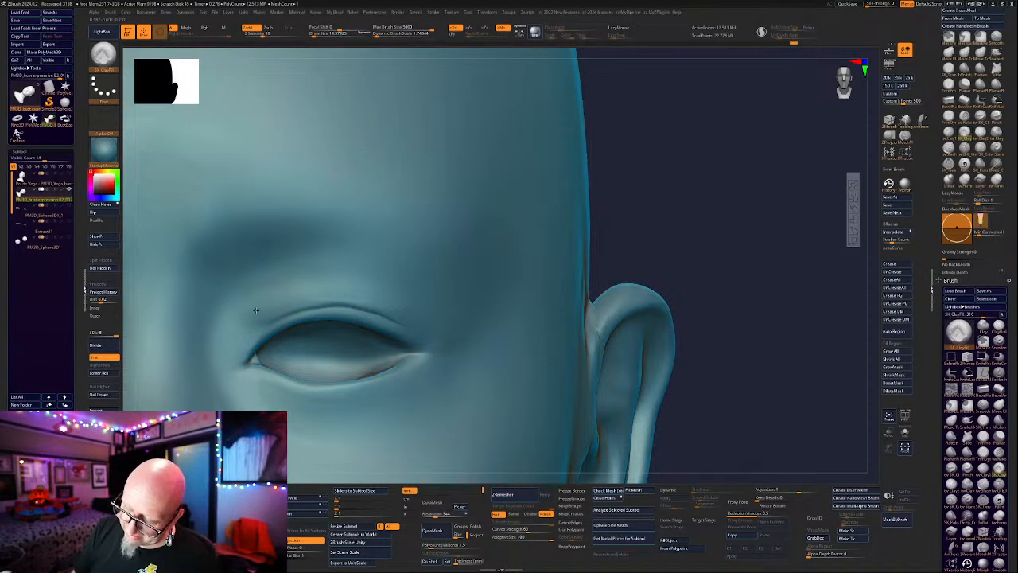
key(shift)
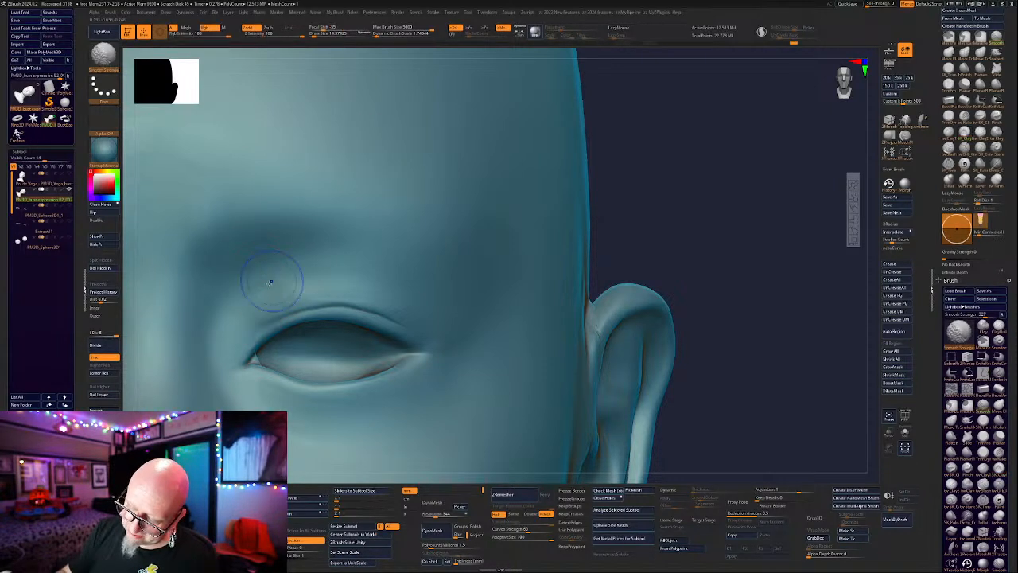
mouse_move(709, 225)
alt+mouse_down()
mouse_move(581, 277)
mouse_move(675, 286)
mouse_move(679, 408)
mouse_move(708, 447)
alt+mouse_up()
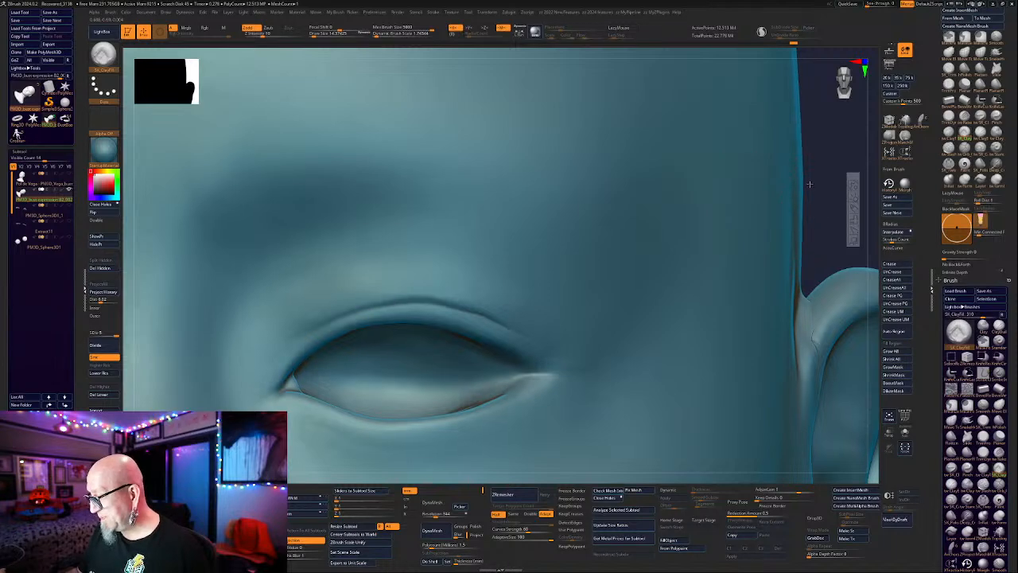
alt+drag(809, 183, 705, 134)
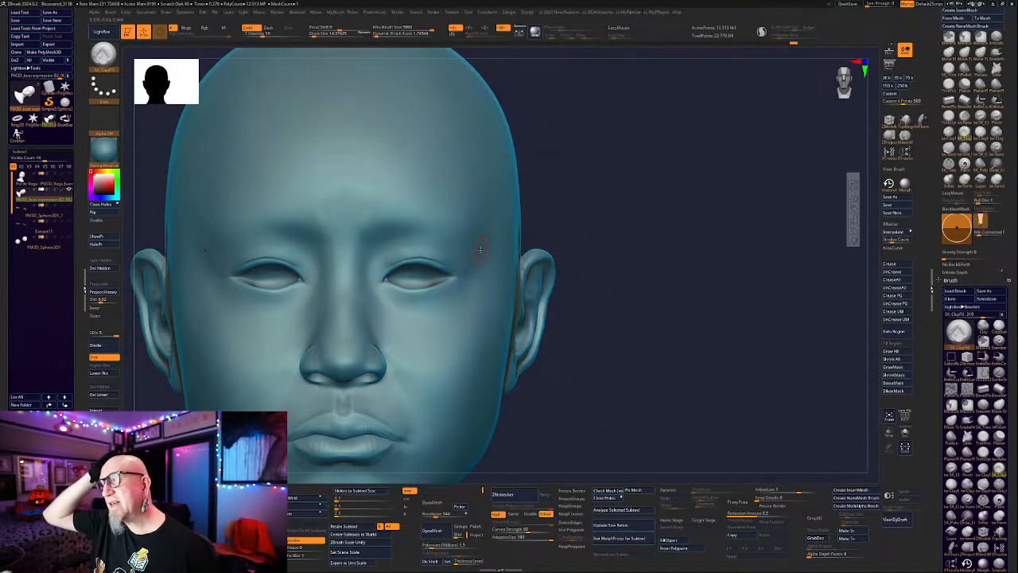
alt+drag(637, 408, 557, 342)
drag(279, 316, 389, 423)
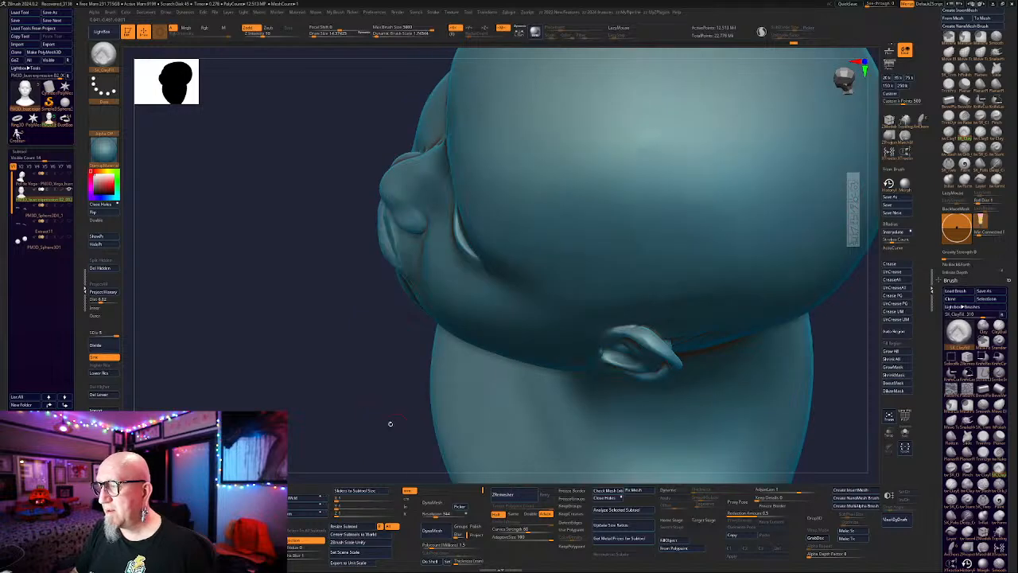
mouse_move(314, 385)
mouse_down()
mouse_move(341, 400)
mouse_move(568, 374)
mouse_move(707, 414)
mouse_move(702, 380)
mouse_move(670, 400)
mouse_up()
Soften the planes between the upper eyelids and brows with SK_TrimPolish, smoothing between strokes.
click(954, 74)
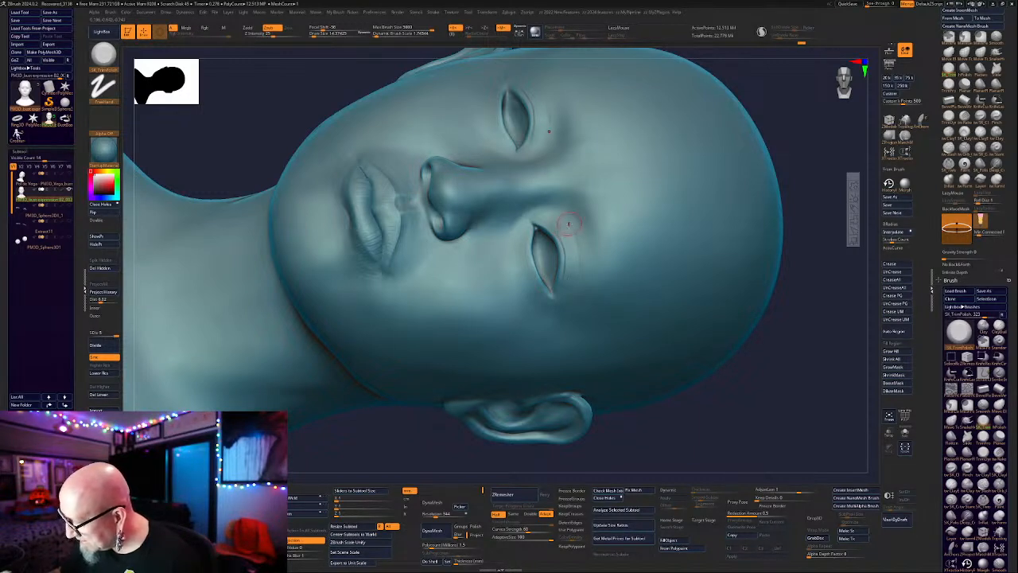
key(shift)
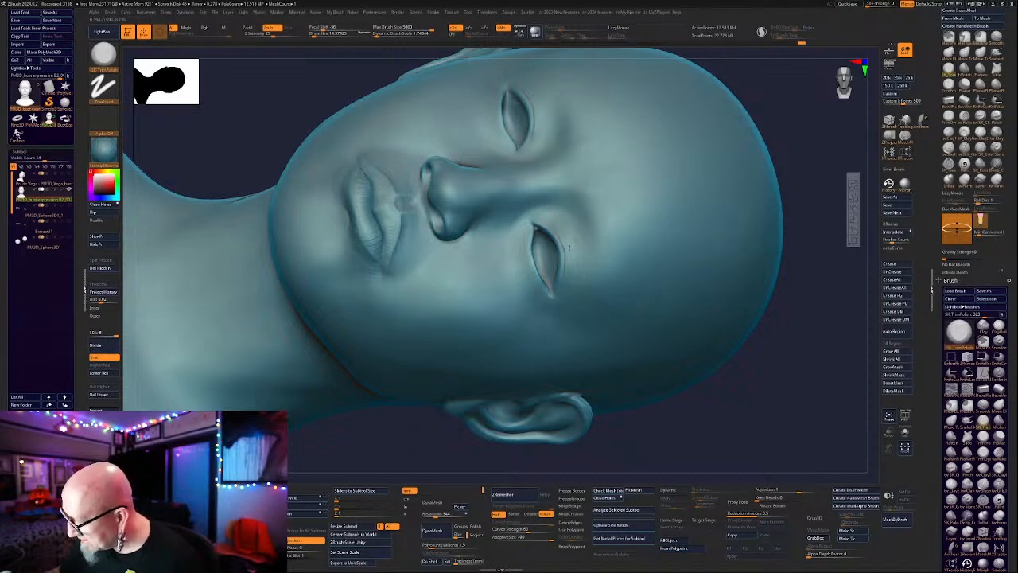
key(shift)
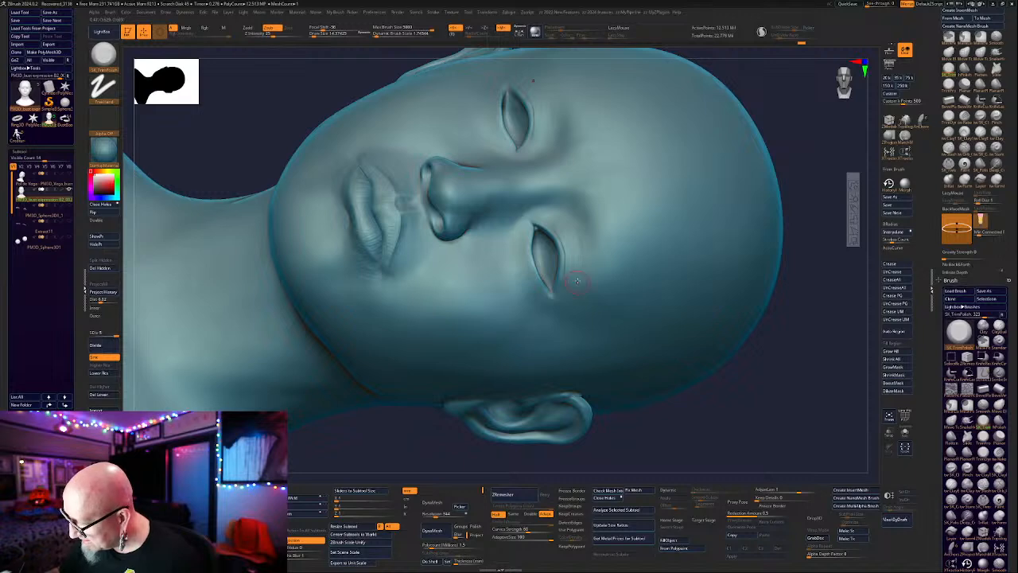
key(shift)
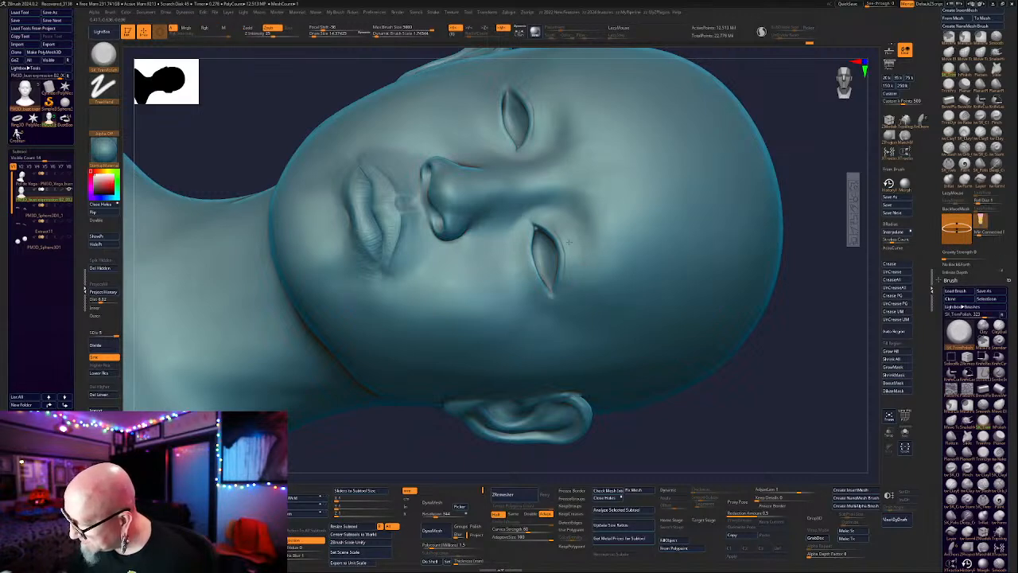
mouse_move(663, 341)
mouse_down()
mouse_move(774, 381)
mouse_move(791, 331)
mouse_move(775, 363)
mouse_move(736, 391)
mouse_move(720, 438)
mouse_up()
shift+drag(534, 173, 505, 173)
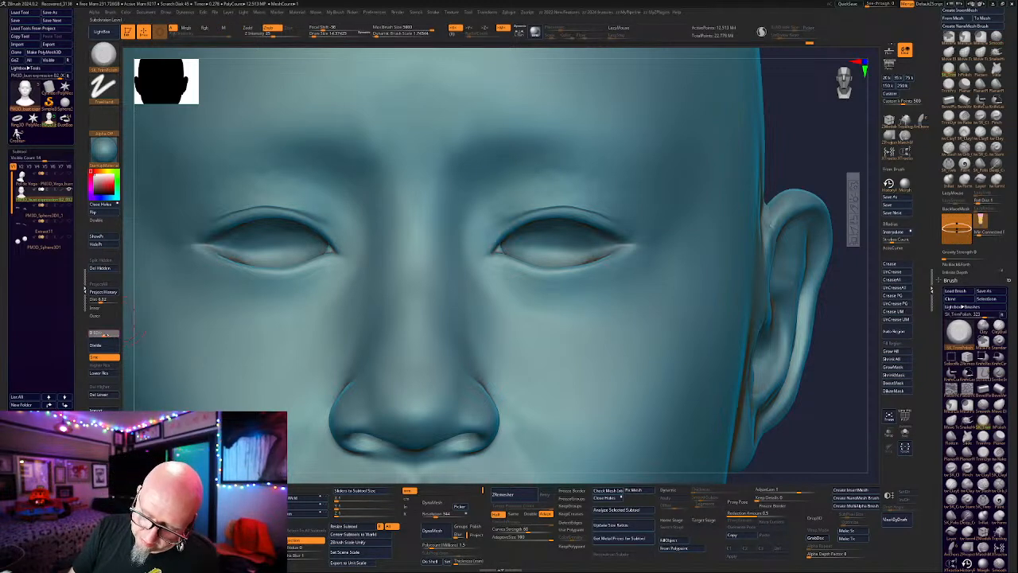
Smooth the brow area at a lower subdivision level, and return the bust to its highest level.
click(105, 335)
mouse_move(234, 173)
shift+mouse_down()
mouse_move(203, 179)
mouse_move(268, 177)
shift+mouse_up()
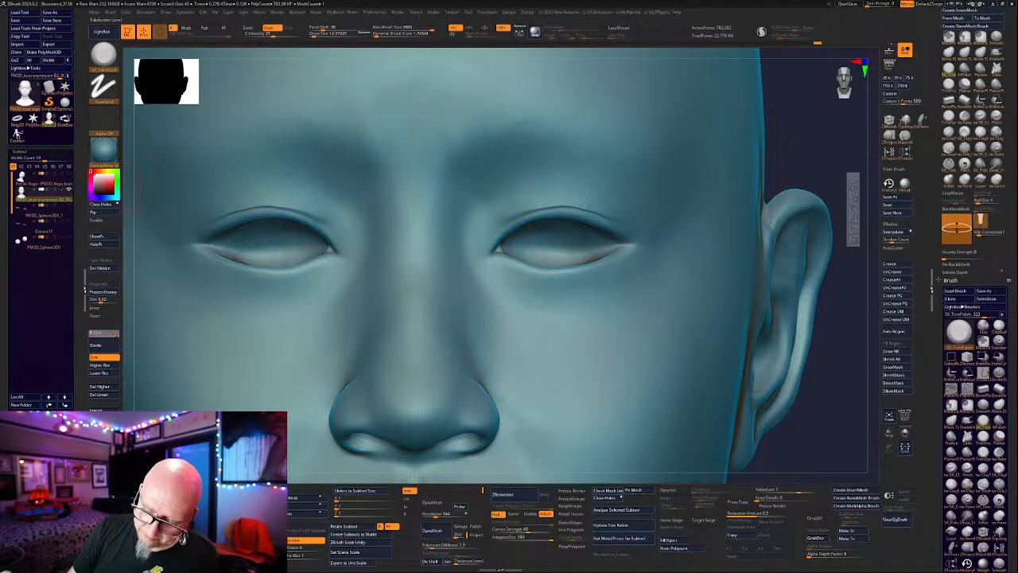
click(119, 334)
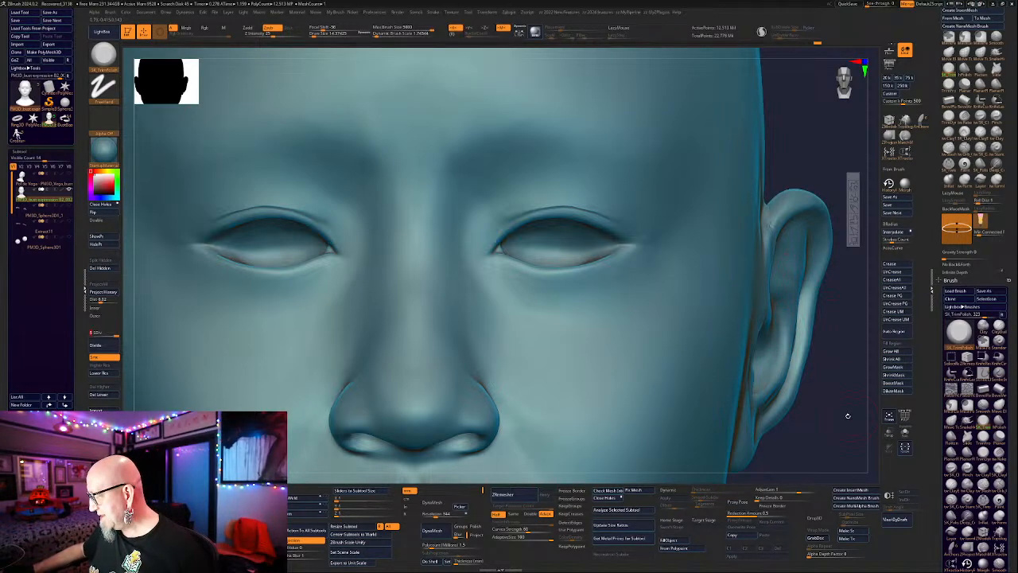
alt+drag(819, 418, 784, 363)
mouse_move(673, 337)
alt+mouse_down()
mouse_move(713, 347)
mouse_move(680, 335)
alt+mouse_up()
alt+drag(777, 392, 728, 347)
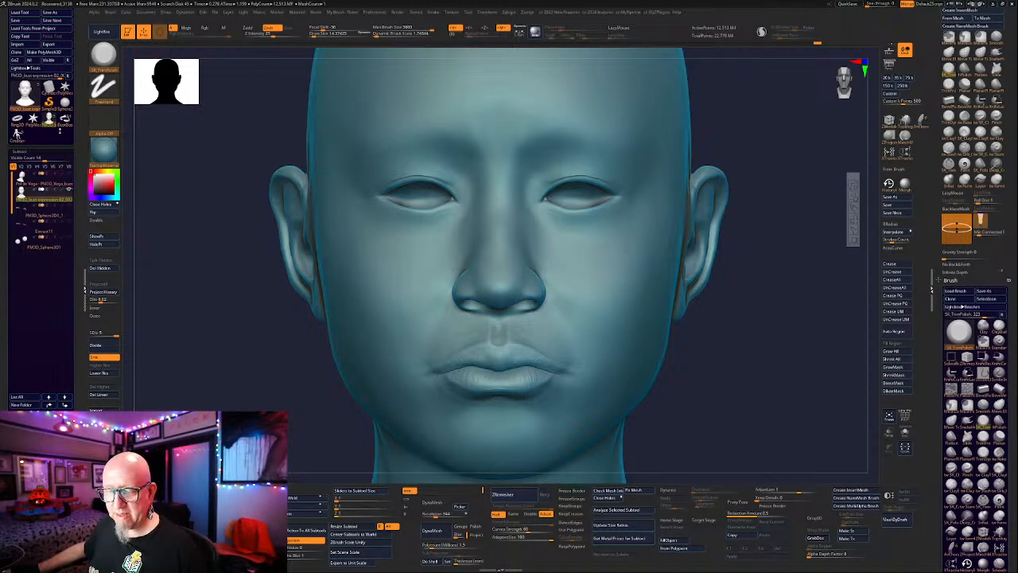
Switch to the mechanical BustBaseMesh tool and examine its panelled face and head from the front and side.
mouse_move(65, 120)
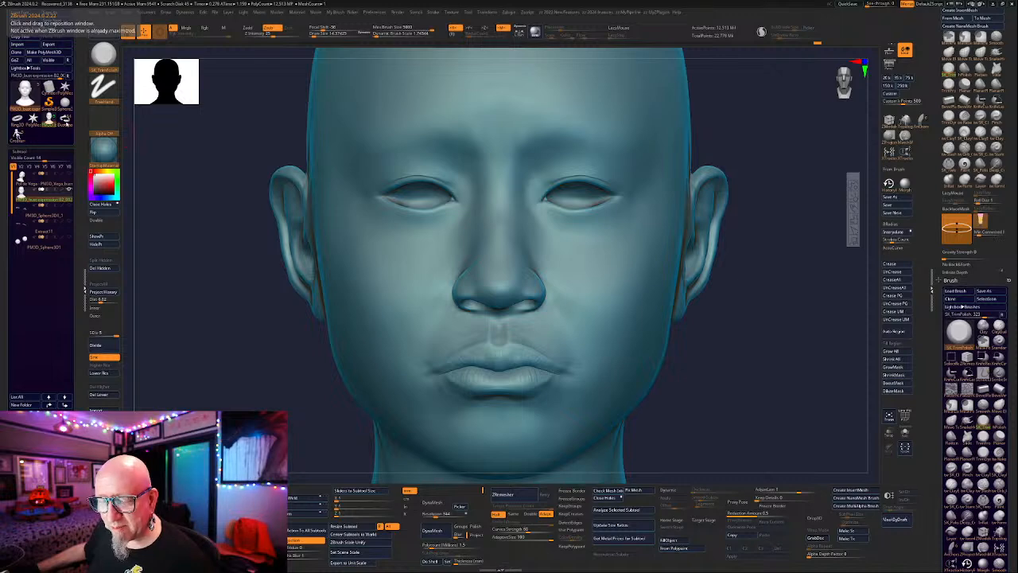
click(65, 124)
key(f)
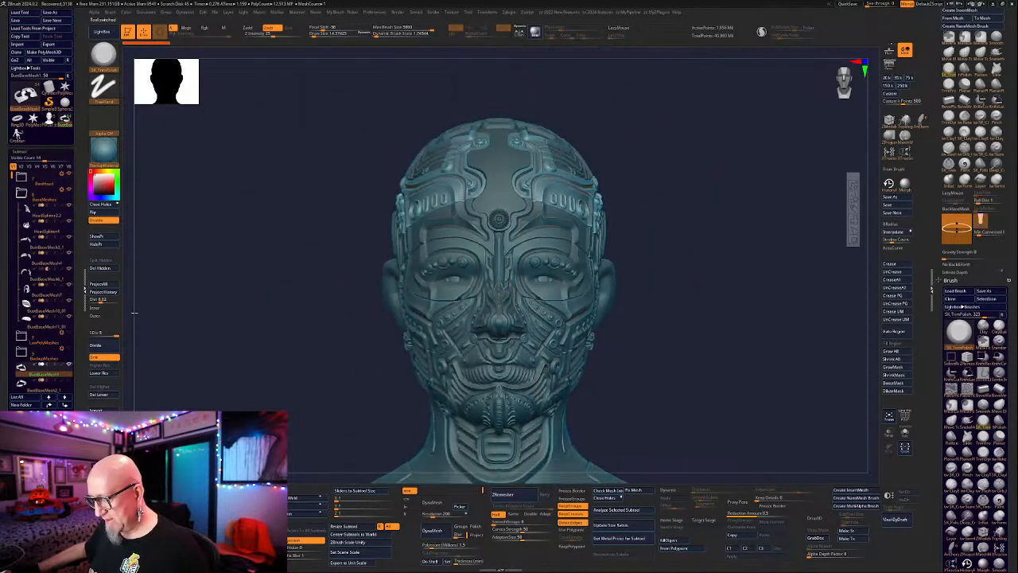
drag(242, 341, 281, 346)
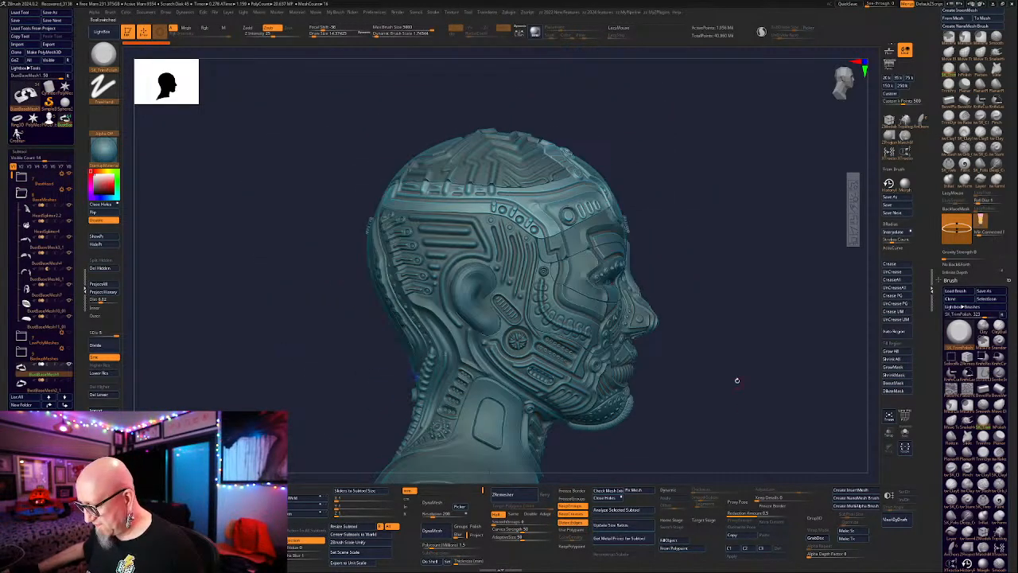
alt+drag(736, 381, 653, 348)
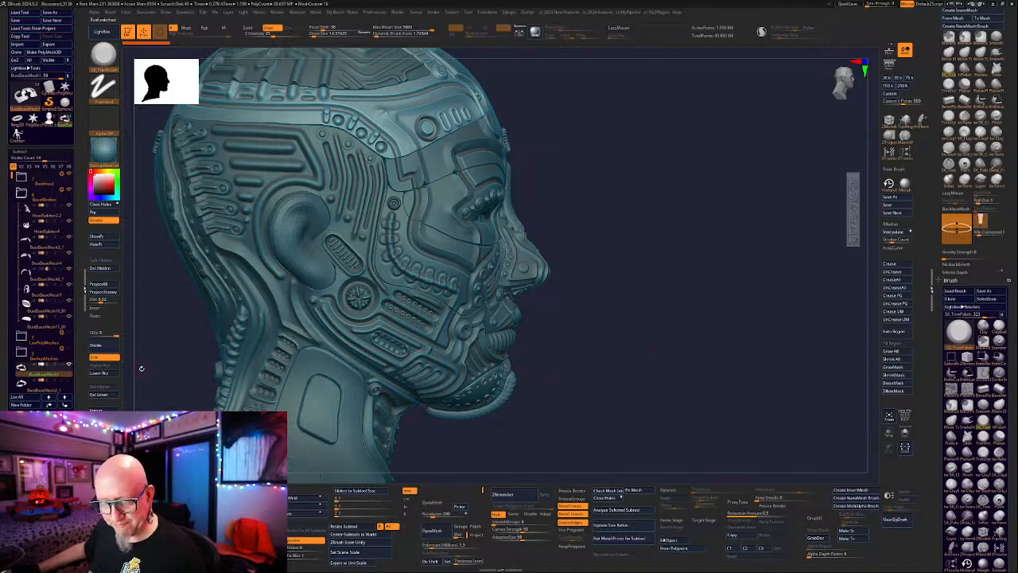
drag(154, 363, 247, 358)
drag(695, 347, 651, 335)
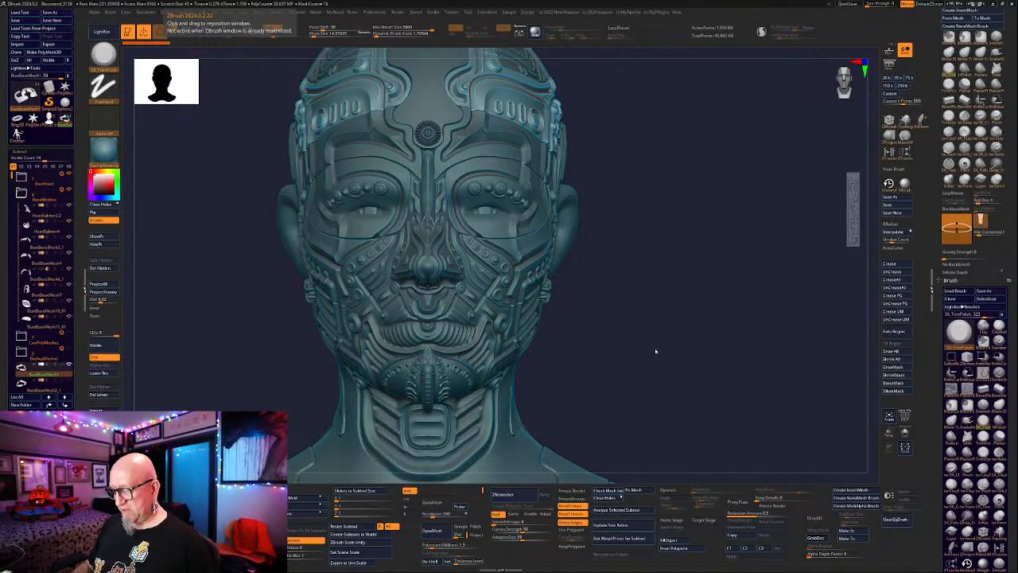
mouse_move(656, 351)
mouse_down()
mouse_move(677, 359)
mouse_move(659, 347)
mouse_move(723, 339)
mouse_up()
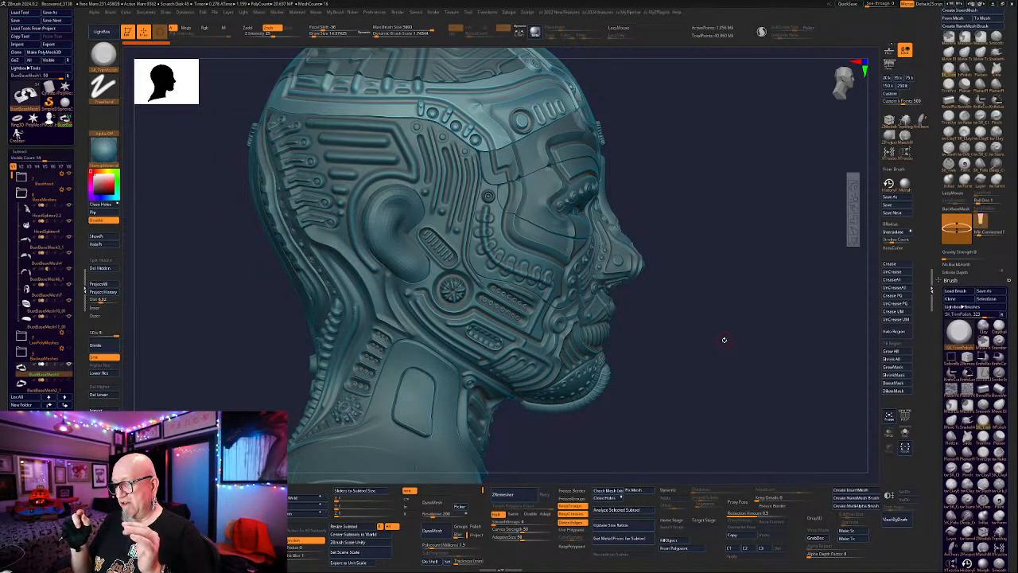
drag(688, 339, 671, 333)
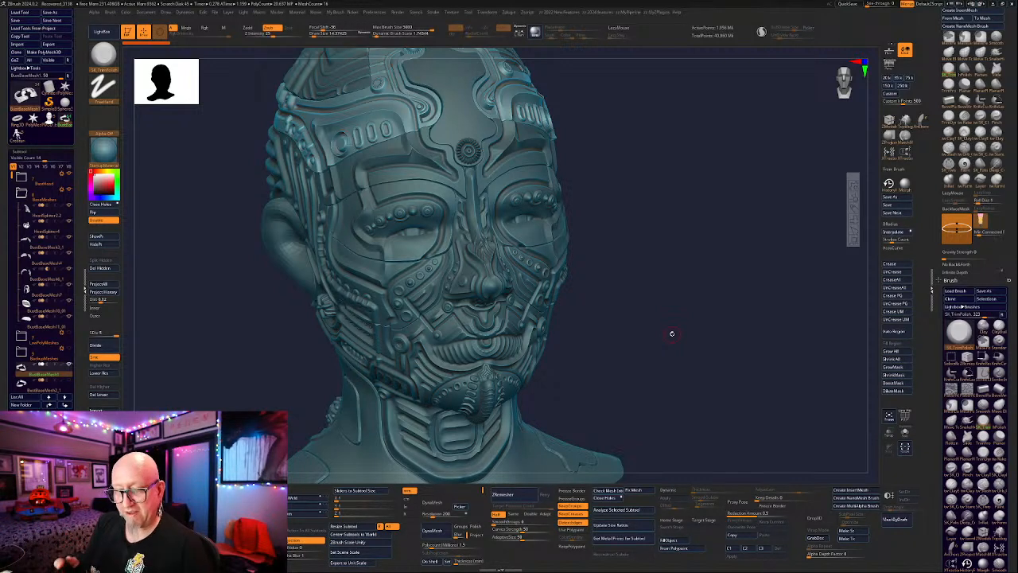
Open the BustHead and LowPolyMeshes subtool folders and look through the meshes they contain.
click(23, 178)
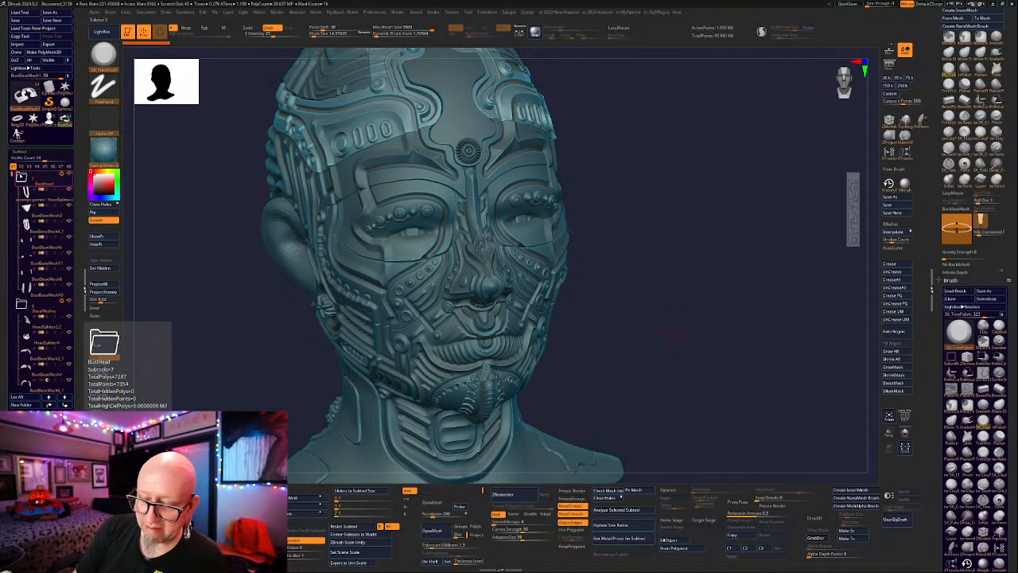
drag(11, 178, 11, 270)
click(21, 289)
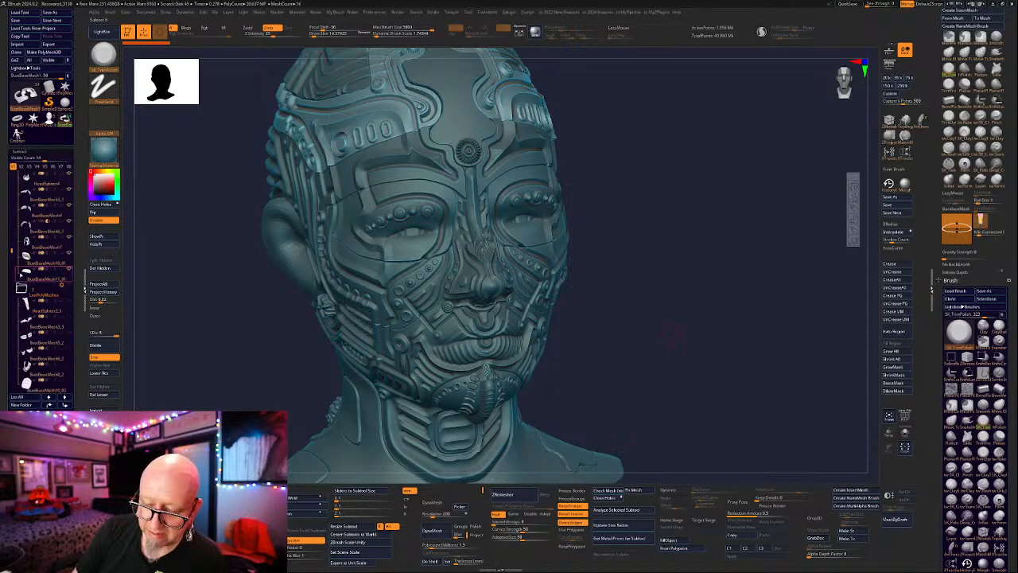
drag(12, 216, 12, 175)
click(21, 320)
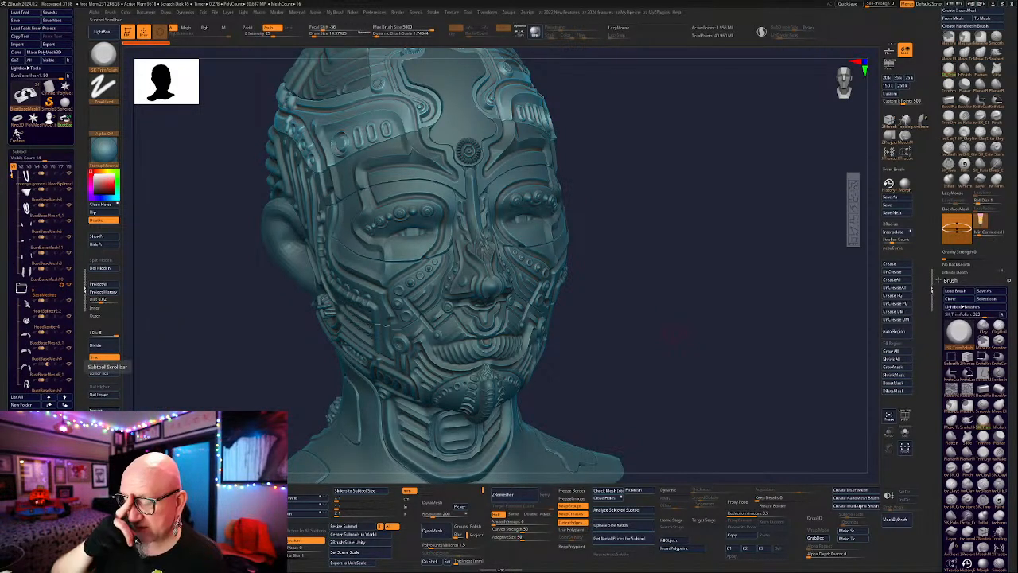
Load the DemoHead tool from the LightBox tool library, make its head subtool active, and close LightBox.
click(101, 34)
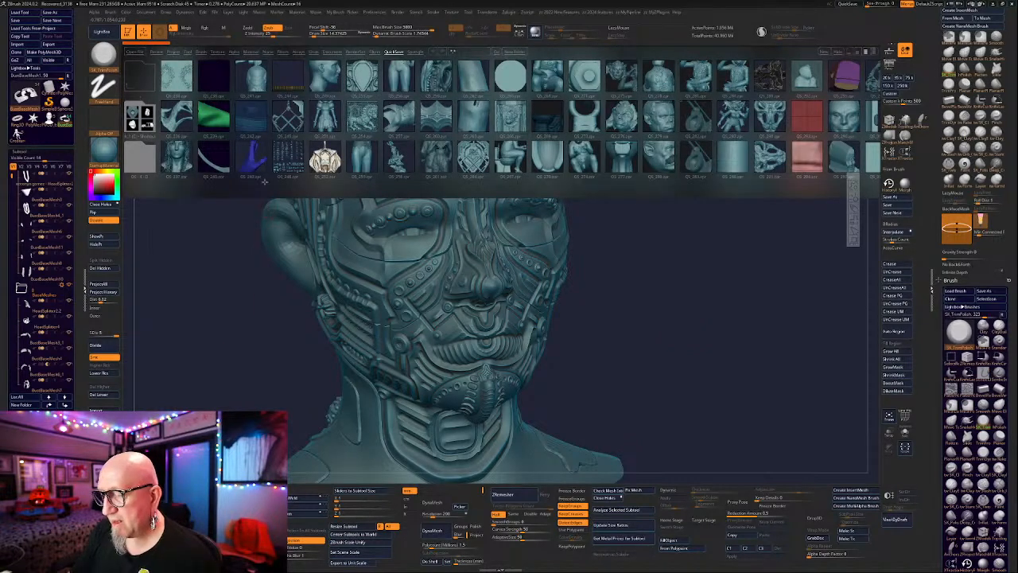
click(187, 50)
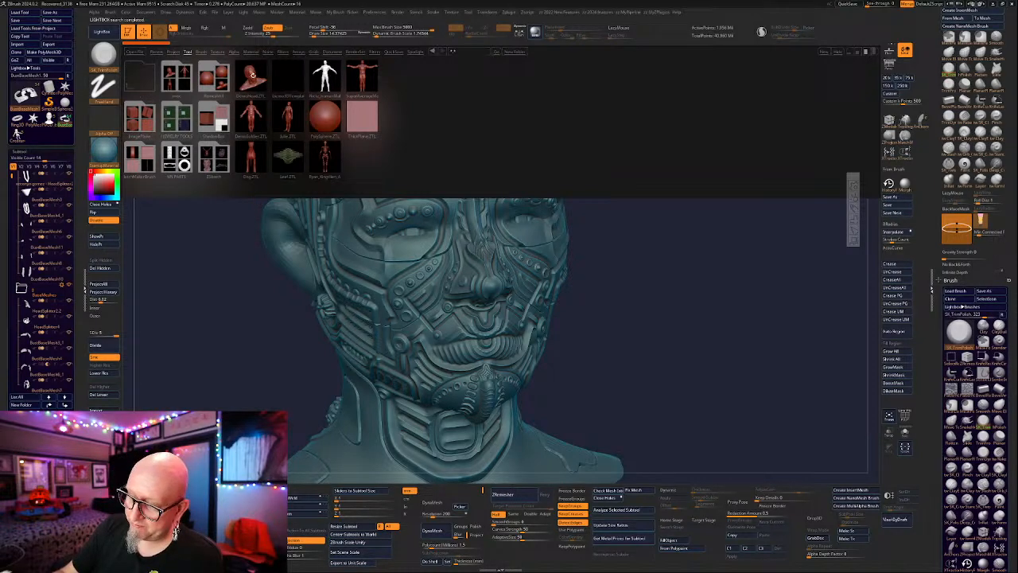
double_click(251, 75)
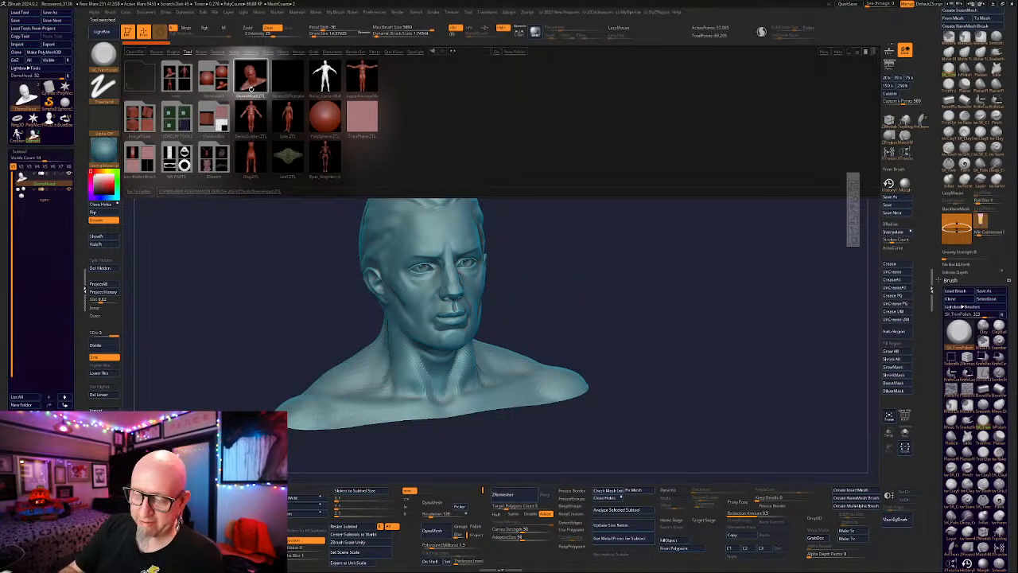
click(45, 195)
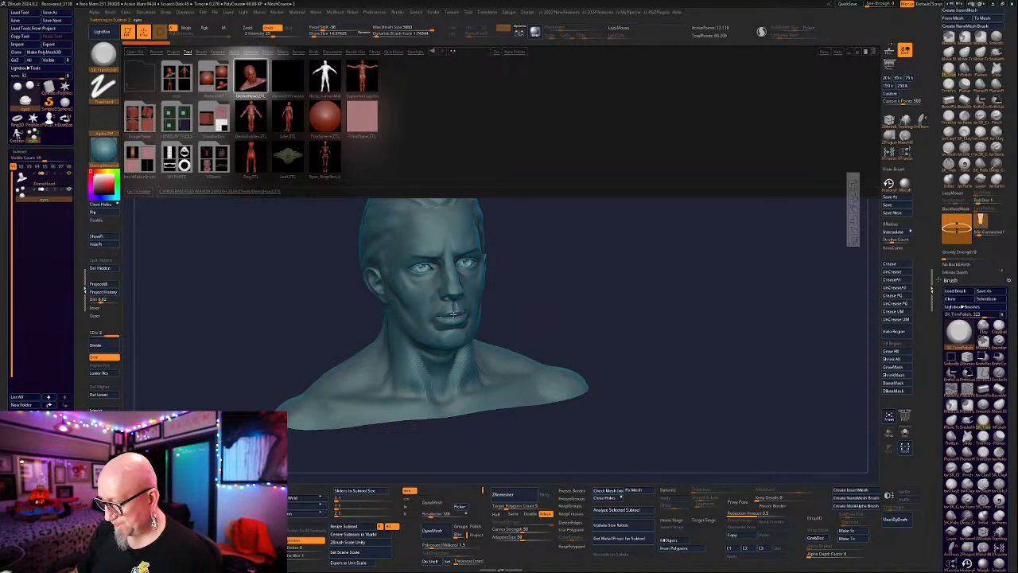
alt+click(464, 279)
click(106, 32)
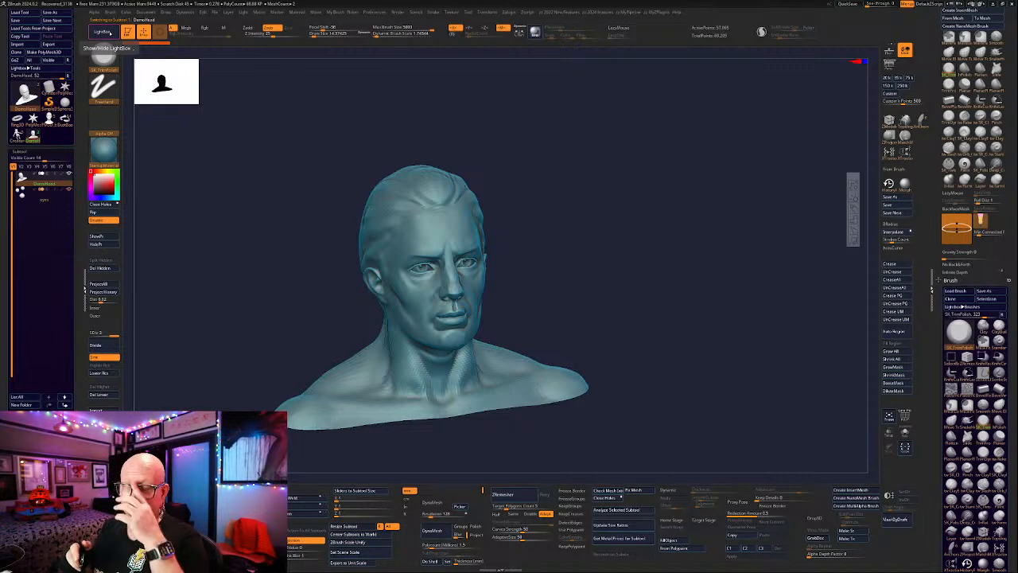
Enlarge the brush's Draw Size and smooth the hair off the top, sides and back of the DemoHead.
key(space)
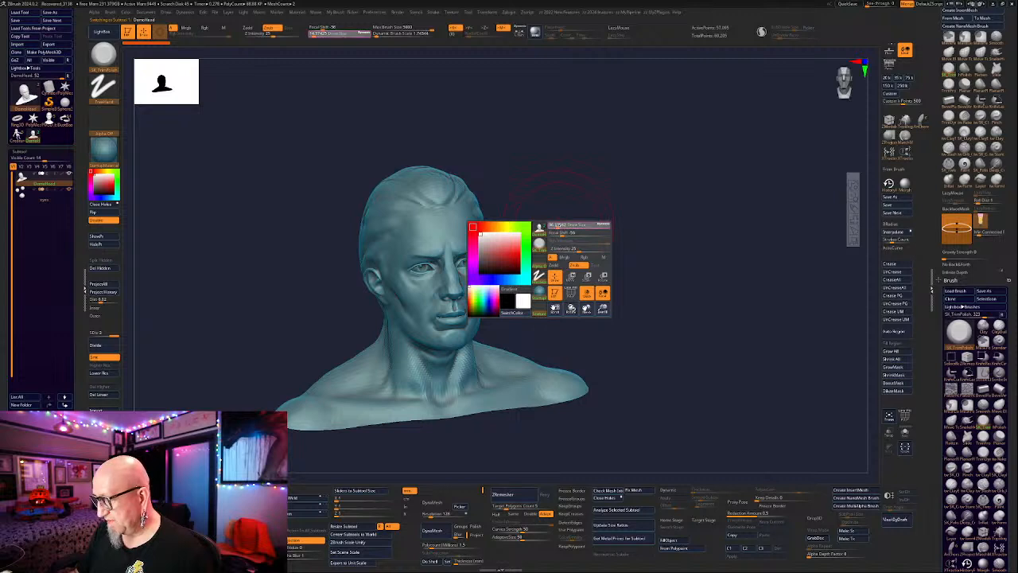
drag(551, 226, 477, 197)
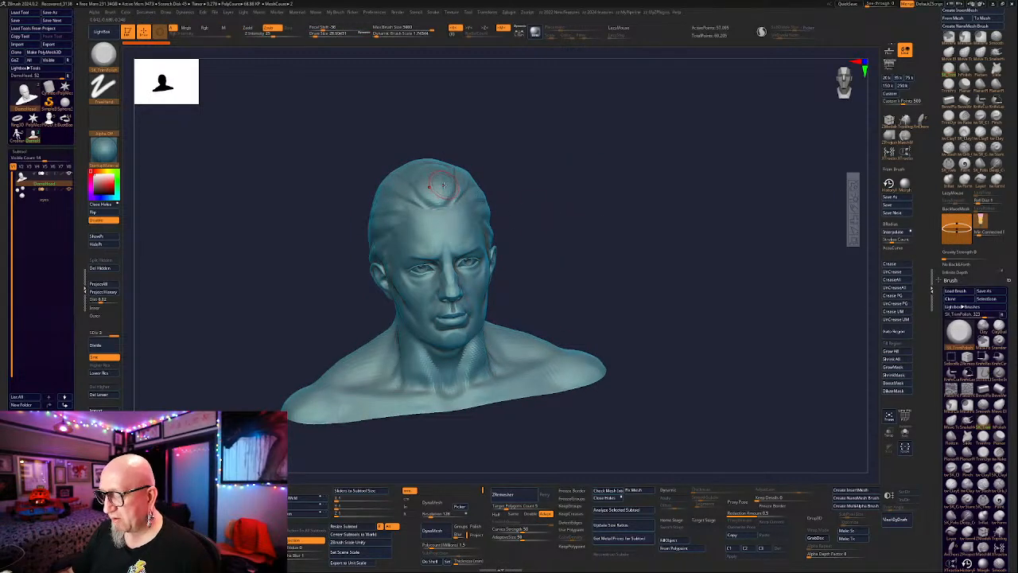
key(space)
key(shift)
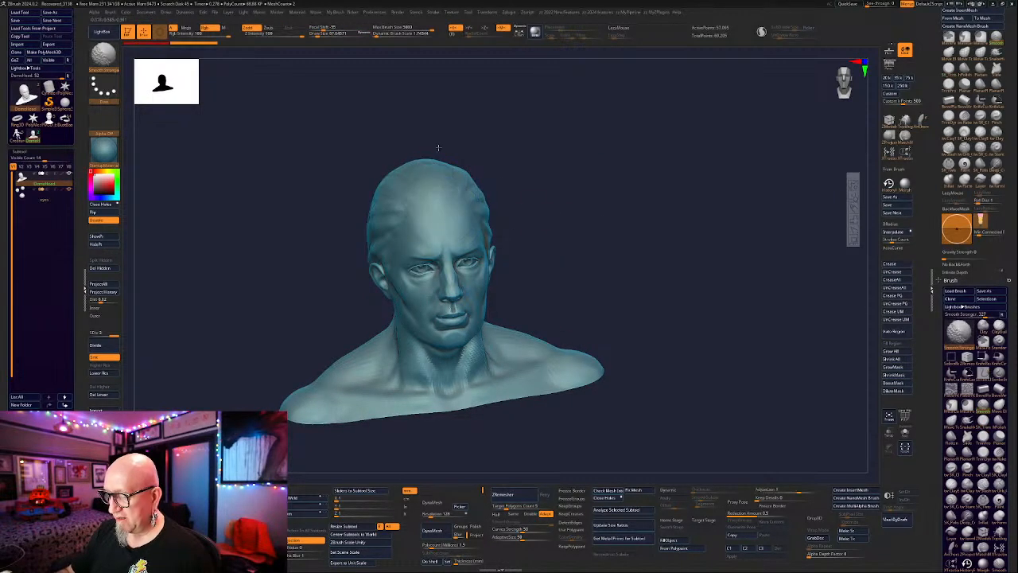
shift+drag(383, 235, 386, 247)
drag(609, 103, 529, 127)
shift+drag(483, 208, 502, 194)
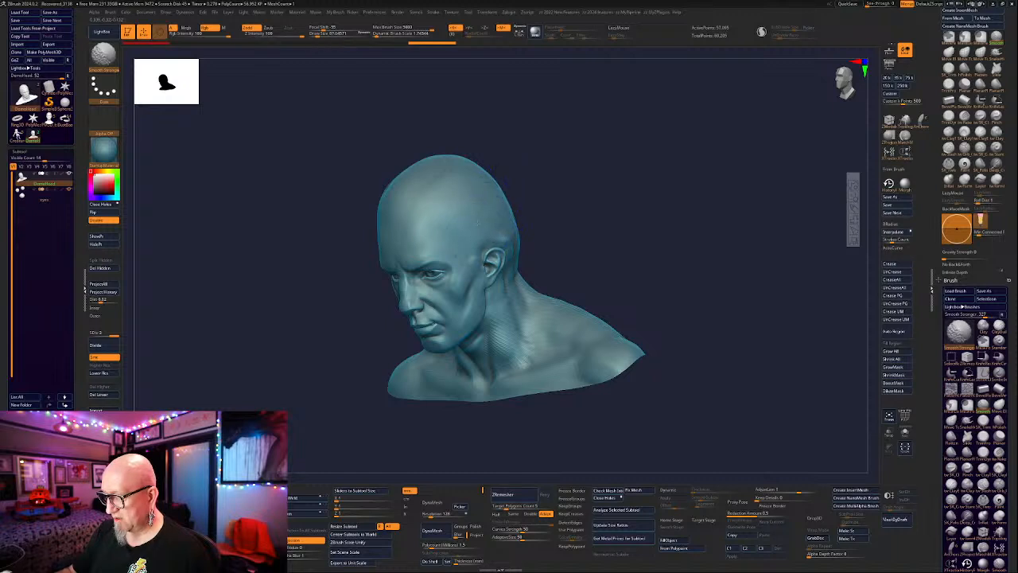
mouse_move(628, 209)
mouse_down()
mouse_move(591, 210)
mouse_move(593, 194)
mouse_up()
shift+drag(531, 236, 544, 256)
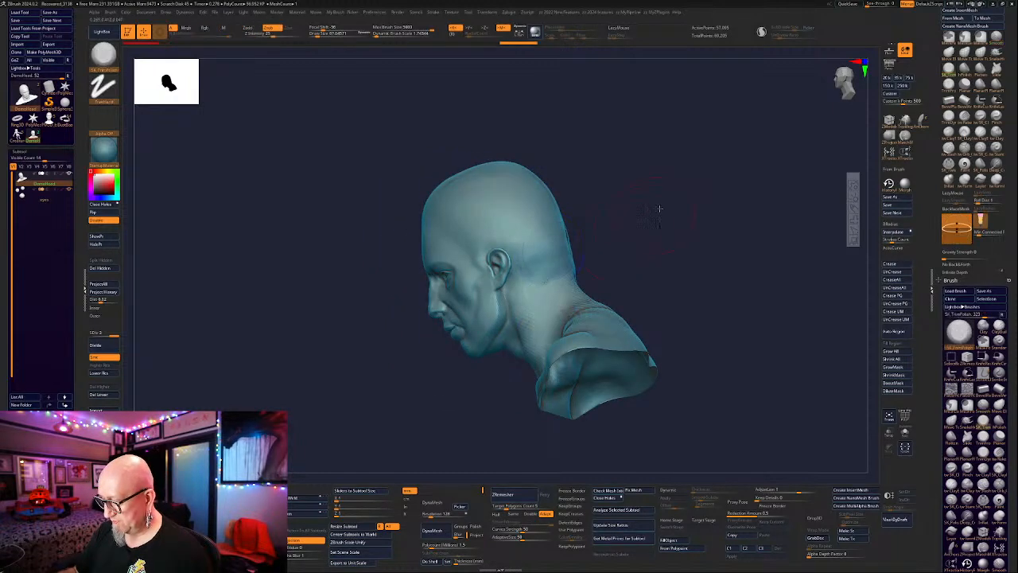
Smooth away the muscle detail on the DemoHead's jaw, neck and upper chest, and finish in front view.
drag(659, 209, 676, 179)
shift+drag(492, 307, 504, 320)
drag(657, 291, 720, 278)
mouse_move(493, 348)
shift+mouse_down()
mouse_move(573, 344)
mouse_move(517, 386)
shift+mouse_up()
drag(364, 430, 405, 414)
shift+drag(436, 276, 447, 245)
mouse_move(642, 143)
shift+mouse_down()
mouse_move(634, 152)
mouse_move(663, 188)
shift+mouse_up()
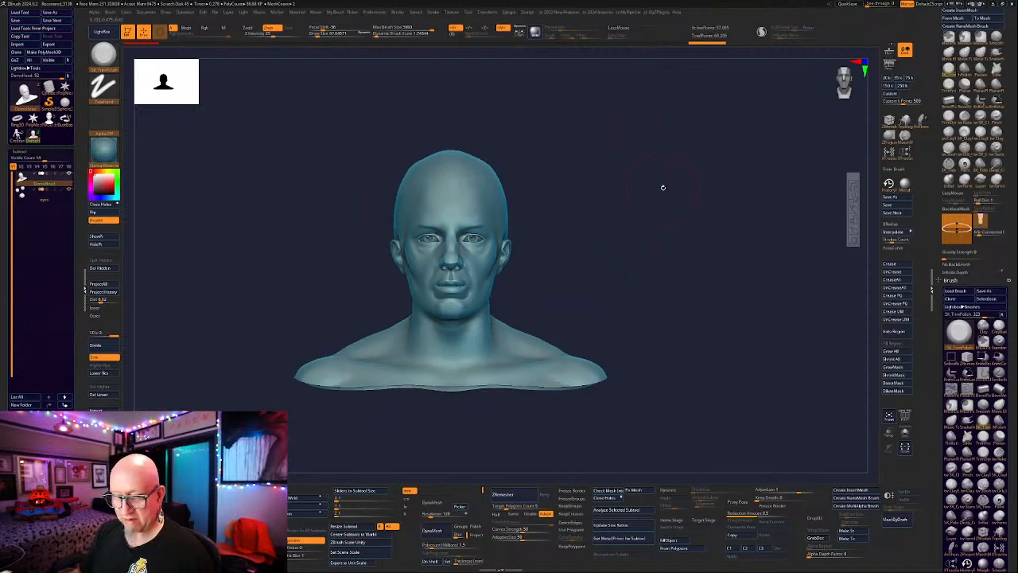
Subdivide the DemoHead mesh up to level 7 and drop back to subdivision level 6 for sculpting.
click(108, 346)
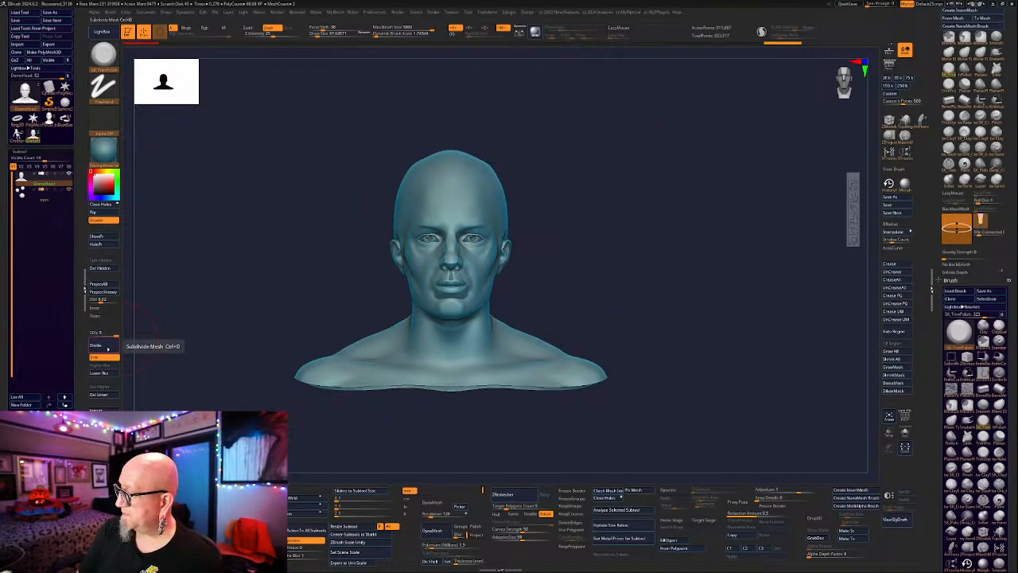
click(107, 350)
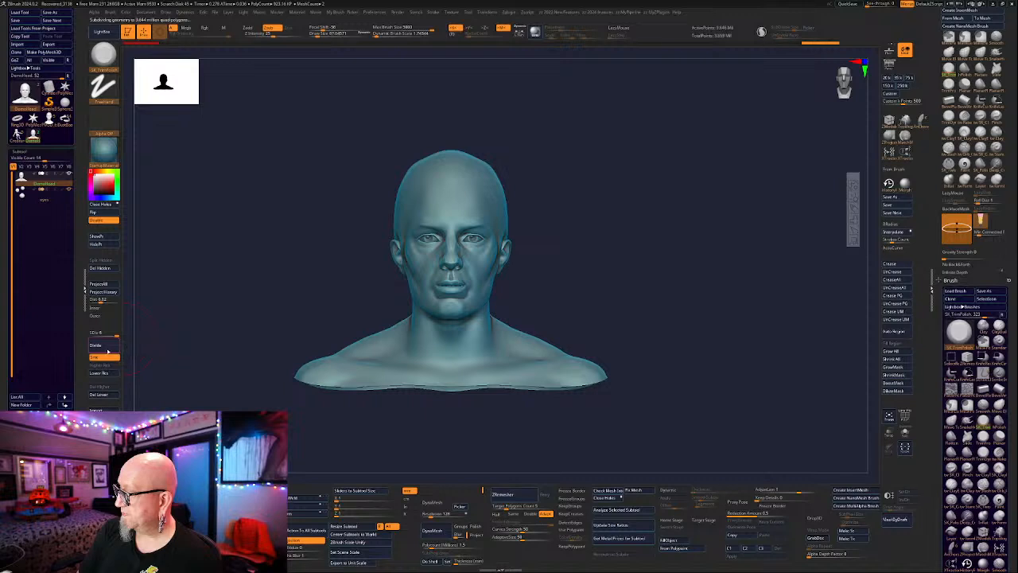
click(107, 351)
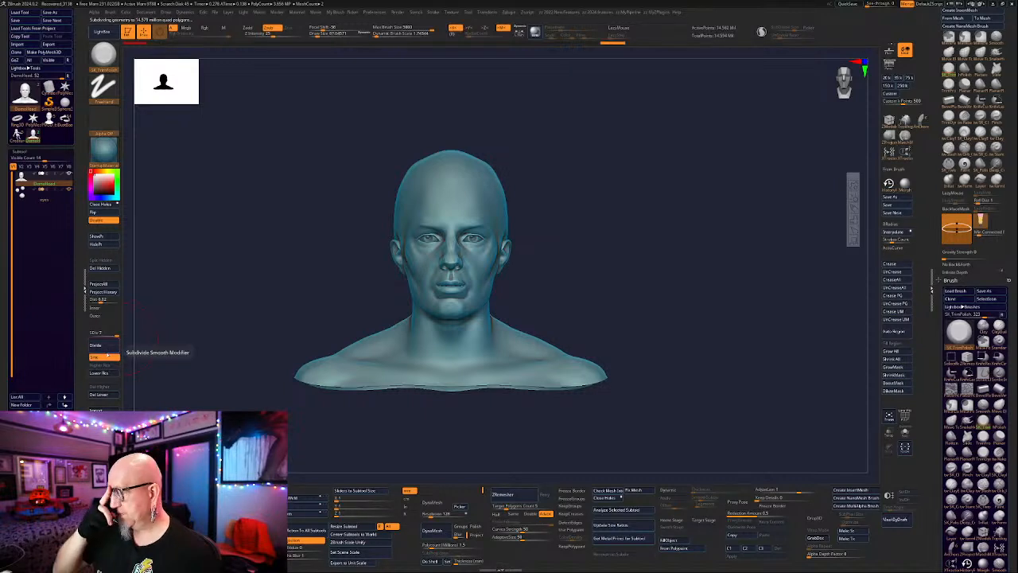
mouse_move(605, 241)
alt+mouse_down()
mouse_move(599, 284)
mouse_move(599, 206)
alt+mouse_up()
click(99, 373)
ctrl+click(639, 42)
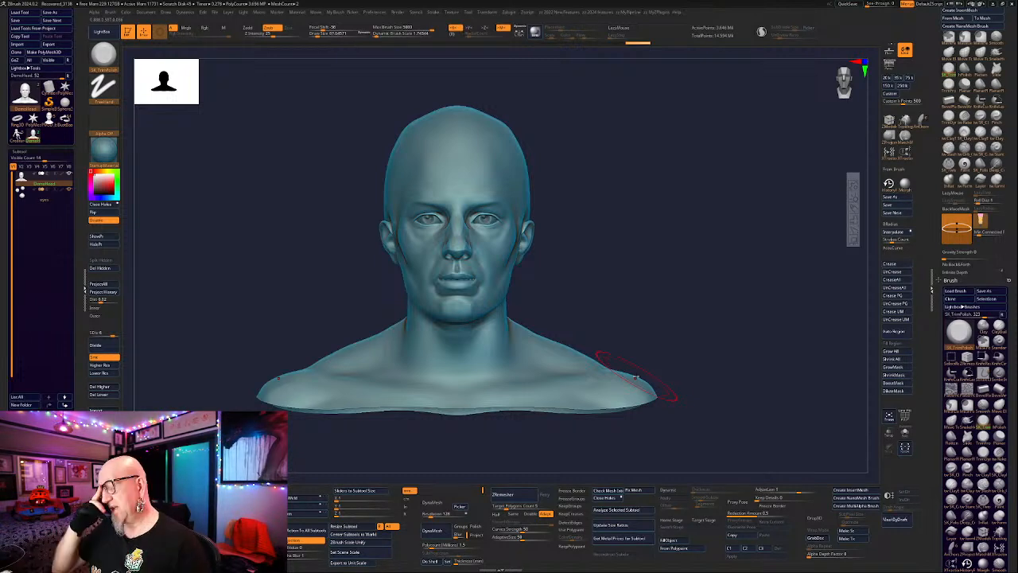
Reduce the Draw Size to about 14.4, switch to the ClayTubes brush and lower its Z Intensity.
alt+drag(618, 256, 636, 282)
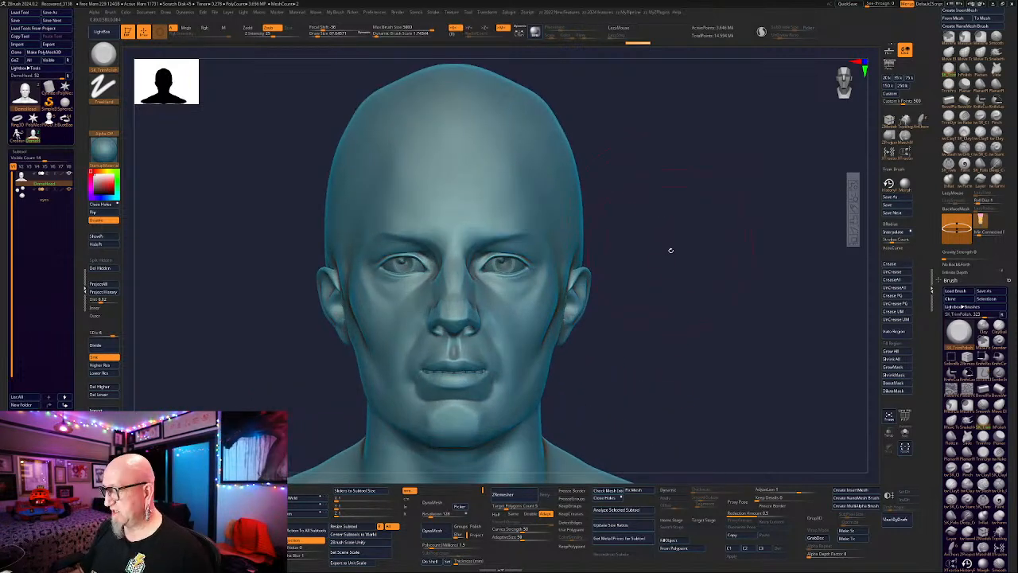
drag(670, 249, 668, 242)
key(space)
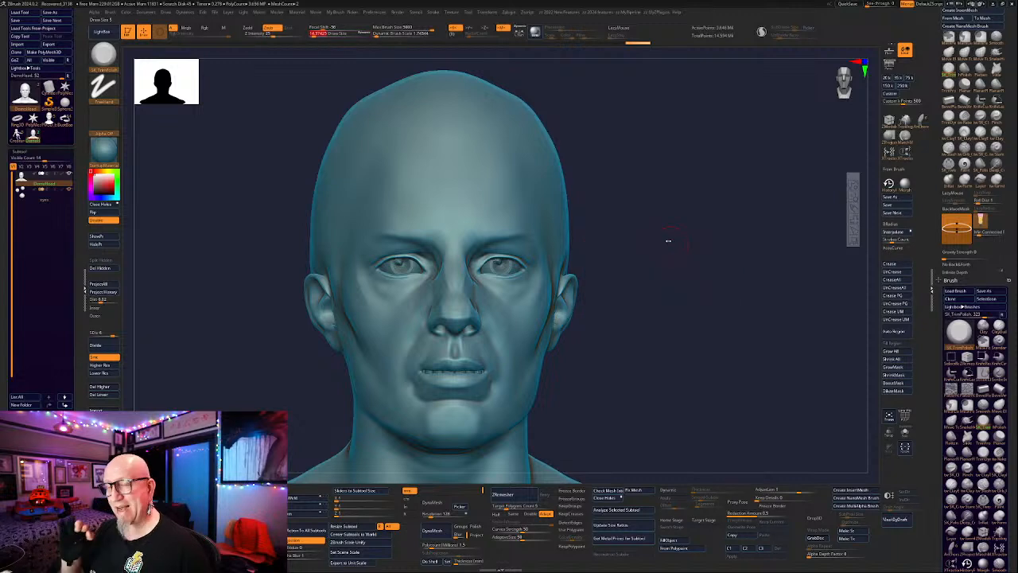
mouse_move(668, 240)
mouse_down()
mouse_move(662, 299)
mouse_move(486, 240)
mouse_move(516, 245)
mouse_move(495, 243)
mouse_up()
click(949, 148)
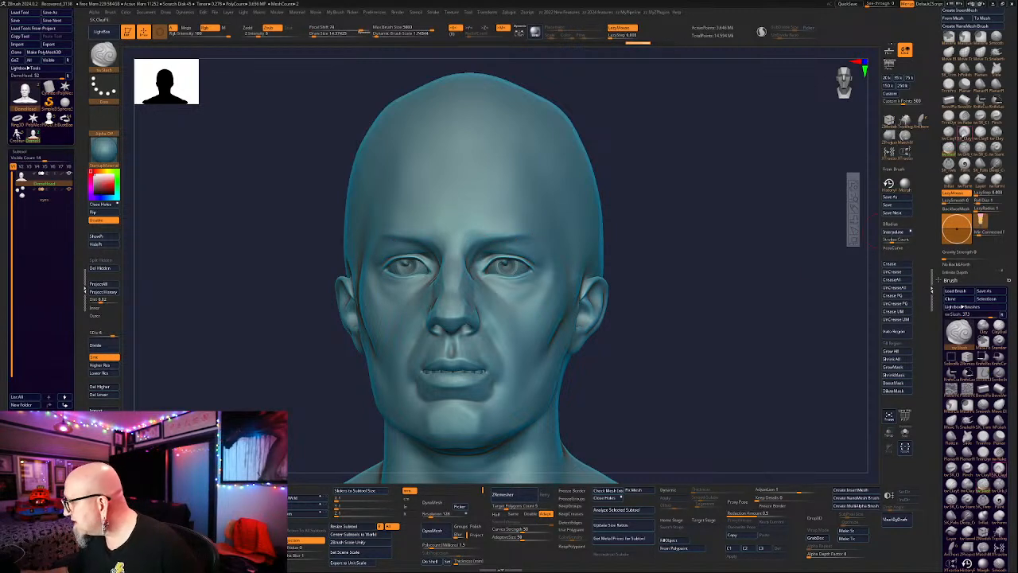
click(953, 133)
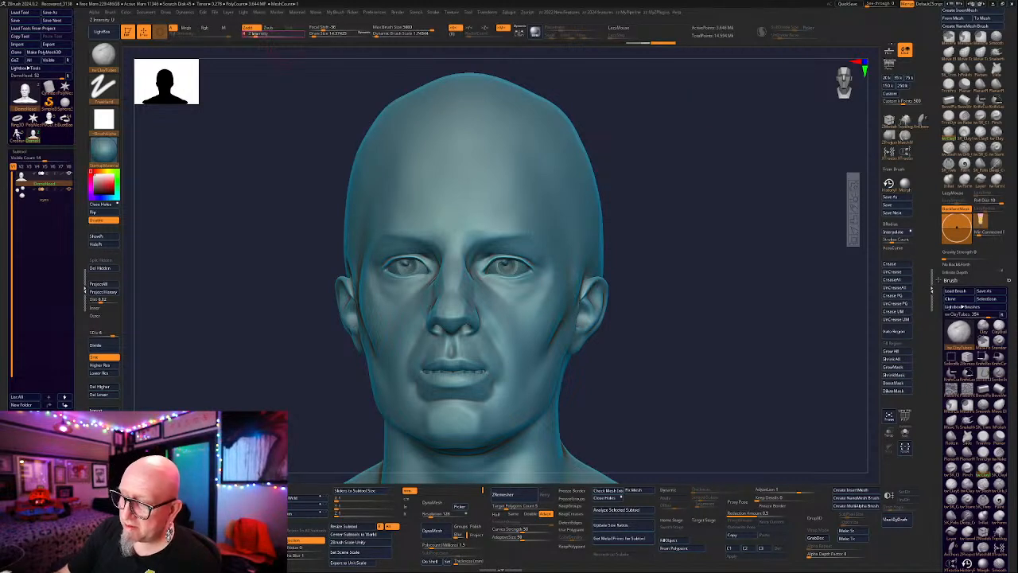
Sculpt crescent-shaped bags and folds under both eyes with light ClayTubes strokes.
drag(703, 193, 701, 208)
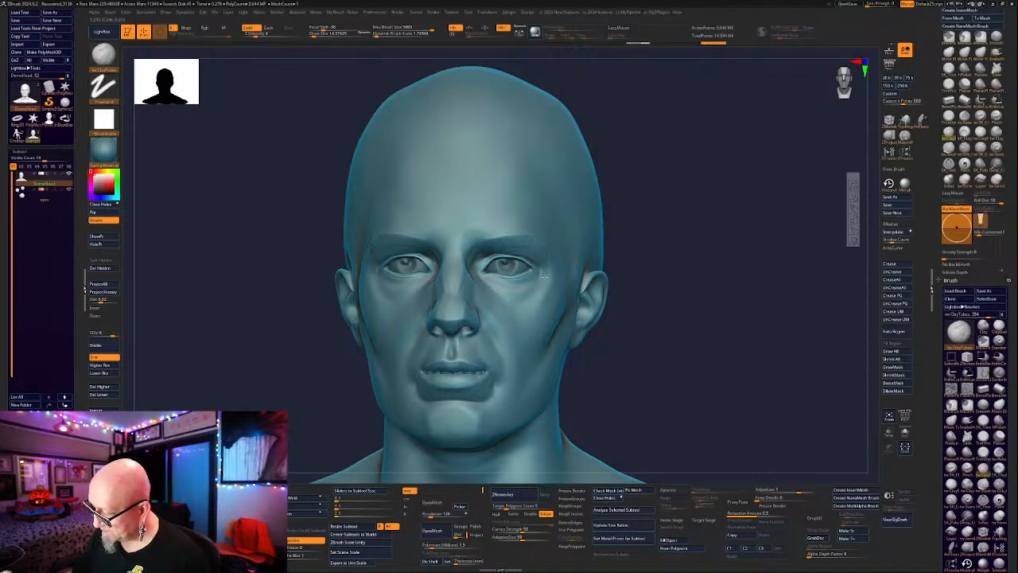
mouse_move(532, 298)
mouse_down()
mouse_move(501, 289)
mouse_move(539, 283)
mouse_up()
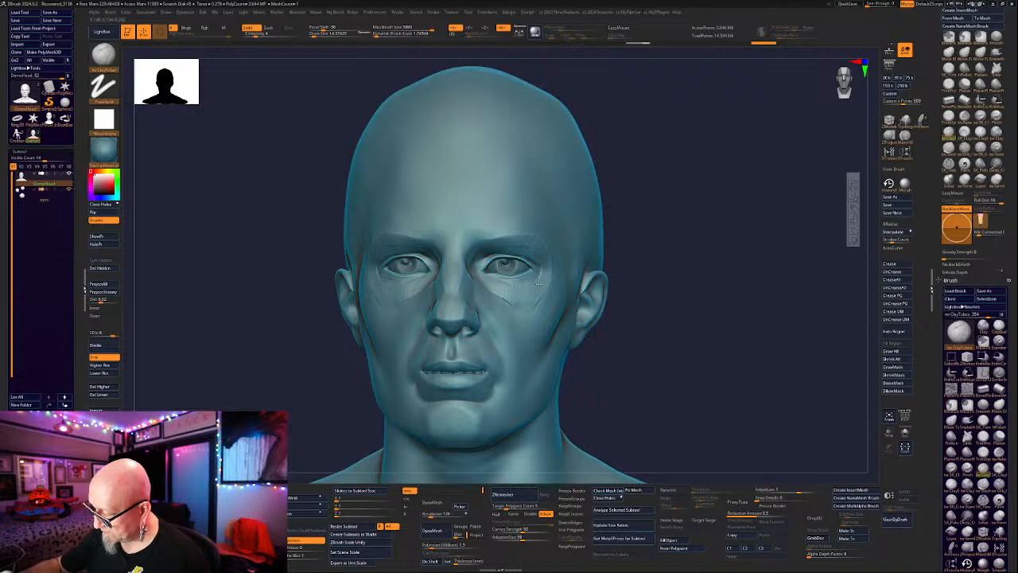
drag(656, 165, 664, 197)
mouse_move(506, 285)
mouse_down()
mouse_move(498, 280)
mouse_move(532, 266)
mouse_move(529, 295)
mouse_move(538, 274)
mouse_move(546, 301)
mouse_move(513, 295)
mouse_up()
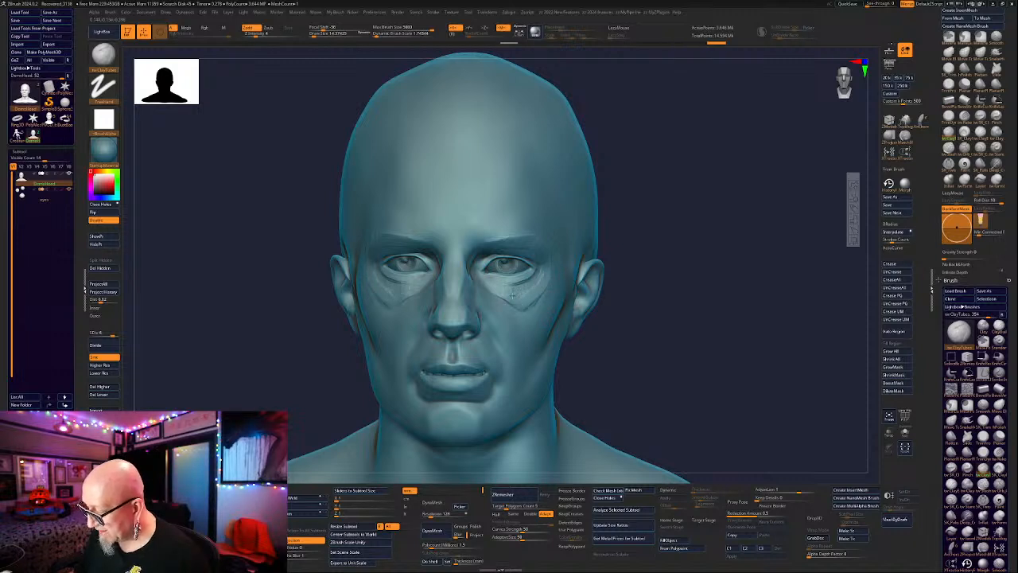
drag(688, 204, 668, 199)
mouse_move(480, 296)
mouse_down()
mouse_move(492, 304)
mouse_move(449, 256)
mouse_move(472, 303)
mouse_up()
Build up diagonal bands of clay strokes from the inner eye corners beside the nose across the upper cheeks.
mouse_move(803, 112)
mouse_down()
mouse_move(754, 125)
mouse_move(603, 211)
mouse_up()
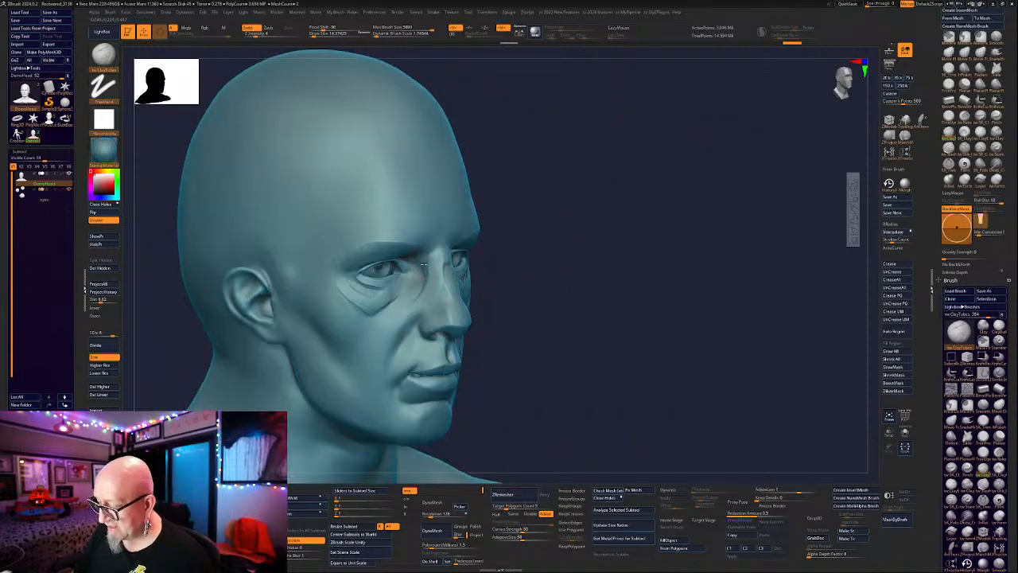
mouse_move(426, 278)
mouse_down()
mouse_move(409, 311)
mouse_move(397, 309)
mouse_move(384, 327)
mouse_move(433, 273)
mouse_move(383, 335)
mouse_up()
drag(616, 154, 557, 150)
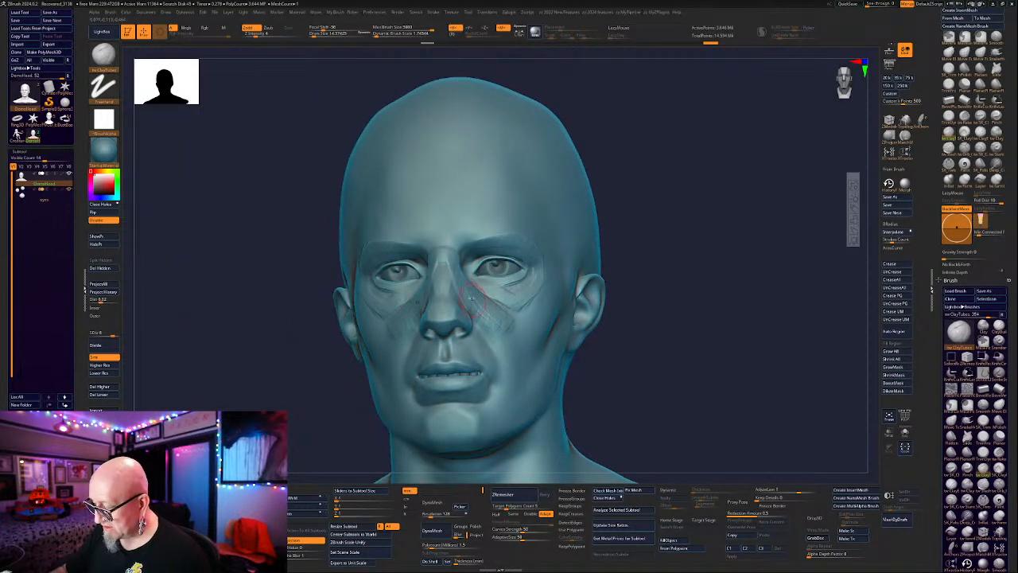
mouse_move(471, 298)
mouse_down()
mouse_move(474, 288)
mouse_move(491, 333)
mouse_move(508, 322)
mouse_up()
right_drag(487, 266, 555, 257)
drag(444, 291, 412, 326)
right_drag(493, 221, 558, 216)
mouse_move(432, 313)
mouse_down()
mouse_move(431, 296)
mouse_move(415, 323)
mouse_up()
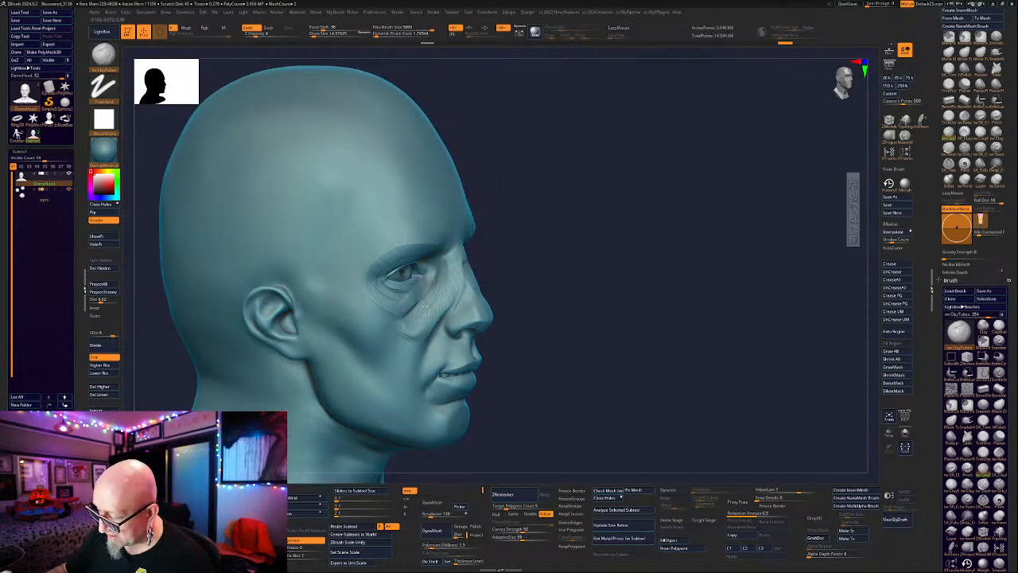
mouse_move(438, 282)
mouse_down()
mouse_move(408, 326)
mouse_move(412, 336)
mouse_up()
right_drag(676, 218, 596, 208)
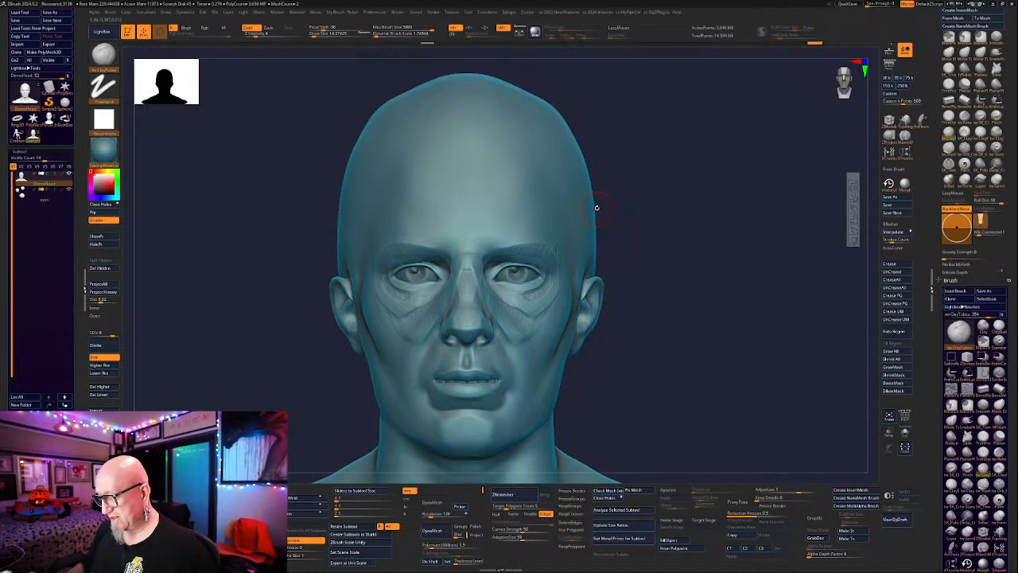
Sculpt nasolabial folds from the nose wings around the corners of the mouth.
mouse_move(597, 207)
mouse_down()
mouse_move(661, 281)
mouse_move(652, 306)
mouse_move(606, 327)
mouse_move(652, 295)
mouse_move(371, 295)
mouse_up()
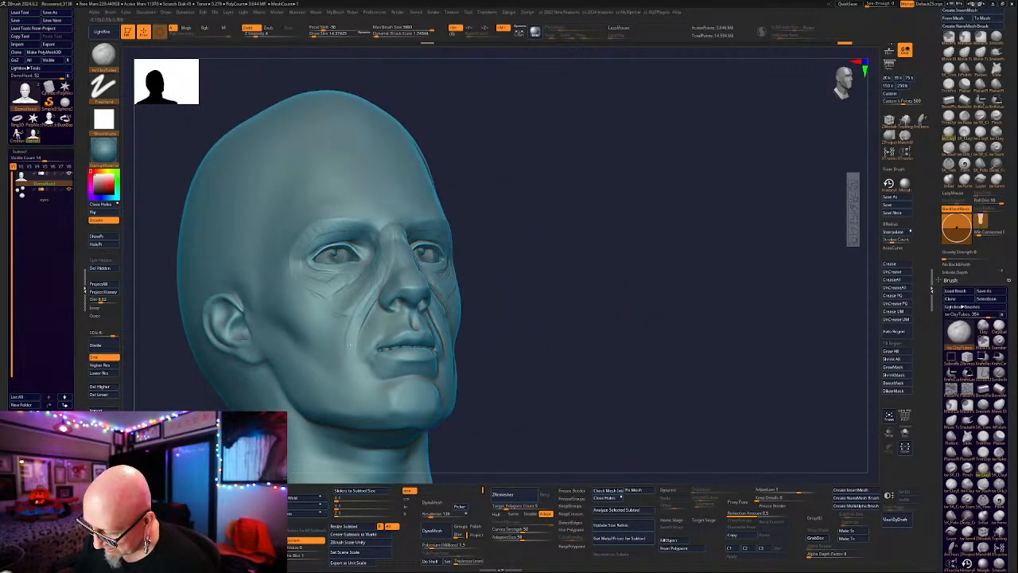
mouse_move(541, 187)
mouse_down()
mouse_move(511, 261)
mouse_move(388, 322)
mouse_up()
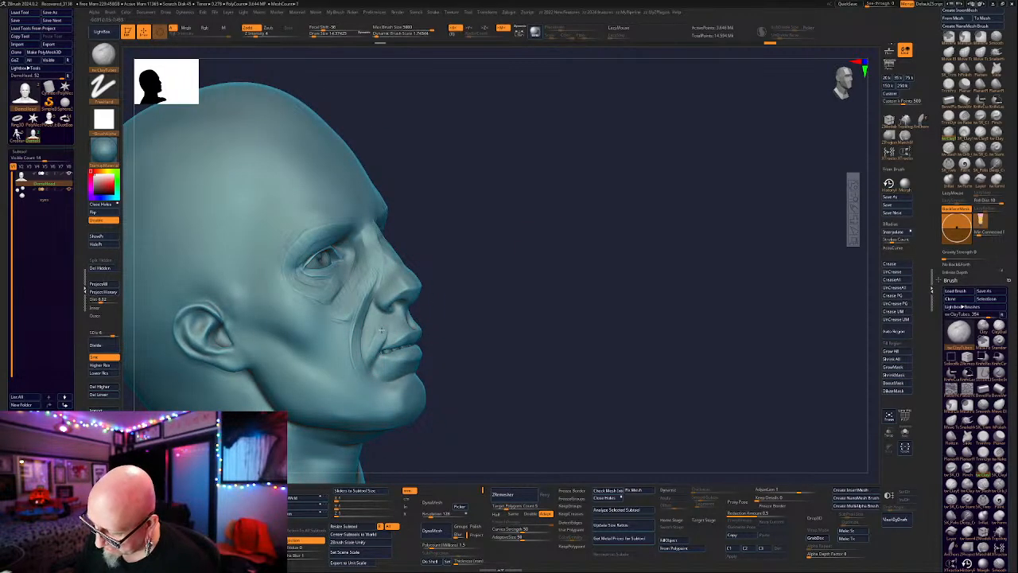
drag(381, 314, 368, 355)
mouse_move(545, 202)
mouse_down()
mouse_move(454, 271)
mouse_move(404, 323)
mouse_move(411, 334)
mouse_up()
drag(544, 263, 451, 300)
drag(418, 331, 417, 335)
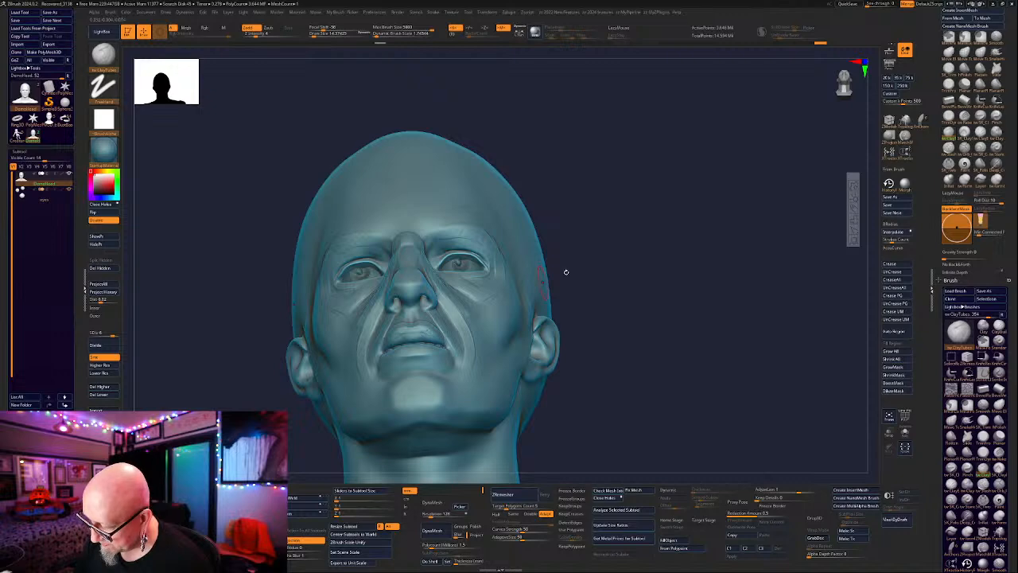
Add short clay strokes to the upper lip, the sides of the nose and the nose bridge.
drag(565, 272, 415, 314)
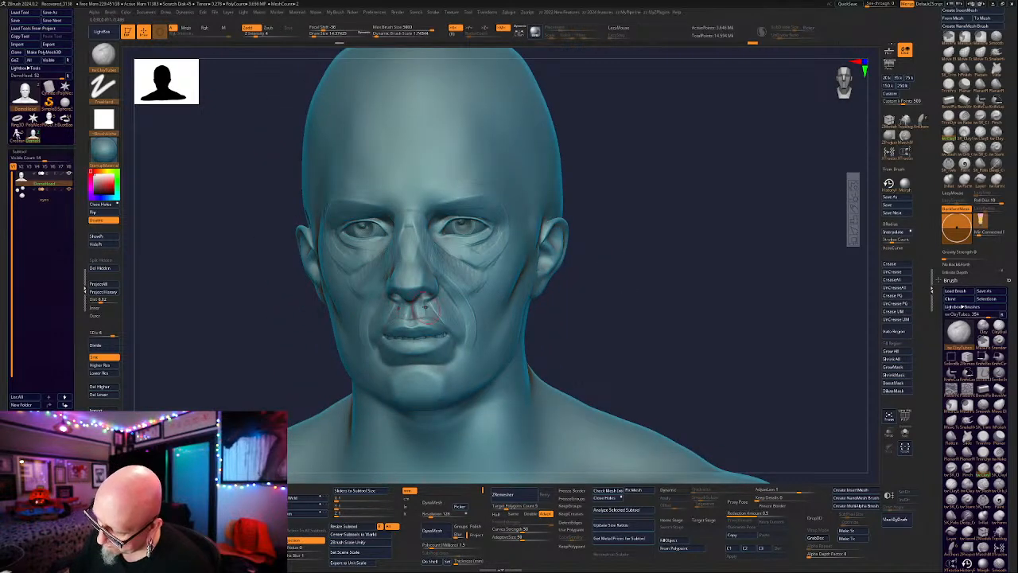
drag(689, 179, 435, 291)
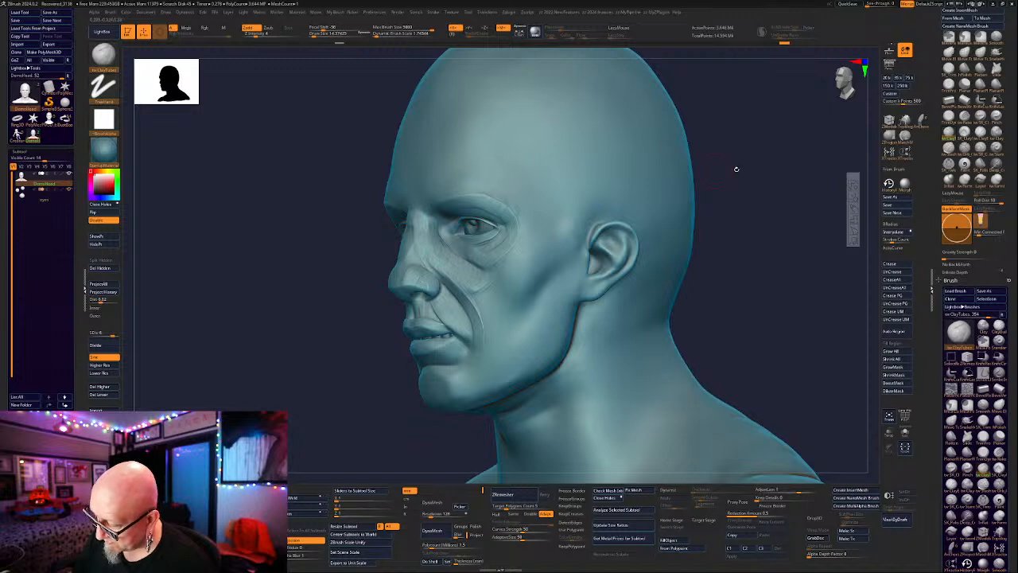
drag(736, 168, 410, 281)
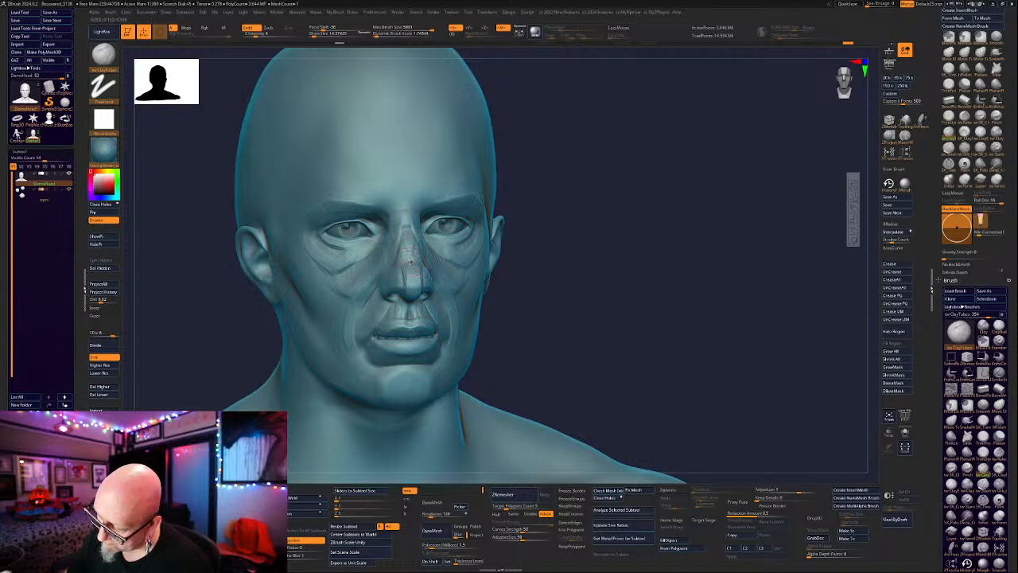
Layer muscle-like bands over the cheekbones and carry the clay strokes up onto the temples.
drag(736, 218, 590, 189)
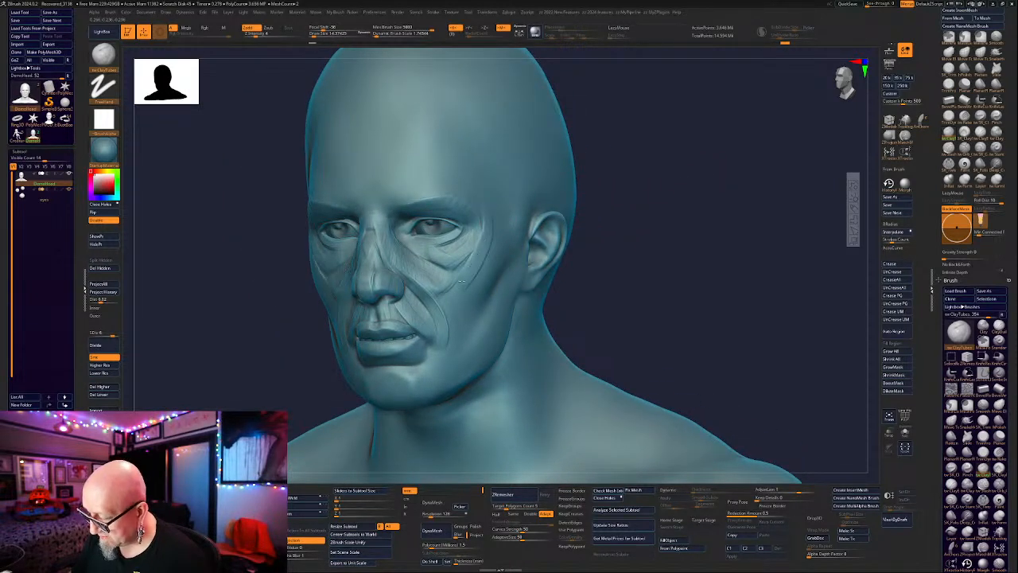
mouse_move(451, 308)
mouse_down()
mouse_move(486, 289)
mouse_move(451, 304)
mouse_up()
key(ctrl+z)
drag(675, 231, 620, 225)
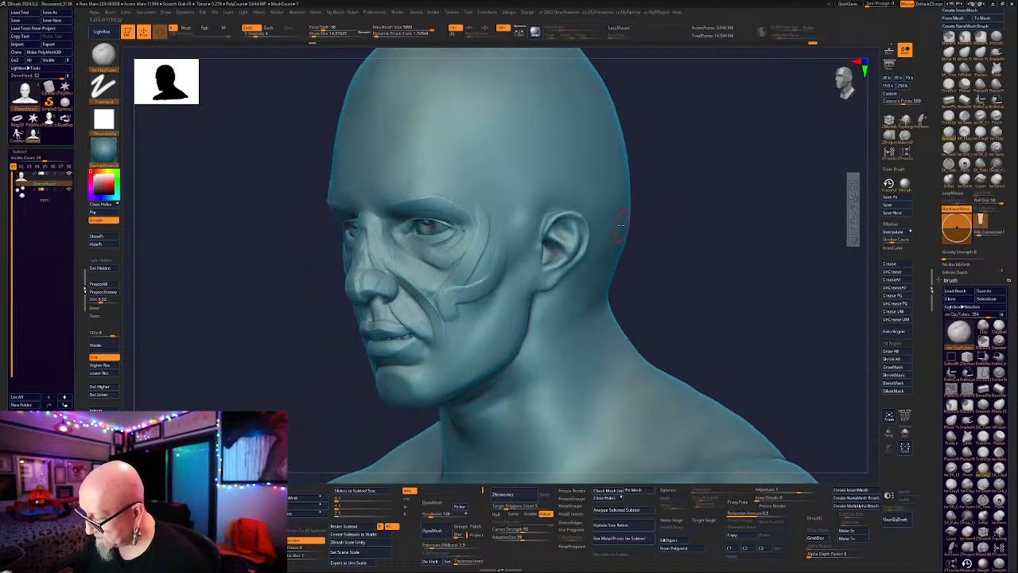
drag(493, 266, 451, 312)
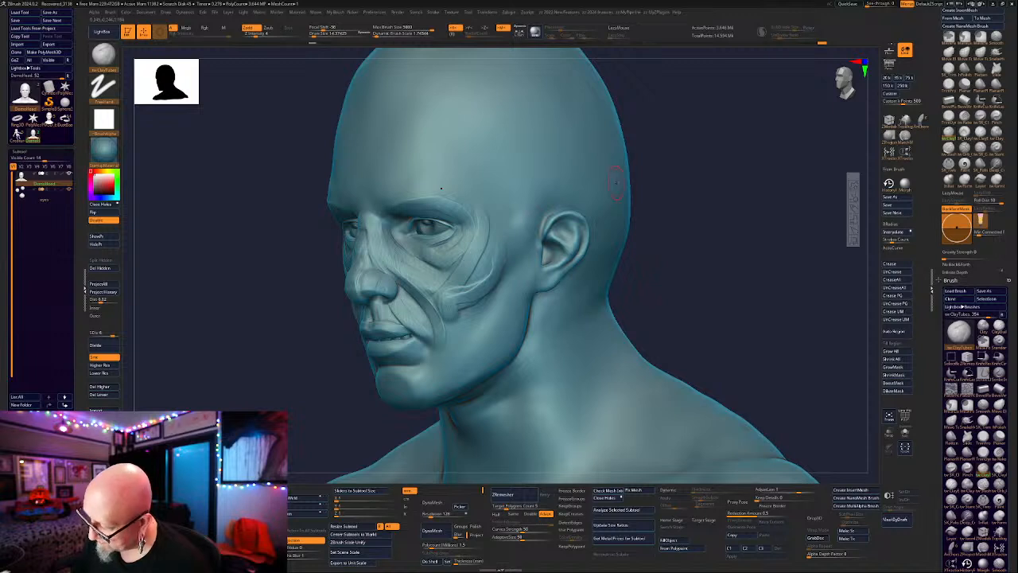
mouse_move(493, 259)
mouse_down()
mouse_move(475, 283)
mouse_move(502, 230)
mouse_move(490, 214)
mouse_move(487, 225)
mouse_move(514, 217)
mouse_move(470, 187)
mouse_move(486, 179)
mouse_move(496, 141)
mouse_move(485, 186)
mouse_up()
mouse_move(486, 186)
right_down()
mouse_move(628, 179)
mouse_move(657, 196)
mouse_move(698, 194)
right_up()
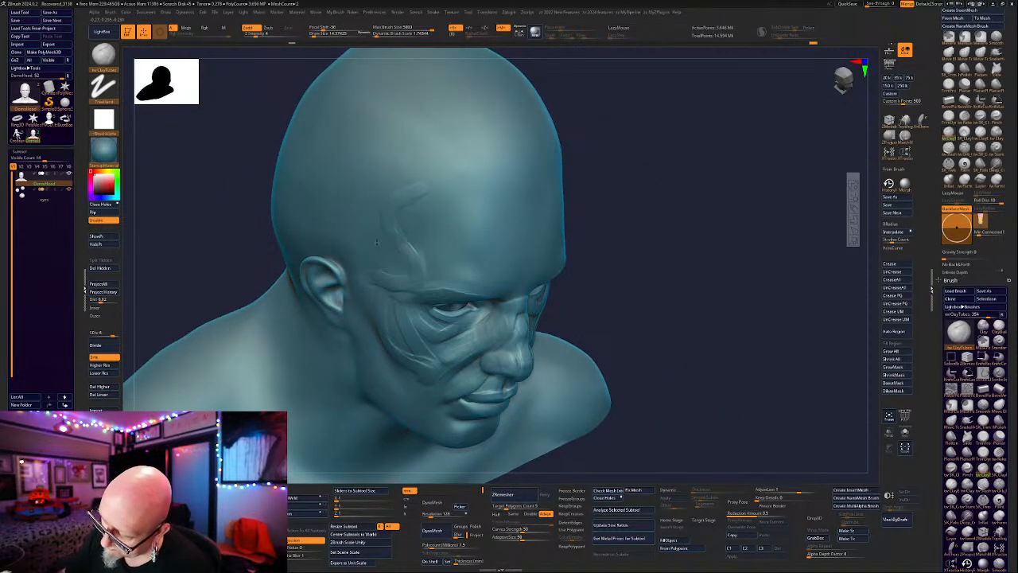
Build arched forms above the eyebrows and frown lines between the brows.
mouse_move(407, 188)
right_down()
mouse_move(711, 177)
mouse_move(688, 167)
right_up()
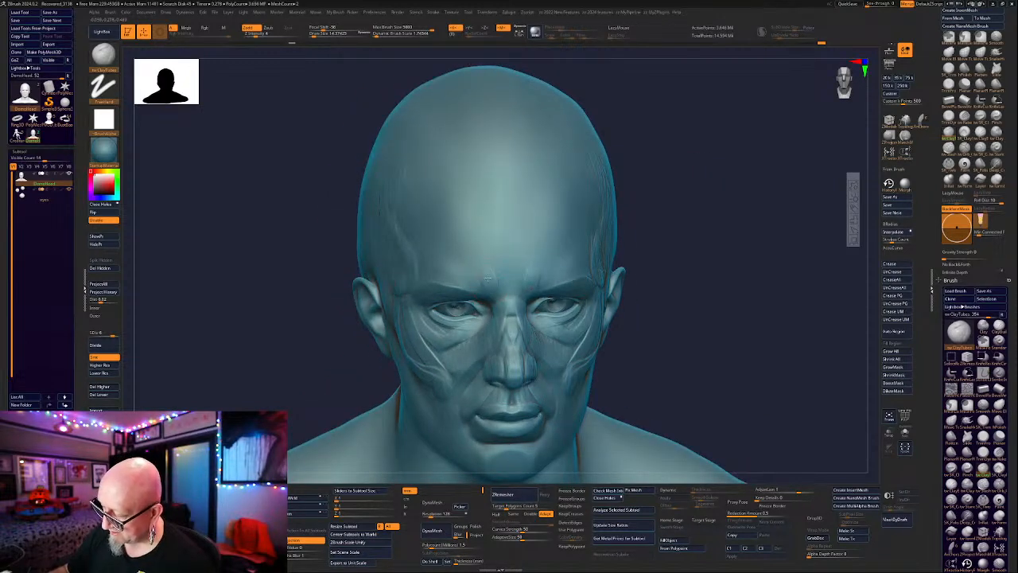
mouse_move(486, 277)
mouse_down()
mouse_move(430, 259)
mouse_move(478, 276)
mouse_up()
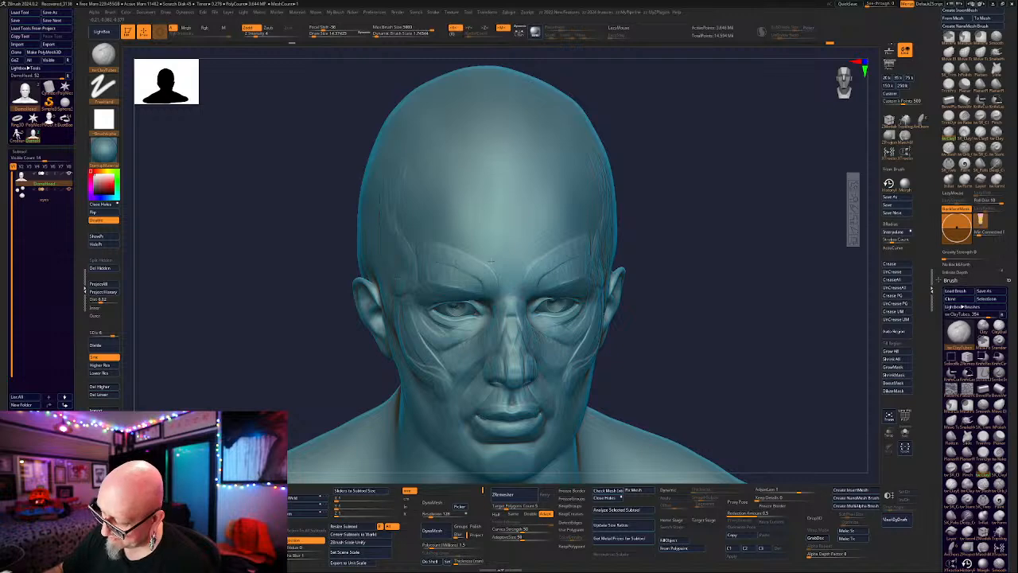
mouse_move(525, 267)
right_down()
mouse_move(694, 210)
mouse_move(687, 164)
mouse_move(518, 272)
right_up()
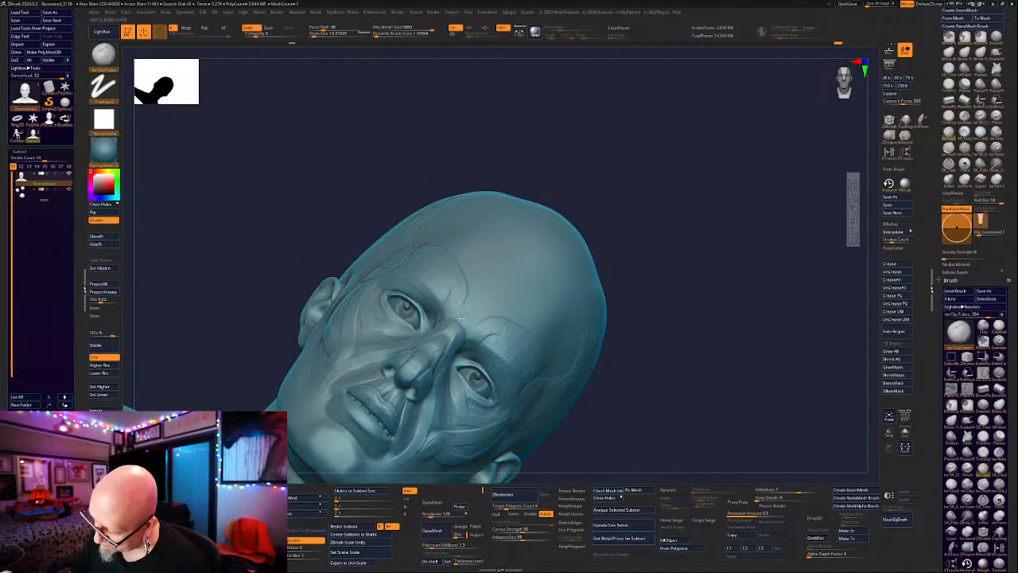
drag(482, 296, 485, 301)
Sculpt a series of horizontal wrinkles across the middle of the forehead.
right_drag(679, 189, 663, 193)
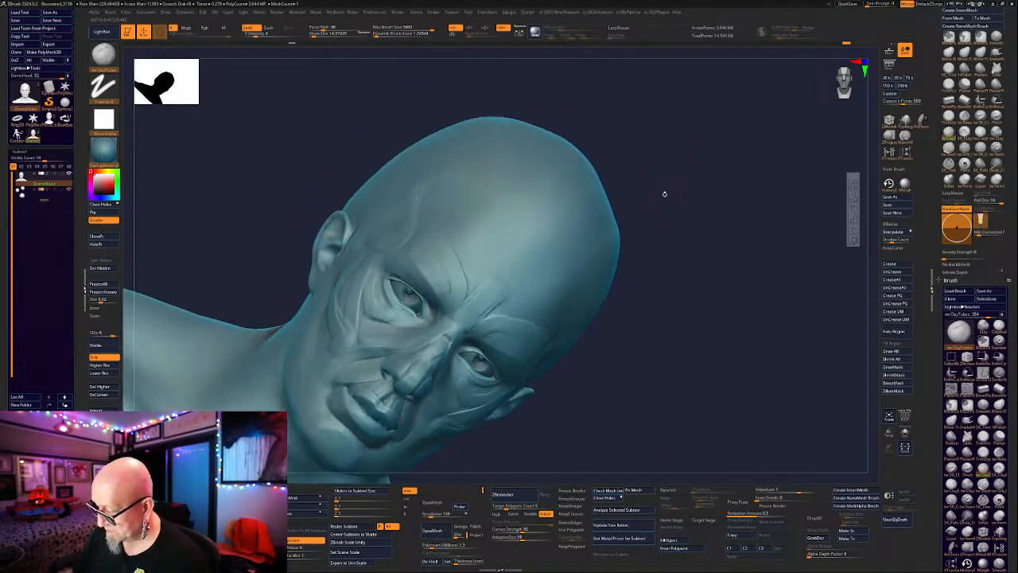
mouse_move(443, 220)
mouse_down()
mouse_move(522, 296)
mouse_move(488, 285)
mouse_move(508, 303)
mouse_up()
mouse_move(442, 221)
mouse_down()
mouse_move(493, 259)
mouse_move(511, 258)
mouse_move(504, 286)
mouse_up()
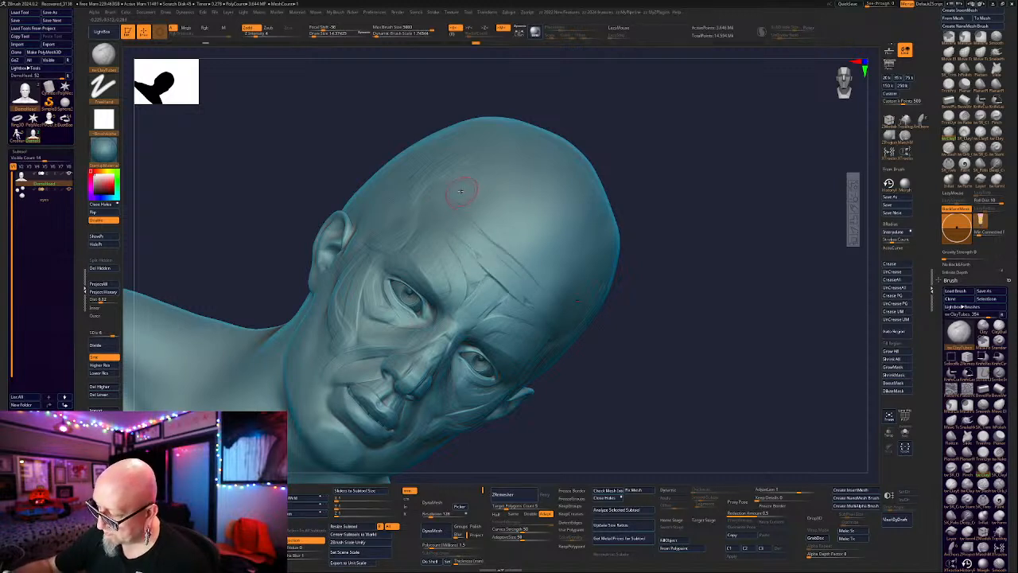
drag(459, 196, 542, 272)
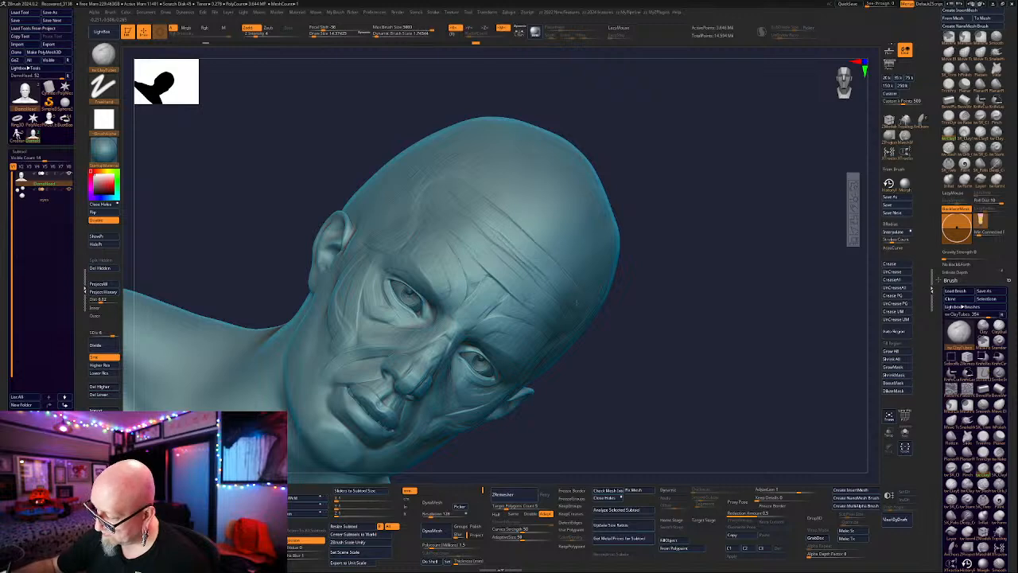
Add a curved ridge along the side of the forehead, running down to the temple.
drag(660, 154, 745, 250)
mouse_move(468, 178)
mouse_down()
mouse_move(438, 210)
mouse_move(413, 273)
mouse_move(468, 200)
mouse_move(451, 246)
mouse_up()
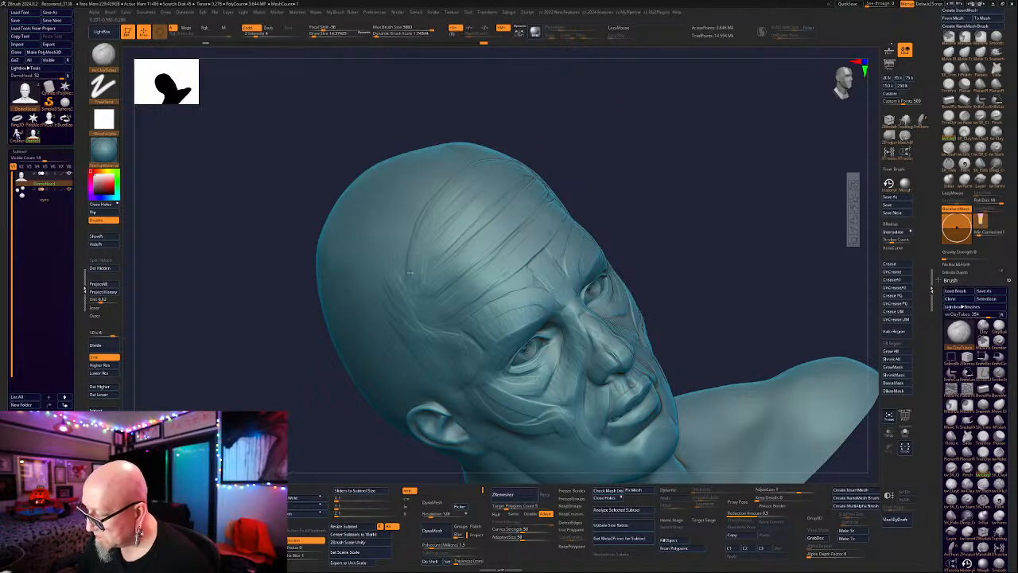
drag(461, 193, 386, 240)
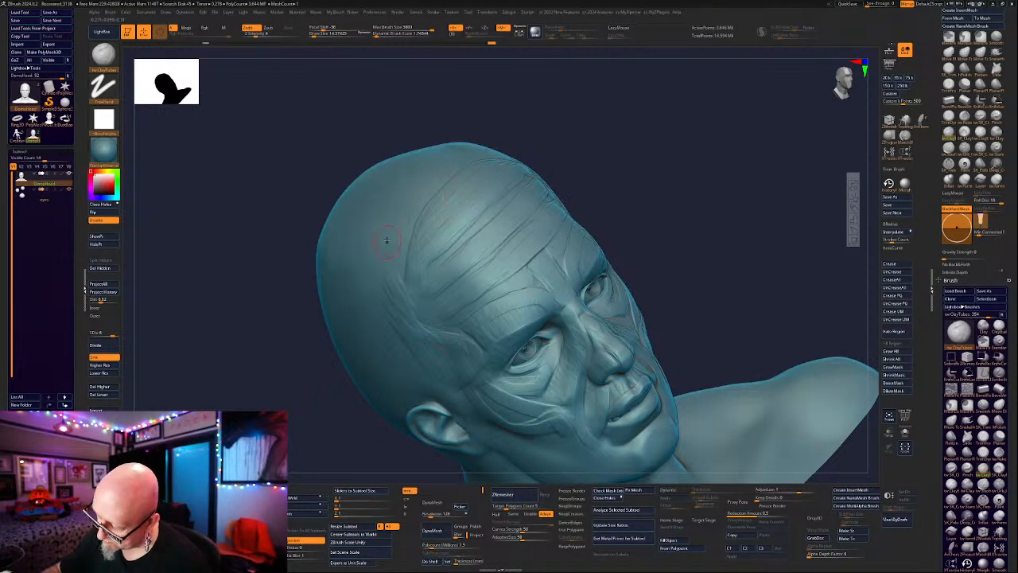
drag(415, 304, 428, 321)
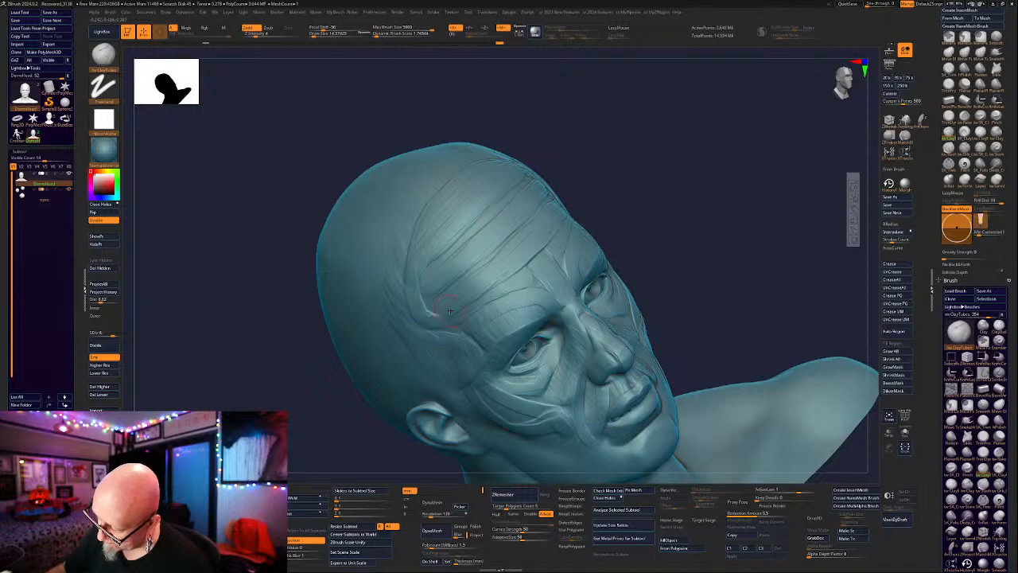
Reinforce the ridge where the forehead wrinkles meet the temple, working from the opposite side of the head.
drag(783, 178, 682, 175)
mouse_move(513, 199)
mouse_down()
mouse_move(489, 219)
mouse_move(491, 231)
mouse_up()
drag(666, 120, 708, 150)
mouse_move(500, 259)
mouse_down()
mouse_move(505, 275)
mouse_move(513, 243)
mouse_move(507, 250)
mouse_up()
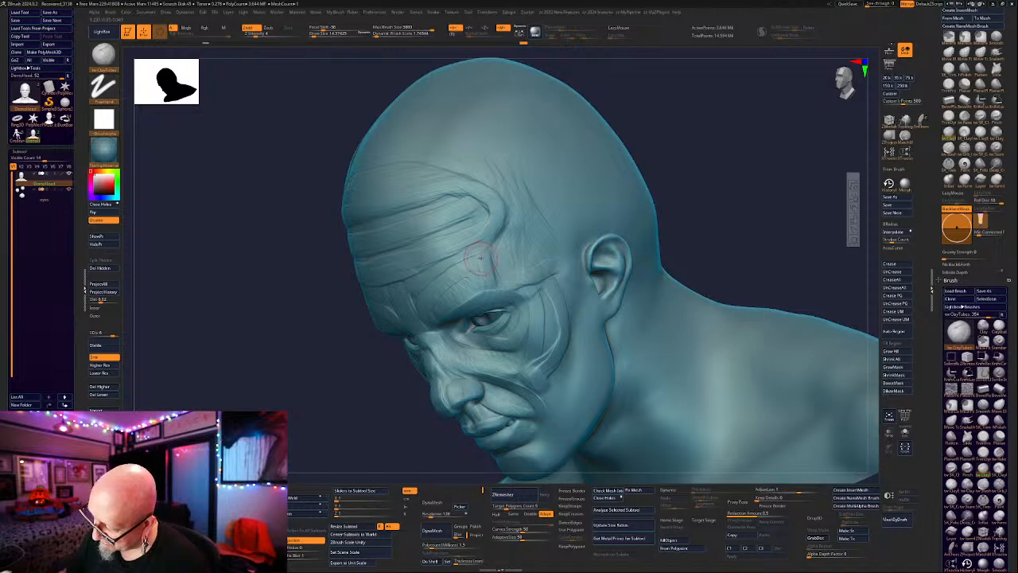
Reinforce the raised forms above the eyebrows with ClayTubes strokes, working from both sides of the head.
drag(642, 150, 708, 159)
drag(444, 278, 426, 308)
drag(577, 195, 660, 191)
mouse_move(430, 299)
mouse_down()
mouse_move(418, 316)
mouse_move(431, 295)
mouse_move(371, 333)
mouse_up()
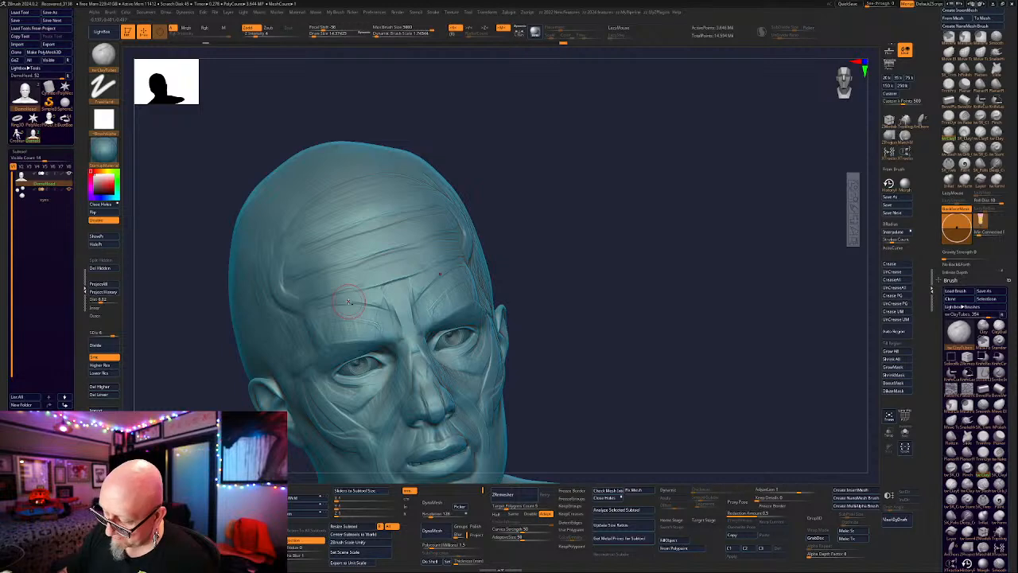
drag(648, 151, 573, 149)
drag(644, 191, 625, 193)
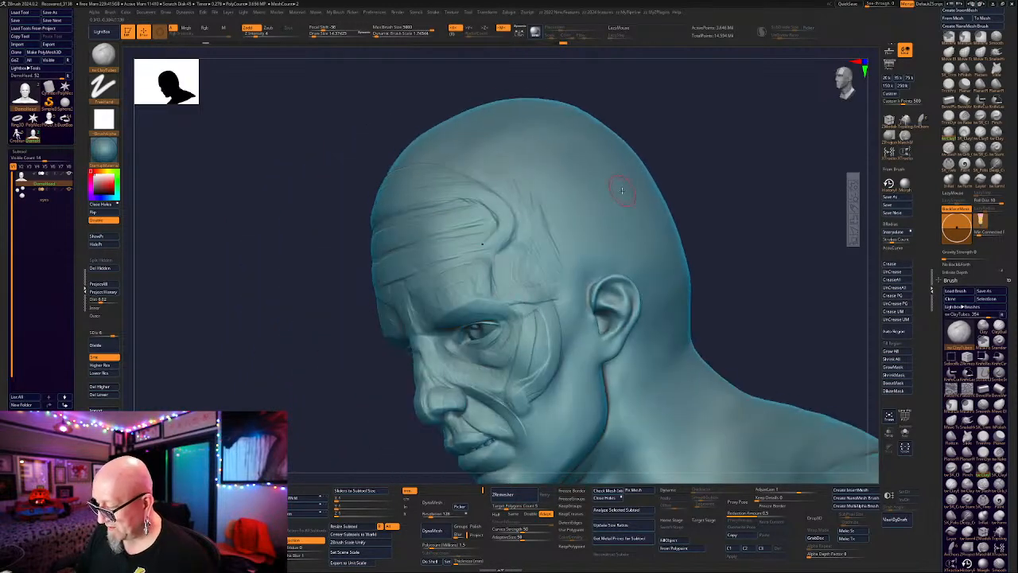
drag(481, 285, 487, 301)
Refine the lowest forehead wrinkle above the brows and the outer ends of the wrinkles near the temple.
drag(694, 153, 740, 149)
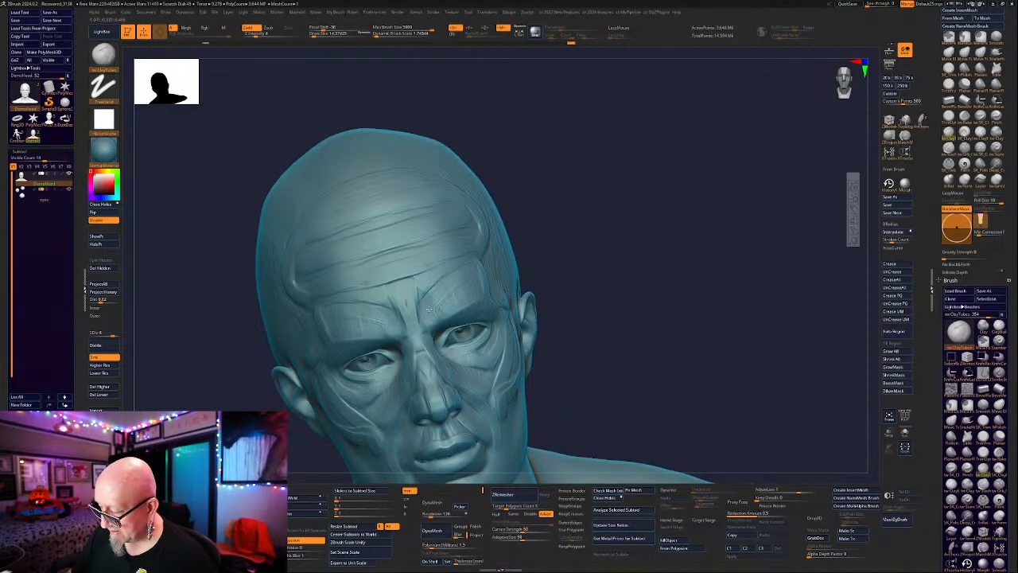
mouse_move(686, 169)
mouse_down()
mouse_move(704, 168)
mouse_move(690, 189)
mouse_up()
drag(435, 276, 427, 287)
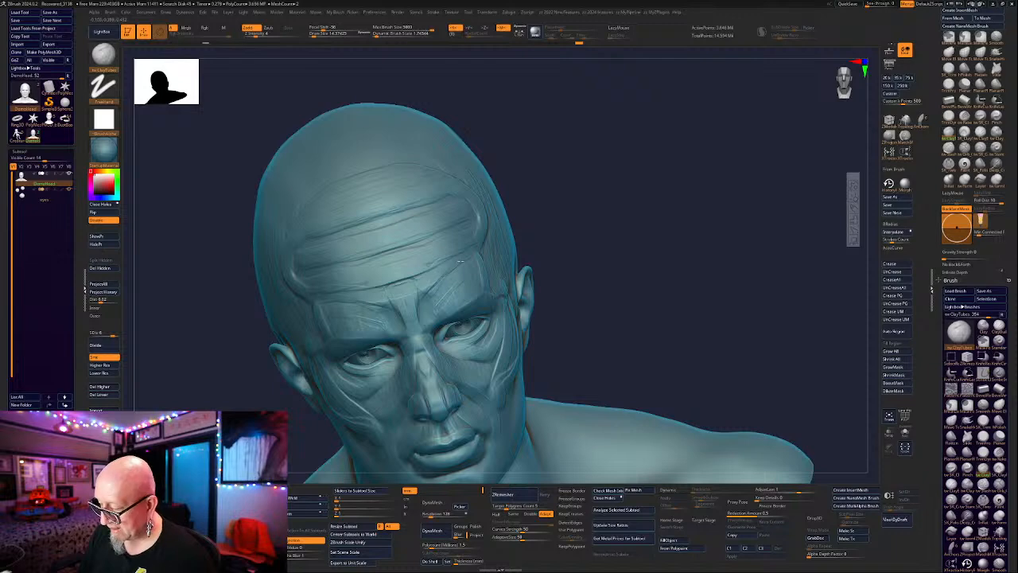
drag(598, 167, 559, 169)
drag(476, 229, 450, 202)
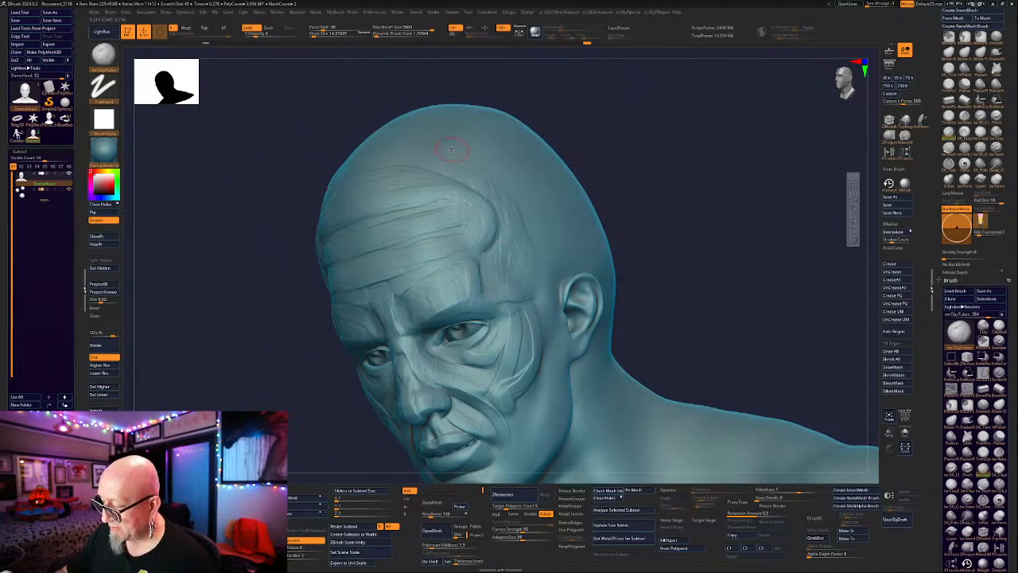
Sculpt dipping notches and small raised folds into the horizontal wrinkles at the centre of the forehead.
drag(602, 152, 694, 148)
drag(634, 139, 592, 147)
mouse_move(365, 211)
mouse_down()
mouse_move(346, 217)
mouse_move(335, 260)
mouse_up()
mouse_move(324, 224)
mouse_down()
mouse_move(326, 238)
mouse_move(351, 203)
mouse_up()
mouse_move(593, 93)
mouse_down()
mouse_move(544, 116)
mouse_move(552, 120)
mouse_up()
mouse_move(439, 202)
mouse_down()
mouse_move(388, 197)
mouse_move(430, 209)
mouse_move(420, 202)
mouse_move(435, 199)
mouse_up()
drag(634, 105, 676, 121)
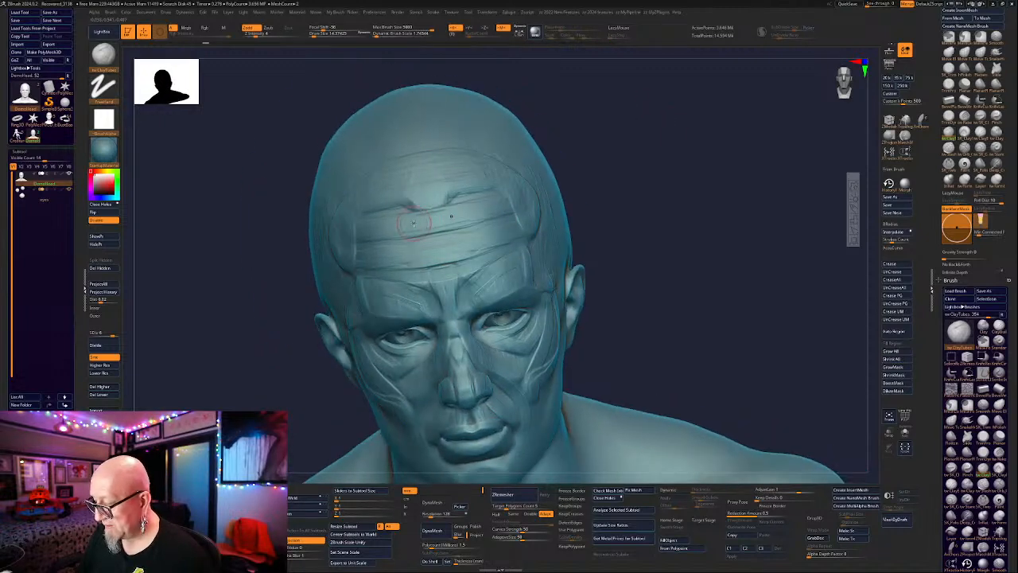
drag(429, 234, 472, 229)
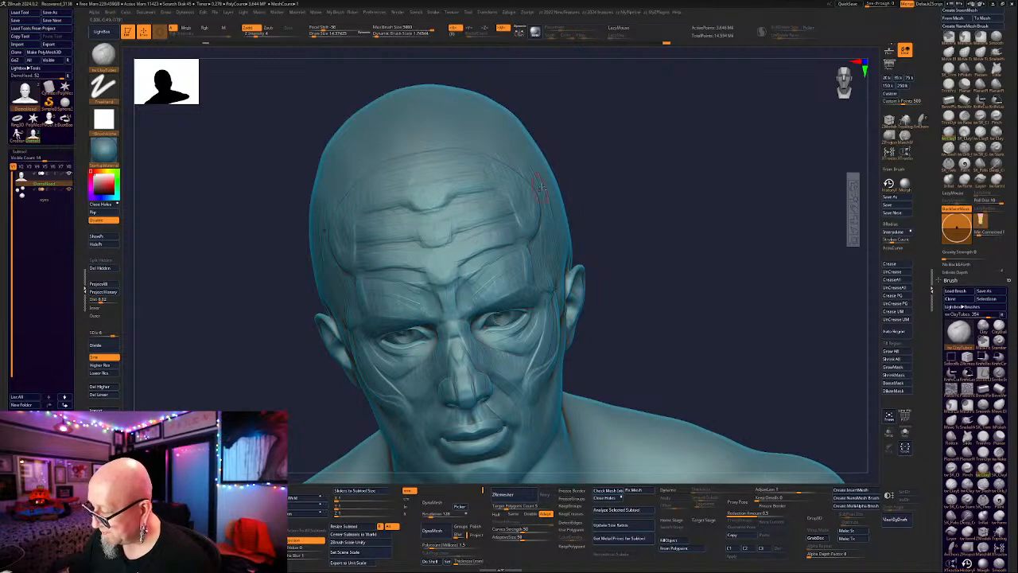
Build up the curved ridge at the side of the forehead where it meets the temple.
mouse_move(542, 188)
right_down()
mouse_move(594, 117)
mouse_move(547, 199)
right_up()
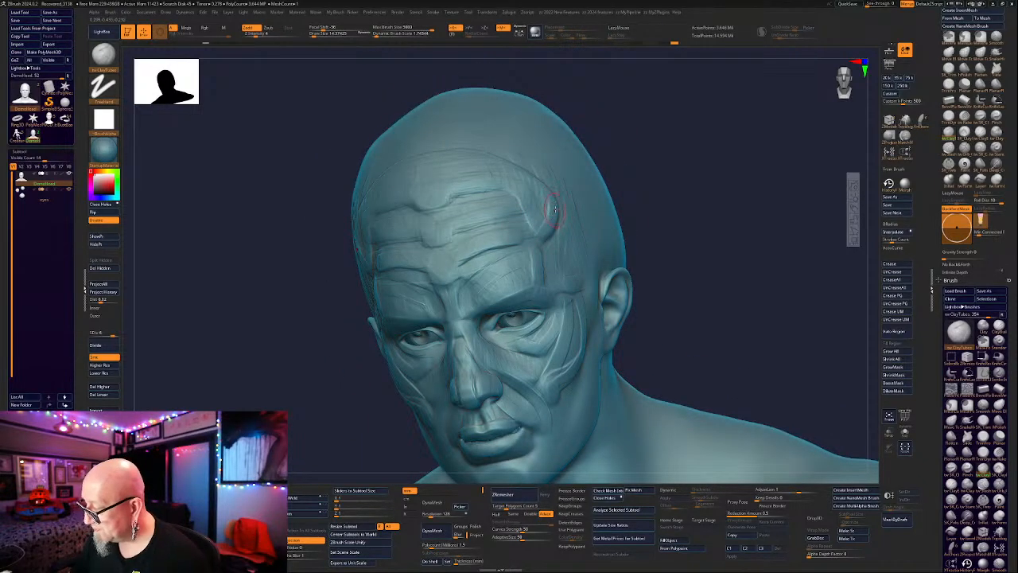
right_drag(680, 95, 557, 231)
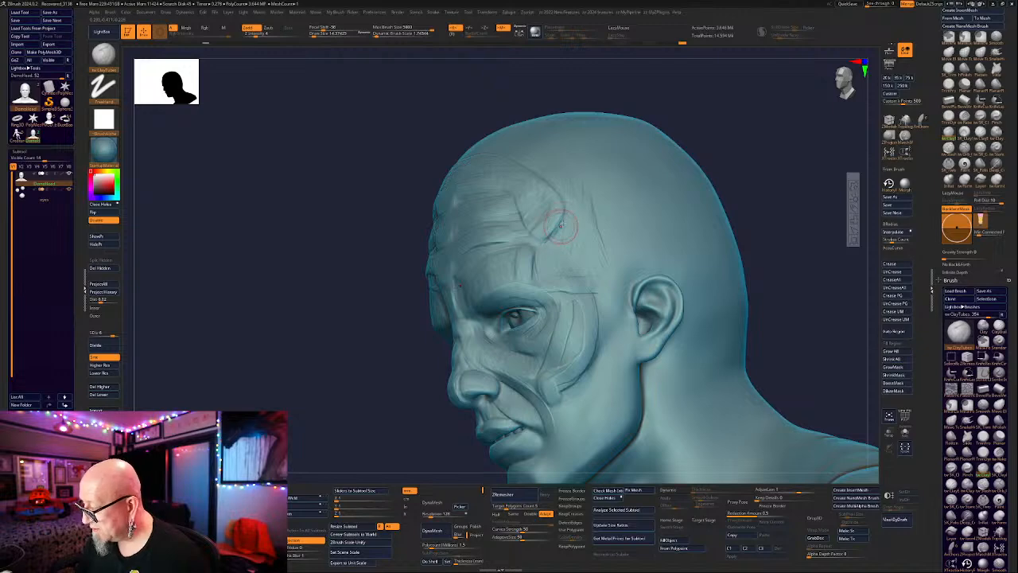
drag(589, 216, 553, 242)
drag(665, 109, 758, 90)
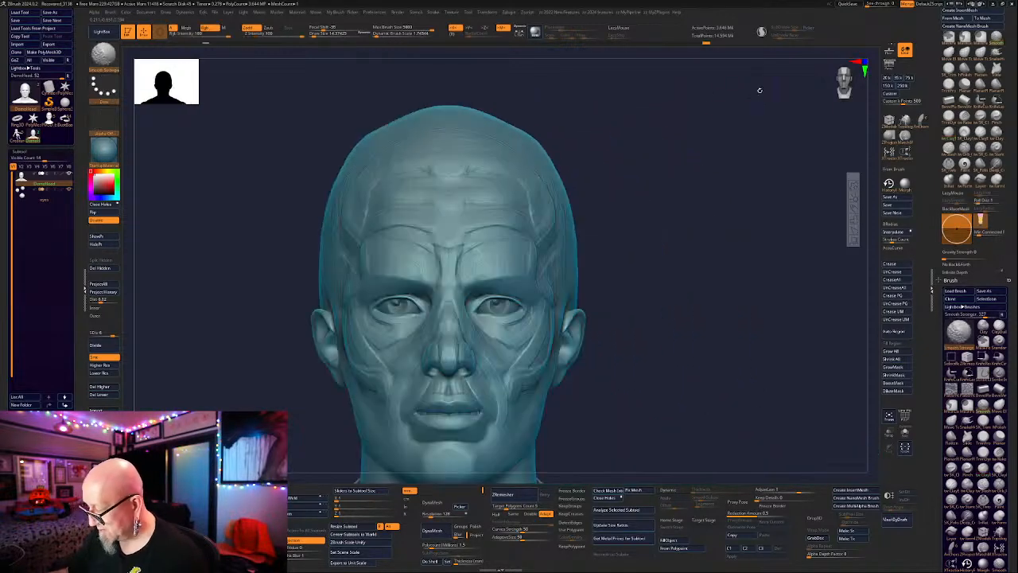
Add muscle bands across the cheek and extend the fold beside the nose down past the mouth corner.
mouse_move(667, 242)
alt+mouse_down()
mouse_move(614, 240)
mouse_move(513, 288)
alt+mouse_up()
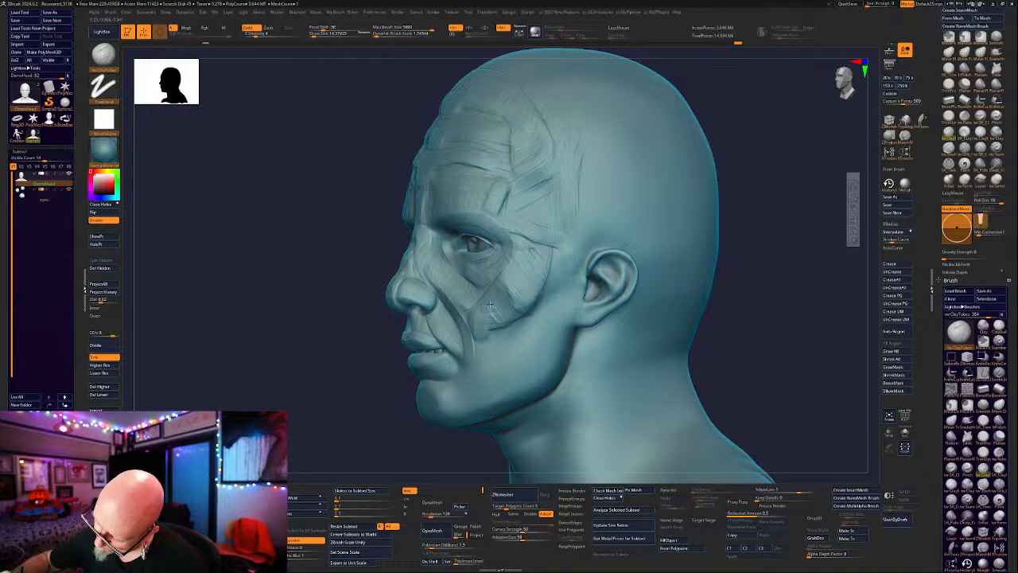
drag(731, 198, 782, 186)
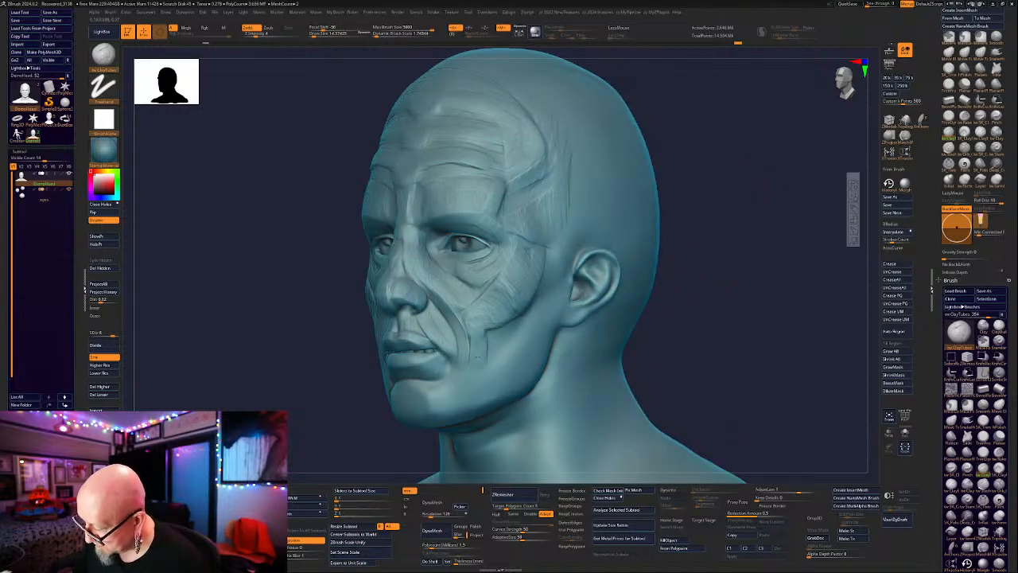
drag(676, 214, 513, 288)
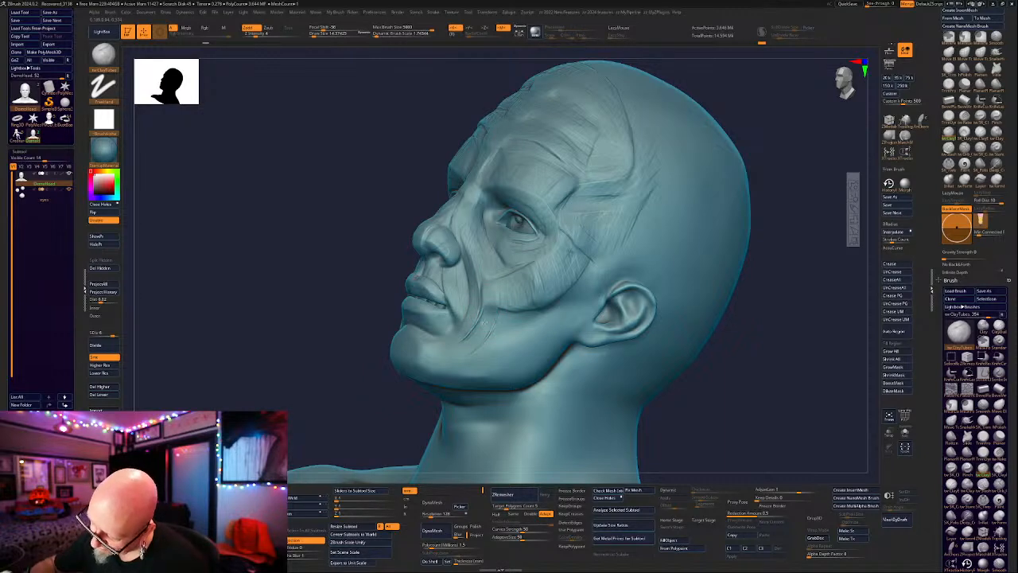
drag(700, 374, 835, 298)
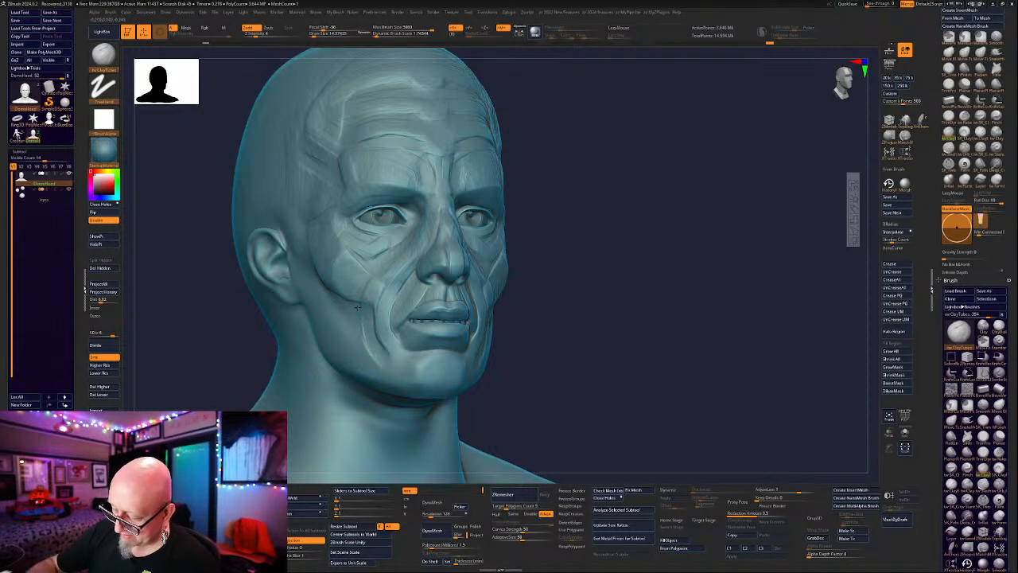
shift+drag(618, 170, 627, 193)
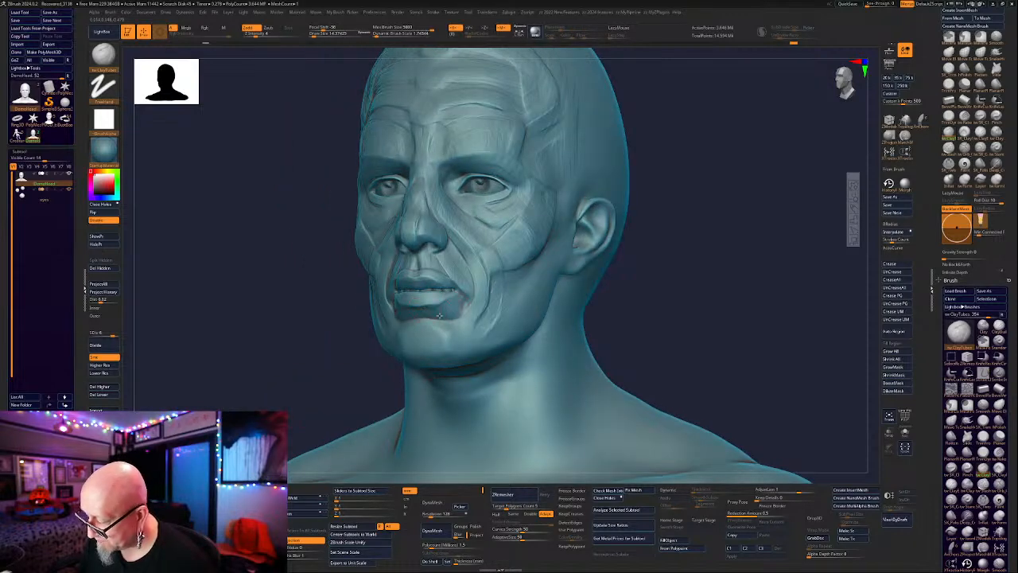
Carve the crease beneath the lower lip and build up the raised pad of the chin.
mouse_move(444, 319)
mouse_down()
mouse_move(453, 308)
mouse_move(447, 328)
mouse_move(461, 314)
mouse_up()
drag(786, 213, 751, 202)
drag(464, 320, 447, 278)
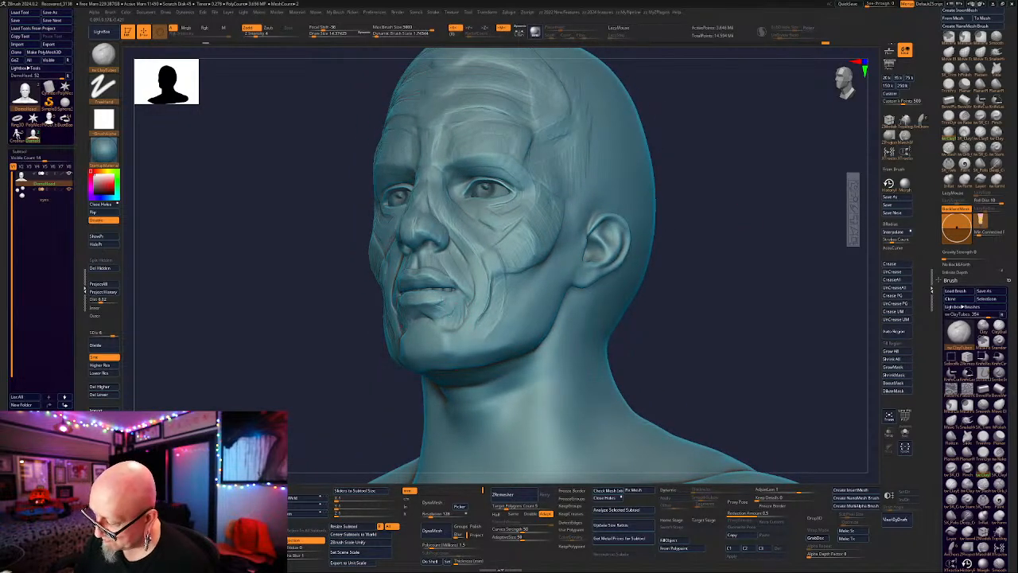
drag(686, 210, 743, 232)
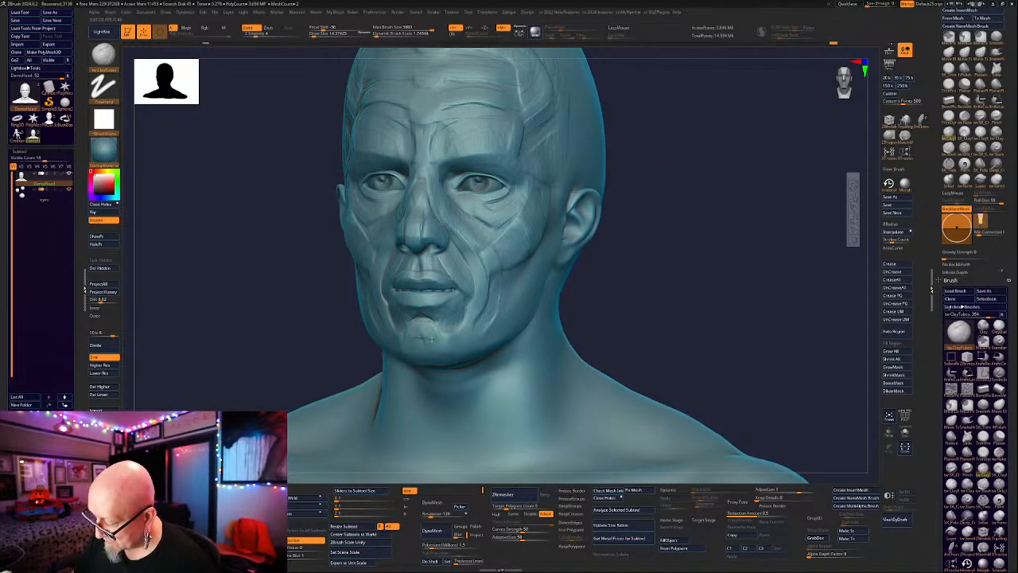
drag(437, 353, 422, 345)
Shape a hooked fold curving around the mouth corner toward the side of the chin.
drag(691, 241, 625, 244)
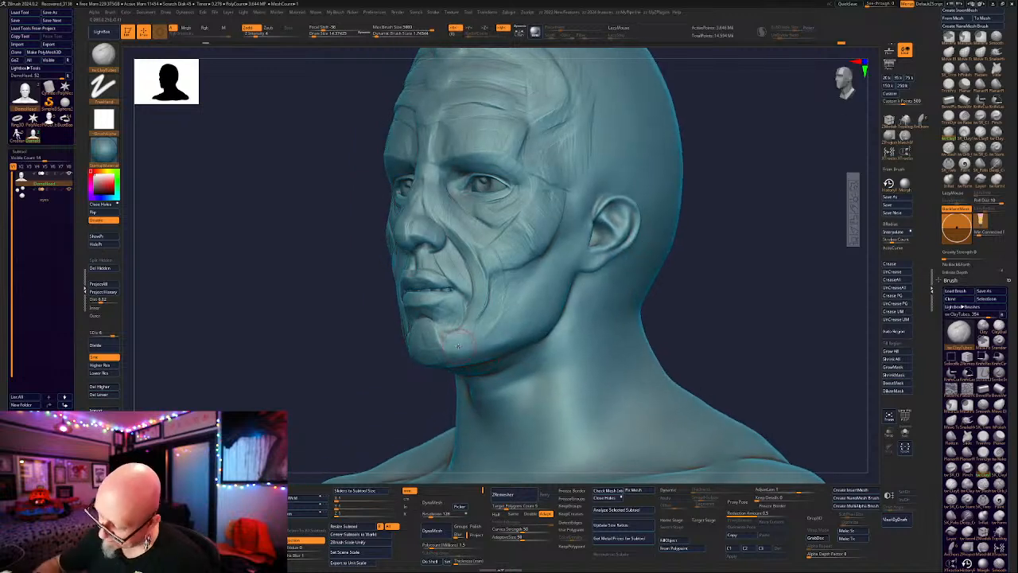
drag(442, 335, 456, 351)
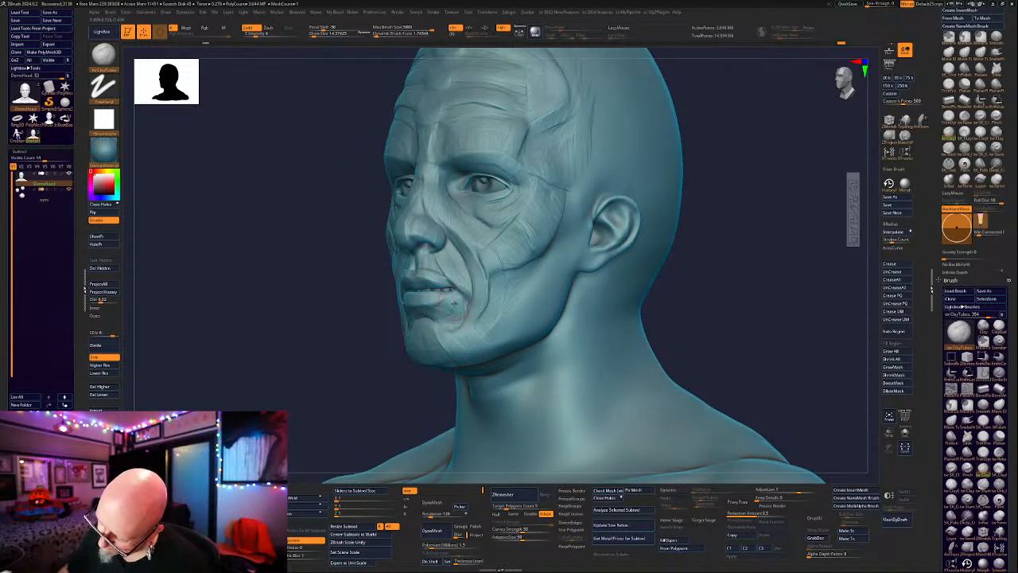
mouse_move(463, 317)
mouse_down()
mouse_move(449, 341)
mouse_move(478, 344)
mouse_move(495, 315)
mouse_move(466, 339)
mouse_up()
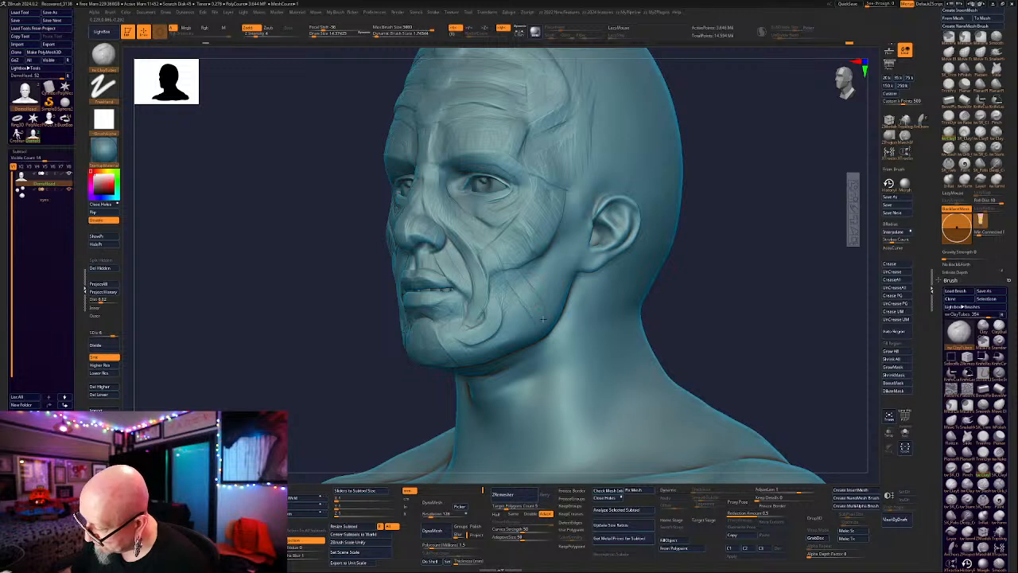
Sculpt diagonal jaw muscle bands from the cheekbone and front of the ear down to the jawline.
mouse_move(528, 278)
mouse_down()
mouse_move(496, 289)
mouse_move(512, 293)
mouse_move(496, 340)
mouse_move(483, 342)
mouse_up()
right_drag(458, 335, 380, 328)
mouse_move(558, 304)
mouse_down()
mouse_move(529, 270)
mouse_move(562, 302)
mouse_move(577, 263)
mouse_up()
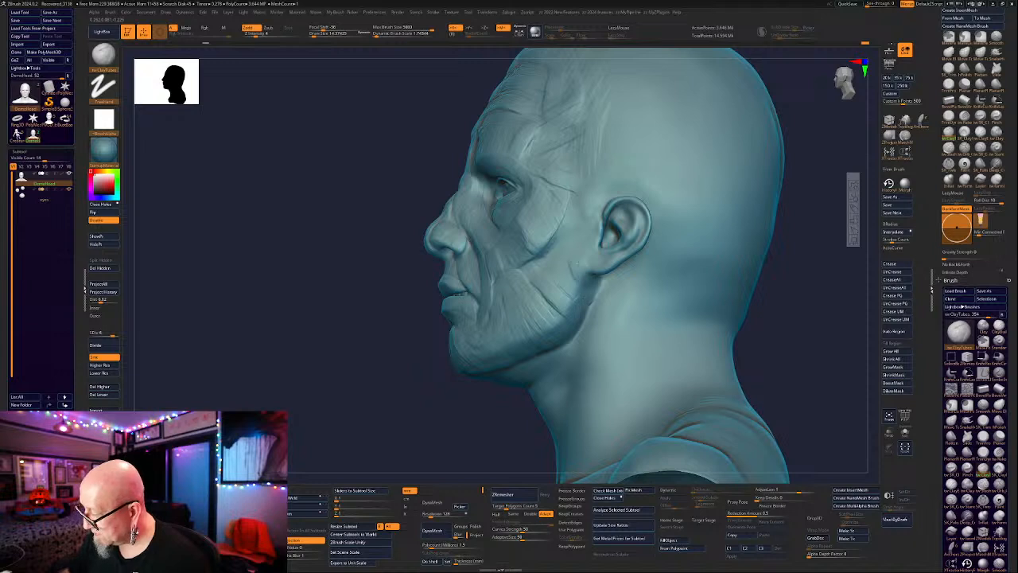
mouse_move(594, 215)
mouse_down()
mouse_move(569, 223)
mouse_move(541, 258)
mouse_up()
drag(568, 308, 554, 260)
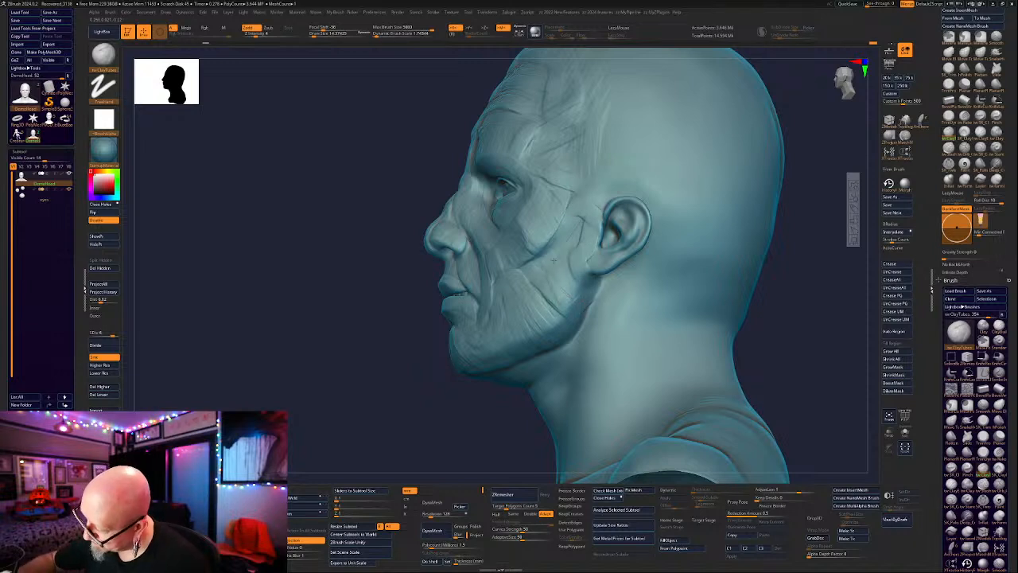
Add long vertical bands down the side of the head, from the temple to just above the ear.
drag(796, 243, 739, 257)
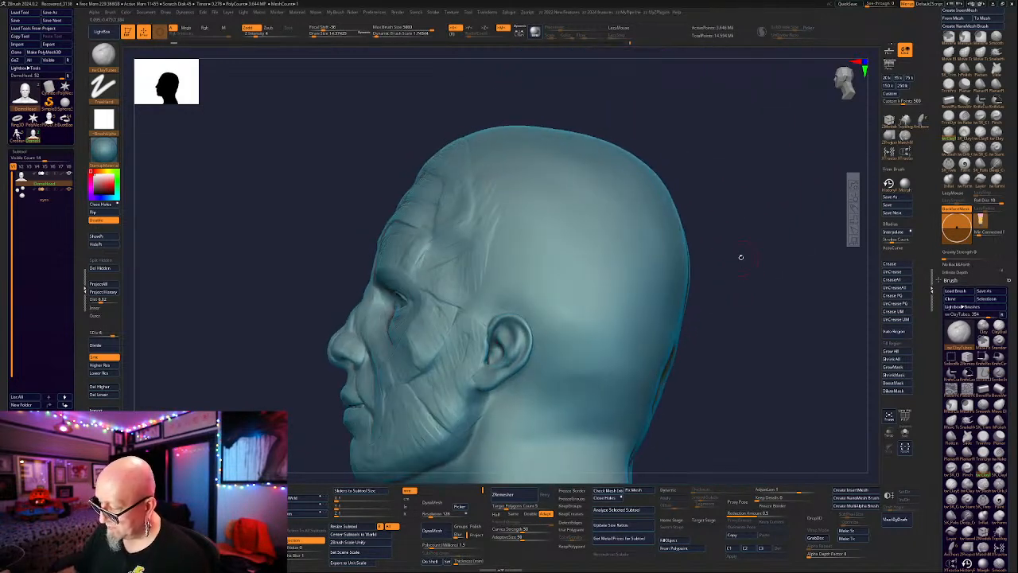
mouse_move(507, 205)
mouse_down()
mouse_move(492, 279)
mouse_move(497, 312)
mouse_up()
drag(491, 274, 499, 312)
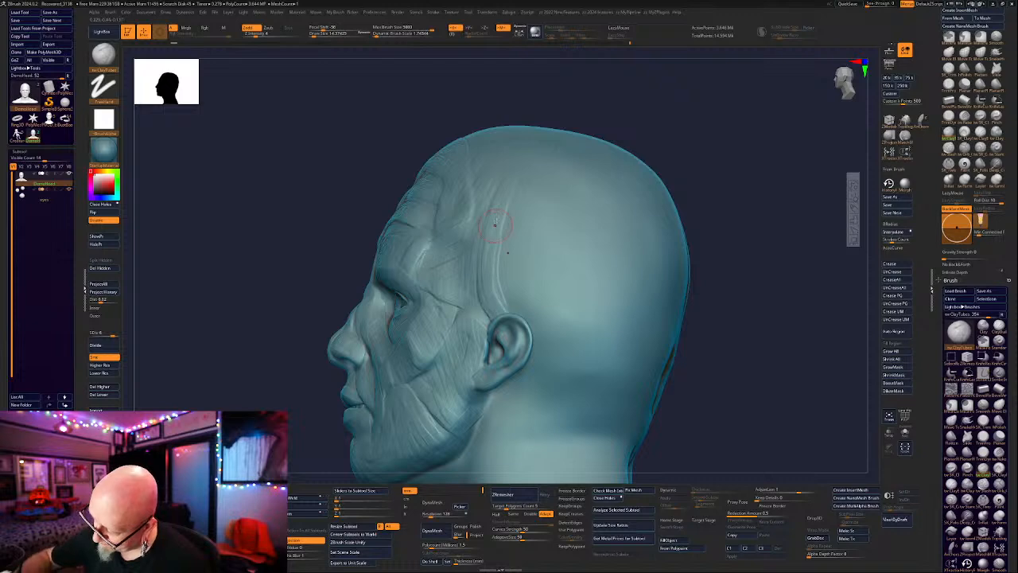
drag(504, 219, 503, 304)
Sculpt converging muscle bands down the front of the neck, from under the chin toward the throat.
shift+drag(715, 265, 781, 265)
alt+drag(617, 425, 455, 281)
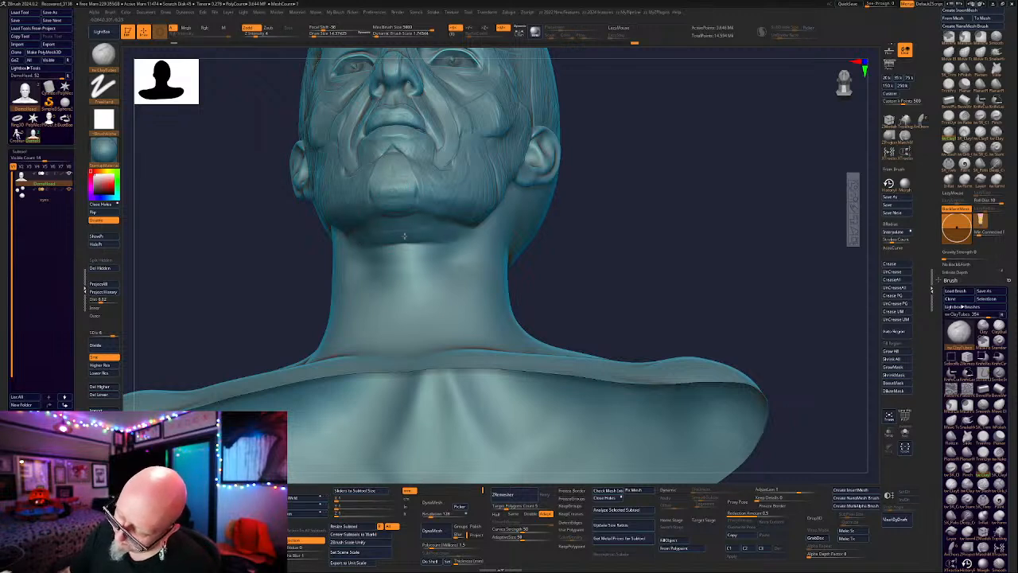
mouse_move(364, 260)
mouse_down()
mouse_move(394, 257)
mouse_move(402, 315)
mouse_up()
drag(387, 248, 395, 312)
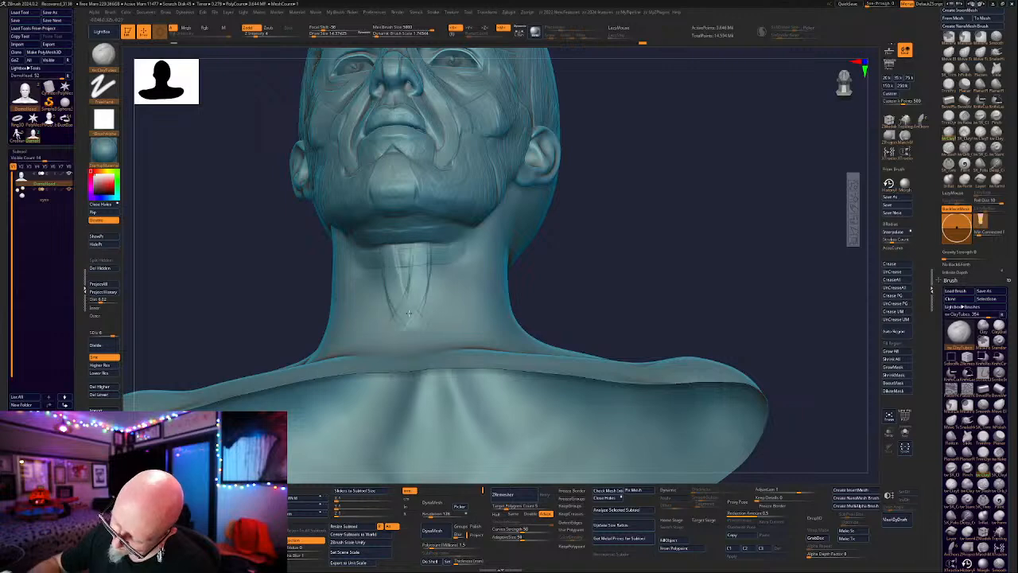
Build up the muscle forms down the front of the throat and beneath the chin with the ClayTubes brush.
mouse_move(405, 268)
mouse_down()
mouse_move(408, 300)
mouse_move(405, 272)
mouse_move(419, 273)
mouse_up()
drag(614, 144, 552, 176)
drag(430, 259, 439, 253)
drag(662, 190, 621, 238)
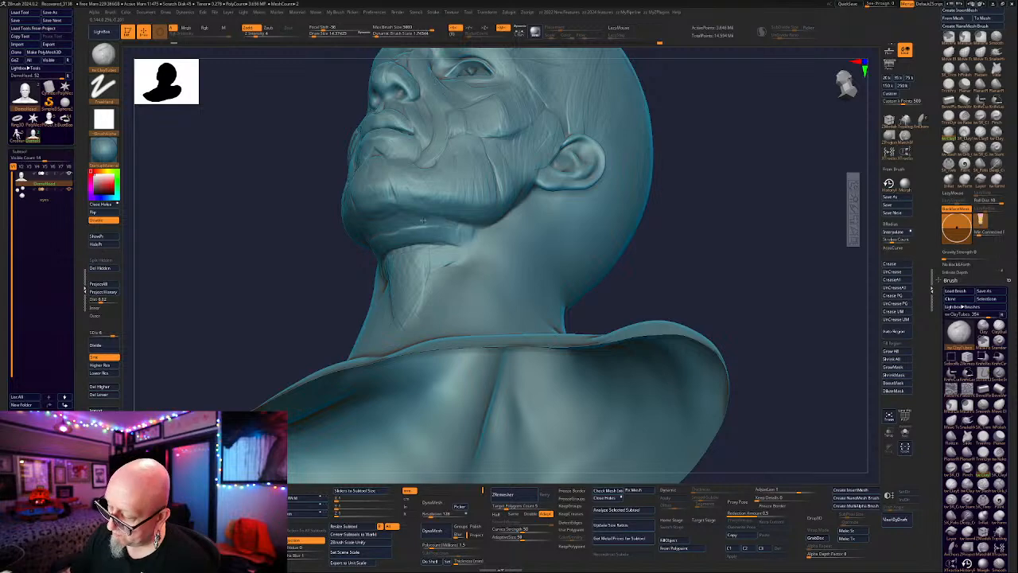
Sculpt the long neck muscle running from behind the ear down toward the collarbone.
drag(672, 194, 598, 211)
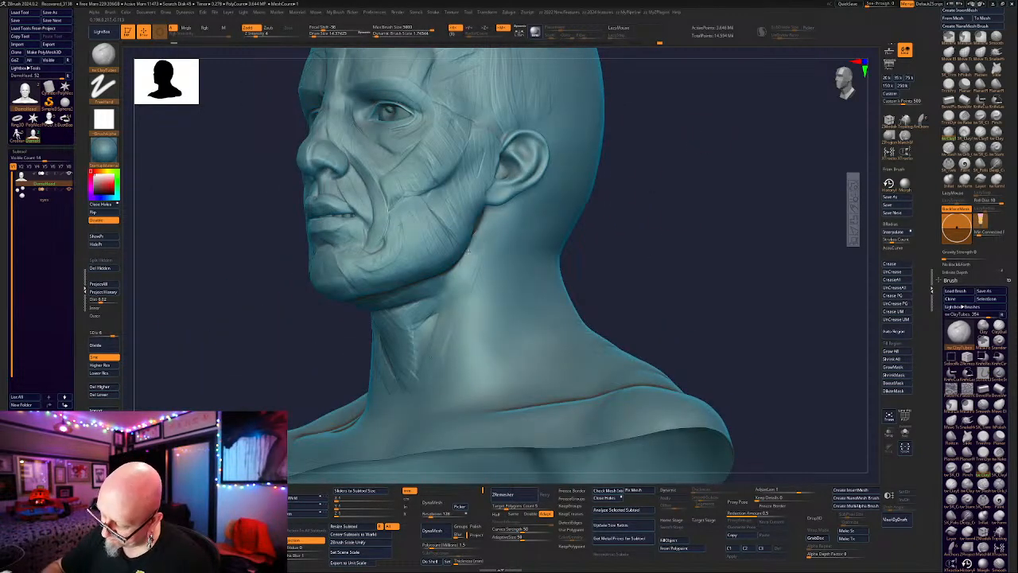
drag(494, 320, 506, 363)
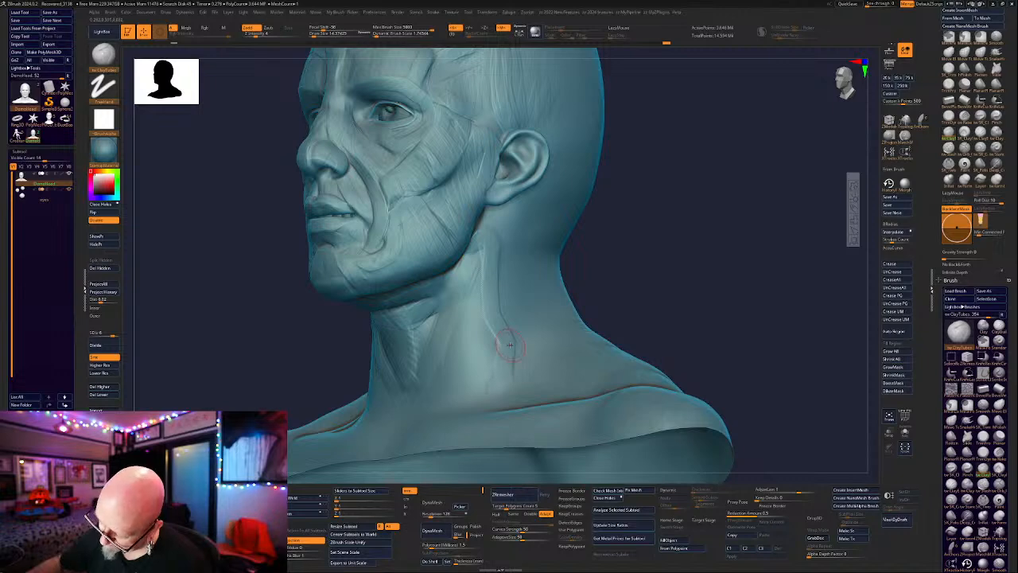
drag(636, 238, 684, 263)
mouse_move(485, 269)
mouse_down()
mouse_move(488, 358)
mouse_move(455, 385)
mouse_move(460, 392)
mouse_up()
Add ClayTubes strokes to define the muscles on the cheek, beside the outer eye corner and below the eyes.
shift+drag(632, 194, 687, 189)
alt+drag(668, 254, 655, 323)
drag(697, 291, 669, 285)
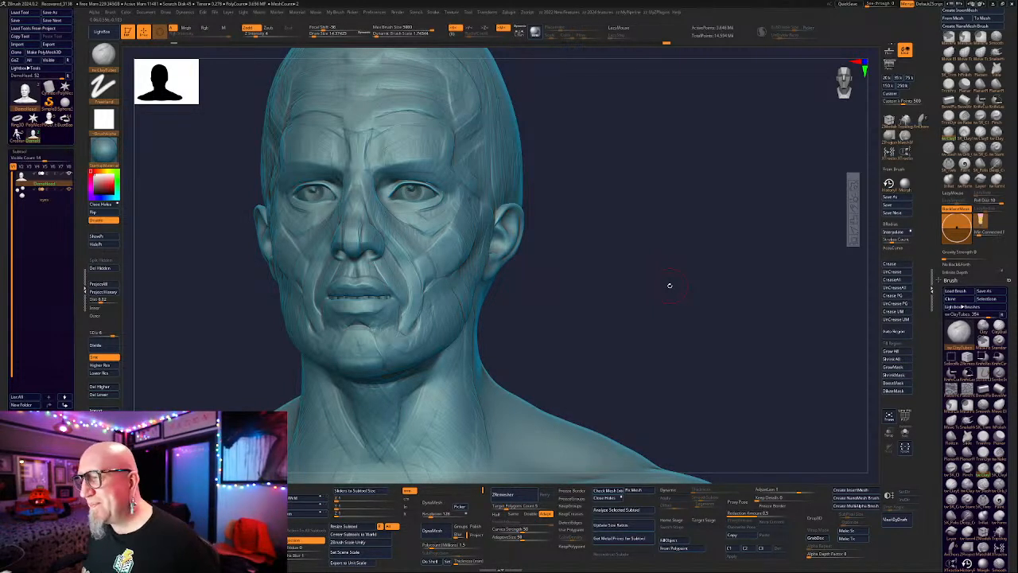
mouse_move(669, 284)
mouse_down()
mouse_move(600, 206)
mouse_move(561, 253)
mouse_up()
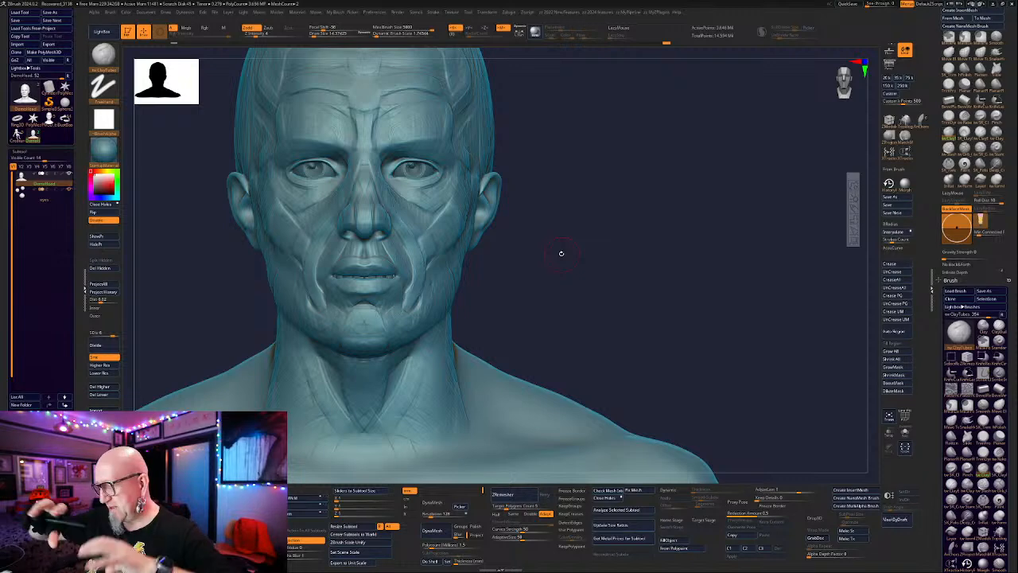
mouse_move(561, 253)
mouse_down()
mouse_move(625, 220)
mouse_move(620, 209)
mouse_up()
mouse_move(392, 237)
mouse_down()
mouse_move(416, 204)
mouse_move(415, 233)
mouse_up()
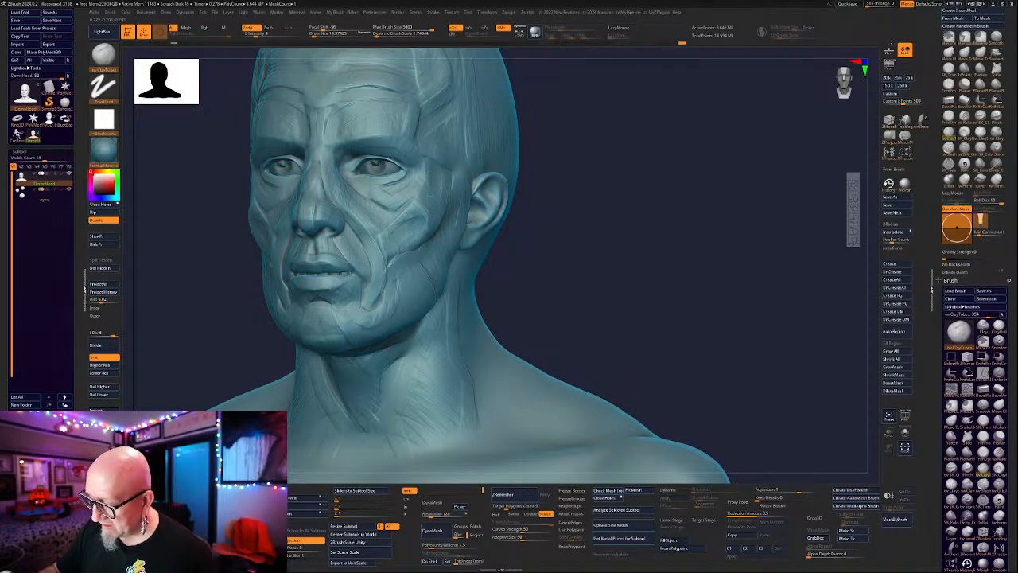
mouse_move(421, 168)
mouse_down()
mouse_move(411, 187)
mouse_move(404, 160)
mouse_move(416, 177)
mouse_up()
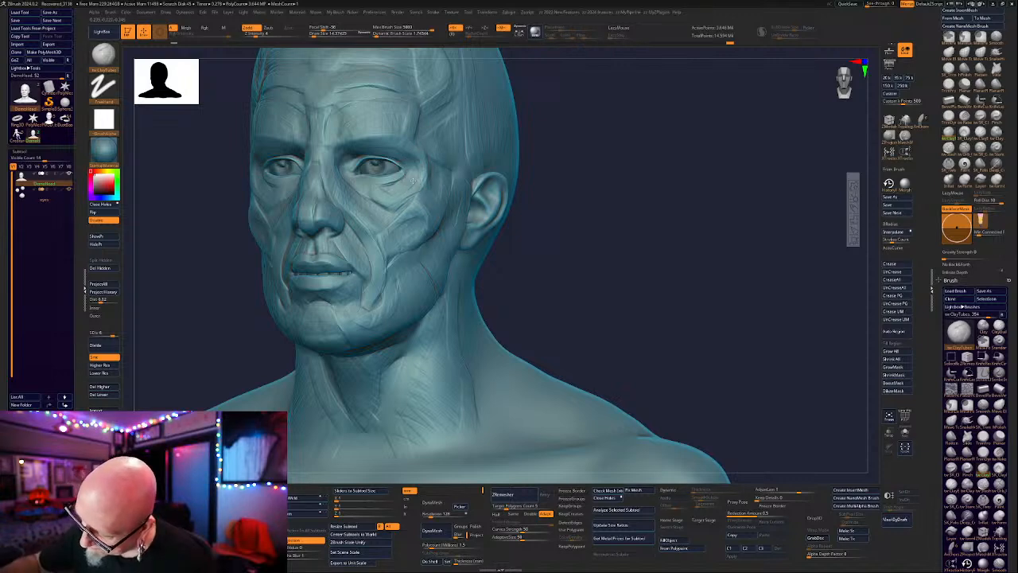
drag(528, 134, 564, 137)
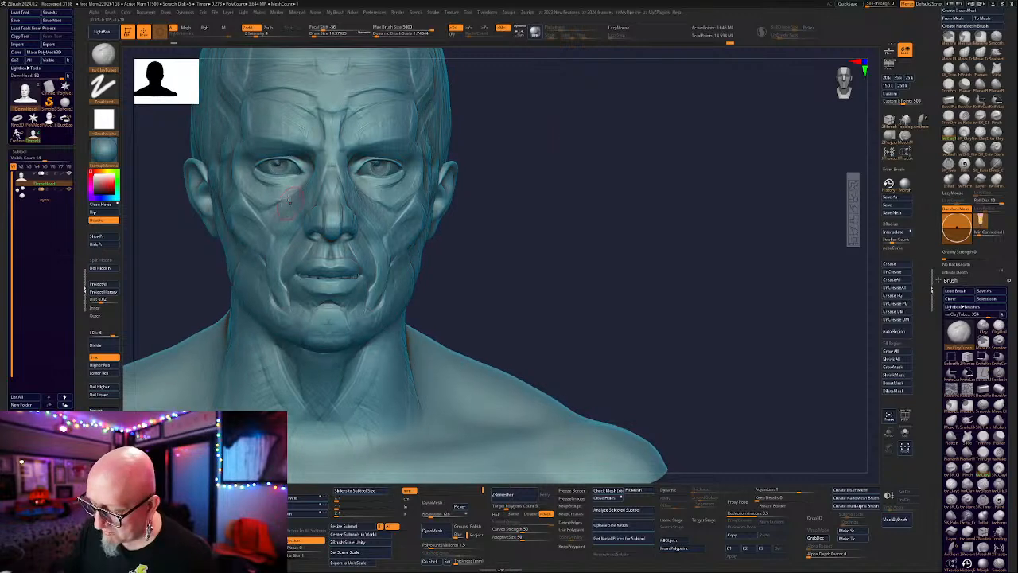
drag(273, 197, 294, 195)
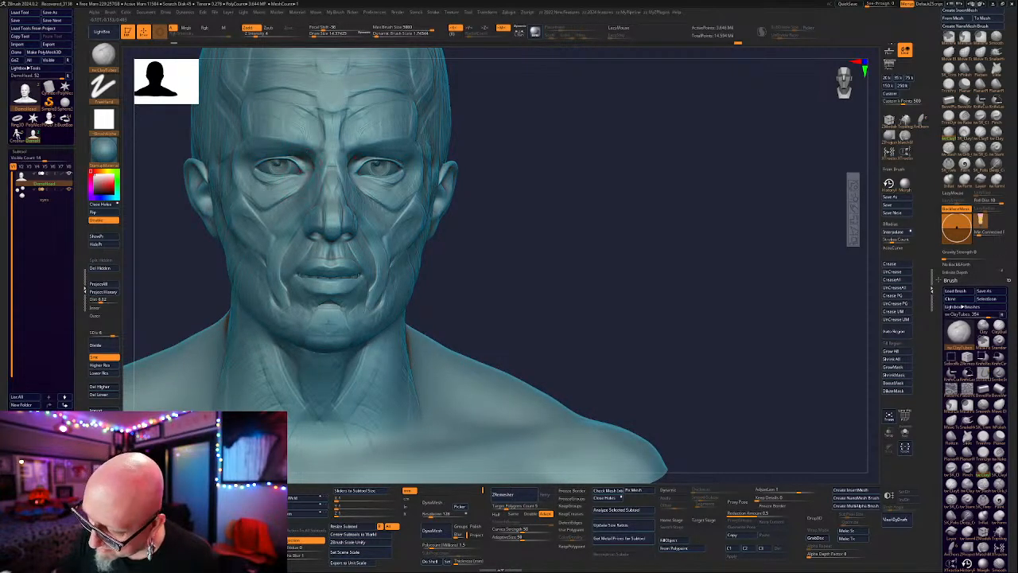
Reduce the brush size and refine the lower eyelid and outer corner of the eye.
mouse_move(478, 112)
mouse_down()
mouse_move(536, 84)
mouse_move(616, 142)
mouse_up()
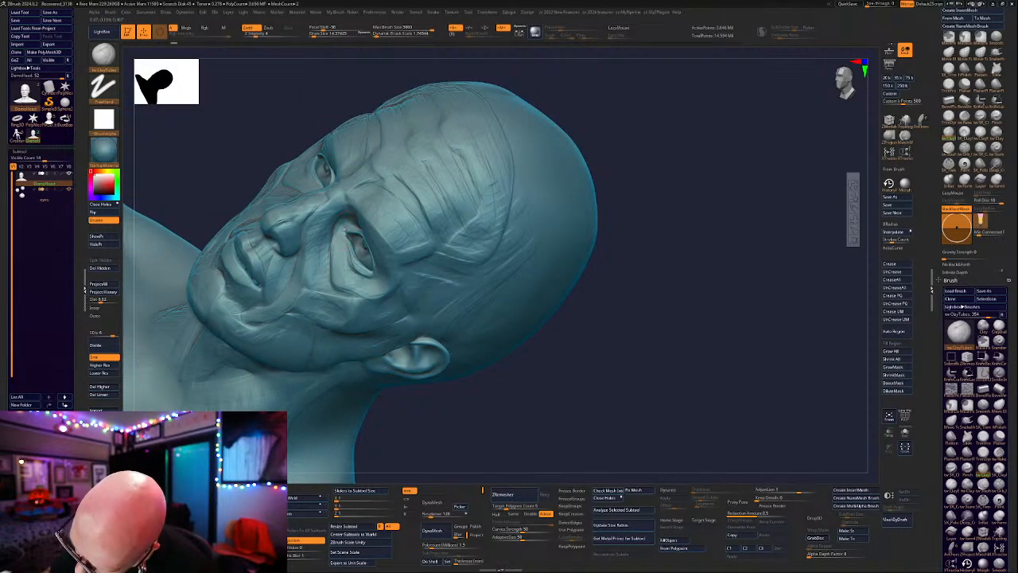
mouse_move(698, 156)
mouse_down()
mouse_move(668, 193)
mouse_move(677, 267)
mouse_up()
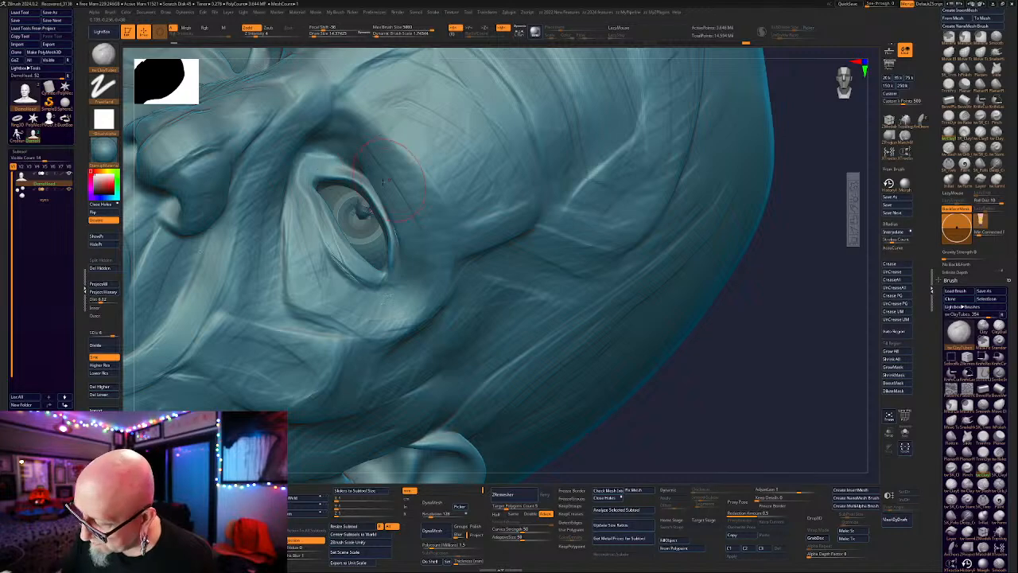
key(space)
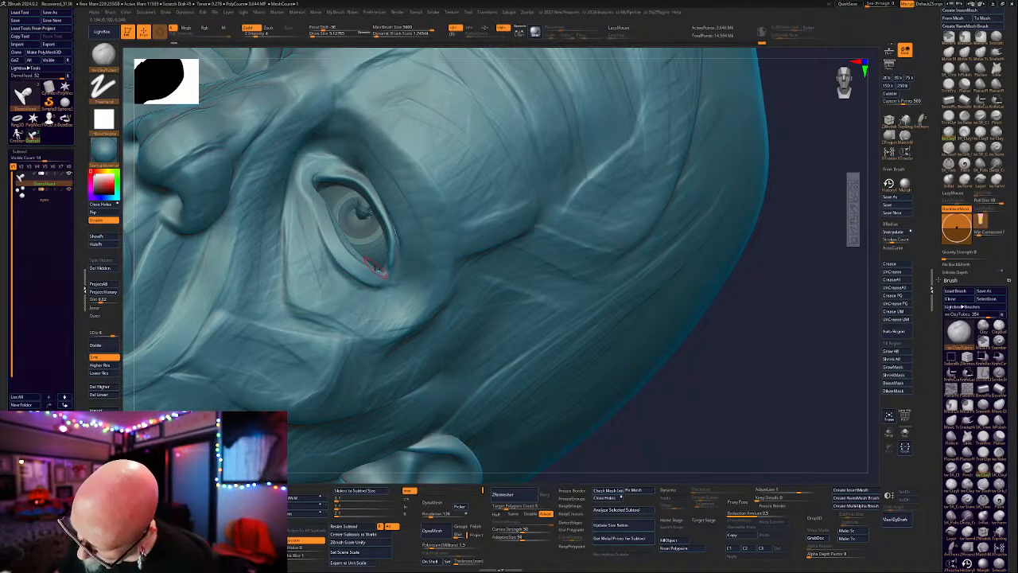
drag(735, 352, 750, 375)
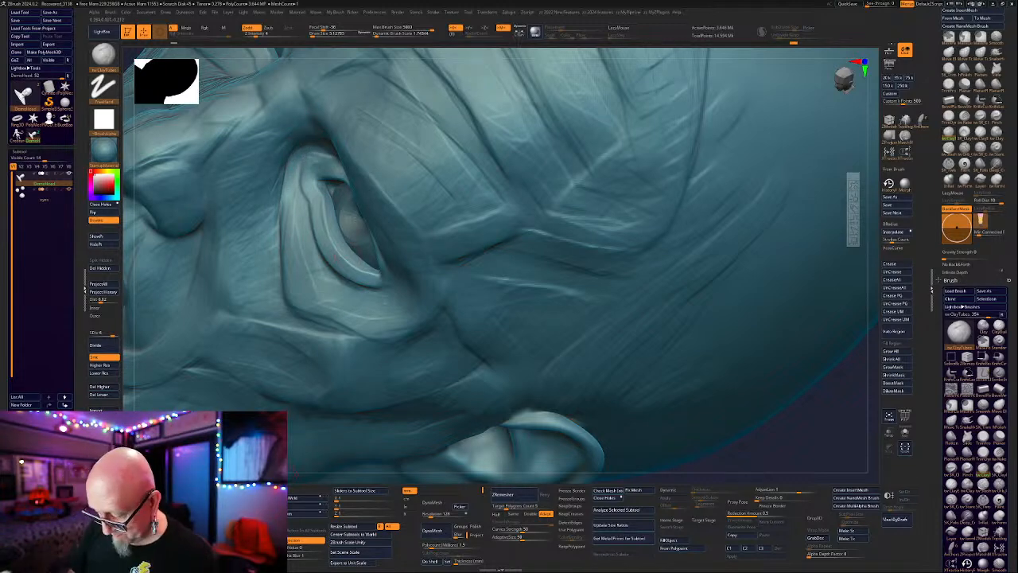
Sculpt fine strokes into the inner part of the upper eyelid and the area below the inner brow.
right_drag(332, 285, 312, 151)
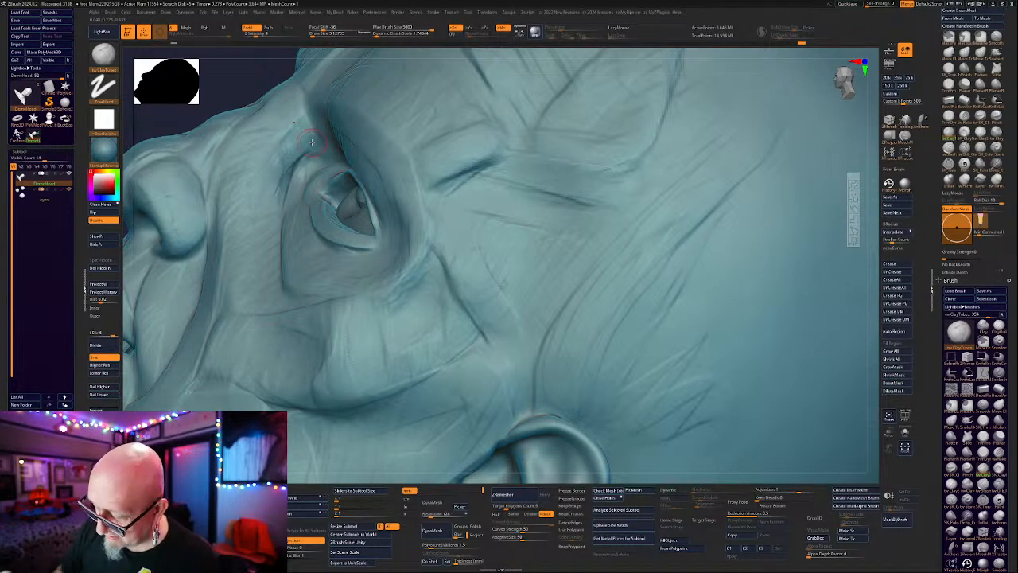
right_drag(312, 142, 298, 86)
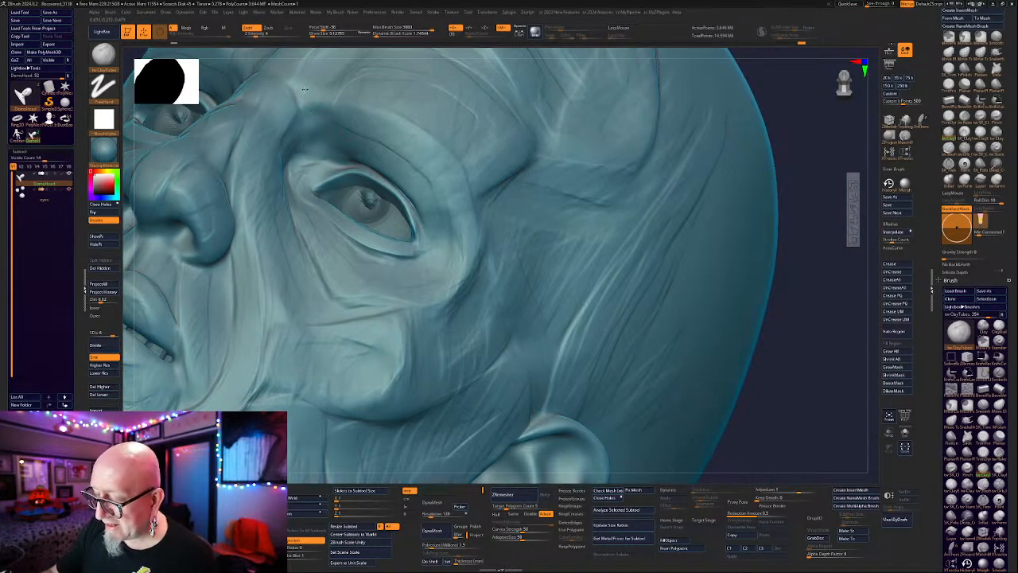
drag(318, 142, 331, 141)
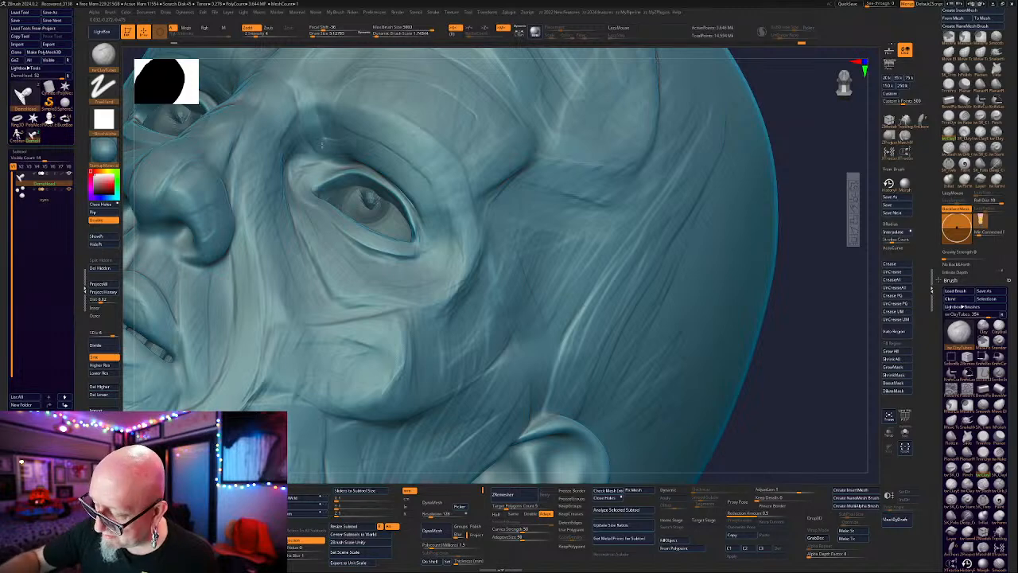
drag(294, 81, 312, 117)
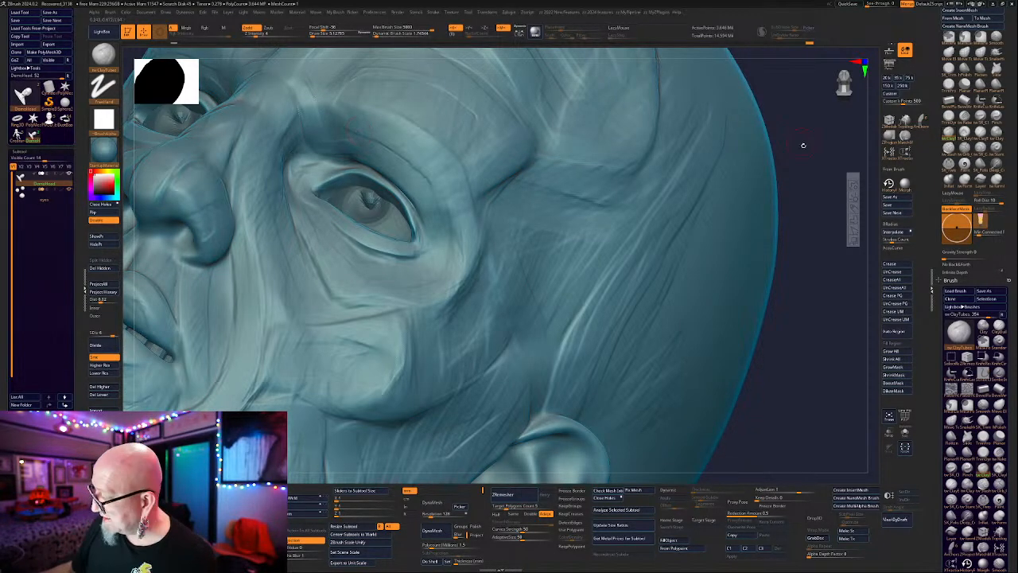
Refine the muscle fibres along the inner eye socket and the side of the nose.
mouse_move(803, 146)
alt+mouse_down()
mouse_move(735, 75)
mouse_move(650, 220)
mouse_move(645, 291)
mouse_move(693, 348)
mouse_move(633, 99)
alt+mouse_up()
drag(807, 82, 793, 96)
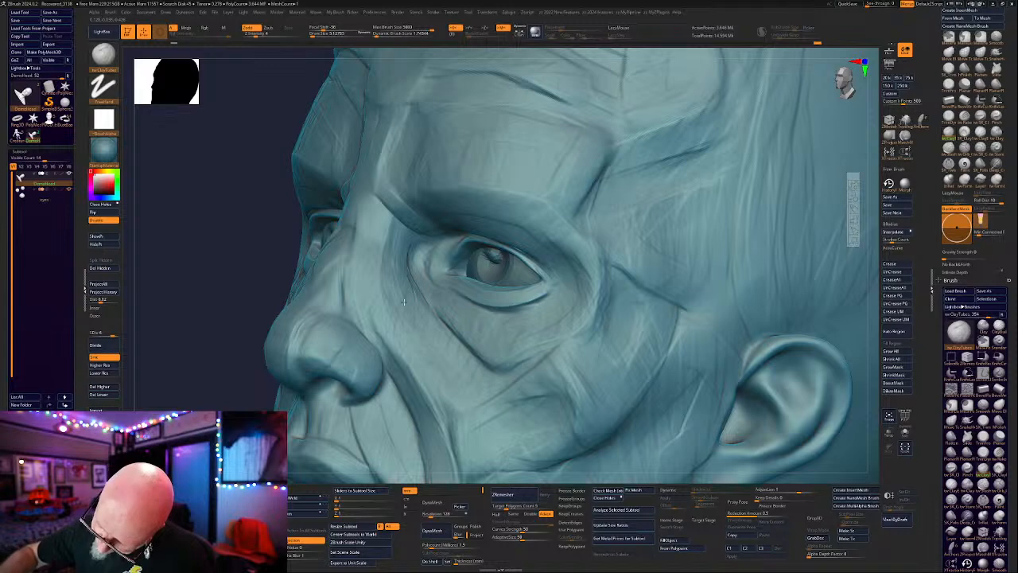
drag(405, 221, 211, 280)
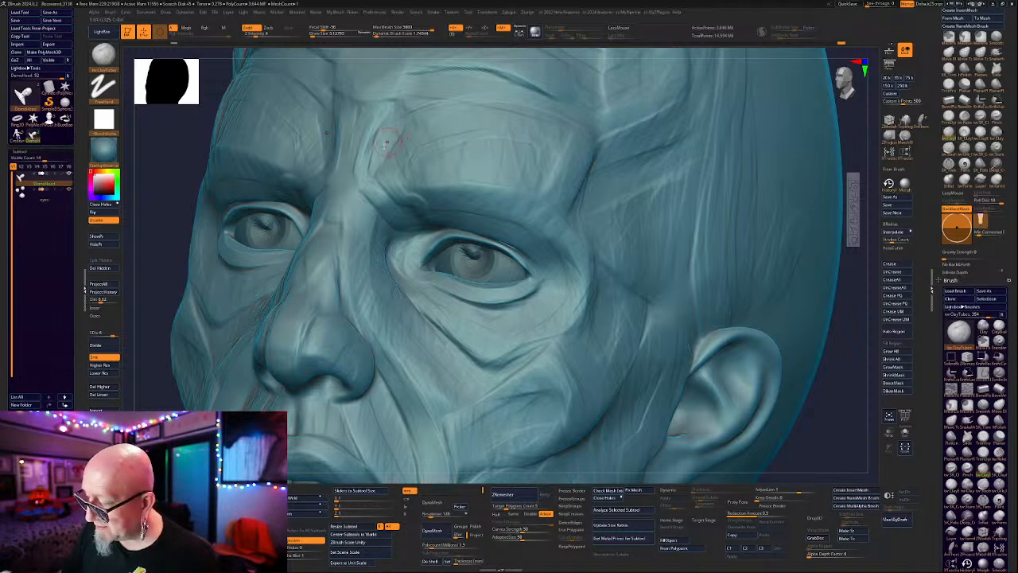
Sculpt the frown muscle above the inner end of the eyebrow beside the nose bridge.
drag(390, 106, 371, 163)
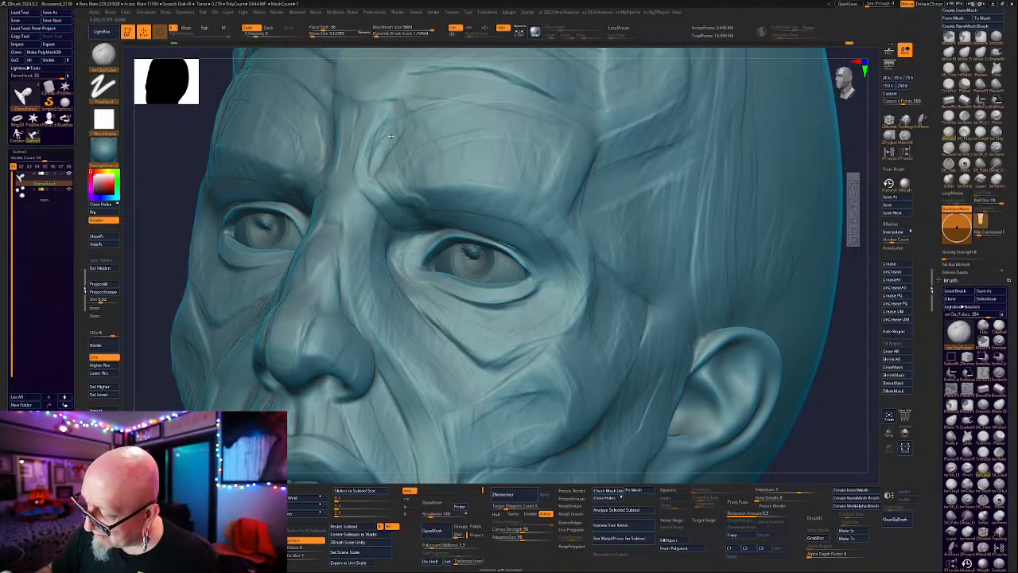
drag(395, 114, 386, 141)
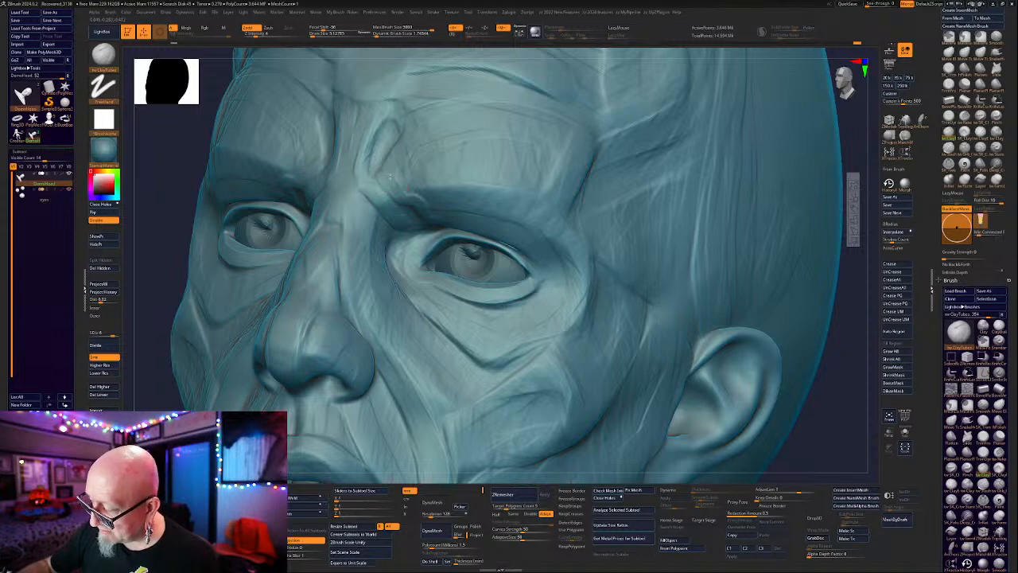
right_drag(390, 177, 413, 178)
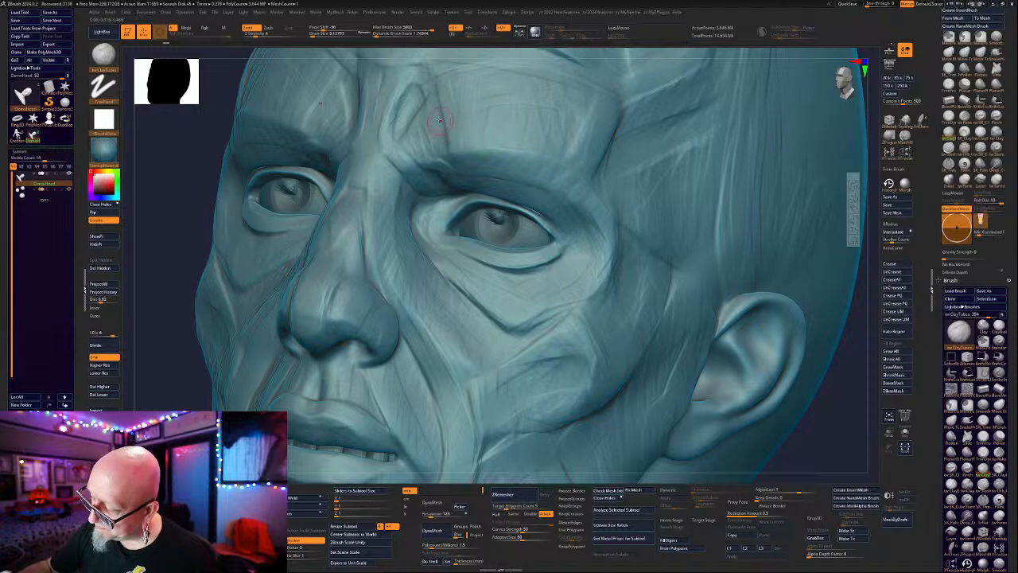
ctrl+right_drag(390, 137, 151, 342)
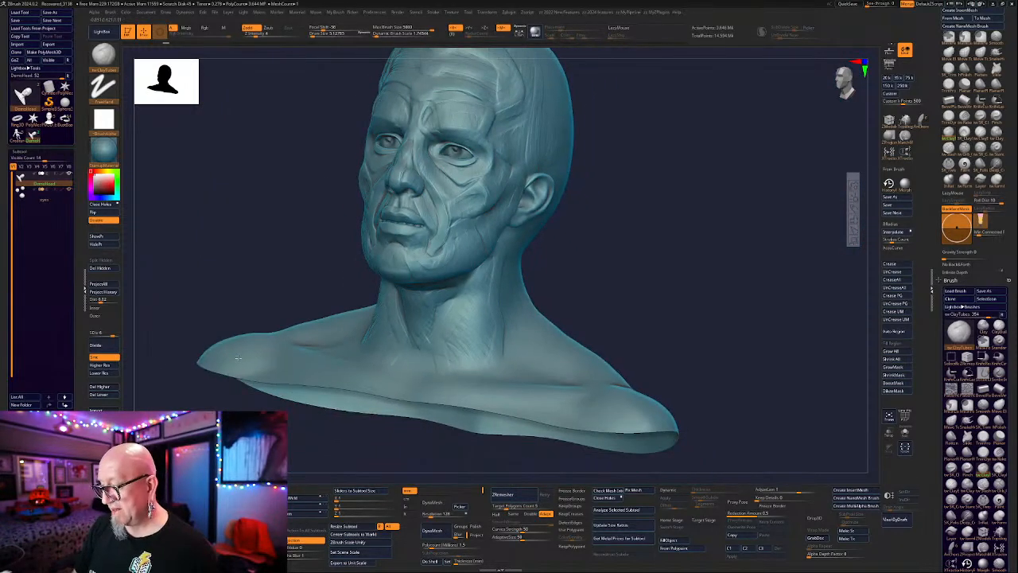
Add muscle detail to the cheek between the lower eyelid and the corner of the mouth.
shift+right_drag(699, 184, 698, 264)
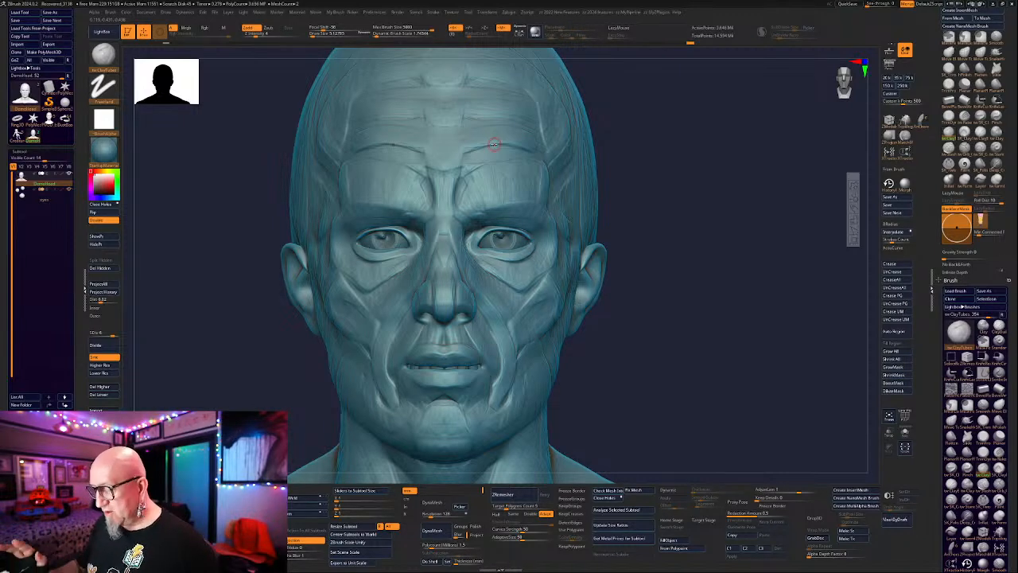
alt+right_drag(664, 306, 680, 231)
right_drag(680, 231, 744, 253)
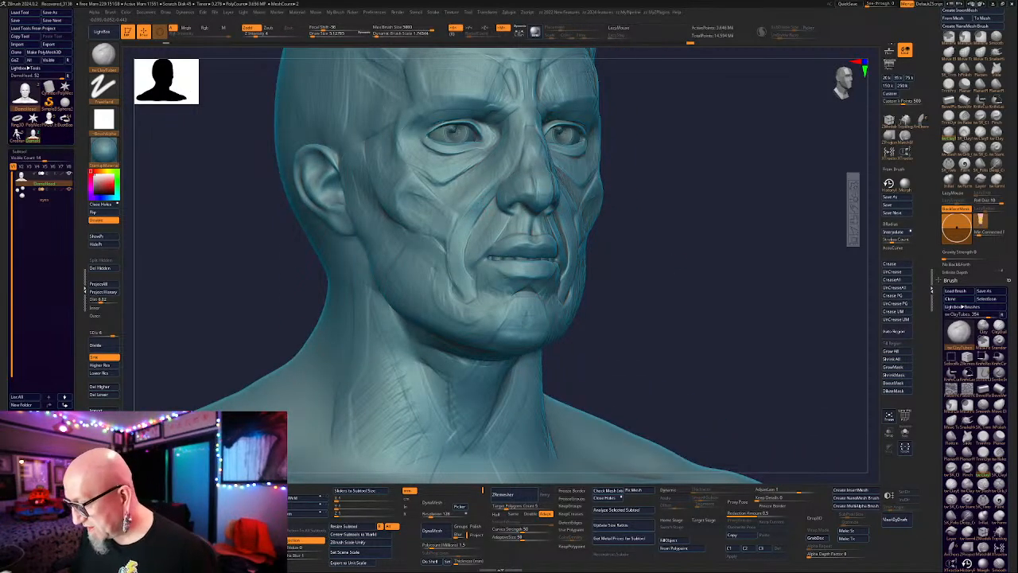
drag(482, 203, 464, 252)
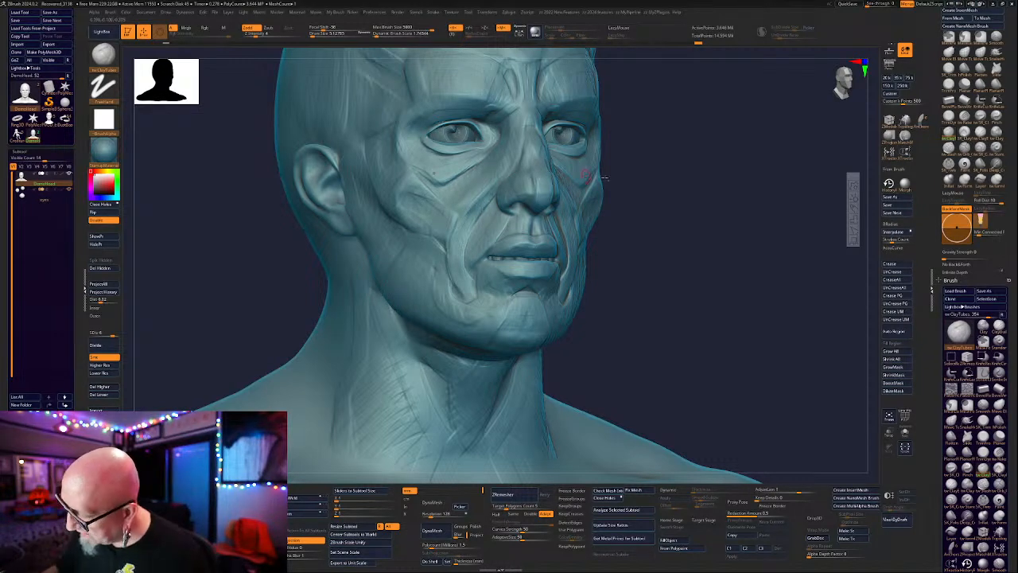
shift+right_drag(694, 208, 718, 218)
ctrl+right_drag(770, 264, 726, 223)
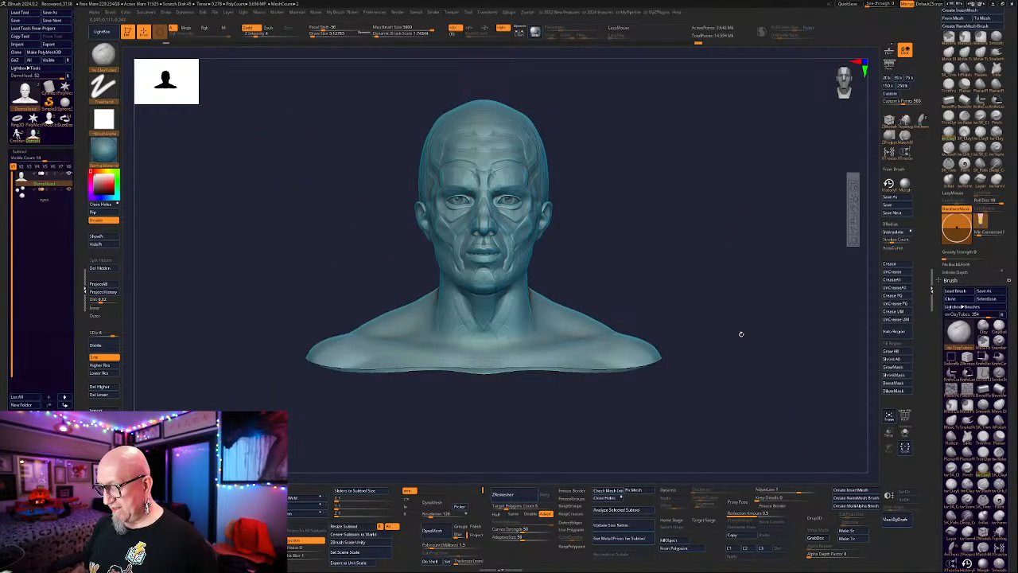
right_drag(738, 334, 725, 336)
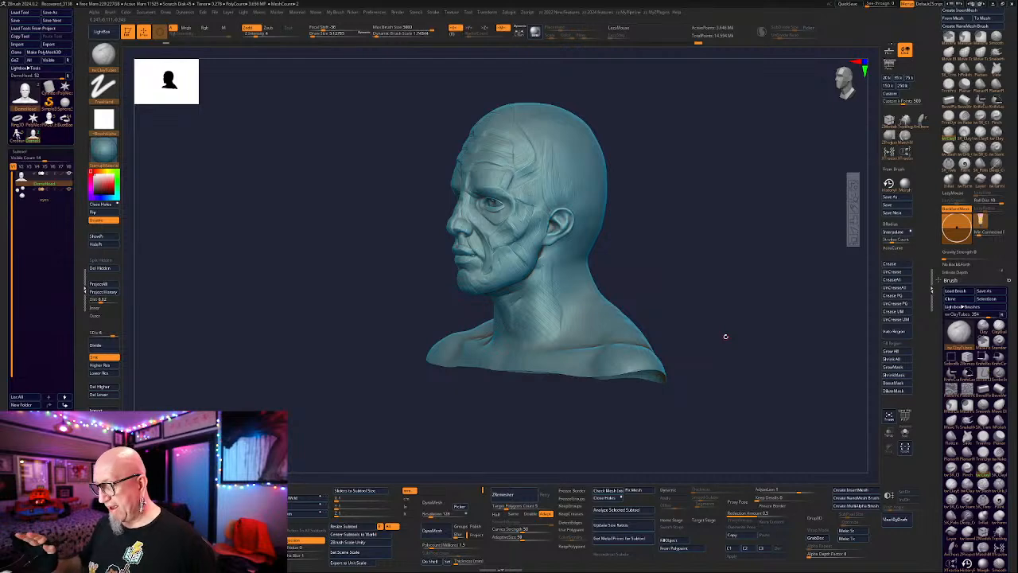
Enlarge the brush and mask a strip along the cheekbone in front of the ear.
ctrl+right_drag(711, 266, 706, 366)
right_drag(395, 406, 304, 391)
right_drag(831, 215, 773, 308)
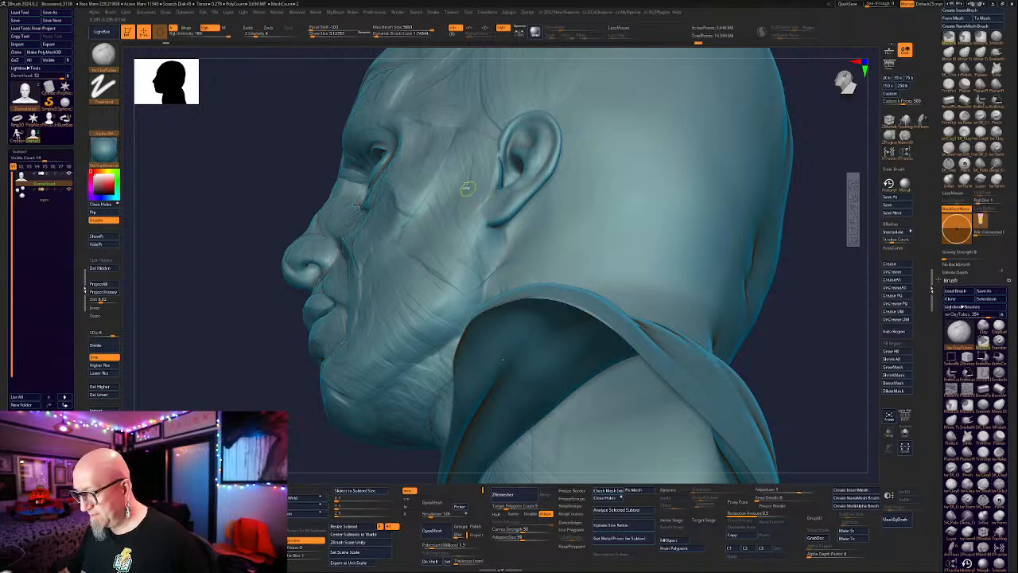
key(space)
drag(442, 147, 366, 246)
drag(791, 274, 781, 103)
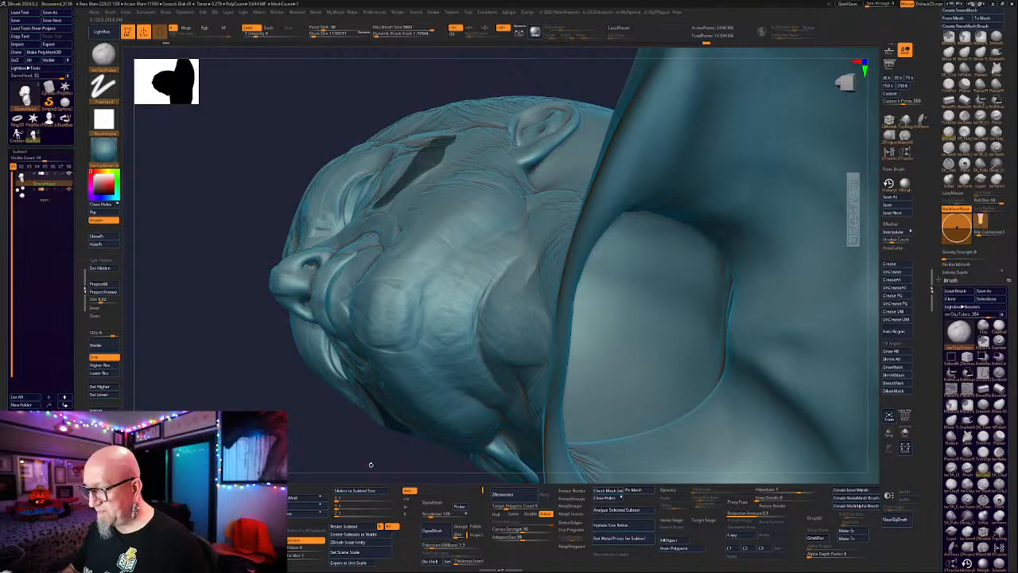
Reshape the cheek around the masked cheekbone strip with the Move Elastic brush and smooth the surface.
drag(371, 464, 175, 455)
mouse_move(761, 110)
mouse_down()
mouse_move(782, 125)
mouse_move(753, 159)
mouse_move(764, 118)
mouse_up()
click(950, 55)
key(space)
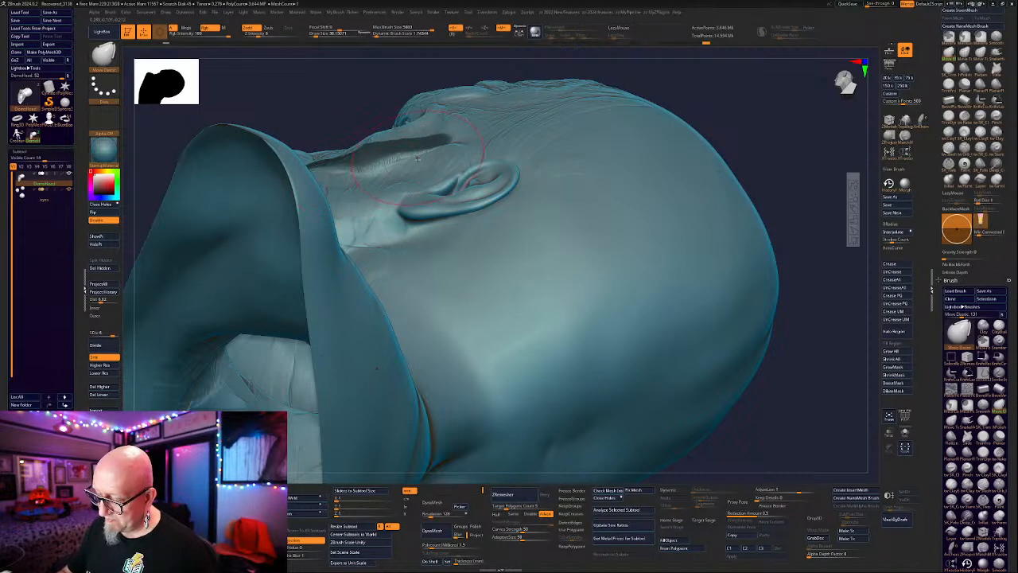
right_drag(447, 151, 450, 169)
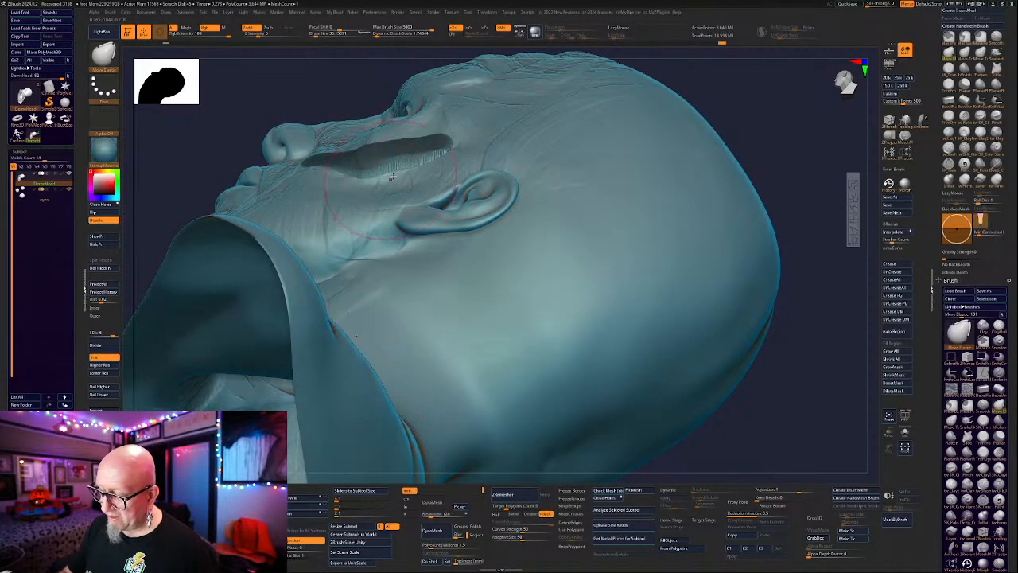
shift+drag(392, 175, 383, 169)
Refine the cheekbone strip in front of the ear with the Move Elastic and ClayTubes brushes, undoing unwanted strokes.
mouse_move(716, 223)
right_down()
mouse_move(798, 228)
mouse_move(783, 368)
right_up()
right_drag(193, 405, 163, 342)
mouse_move(208, 266)
alt+right_down()
mouse_move(263, 378)
mouse_move(357, 374)
mouse_move(350, 391)
alt+right_up()
right_drag(281, 393, 294, 391)
key(space)
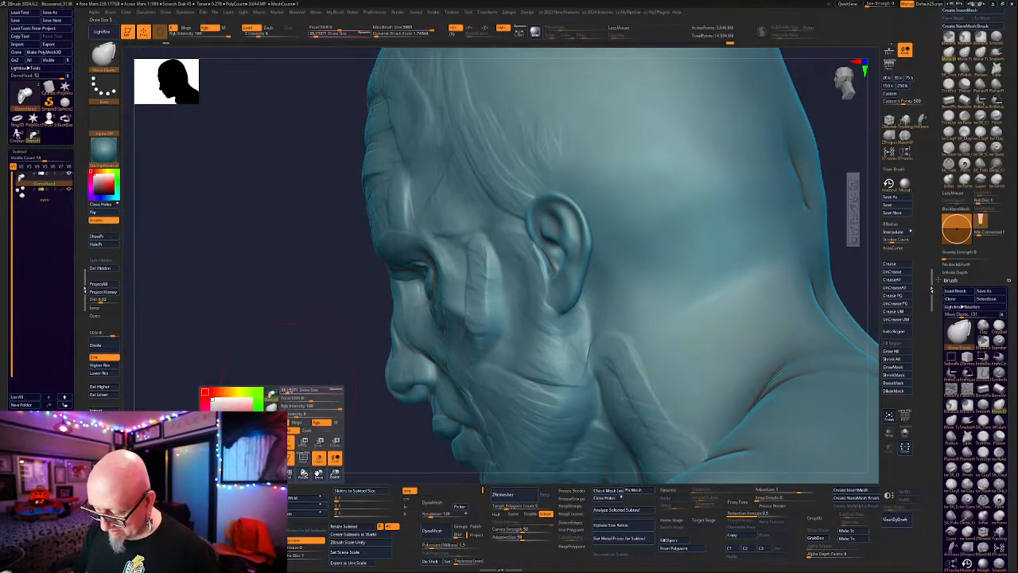
drag(292, 391, 282, 391)
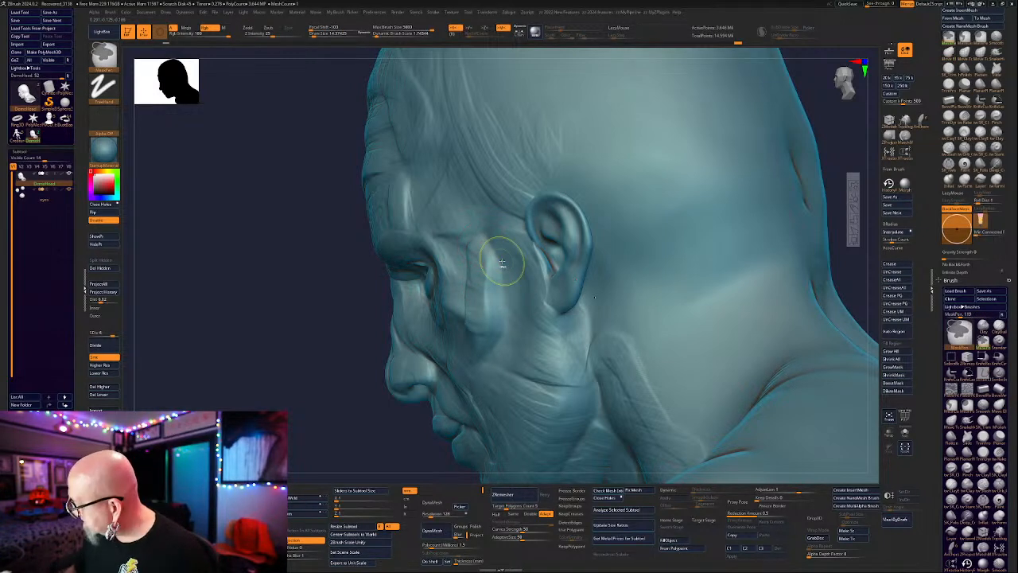
key(ctrl+z)
key(1)
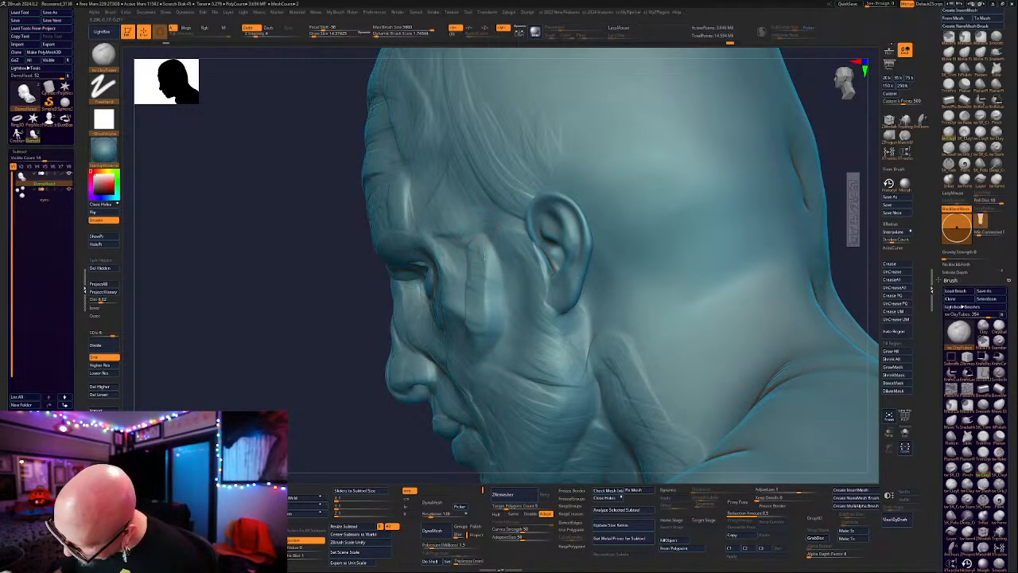
drag(484, 331, 494, 272)
key(ctrl+z)
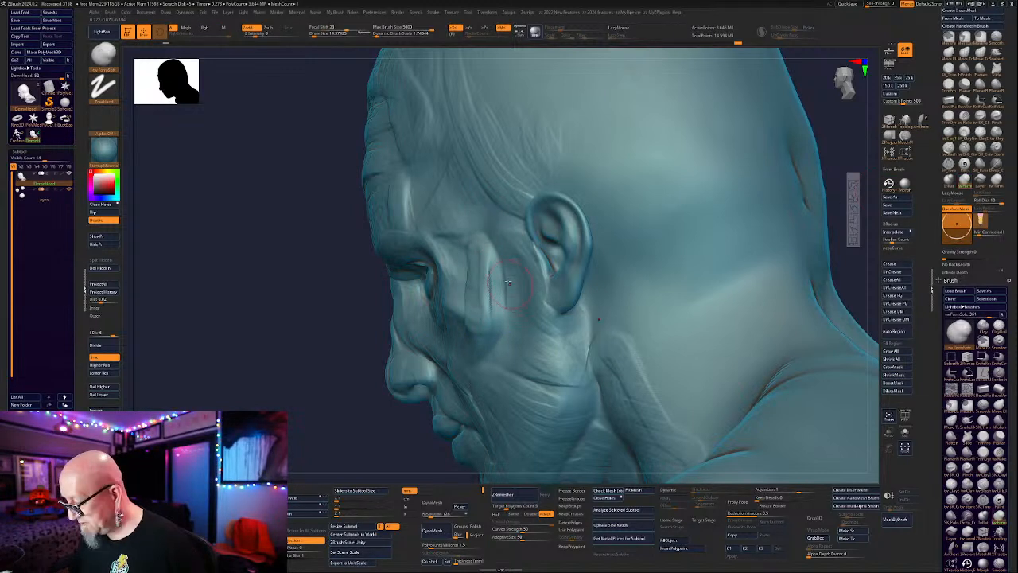
Shrink the FormSoft brush, adjust its focal shift and intensity, and carve a narrow slot behind the cheekbone strip.
key(space)
drag(510, 272, 508, 272)
right_drag(509, 269, 522, 263)
key(space)
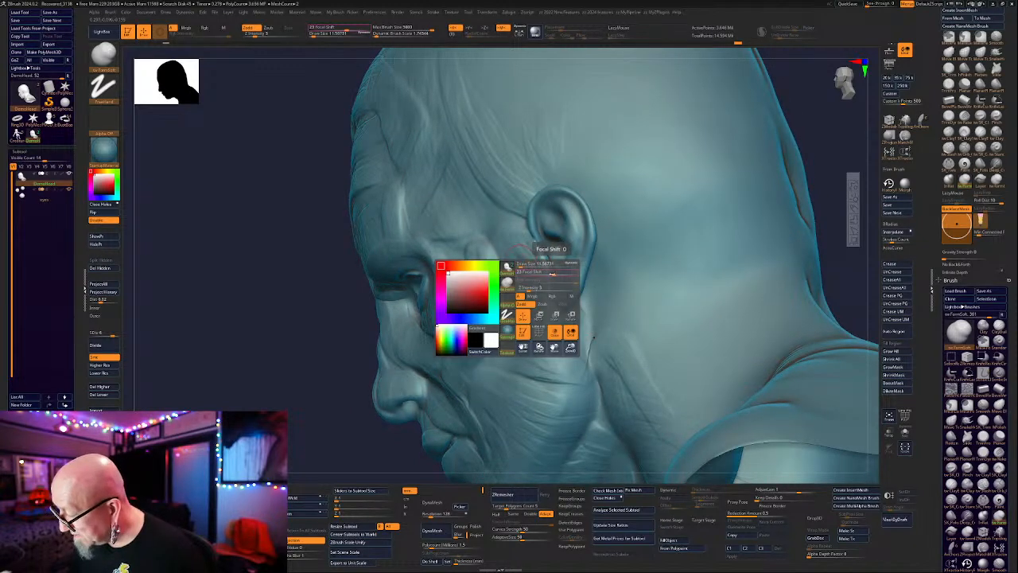
drag(550, 272, 533, 273)
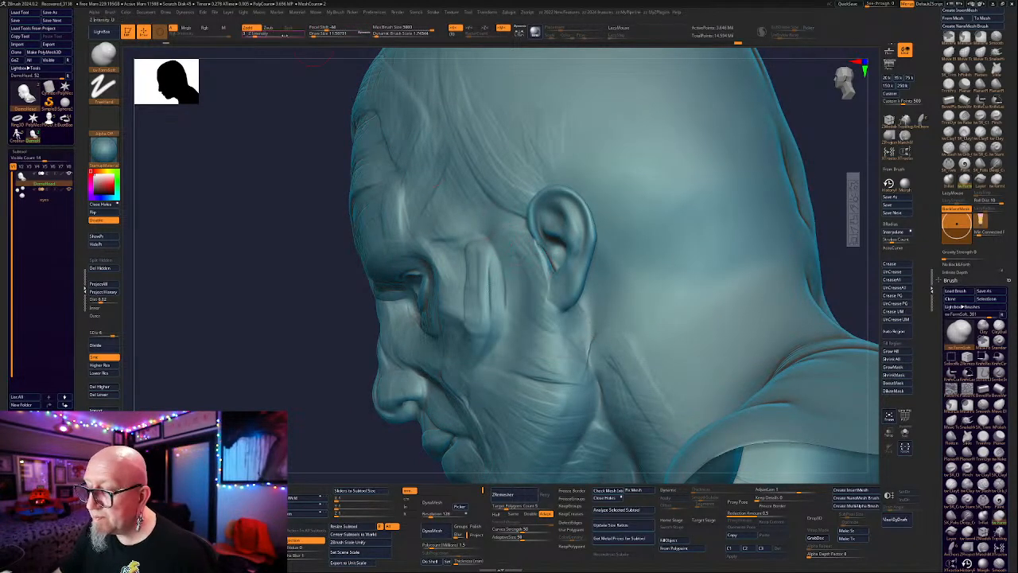
right_drag(452, 237, 485, 274)
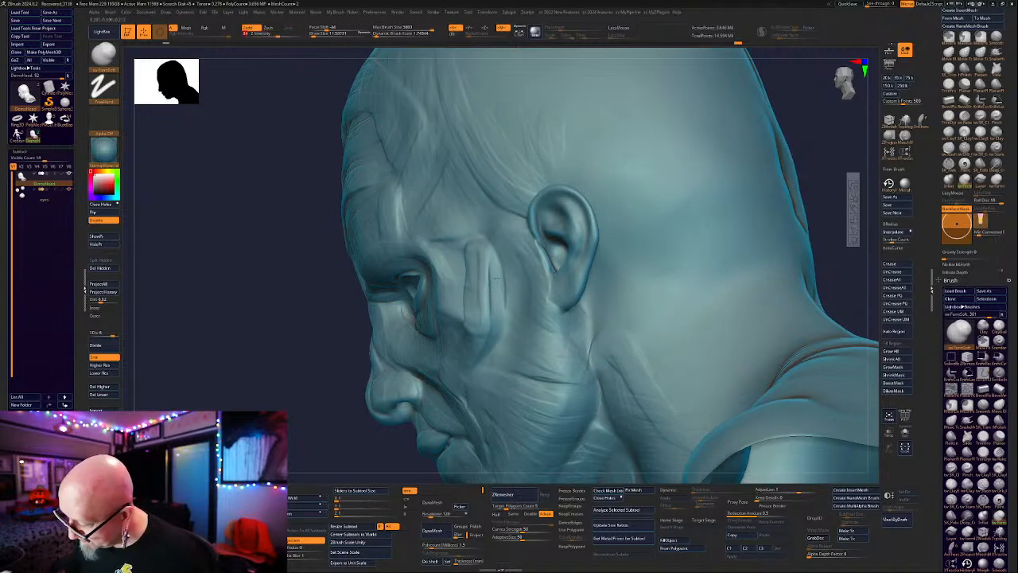
key(space)
drag(485, 278, 494, 277)
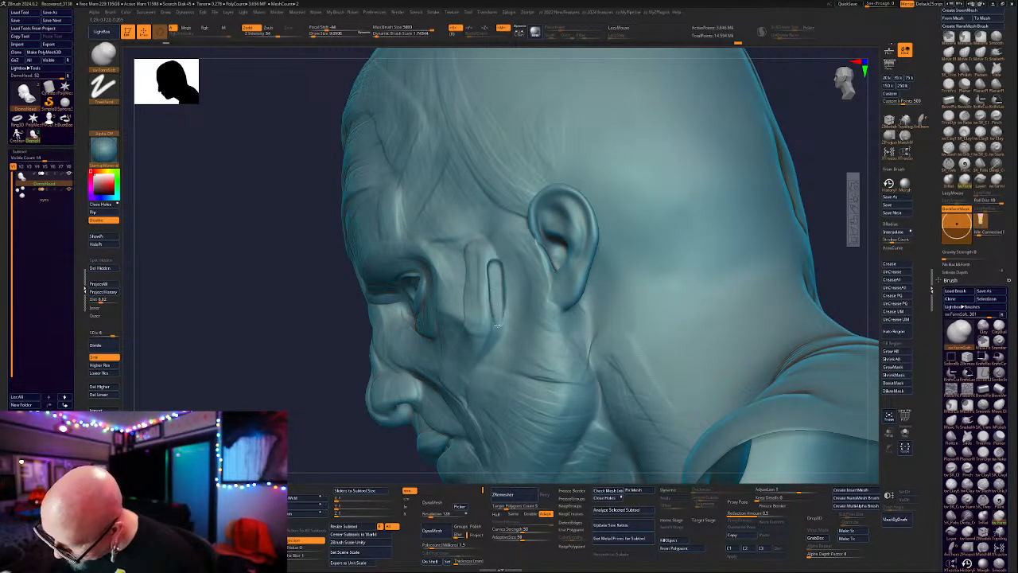
mouse_move(495, 270)
mouse_down()
mouse_move(501, 315)
mouse_move(506, 302)
mouse_up()
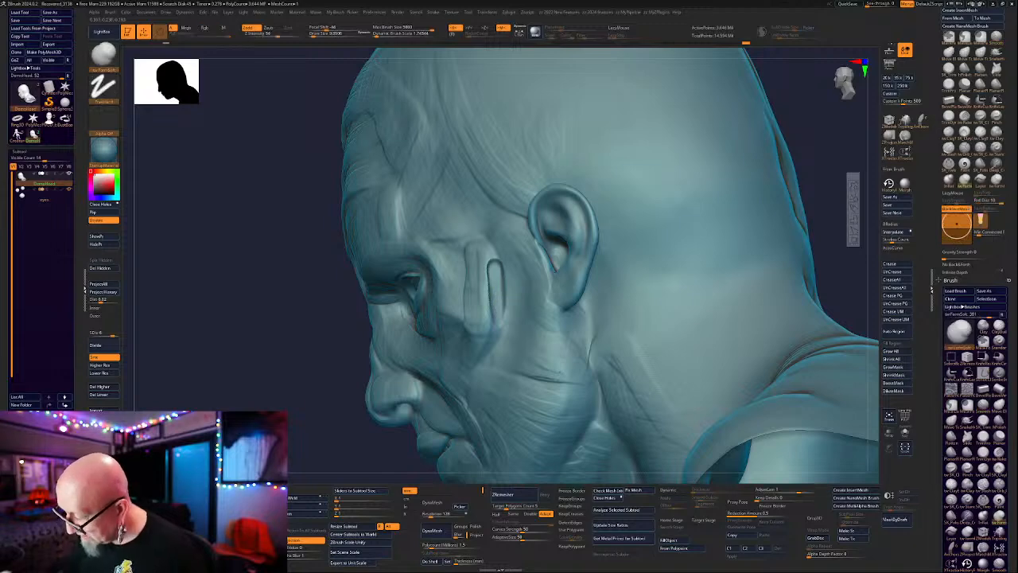
Reduce the brush further and add a row of small round bumps inside the cheekbone slot.
shift+right_drag(479, 239, 572, 254)
mouse_move(706, 242)
mouse_down()
mouse_move(691, 238)
mouse_move(711, 234)
mouse_move(613, 239)
mouse_move(505, 275)
mouse_move(515, 269)
mouse_up()
key(space)
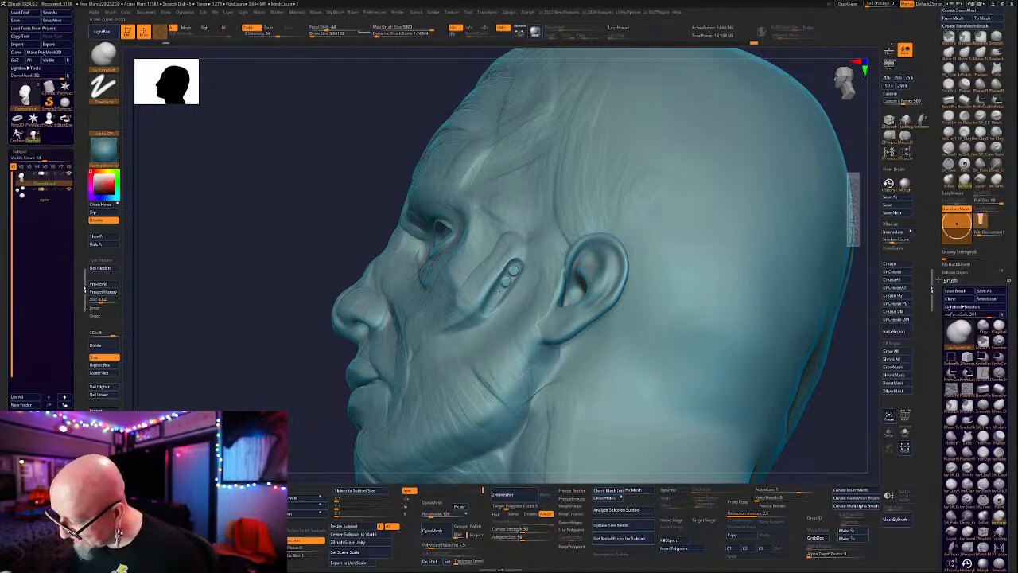
right_drag(498, 291, 485, 306)
key(b)
mouse_move(816, 109)
mouse_down()
mouse_move(837, 111)
mouse_move(828, 106)
mouse_up()
click(181, 378)
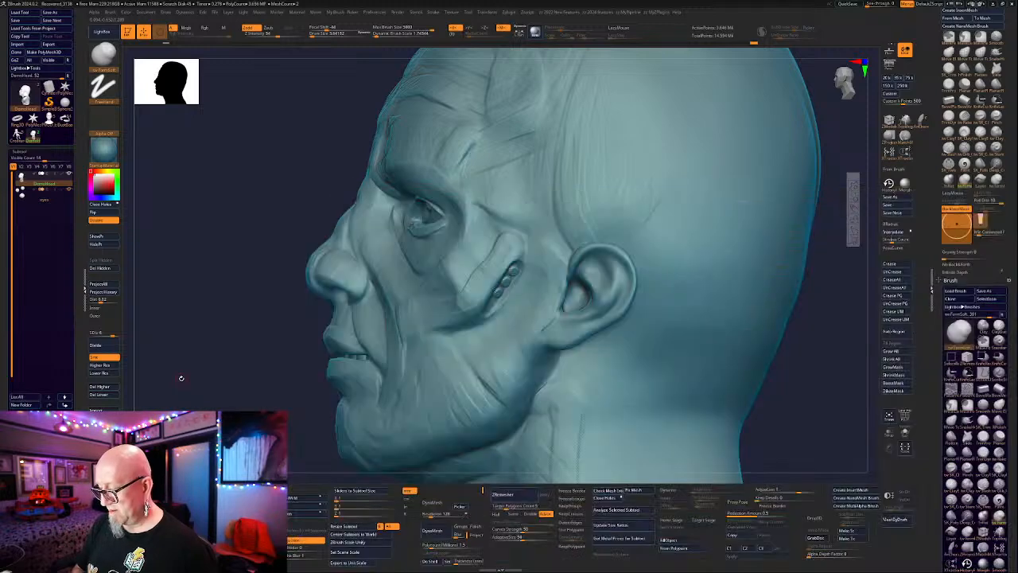
View the whole bust and try the ReflectedPlastic and BasicMaterial2 materials on it.
right_drag(757, 351, 829, 359)
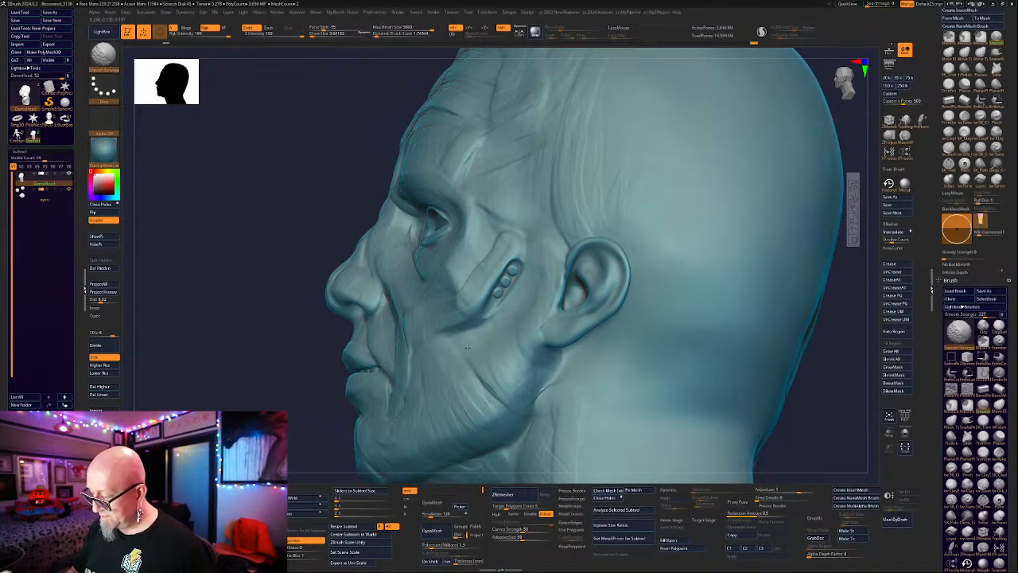
right_drag(467, 341, 465, 333)
key(f)
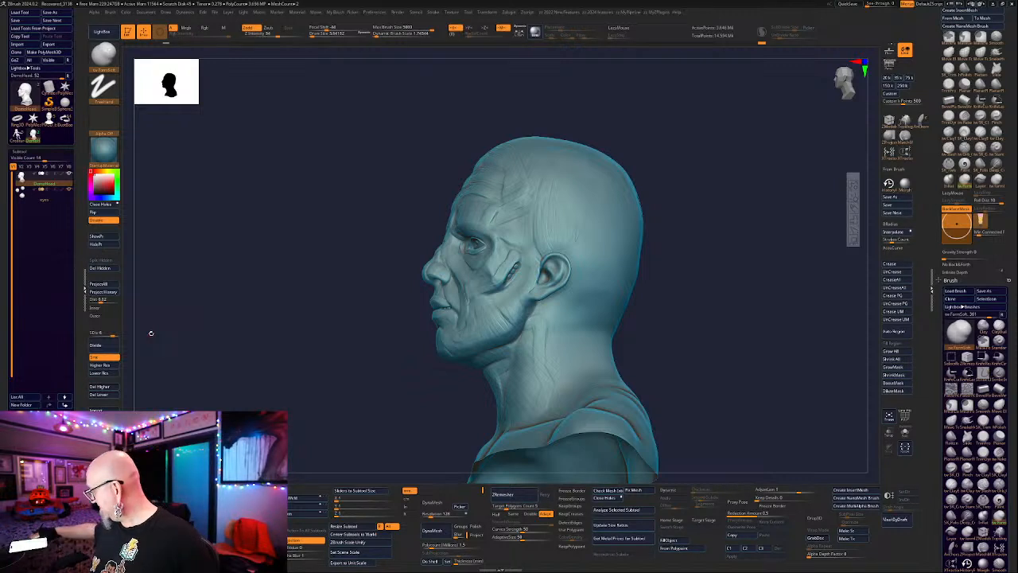
drag(664, 215, 684, 202)
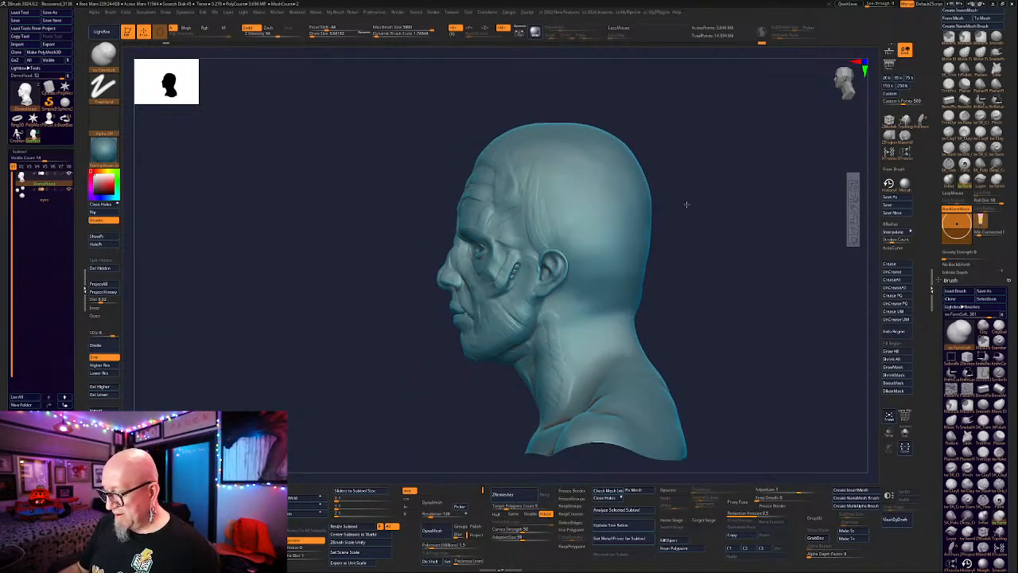
mouse_move(681, 289)
mouse_down()
mouse_move(722, 282)
mouse_move(686, 298)
mouse_move(711, 273)
mouse_move(729, 289)
mouse_move(747, 282)
mouse_move(720, 298)
mouse_move(711, 284)
mouse_up()
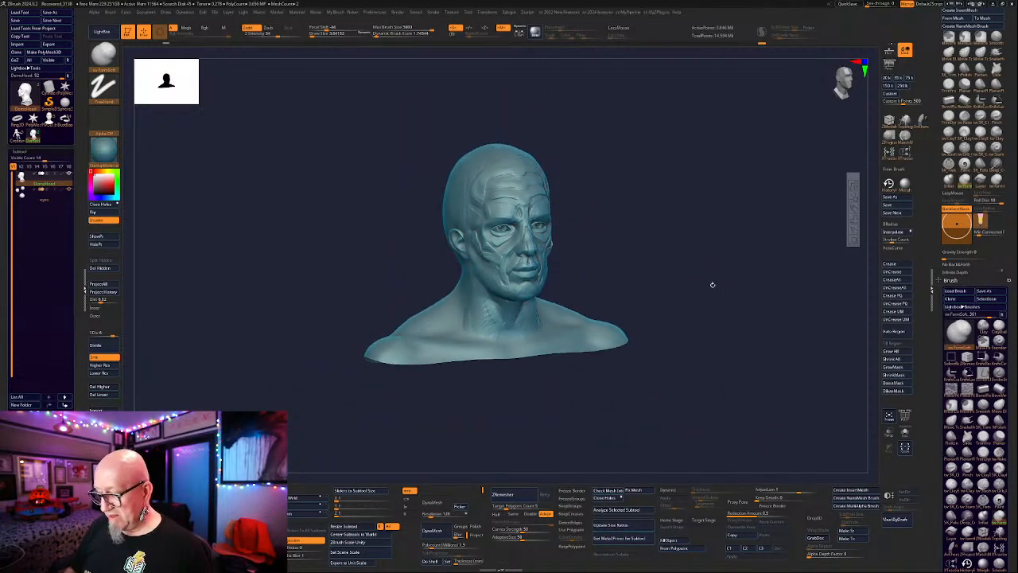
click(107, 153)
click(109, 156)
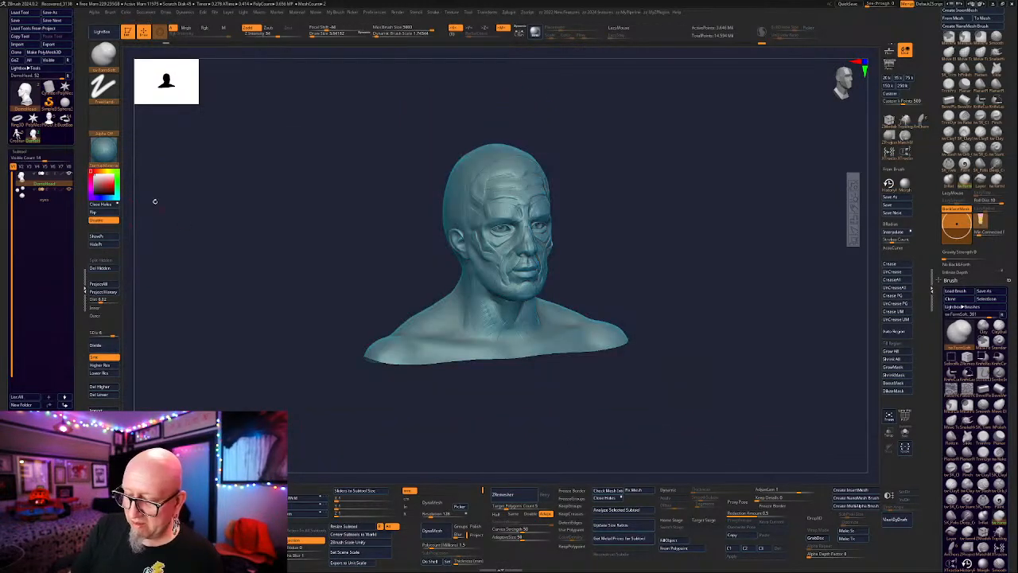
click(112, 153)
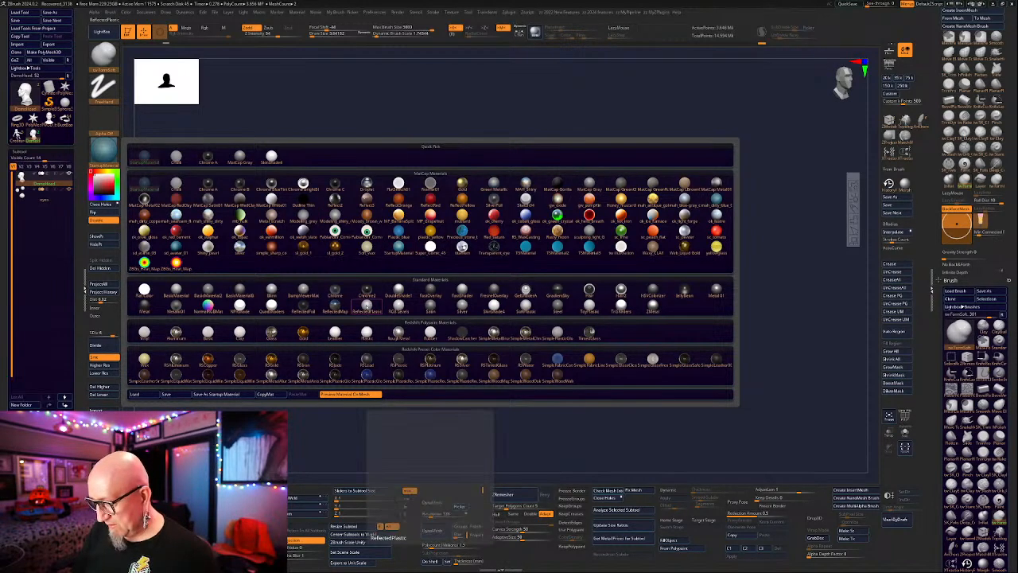
click(366, 312)
drag(602, 382, 696, 335)
click(104, 157)
click(250, 305)
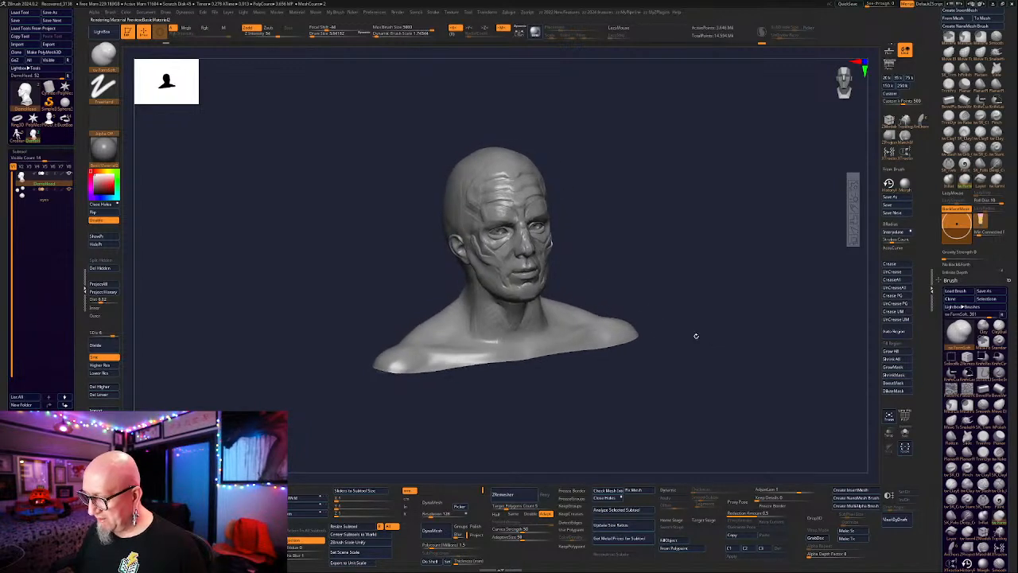
Set the draw size to 9 on a different sculpting brush and draw short vertical ridges across the forehead.
mouse_move(665, 129)
alt+mouse_down()
mouse_move(627, 197)
mouse_move(658, 224)
alt+mouse_up()
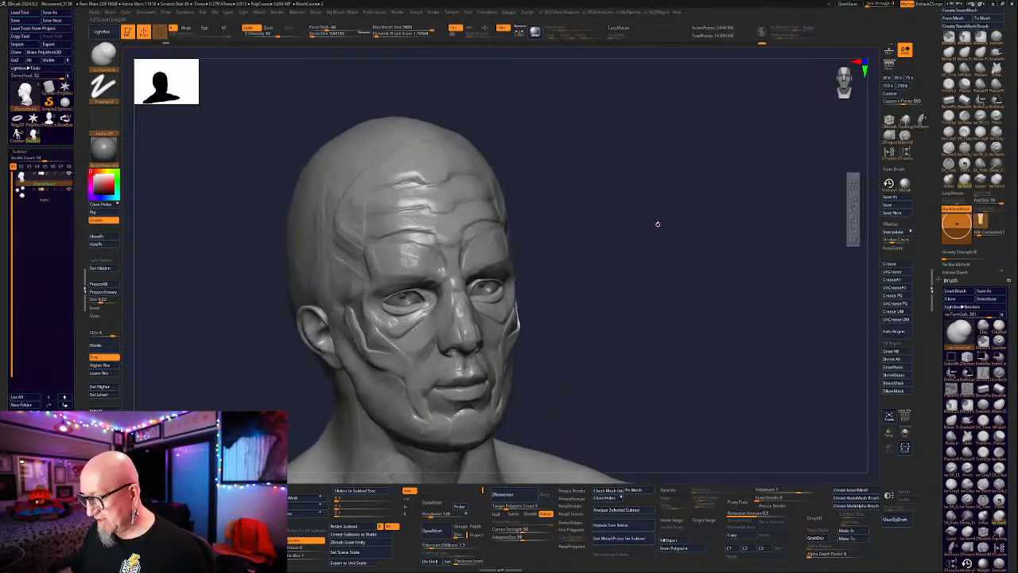
click(981, 149)
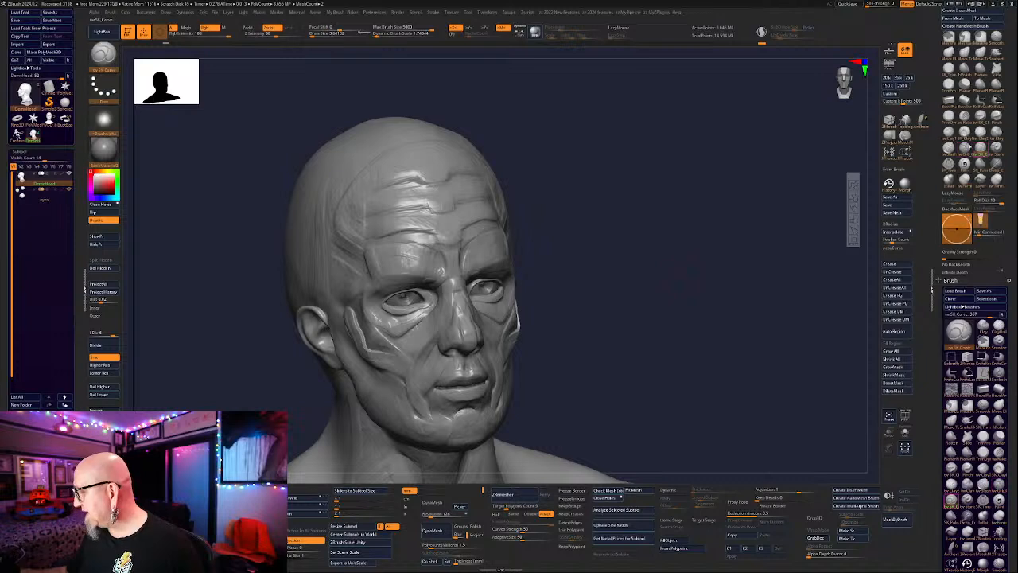
key(space)
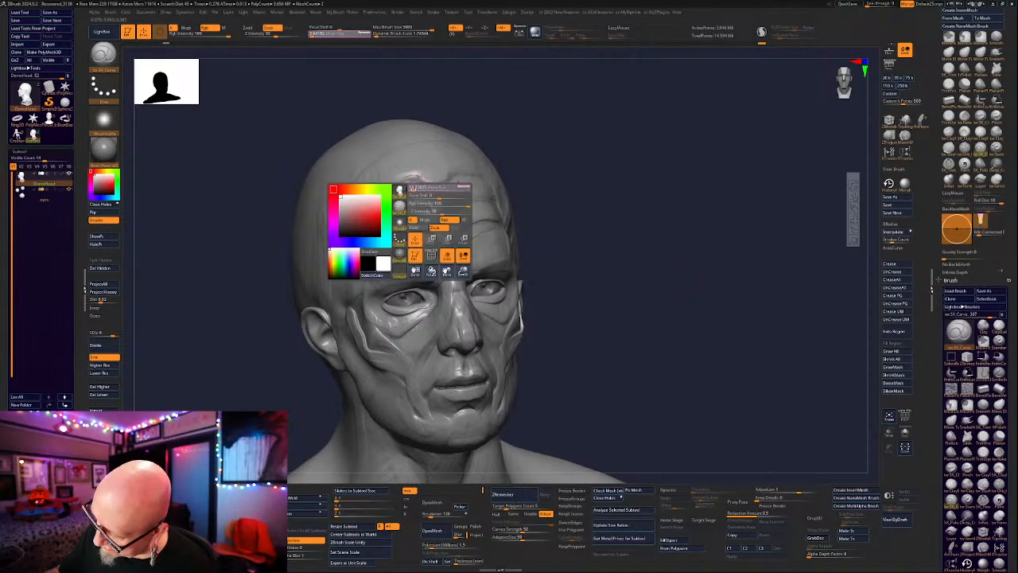
key(space)
click(517, 104)
text(9)
key(Return)
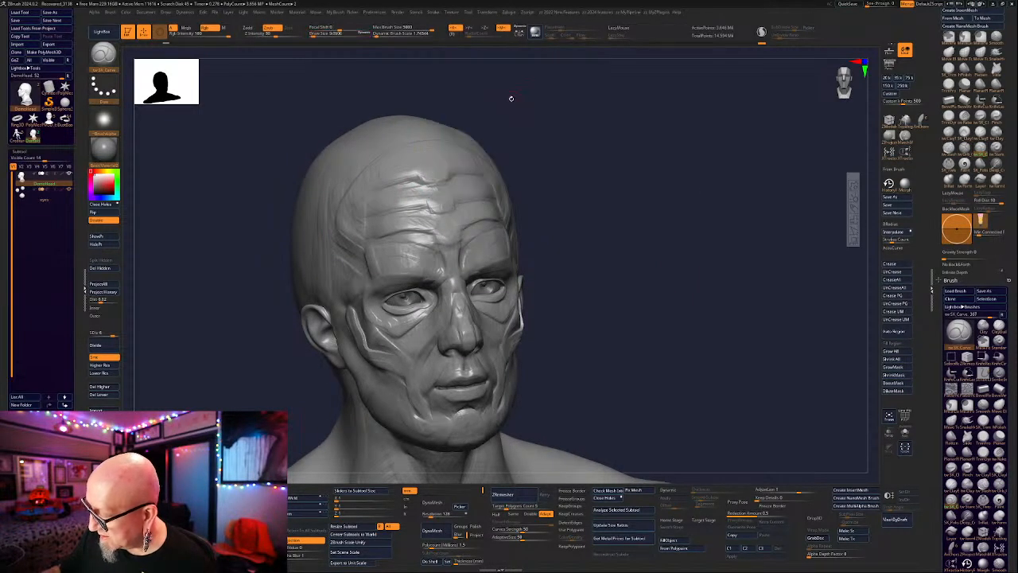
drag(512, 99, 493, 111)
mouse_move(415, 183)
mouse_down()
mouse_move(417, 201)
mouse_move(376, 210)
mouse_move(431, 205)
mouse_up()
alt+drag(561, 230, 591, 198)
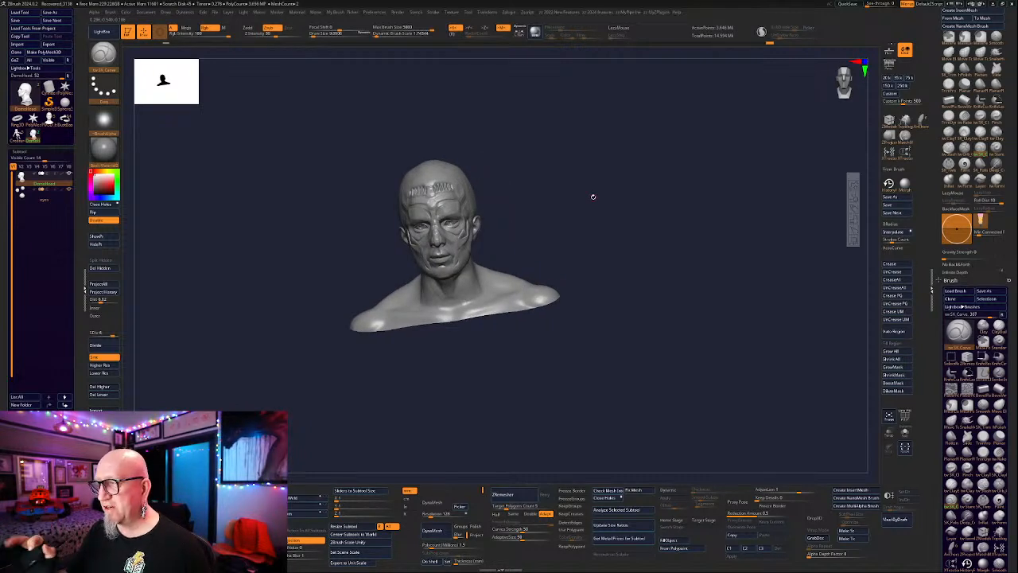
Undo the vertical ridge strokes on the forehead.
alt+drag(618, 227, 662, 302)
key(ctrl+z)
key(ctrl+z)
key(ctrl+z)
key(ctrl+z)
key(ctrl+z)
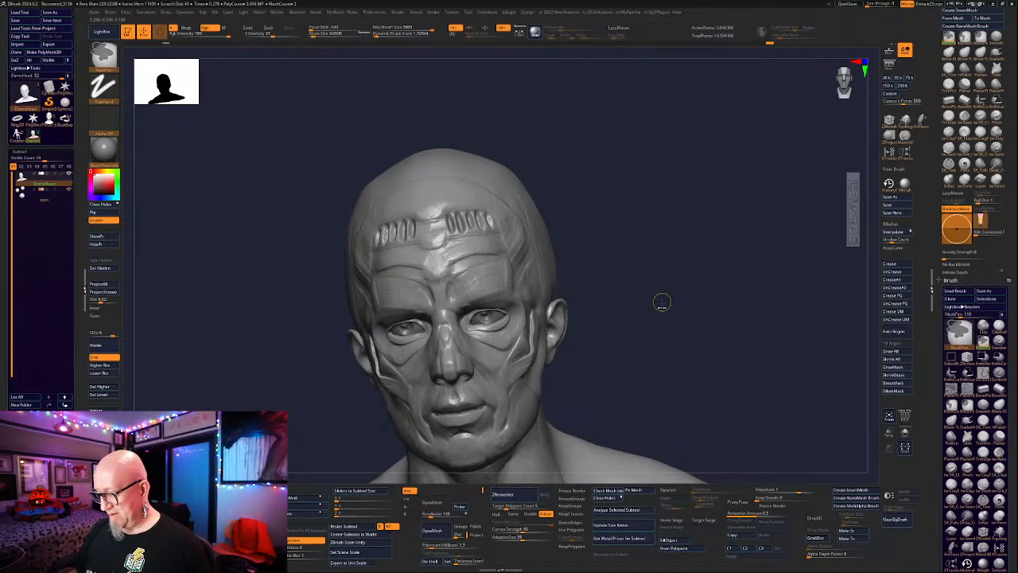
key(ctrl+z)
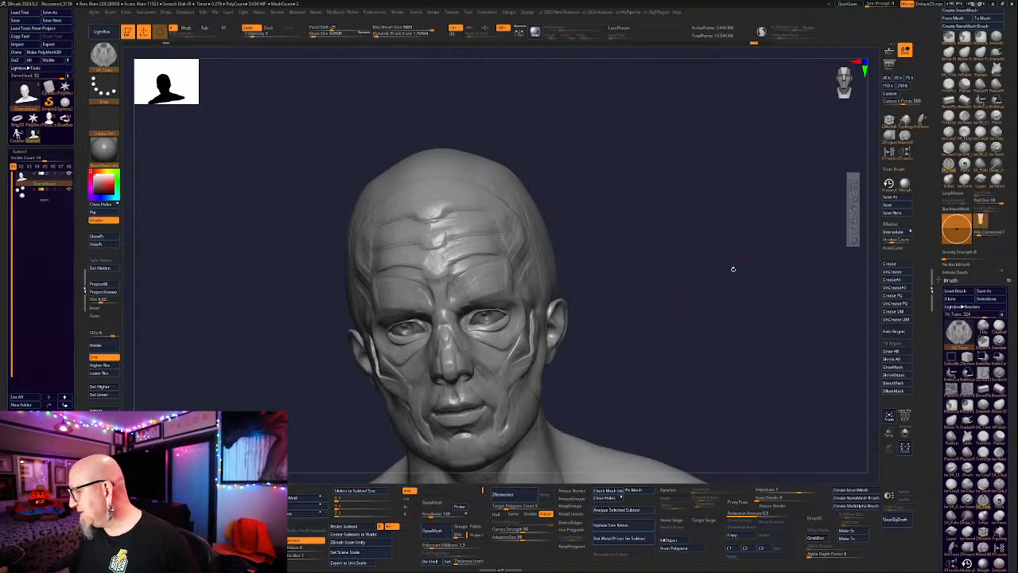
Turn the head upside down to show the forehead and restore the blue-green StartupMaterial.
mouse_move(732, 268)
mouse_down()
mouse_move(630, 212)
mouse_move(686, 305)
mouse_move(575, 278)
mouse_move(628, 310)
mouse_move(436, 400)
mouse_move(517, 411)
mouse_move(594, 357)
mouse_move(626, 361)
mouse_move(519, 268)
mouse_up()
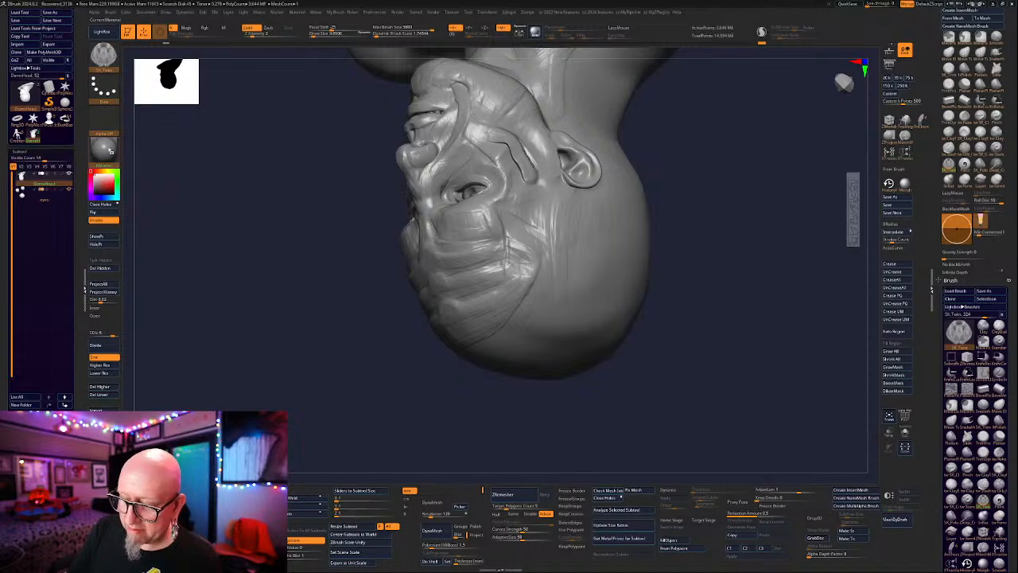
click(104, 147)
click(299, 399)
drag(299, 399, 387, 406)
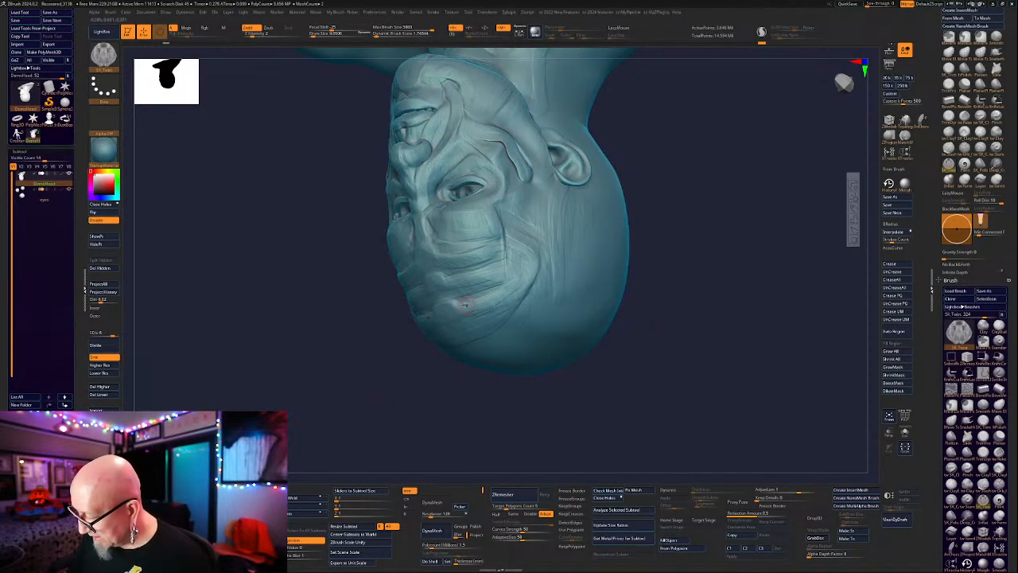
Carve grooves along the forehead muscle's outer border and wrinkles, and add muscle-fibre strokes with the ClayTubes brush.
mouse_move(462, 305)
mouse_down()
mouse_move(502, 288)
mouse_move(509, 270)
mouse_move(498, 199)
mouse_up()
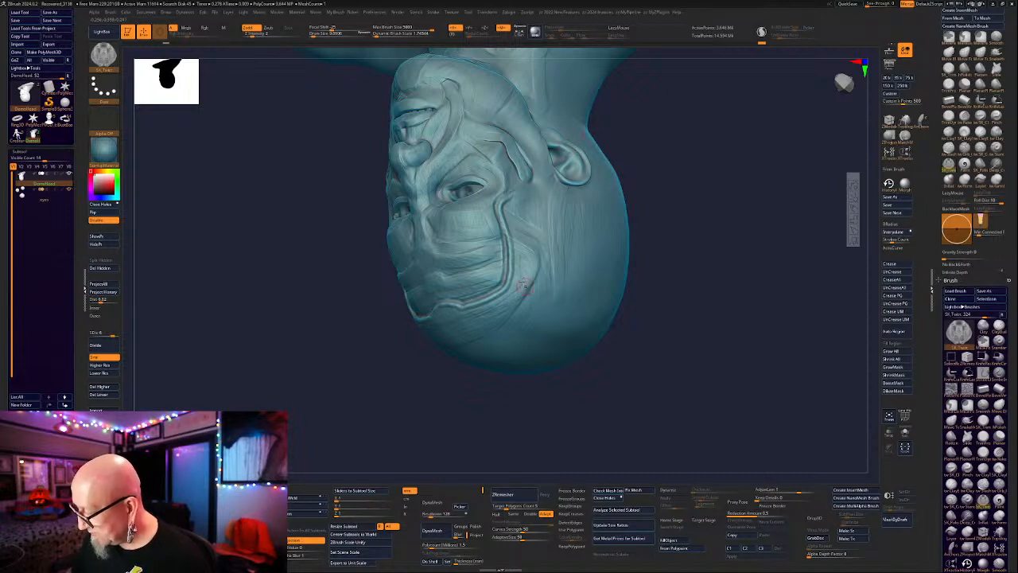
mouse_move(449, 277)
mouse_down()
mouse_move(500, 260)
mouse_move(507, 254)
mouse_move(491, 243)
mouse_move(501, 245)
mouse_up()
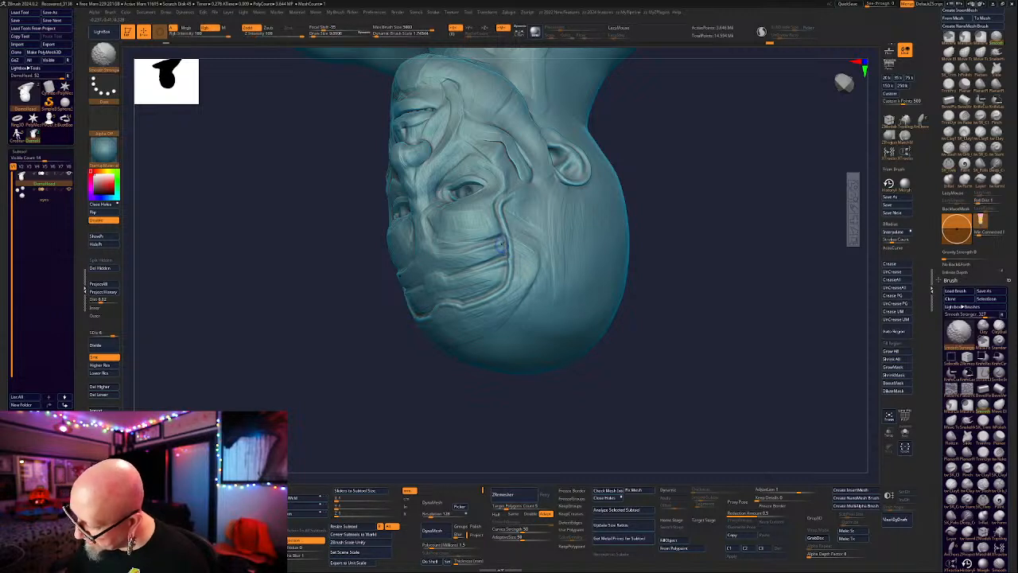
key(1)
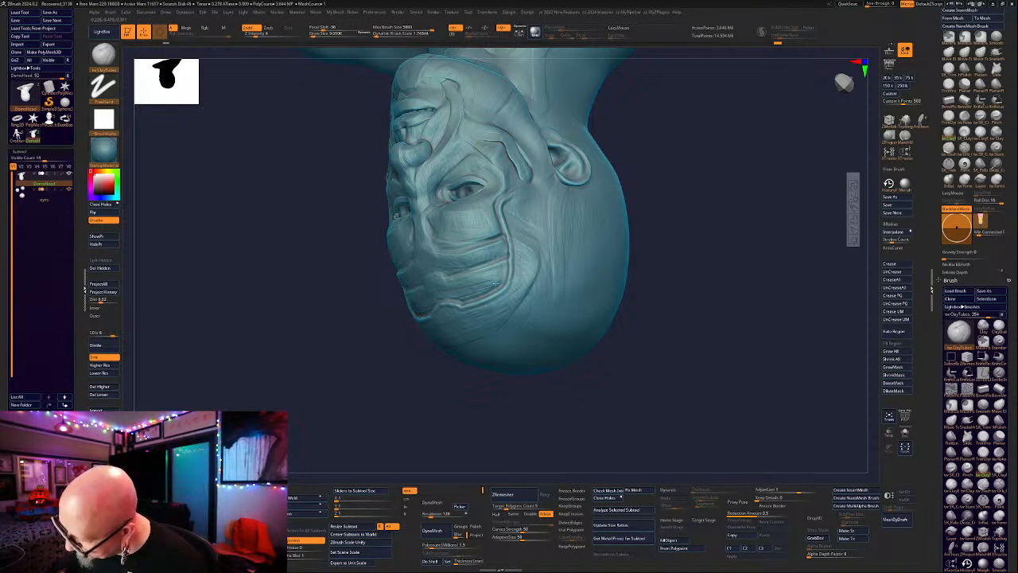
drag(513, 382, 458, 433)
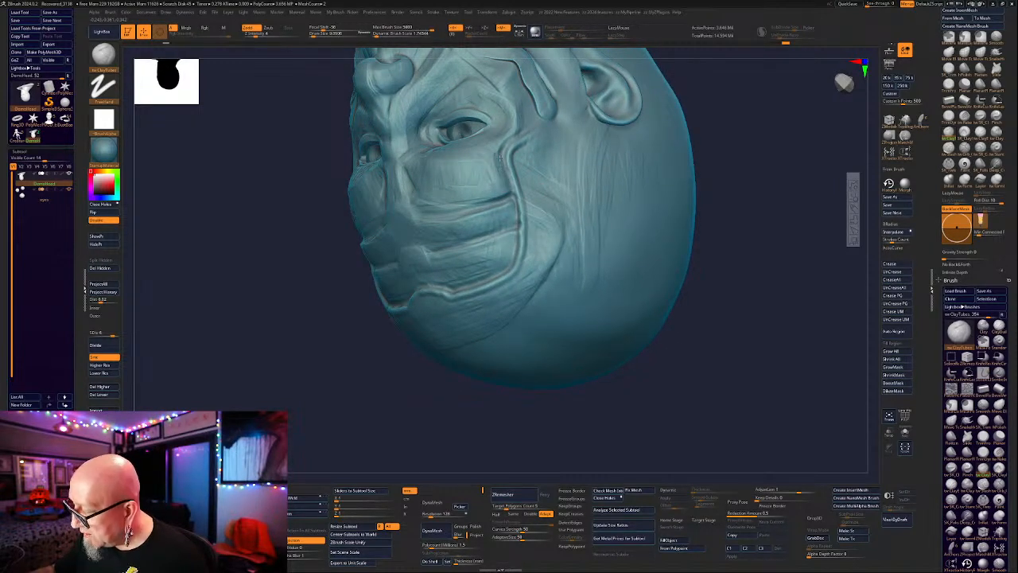
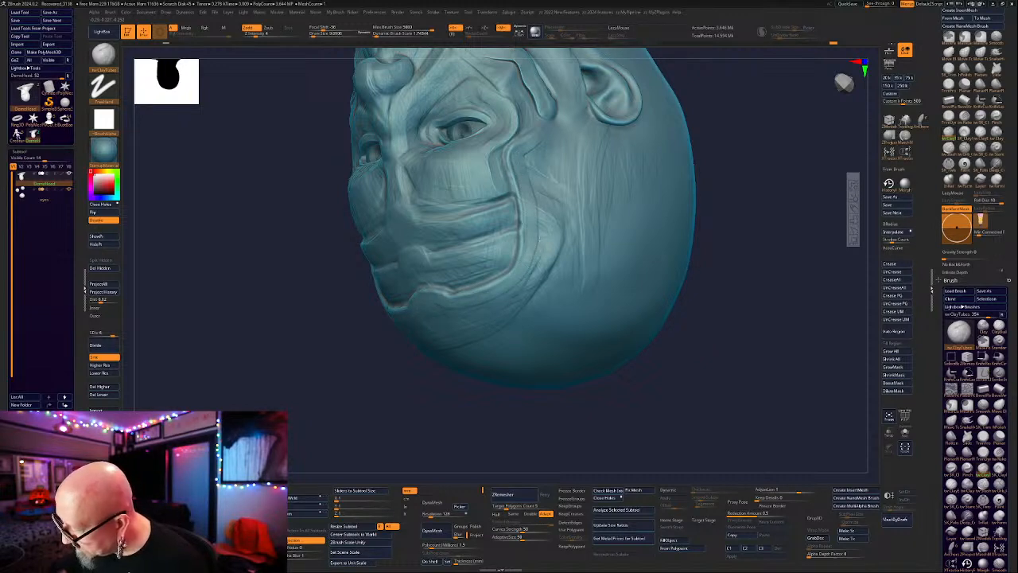
Polish the skin along the forehead muscle's outer border with the SK_TrimPolish brush.
key(shift)
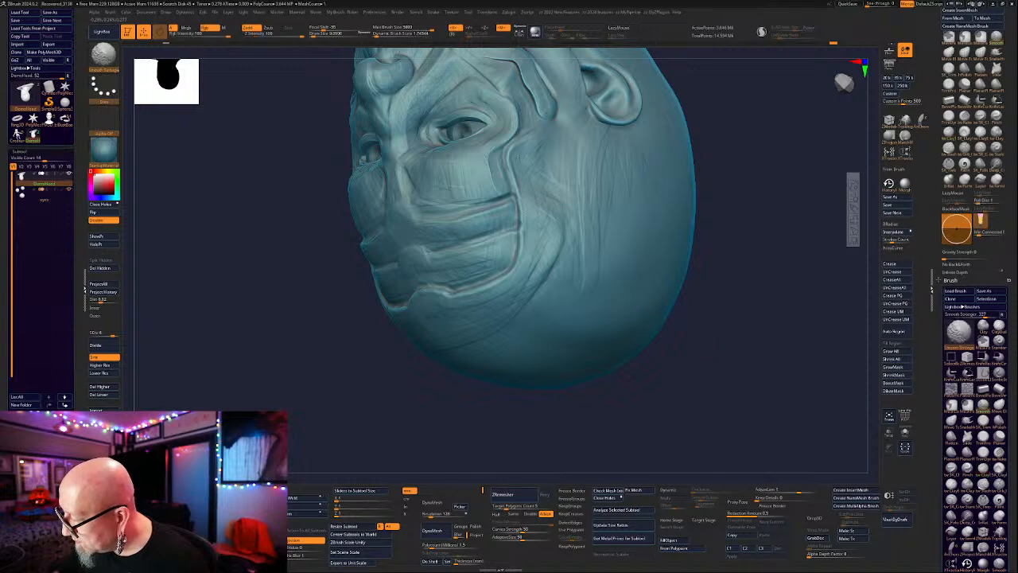
click(951, 70)
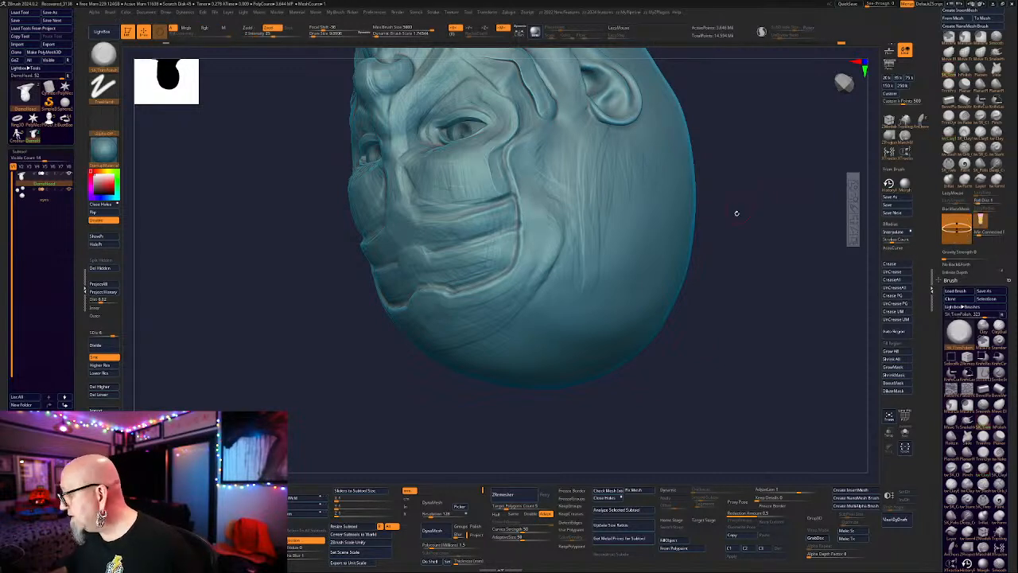
drag(736, 213, 739, 218)
key(space)
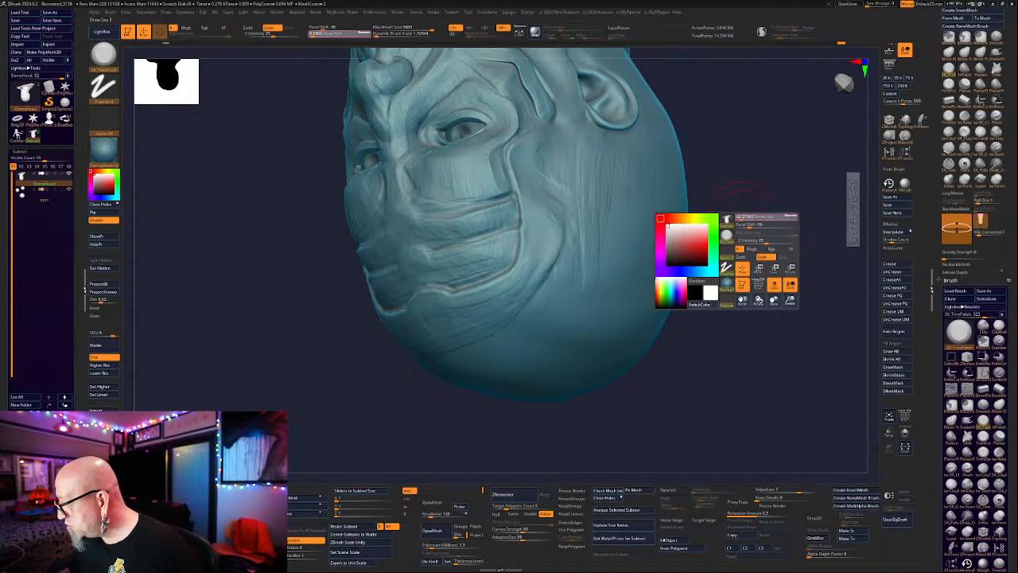
drag(539, 151, 530, 145)
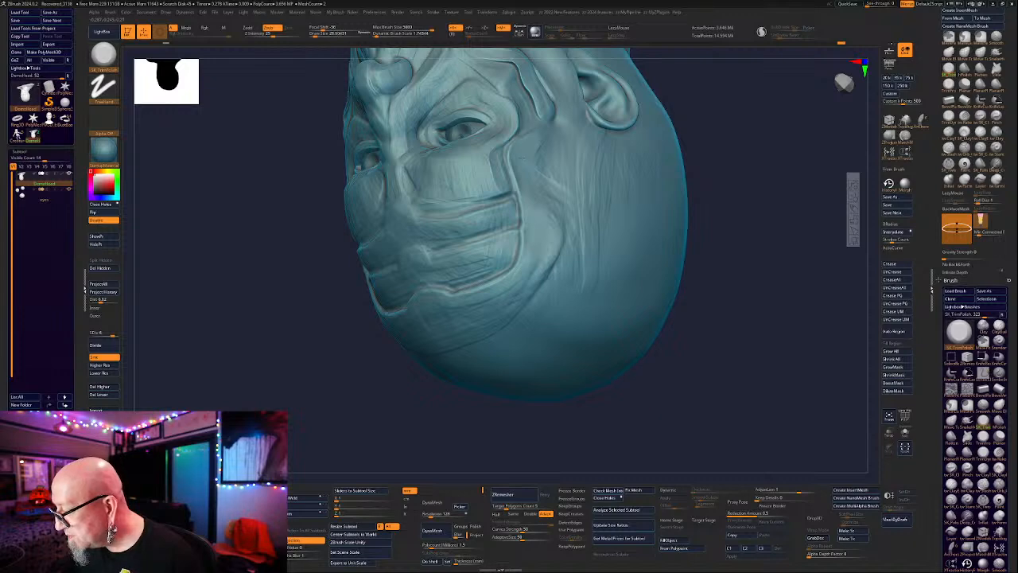
mouse_move(528, 268)
mouse_down()
mouse_move(480, 302)
mouse_move(482, 289)
mouse_up()
Flatten and smooth the forehead muscle's segments between the wrinkle grooves with the SK_TrimPolish brush at an adjusted draw size.
mouse_move(777, 195)
mouse_down()
mouse_move(724, 343)
mouse_move(718, 268)
mouse_up()
key(space)
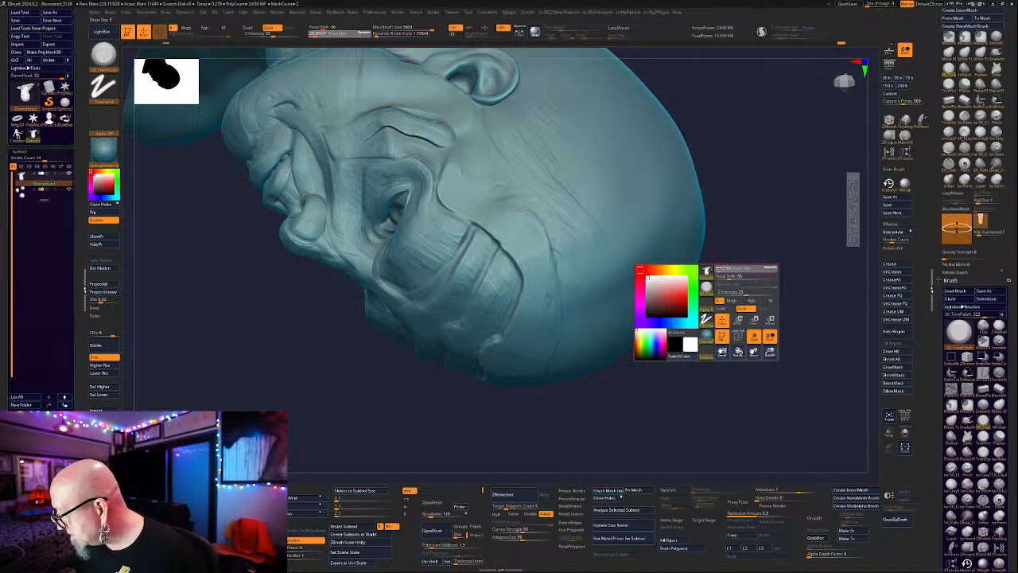
drag(501, 259, 500, 263)
key(space)
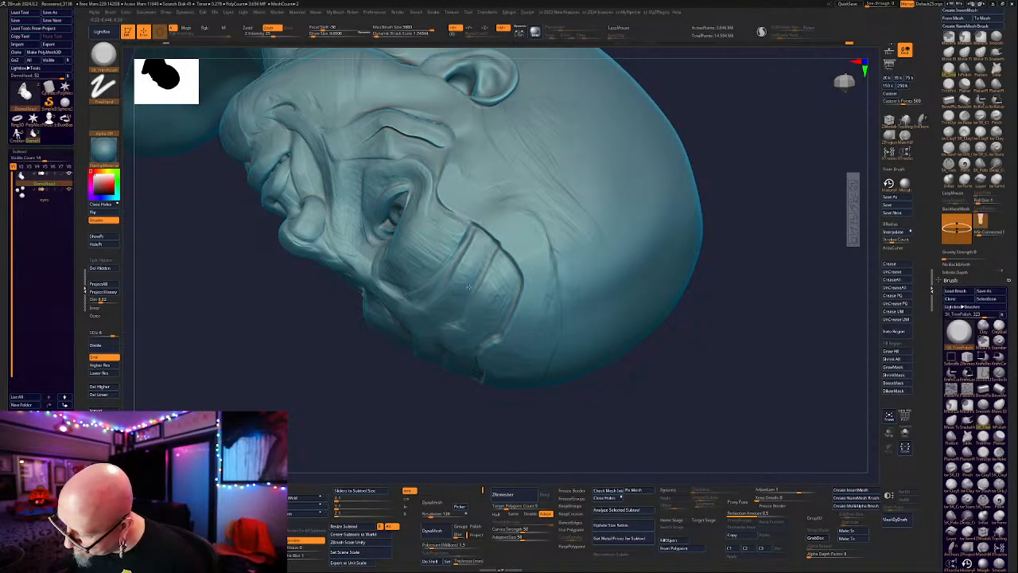
drag(486, 280, 501, 261)
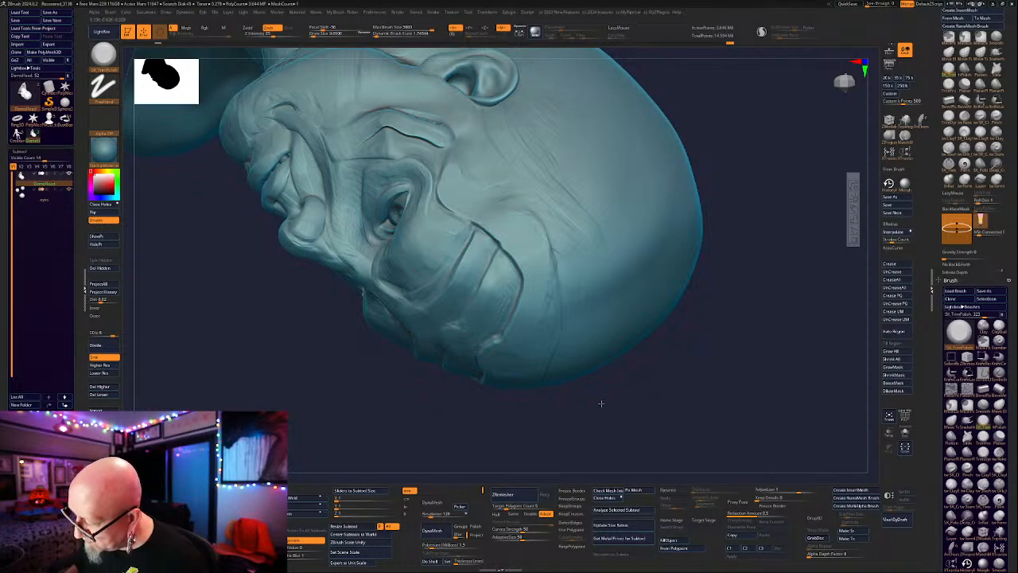
Turn off symmetry, lower the subdivision level and smooth away the muscle grooves on the character's left half of the forehead.
alt+drag(599, 403, 574, 353)
mouse_move(574, 353)
mouse_down()
mouse_move(657, 327)
mouse_move(629, 355)
mouse_move(664, 287)
mouse_move(577, 302)
mouse_move(562, 246)
mouse_move(611, 261)
mouse_up()
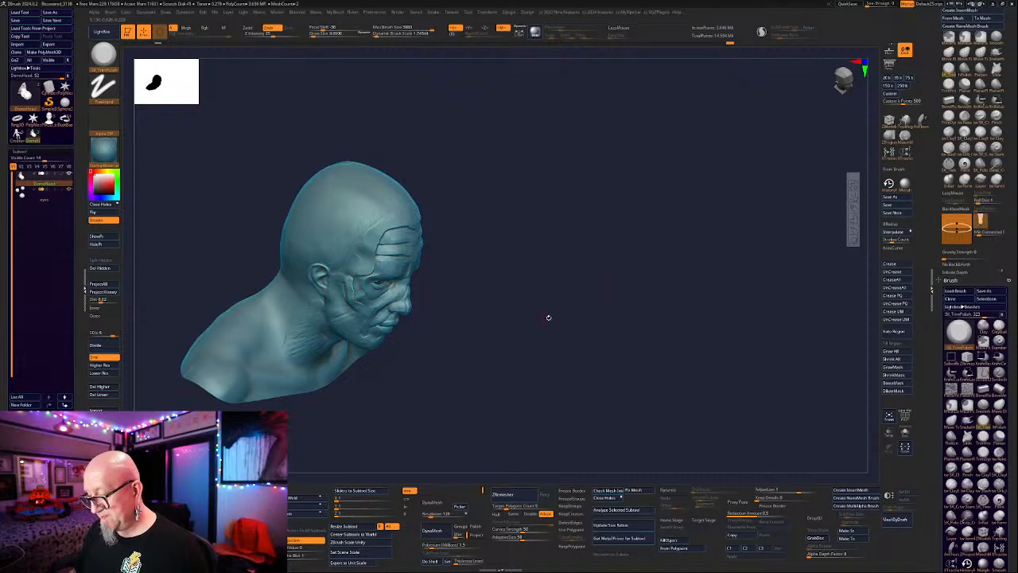
shift+drag(548, 317, 602, 351)
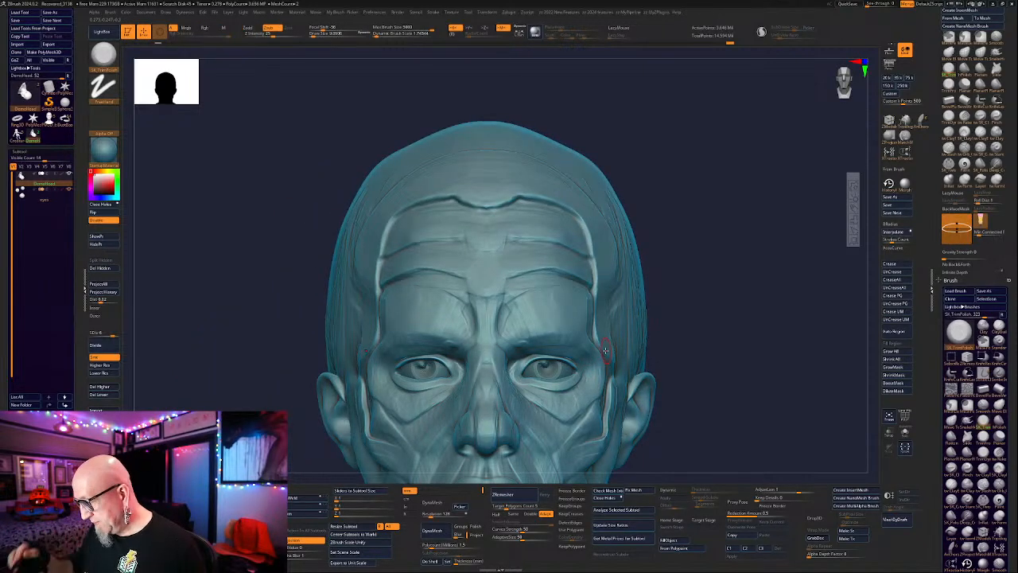
drag(734, 296, 748, 311)
key(x)
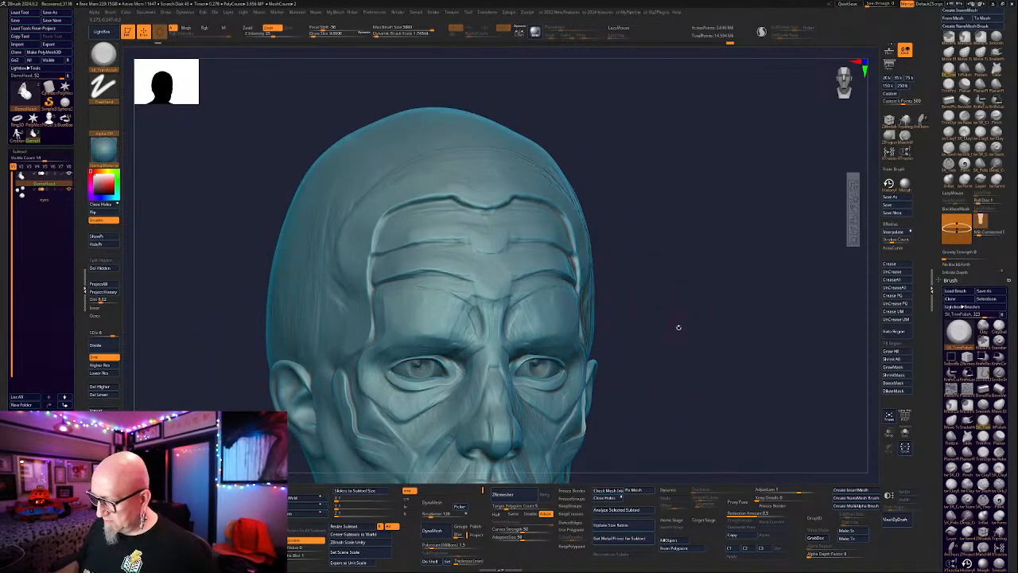
mouse_move(679, 327)
mouse_down()
mouse_move(617, 350)
mouse_move(619, 338)
mouse_up()
drag(780, 186, 823, 183)
key(space)
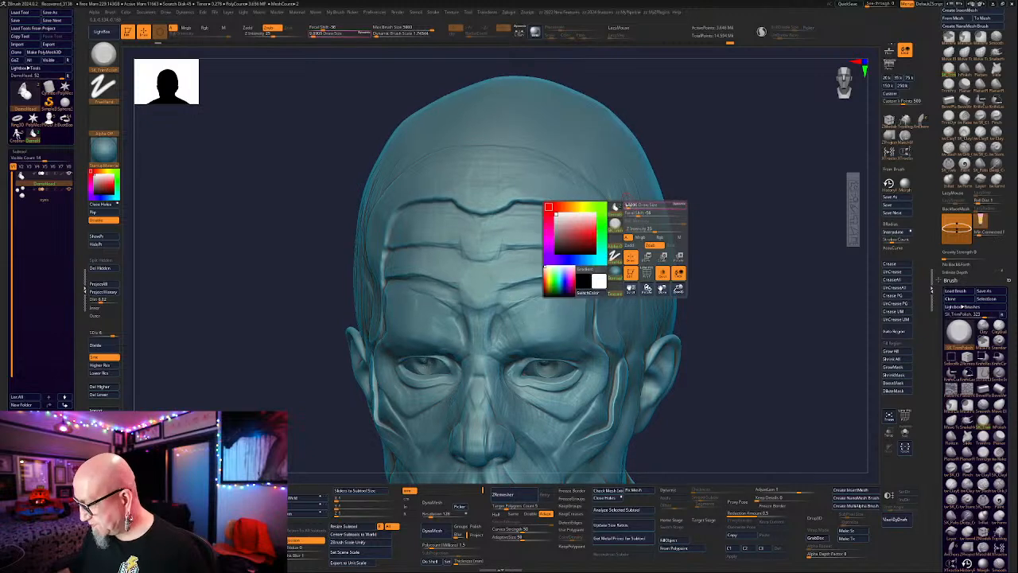
drag(627, 205, 629, 206)
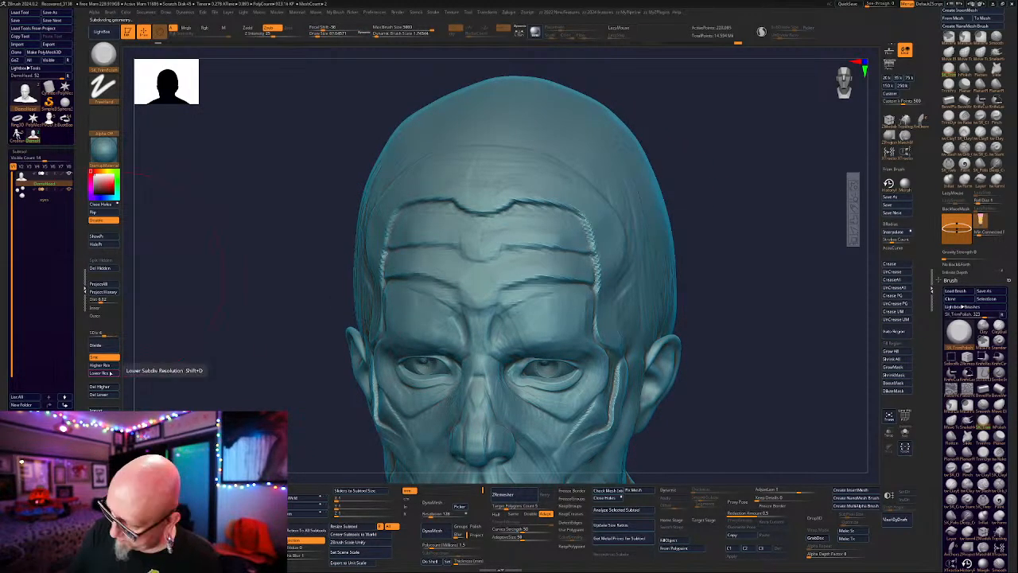
mouse_move(489, 231)
shift+mouse_down()
mouse_move(572, 202)
mouse_move(555, 243)
mouse_move(590, 245)
mouse_move(607, 269)
mouse_move(607, 398)
mouse_move(572, 250)
mouse_move(534, 318)
mouse_move(540, 199)
mouse_move(643, 307)
shift+mouse_up()
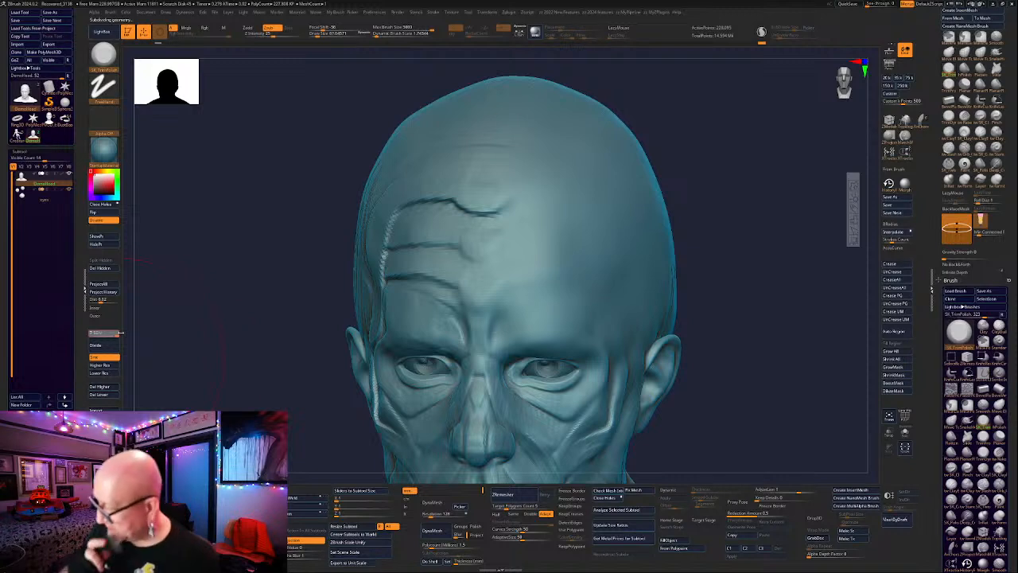
Return the head to its highest subdivision level and smooth the leftover groove traces on the left half of the forehead.
click(121, 332)
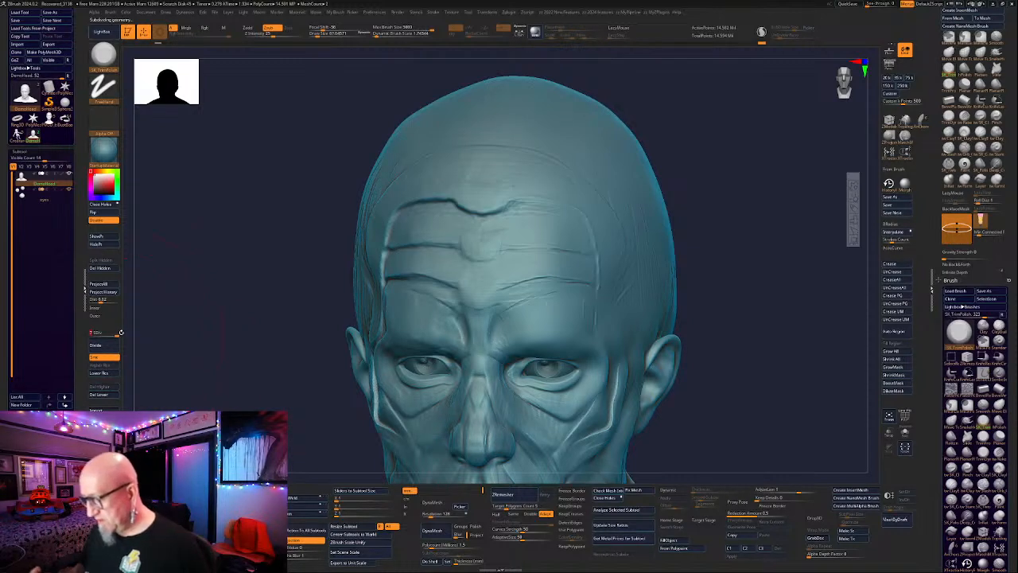
shift+drag(549, 288, 536, 306)
mouse_move(549, 191)
shift+mouse_down()
mouse_move(487, 196)
mouse_move(545, 215)
mouse_move(543, 190)
shift+mouse_up()
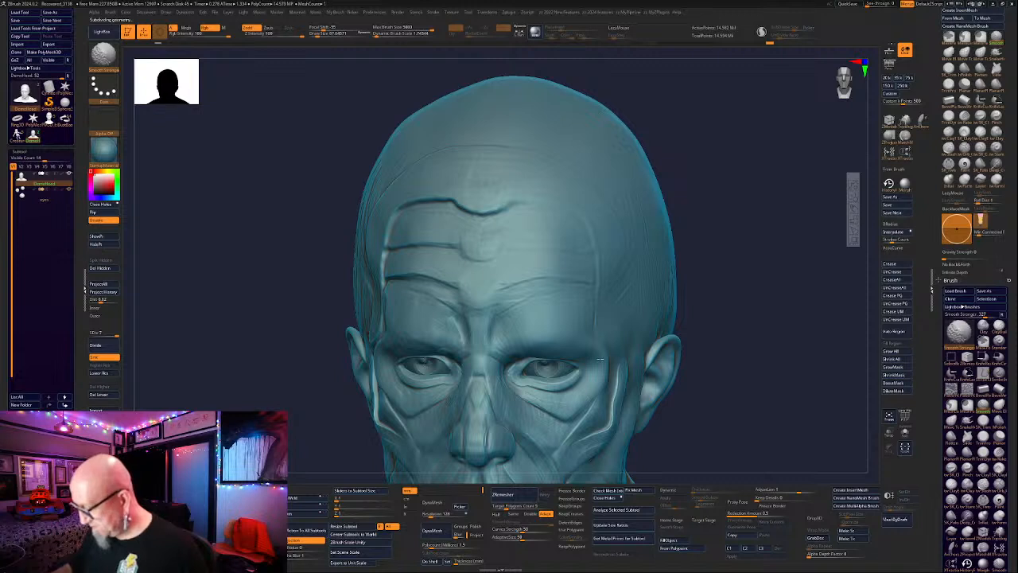
Carve a new upper and outer border groove on the smoothed forehead half with the SK_Curve brush, extending it down toward the temple.
mouse_move(693, 273)
alt+mouse_down()
mouse_move(722, 265)
mouse_move(747, 289)
mouse_move(734, 211)
mouse_move(788, 331)
mouse_move(639, 337)
mouse_move(759, 339)
mouse_move(722, 367)
alt+mouse_up()
key(space)
click(896, 137)
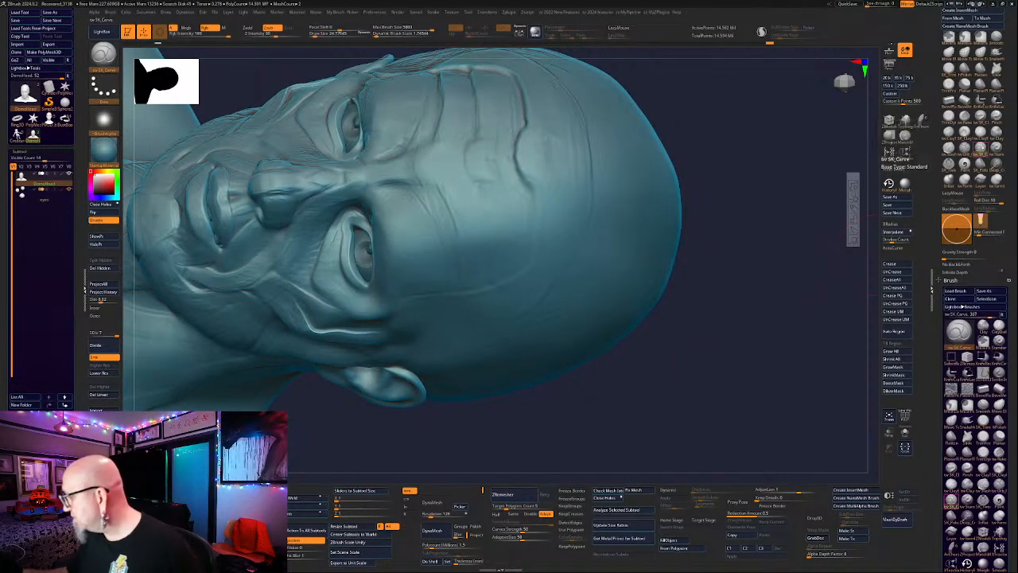
key(space)
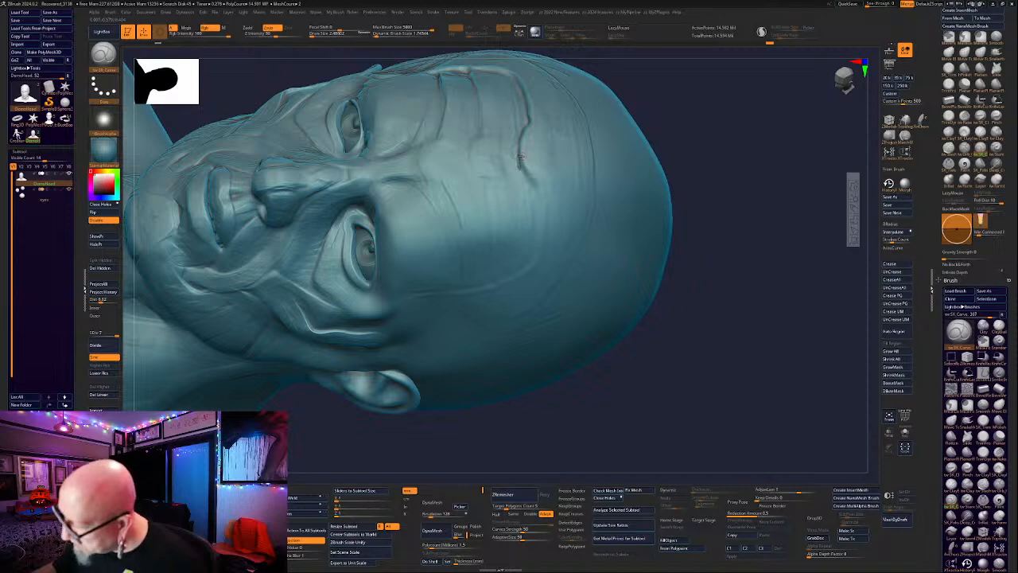
key(space)
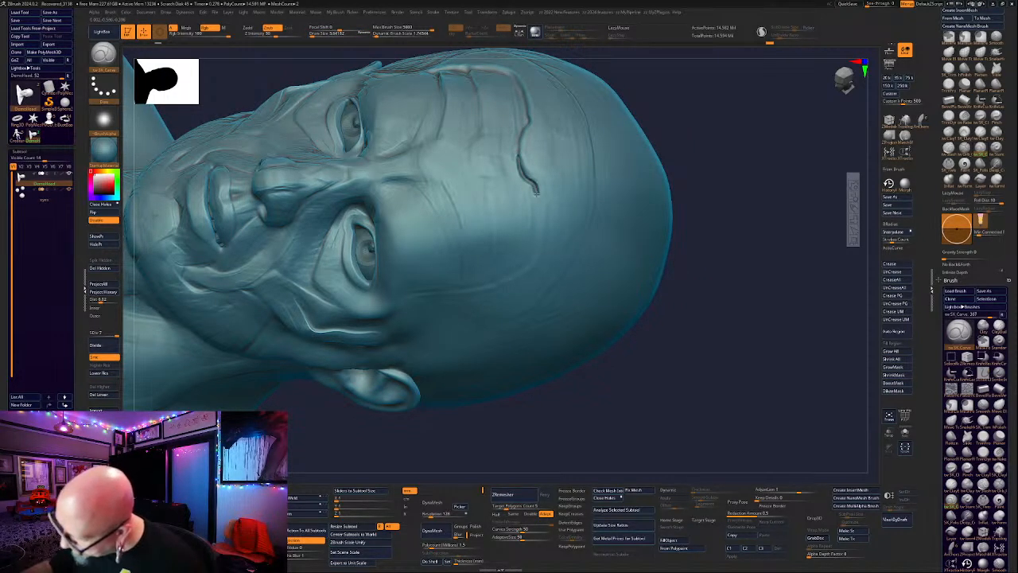
drag(536, 193, 538, 234)
mouse_move(539, 234)
right_down()
mouse_move(607, 204)
mouse_move(581, 196)
mouse_move(656, 186)
right_up()
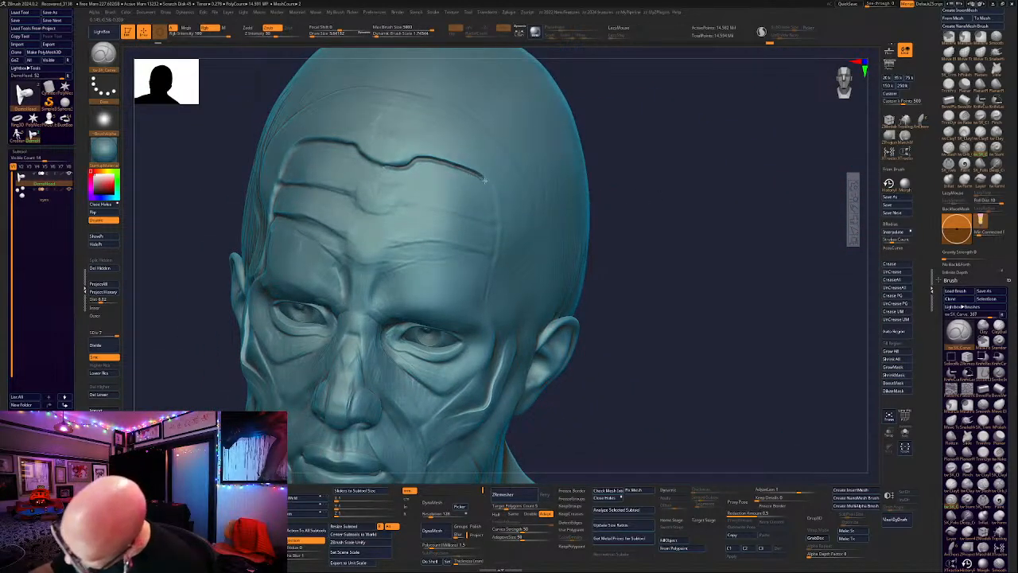
mouse_move(483, 180)
mouse_down()
mouse_move(494, 229)
mouse_move(487, 279)
mouse_up()
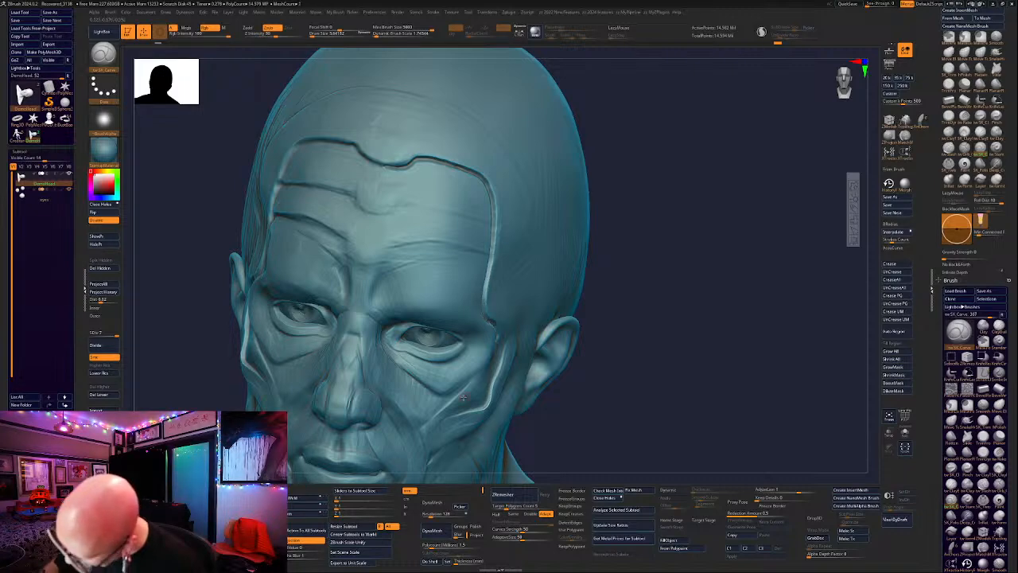
Carve two wrinkle grooves across the smoothed forehead half, each running from the outer border and curling at the middle.
right_drag(668, 191, 746, 242)
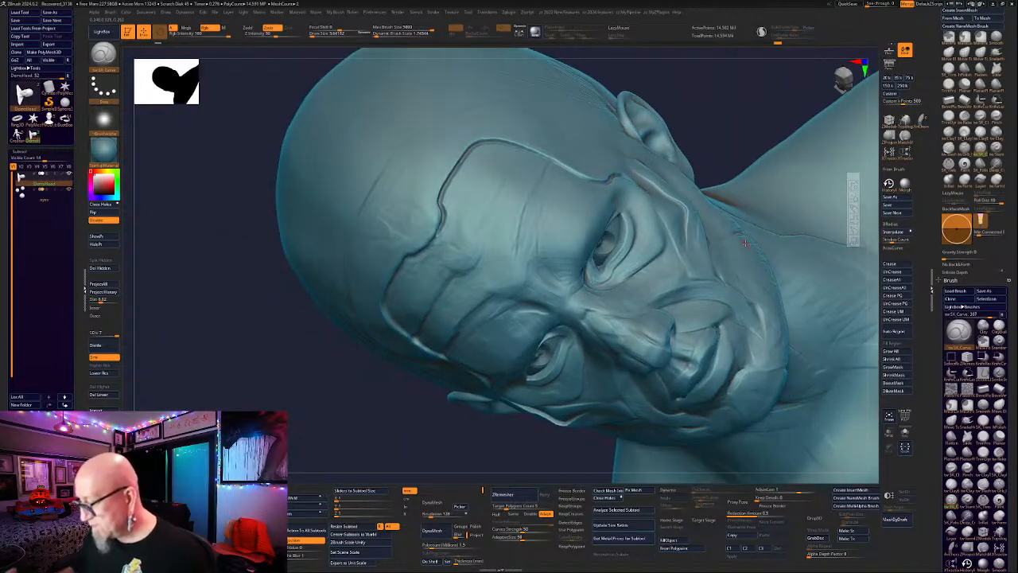
right_drag(360, 408, 372, 412)
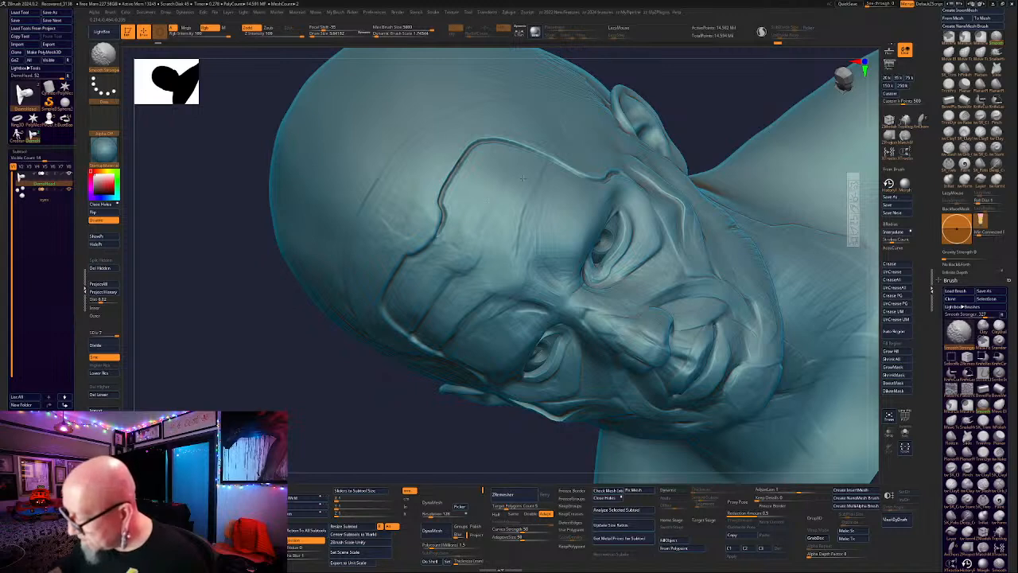
mouse_move(517, 151)
mouse_down()
mouse_move(475, 231)
mouse_move(479, 261)
mouse_up()
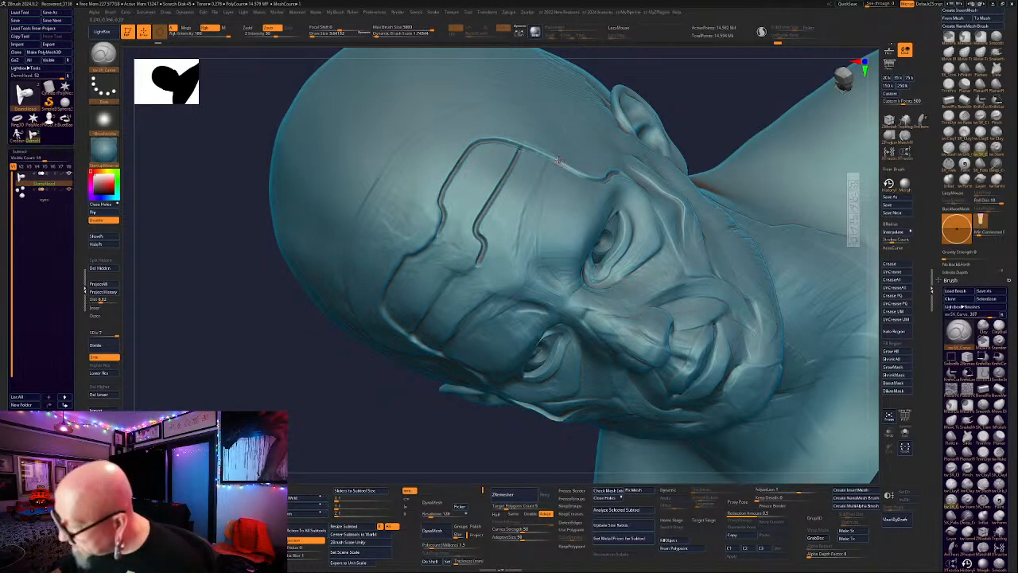
mouse_move(549, 165)
mouse_down()
mouse_move(517, 233)
mouse_move(523, 279)
mouse_up()
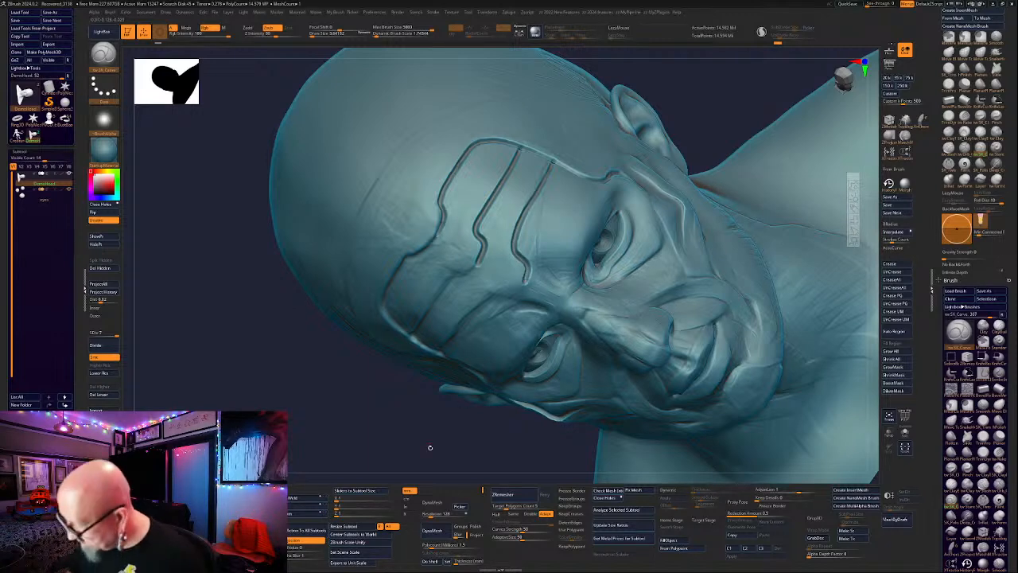
Carve a hooked groove at the inner left eyebrow and deepen the muscle outline below the left eye.
drag(429, 448, 427, 434)
drag(535, 257, 572, 273)
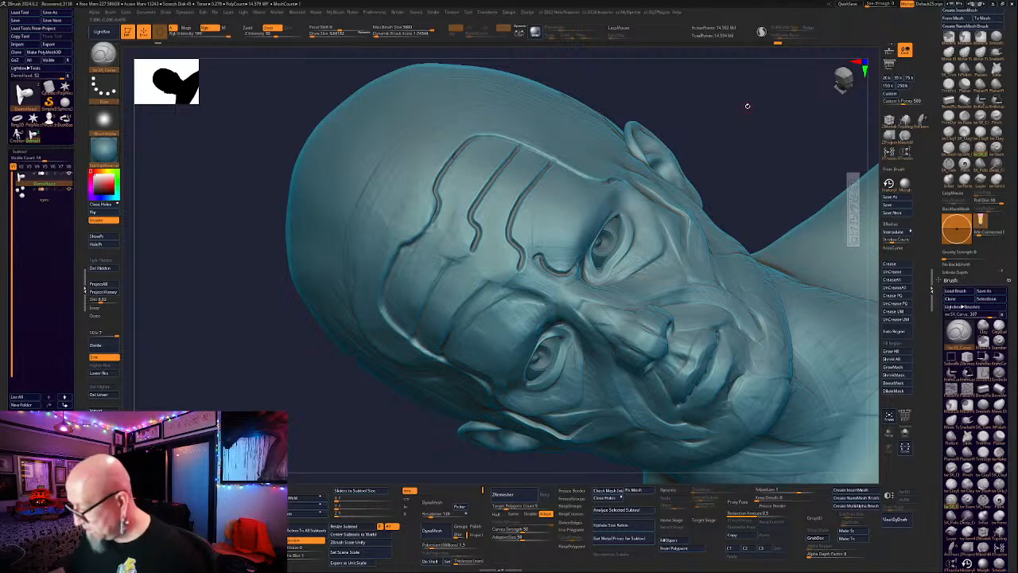
drag(747, 105, 700, 151)
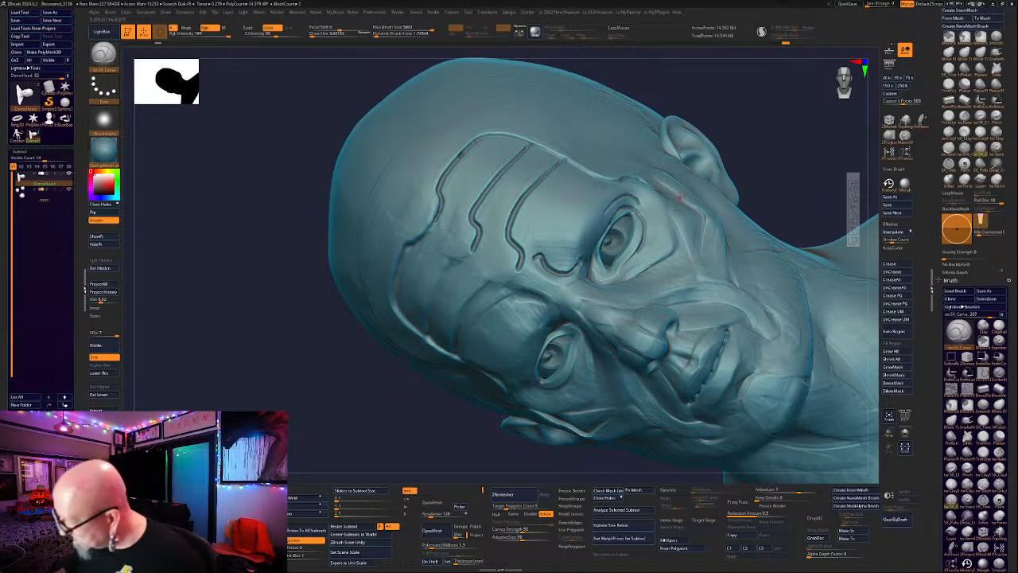
mouse_move(608, 282)
mouse_down()
mouse_move(658, 266)
mouse_move(678, 246)
mouse_move(673, 213)
mouse_up()
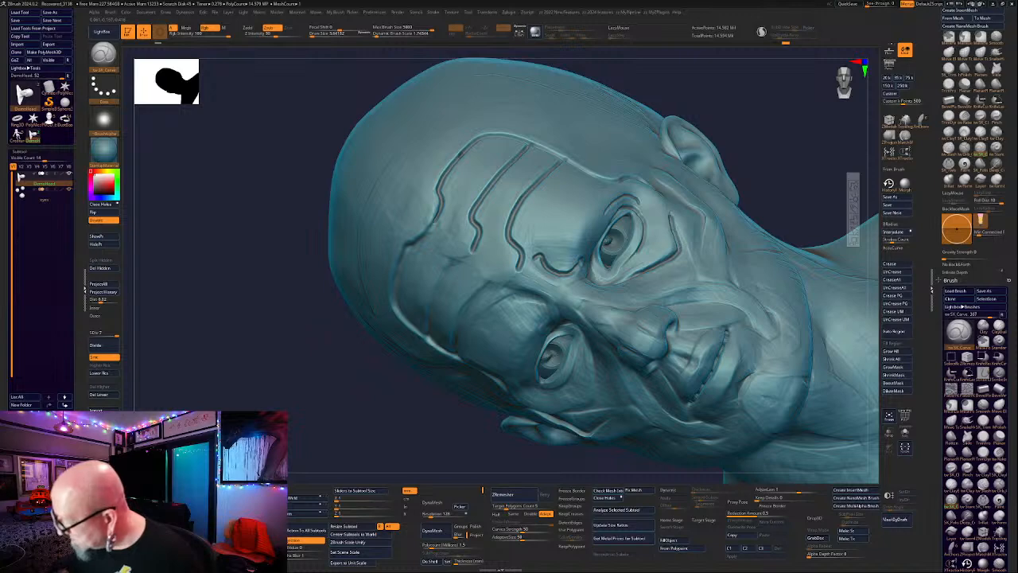
Switch the head to a glossy grey material and turn it to show the new forehead grooves.
mouse_move(787, 162)
alt+mouse_down()
mouse_move(677, 105)
mouse_move(745, 214)
mouse_move(734, 207)
mouse_move(780, 238)
mouse_move(627, 243)
mouse_move(734, 321)
mouse_move(734, 304)
mouse_move(724, 316)
alt+mouse_up()
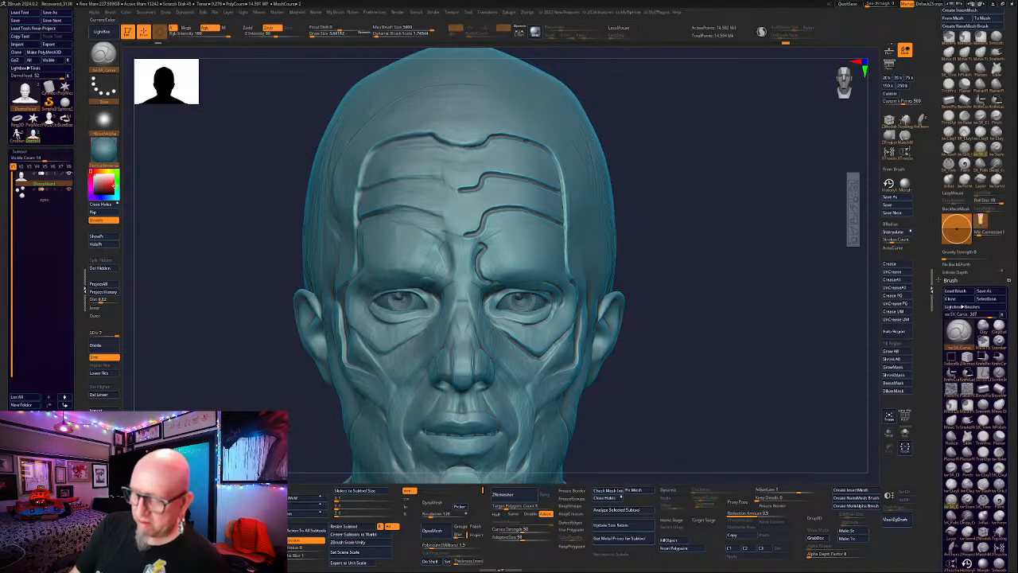
click(108, 152)
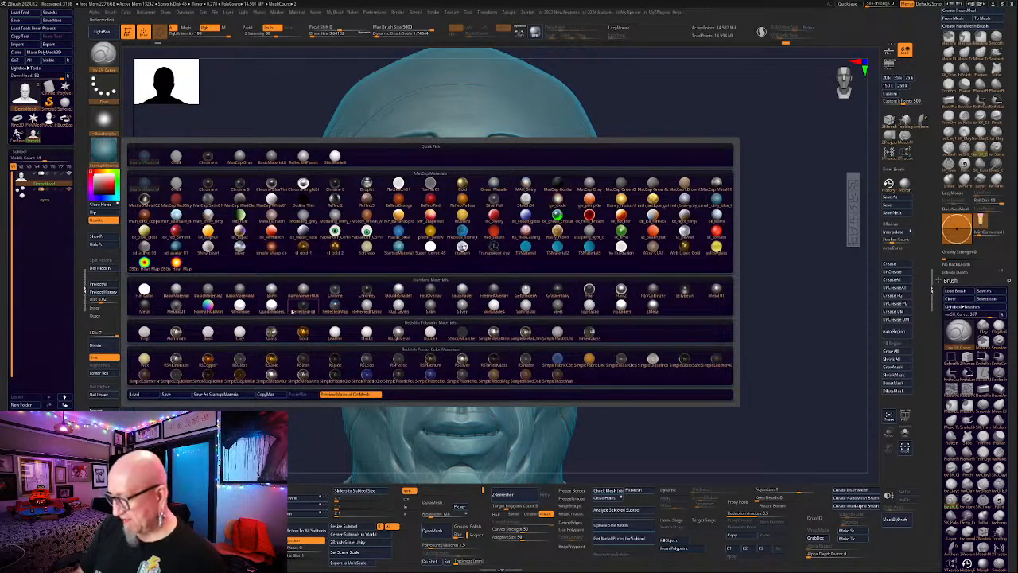
click(461, 307)
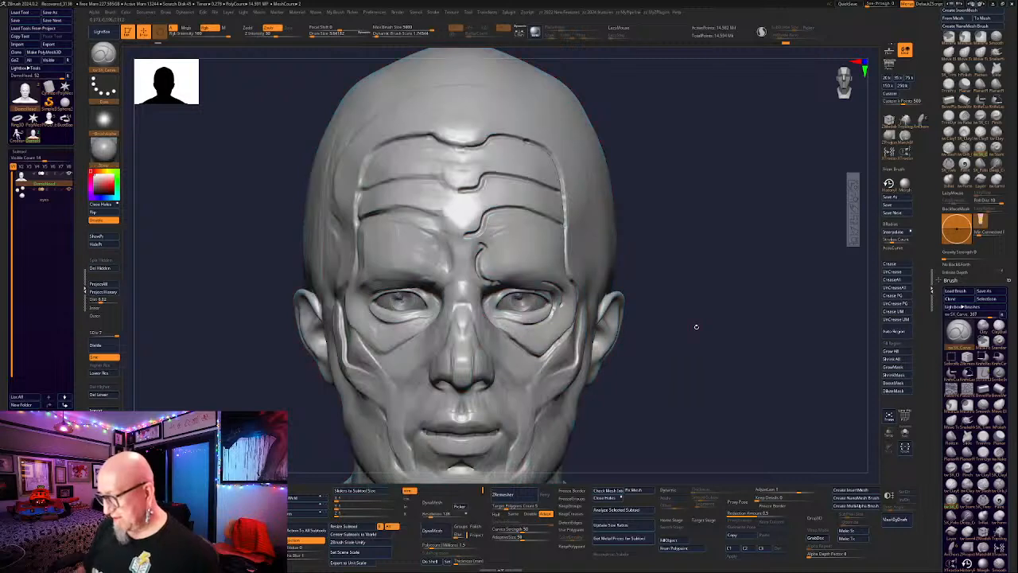
mouse_move(701, 326)
mouse_down()
mouse_move(695, 320)
mouse_move(727, 318)
mouse_up()
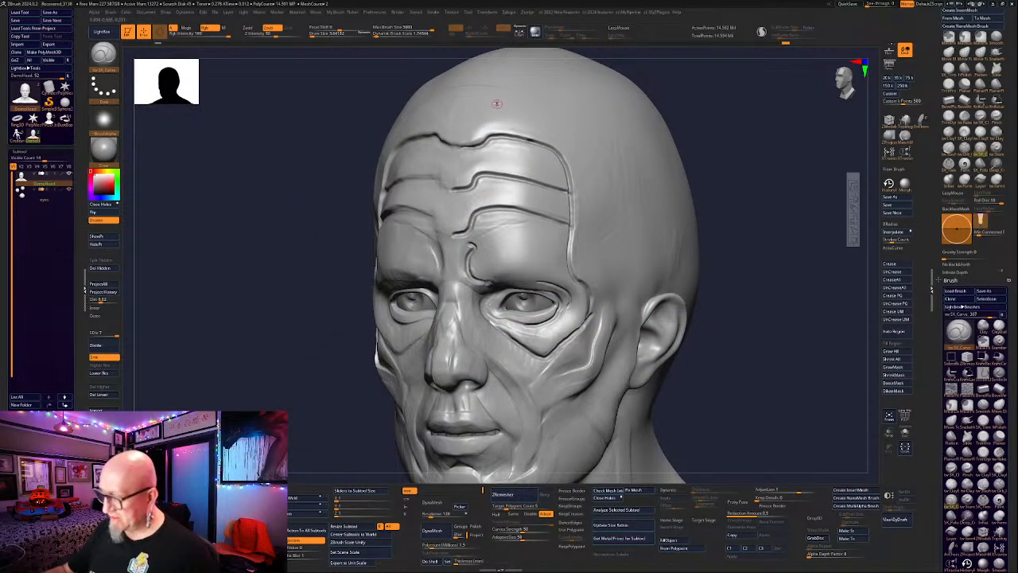
Mark the left forehead muscle and its fibre directions with magenta on-screen annotations, and clear them.
click(853, 206)
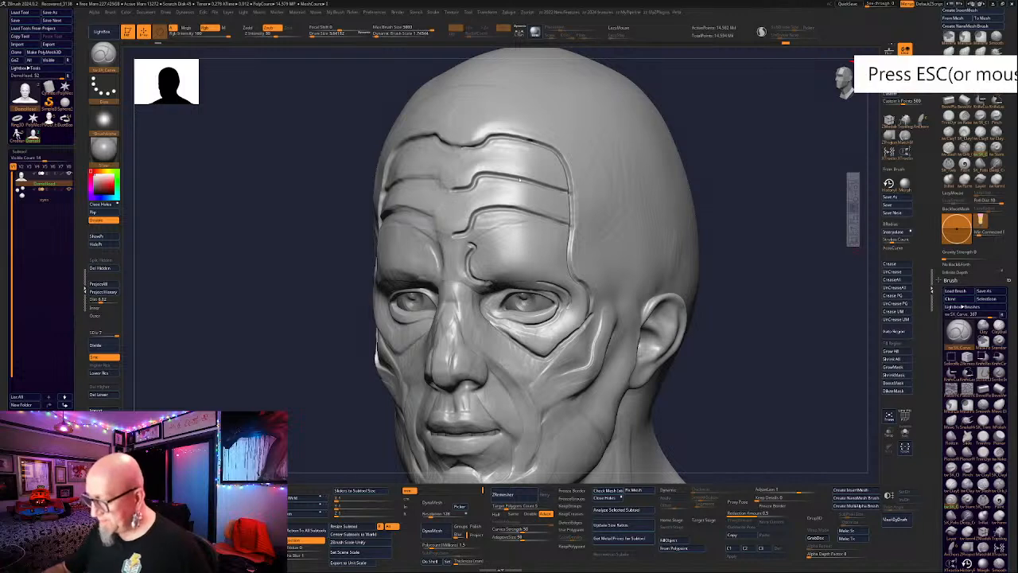
mouse_move(493, 116)
mouse_down()
mouse_move(477, 177)
mouse_move(543, 213)
mouse_move(493, 106)
mouse_up()
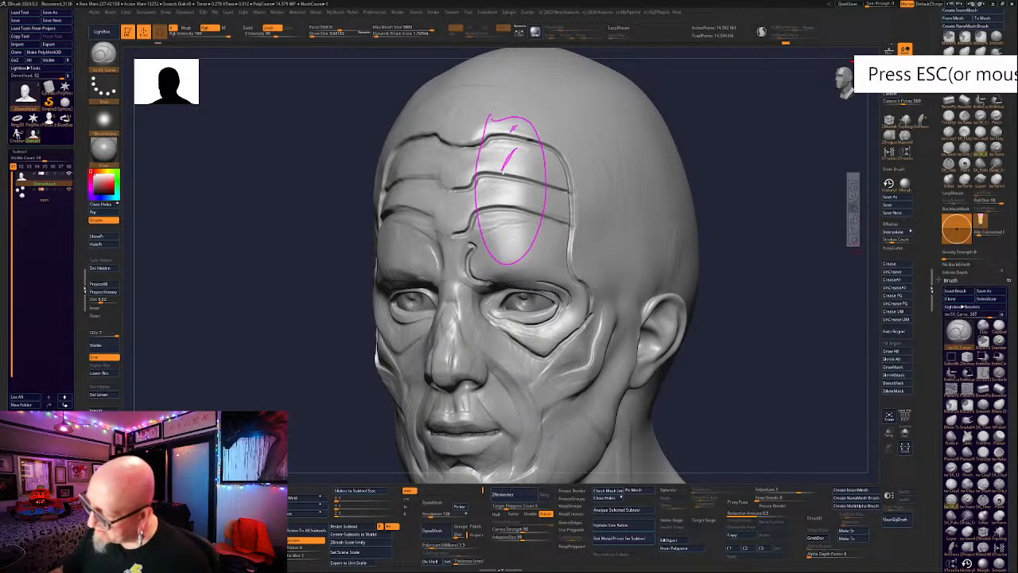
drag(512, 216, 502, 251)
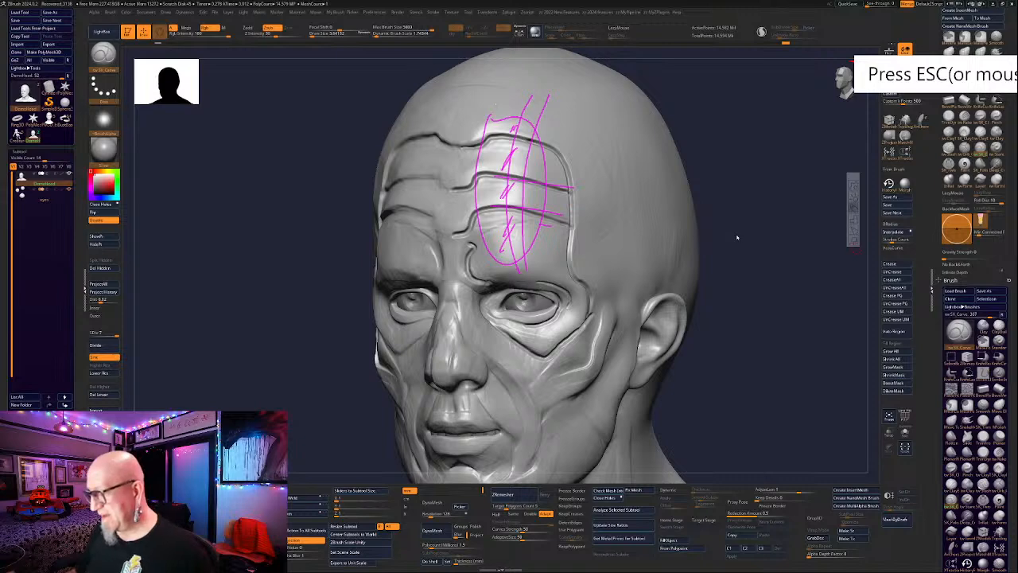
key(Escape)
mouse_move(763, 241)
mouse_down()
mouse_move(782, 241)
mouse_move(747, 255)
mouse_up()
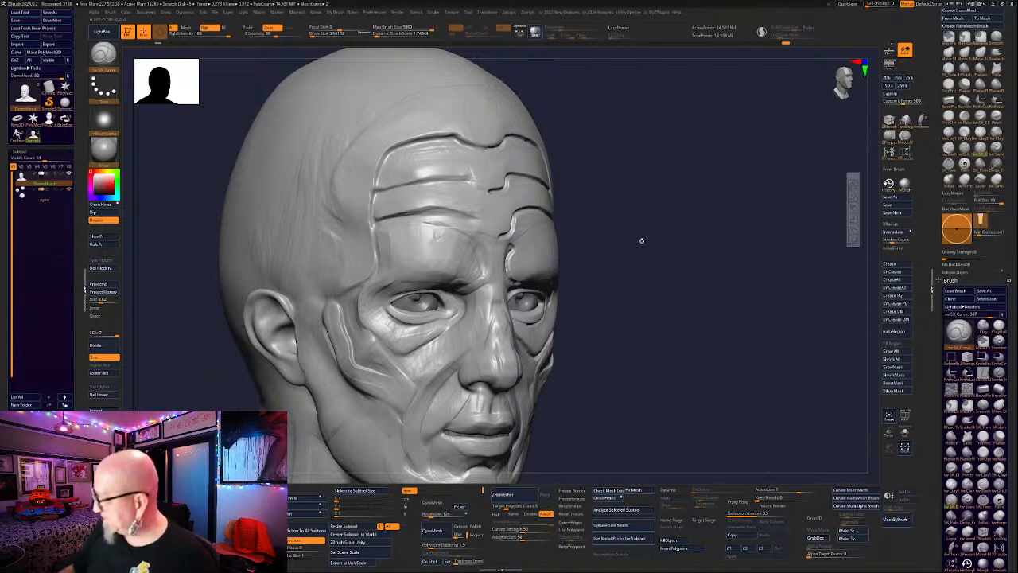
Sketch magenta on-screen marks over the forehead bands and a vertical line down to the character's right eye, and clear them.
click(853, 195)
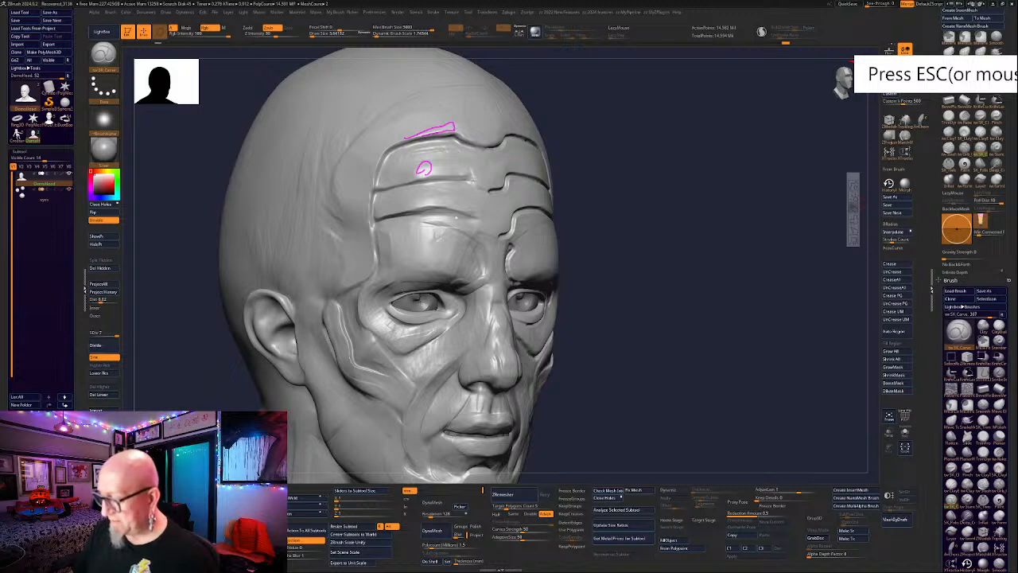
mouse_move(411, 210)
mouse_down()
mouse_move(427, 206)
mouse_move(457, 238)
mouse_move(436, 220)
mouse_up()
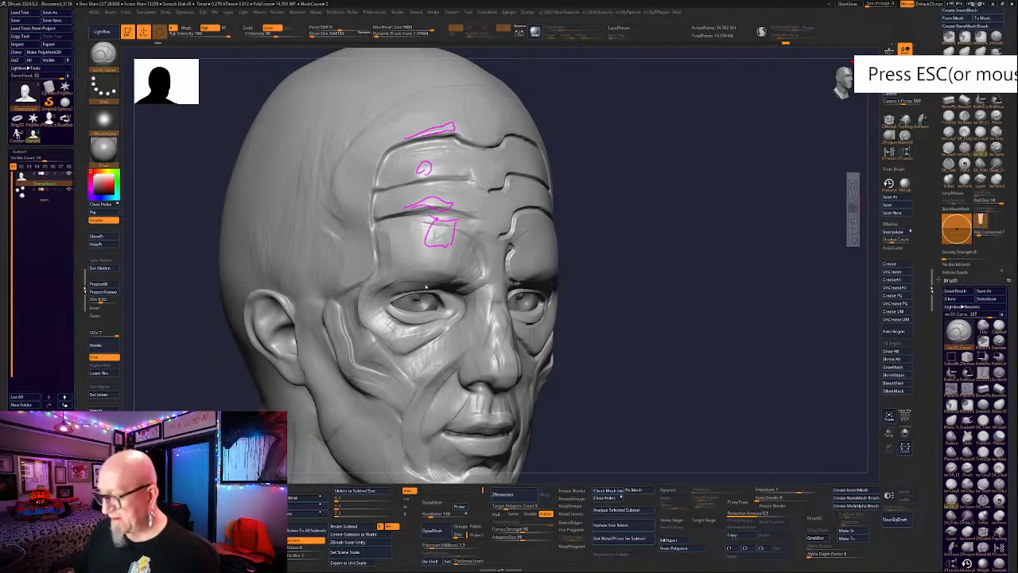
mouse_move(436, 275)
mouse_down()
mouse_move(422, 89)
mouse_move(434, 292)
mouse_up()
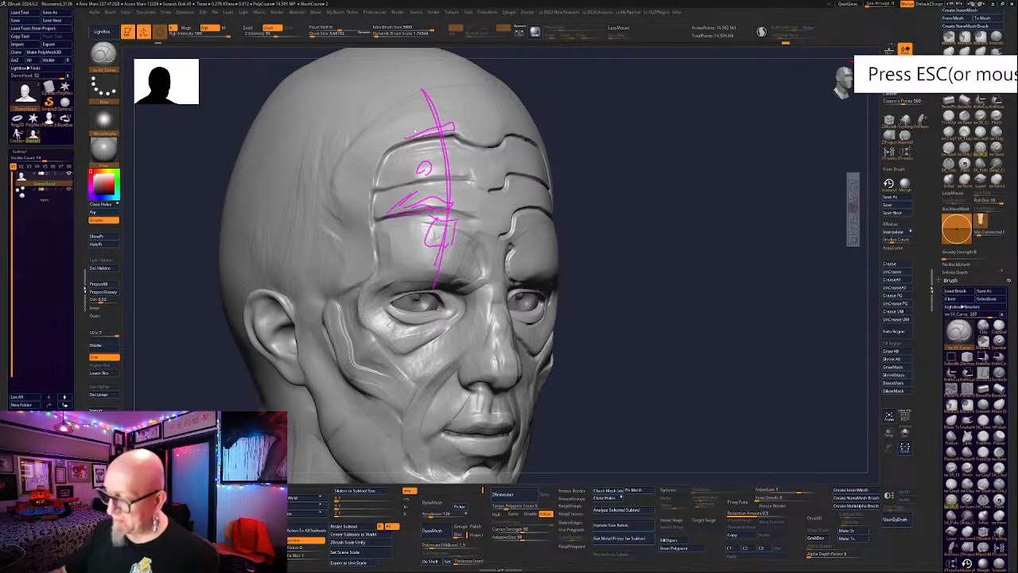
mouse_move(416, 191)
mouse_down()
mouse_move(436, 269)
mouse_move(466, 187)
mouse_move(430, 120)
mouse_up()
key(Escape)
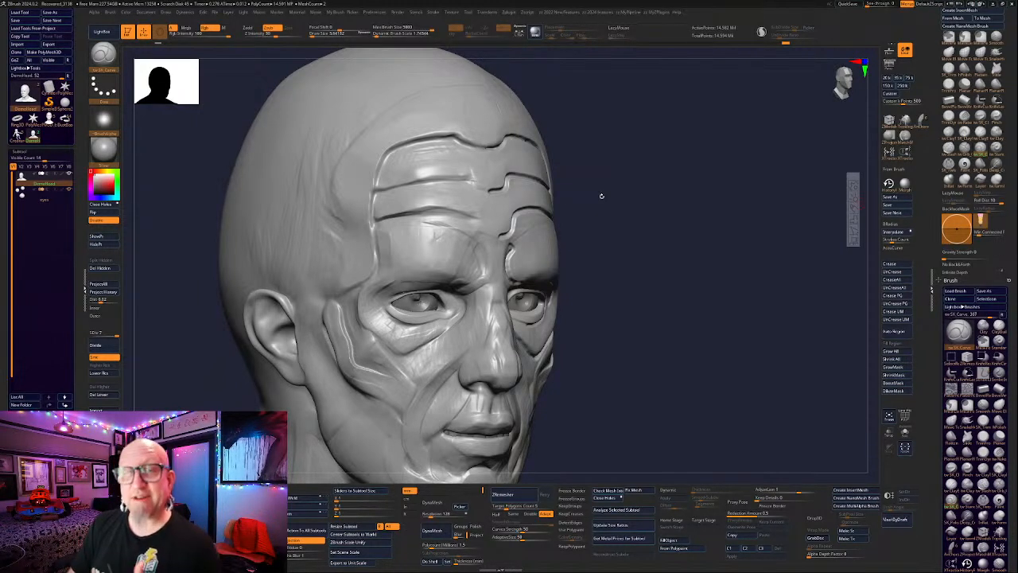
Undo the wrinkle grooves, hooked brow groove and border outline carved on the character's left half of the forehead.
mouse_move(601, 195)
mouse_down()
mouse_move(669, 244)
mouse_move(750, 262)
mouse_move(736, 274)
mouse_move(756, 266)
mouse_move(693, 277)
mouse_move(629, 261)
mouse_move(772, 271)
mouse_move(752, 273)
mouse_move(781, 267)
mouse_up()
drag(737, 333, 728, 281)
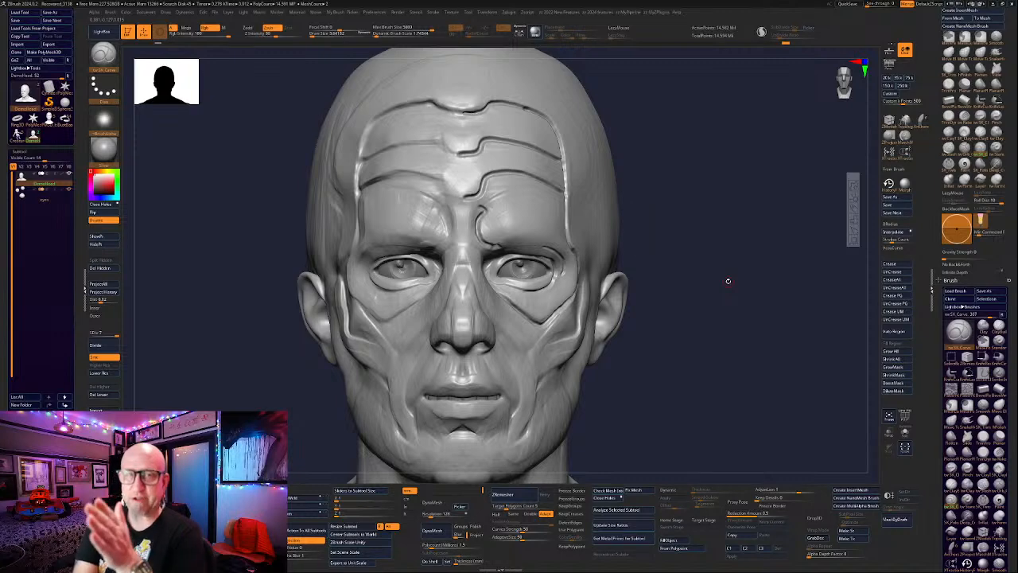
mouse_move(728, 281)
mouse_down()
mouse_move(734, 264)
mouse_move(779, 357)
mouse_move(724, 362)
mouse_move(384, 247)
mouse_move(321, 424)
mouse_up()
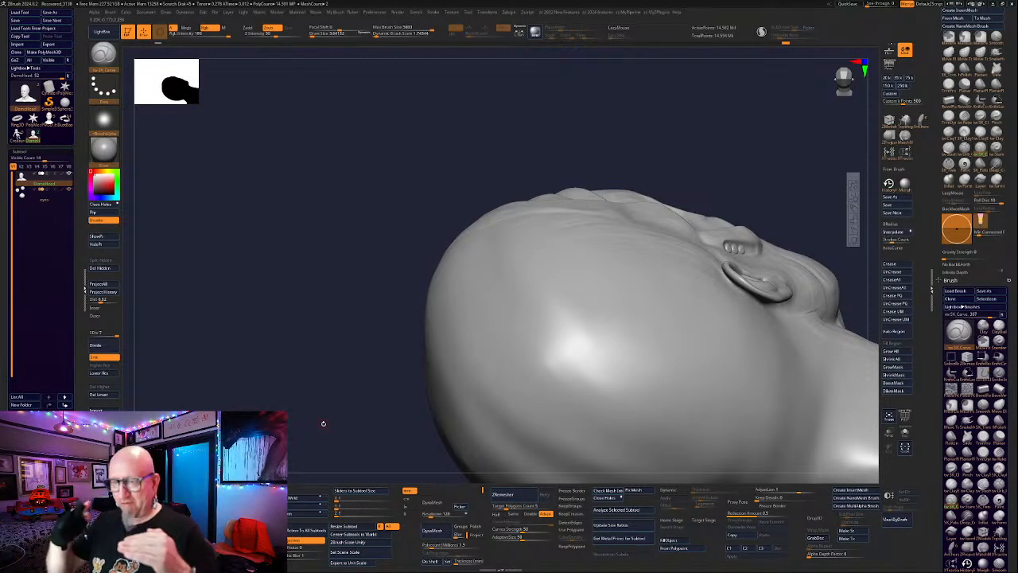
mouse_move(686, 89)
mouse_down()
mouse_move(715, 234)
mouse_move(461, 370)
mouse_up()
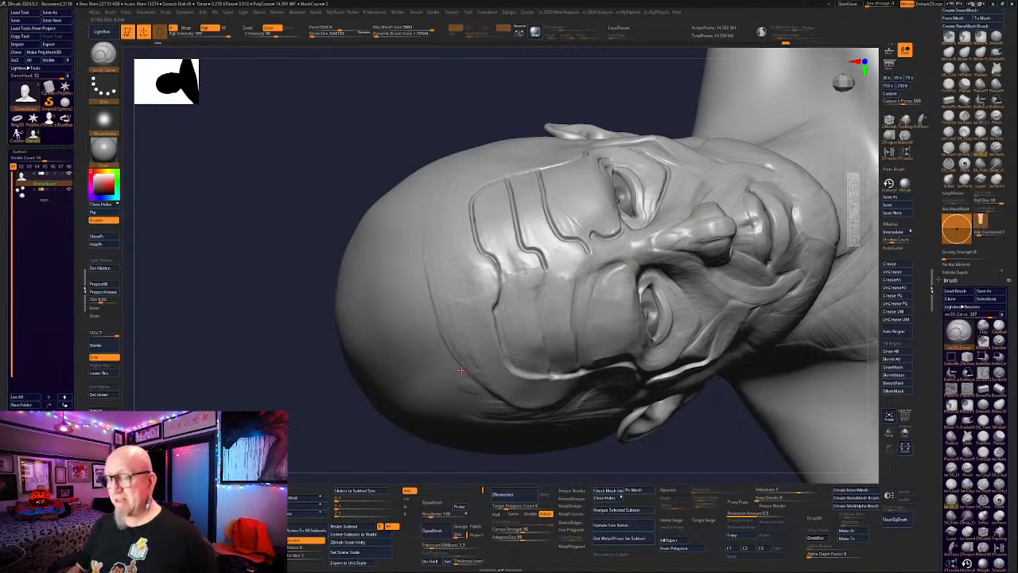
mouse_move(461, 370)
mouse_down()
mouse_move(299, 392)
mouse_move(294, 447)
mouse_move(354, 423)
mouse_up()
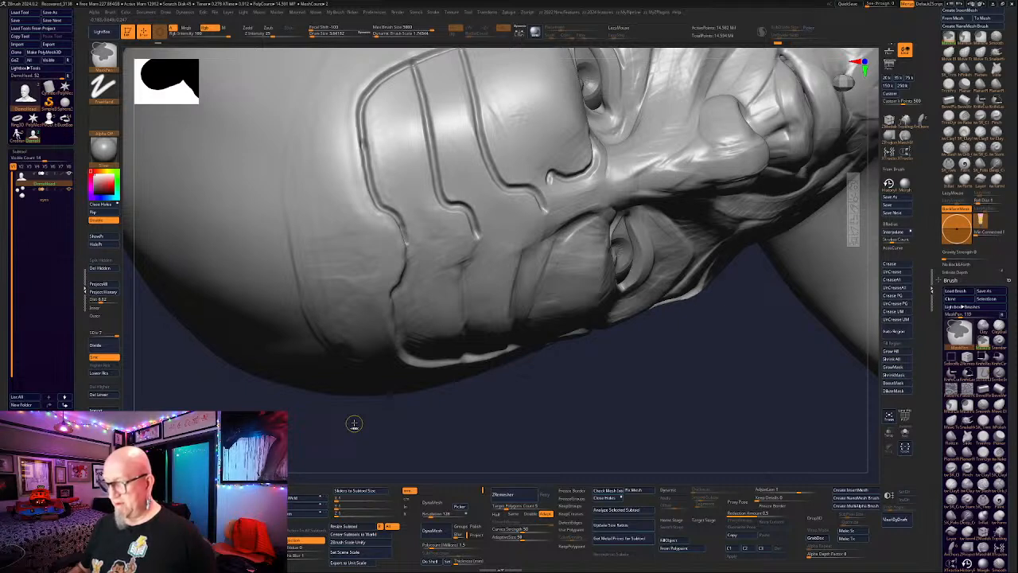
key(ctrl+z)
key(ctrl+z)
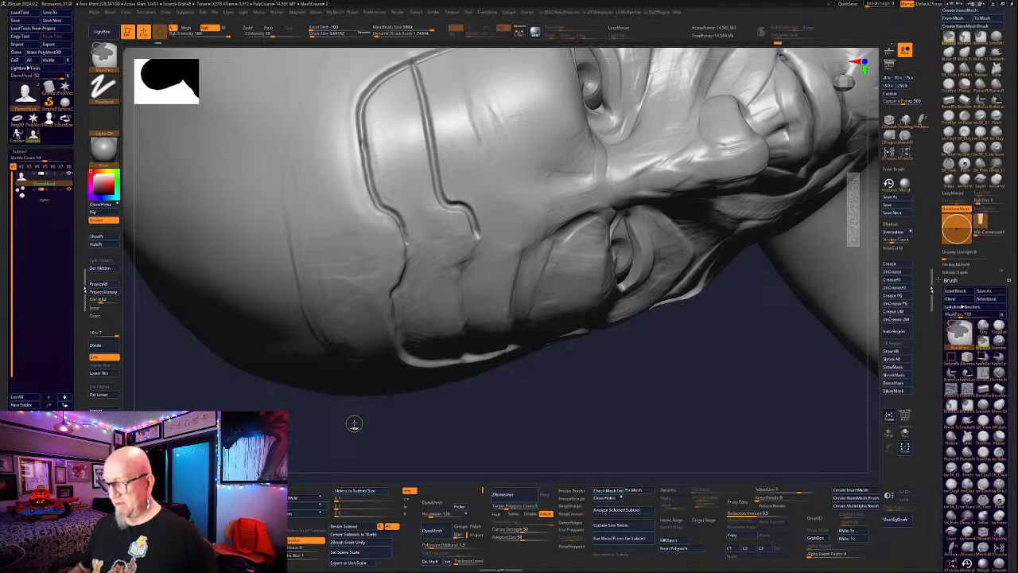
key(ctrl+z)
key(ctrl+z)
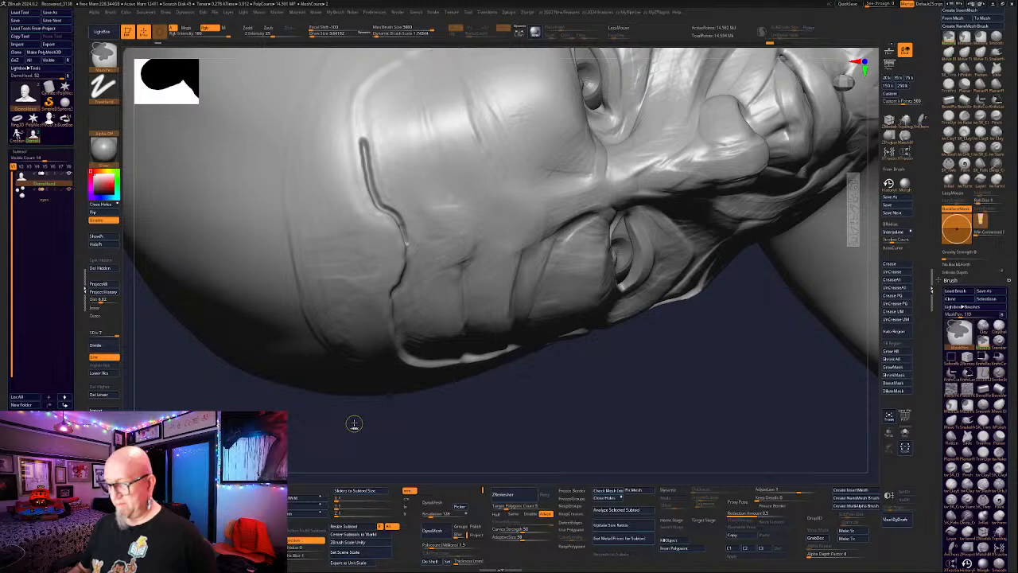
key(ctrl+z)
key(ctrl+z)
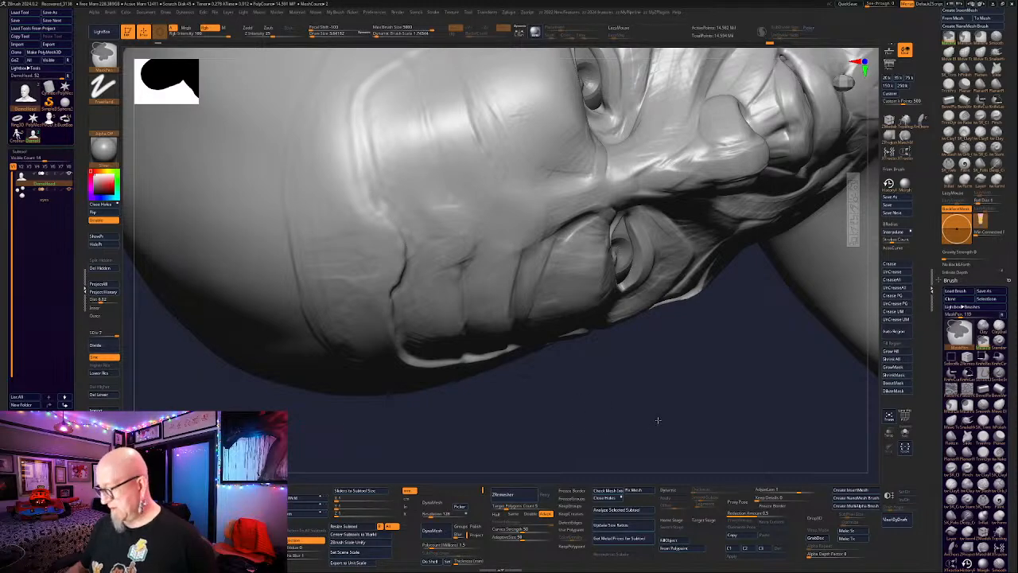
Mask the character's left forehead muscle from hairline to brow with the mask brush and invert the mask.
mouse_move(658, 420)
mouse_down()
mouse_move(680, 436)
mouse_move(654, 412)
mouse_move(728, 398)
mouse_up()
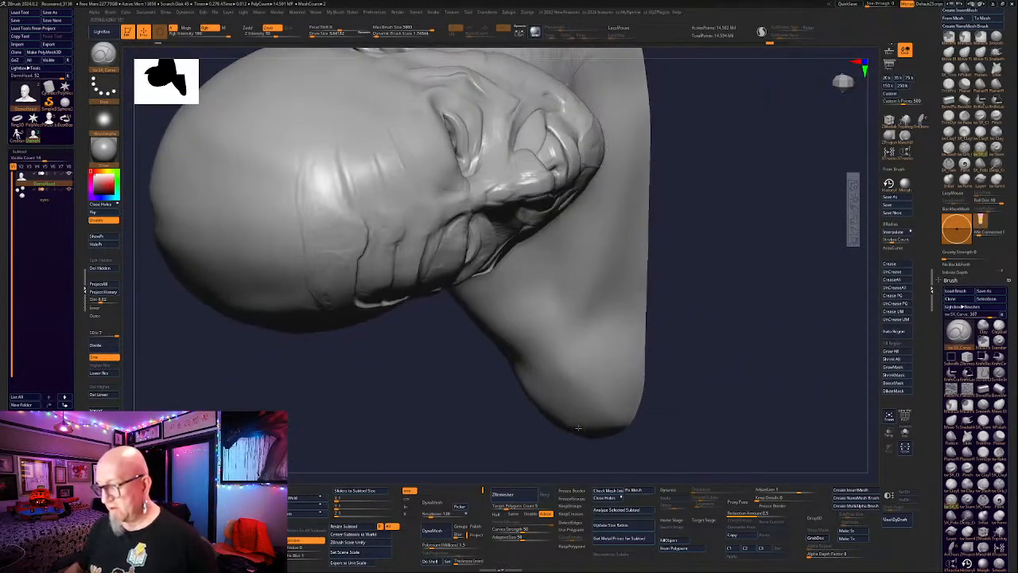
mouse_move(481, 383)
alt+mouse_down()
mouse_move(537, 439)
mouse_move(564, 445)
alt+mouse_up()
drag(564, 444, 495, 455)
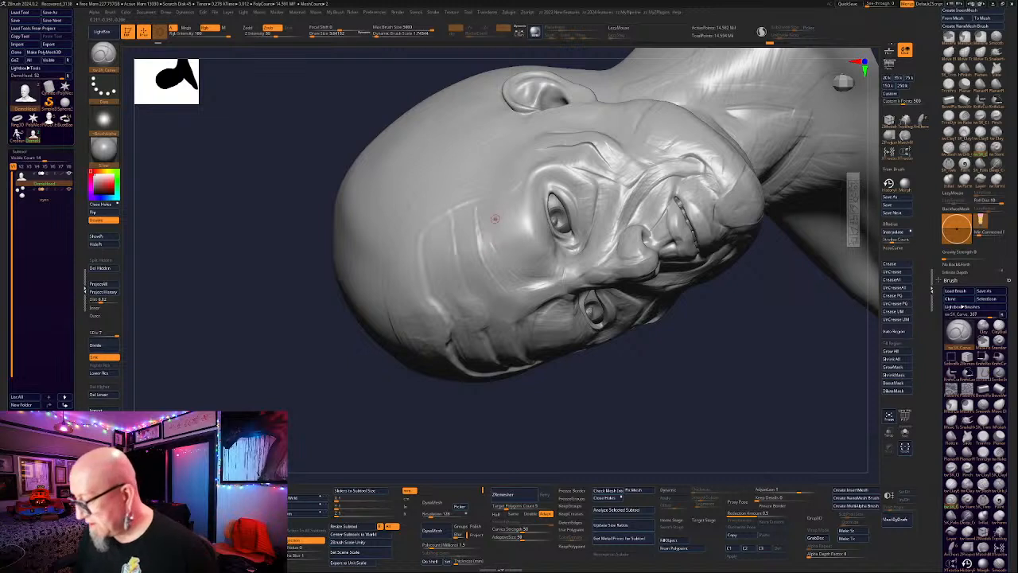
right_drag(496, 219, 502, 212)
key(space)
mouse_move(499, 211)
mouse_down()
mouse_move(508, 210)
mouse_move(461, 226)
mouse_move(442, 251)
mouse_move(445, 275)
mouse_move(457, 291)
mouse_move(532, 264)
mouse_move(521, 201)
mouse_move(477, 249)
mouse_up()
drag(569, 403, 657, 148)
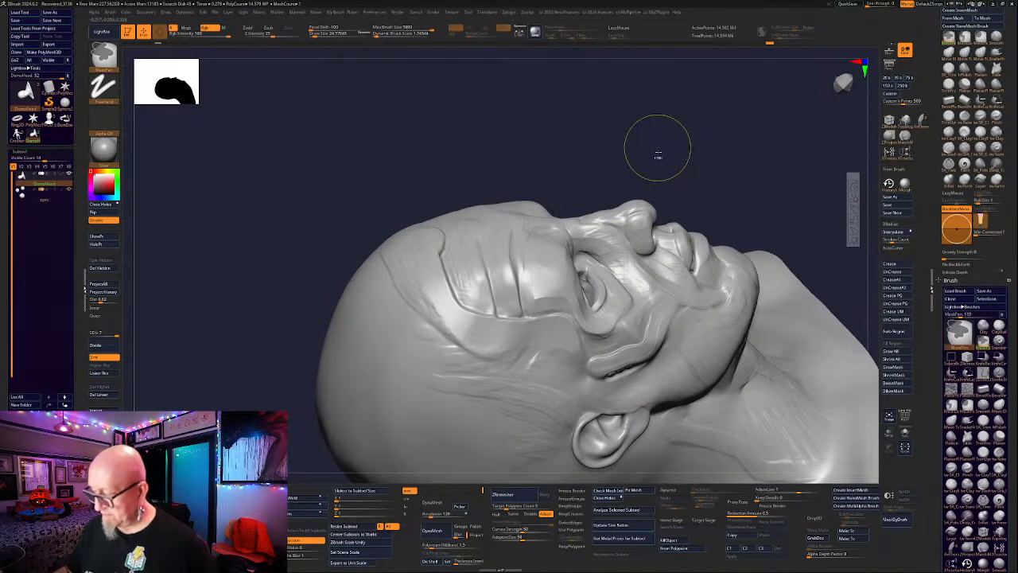
key(w)
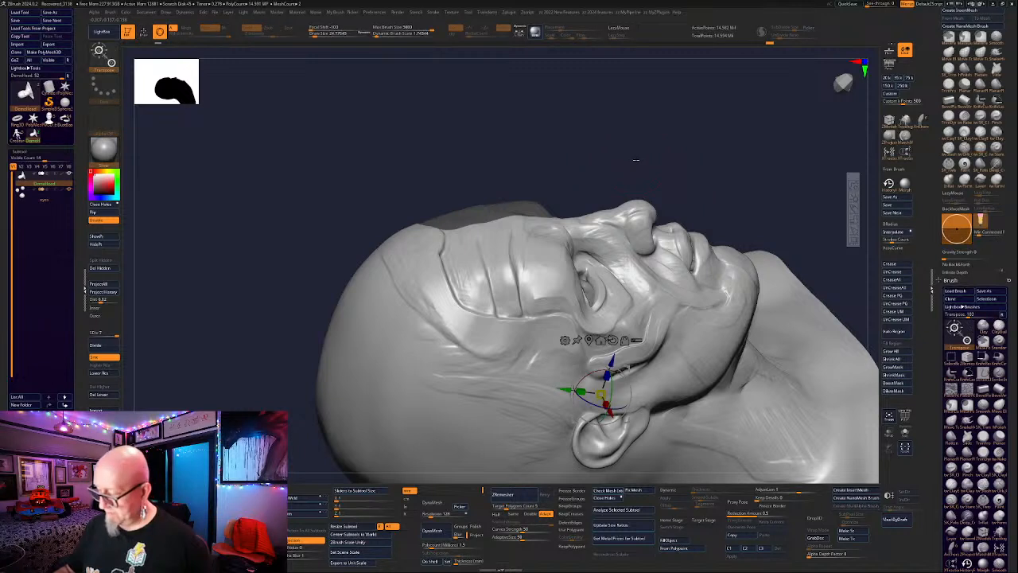
ctrl+click(657, 142)
drag(664, 144, 603, 157)
Tilt the unmasked forehead patch with the Anchors brush in Rotate mode, using anchors near its upper end and its brow end.
click(921, 122)
key(q)
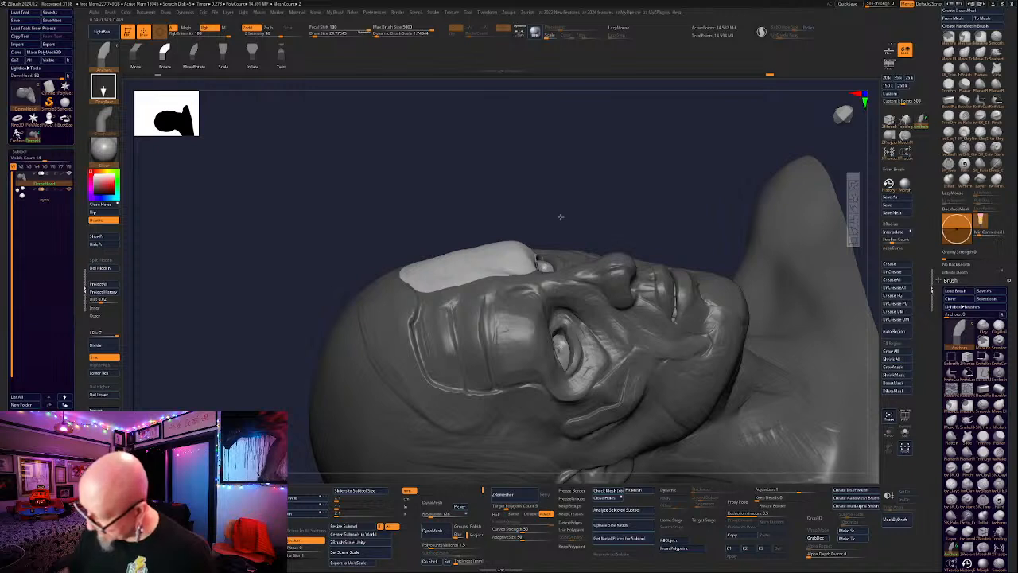
drag(610, 201, 623, 197)
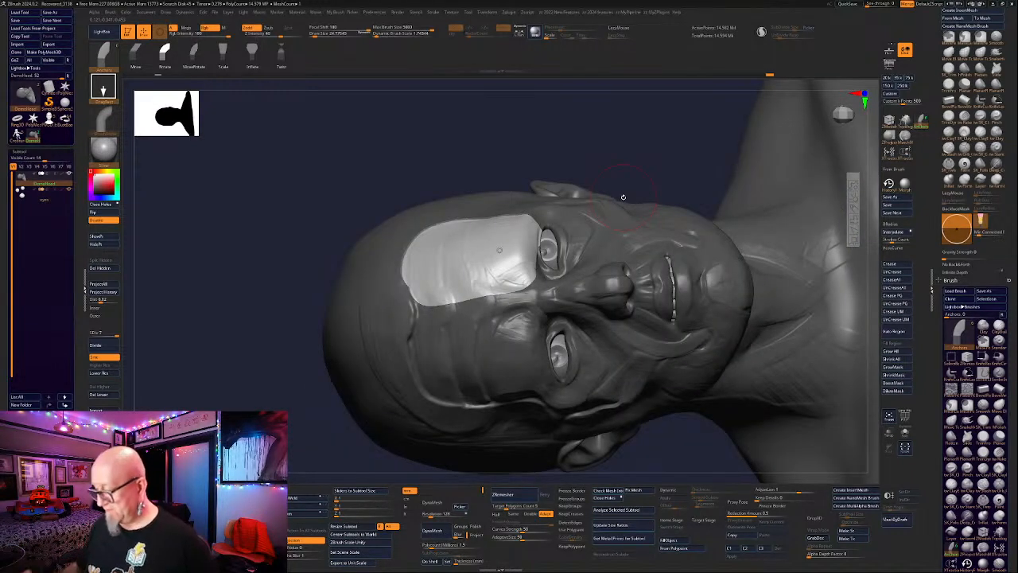
drag(254, 392, 257, 352)
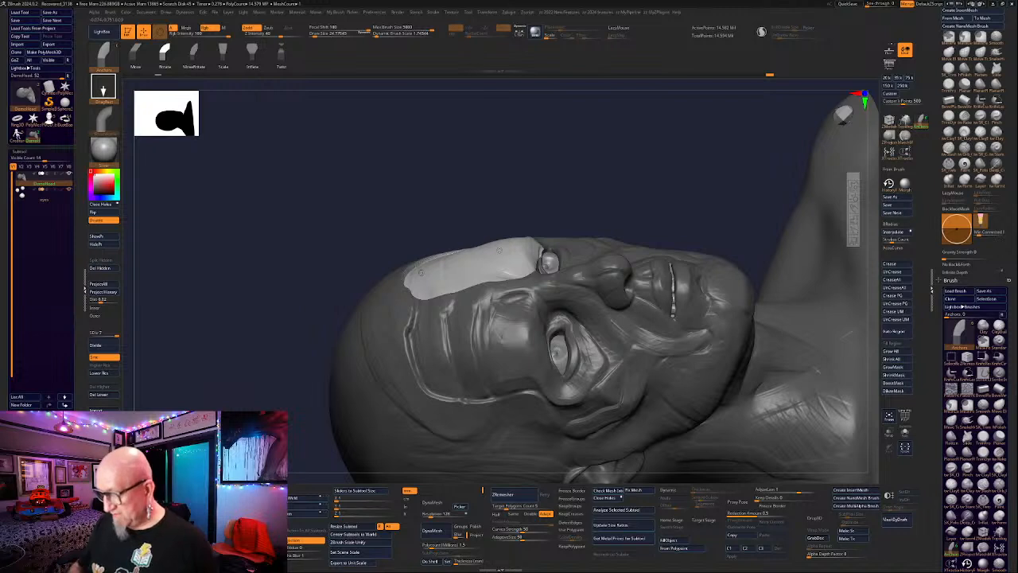
drag(242, 407, 243, 423)
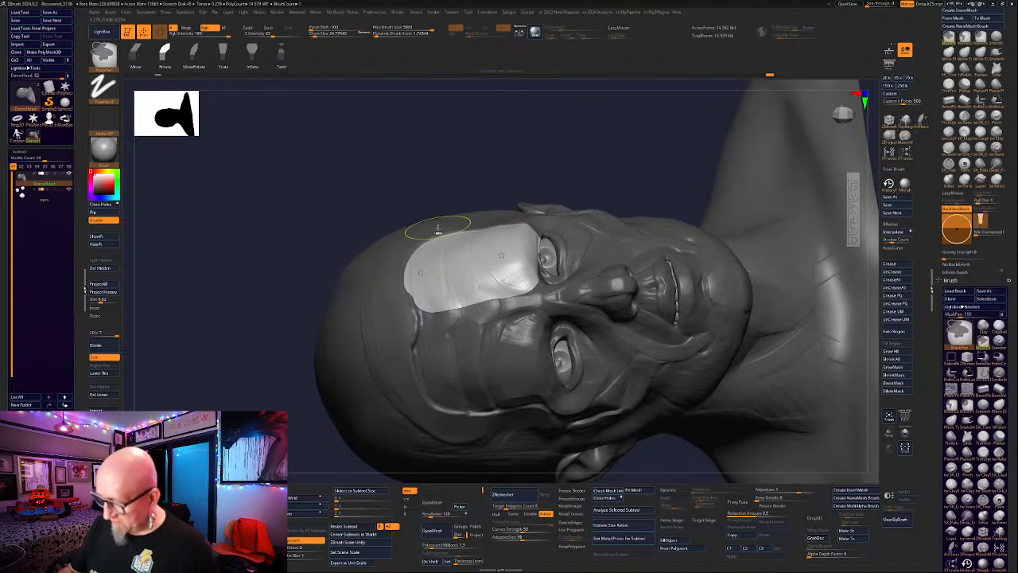
drag(436, 200, 440, 196)
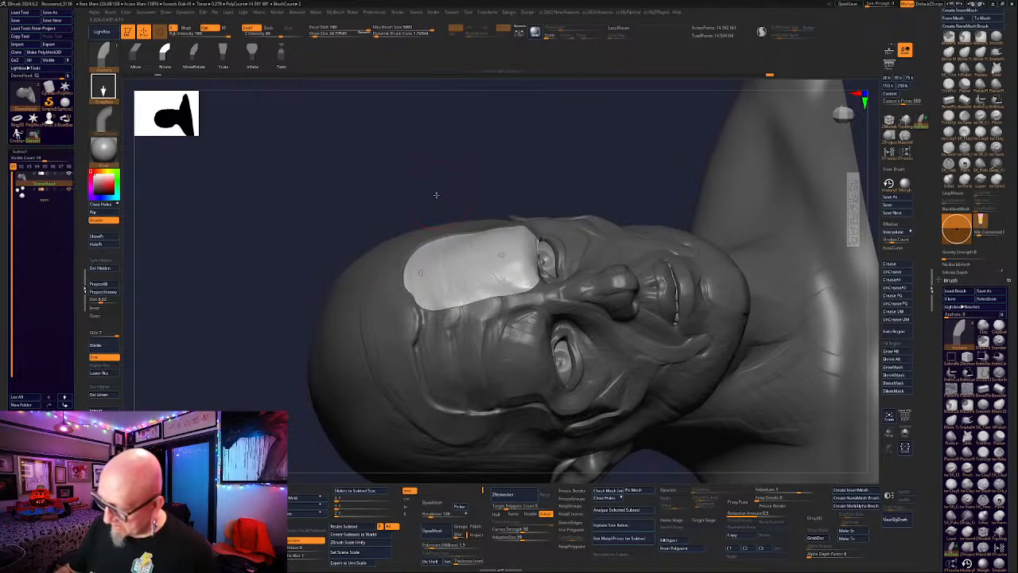
Set the mask brush size to 10 and mask the uppermost band of the forehead patch.
key(space)
click(436, 195)
text(10)
key(Return)
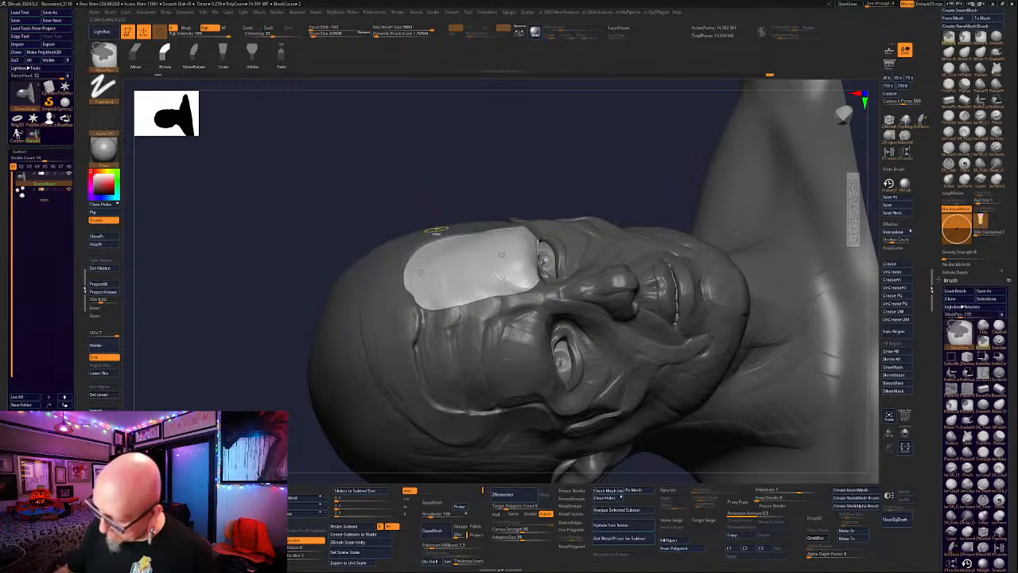
mouse_move(436, 231)
ctrl+mouse_down()
mouse_move(435, 306)
mouse_move(415, 268)
mouse_move(407, 284)
ctrl+mouse_up()
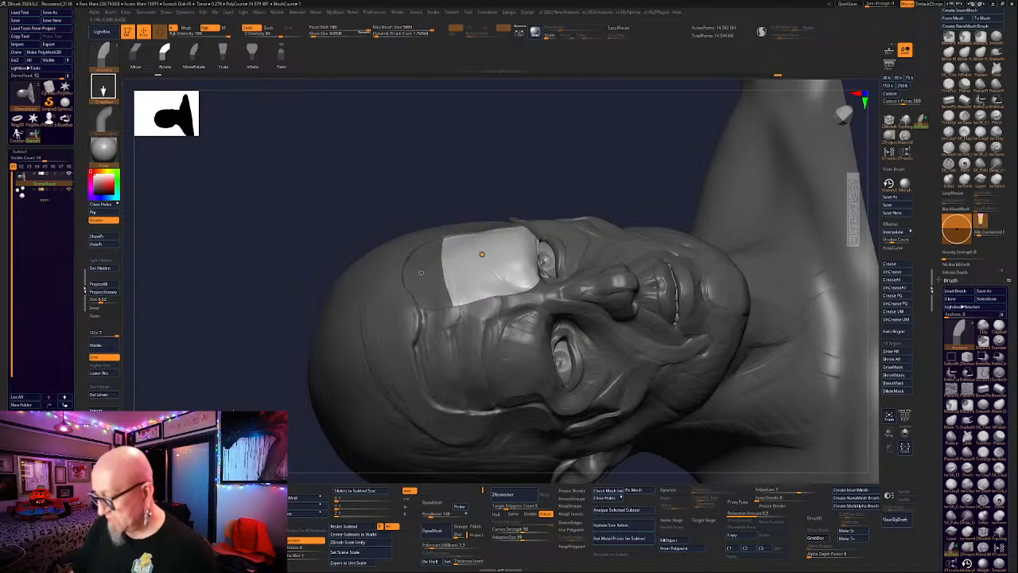
Lower the subdivision level and tilt the remaining unmasked forehead patch at its upper edge using the Anchors brush's Move Rotate mode.
drag(226, 395, 208, 373)
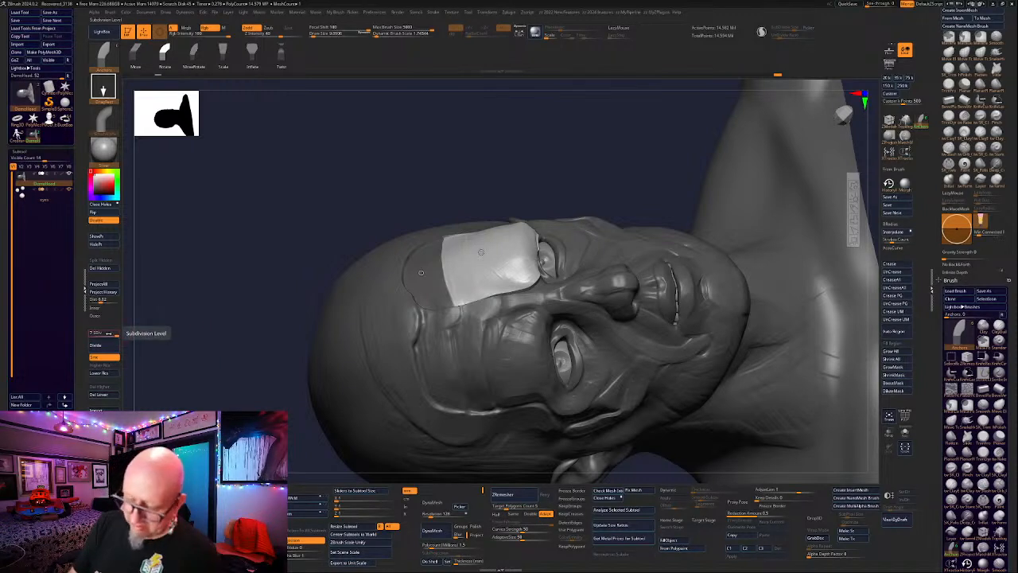
click(109, 334)
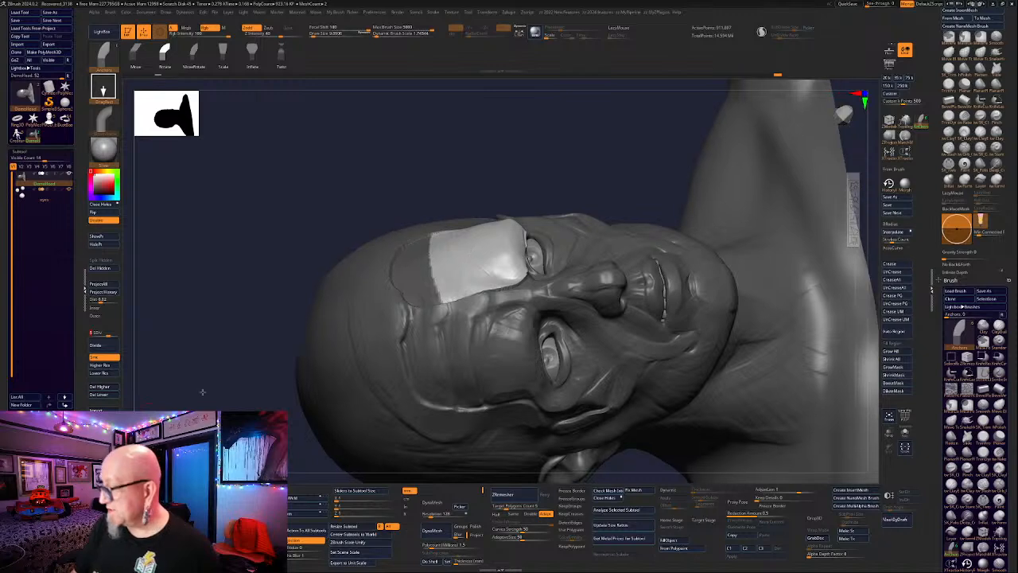
mouse_move(187, 400)
mouse_down()
mouse_move(207, 382)
mouse_move(202, 375)
mouse_move(388, 264)
mouse_up()
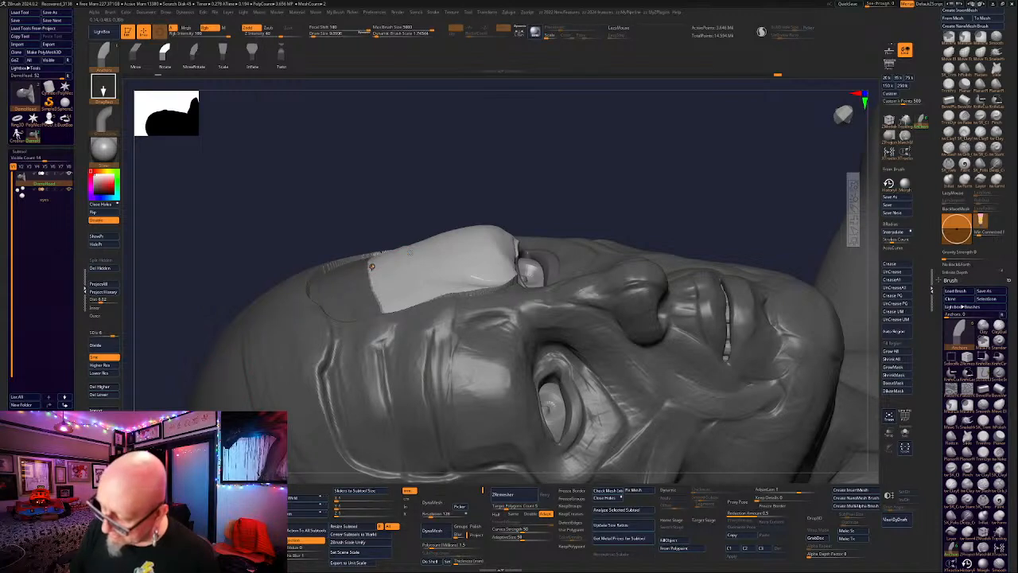
click(373, 269)
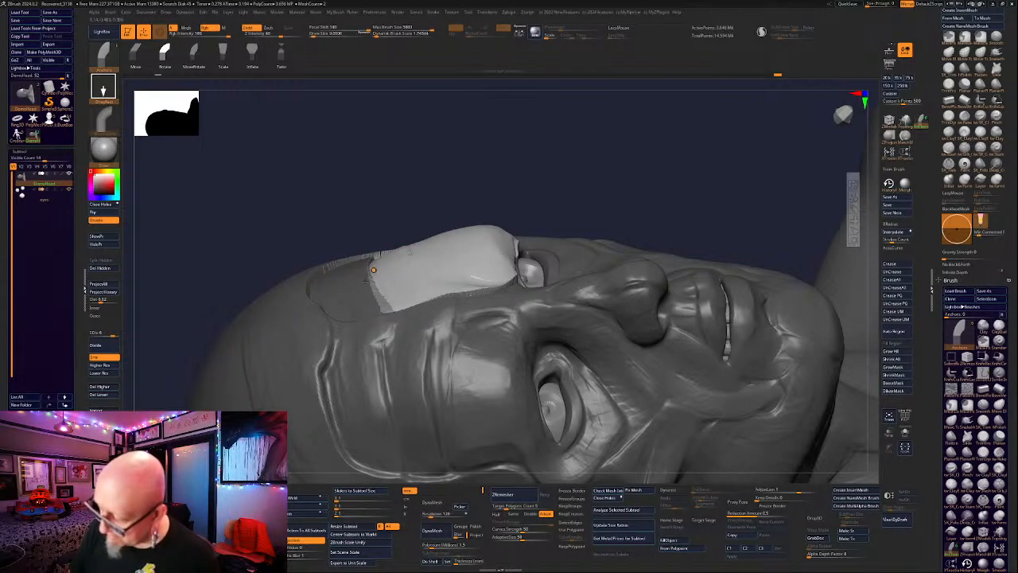
click(194, 56)
drag(227, 244, 221, 236)
drag(560, 155, 409, 257)
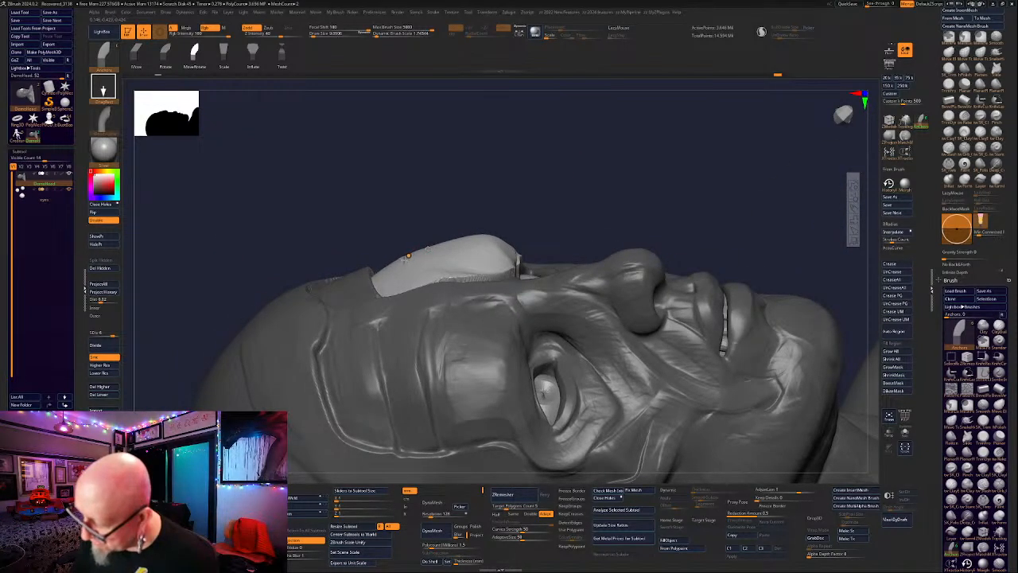
Mask the second forehead band and tilt the patch below it to form another overlapping step.
mouse_move(570, 171)
mouse_down()
mouse_move(555, 262)
mouse_move(503, 278)
mouse_up()
mouse_move(398, 155)
ctrl+mouse_down()
mouse_move(400, 286)
mouse_move(385, 278)
mouse_move(400, 382)
ctrl+mouse_up()
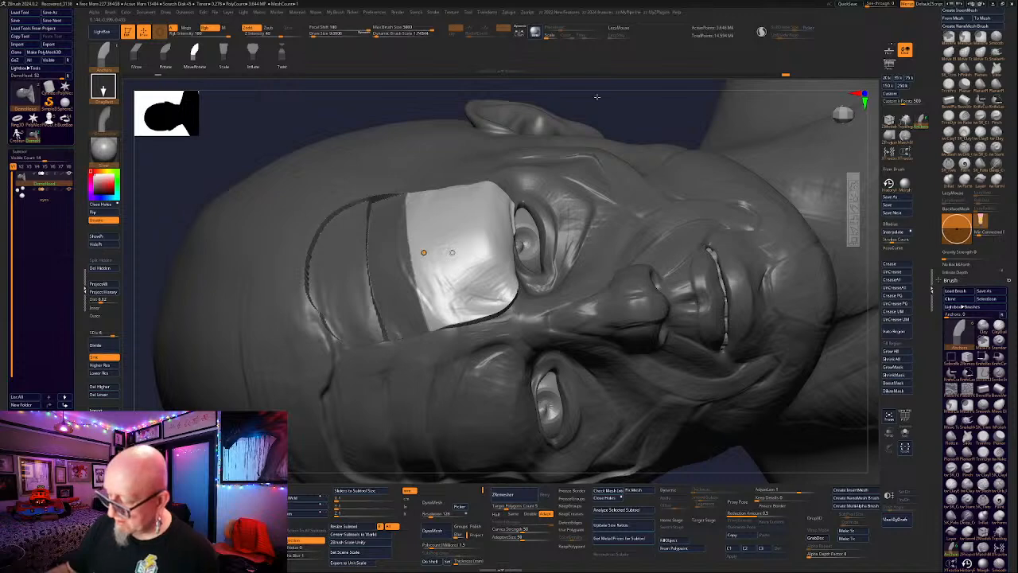
drag(598, 97, 592, 36)
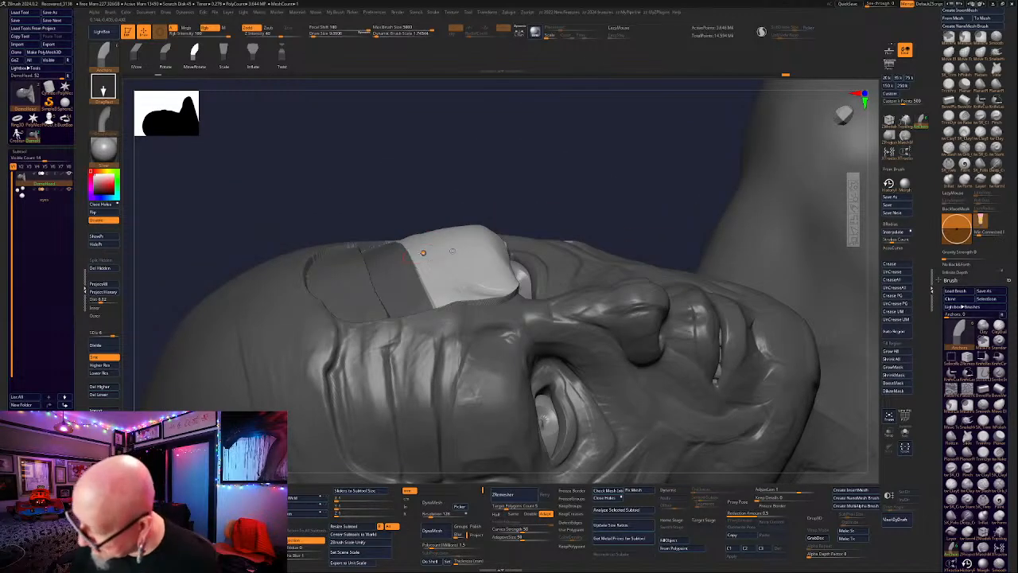
drag(422, 254, 422, 255)
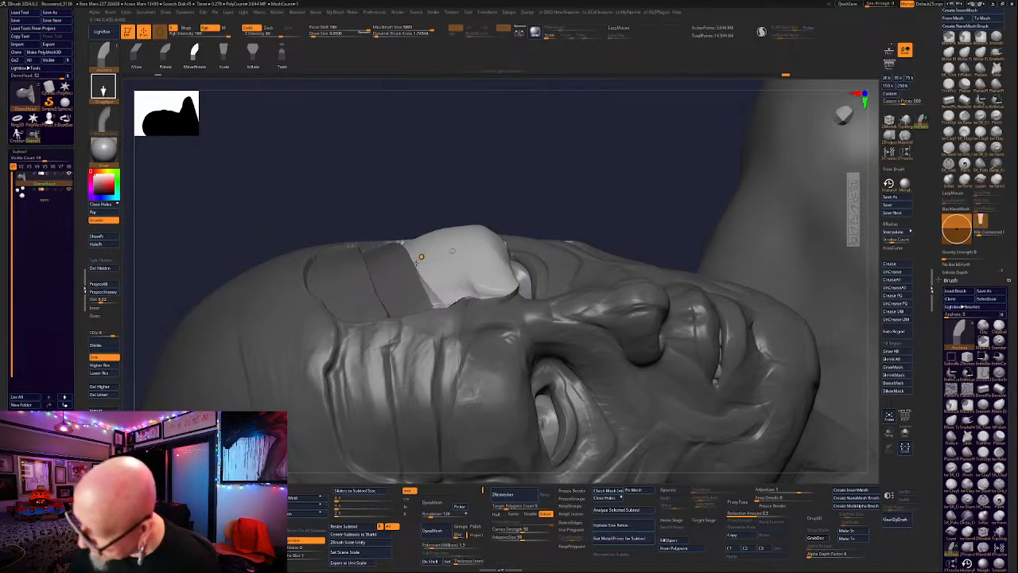
Mask the third forehead band, tilt the remaining brow section with repositioned anchors, and clear the mask.
mouse_move(571, 156)
mouse_down()
mouse_move(659, 171)
mouse_move(716, 200)
mouse_move(726, 189)
mouse_move(761, 214)
mouse_move(536, 216)
mouse_move(525, 202)
mouse_up()
key(ctrl)
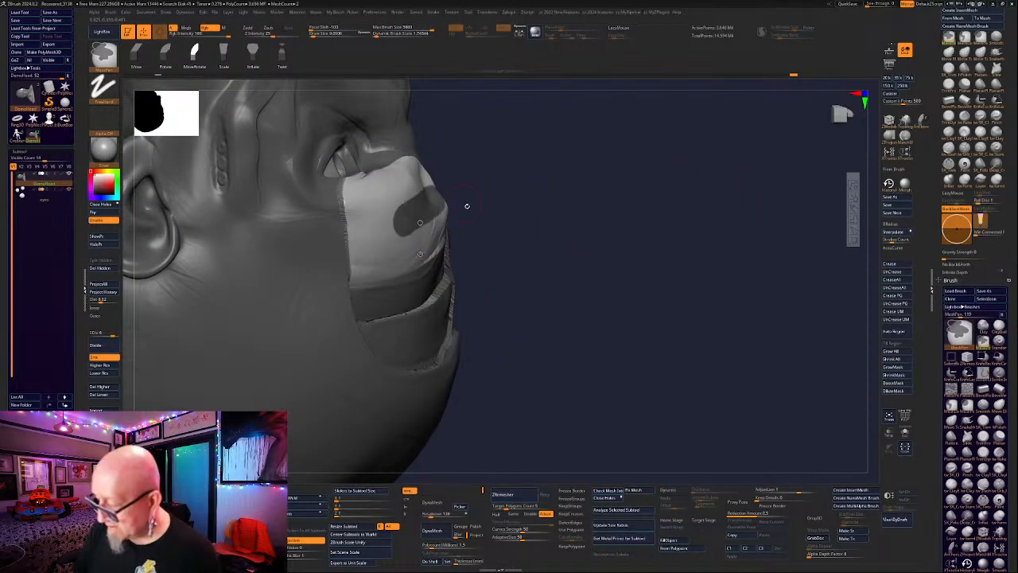
mouse_move(432, 183)
ctrl+mouse_down()
mouse_move(437, 229)
mouse_move(368, 261)
mouse_move(435, 224)
ctrl+mouse_up()
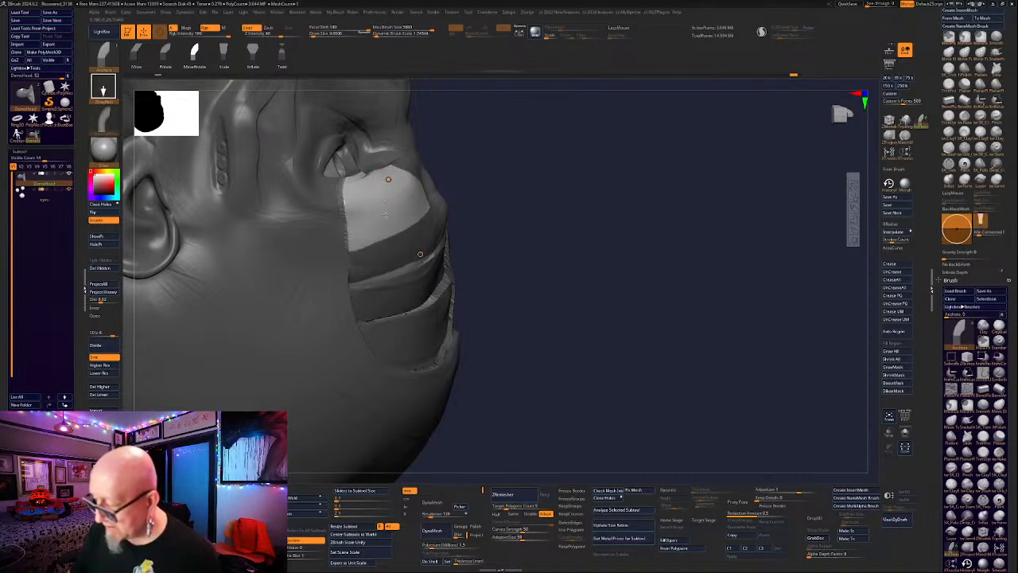
mouse_move(573, 204)
mouse_down()
mouse_move(586, 196)
mouse_move(576, 185)
mouse_up()
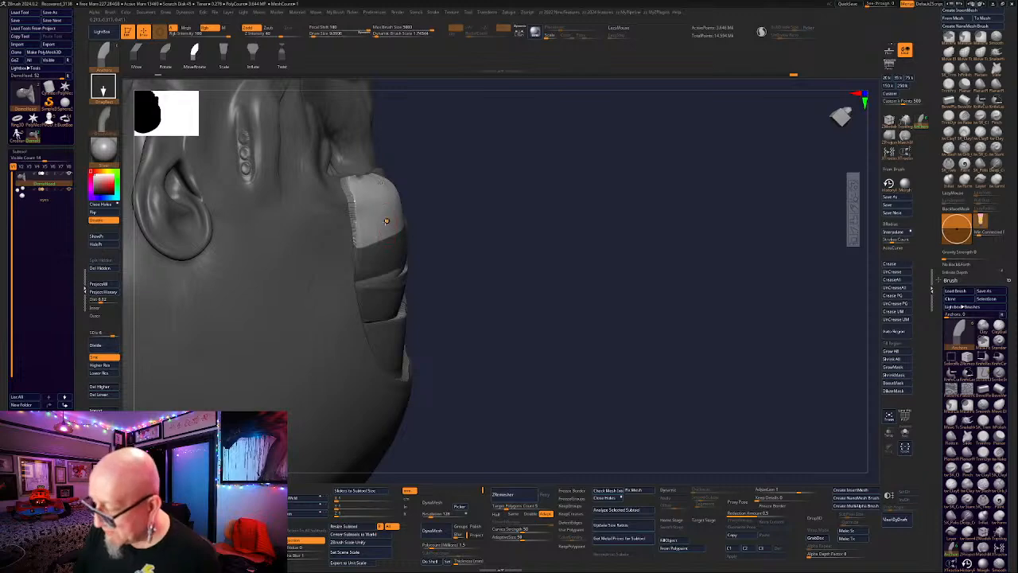
drag(387, 221, 380, 224)
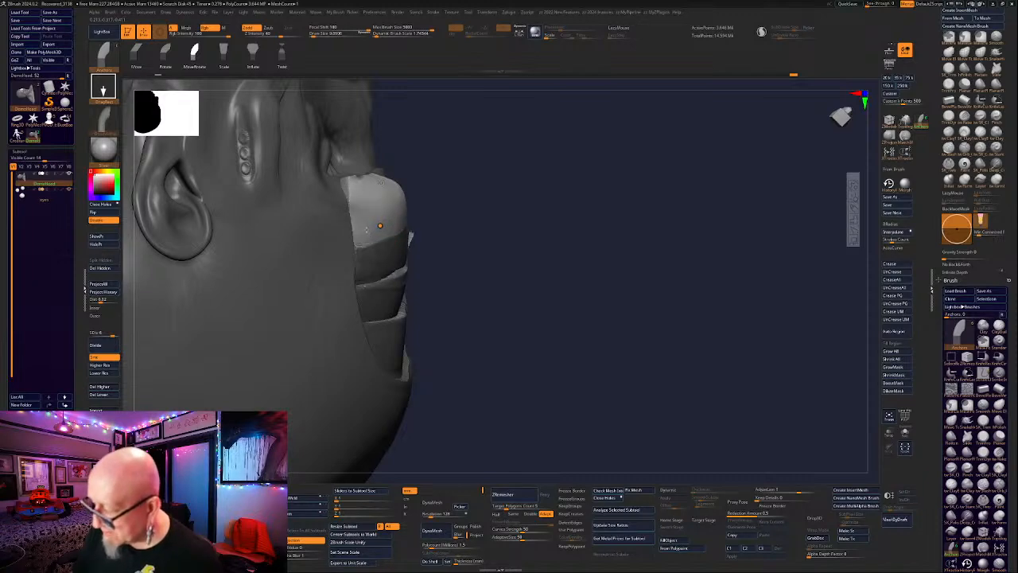
drag(676, 211, 577, 213)
alt+drag(773, 328, 591, 298)
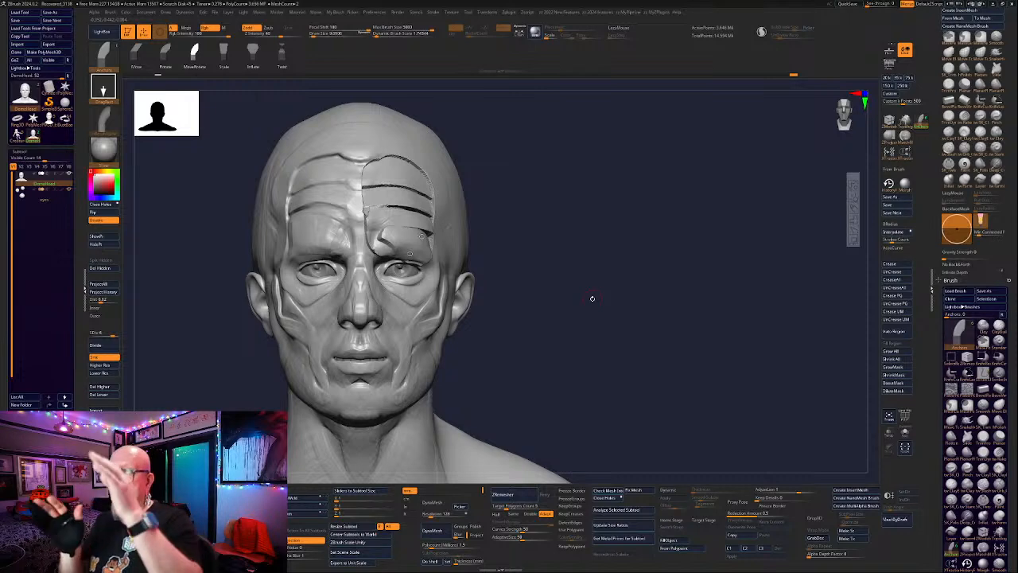
Examine the overlapping forehead bands from the side, three-quarter and front.
drag(592, 298, 673, 295)
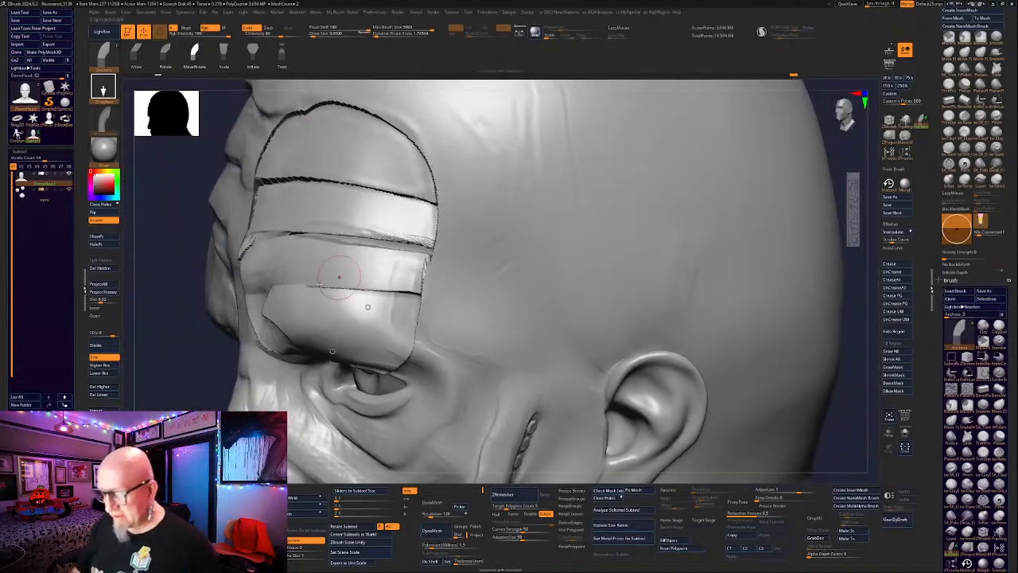
mouse_move(162, 368)
mouse_down()
mouse_move(182, 369)
mouse_move(157, 367)
mouse_up()
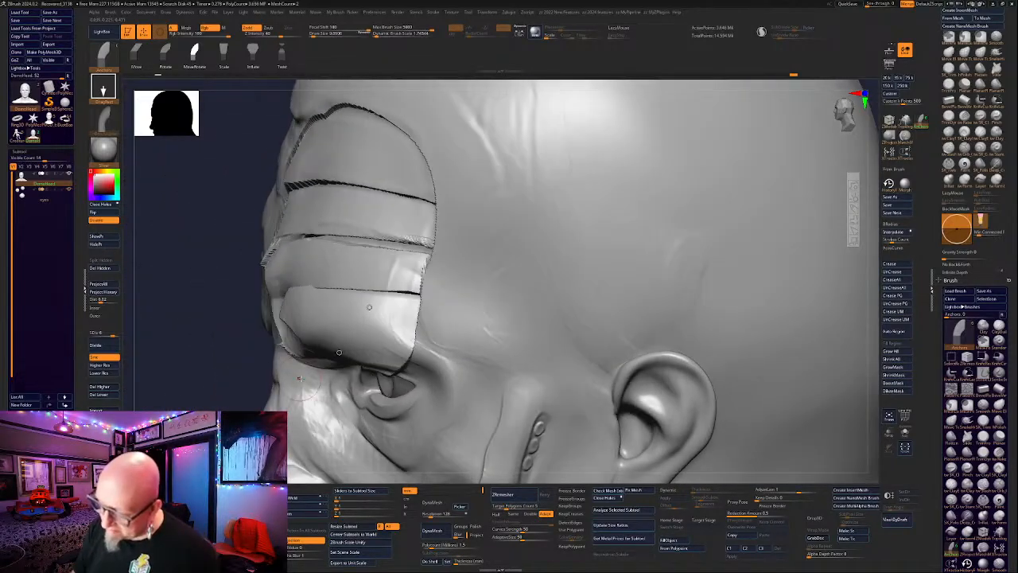
right_drag(339, 352, 325, 348)
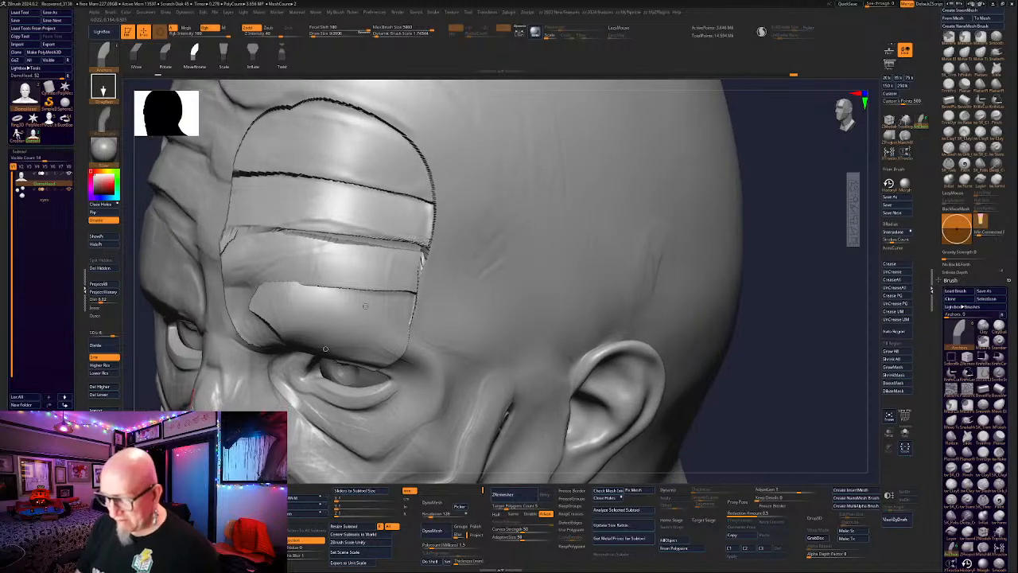
drag(784, 288, 690, 327)
right_drag(690, 327, 726, 324)
mouse_move(306, 320)
right_down()
mouse_move(388, 311)
mouse_move(365, 307)
right_up()
drag(795, 307, 697, 328)
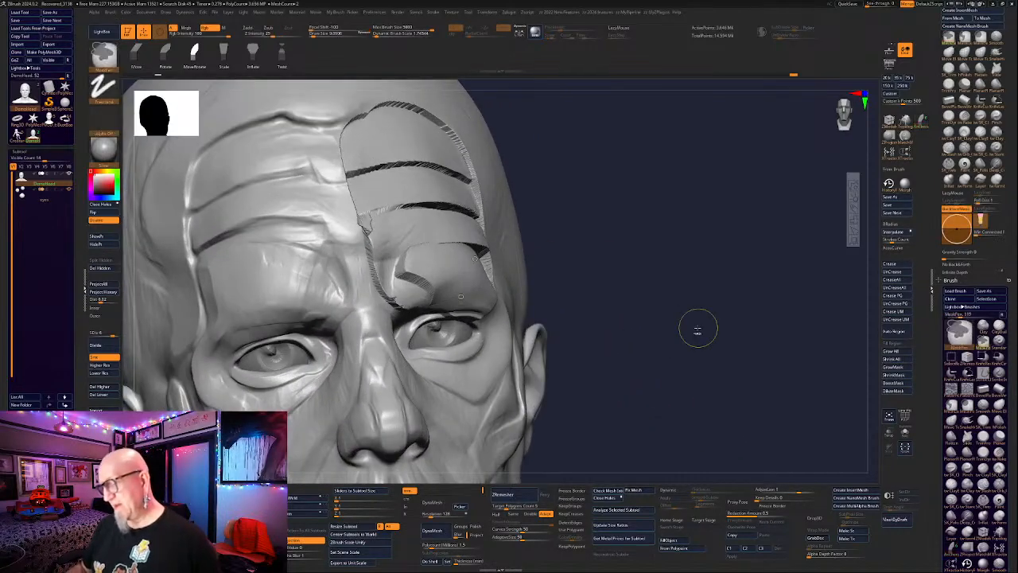
Undo the overlapping forehead band edits back to the single unmasked forehead patch, and clear the mask.
key(ctrl+z)
key(ctrl+z)
key(ctrl+z)
key(ctrl+z)
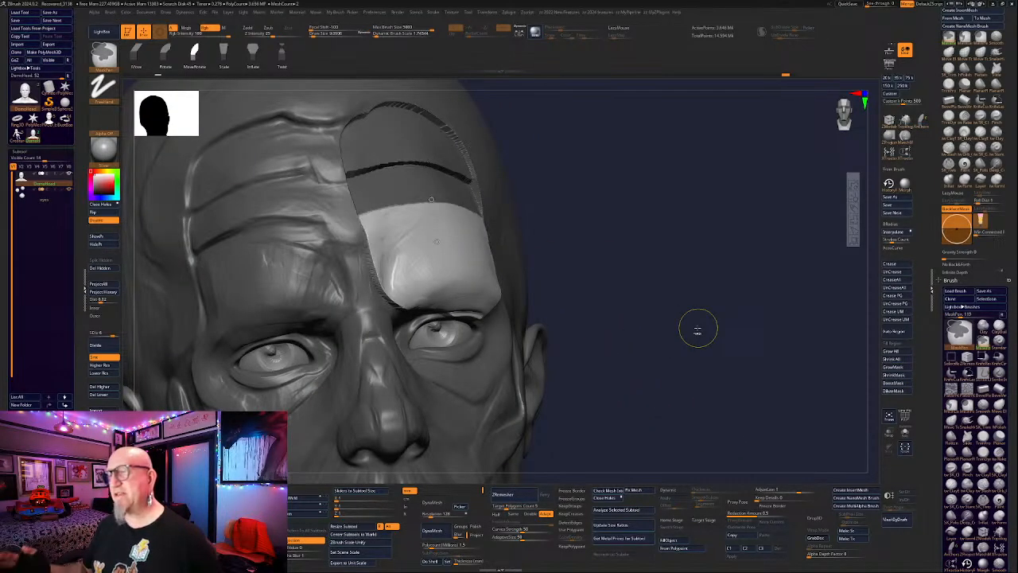
key(ctrl+z)
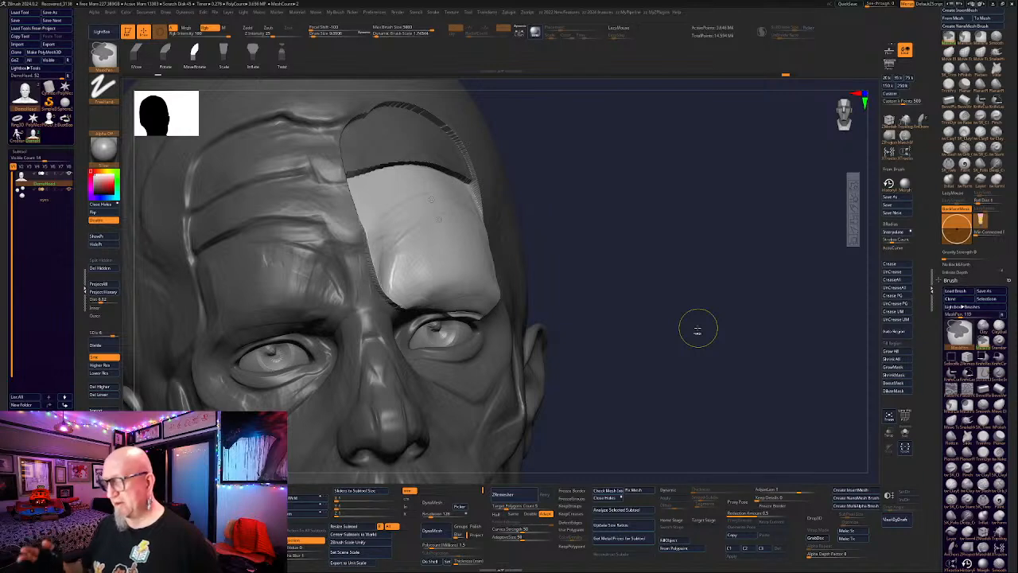
key(ctrl+z)
key(ctrl+z)
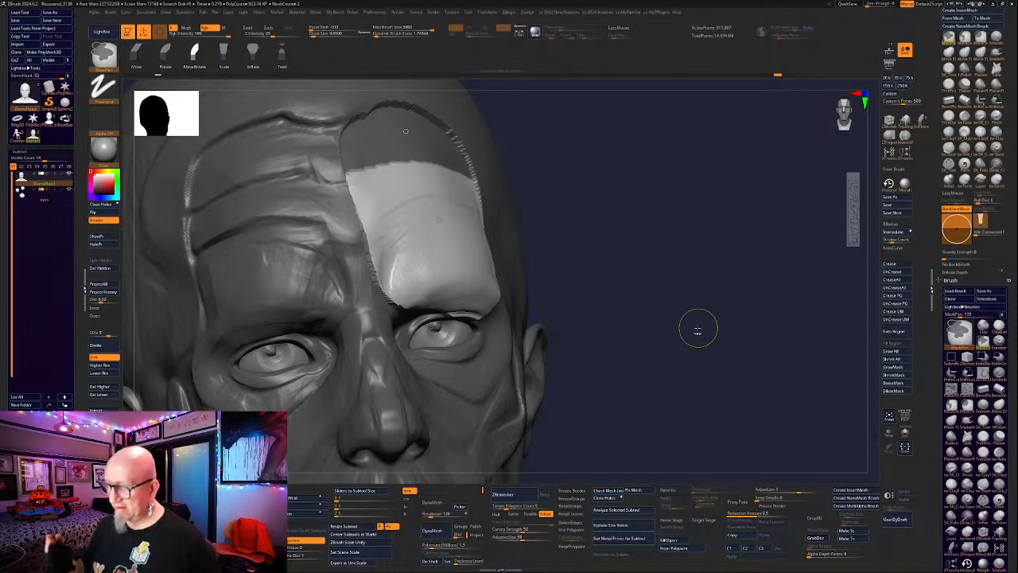
key(ctrl+z)
key(ctrl+z)
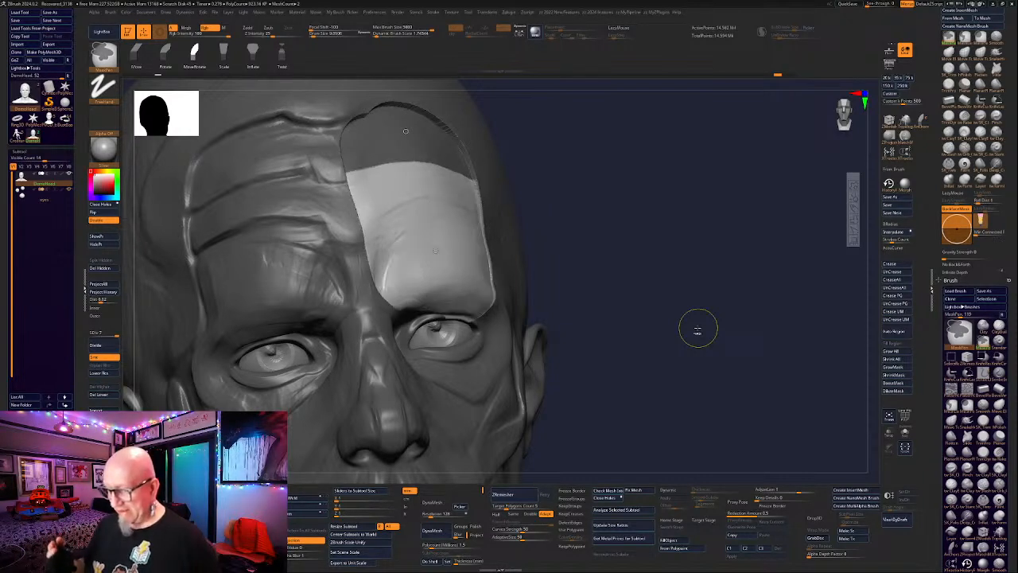
key(ctrl+z)
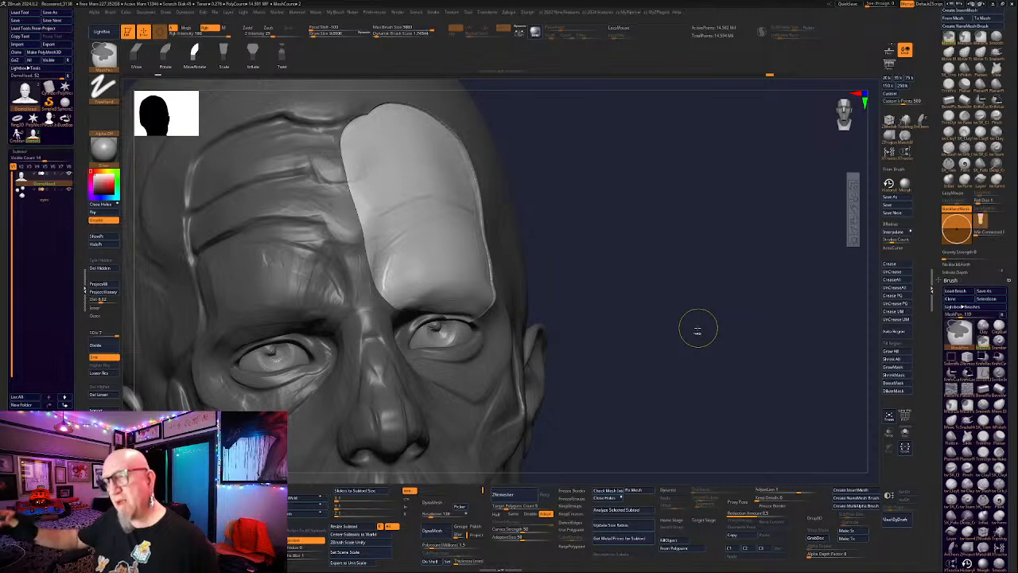
ctrl+click(697, 328)
ctrl+drag(692, 326, 609, 309)
alt+drag(847, 275, 746, 331)
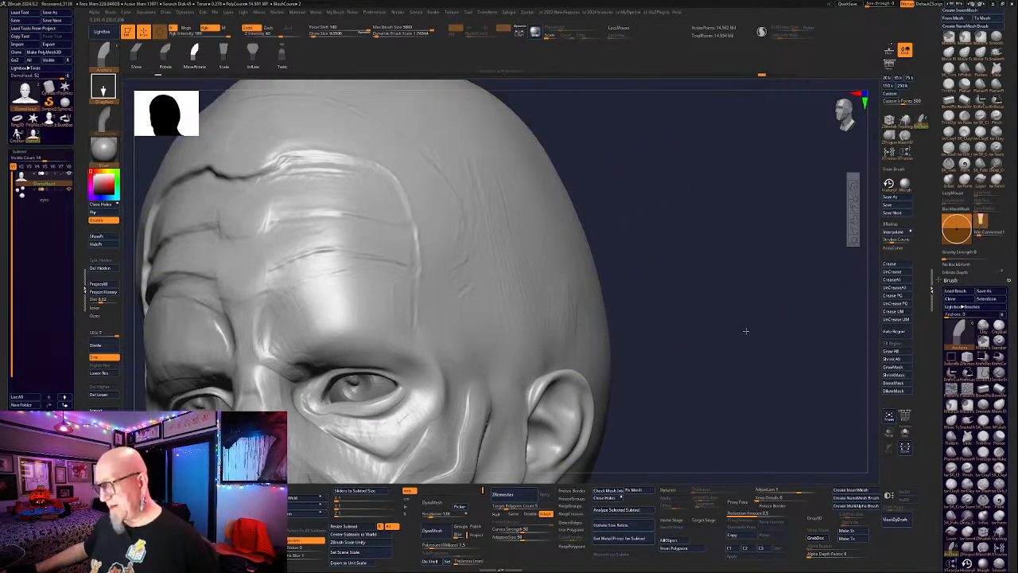
Switch to the ClayTubes brush and set its draw size to about 17.5.
click(949, 132)
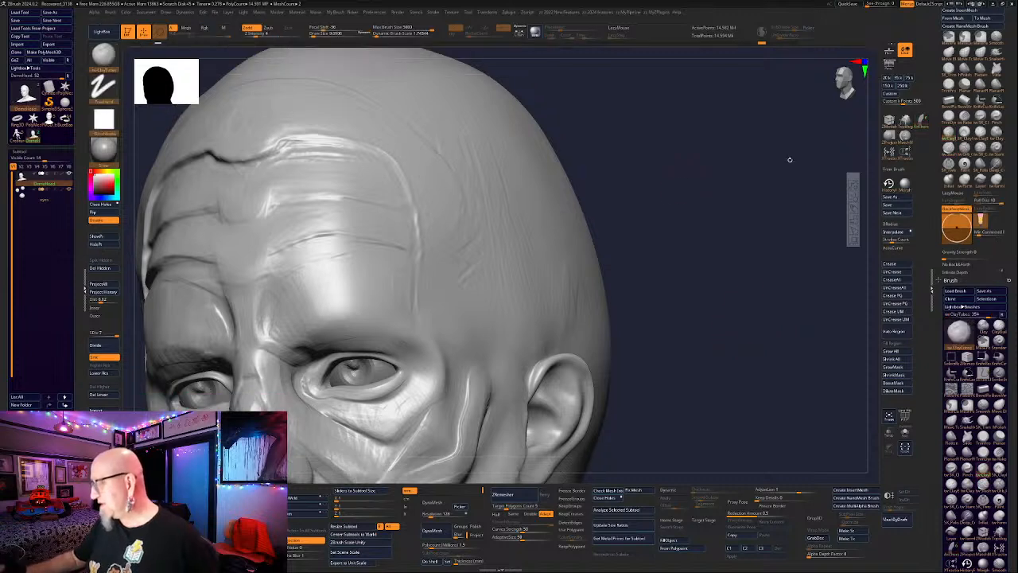
drag(790, 160, 756, 169)
key(space)
click(631, 162)
drag(631, 162, 635, 162)
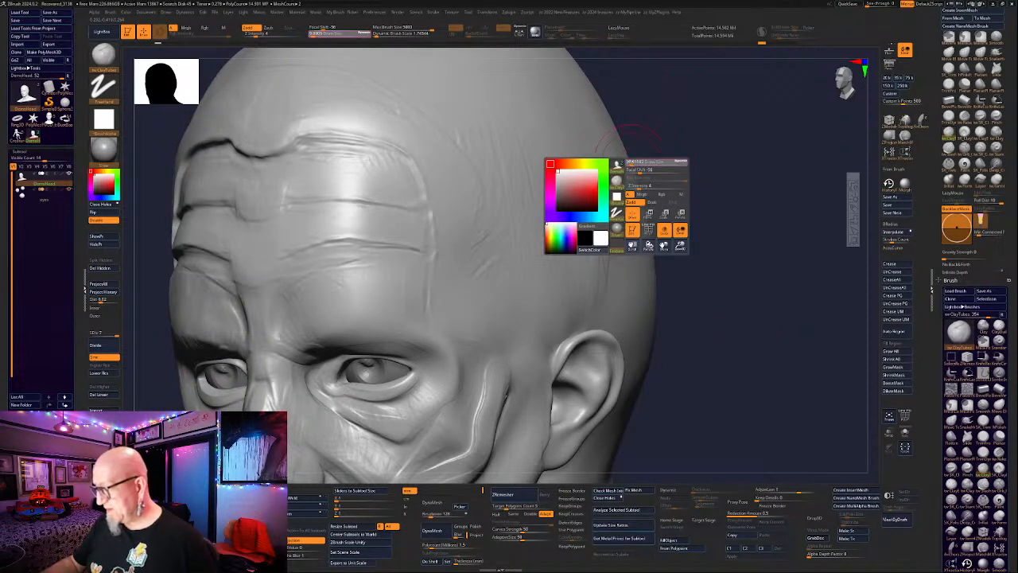
alt+drag(769, 257, 721, 256)
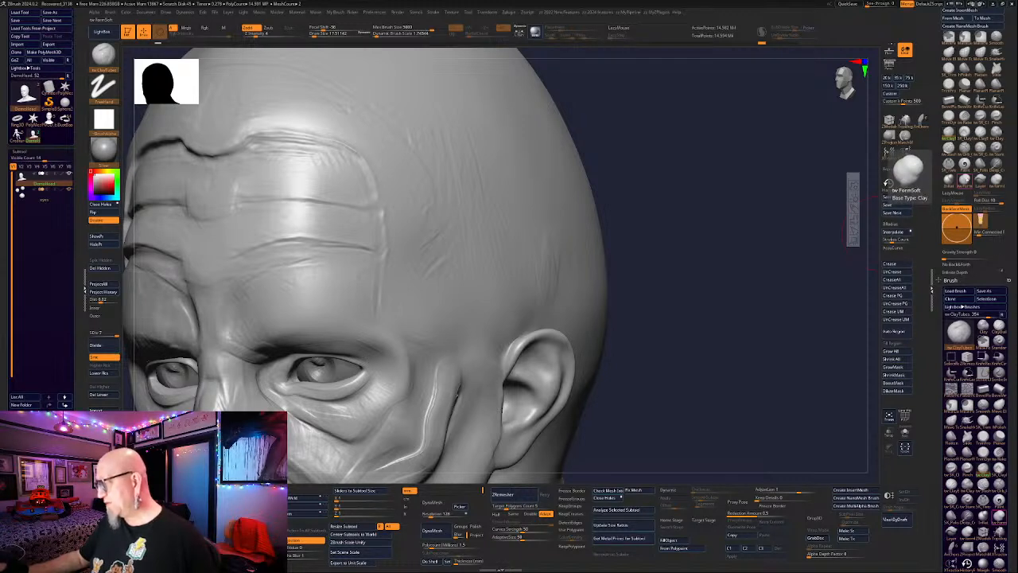
Try sculpting a recessed rounded-square plate with a raised inner panel and round button above the ear with the FormSoft brush.
click(889, 183)
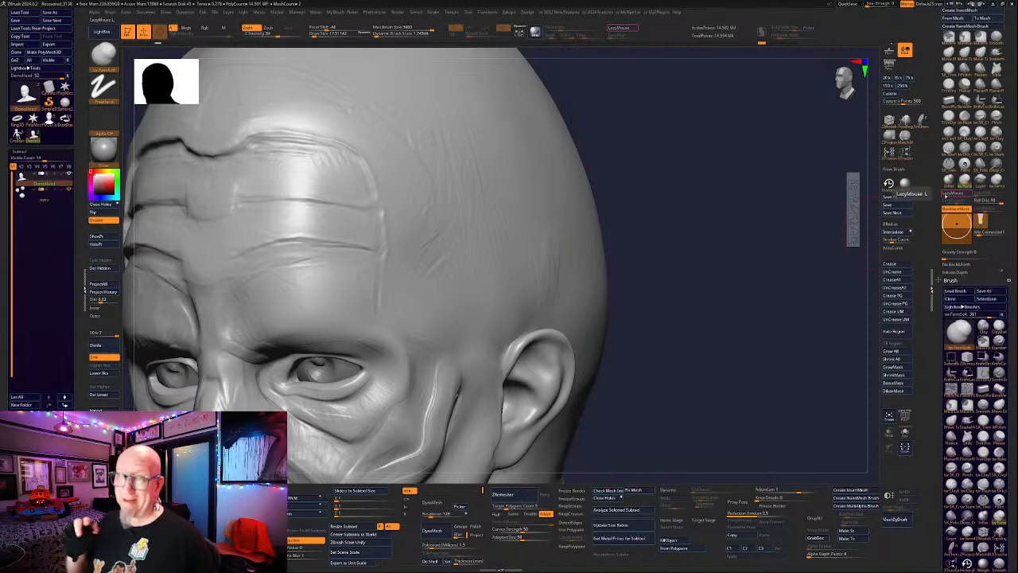
drag(677, 135, 667, 155)
key(space)
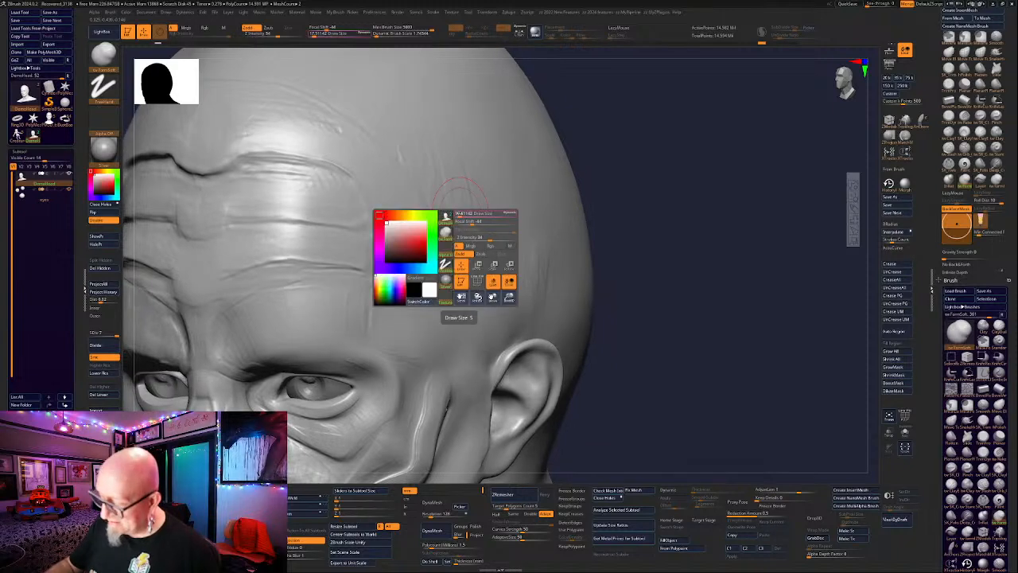
click(463, 216)
mouse_move(436, 188)
mouse_down()
mouse_move(442, 274)
mouse_move(453, 217)
mouse_move(471, 237)
mouse_move(476, 274)
mouse_move(460, 288)
mouse_move(492, 227)
mouse_move(471, 191)
mouse_move(490, 195)
mouse_move(493, 209)
mouse_move(455, 229)
mouse_move(451, 250)
mouse_up()
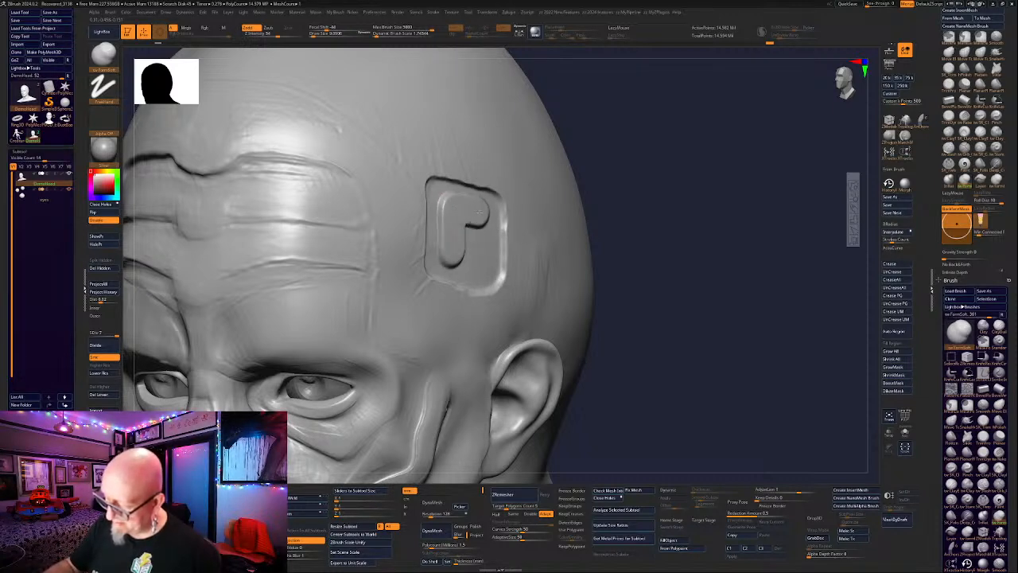
mouse_move(479, 212)
mouse_down()
mouse_move(479, 253)
mouse_move(461, 251)
mouse_up()
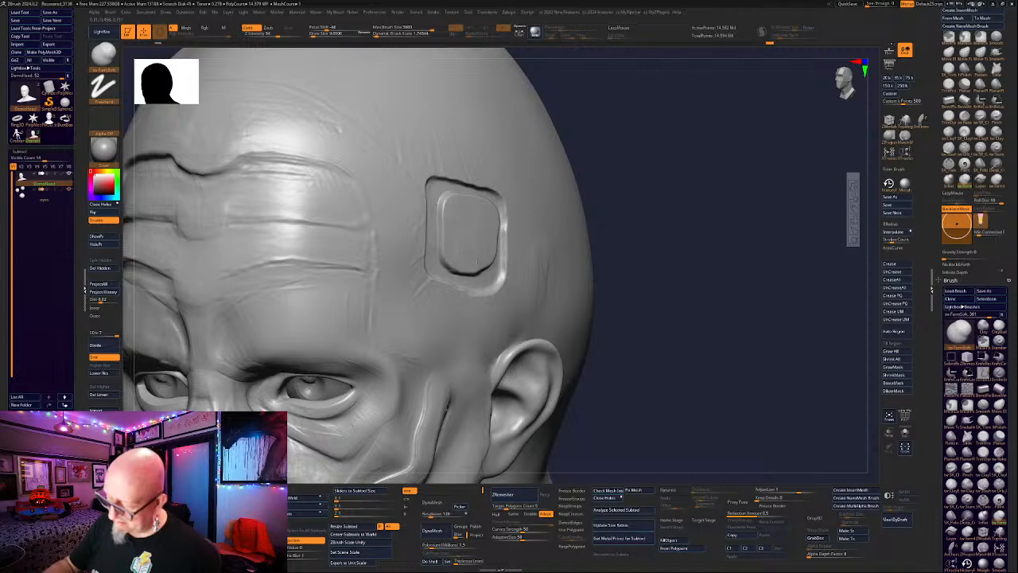
click(460, 214)
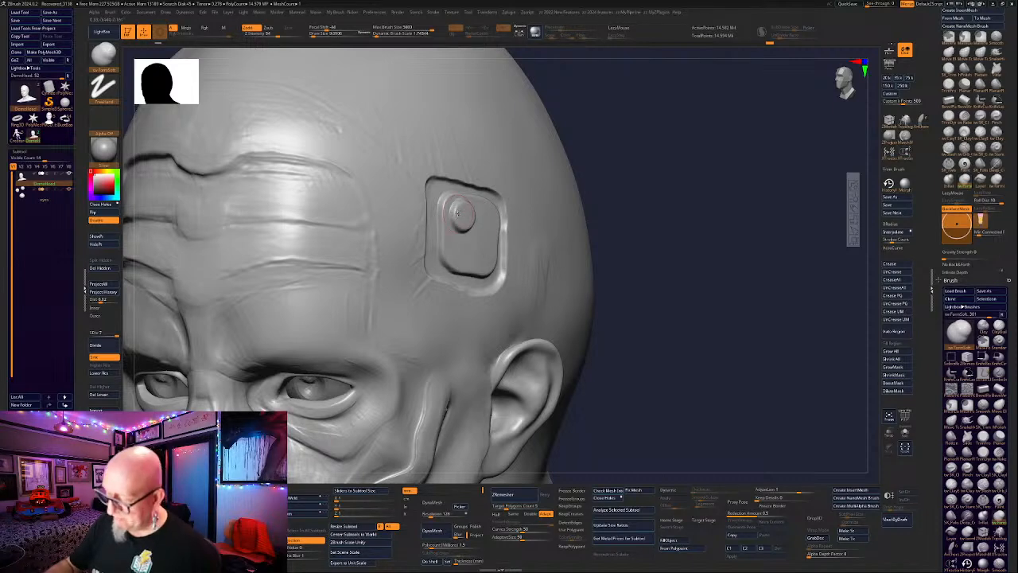
drag(649, 117, 630, 116)
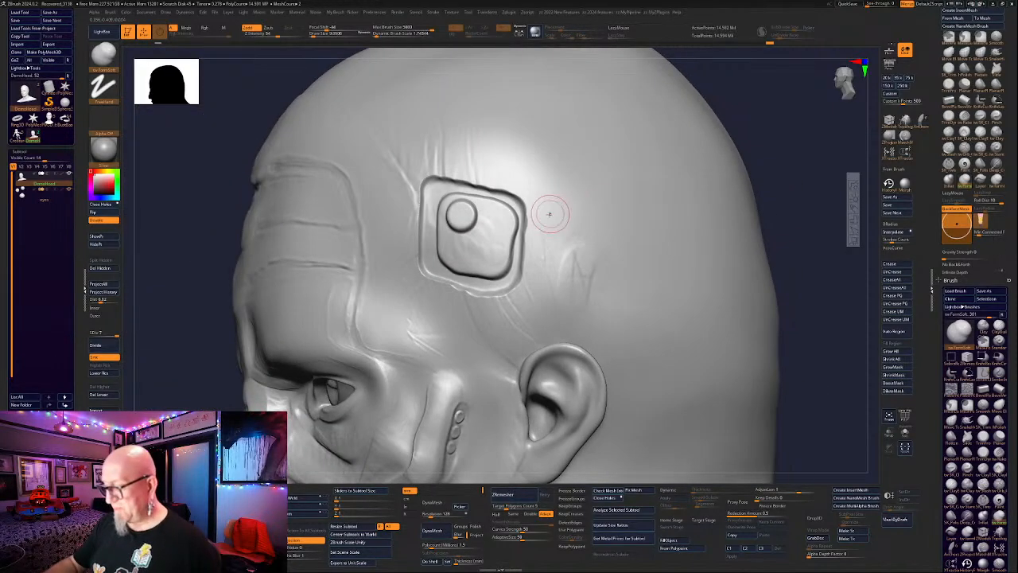
mouse_move(551, 213)
mouse_down()
mouse_move(574, 177)
mouse_move(589, 200)
mouse_move(558, 254)
mouse_move(587, 204)
mouse_up()
alt+drag(744, 124, 731, 142)
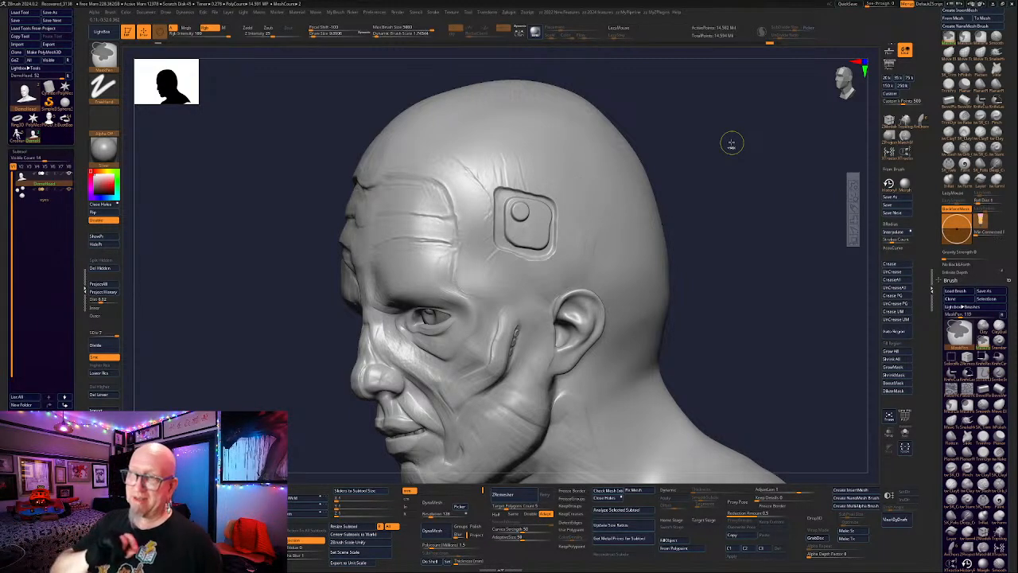
Undo the strokes that formed the square plate on the side of the skull.
key(ctrl+z)
key(ctrl+z)
key(ctrl+z)
key(ctrl+z)
key(ctrl+z)
key(ctrl+z)
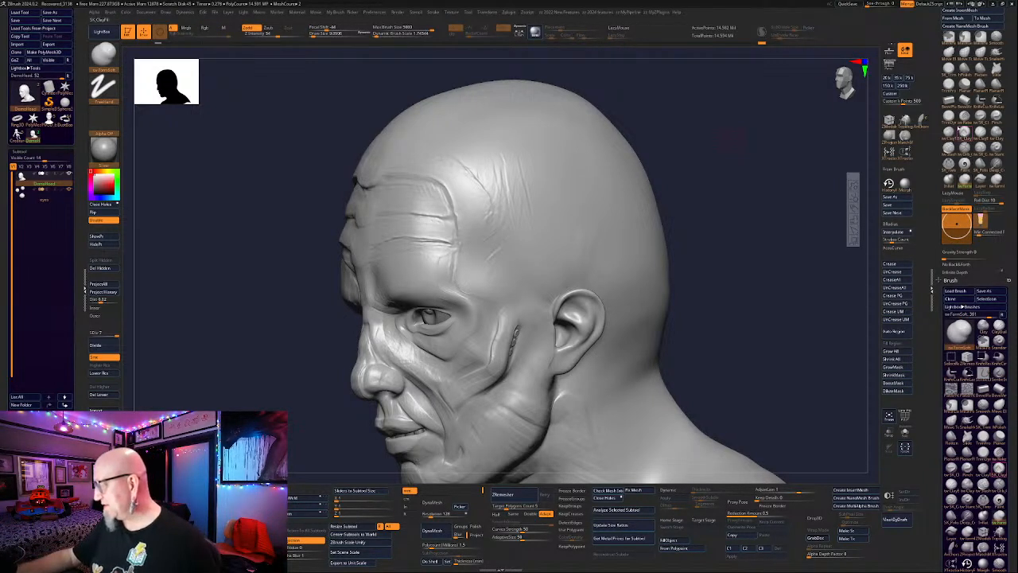
Rough in a raised form on the upper temple with the ClayTubes brush at a draw size of about 14.4.
click(951, 131)
drag(683, 122, 661, 104)
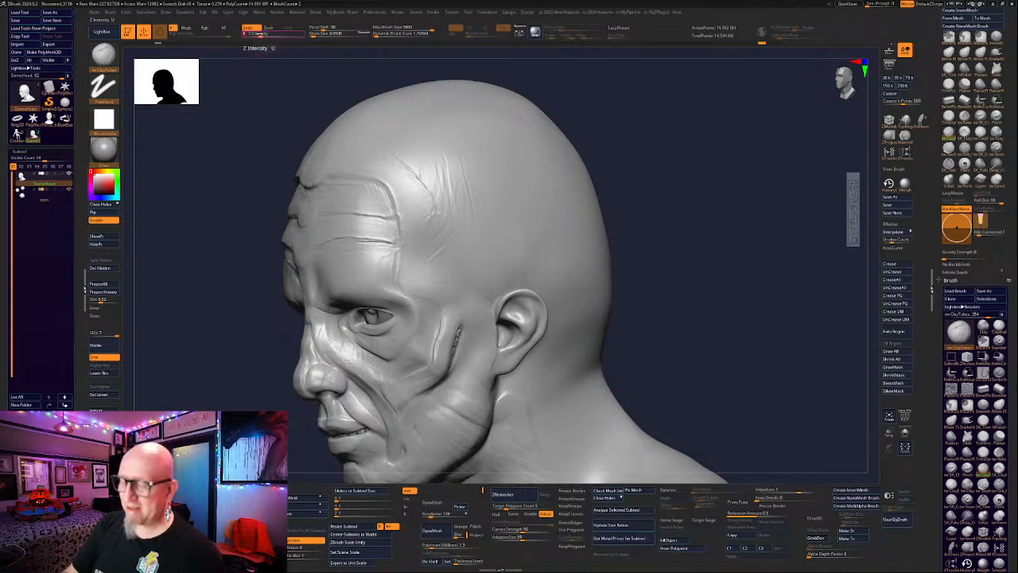
key(space)
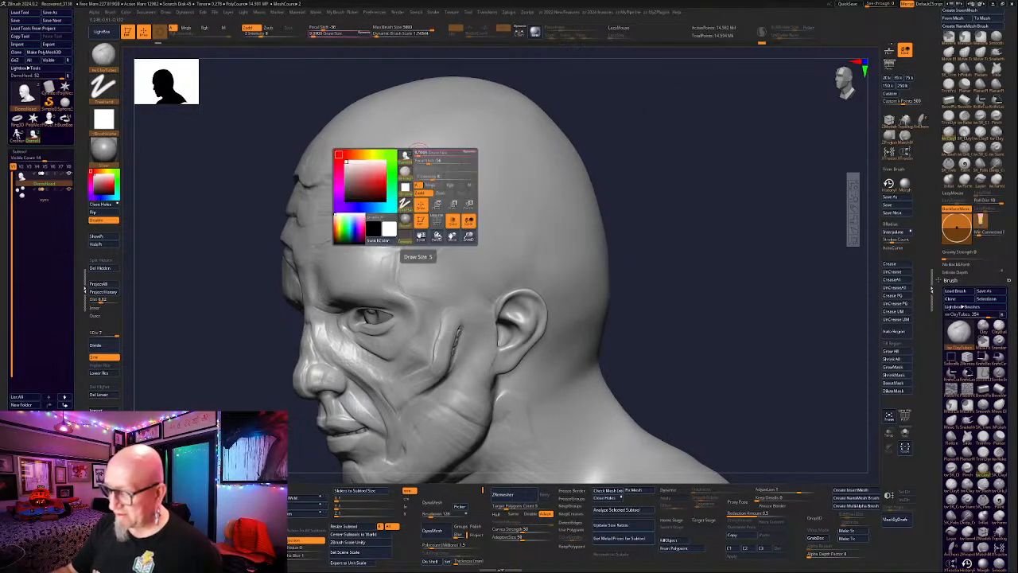
mouse_move(419, 154)
mouse_down()
mouse_move(428, 153)
mouse_move(433, 186)
mouse_up()
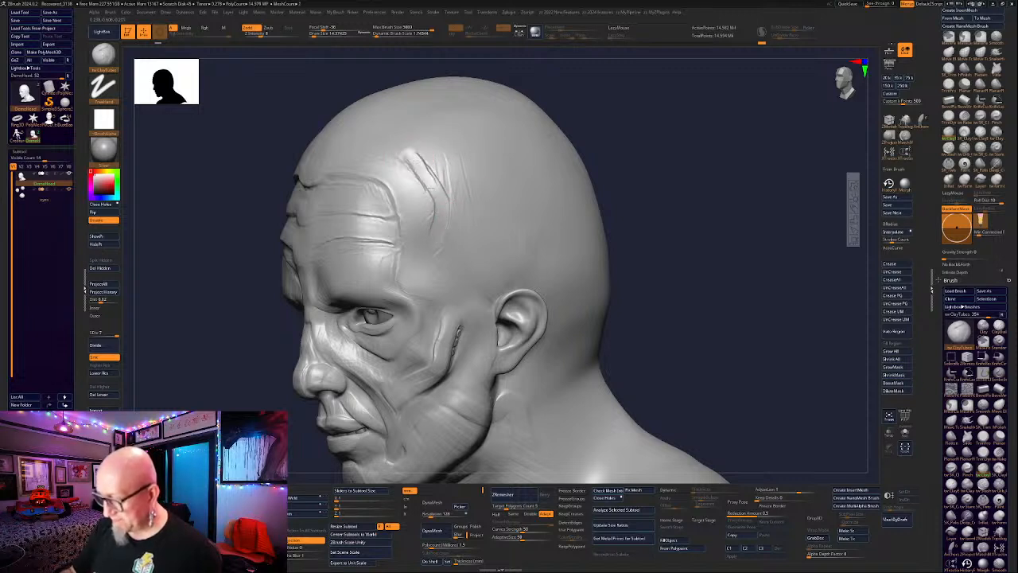
drag(455, 202, 423, 151)
Build up a curved ridge around the forehead muscle's outer edge and a flat plate behind it with ClayTubes strokes.
mouse_move(661, 111)
mouse_down()
mouse_move(667, 106)
mouse_move(664, 124)
mouse_move(739, 148)
mouse_move(734, 136)
mouse_move(693, 153)
mouse_move(667, 185)
mouse_up()
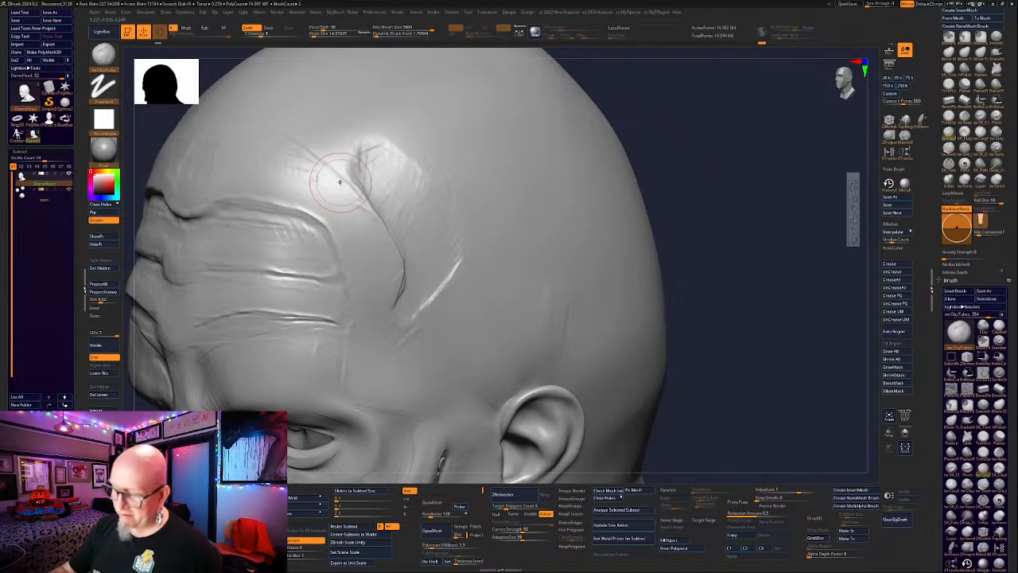
mouse_move(332, 177)
mouse_down()
mouse_move(393, 276)
mouse_move(384, 296)
mouse_move(366, 238)
mouse_move(328, 192)
mouse_move(302, 177)
mouse_move(256, 188)
mouse_move(281, 176)
mouse_move(321, 185)
mouse_move(362, 245)
mouse_up()
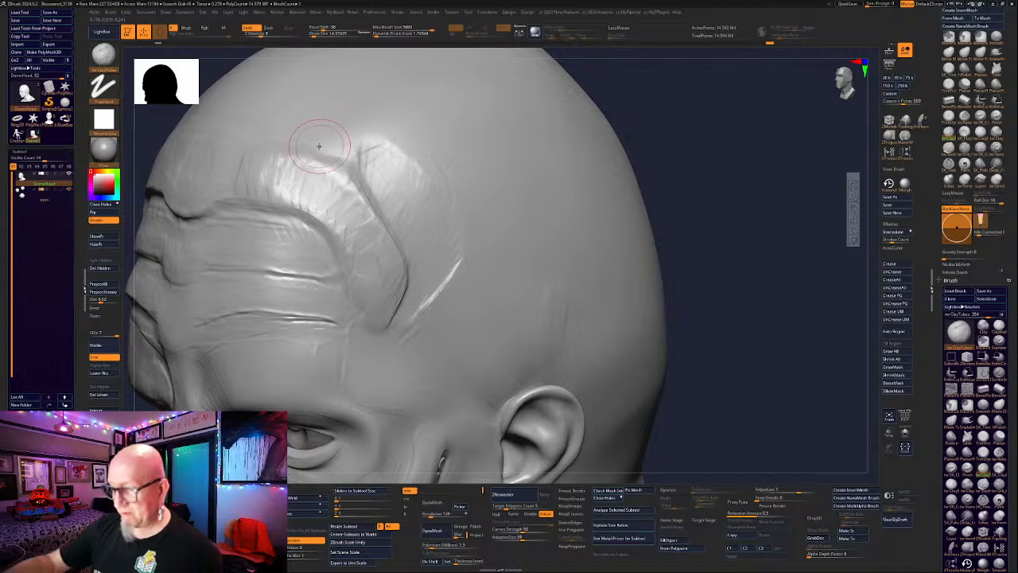
mouse_move(323, 127)
mouse_down()
mouse_move(367, 131)
mouse_move(401, 120)
mouse_move(374, 155)
mouse_move(392, 159)
mouse_move(419, 213)
mouse_move(434, 176)
mouse_up()
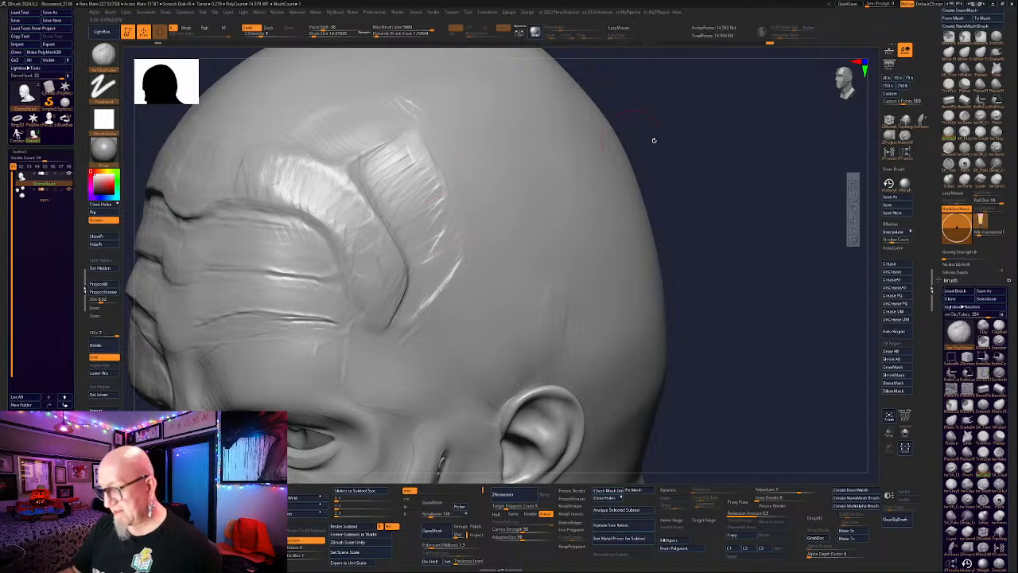
mouse_move(654, 140)
mouse_down()
mouse_move(732, 141)
mouse_move(717, 140)
mouse_up()
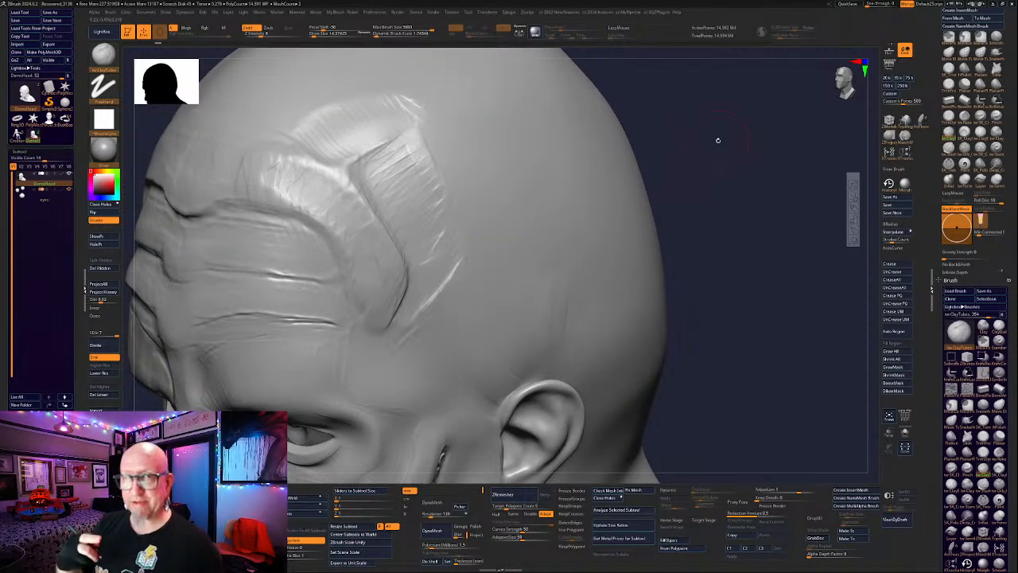
Extend the plate toward the back of the skull and build a diagonal band running down toward the outer eye.
mouse_move(454, 142)
mouse_down()
mouse_move(493, 232)
mouse_move(471, 174)
mouse_move(501, 229)
mouse_up()
drag(472, 275, 407, 347)
drag(481, 262, 422, 360)
drag(476, 256, 422, 335)
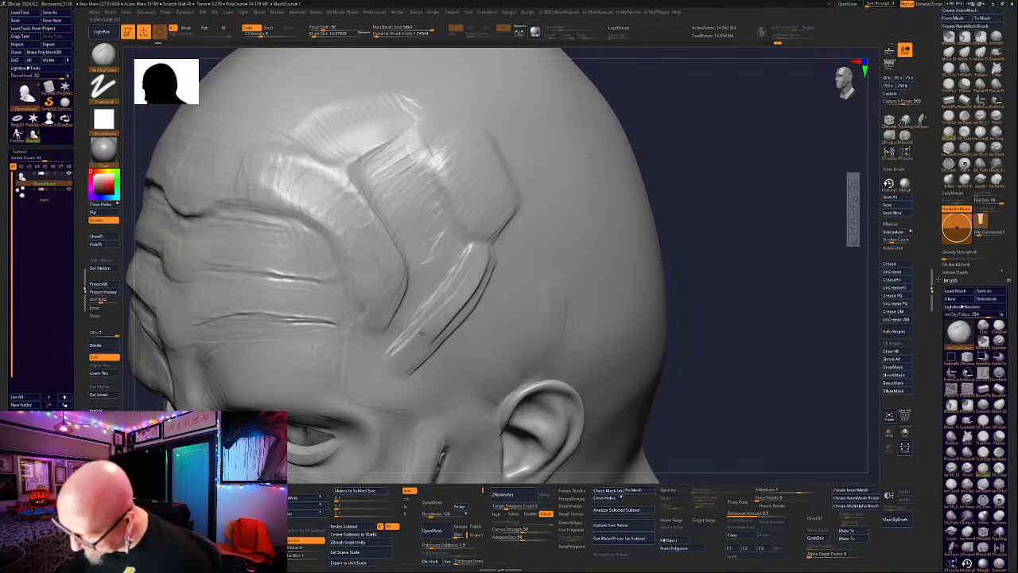
drag(474, 257, 473, 265)
mouse_move(449, 304)
mouse_down()
mouse_move(423, 355)
mouse_move(486, 284)
mouse_move(463, 329)
mouse_move(415, 353)
mouse_move(402, 372)
mouse_up()
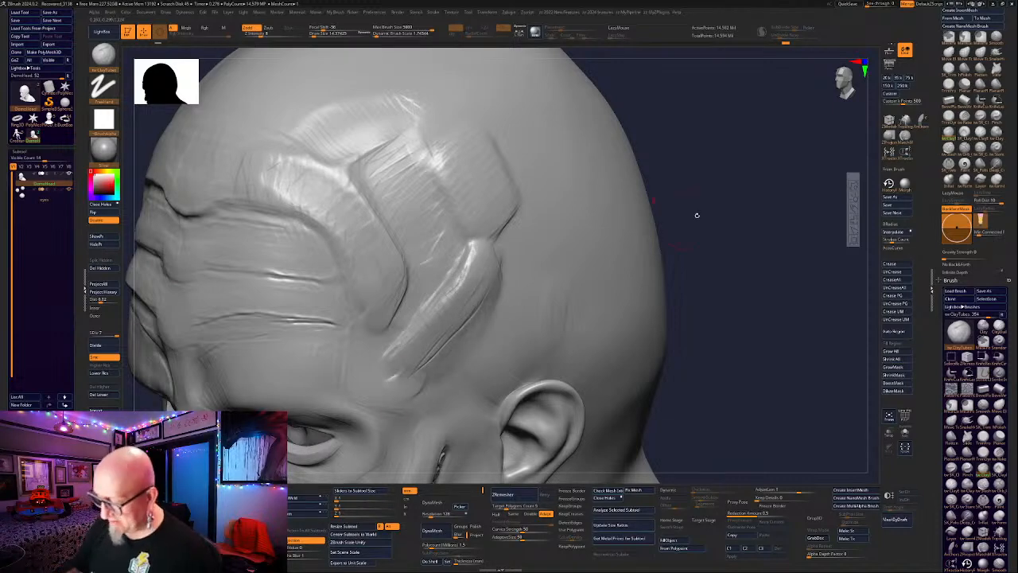
Add a raised rounded lobe on the rear plate and sharpen the lower edge of the diagonal temple band.
mouse_move(697, 216)
mouse_down()
mouse_move(697, 178)
mouse_move(705, 207)
mouse_move(750, 191)
mouse_move(480, 295)
mouse_up()
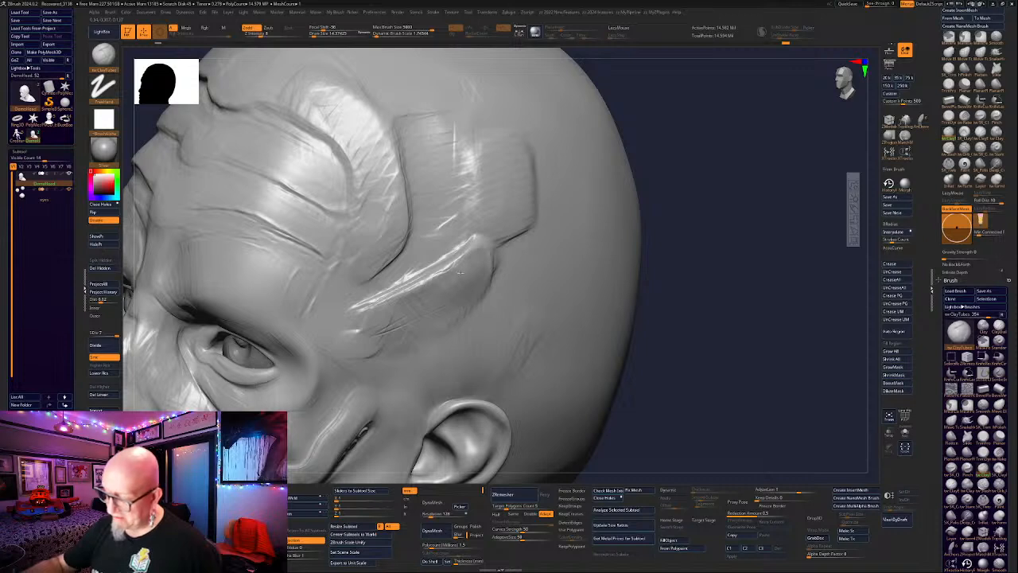
right_drag(484, 166, 490, 164)
drag(490, 164, 507, 145)
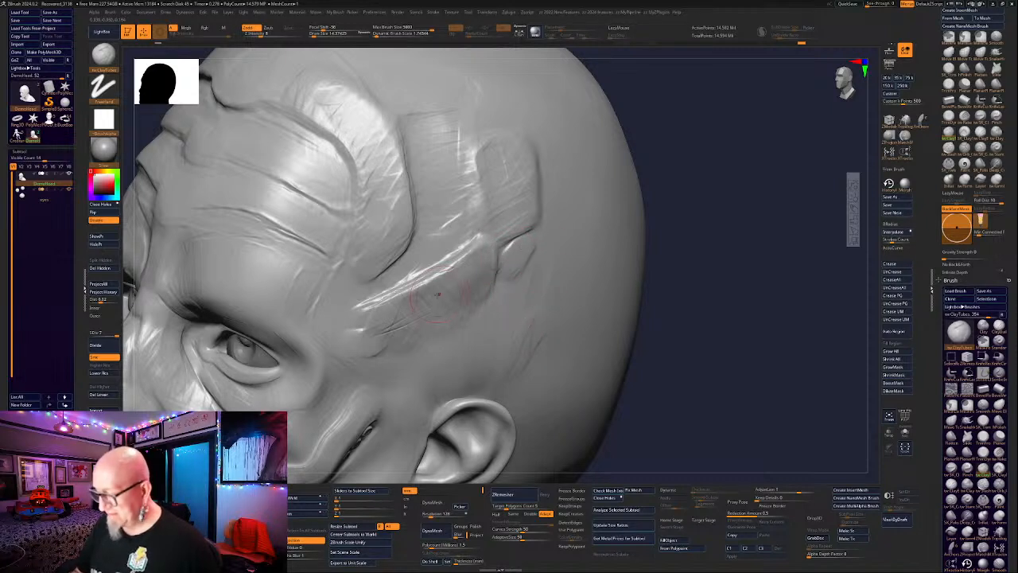
drag(459, 285, 436, 297)
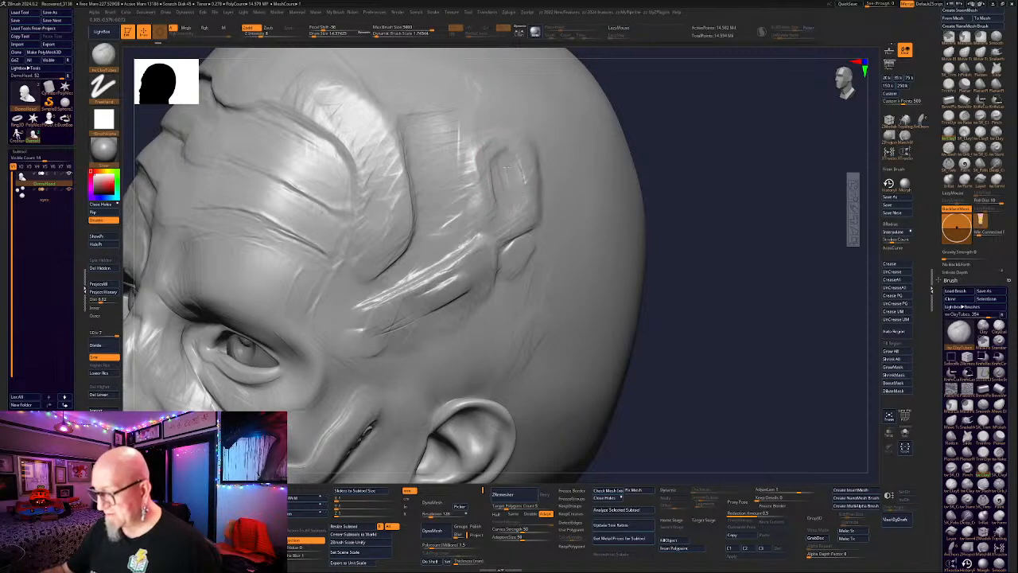
Sculpt a vertical stroke into the side-skull plate between the curved forehead ridge and the rear lobe.
key(f)
drag(636, 164, 588, 249)
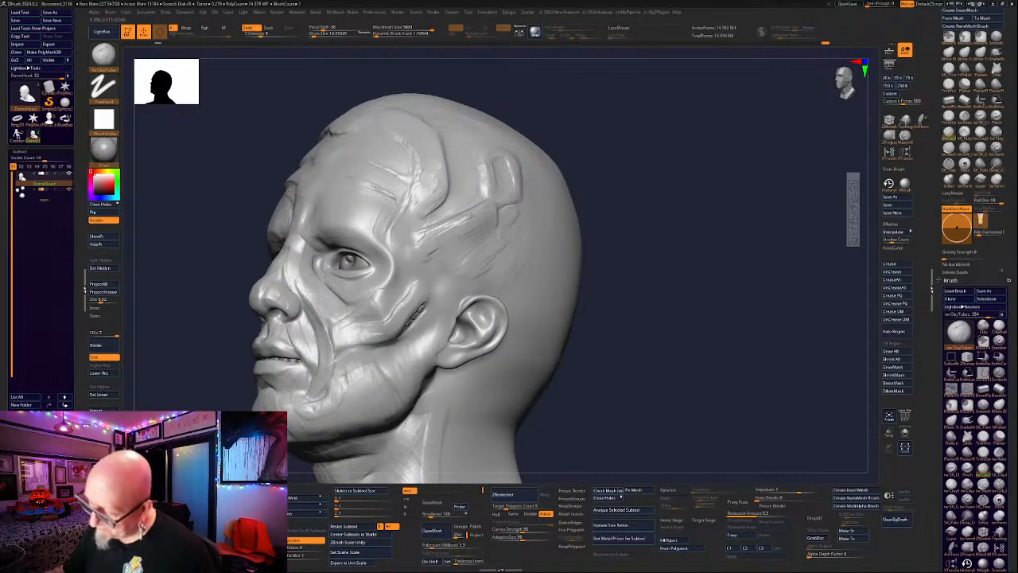
mouse_move(467, 201)
mouse_down()
mouse_move(475, 162)
mouse_move(455, 160)
mouse_move(467, 151)
mouse_up()
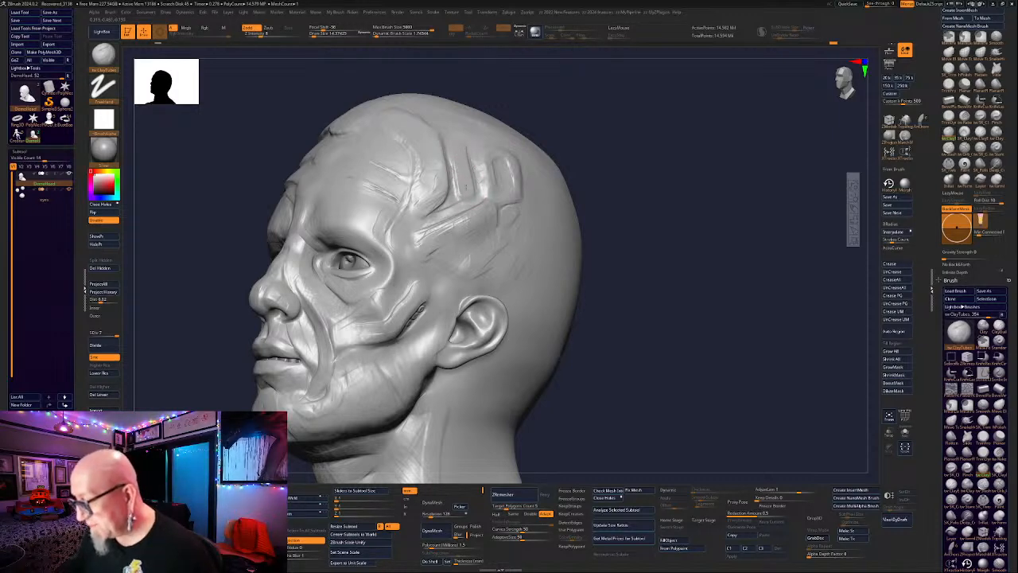
Apply the teal startup material to the head and build up the temple plate below the diagonal band with ClayTubes.
click(103, 147)
click(146, 188)
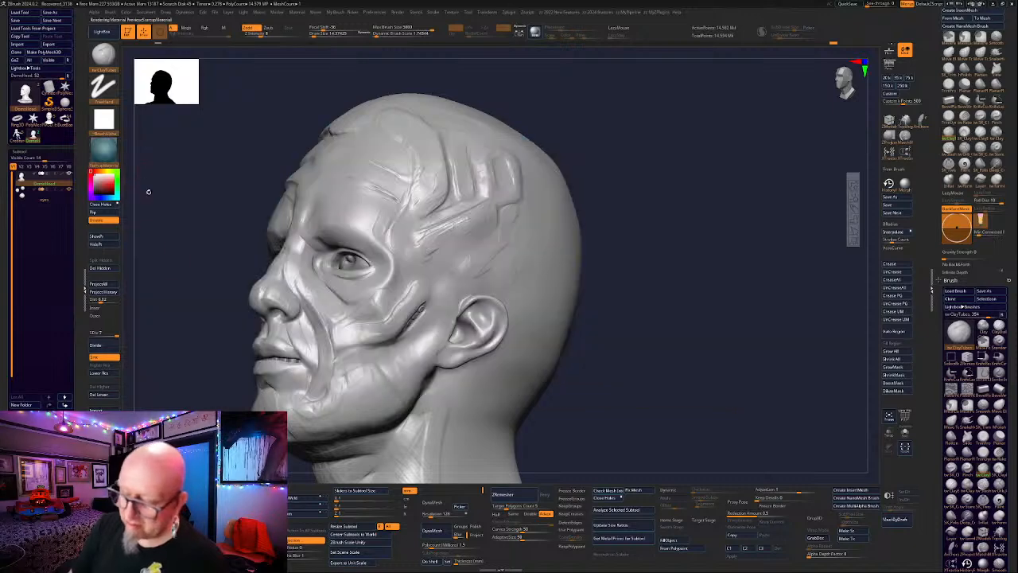
drag(181, 399, 179, 400)
drag(766, 214, 723, 171)
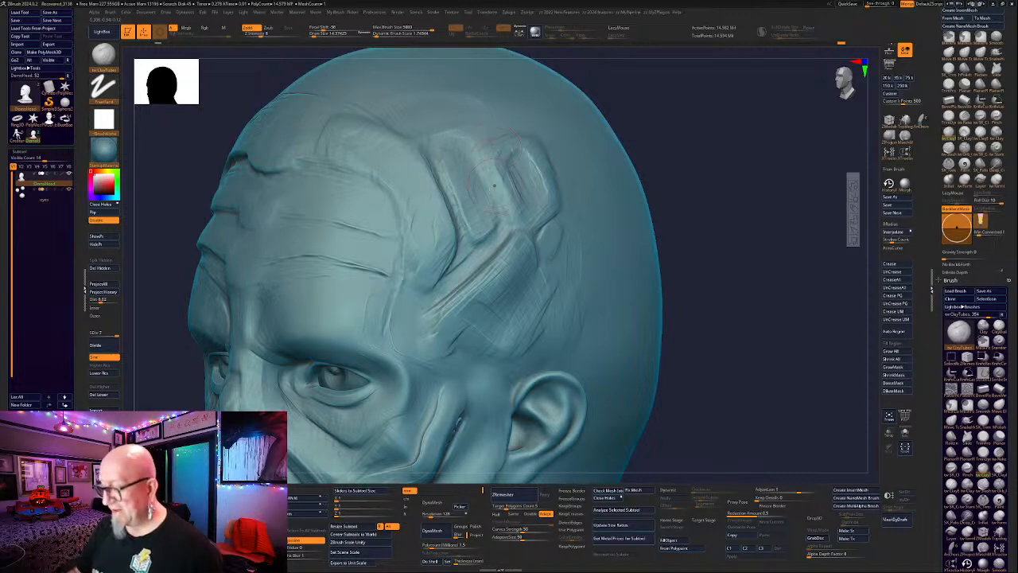
mouse_move(512, 262)
mouse_down()
mouse_move(486, 287)
mouse_move(498, 309)
mouse_up()
right_drag(549, 274, 517, 259)
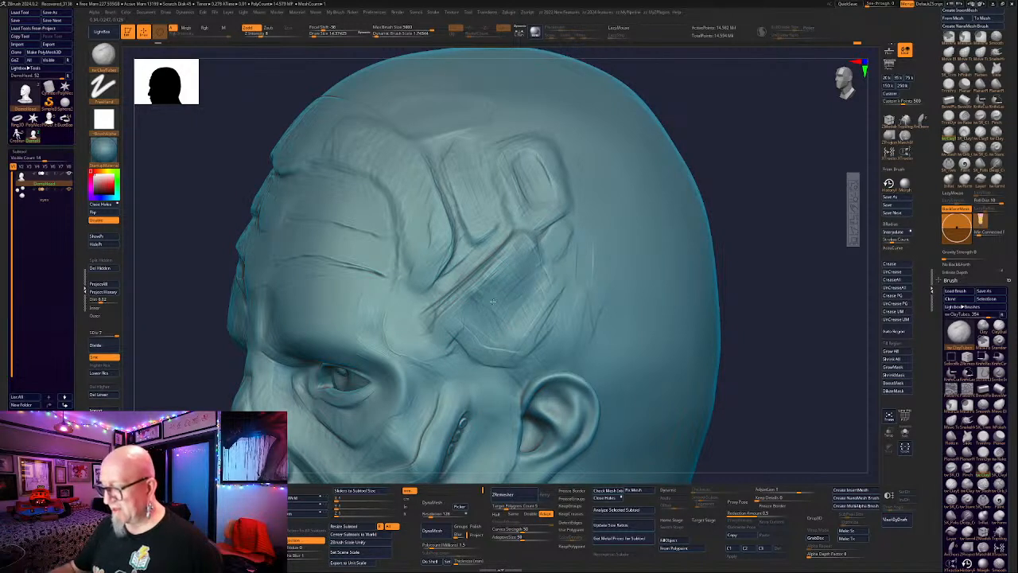
Sculpt a curved lobe above the ear and build up the adjoining temple plate with cross-directional ClayTubes strokes.
drag(559, 340, 534, 368)
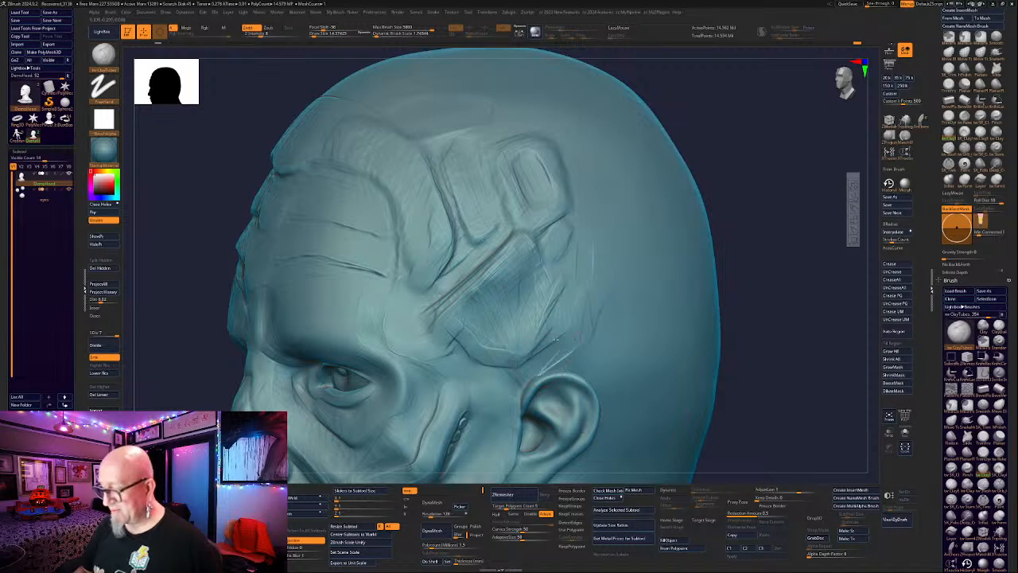
mouse_move(577, 324)
mouse_down()
mouse_move(531, 370)
mouse_move(595, 366)
mouse_up()
mouse_move(590, 331)
mouse_down()
mouse_move(539, 356)
mouse_move(577, 335)
mouse_move(612, 394)
mouse_up()
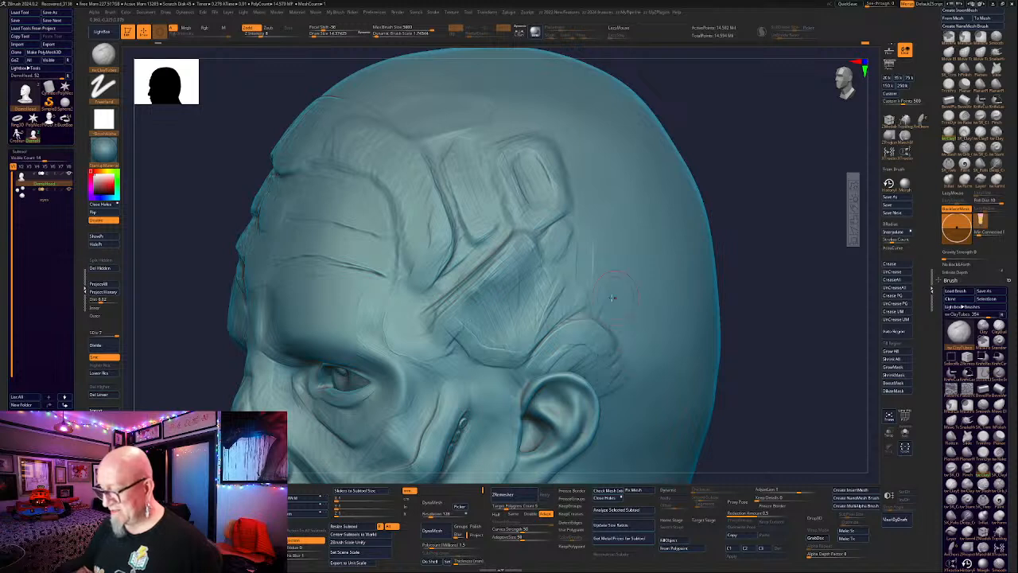
mouse_move(574, 302)
mouse_down()
mouse_move(509, 360)
mouse_move(477, 350)
mouse_move(461, 317)
mouse_move(481, 334)
mouse_move(497, 330)
mouse_up()
mouse_move(490, 286)
mouse_down()
mouse_move(520, 329)
mouse_move(535, 329)
mouse_up()
drag(531, 259, 549, 298)
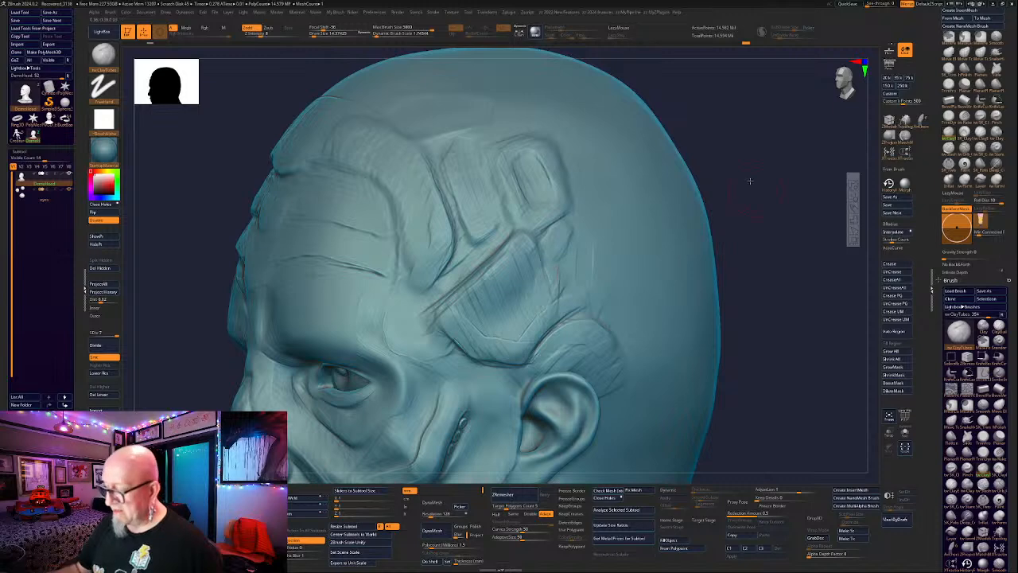
Open the mechanical bust model and examine how its panels follow the face and skull from the front and side.
alt+drag(750, 181, 697, 119)
shift+drag(660, 267, 690, 264)
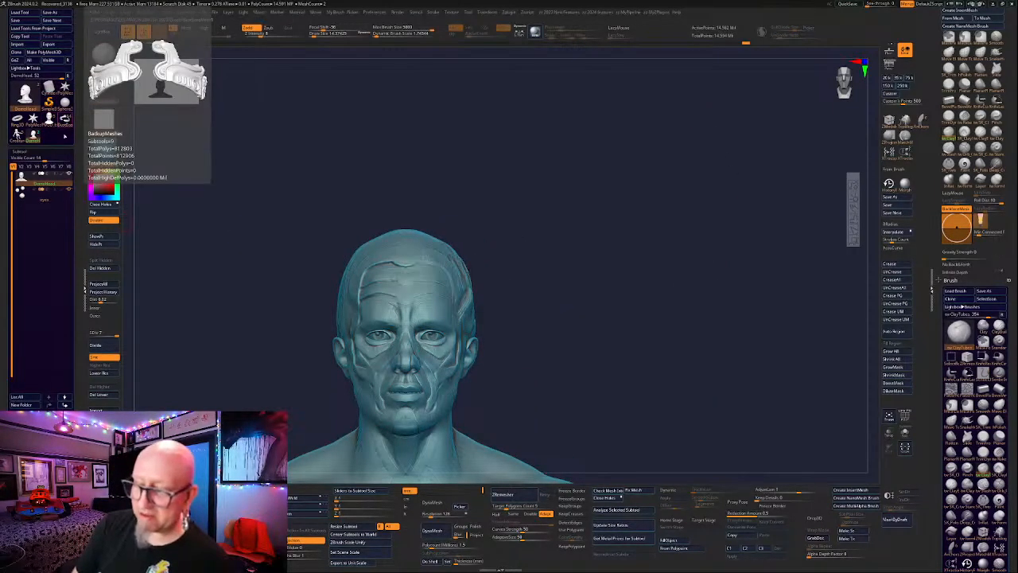
click(65, 119)
alt+drag(197, 409, 192, 401)
alt+drag(607, 396, 629, 325)
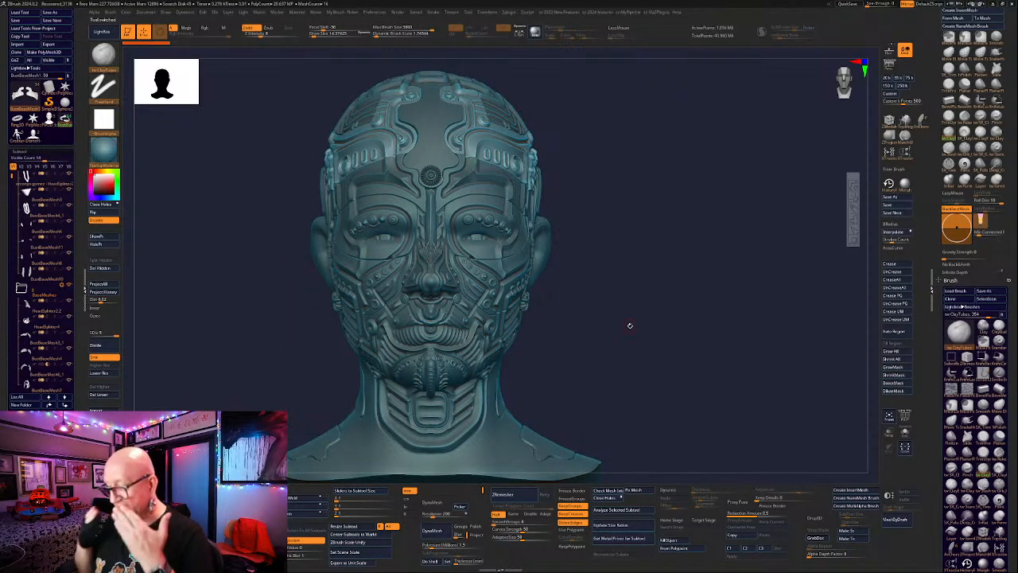
mouse_move(643, 368)
mouse_down()
mouse_move(602, 369)
mouse_move(659, 368)
mouse_move(658, 359)
mouse_up()
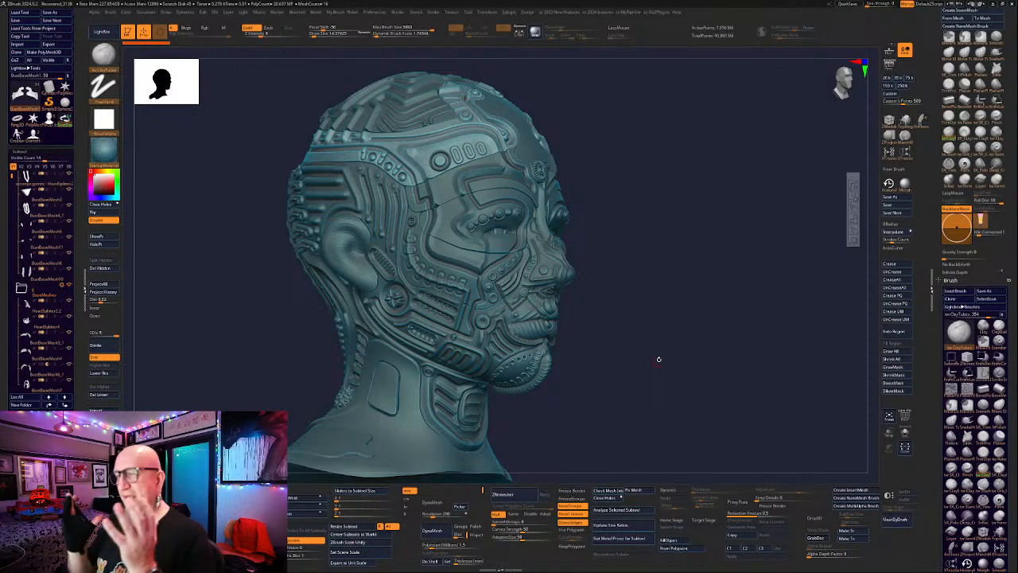
drag(614, 363, 607, 366)
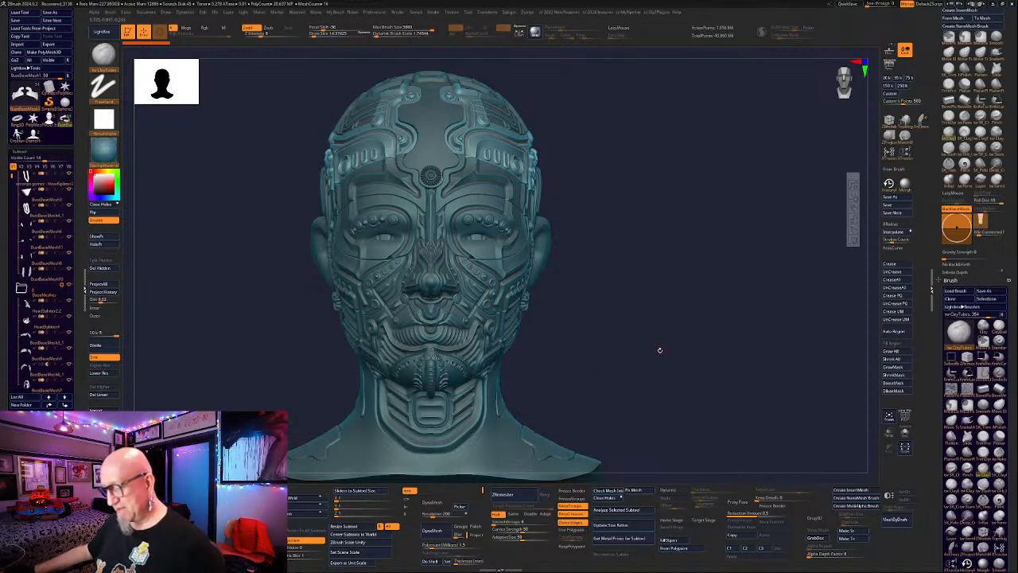
drag(659, 347, 690, 349)
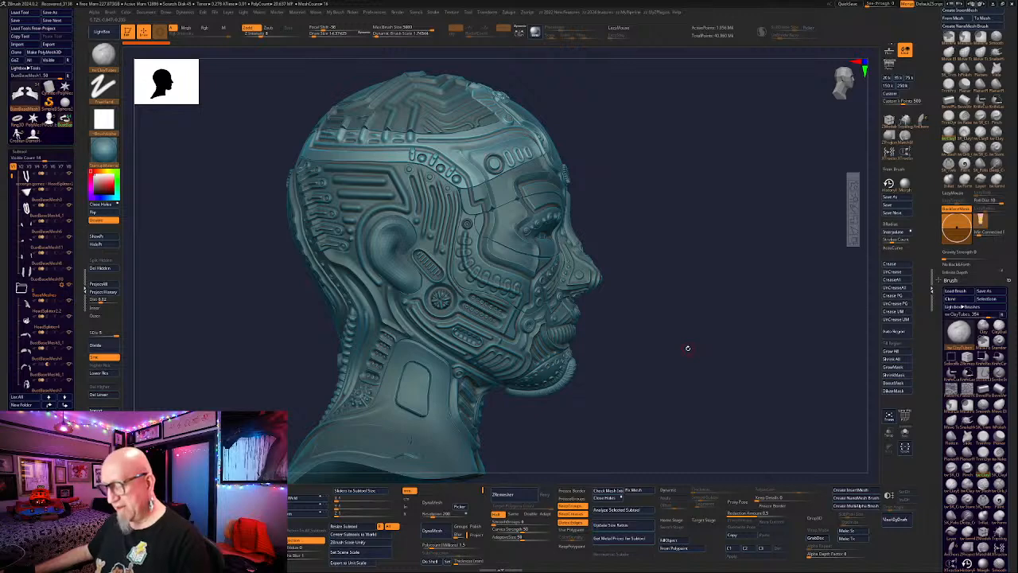
drag(688, 347, 658, 356)
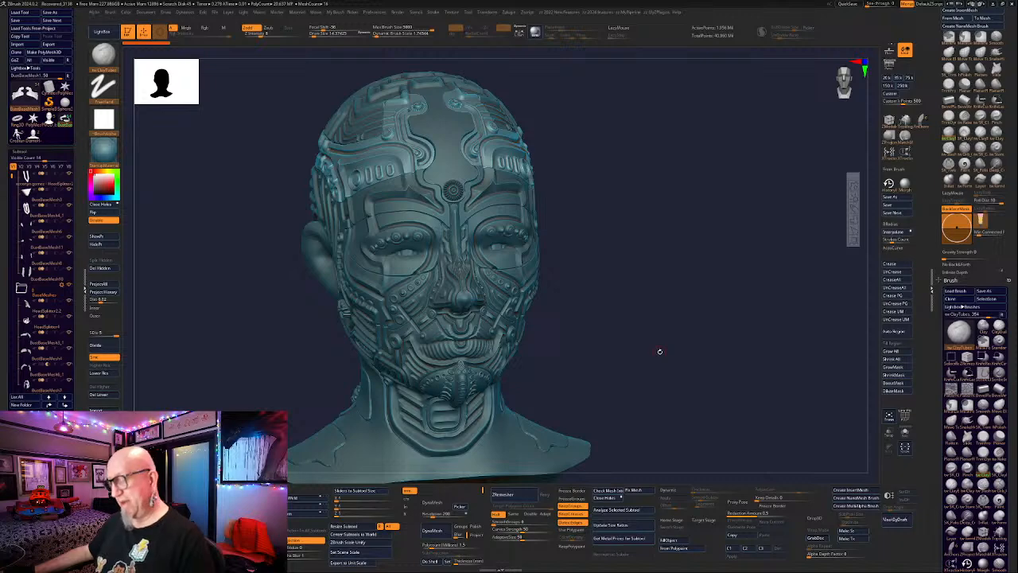
mouse_move(659, 348)
mouse_down()
mouse_move(659, 334)
mouse_move(677, 349)
mouse_up()
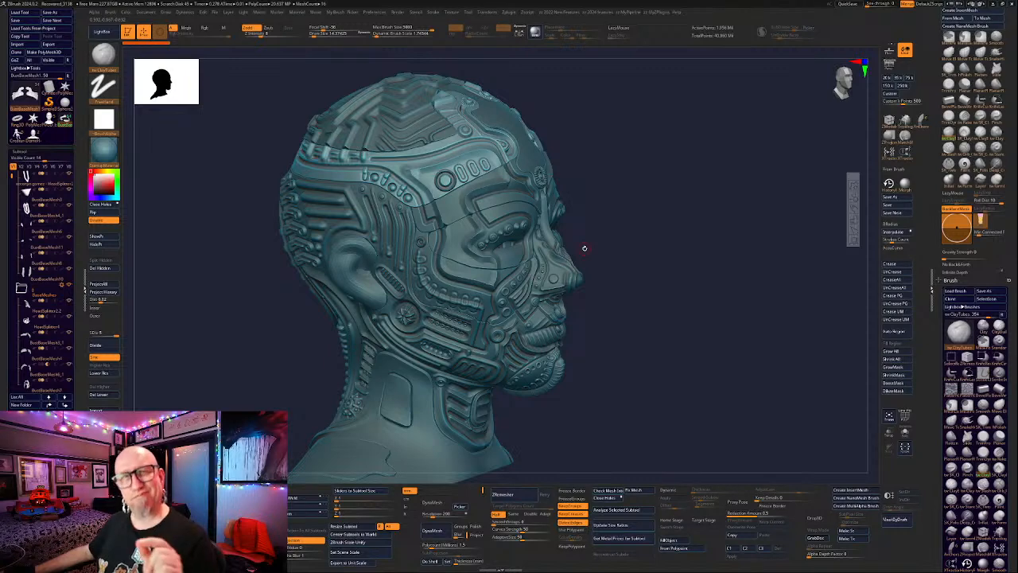
Select the bust's eye-surround panel subtool and inspect how it fits the face from close up, above and the front.
drag(625, 277, 302, 222)
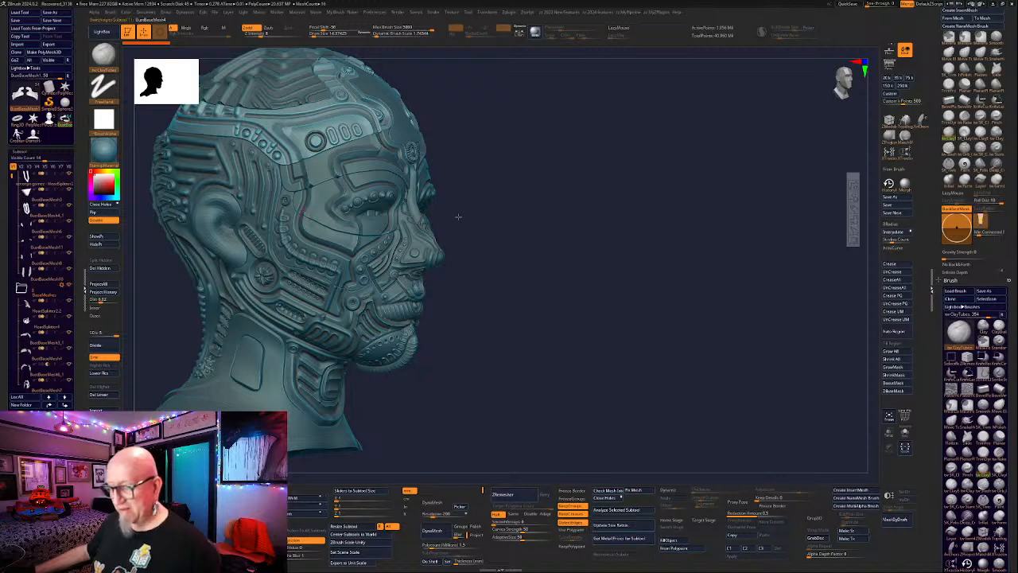
mouse_move(516, 288)
shift+mouse_down()
mouse_move(511, 280)
mouse_move(570, 344)
shift+mouse_up()
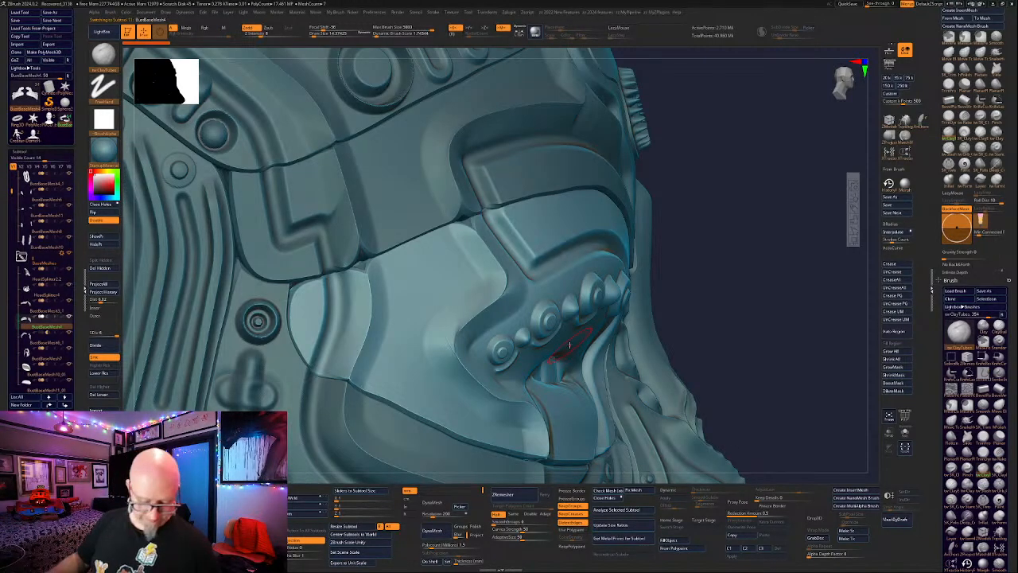
key(w)
drag(529, 320, 549, 319)
alt+drag(770, 284, 501, 361)
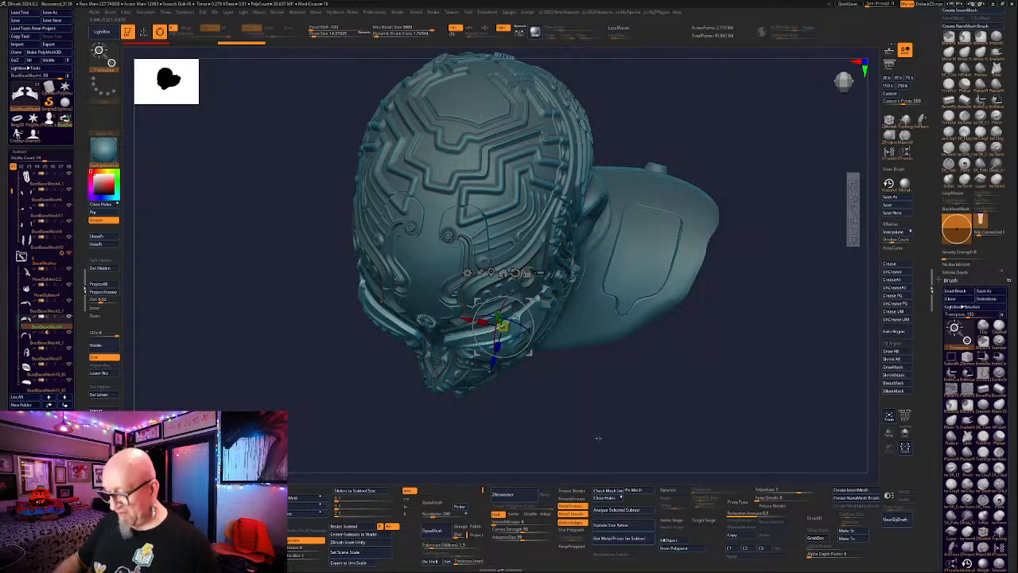
shift+drag(598, 438, 616, 393)
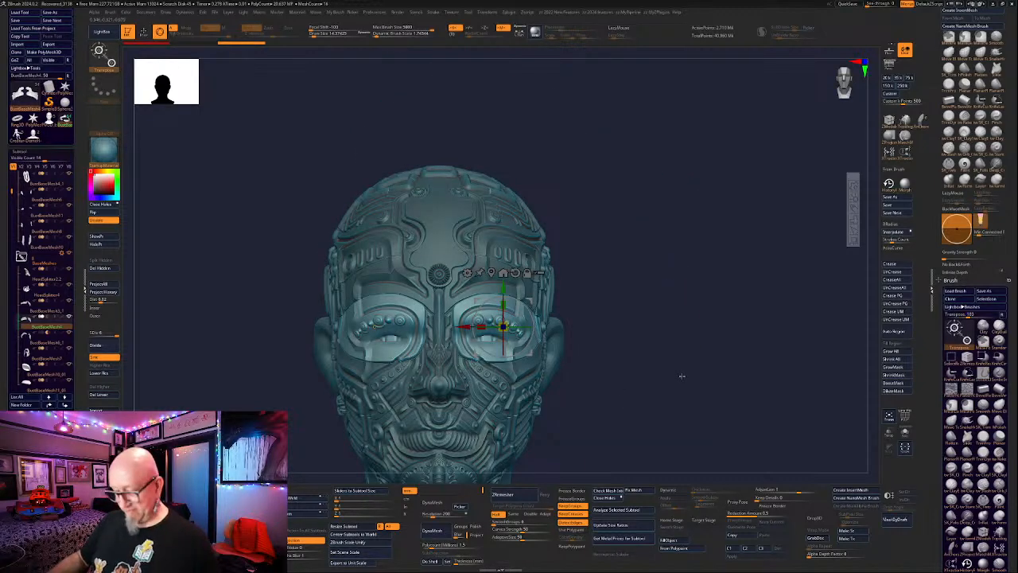
key(q)
mouse_move(679, 368)
mouse_down()
mouse_move(654, 374)
mouse_move(670, 368)
mouse_up()
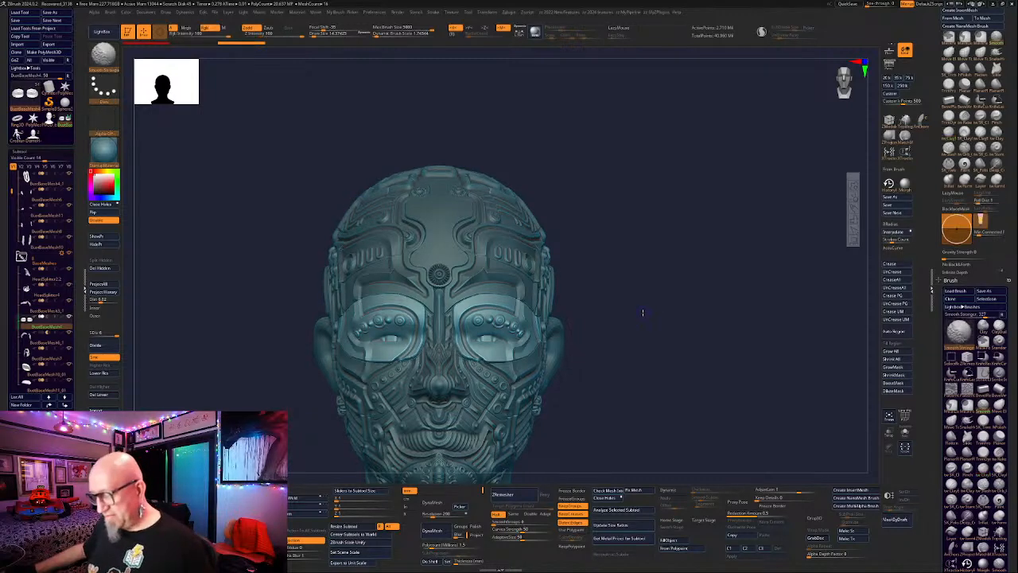
alt+drag(643, 313, 296, 399)
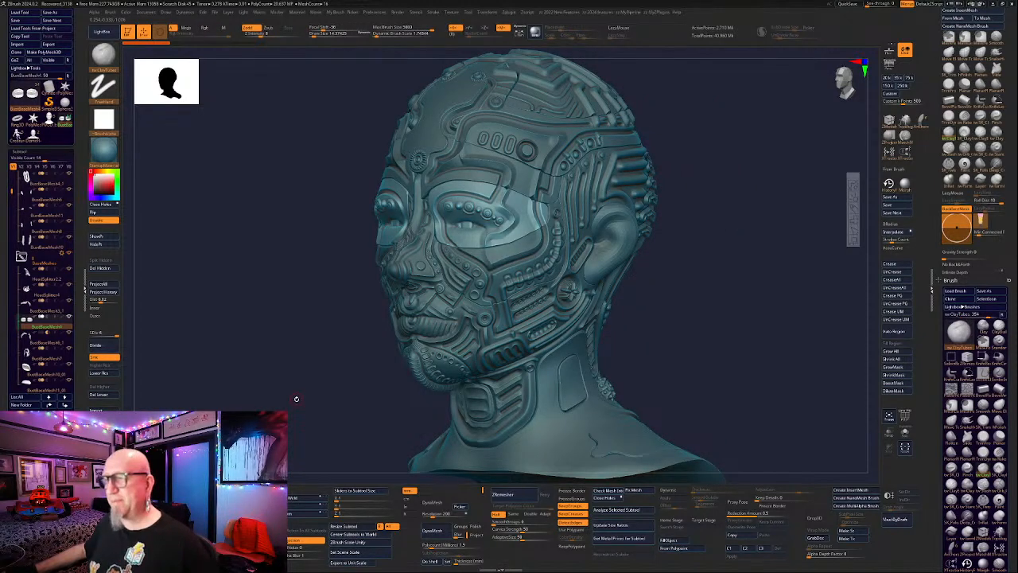
shift+drag(296, 398, 314, 403)
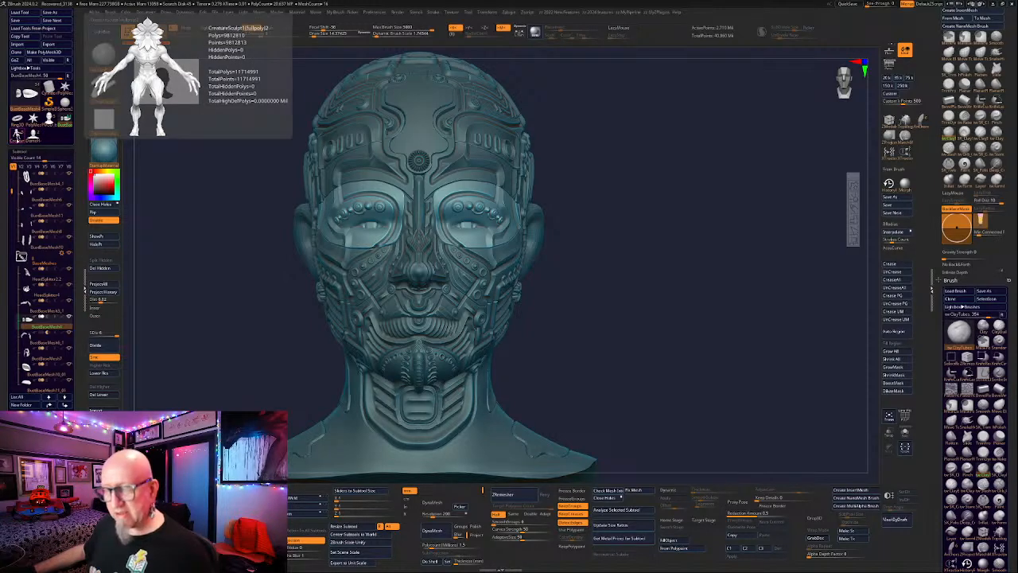
Open the petal-headed creature sculpt and frame its torso, arms and legs.
click(17, 136)
key(f)
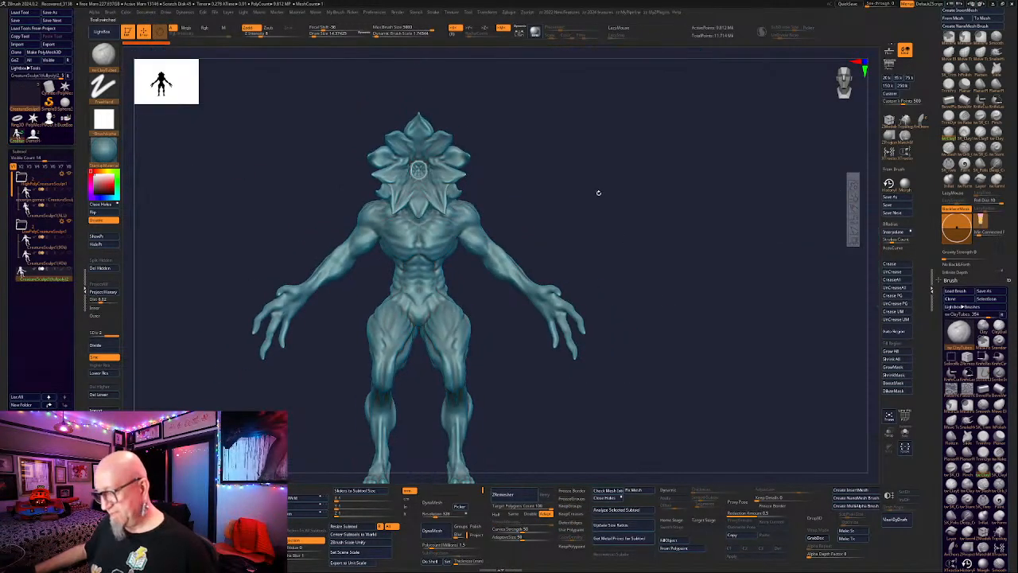
drag(597, 193, 664, 272)
alt+drag(605, 450, 597, 414)
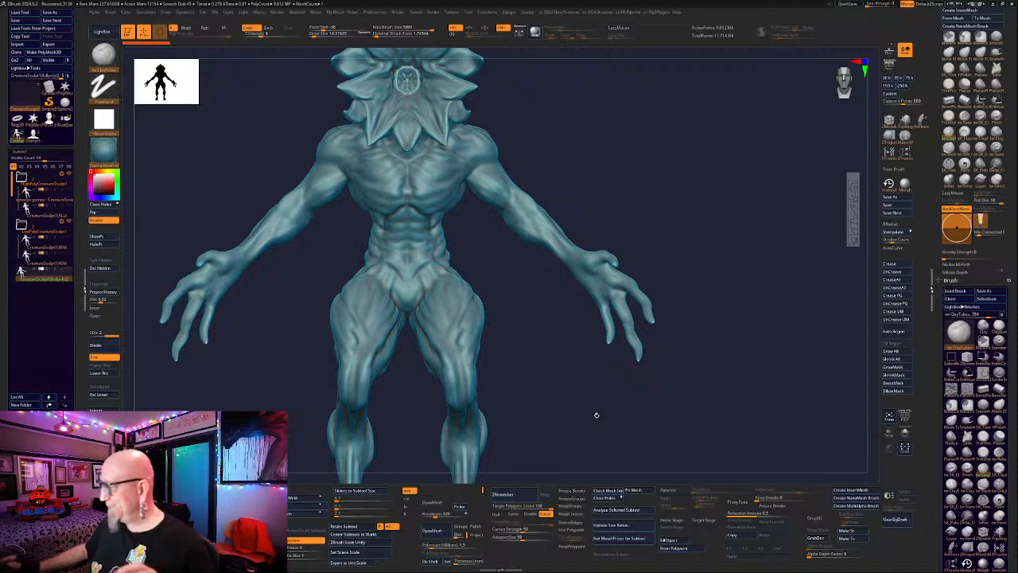
Try a curved Standard brush stroke on the creature's upper arm and undo it.
click(997, 149)
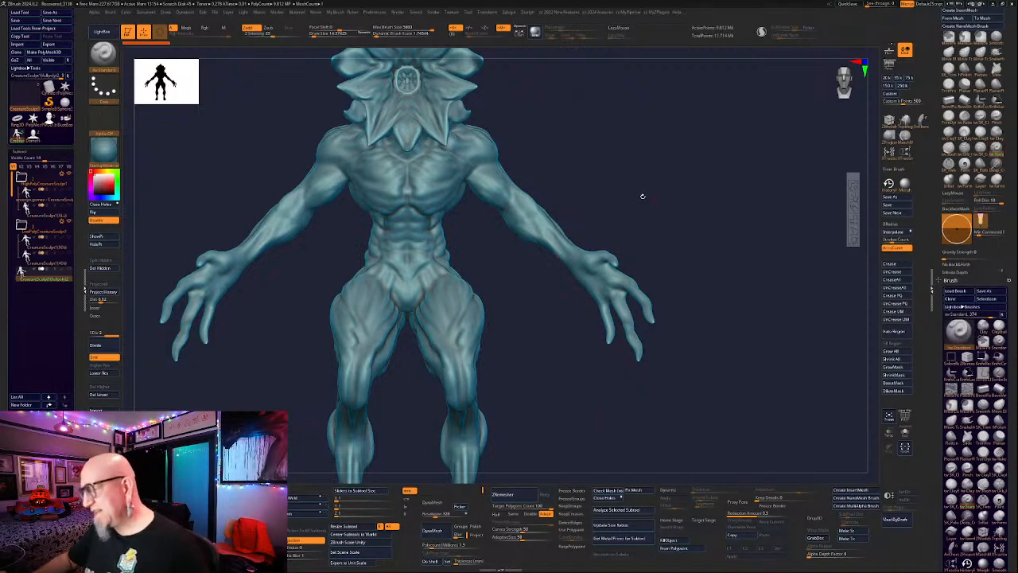
mouse_move(595, 152)
alt+mouse_down()
mouse_move(605, 178)
mouse_move(606, 96)
mouse_move(621, 77)
mouse_move(645, 121)
alt+mouse_up()
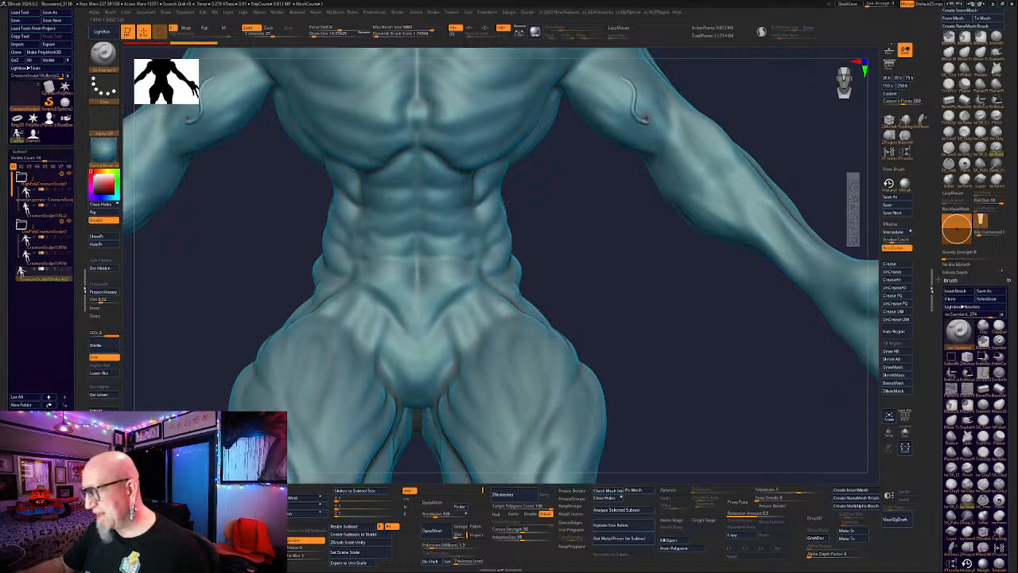
key(ctrl+z)
alt+drag(645, 291, 608, 296)
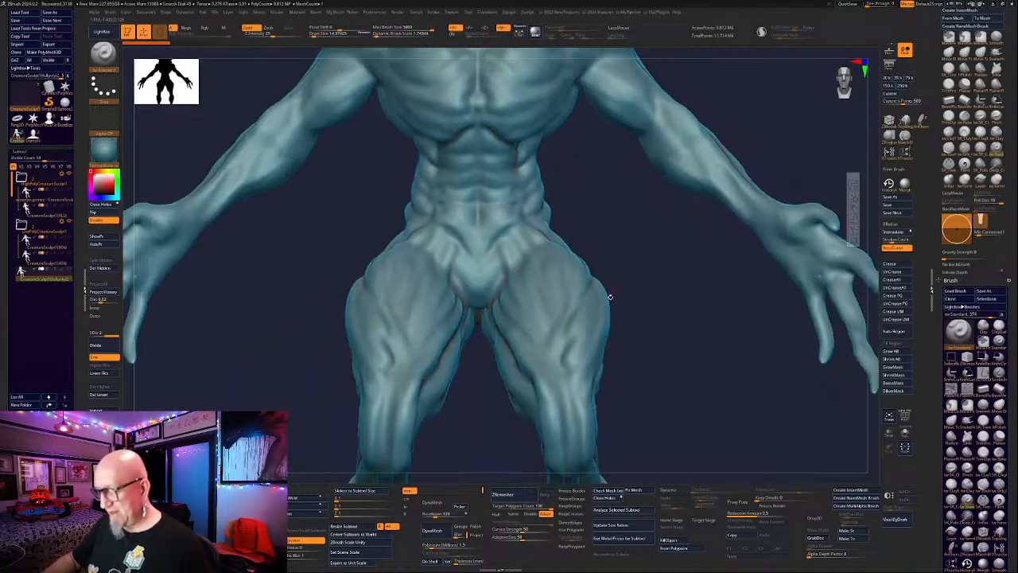
alt+drag(648, 266, 613, 314)
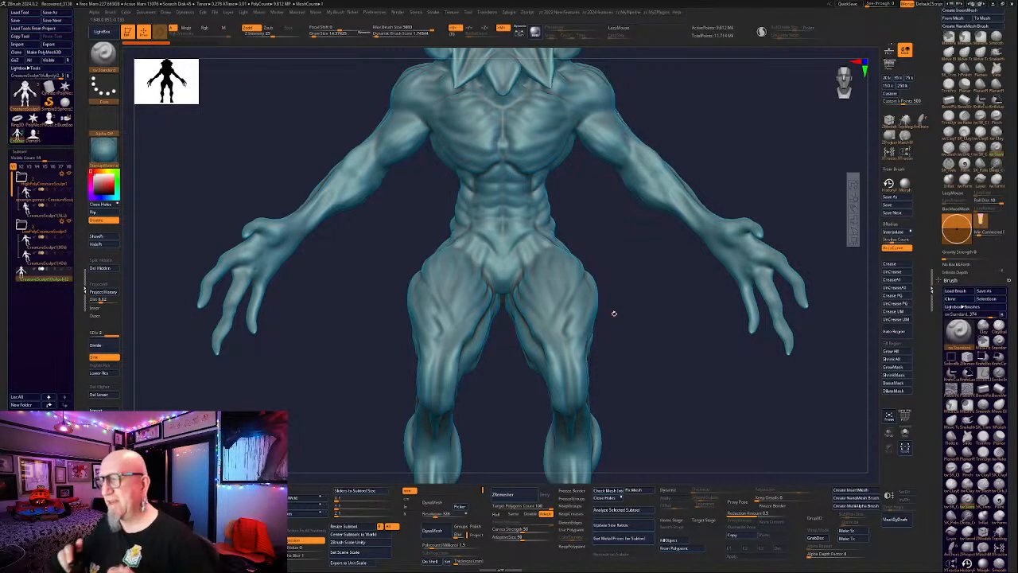
Choose the ClayTubes brush, adjust its draw size and sculpt lengthwise muscle strokes on the creature's thigh.
mouse_move(614, 313)
mouse_down()
mouse_move(613, 302)
mouse_move(637, 359)
mouse_move(573, 325)
mouse_up()
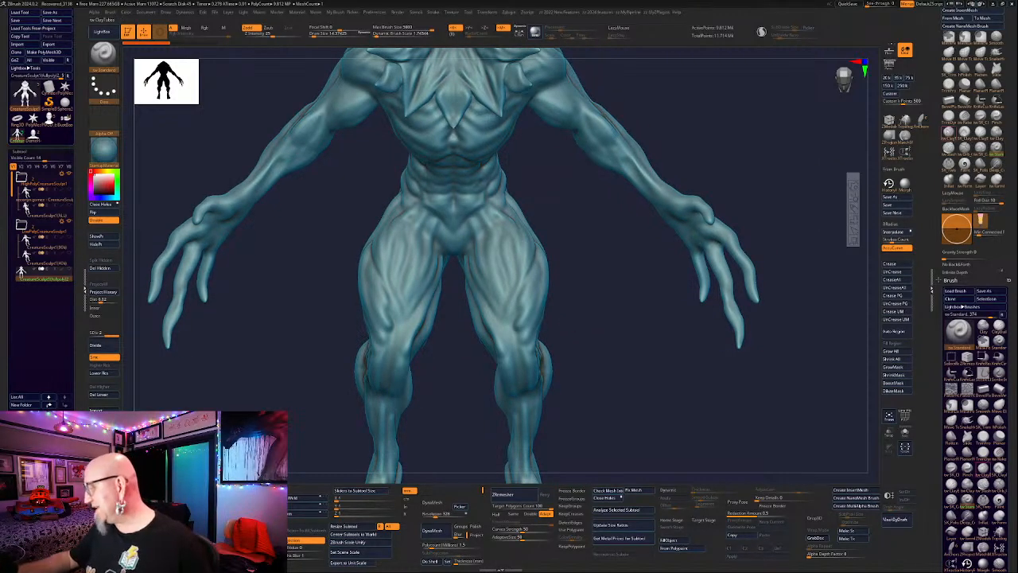
click(983, 469)
mouse_move(628, 311)
mouse_down()
mouse_move(612, 421)
mouse_move(575, 334)
mouse_move(563, 334)
mouse_move(716, 177)
mouse_move(739, 200)
mouse_move(681, 268)
mouse_move(702, 258)
mouse_move(544, 410)
mouse_up()
key(space)
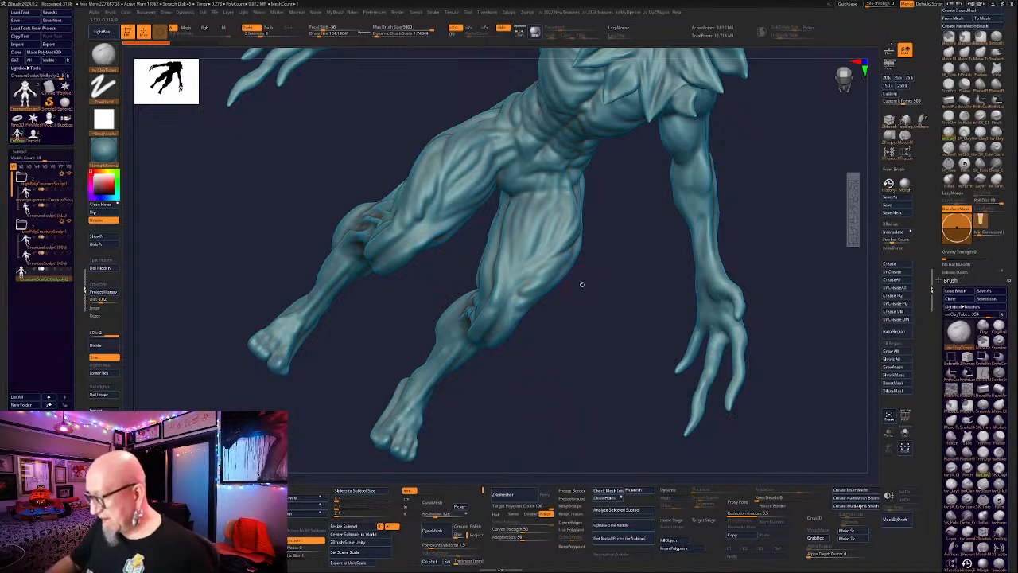
mouse_move(581, 284)
mouse_down()
mouse_move(487, 256)
mouse_move(483, 287)
mouse_up()
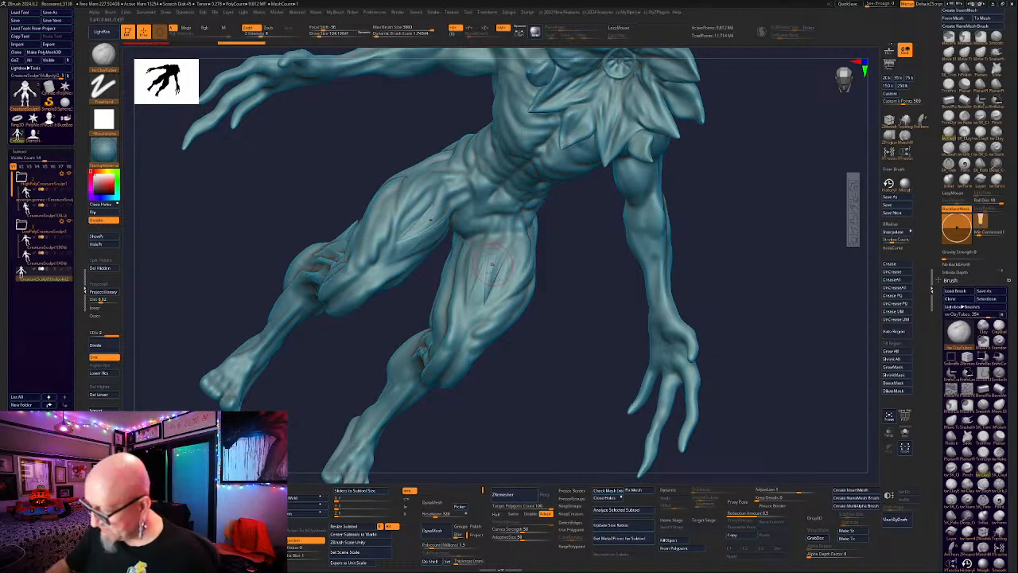
drag(374, 163, 339, 139)
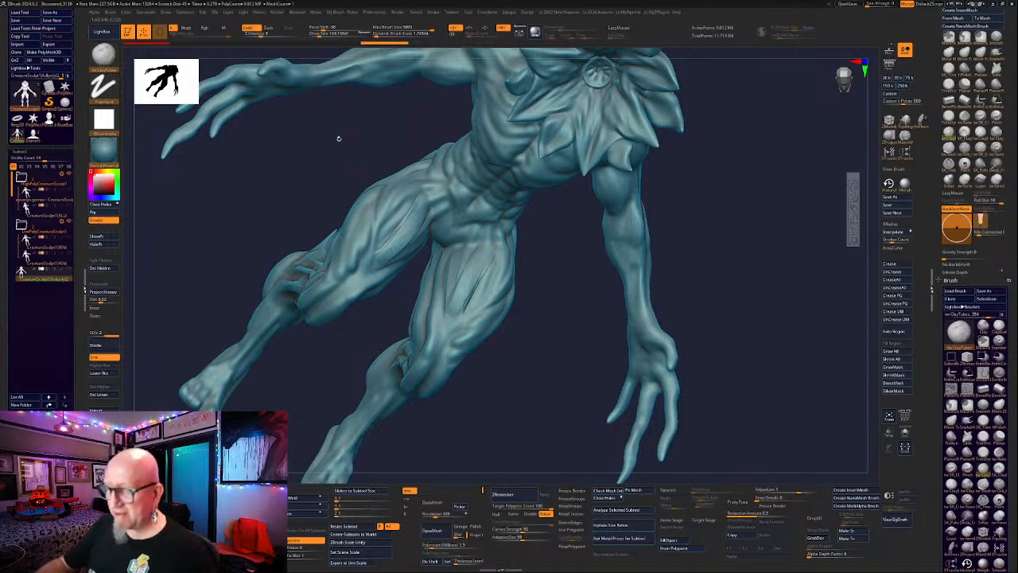
Change the ClayTubes Z Intensity and layer fine muscle-fibre strokes along the middle of the creature's thigh.
click(257, 35)
key(Return)
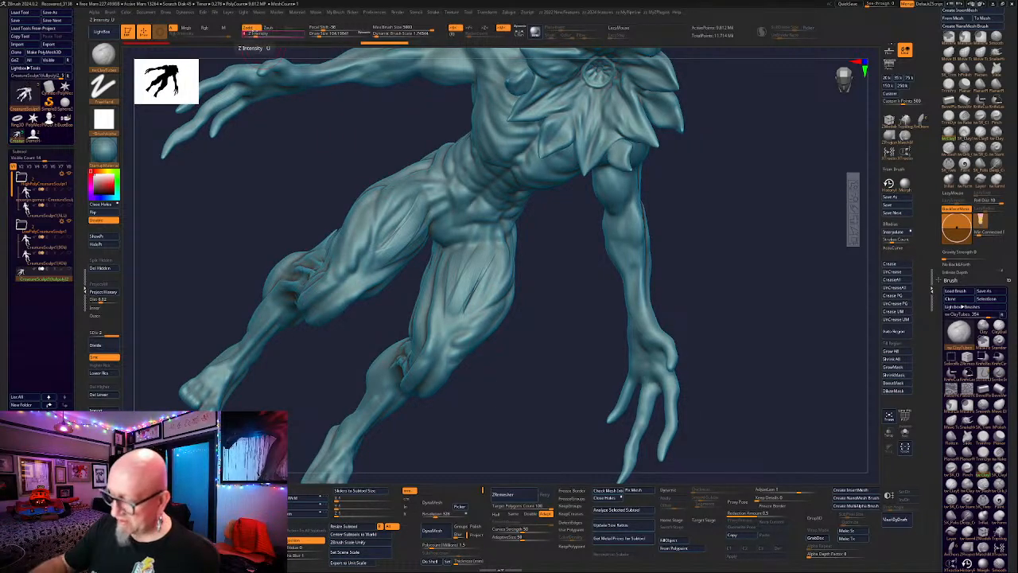
drag(443, 322, 481, 256)
mouse_move(456, 301)
mouse_down()
mouse_move(474, 266)
mouse_move(458, 259)
mouse_move(482, 238)
mouse_move(466, 246)
mouse_move(486, 272)
mouse_move(454, 294)
mouse_move(463, 278)
mouse_move(471, 286)
mouse_up()
drag(557, 257, 527, 258)
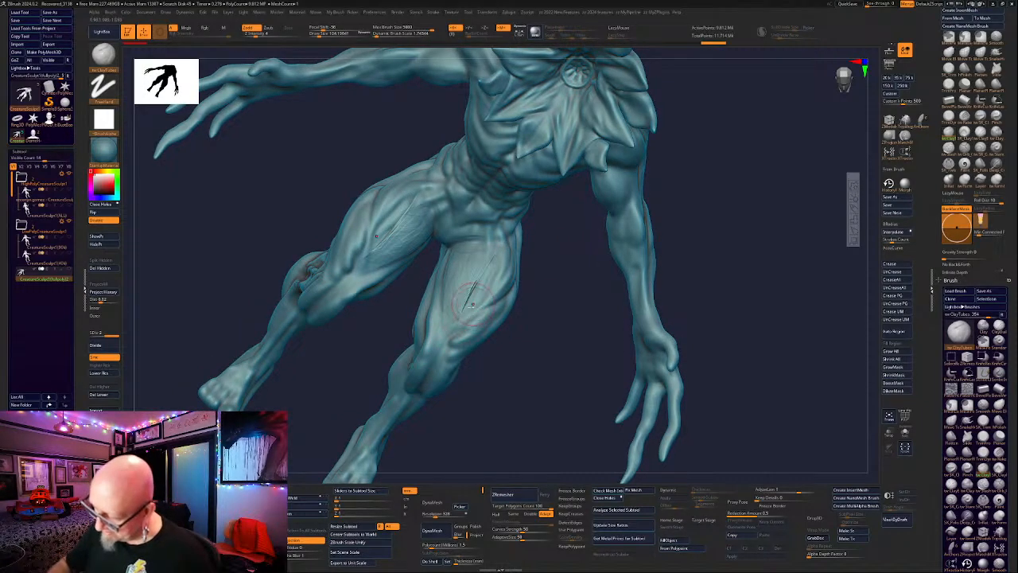
mouse_move(473, 305)
mouse_down()
mouse_move(465, 315)
mouse_move(477, 296)
mouse_up()
Add ClayTubes strokes following the muscle direction down the front of the creature's thigh, toward the knee.
mouse_move(544, 257)
mouse_down()
mouse_move(495, 262)
mouse_move(522, 237)
mouse_up()
drag(690, 173, 694, 233)
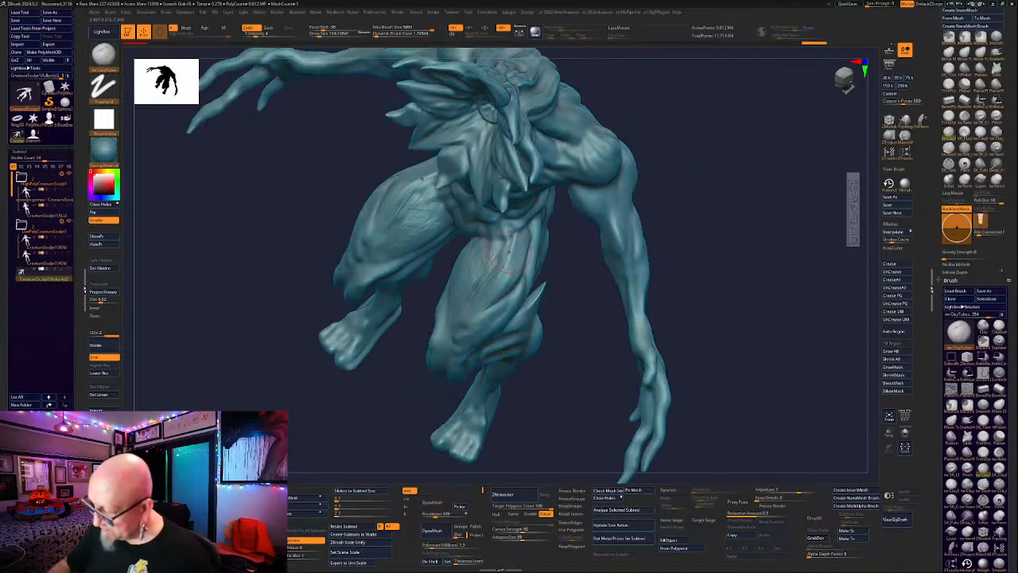
mouse_move(499, 265)
mouse_down()
mouse_move(501, 248)
mouse_move(493, 269)
mouse_move(524, 252)
mouse_up()
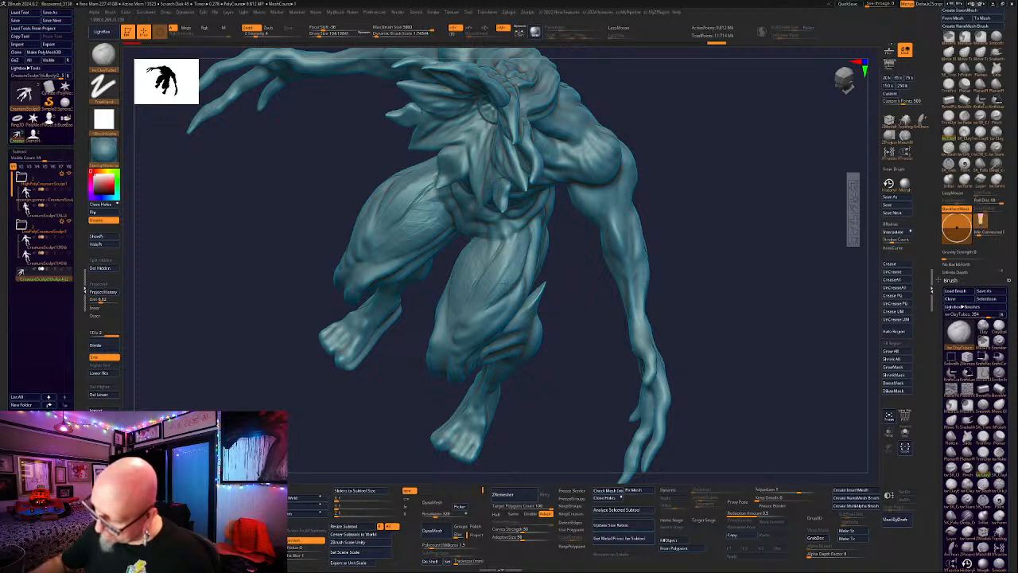
drag(501, 288, 495, 246)
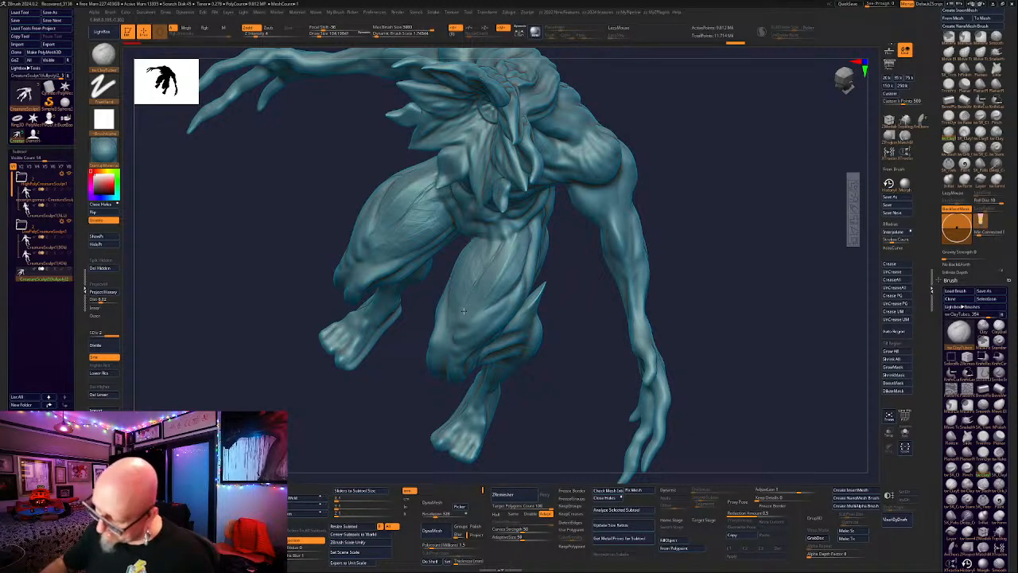
Add ClayTubes muscle-fibre strokes across the lower front of the creature's thighs, just above the knees.
drag(463, 310, 456, 317)
drag(566, 391, 541, 328)
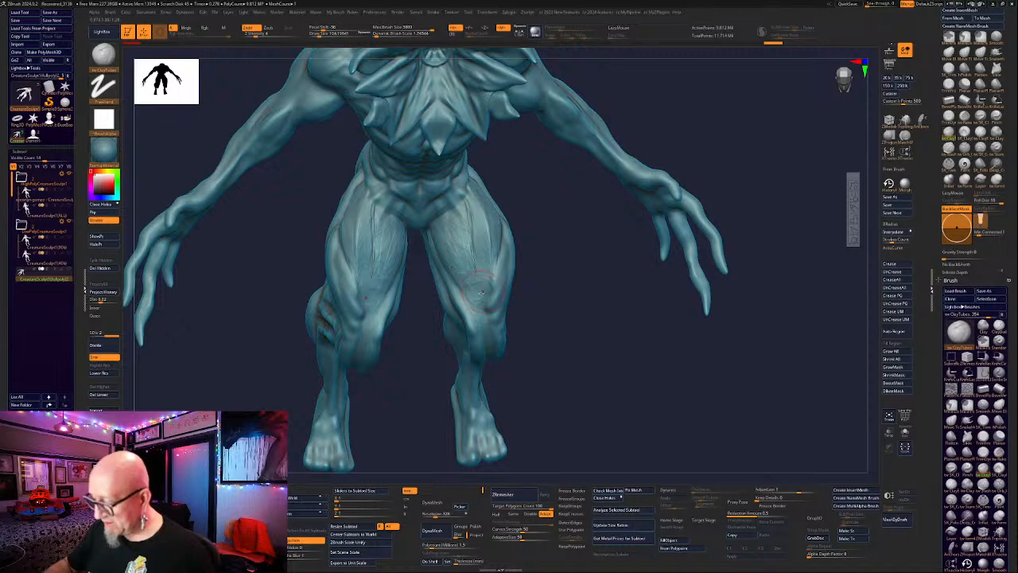
drag(482, 292, 477, 300)
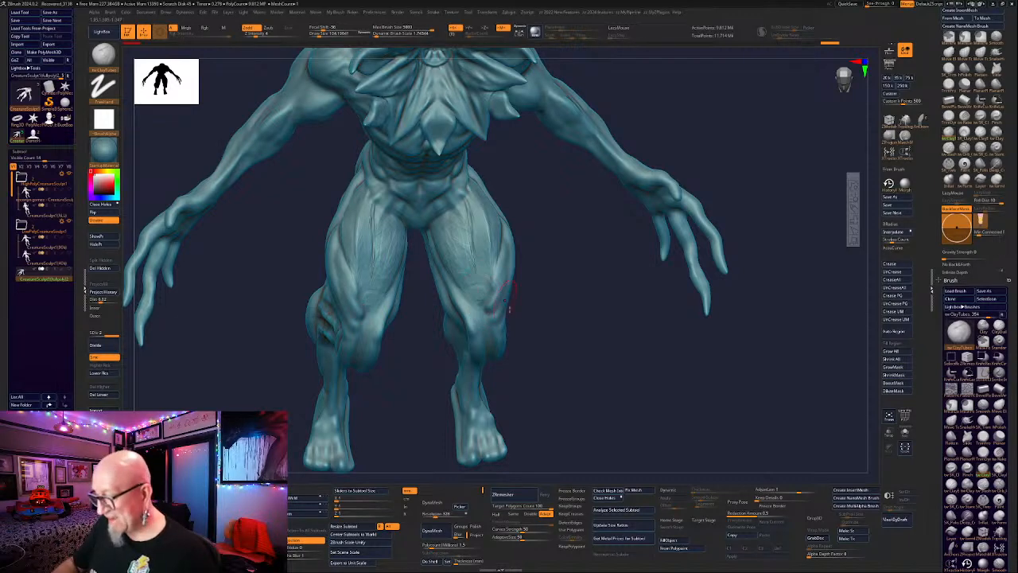
drag(548, 335, 525, 324)
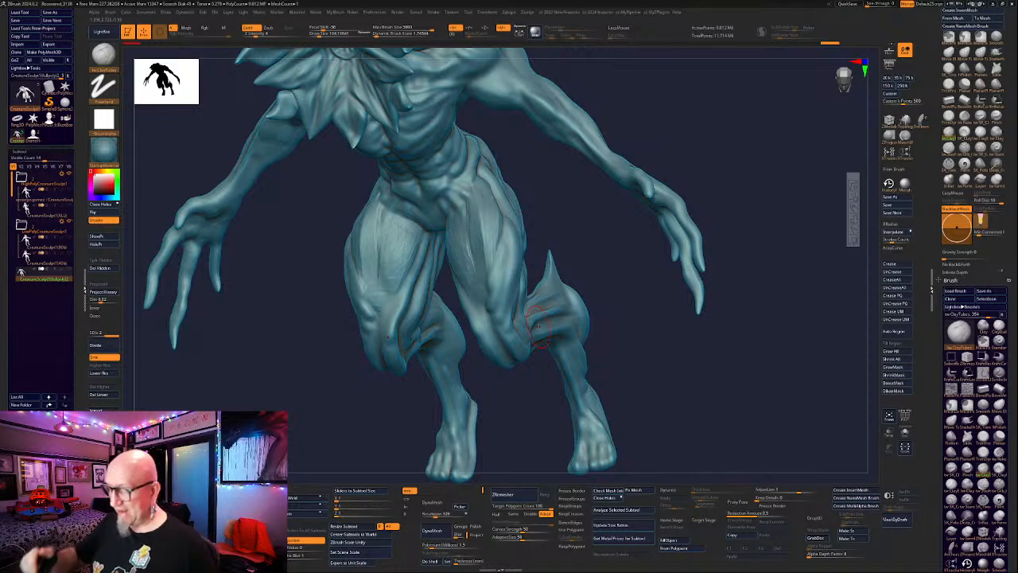
mouse_move(538, 324)
mouse_down()
mouse_move(629, 295)
mouse_move(600, 278)
mouse_move(422, 260)
mouse_up()
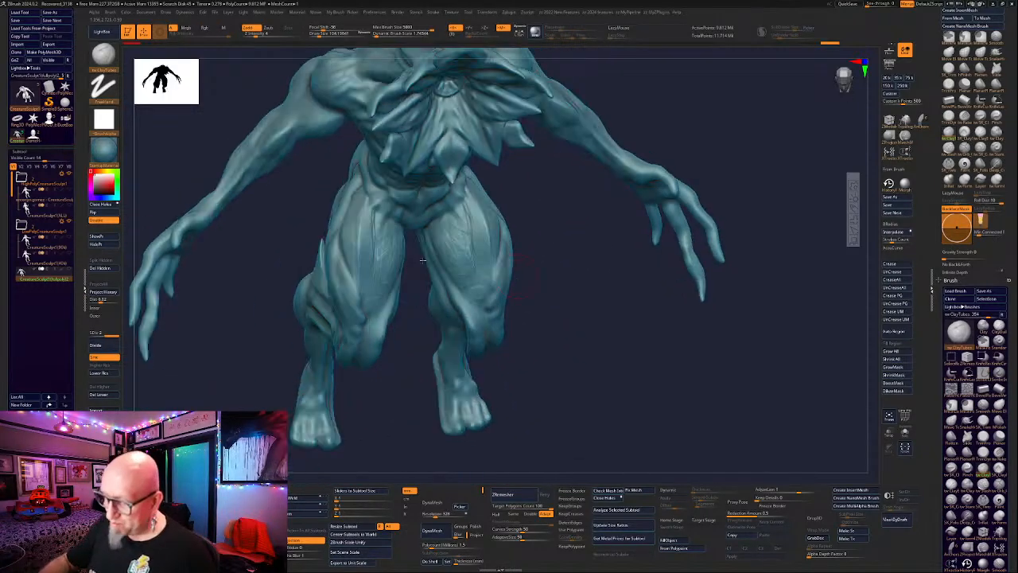
drag(541, 251, 460, 245)
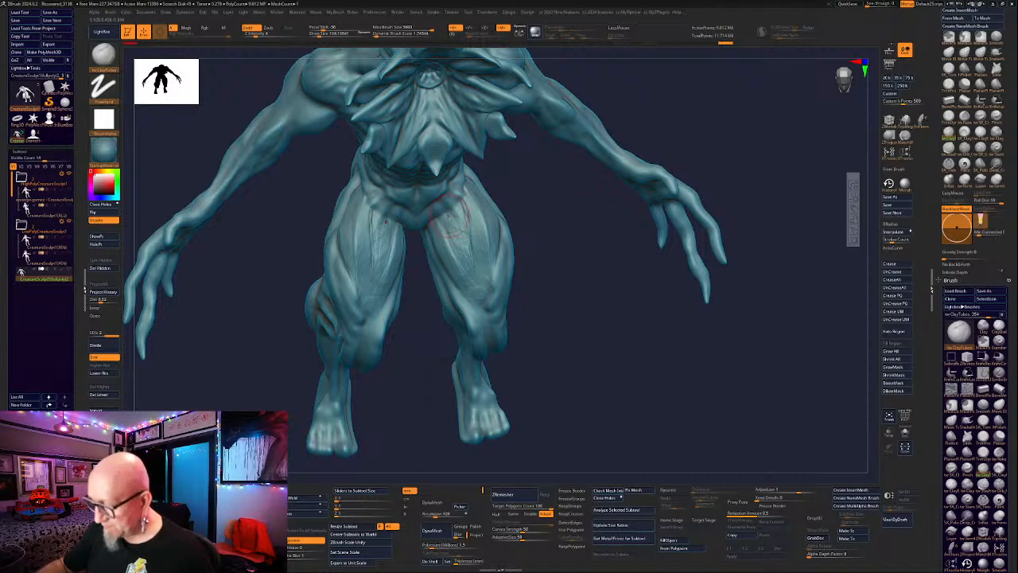
drag(515, 219, 561, 207)
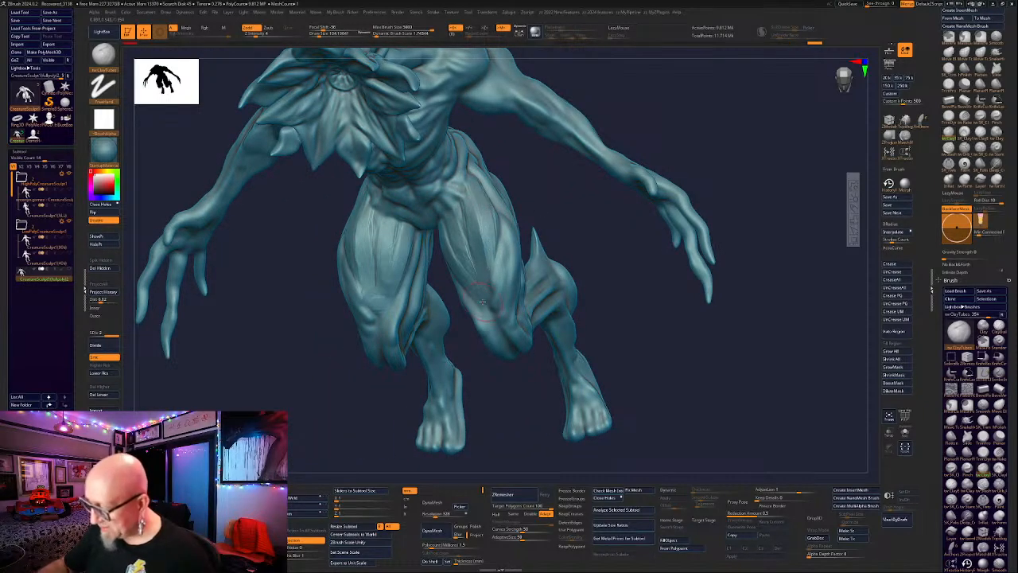
Continue the ClayTubes fibre strokes along the outer front of the creature's thigh, following the muscle from hip to knee.
mouse_move(526, 390)
mouse_down()
mouse_move(574, 391)
mouse_move(610, 292)
mouse_move(619, 431)
mouse_move(570, 327)
mouse_move(670, 342)
mouse_up()
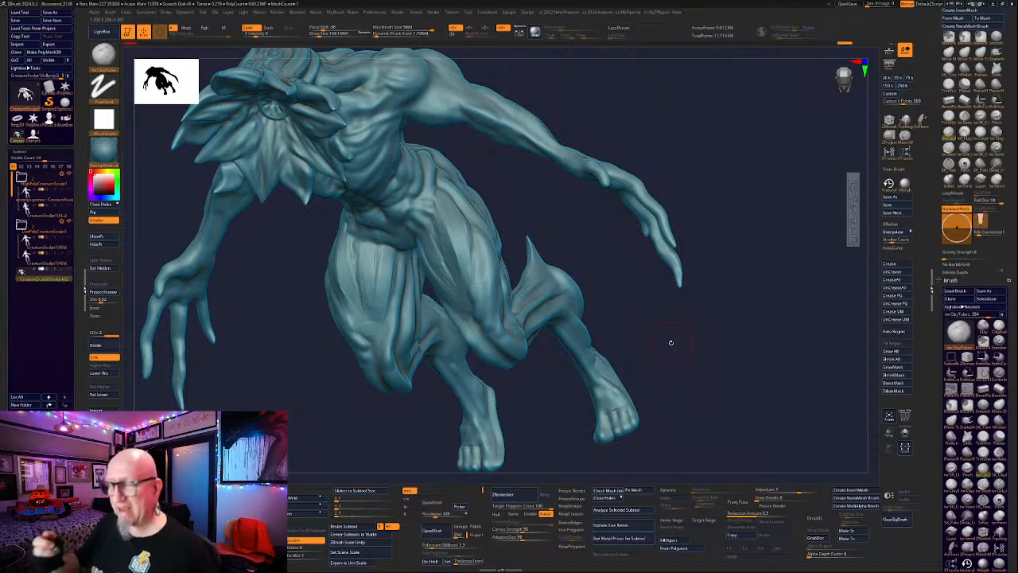
drag(723, 356, 718, 327)
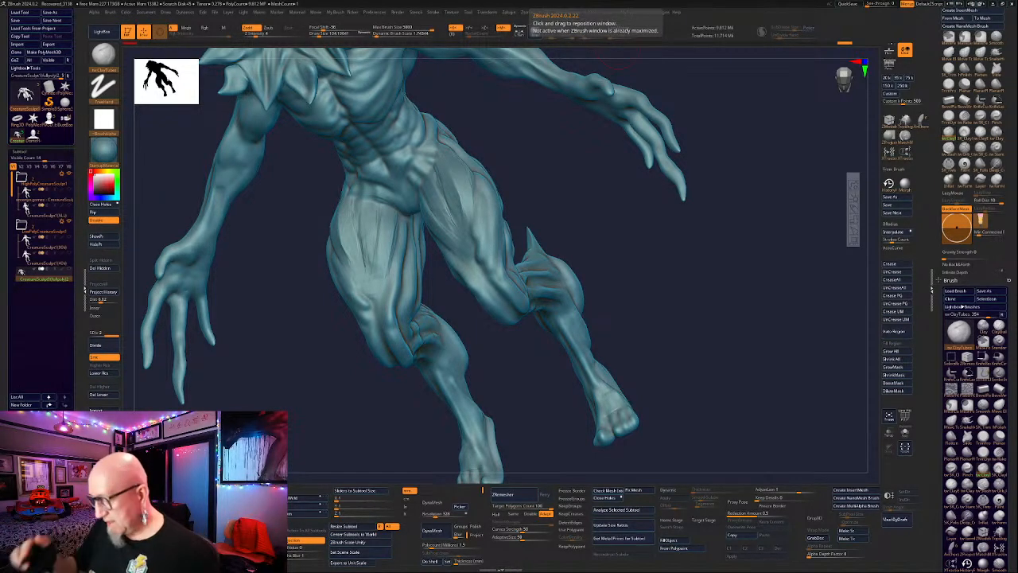
drag(572, 260, 570, 304)
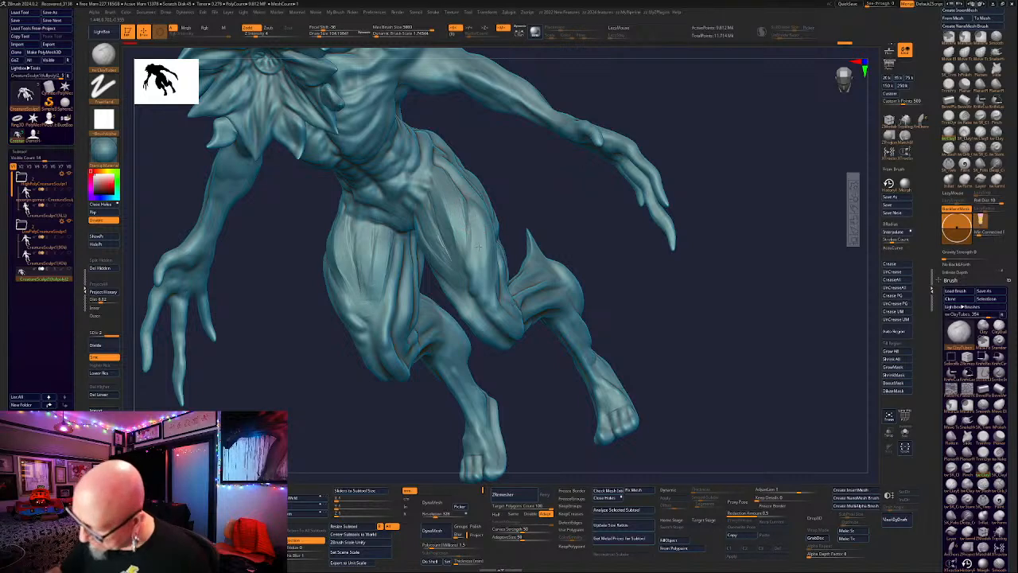
mouse_move(586, 229)
mouse_down()
mouse_move(494, 239)
mouse_move(491, 289)
mouse_up()
mouse_move(574, 195)
mouse_down()
mouse_move(719, 172)
mouse_move(698, 172)
mouse_up()
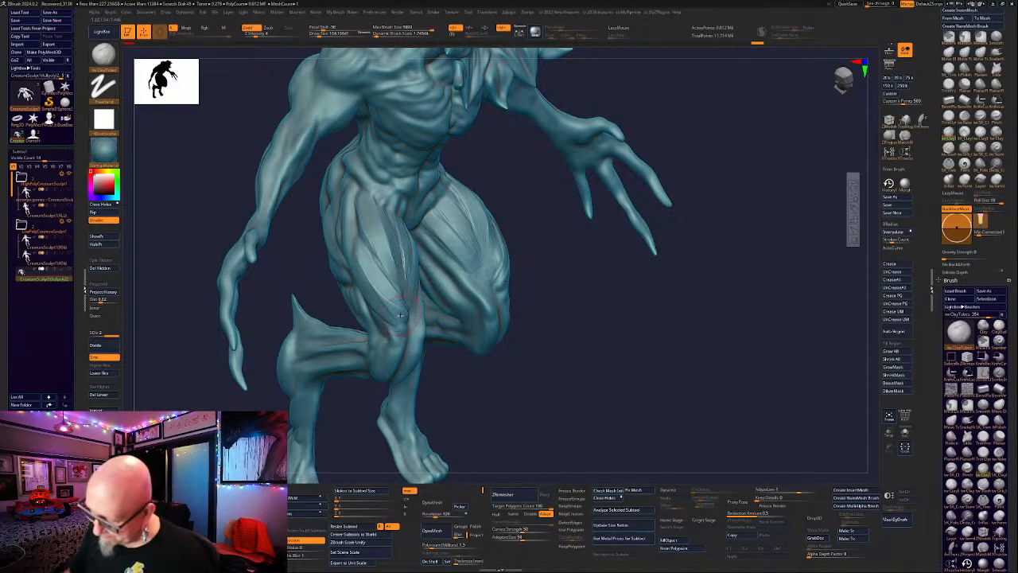
Build up lengthwise ClayTubes strokes on the front thigh muscles where they taper into the knee.
drag(400, 316, 355, 254)
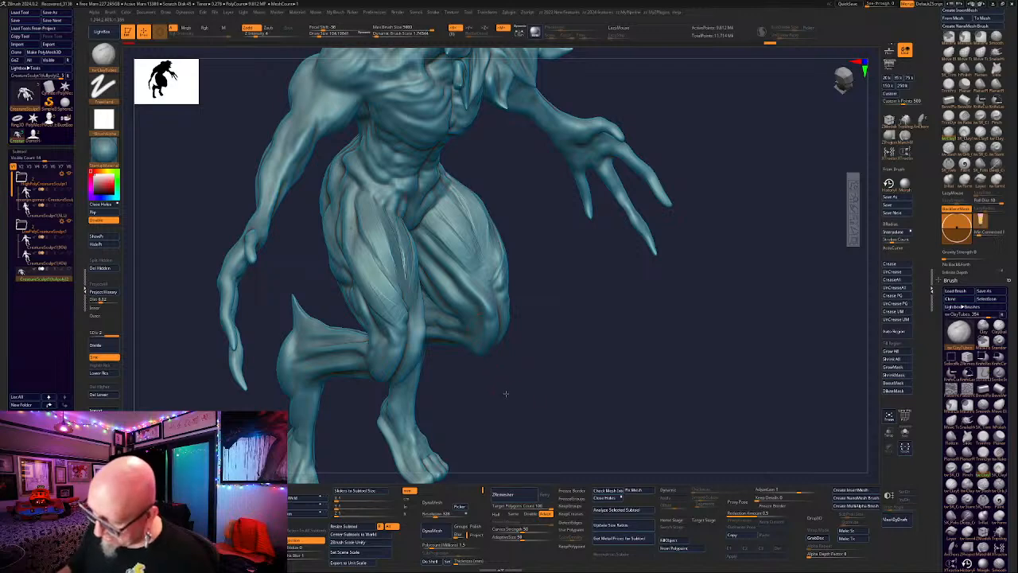
mouse_move(505, 393)
mouse_down()
mouse_move(388, 282)
mouse_move(385, 248)
mouse_up()
mouse_move(425, 332)
mouse_down()
mouse_move(412, 231)
mouse_move(402, 310)
mouse_move(385, 286)
mouse_up()
drag(531, 264, 517, 240)
drag(566, 306, 564, 270)
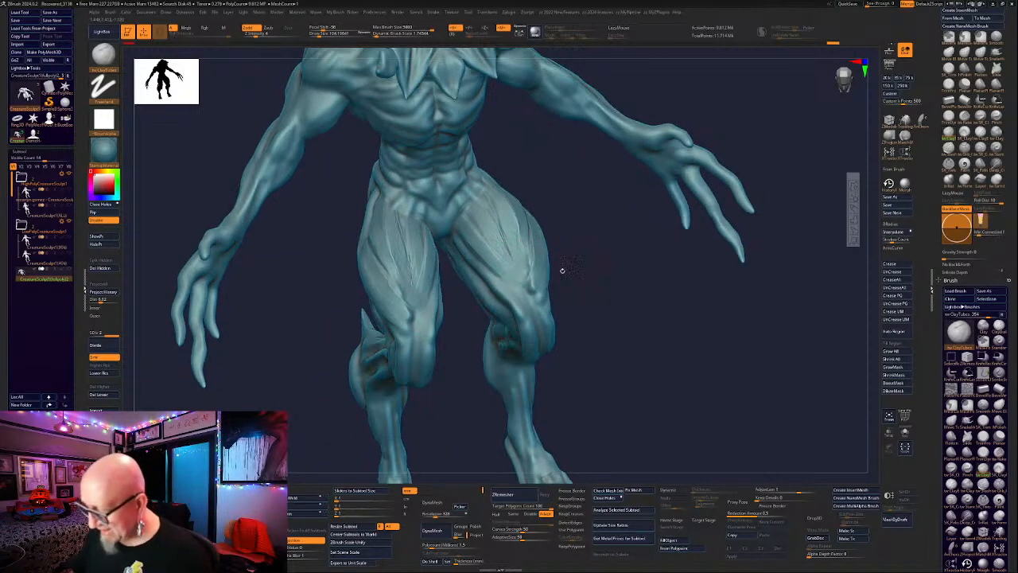
Sculpt ClayTubes strokes around the inner side of the creature's knee and the adjoining lower thigh.
mouse_move(430, 328)
mouse_down()
mouse_move(420, 310)
mouse_move(430, 318)
mouse_move(422, 338)
mouse_up()
drag(700, 306, 609, 284)
mouse_move(437, 324)
mouse_down()
mouse_move(466, 277)
mouse_move(462, 256)
mouse_up()
drag(634, 293, 613, 262)
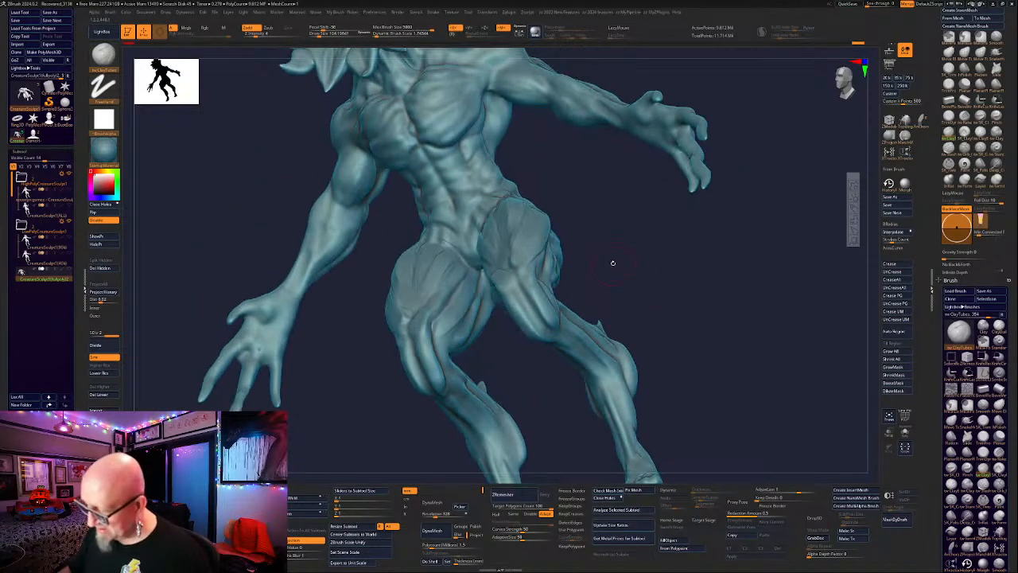
drag(464, 318, 442, 328)
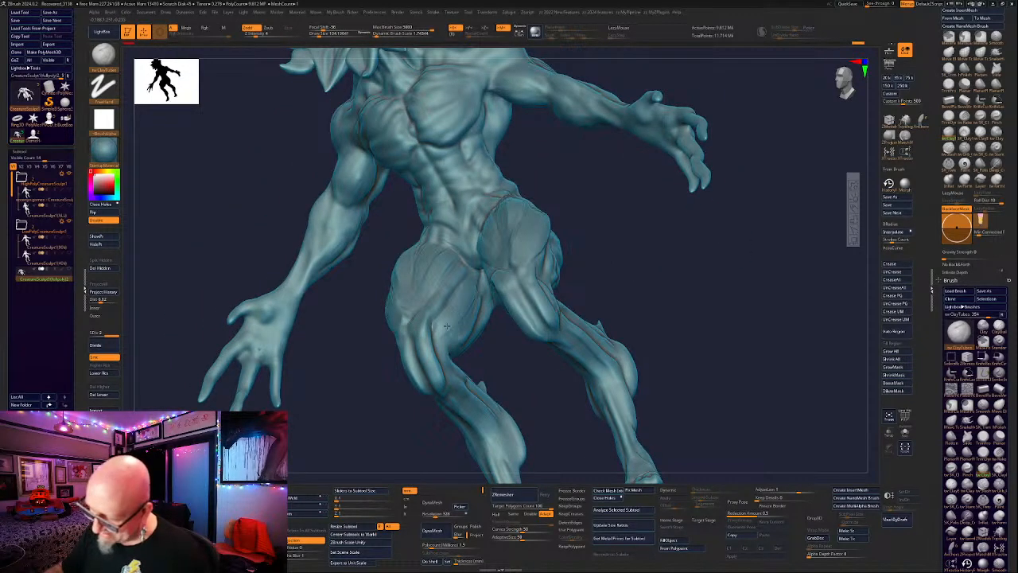
mouse_move(509, 365)
mouse_down()
mouse_move(445, 360)
mouse_move(444, 337)
mouse_up()
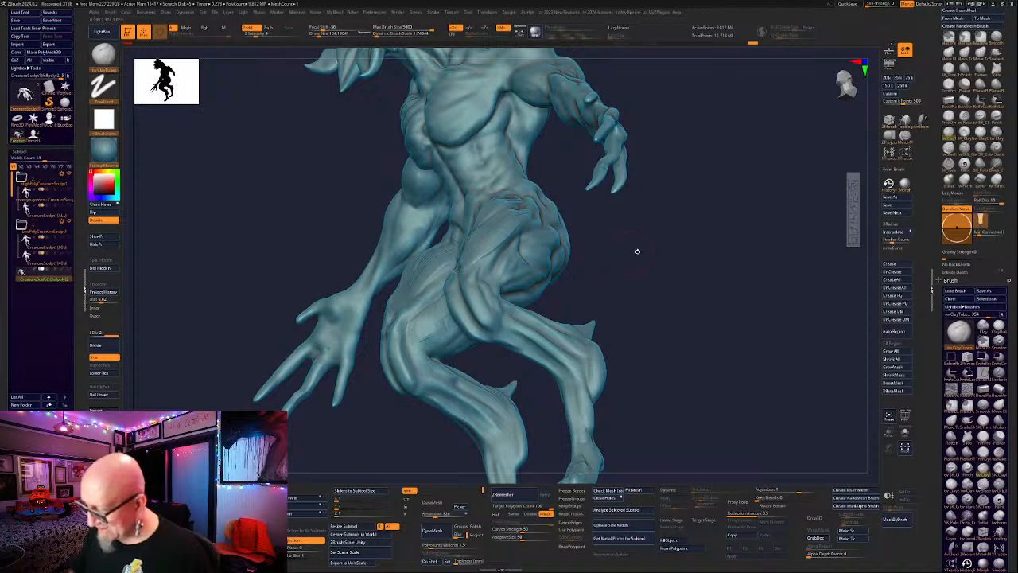
drag(636, 249, 643, 250)
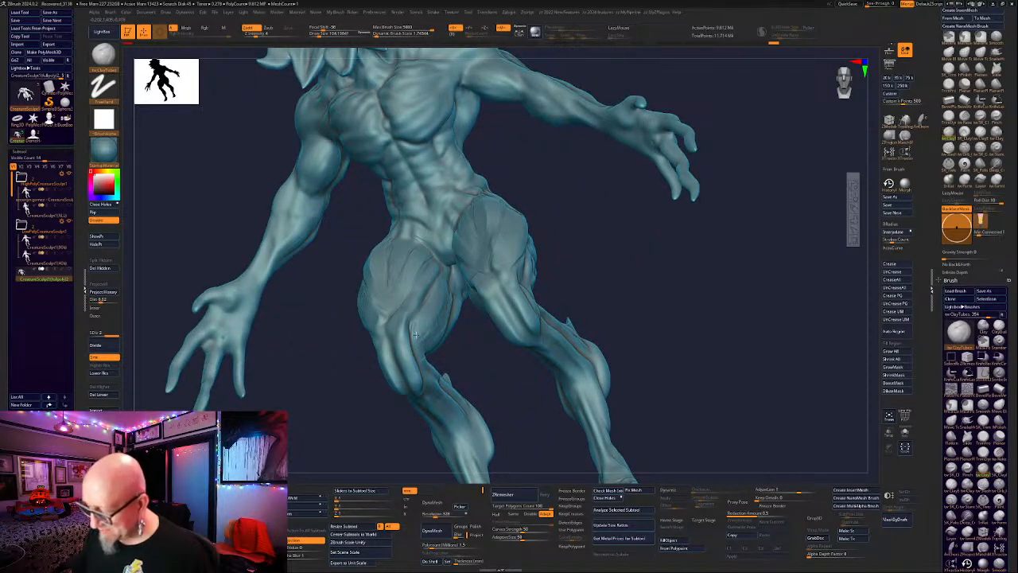
Fill the creature's inner thigh with ClayTubes fibre strokes running from the groin toward the knee.
drag(415, 334, 439, 295)
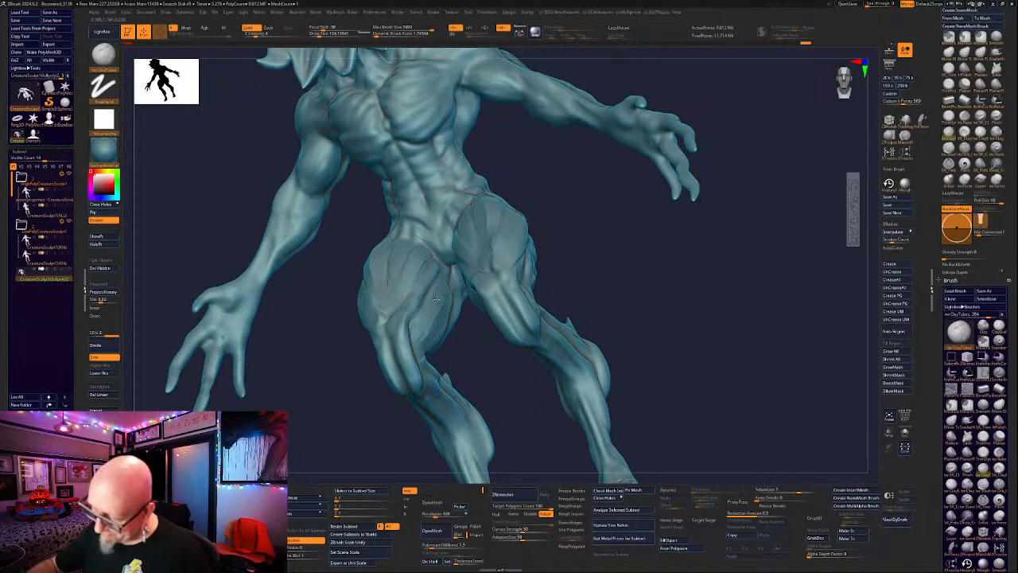
drag(419, 324, 406, 350)
right_drag(413, 340, 471, 363)
drag(420, 332, 425, 326)
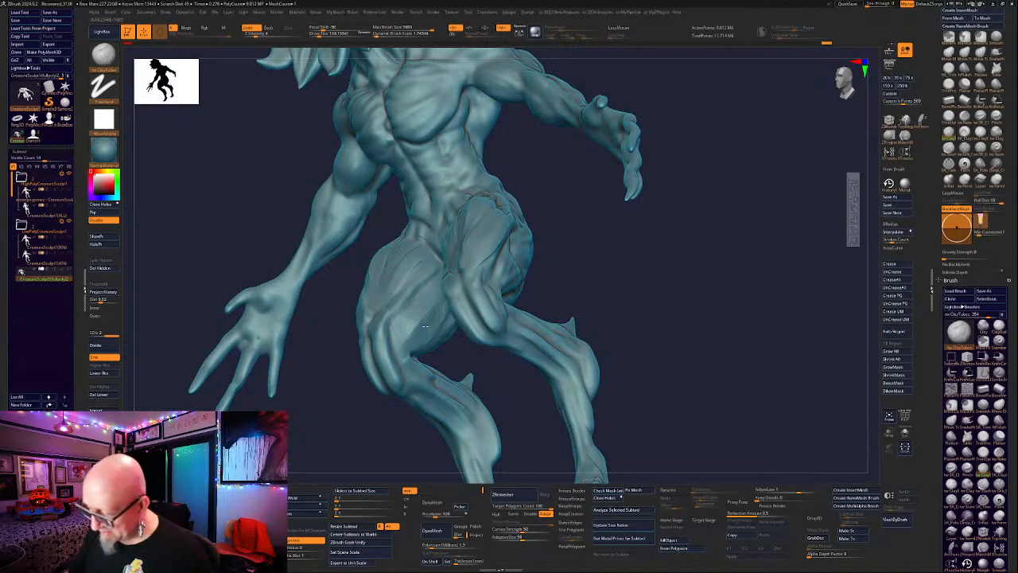
right_drag(450, 314, 434, 330)
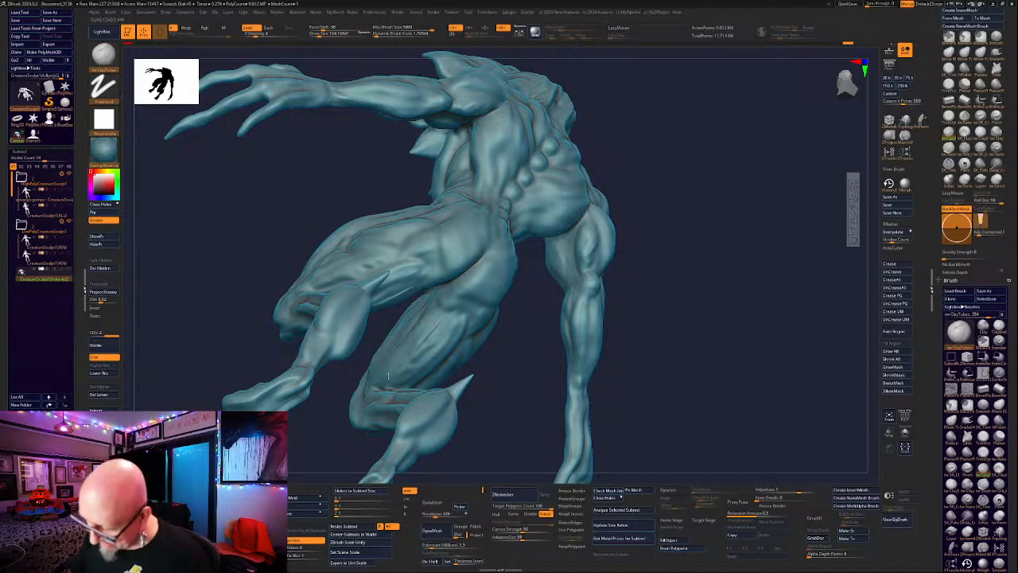
Sculpt lengthwise ClayTubes strokes down the hamstrings on the back of the creature's thighs.
right_drag(388, 375, 528, 243)
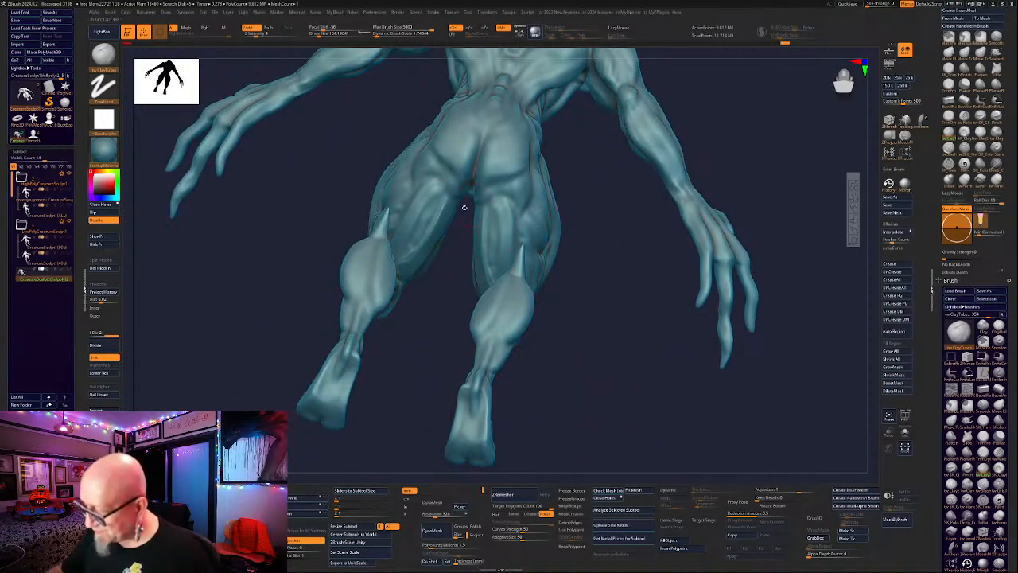
drag(486, 202, 493, 301)
right_drag(584, 271, 496, 212)
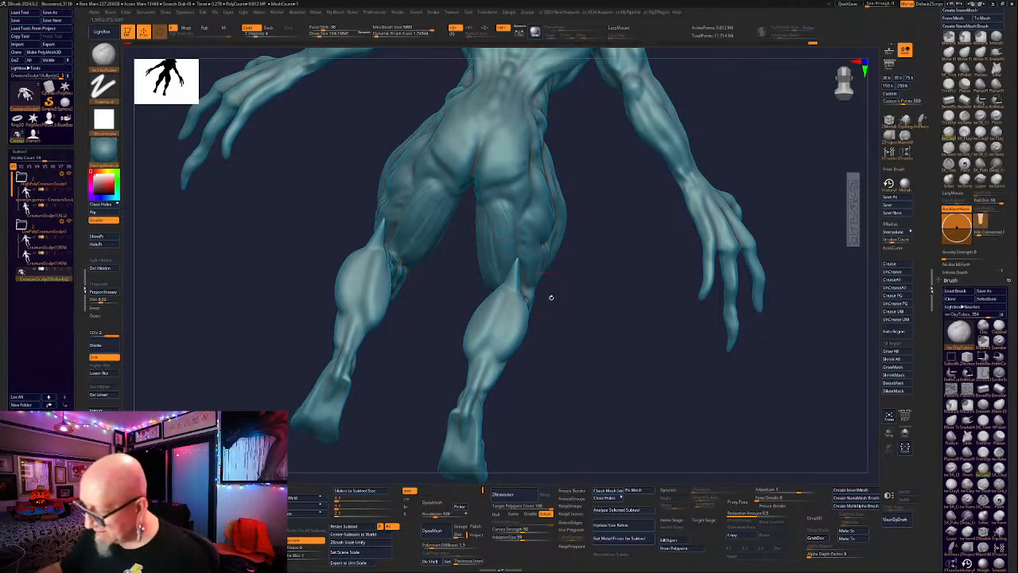
right_drag(550, 297, 684, 289)
drag(414, 187, 346, 240)
right_drag(654, 214, 557, 159)
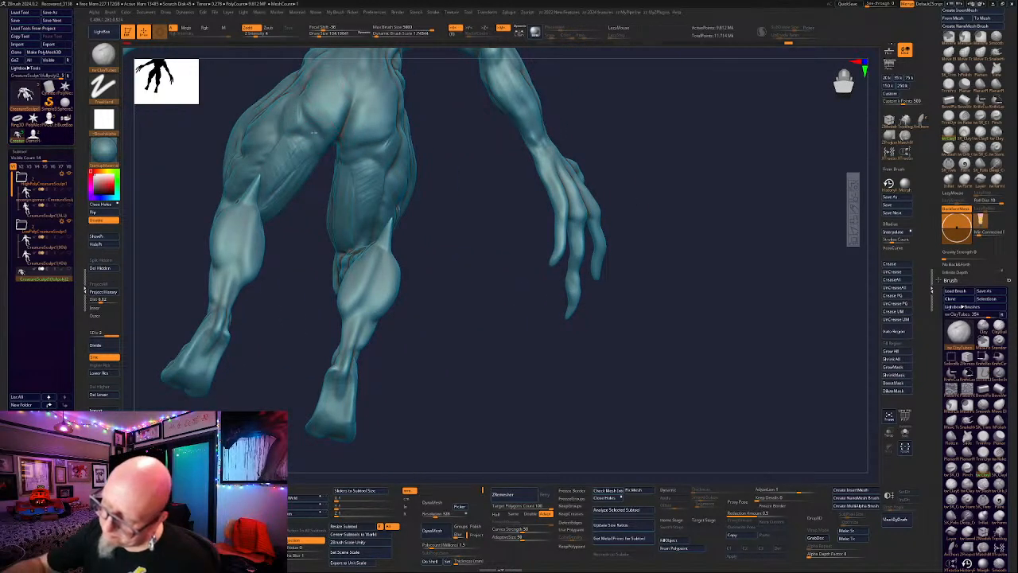
Layer curved ClayTubes fibre strokes over the creature's buttocks and up into the lower back.
mouse_move(314, 133)
mouse_down()
mouse_move(326, 144)
mouse_move(314, 123)
mouse_move(360, 95)
mouse_move(344, 97)
mouse_up()
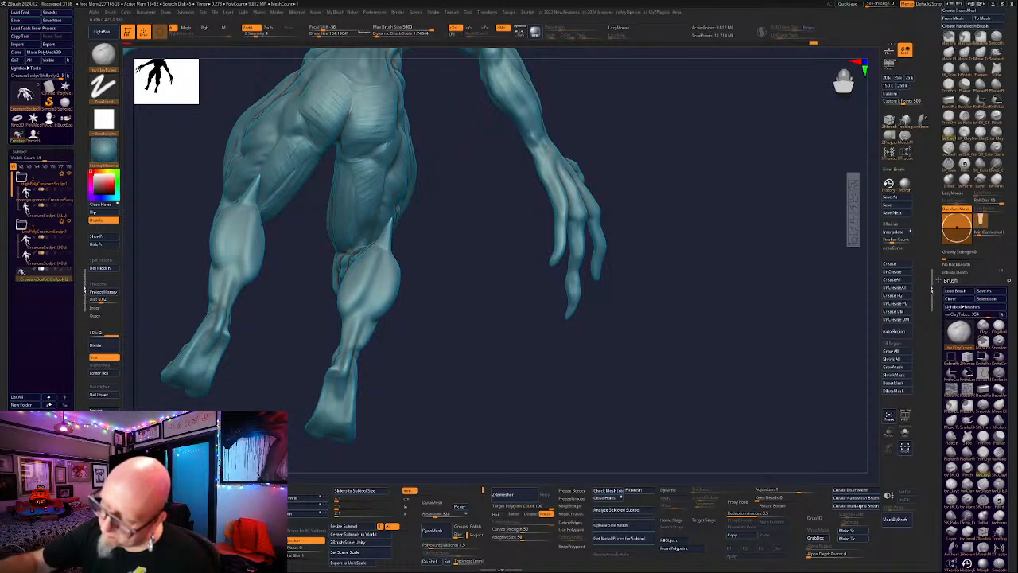
alt+drag(449, 266, 534, 358)
drag(533, 357, 473, 350)
mouse_move(490, 210)
mouse_down()
mouse_move(468, 163)
mouse_move(511, 119)
mouse_up()
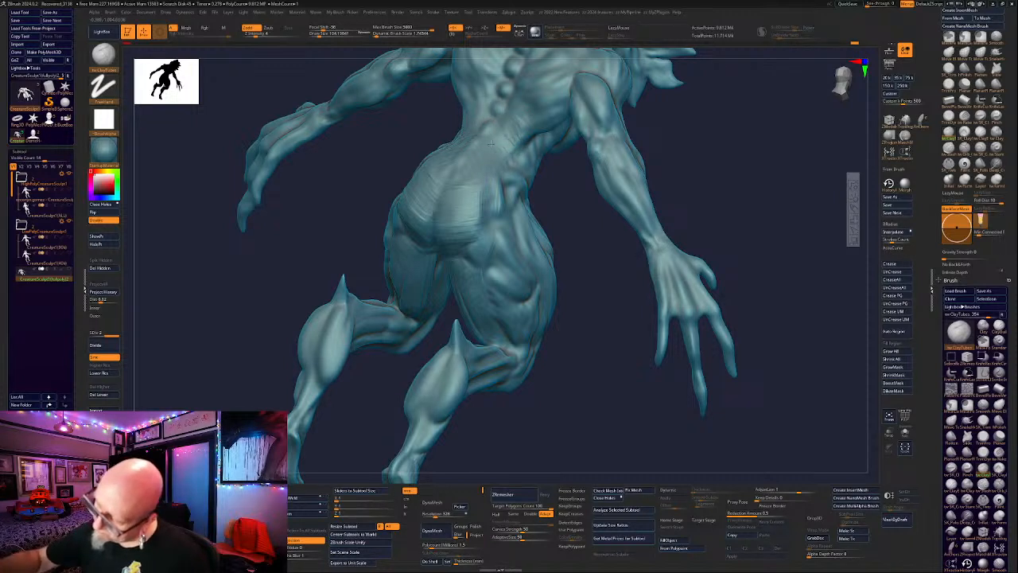
drag(449, 176, 456, 163)
Add ClayTubes strokes over the side of the creature's hip and onto the upper outer thigh.
drag(608, 288, 577, 281)
mouse_move(499, 190)
mouse_down()
mouse_move(517, 187)
mouse_move(495, 184)
mouse_up()
mouse_move(640, 211)
mouse_down()
mouse_move(732, 227)
mouse_move(742, 282)
mouse_up()
drag(489, 218, 511, 229)
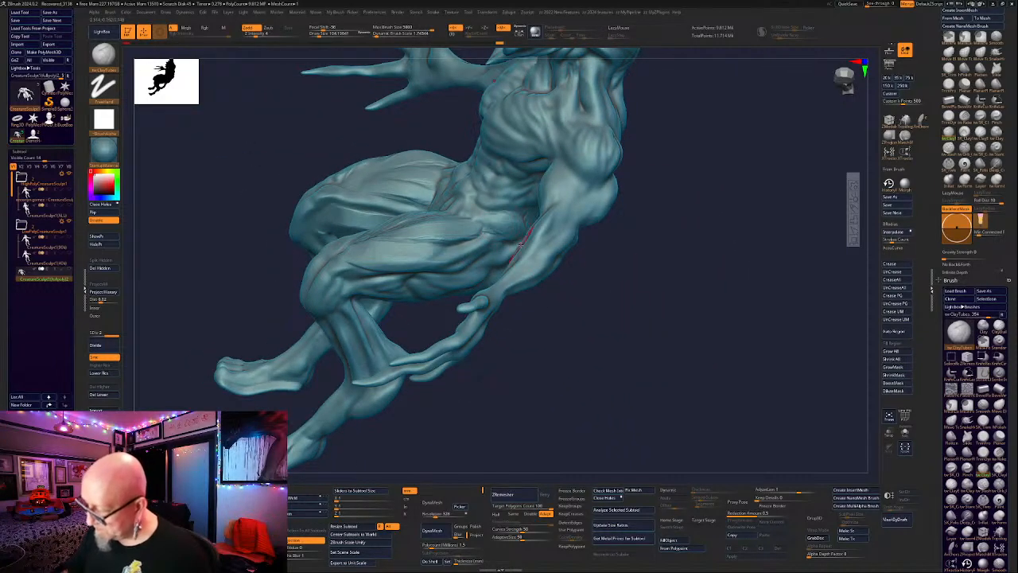
drag(648, 288, 566, 224)
mouse_move(524, 254)
mouse_down()
mouse_move(509, 237)
mouse_move(489, 255)
mouse_move(415, 254)
mouse_move(372, 268)
mouse_up()
mouse_move(274, 376)
mouse_down()
mouse_move(522, 334)
mouse_move(499, 284)
mouse_up()
drag(617, 212, 477, 246)
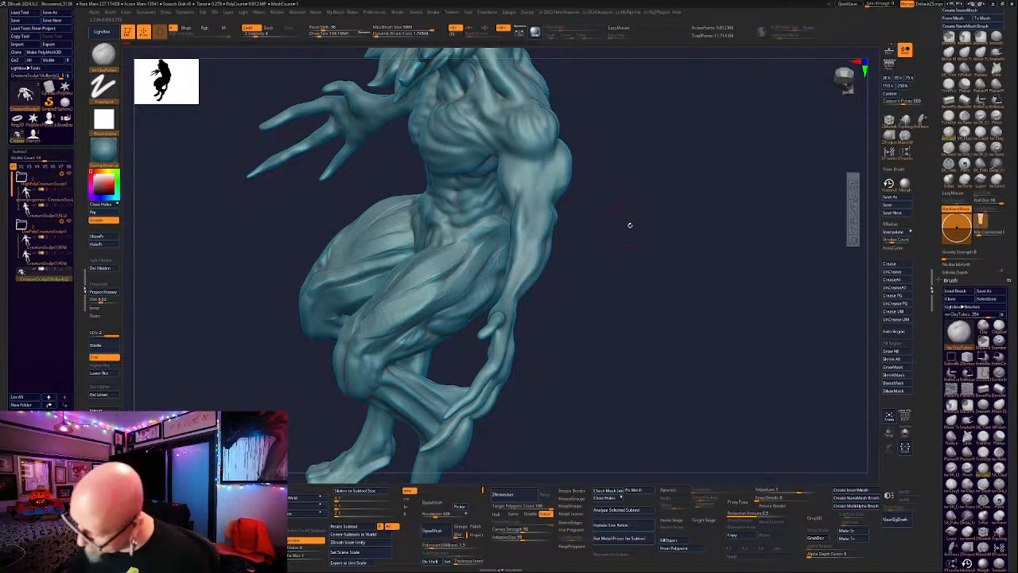
Layer diagonal ClayTubes fibre strokes along the outer thigh, from the hip down toward the back of the knee.
drag(629, 225, 446, 301)
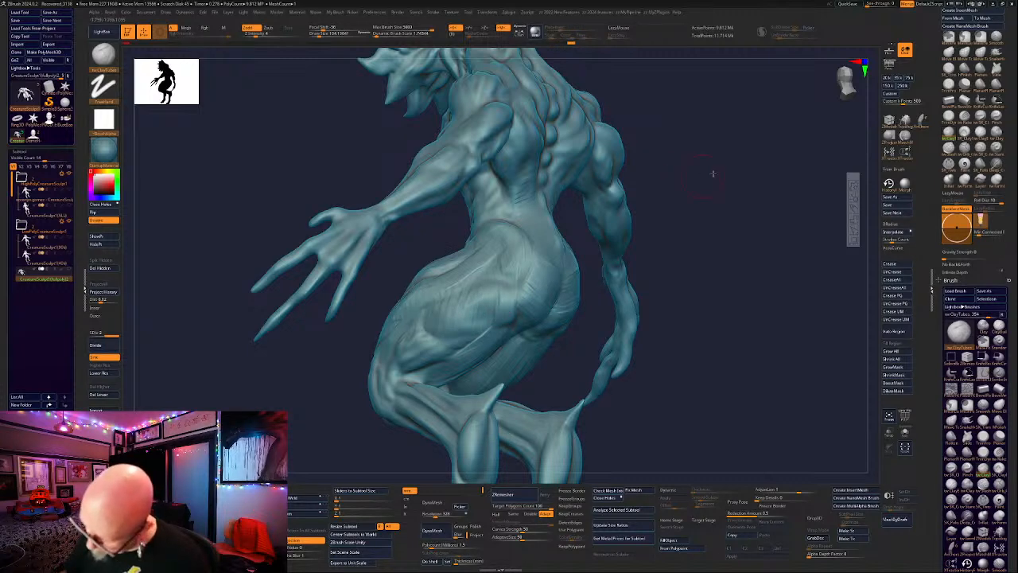
drag(711, 170, 692, 160)
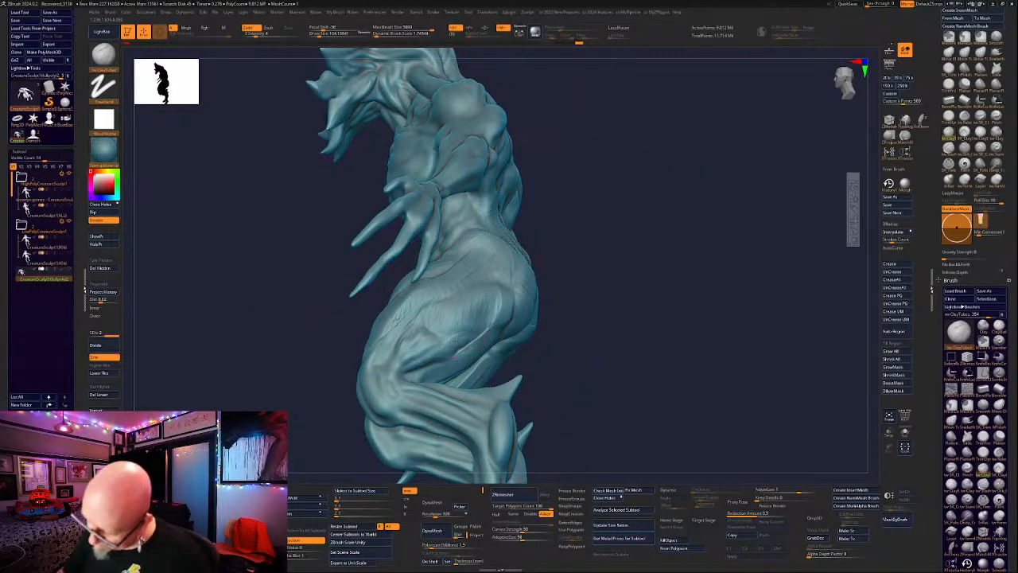
drag(413, 362, 404, 342)
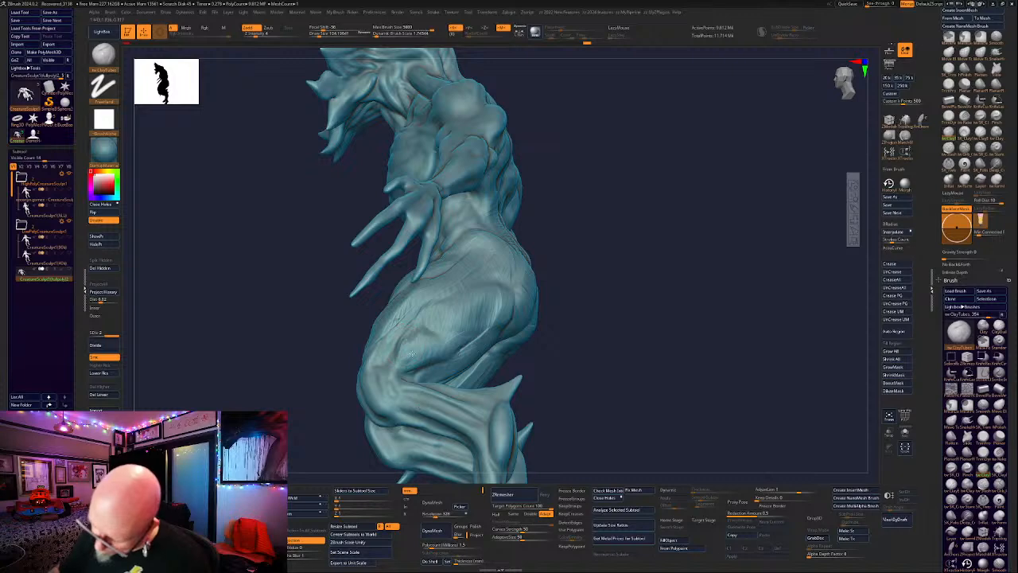
mouse_move(595, 291)
mouse_down()
mouse_move(686, 345)
mouse_move(716, 302)
mouse_move(711, 260)
mouse_up()
mouse_move(426, 317)
mouse_down()
mouse_move(448, 278)
mouse_move(392, 344)
mouse_up()
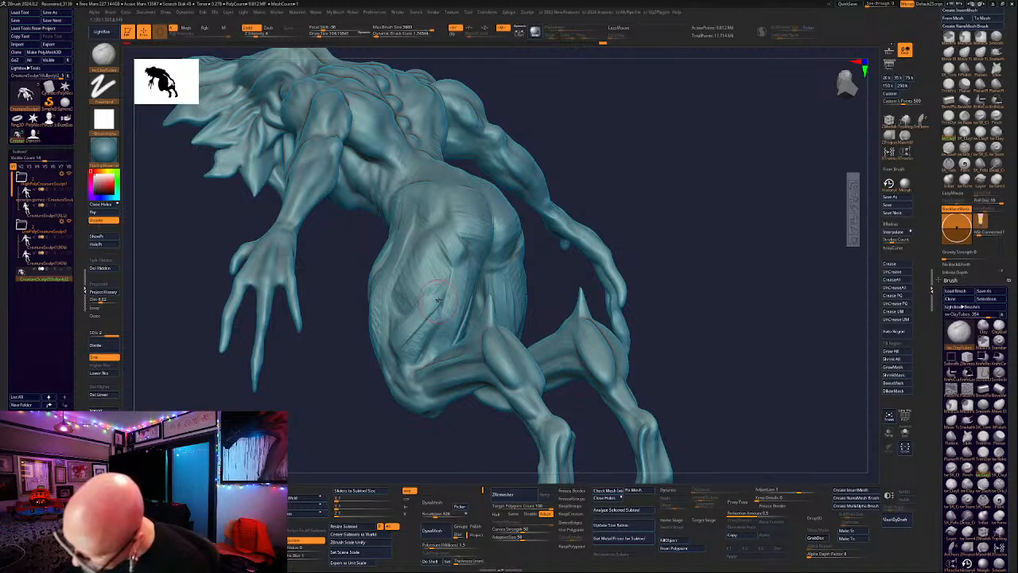
drag(440, 280, 396, 357)
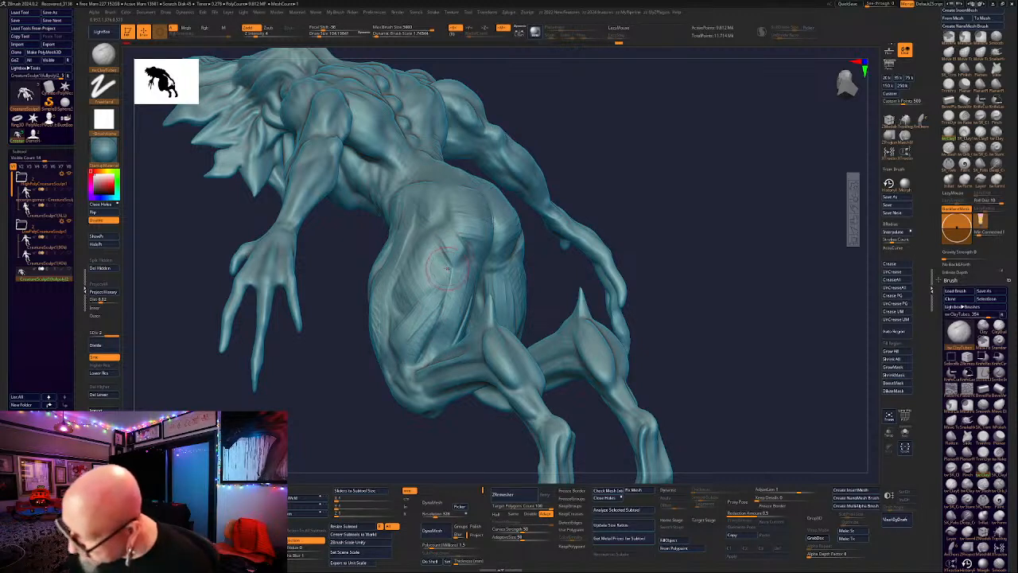
drag(440, 268, 402, 300)
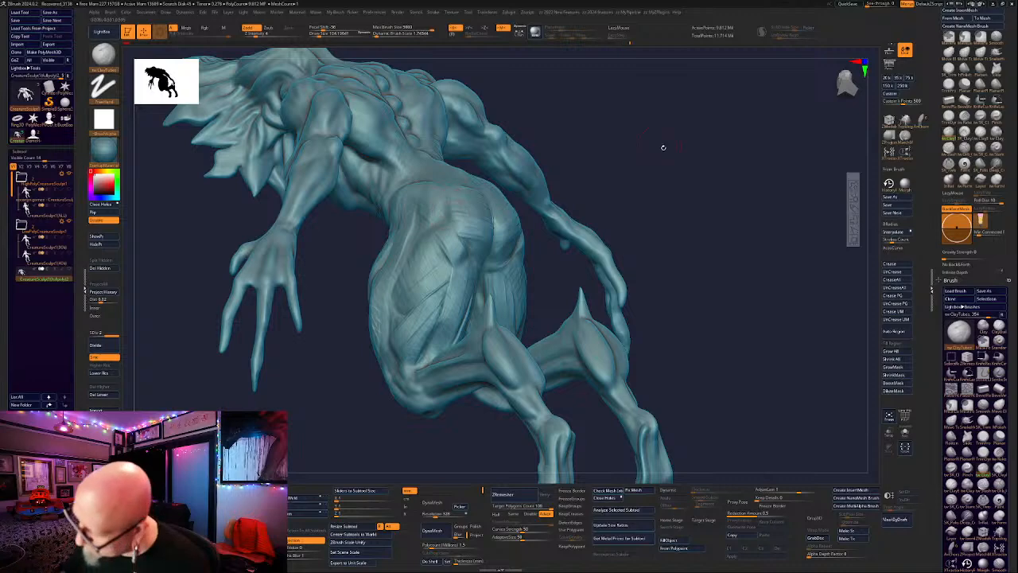
Add further ClayTubes strokes to the underside of the inner thigh, working toward the knee.
drag(663, 147, 491, 294)
mouse_move(487, 333)
mouse_down()
mouse_move(632, 416)
mouse_move(609, 409)
mouse_move(642, 383)
mouse_move(628, 366)
mouse_move(362, 312)
mouse_up()
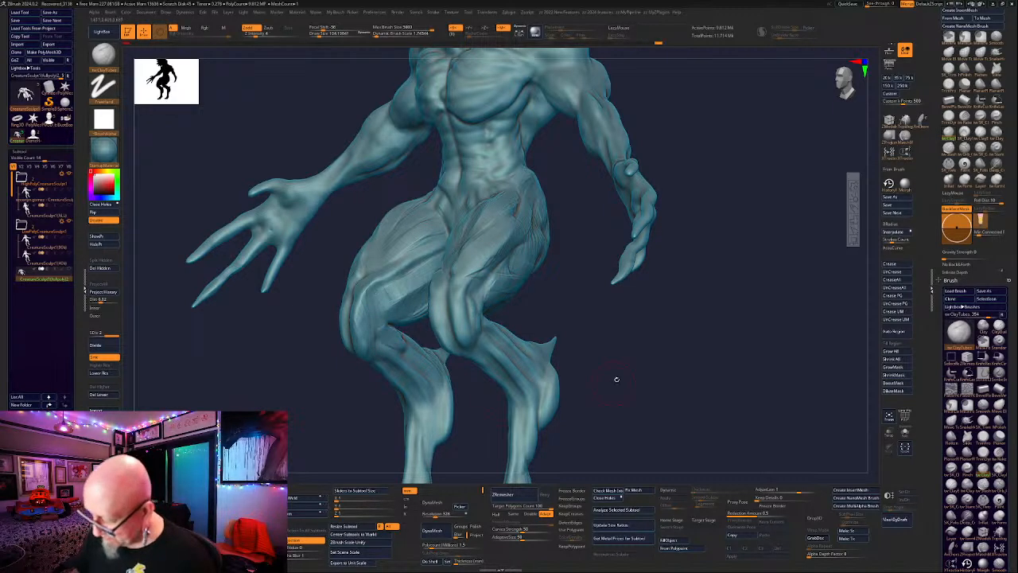
mouse_move(615, 379)
mouse_down()
mouse_move(477, 359)
mouse_move(392, 305)
mouse_move(374, 309)
mouse_up()
drag(641, 298, 621, 299)
mouse_move(408, 302)
mouse_down()
mouse_move(406, 317)
mouse_move(434, 294)
mouse_up()
Sculpt ClayTubes strokes running from the creature's knee down onto the upper shin.
drag(342, 365, 478, 340)
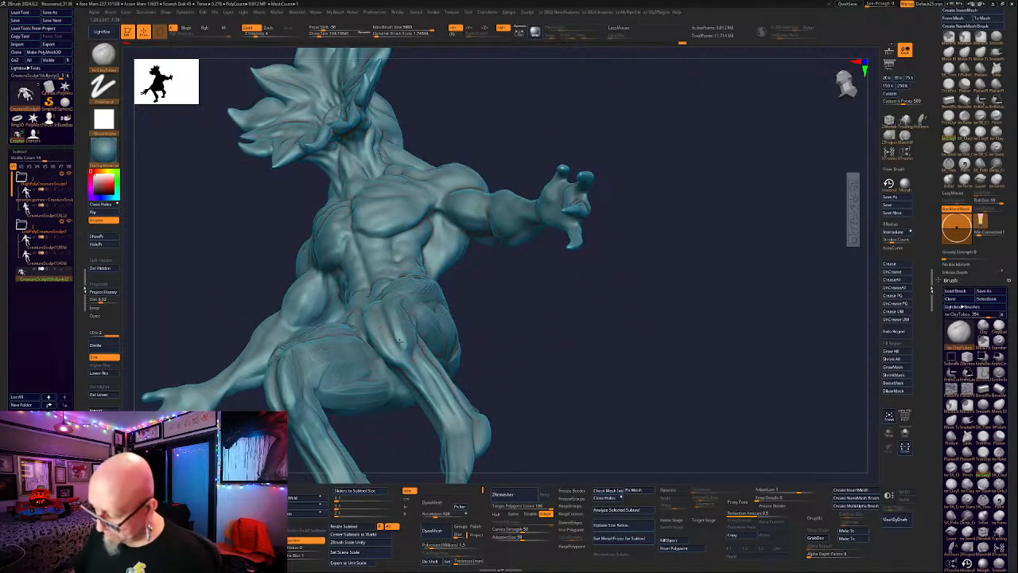
drag(397, 347, 415, 377)
drag(400, 340, 416, 383)
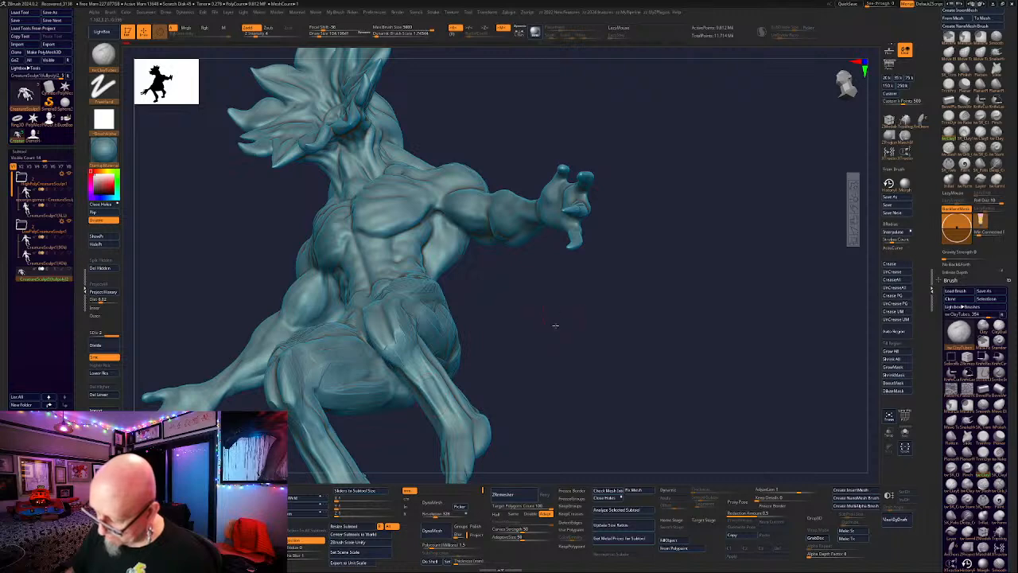
Smooth the fibre strokes at the top of the creature's front thigh near the hip and reduce the brush size.
drag(555, 324, 690, 344)
mouse_move(595, 258)
mouse_down()
mouse_move(579, 325)
mouse_move(595, 337)
mouse_up()
mouse_move(385, 208)
shift+mouse_down()
mouse_move(358, 267)
mouse_move(350, 227)
shift+mouse_up()
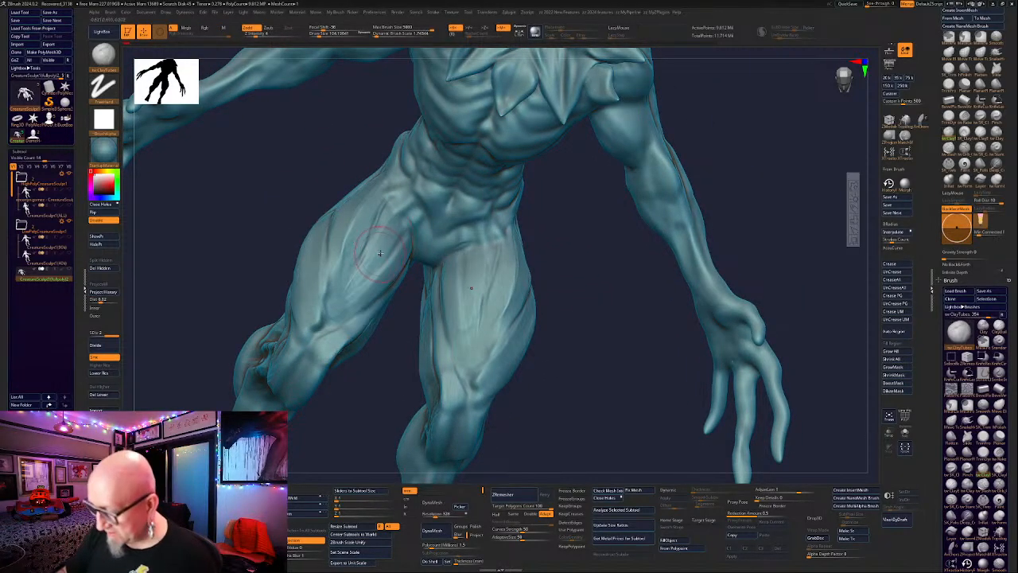
key(space)
drag(392, 339, 388, 342)
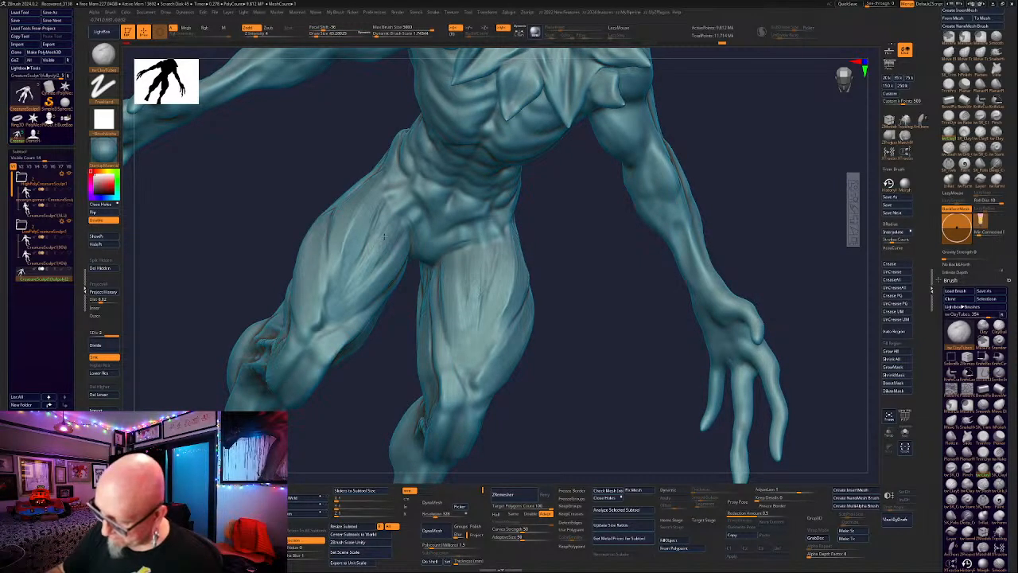
Sculpt finer muscle-fibre lines down the front and inner thigh with the Standard brush.
click(997, 148)
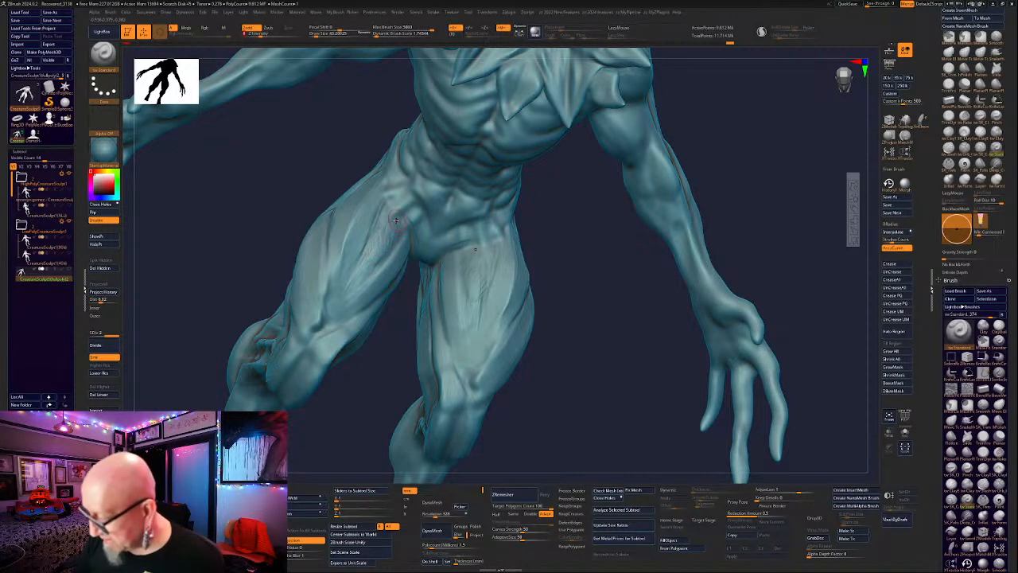
key(space)
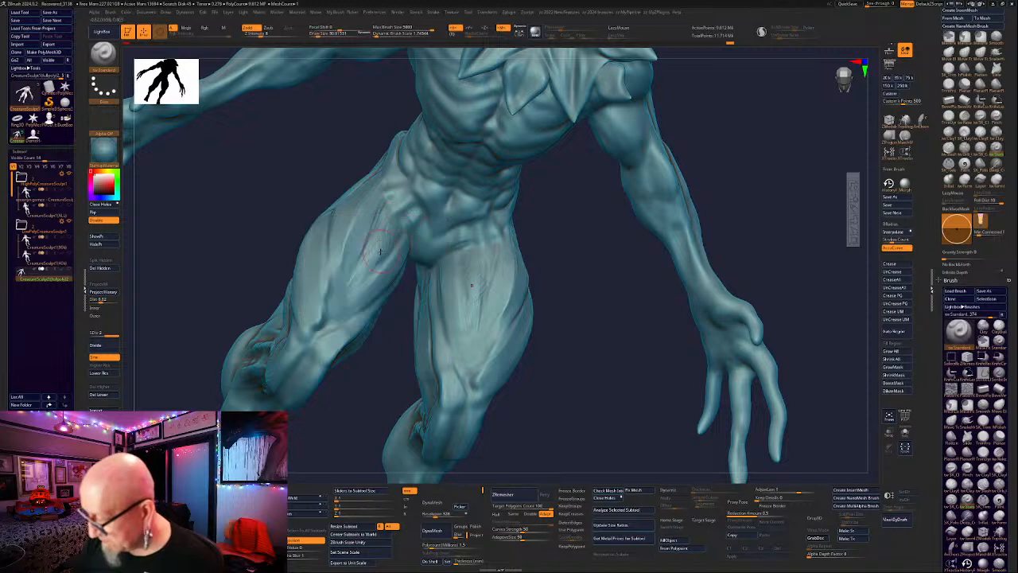
drag(372, 263, 401, 224)
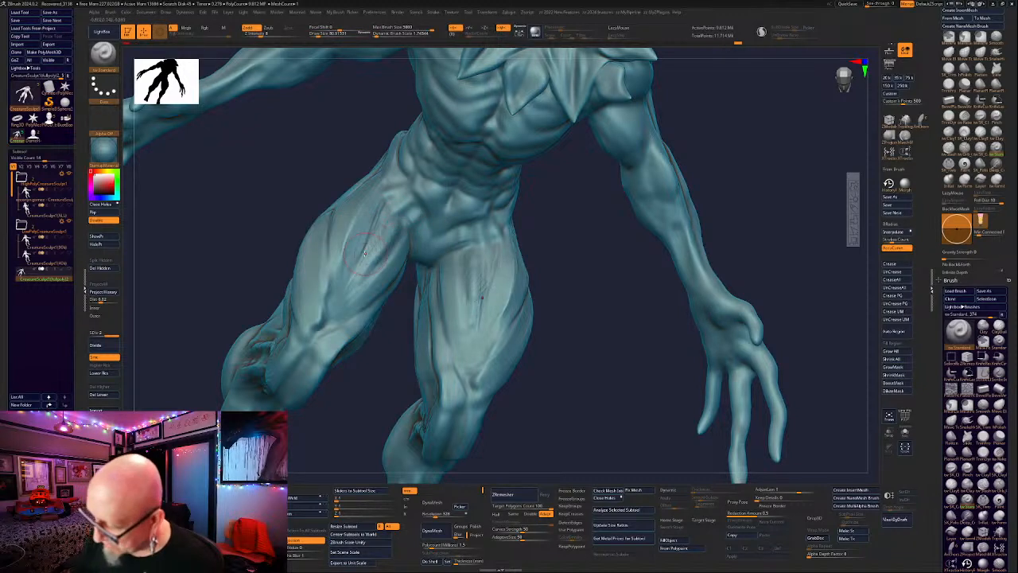
right_drag(341, 278, 319, 318)
key(space)
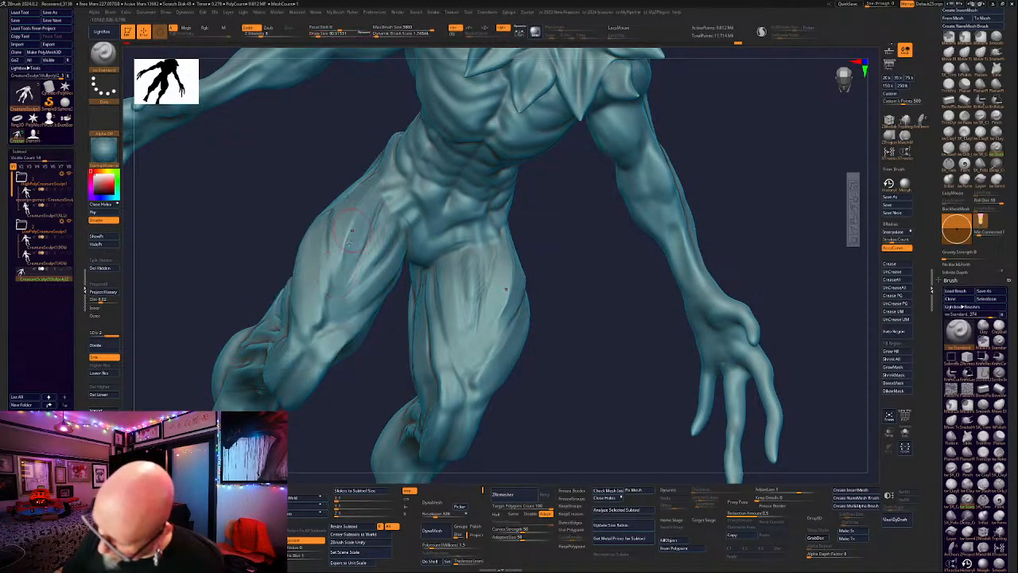
mouse_move(355, 236)
mouse_down()
mouse_move(365, 211)
mouse_move(337, 265)
mouse_move(350, 220)
mouse_up()
Enlarge the Standard brush and add fibre lines from the hip down the creature's outer thigh.
mouse_move(391, 305)
mouse_down()
mouse_move(350, 304)
mouse_move(416, 248)
mouse_up()
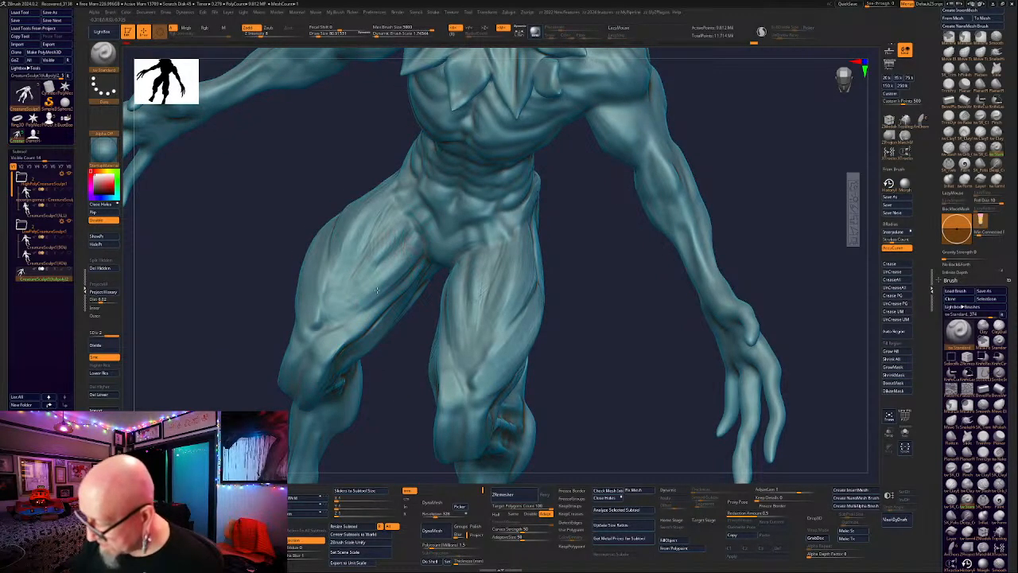
right_drag(357, 280, 437, 267)
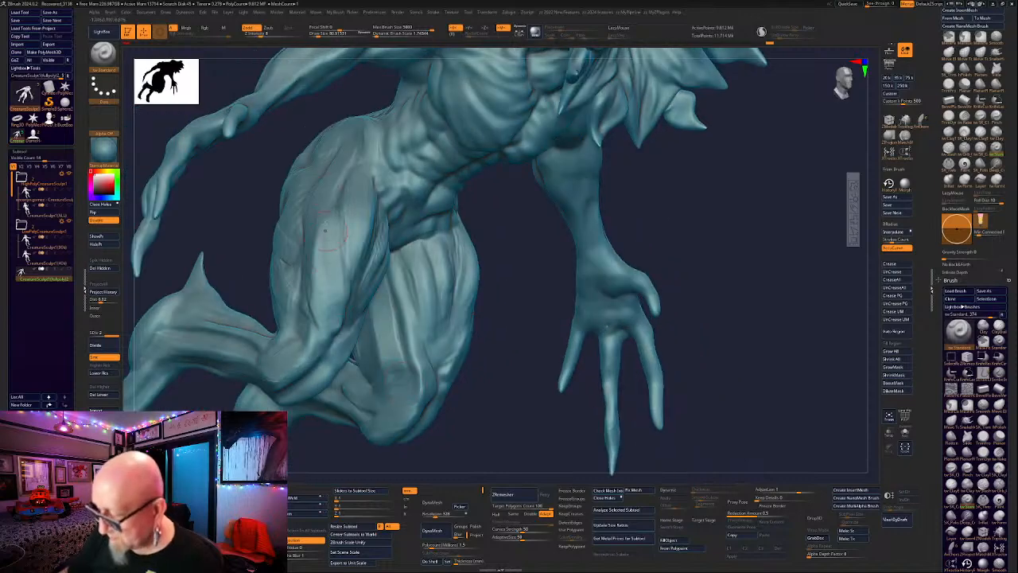
key(space)
drag(327, 175, 337, 169)
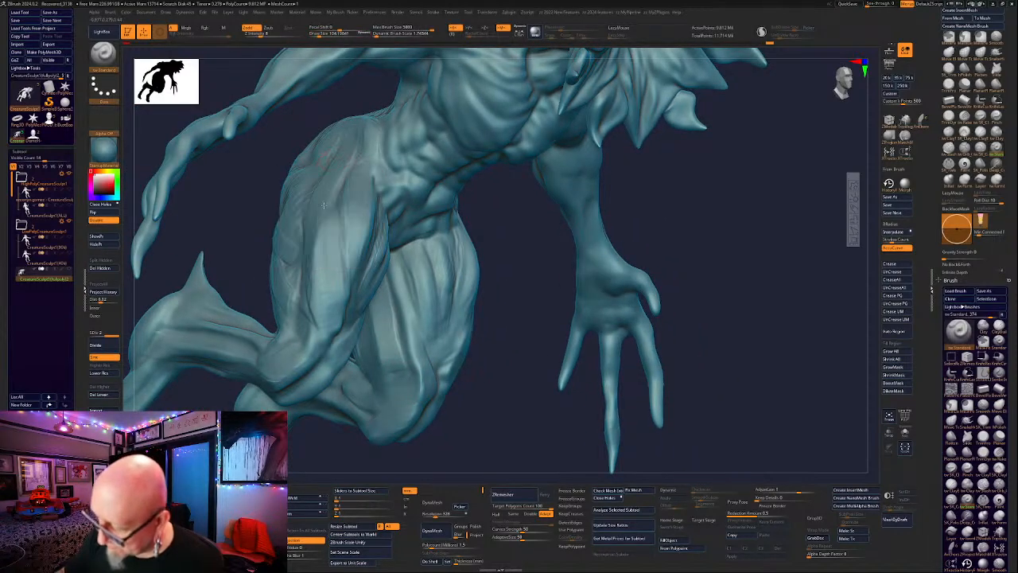
mouse_move(324, 236)
mouse_down()
mouse_move(321, 317)
mouse_move(333, 266)
mouse_move(335, 285)
mouse_move(325, 255)
mouse_up()
Soften the fibre strokes on the creature's thigh with the Smooth Stronger brush and check the whole figure from the front.
key(shift)
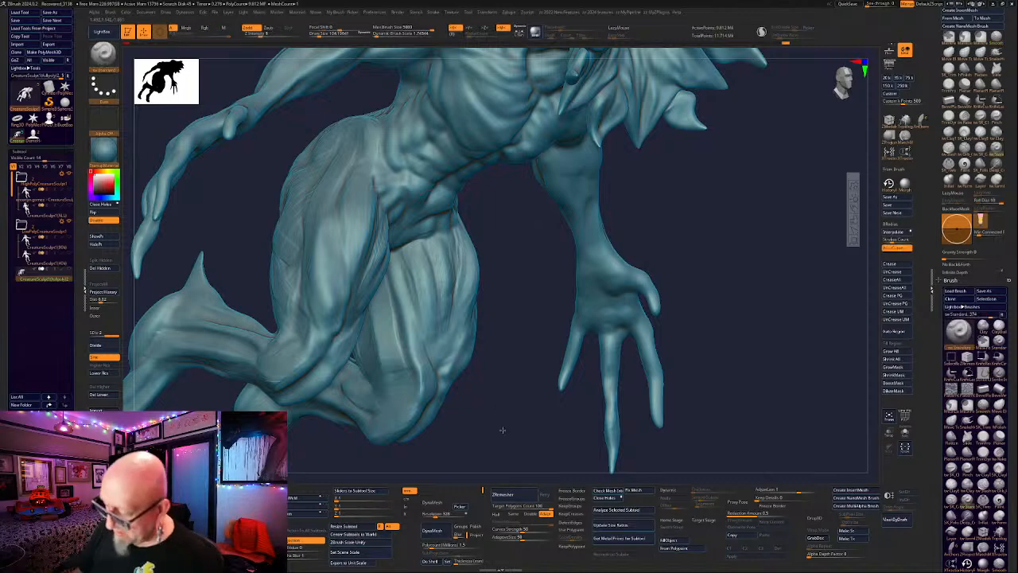
mouse_move(502, 430)
mouse_down()
mouse_move(568, 436)
mouse_move(527, 365)
mouse_up()
mouse_move(361, 291)
mouse_down()
mouse_move(351, 297)
mouse_move(362, 261)
mouse_up()
key(shift)
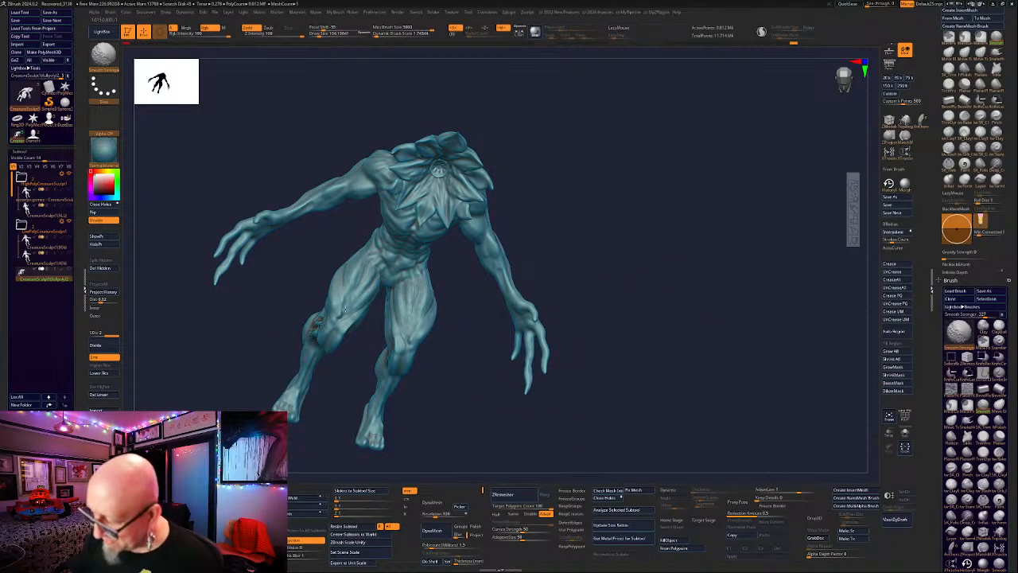
mouse_move(445, 422)
mouse_down()
mouse_move(466, 390)
mouse_move(459, 400)
mouse_up()
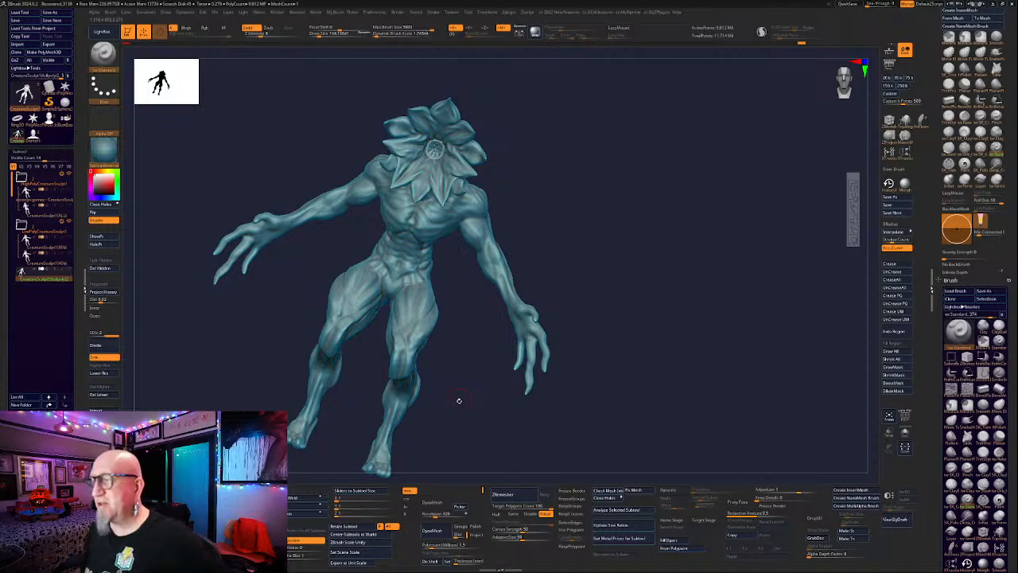
Sculpt ClayTubes fibre strokes across the creature's back, from the waist up beside the spine to the shoulder blades.
mouse_move(614, 290)
alt+mouse_down()
mouse_move(632, 270)
mouse_move(650, 286)
mouse_move(557, 415)
mouse_move(576, 402)
mouse_move(539, 387)
mouse_move(670, 381)
mouse_move(668, 373)
mouse_move(628, 407)
alt+mouse_up()
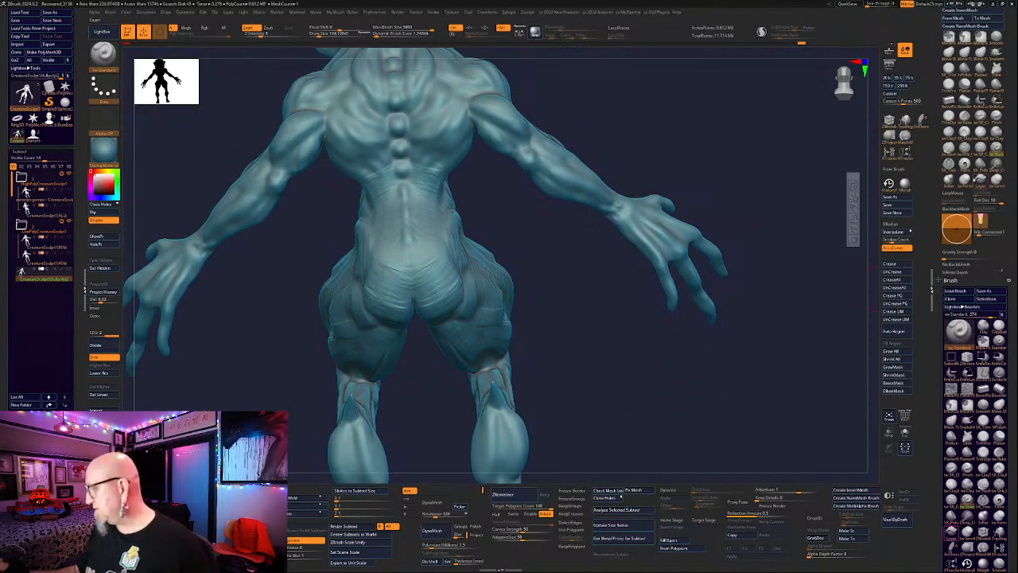
click(950, 134)
alt+drag(598, 354, 597, 405)
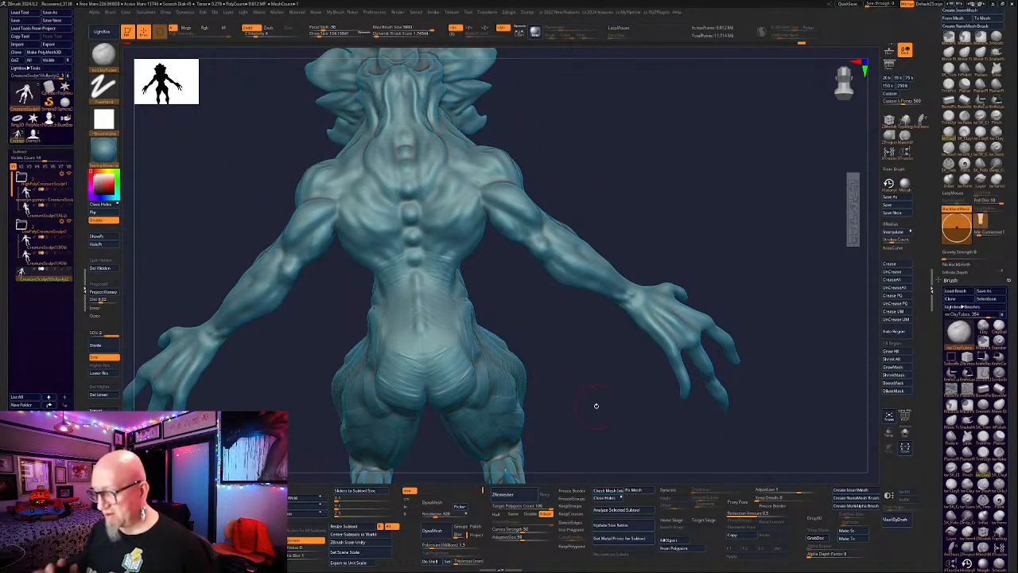
mouse_move(554, 367)
mouse_down()
mouse_move(609, 442)
mouse_move(740, 313)
mouse_move(736, 331)
mouse_up()
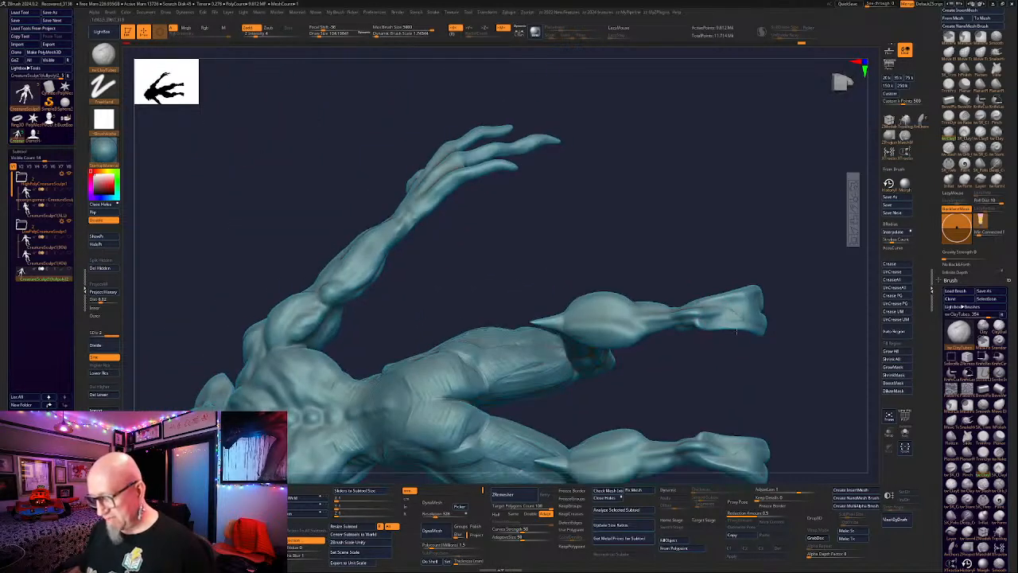
alt+drag(669, 398, 741, 277)
drag(585, 250, 584, 192)
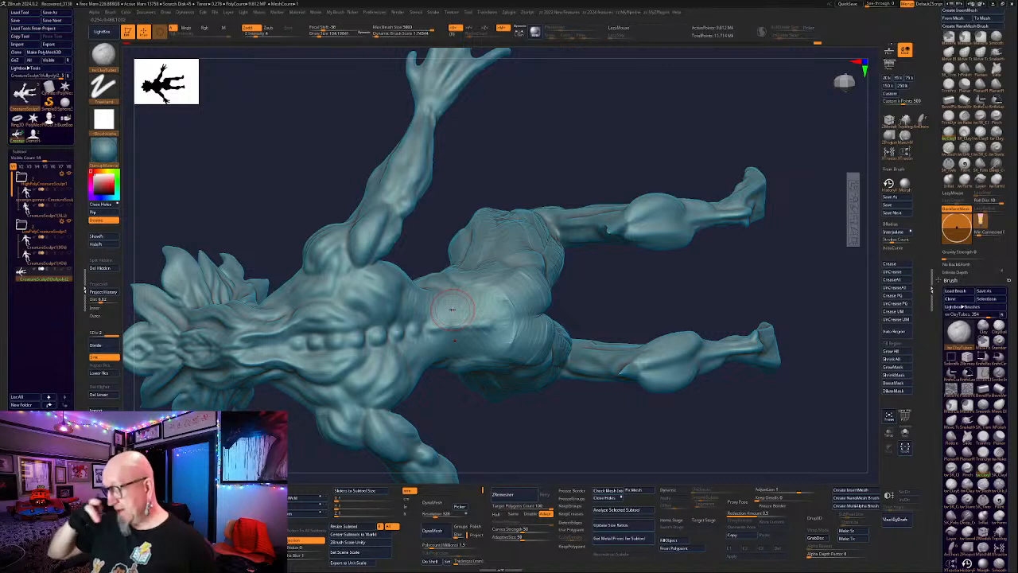
drag(518, 419, 514, 413)
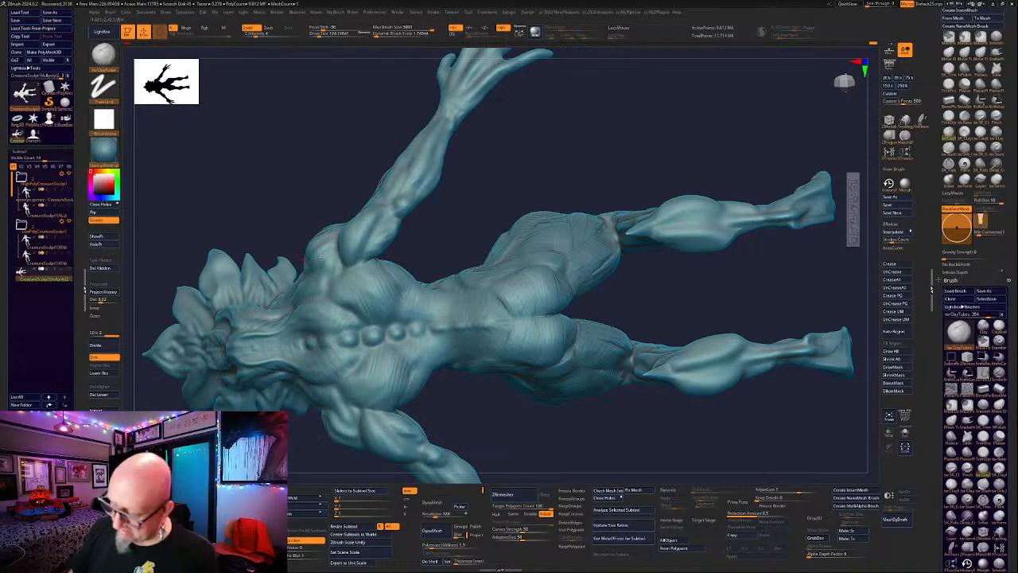
Add ClayTubes strokes along the creature's rear shoulder, upper arm and forearm, following the muscle direction.
drag(481, 161, 644, 134)
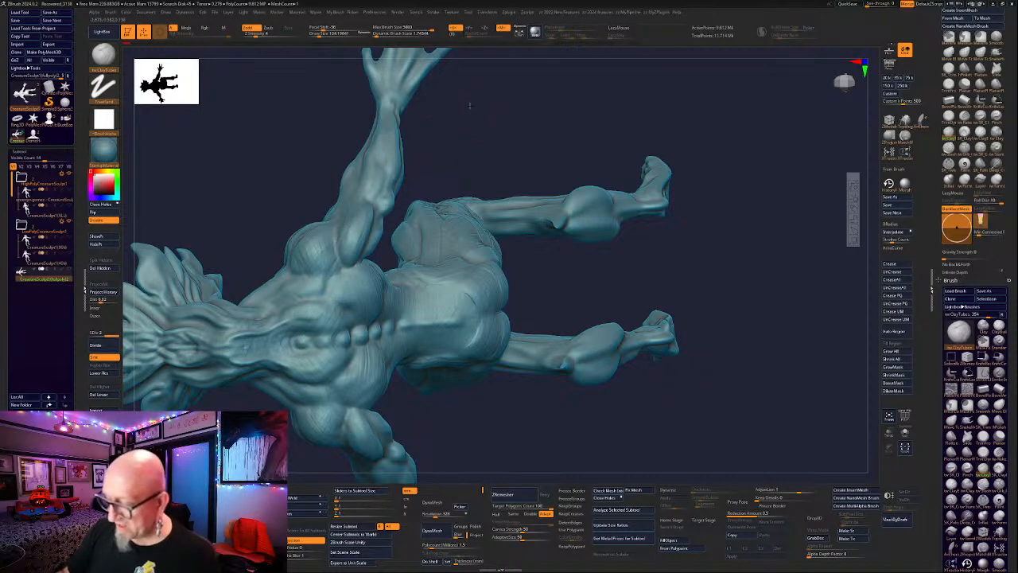
drag(469, 104, 457, 85)
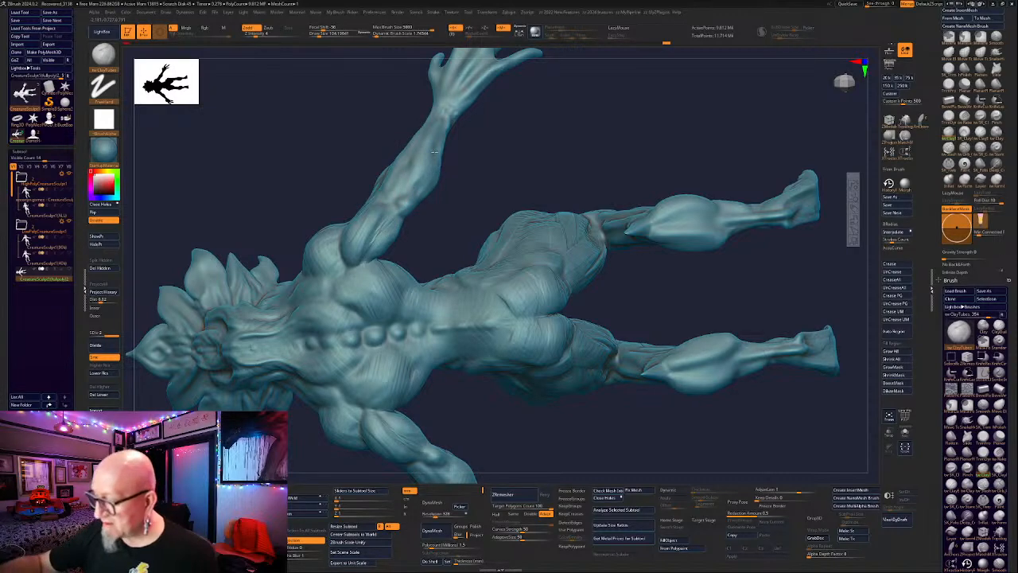
drag(454, 106, 389, 146)
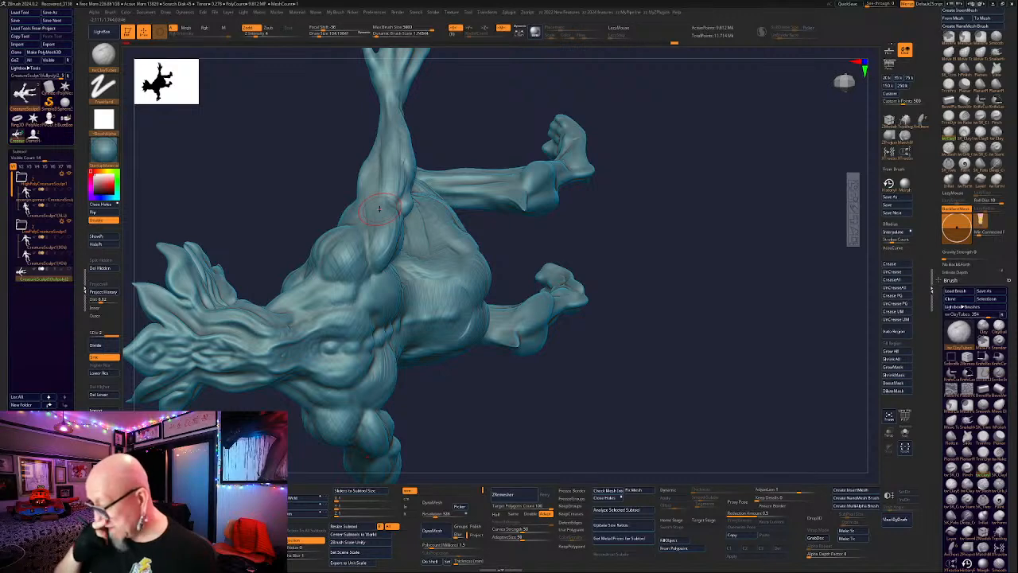
drag(585, 102, 481, 143)
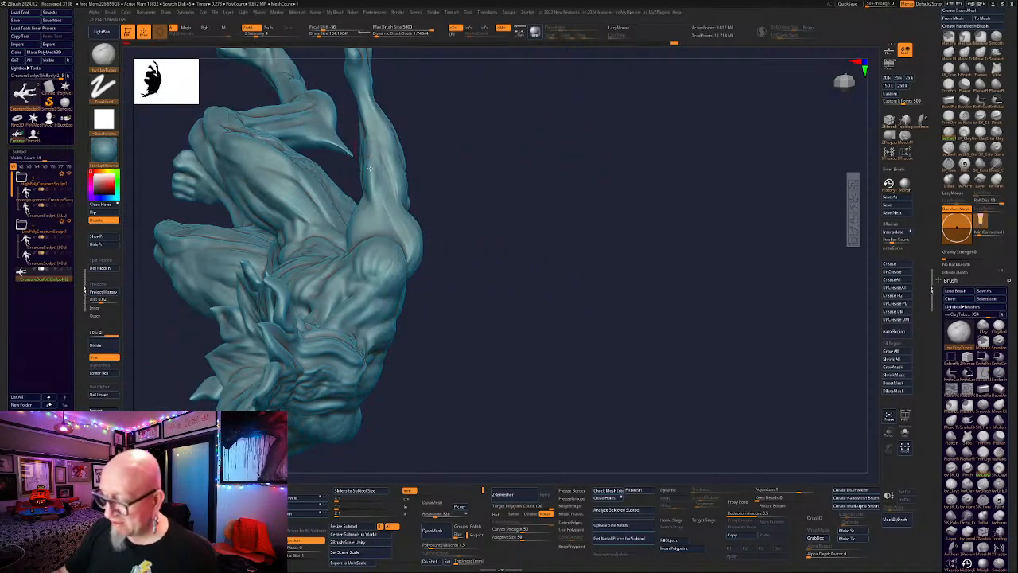
drag(428, 97, 471, 137)
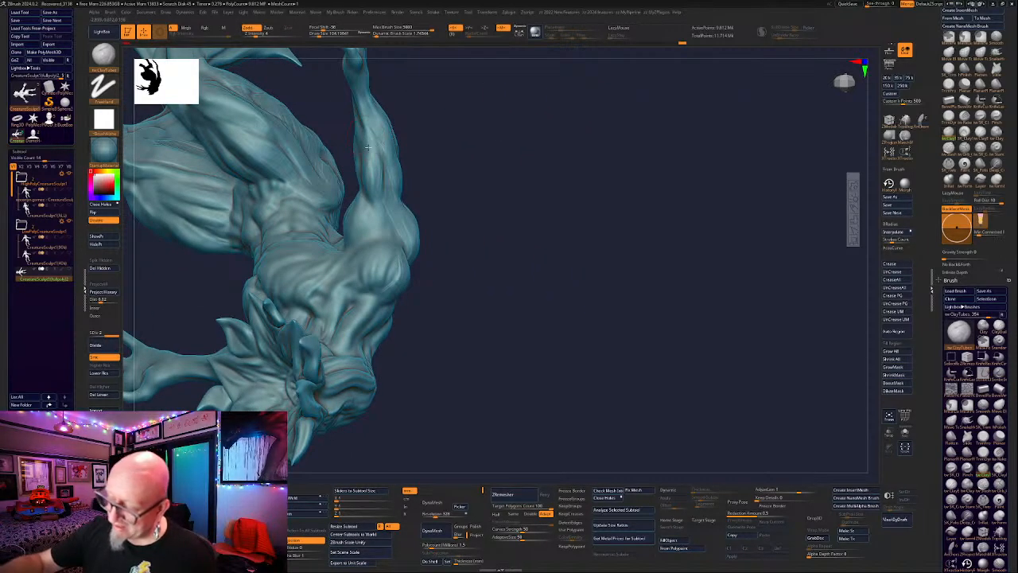
drag(477, 103, 417, 178)
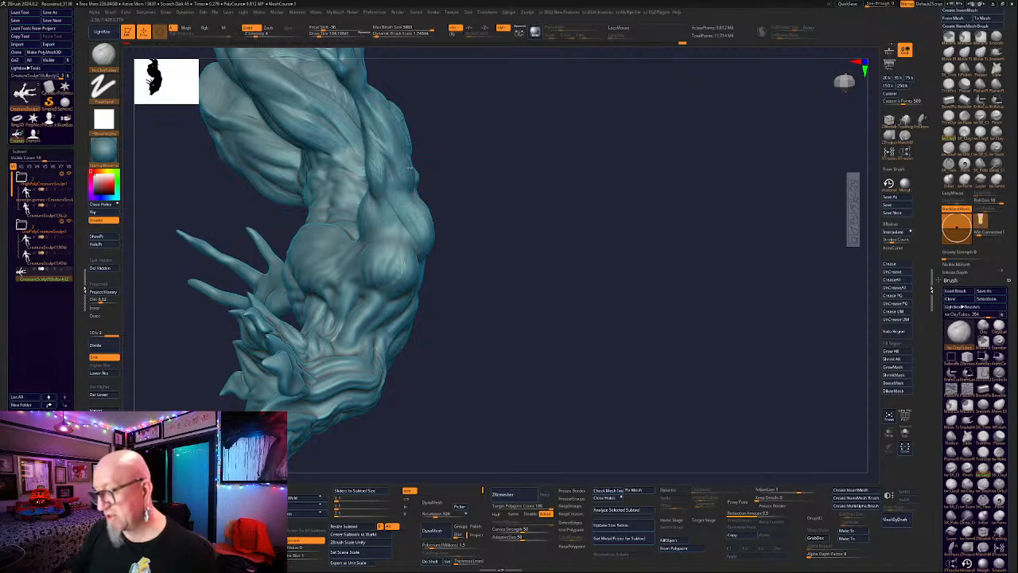
drag(393, 142, 420, 159)
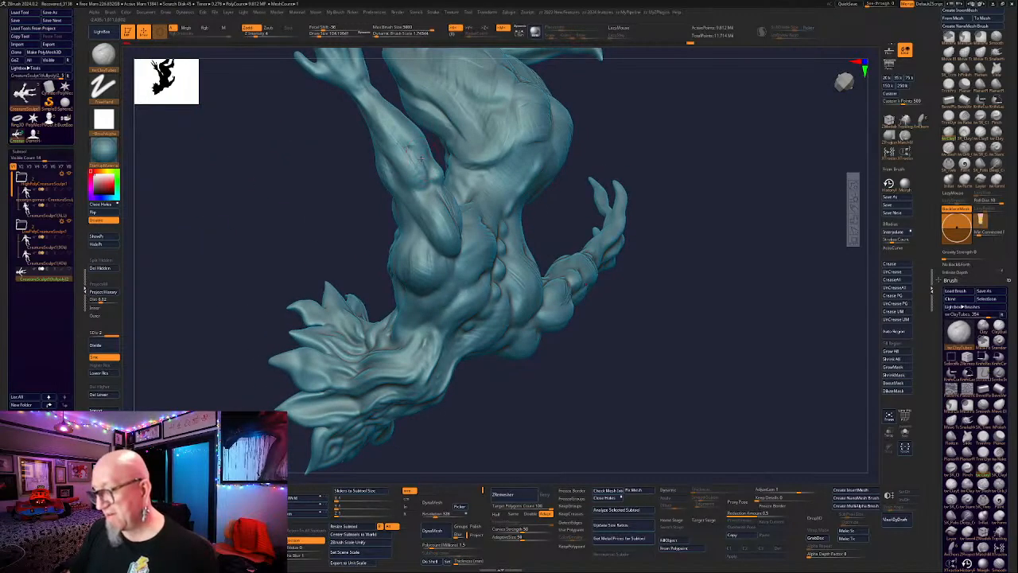
Layer ClayTubes fibre strokes around the creature's elbow, deltoid and the front of the shoulder toward the chest.
alt+right_drag(423, 110, 415, 93)
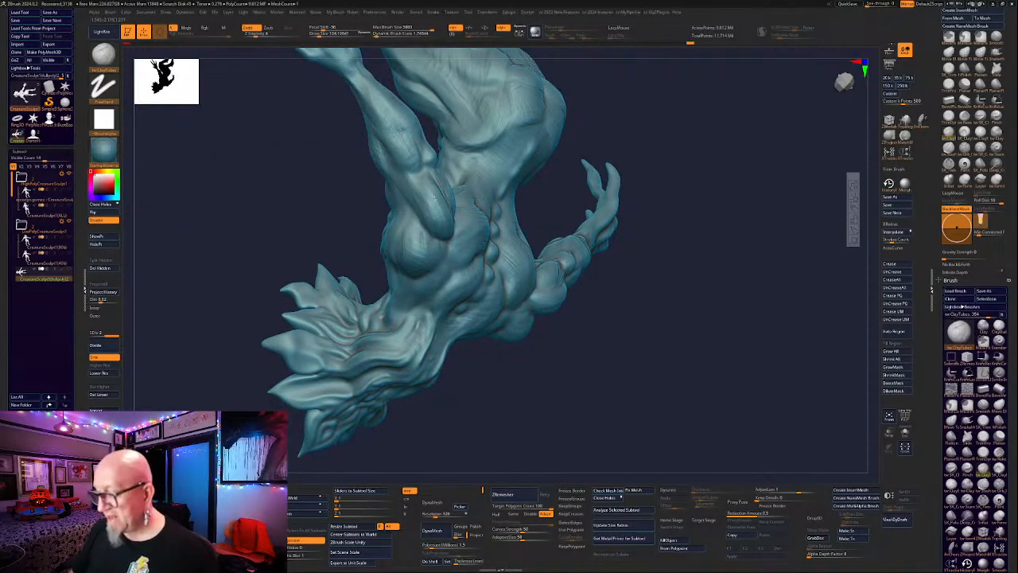
drag(422, 192, 421, 166)
drag(612, 144, 692, 187)
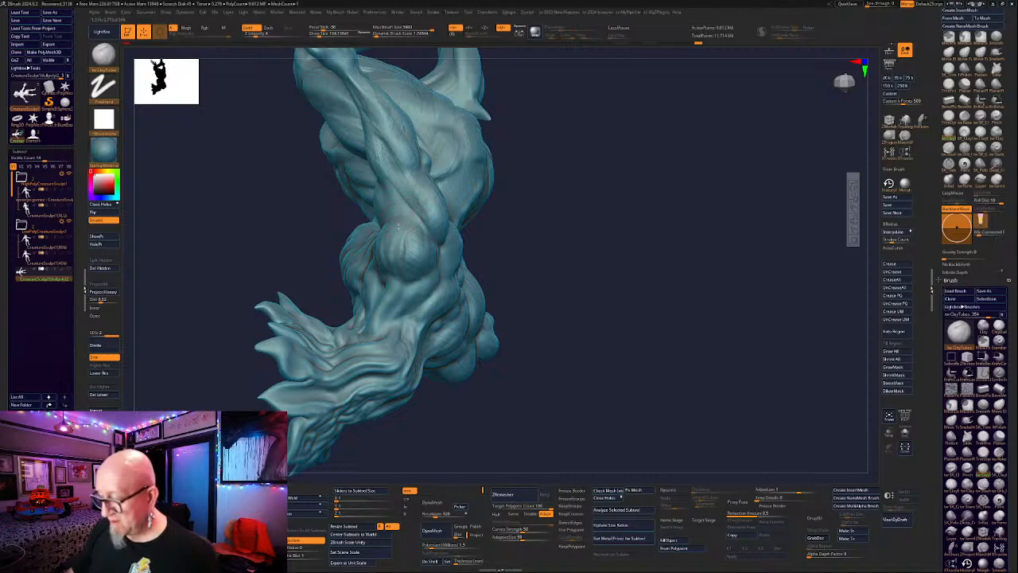
drag(398, 226, 412, 229)
drag(571, 239, 686, 278)
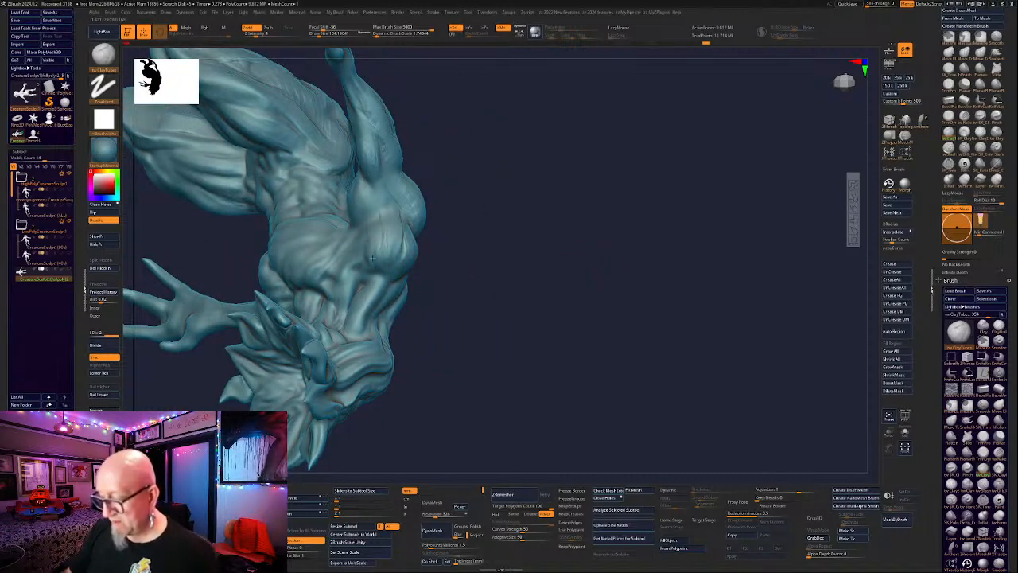
right_drag(387, 225, 340, 225)
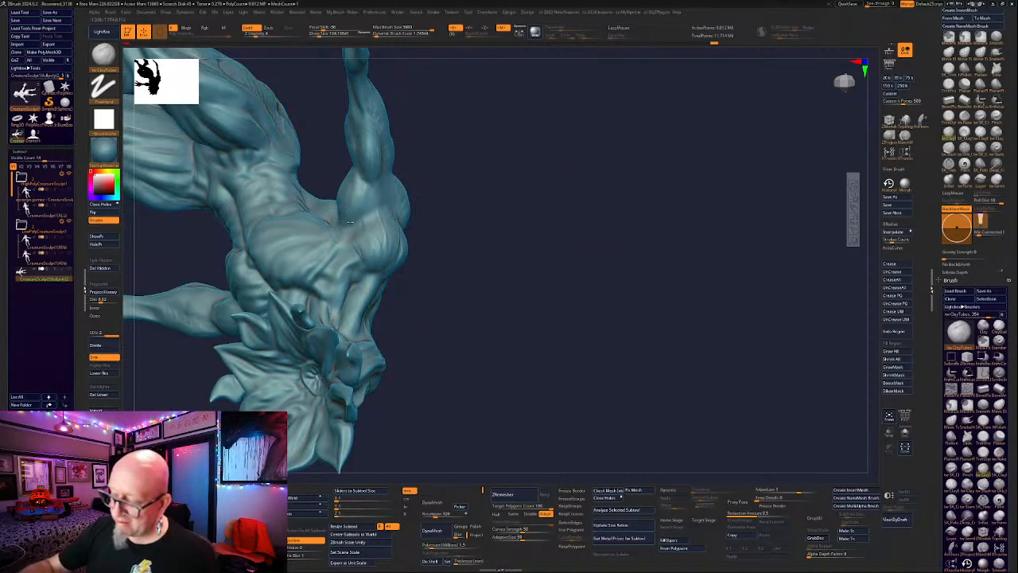
Smooth the fibre strokes on the creature's lower back just above the buttocks.
right_drag(419, 124, 584, 405)
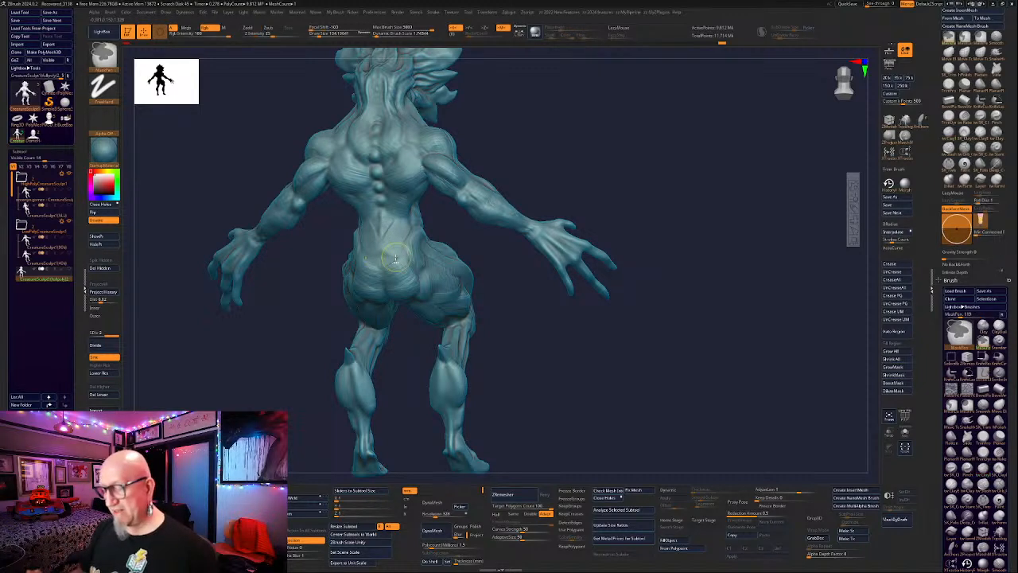
shift+drag(395, 255, 388, 237)
mouse_move(666, 371)
alt+mouse_down()
mouse_move(670, 347)
mouse_move(632, 361)
mouse_move(637, 372)
alt+mouse_up()
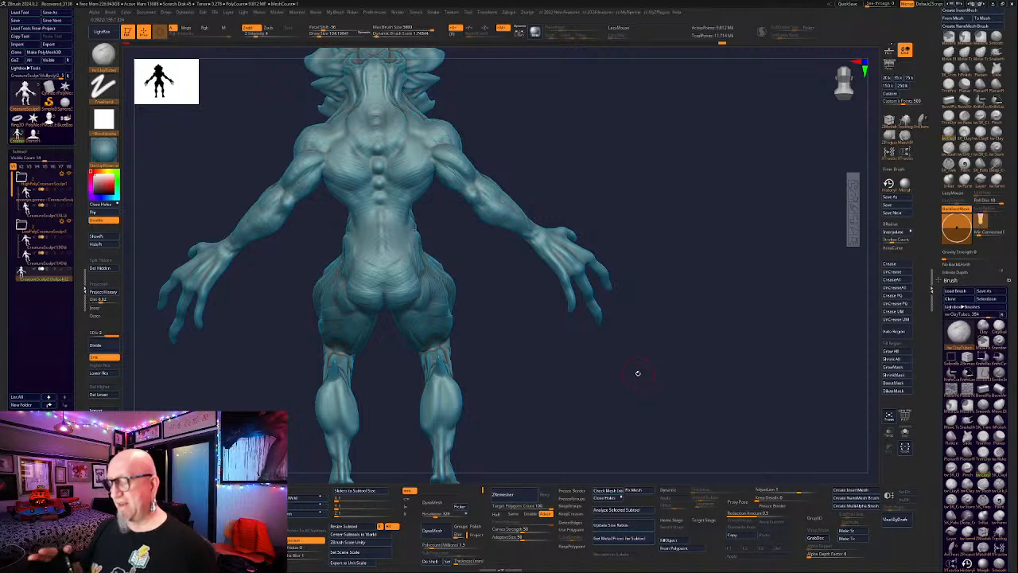
Reduce the ClayTubes brush size and sculpt fibre strokes over the creature's calves, down toward the ankle.
drag(637, 374, 418, 399)
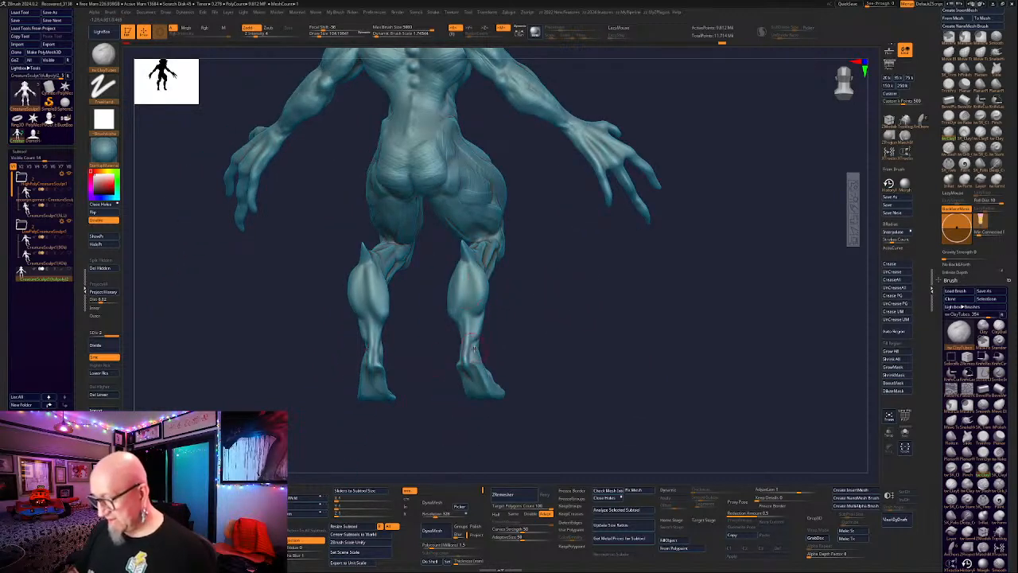
mouse_move(470, 438)
mouse_down()
mouse_move(670, 252)
mouse_move(681, 255)
mouse_move(665, 296)
mouse_up()
key(space)
click(686, 268)
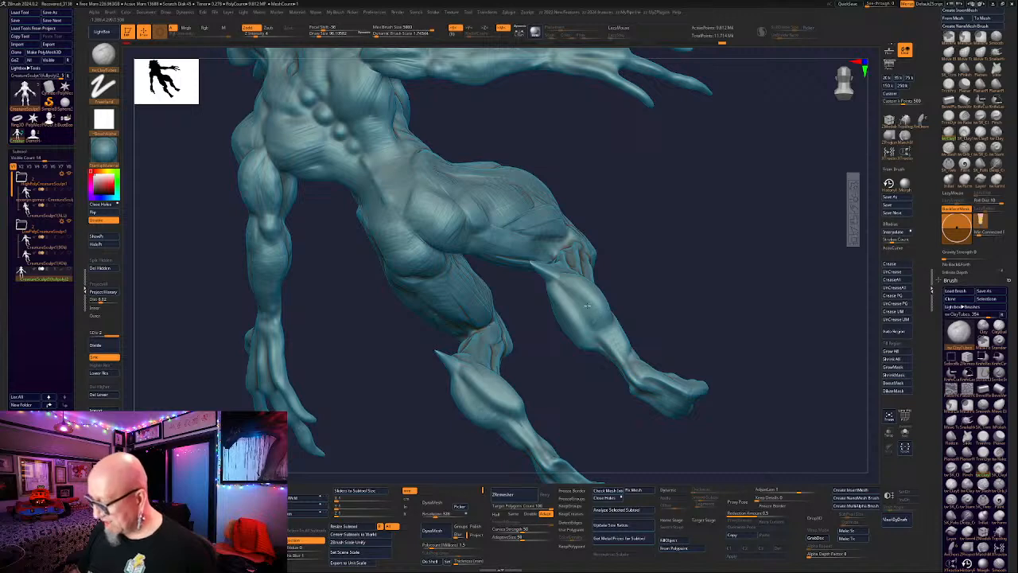
drag(713, 211, 566, 315)
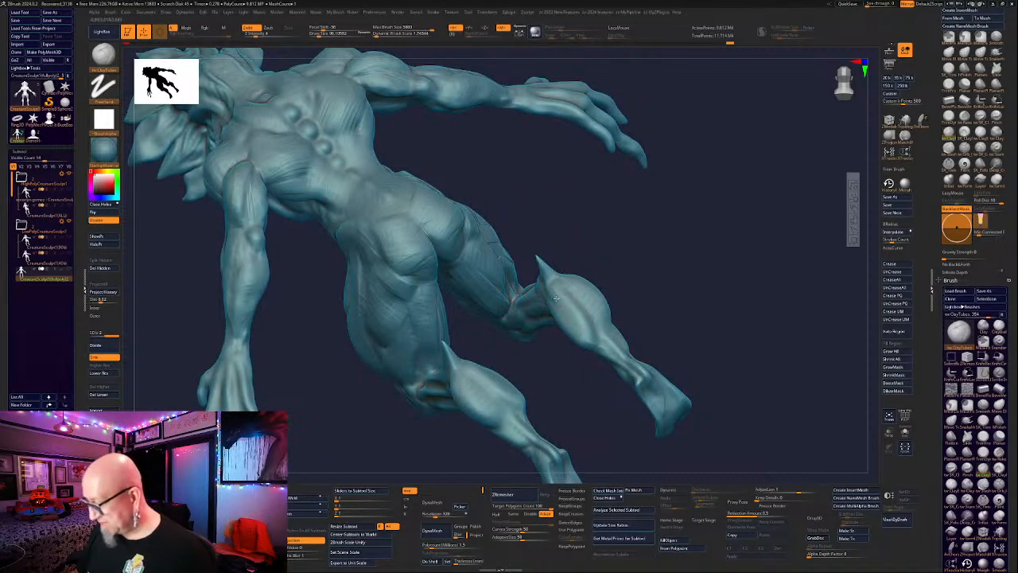
drag(723, 276, 676, 306)
drag(719, 340, 668, 369)
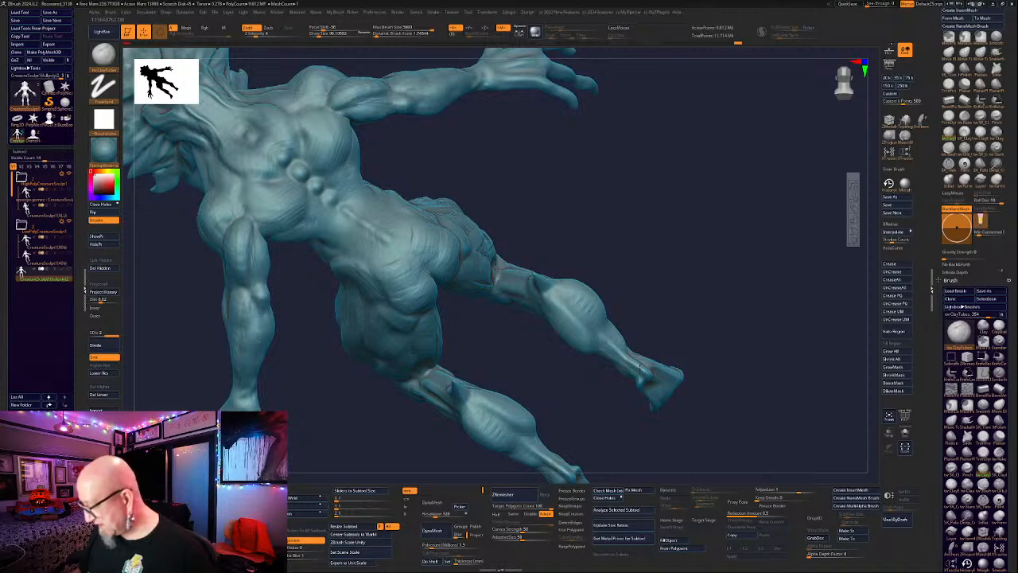
drag(717, 320, 644, 359)
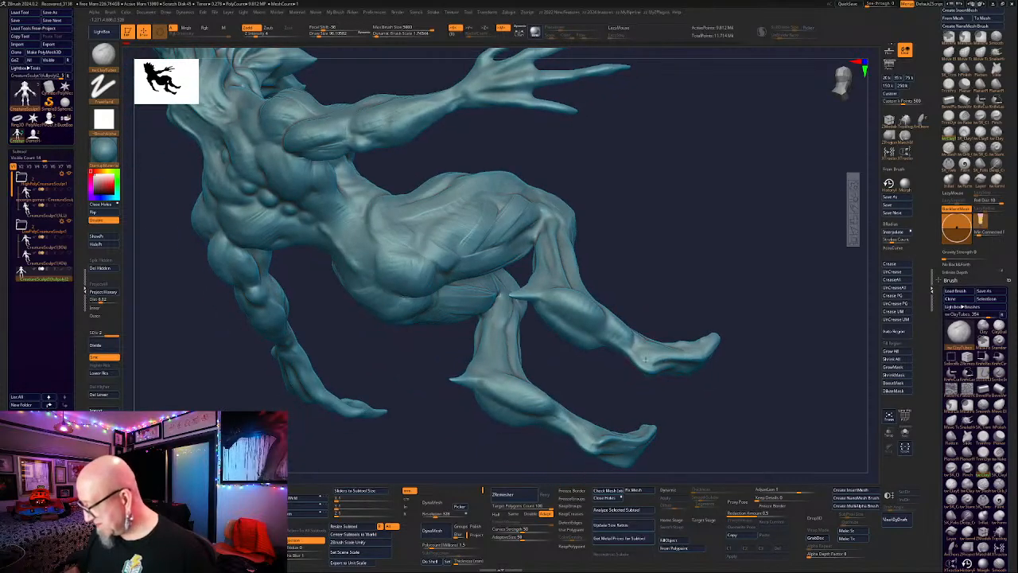
Layer ClayTubes fibre strokes over the back of the creature's lower legs and up around the knees.
mouse_move(780, 324)
mouse_down()
mouse_move(785, 332)
mouse_move(769, 323)
mouse_up()
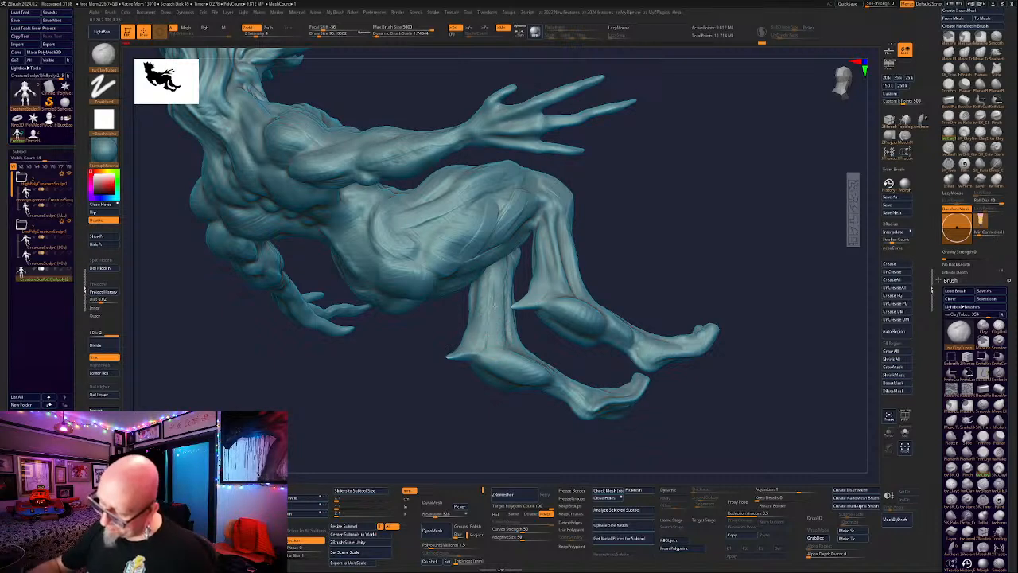
drag(633, 130, 508, 317)
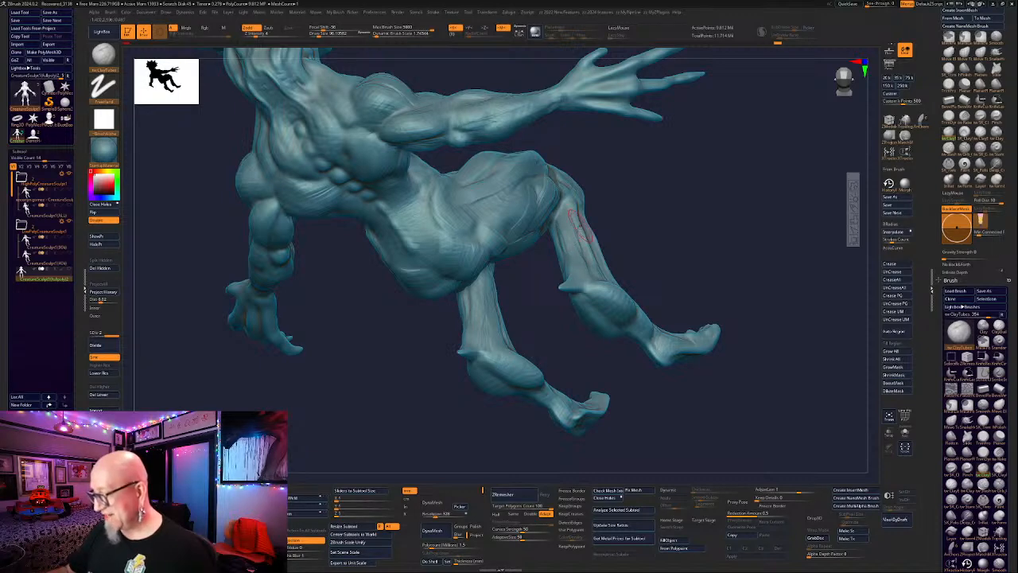
mouse_move(691, 170)
mouse_down()
mouse_move(652, 195)
mouse_move(636, 191)
mouse_up()
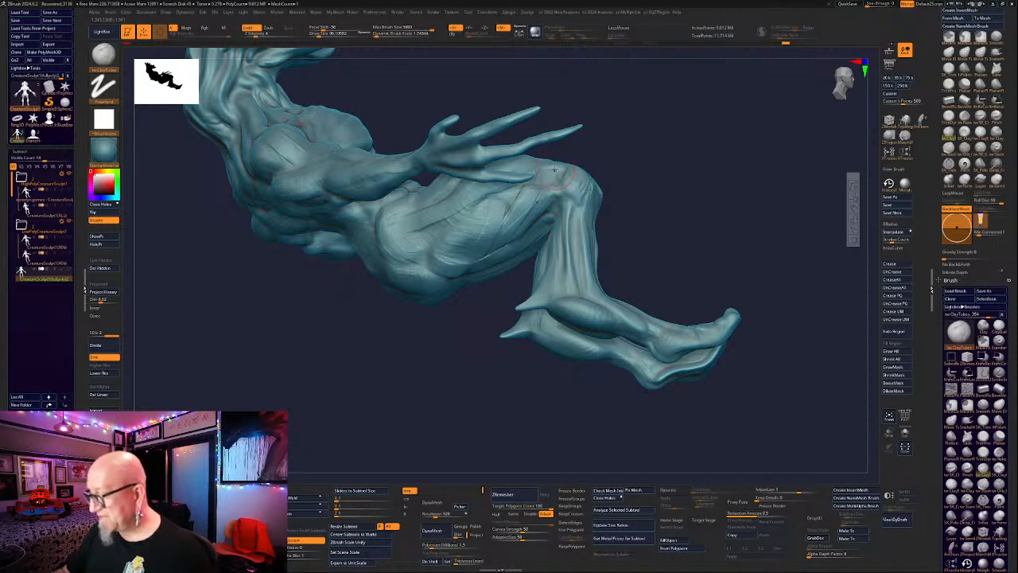
Sculpt ClayTubes fibre strokes along the creature's front, inner and outer thighs, following the muscles toward the knee.
drag(684, 171, 574, 169)
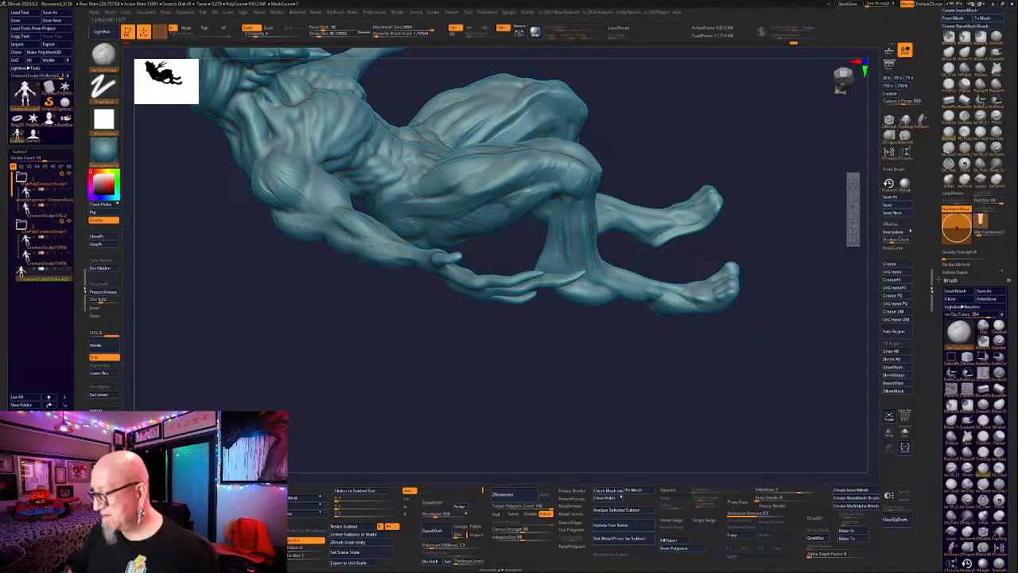
drag(662, 122, 662, 184)
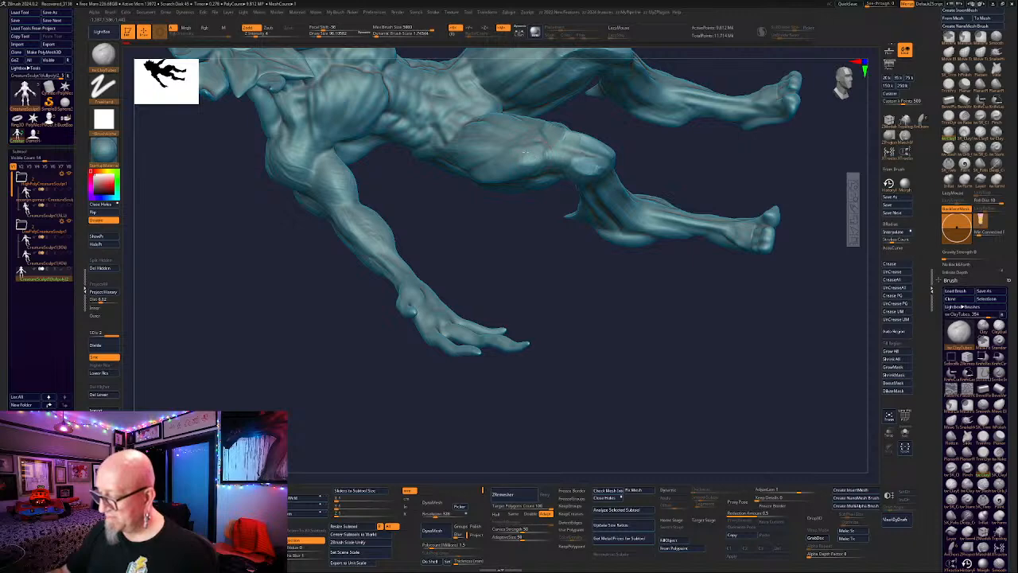
drag(541, 234, 524, 173)
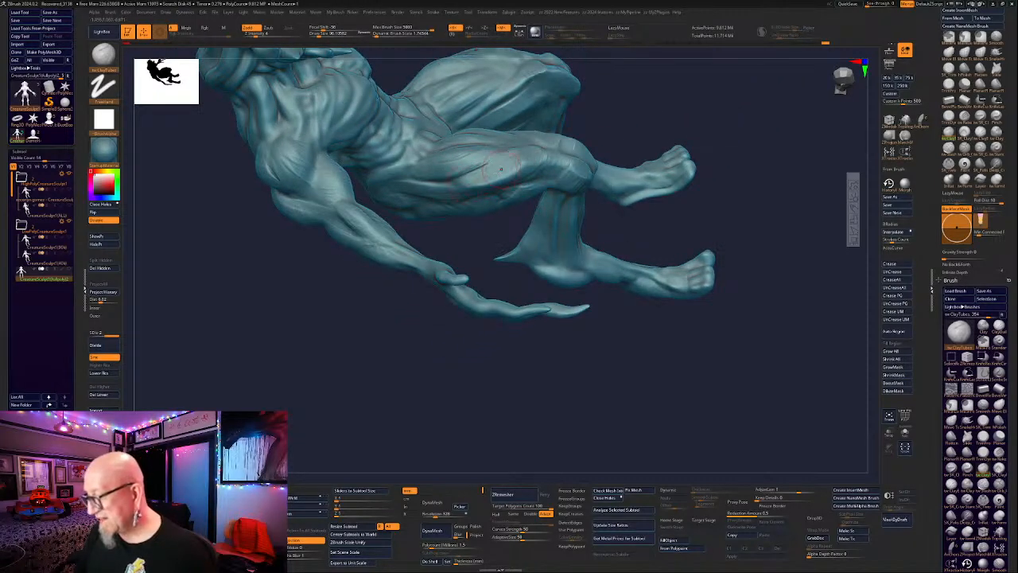
drag(690, 132, 677, 68)
drag(491, 348, 510, 199)
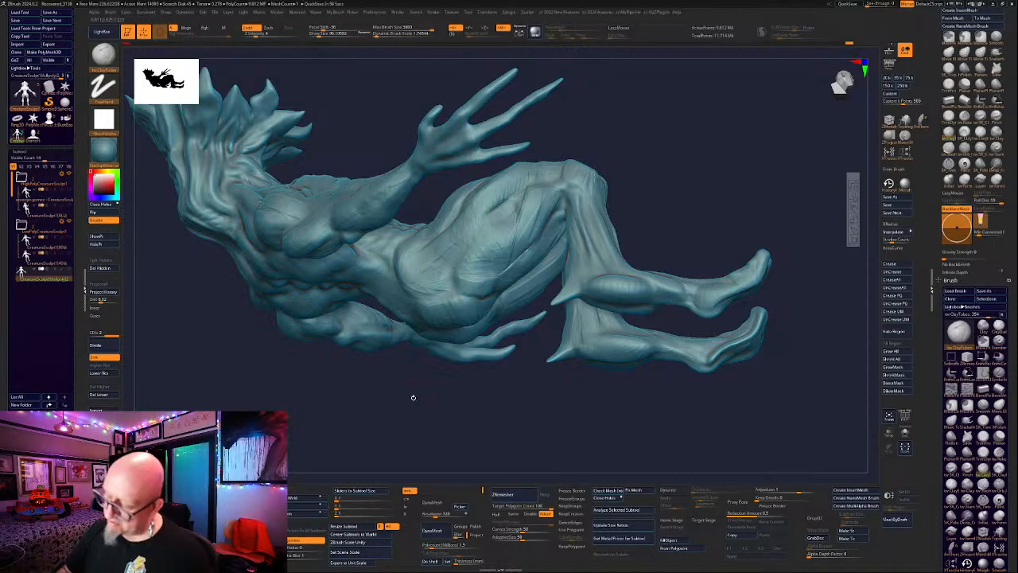
drag(411, 398, 458, 326)
drag(660, 111, 660, 77)
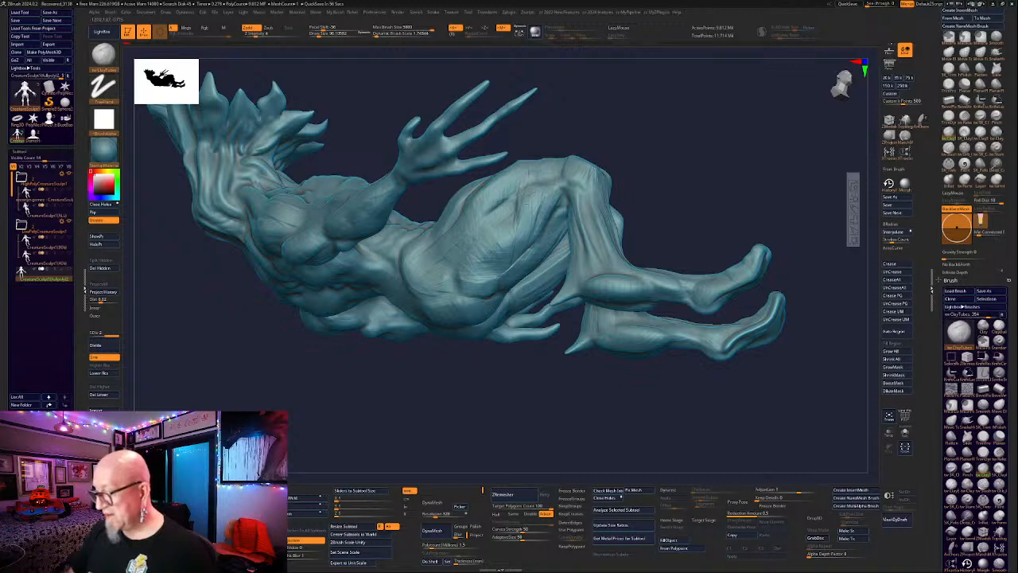
Try carving deep grooves between the thigh and hip muscles with the Orb_Cracks brush.
click(999, 484)
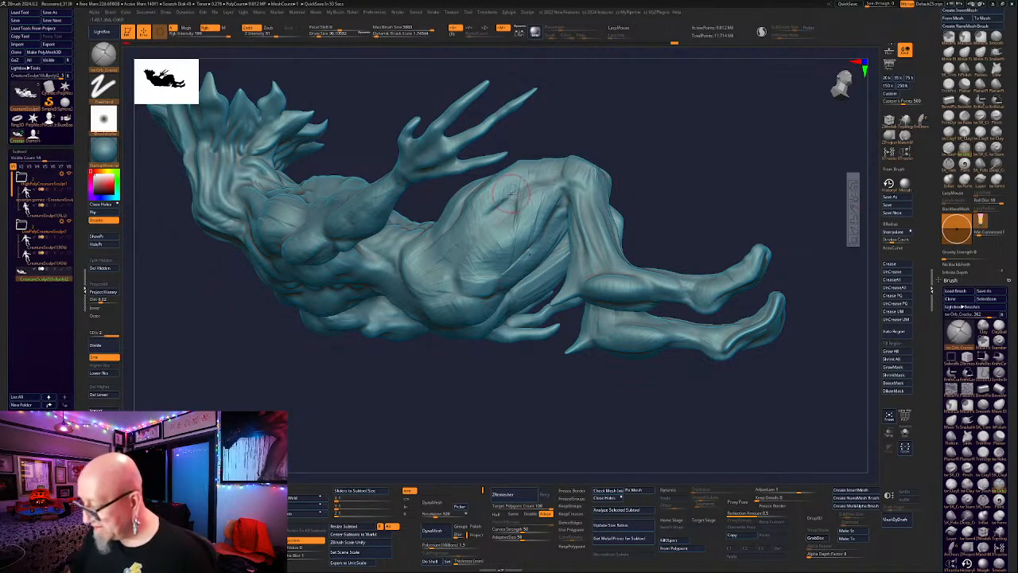
mouse_move(511, 194)
mouse_down()
mouse_move(451, 251)
mouse_move(501, 257)
mouse_move(561, 193)
mouse_up()
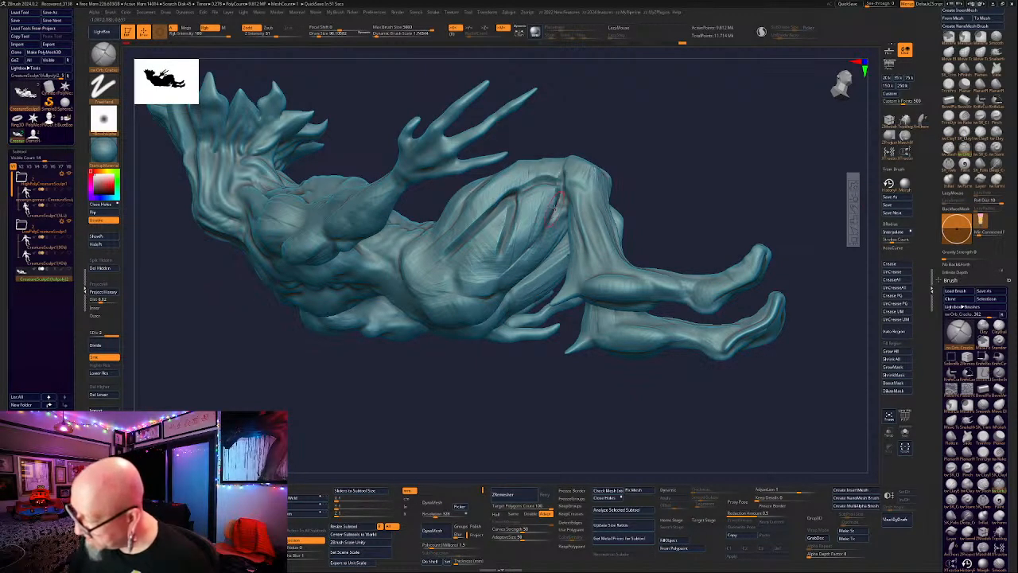
drag(464, 279, 515, 264)
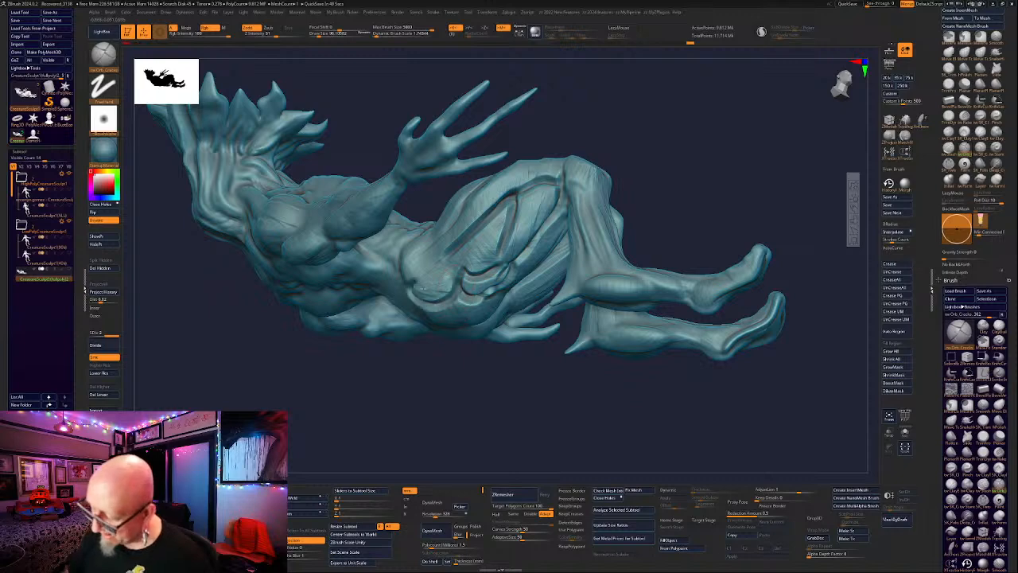
mouse_move(490, 401)
mouse_down()
mouse_move(517, 398)
mouse_move(495, 402)
mouse_up()
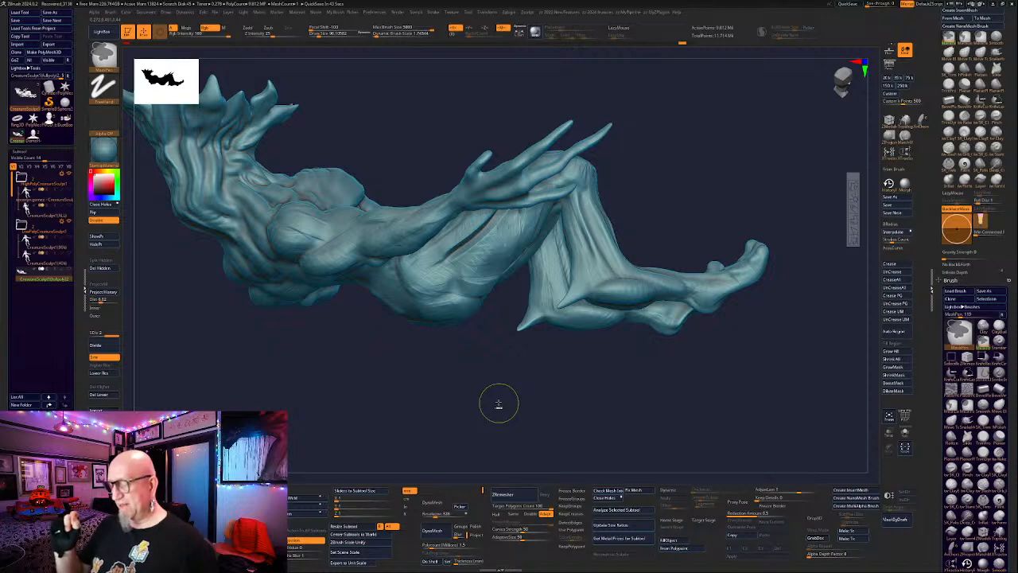
Sculpt ClayTubes fibre strokes across the creature's pectorals, fanning from the sternum toward the shoulders.
mouse_move(496, 403)
mouse_down()
mouse_move(750, 363)
mouse_move(779, 387)
mouse_move(758, 399)
mouse_move(709, 366)
mouse_move(648, 406)
mouse_move(670, 389)
mouse_move(676, 416)
mouse_move(652, 183)
mouse_move(629, 365)
mouse_up()
key(b)
key(c)
key(t)
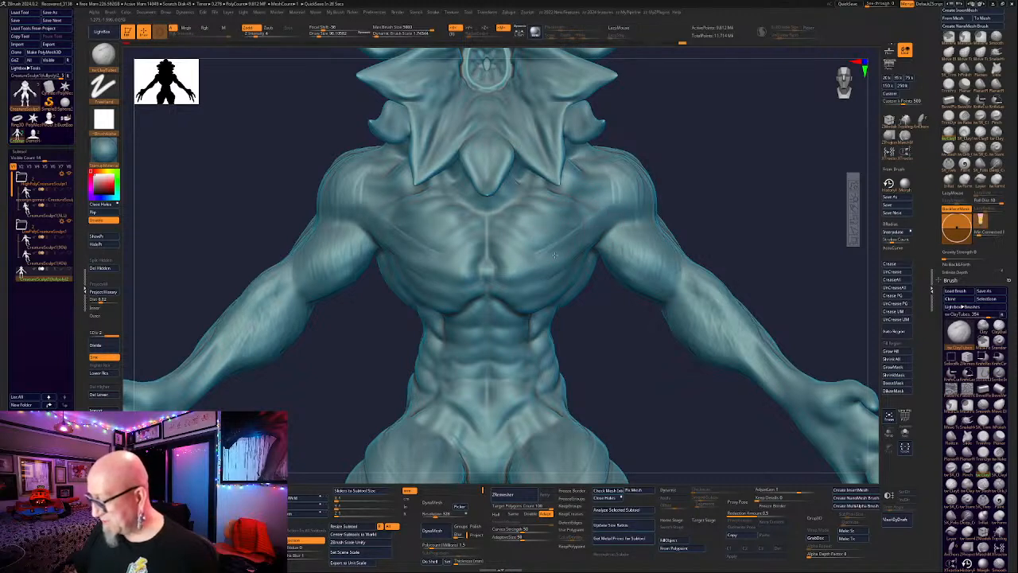
drag(452, 248, 418, 238)
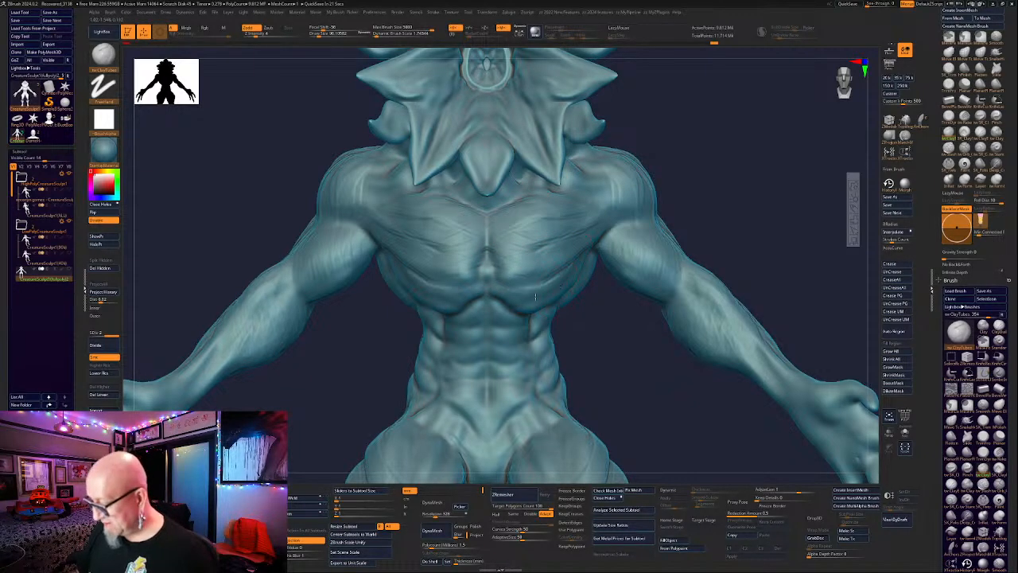
right_drag(602, 318, 519, 273)
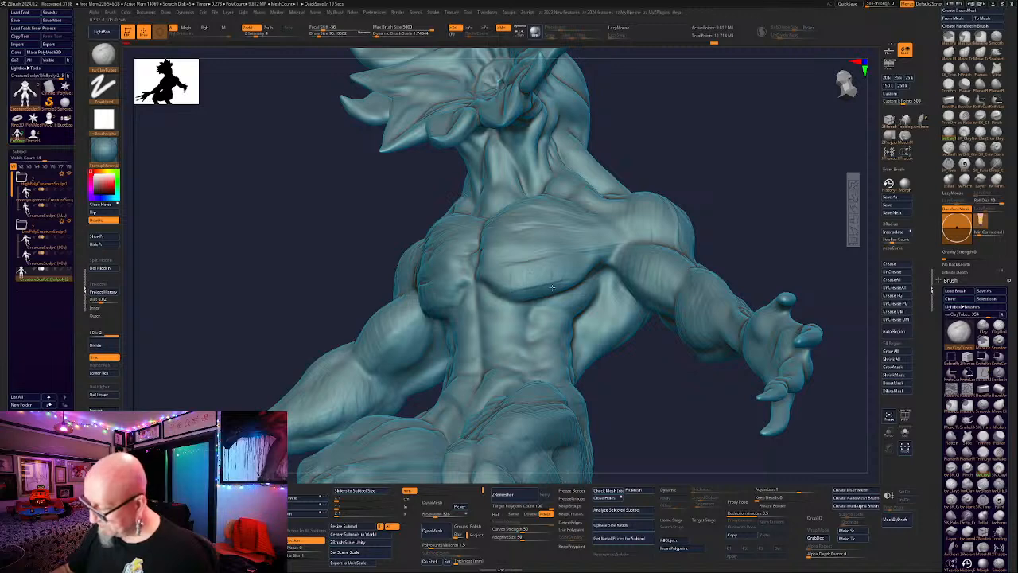
mouse_move(589, 262)
right_down()
mouse_move(609, 242)
mouse_move(590, 267)
right_up()
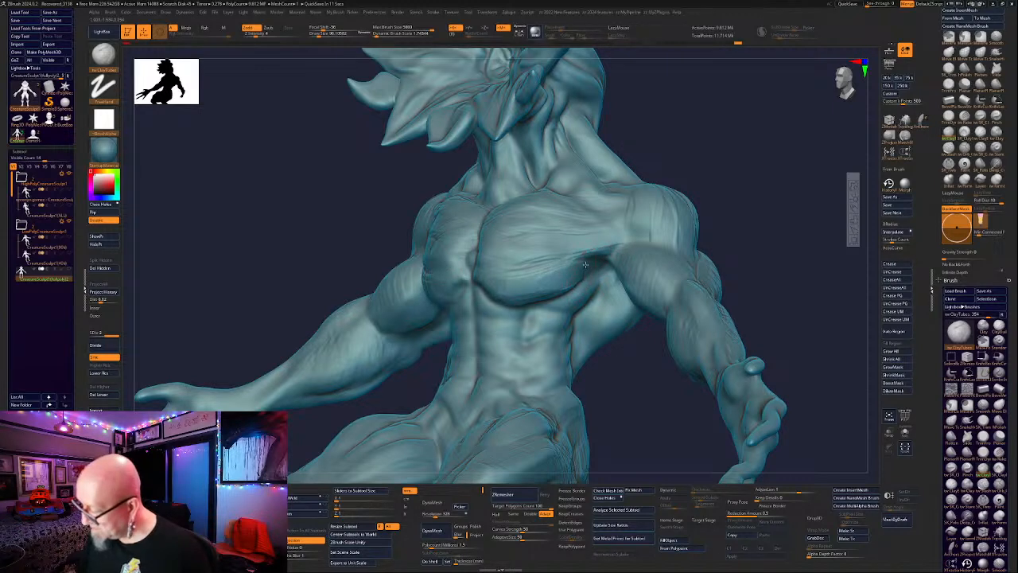
Extend the fibre strokes along the outer pectoral and smooth where it meets the upper arm.
drag(709, 138, 759, 137)
mouse_move(625, 244)
mouse_down()
mouse_move(595, 241)
mouse_move(615, 247)
mouse_move(613, 259)
mouse_up()
mouse_move(728, 214)
mouse_down()
mouse_move(775, 214)
mouse_move(751, 211)
mouse_up()
shift+drag(618, 250, 628, 253)
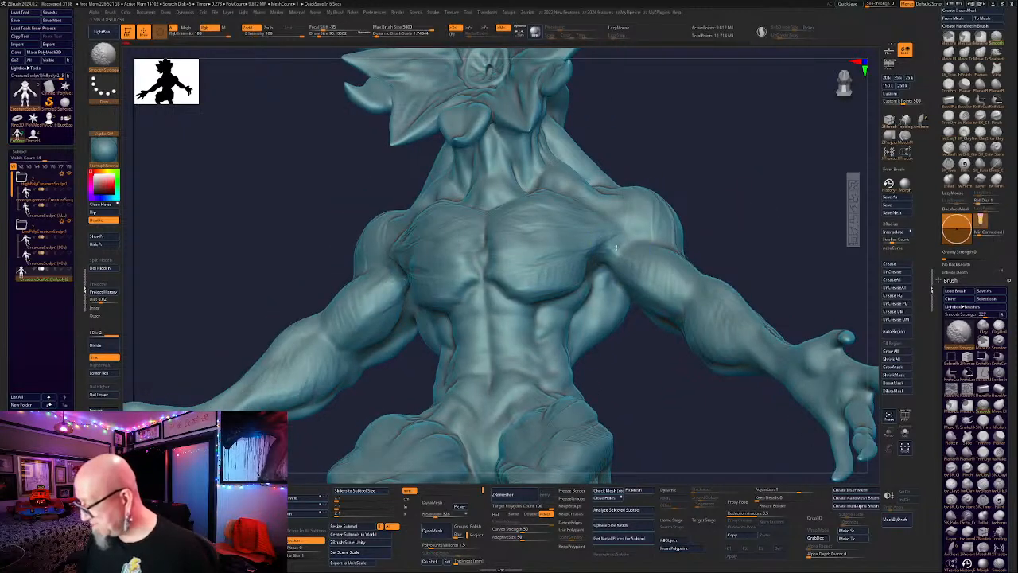
Refine the fold where the pectoral meets the biceps and armpit with a different sculpting brush, smoothing the transition.
click(953, 155)
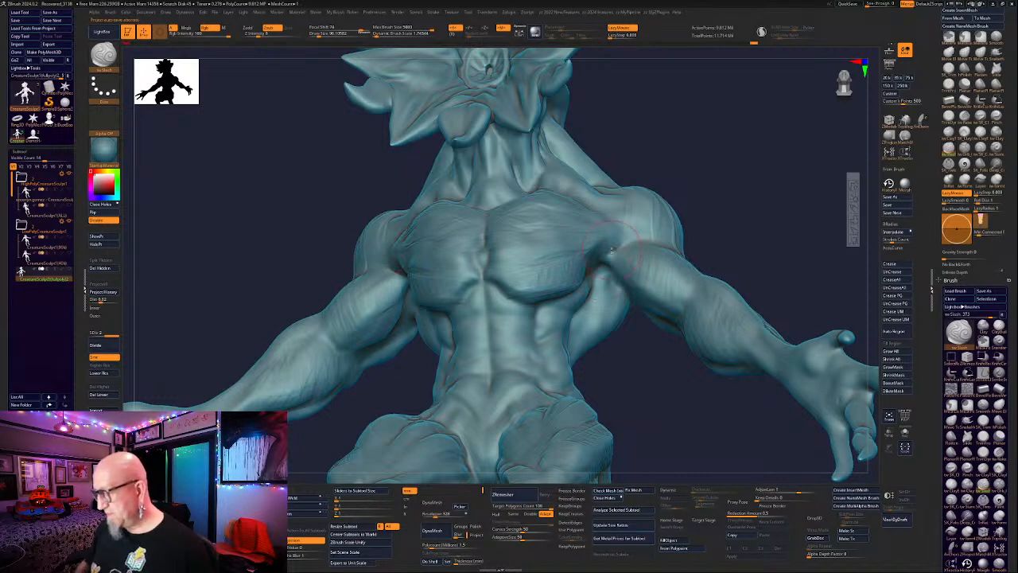
drag(663, 347, 609, 359)
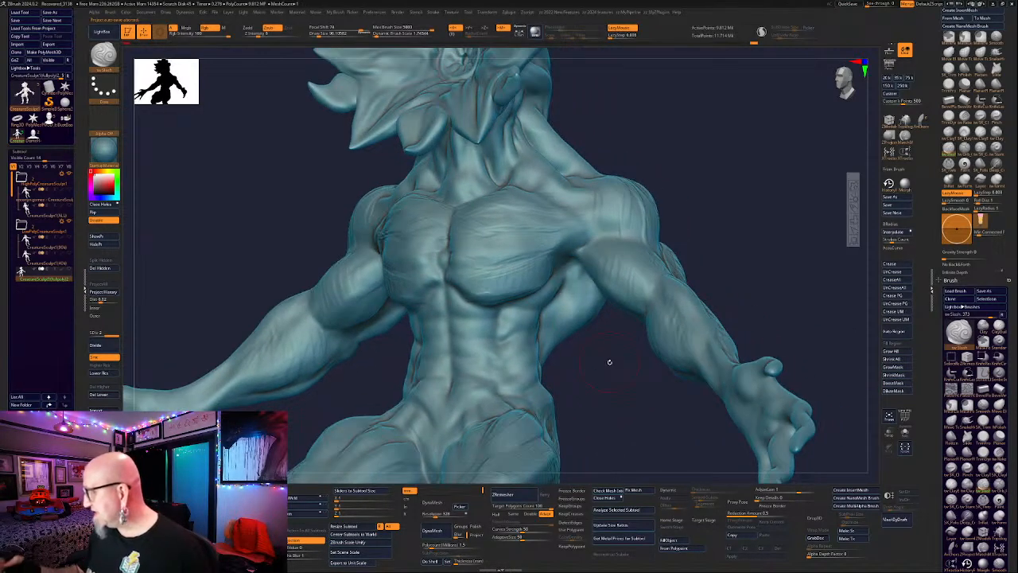
drag(580, 400, 636, 374)
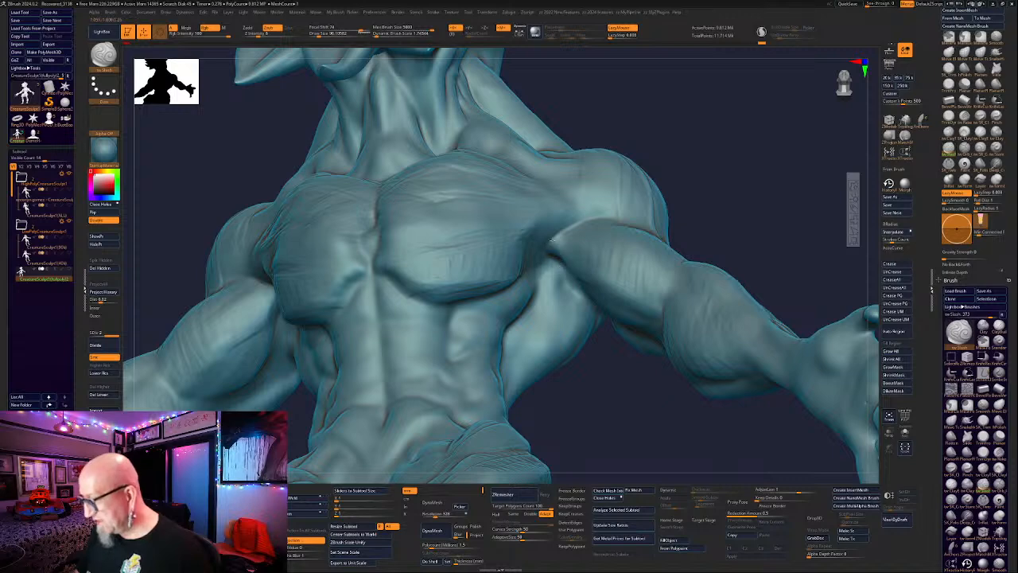
drag(599, 375, 634, 382)
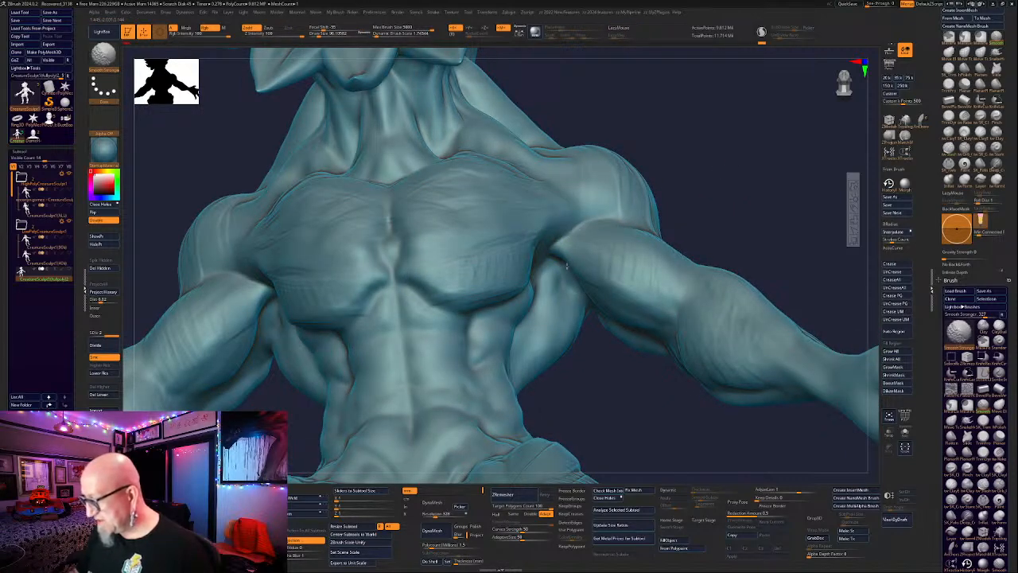
mouse_move(771, 180)
mouse_down()
mouse_move(716, 191)
mouse_move(805, 175)
mouse_up()
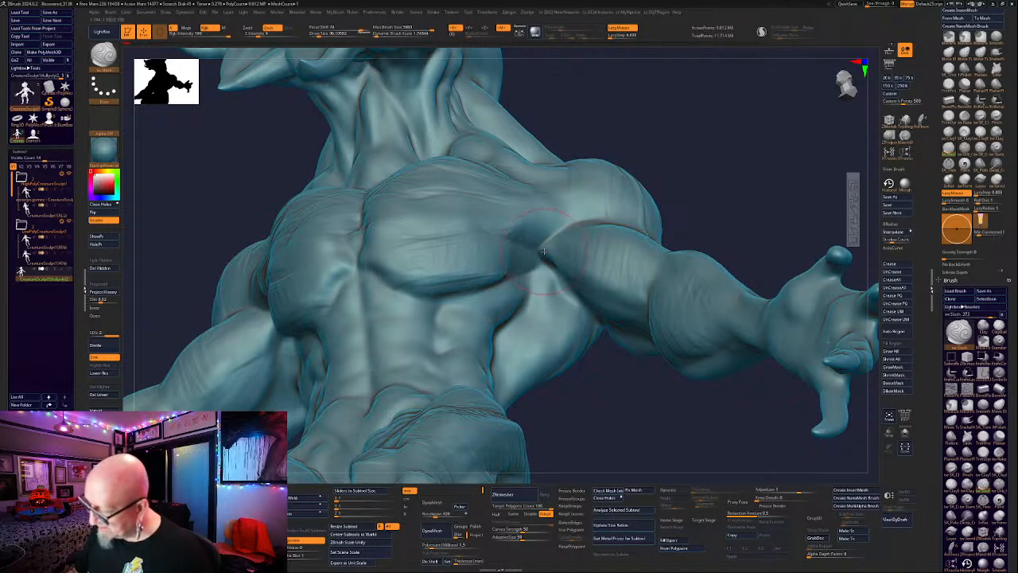
drag(747, 171, 704, 203)
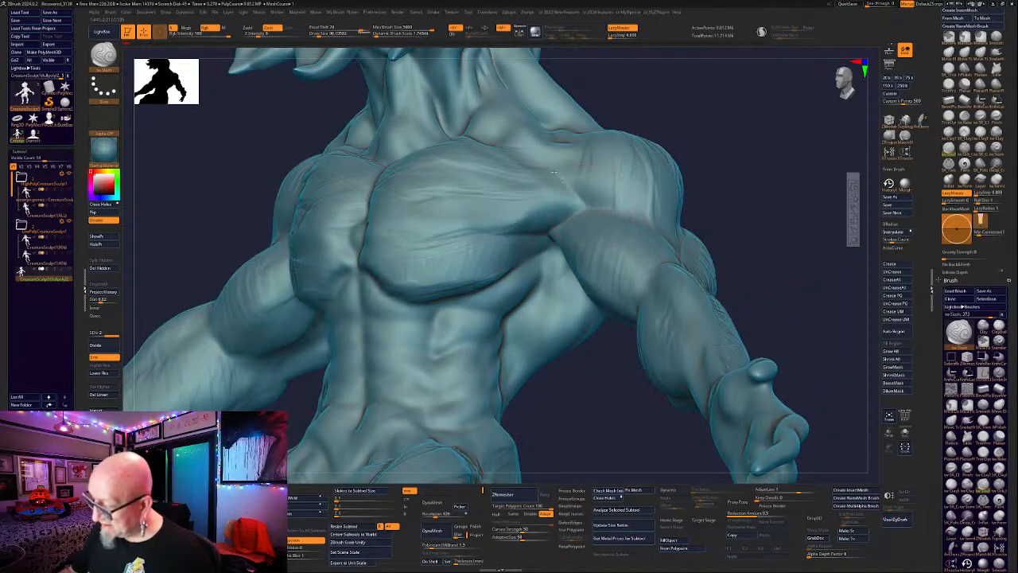
Switch back to ClayTubes, adjust its draw size and sculpt fine fibres where the pectoral tucks beneath the deltoid.
mouse_move(585, 137)
mouse_down()
mouse_move(574, 145)
mouse_move(576, 181)
mouse_move(627, 210)
mouse_move(670, 214)
mouse_move(786, 191)
mouse_move(745, 193)
mouse_move(707, 383)
mouse_move(672, 364)
mouse_move(662, 390)
mouse_up()
click(948, 133)
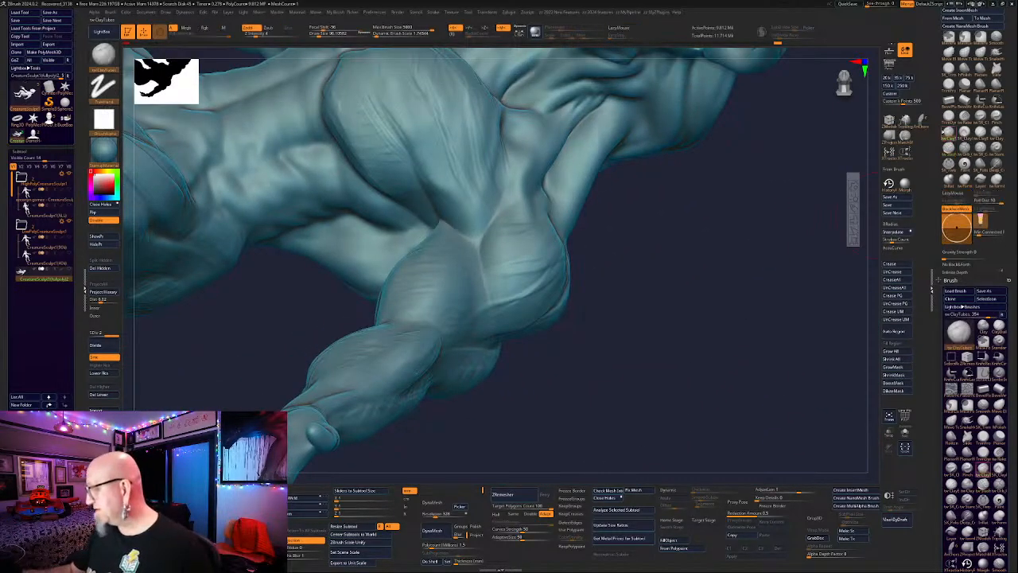
key(space)
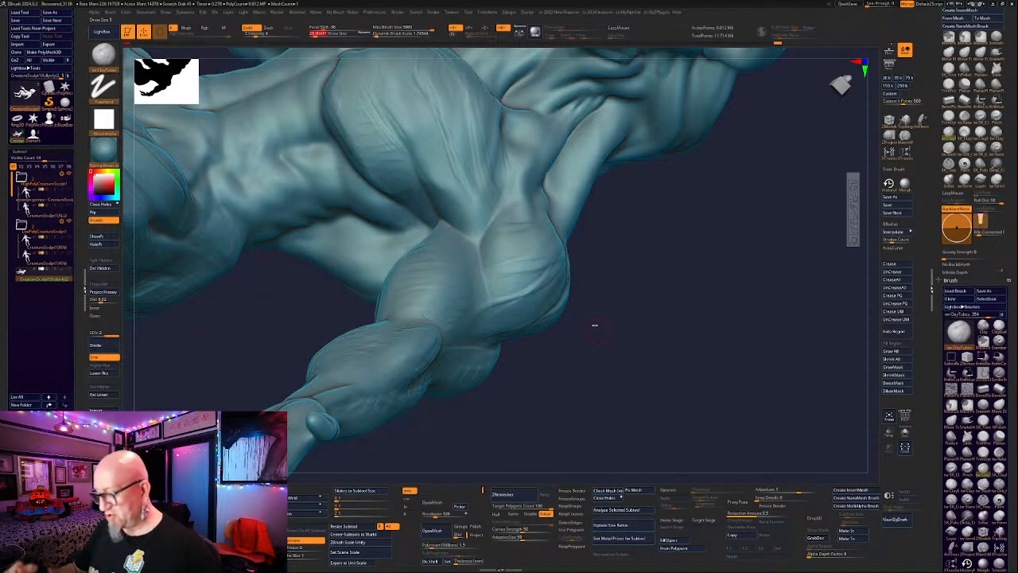
drag(604, 238, 581, 246)
key(space)
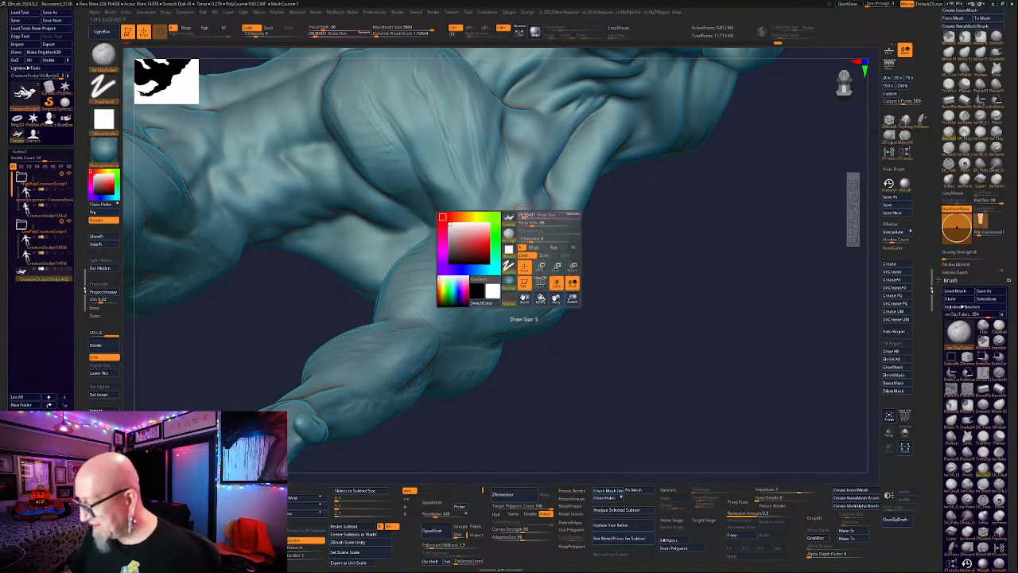
drag(523, 215, 505, 213)
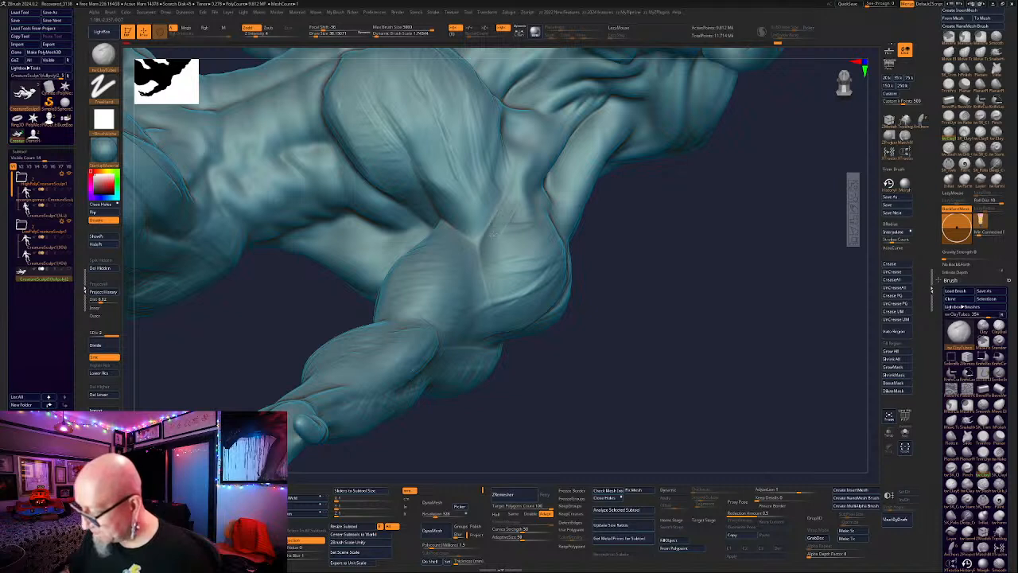
drag(488, 267, 483, 299)
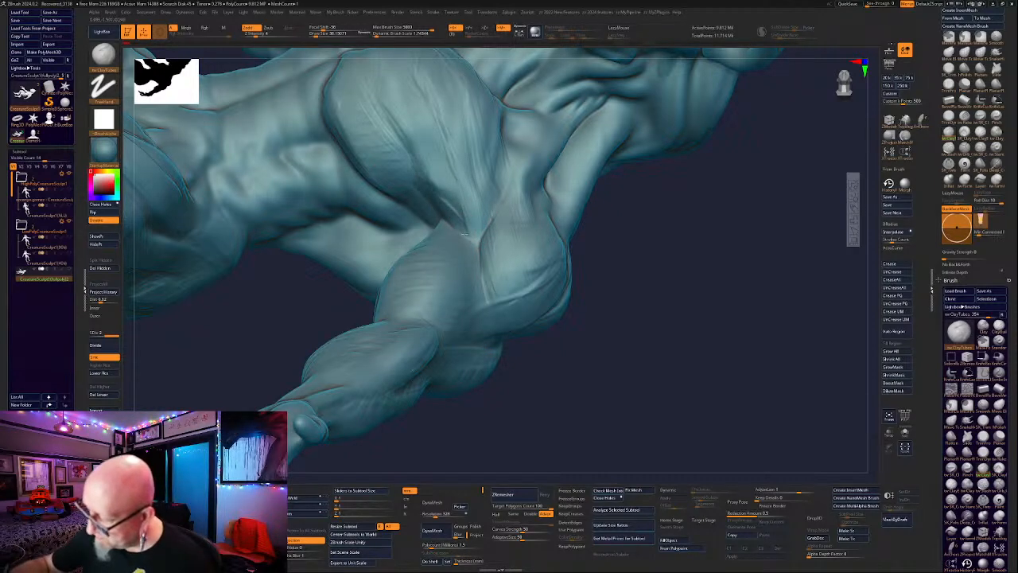
Layer more ClayTubes fibre strokes over the pectorals, from the armpit insertion inward to the sternum.
right_drag(465, 234, 572, 221)
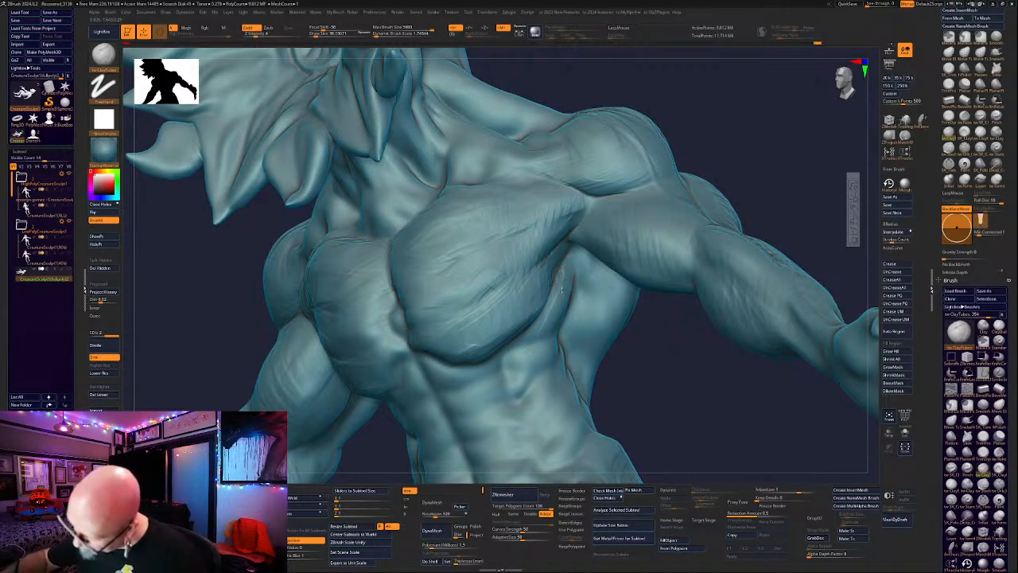
key(f)
mouse_move(622, 371)
mouse_down()
mouse_move(775, 342)
mouse_move(686, 364)
mouse_up()
alt+drag(723, 257, 748, 284)
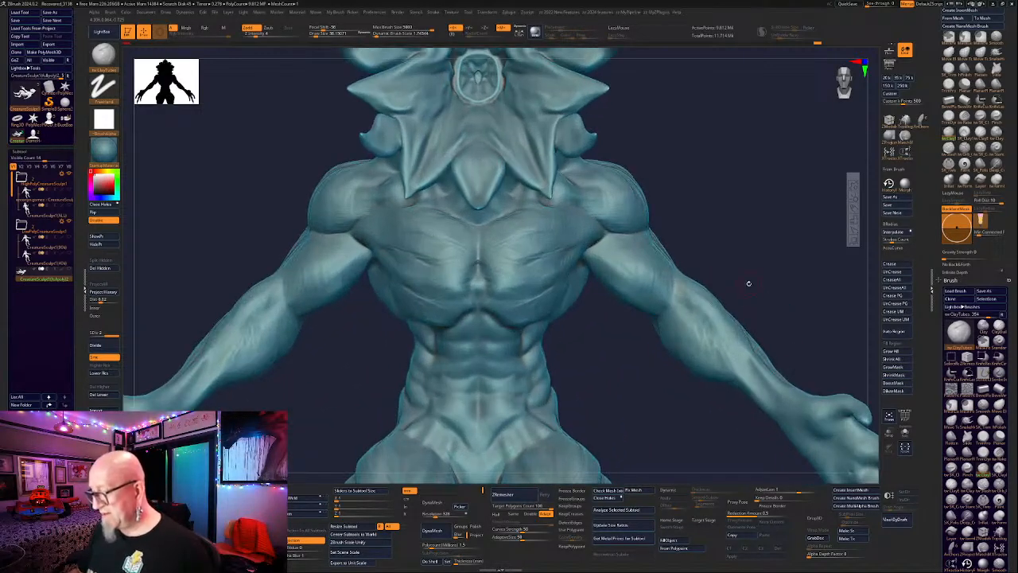
drag(465, 245, 465, 272)
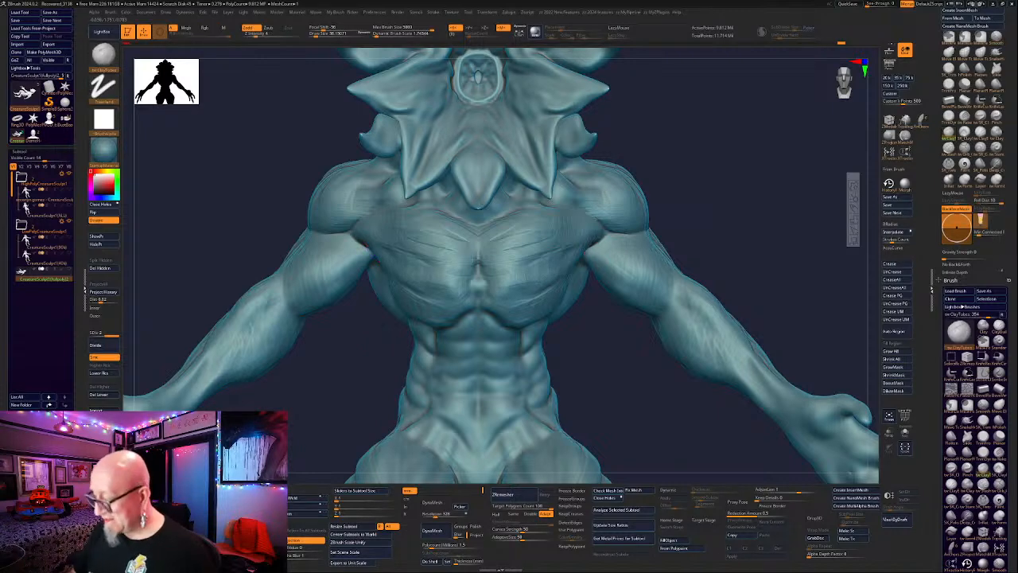
Enlarge the ClayTubes brush and build up fibre strokes over the lower pectorals, deltoids and upper torso.
key(space)
drag(473, 256, 478, 256)
key(space)
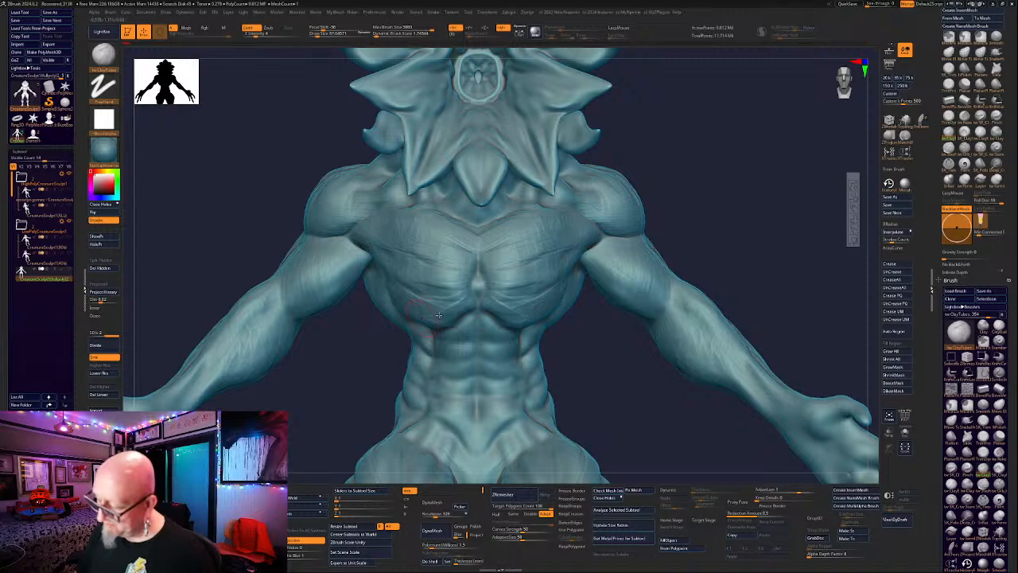
alt+drag(580, 366, 563, 339)
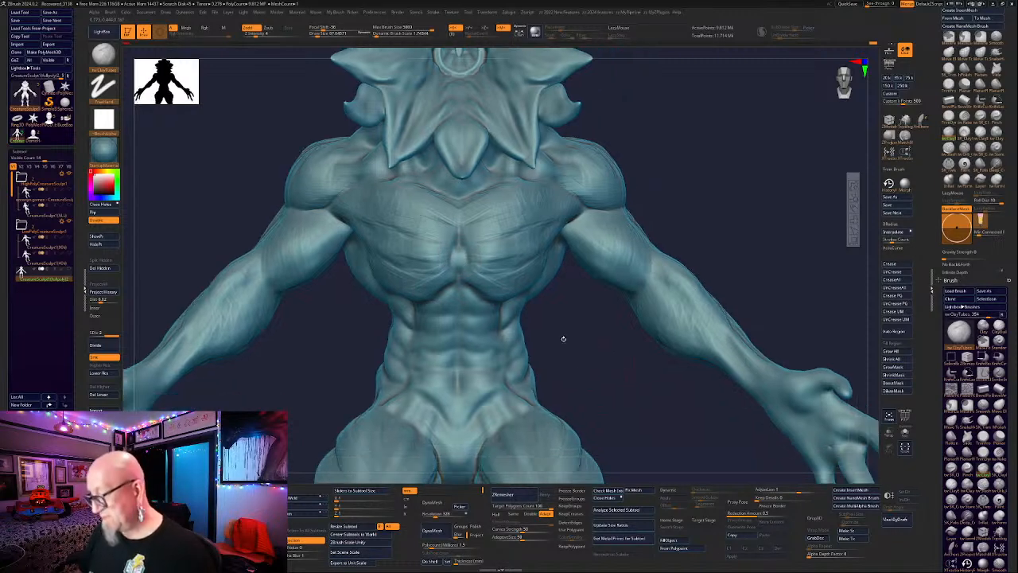
key(space)
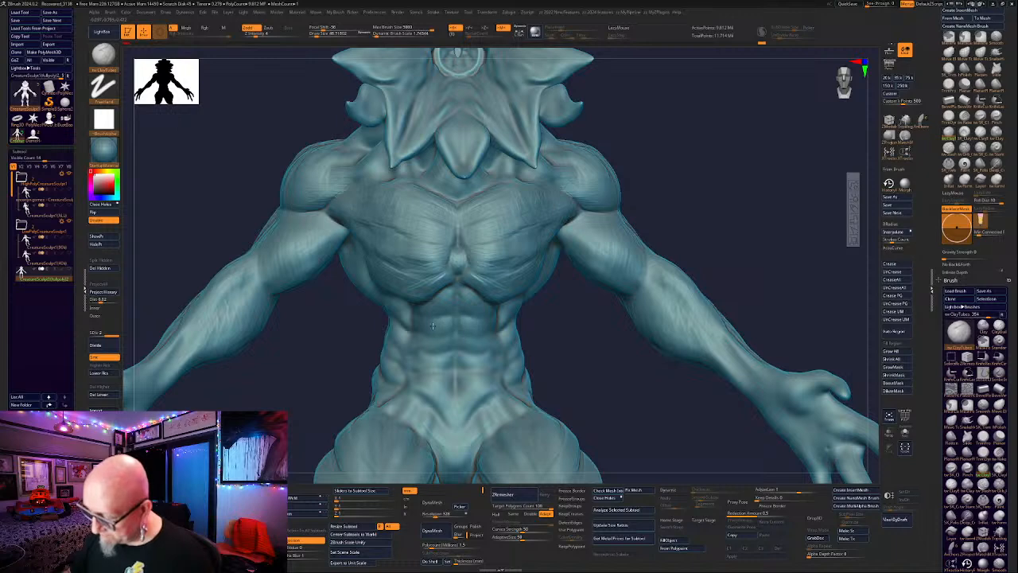
alt+drag(714, 149, 590, 50)
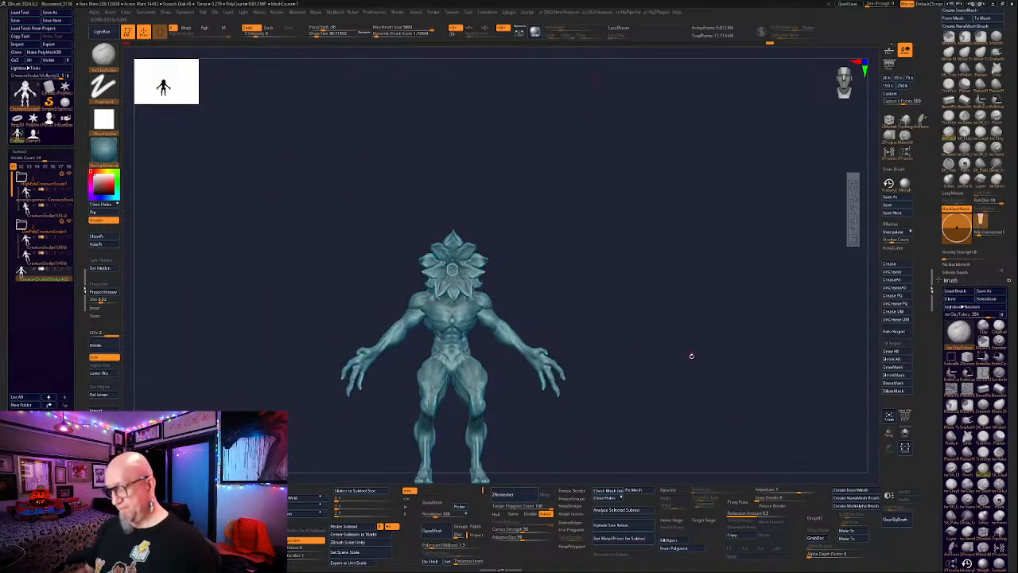
Examine the creature's sculpted muscle fibres from the front, side and back, including the torso and thighs up close.
mouse_move(693, 361)
mouse_down()
mouse_move(682, 372)
mouse_move(705, 362)
mouse_up()
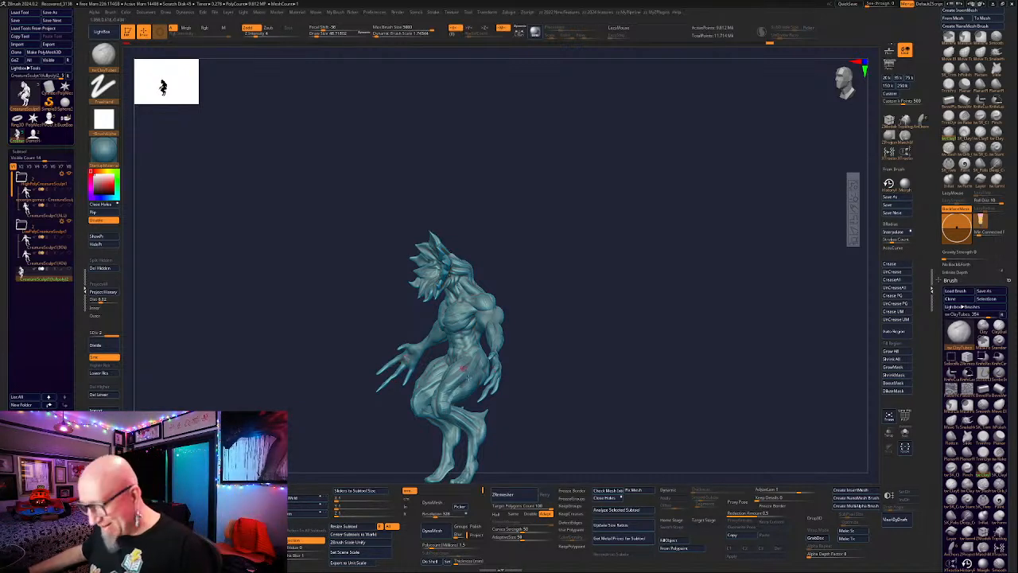
drag(589, 390, 693, 466)
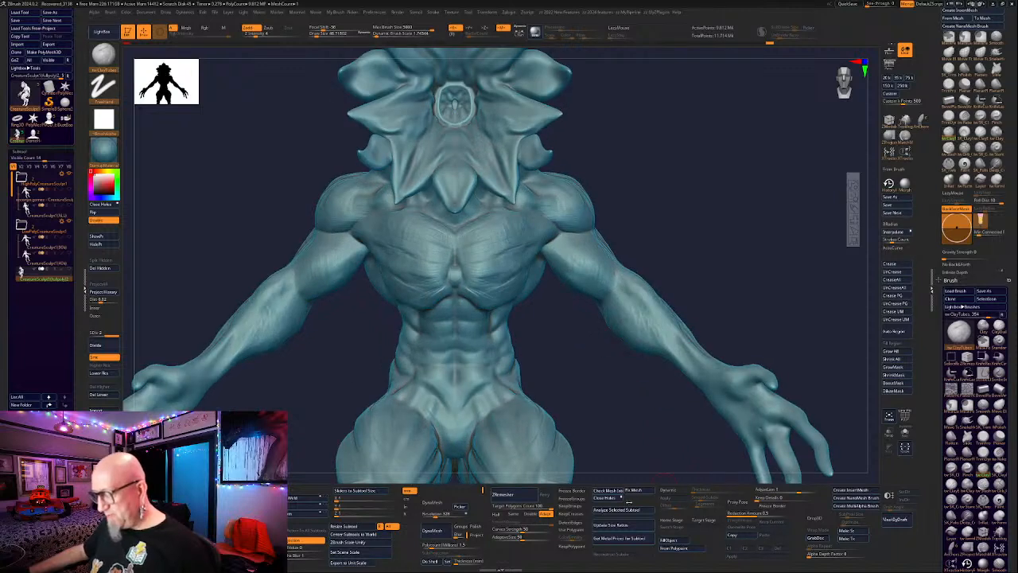
alt+drag(619, 474, 597, 376)
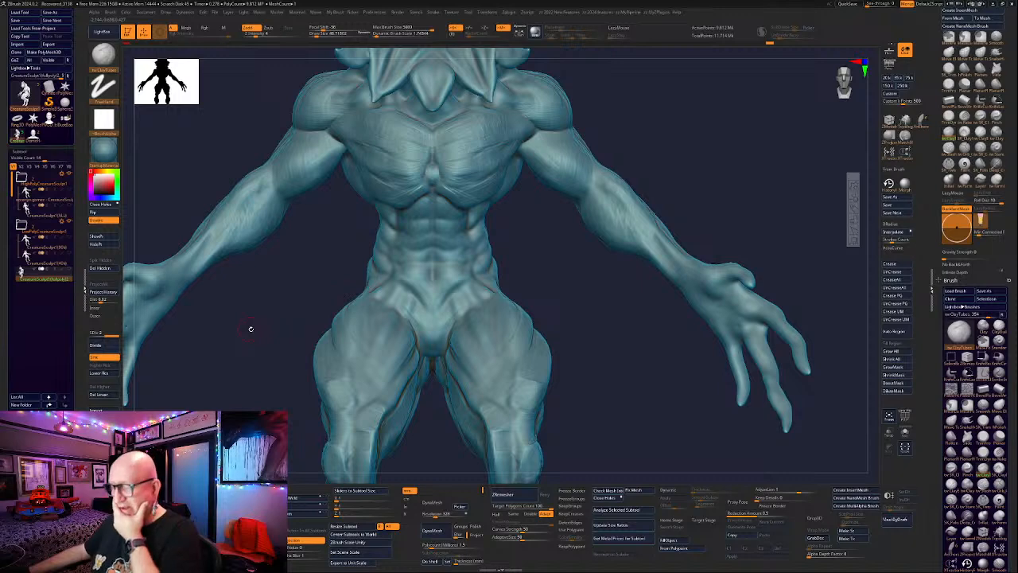
mouse_move(251, 329)
mouse_down()
mouse_move(267, 312)
mouse_move(269, 323)
mouse_up()
drag(639, 344, 549, 379)
key(f)
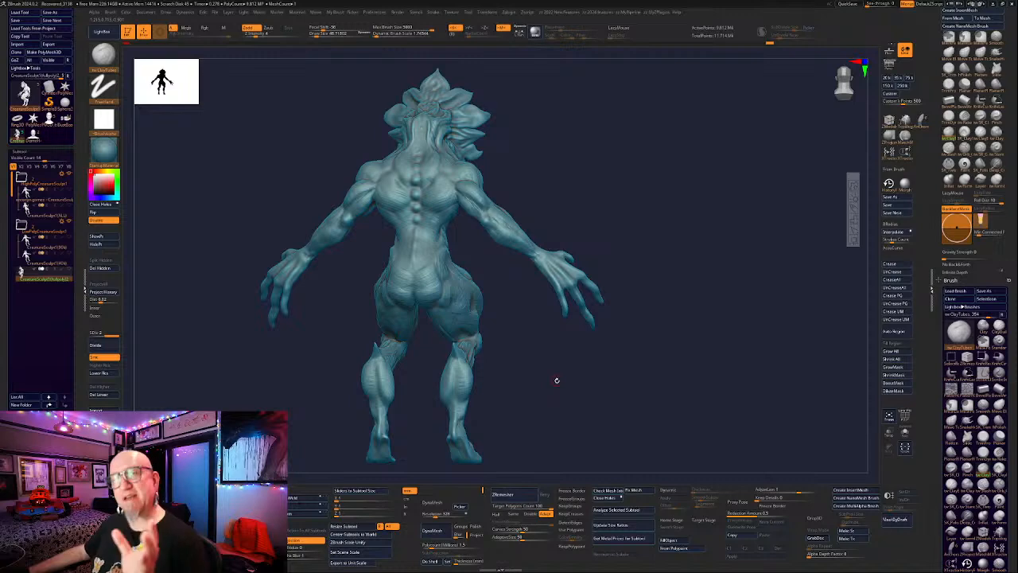
drag(556, 380, 604, 400)
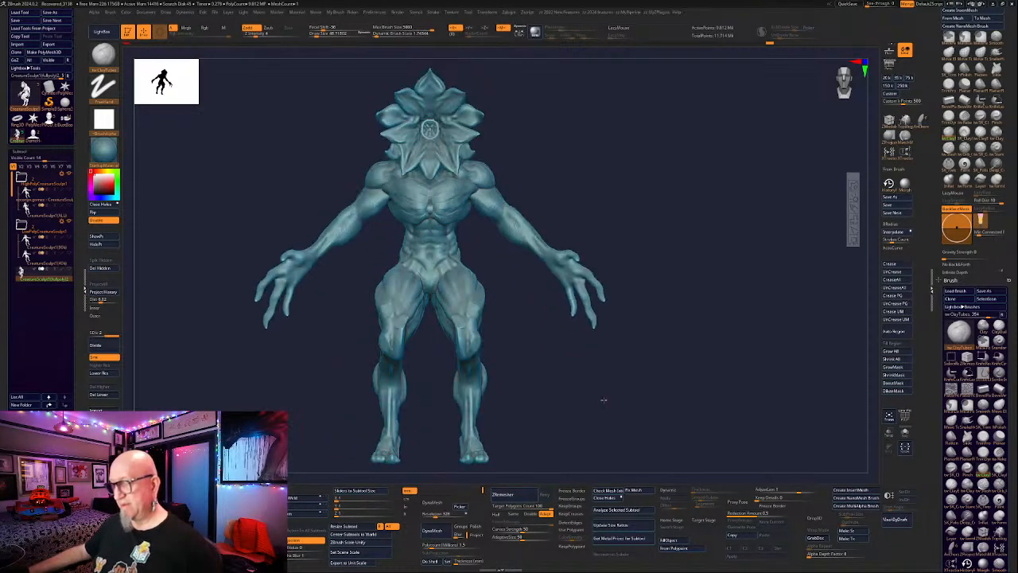
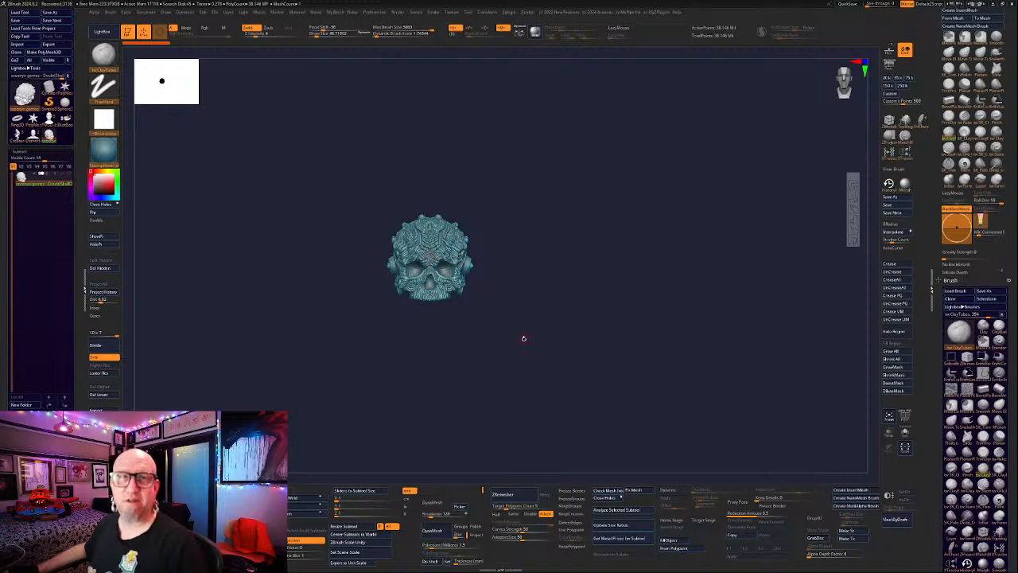
Examine the ridged surface pattern on the front of the ornamented skull sculpt.
drag(523, 338, 578, 385)
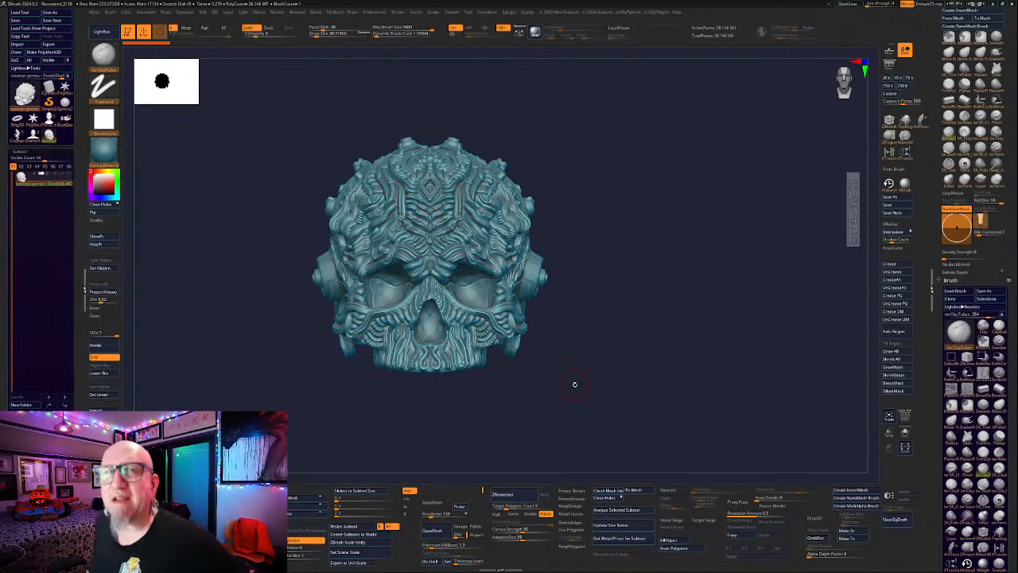
scroll(575, 384, up, 1)
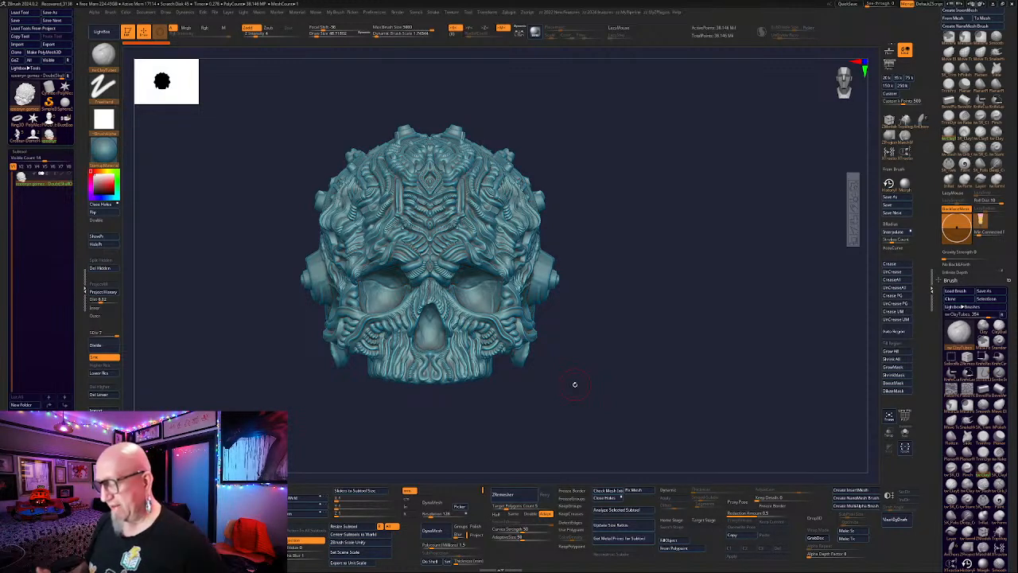
drag(618, 352, 536, 406)
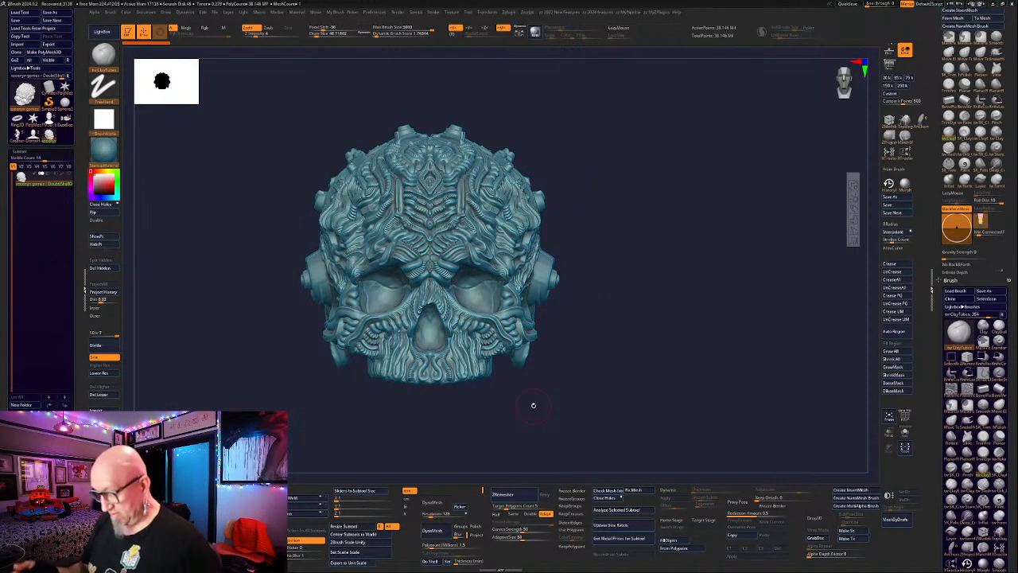
alt+drag(575, 403, 591, 373)
alt+drag(667, 262, 684, 287)
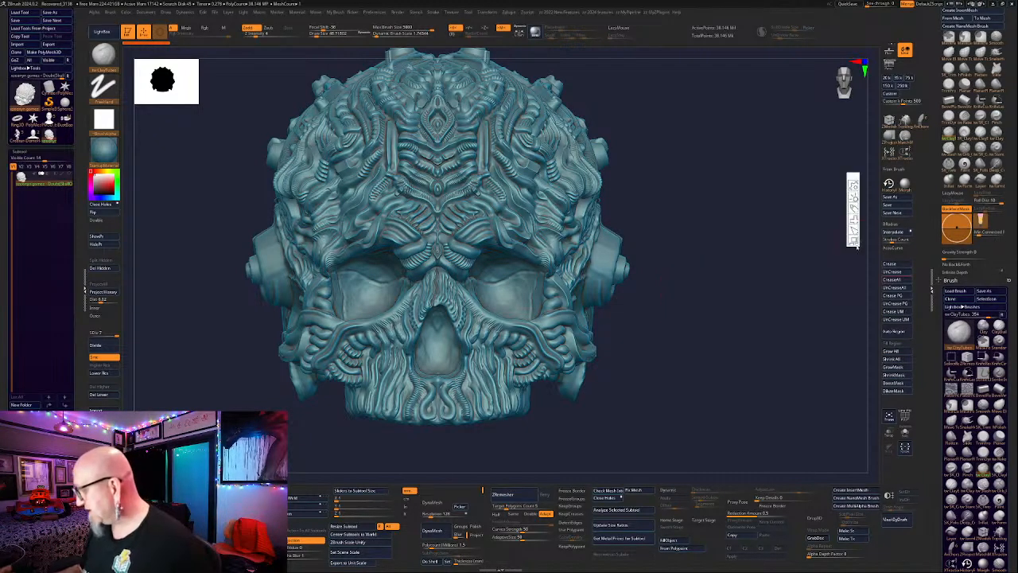
Annotate the flow of the ridges on the skull's brow, nose bridge, cheek, teeth and forehead with on-screen strokes, and clear them.
click(854, 208)
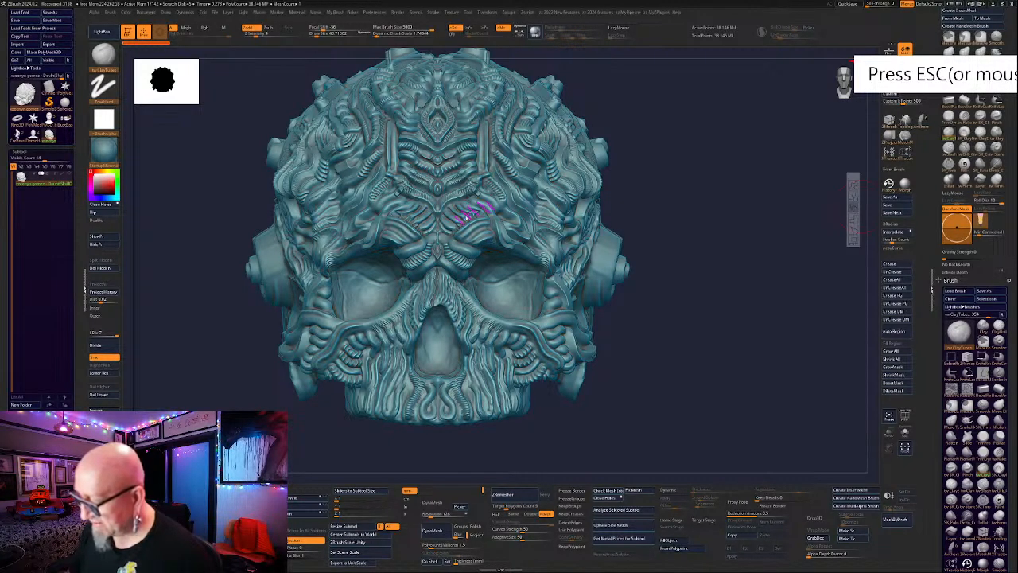
drag(449, 253, 465, 268)
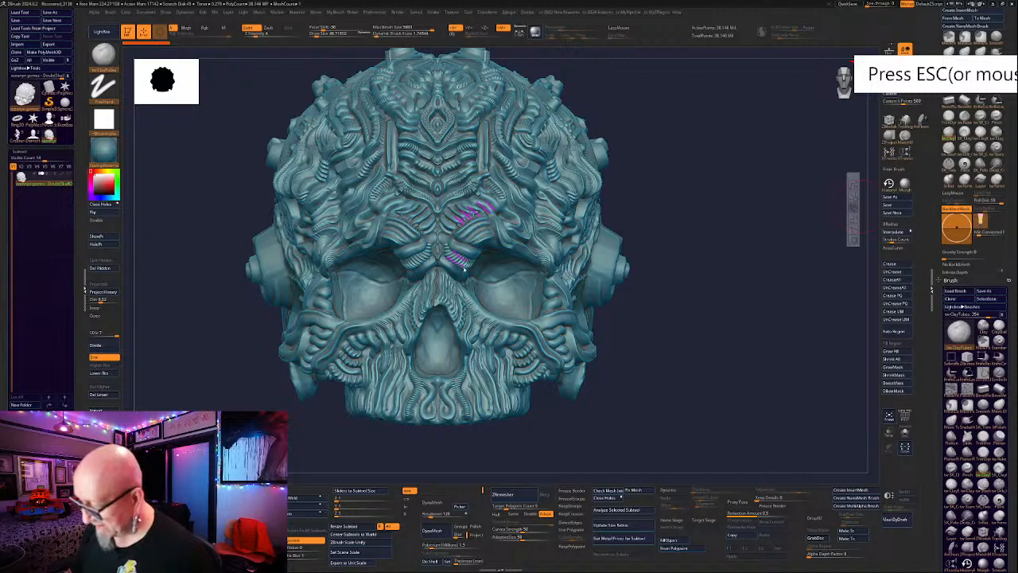
mouse_move(482, 320)
mouse_down()
mouse_move(476, 342)
mouse_move(468, 334)
mouse_up()
drag(463, 395, 470, 410)
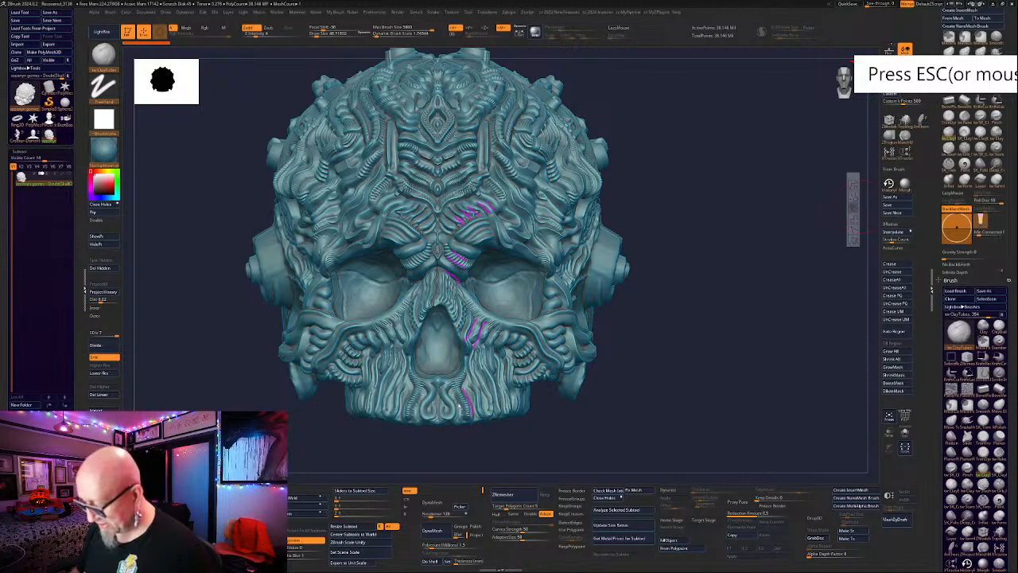
mouse_move(406, 396)
mouse_down()
mouse_move(399, 418)
mouse_move(392, 401)
mouse_up()
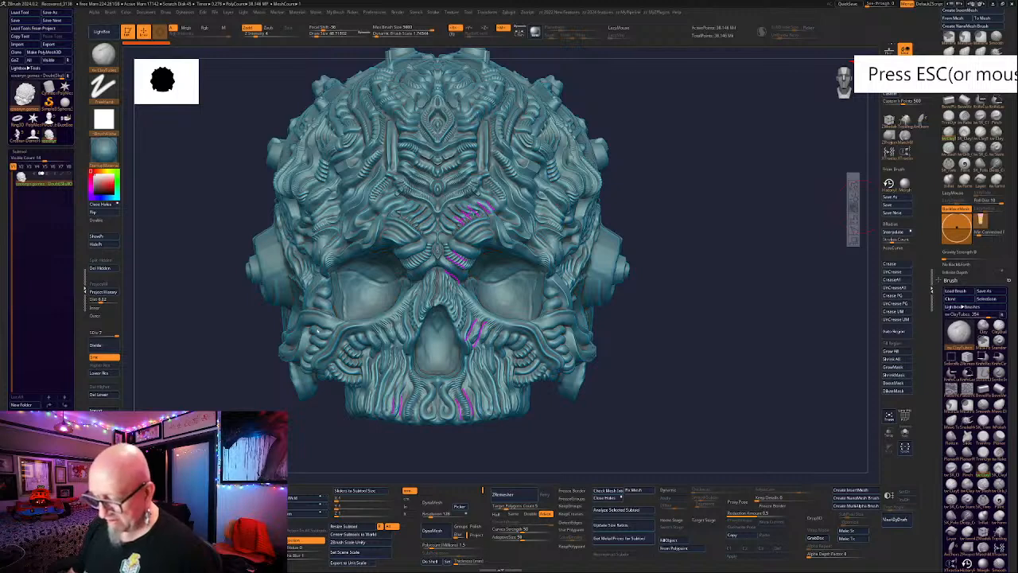
drag(323, 291, 317, 307)
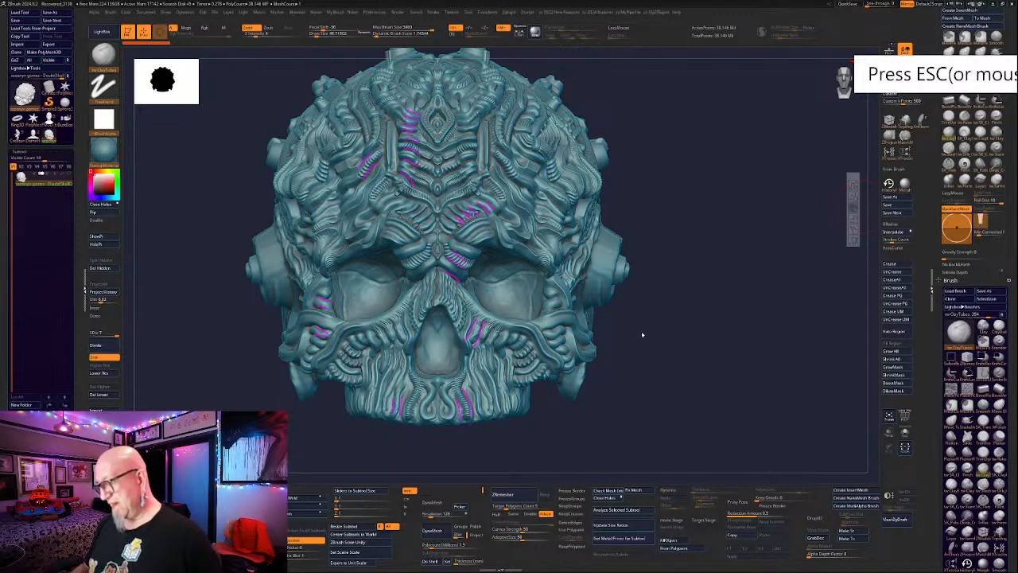
key(Escape)
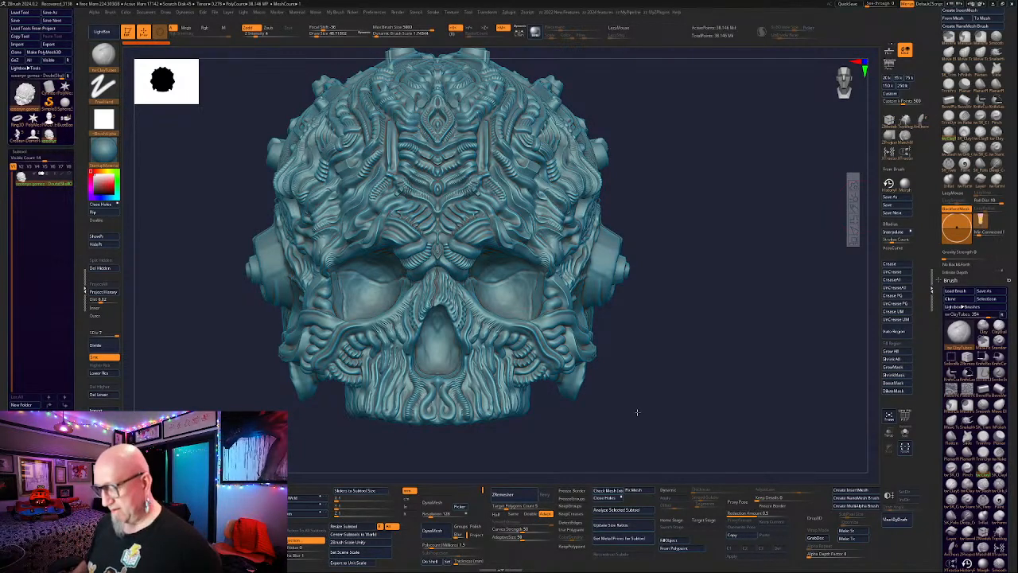
Set up the SK_ClayFill brush with a new draw size and drop the skull to subdivision level 4.
mouse_move(637, 412)
mouse_down()
mouse_move(606, 377)
mouse_move(649, 363)
mouse_move(656, 369)
mouse_move(655, 357)
mouse_up()
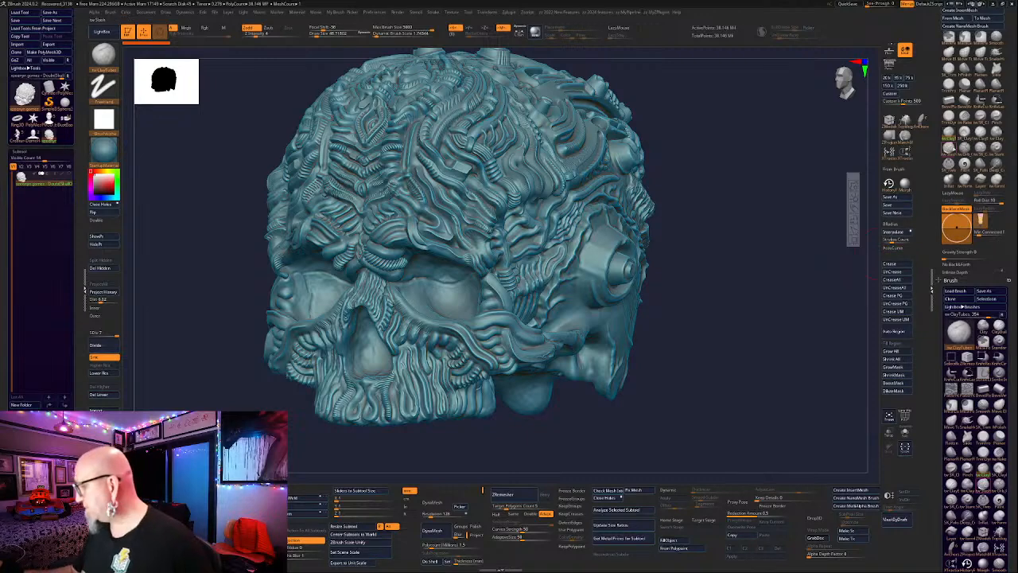
click(964, 133)
right_click(470, 205)
mouse_move(483, 166)
mouse_down()
mouse_move(437, 168)
mouse_move(452, 225)
mouse_up()
key(ctrl)
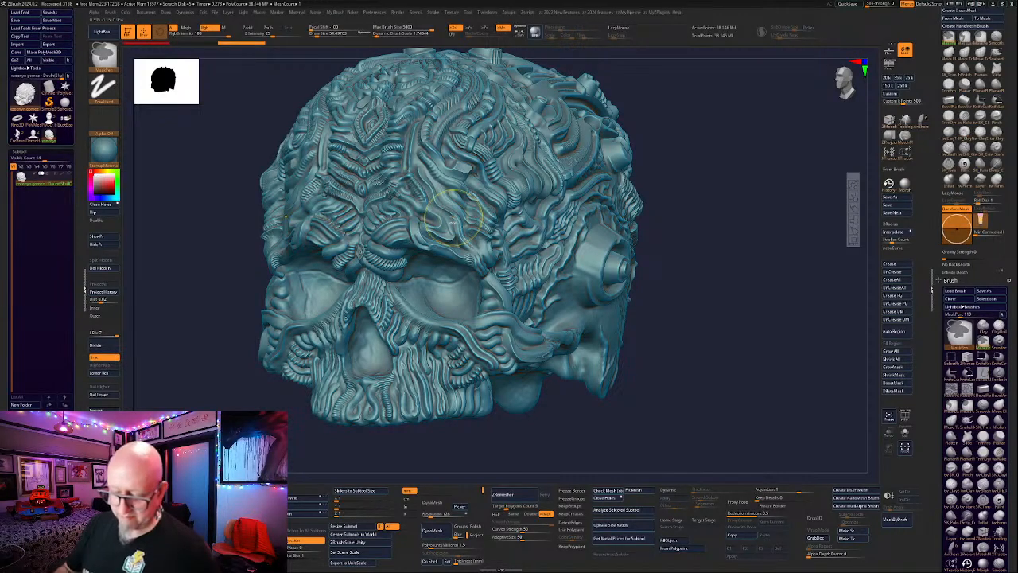
click(101, 373)
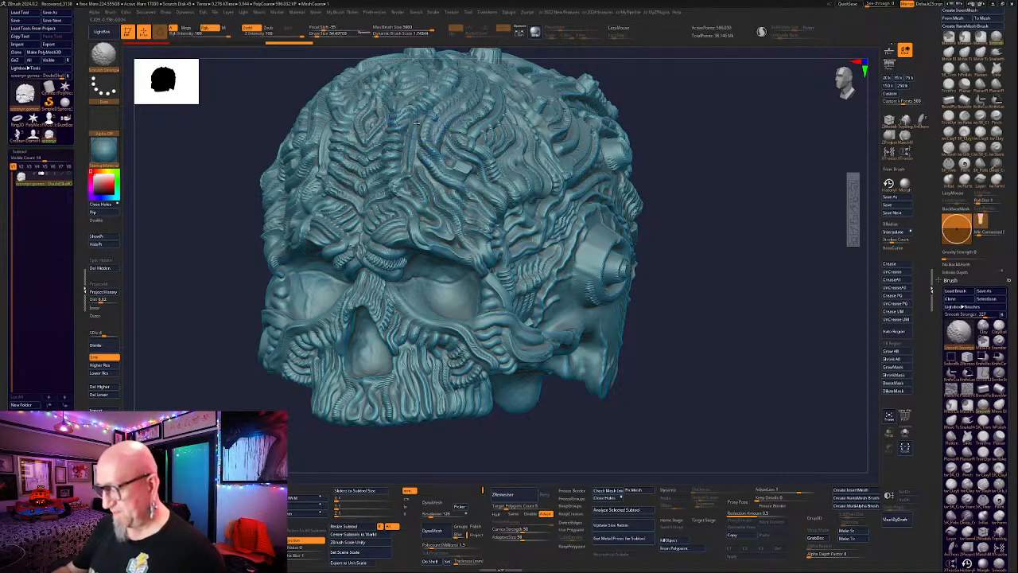
Smooth away the ridge detail on one half of the skull, across the forehead, brow, temple and cheek.
mouse_move(412, 127)
shift+mouse_down()
mouse_move(408, 191)
mouse_move(383, 200)
mouse_move(388, 213)
shift+mouse_up()
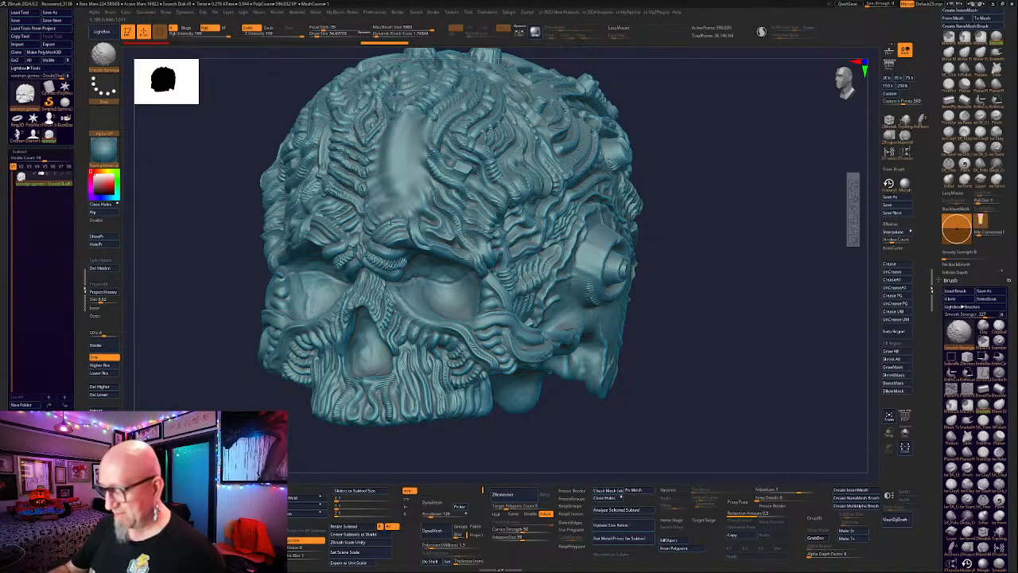
mouse_move(398, 159)
shift+mouse_down()
mouse_move(431, 208)
mouse_move(477, 247)
shift+mouse_up()
mouse_move(422, 203)
shift+mouse_down()
mouse_move(477, 256)
mouse_move(468, 112)
mouse_move(503, 253)
mouse_move(494, 272)
mouse_move(398, 250)
mouse_move(382, 257)
shift+mouse_up()
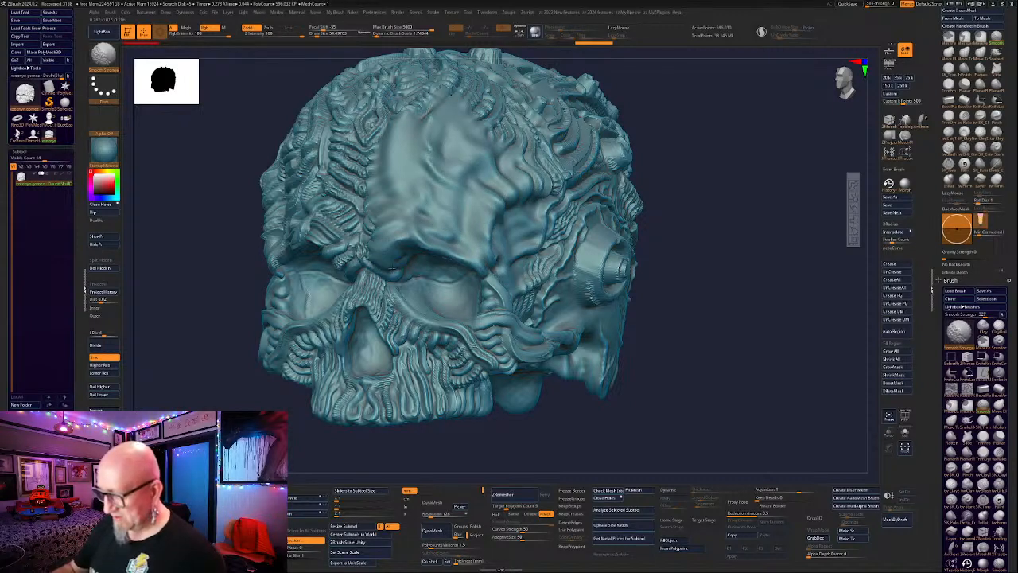
mouse_move(410, 308)
shift+mouse_down()
mouse_move(481, 342)
mouse_move(501, 338)
mouse_move(531, 286)
mouse_move(517, 268)
mouse_move(558, 184)
mouse_move(509, 127)
mouse_move(454, 89)
mouse_move(413, 83)
shift+mouse_up()
drag(690, 148, 625, 199)
mouse_move(380, 113)
shift+mouse_down()
mouse_move(485, 214)
mouse_move(437, 350)
mouse_move(378, 389)
mouse_move(351, 424)
mouse_move(299, 401)
mouse_move(306, 429)
shift+mouse_up()
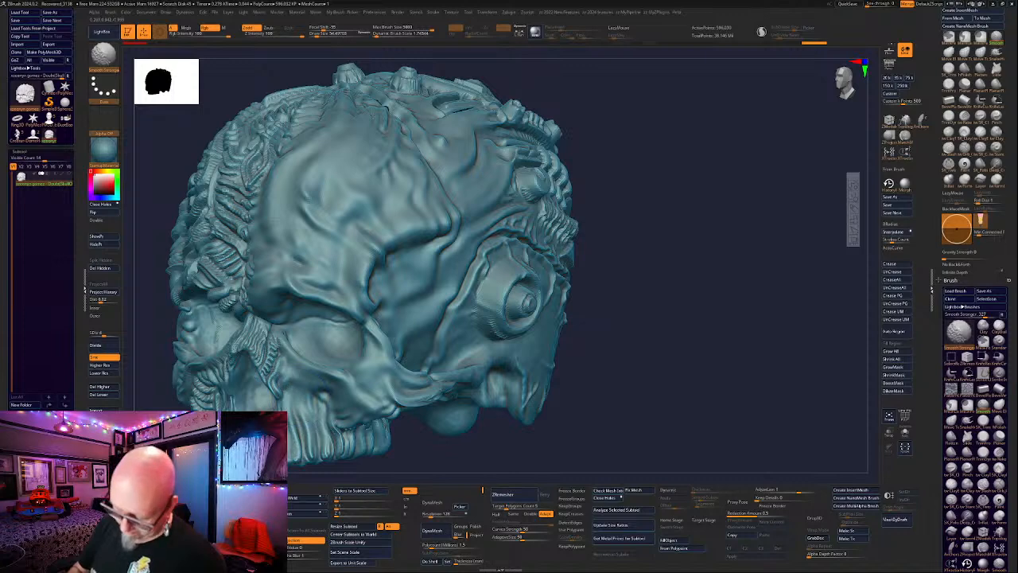
Smooth the remaining ridges around the upper teeth, eye socket and side of the same skull half.
mouse_move(266, 399)
shift+mouse_down()
mouse_move(269, 346)
mouse_move(275, 361)
shift+mouse_up()
mouse_move(684, 302)
mouse_down()
mouse_move(628, 311)
mouse_move(623, 327)
mouse_move(691, 238)
mouse_up()
mouse_move(328, 290)
shift+mouse_down()
mouse_move(400, 346)
mouse_move(447, 320)
mouse_move(451, 219)
mouse_move(378, 163)
mouse_move(384, 115)
shift+mouse_up()
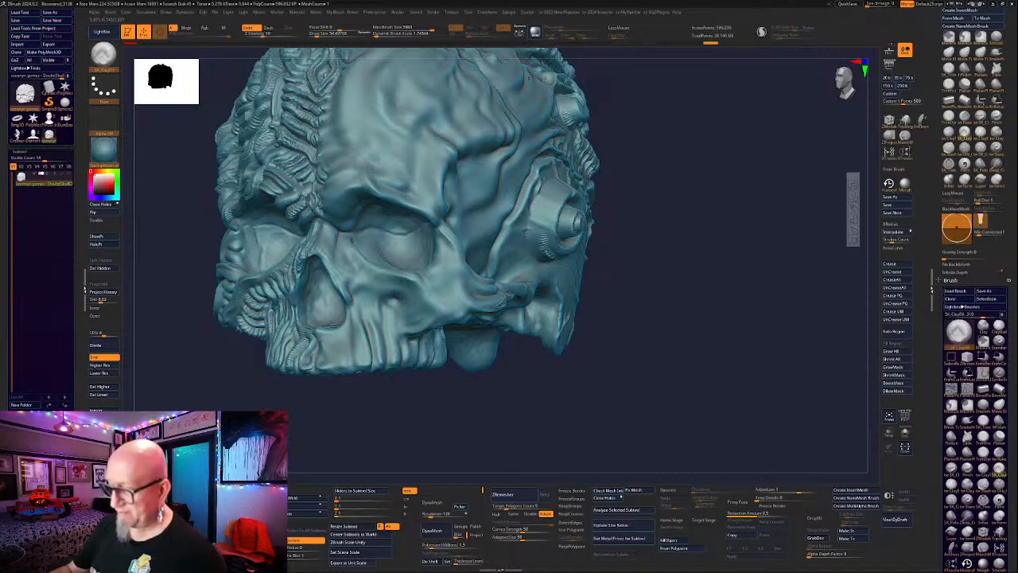
mouse_move(680, 171)
alt+mouse_down()
mouse_move(637, 234)
mouse_move(568, 239)
alt+mouse_up()
mouse_move(379, 263)
shift+mouse_down()
mouse_move(434, 312)
mouse_move(475, 206)
mouse_move(486, 125)
mouse_move(588, 159)
mouse_move(556, 207)
mouse_move(573, 286)
mouse_move(621, 230)
mouse_move(600, 171)
mouse_move(625, 143)
mouse_move(662, 231)
shift+mouse_up()
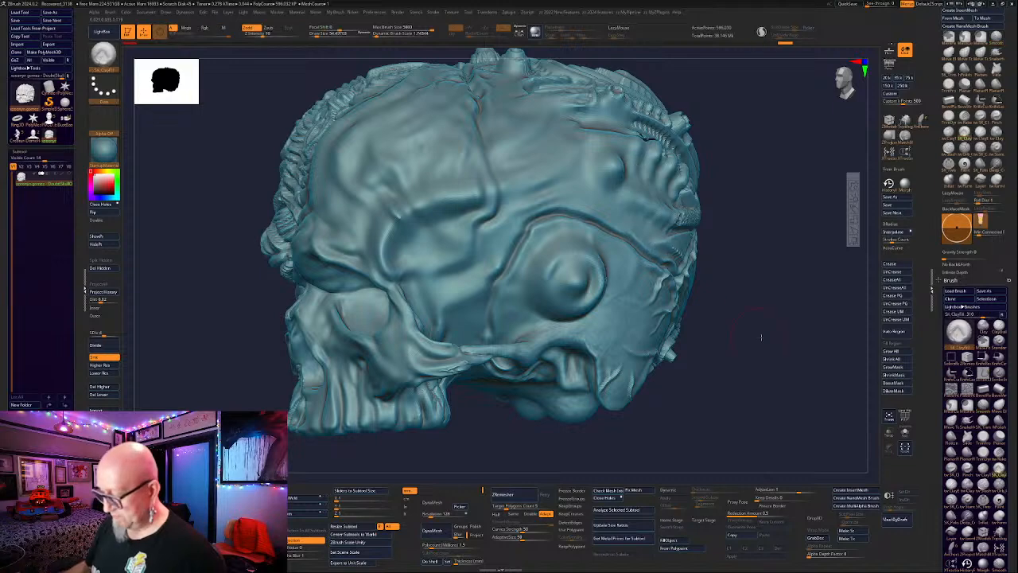
Smooth the forehead up to the skull's centre line, and even out the brow and cheek on the same half.
mouse_move(739, 337)
mouse_down()
mouse_move(762, 313)
mouse_move(721, 288)
mouse_move(546, 431)
mouse_move(402, 226)
mouse_up()
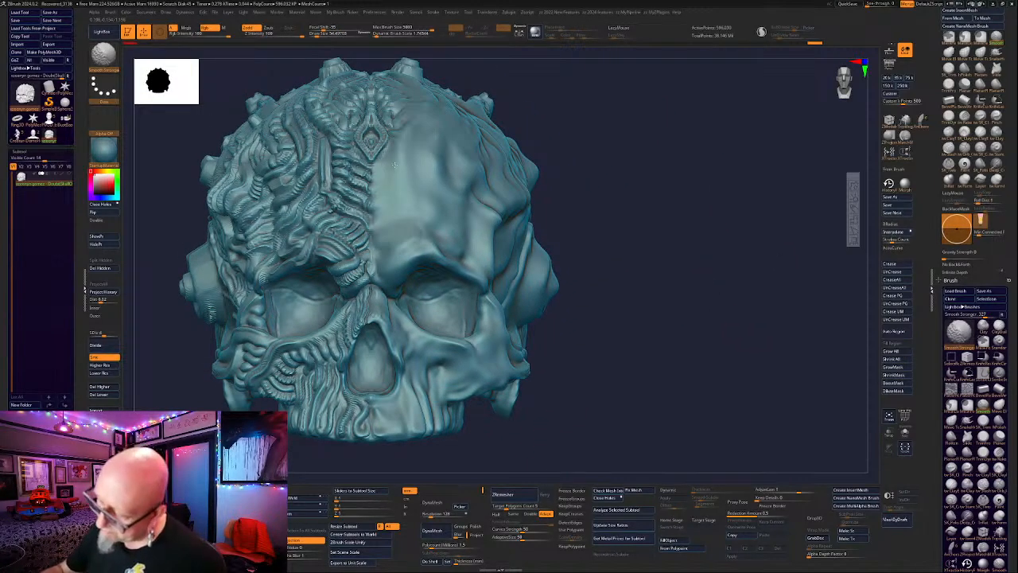
shift+drag(392, 112, 390, 84)
shift+drag(425, 189, 443, 231)
alt+drag(611, 310, 614, 206)
mouse_move(400, 207)
shift+mouse_down()
mouse_move(423, 283)
mouse_move(404, 316)
mouse_move(460, 312)
mouse_move(515, 273)
shift+mouse_up()
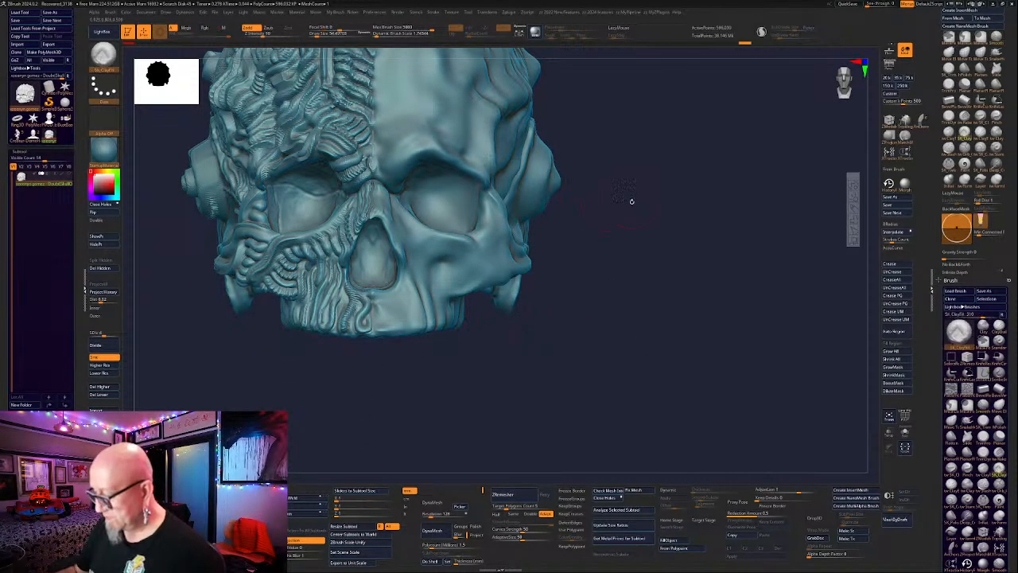
Smooth the leftover ridges on the upper side of the skull's cleared half.
drag(629, 199, 520, 138)
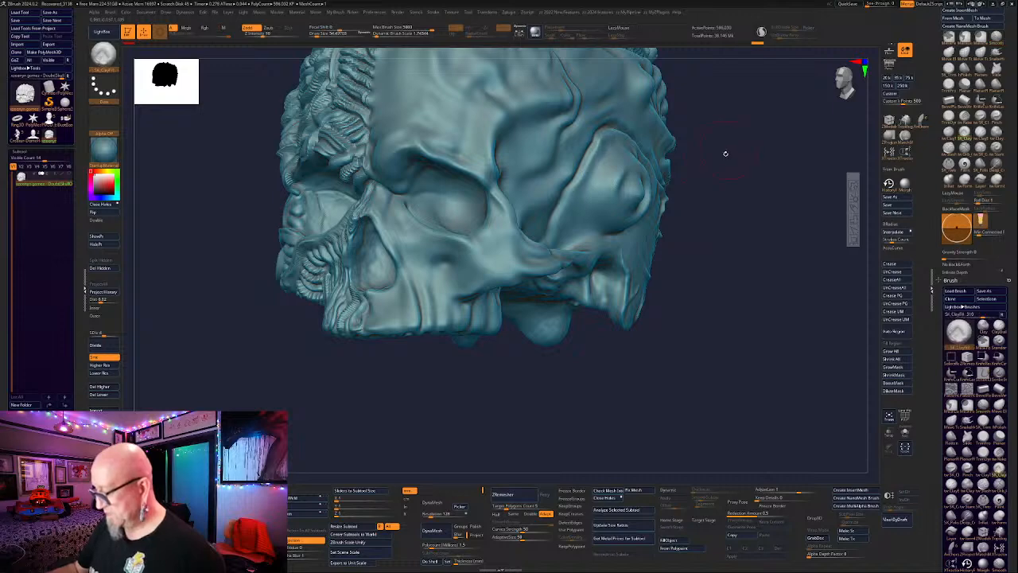
drag(723, 152, 604, 159)
shift+drag(501, 123, 572, 120)
mouse_move(676, 171)
mouse_down()
mouse_move(730, 209)
mouse_move(756, 246)
mouse_up()
Raise the skull to subdivision level 5 and mask the half that keeps its ridge detail.
alt+drag(666, 257, 652, 163)
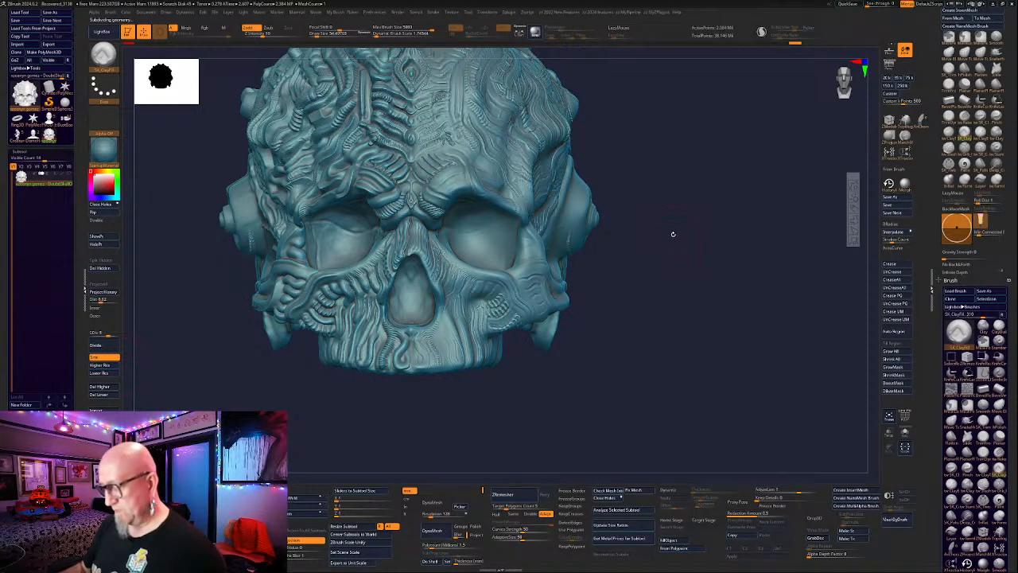
alt+drag(673, 234, 592, 263)
ctrl+drag(287, 68, 425, 406)
alt+drag(590, 292, 565, 389)
ctrl+drag(259, 109, 370, 475)
Smooth the ridges off the unmasked half of the skull at this subdivision level, from forehead to teeth and around the side.
mouse_move(394, 167)
shift+mouse_down()
mouse_move(388, 258)
mouse_move(436, 223)
mouse_move(385, 390)
shift+mouse_up()
mouse_move(445, 332)
shift+mouse_down()
mouse_move(474, 358)
mouse_move(466, 231)
mouse_move(403, 123)
shift+mouse_up()
mouse_move(609, 158)
mouse_down()
mouse_move(595, 151)
mouse_move(528, 173)
mouse_move(487, 224)
mouse_move(486, 313)
mouse_move(537, 153)
mouse_move(487, 96)
mouse_up()
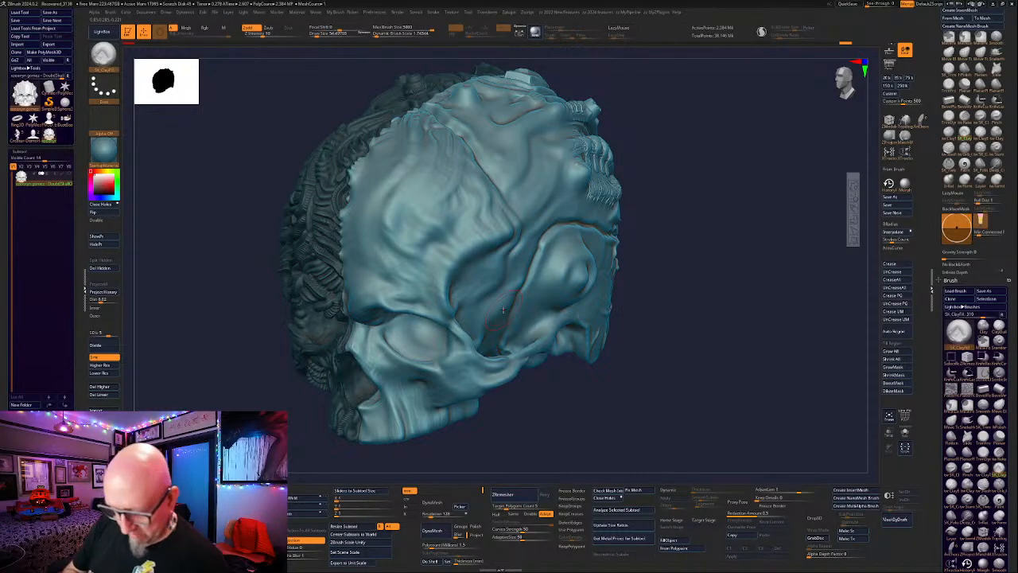
drag(140, 385, 274, 350)
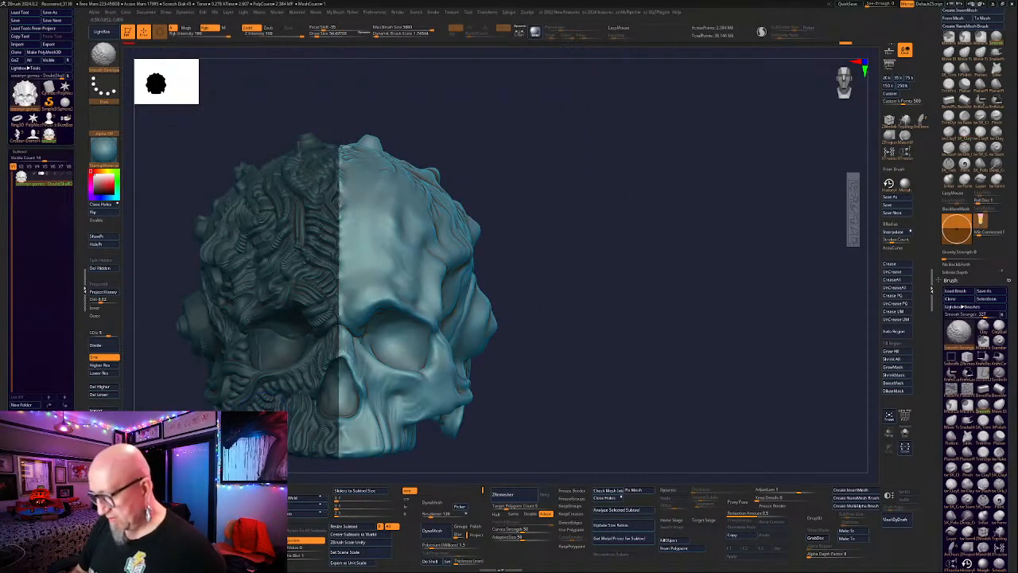
drag(668, 268, 402, 193)
drag(388, 154, 357, 138)
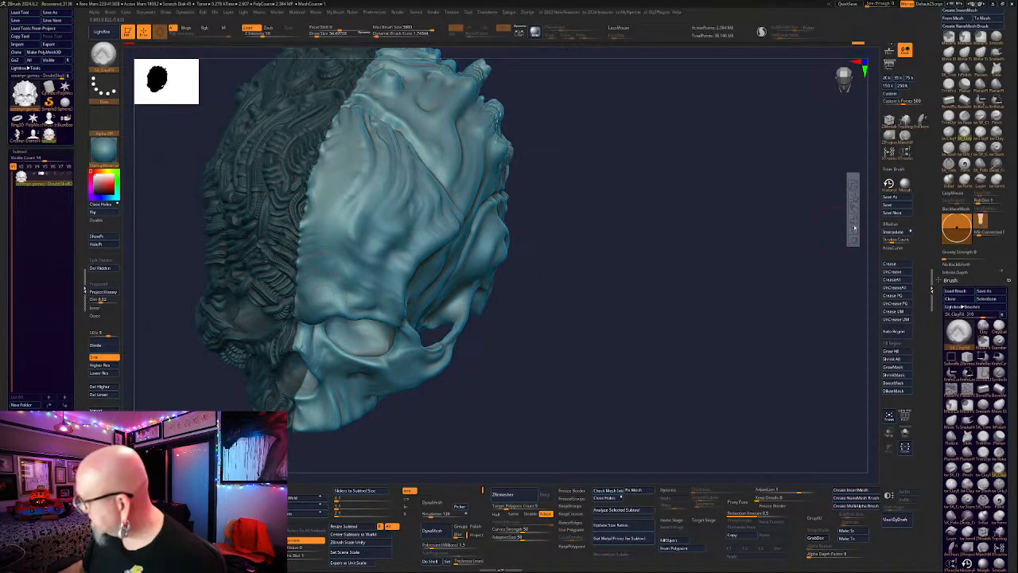
Lay ClayTubes strokes down the forehead of the skull's unmasked half, following the centre line to the brow.
click(949, 133)
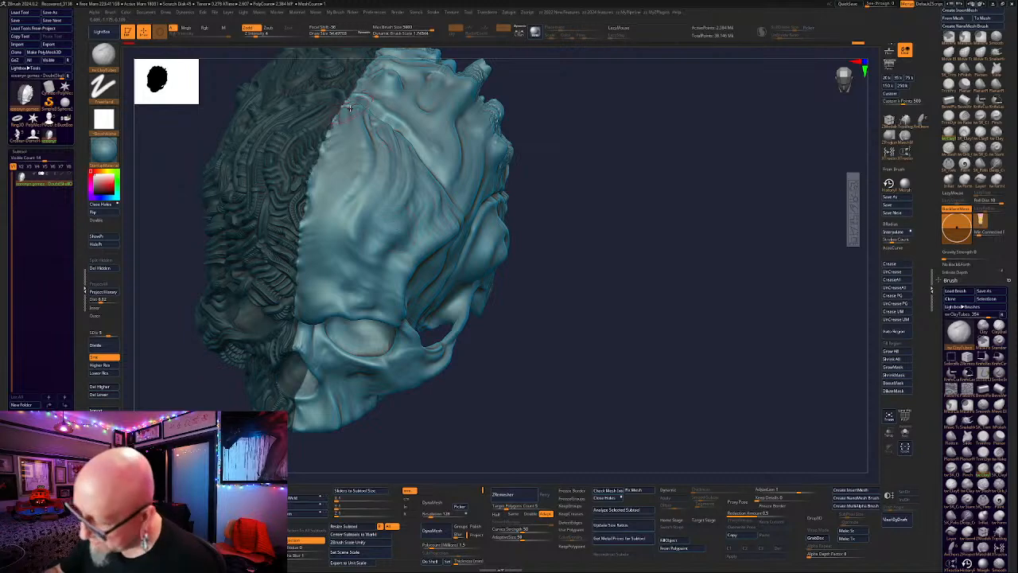
drag(350, 176, 324, 210)
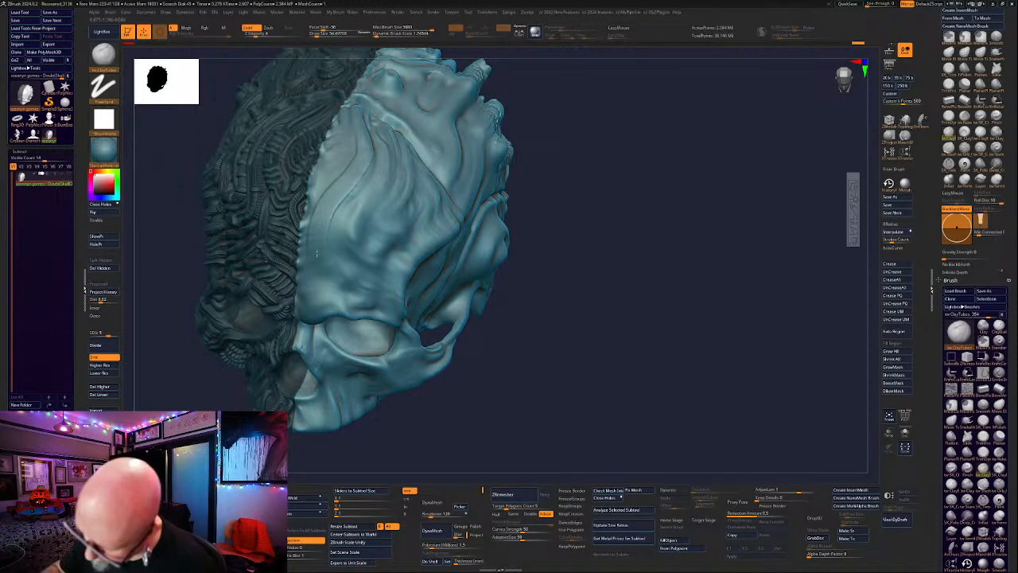
drag(552, 353, 330, 288)
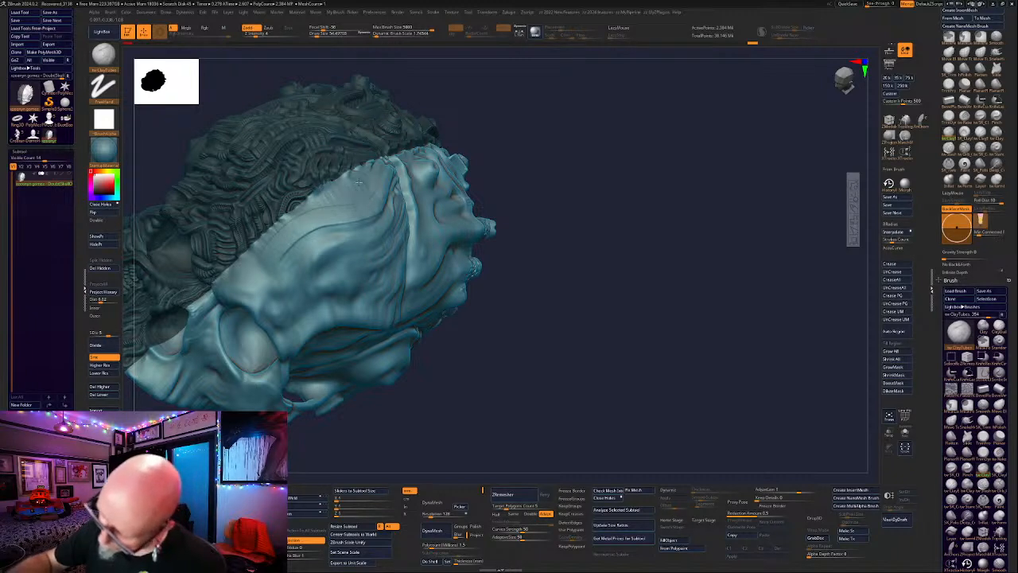
drag(509, 161, 470, 169)
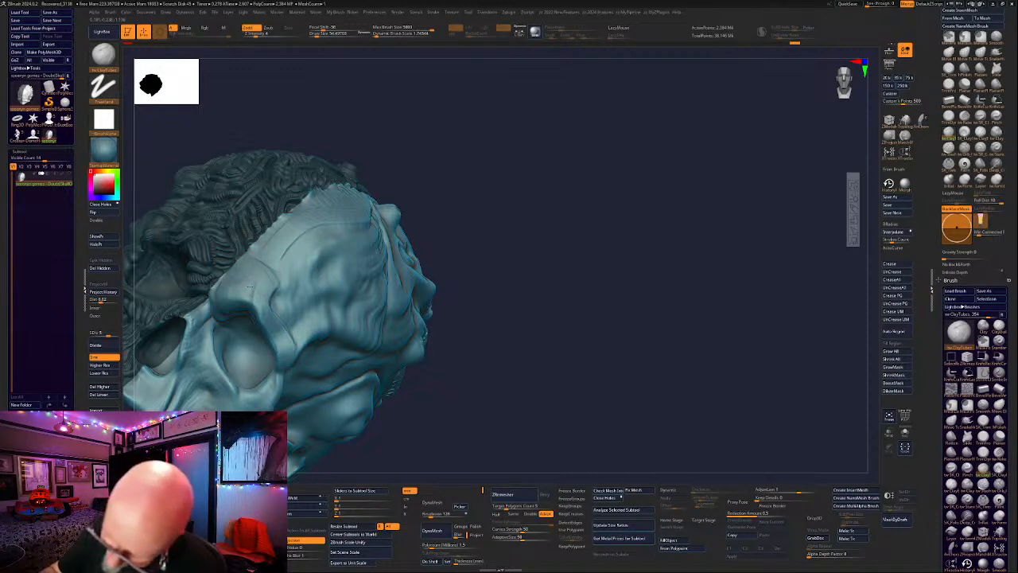
drag(502, 148, 653, 156)
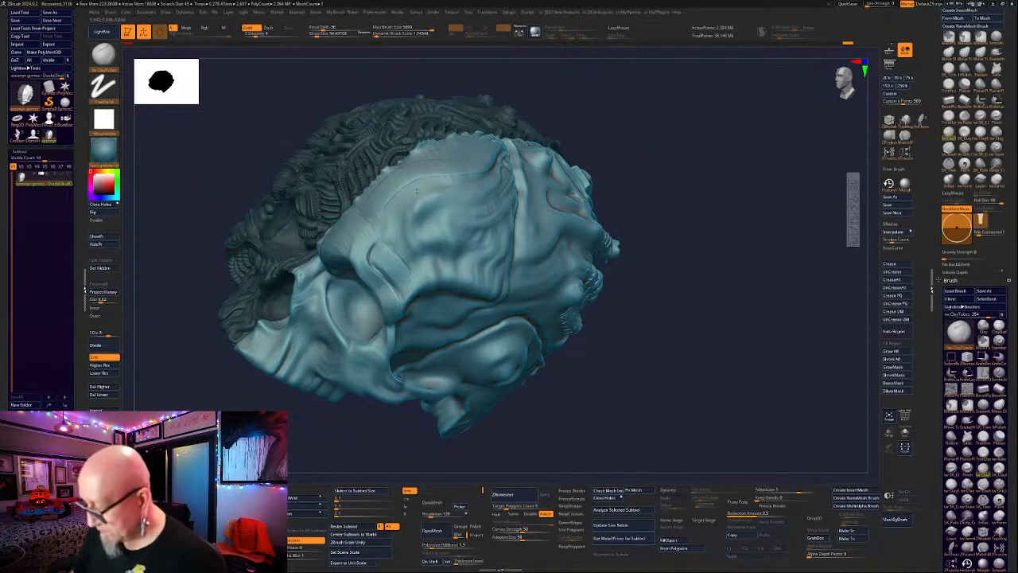
Build up directional ClayTubes strokes from above the brow across the side of the forehead to the crease behind it.
drag(625, 164, 435, 279)
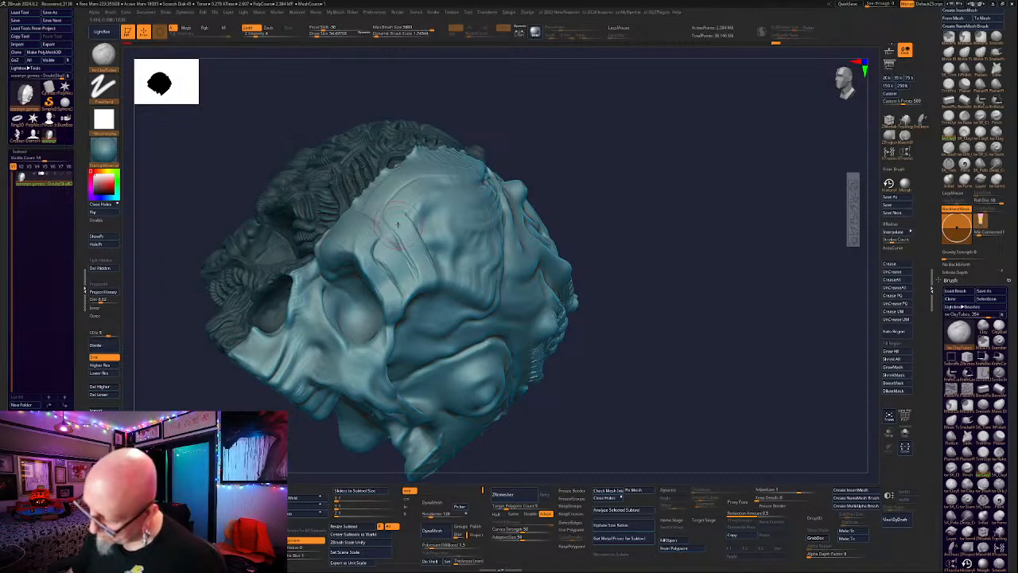
drag(580, 151, 617, 140)
drag(421, 229, 502, 217)
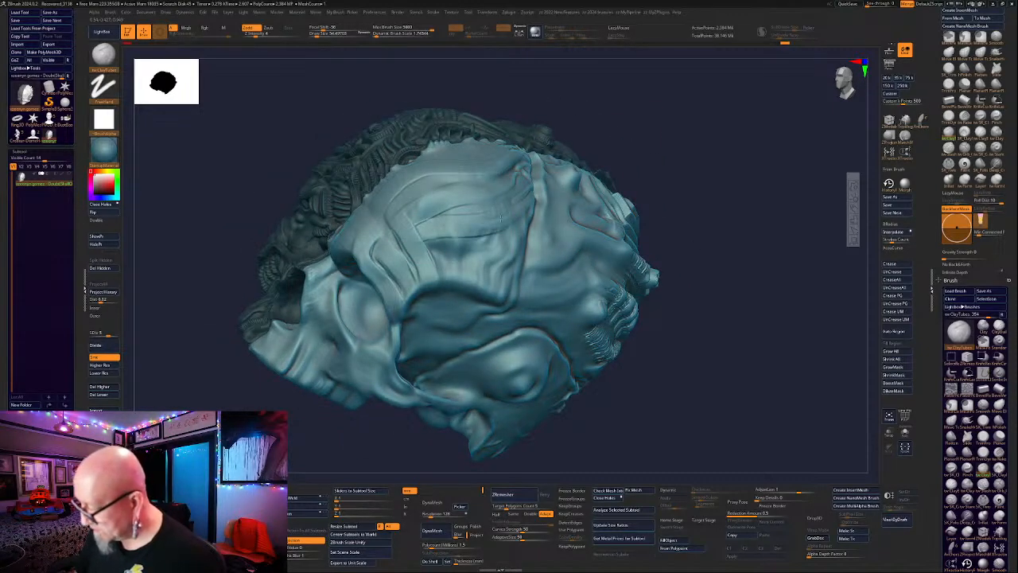
drag(774, 134, 724, 153)
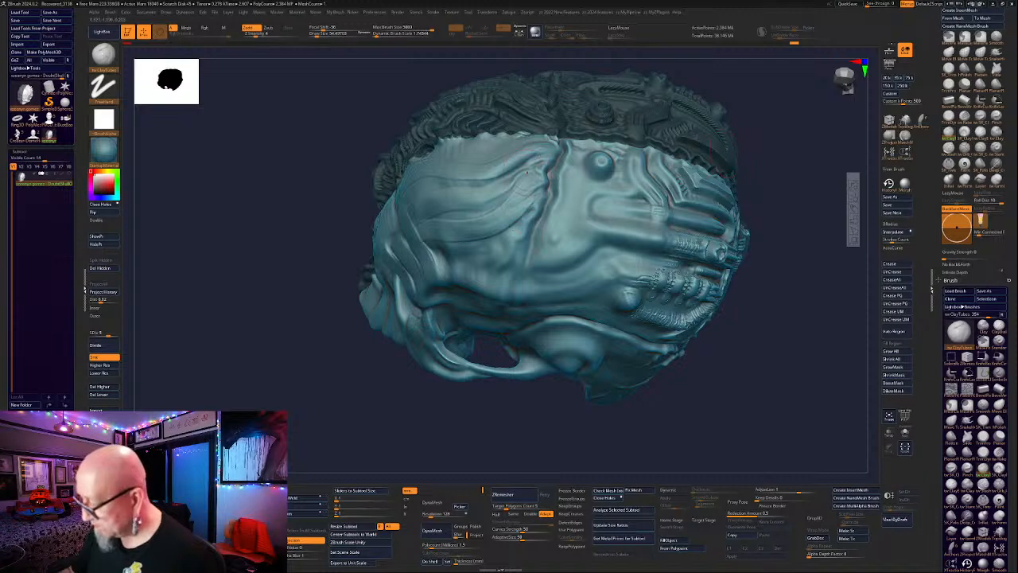
mouse_move(531, 213)
mouse_down()
mouse_move(513, 226)
mouse_move(455, 232)
mouse_up()
drag(350, 262, 590, 197)
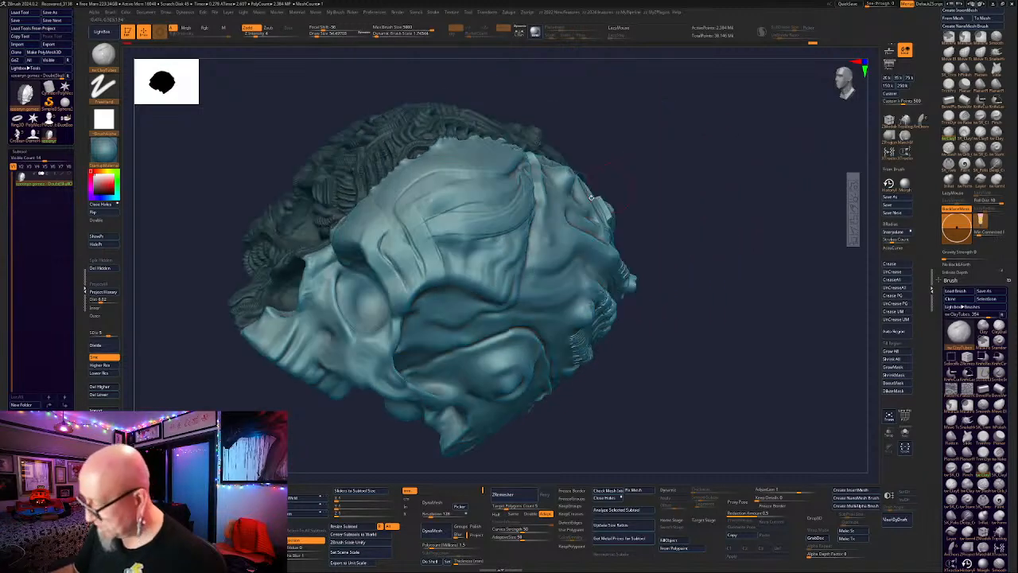
drag(504, 197, 434, 225)
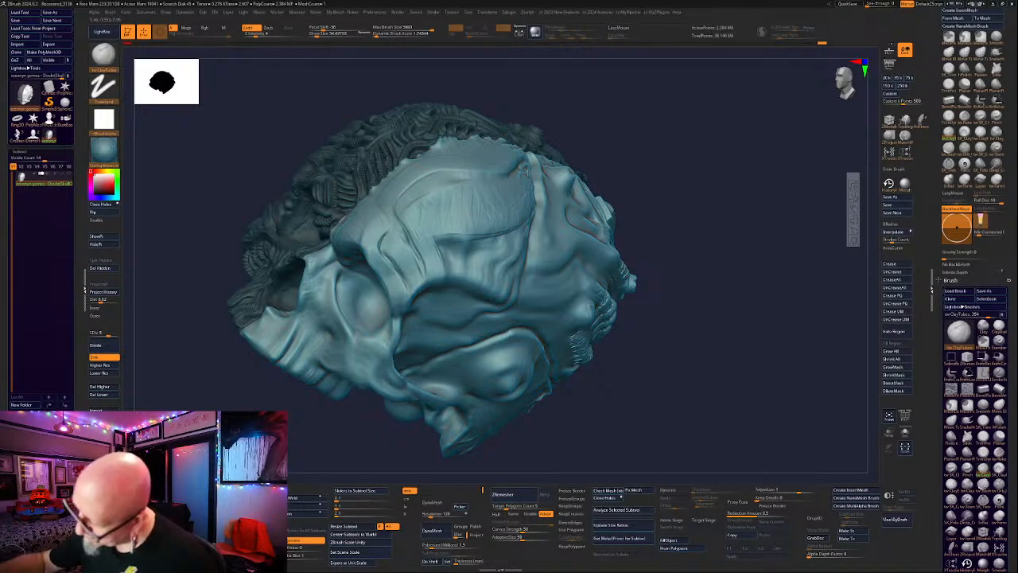
Soften the rear edge of the forehead strokes and add ClayTubes strokes on the bone plane just above the temple.
key(shift)
shift+drag(525, 194, 528, 184)
drag(668, 139, 703, 142)
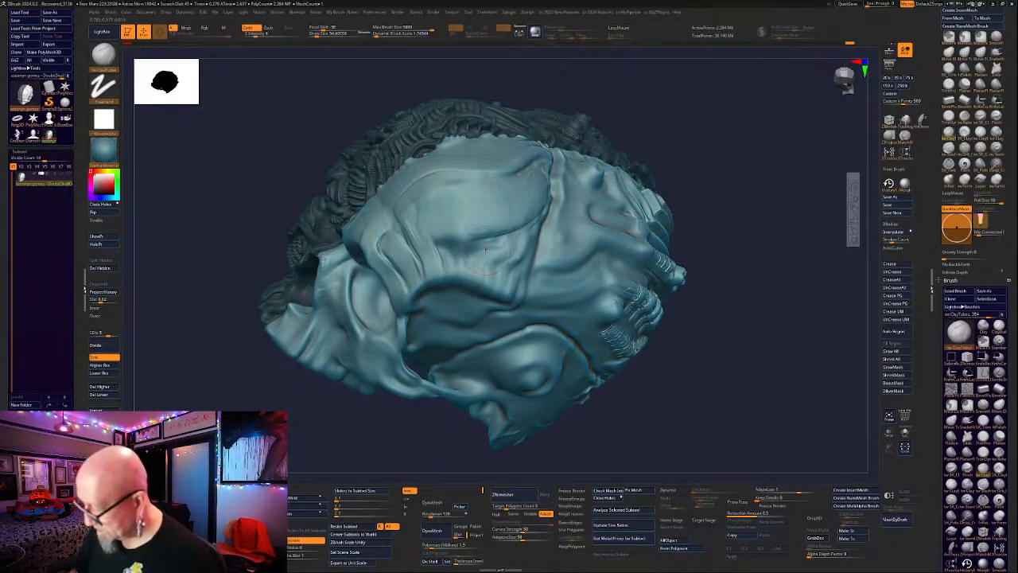
drag(538, 205, 523, 224)
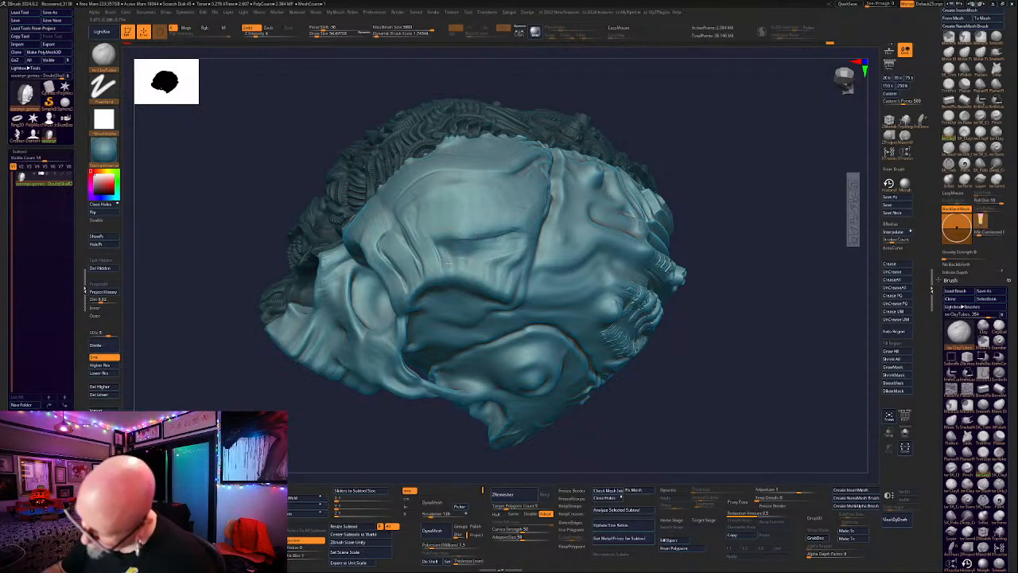
drag(512, 266, 522, 241)
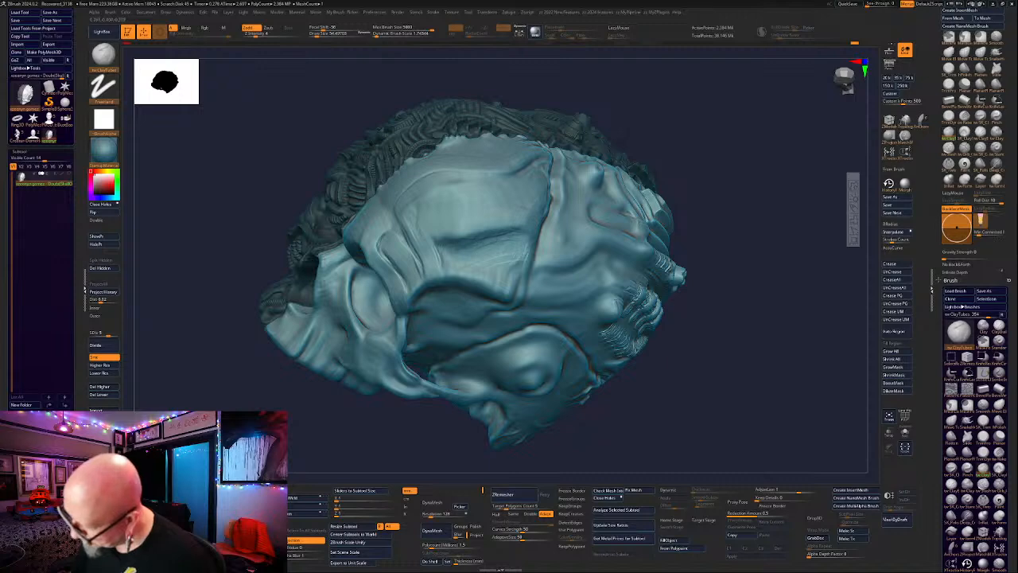
mouse_move(461, 276)
mouse_down()
mouse_move(513, 291)
mouse_move(519, 282)
mouse_move(473, 279)
mouse_up()
Sculpt ClayTubes strokes beneath the eye socket, from the side of the nose across to the cheekbone.
shift+drag(706, 334, 711, 196)
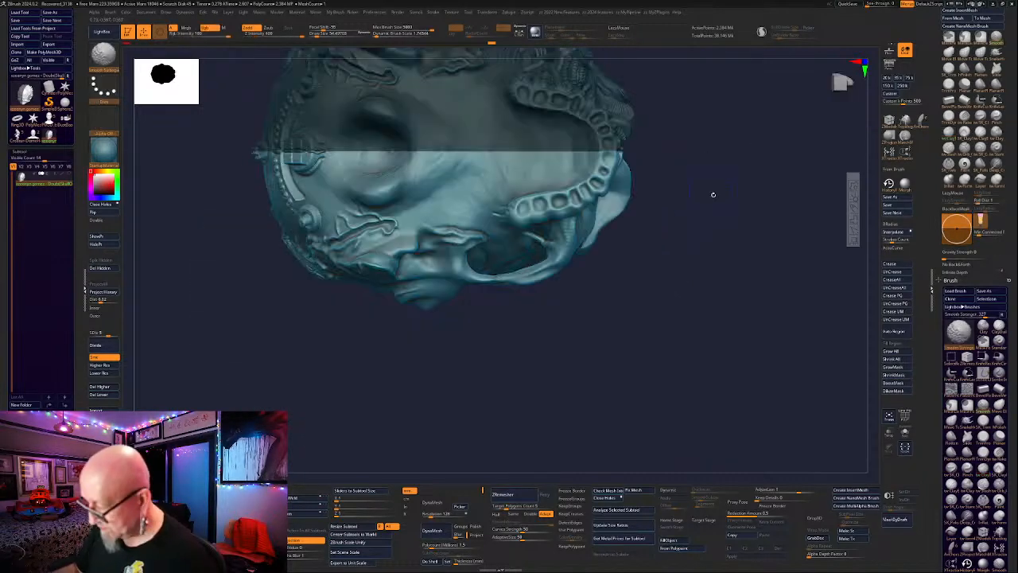
mouse_move(700, 327)
mouse_down()
mouse_move(700, 357)
mouse_move(631, 377)
mouse_move(650, 199)
mouse_move(688, 226)
mouse_up()
drag(502, 218, 505, 259)
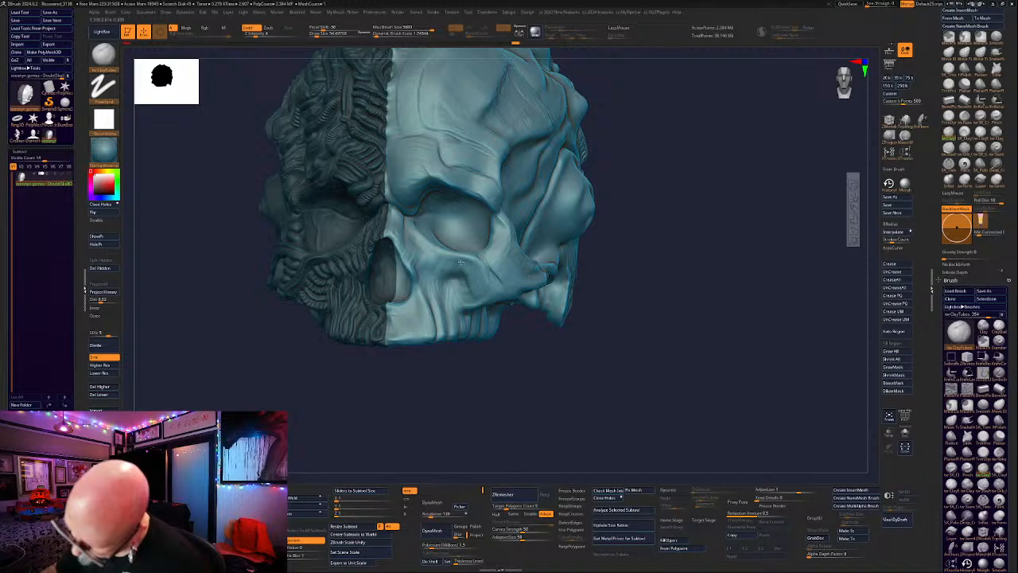
mouse_move(461, 262)
mouse_down()
mouse_move(417, 247)
mouse_move(436, 268)
mouse_move(415, 235)
mouse_move(425, 240)
mouse_up()
drag(691, 151, 598, 146)
drag(408, 229, 449, 223)
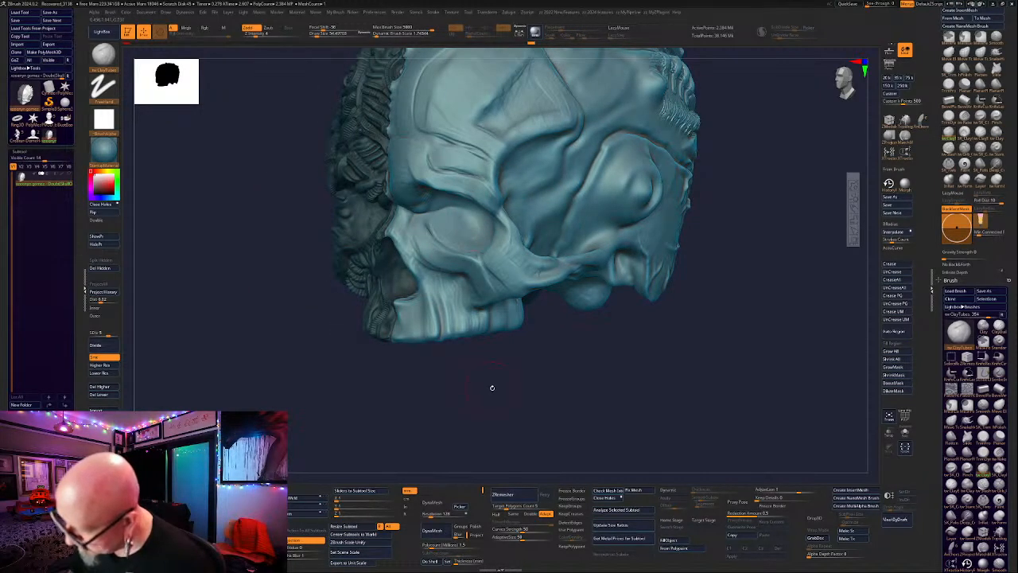
shift+drag(490, 386, 504, 364)
Run ClayTubes strokes from the inner cheek beside the nose opening down the upper jaw and along the tooth line.
drag(436, 250, 458, 252)
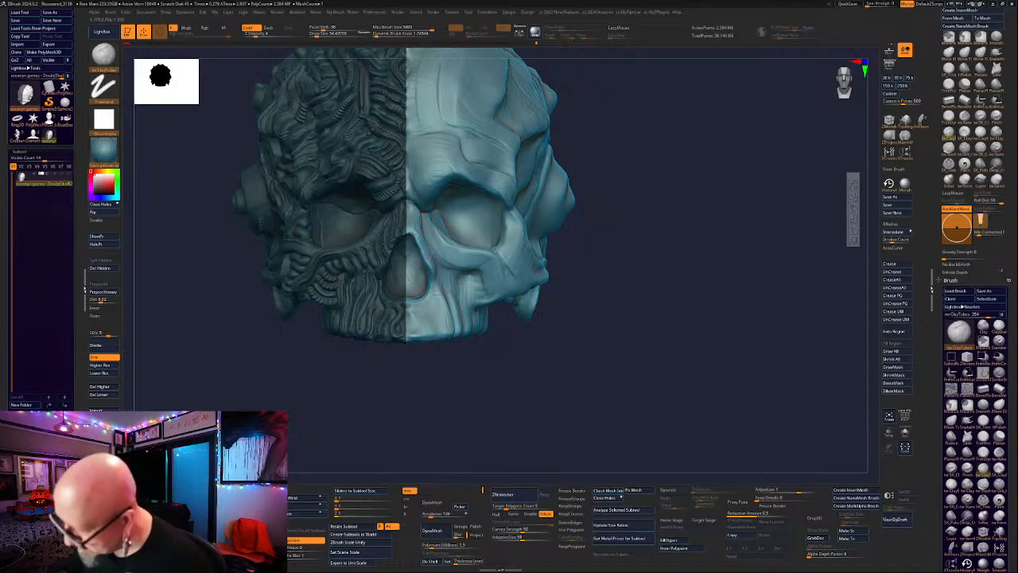
drag(447, 287, 450, 321)
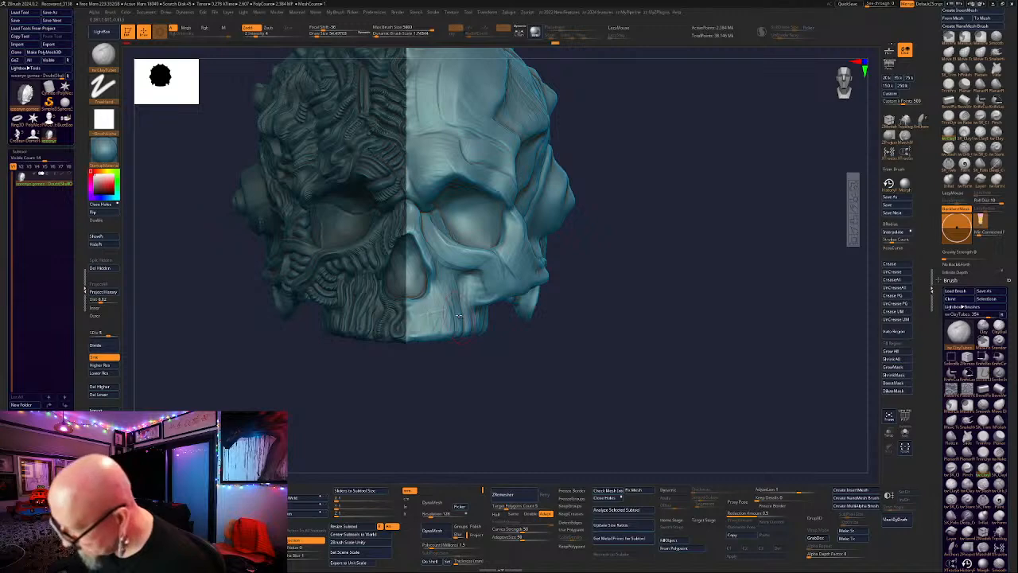
mouse_move(452, 319)
mouse_down()
mouse_move(440, 303)
mouse_move(427, 323)
mouse_up()
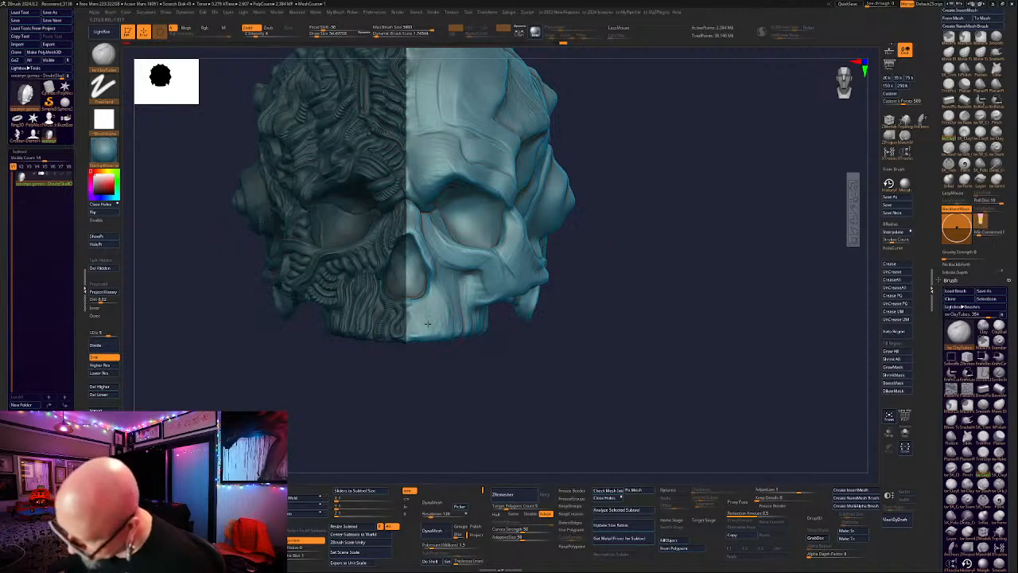
right_drag(482, 337, 486, 320)
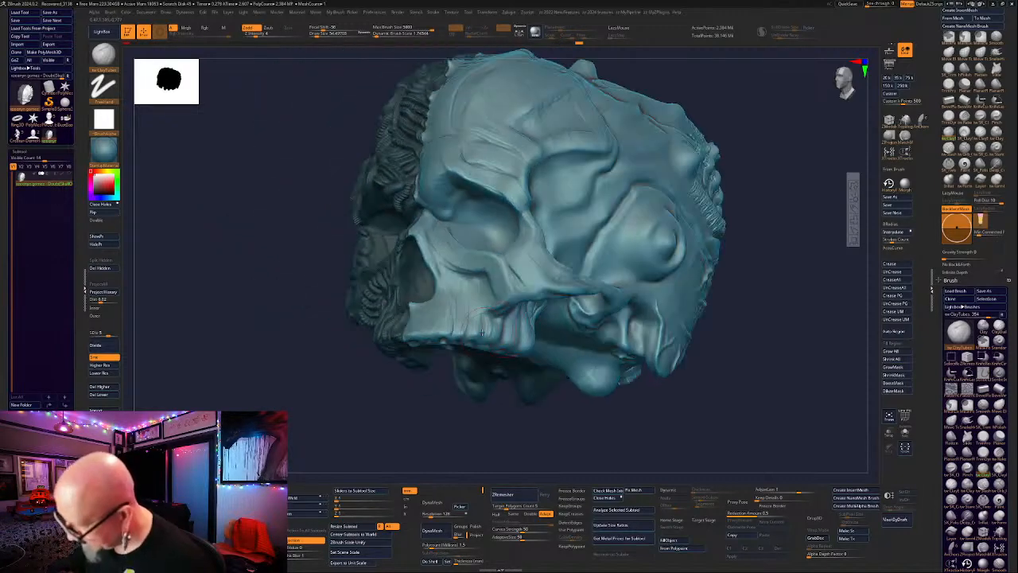
drag(487, 320, 514, 333)
Cover the upper side of the cranium behind the forehead crease with directional ClayTubes strokes, up to the masked half.
mouse_move(515, 333)
right_down()
mouse_move(641, 243)
mouse_move(622, 363)
mouse_move(607, 361)
right_up()
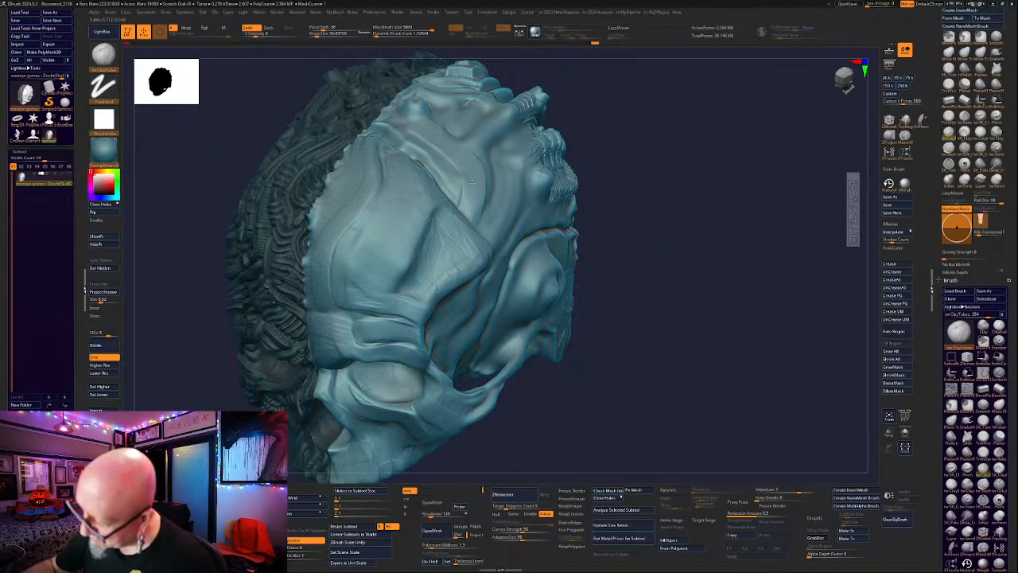
drag(459, 164, 406, 130)
mouse_move(643, 78)
mouse_down()
mouse_move(655, 90)
mouse_move(646, 101)
mouse_up()
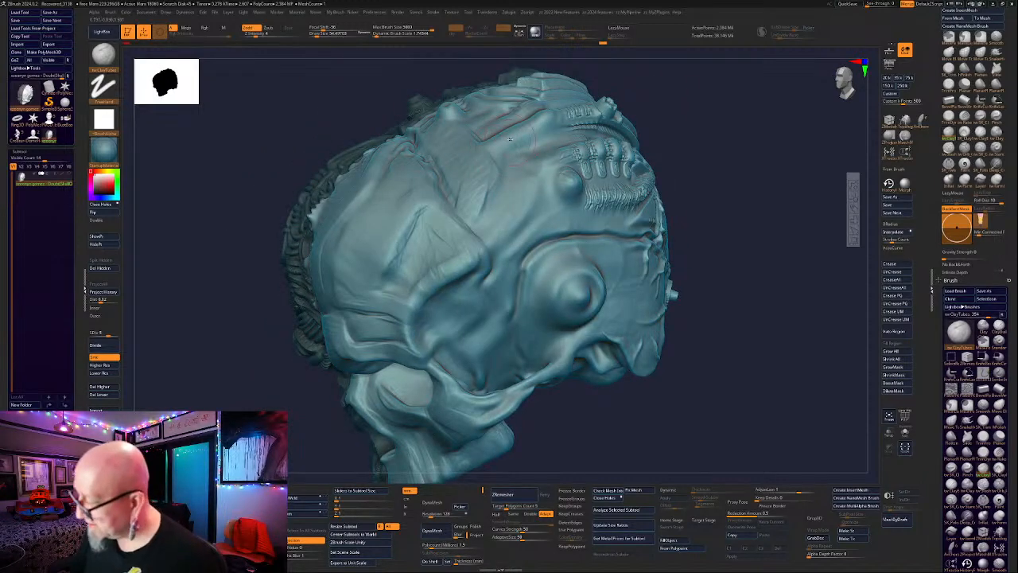
drag(758, 120, 505, 124)
mouse_move(519, 89)
mouse_down()
mouse_move(480, 130)
mouse_move(449, 112)
mouse_up()
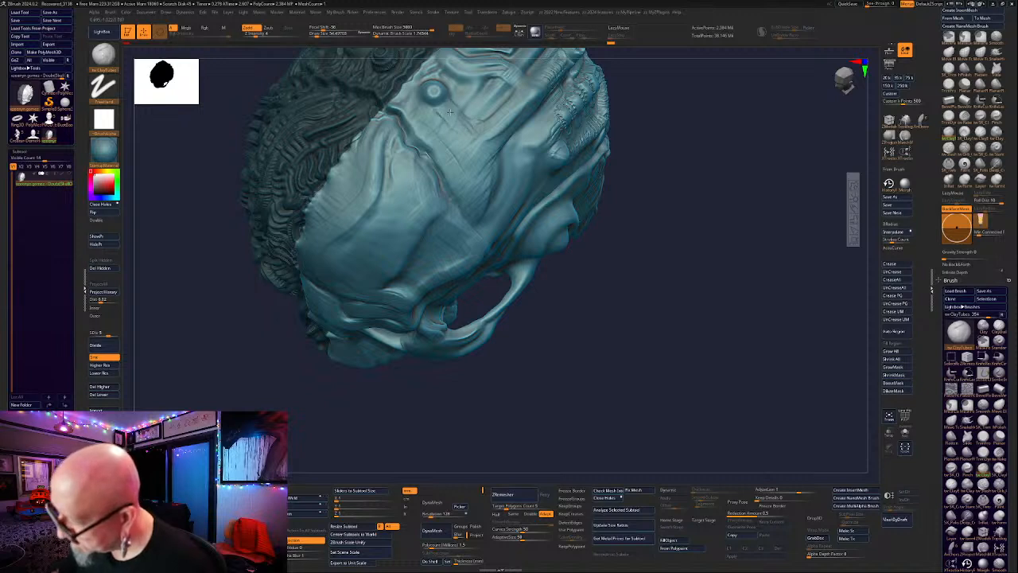
mouse_move(537, 102)
mouse_down()
mouse_move(497, 152)
mouse_move(468, 224)
mouse_move(451, 159)
mouse_move(442, 188)
mouse_move(398, 116)
mouse_move(407, 136)
mouse_move(468, 175)
mouse_move(484, 163)
mouse_move(399, 107)
mouse_up()
mouse_move(637, 208)
mouse_down()
mouse_move(687, 207)
mouse_move(681, 297)
mouse_move(722, 225)
mouse_move(720, 257)
mouse_move(743, 256)
mouse_move(738, 239)
mouse_up()
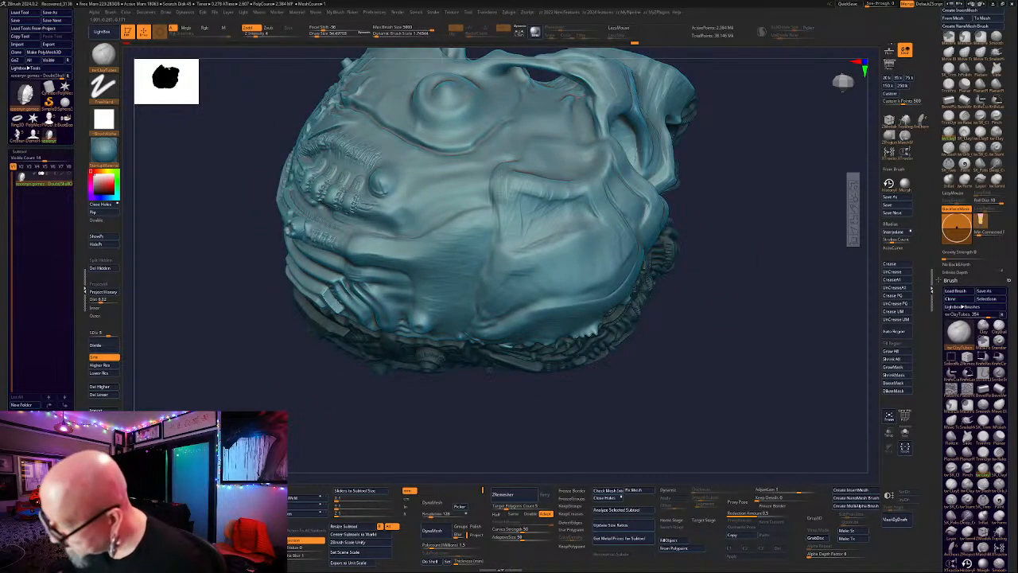
Add ClayTubes strokes around the raised plane above the temple and across the forehead toward the centre line.
mouse_move(495, 193)
mouse_down()
mouse_move(509, 238)
mouse_move(498, 231)
mouse_up()
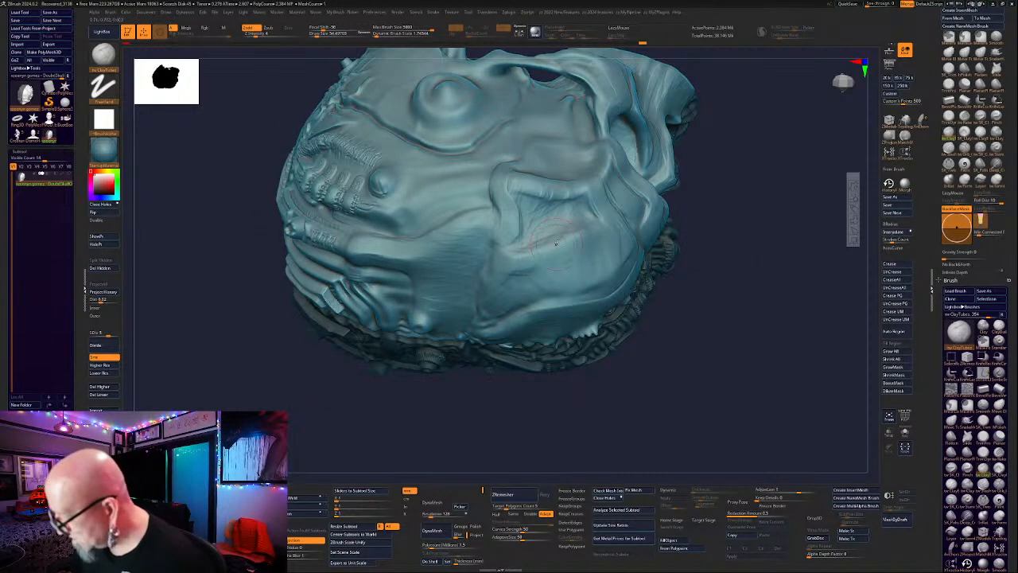
drag(579, 247, 486, 265)
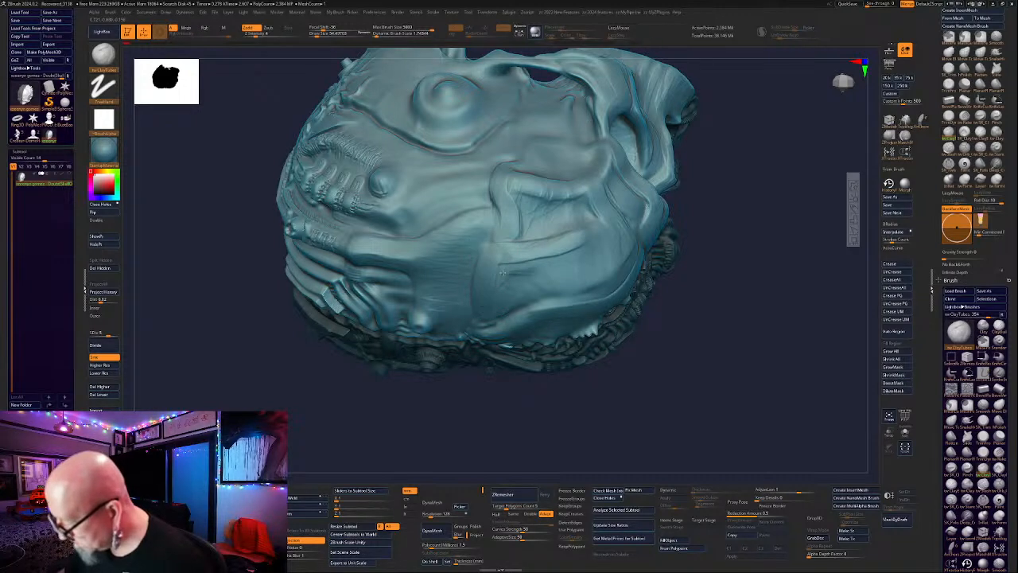
drag(539, 274, 584, 263)
right_drag(577, 267, 602, 268)
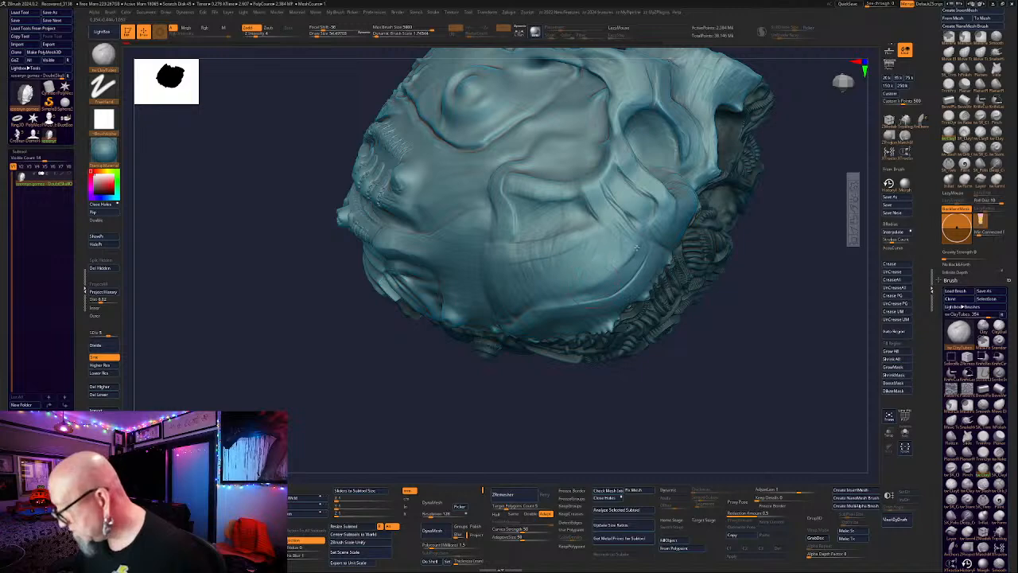
mouse_move(759, 279)
mouse_down()
mouse_move(785, 289)
mouse_move(772, 403)
mouse_move(796, 350)
mouse_move(643, 271)
mouse_move(574, 362)
mouse_move(591, 409)
mouse_up()
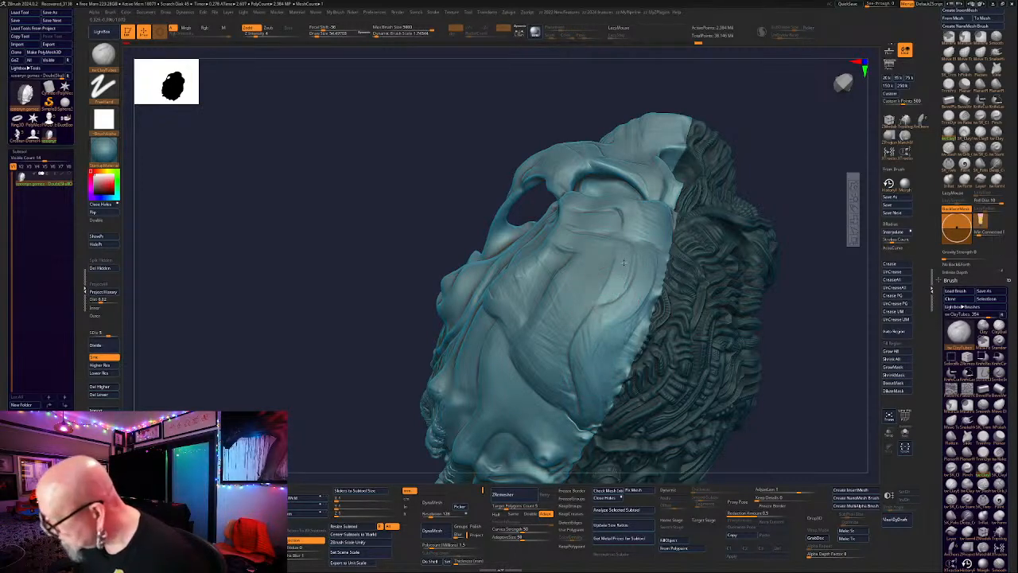
right_drag(623, 262, 574, 338)
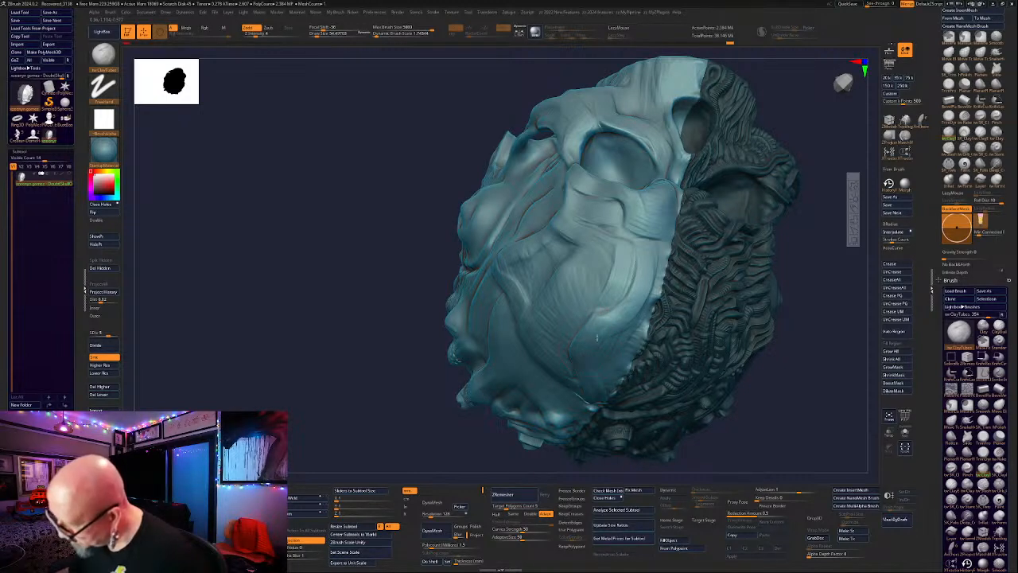
Build up and reshape the folded band on the side of the skull beside the round boss with clay strokes.
mouse_move(631, 312)
right_down()
mouse_move(812, 229)
mouse_move(619, 233)
mouse_move(747, 321)
mouse_move(663, 304)
right_up()
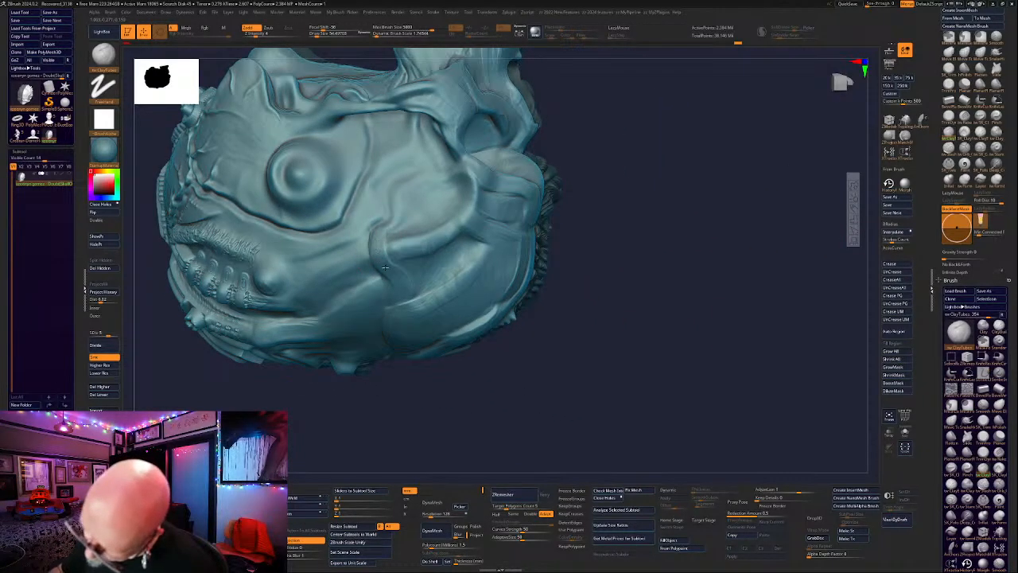
mouse_move(678, 179)
right_down()
mouse_move(700, 225)
mouse_move(684, 254)
right_up()
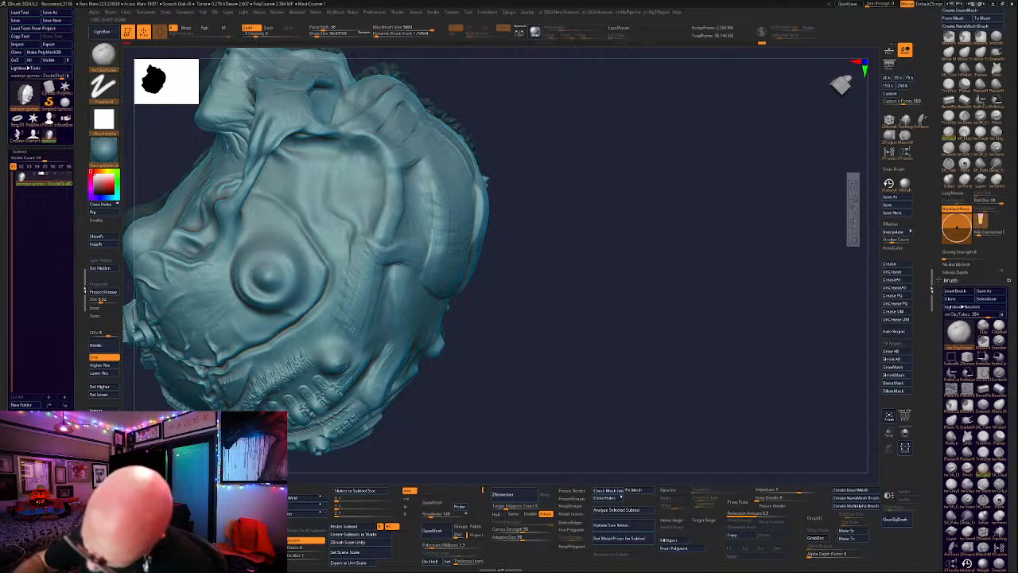
mouse_move(351, 327)
mouse_down()
mouse_move(572, 234)
mouse_move(612, 200)
mouse_move(665, 184)
mouse_move(718, 93)
mouse_move(675, 250)
mouse_move(676, 204)
mouse_up()
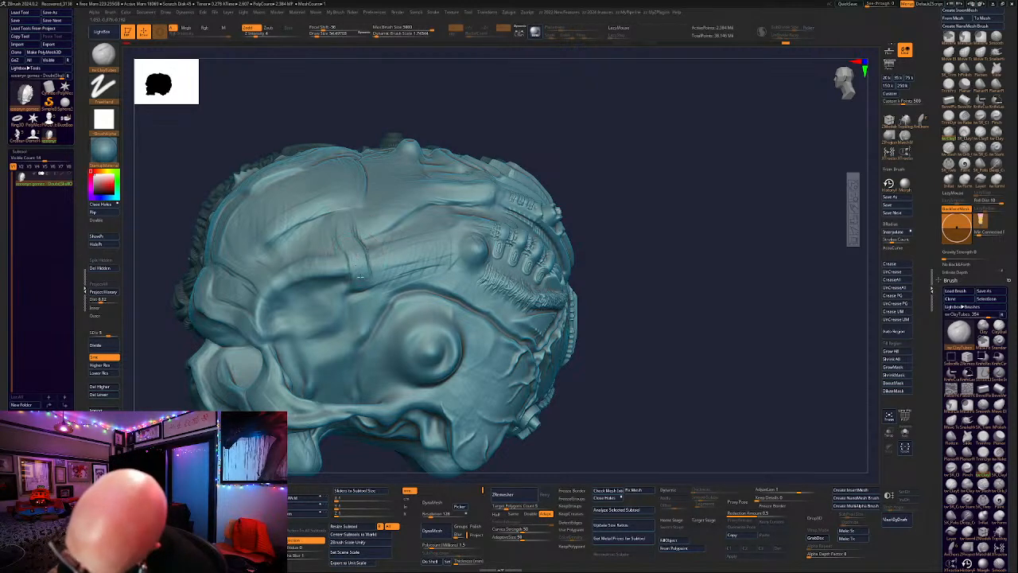
drag(360, 276, 360, 293)
mouse_move(638, 121)
mouse_down()
mouse_move(702, 114)
mouse_move(711, 180)
mouse_move(702, 206)
mouse_up()
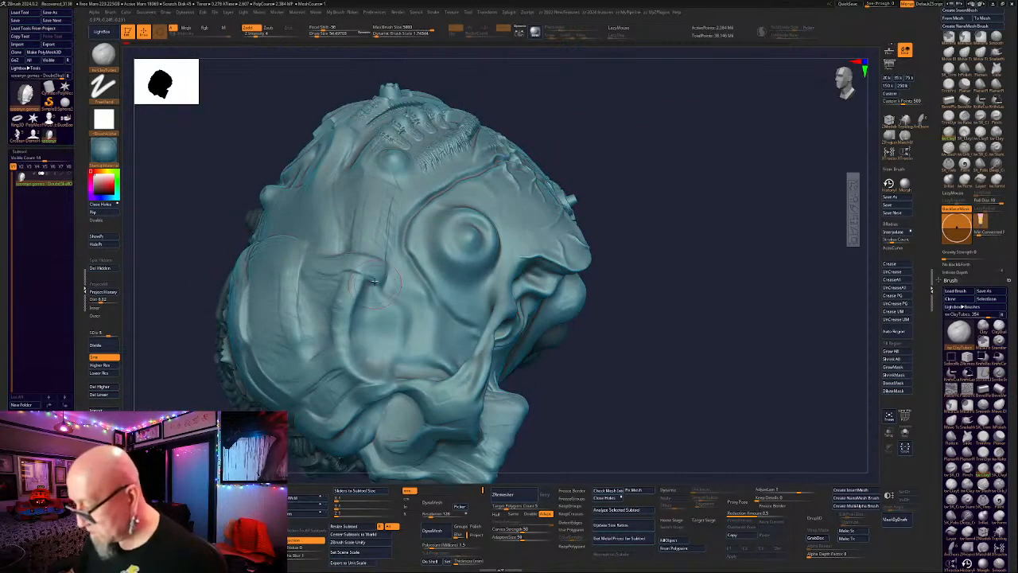
mouse_move(375, 281)
mouse_down()
mouse_move(361, 317)
mouse_move(355, 301)
mouse_up()
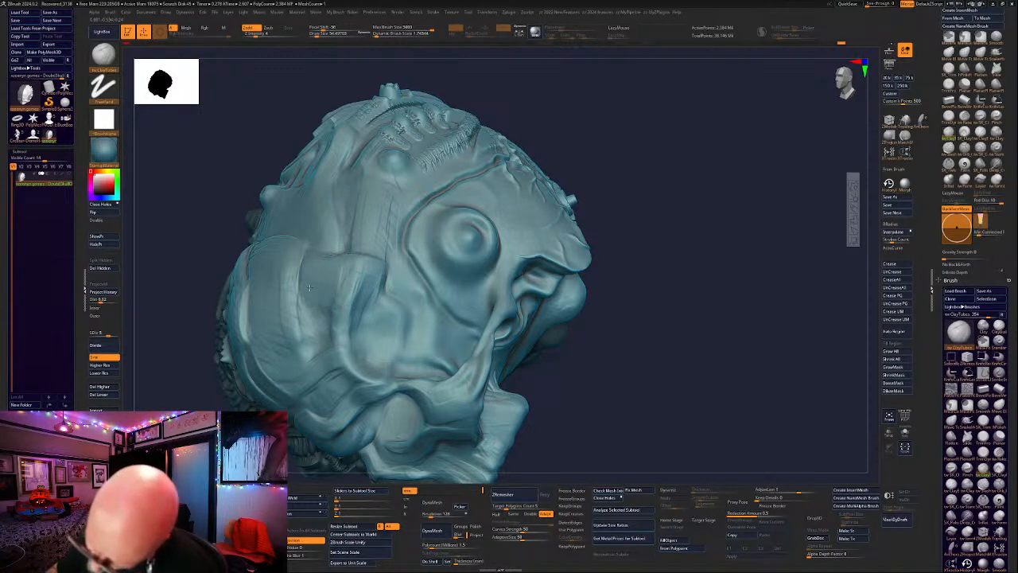
mouse_move(633, 215)
alt+mouse_down()
mouse_move(681, 187)
mouse_move(681, 169)
alt+mouse_up()
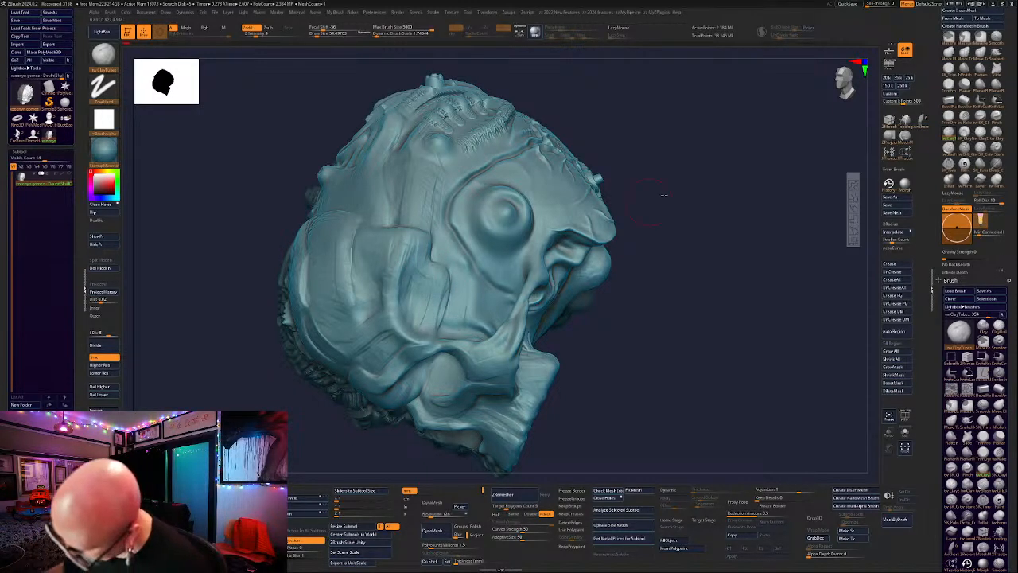
Add clay strokes across the temple hollow between the brow ridge and the round boss.
mouse_move(663, 194)
mouse_down()
mouse_move(661, 132)
mouse_move(642, 151)
mouse_up()
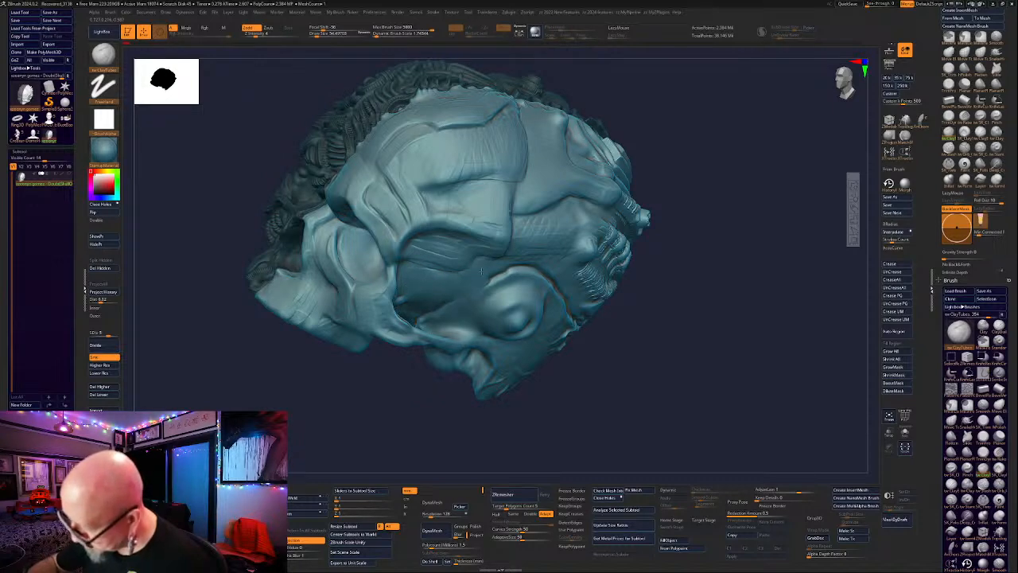
mouse_move(481, 271)
mouse_down()
mouse_move(504, 282)
mouse_move(522, 272)
mouse_up()
drag(709, 221, 703, 169)
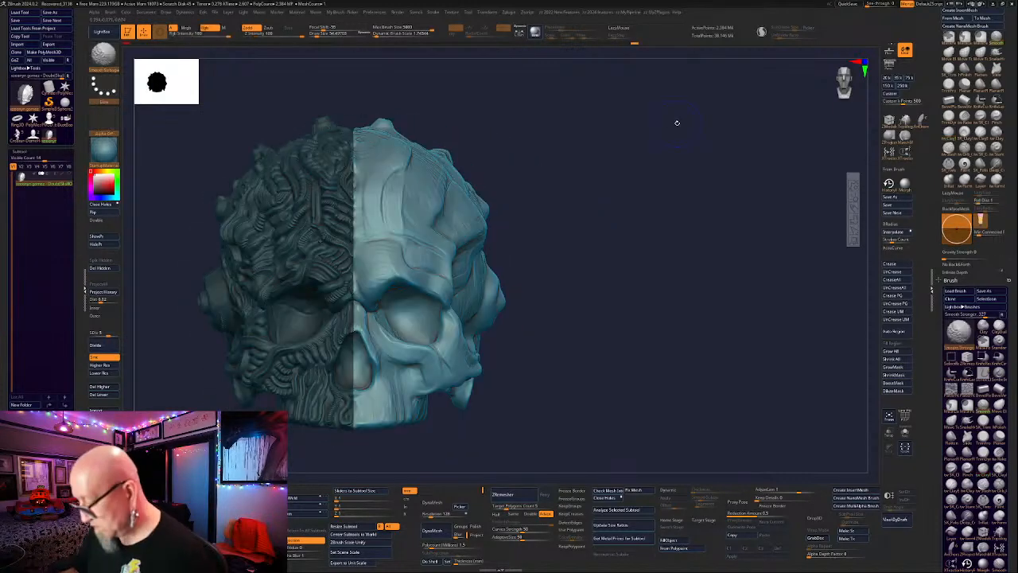
Build up the cheekbone below the outer corner of the eye socket with clay strokes.
mouse_move(675, 120)
alt+mouse_down()
mouse_move(631, 223)
mouse_move(635, 258)
alt+mouse_up()
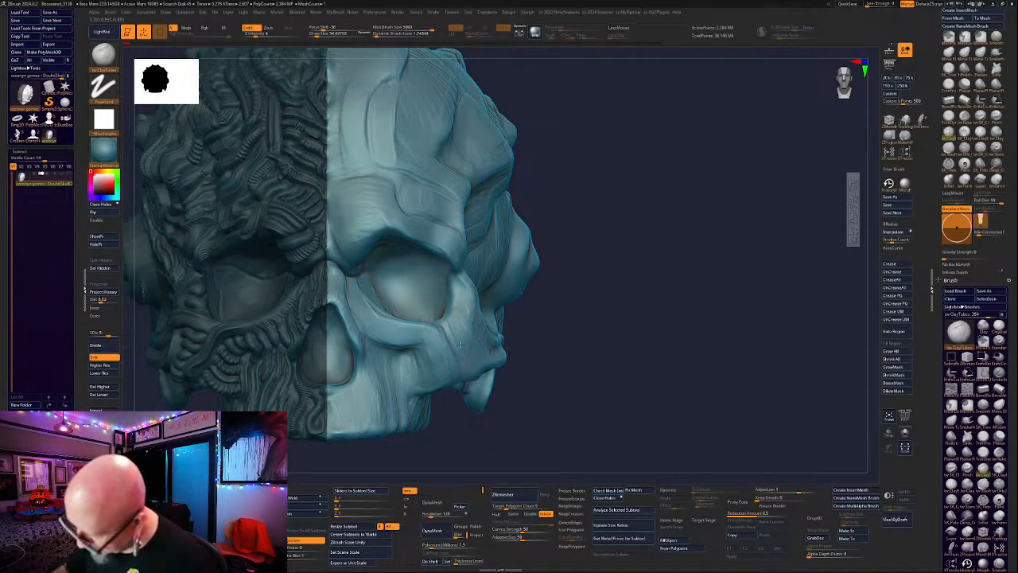
mouse_move(601, 246)
mouse_down()
mouse_move(517, 298)
mouse_move(516, 322)
mouse_up()
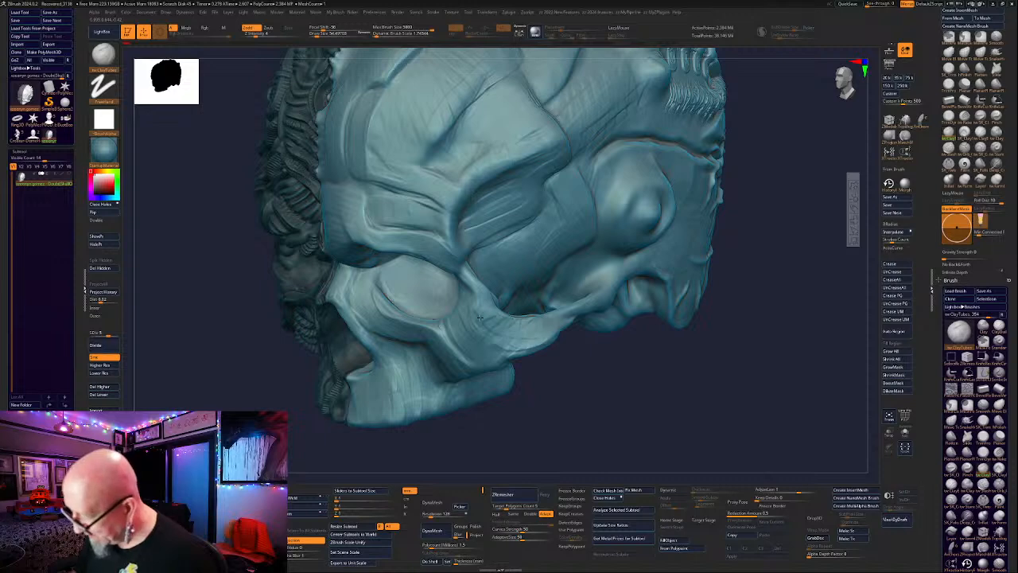
shift+drag(672, 398, 685, 389)
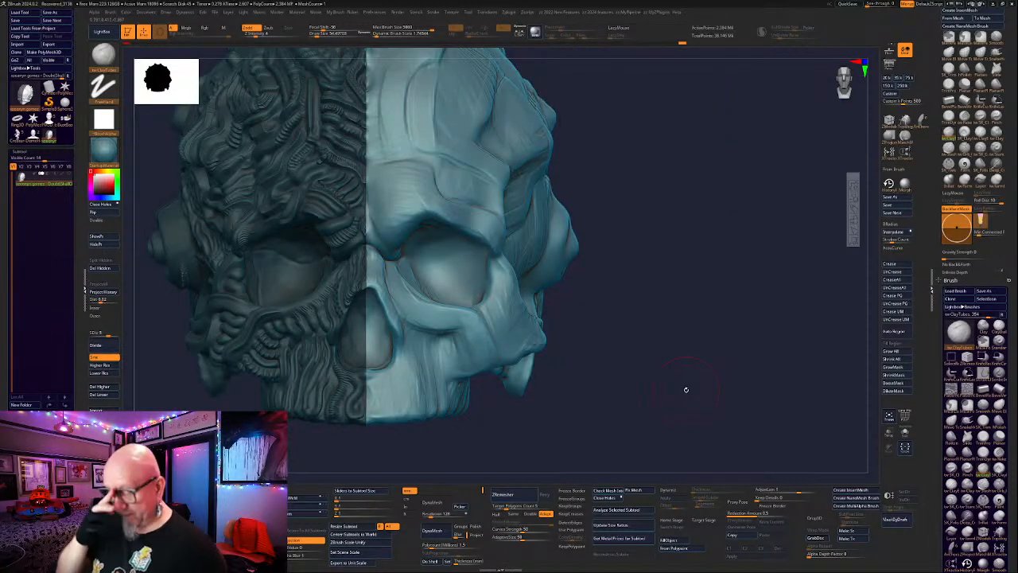
Raise the skull to subdivision level 7, then smooth and refine the brow ridge above the eye socket with a smaller brush.
click(108, 366)
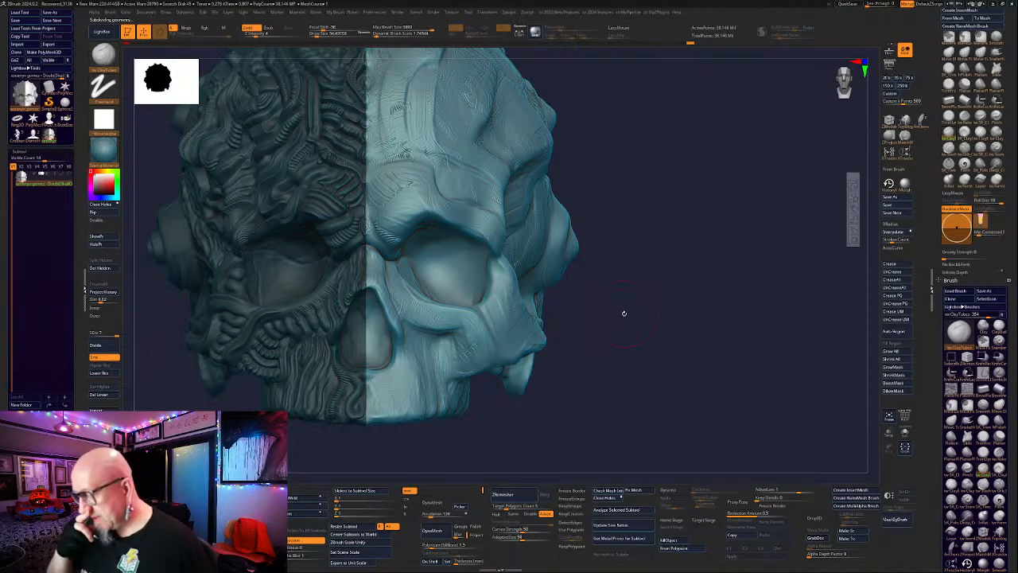
mouse_move(620, 301)
mouse_down()
mouse_move(660, 278)
mouse_move(659, 295)
mouse_move(676, 275)
mouse_move(628, 422)
mouse_move(641, 381)
mouse_move(573, 400)
mouse_move(636, 329)
mouse_move(708, 303)
mouse_move(784, 237)
mouse_move(620, 278)
mouse_move(640, 231)
mouse_up()
key(space)
drag(661, 180, 648, 169)
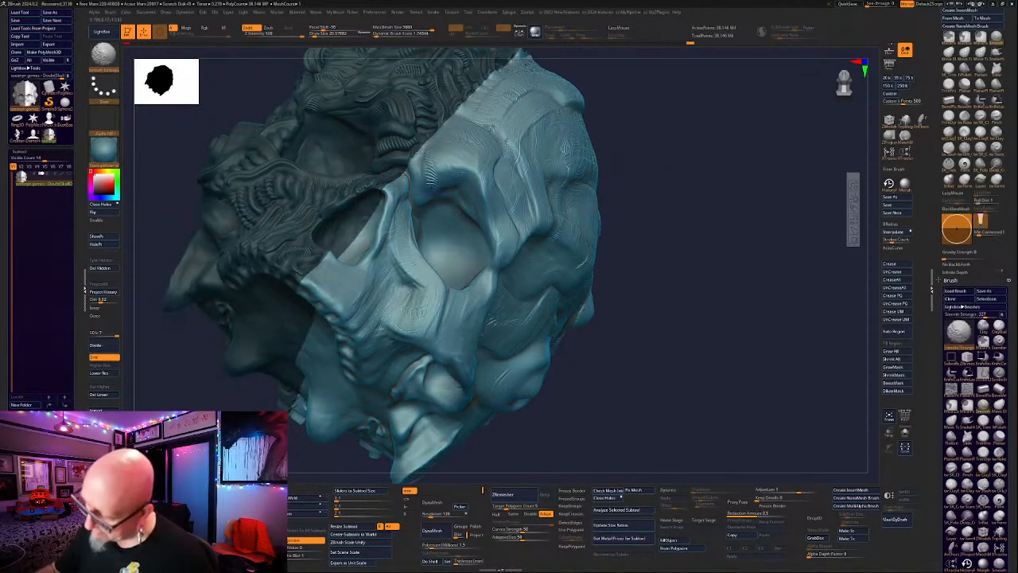
mouse_move(432, 170)
shift+mouse_down()
mouse_move(430, 179)
mouse_move(428, 153)
mouse_move(425, 162)
shift+mouse_up()
drag(679, 116, 664, 101)
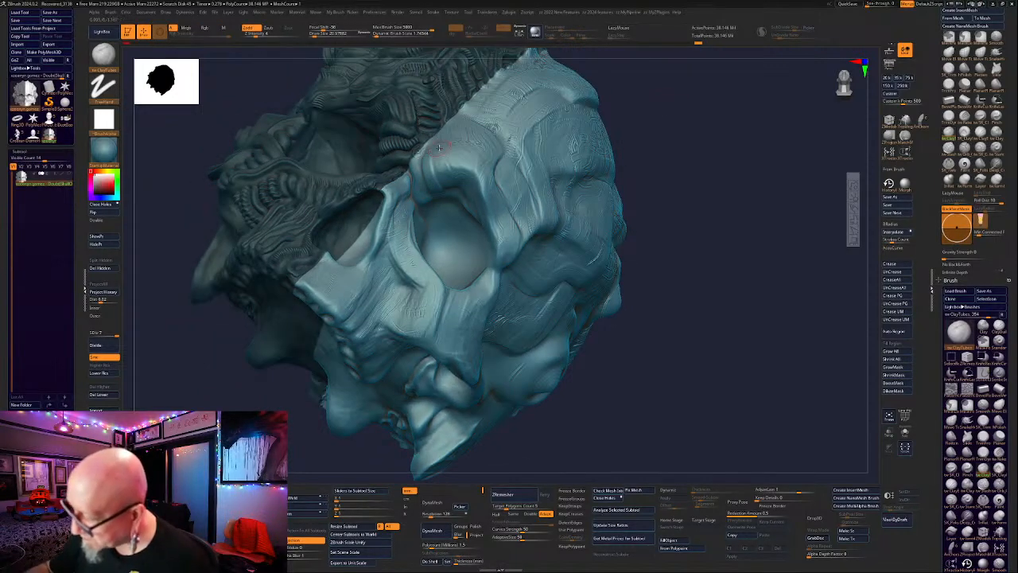
drag(458, 181, 458, 187)
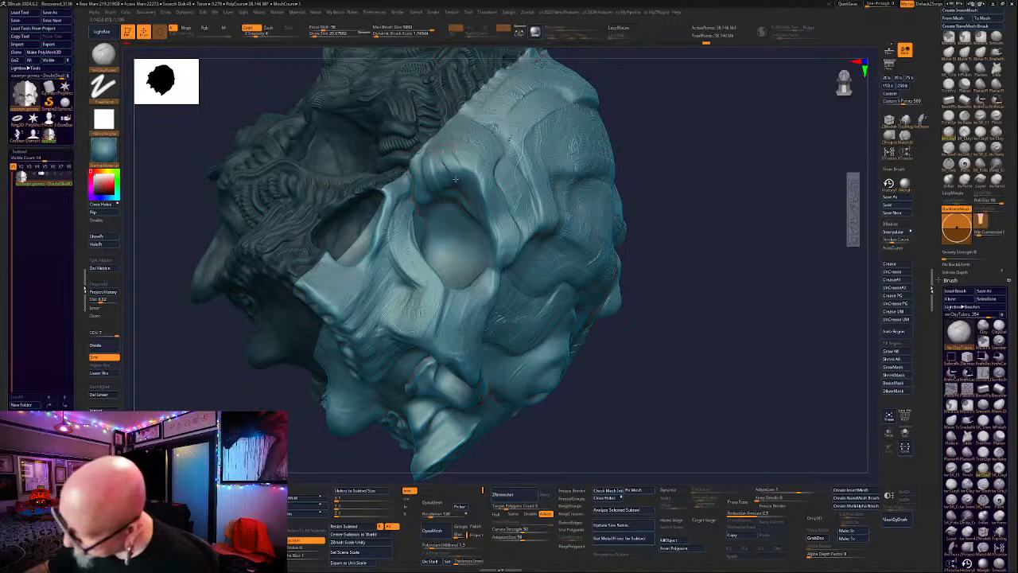
mouse_move(700, 93)
mouse_down()
mouse_move(689, 227)
mouse_move(703, 297)
mouse_move(644, 322)
mouse_move(587, 371)
mouse_move(645, 416)
mouse_move(511, 189)
mouse_up()
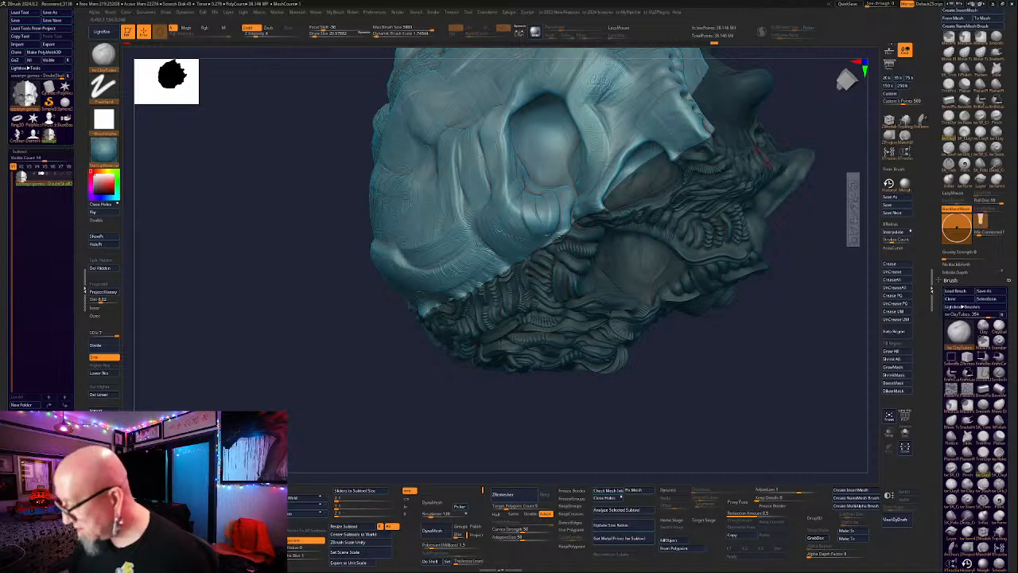
Switch to the Rake brush and rake grooves over the raised form inside the eye socket.
drag(811, 291, 787, 287)
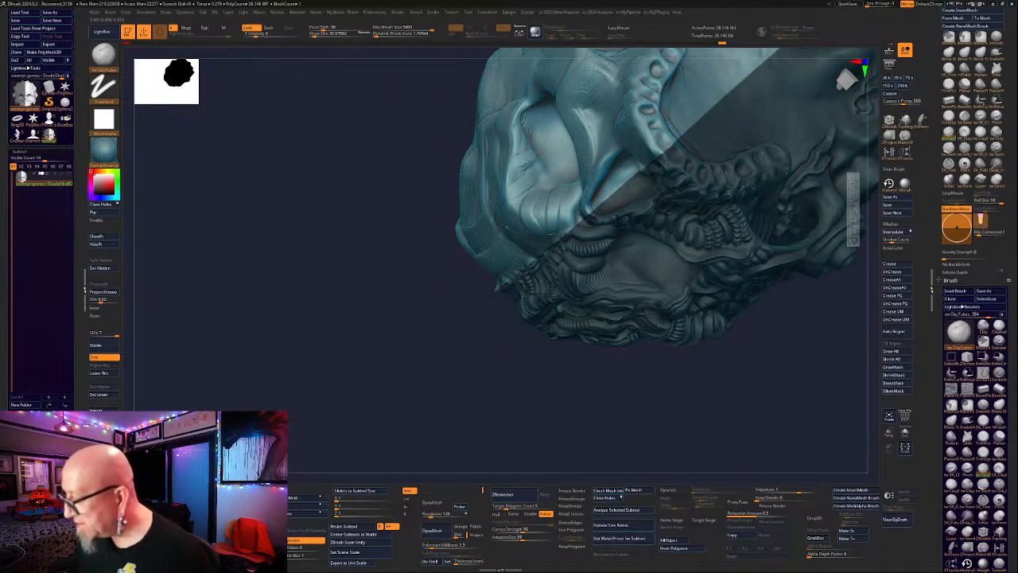
mouse_move(473, 411)
mouse_down()
mouse_move(498, 409)
mouse_move(550, 195)
mouse_up()
key(b)
key(c)
key(t)
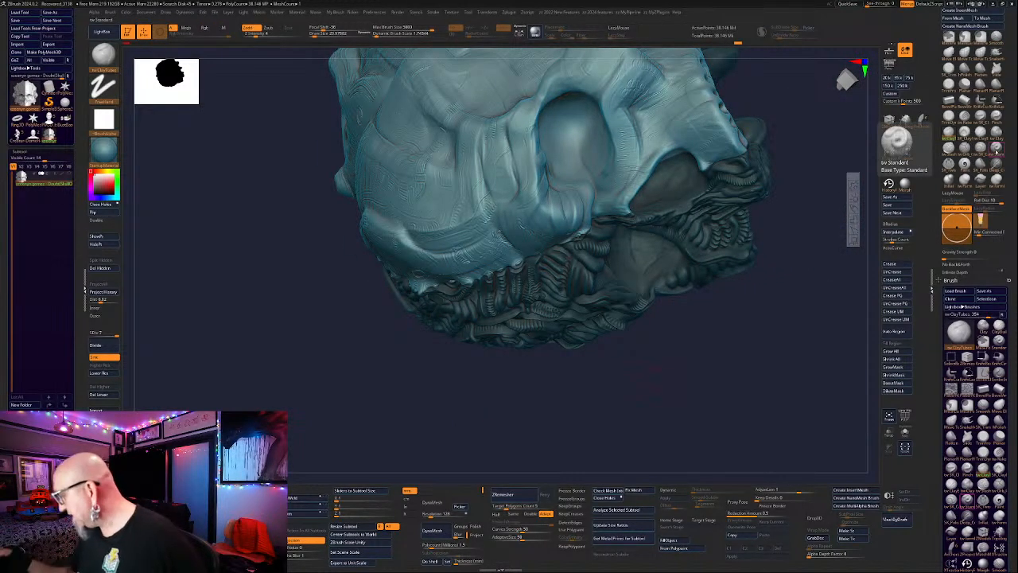
drag(657, 353, 583, 182)
key(space)
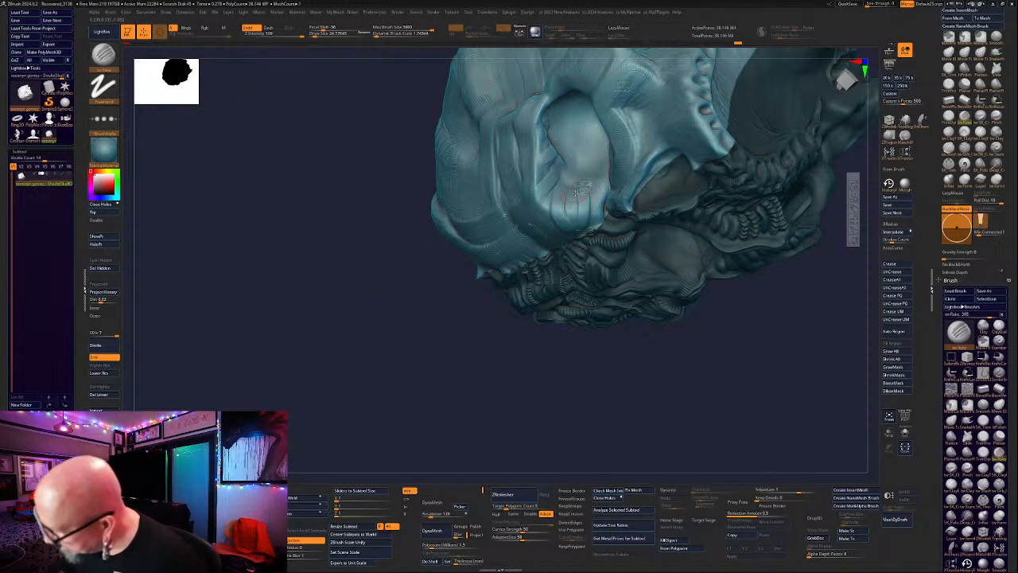
mouse_move(590, 191)
mouse_down()
mouse_move(574, 225)
mouse_move(550, 214)
mouse_up()
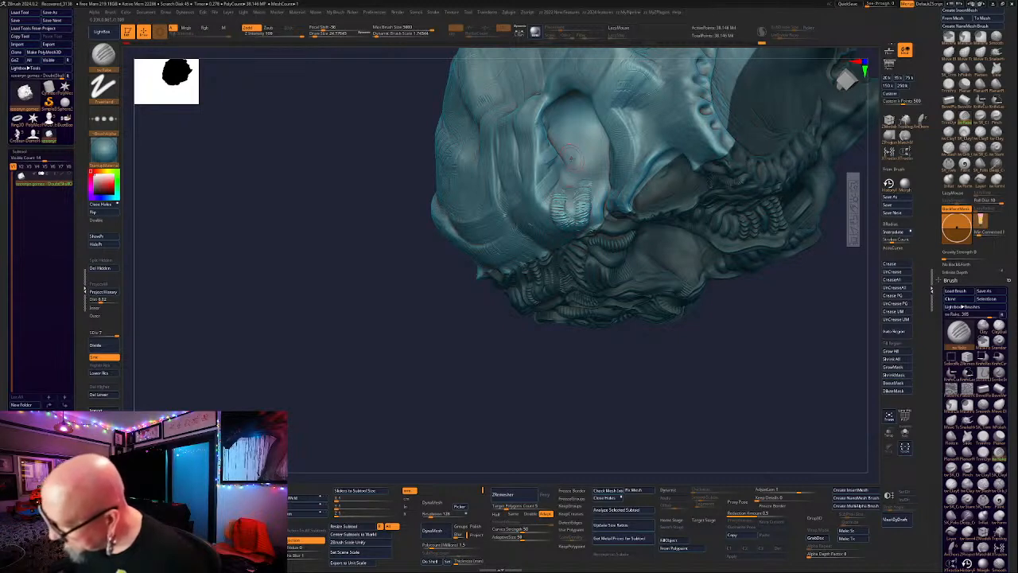
Set the Rake brush's Z Intensity to 12 and assign it Alpha 61.
drag(301, 34, 265, 34)
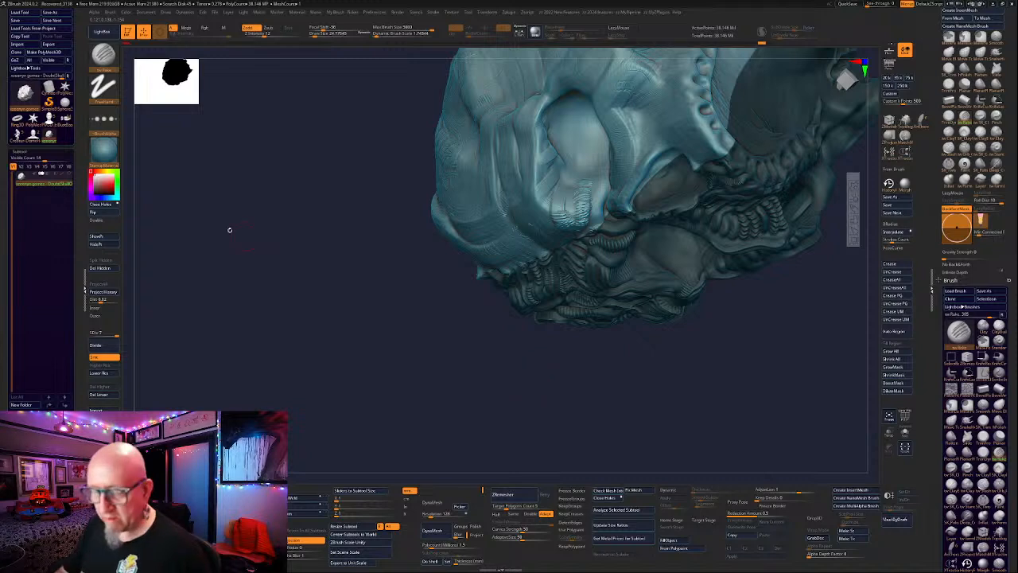
click(104, 119)
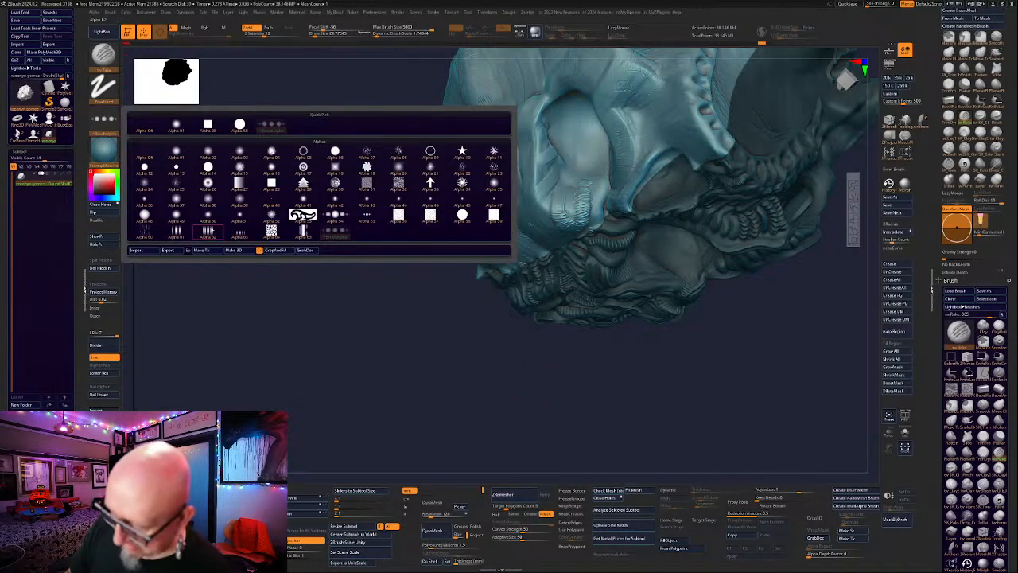
click(176, 232)
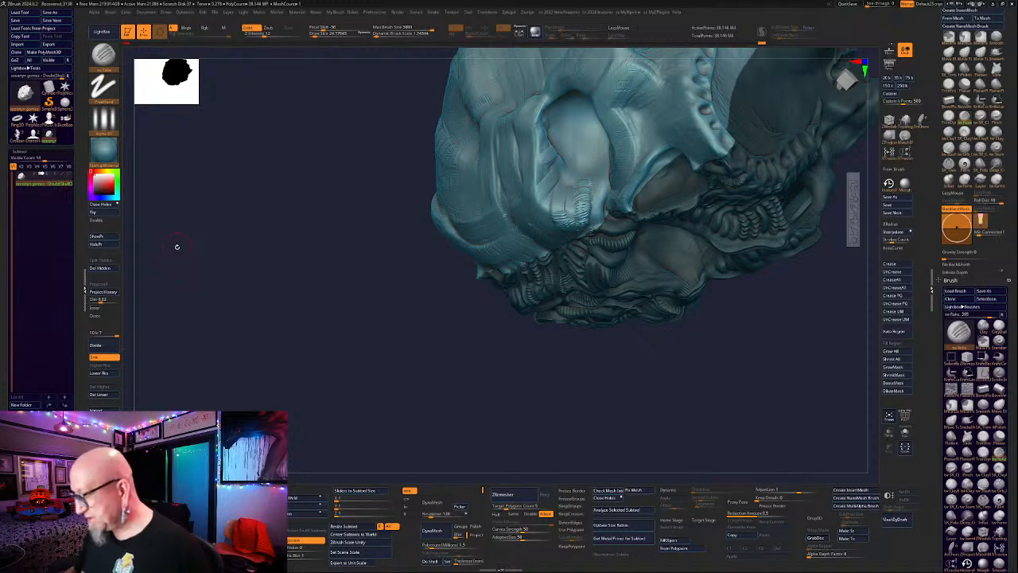
Rake curved parallel ridges around the raised form inside the eye socket.
alt+drag(516, 356, 438, 377)
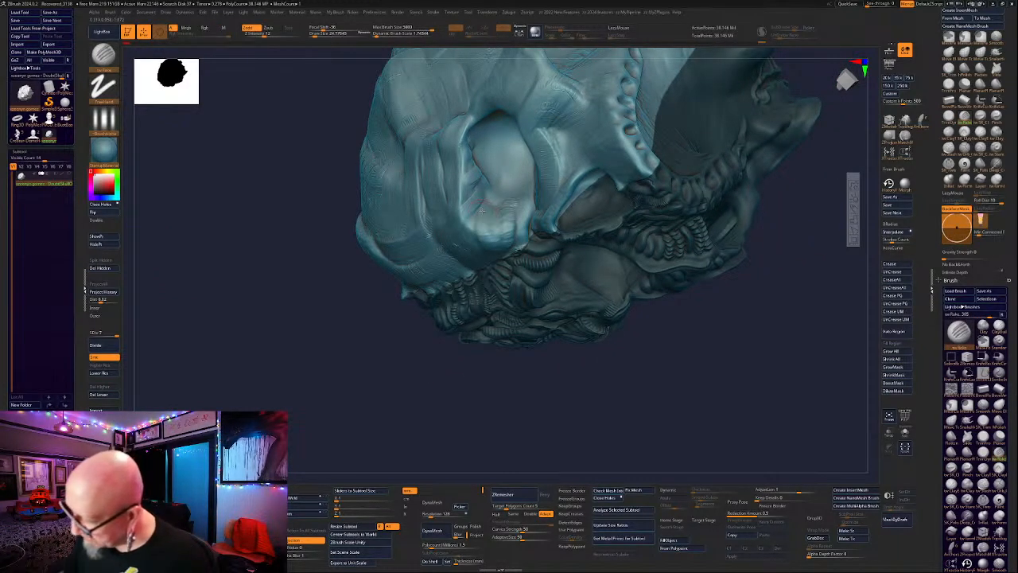
drag(480, 218, 497, 240)
drag(488, 372, 503, 245)
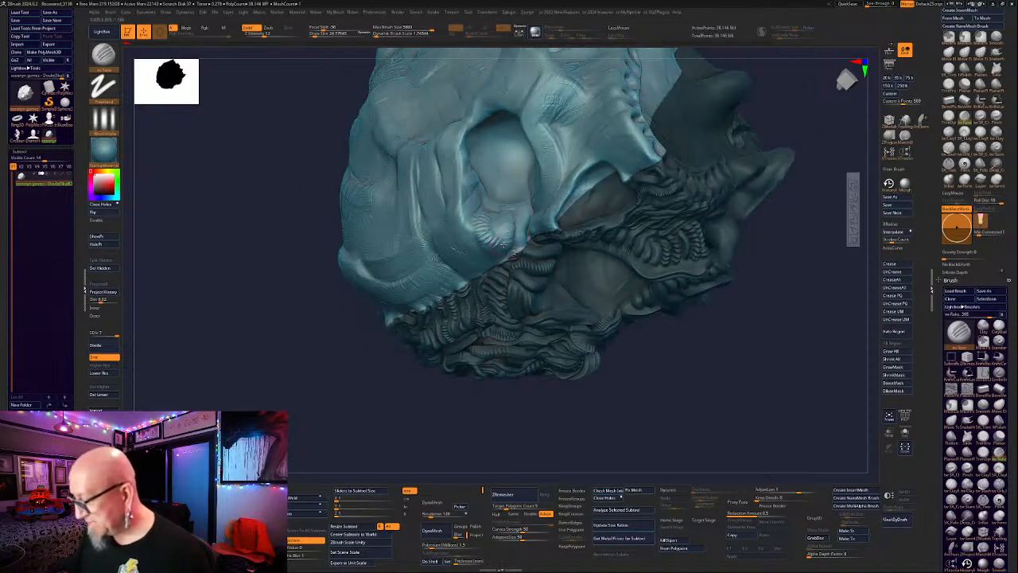
drag(671, 379, 657, 372)
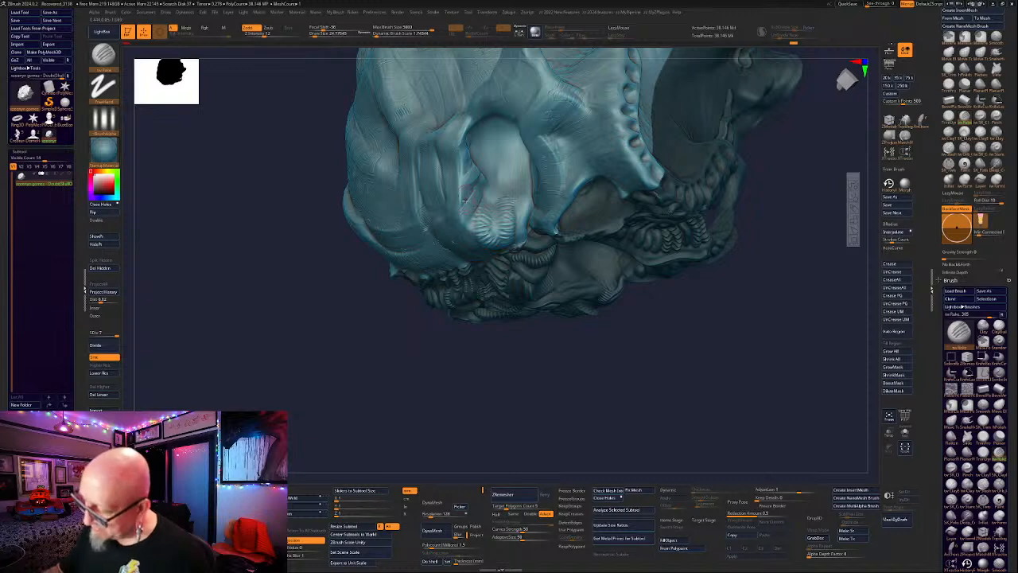
drag(462, 394, 463, 198)
Lower the dynamic brush scale and set the draw size to about 1618 for finer raking.
key(space)
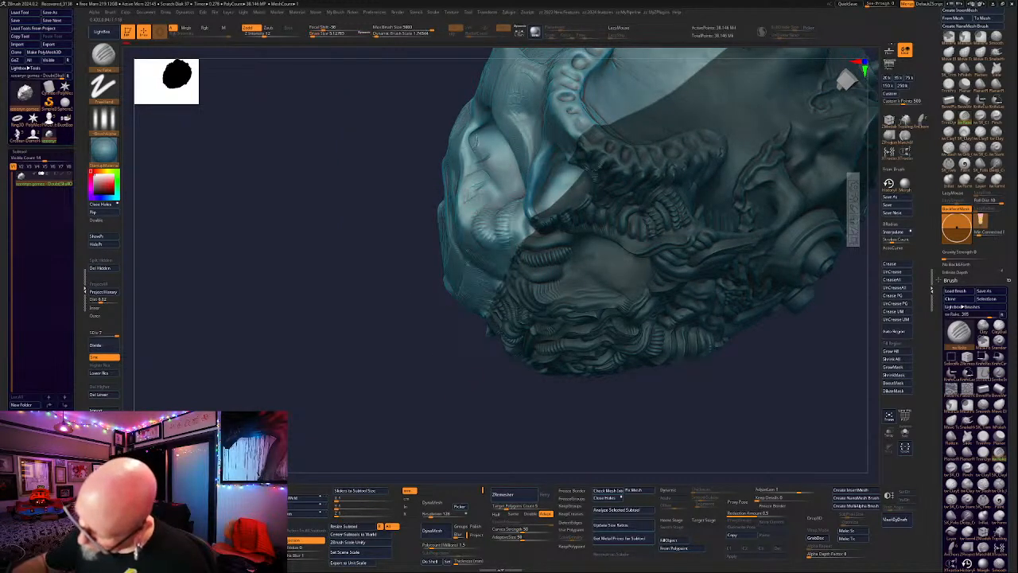
right_drag(464, 198, 463, 195)
key(space)
drag(464, 194, 481, 194)
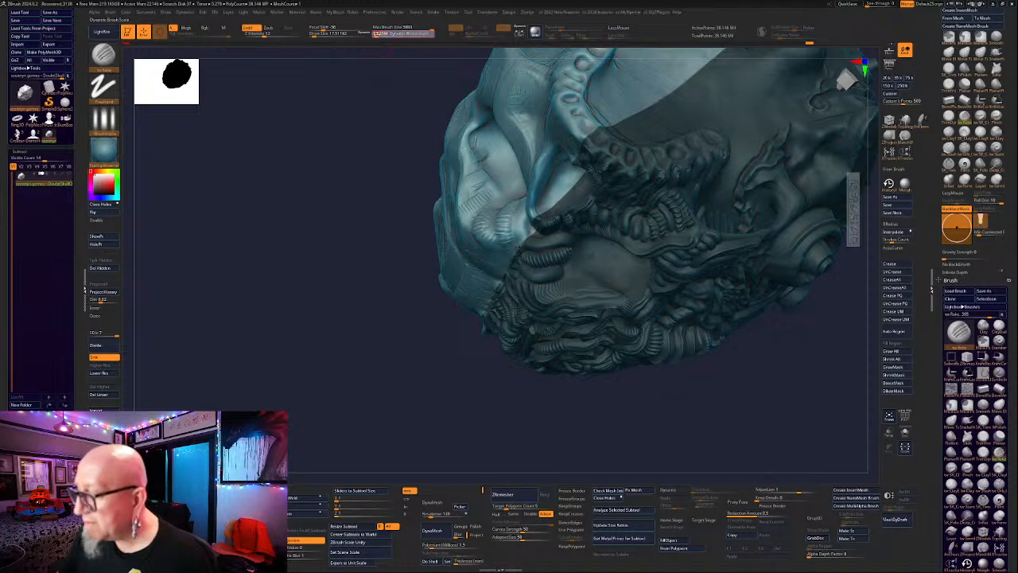
key(space)
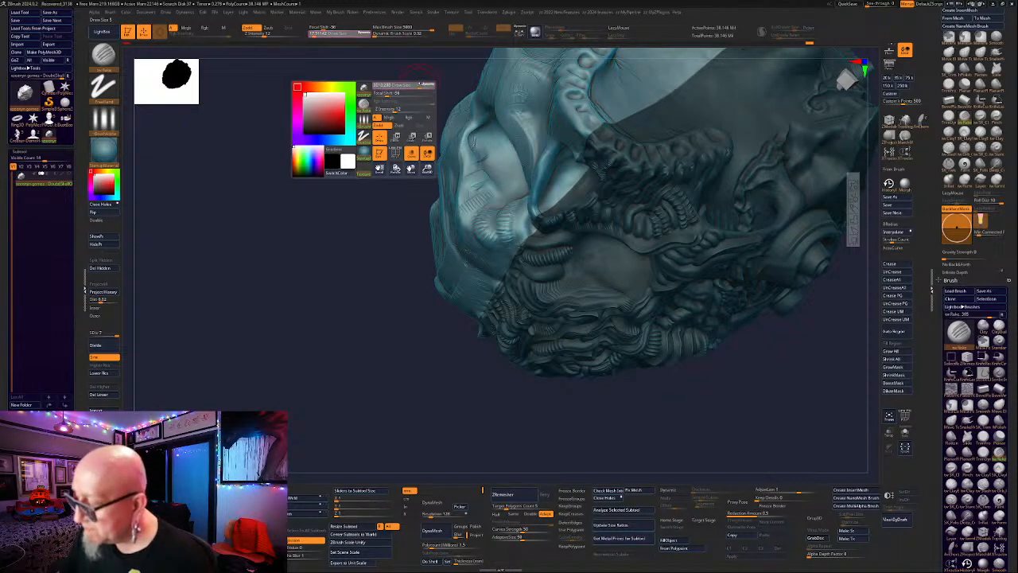
drag(393, 84, 390, 86)
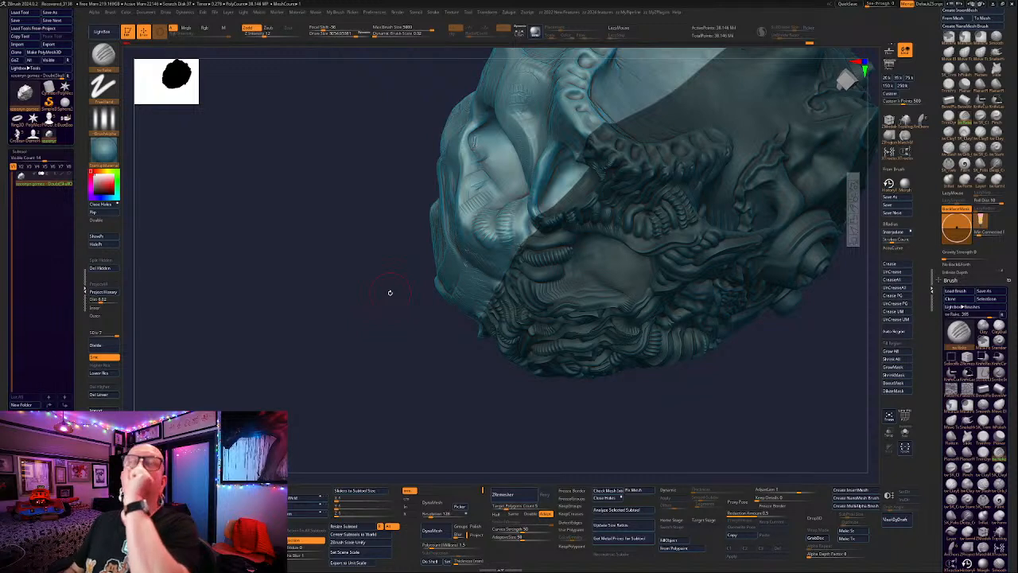
key(space)
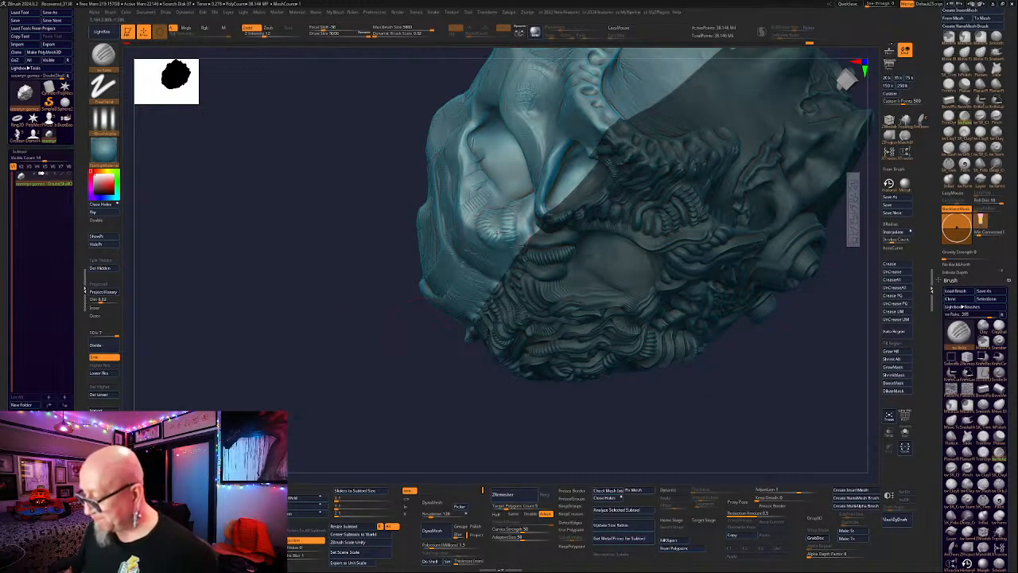
key(space)
drag(478, 226, 469, 228)
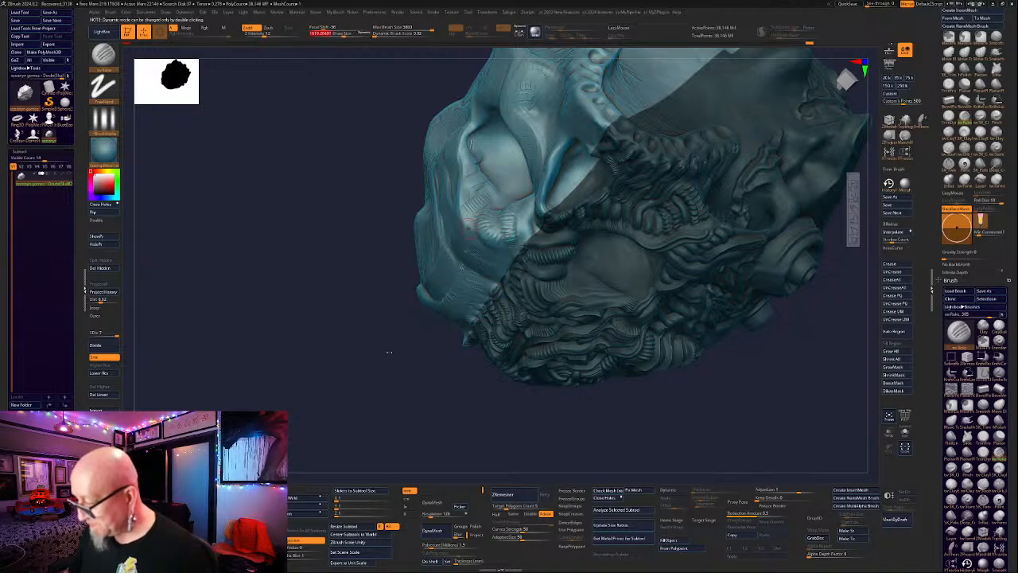
Deepen the raked ridges inside the eye socket and extend them in bands along the socket's rim.
mouse_move(389, 352)
mouse_down()
mouse_move(398, 391)
mouse_move(677, 250)
mouse_move(668, 319)
mouse_move(691, 206)
mouse_move(683, 191)
mouse_move(629, 175)
mouse_move(649, 230)
mouse_up()
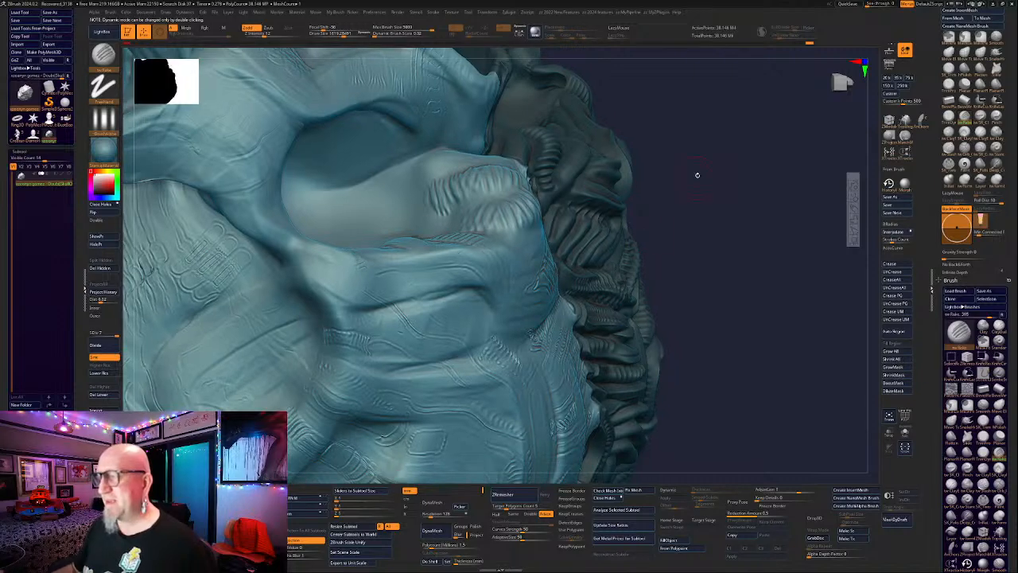
mouse_move(698, 175)
mouse_down()
mouse_move(698, 229)
mouse_move(687, 230)
mouse_move(716, 162)
mouse_move(756, 163)
mouse_move(758, 204)
mouse_move(766, 199)
mouse_move(758, 173)
mouse_move(771, 150)
mouse_up()
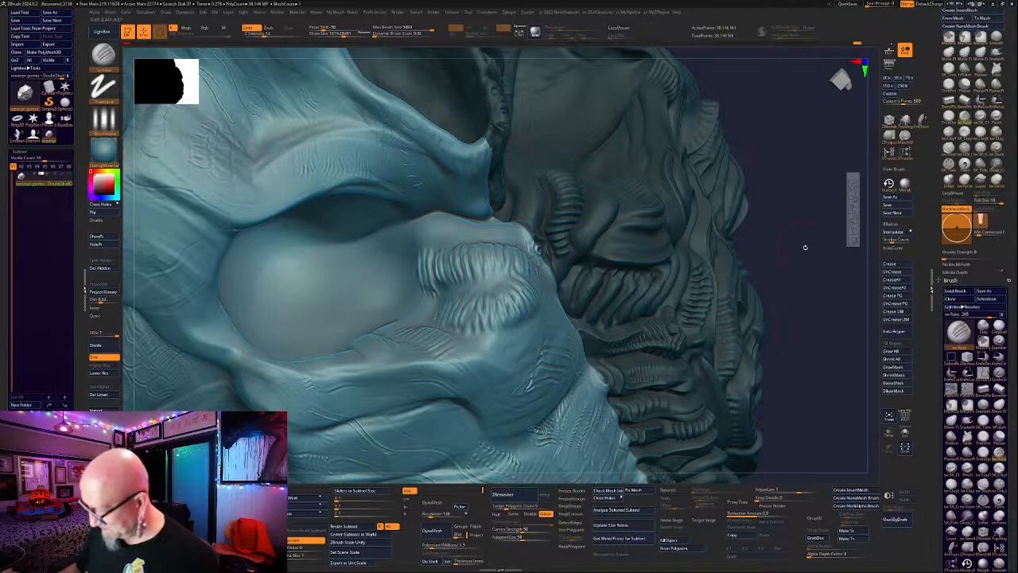
drag(804, 246, 802, 257)
drag(409, 322, 453, 366)
drag(355, 342, 395, 366)
mouse_move(317, 361)
mouse_down()
mouse_move(338, 386)
mouse_move(309, 397)
mouse_up()
mouse_move(825, 341)
mouse_down()
mouse_move(823, 353)
mouse_move(819, 340)
mouse_up()
Cut deeper, crisper grooves between the raked ridges of the raised form inside the eye socket with the Slash brush.
click(983, 485)
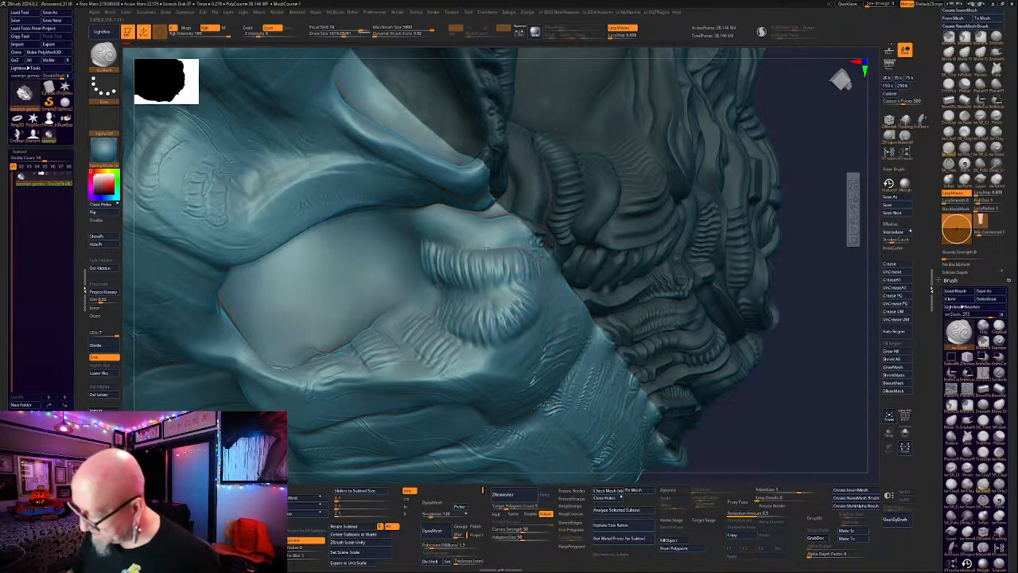
mouse_move(423, 242)
mouse_down()
mouse_move(459, 250)
mouse_move(535, 231)
mouse_up()
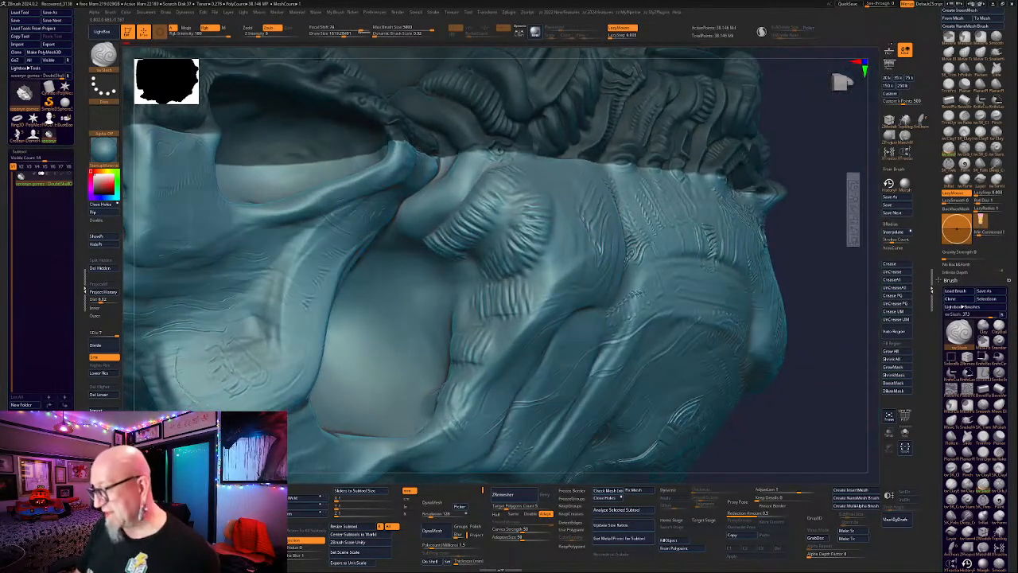
drag(507, 194, 481, 228)
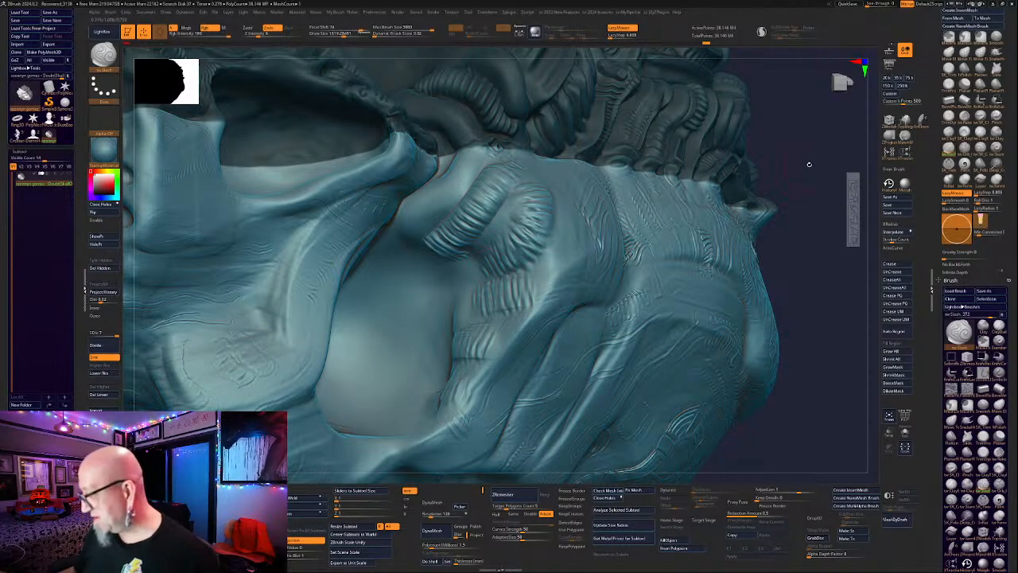
drag(809, 164, 768, 103)
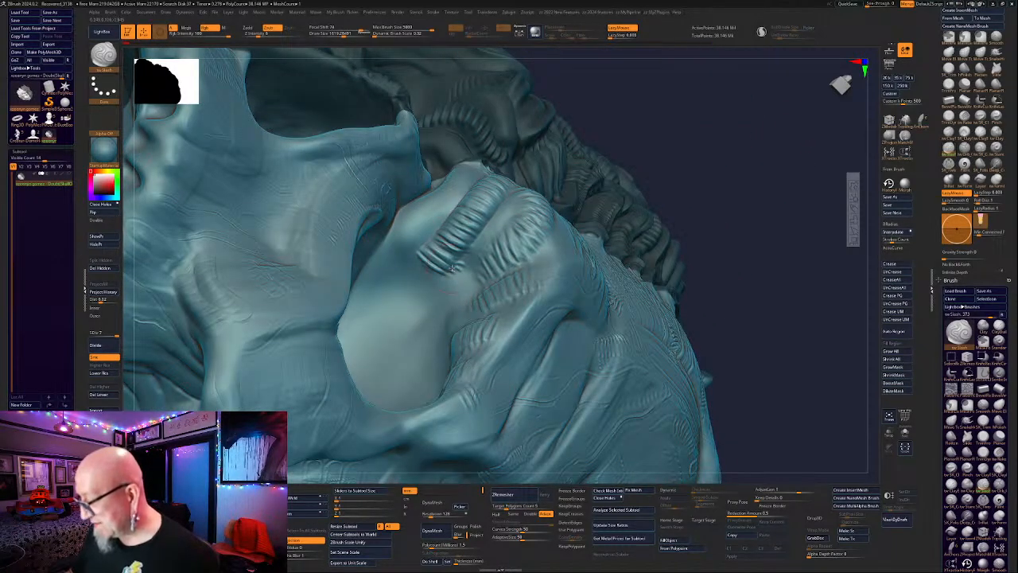
drag(672, 150, 761, 163)
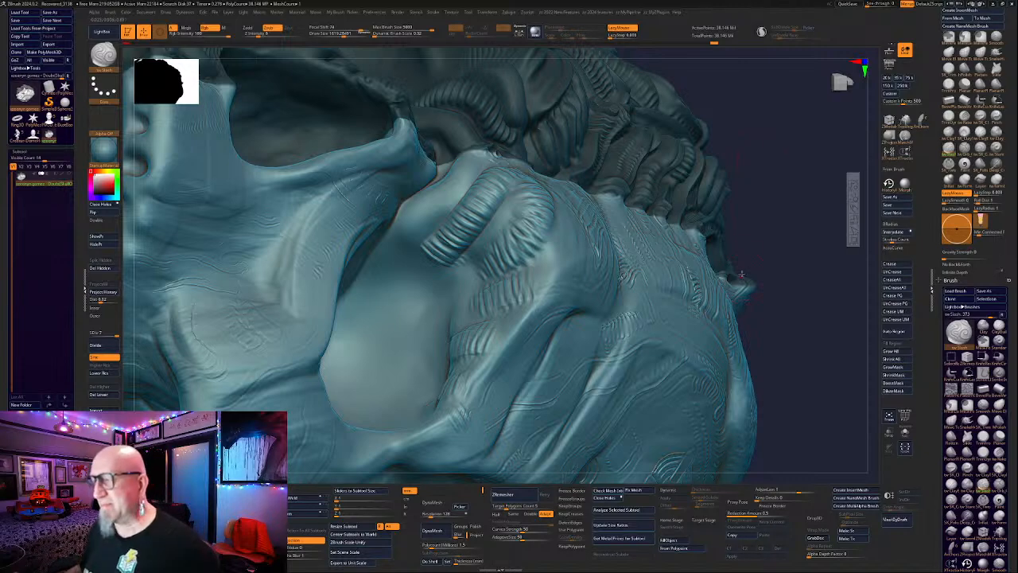
drag(768, 164, 757, 137)
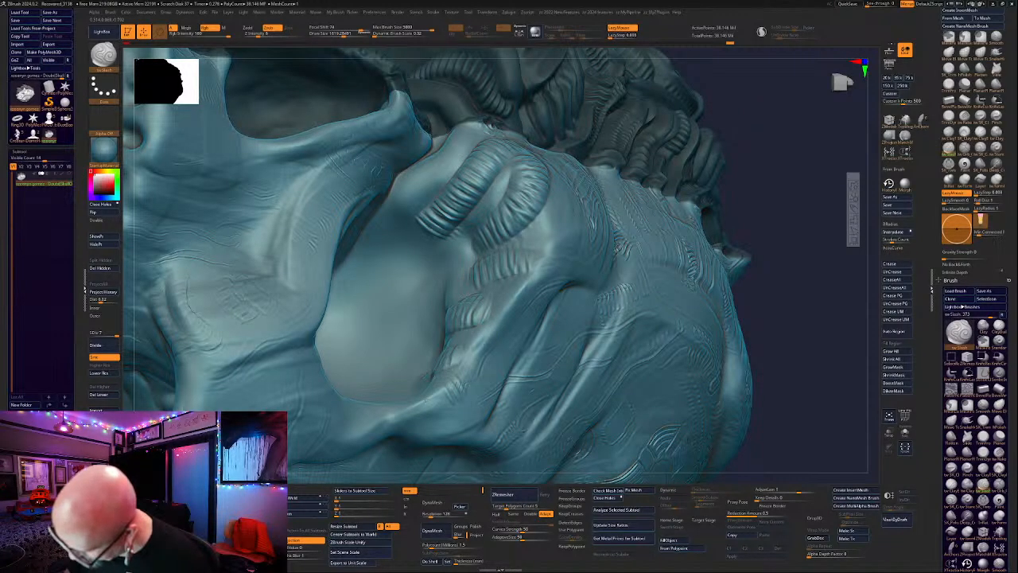
drag(797, 254, 808, 256)
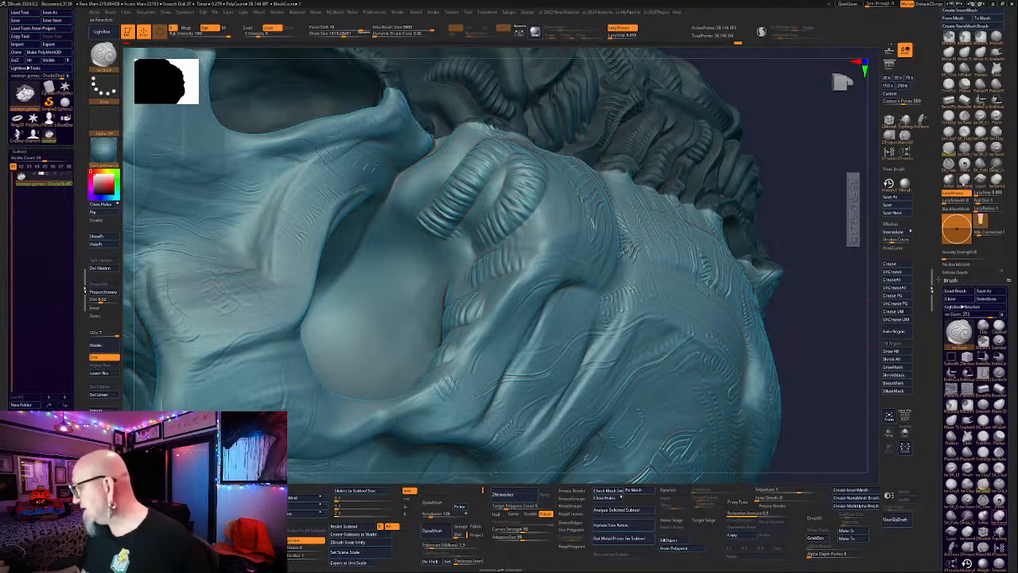
Reduce the draw size of the SK detail brush and sharpen the edges of the two ridged rolls inside the eye socket.
click(949, 165)
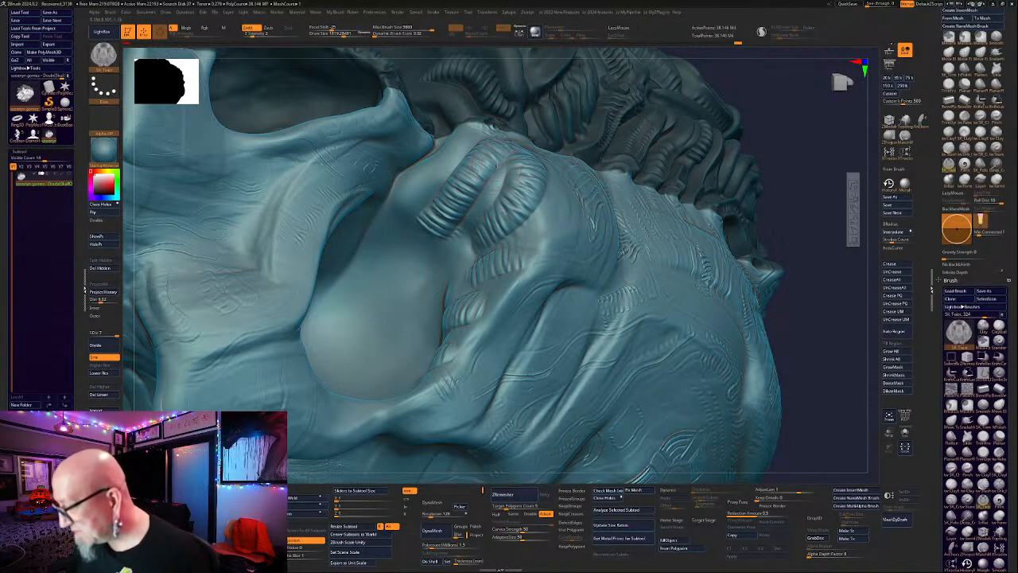
key(ctrl)
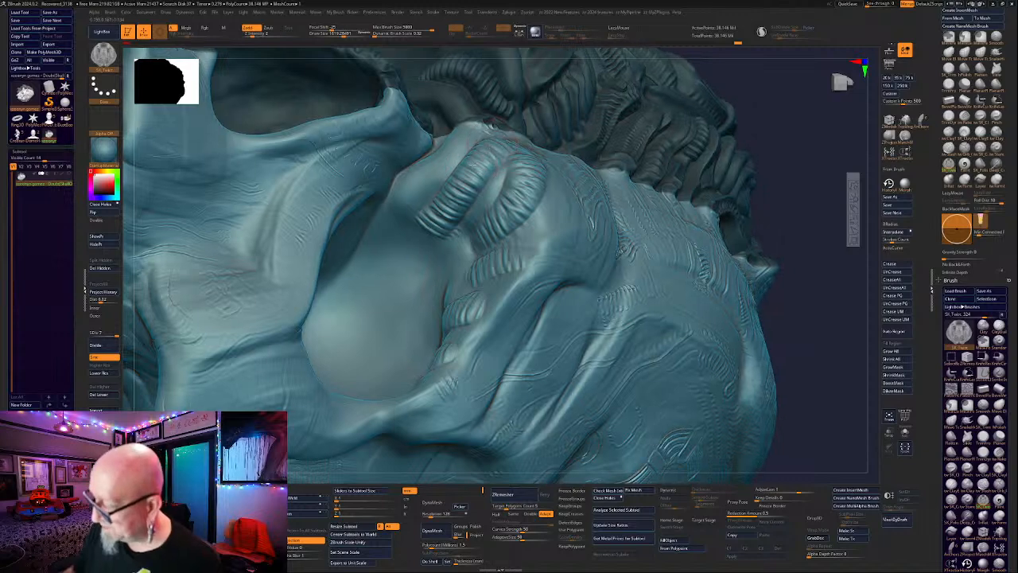
key(space)
drag(466, 165, 463, 165)
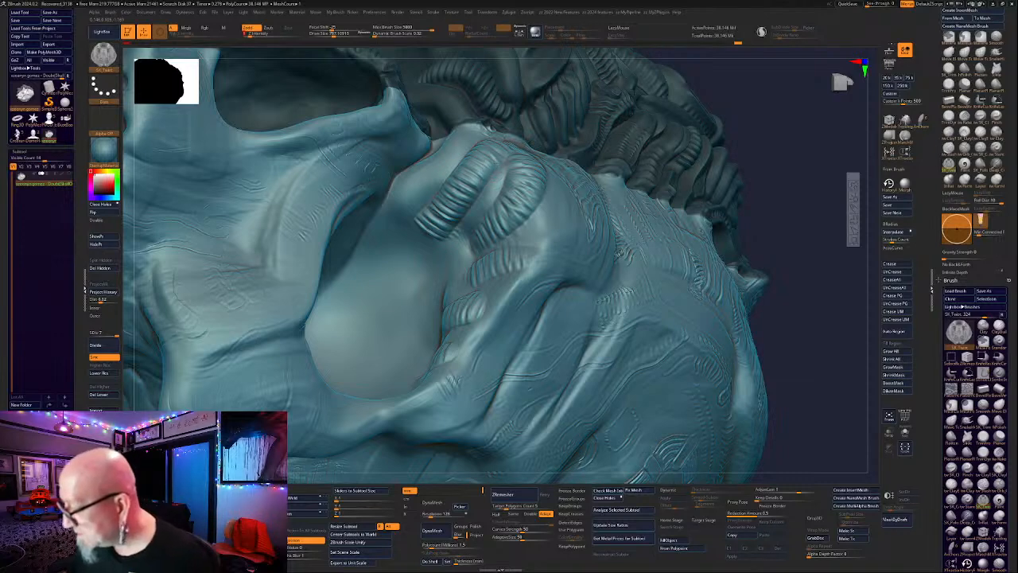
key(shift)
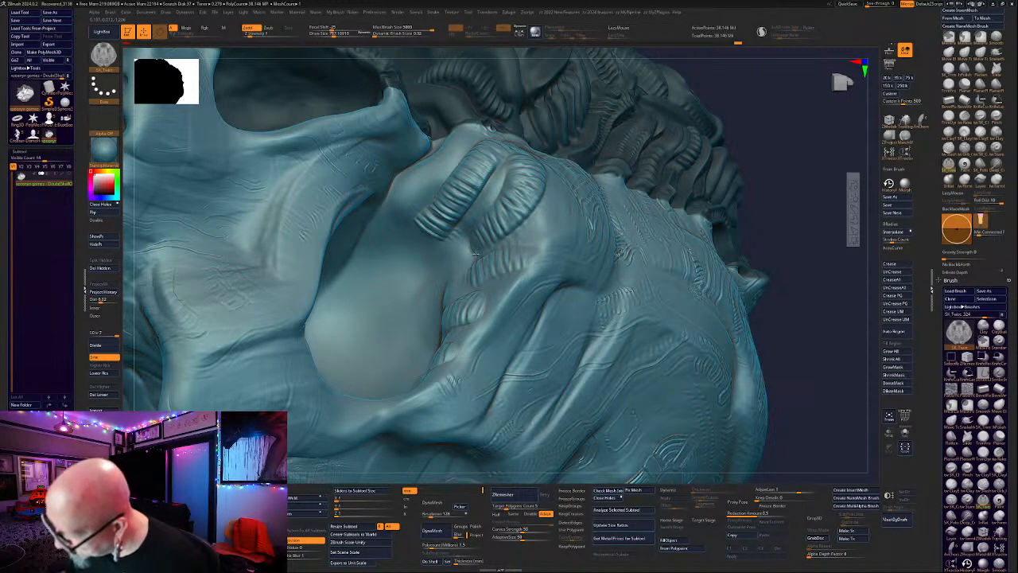
key(shift)
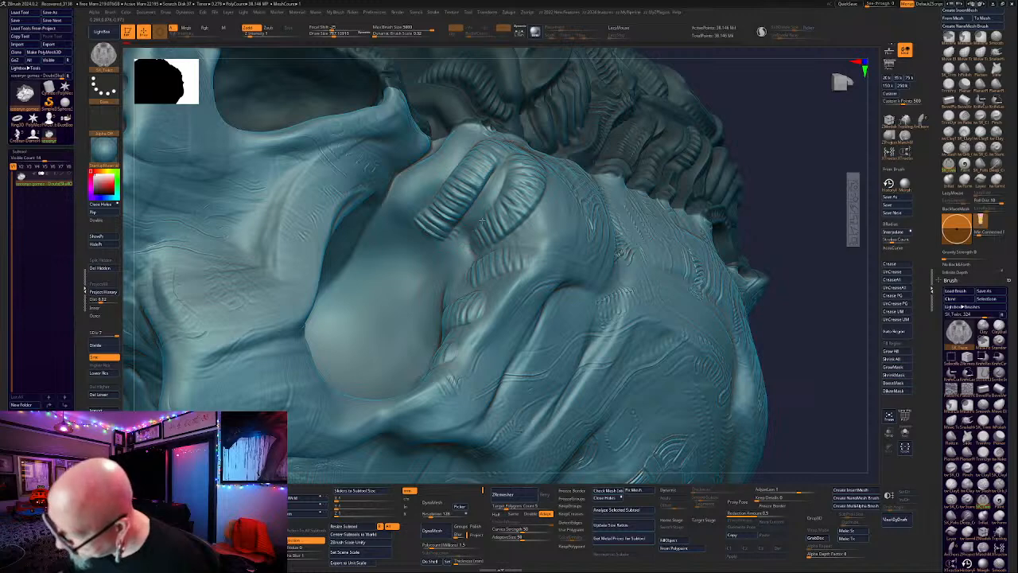
key(shift)
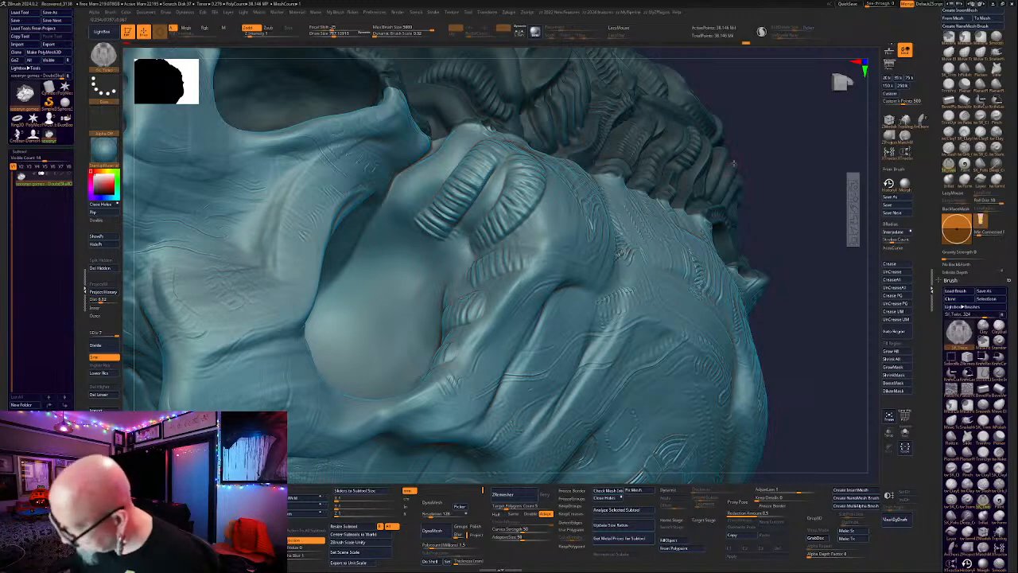
Outline and smooth the edges of the small ridged bands along the eye socket's rim.
drag(787, 161, 788, 185)
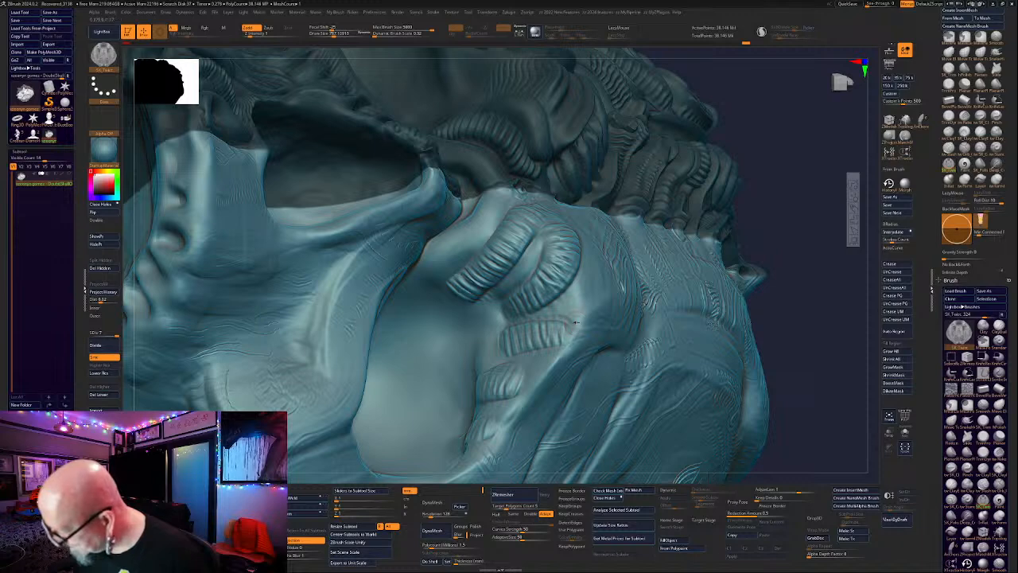
key(shift)
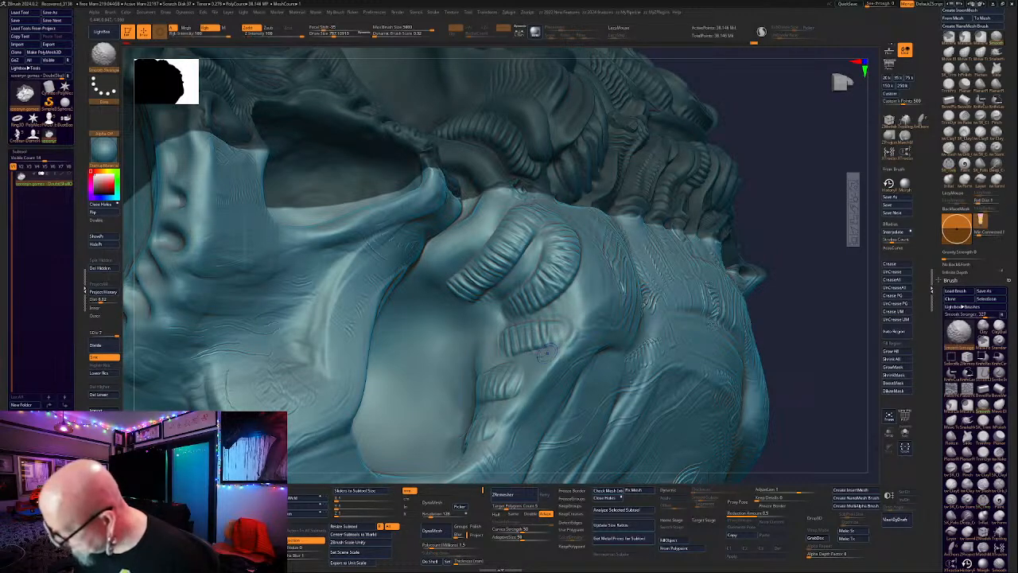
shift+drag(547, 352, 554, 342)
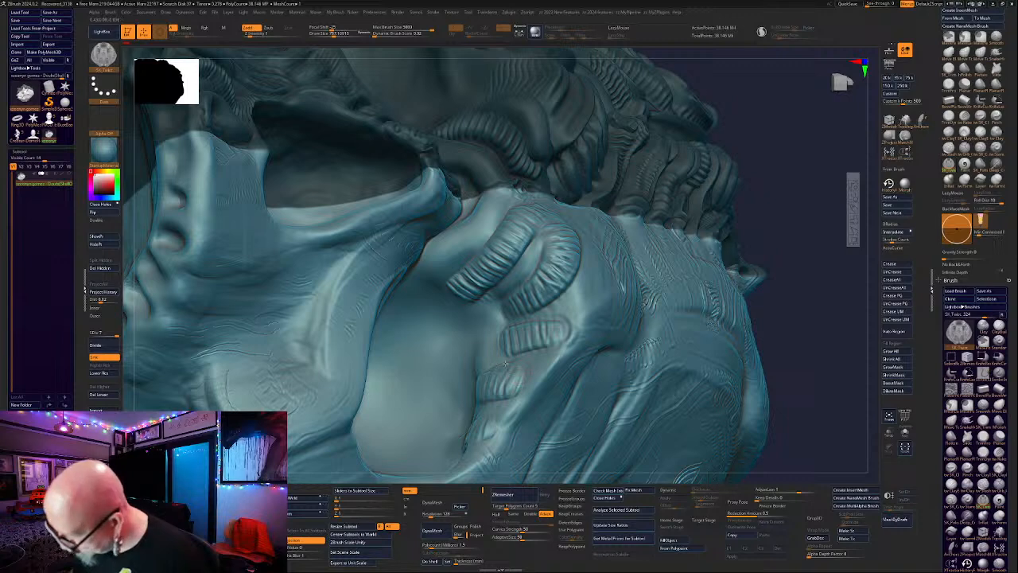
mouse_move(506, 398)
mouse_down()
mouse_move(527, 367)
mouse_move(508, 384)
mouse_up()
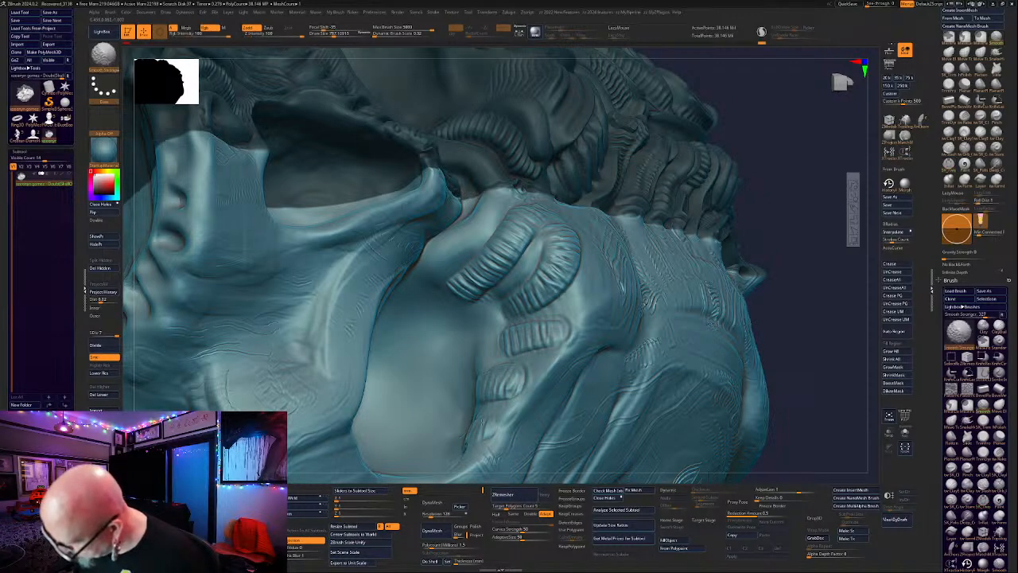
Build up the brow surface above the eye socket using the ClayTubes brush at a draw size of about 1005.
mouse_move(763, 198)
alt+mouse_down()
mouse_move(721, 144)
mouse_move(748, 371)
mouse_move(721, 356)
alt+mouse_up()
alt+drag(723, 414, 740, 469)
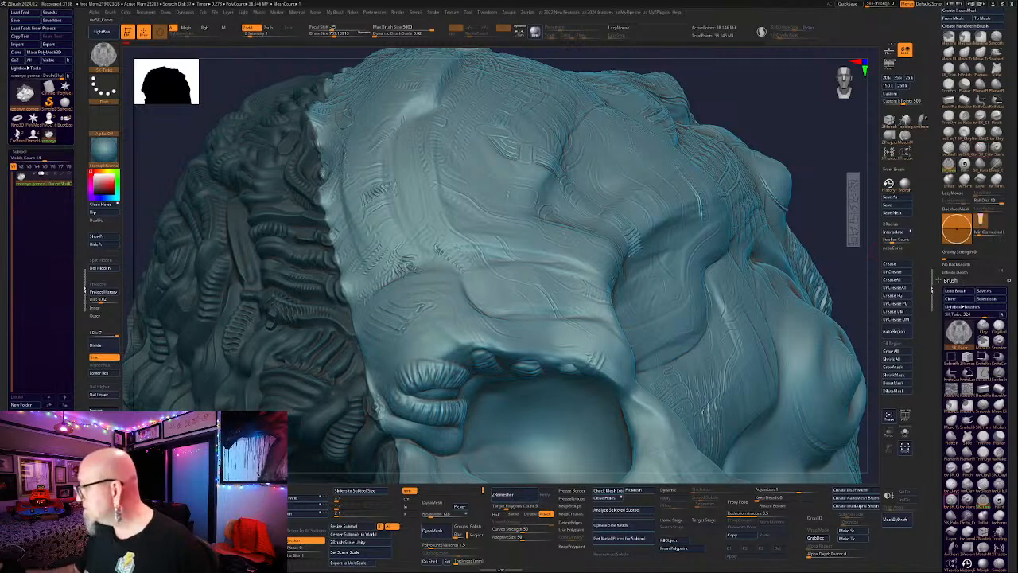
click(949, 134)
drag(820, 110, 788, 65)
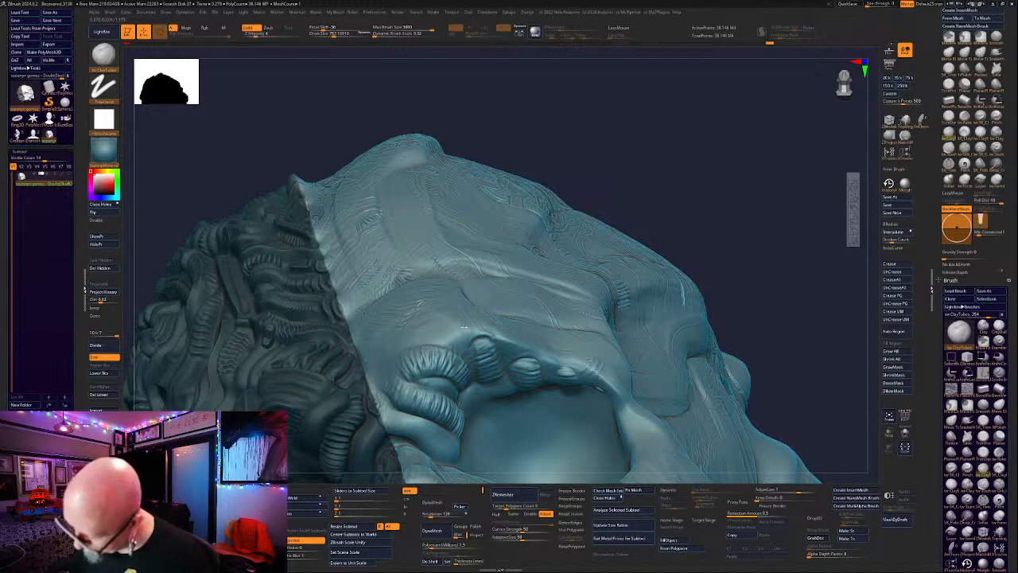
mouse_move(685, 181)
mouse_down()
mouse_move(641, 191)
mouse_move(650, 196)
mouse_up()
key(space)
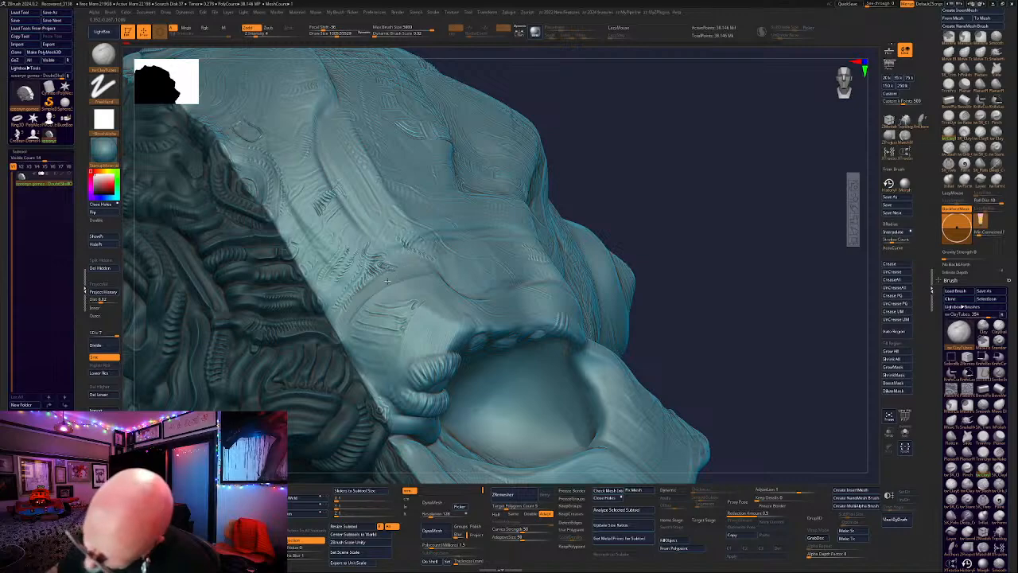
mouse_move(657, 129)
mouse_down()
mouse_move(659, 114)
mouse_move(628, 171)
mouse_move(616, 147)
mouse_move(659, 148)
mouse_move(652, 171)
mouse_move(739, 361)
mouse_up()
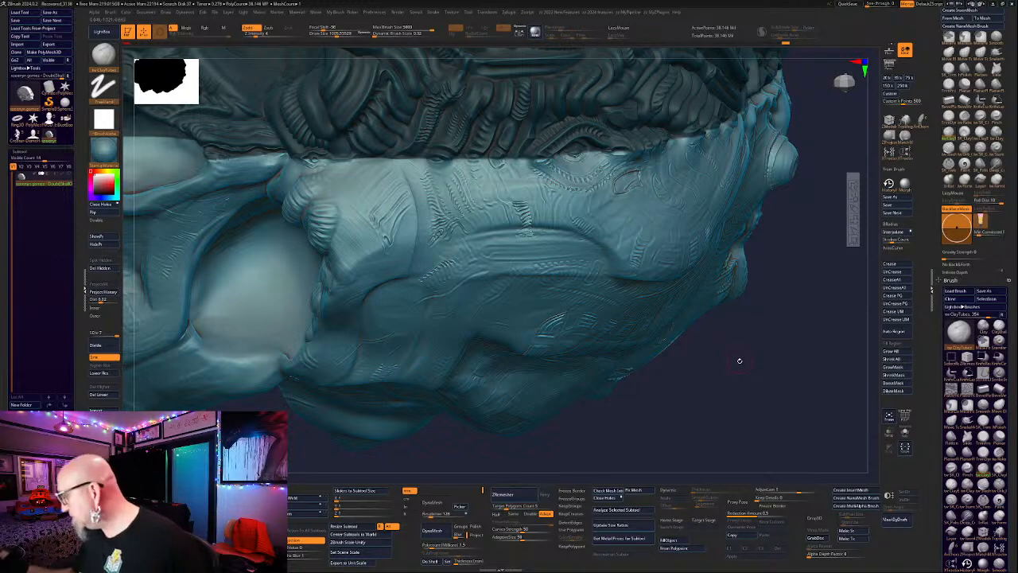
Sculpt a row of parallel diagonal ridges across the brow patch beside the eye socket using the FormSoft brush at draw size about 615.
click(964, 180)
mouse_move(768, 271)
mouse_down()
mouse_move(729, 315)
mouse_move(763, 295)
mouse_move(725, 310)
mouse_up()
key(space)
key(space)
key(space)
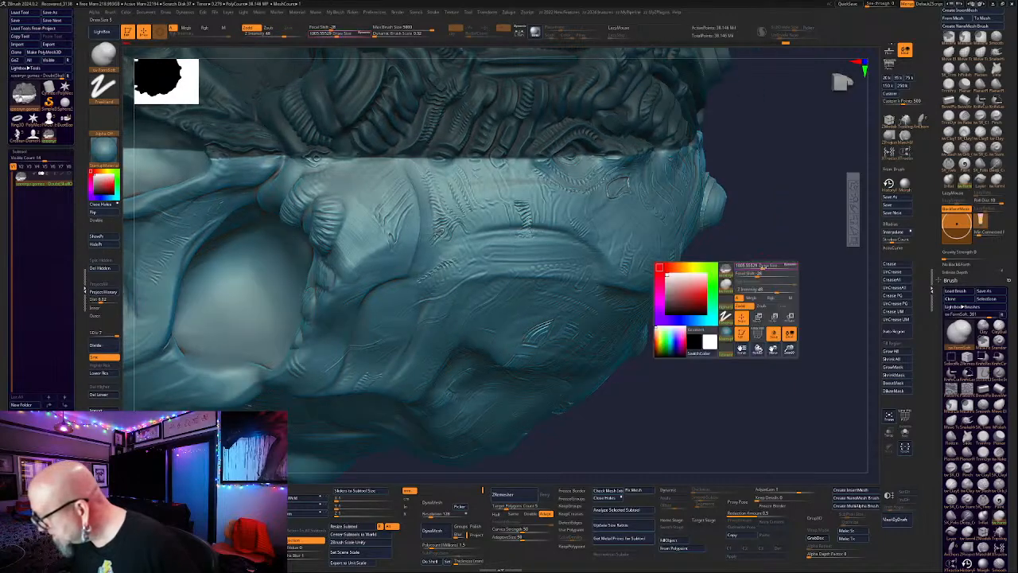
drag(763, 267, 755, 266)
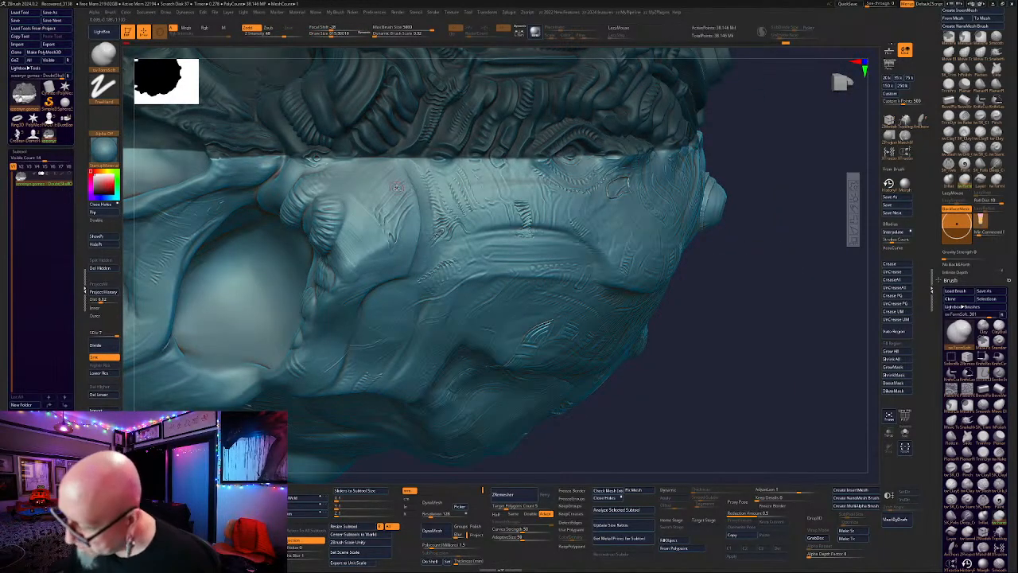
mouse_move(400, 179)
mouse_down()
mouse_move(379, 200)
mouse_move(374, 183)
mouse_move(358, 199)
mouse_move(349, 193)
mouse_up()
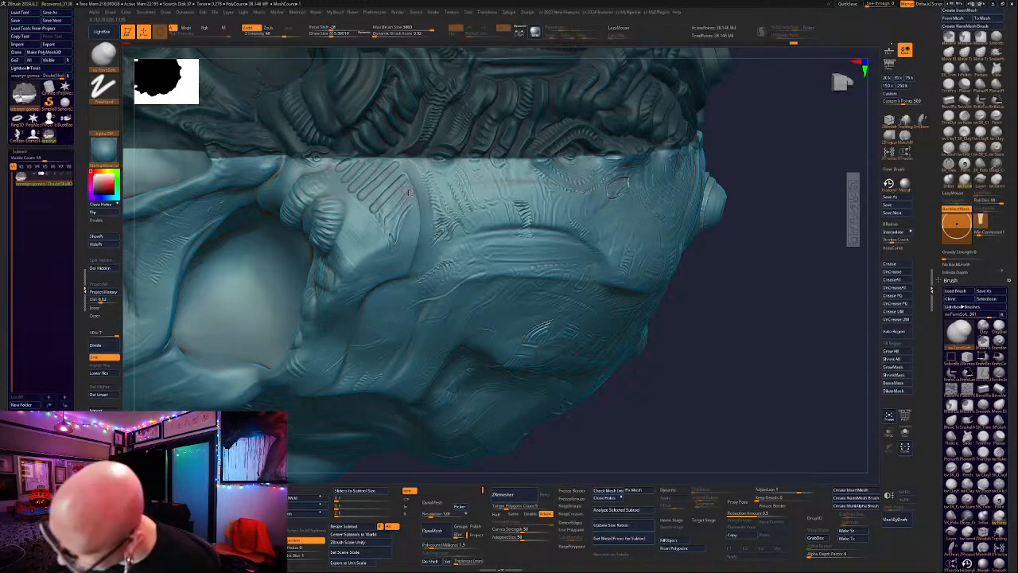
mouse_move(408, 193)
mouse_down()
mouse_move(385, 218)
mouse_move(406, 217)
mouse_move(393, 231)
mouse_up()
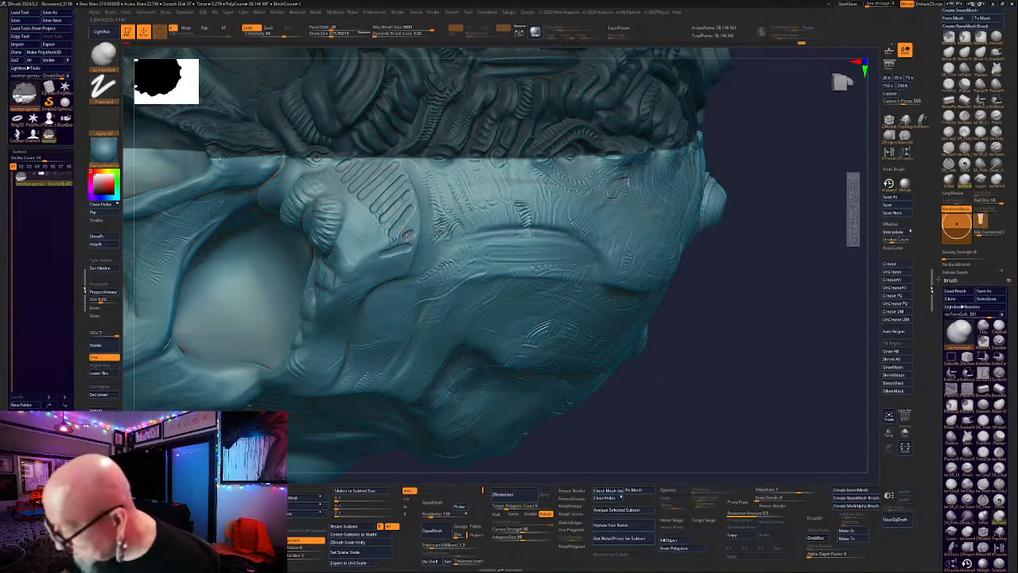
Adjust the draw size of the SK curve brush and notch small crosswise segments along the brow patch's parallel ridges.
mouse_move(744, 370)
alt+mouse_down()
mouse_move(750, 339)
mouse_move(720, 278)
mouse_move(722, 311)
mouse_move(716, 304)
alt+mouse_up()
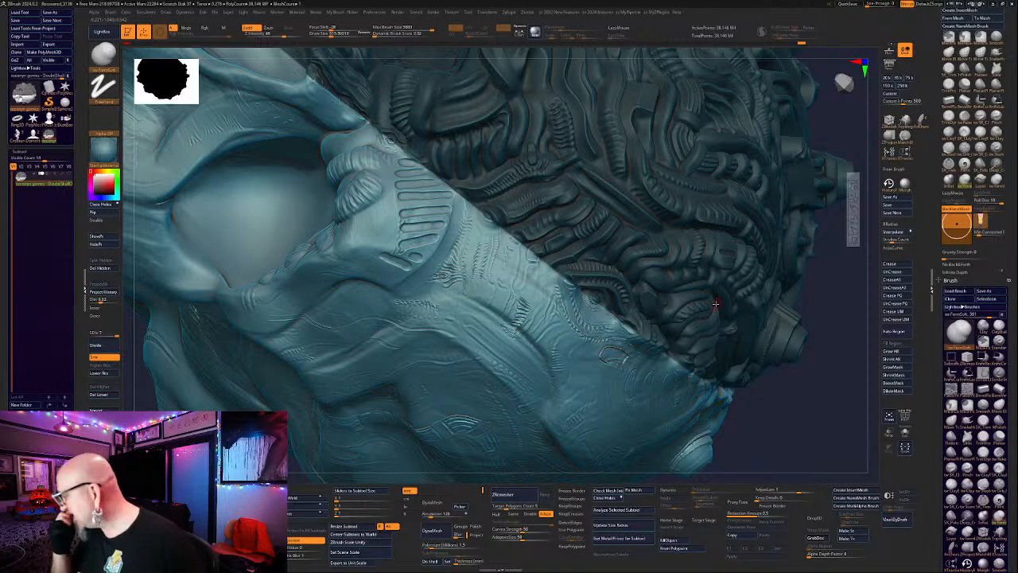
click(981, 149)
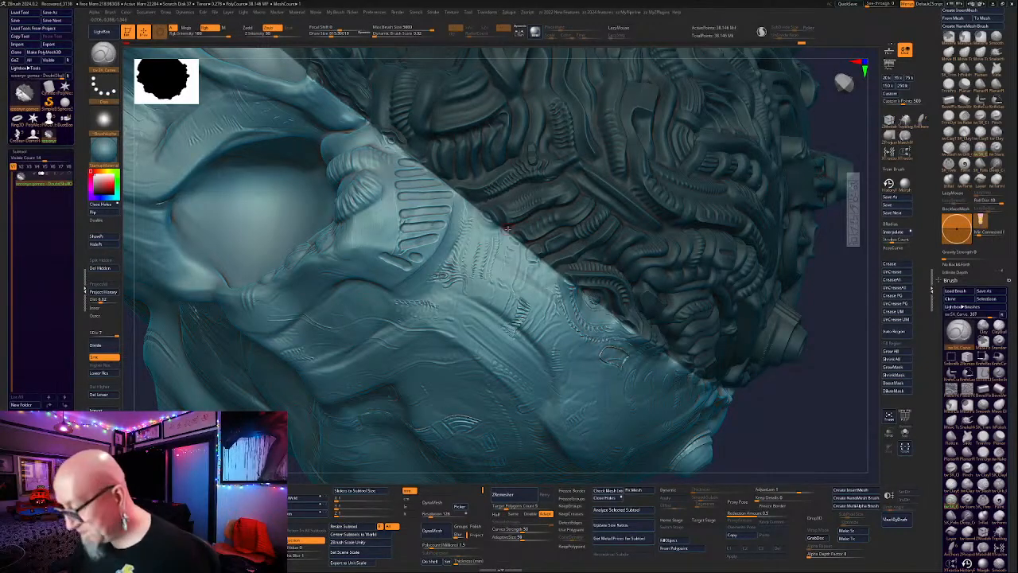
key(space)
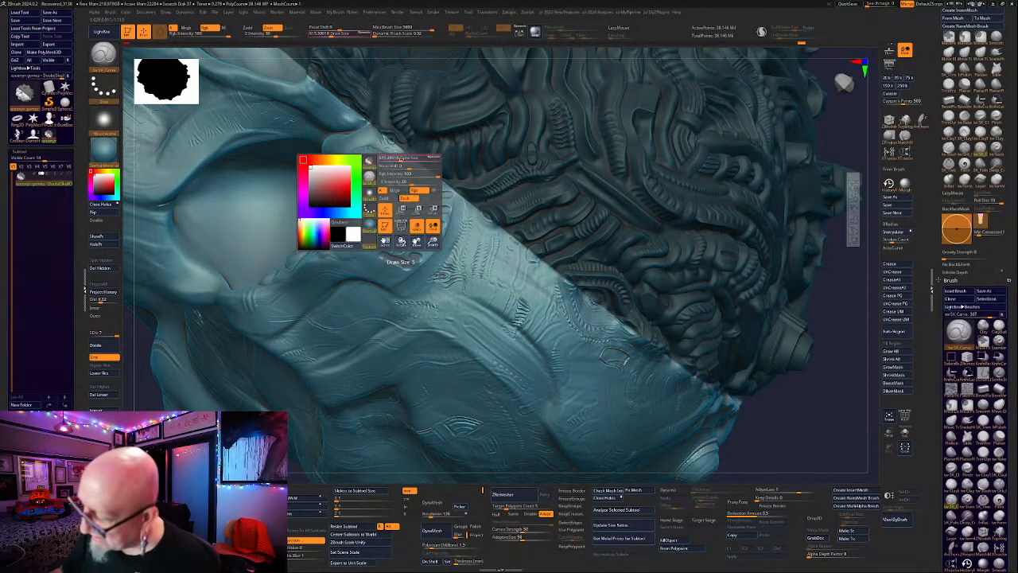
drag(399, 159, 400, 161)
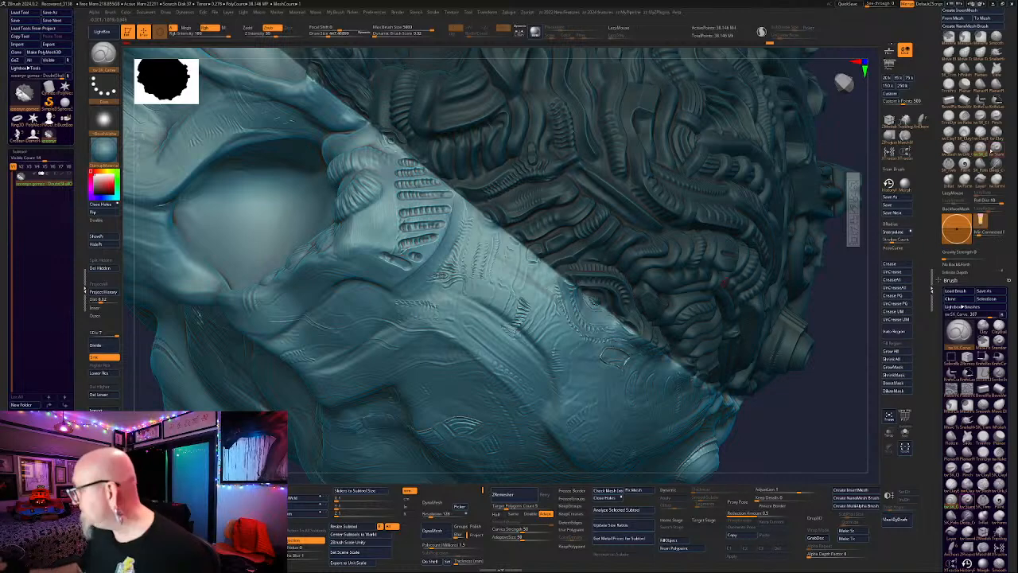
Tighten the edges of the segmented brow ridges using the Pinch brush at a draw size of about 1222.
key(space)
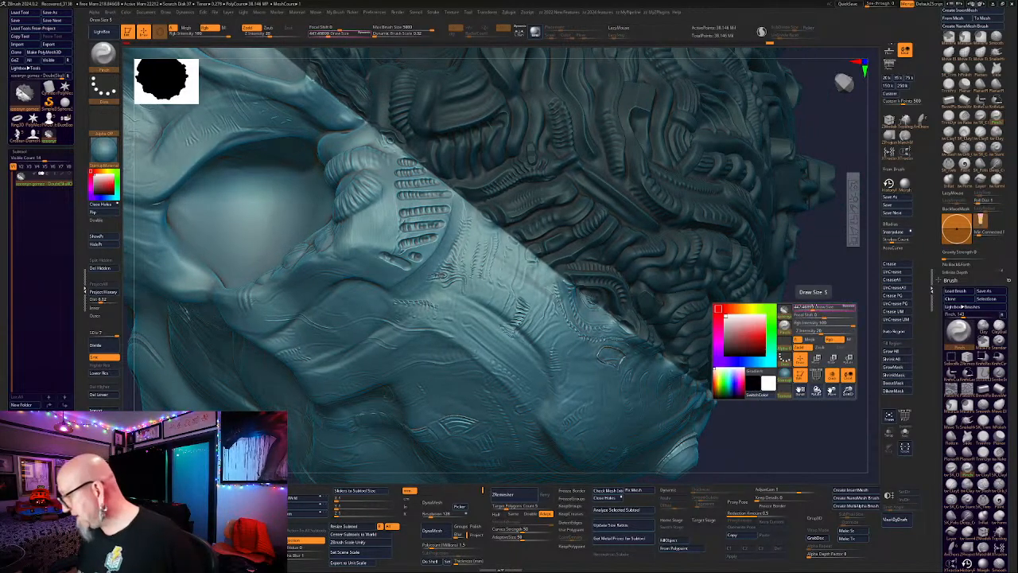
drag(814, 306, 824, 307)
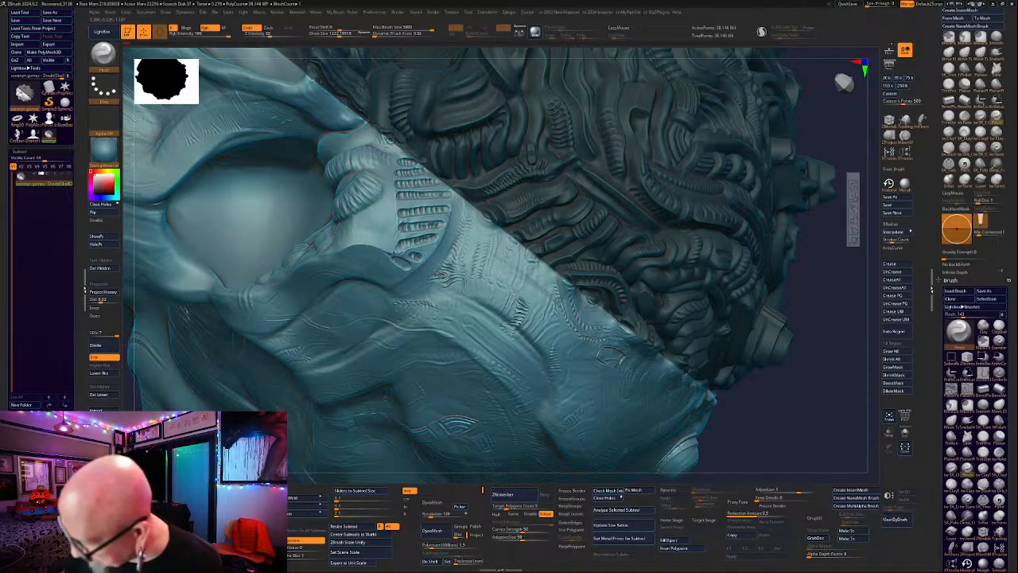
key(ctrl)
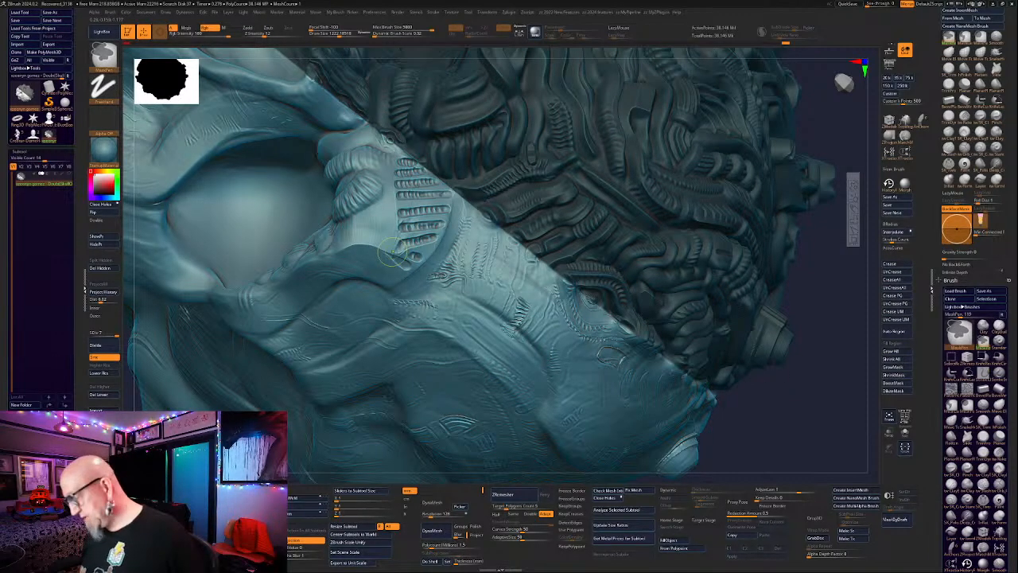
Show the polyframe on the skull to inspect the mesh density around the detailed brow.
ctrl+click(750, 428)
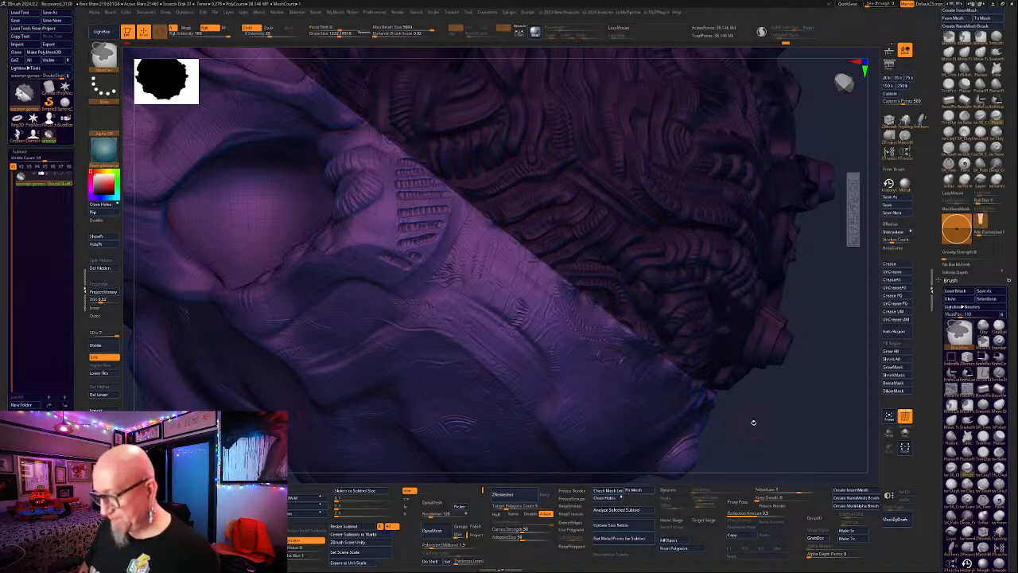
key(ctrl)
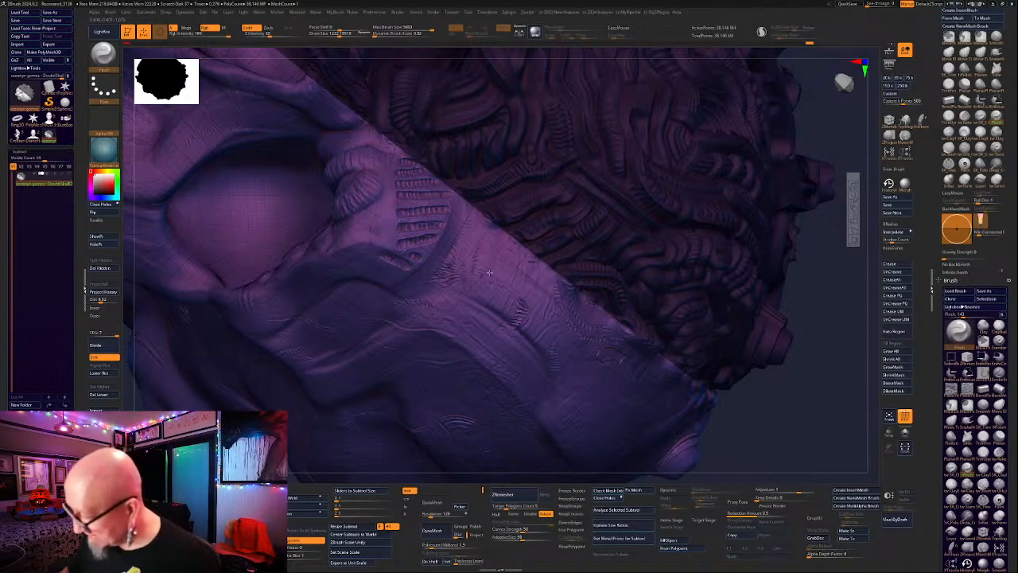
key(shift)
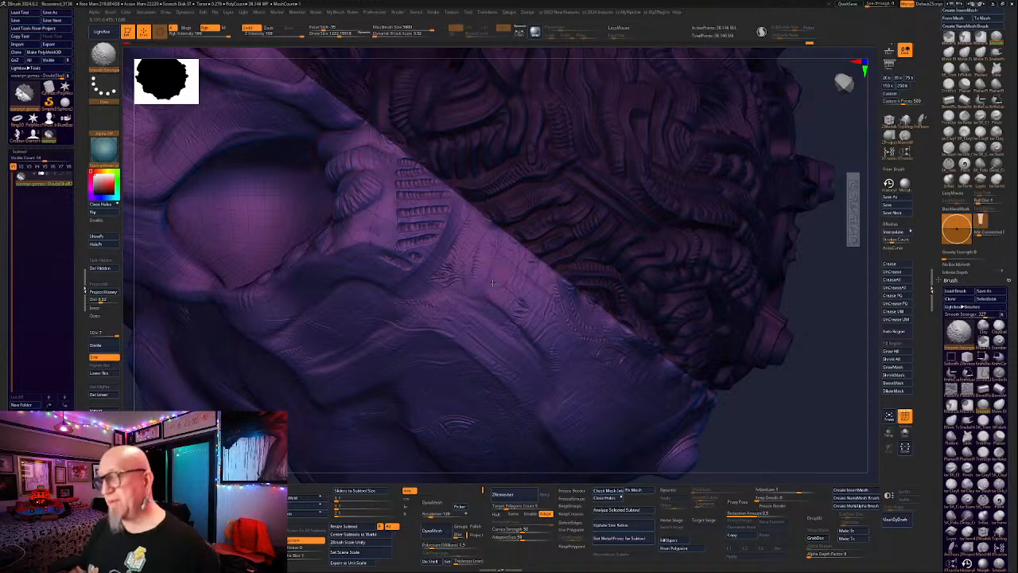
Examine the mesh density around the segmented brow and forehead from several angles, and turn off the polyframe display.
key(shift)
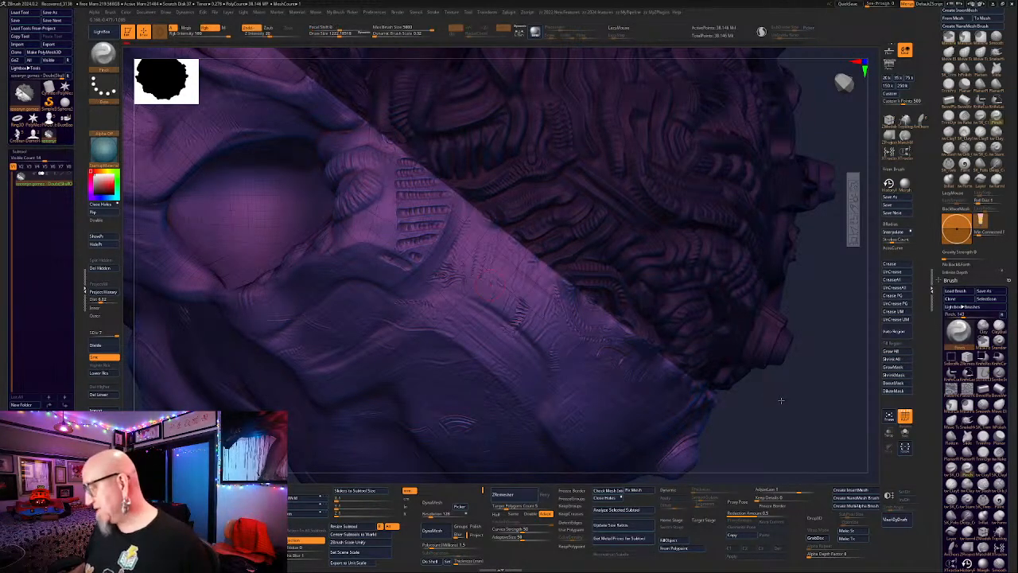
drag(779, 404, 771, 414)
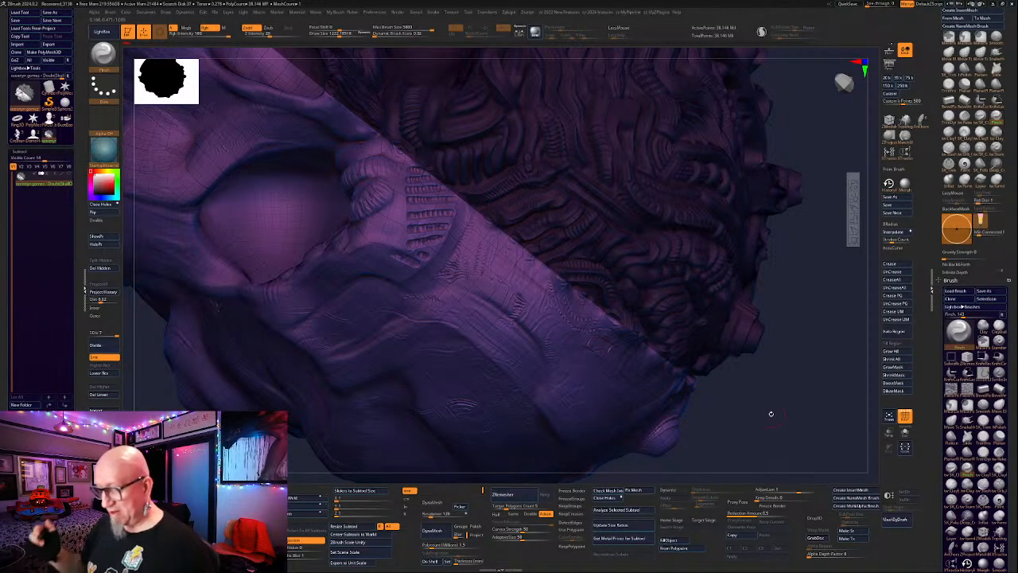
drag(769, 395, 772, 352)
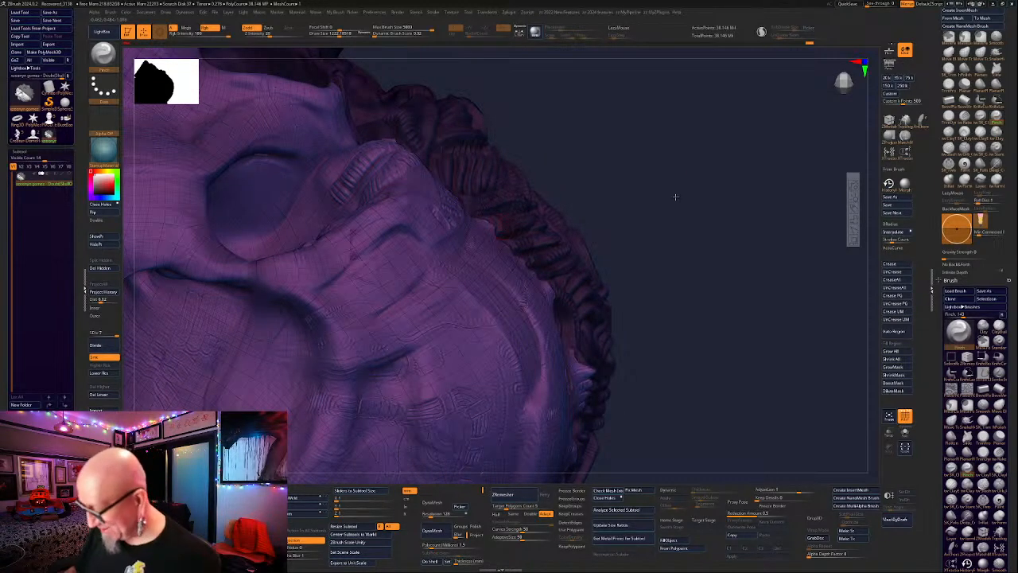
drag(675, 193, 665, 201)
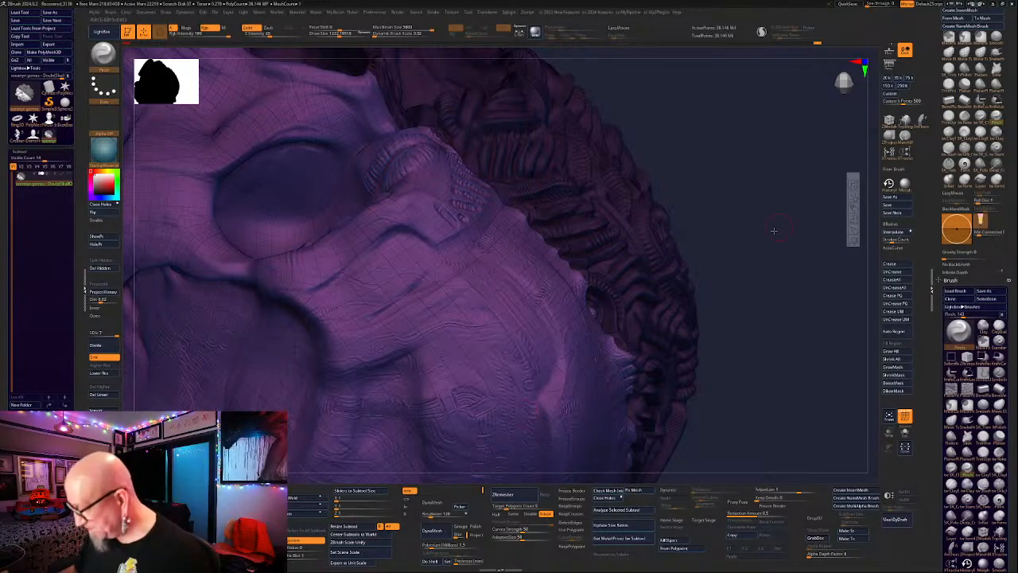
drag(773, 232, 766, 218)
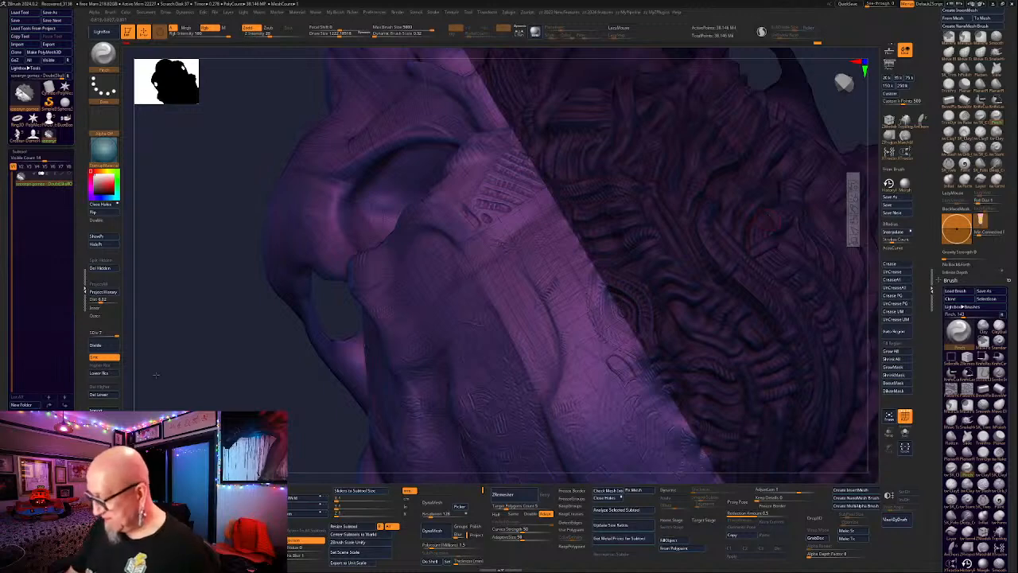
alt+drag(156, 375, 78, 331)
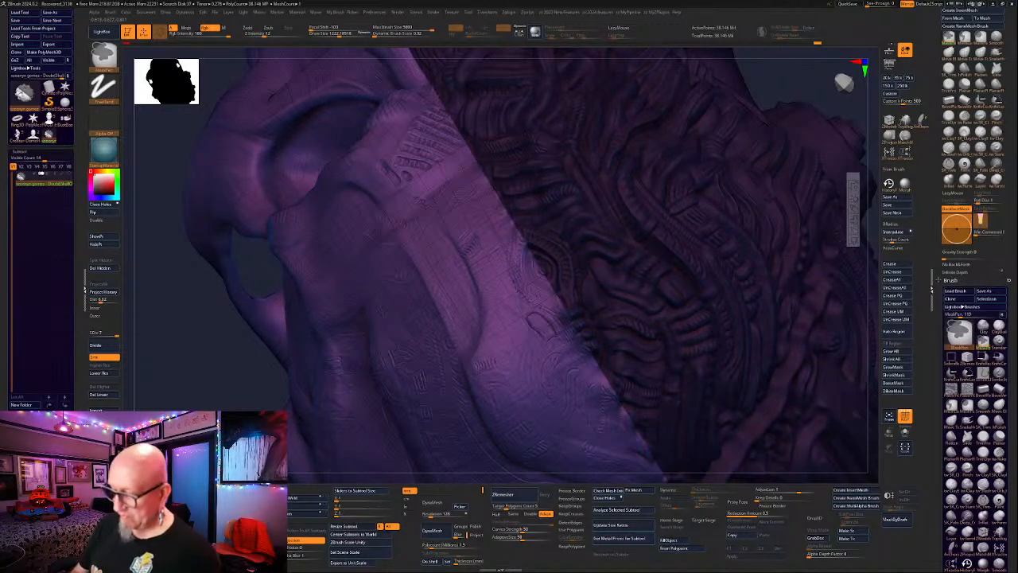
mouse_move(159, 357)
ctrl+mouse_down()
mouse_move(181, 380)
mouse_move(190, 365)
mouse_move(262, 396)
mouse_move(620, 220)
mouse_move(602, 376)
mouse_move(588, 387)
mouse_move(570, 214)
ctrl+mouse_up()
click(906, 416)
Examine the segmented brow ridges and eye sockets on the skull's front, both close up and at full view.
mouse_move(629, 309)
alt+mouse_down()
mouse_move(669, 333)
mouse_move(762, 193)
mouse_move(761, 130)
alt+mouse_up()
mouse_move(782, 369)
alt+mouse_down()
mouse_move(760, 336)
mouse_move(723, 339)
alt+mouse_up()
alt+drag(649, 314, 636, 355)
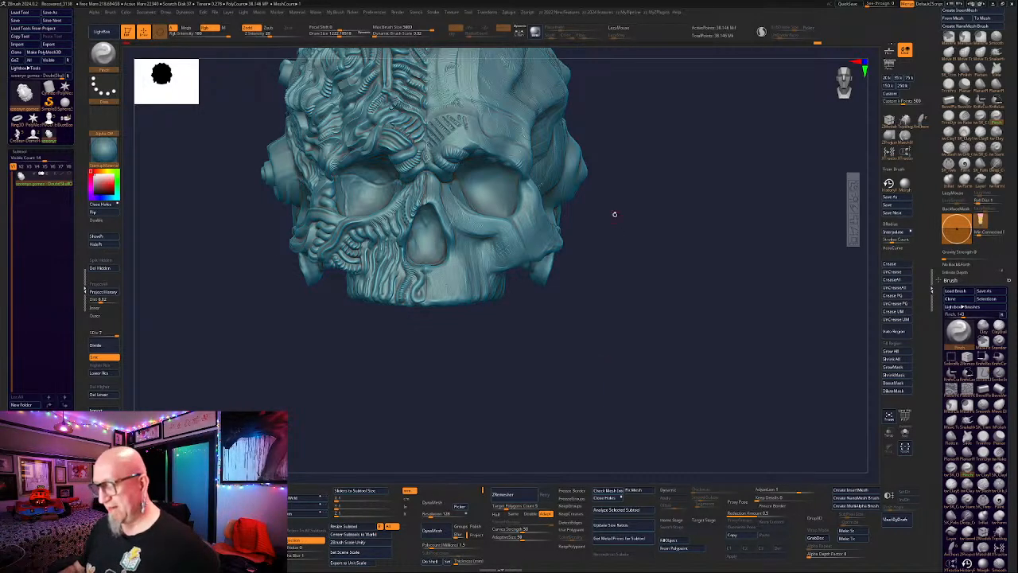
alt+drag(619, 192, 627, 366)
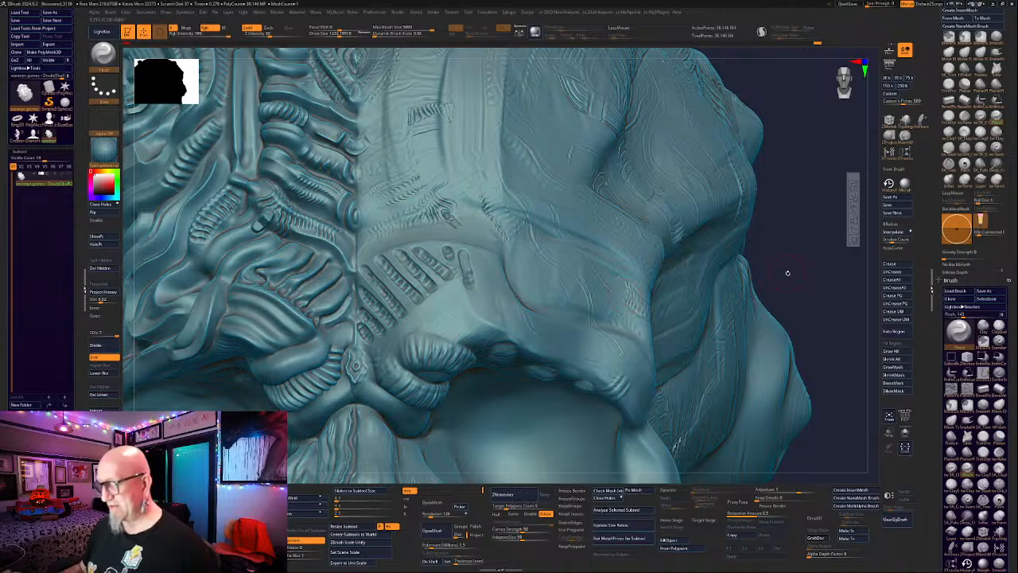
alt+drag(787, 273, 706, 257)
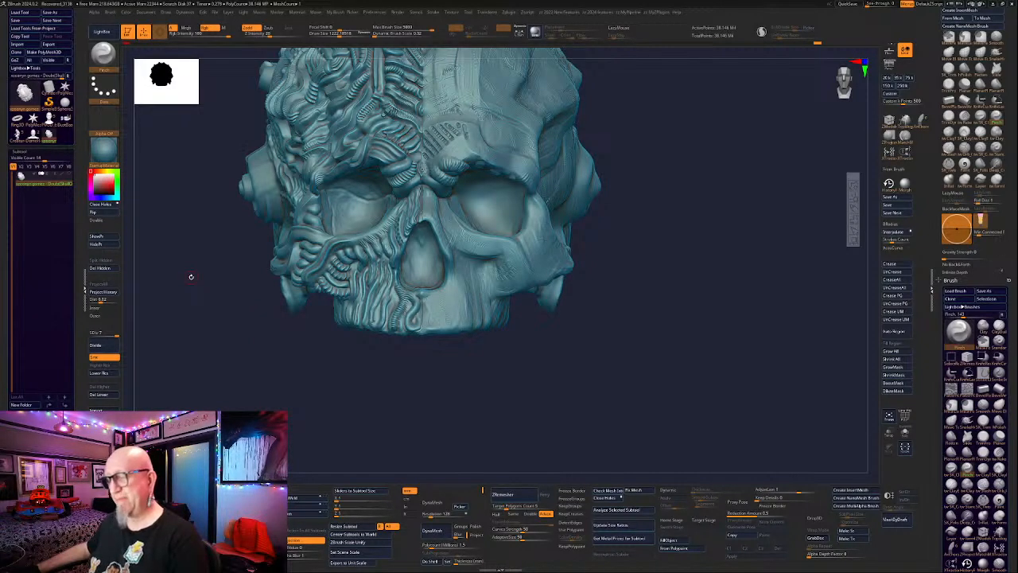
Switch to the Slash brush and set the draw size to about 1522 for working on the brow.
key(space)
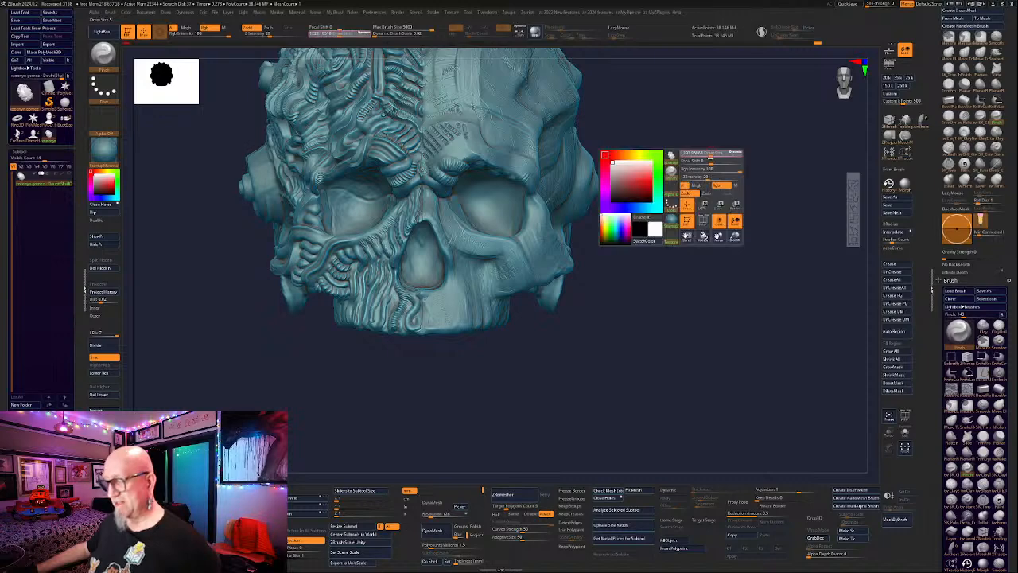
click(711, 155)
mouse_move(704, 125)
alt+mouse_down()
mouse_move(705, 290)
mouse_move(707, 215)
mouse_move(660, 307)
mouse_move(666, 273)
mouse_move(641, 296)
alt+mouse_up()
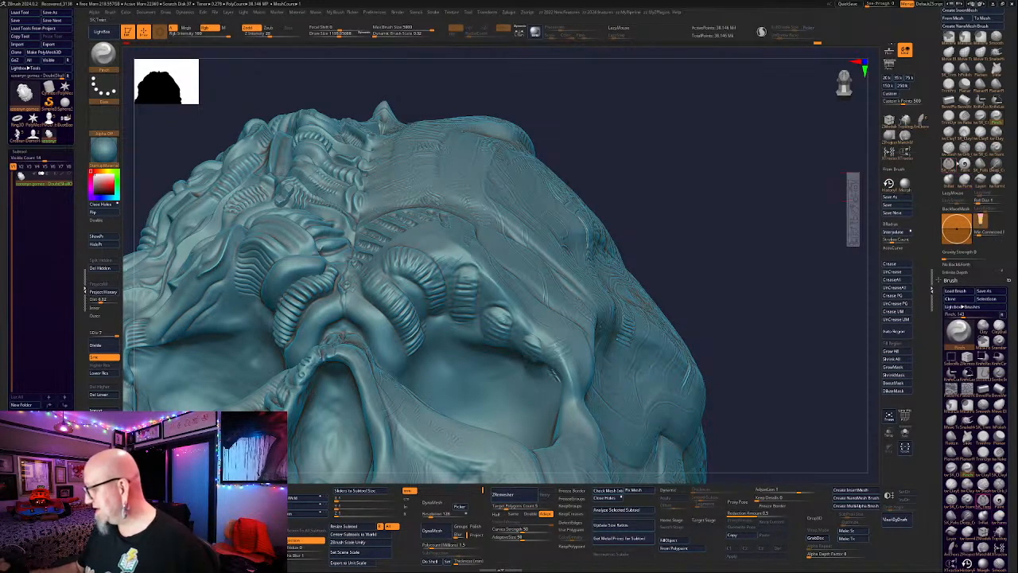
click(949, 148)
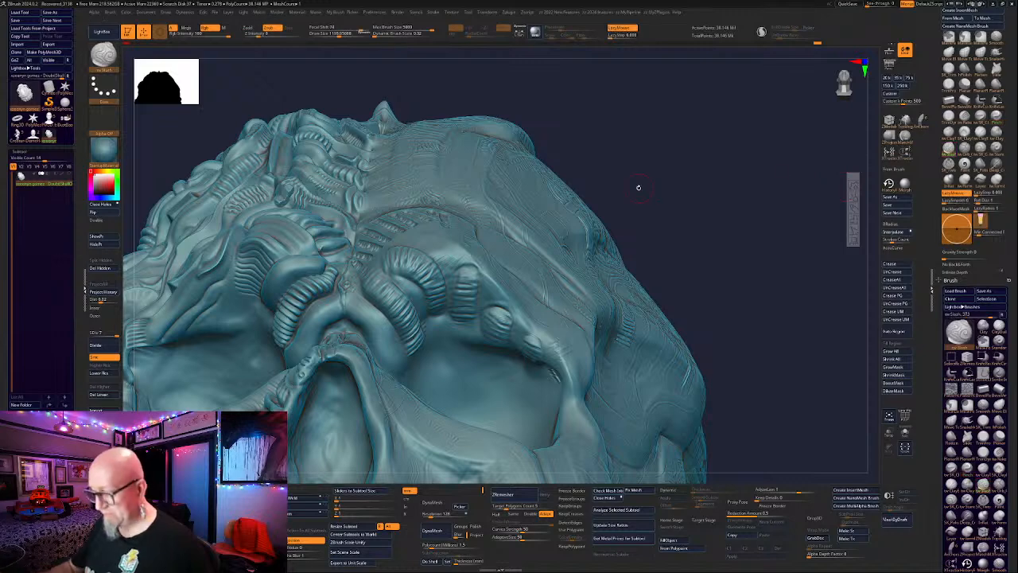
drag(640, 188, 617, 200)
key(space)
drag(399, 249, 410, 249)
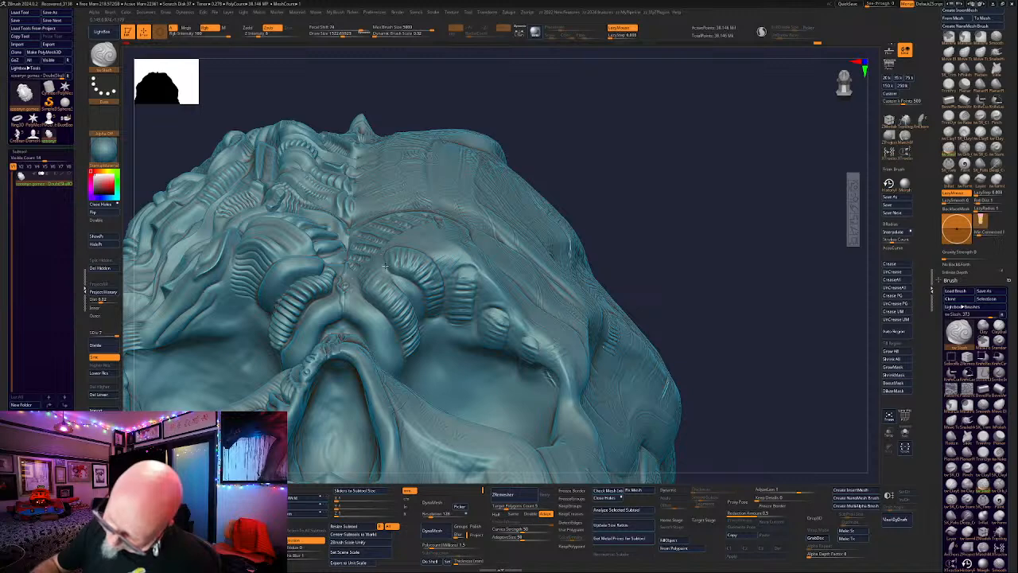
drag(634, 120, 620, 185)
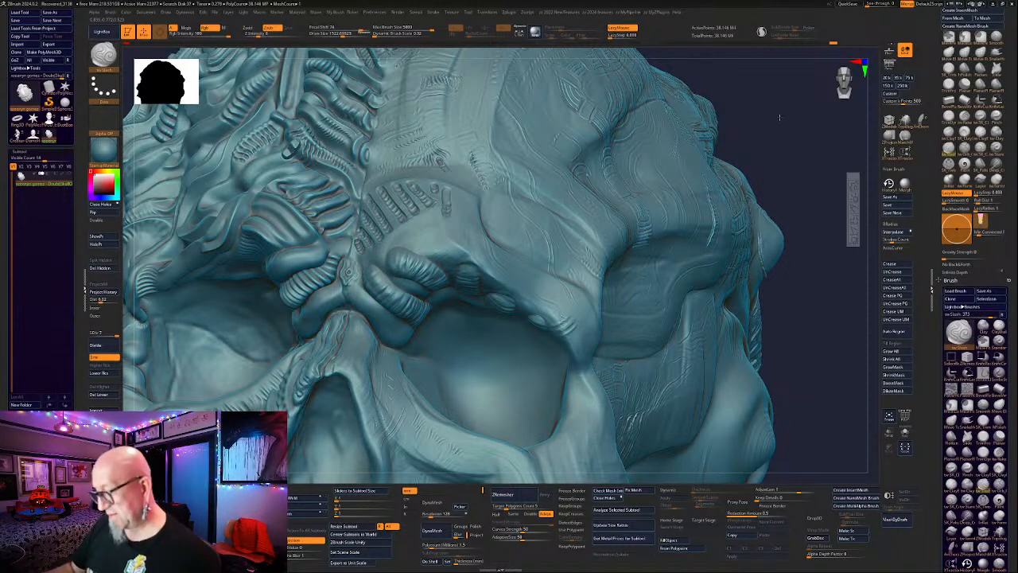
alt+drag(780, 118, 613, 239)
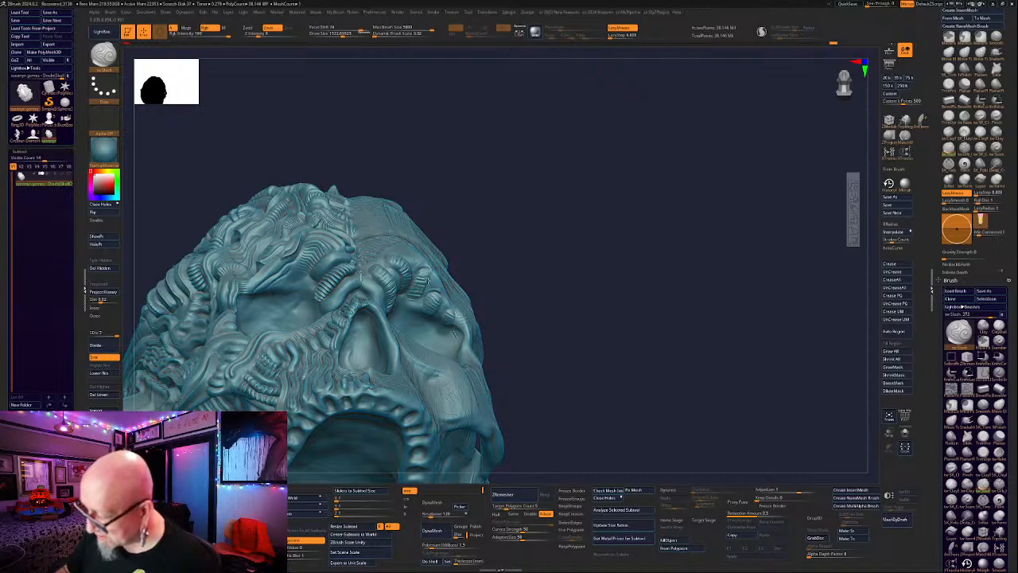
drag(570, 186, 810, 244)
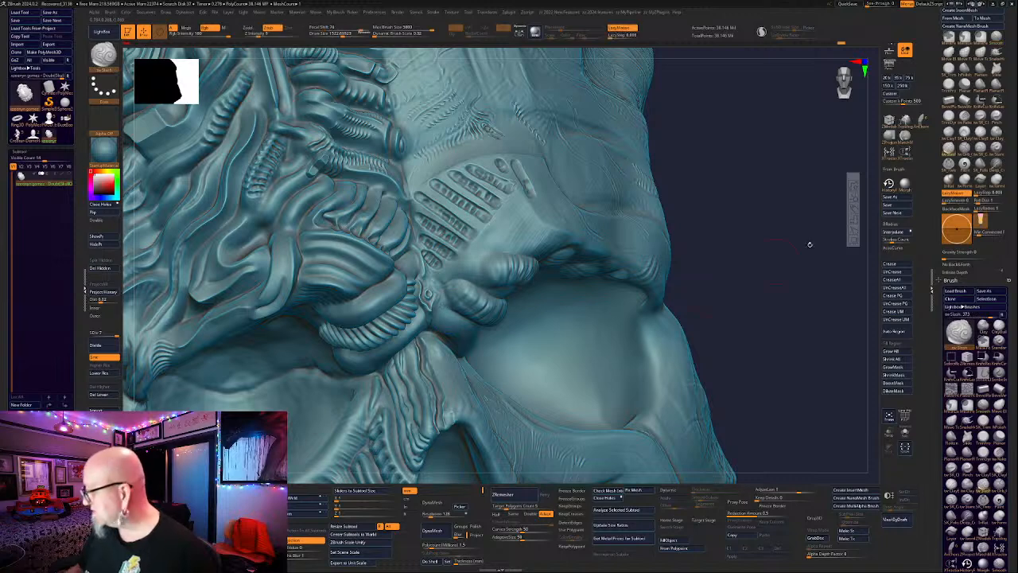
Flatten the ridged surfaces of the two coiled lobes above the smooth half's eye socket using the SK TrimPolish brush.
click(950, 69)
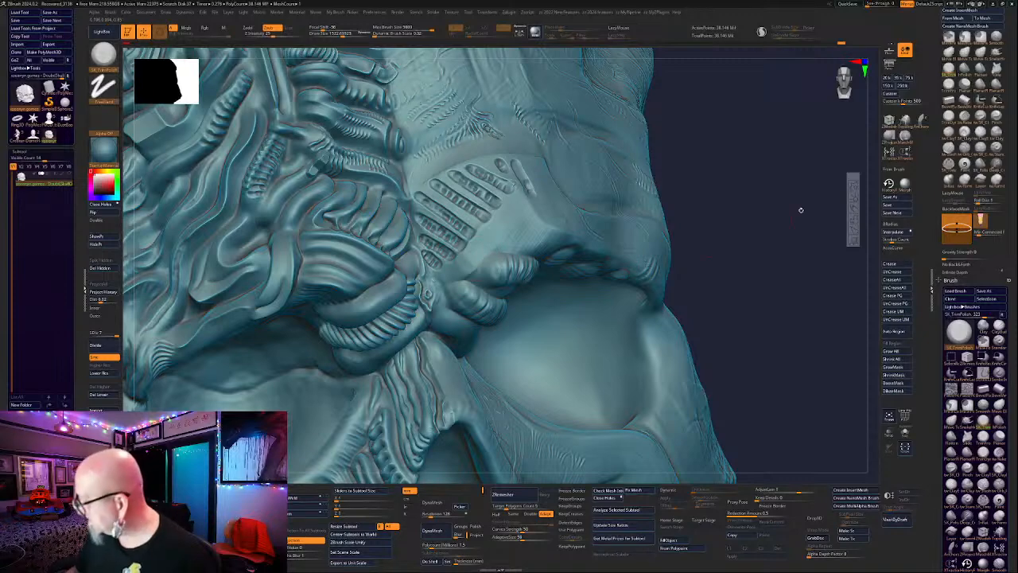
click(950, 164)
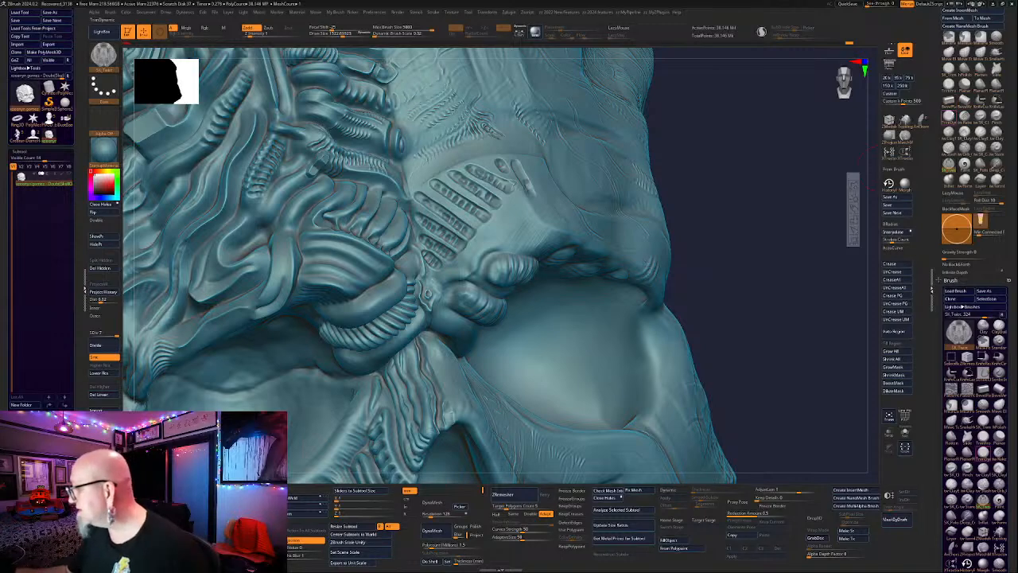
click(949, 133)
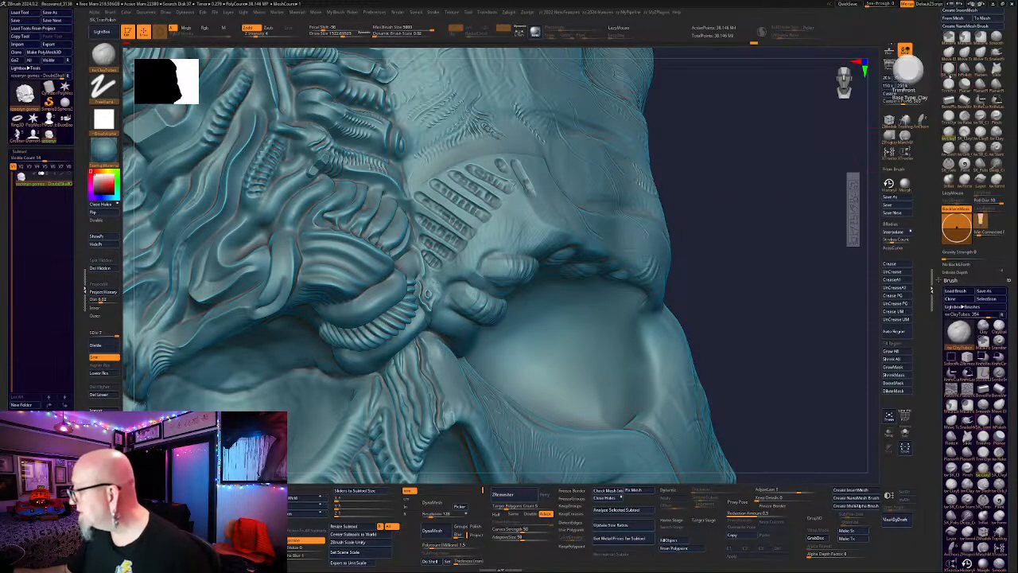
click(949, 70)
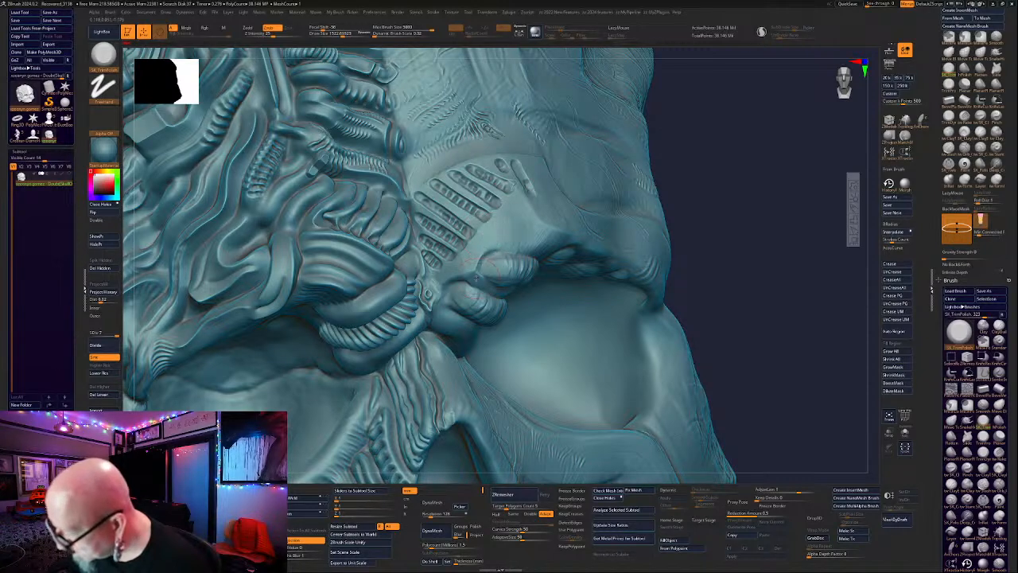
drag(486, 264, 523, 268)
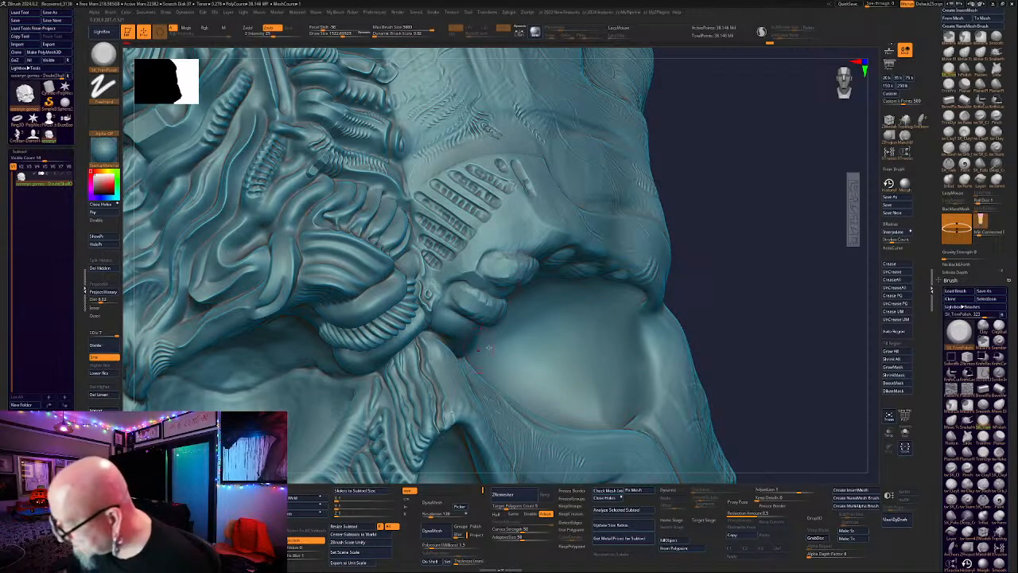
Build up and swell the two flattened brow lobes using the ClayTubes and Inflat brushes.
click(950, 134)
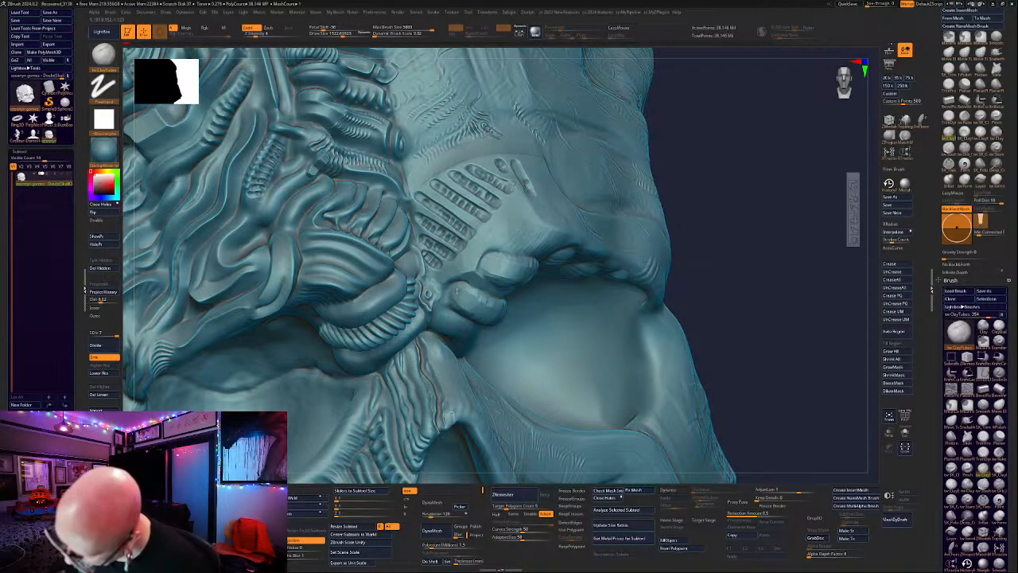
mouse_move(780, 270)
mouse_down()
mouse_move(773, 266)
mouse_move(761, 389)
mouse_move(578, 216)
mouse_move(598, 275)
mouse_up()
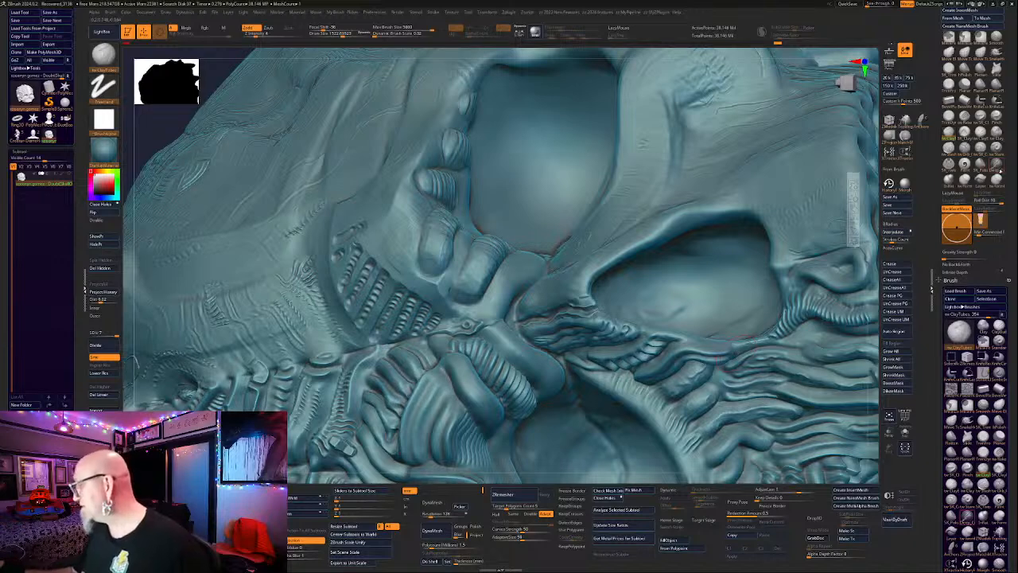
click(949, 180)
mouse_move(477, 304)
mouse_down()
mouse_move(466, 299)
mouse_move(480, 271)
mouse_move(434, 253)
mouse_move(431, 239)
mouse_up()
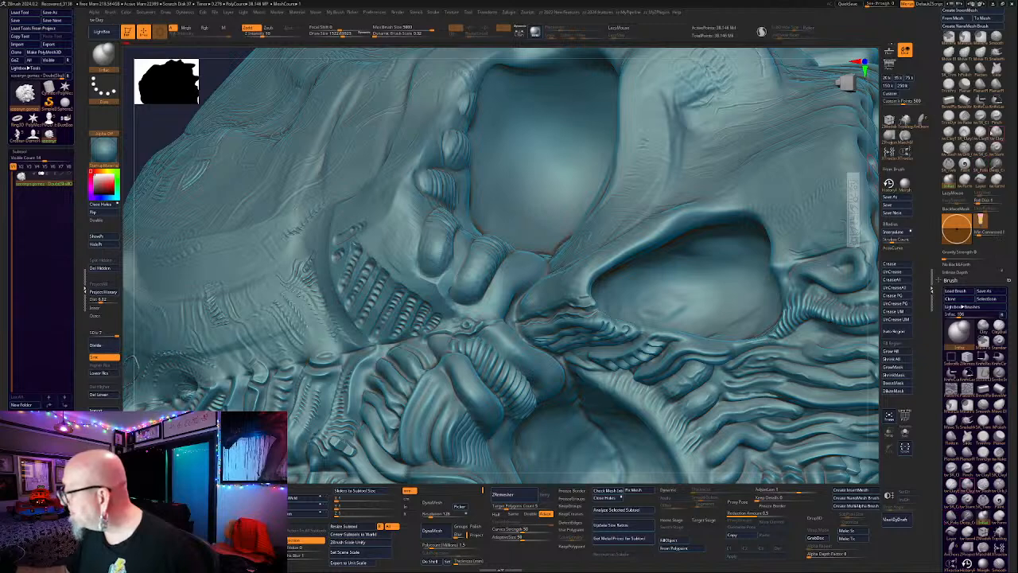
Rake fine parallel ridges across the two swollen brow lobes using the Rake brush, and frame the whole skull.
click(964, 117)
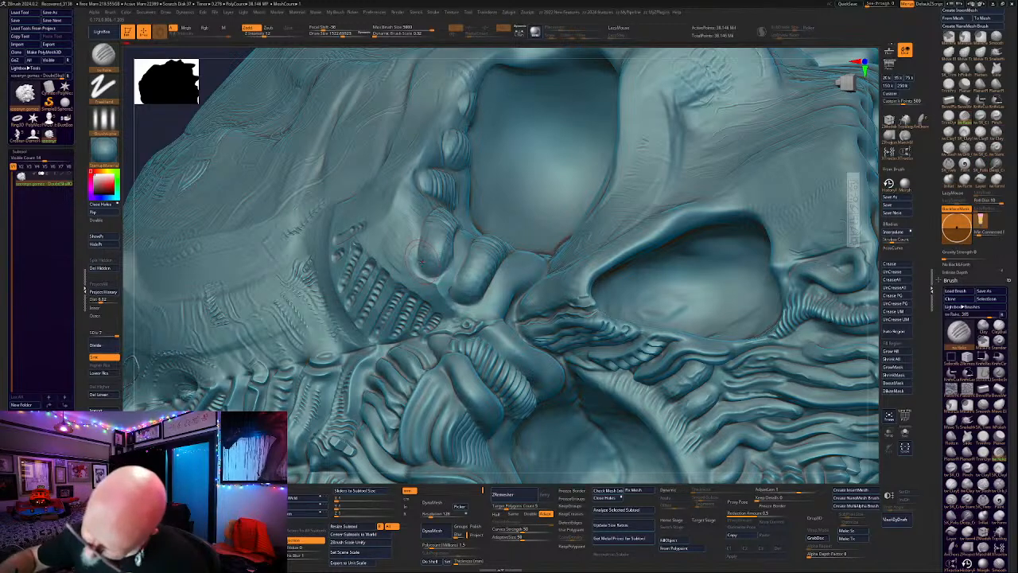
mouse_move(422, 264)
mouse_down()
mouse_move(441, 273)
mouse_move(449, 248)
mouse_move(480, 296)
mouse_move(491, 254)
mouse_up()
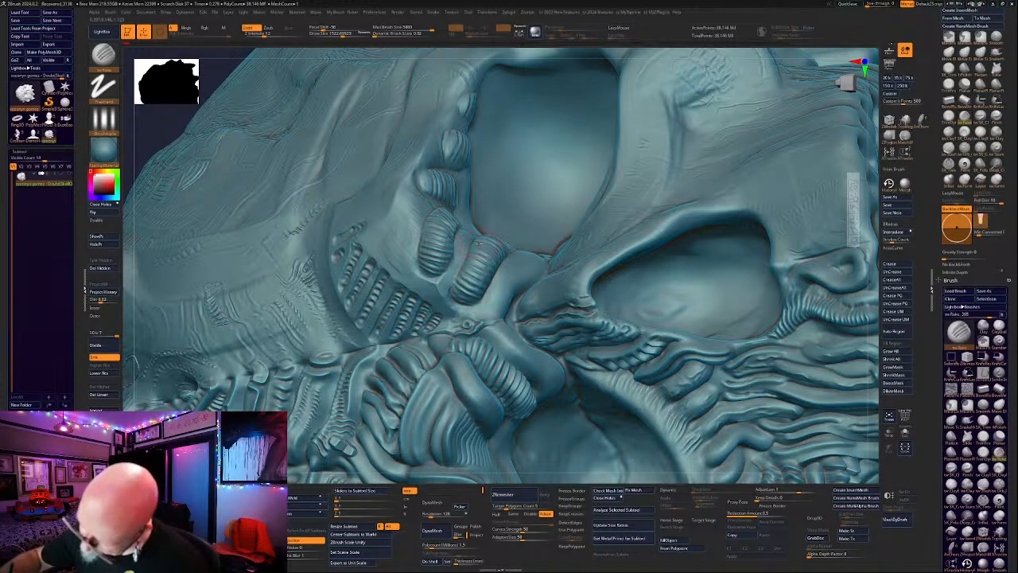
key(f)
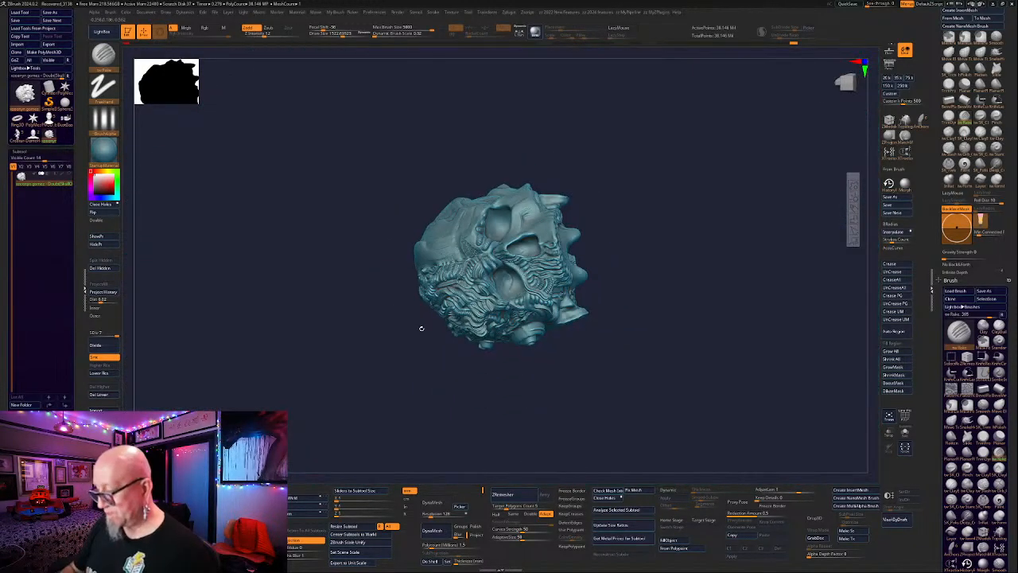
Smooth and deepen the creases around the ridged brow lobes using the Orb Cracks brush at a draw size of about 790.
drag(421, 329, 672, 316)
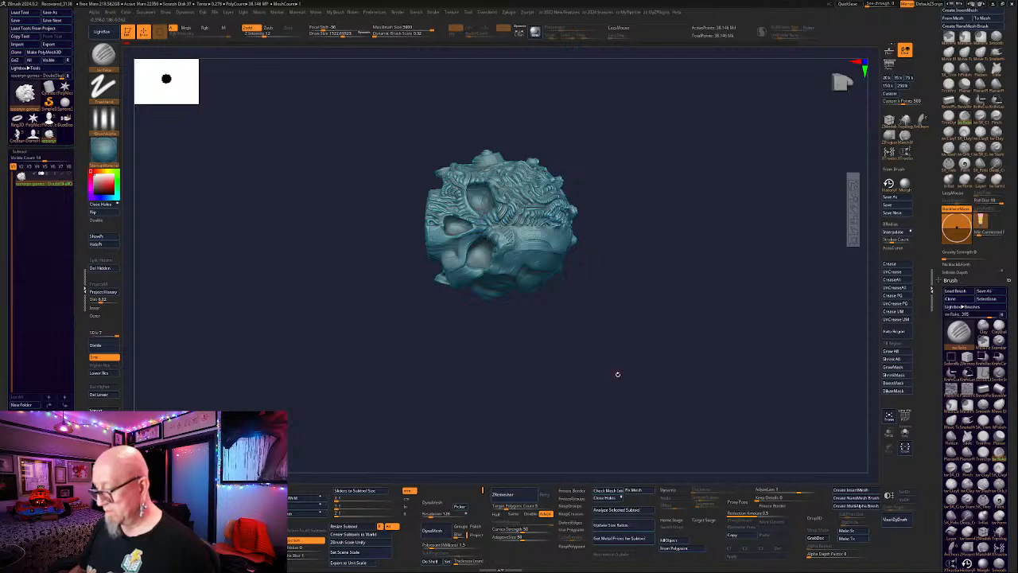
alt+drag(615, 373, 786, 477)
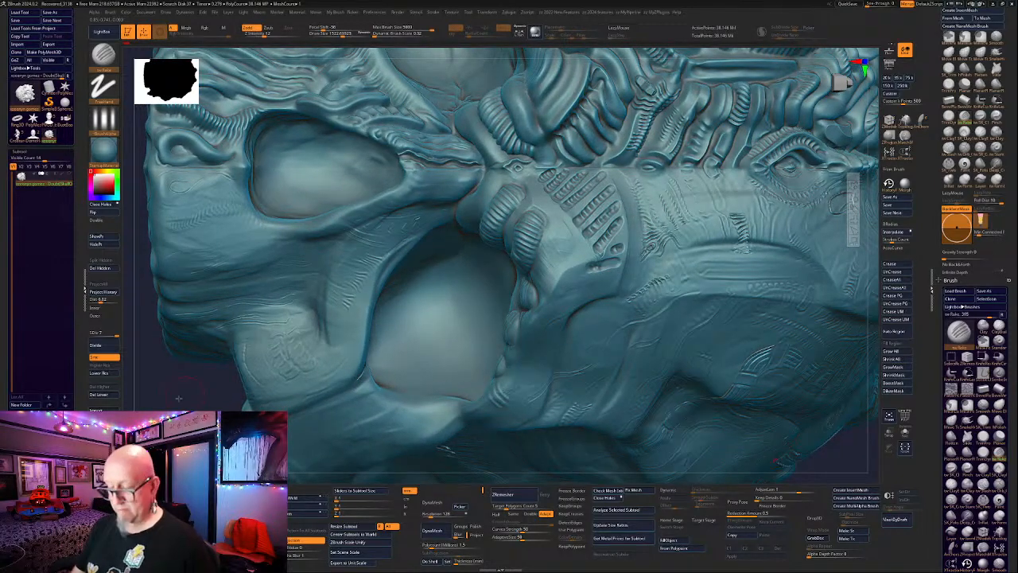
alt+drag(178, 399, 157, 395)
key(3)
key(space)
drag(541, 209, 534, 208)
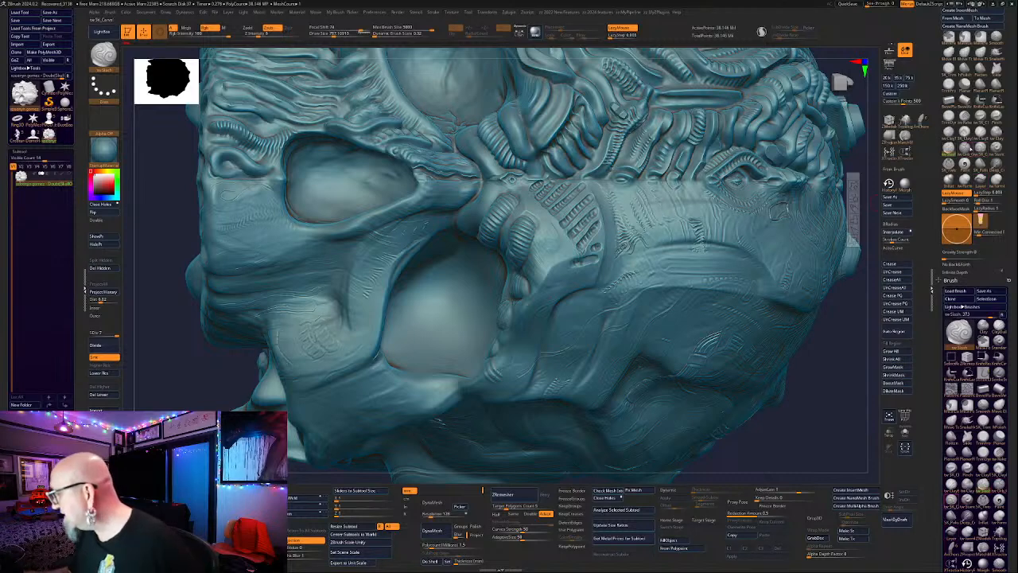
click(968, 150)
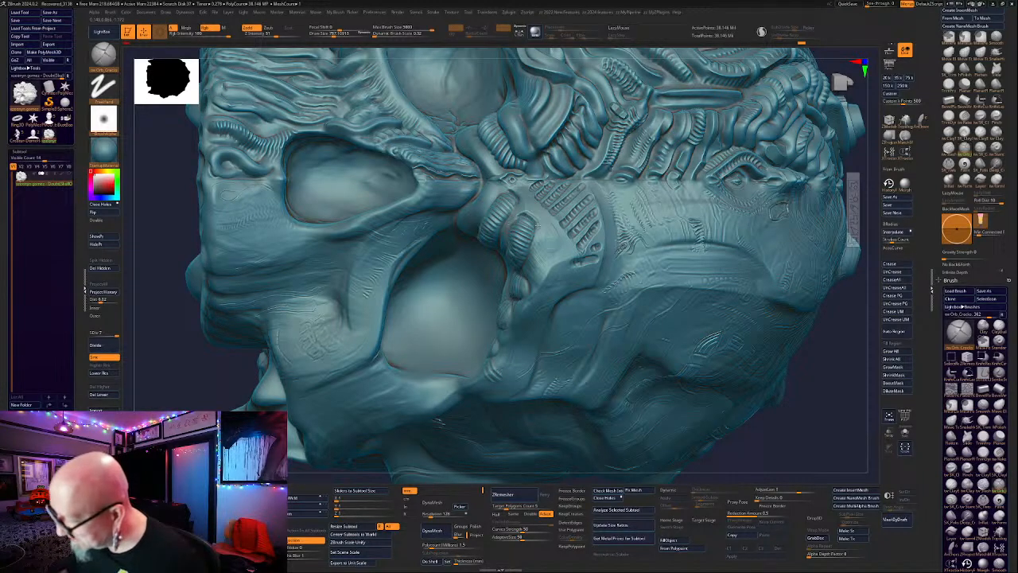
drag(826, 377, 824, 420)
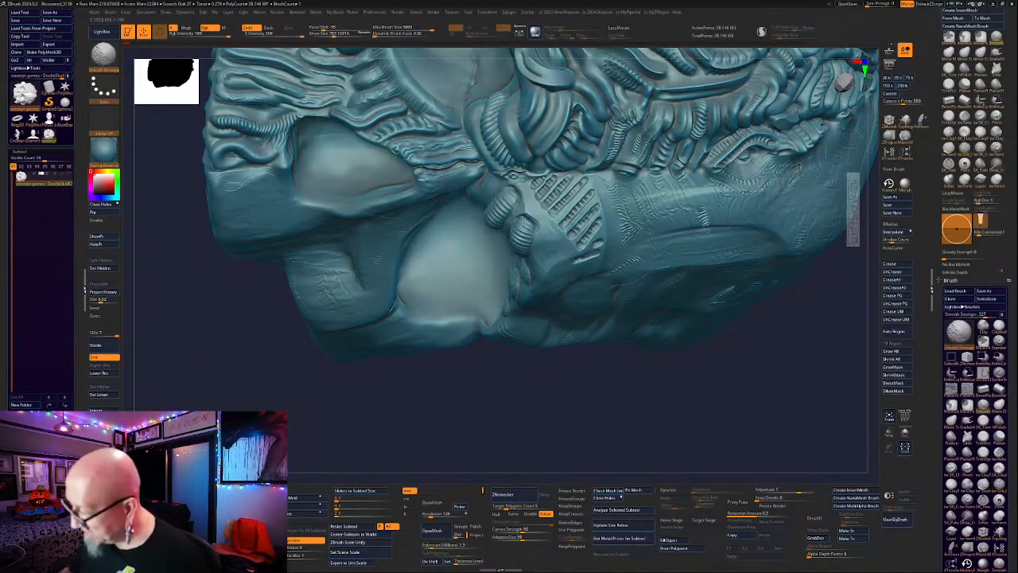
mouse_move(522, 216)
shift+mouse_down()
mouse_move(516, 195)
mouse_move(523, 219)
shift+mouse_up()
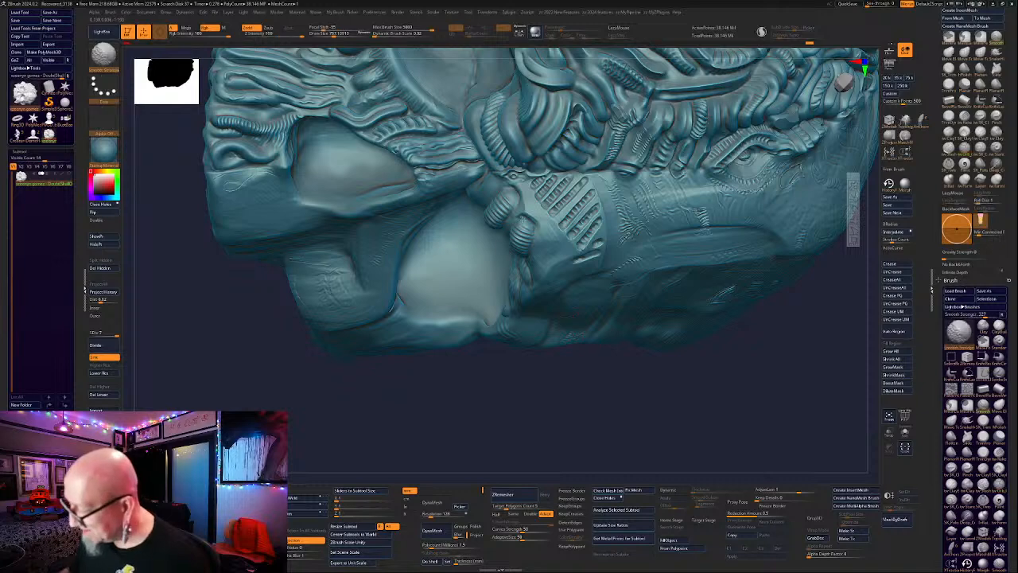
drag(486, 412, 487, 365)
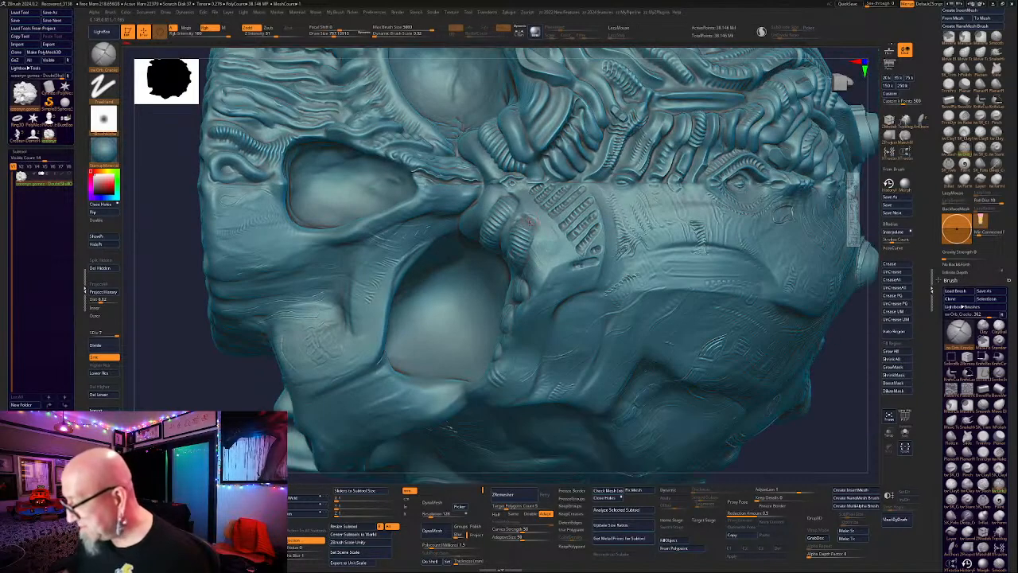
mouse_move(514, 226)
mouse_down()
mouse_move(531, 221)
mouse_move(539, 224)
mouse_move(522, 234)
mouse_move(531, 229)
mouse_up()
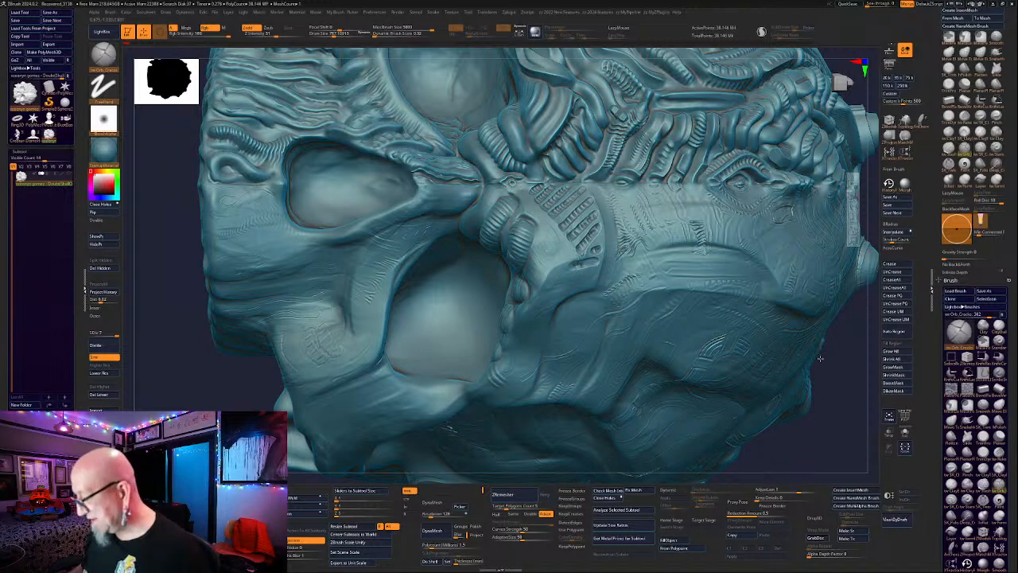
Switch from the skull to the DemoHead tool and replace its head mesh by importing the turtle OBJ from Downloads.
mouse_move(837, 439)
alt+mouse_down()
mouse_move(711, 345)
mouse_move(723, 399)
mouse_move(718, 318)
mouse_move(676, 291)
mouse_move(704, 376)
alt+mouse_up()
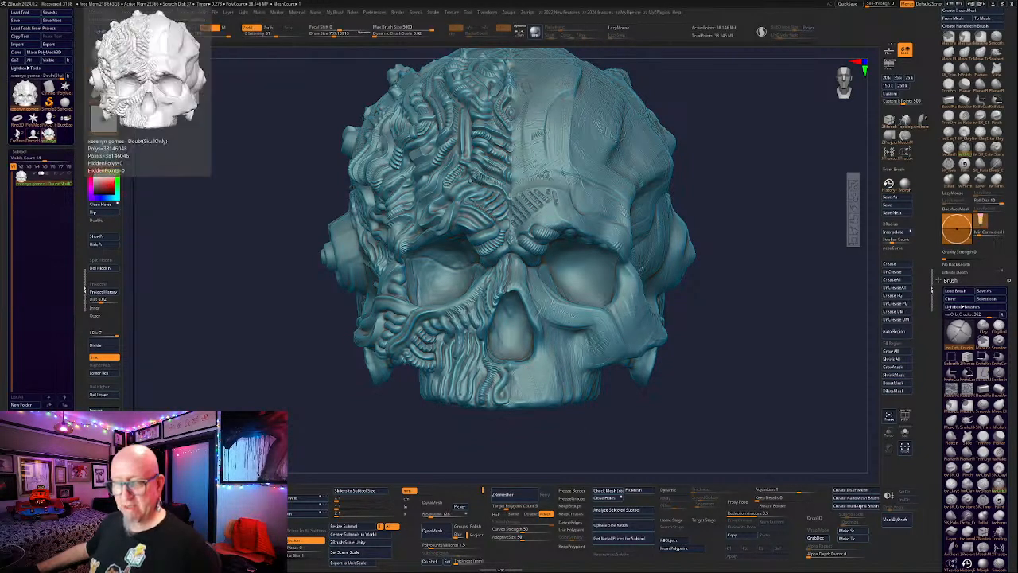
mouse_move(37, 140)
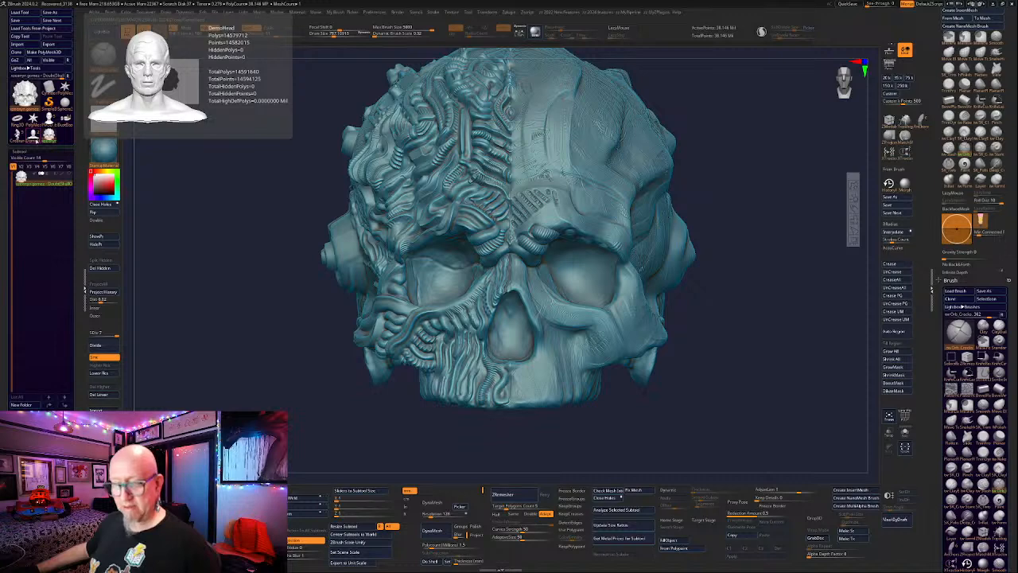
click(38, 140)
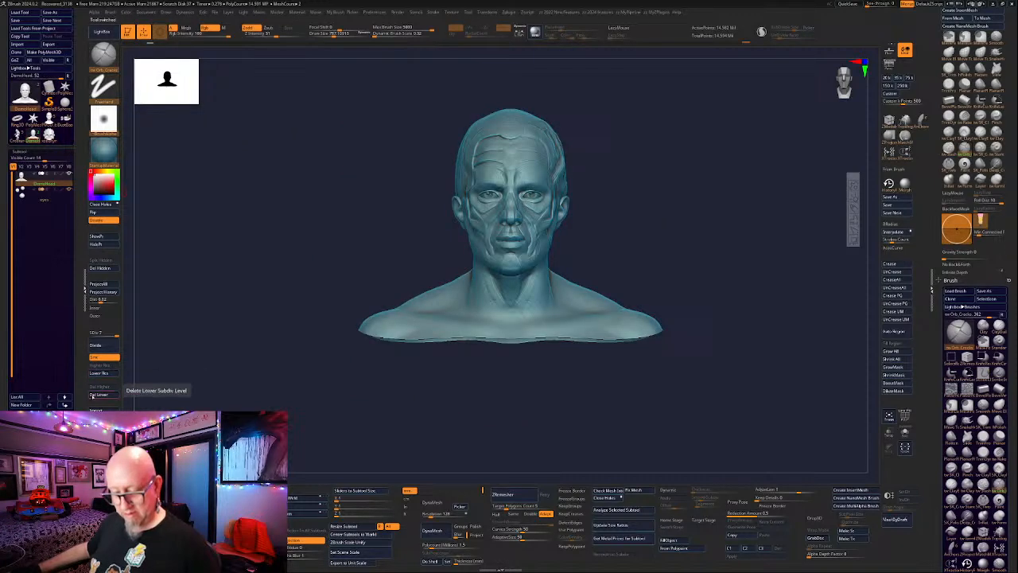
click(18, 44)
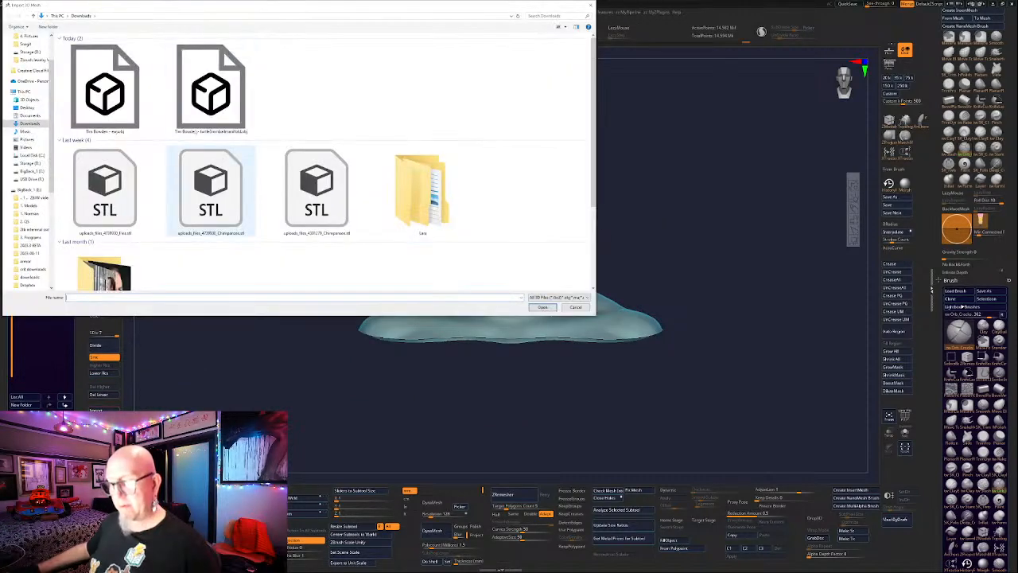
double_click(209, 90)
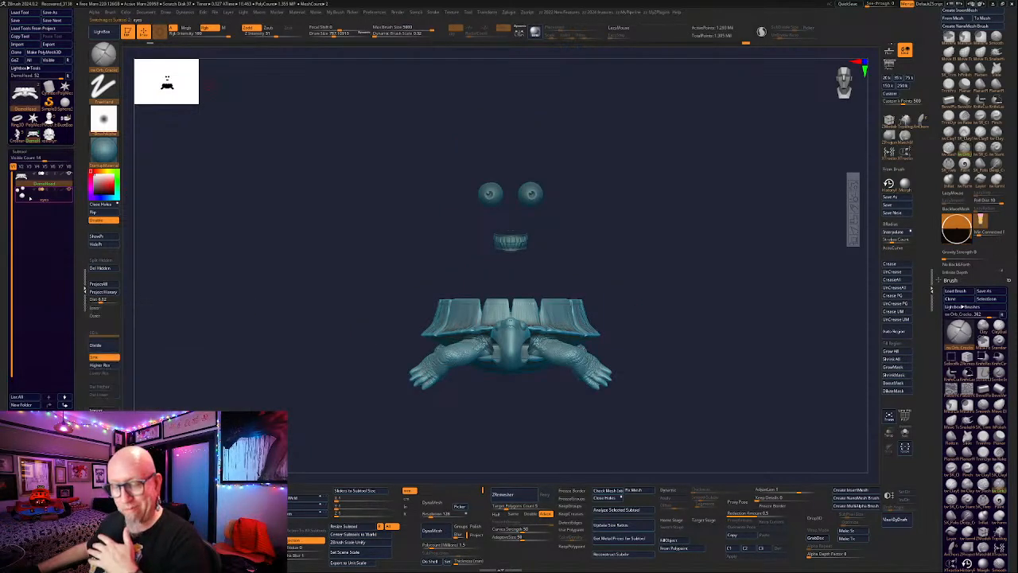
Import the other OBJ from Downloads into the eyes subtool, and hide the DemoHead subtool.
click(32, 198)
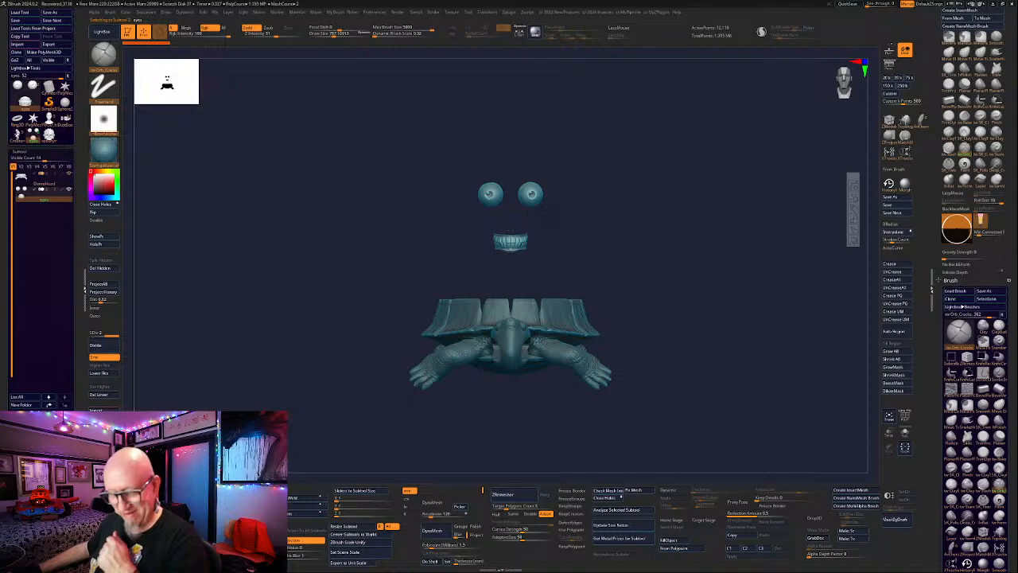
click(19, 44)
double_click(105, 87)
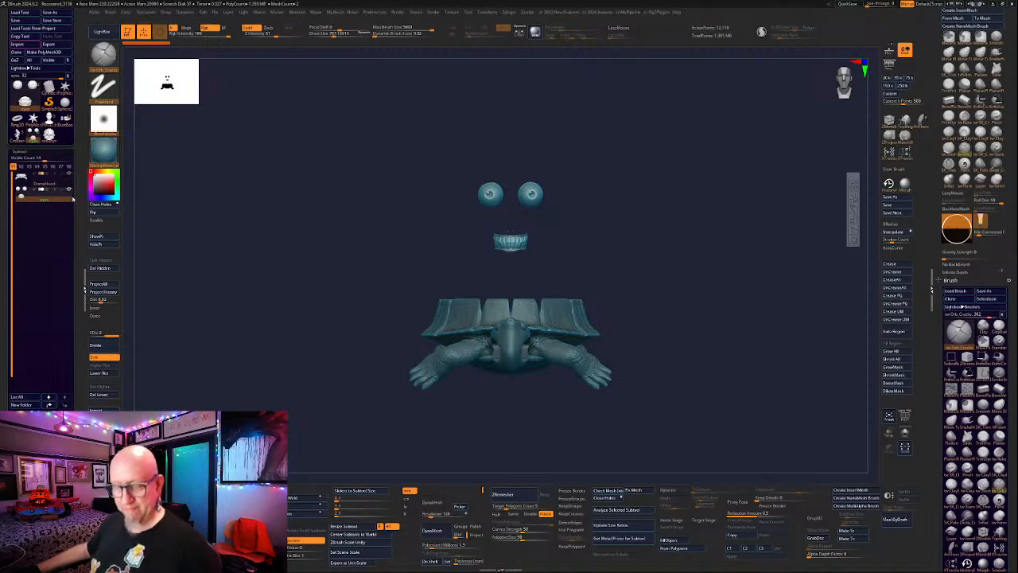
click(68, 191)
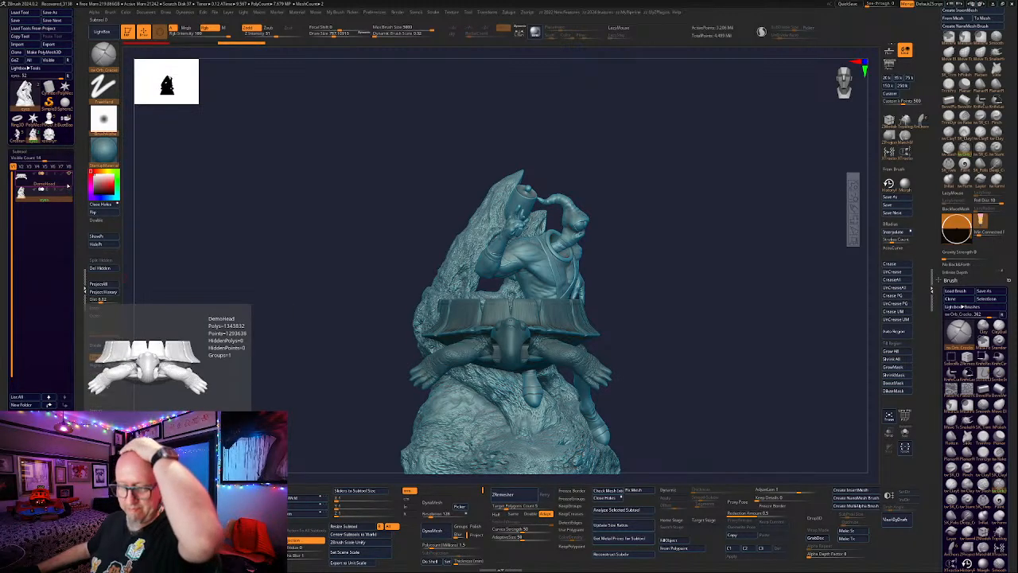
click(68, 184)
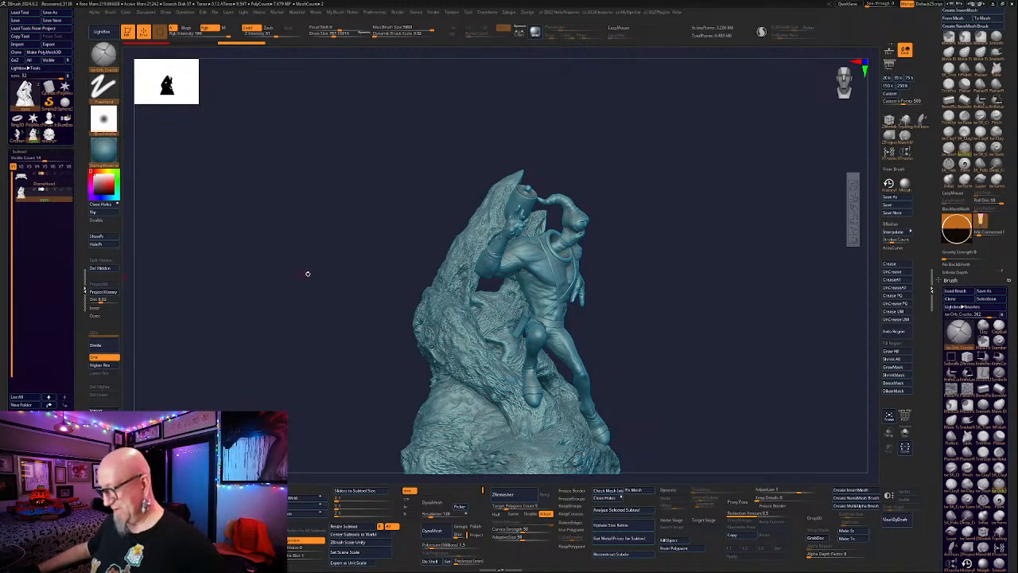
Examine the imported figure on its rock base from several angles, checking its polygroups and wireframe with PolyFrame.
drag(750, 275, 566, 255)
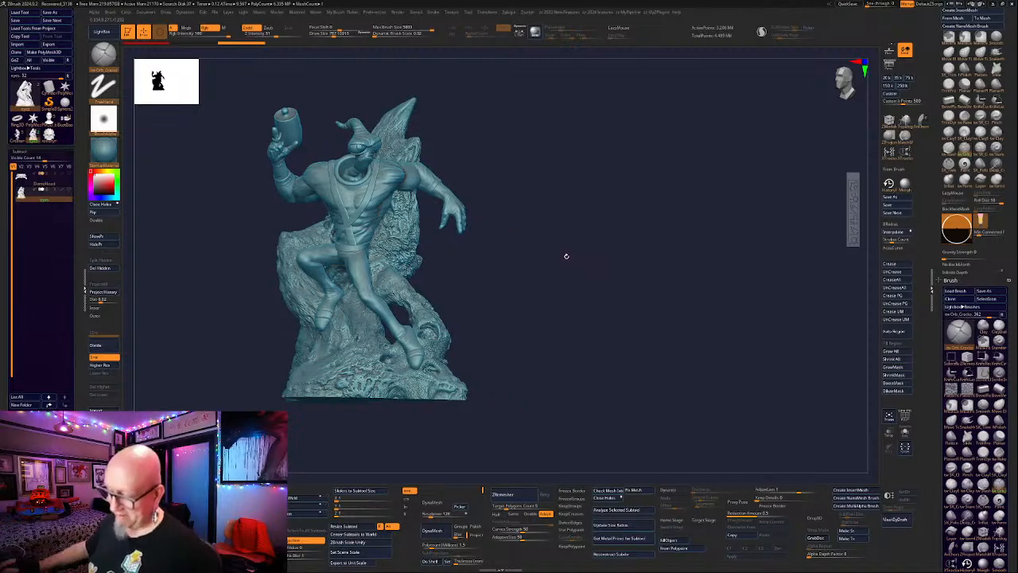
alt+drag(607, 323, 663, 338)
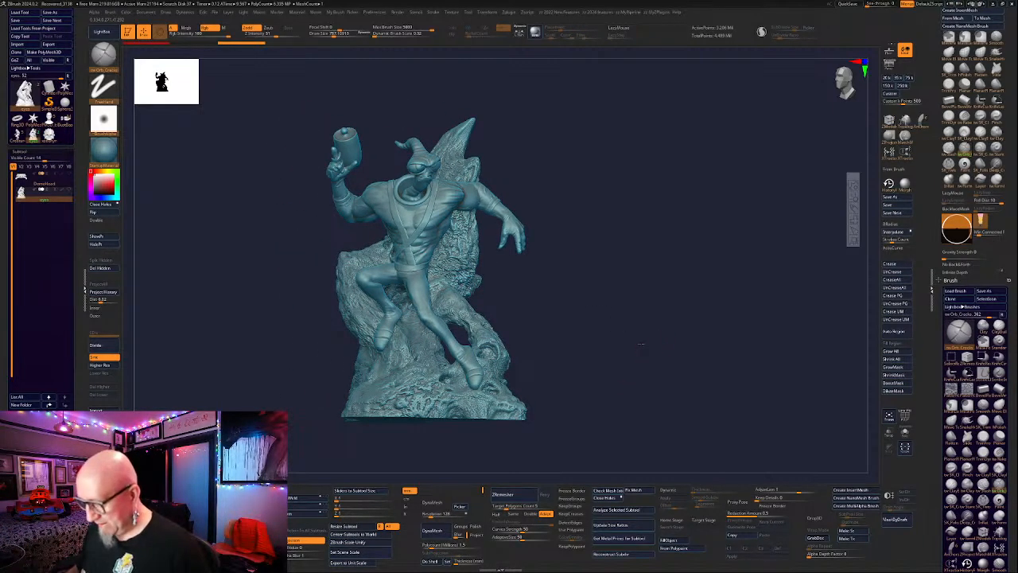
mouse_move(640, 346)
alt+mouse_down()
mouse_move(666, 341)
mouse_move(718, 352)
mouse_move(613, 371)
mouse_move(631, 422)
alt+mouse_up()
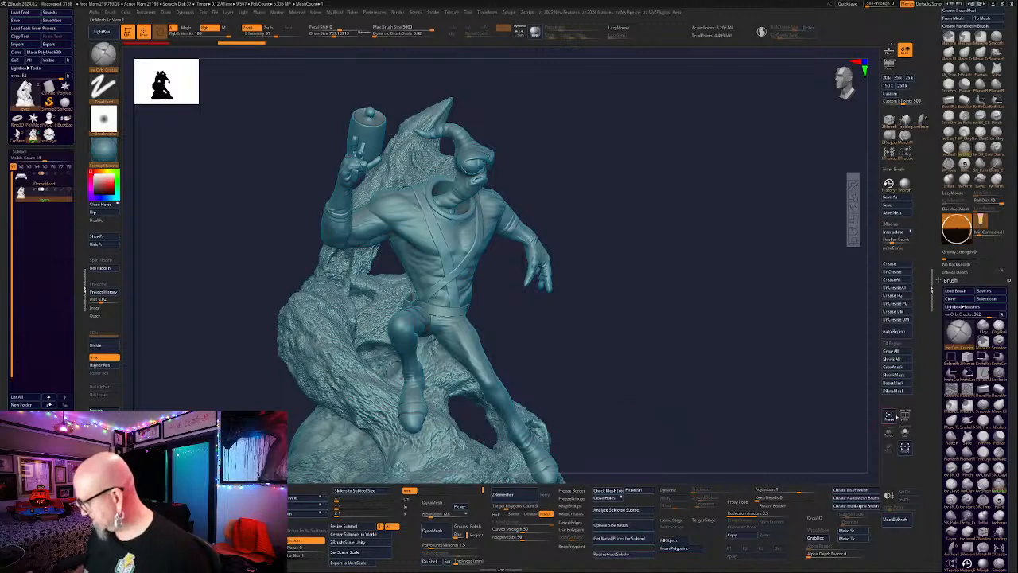
click(905, 416)
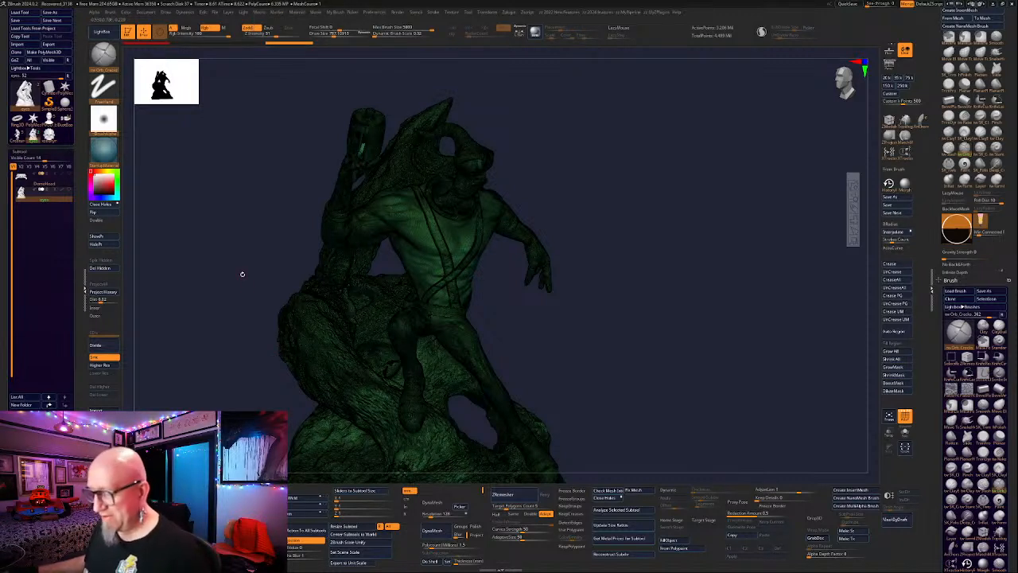
drag(237, 272, 565, 329)
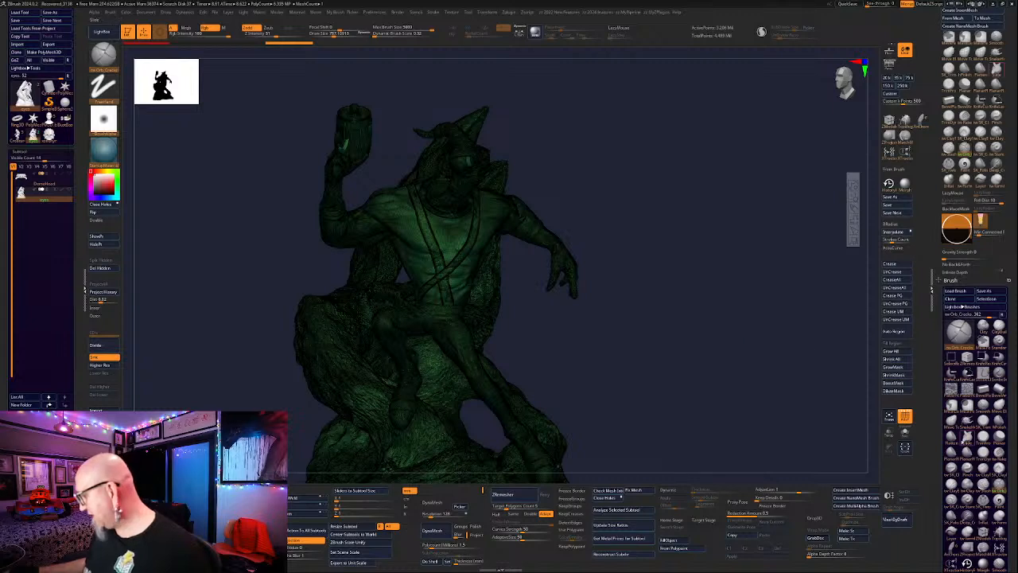
click(905, 415)
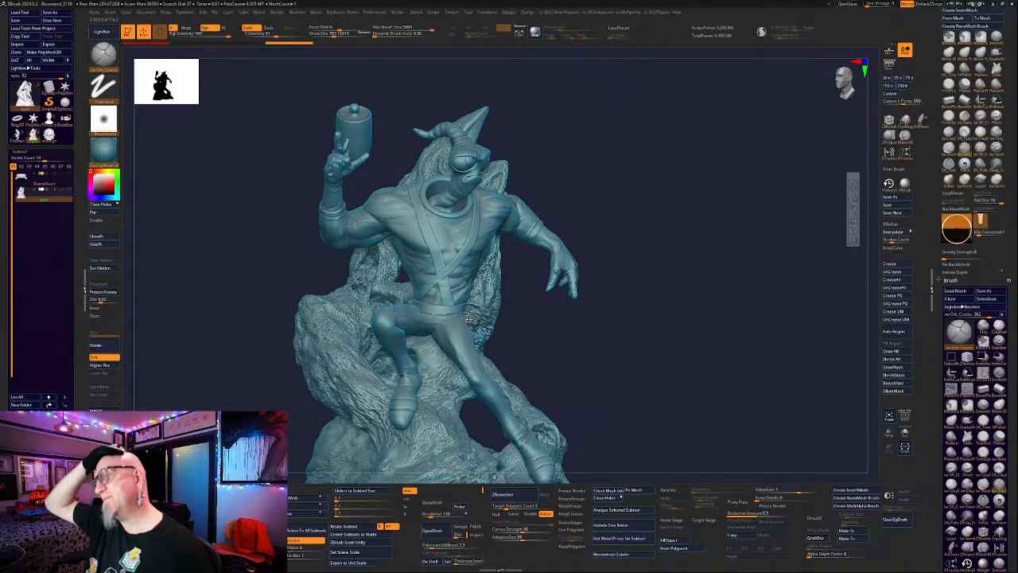
Mask the figure's outstretched hand and arm from above, using a rectangular mask for the hand and the MaskLasso brush for the arm.
right_drag(469, 318, 668, 359)
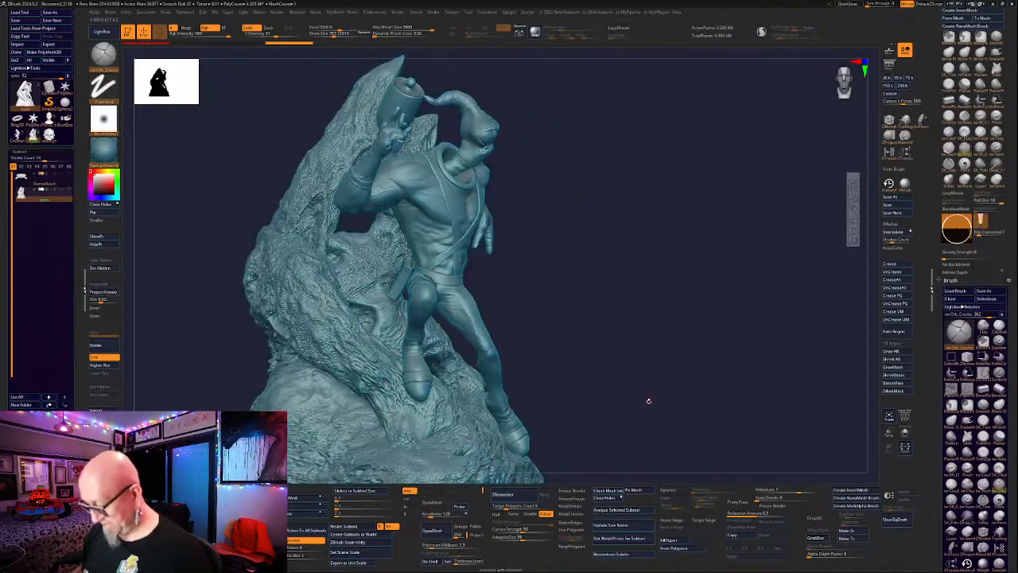
right_drag(647, 400, 561, 82)
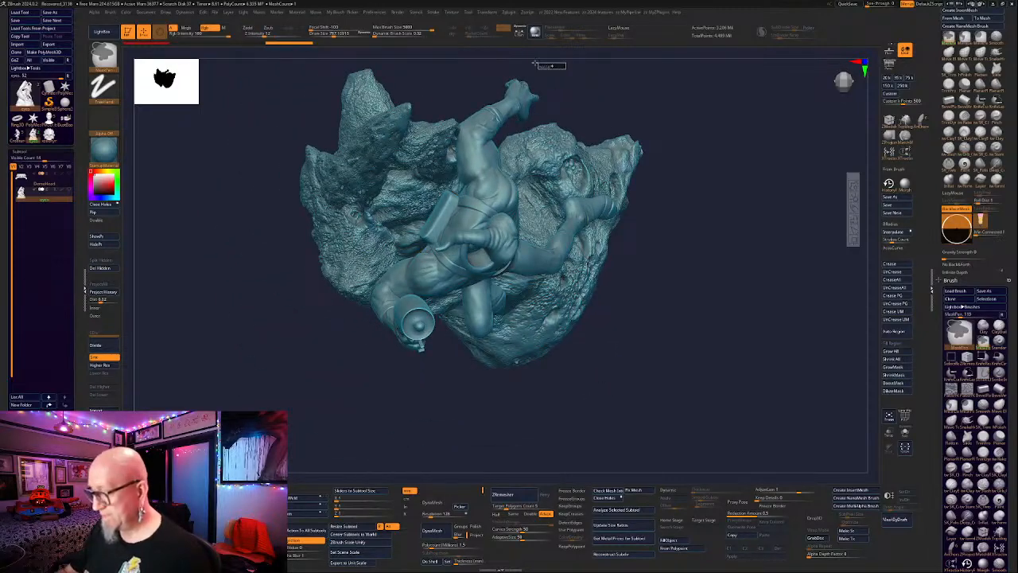
ctrl+drag(535, 64, 483, 112)
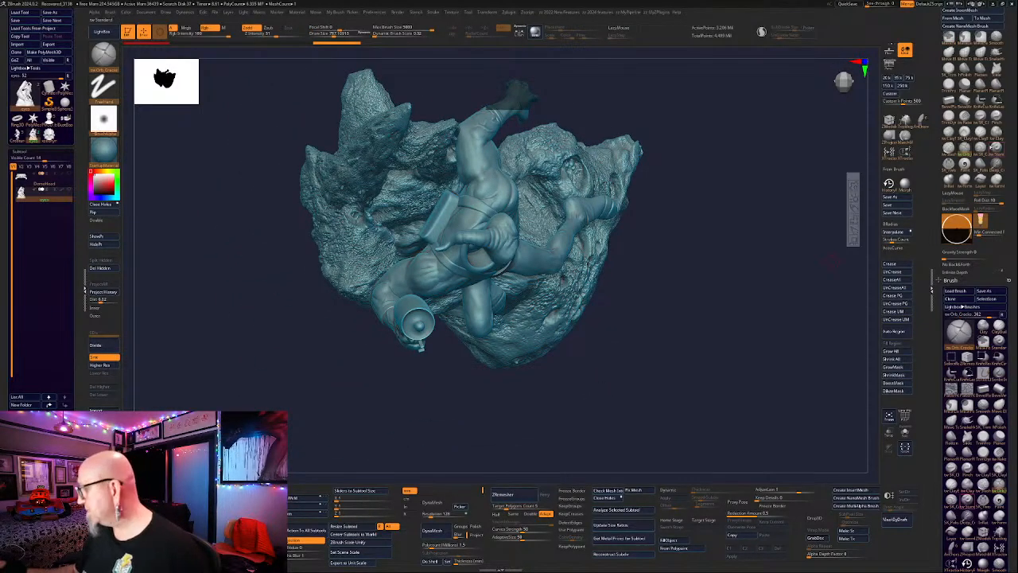
click(964, 37)
click(901, 49)
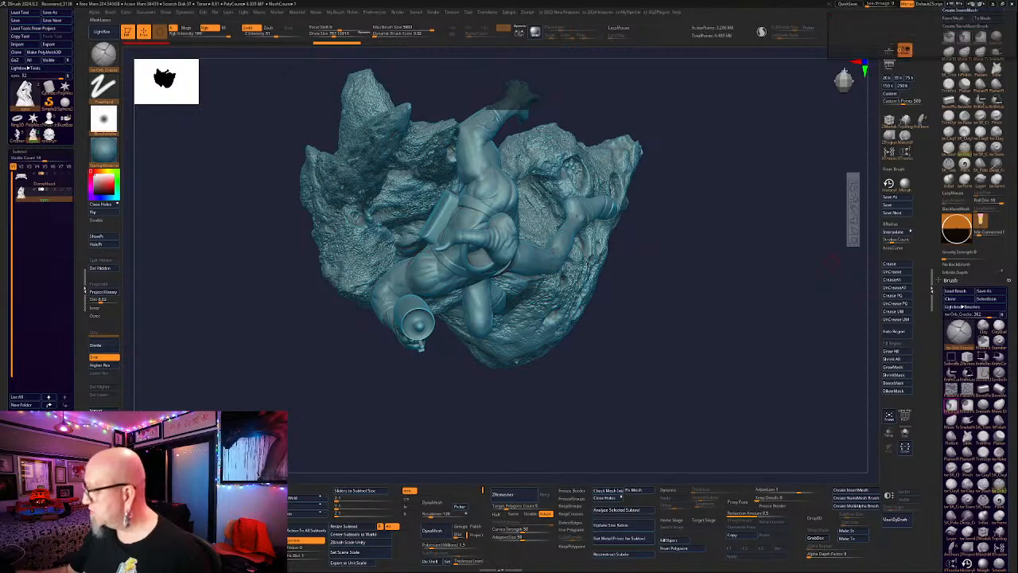
ctrl+drag(482, 91, 455, 94)
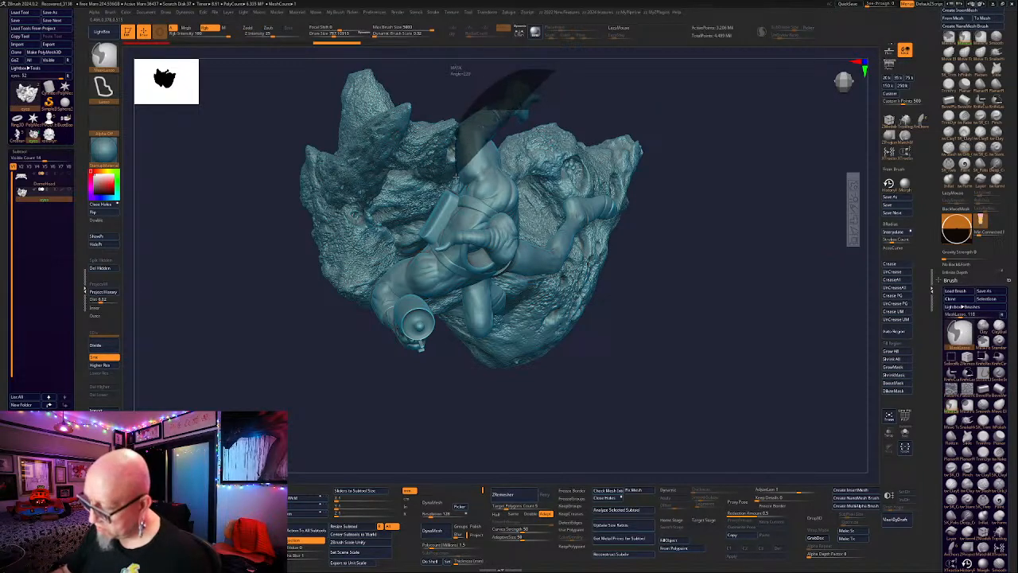
mouse_move(448, 186)
ctrl+mouse_down()
mouse_move(402, 255)
mouse_move(390, 370)
mouse_move(447, 367)
ctrl+mouse_up()
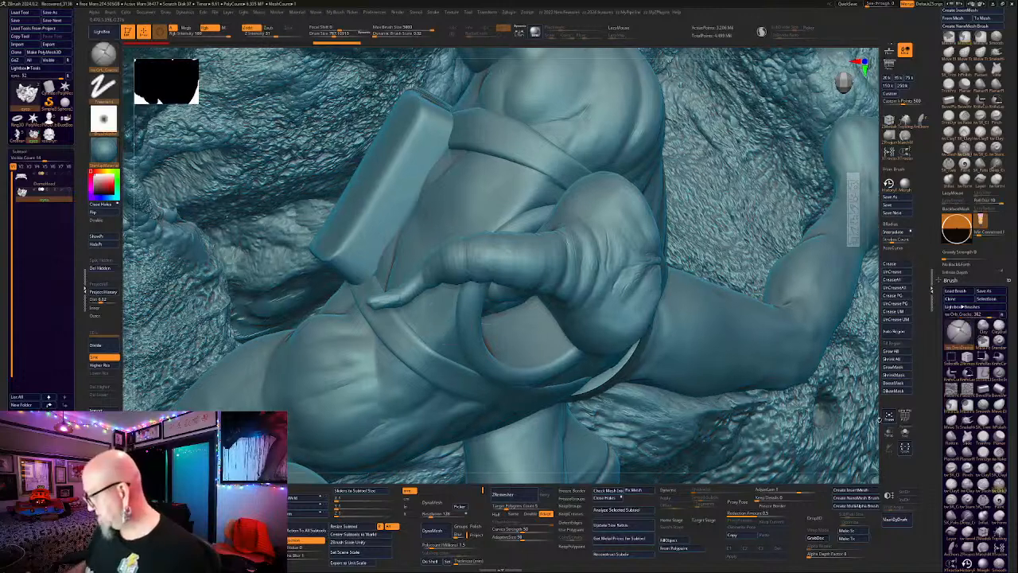
mouse_move(856, 400)
alt+mouse_down()
mouse_move(773, 303)
mouse_move(696, 334)
mouse_move(615, 137)
mouse_move(522, 88)
alt+mouse_up()
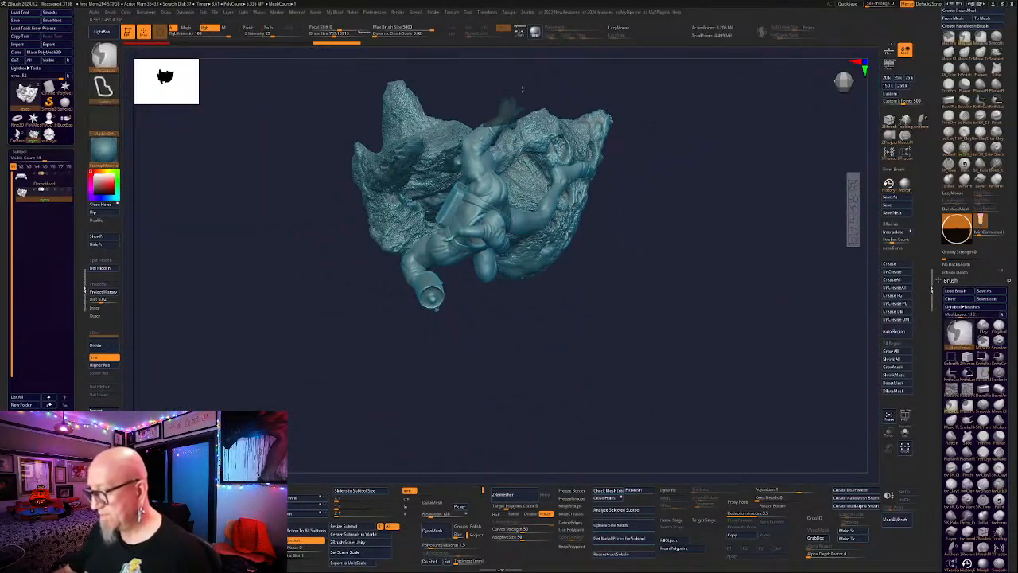
mouse_move(470, 127)
ctrl+mouse_down()
mouse_move(471, 174)
mouse_move(508, 158)
mouse_move(513, 124)
ctrl+mouse_up()
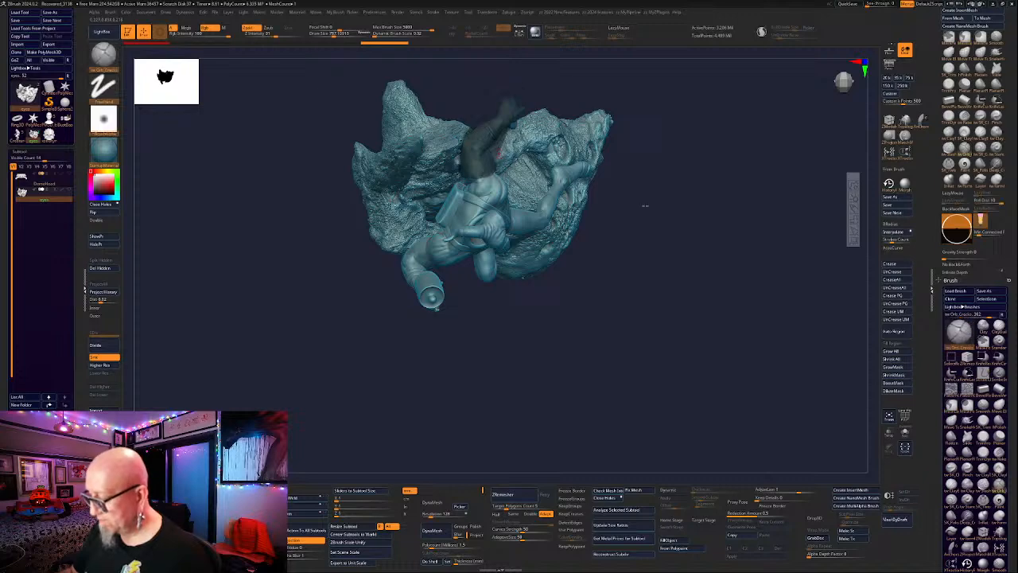
Lasso-mask the rest of the figure's body, head and legs from a side angle to the rock base.
mouse_move(645, 206)
mouse_down()
mouse_move(652, 281)
mouse_move(618, 223)
mouse_up()
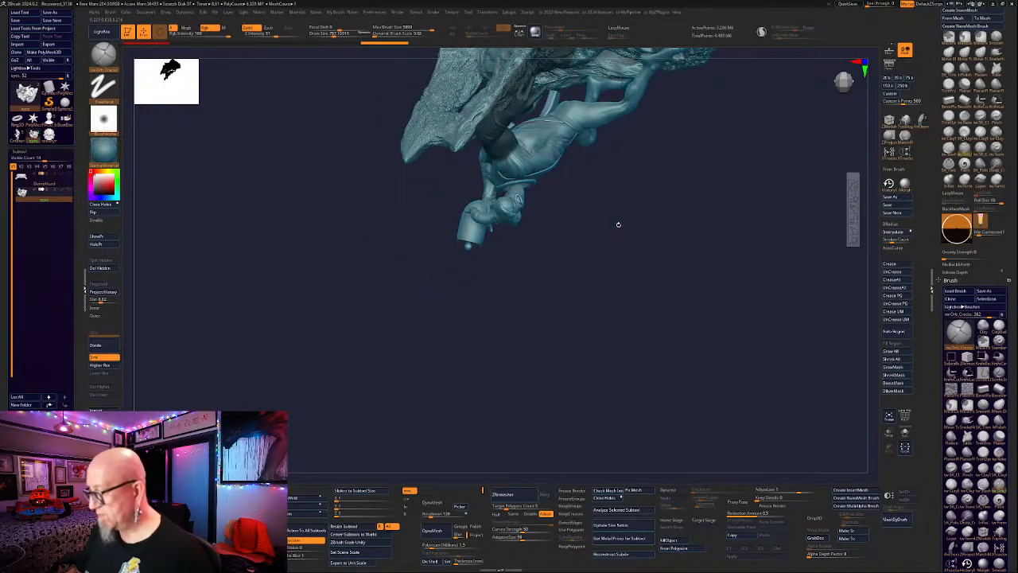
mouse_move(567, 89)
ctrl+mouse_down()
mouse_move(624, 157)
mouse_move(470, 176)
mouse_move(461, 263)
mouse_move(565, 190)
mouse_move(513, 116)
mouse_move(464, 191)
ctrl+mouse_up()
mouse_move(693, 171)
alt+mouse_down()
mouse_move(571, 309)
mouse_move(469, 239)
mouse_move(471, 222)
alt+mouse_up()
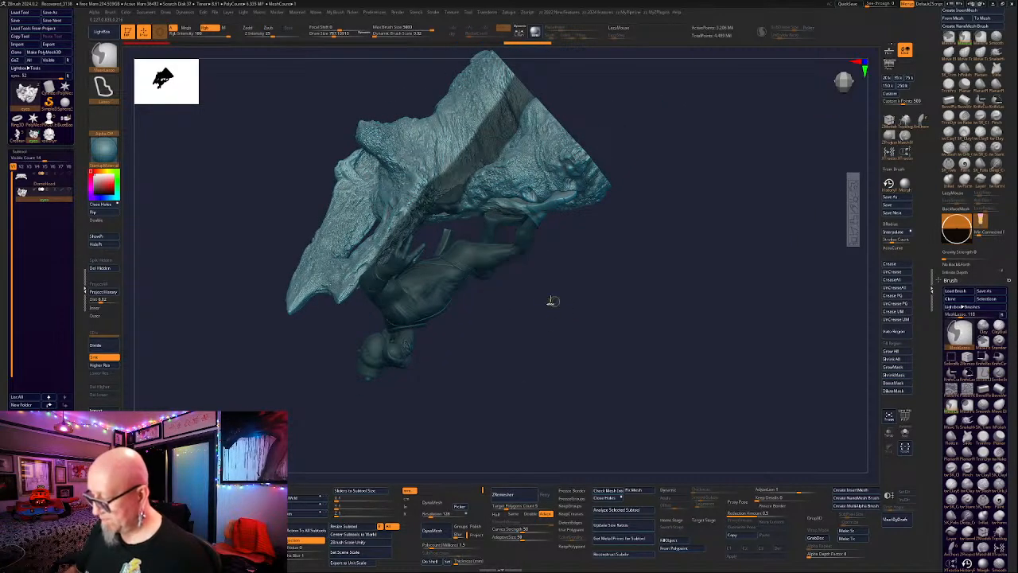
ctrl+drag(414, 249, 463, 264)
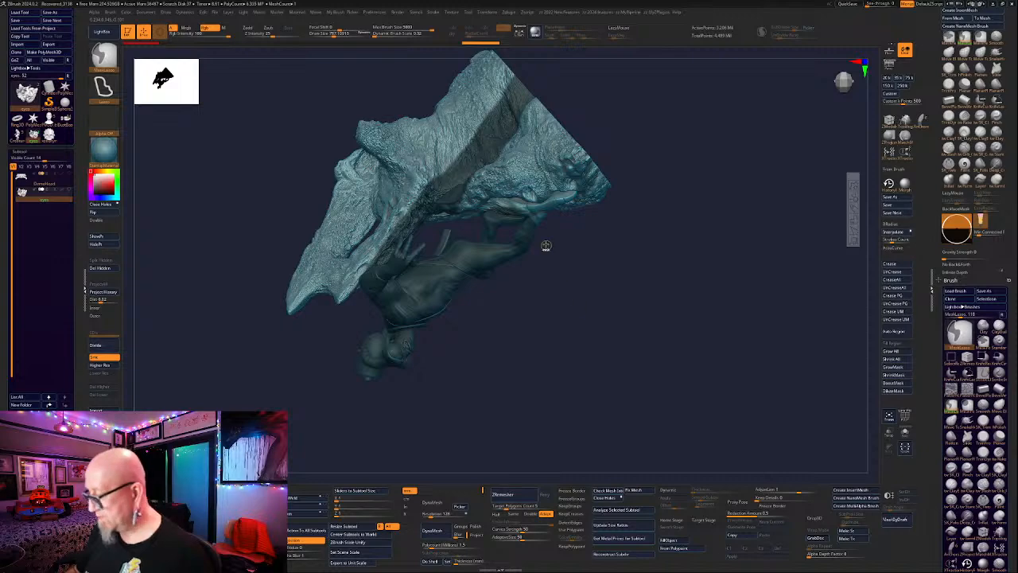
mouse_move(571, 210)
ctrl+mouse_down()
mouse_move(552, 298)
mouse_move(564, 275)
ctrl+mouse_up()
Clear the stray masking from the rock around the figure's feet and legs with the mask lasso.
drag(620, 208, 634, 281)
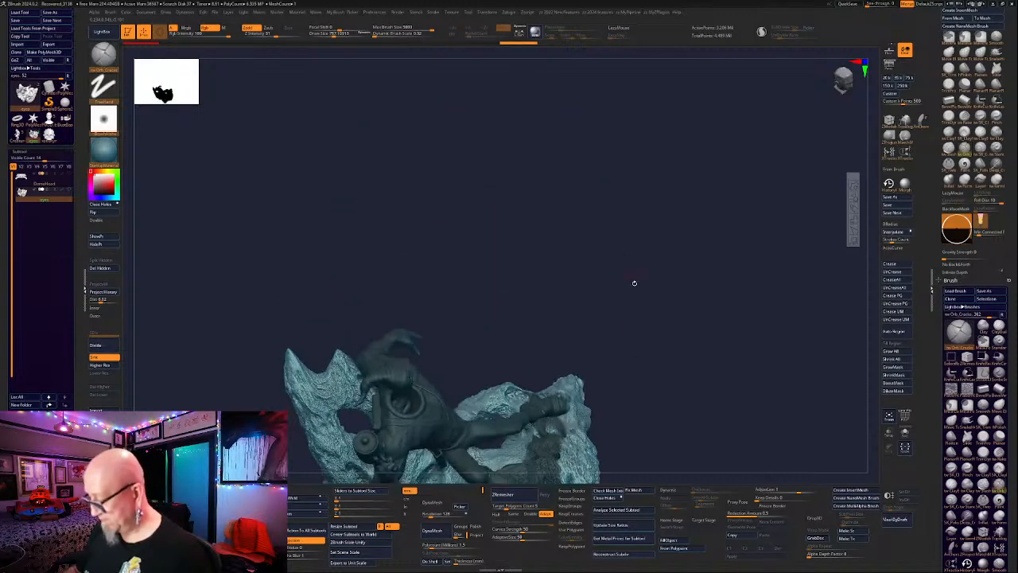
mouse_move(649, 377)
alt+mouse_down()
mouse_move(628, 205)
mouse_move(583, 246)
alt+mouse_up()
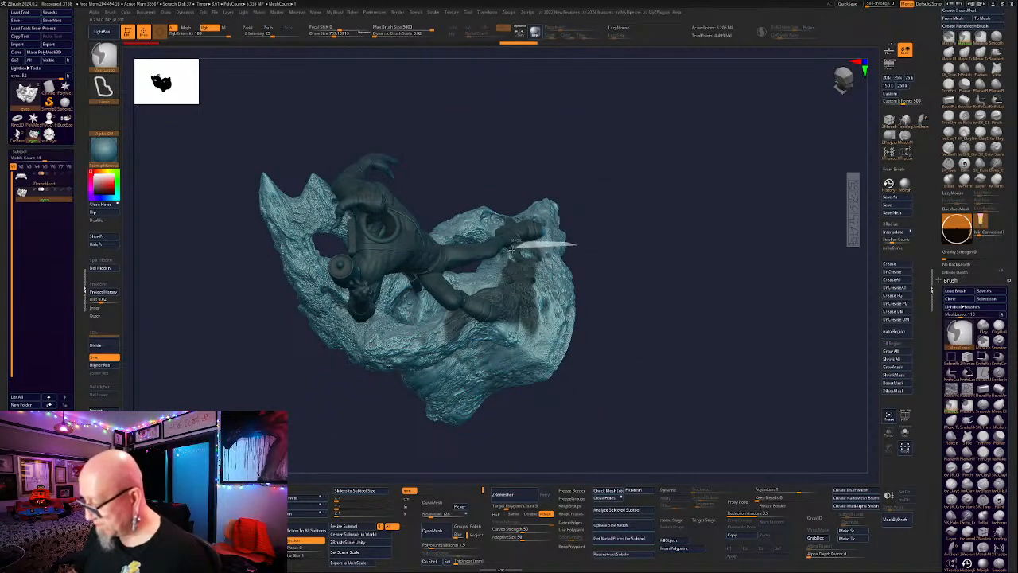
mouse_move(512, 250)
ctrl+alt+mouse_down()
mouse_move(491, 275)
mouse_move(501, 318)
mouse_move(613, 228)
ctrl+alt+mouse_up()
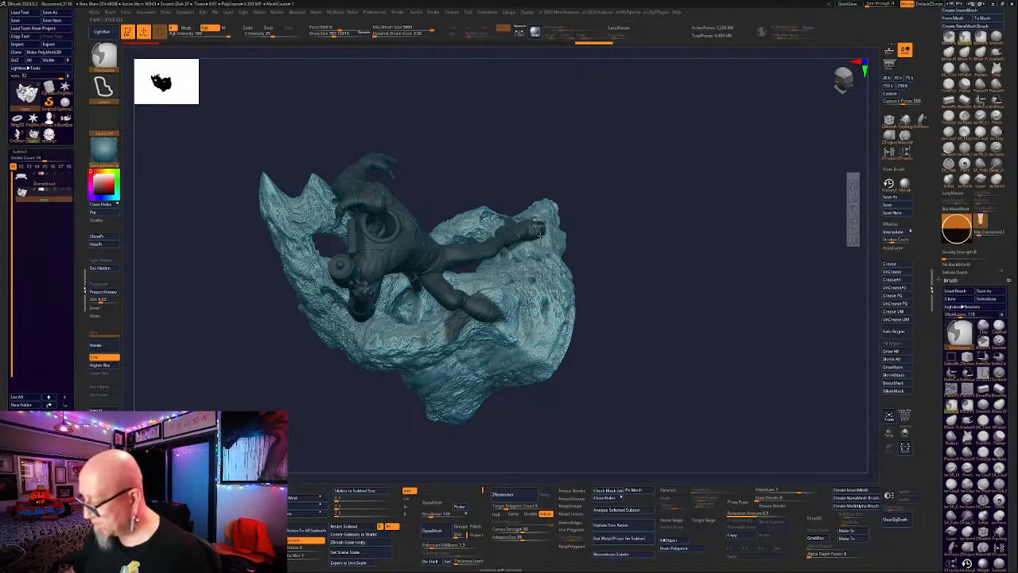
mouse_move(605, 198)
mouse_down()
mouse_move(603, 220)
mouse_move(528, 145)
mouse_move(573, 199)
mouse_move(549, 221)
mouse_move(519, 227)
mouse_move(482, 130)
mouse_up()
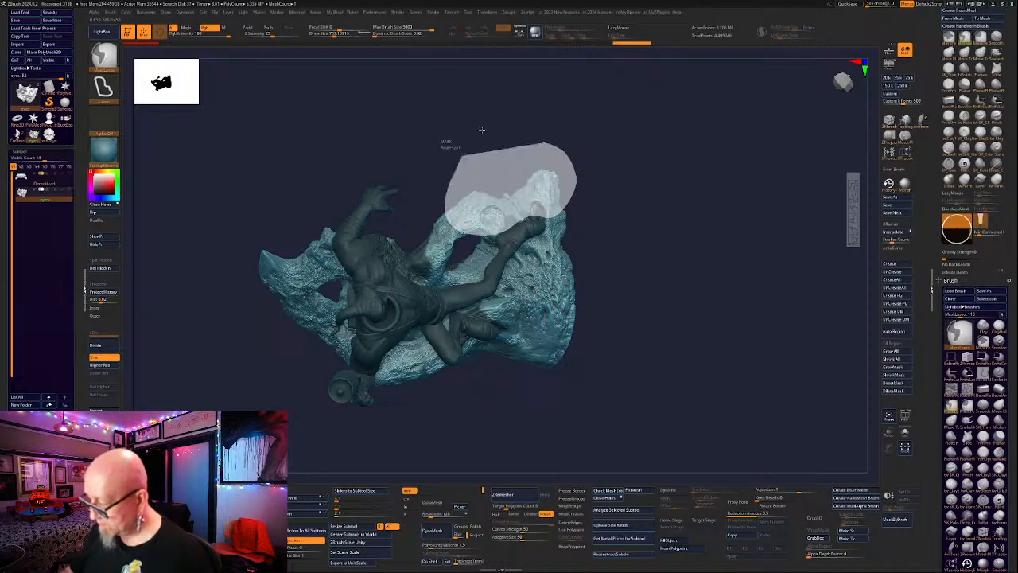
mouse_move(648, 150)
mouse_down()
mouse_move(639, 170)
mouse_move(626, 123)
mouse_up()
mouse_move(448, 156)
ctrl+mouse_down()
mouse_move(469, 269)
mouse_move(496, 243)
mouse_move(445, 147)
ctrl+mouse_up()
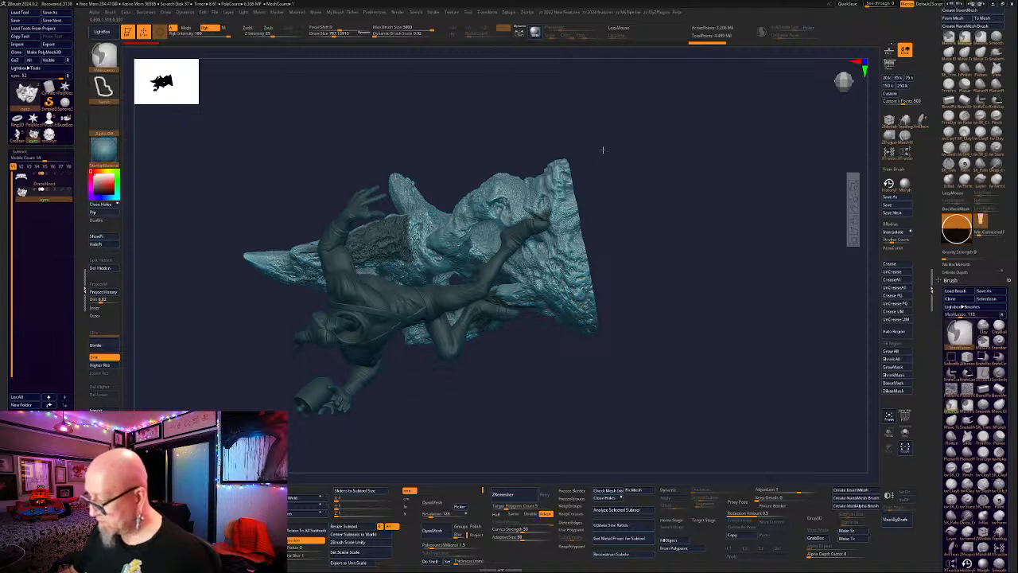
mouse_move(603, 149)
ctrl+mouse_down()
mouse_move(517, 208)
mouse_move(624, 194)
ctrl+mouse_up()
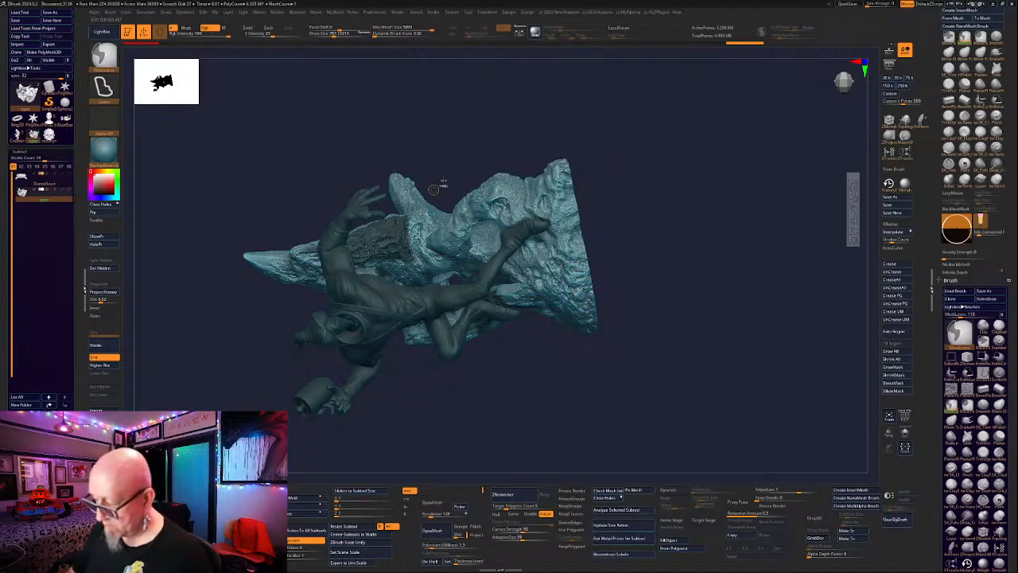
Remove the stray mask from the rock spire behind the figure's raised hand using the mask lasso.
right_drag(443, 183, 511, 94)
mouse_move(512, 130)
ctrl+right_down()
mouse_move(504, 104)
mouse_move(514, 180)
ctrl+right_up()
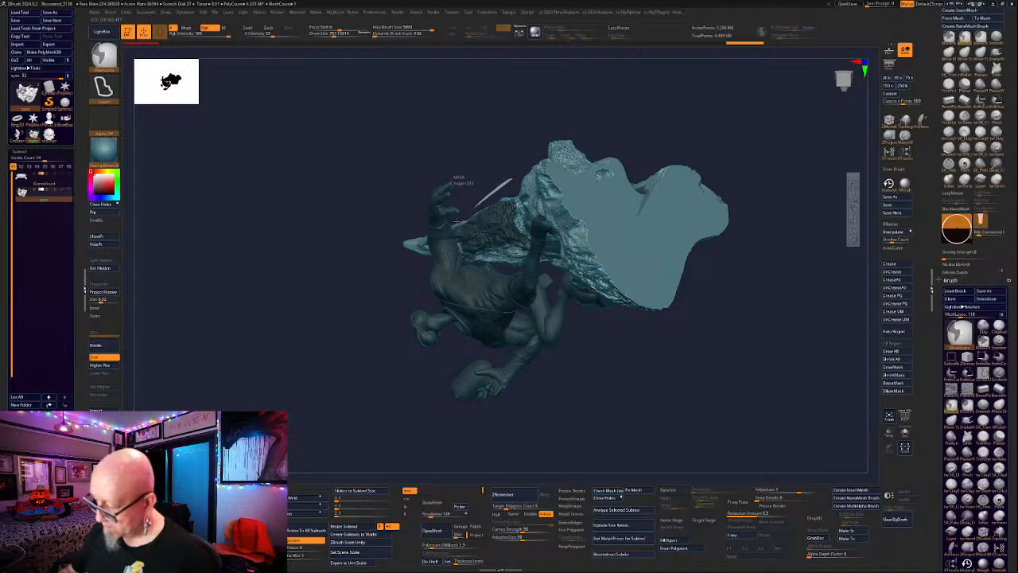
mouse_move(456, 221)
ctrl+mouse_down()
mouse_move(466, 257)
mouse_move(497, 261)
mouse_move(527, 233)
mouse_move(526, 169)
ctrl+mouse_up()
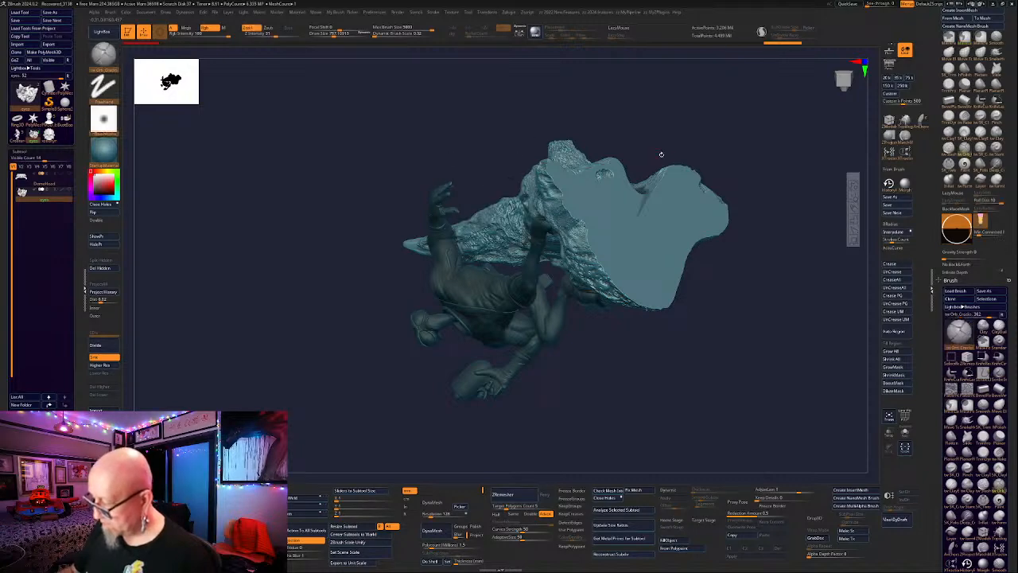
right_drag(661, 154, 689, 125)
ctrl+drag(443, 190, 448, 273)
mouse_move(666, 264)
right_down()
mouse_move(661, 250)
mouse_move(651, 257)
right_up()
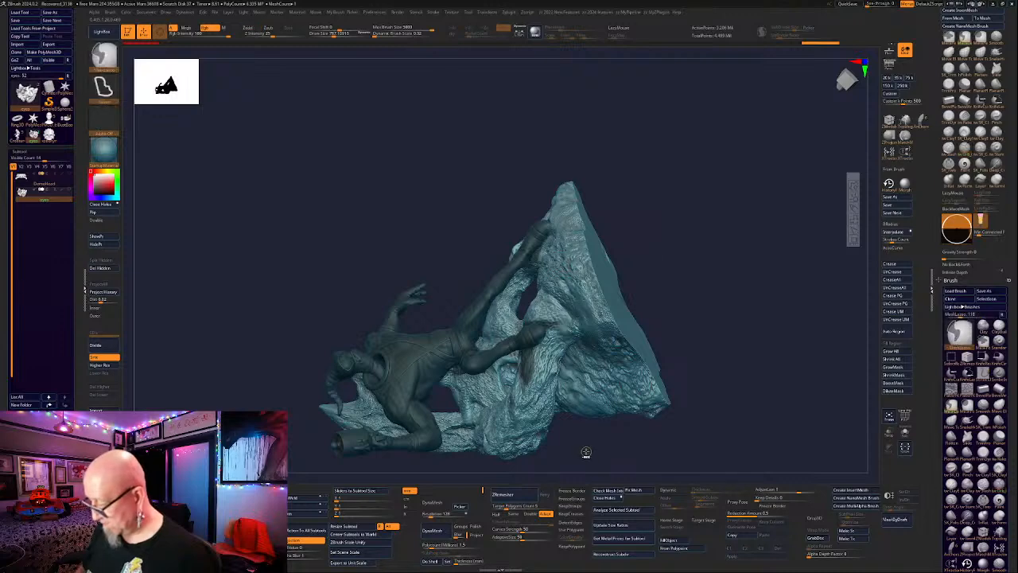
Clean up the mask boundary between the figure's limbs and the rock with the mask lasso from several angles.
mouse_move(586, 451)
ctrl+mouse_down()
mouse_move(561, 360)
mouse_move(533, 346)
mouse_move(510, 427)
ctrl+mouse_up()
mouse_move(734, 402)
right_down()
mouse_move(718, 354)
mouse_move(684, 378)
mouse_move(406, 437)
mouse_move(377, 425)
right_up()
mouse_move(397, 424)
ctrl+mouse_down()
mouse_move(536, 334)
mouse_move(354, 423)
ctrl+mouse_up()
mouse_move(739, 309)
right_down()
mouse_move(779, 290)
mouse_move(767, 291)
right_up()
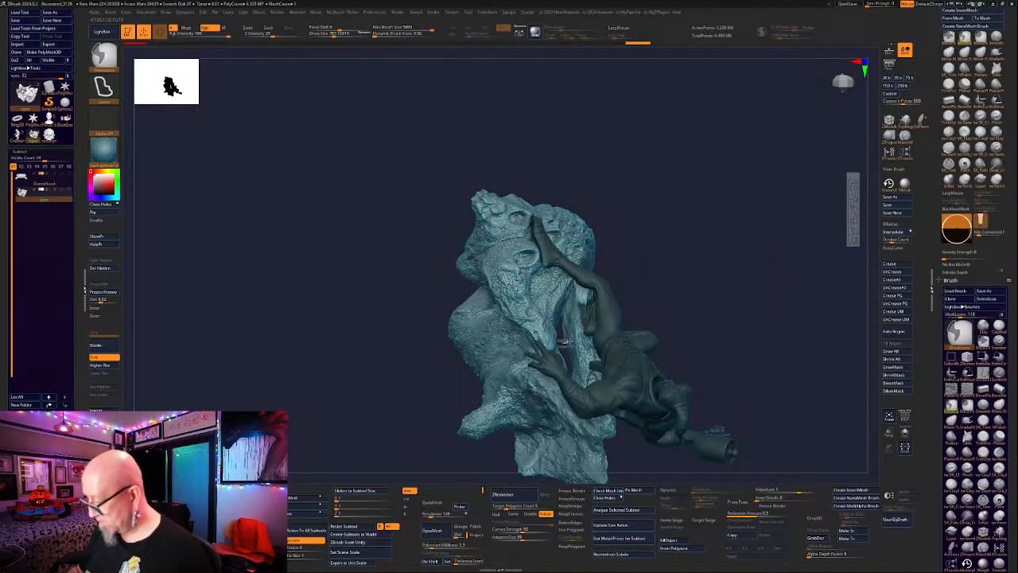
ctrl+drag(592, 303, 552, 307)
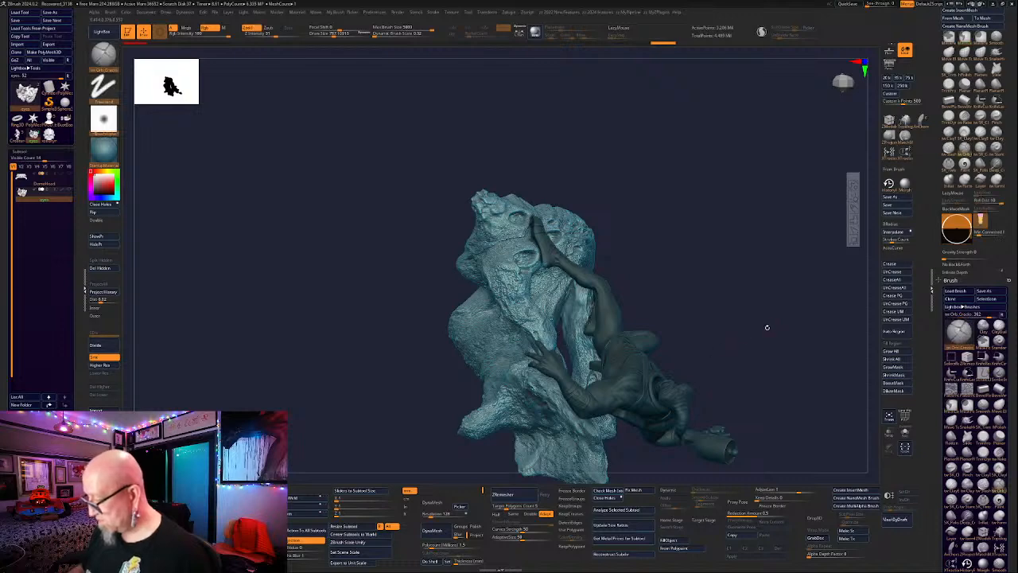
mouse_move(767, 327)
right_down()
mouse_move(779, 324)
mouse_move(782, 350)
mouse_move(768, 367)
mouse_move(791, 302)
right_up()
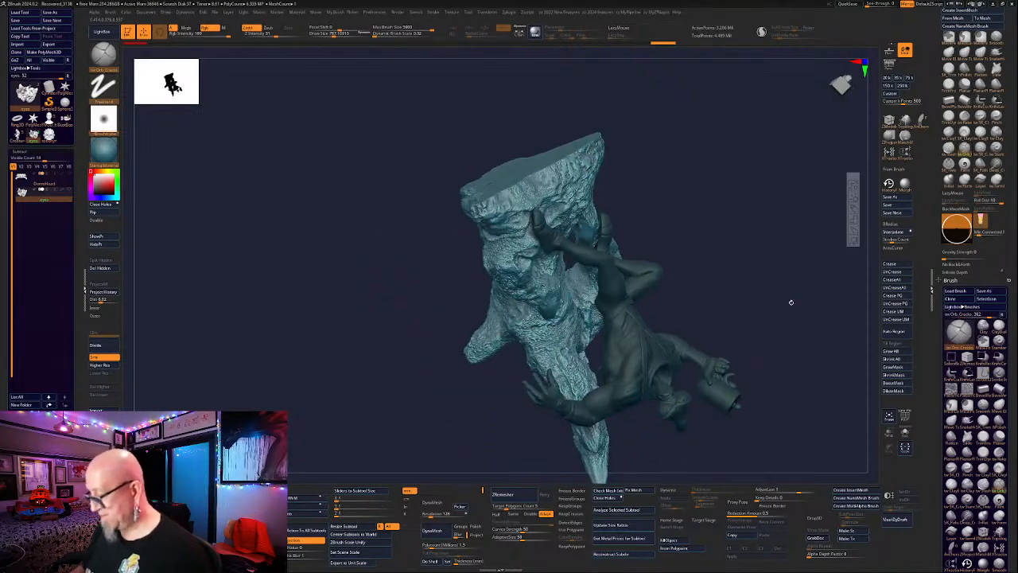
Isolate the figure by hiding the unmasked rock, remove the leftover shard behind its shoulder and clear the mask.
click(106, 244)
mouse_move(354, 466)
right_down()
mouse_move(742, 352)
mouse_move(663, 209)
mouse_move(675, 377)
mouse_move(633, 273)
right_up()
mouse_move(583, 149)
ctrl+mouse_down()
mouse_move(561, 150)
mouse_move(540, 187)
mouse_move(586, 149)
ctrl+mouse_up()
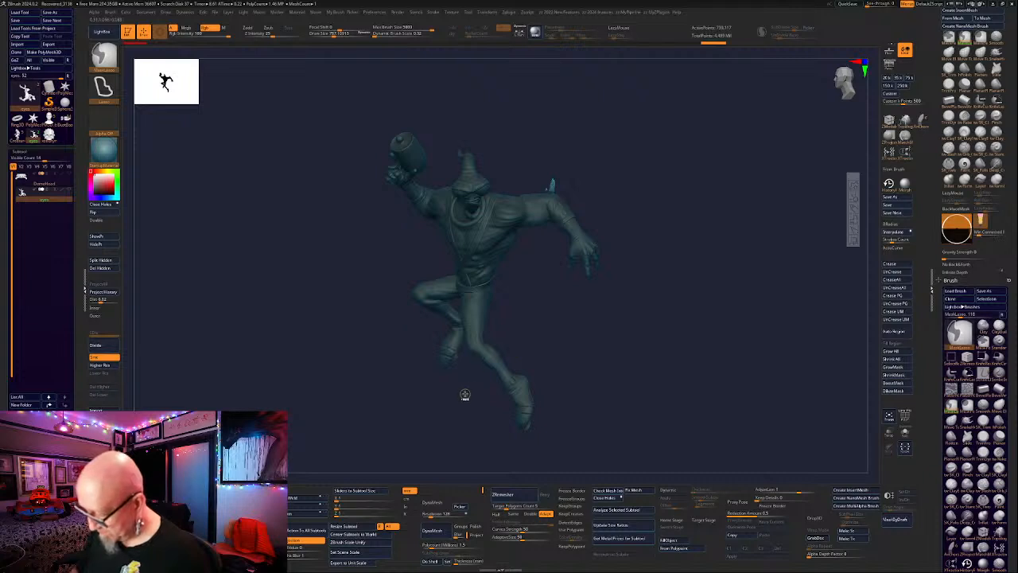
ctrl+drag(455, 353, 456, 350)
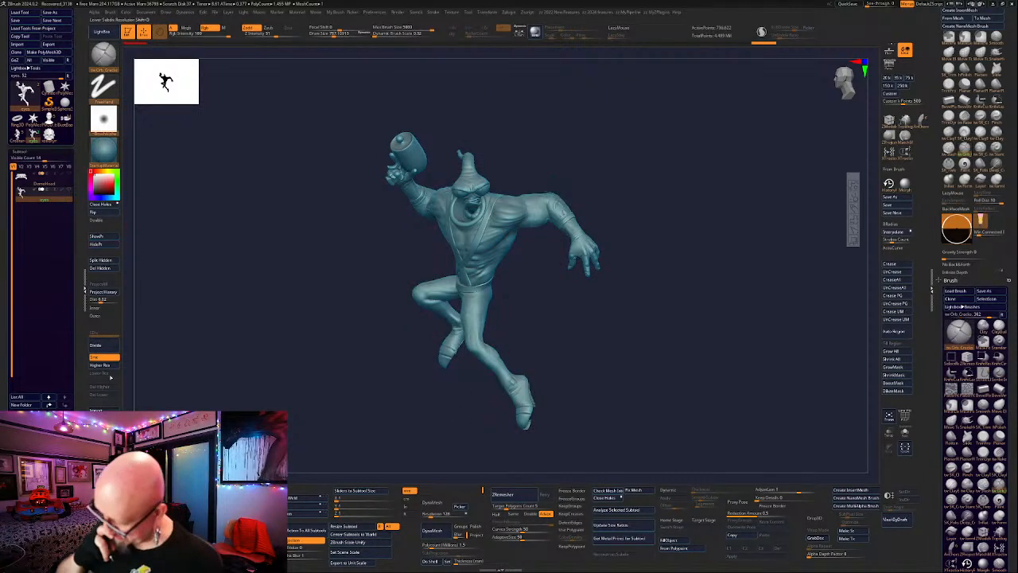
Rework the armpit of the outstretched arm using the ClayTubes brush at a smaller draw size.
mouse_move(609, 374)
mouse_down()
mouse_move(610, 319)
mouse_move(632, 278)
mouse_move(605, 298)
mouse_move(589, 292)
mouse_move(713, 293)
mouse_move(663, 381)
mouse_move(735, 255)
mouse_move(500, 87)
mouse_move(607, 421)
mouse_up()
mouse_move(711, 400)
mouse_down()
mouse_move(719, 398)
mouse_move(700, 410)
mouse_move(692, 399)
mouse_up()
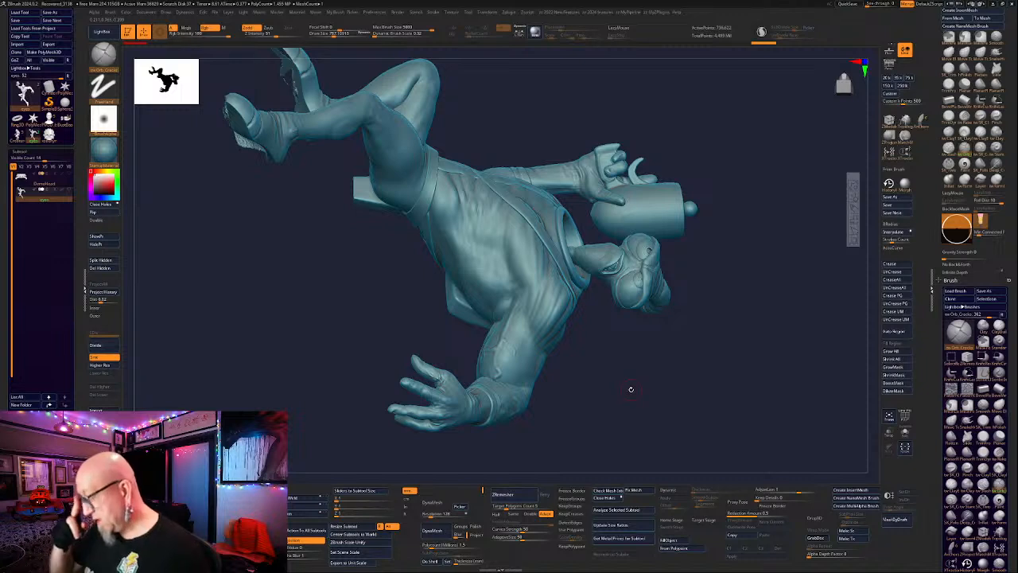
drag(630, 389, 625, 382)
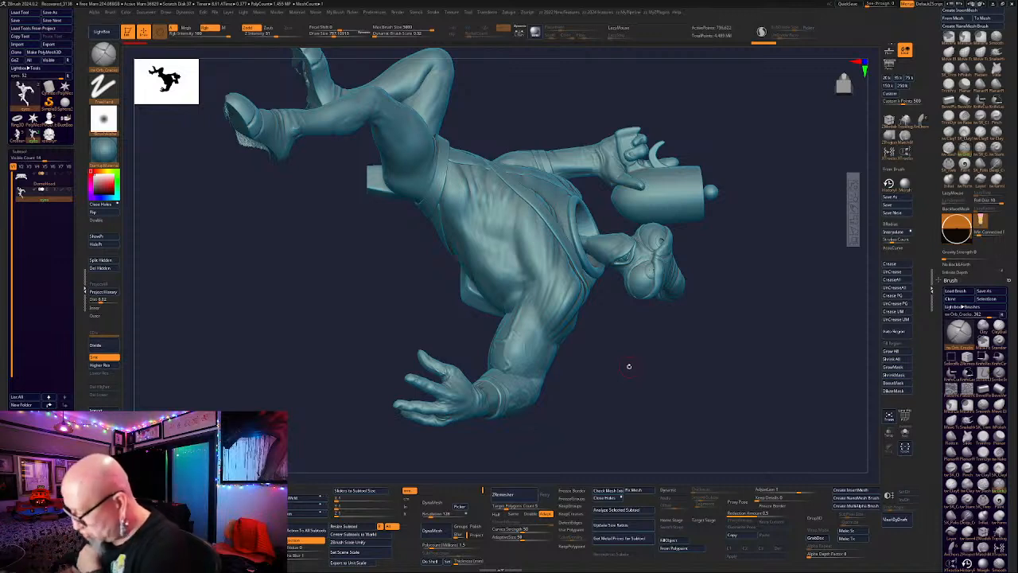
drag(666, 363, 654, 363)
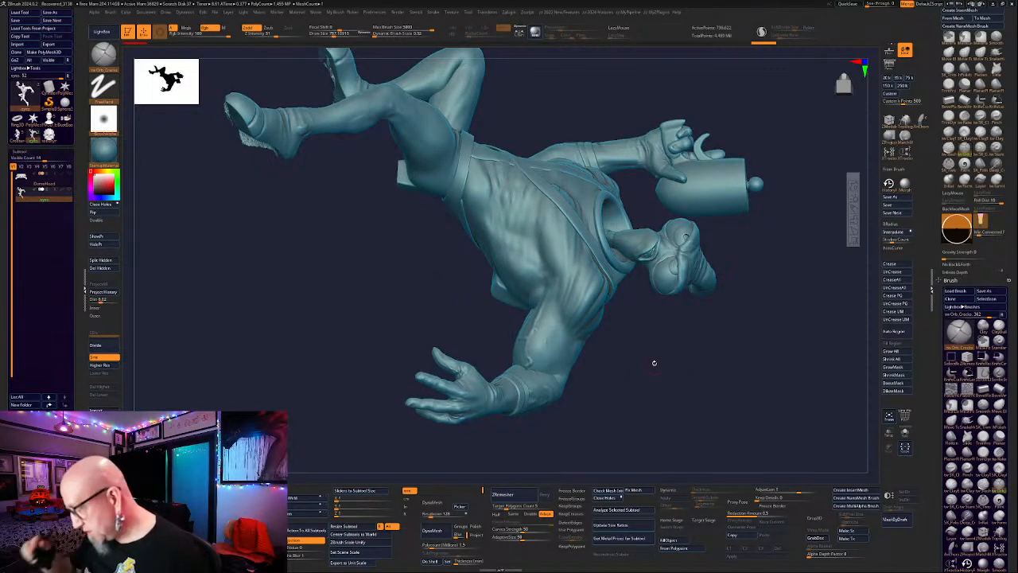
key(b)
key(c)
key(t)
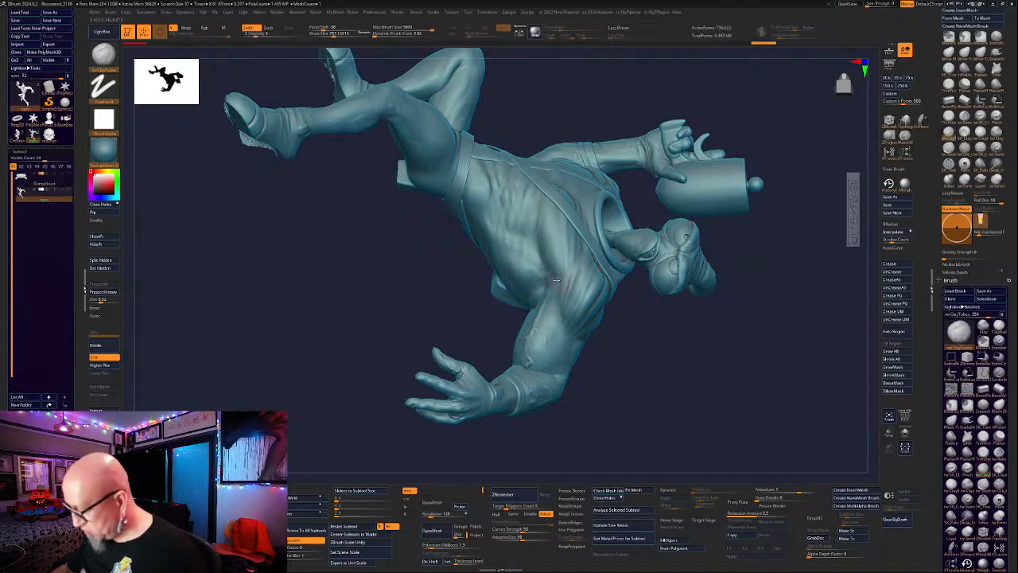
key(space)
click(550, 246)
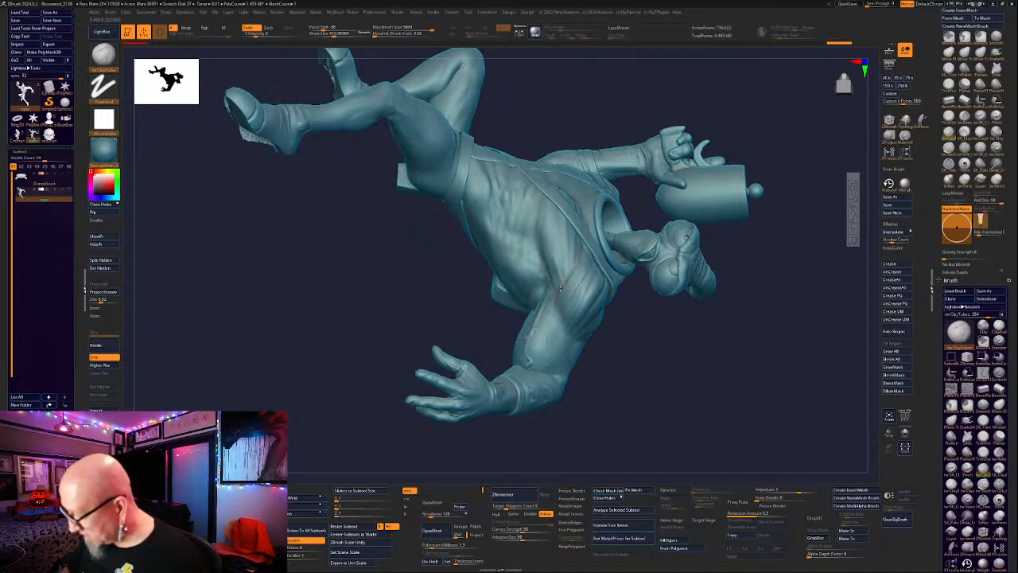
drag(596, 382, 545, 355)
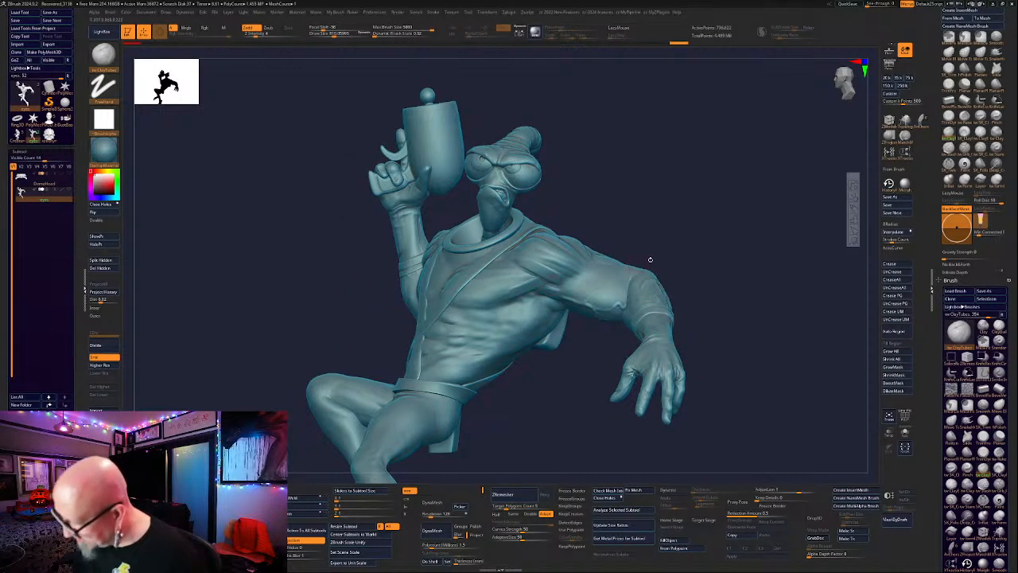
Shape the muscle transitions between the chest, armpit and outstretched upper arm with ClayTubes strokes.
drag(650, 260, 542, 288)
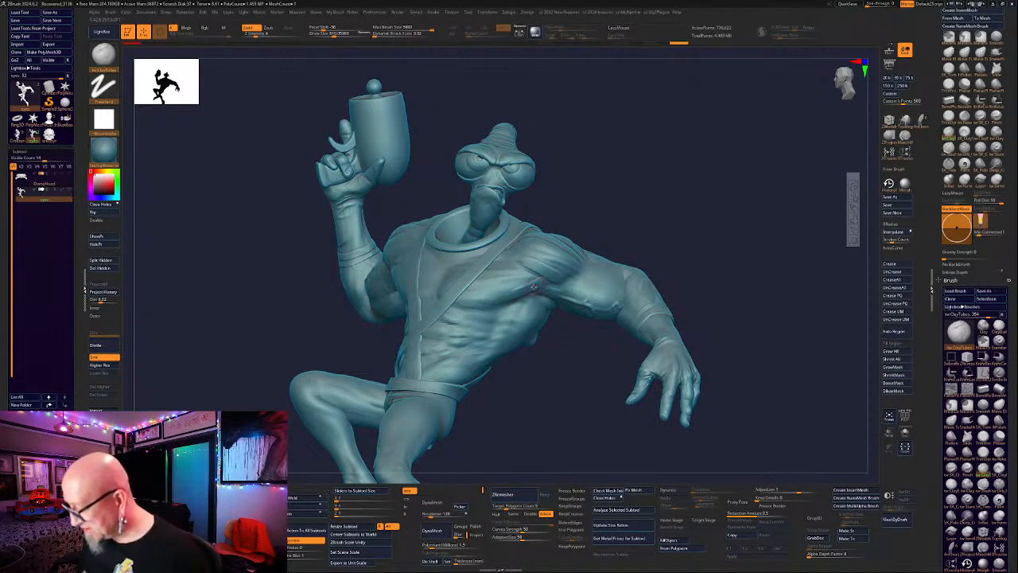
drag(578, 287, 731, 196)
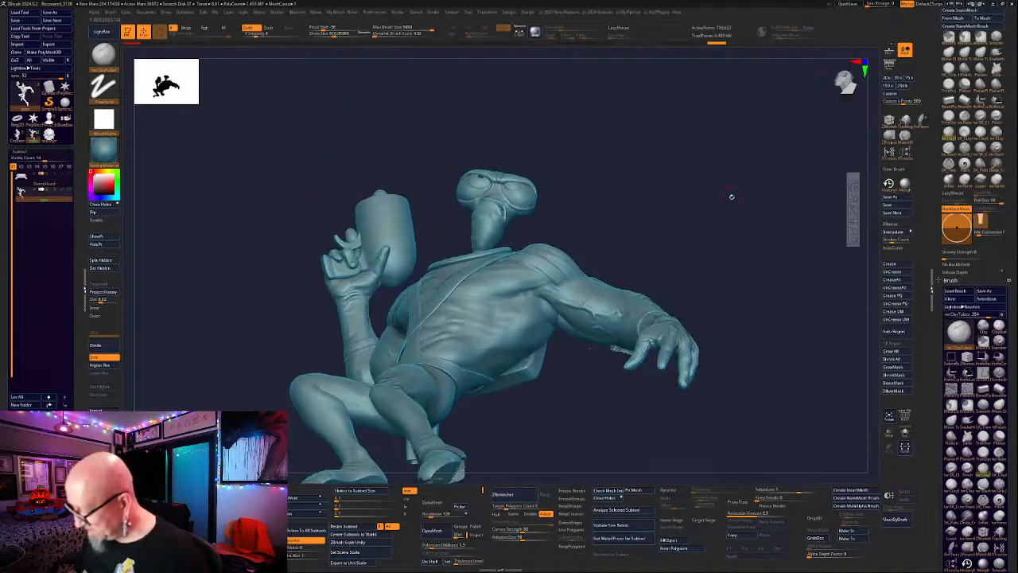
mouse_move(571, 286)
mouse_down()
mouse_move(657, 227)
mouse_move(643, 170)
mouse_move(668, 189)
mouse_move(540, 287)
mouse_move(644, 161)
mouse_up()
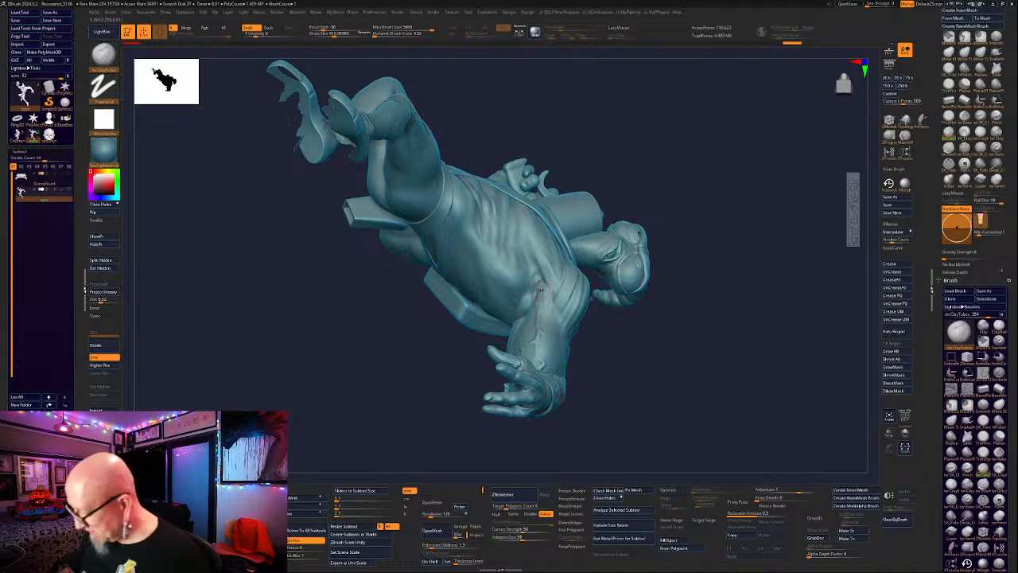
mouse_move(548, 282)
mouse_down()
mouse_move(727, 245)
mouse_move(677, 334)
mouse_move(640, 342)
mouse_up()
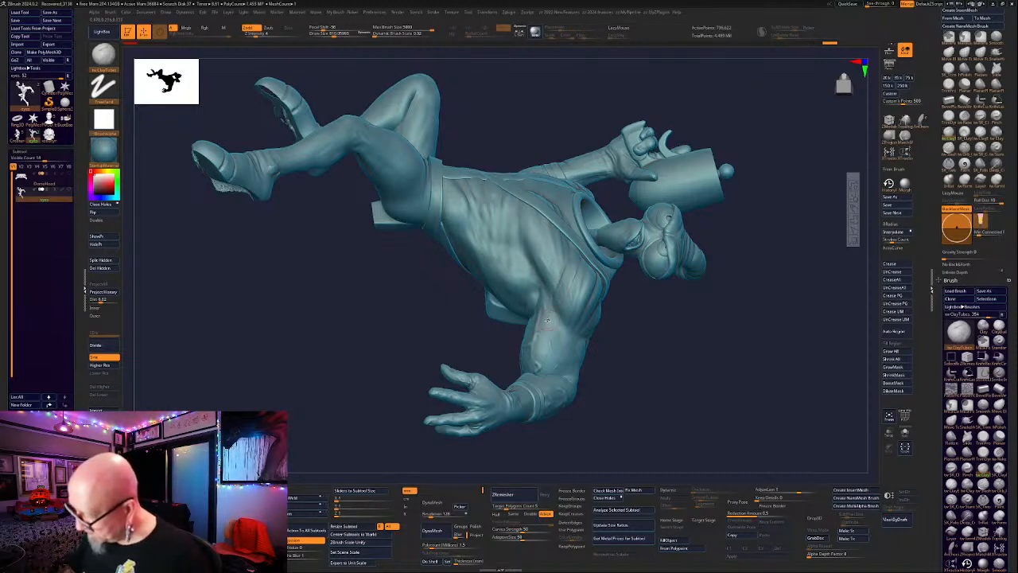
mouse_move(540, 306)
mouse_down()
mouse_move(739, 289)
mouse_move(734, 304)
mouse_move(758, 340)
mouse_move(772, 292)
mouse_move(754, 330)
mouse_move(650, 256)
mouse_up()
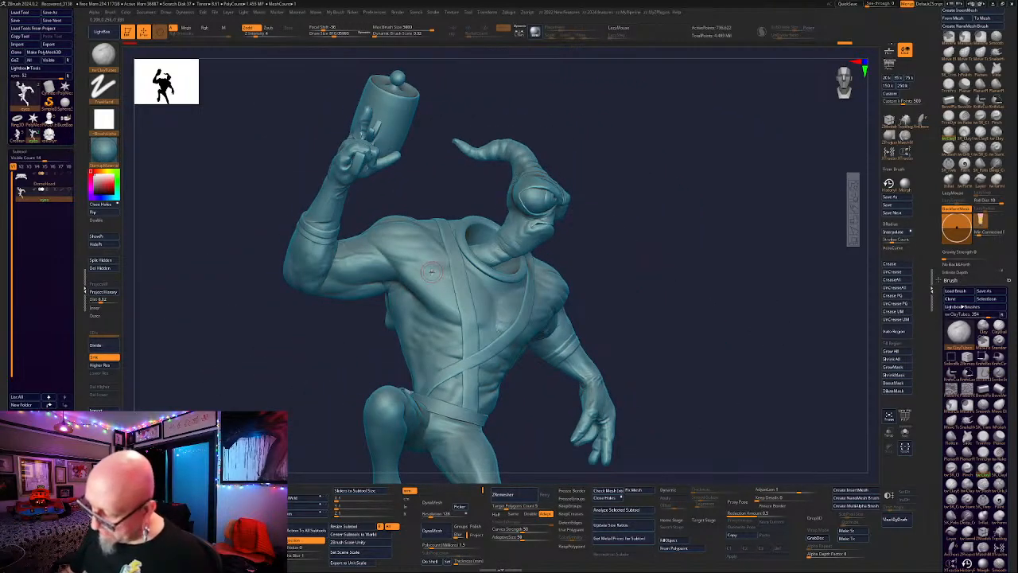
Examine the figure's opposite shoulder, its back and the face from several angles.
mouse_move(654, 184)
mouse_down()
mouse_move(625, 196)
mouse_move(686, 182)
mouse_move(721, 198)
mouse_move(726, 261)
mouse_move(532, 463)
mouse_move(598, 390)
mouse_up()
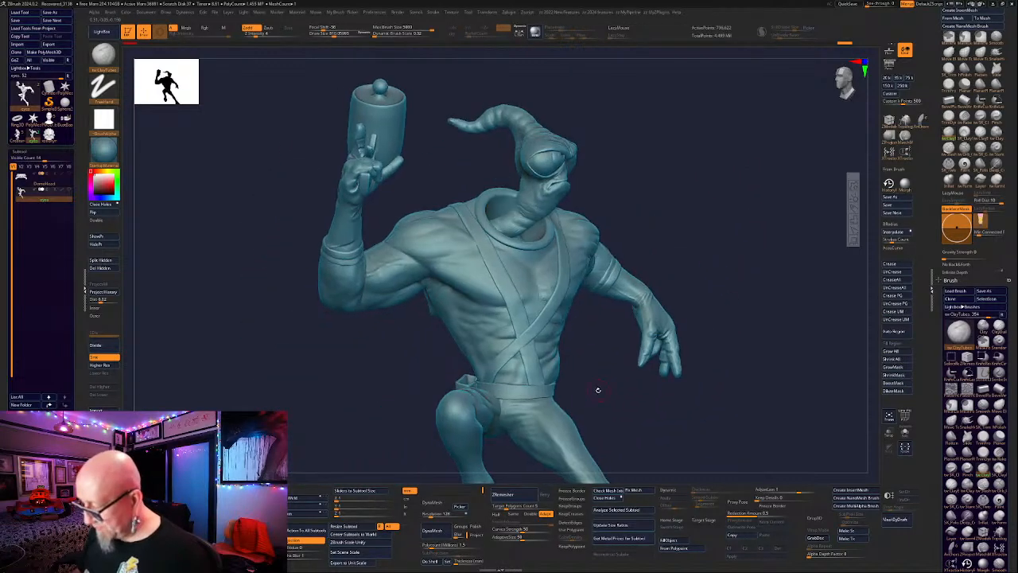
mouse_move(427, 271)
mouse_down()
mouse_move(557, 374)
mouse_move(589, 335)
mouse_move(592, 293)
mouse_move(638, 338)
mouse_move(649, 325)
mouse_up()
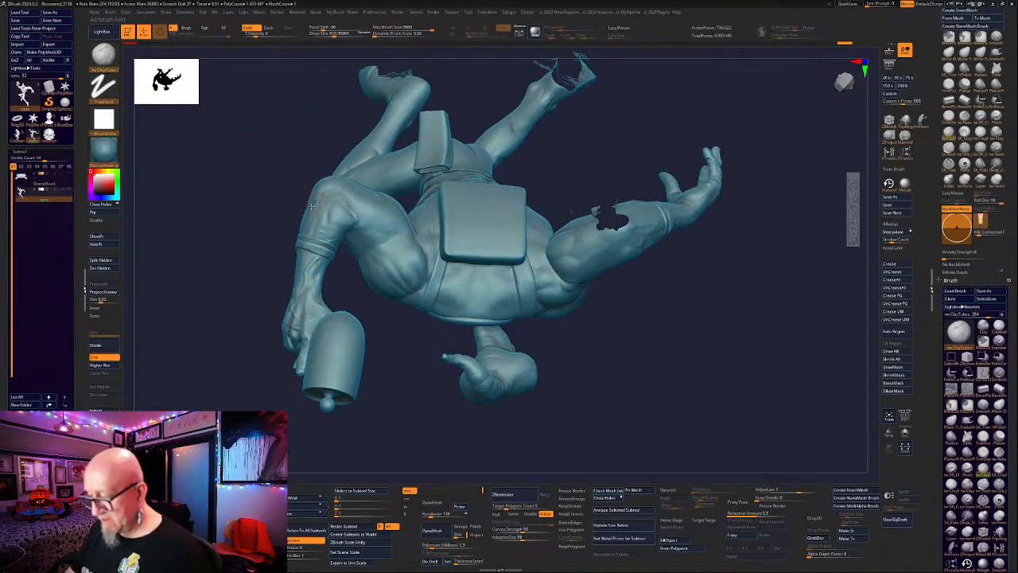
mouse_move(406, 353)
mouse_down()
mouse_move(573, 421)
mouse_move(643, 435)
mouse_move(649, 371)
mouse_move(606, 396)
mouse_move(645, 457)
mouse_up()
alt+drag(627, 87, 630, 229)
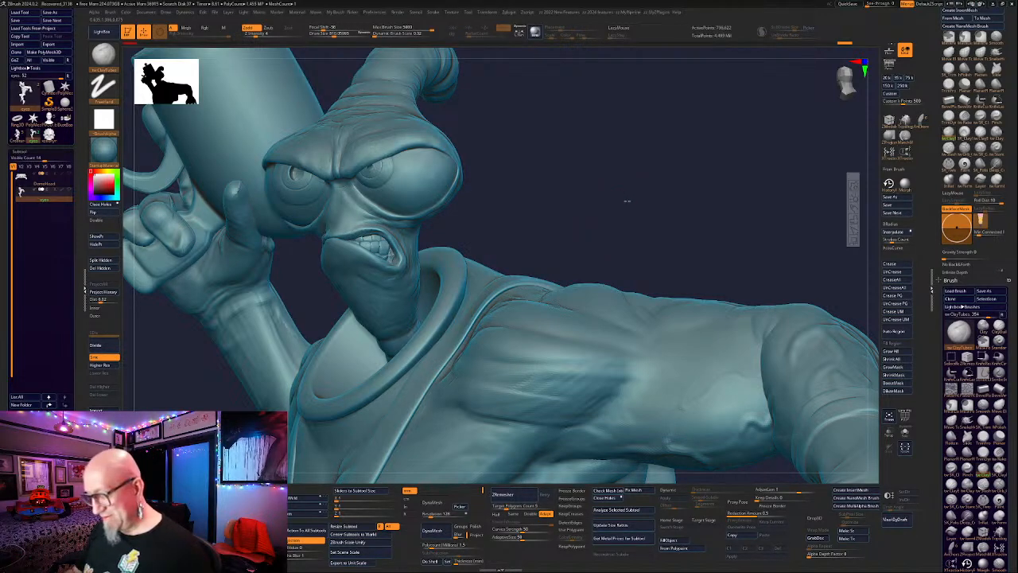
mouse_move(627, 201)
mouse_down()
mouse_move(636, 199)
mouse_move(630, 192)
mouse_up()
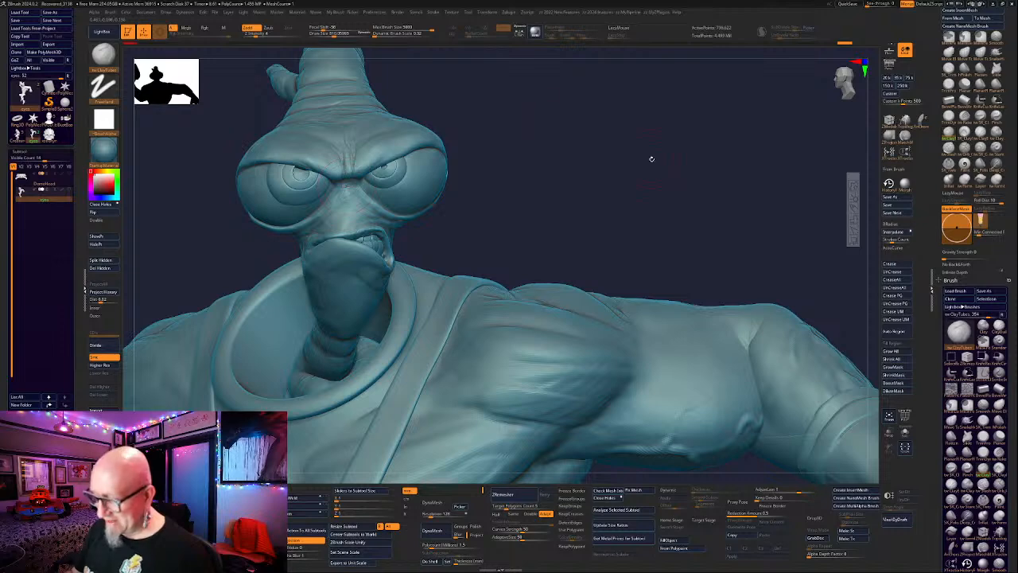
mouse_move(651, 159)
mouse_down()
mouse_move(682, 212)
mouse_move(700, 208)
mouse_up()
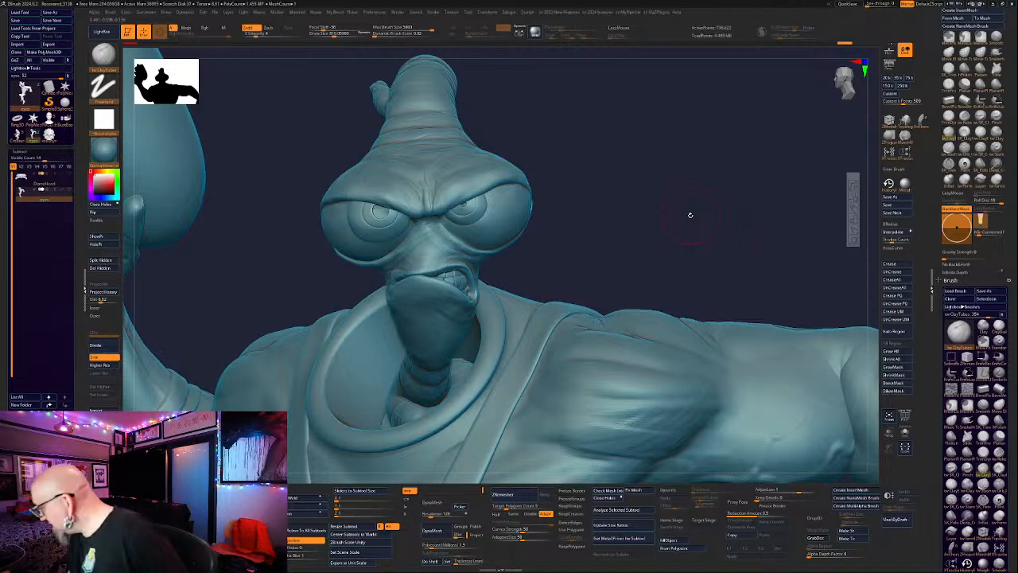
mouse_move(613, 216)
mouse_down()
mouse_move(665, 208)
mouse_move(664, 245)
mouse_up()
Sculpt the web of skin between the thumb and index finger of the outstretched hand with ClayTubes.
right_drag(658, 254, 573, 91)
right_drag(665, 427, 633, 226)
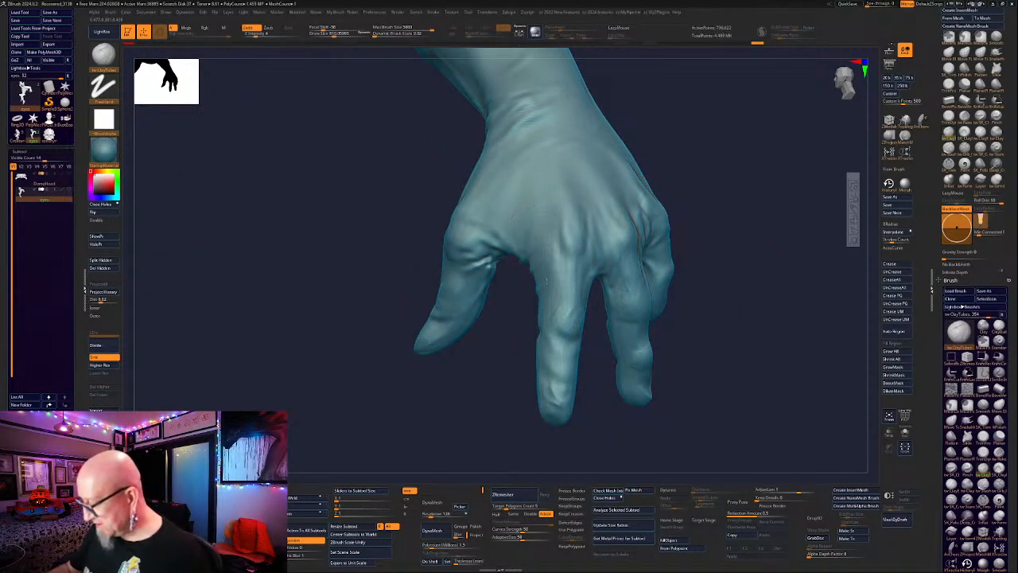
mouse_move(552, 299)
right_down()
mouse_move(752, 237)
mouse_move(718, 375)
mouse_move(734, 268)
mouse_move(682, 342)
mouse_move(531, 282)
right_up()
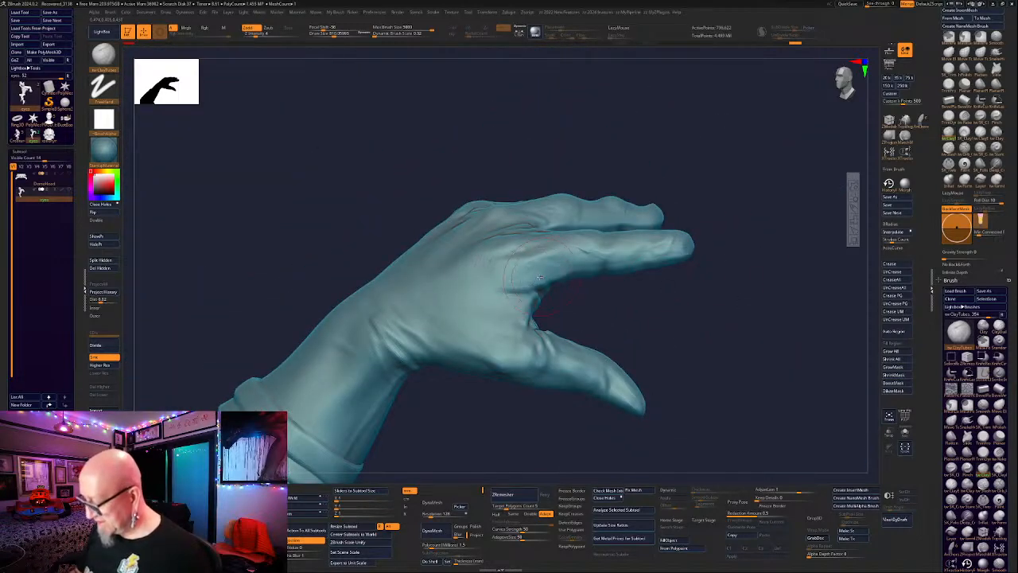
mouse_move(650, 302)
right_down()
mouse_move(734, 296)
mouse_move(721, 322)
mouse_move(711, 239)
mouse_move(573, 263)
right_up()
key(space)
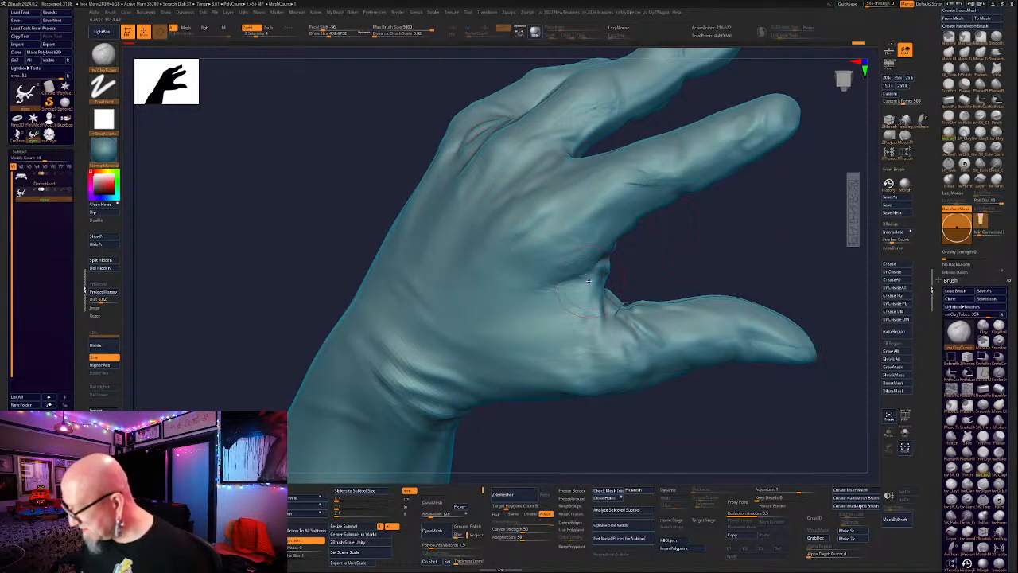
right_drag(576, 288, 595, 316)
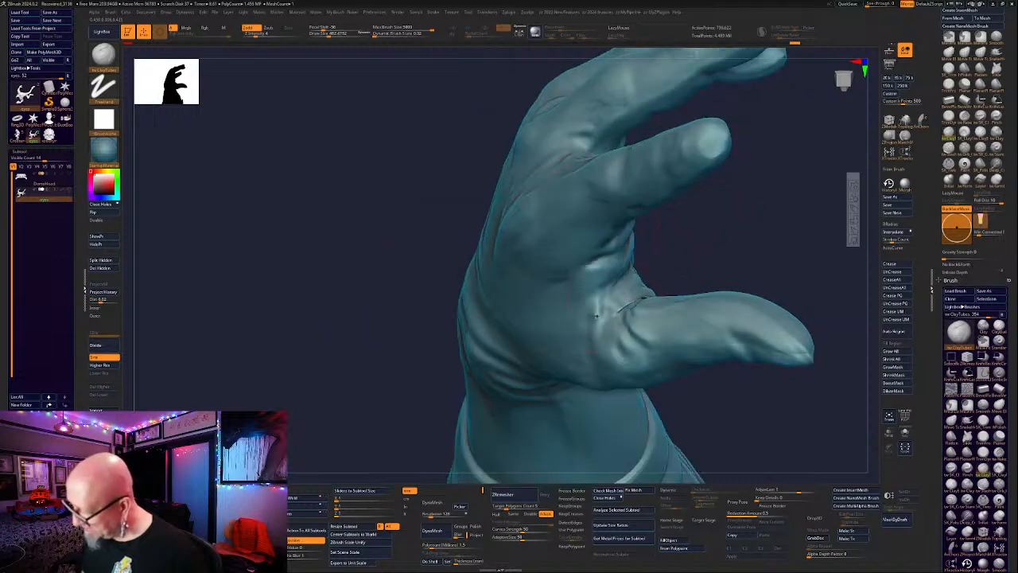
right_drag(732, 206, 752, 177)
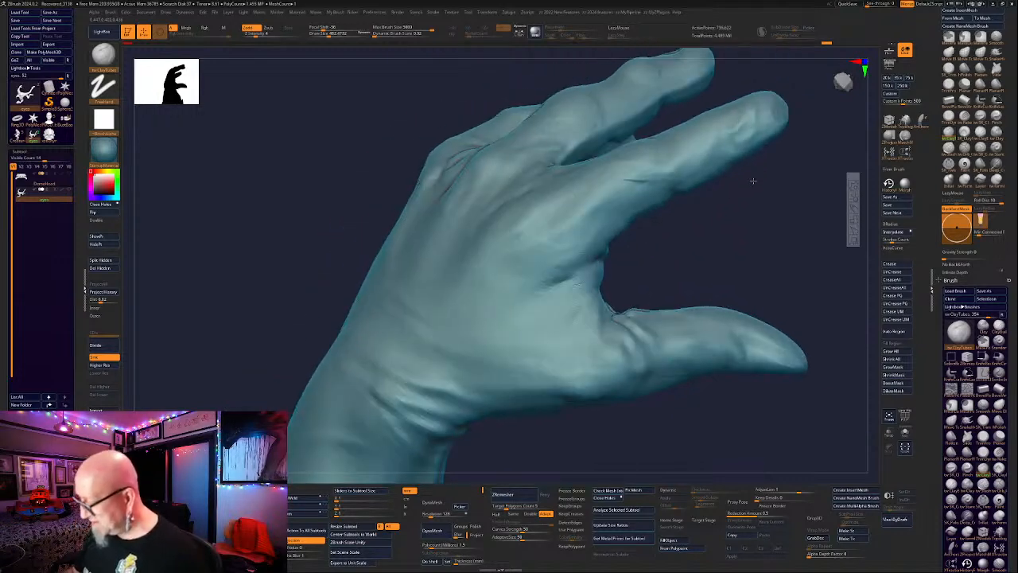
Refine the thumb base and palm of the outstretched hand with ClayTubes, working from the palm side.
right_drag(665, 231, 592, 320)
mouse_move(638, 294)
right_down()
mouse_move(740, 302)
mouse_move(750, 280)
mouse_move(718, 351)
mouse_move(773, 252)
mouse_move(768, 230)
mouse_move(751, 229)
right_up()
mouse_move(605, 375)
ctrl+right_down()
mouse_move(597, 416)
mouse_move(624, 400)
mouse_move(606, 416)
mouse_move(602, 407)
mouse_move(618, 415)
mouse_move(570, 317)
ctrl+right_up()
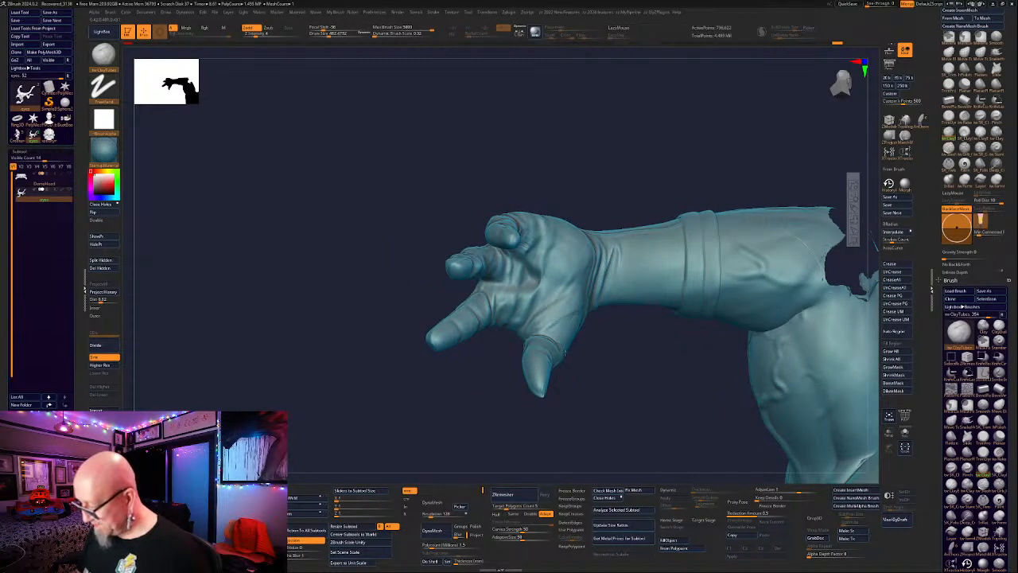
right_drag(564, 353, 561, 334)
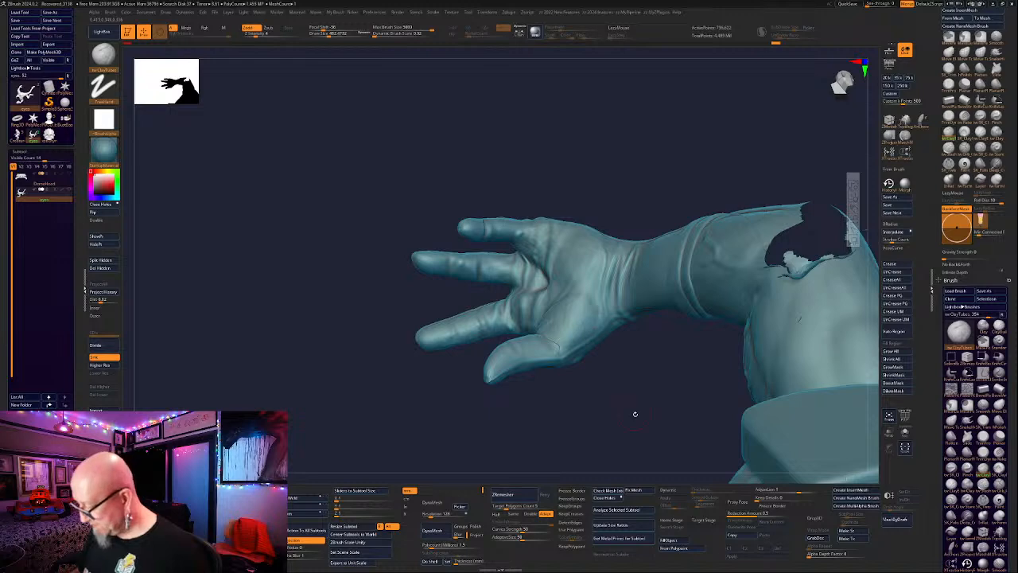
right_drag(635, 414, 736, 338)
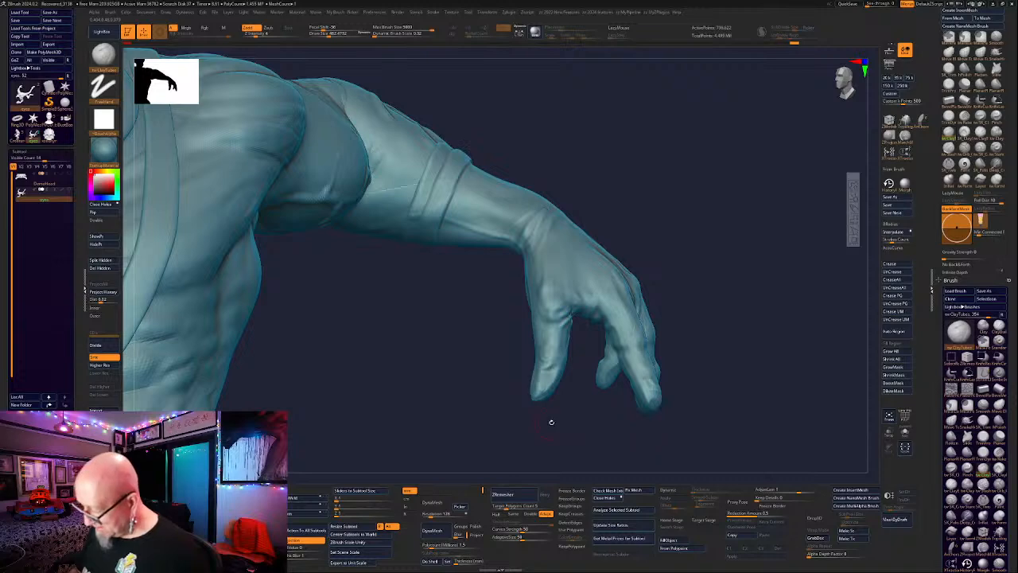
Touch up the outstretched hand's thumb and index finger area with ClayTubes from the side and back.
right_drag(551, 422, 654, 288)
right_drag(749, 270, 665, 270)
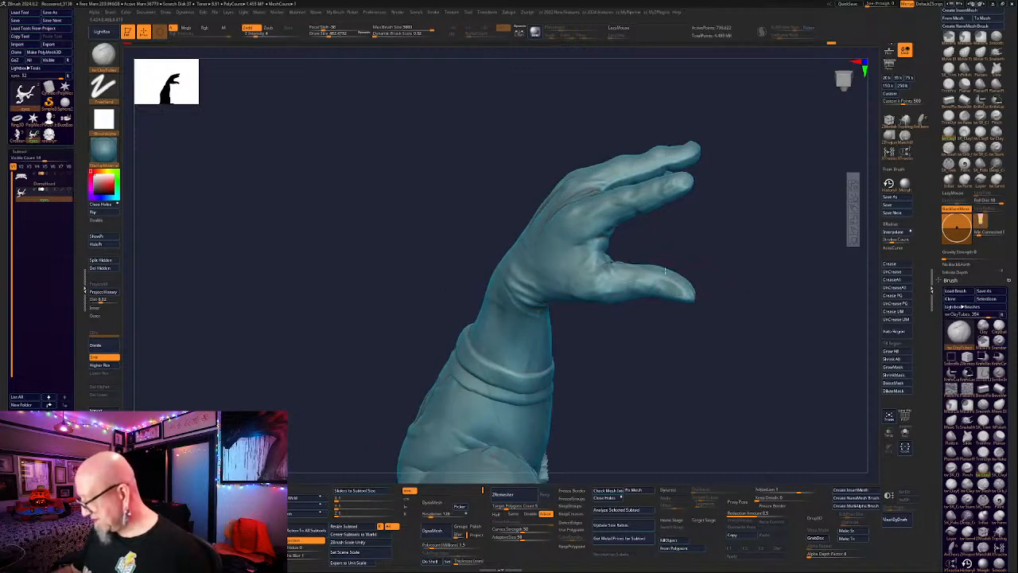
right_drag(705, 316, 665, 291)
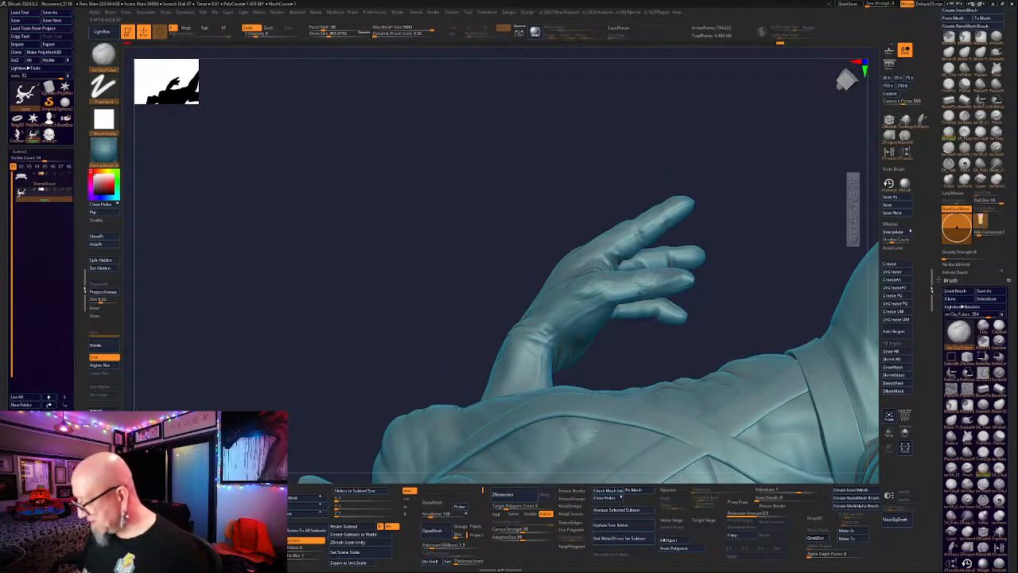
right_drag(762, 243, 718, 330)
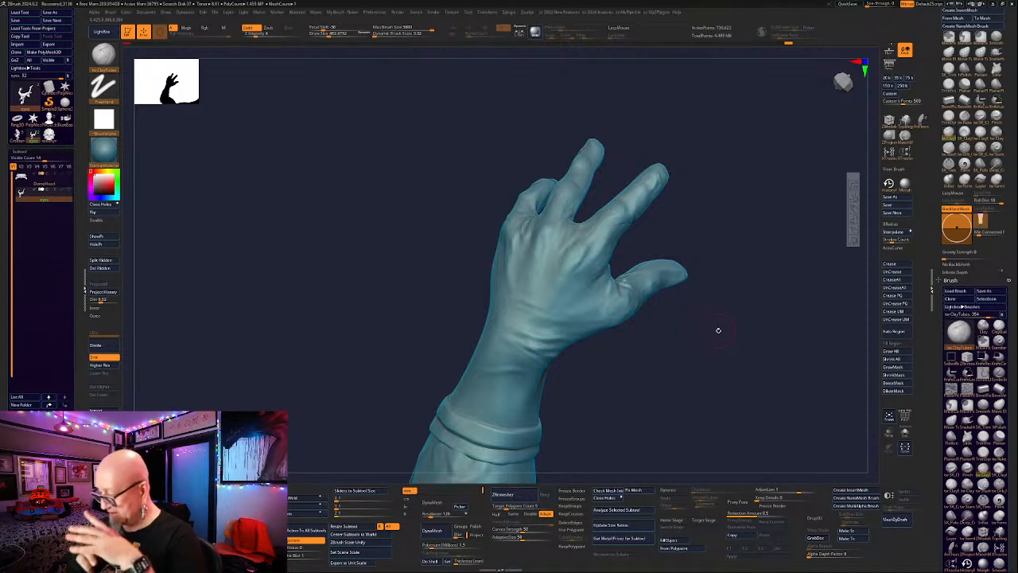
Refine the back of the outstretched hand around the thumb's base and the web beside the index finger with ClayTubes.
right_drag(716, 398, 710, 391)
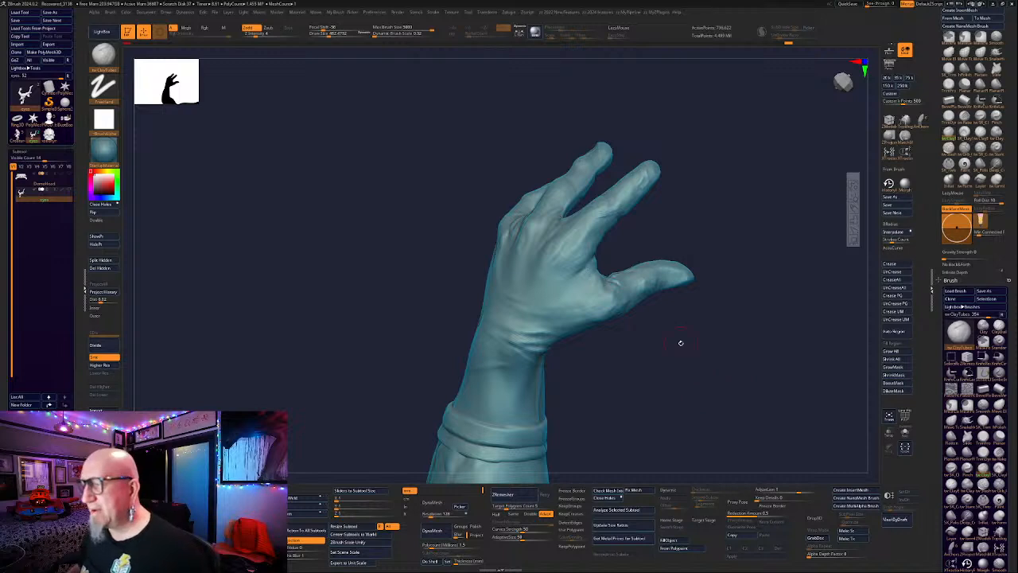
mouse_move(681, 343)
mouse_down()
mouse_move(704, 368)
mouse_move(684, 370)
mouse_move(627, 336)
mouse_up()
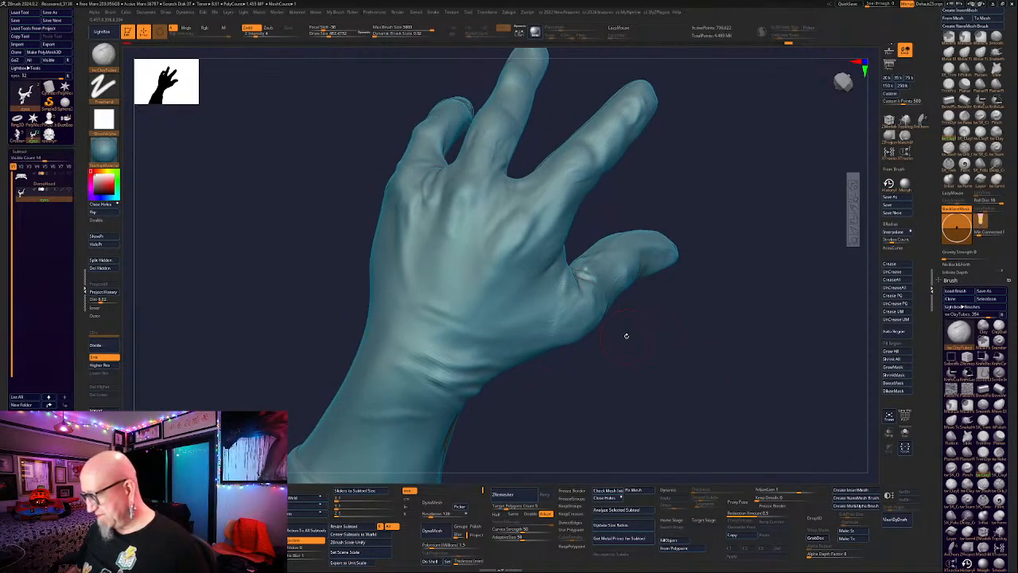
click(948, 134)
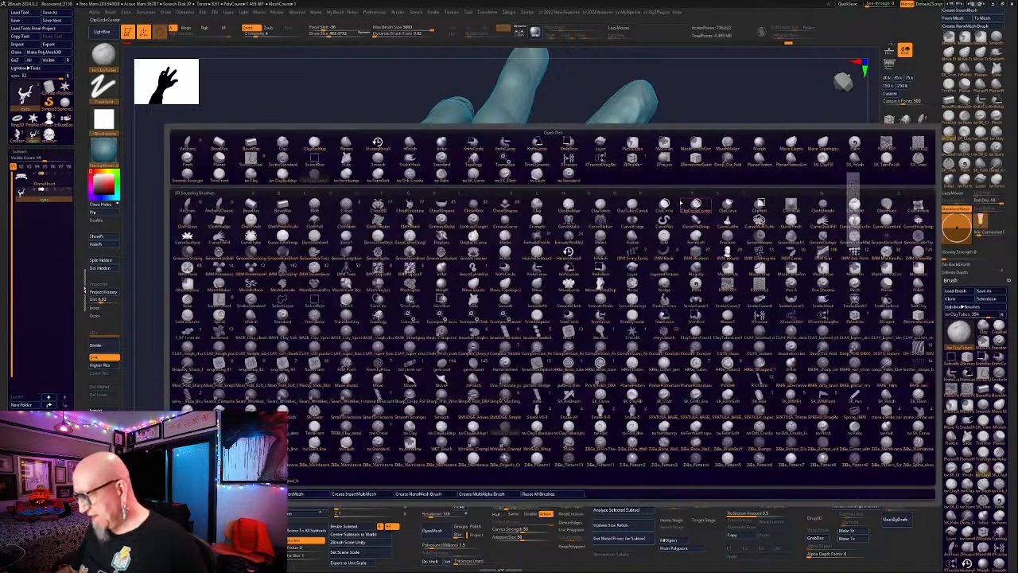
click(693, 156)
drag(693, 155, 686, 156)
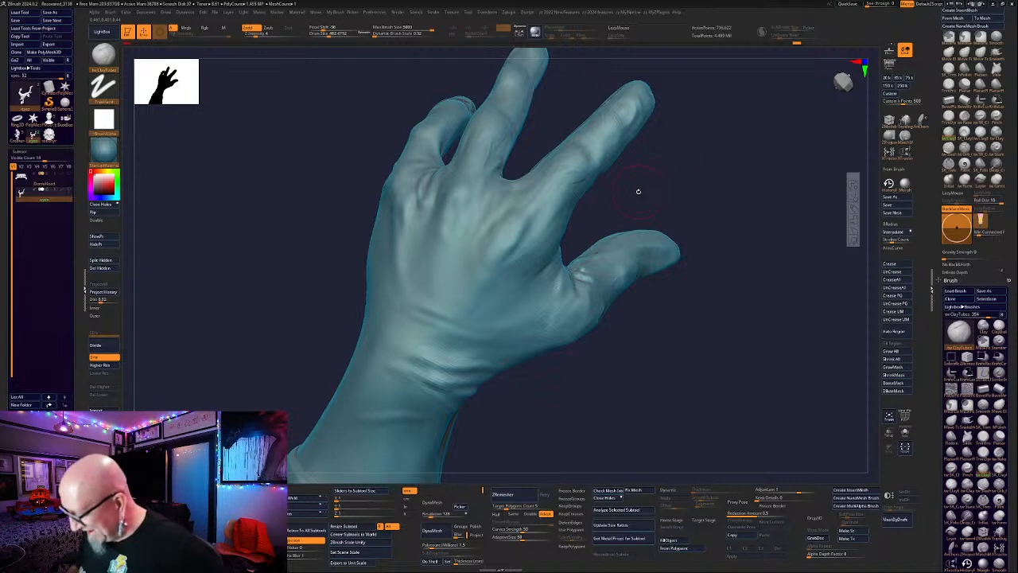
drag(638, 191, 554, 258)
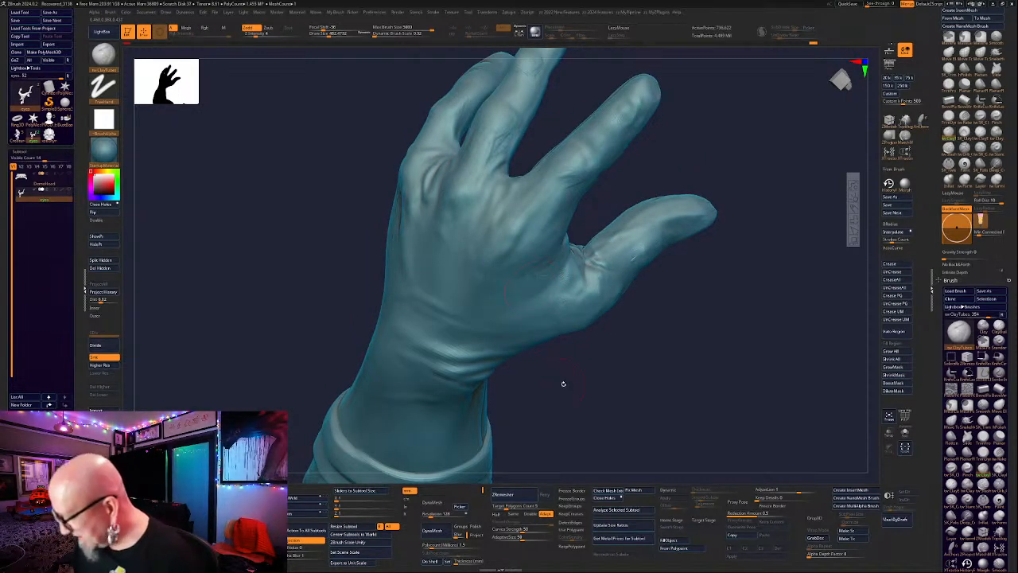
drag(563, 383, 533, 279)
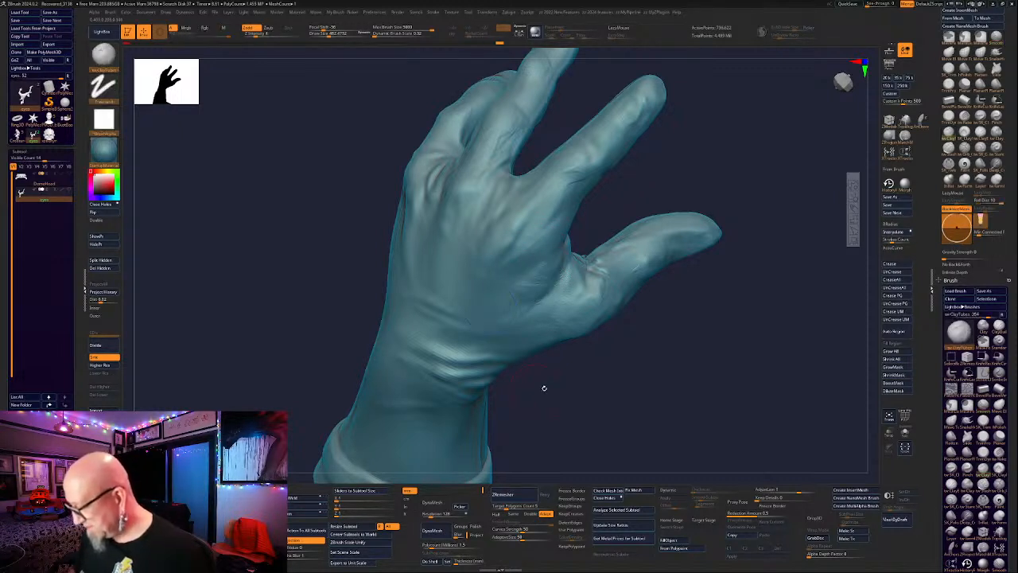
drag(544, 387, 552, 383)
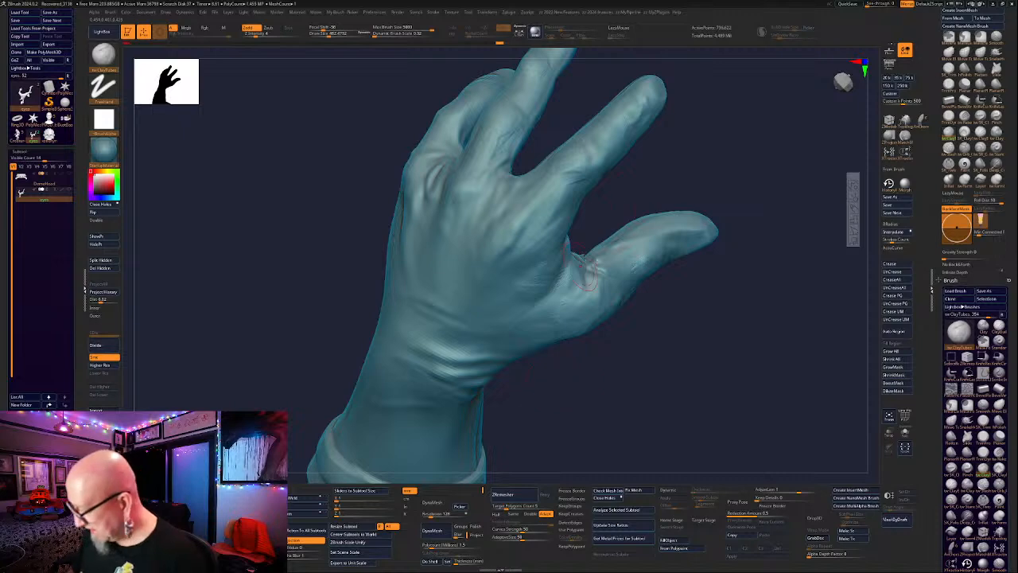
Shape the thumb's base joint and its transition into the outstretched hand with ClayTubes from the side.
drag(732, 224, 566, 300)
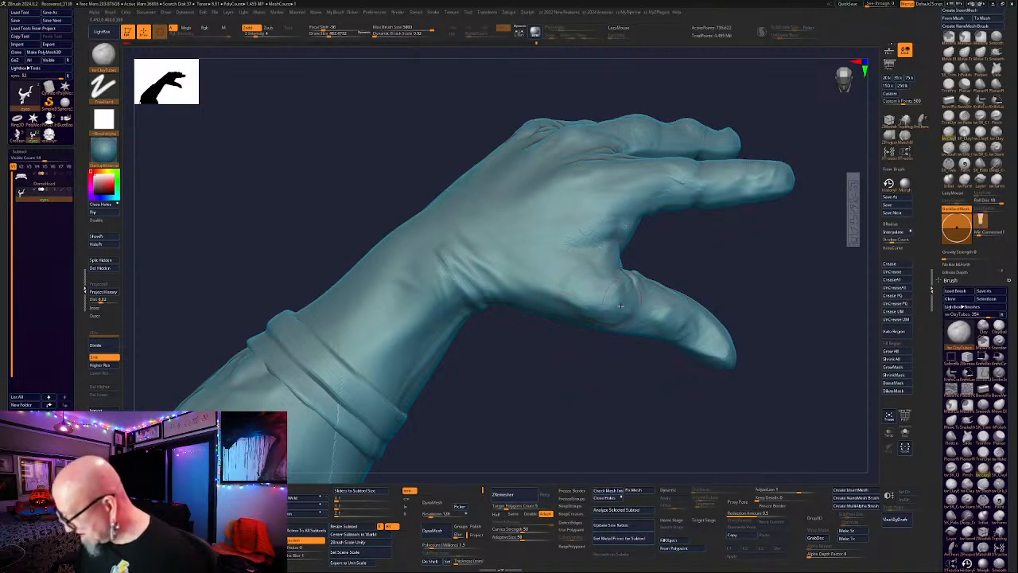
drag(590, 383, 762, 378)
drag(648, 312, 615, 355)
right_drag(617, 354, 549, 278)
right_click(522, 318)
mouse_move(523, 319)
right_down()
mouse_move(696, 270)
mouse_move(698, 252)
mouse_move(654, 286)
mouse_move(645, 277)
right_up()
Reshape the thumb's tip, outer contour and base on the outstretched hand with the Move Elastic brush from the back.
click(950, 53)
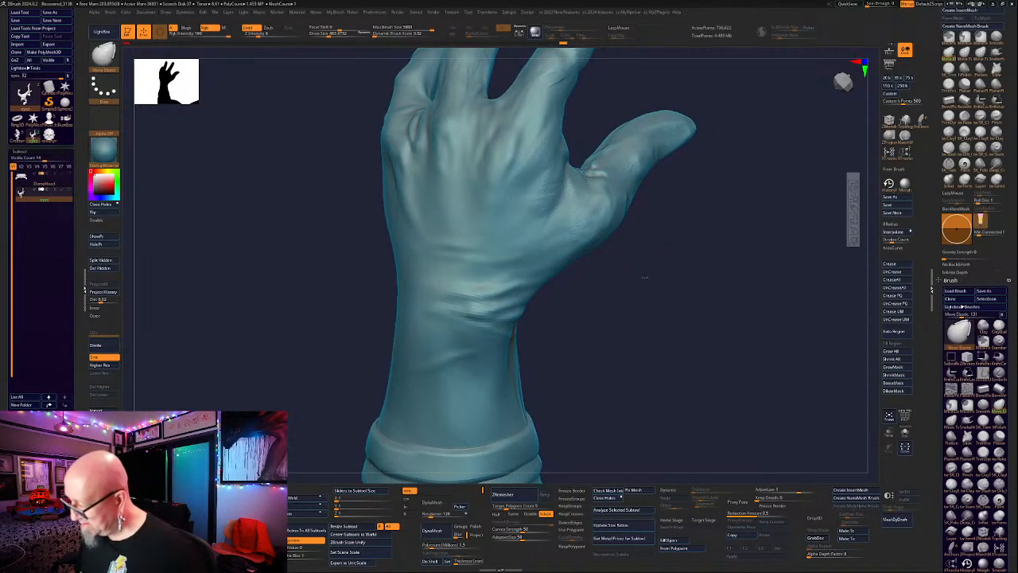
right_click(645, 278)
drag(645, 277, 658, 279)
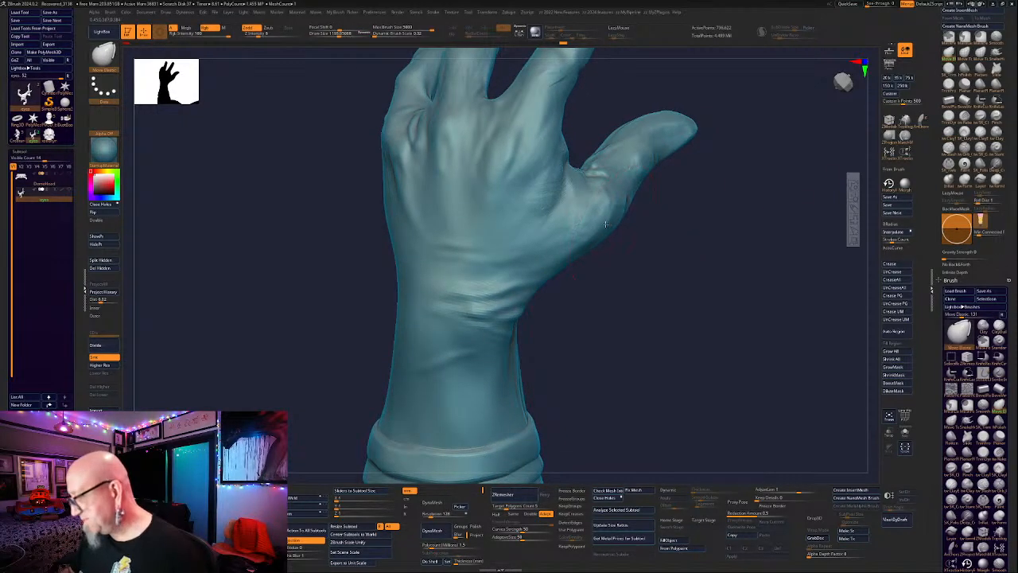
right_drag(619, 259, 564, 276)
drag(556, 275, 567, 266)
right_drag(657, 229, 561, 218)
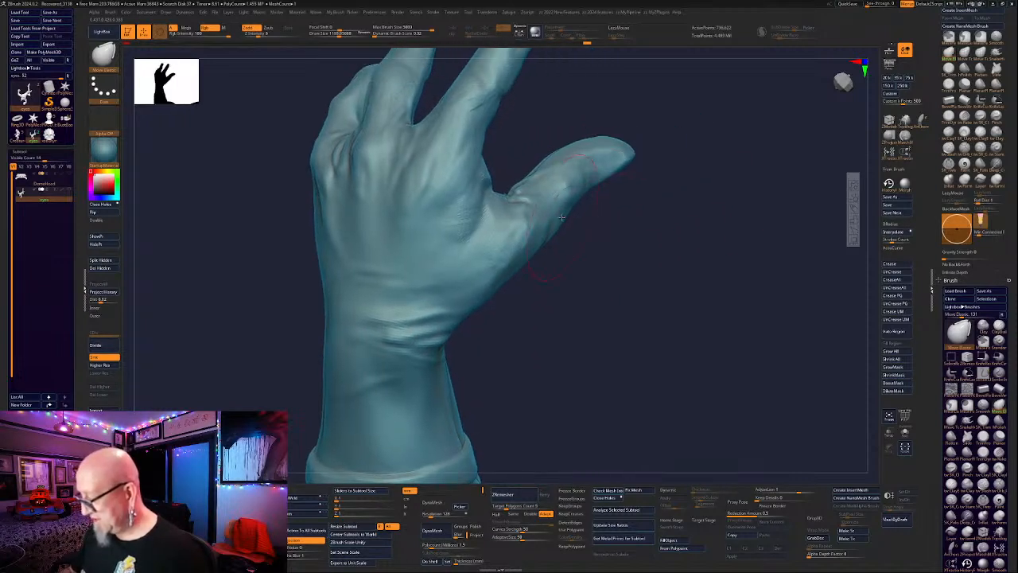
mouse_move(622, 170)
mouse_down()
mouse_move(618, 141)
mouse_move(613, 175)
mouse_up()
drag(577, 204, 581, 196)
drag(525, 256, 519, 248)
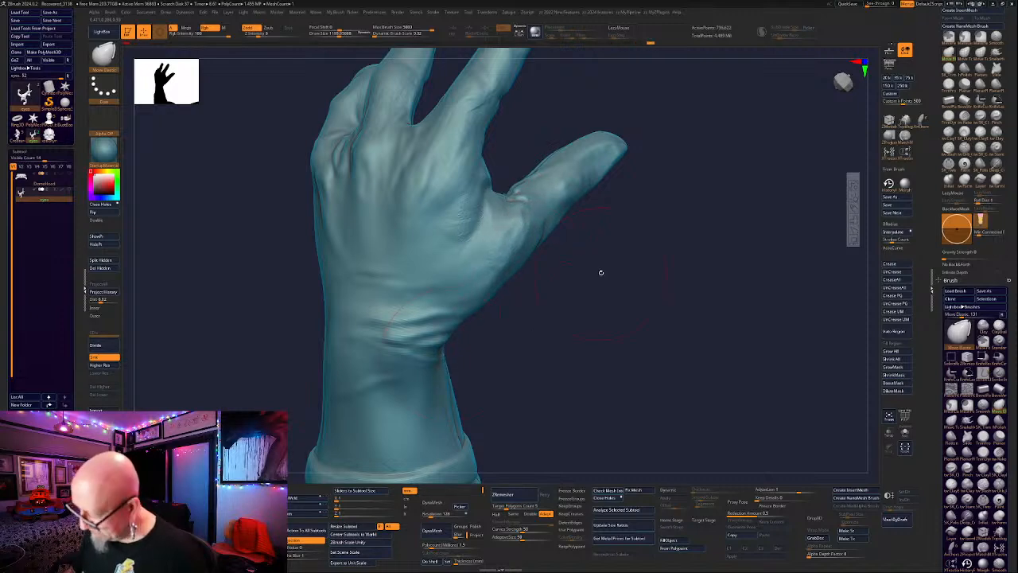
Adjust the thumb's silhouette with Move Elastic while working from the thumb end and the palm side.
mouse_move(600, 272)
right_down()
mouse_move(609, 221)
mouse_move(519, 196)
right_up()
mouse_move(556, 160)
right_down()
mouse_move(636, 139)
mouse_move(597, 170)
mouse_move(577, 204)
mouse_move(661, 232)
mouse_move(689, 322)
mouse_move(658, 213)
mouse_move(533, 188)
right_up()
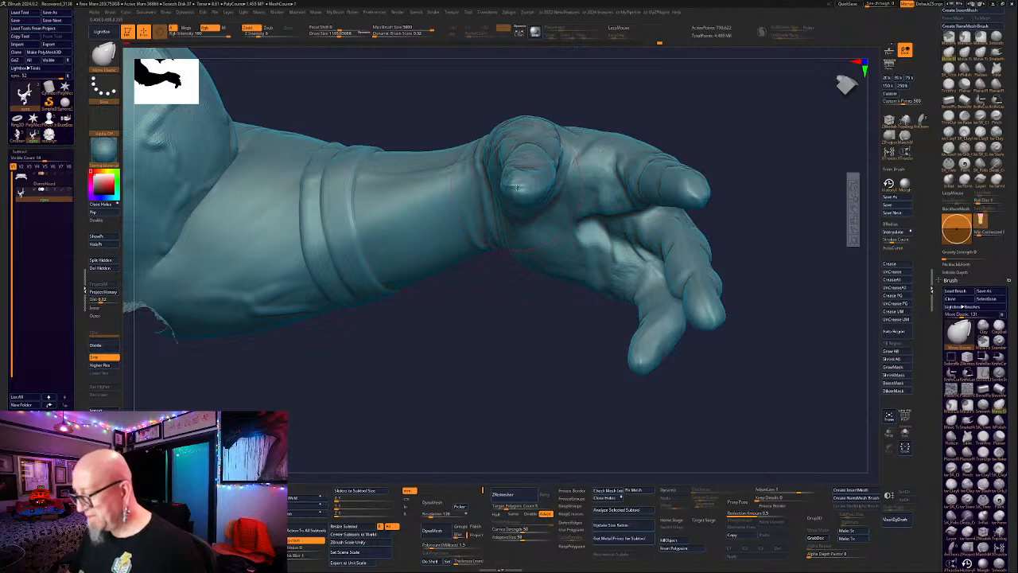
right_drag(490, 245, 530, 129)
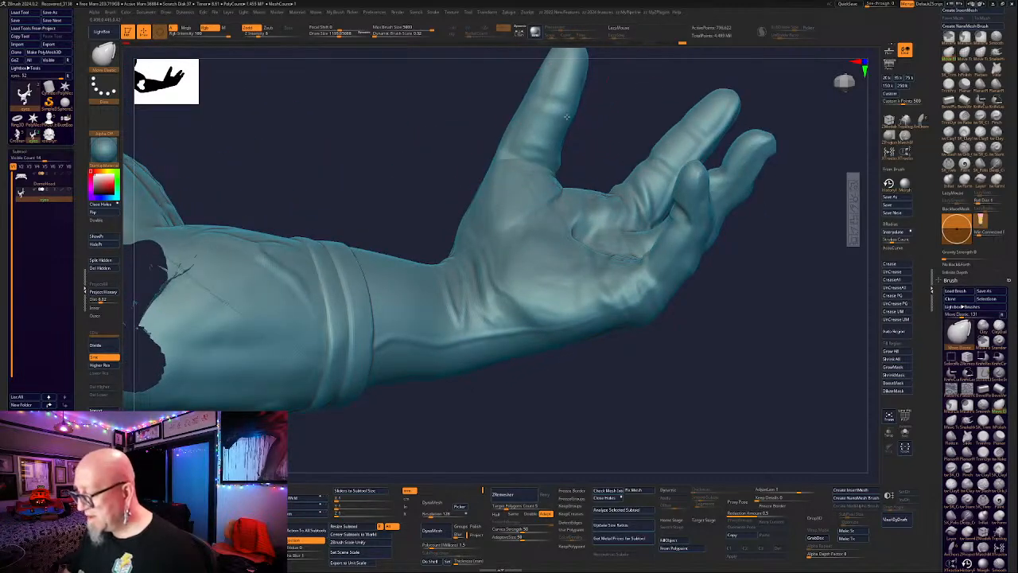
right_drag(591, 125, 529, 110)
mouse_move(530, 68)
right_down()
mouse_move(533, 127)
mouse_move(555, 124)
right_up()
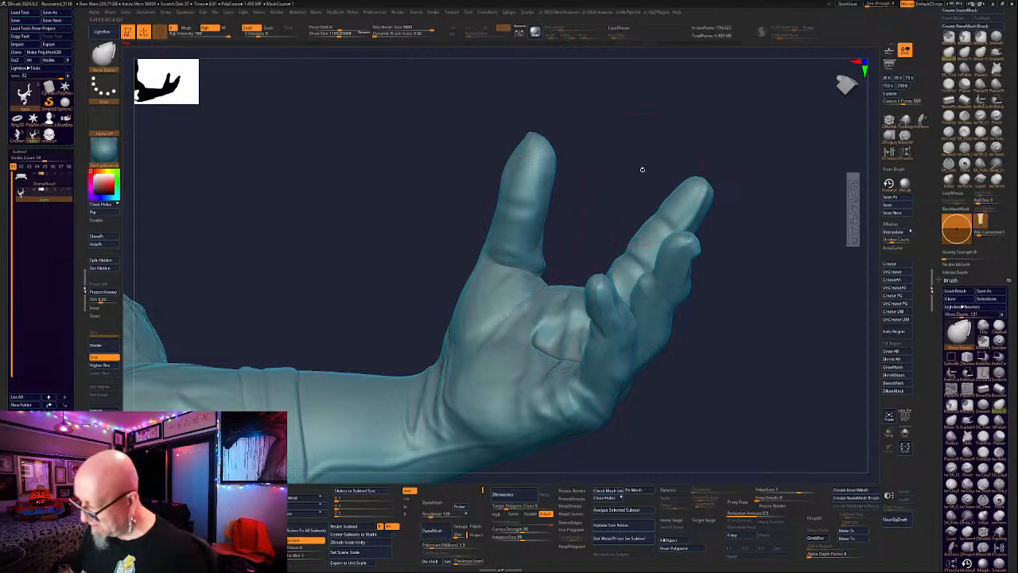
Reduce the Move Elastic brush size and refine the contour of the thumb's tip and base.
right_drag(642, 170, 446, 230)
key(space)
drag(448, 279, 438, 279)
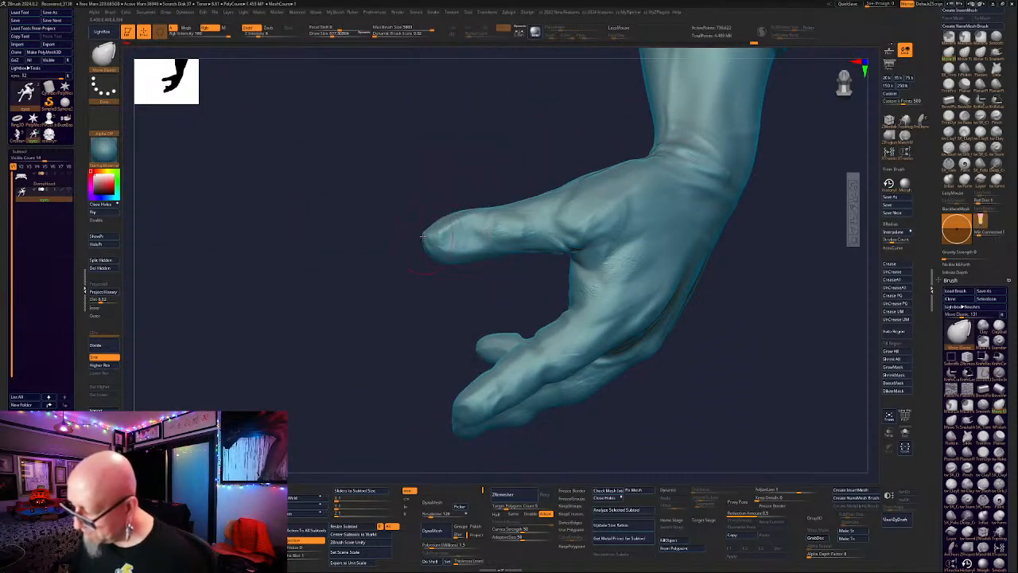
shift+drag(423, 237, 423, 243)
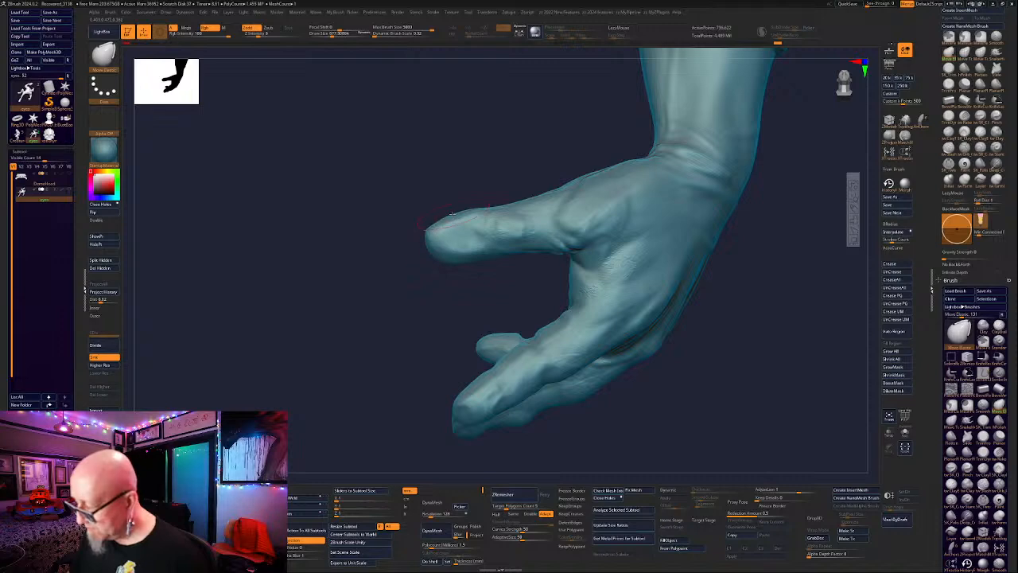
drag(478, 291, 551, 250)
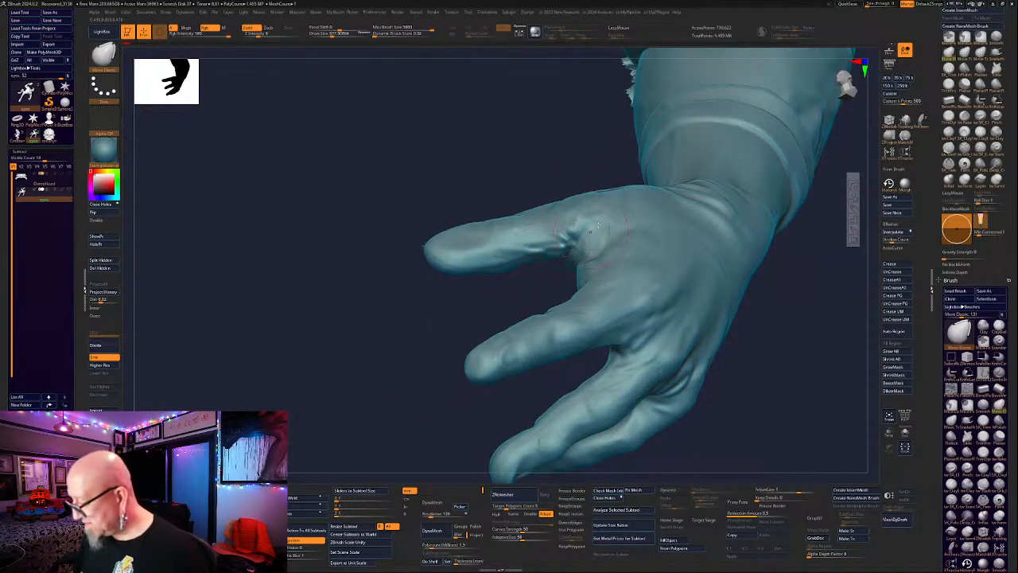
drag(784, 239, 837, 206)
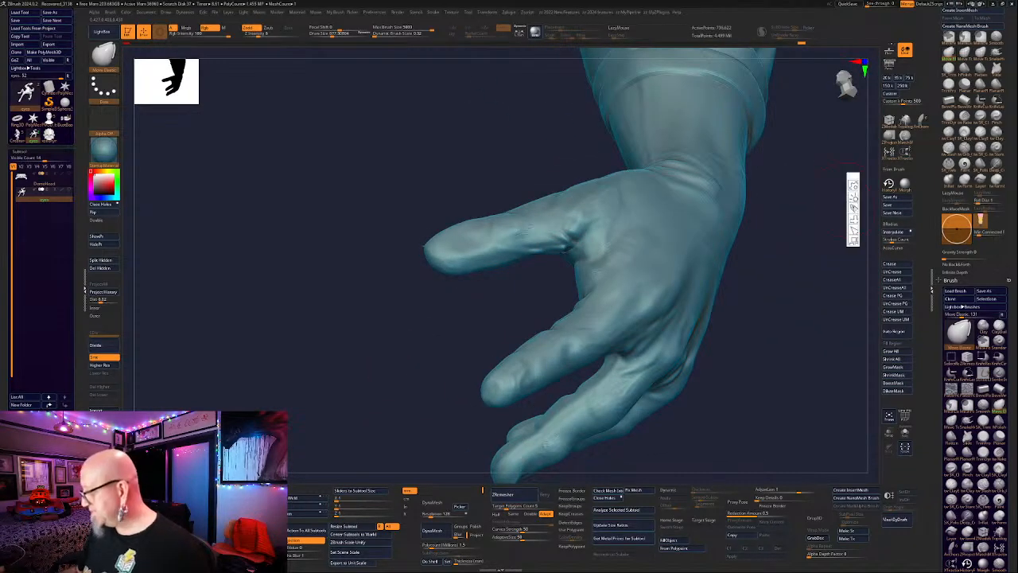
Annotate the hand with screen markup showing the thumb web, the thumb's base muscle and the thumb's outer curve.
key(ctrl+2)
mouse_move(551, 243)
mouse_down()
mouse_move(589, 250)
mouse_move(562, 291)
mouse_move(608, 296)
mouse_up()
drag(630, 255, 551, 326)
mouse_move(593, 274)
mouse_down()
mouse_move(641, 241)
mouse_move(575, 320)
mouse_move(608, 272)
mouse_move(640, 263)
mouse_move(668, 279)
mouse_up()
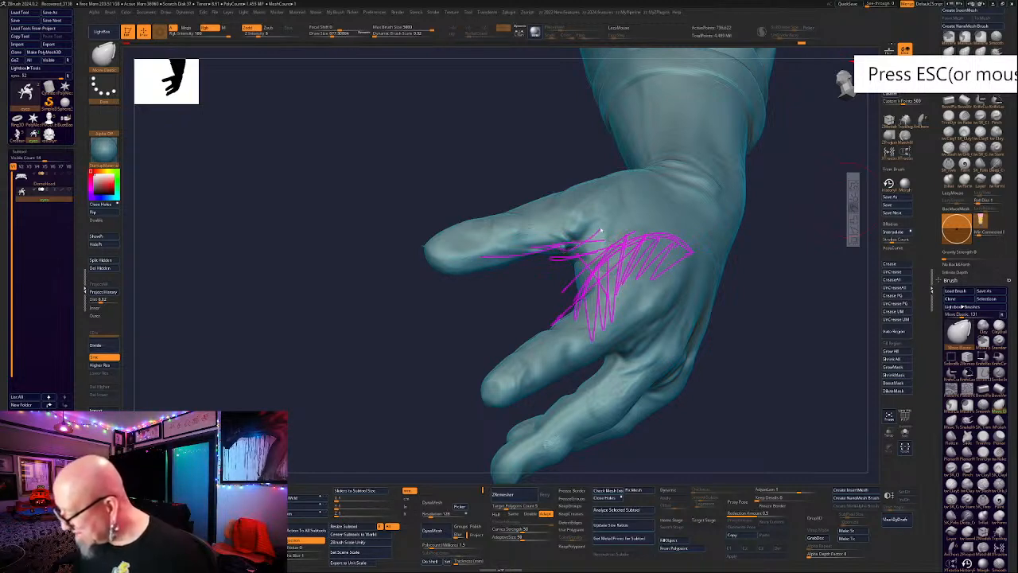
drag(613, 194, 579, 253)
mouse_move(620, 192)
mouse_down()
mouse_move(545, 213)
mouse_move(572, 177)
mouse_move(560, 244)
mouse_move(517, 238)
mouse_move(504, 176)
mouse_move(535, 196)
mouse_up()
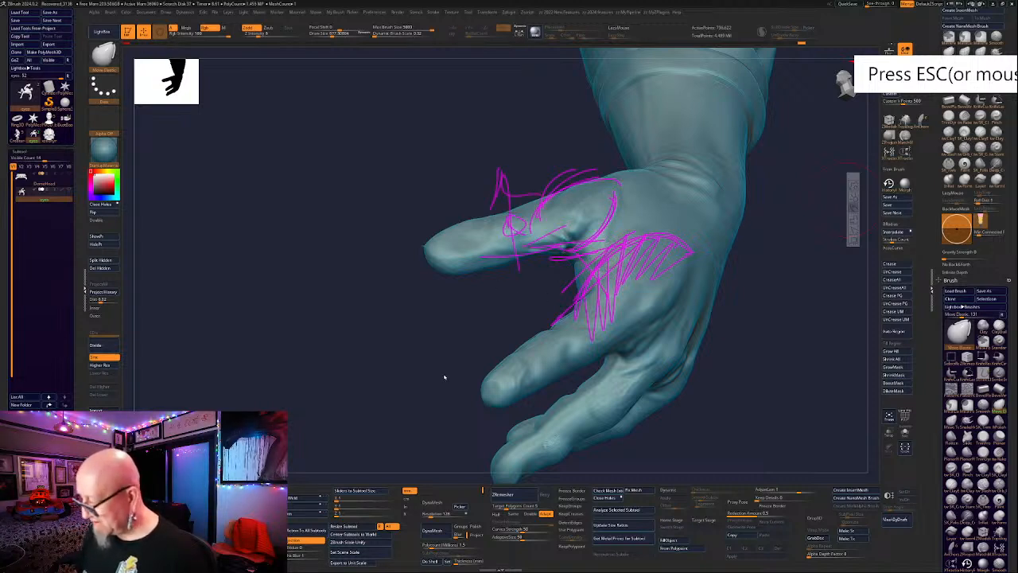
drag(400, 218, 482, 213)
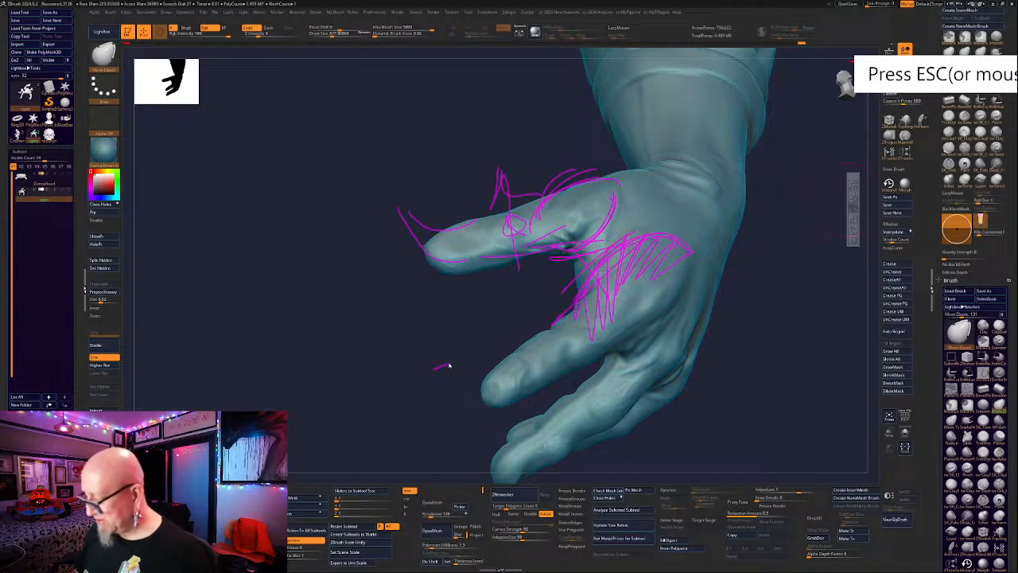
key(Escape)
Annotate the thumb seen end-on, circling its tip and base mass and marking where the web joins.
mouse_move(470, 311)
mouse_down()
mouse_move(511, 309)
mouse_move(499, 298)
mouse_up()
click(853, 207)
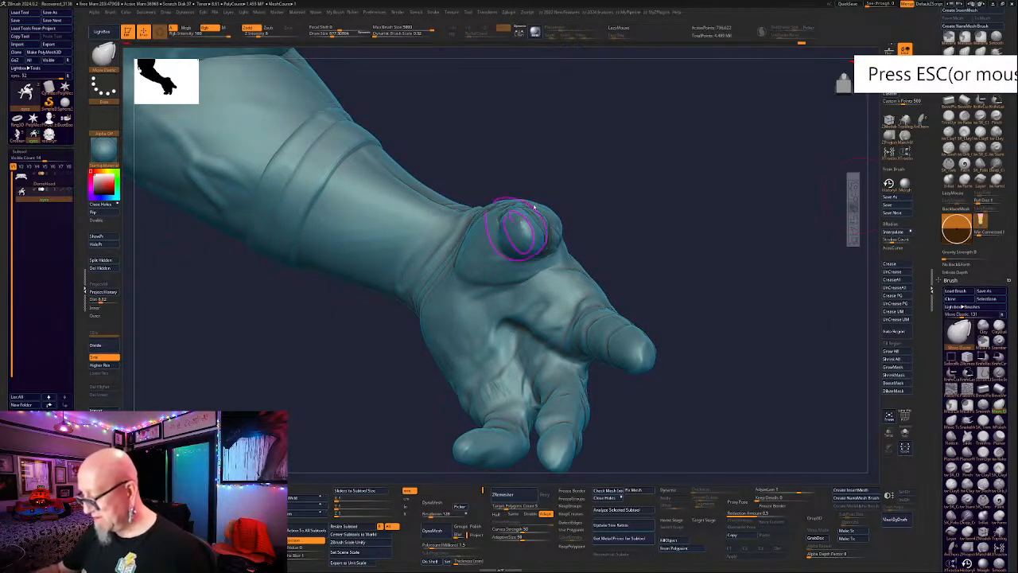
drag(565, 242, 478, 179)
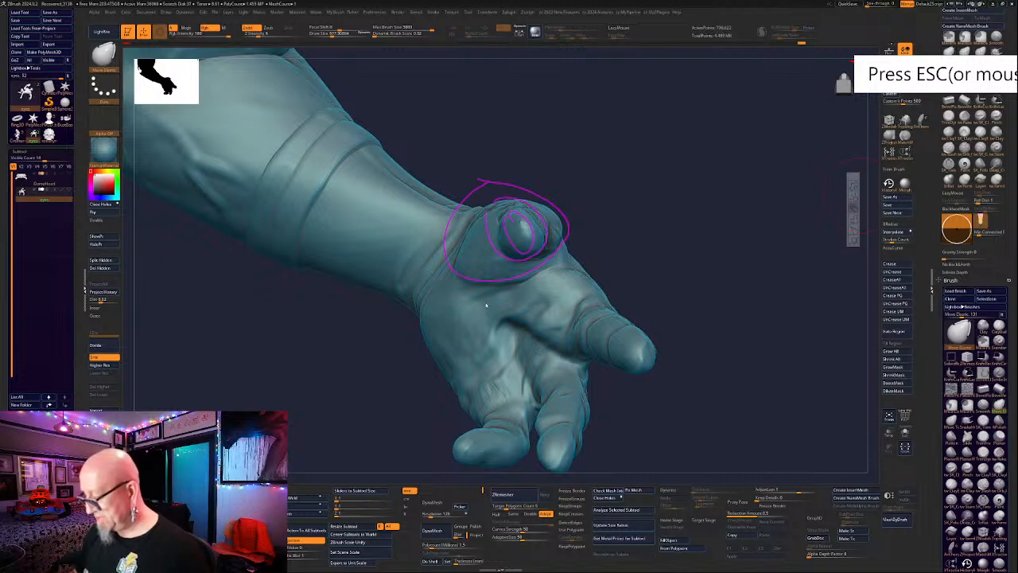
drag(605, 252, 530, 271)
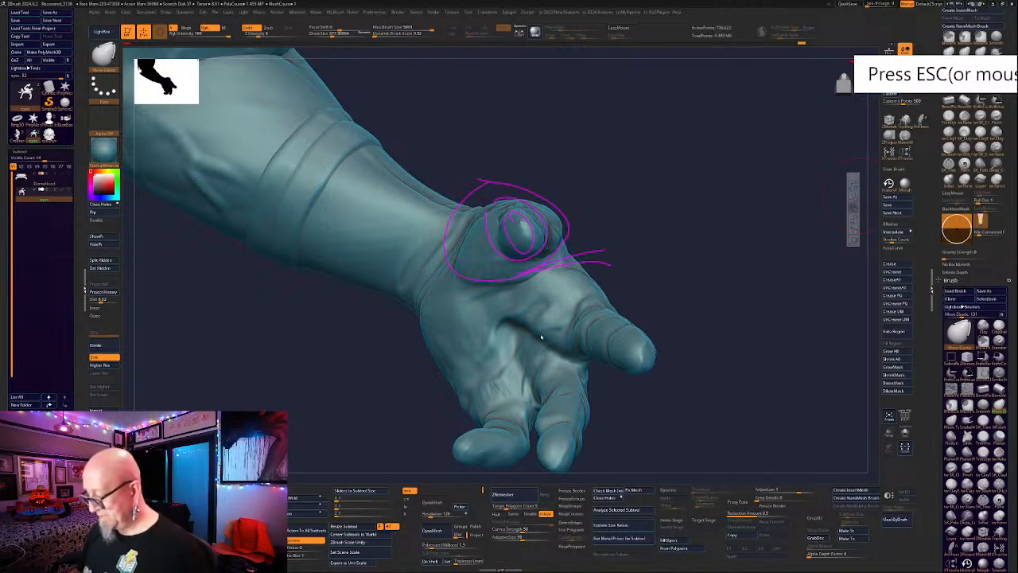
key(Escape)
Examine the palm, thumb base and curled fingers of the outstretched hand from several angles.
mouse_move(705, 329)
mouse_down()
mouse_move(713, 387)
mouse_move(710, 328)
mouse_move(704, 342)
mouse_move(698, 310)
mouse_up()
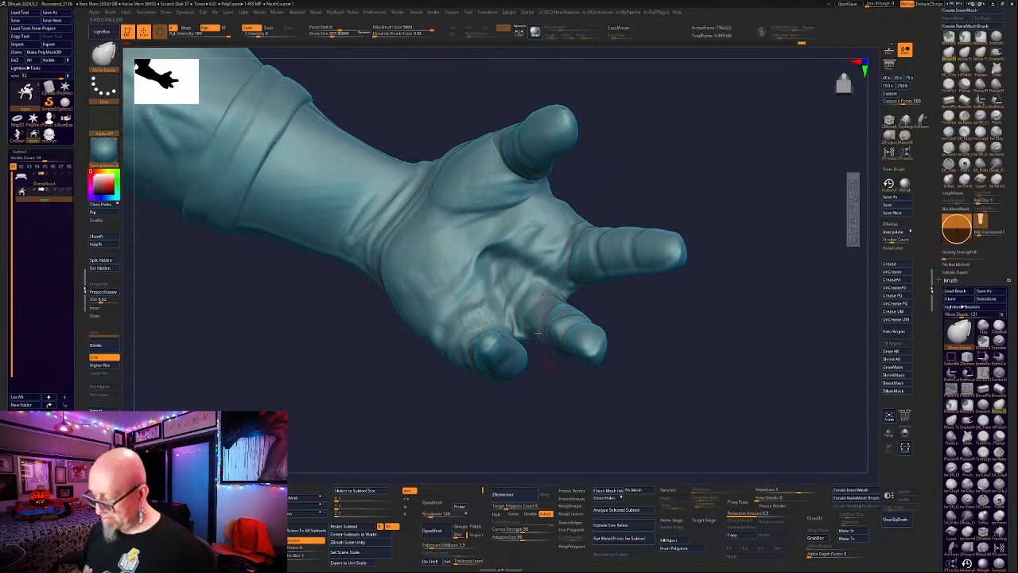
drag(485, 425, 491, 438)
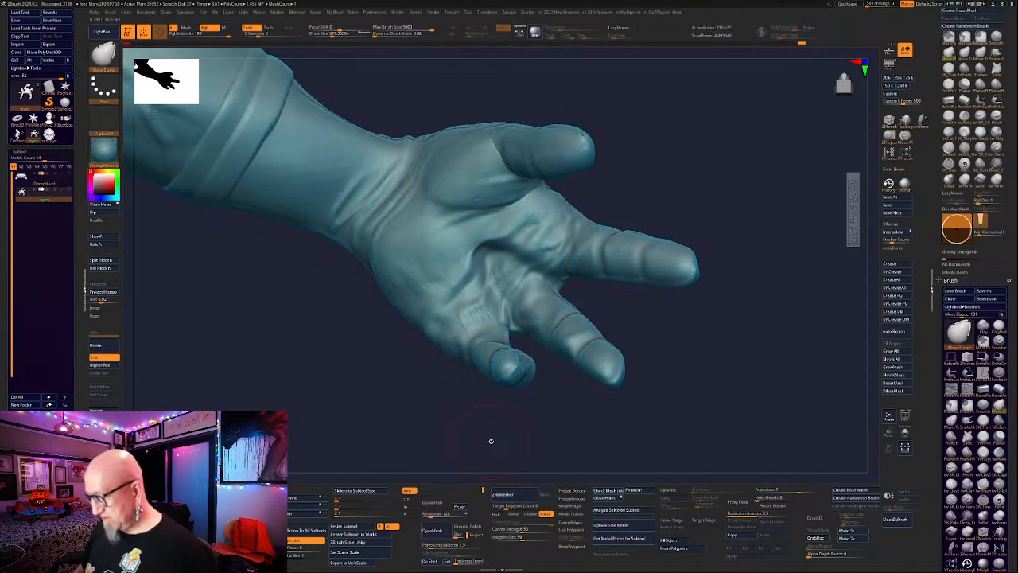
drag(685, 382, 666, 358)
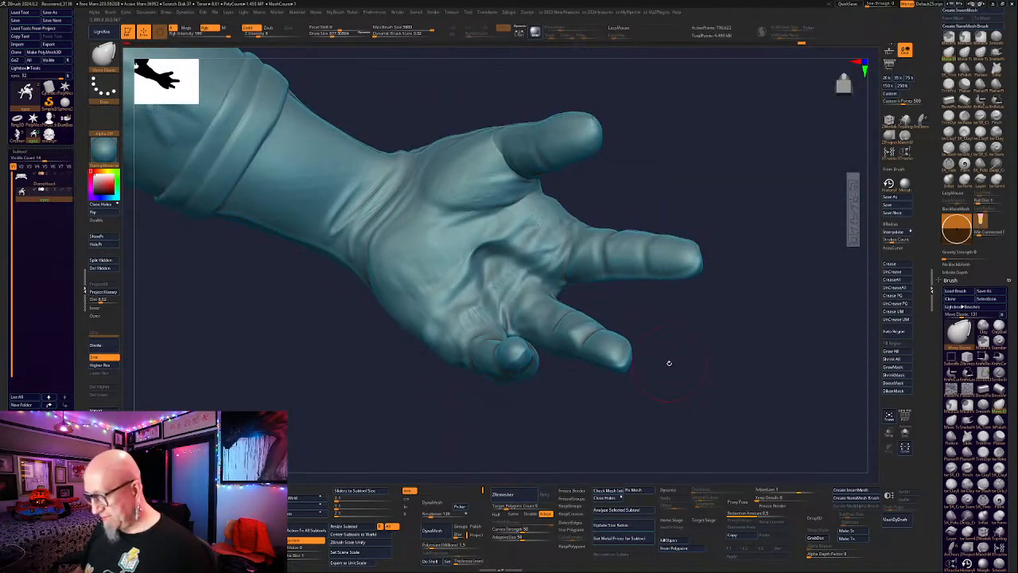
drag(536, 404, 544, 368)
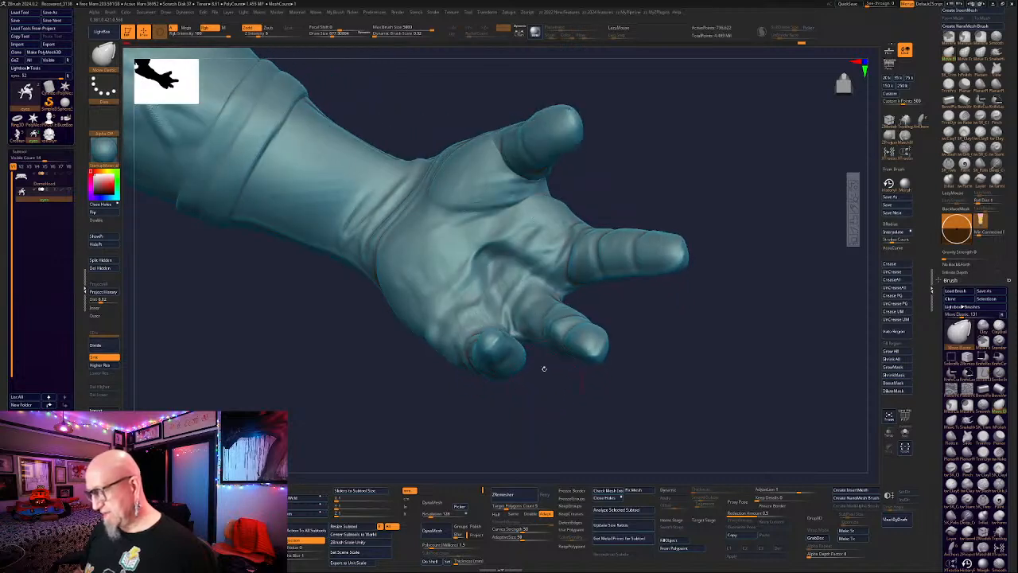
drag(537, 246, 727, 334)
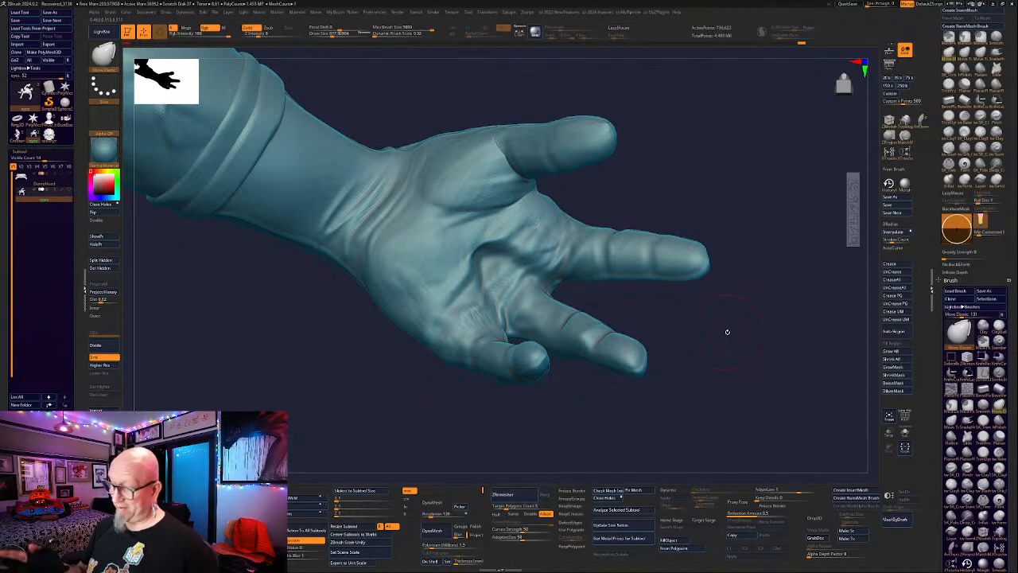
drag(727, 331, 499, 348)
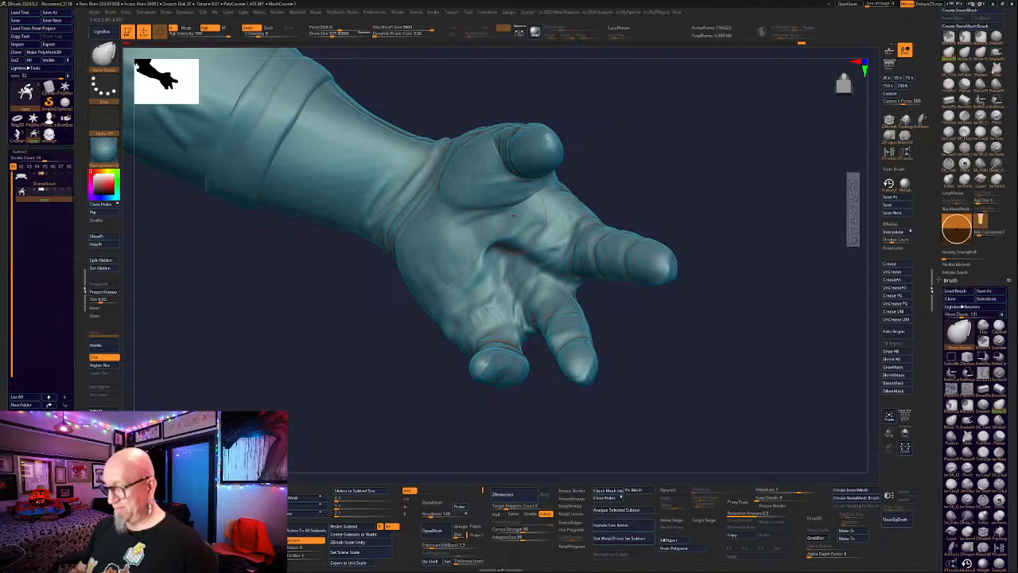
mouse_move(653, 396)
mouse_down()
mouse_move(642, 357)
mouse_move(661, 341)
mouse_move(628, 371)
mouse_move(597, 353)
mouse_move(633, 382)
mouse_move(612, 366)
mouse_up()
mouse_move(534, 401)
mouse_down()
mouse_move(543, 416)
mouse_move(531, 388)
mouse_move(571, 404)
mouse_move(568, 395)
mouse_up()
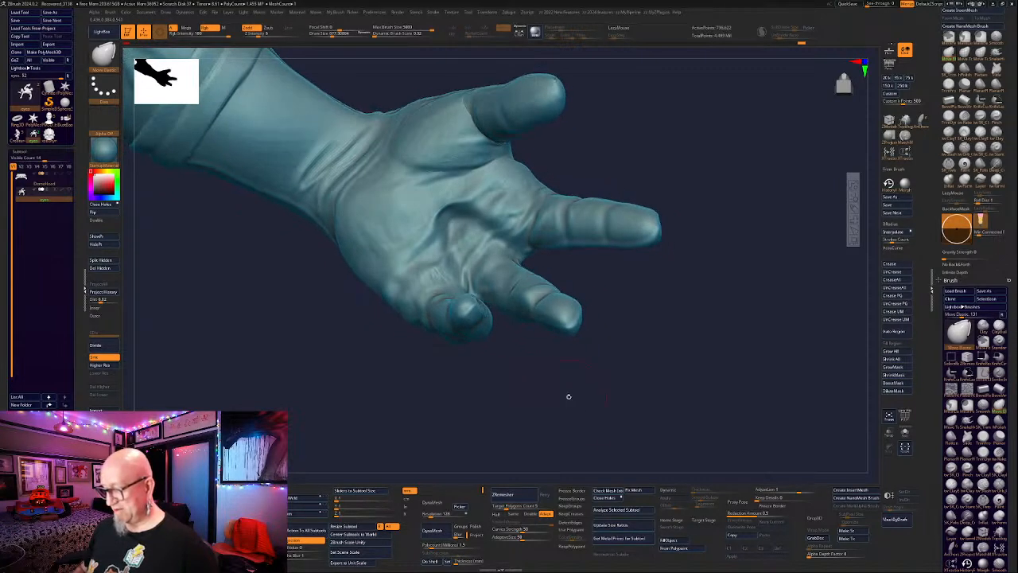
Mask the hollow in the centre of the palm behind the curled fingers and invert the mask.
ctrl+drag(457, 232, 479, 272)
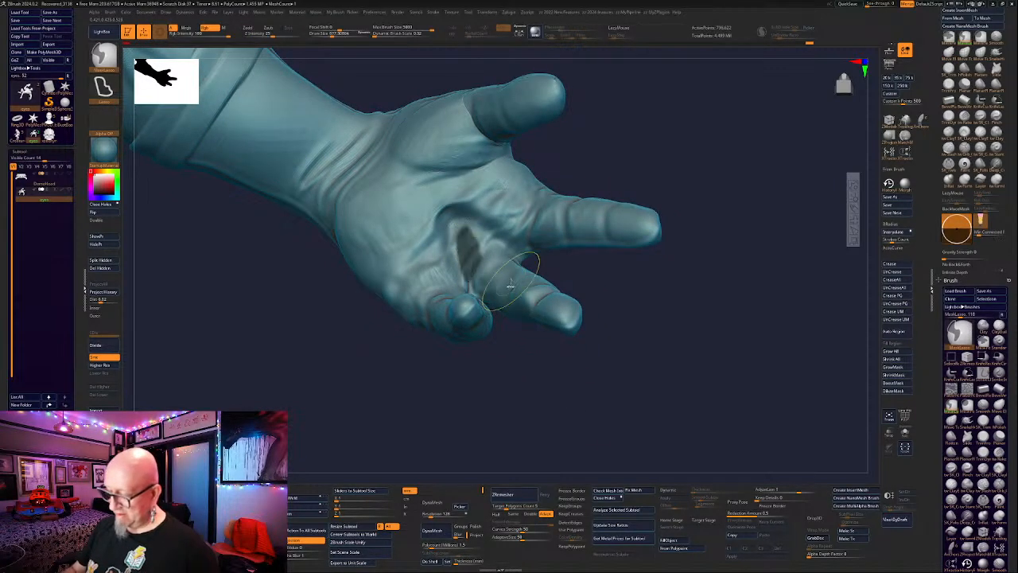
ctrl+drag(593, 352, 616, 370)
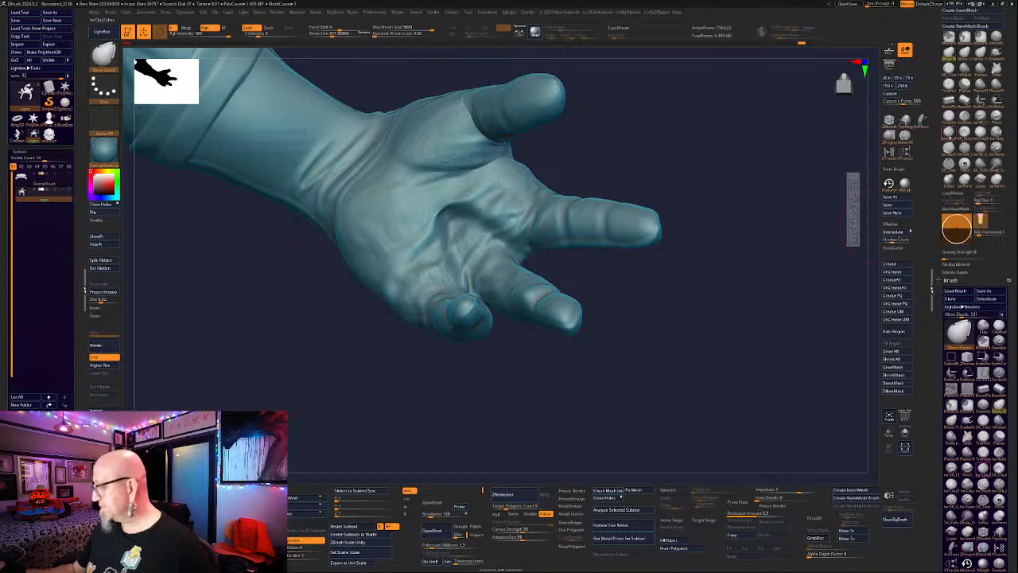
click(949, 37)
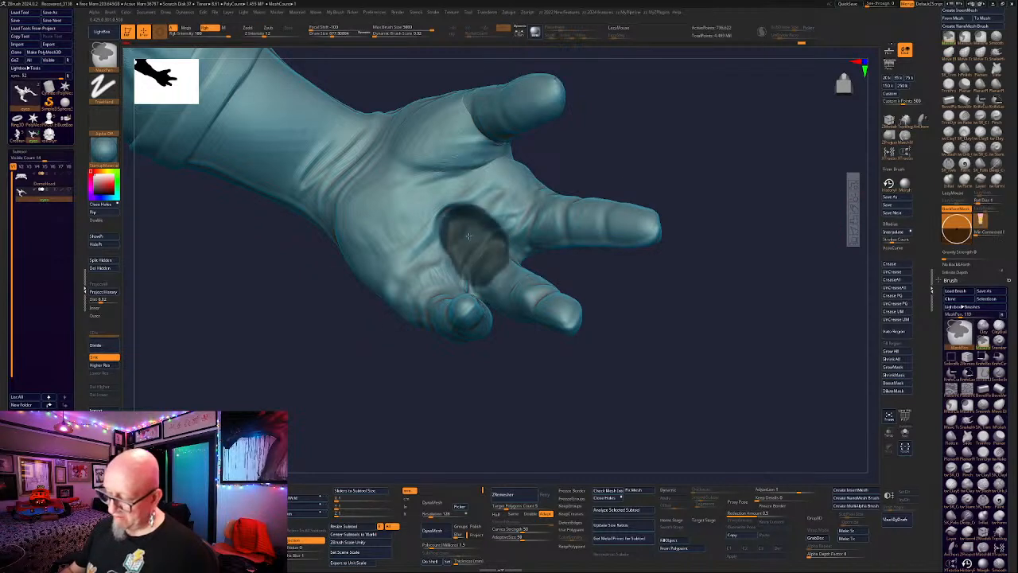
drag(601, 349, 557, 359)
ctrl+click(566, 391)
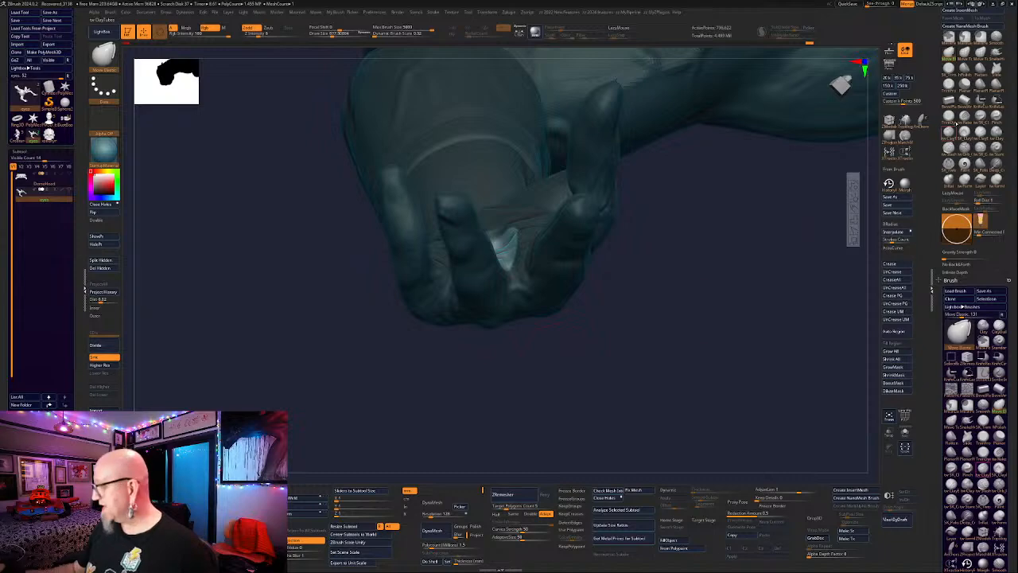
Reshape the unmasked palm area with Move Elastic, smooth its surface and clear the mask.
click(950, 54)
mouse_move(416, 424)
mouse_down()
mouse_move(425, 428)
mouse_move(415, 433)
mouse_up()
key(space)
click(505, 231)
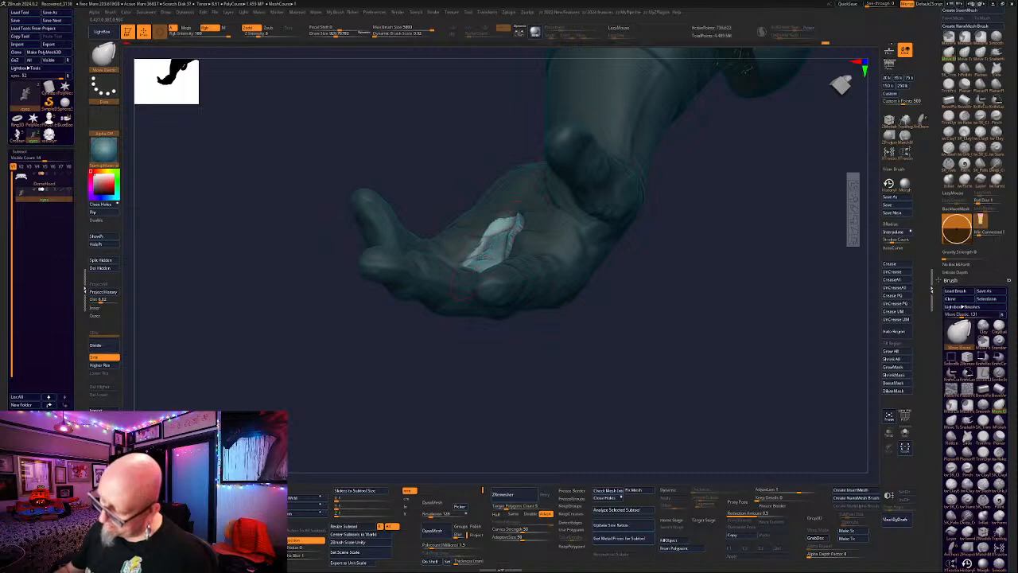
drag(565, 389, 564, 416)
mouse_move(509, 208)
shift+mouse_down()
mouse_move(523, 217)
mouse_move(480, 219)
shift+mouse_up()
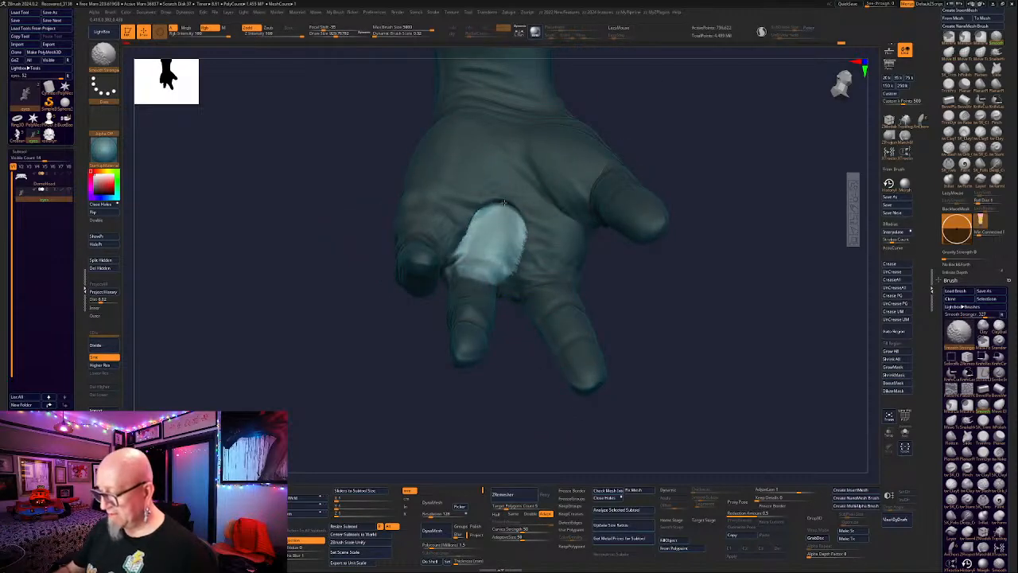
ctrl+drag(675, 345, 673, 362)
mouse_move(673, 362)
mouse_down()
mouse_move(665, 339)
mouse_move(608, 328)
mouse_up()
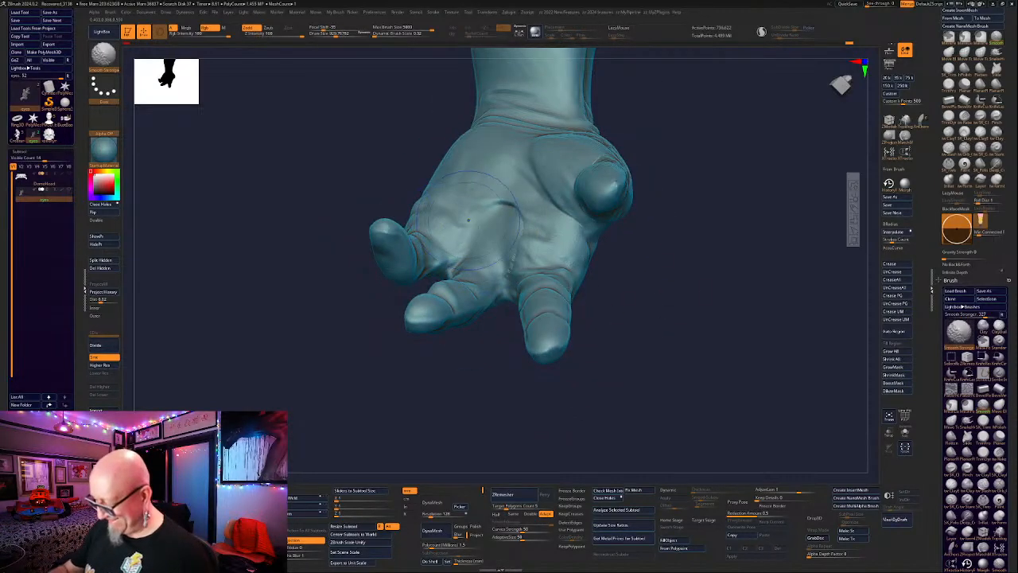
Examine the raised hand gripping the gun, checking the thumb and fingers from several angles.
drag(604, 263, 871, 465)
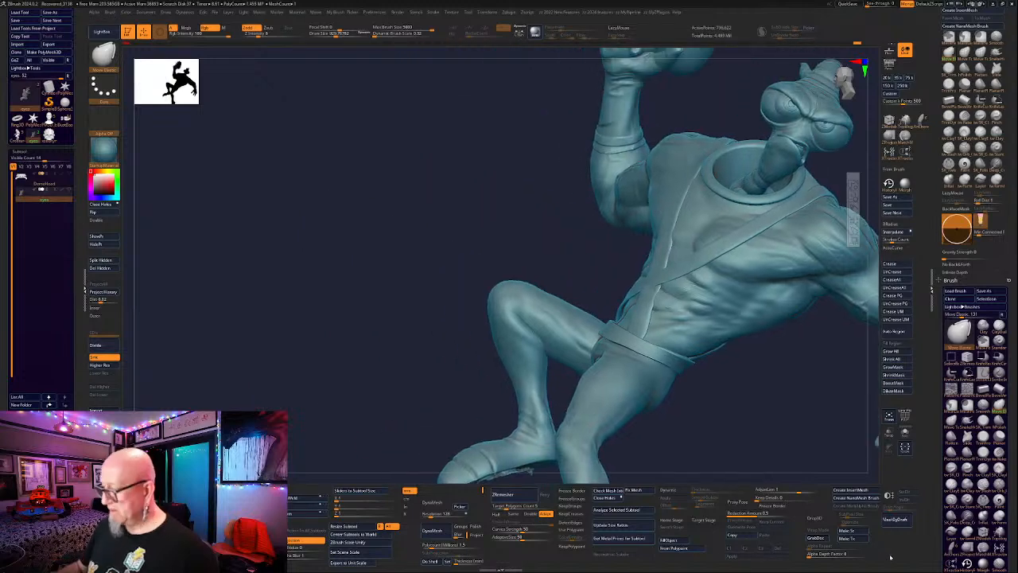
drag(541, 127, 313, 429)
drag(657, 212, 643, 180)
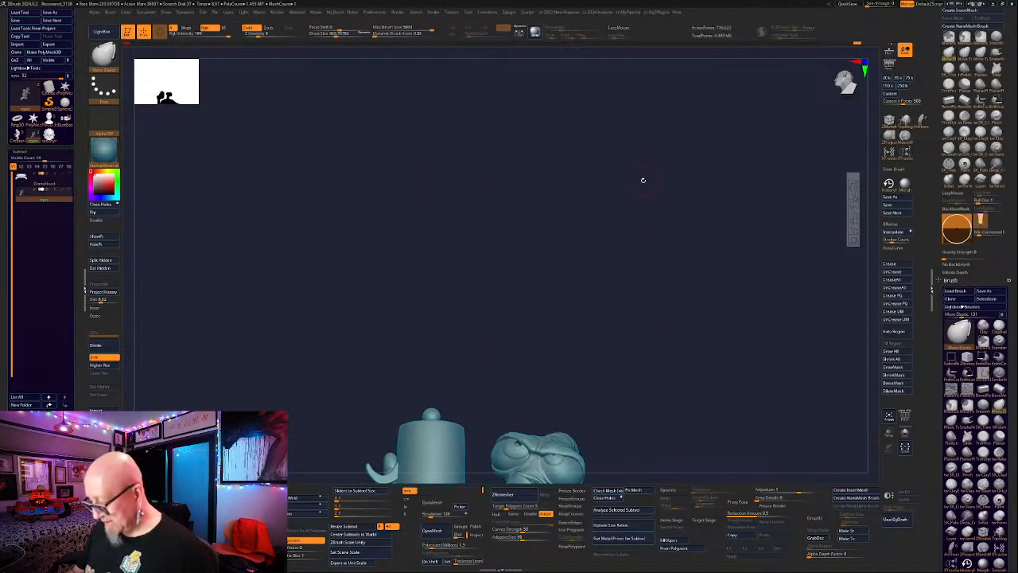
alt+drag(521, 473, 620, 306)
alt+drag(676, 136, 801, 335)
drag(484, 399, 511, 293)
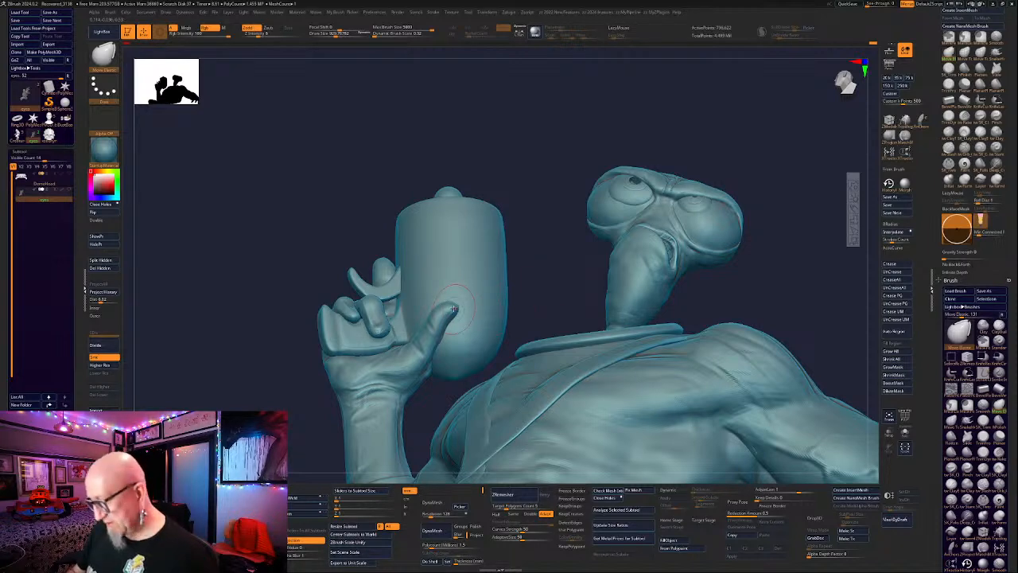
drag(420, 333, 404, 424)
drag(611, 348, 506, 250)
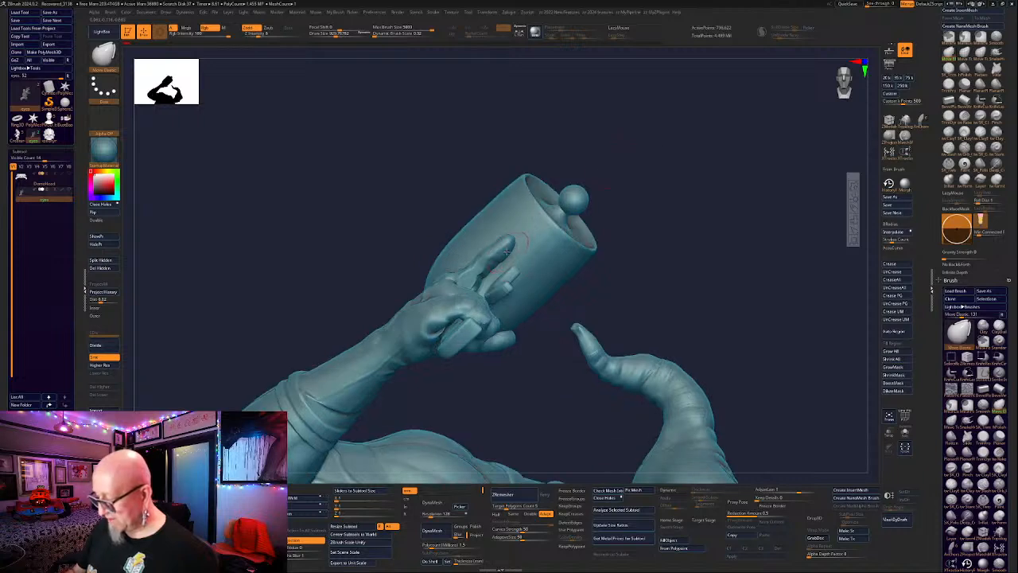
Swing the extended finger on the gun closer to the finger beside it with the Move Topological brush.
right_drag(481, 278, 463, 302)
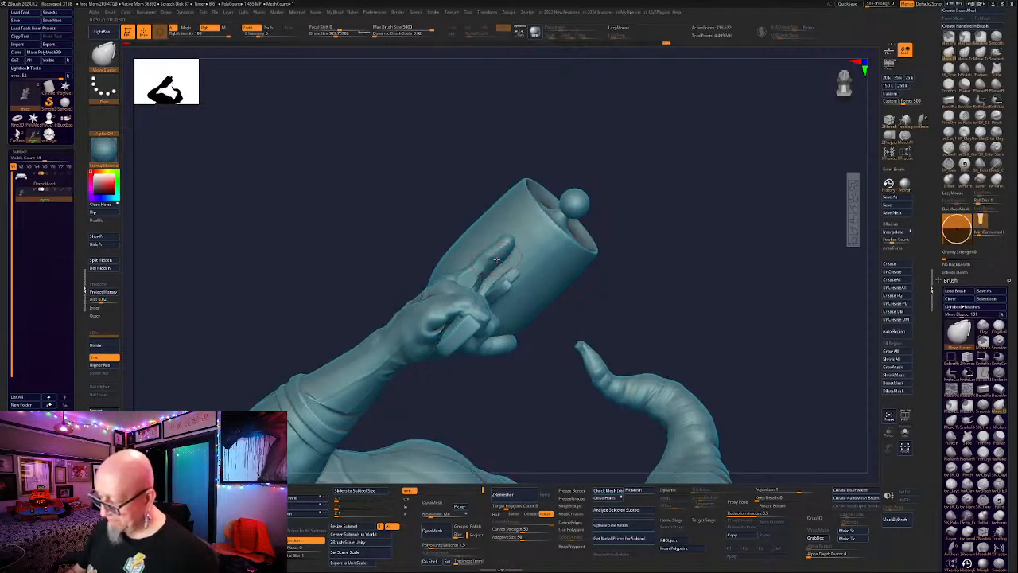
key(space)
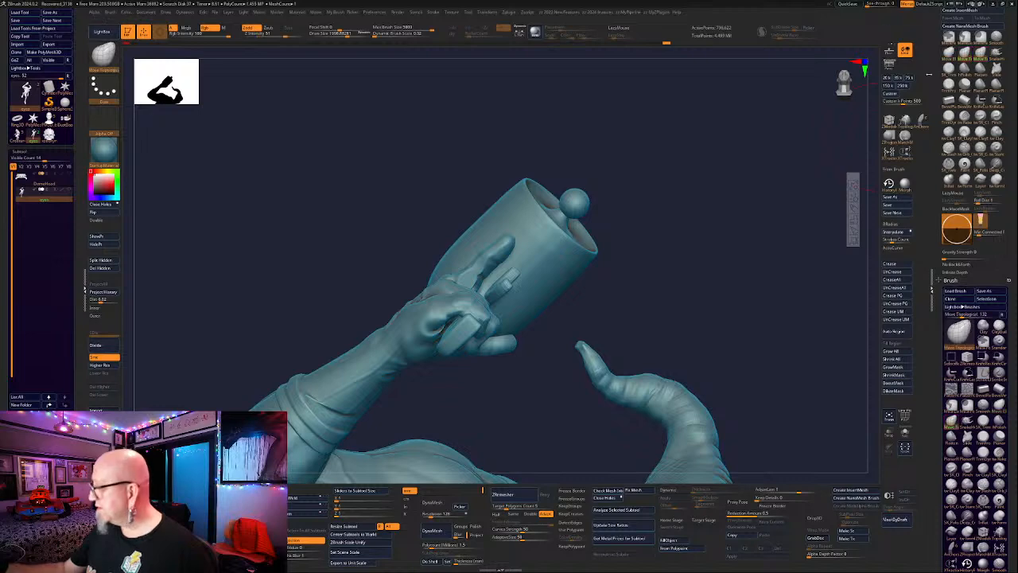
click(965, 53)
mouse_move(487, 269)
mouse_down()
mouse_move(489, 256)
mouse_move(509, 253)
mouse_move(511, 265)
mouse_up()
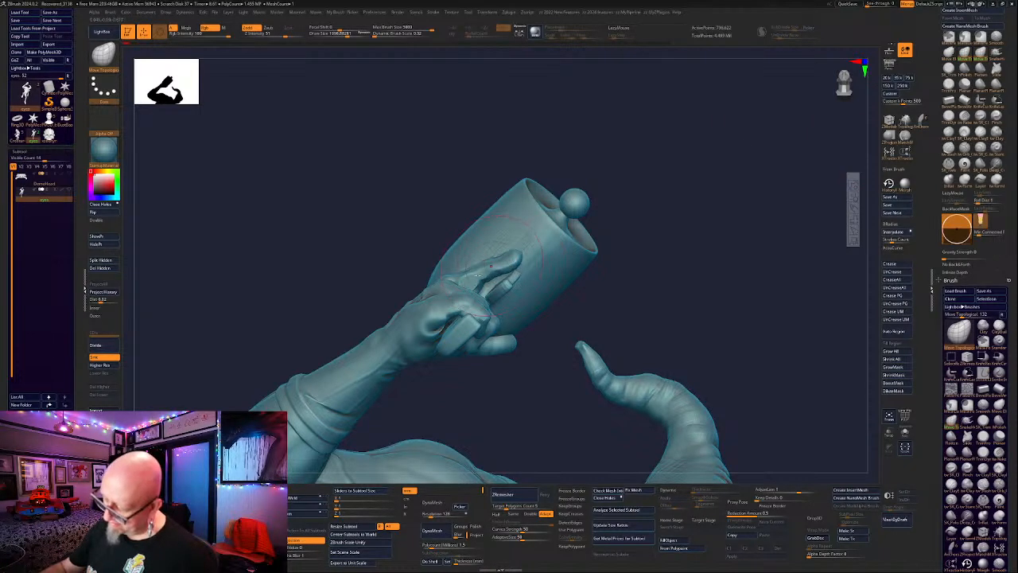
mouse_move(597, 157)
mouse_down()
mouse_move(692, 234)
mouse_move(528, 268)
mouse_move(480, 246)
mouse_move(466, 304)
mouse_up()
mouse_move(580, 310)
mouse_down()
mouse_move(382, 358)
mouse_move(320, 392)
mouse_move(609, 350)
mouse_up()
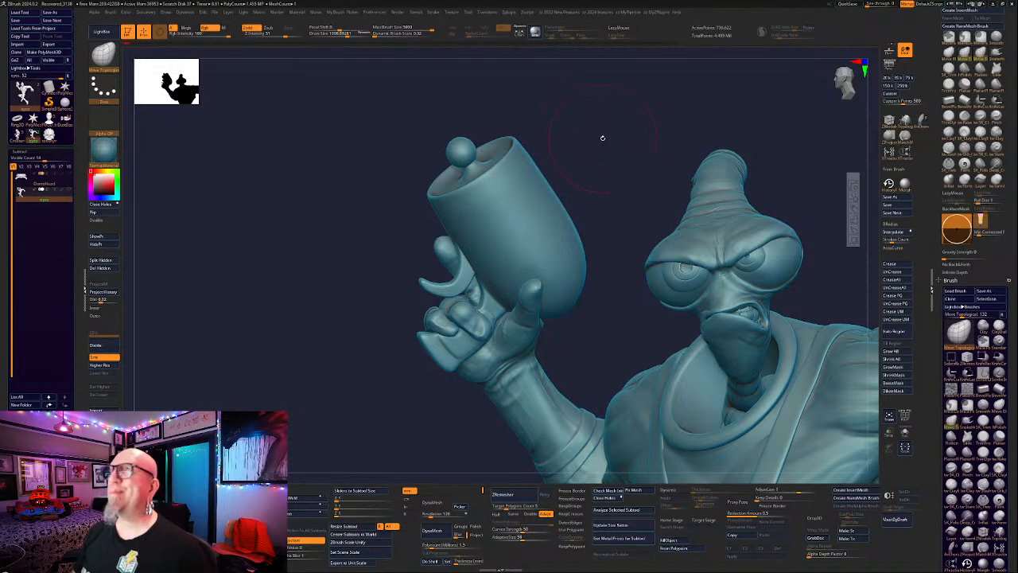
drag(378, 387, 267, 317)
key(f)
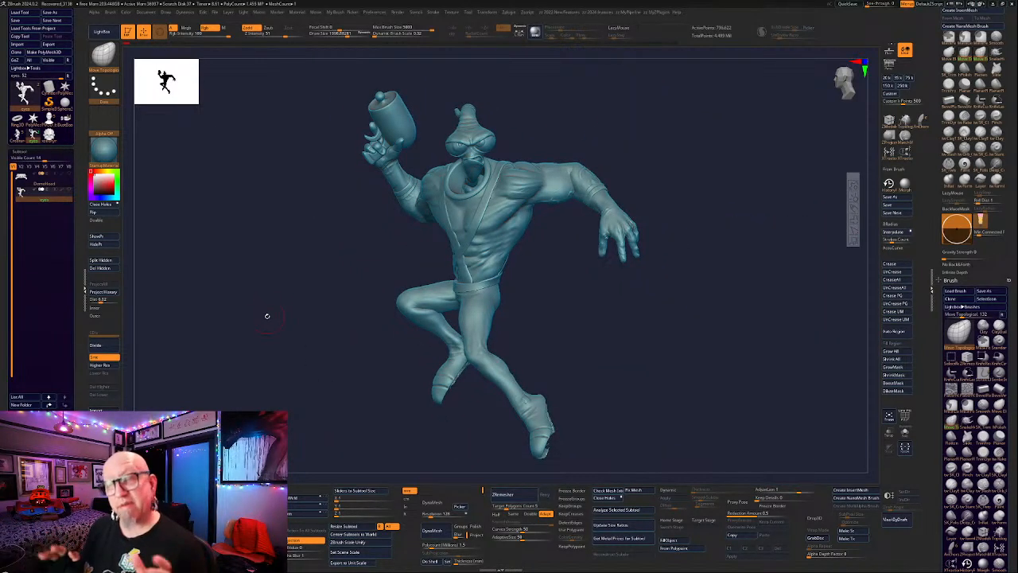
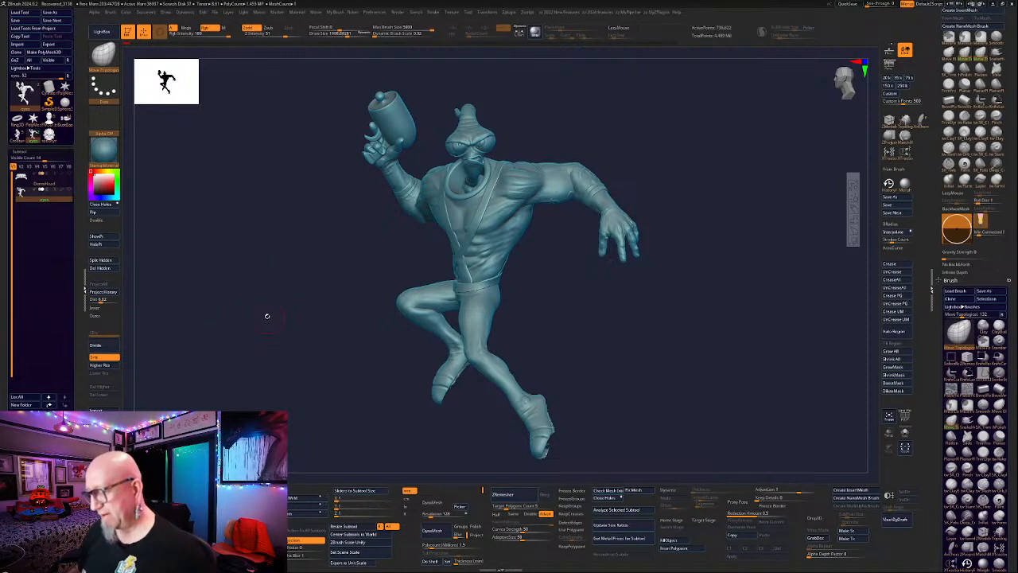
Sculpt the shoulder and upper-arm muscle of the raised arm with the ClayTubes brush.
drag(609, 351, 648, 385)
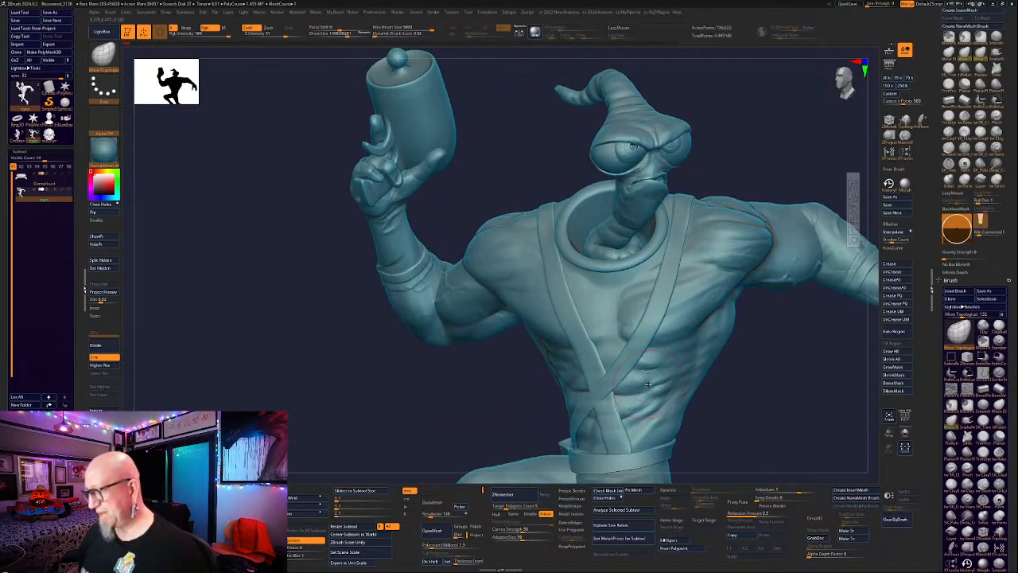
alt+drag(421, 397, 397, 414)
drag(560, 280, 707, 307)
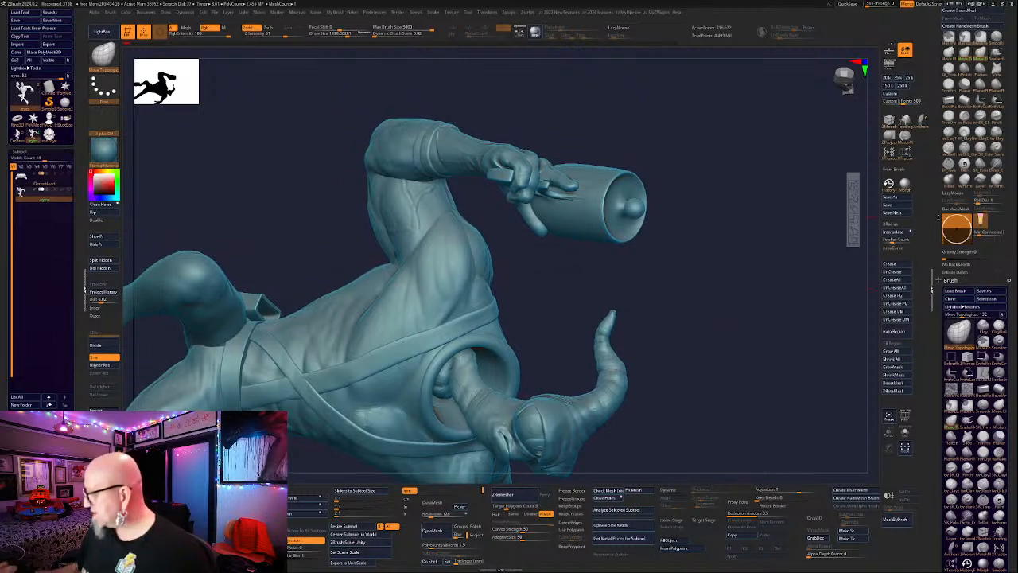
click(949, 137)
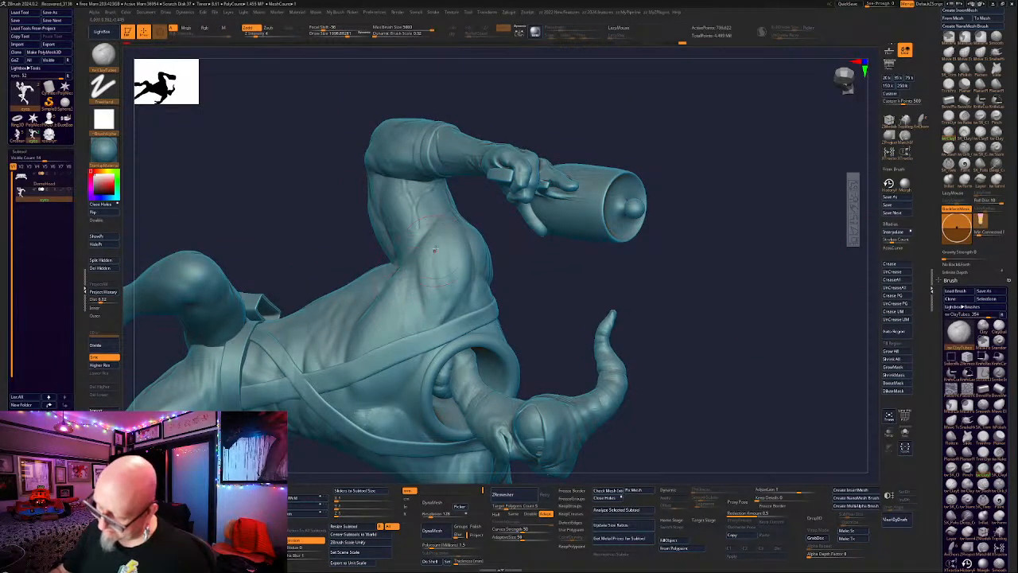
mouse_move(439, 295)
mouse_down()
mouse_move(439, 304)
mouse_move(444, 293)
mouse_up()
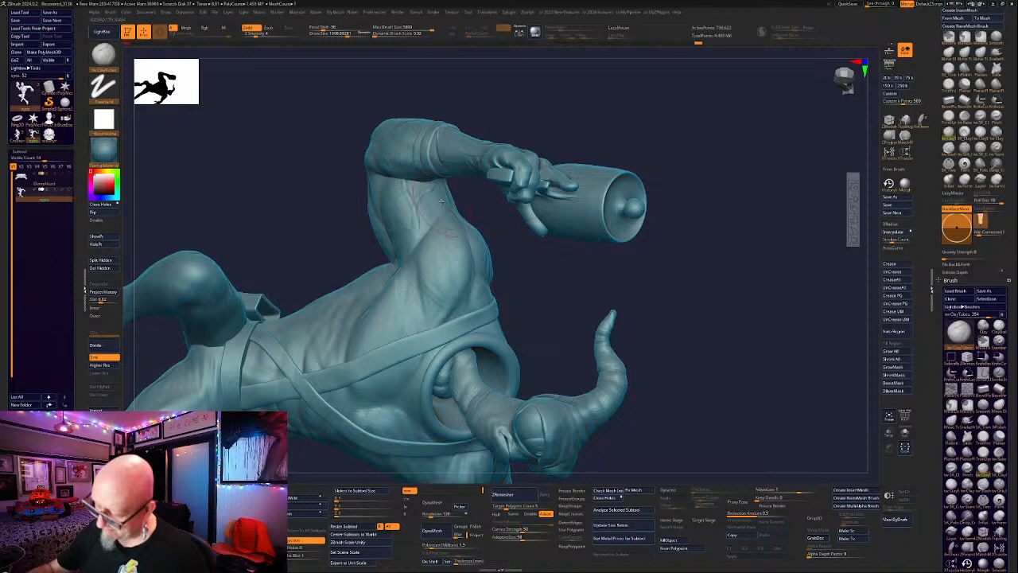
drag(550, 318, 477, 306)
drag(645, 216, 529, 247)
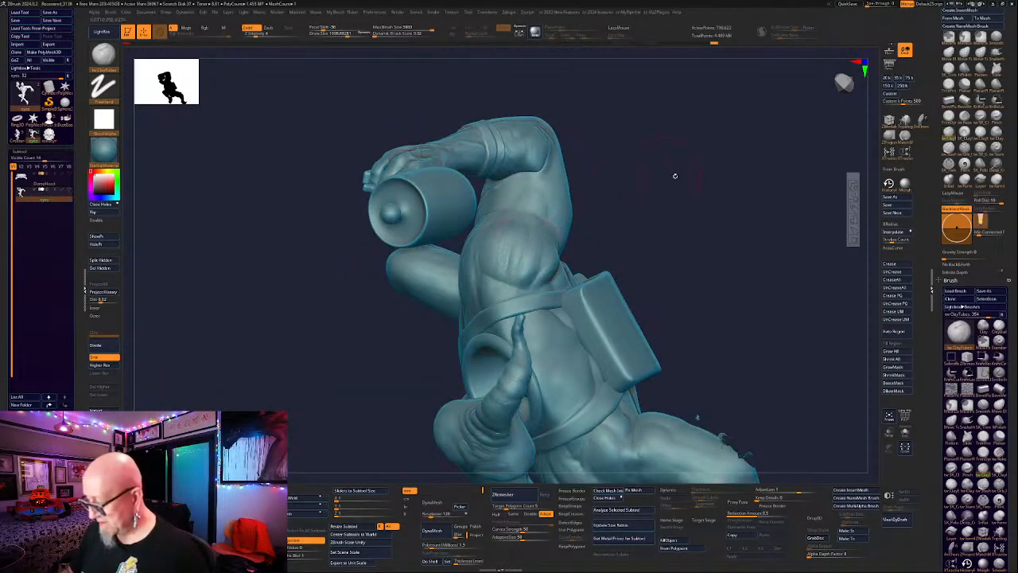
drag(673, 173, 533, 238)
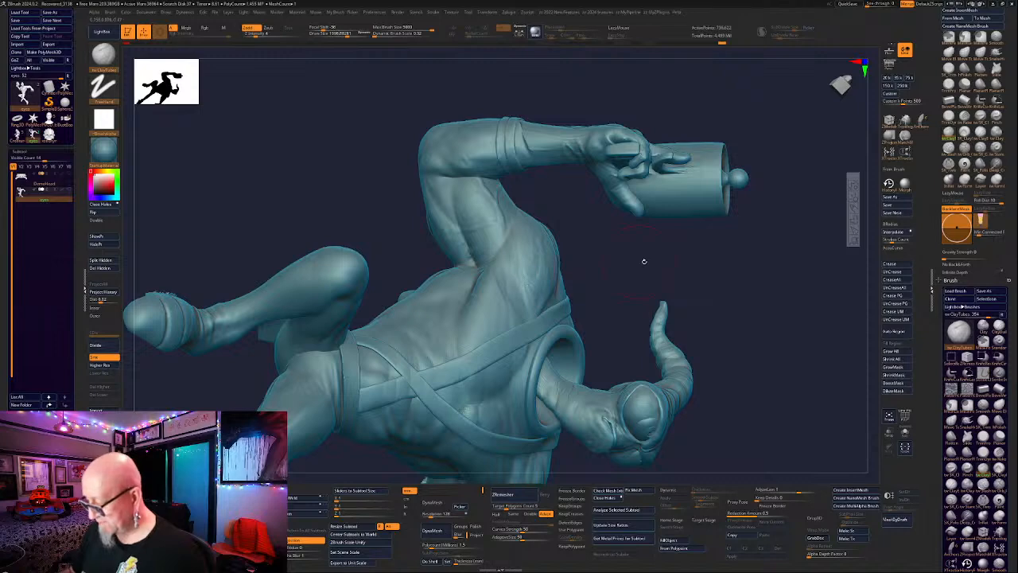
drag(645, 261, 543, 278)
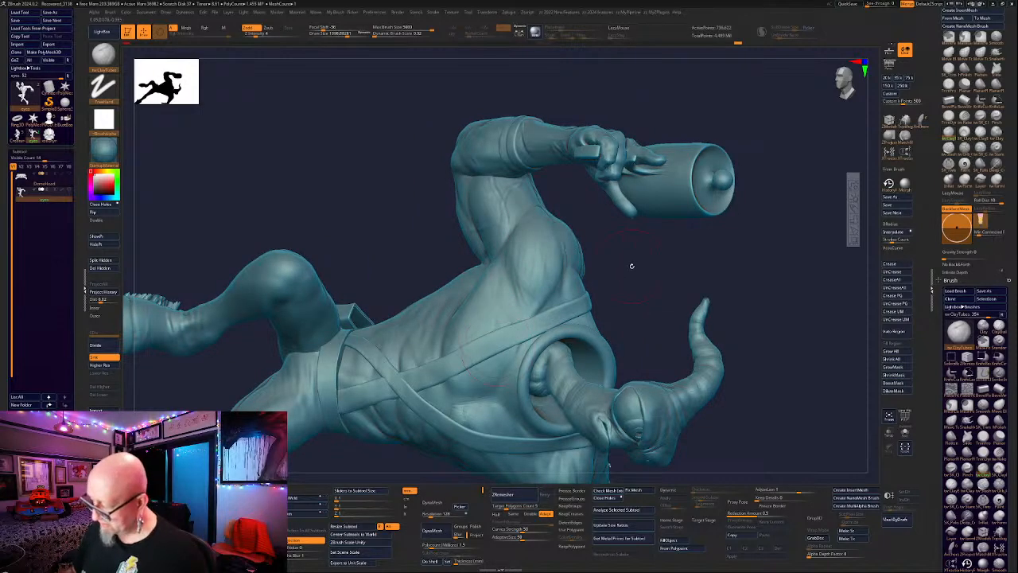
Resize the ClayTubes brush and sculpt the creases and forms on both sides of the raised leg's bent knee.
mouse_move(631, 266)
mouse_down()
mouse_move(672, 226)
mouse_move(688, 252)
mouse_move(722, 237)
mouse_move(698, 355)
mouse_move(650, 380)
mouse_move(666, 414)
mouse_move(660, 397)
mouse_move(669, 387)
mouse_move(608, 282)
mouse_move(643, 334)
mouse_move(687, 295)
mouse_move(798, 287)
mouse_move(548, 116)
mouse_up()
key(space)
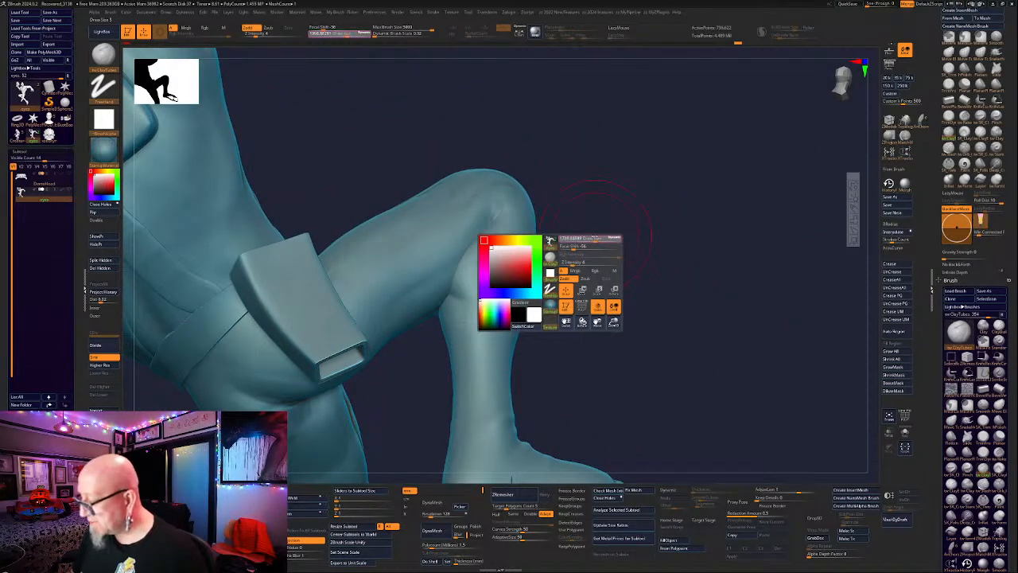
mouse_move(604, 205)
mouse_down()
mouse_move(485, 271)
mouse_move(474, 265)
mouse_move(489, 251)
mouse_up()
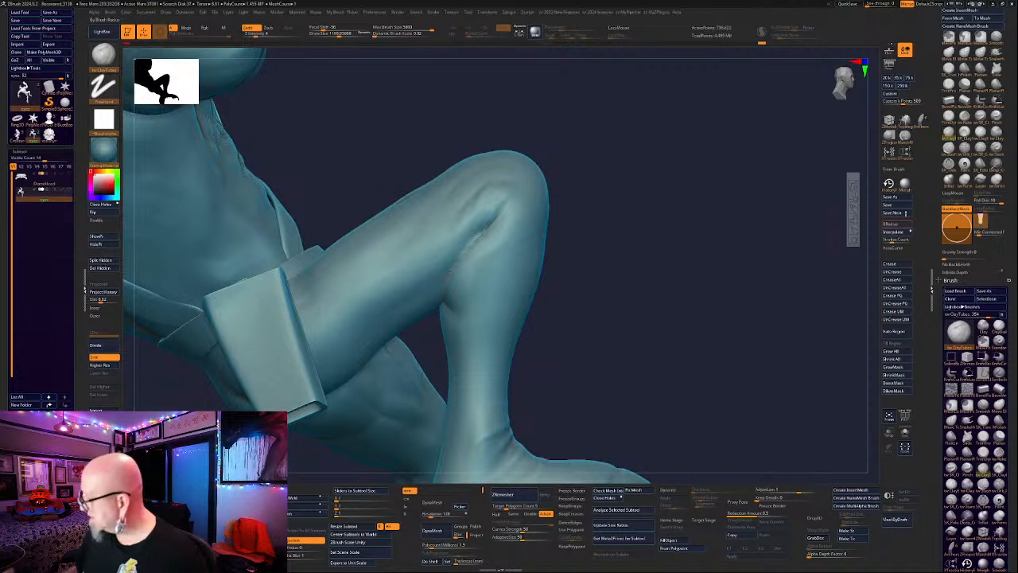
click(949, 149)
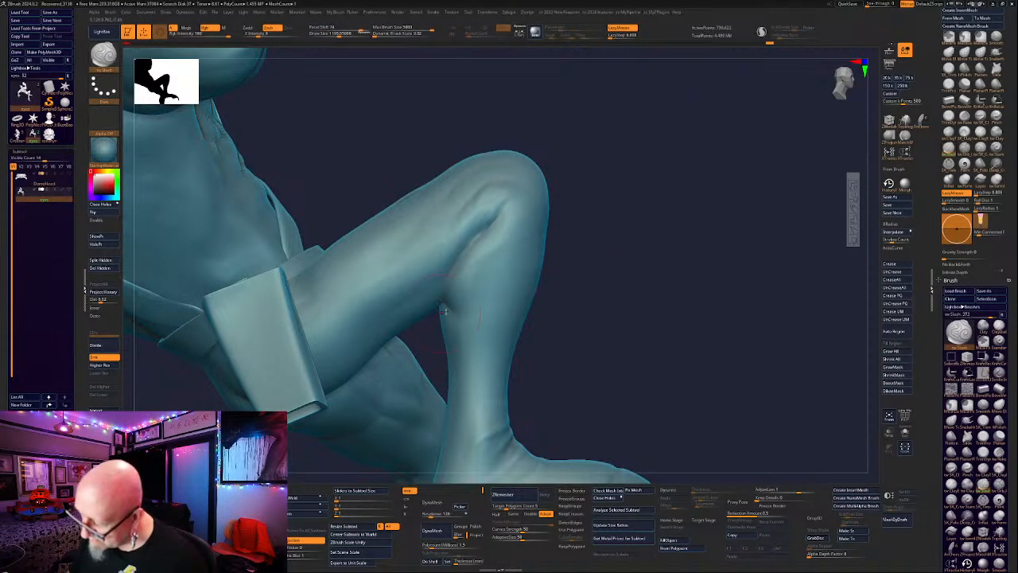
mouse_move(590, 218)
mouse_down()
mouse_move(549, 198)
mouse_move(499, 218)
mouse_move(677, 170)
mouse_move(536, 224)
mouse_up()
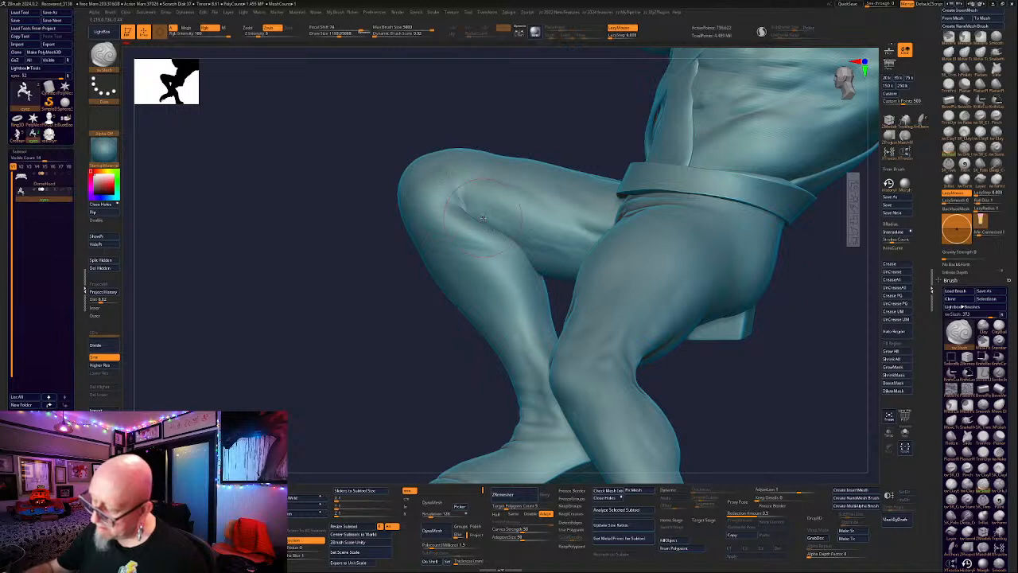
Refine the back of the supporting leg's knee and smooth the form around its ankle.
mouse_move(707, 404)
mouse_down()
mouse_move(734, 412)
mouse_move(741, 249)
mouse_move(568, 374)
mouse_up()
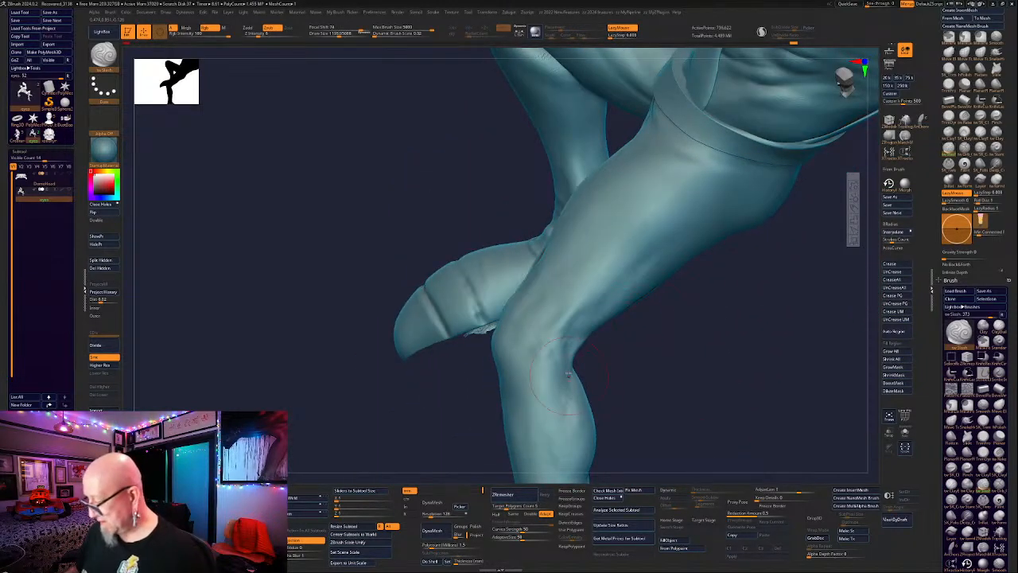
drag(648, 275, 632, 335)
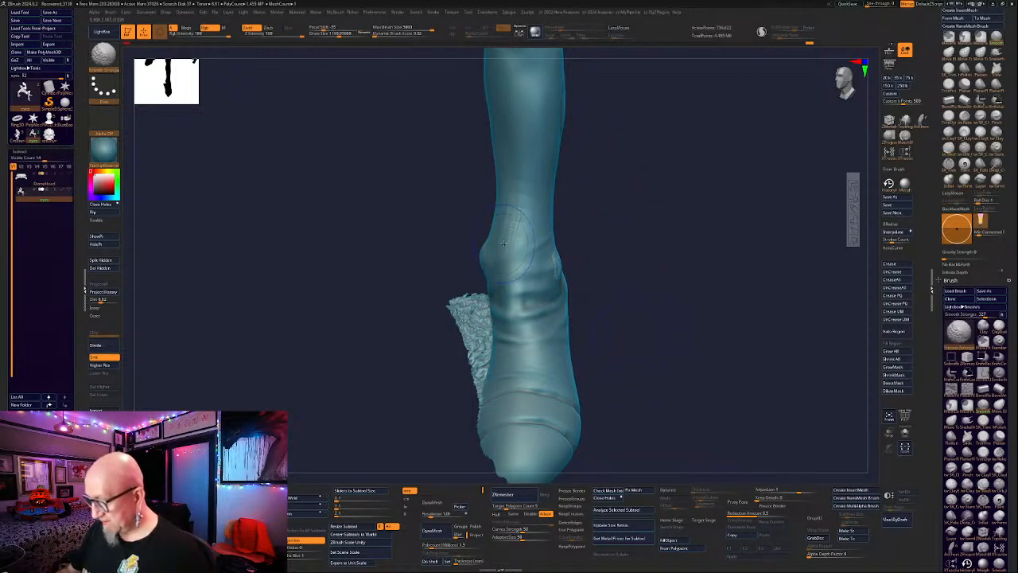
mouse_move(627, 275)
mouse_down()
mouse_move(581, 288)
mouse_move(625, 284)
mouse_move(633, 308)
mouse_move(618, 295)
mouse_move(333, 308)
mouse_move(490, 375)
mouse_up()
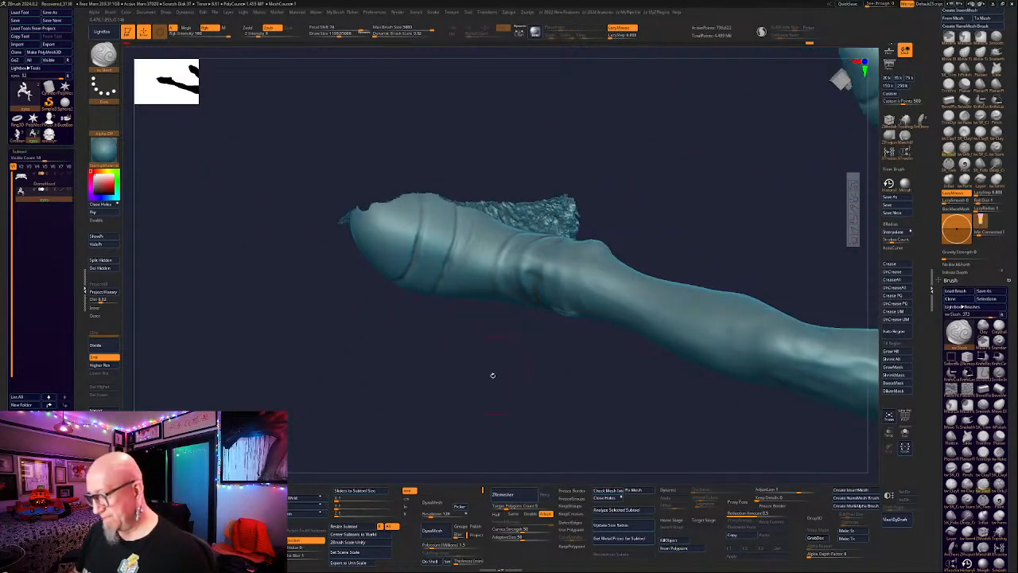
Smooth the grooved bands on the supporting leg's shoe and build up the surface between them with the ClayTubes brush.
right_click(481, 335)
drag(481, 335, 473, 335)
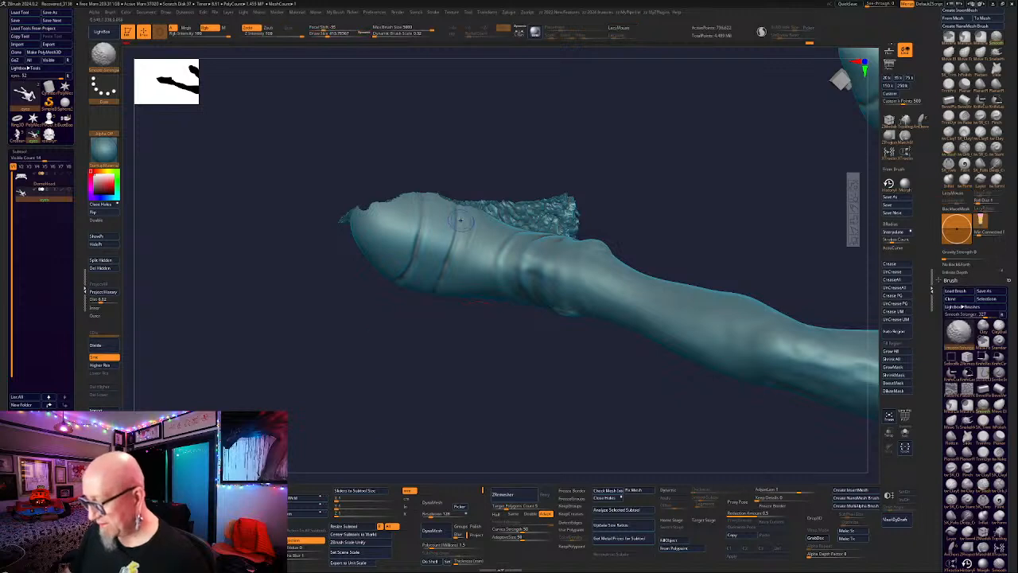
mouse_move(467, 221)
shift+mouse_down()
mouse_move(458, 245)
mouse_move(430, 236)
shift+mouse_up()
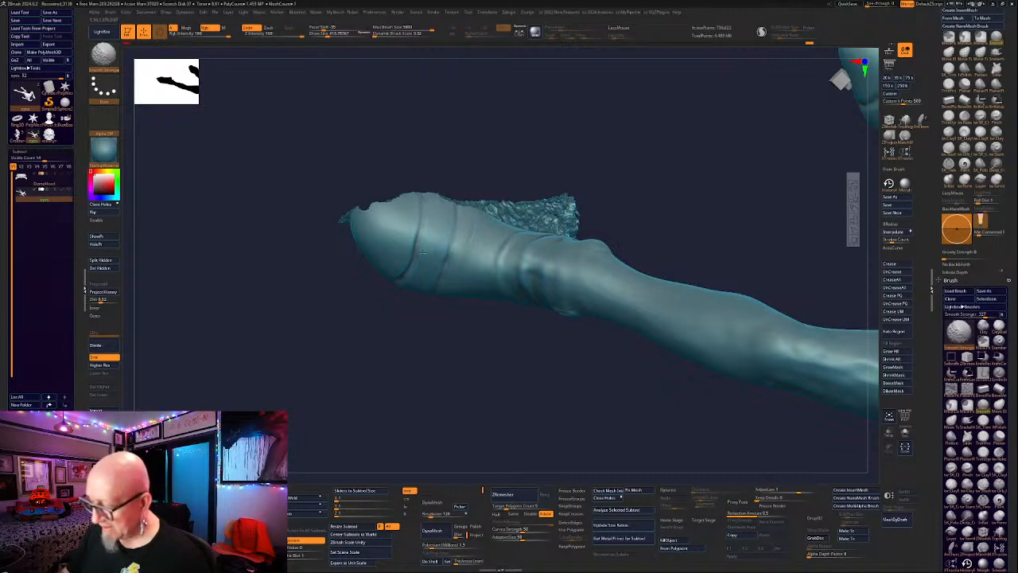
click(949, 134)
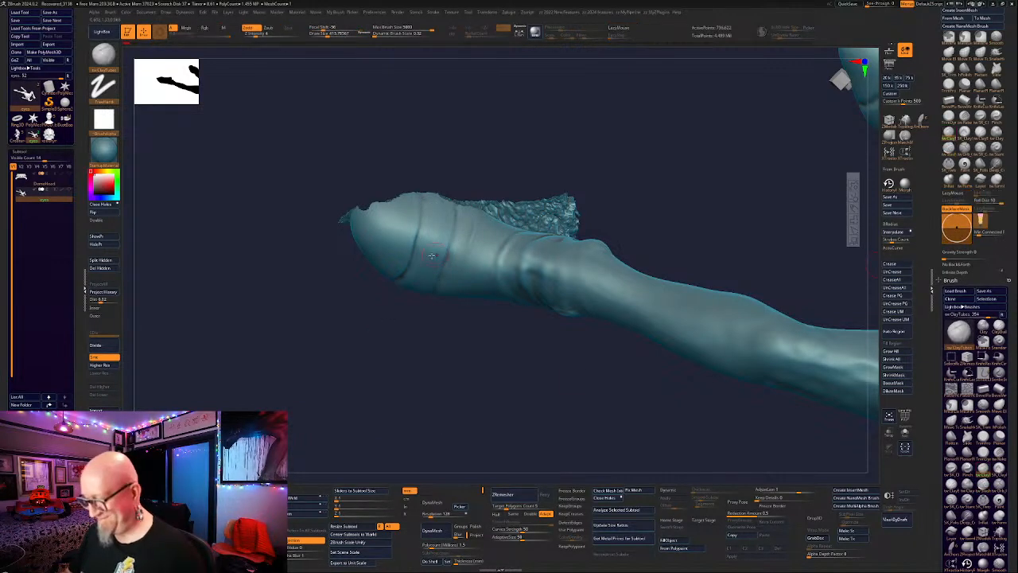
drag(408, 245, 411, 237)
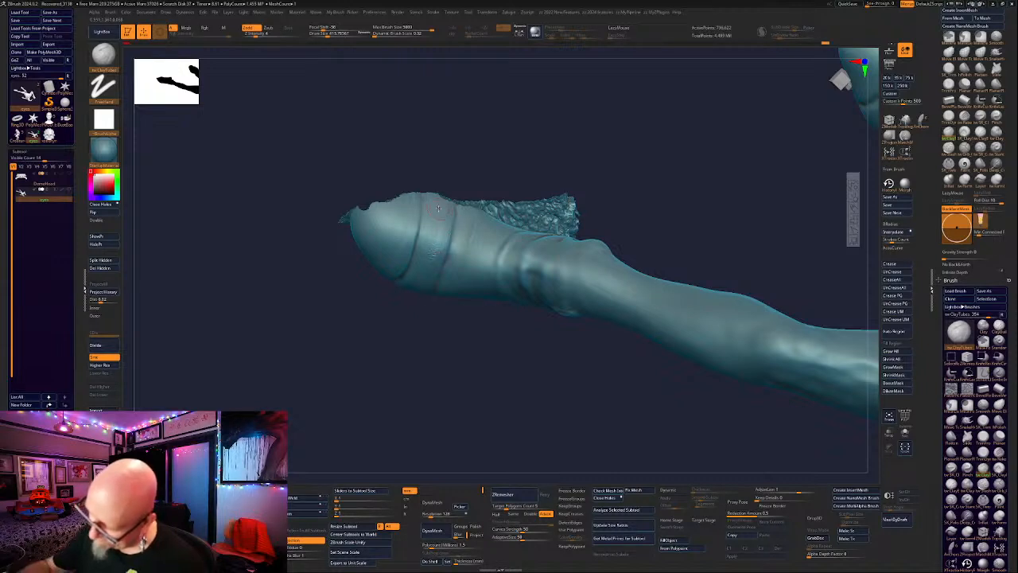
drag(433, 257, 404, 201)
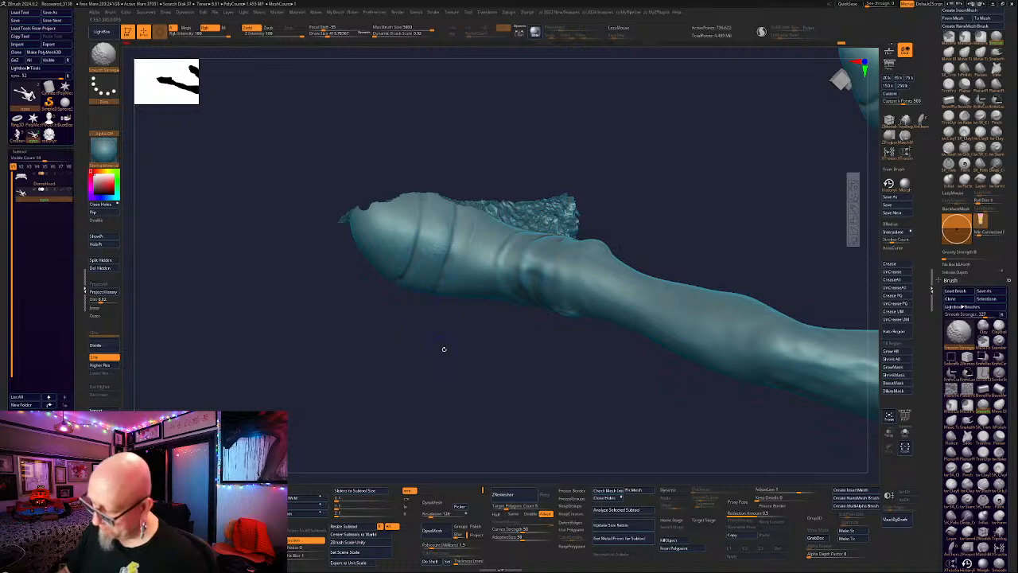
mouse_move(443, 347)
mouse_down()
mouse_move(472, 339)
mouse_move(466, 326)
mouse_up()
mouse_move(454, 238)
shift+mouse_down()
mouse_move(444, 256)
mouse_move(435, 251)
mouse_move(444, 223)
mouse_move(426, 229)
shift+mouse_up()
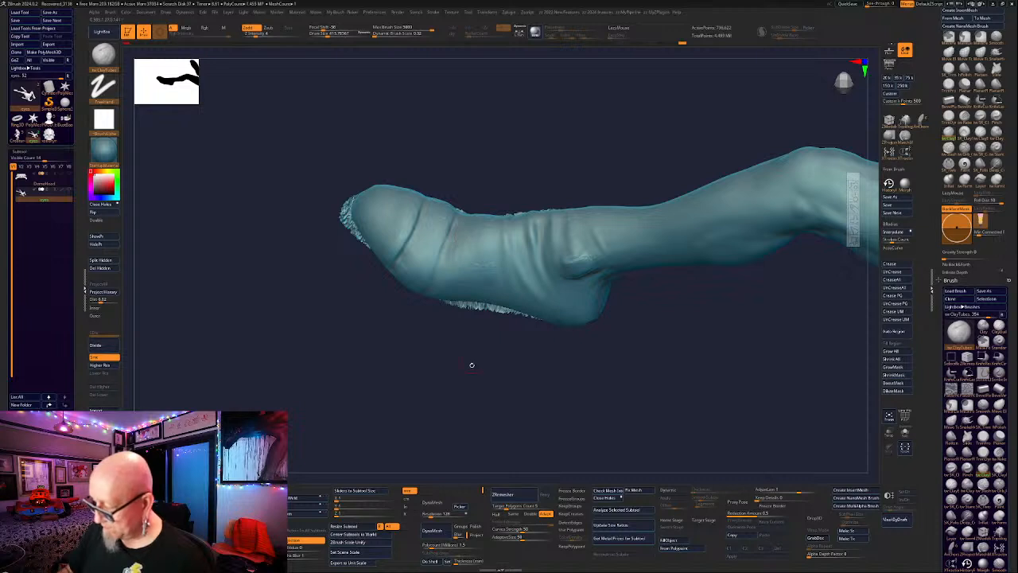
Examine the whole figure's pose, legs and torso from several angles, close up and at full view.
alt+drag(472, 365, 602, 386)
alt+drag(607, 339, 617, 431)
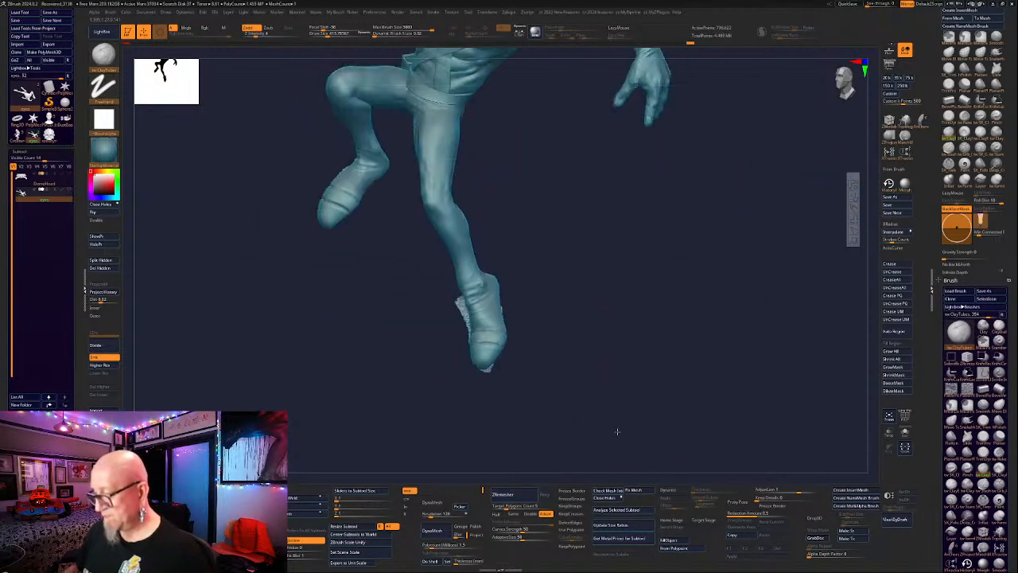
mouse_move(631, 387)
mouse_down()
mouse_move(580, 389)
mouse_move(604, 390)
mouse_move(628, 372)
mouse_move(578, 302)
mouse_move(564, 337)
mouse_move(606, 307)
mouse_move(588, 334)
mouse_move(589, 302)
mouse_move(603, 362)
mouse_move(516, 332)
mouse_up()
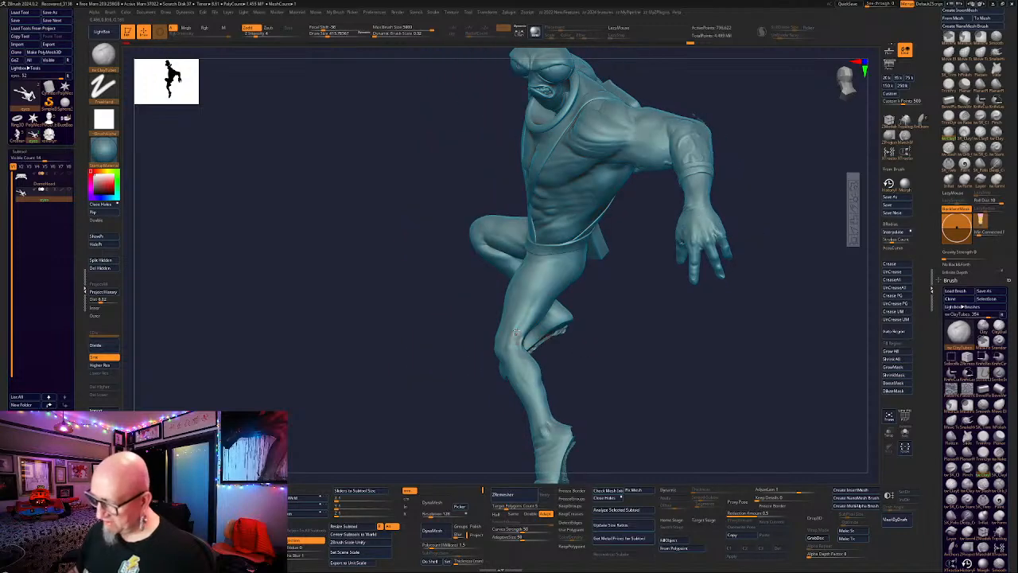
mouse_move(541, 400)
mouse_down()
mouse_move(637, 387)
mouse_move(641, 359)
mouse_move(619, 392)
mouse_move(605, 390)
mouse_move(536, 315)
mouse_up()
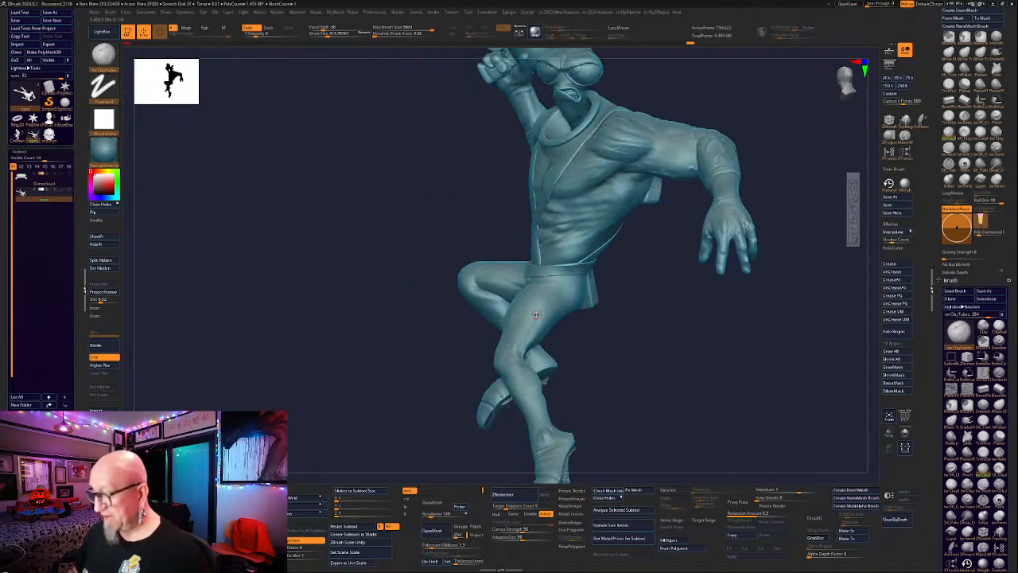
mouse_move(604, 388)
mouse_down()
mouse_move(623, 374)
mouse_move(595, 369)
mouse_move(596, 414)
mouse_move(574, 413)
mouse_move(635, 350)
mouse_move(600, 445)
mouse_move(598, 497)
mouse_up()
alt+drag(682, 156, 614, 509)
alt+drag(618, 380, 609, 496)
drag(711, 181, 764, 185)
mouse_move(619, 301)
alt+mouse_down()
mouse_move(684, 163)
mouse_move(703, 192)
mouse_move(719, 192)
mouse_move(689, 213)
mouse_move(664, 203)
alt+mouse_up()
drag(650, 195, 698, 381)
alt+drag(727, 413, 672, 156)
alt+drag(765, 314, 736, 225)
drag(680, 279, 779, 280)
alt+drag(517, 387, 603, 194)
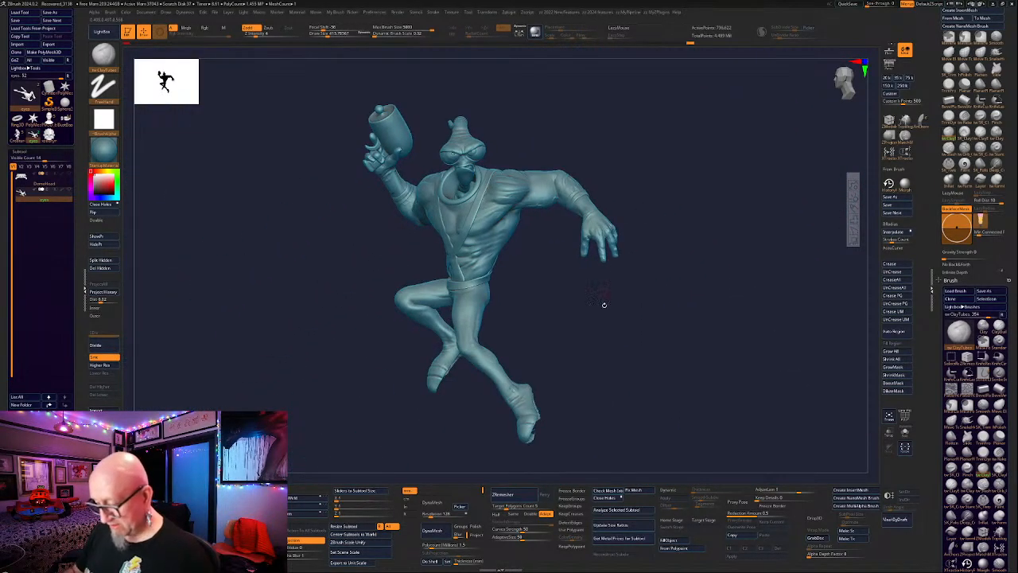
Sculpt and smooth the raised leg's upper thigh where it meets the hip below the belt.
drag(602, 304, 557, 350)
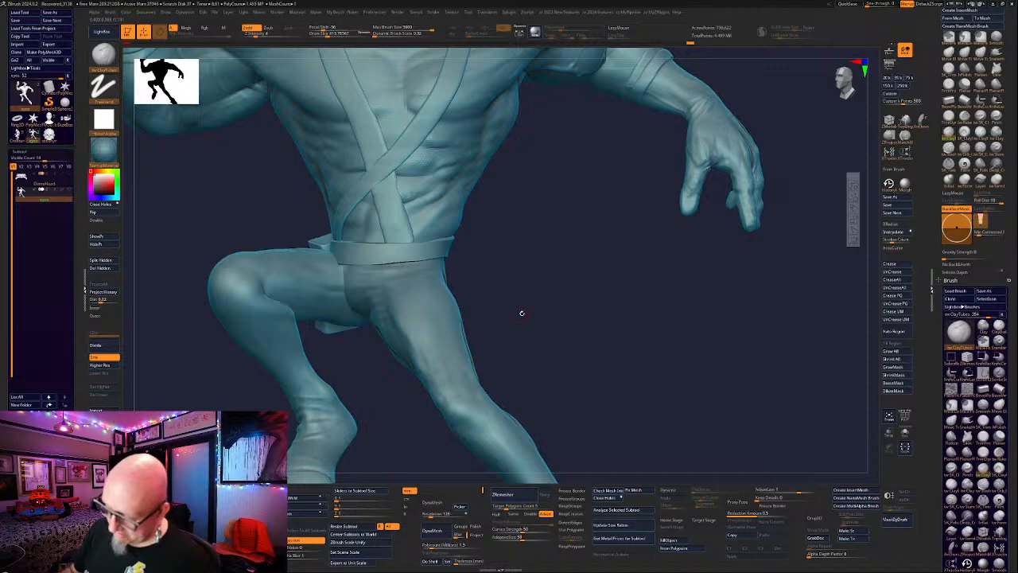
mouse_move(522, 313)
mouse_down()
mouse_move(647, 313)
mouse_move(527, 432)
mouse_move(497, 422)
mouse_move(628, 411)
mouse_move(684, 418)
mouse_up()
key(b)
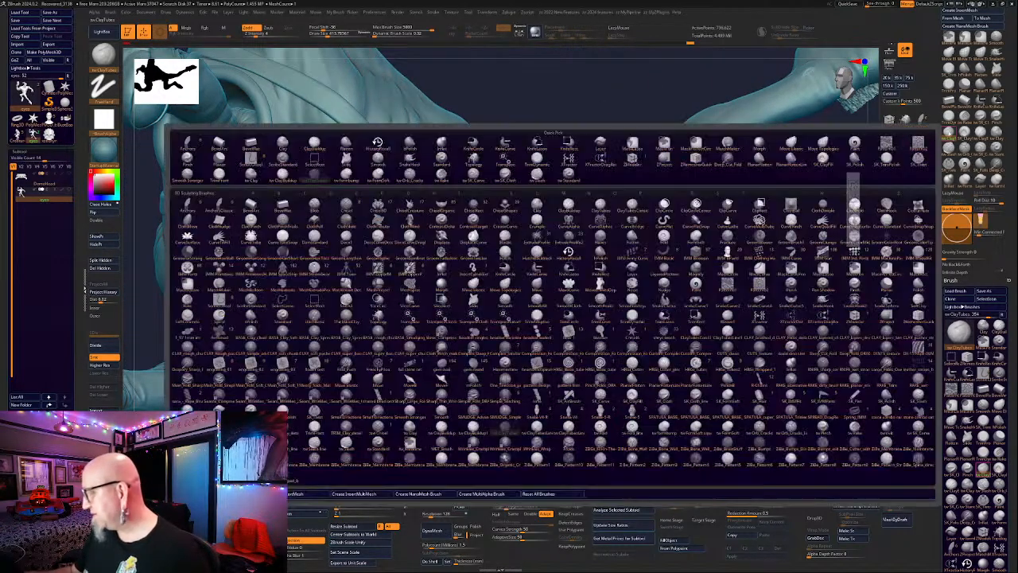
key(Escape)
drag(534, 302, 500, 271)
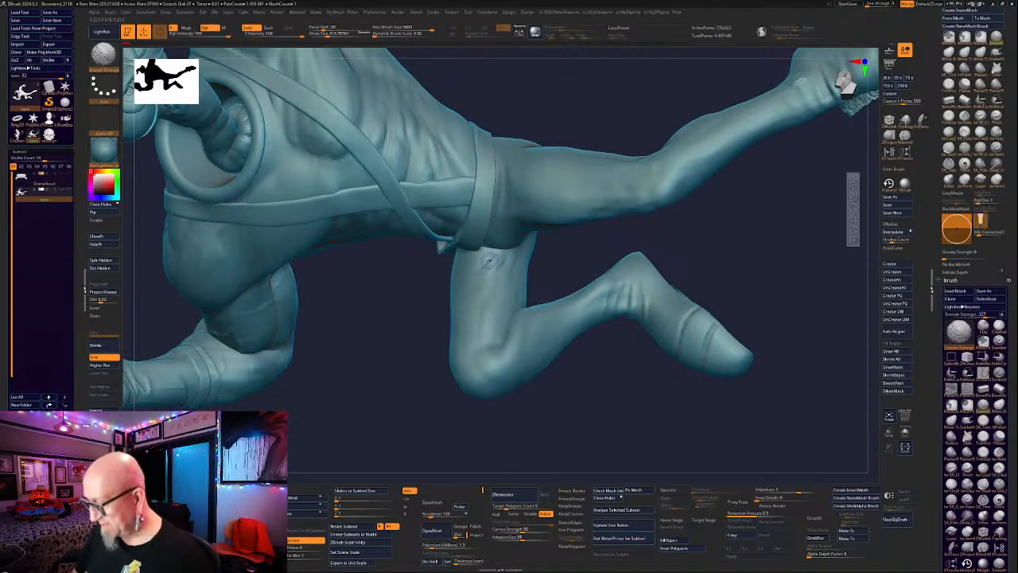
shift+drag(490, 261, 496, 251)
drag(558, 274, 514, 253)
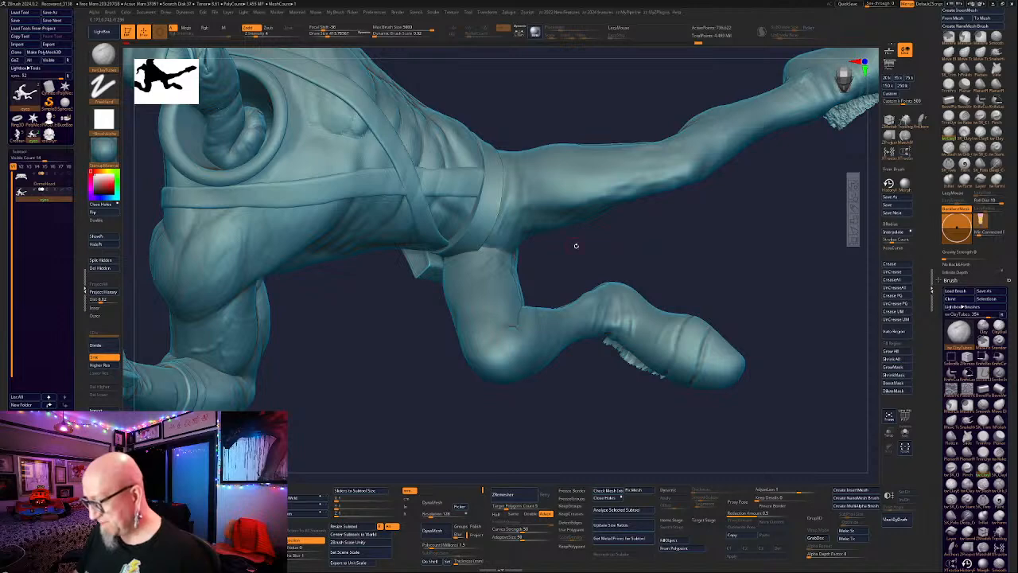
mouse_move(576, 245)
mouse_down()
mouse_move(538, 250)
mouse_move(556, 275)
mouse_move(511, 284)
mouse_up()
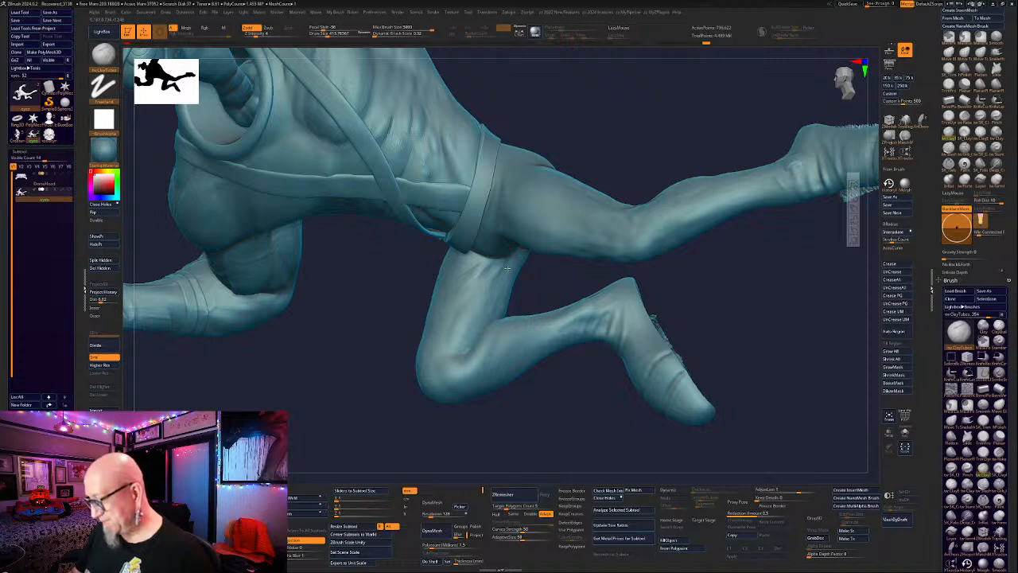
drag(546, 281, 506, 272)
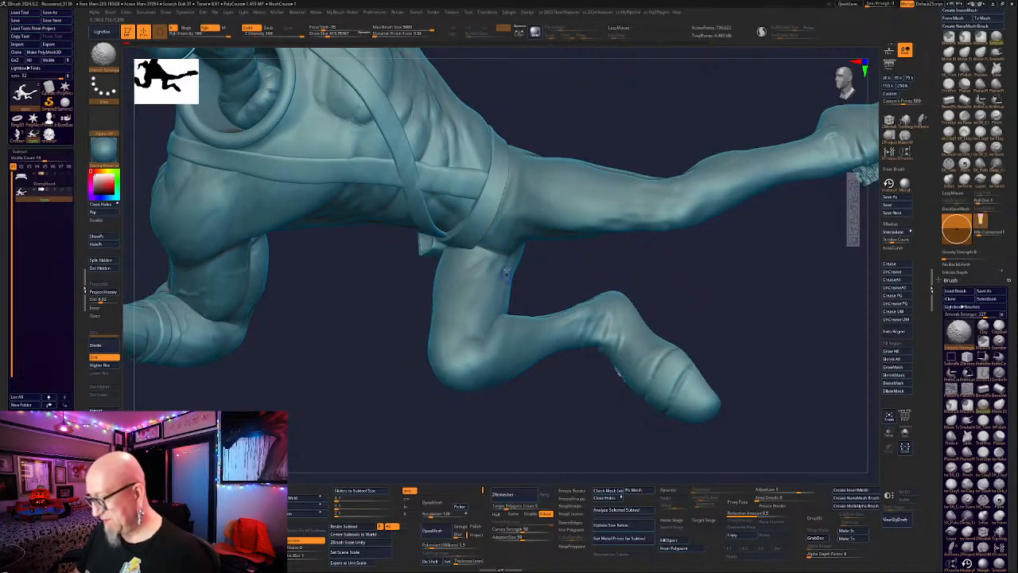
drag(584, 279, 502, 234)
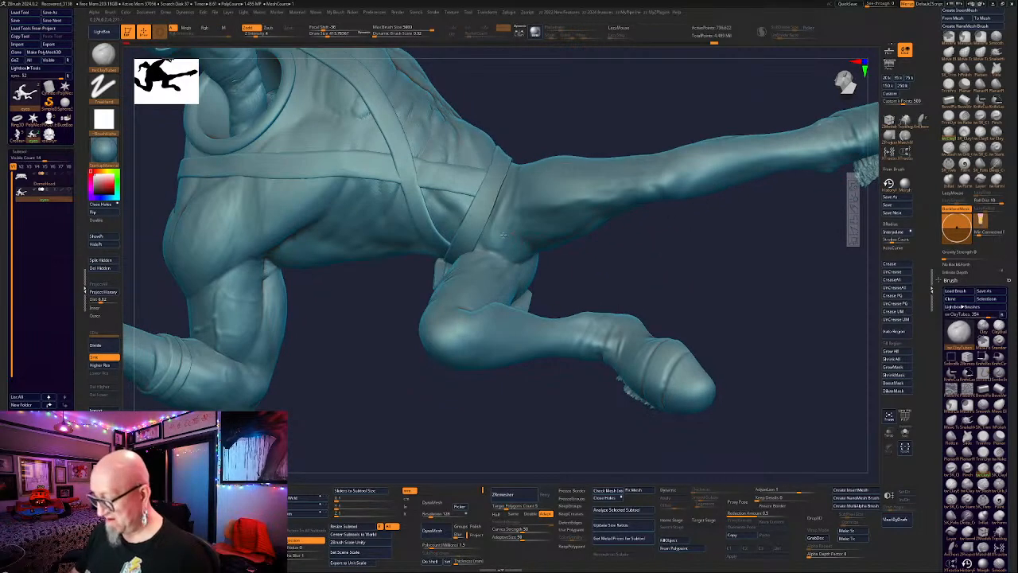
drag(553, 267, 580, 274)
Check the full figure's silhouette and the transition from hips to legs from several front angles.
key(f)
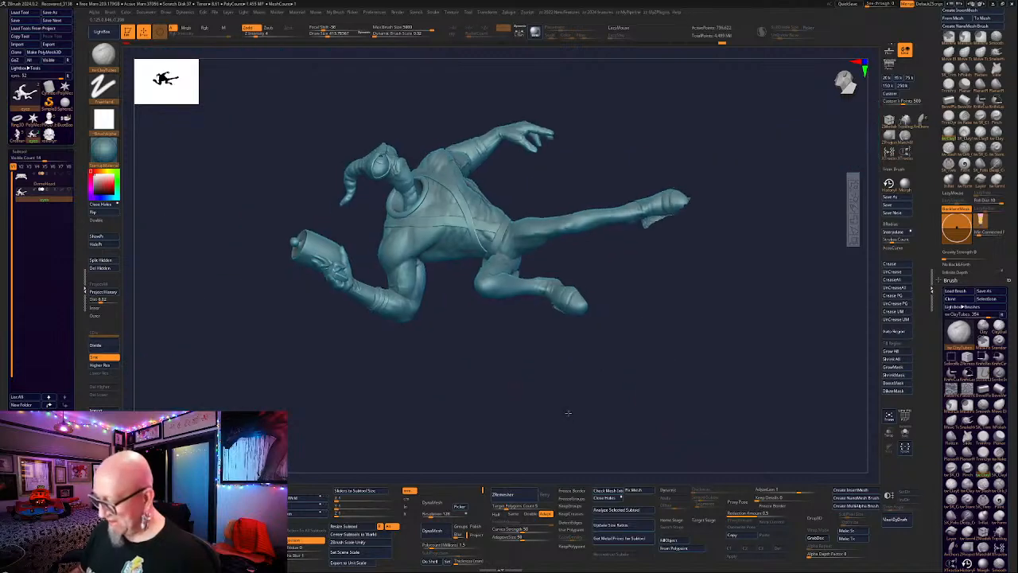
mouse_move(568, 411)
mouse_down()
mouse_move(620, 342)
mouse_move(723, 337)
mouse_move(713, 344)
mouse_up()
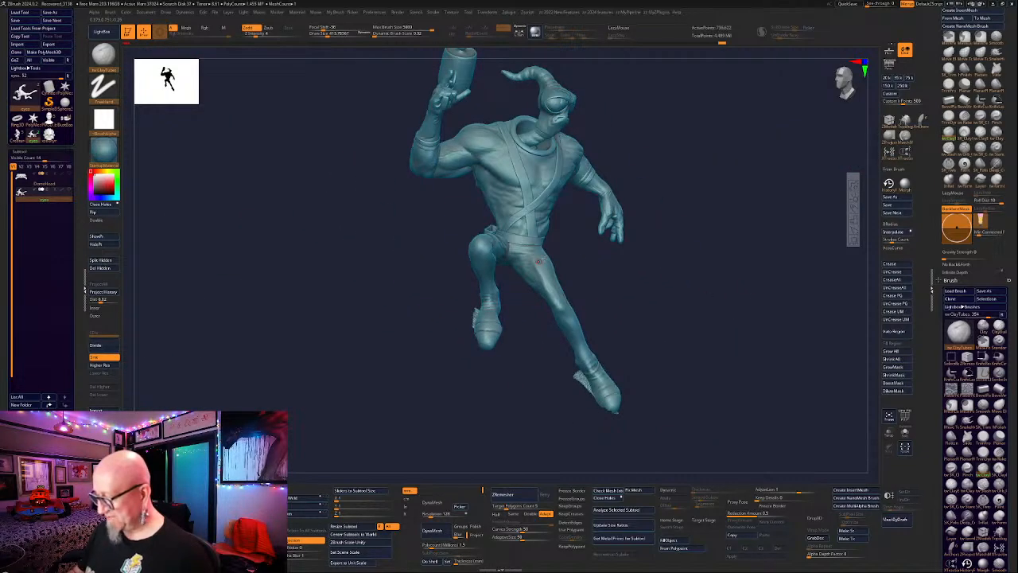
right_drag(538, 261, 506, 247)
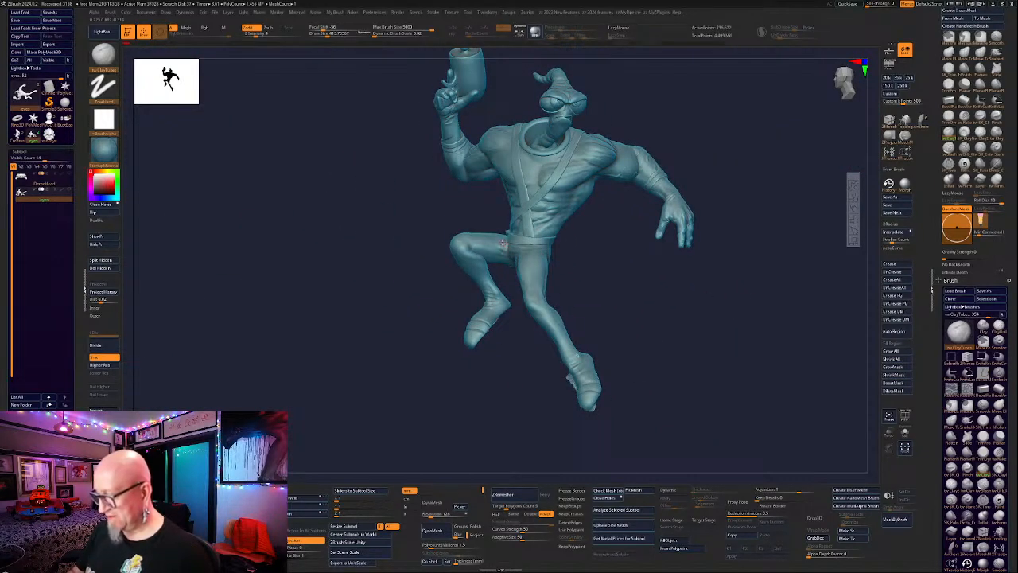
mouse_move(533, 319)
right_down()
mouse_move(607, 329)
mouse_move(597, 336)
mouse_move(611, 339)
mouse_move(594, 344)
mouse_move(581, 375)
right_up()
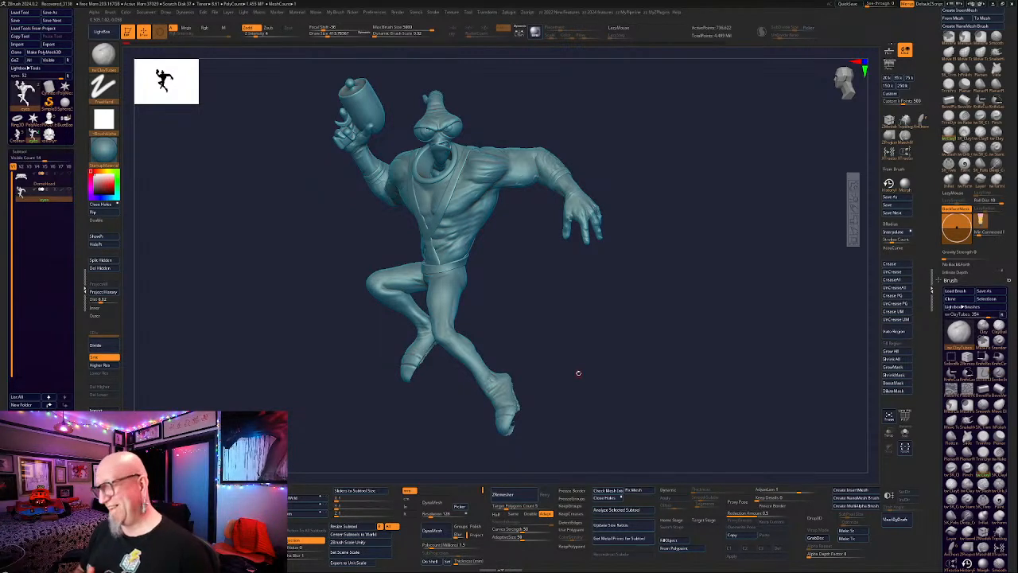
mouse_move(606, 342)
right_down()
mouse_move(631, 334)
mouse_move(732, 374)
mouse_move(693, 334)
mouse_move(645, 382)
mouse_move(609, 397)
mouse_move(630, 394)
mouse_move(641, 295)
mouse_move(620, 317)
right_up()
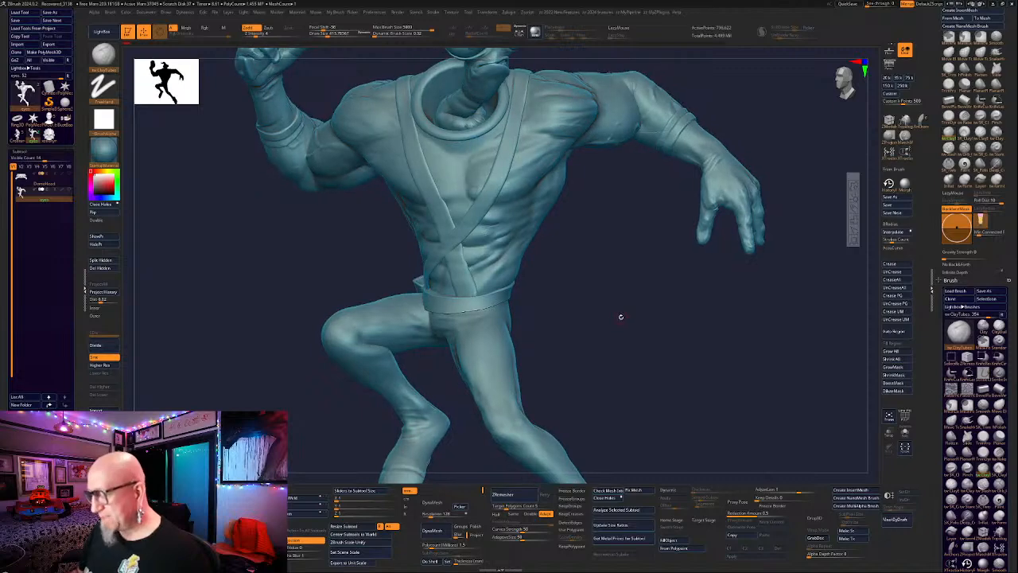
Set the ClayTubes brush's draw size to about 576 and go over the chest and abdomen around the crossed straps.
mouse_move(615, 325)
mouse_down()
mouse_move(625, 311)
mouse_move(611, 305)
mouse_up()
key(space)
drag(456, 239, 455, 238)
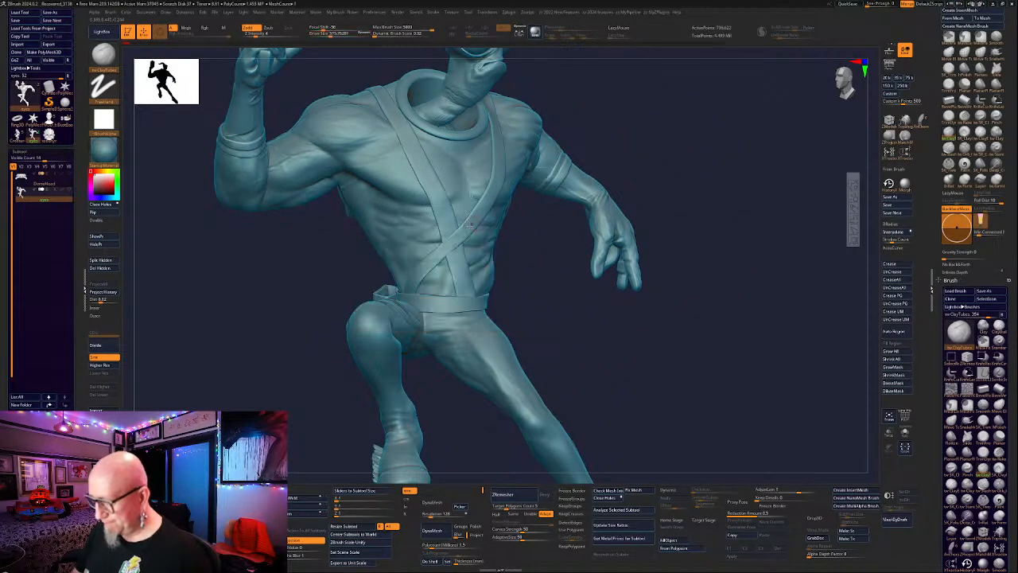
mouse_move(654, 320)
mouse_down()
mouse_move(554, 323)
mouse_move(663, 281)
mouse_move(429, 302)
mouse_move(585, 316)
mouse_move(655, 291)
mouse_move(597, 335)
mouse_up()
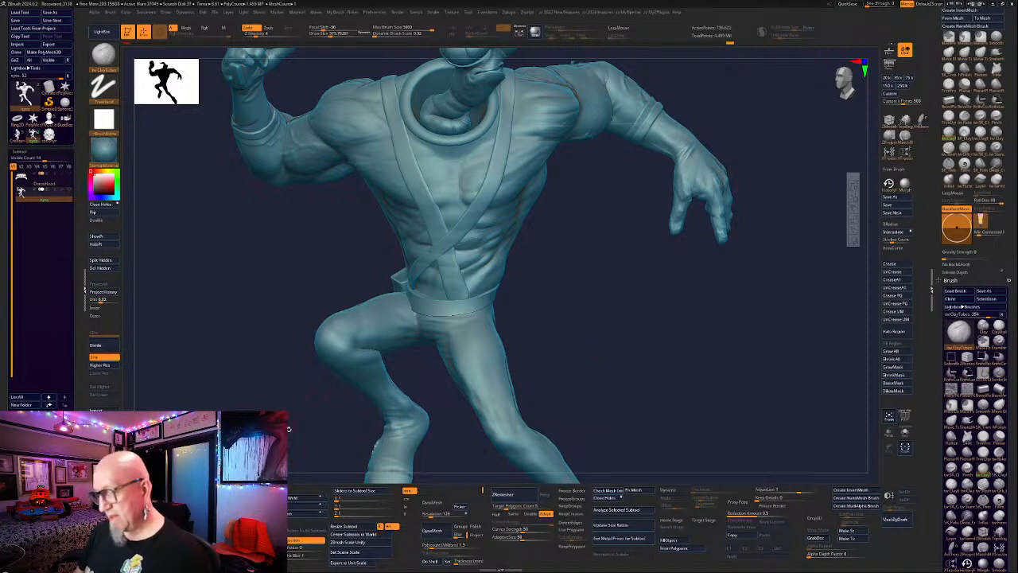
drag(289, 428, 489, 164)
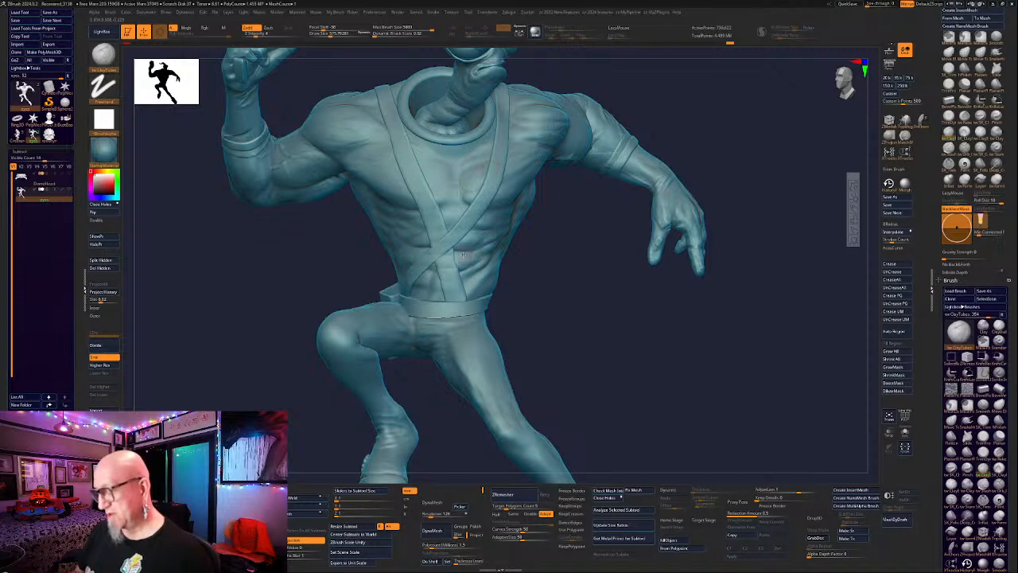
drag(561, 321, 609, 347)
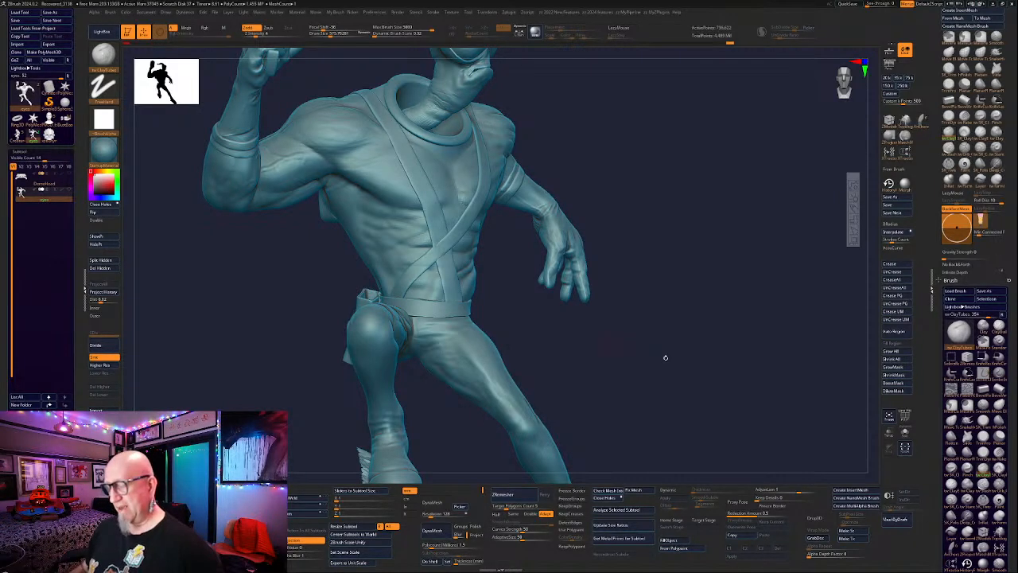
Unhide the rock base around the isolated figure.
mouse_move(666, 358)
right_down()
mouse_move(654, 378)
mouse_move(639, 295)
mouse_move(573, 298)
mouse_move(580, 334)
mouse_move(514, 345)
mouse_move(588, 334)
right_up()
right_drag(329, 443, 337, 393)
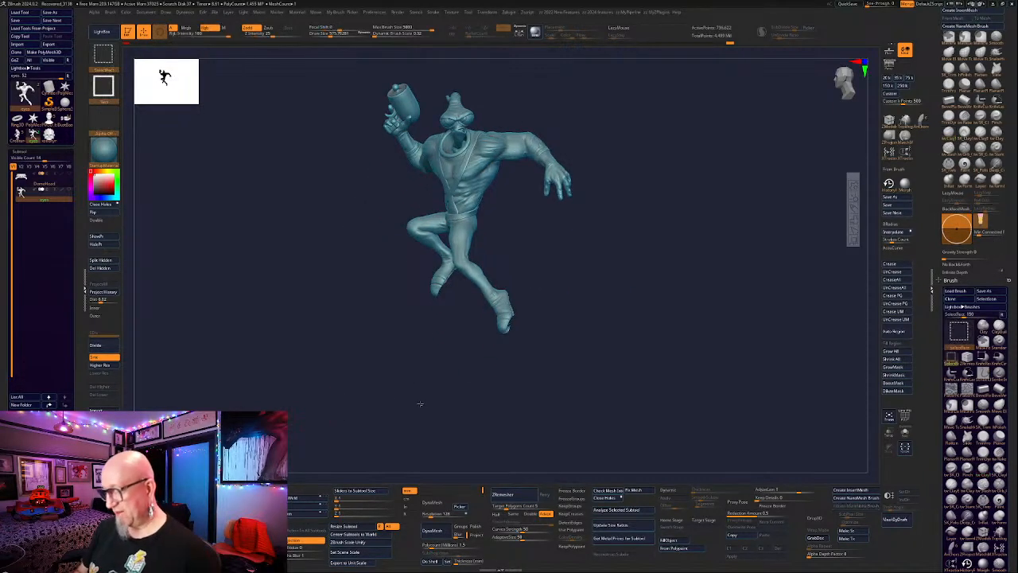
ctrl+shift+click(698, 350)
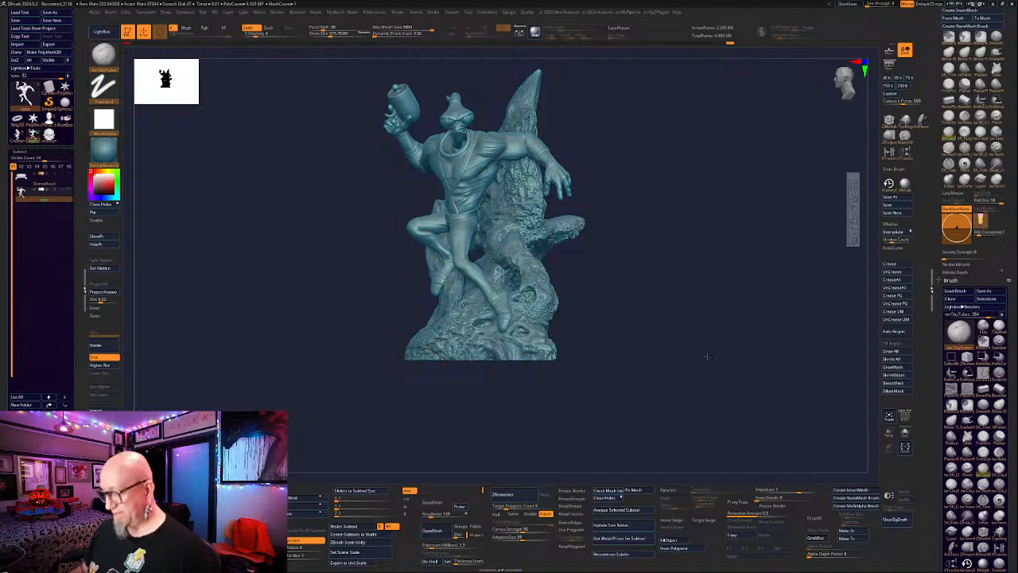
Choose the SK_TrimPolish brush, set its draw size to about 2580, and test a stroke on the rock wall.
right_drag(707, 356, 688, 397)
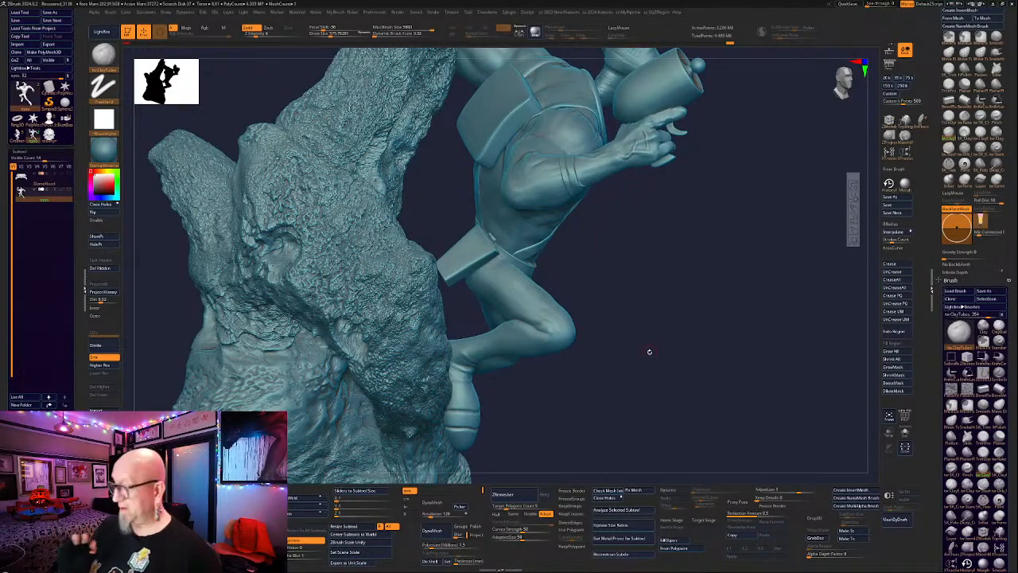
click(950, 70)
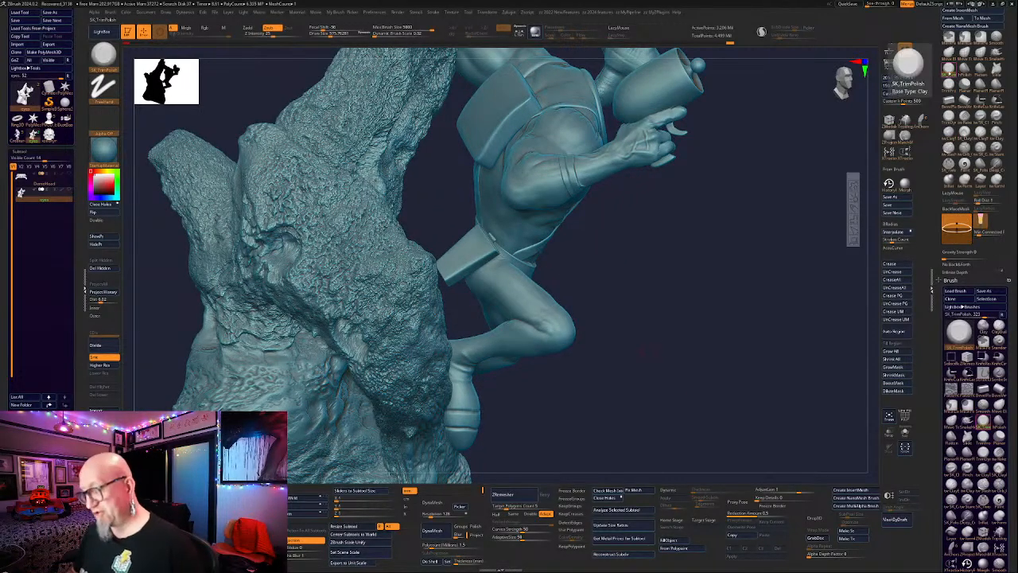
key(space)
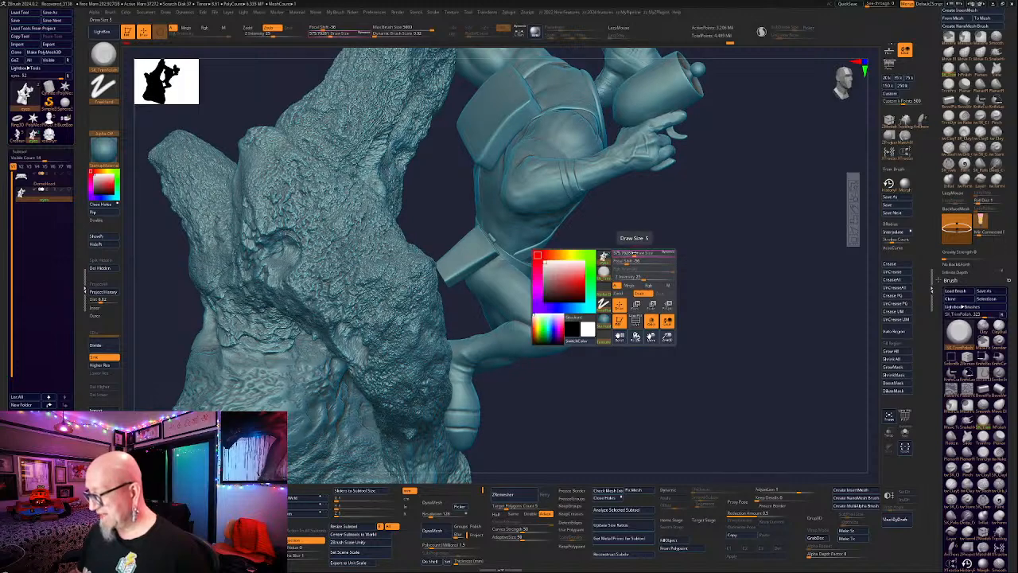
drag(634, 252, 651, 250)
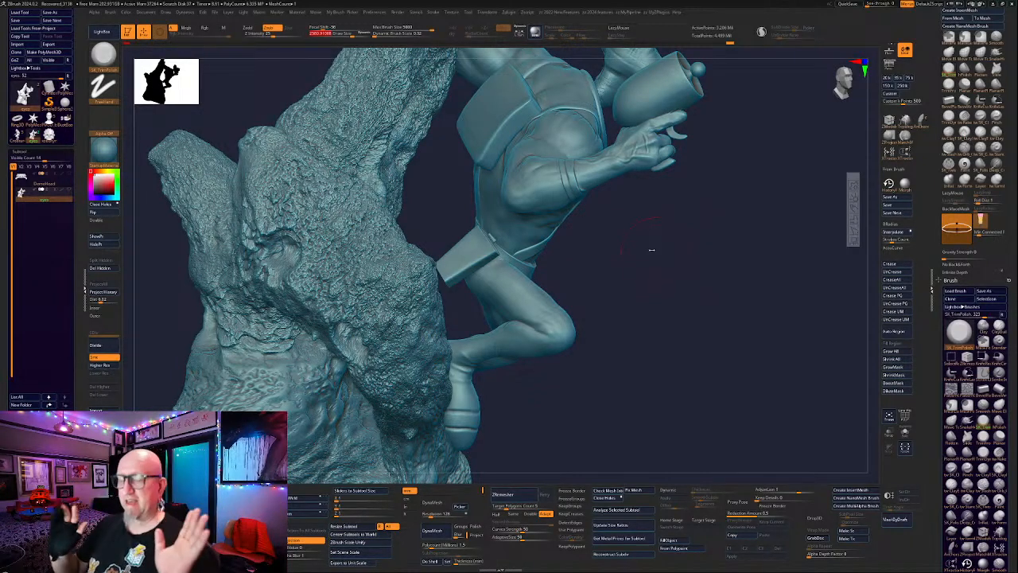
drag(651, 249, 599, 389)
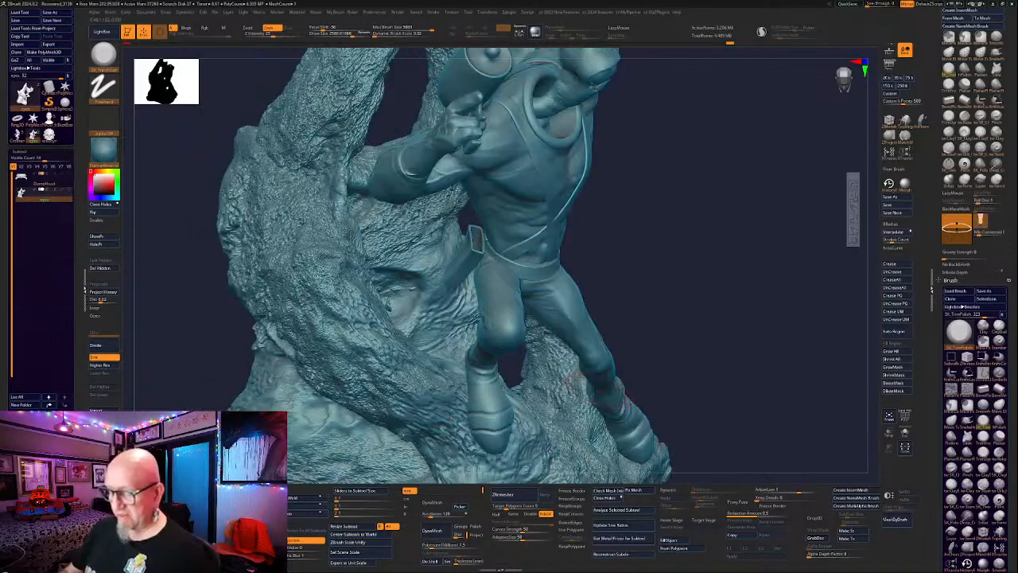
drag(645, 268, 644, 270)
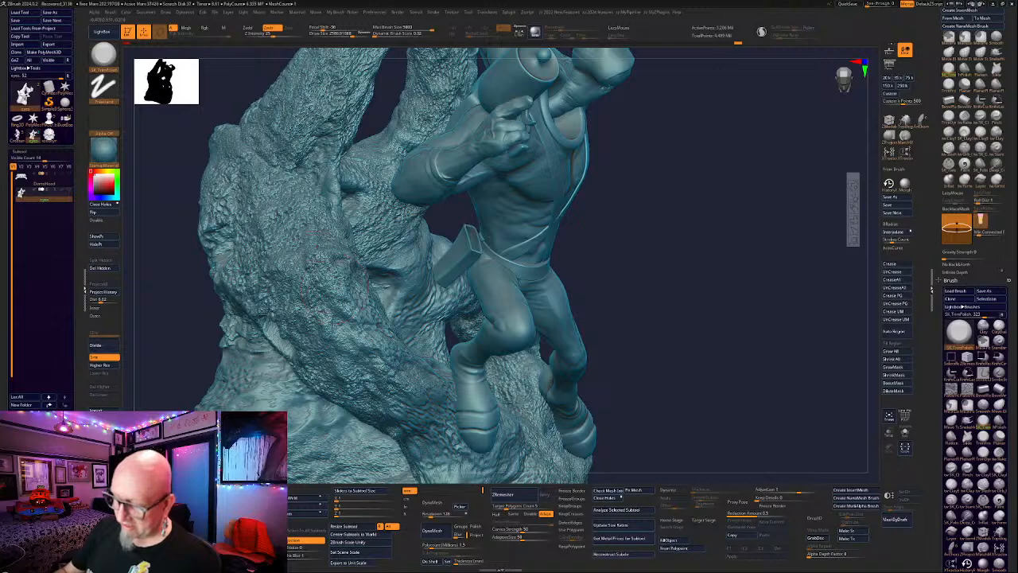
drag(328, 257, 336, 289)
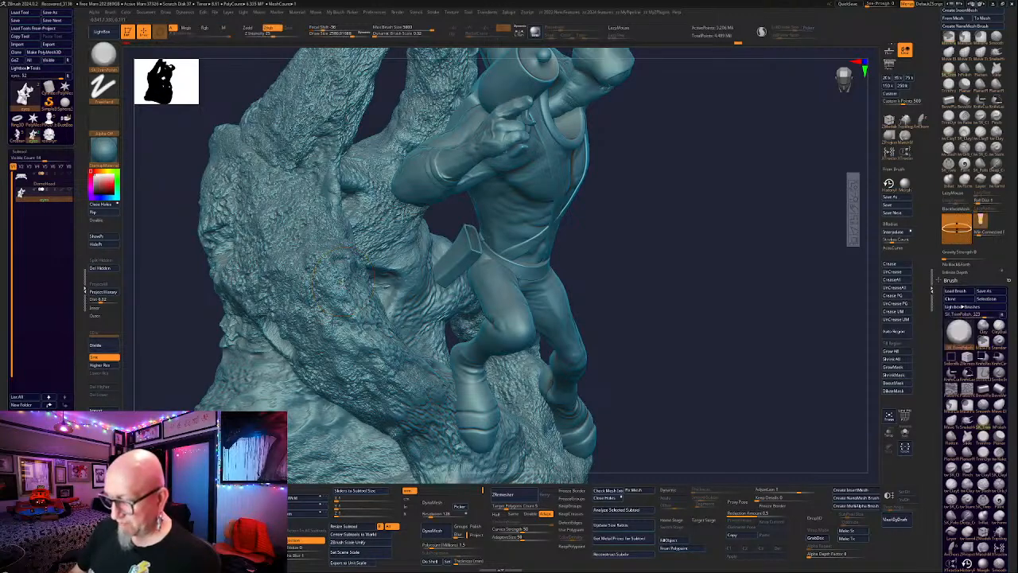
Set the brush's Z Intensity to 10 and polish the noisy surface along the slope of the rock spire.
click(257, 34)
text(1)
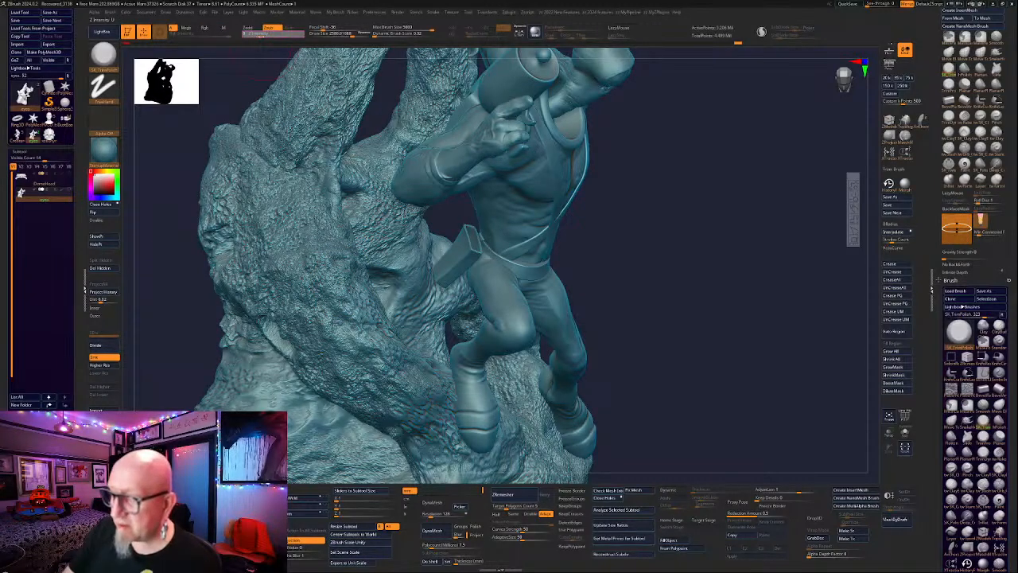
text(0)
key(Return)
drag(670, 228, 619, 225)
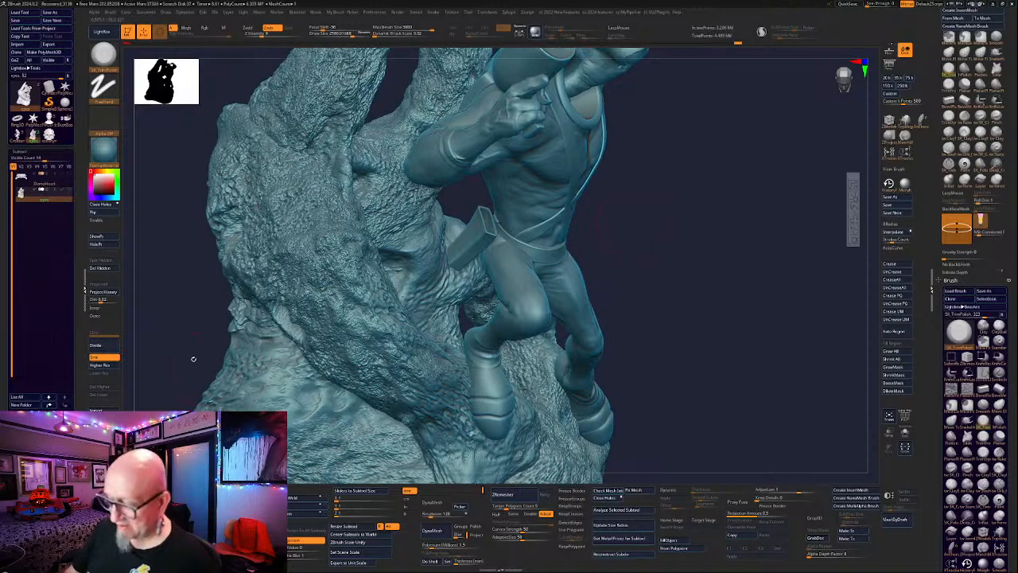
mouse_move(193, 359)
mouse_down()
mouse_move(165, 322)
mouse_move(185, 413)
mouse_up()
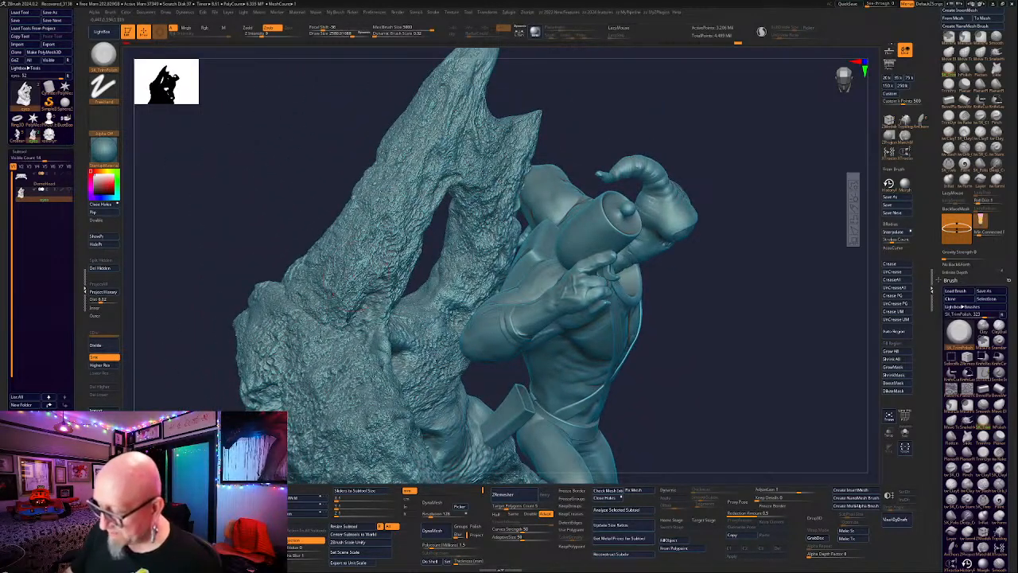
drag(351, 269, 398, 180)
drag(393, 216, 402, 185)
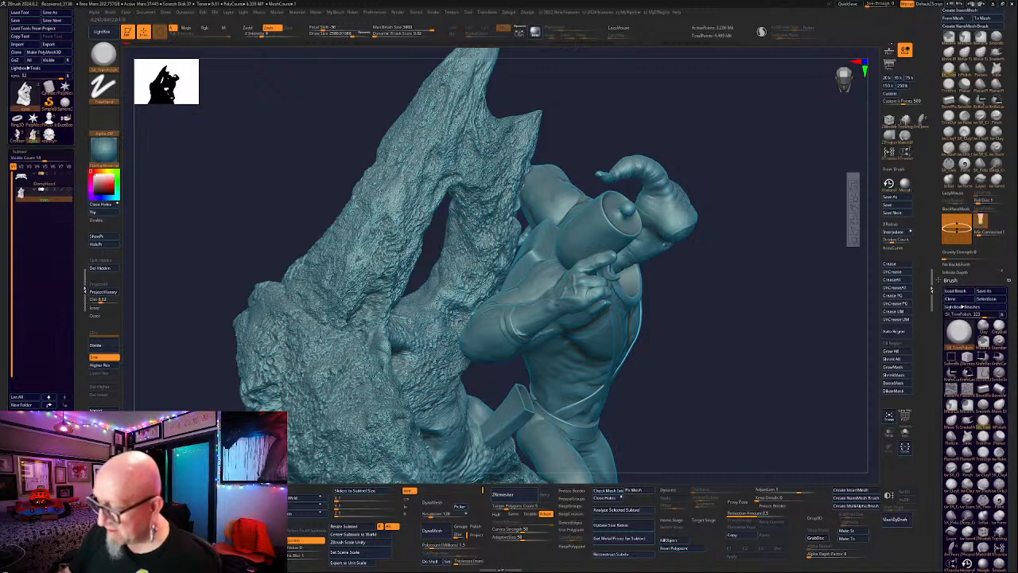
drag(400, 250, 410, 219)
mouse_move(409, 178)
mouse_down()
mouse_move(427, 148)
mouse_move(419, 161)
mouse_up()
drag(414, 205, 418, 184)
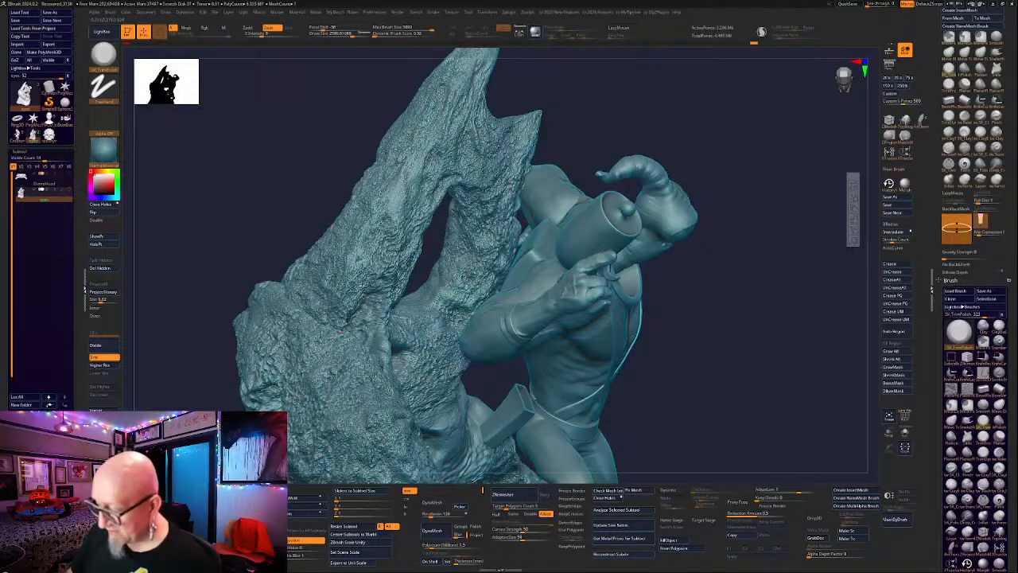
Polish the rock ridge at the spire's foot and the wall behind the figure's bent arm and waist.
drag(351, 302, 373, 263)
mouse_move(355, 273)
mouse_down()
mouse_move(368, 247)
mouse_move(361, 250)
mouse_up()
mouse_move(342, 306)
mouse_down()
mouse_move(354, 291)
mouse_move(329, 281)
mouse_up()
drag(309, 354, 328, 332)
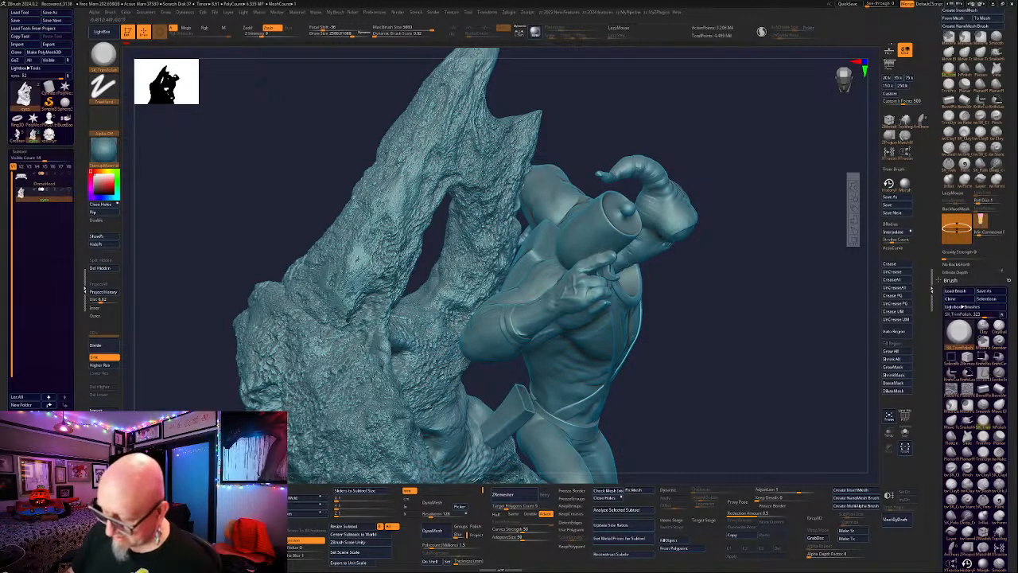
drag(760, 347, 720, 263)
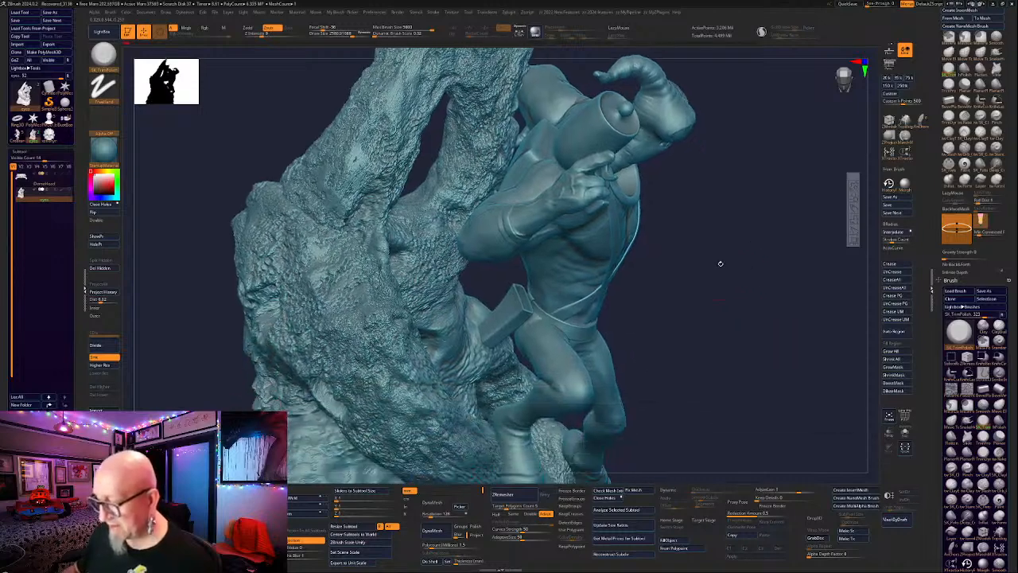
mouse_move(789, 226)
mouse_down()
mouse_move(741, 159)
mouse_move(759, 159)
mouse_up()
drag(397, 155, 406, 118)
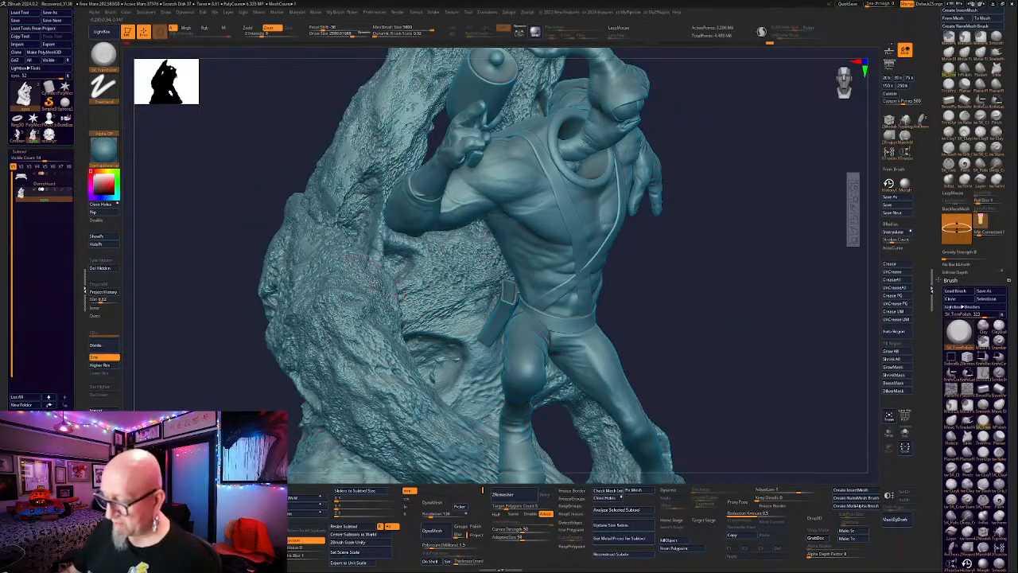
mouse_move(374, 286)
mouse_down()
mouse_move(356, 342)
mouse_move(364, 362)
mouse_move(397, 374)
mouse_move(379, 335)
mouse_move(387, 314)
mouse_move(457, 254)
mouse_move(453, 307)
mouse_move(481, 278)
mouse_up()
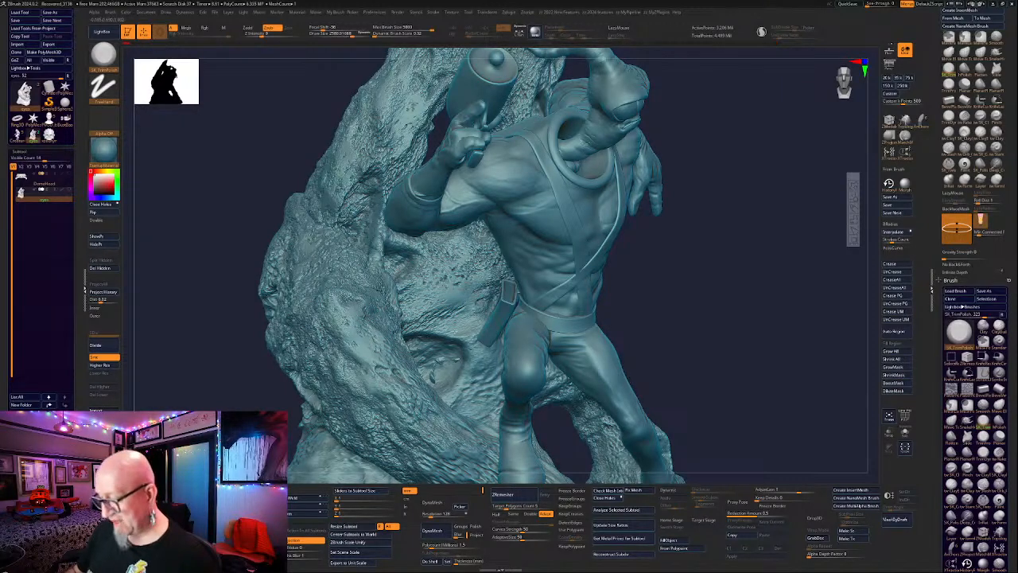
Polish flatter planes into the rough front of the rock base beneath the figure's feet.
key(f)
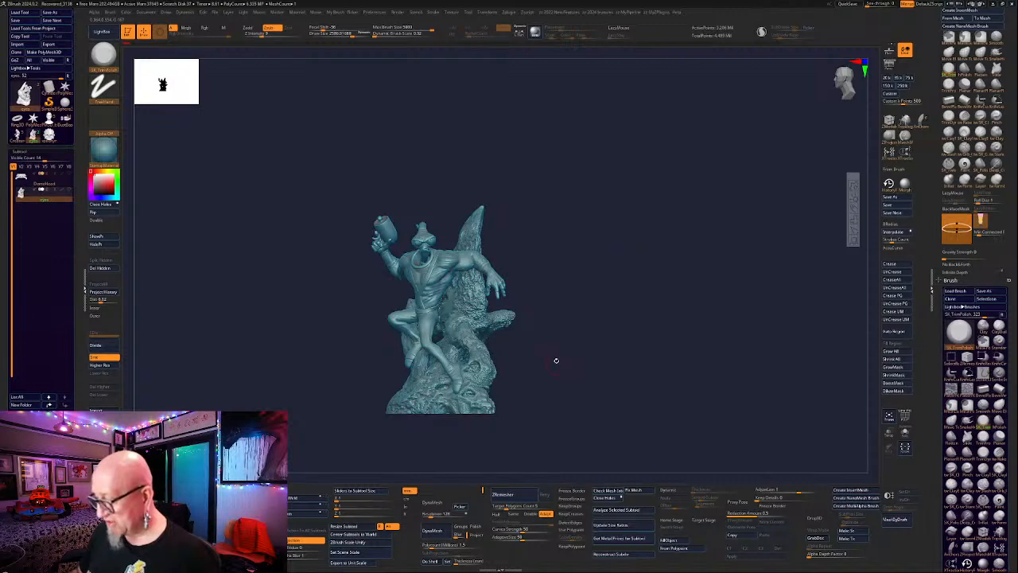
mouse_move(554, 359)
alt+mouse_down()
mouse_move(546, 339)
mouse_move(690, 345)
alt+mouse_up()
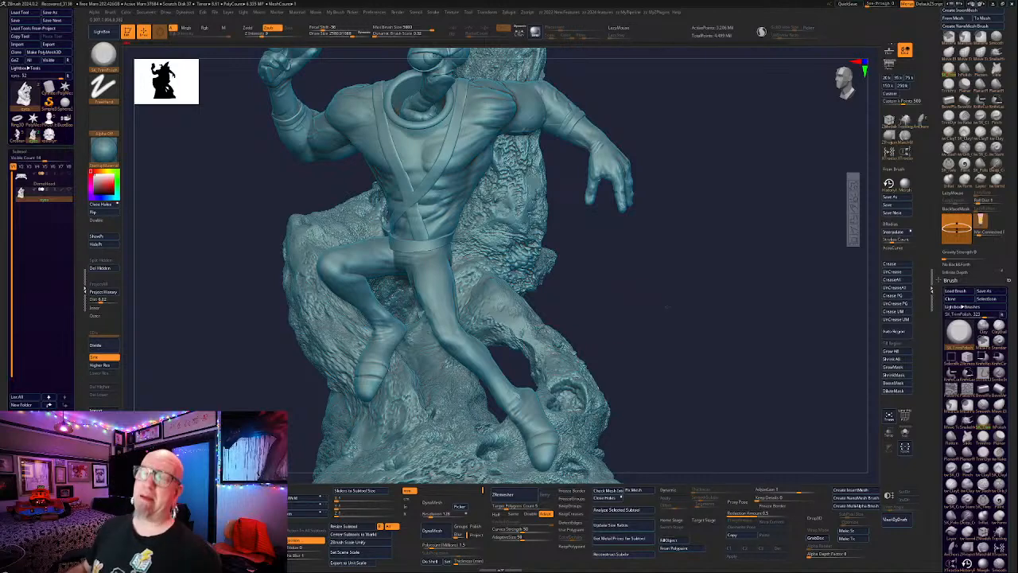
alt+drag(666, 306, 635, 195)
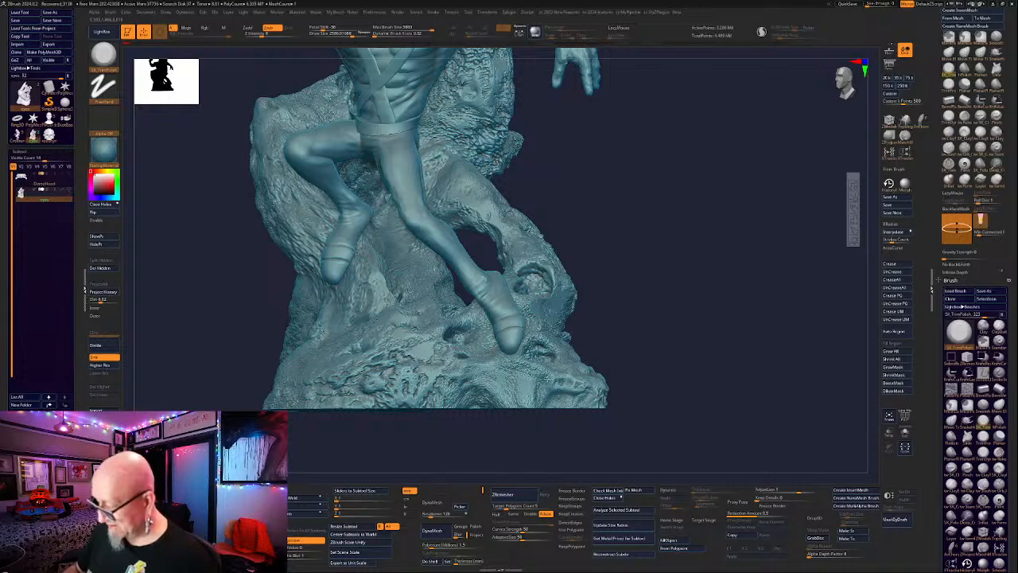
drag(557, 380, 610, 342)
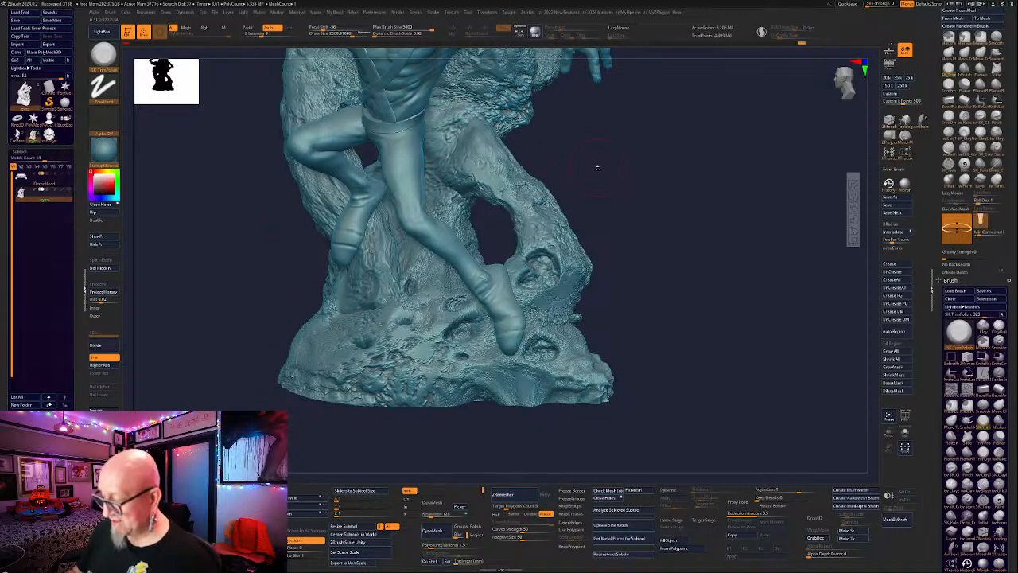
mouse_move(598, 166)
mouse_down()
mouse_move(528, 226)
mouse_move(502, 226)
mouse_up()
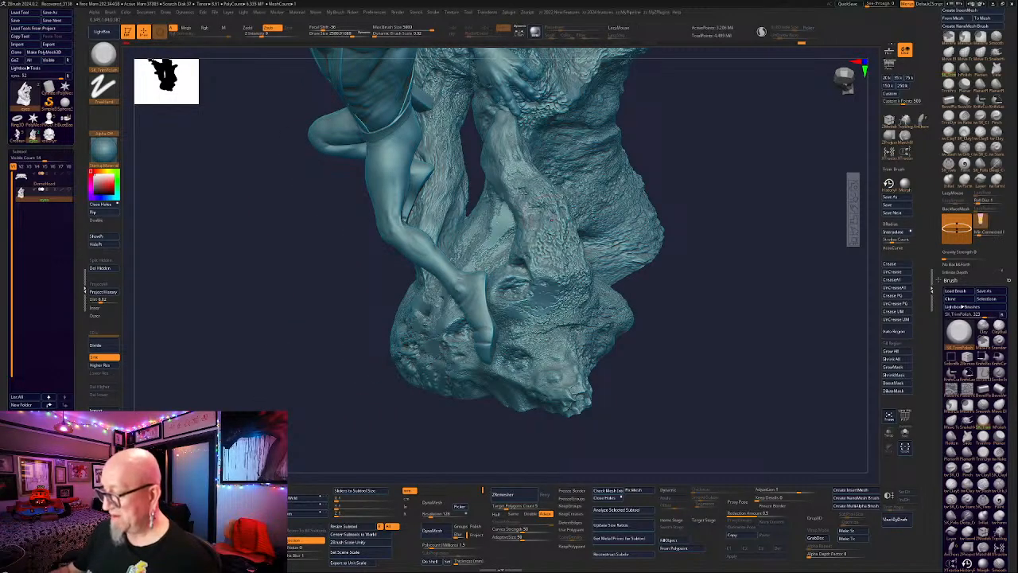
Polish the arched rock branch and the side of the base next to the extended leg.
drag(443, 132, 454, 86)
mouse_move(702, 89)
alt+mouse_down()
mouse_move(614, 292)
mouse_move(625, 177)
mouse_move(562, 159)
alt+mouse_up()
mouse_move(388, 259)
mouse_down()
mouse_move(400, 280)
mouse_move(428, 284)
mouse_move(480, 315)
mouse_up()
drag(422, 411, 411, 449)
drag(436, 392, 490, 428)
mouse_move(616, 312)
alt+mouse_down()
mouse_move(622, 289)
mouse_move(515, 290)
mouse_move(509, 268)
alt+mouse_up()
mouse_move(415, 335)
mouse_down()
mouse_move(420, 362)
mouse_move(362, 347)
mouse_up()
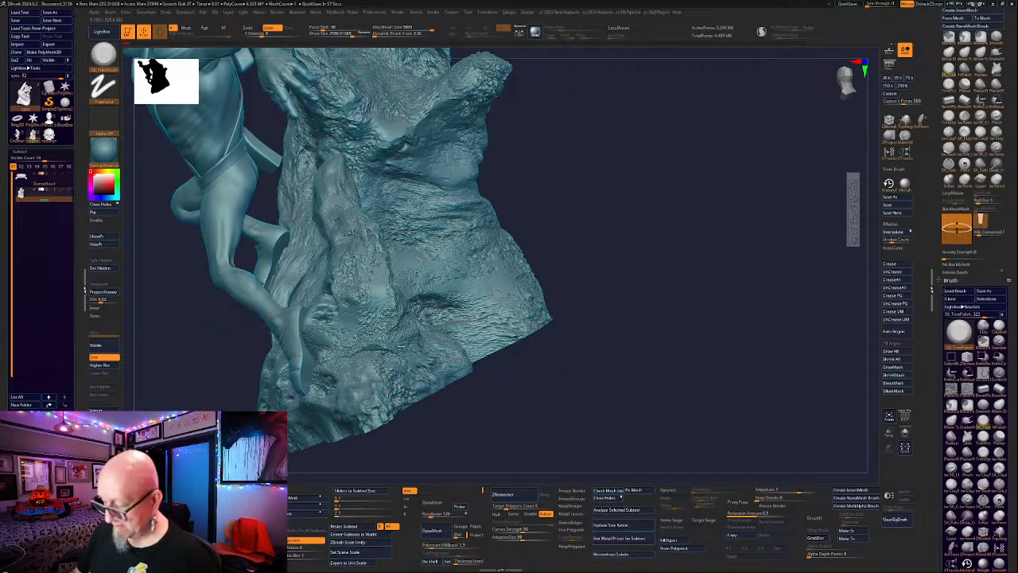
Trim broad planes into the spire and outer flank of the rock while checking the whole statue from several angles.
mouse_move(560, 326)
mouse_down()
mouse_move(618, 327)
mouse_move(598, 343)
mouse_move(501, 286)
mouse_up()
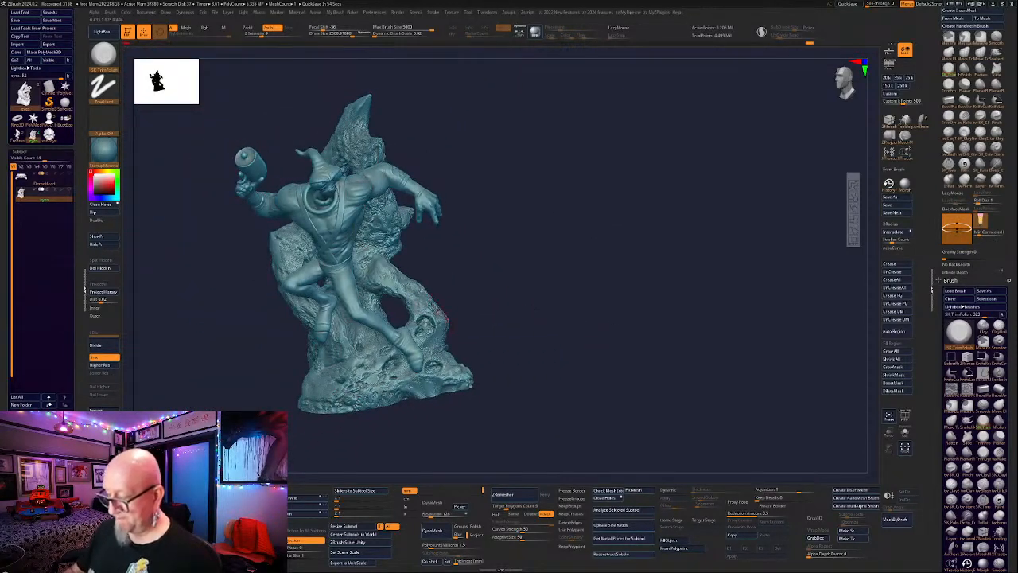
mouse_move(398, 286)
mouse_down()
mouse_move(502, 281)
mouse_move(391, 360)
mouse_up()
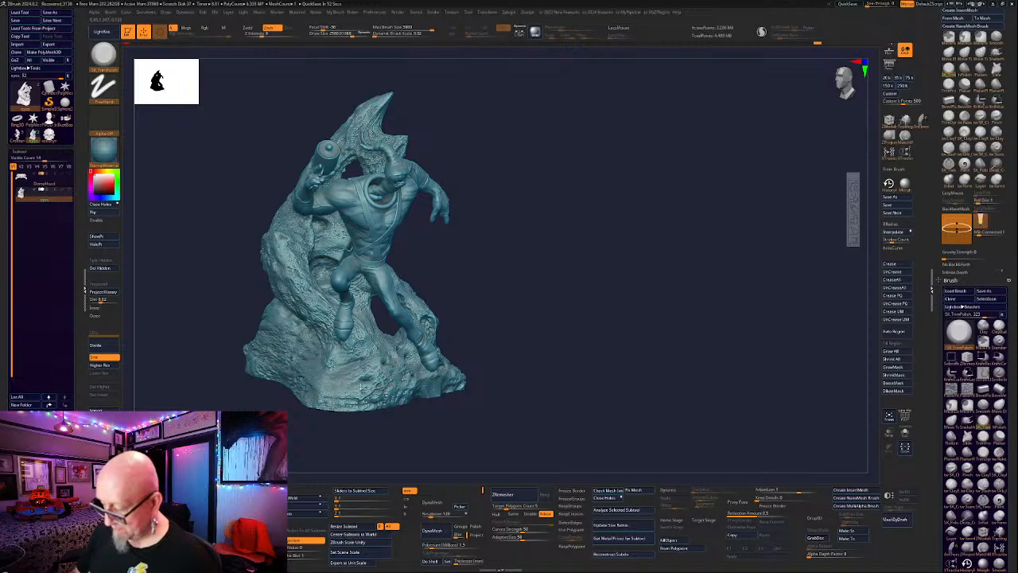
drag(514, 252, 313, 358)
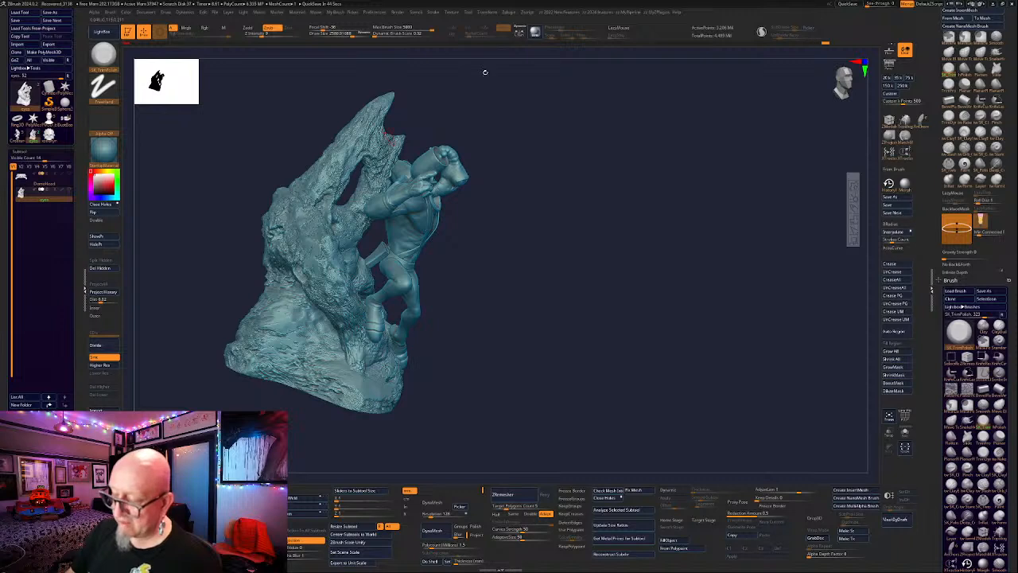
drag(484, 71, 293, 218)
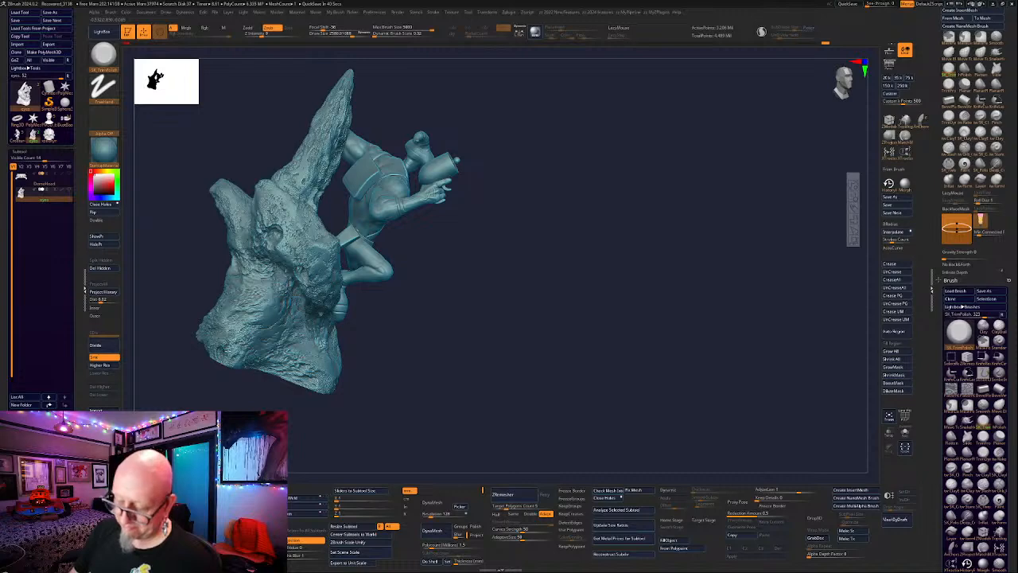
drag(429, 336, 330, 310)
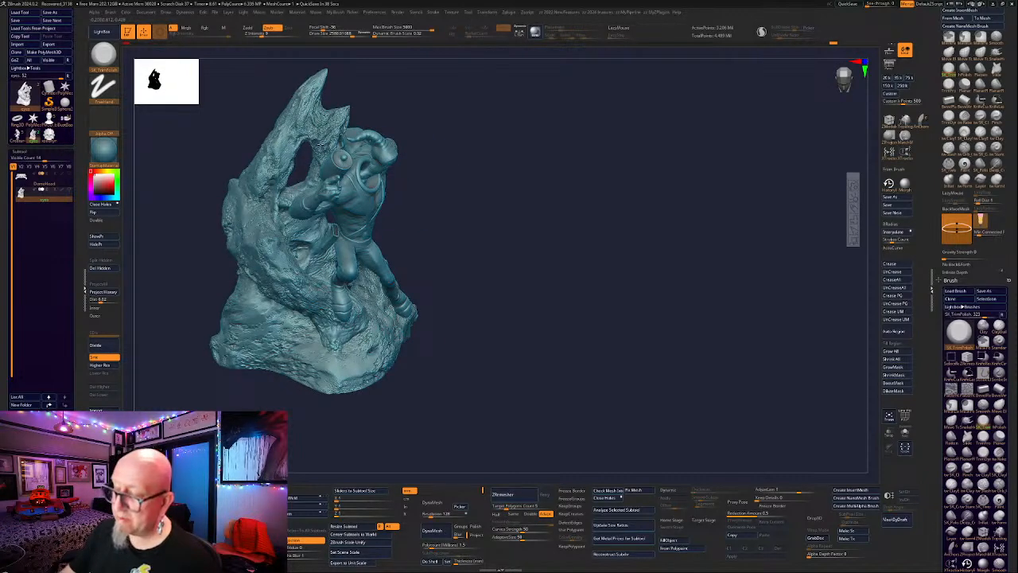
mouse_move(377, 73)
mouse_down()
mouse_move(395, 108)
mouse_move(486, 56)
mouse_up()
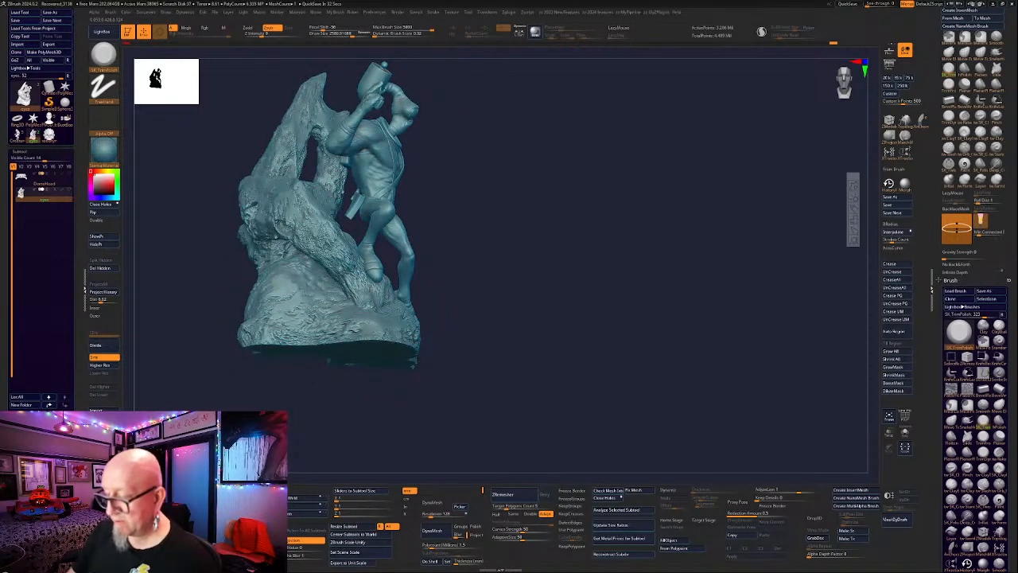
mouse_move(457, 353)
mouse_down()
mouse_move(441, 357)
mouse_move(477, 283)
mouse_move(477, 299)
mouse_up()
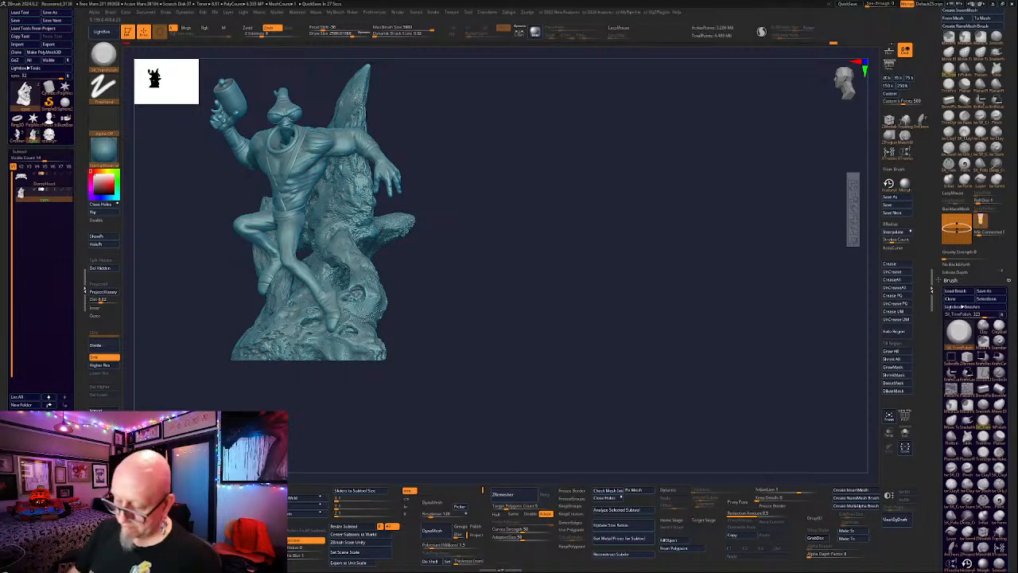
Polish the lower rock mass around the bent leg and compare its smoother planes with the figure.
drag(340, 403, 414, 397)
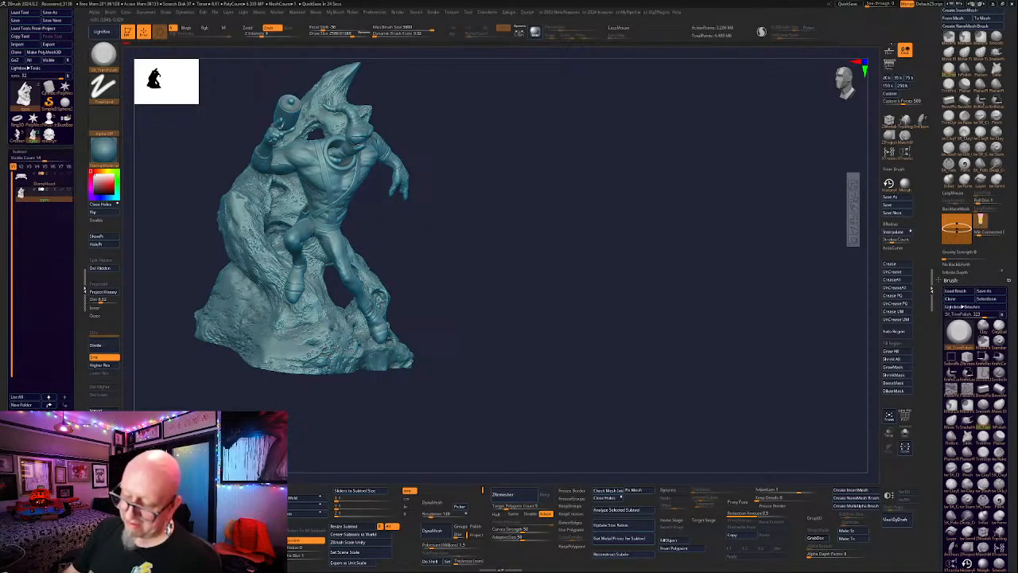
drag(230, 376, 163, 362)
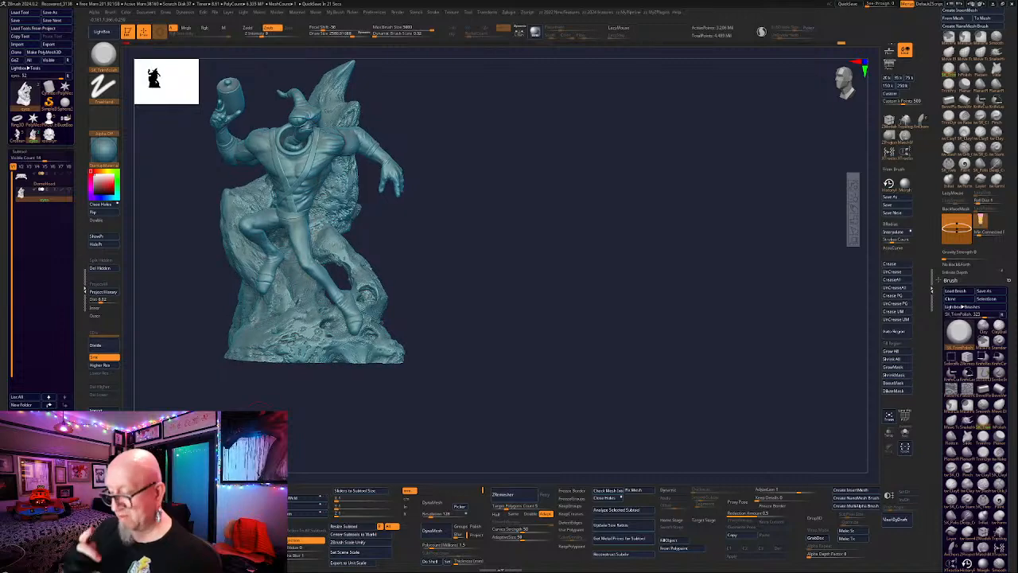
drag(609, 318, 611, 360)
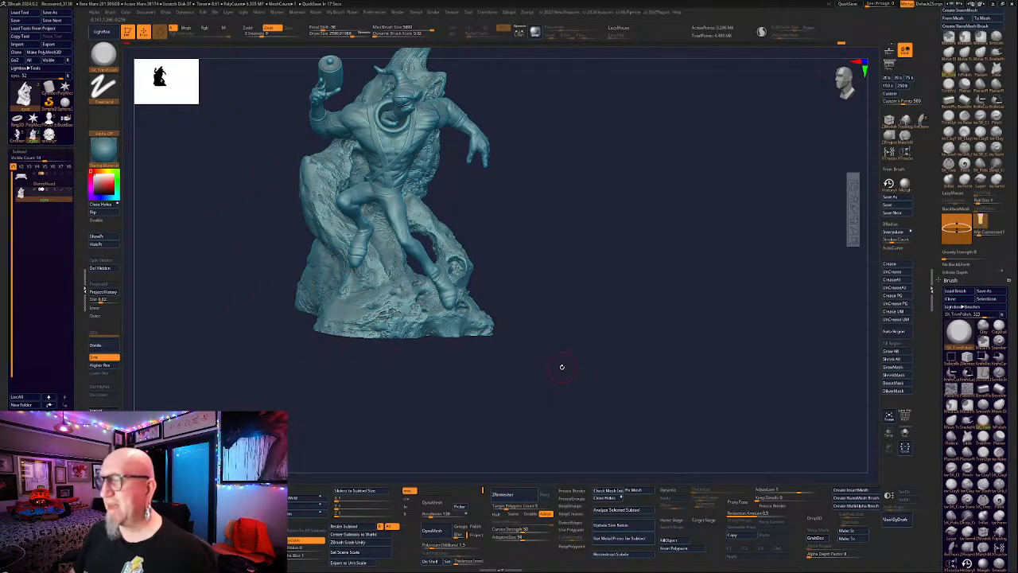
mouse_move(622, 298)
alt+mouse_down()
mouse_move(645, 276)
mouse_move(644, 398)
alt+mouse_up()
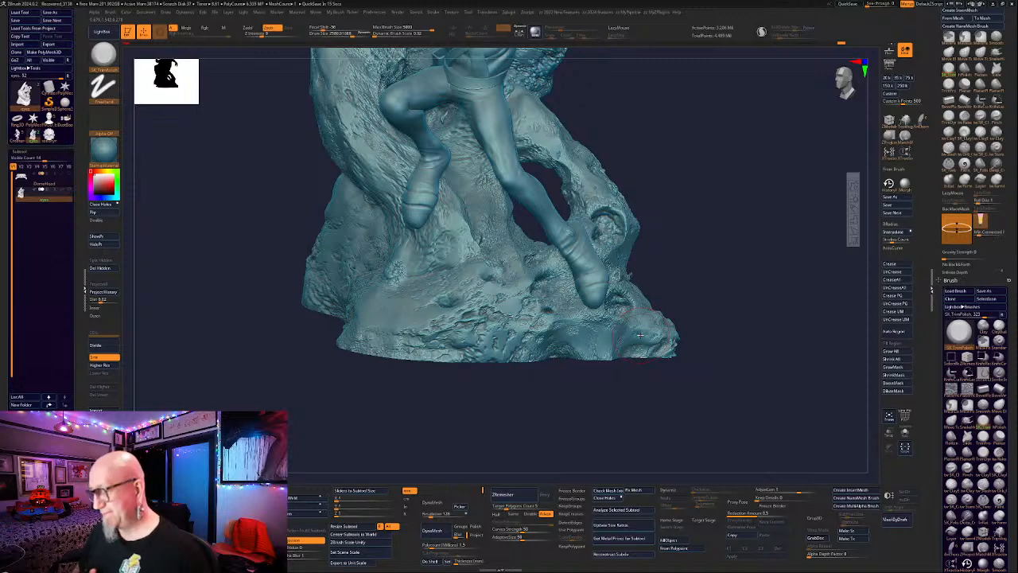
mouse_move(640, 335)
alt+mouse_down()
mouse_move(693, 419)
mouse_move(681, 419)
mouse_move(534, 211)
mouse_move(491, 186)
alt+mouse_up()
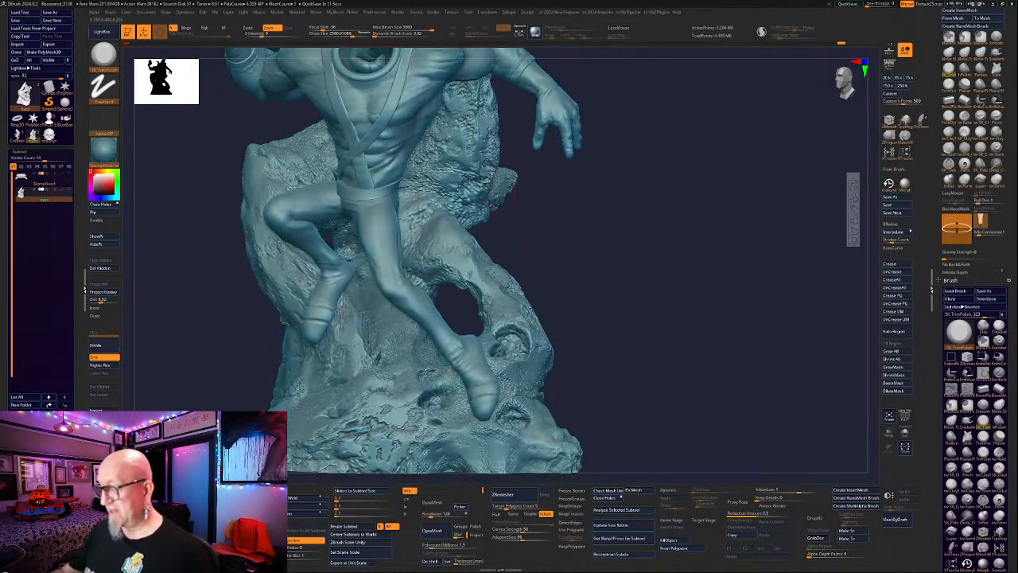
drag(230, 141, 521, 258)
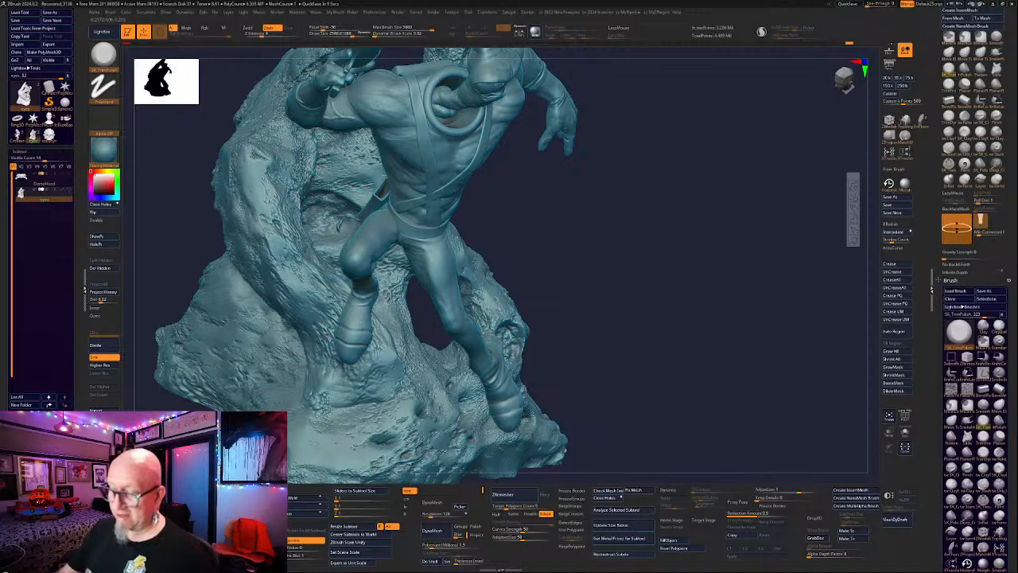
Switch to the Crumple brush for the rock base, waiting for the unresponsive program to recover.
drag(171, 290, 271, 259)
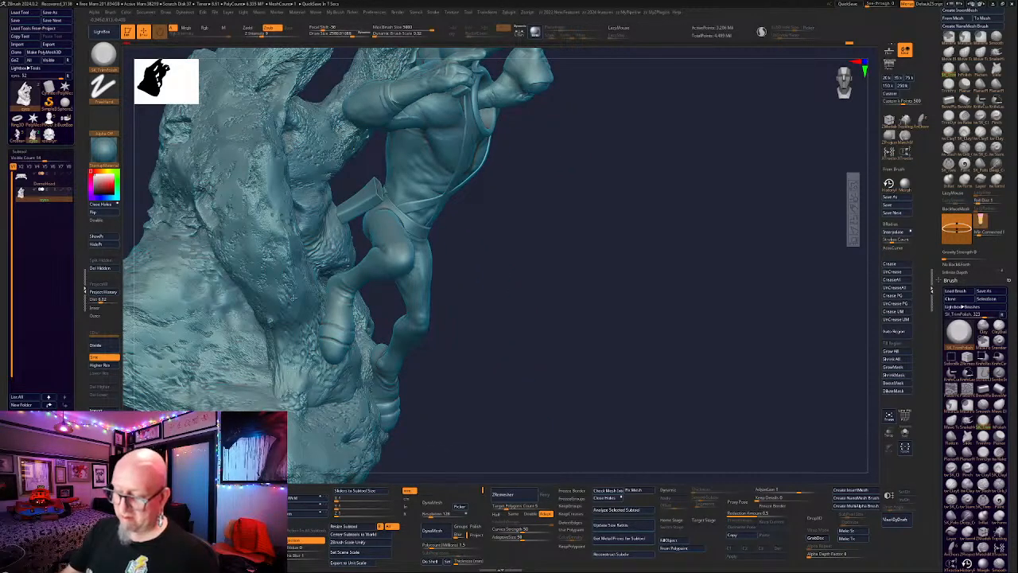
alt+drag(520, 384, 689, 382)
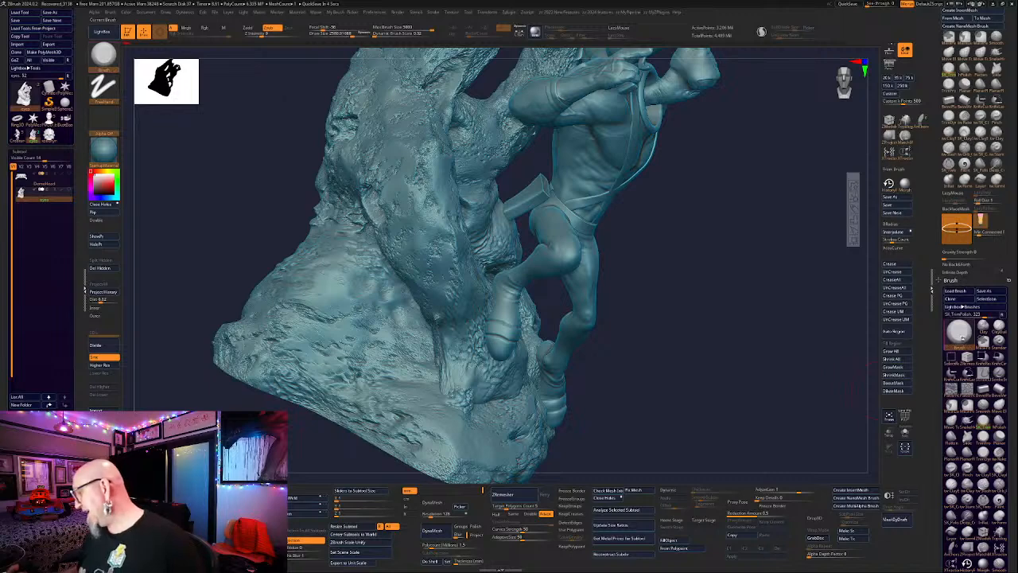
key(b)
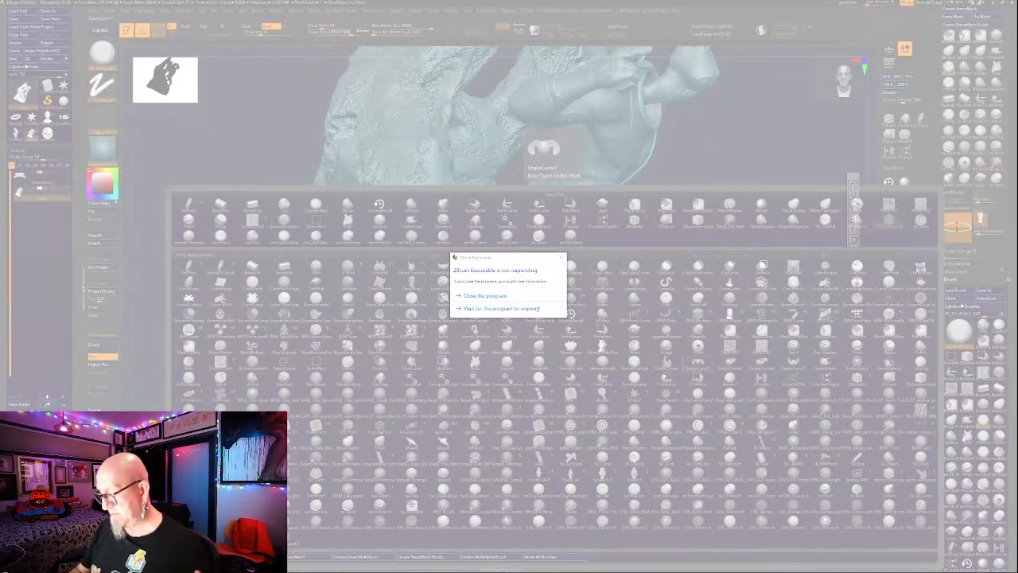
click(539, 307)
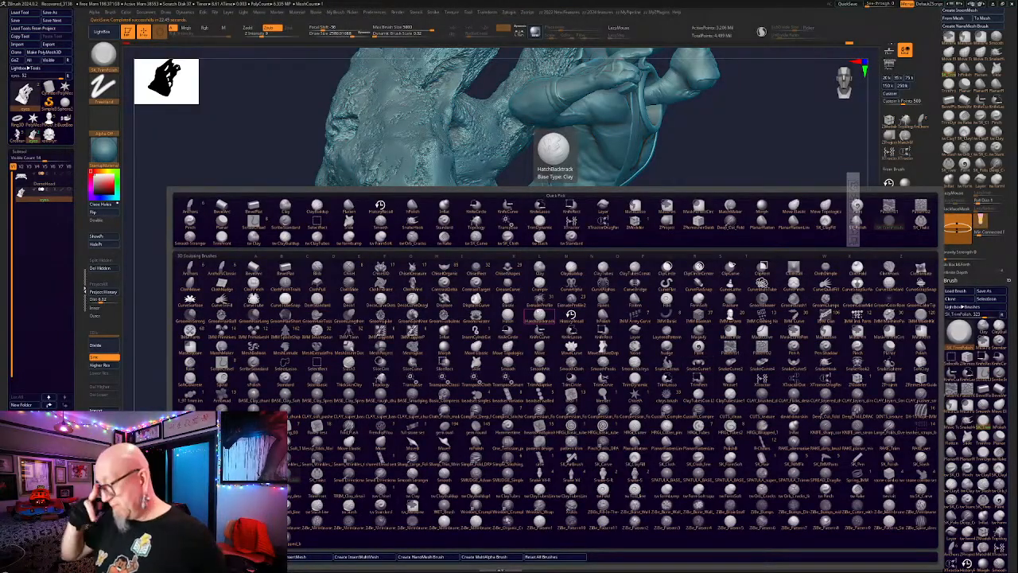
key(c)
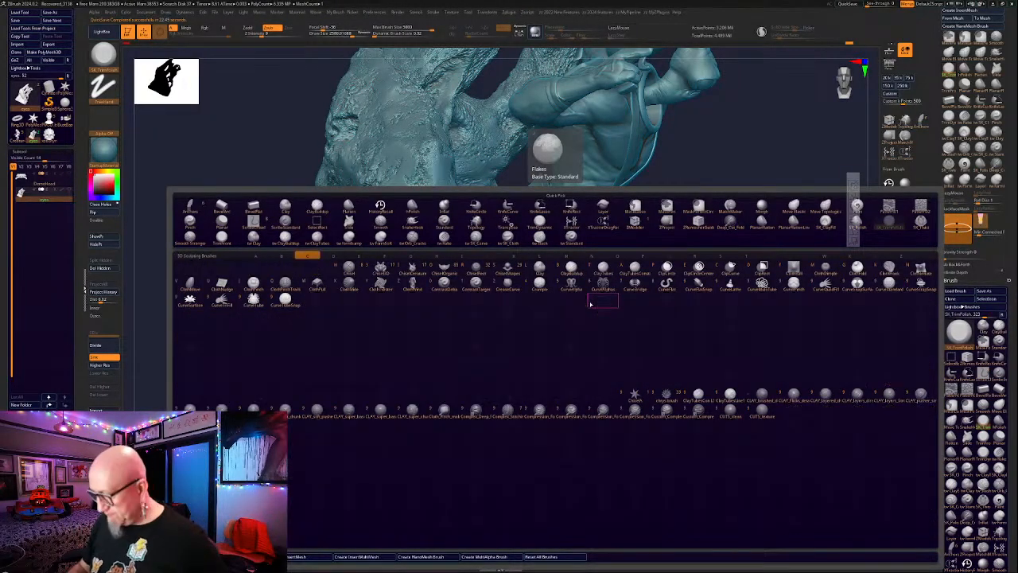
click(540, 284)
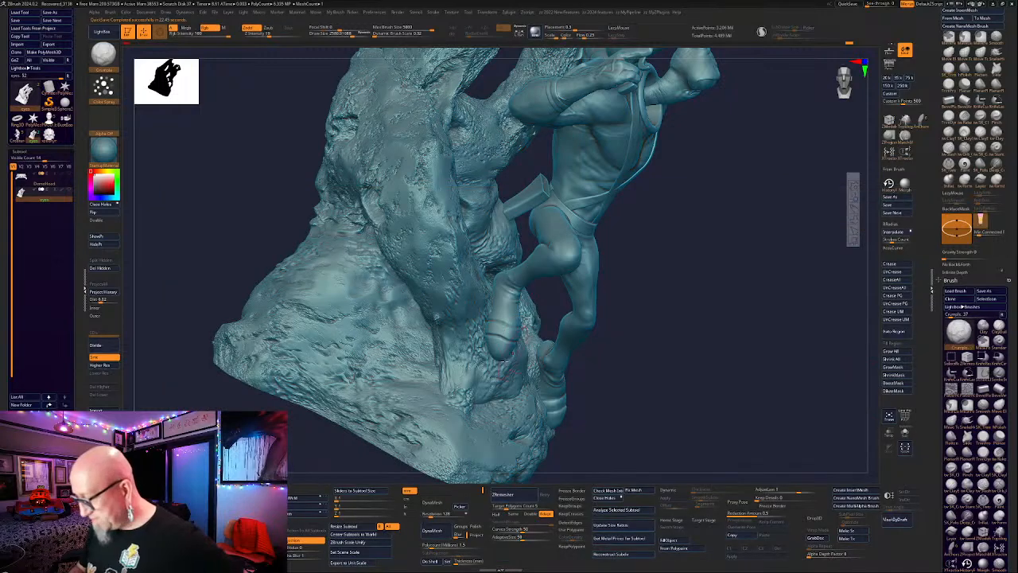
Adjust the draw size and spray crumpled texture onto the large rock branch beside the figure.
mouse_move(666, 234)
mouse_down()
mouse_move(702, 318)
mouse_move(716, 314)
mouse_move(687, 298)
mouse_up()
right_drag(456, 251, 451, 249)
key(space)
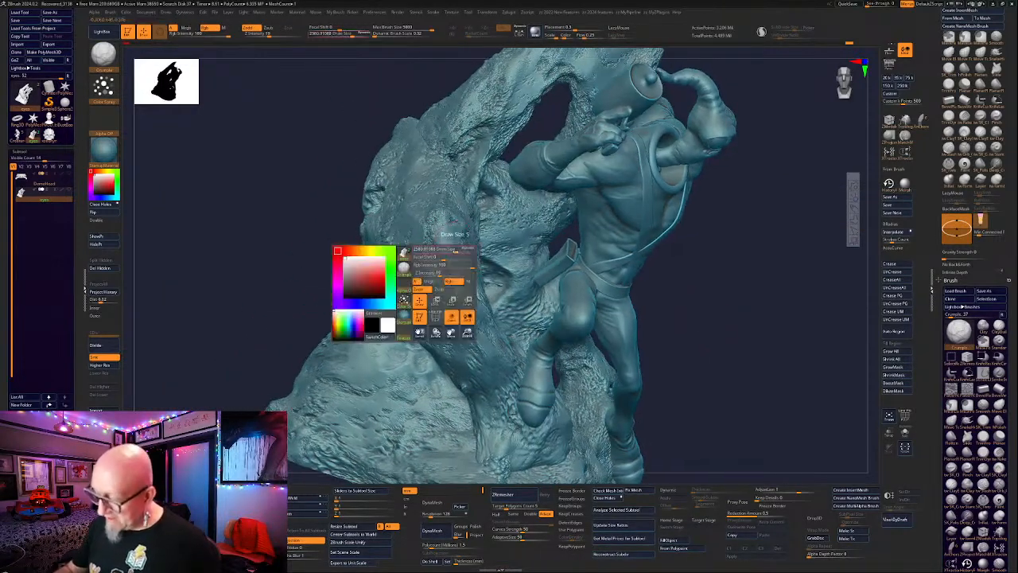
drag(451, 249, 455, 250)
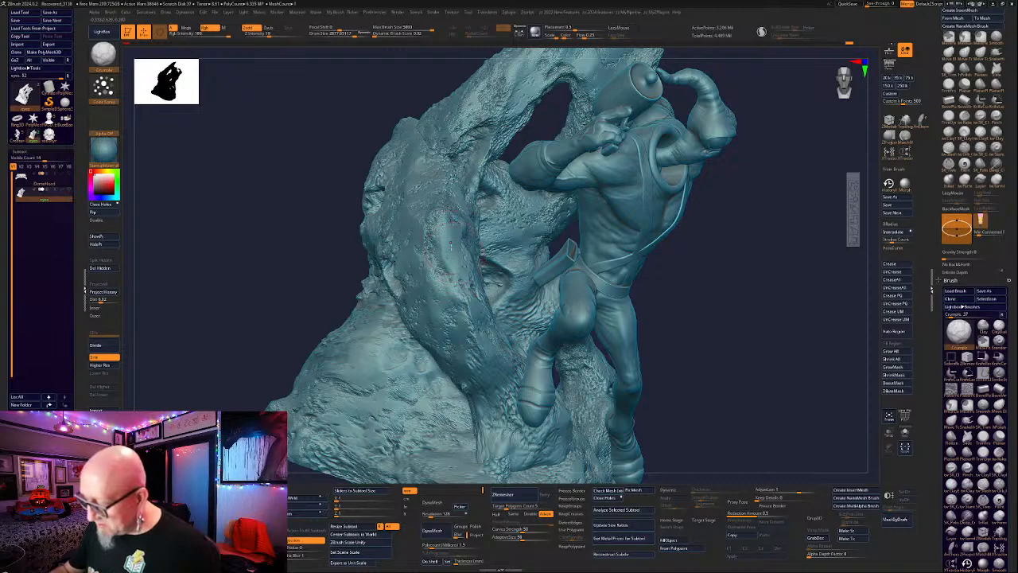
right_drag(455, 250, 442, 247)
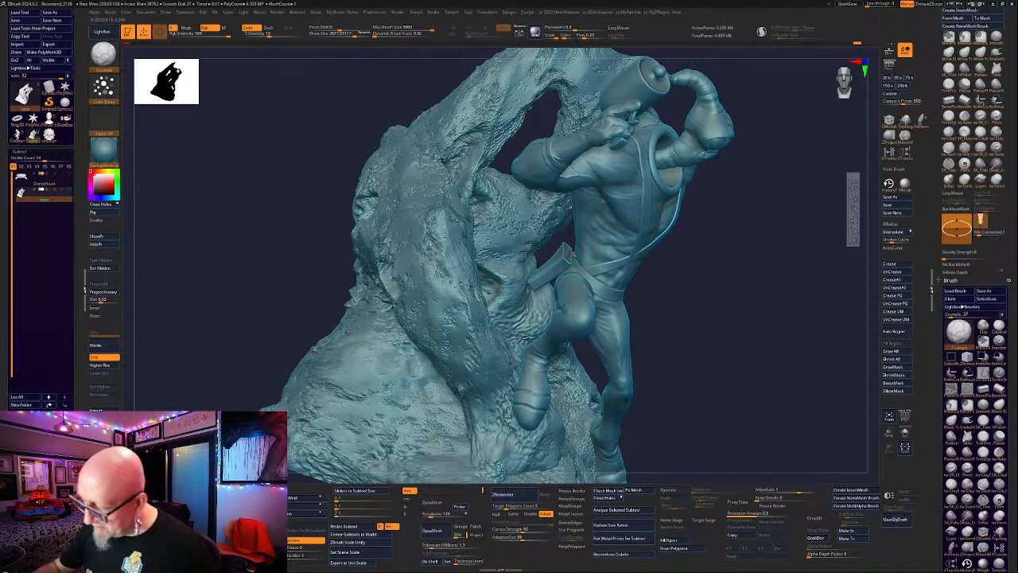
right_drag(740, 284, 711, 260)
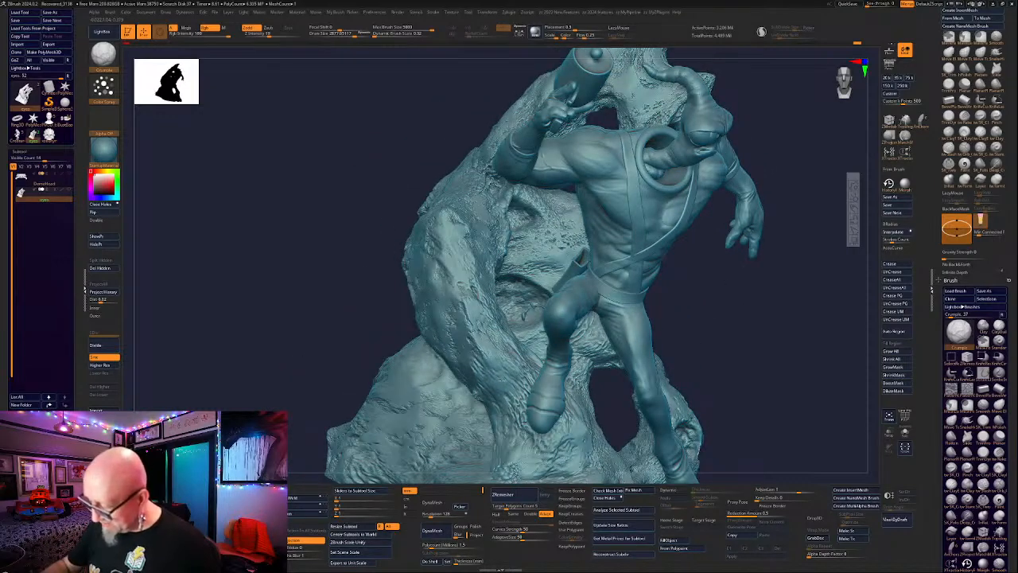
drag(482, 368, 475, 385)
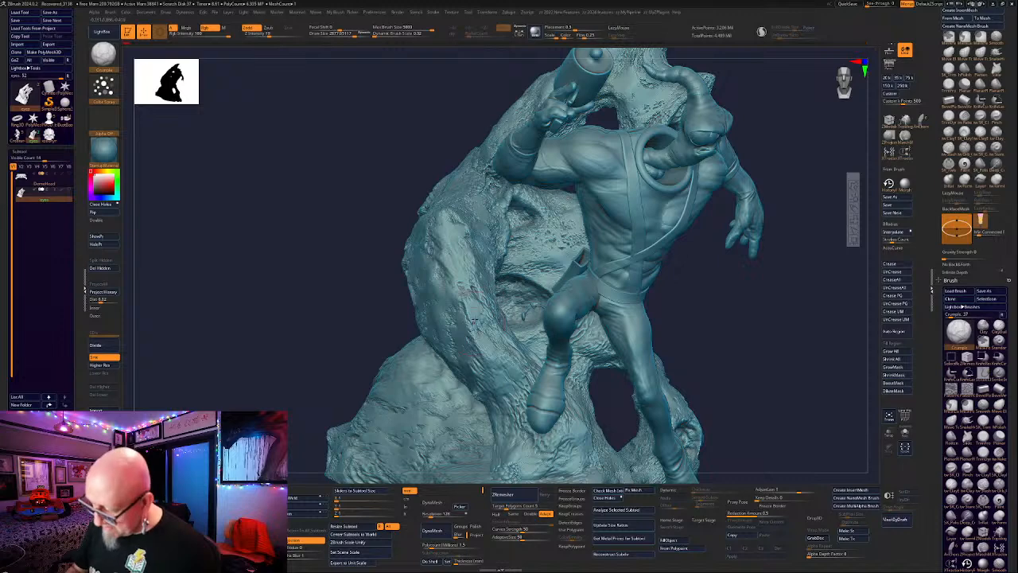
Trim the crumpled rock branch into planes with the SK_TrimPolish brush and check the statue from other angles.
click(949, 69)
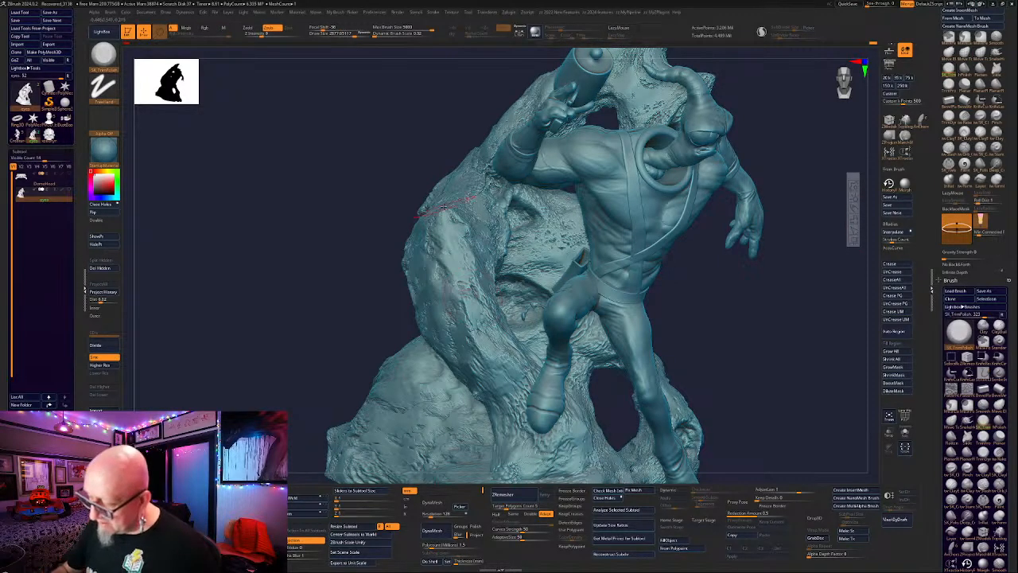
right_drag(445, 206, 489, 280)
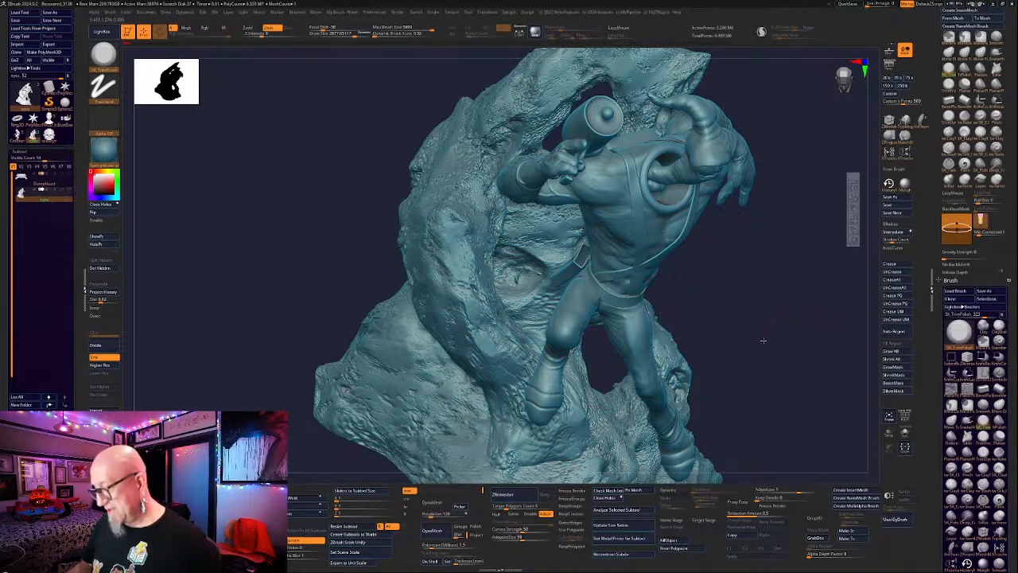
right_drag(764, 340, 716, 303)
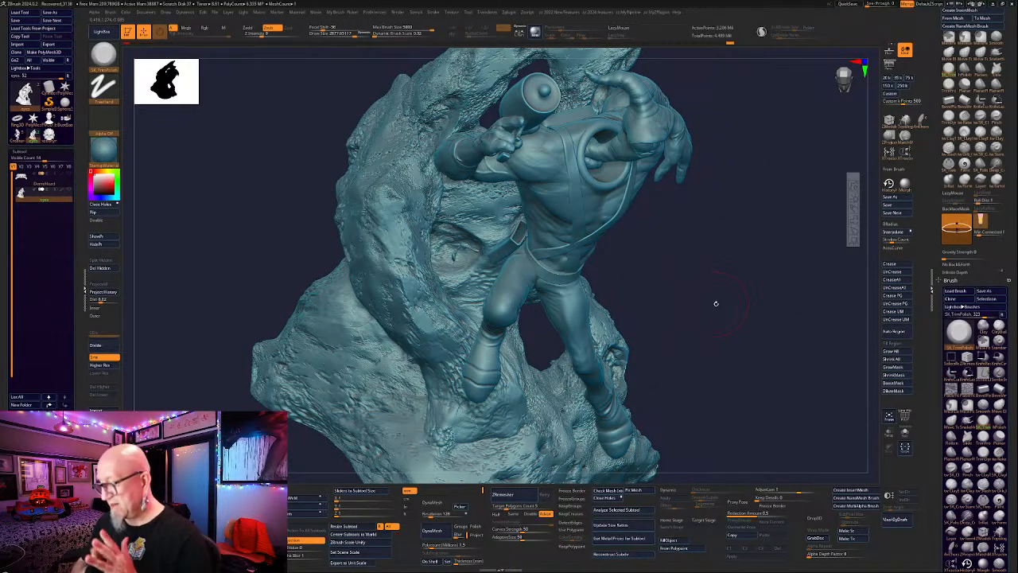
right_drag(716, 303, 760, 363)
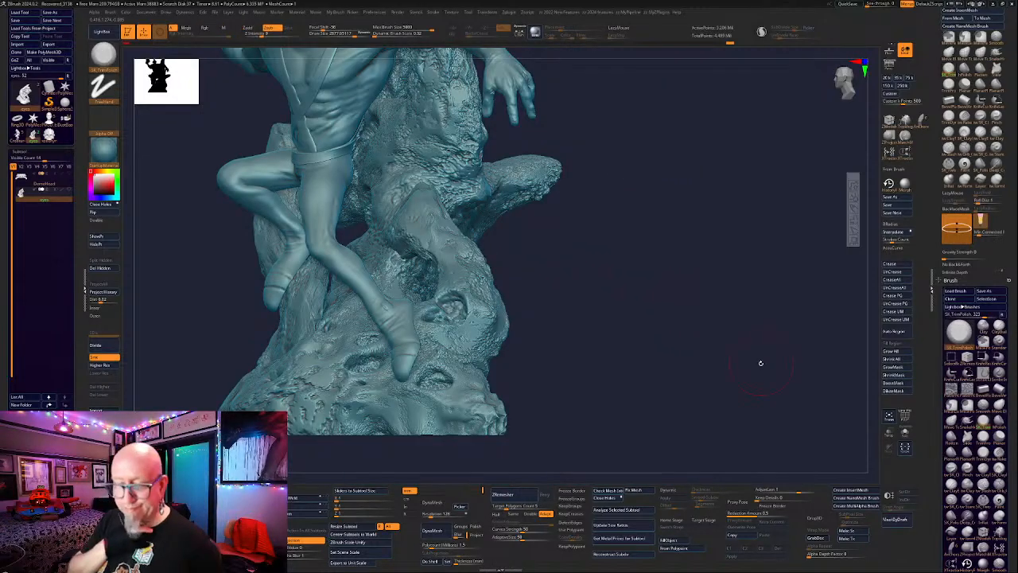
Make the turtle subtool active and smooth the segmented rim plates around its shell.
click(44, 181)
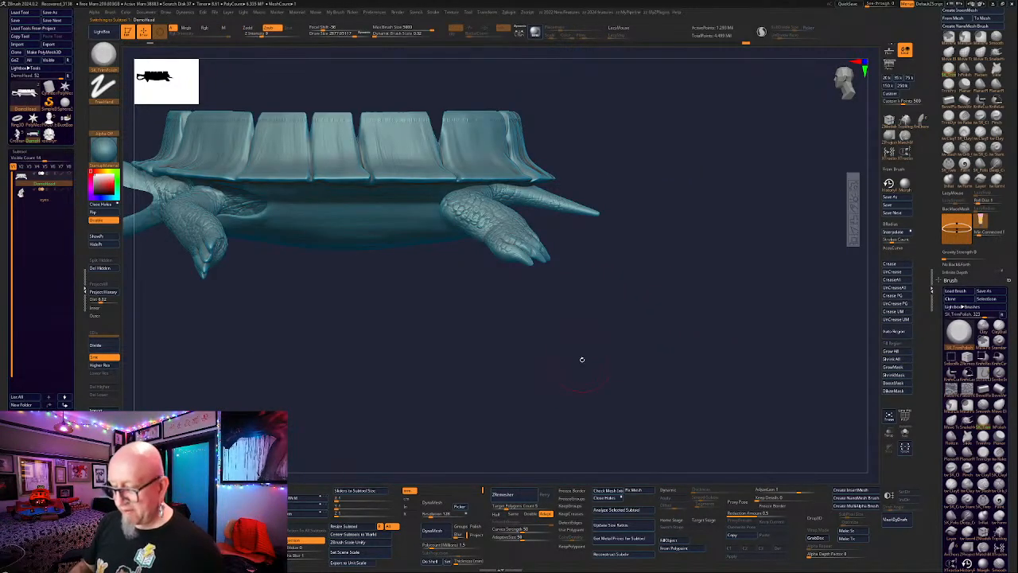
mouse_move(581, 359)
right_down()
mouse_move(748, 370)
mouse_move(743, 398)
mouse_move(700, 417)
mouse_move(736, 397)
mouse_move(688, 364)
mouse_move(682, 382)
mouse_move(664, 343)
mouse_move(682, 344)
mouse_move(695, 388)
mouse_move(697, 347)
mouse_move(679, 348)
mouse_move(693, 276)
mouse_move(634, 357)
mouse_move(643, 266)
mouse_move(599, 357)
right_up()
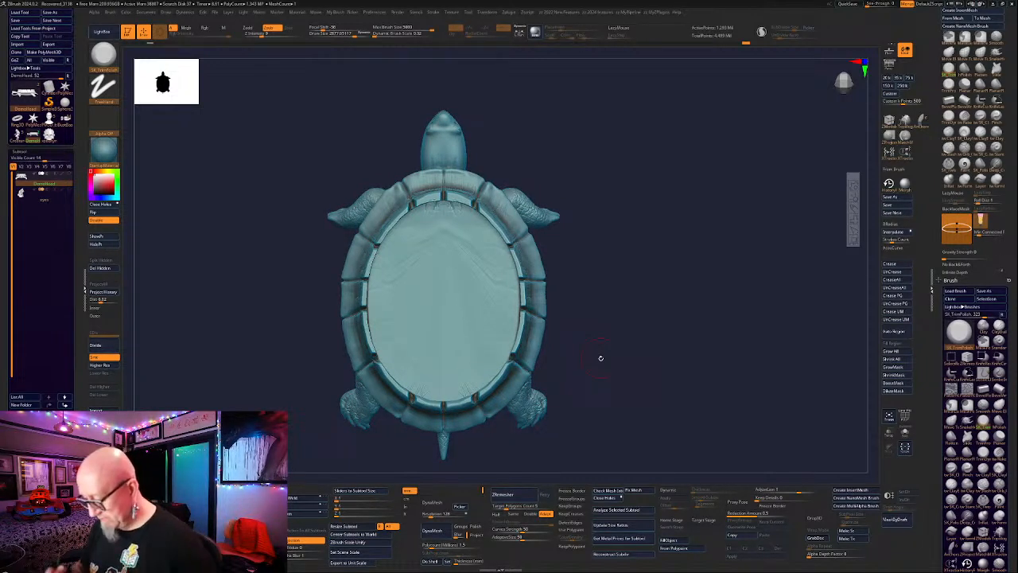
mouse_move(600, 357)
right_down()
mouse_move(617, 374)
mouse_move(613, 363)
mouse_move(593, 391)
mouse_move(563, 346)
mouse_move(666, 299)
right_up()
shift+drag(424, 159, 431, 314)
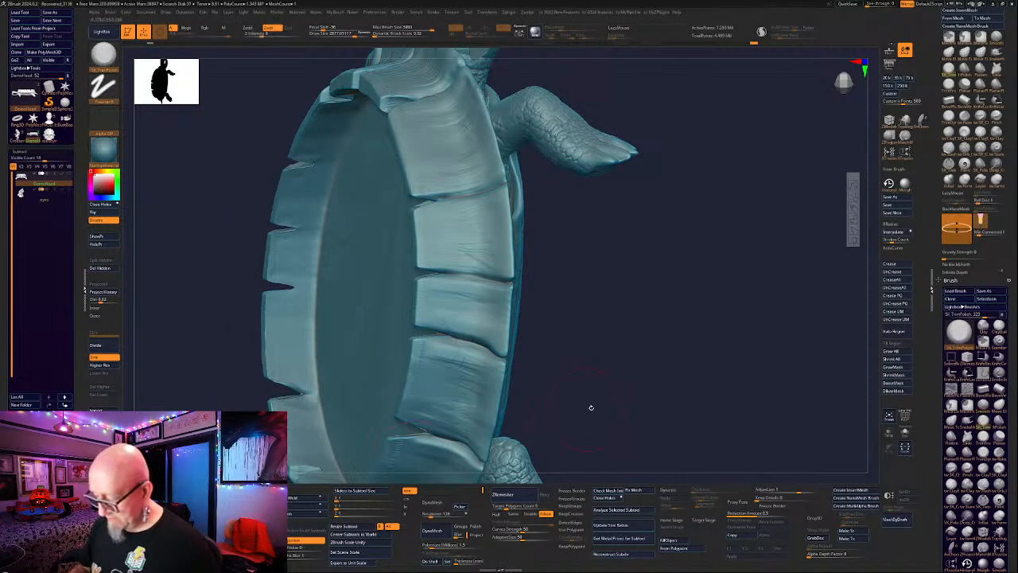
right_drag(591, 407, 512, 406)
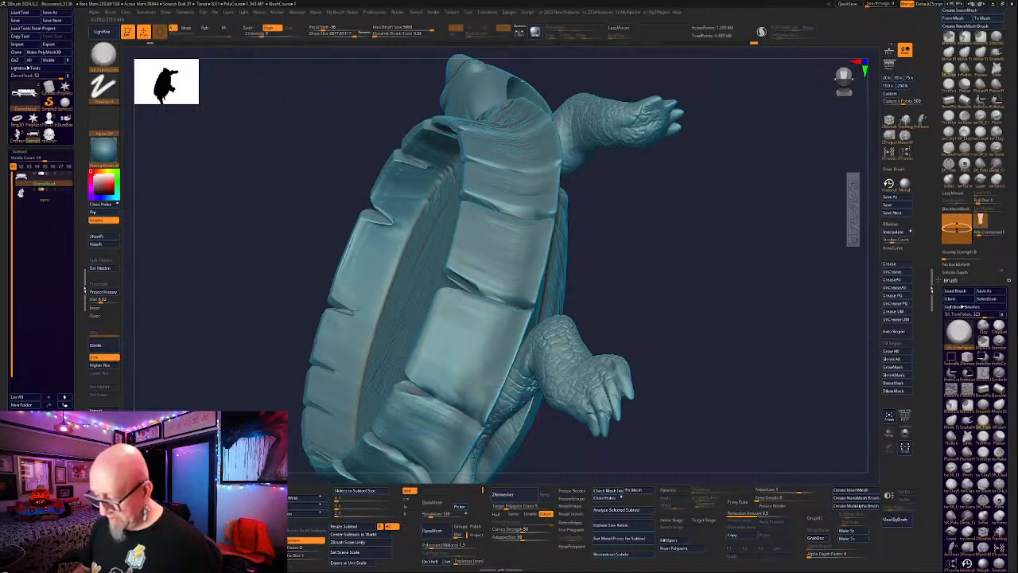
right_drag(666, 351, 671, 257)
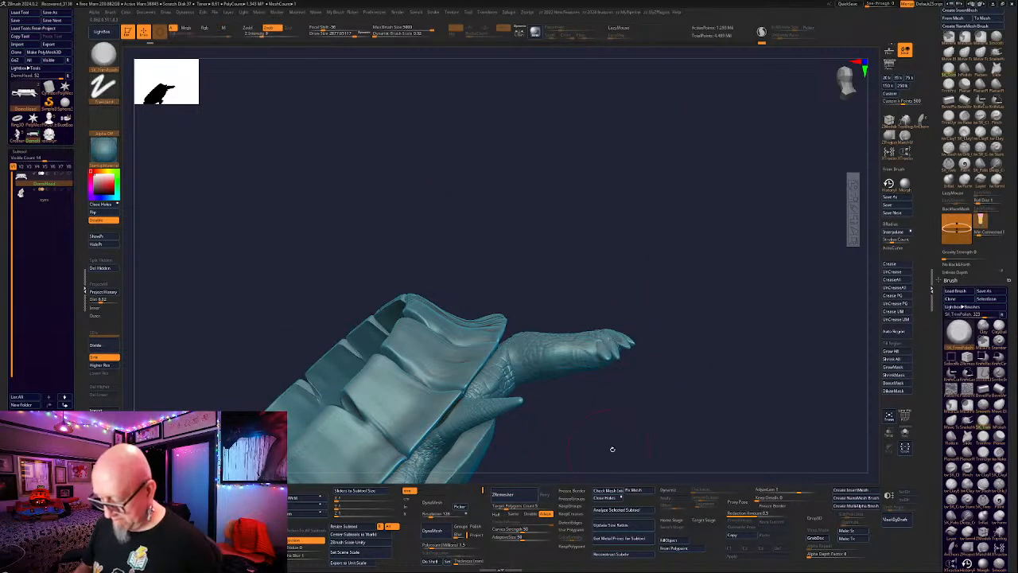
mouse_move(612, 449)
right_down()
mouse_move(713, 339)
mouse_move(604, 414)
mouse_move(485, 420)
mouse_move(469, 382)
right_up()
shift+drag(474, 338, 291, 396)
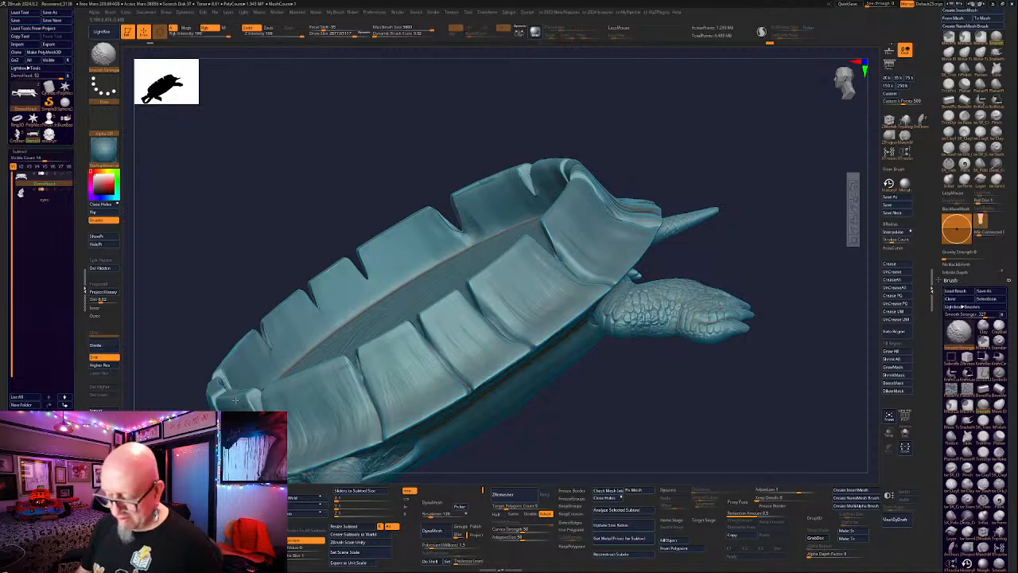
right_drag(544, 449, 756, 231)
Smooth the jagged rim and inner surface of the opening in the turtle's head.
right_drag(650, 343, 379, 243)
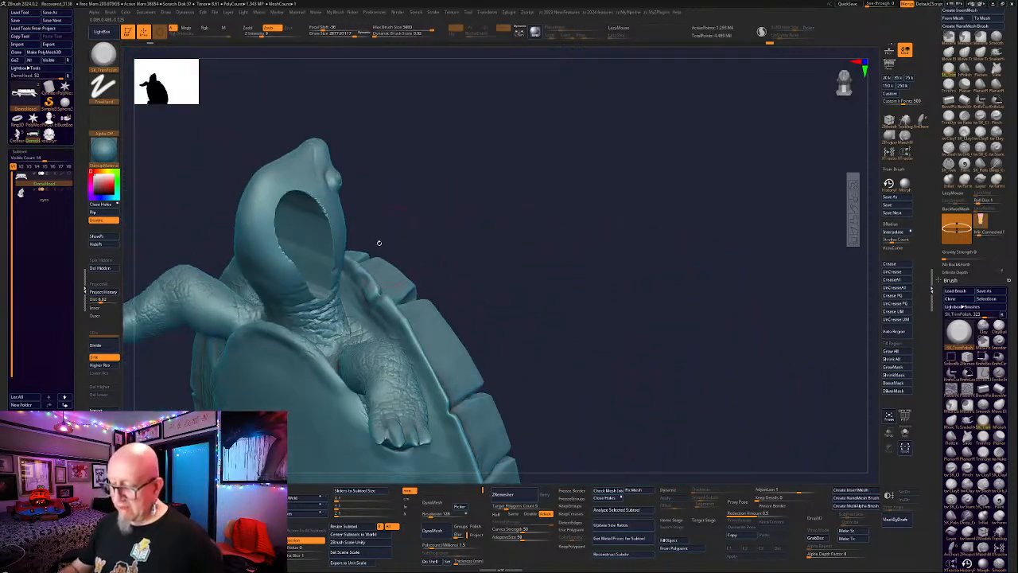
mouse_move(280, 180)
shift+mouse_down()
mouse_move(320, 189)
mouse_move(326, 274)
shift+mouse_up()
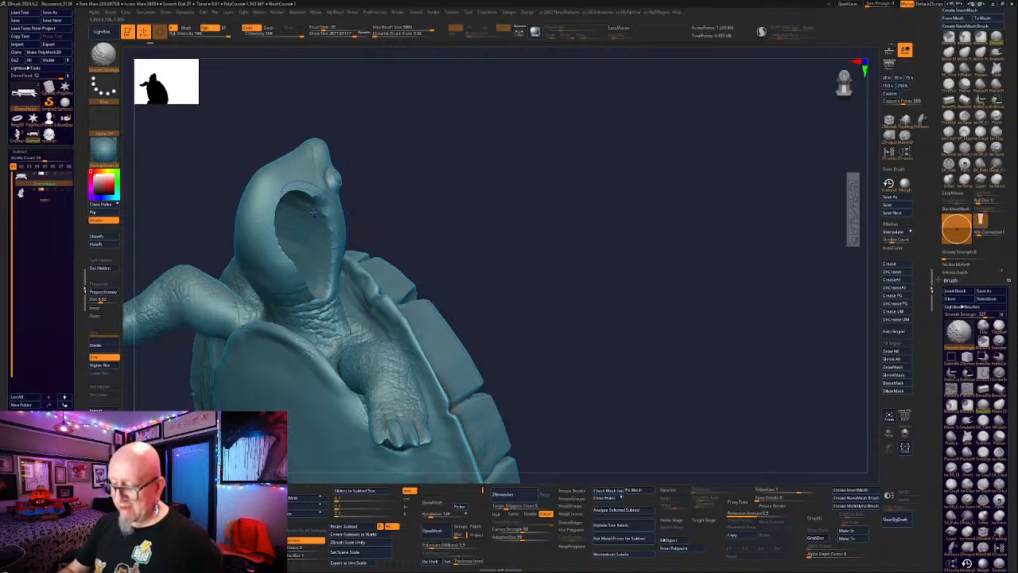
mouse_move(312, 212)
shift+mouse_down()
mouse_move(287, 237)
mouse_move(304, 285)
shift+mouse_up()
mouse_move(525, 249)
right_down()
mouse_move(501, 253)
mouse_move(484, 243)
right_up()
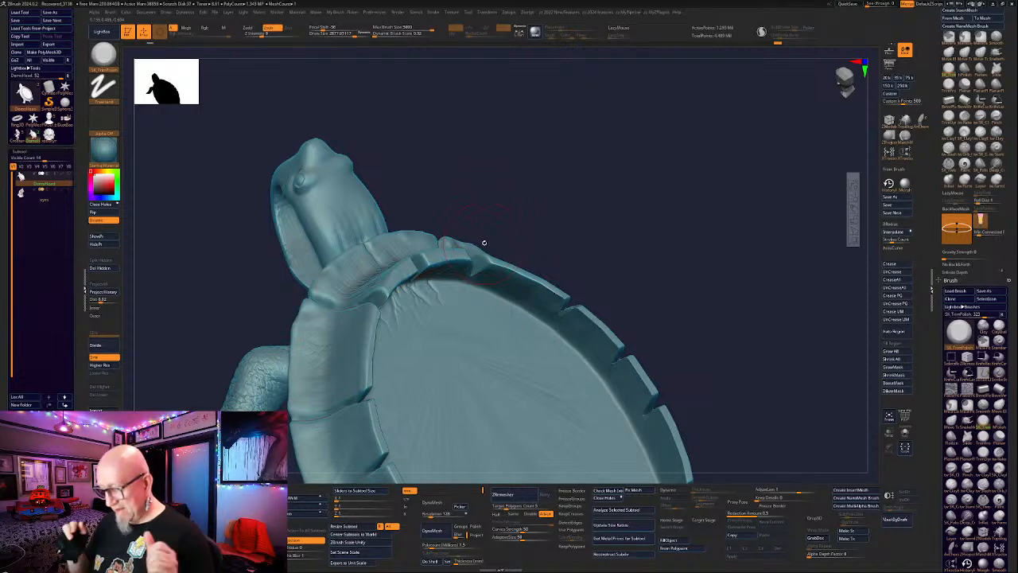
Examine the turtle's shell plates, scaly front limb and head, checking the mesh topology with Polyframe.
right_drag(718, 275, 714, 188)
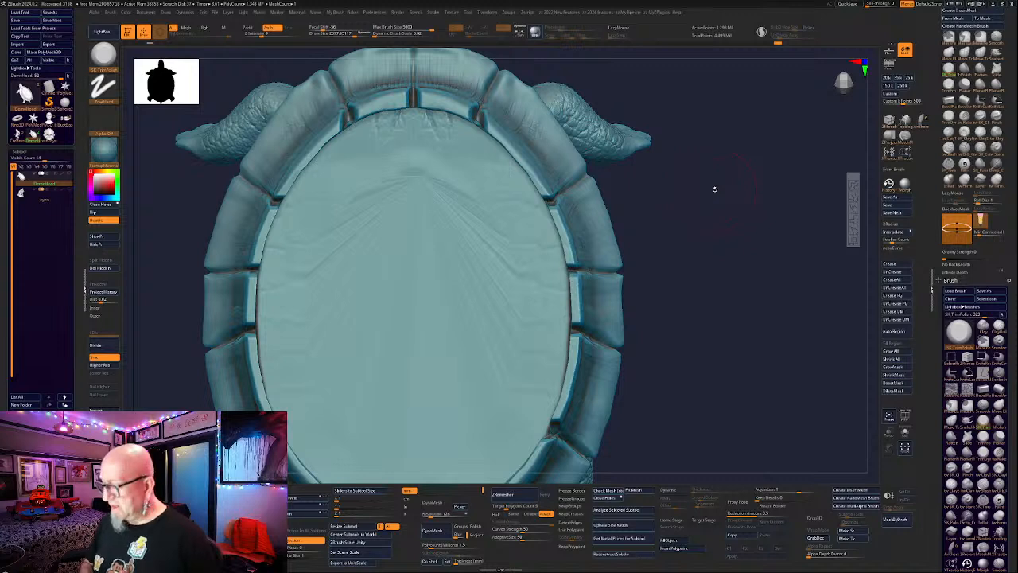
drag(688, 372, 667, 350)
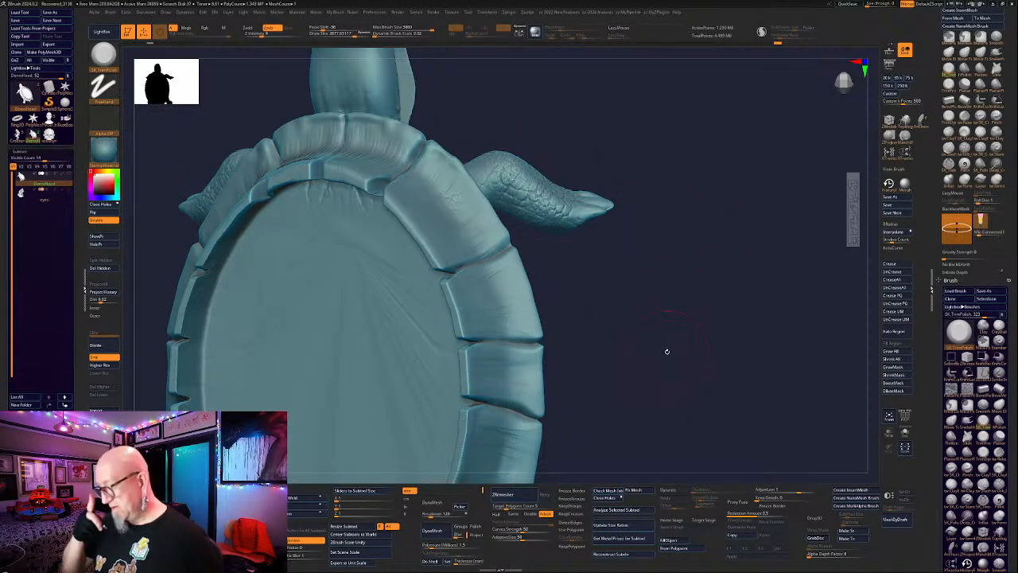
drag(666, 351, 575, 352)
click(904, 416)
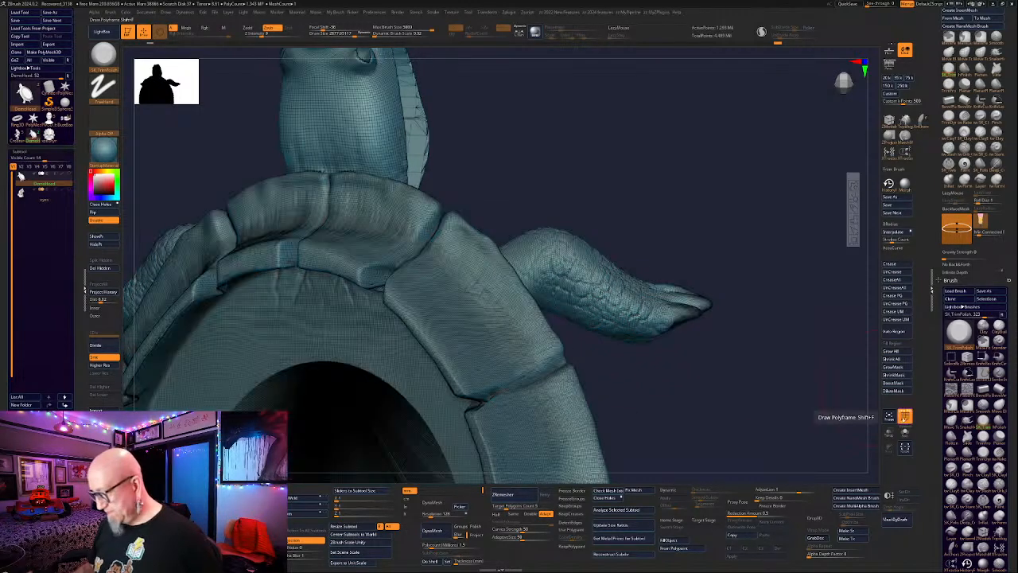
click(905, 416)
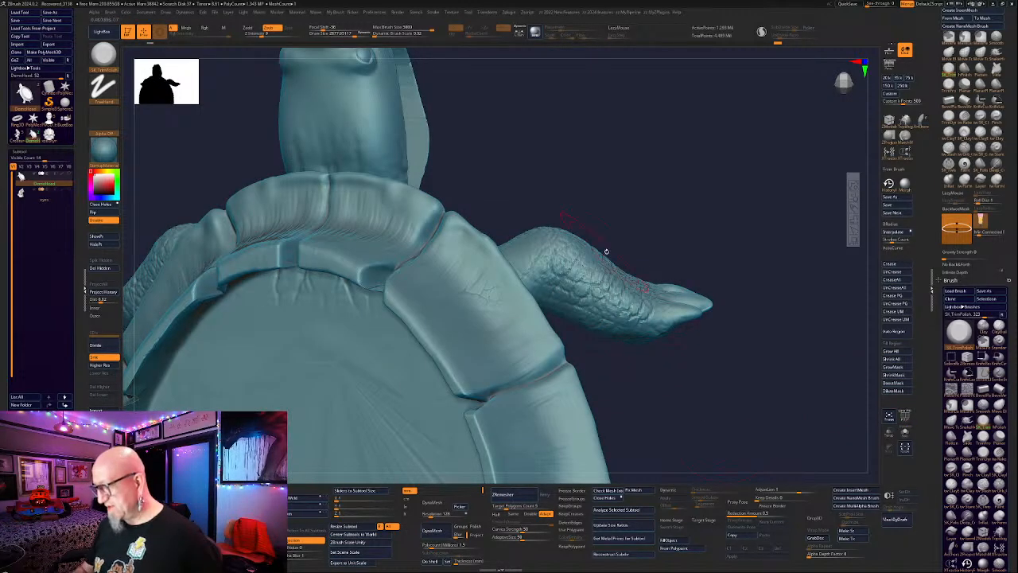
alt+drag(629, 382, 568, 334)
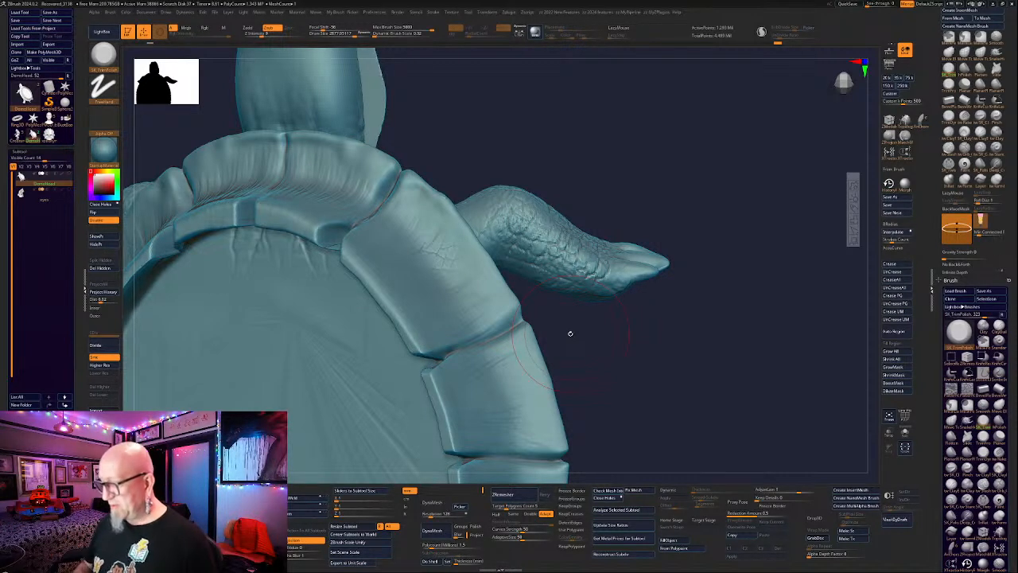
drag(569, 333, 664, 359)
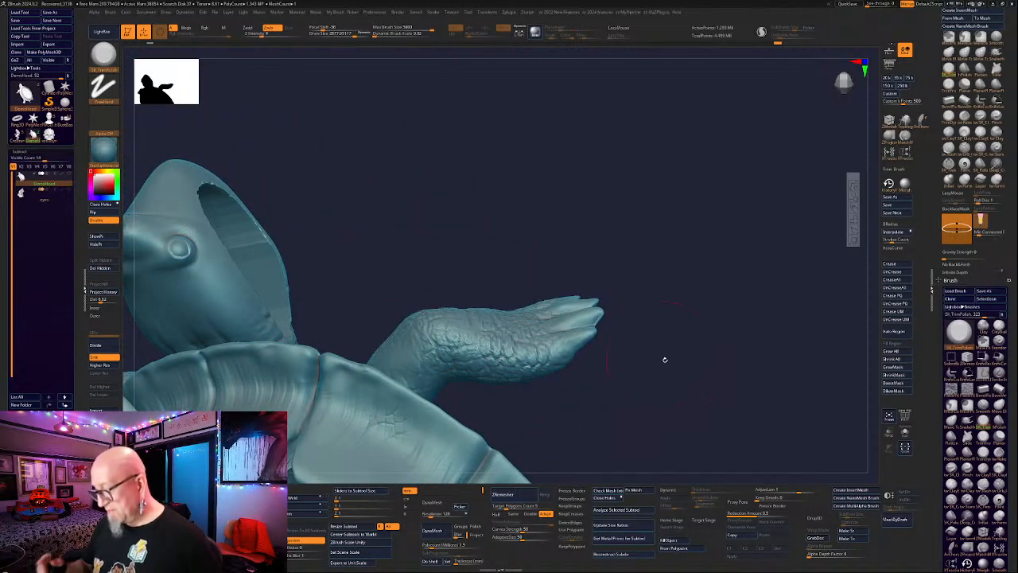
drag(644, 425, 693, 358)
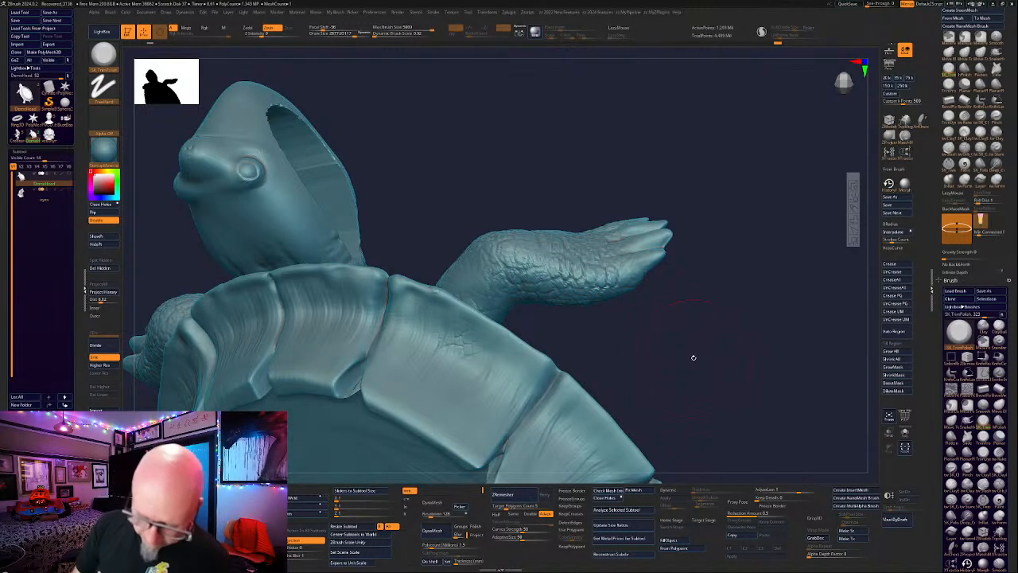
Append a PolyMesh3D star to the turtle tool as a new subtool and duplicate it.
click(55, 455)
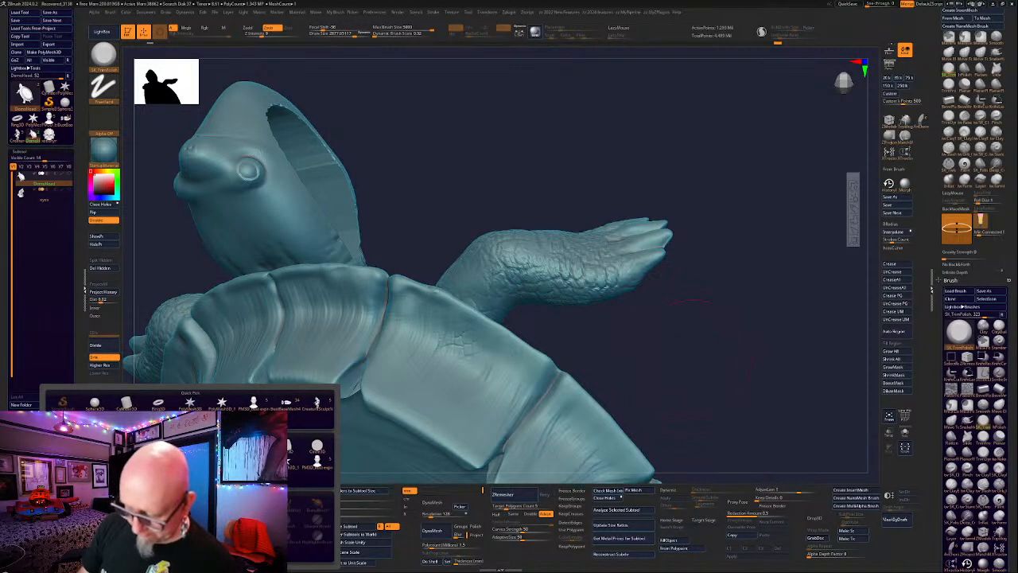
click(191, 403)
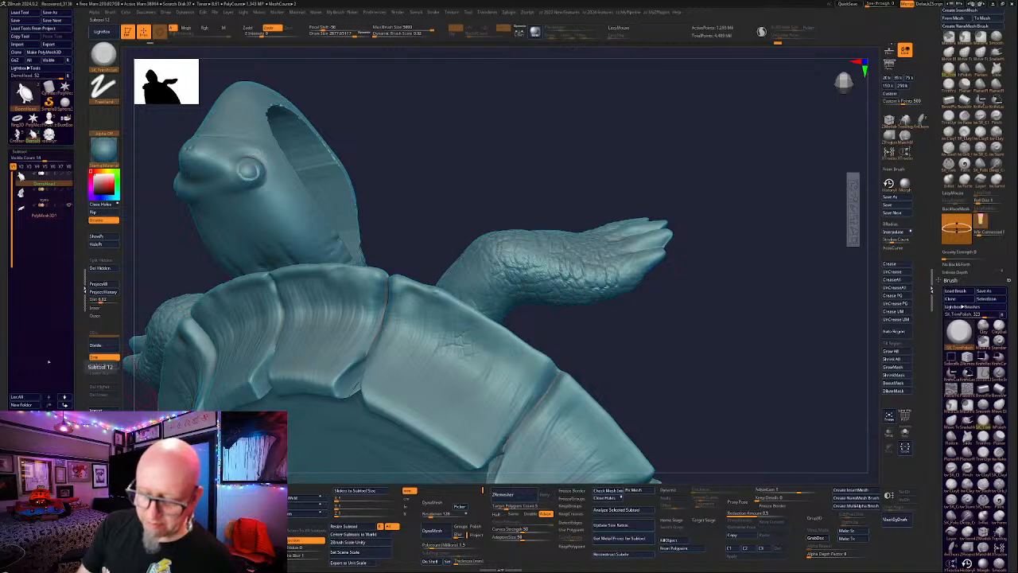
click(46, 209)
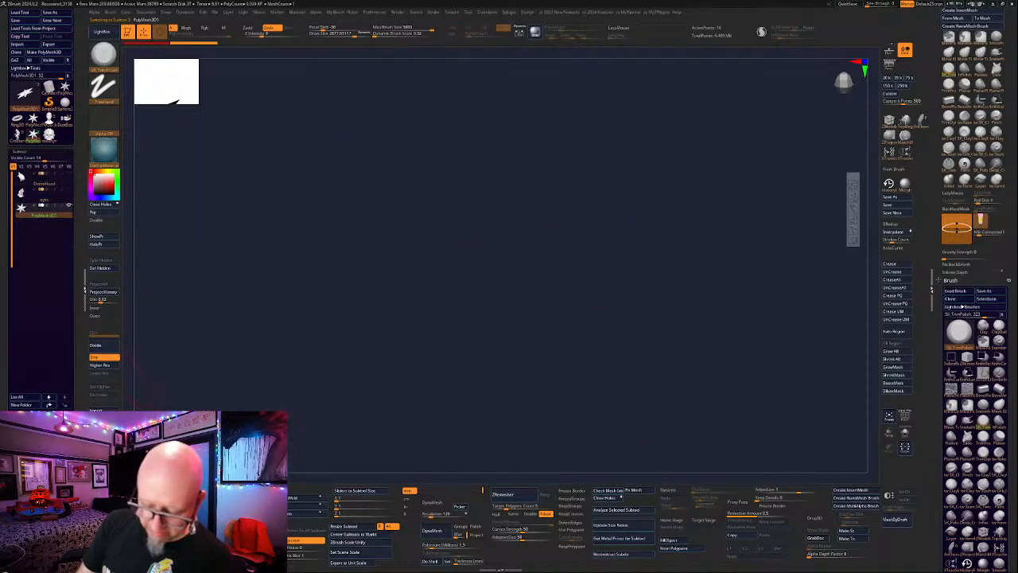
key(ctrl+shift+d)
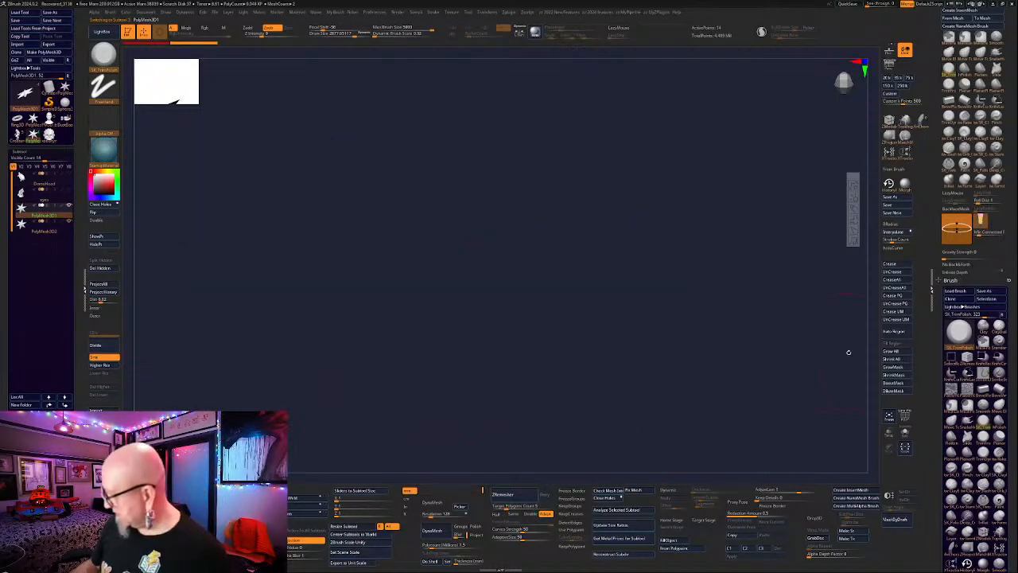
Replace the PolyMesh3D1 and PolyMesh3D2 star subtools with flat square plane primitives.
key(f)
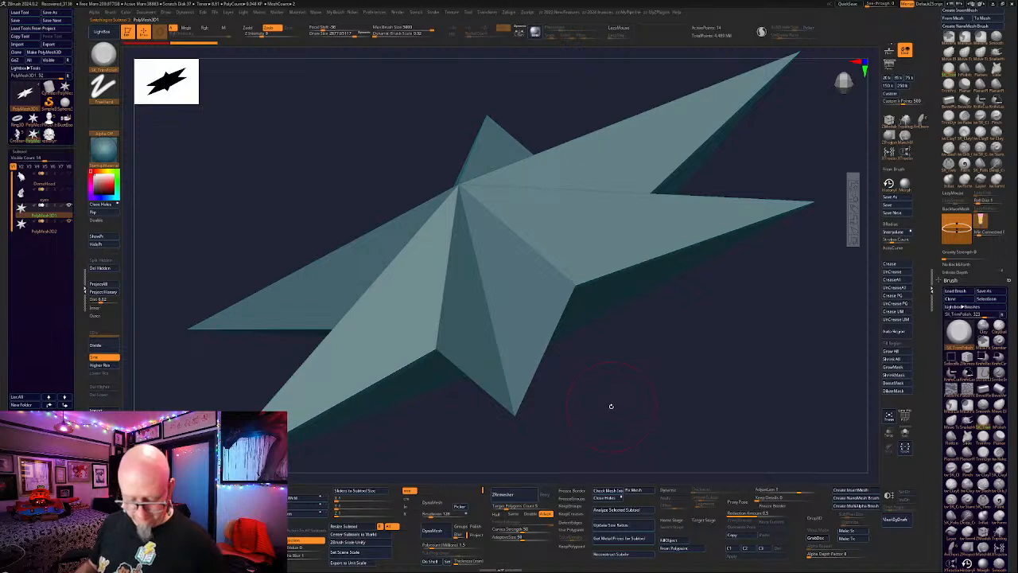
drag(547, 332, 646, 315)
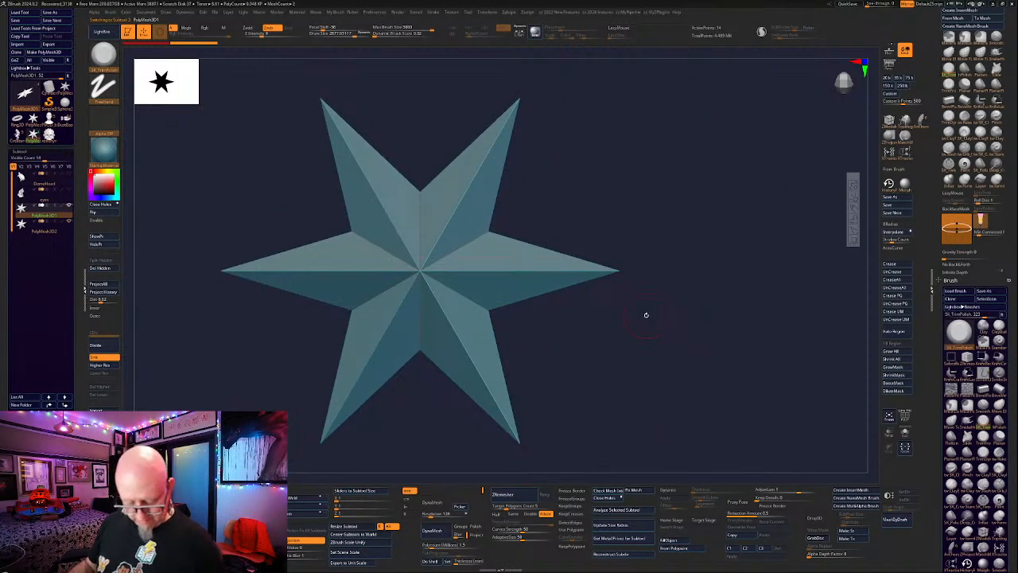
key(w)
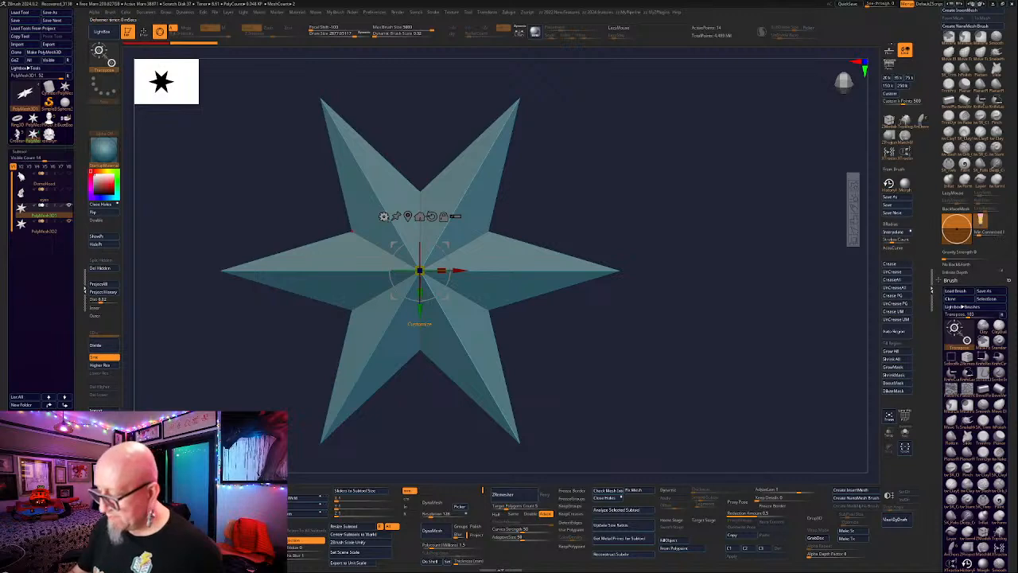
click(385, 216)
click(514, 217)
alt+drag(609, 371, 669, 309)
click(43, 228)
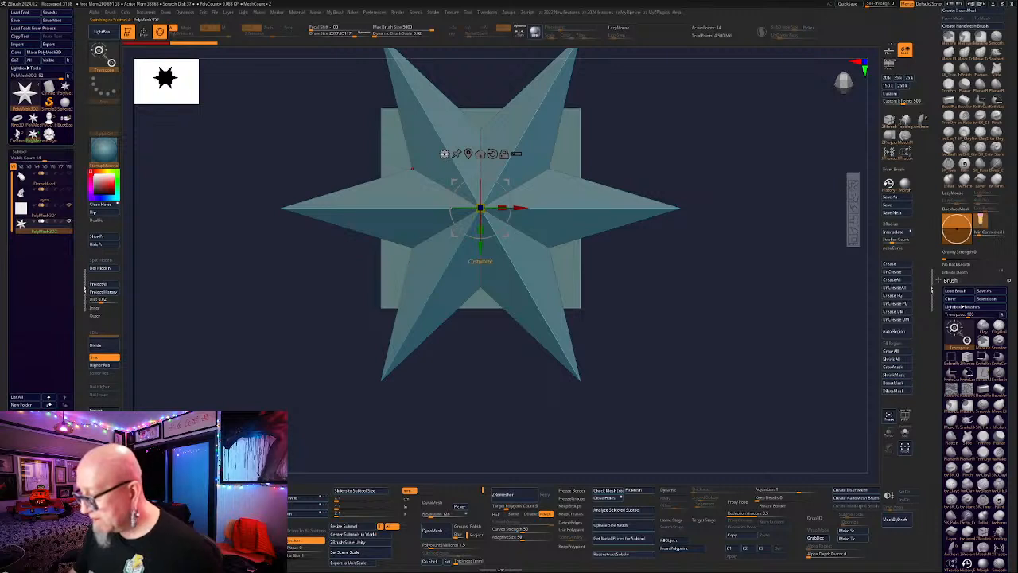
click(444, 154)
click(575, 155)
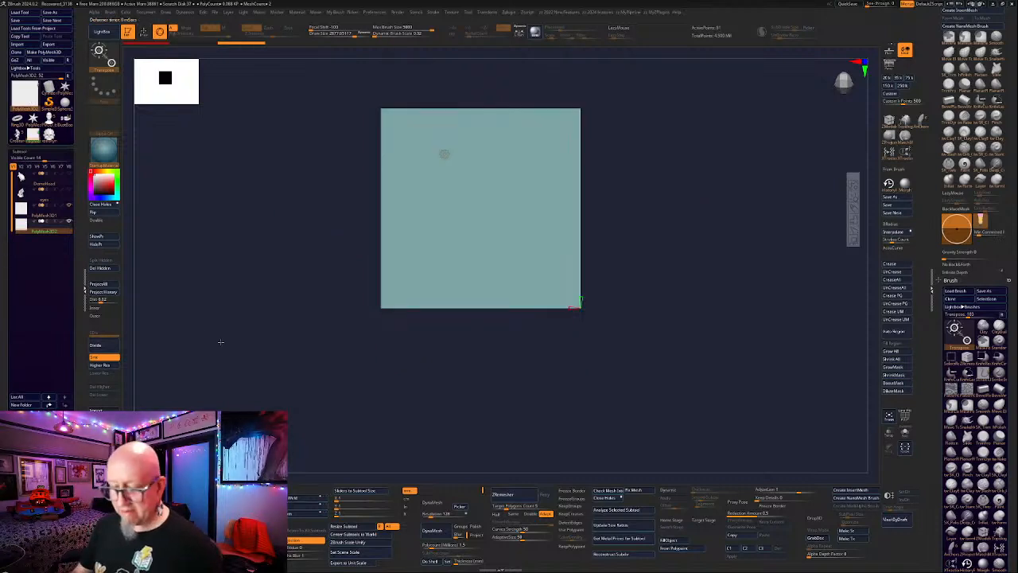
Subdivide the PolyMesh3D2 plane repeatedly up to 4.194 million polygons.
click(104, 347)
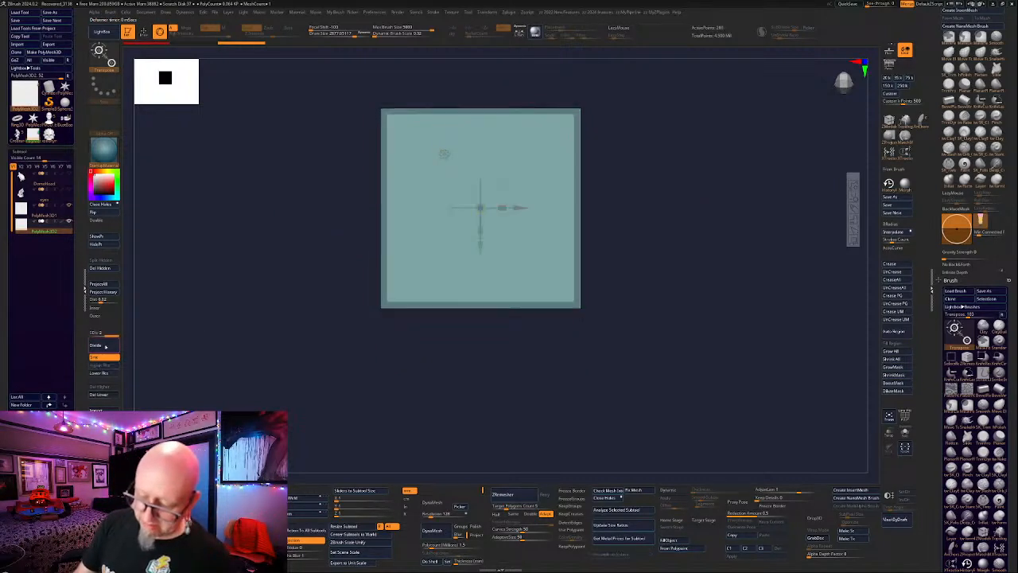
click(103, 347)
click(104, 348)
click(104, 347)
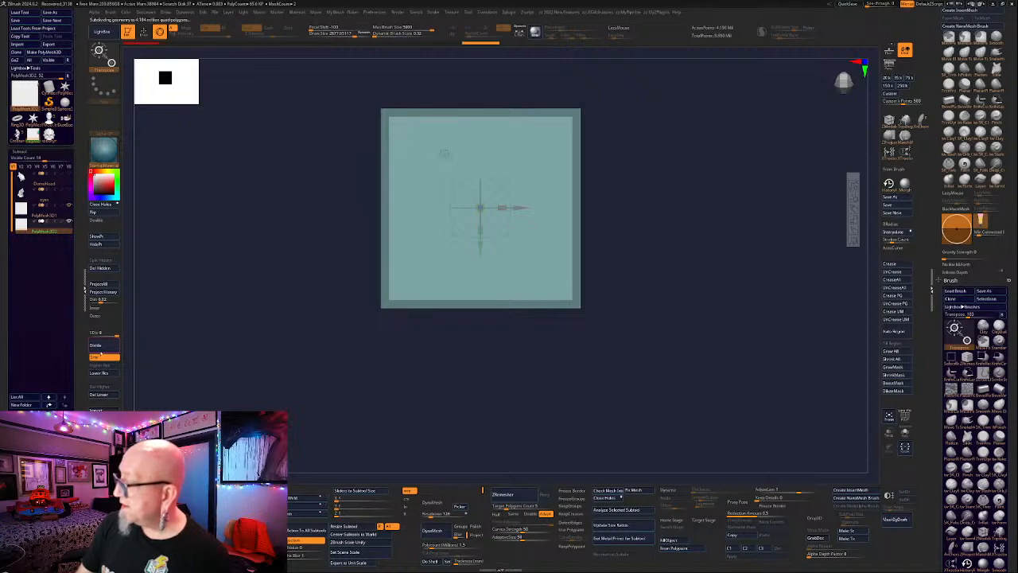
Make the PolyMesh3D1 plane active and subdivide it up to 16.777 million polygons.
key(Up)
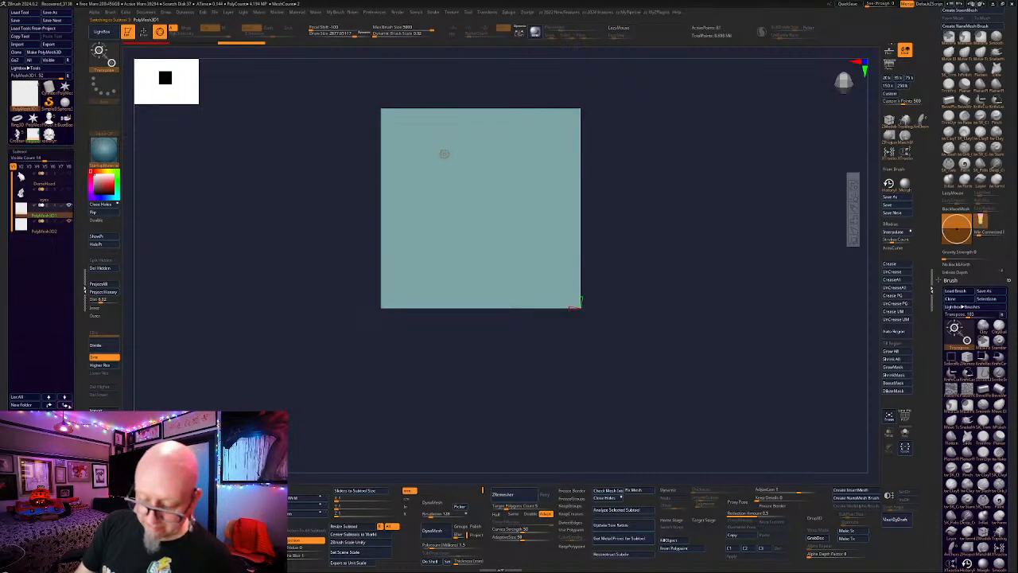
click(103, 345)
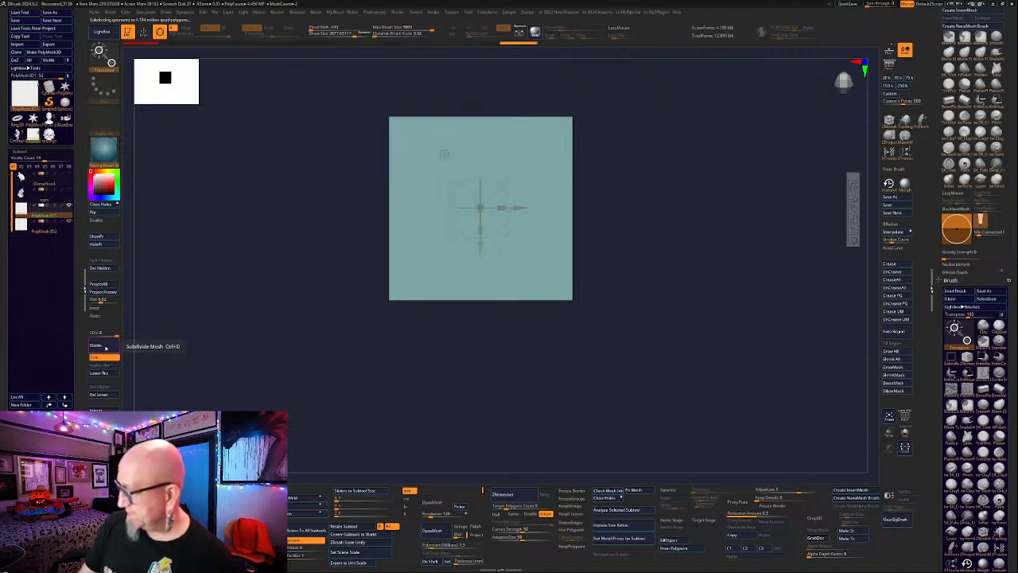
click(105, 347)
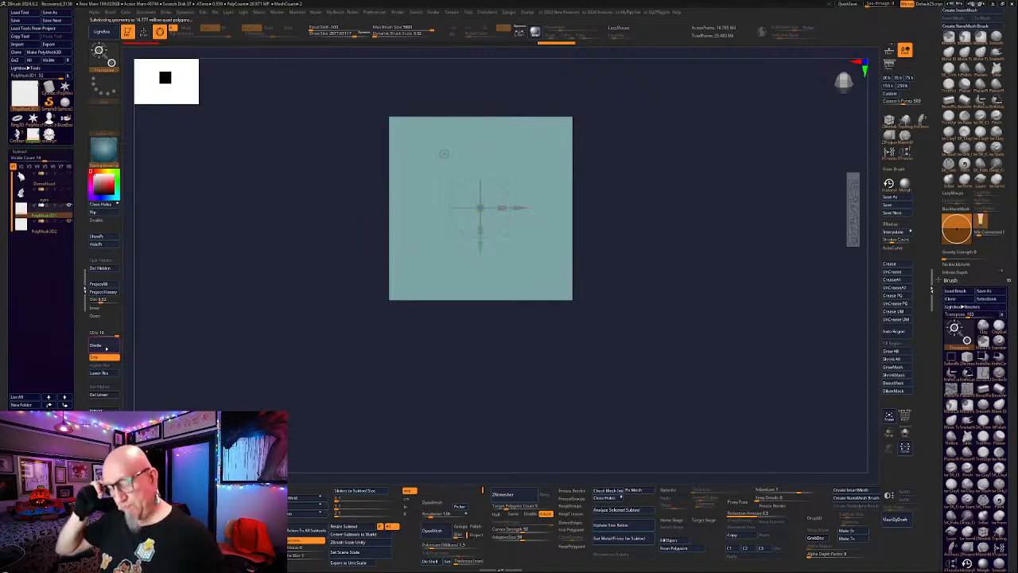
Make the PolyMesh3D2 plane active for sculpting with the Standard brush and set its Focal Shift to -100.
click(44, 227)
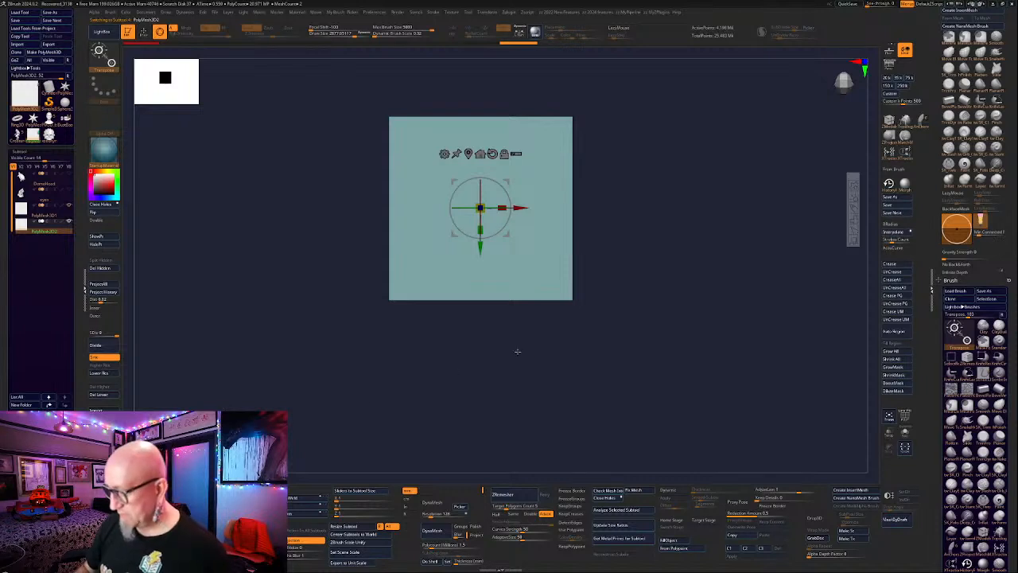
alt+drag(517, 352, 614, 371)
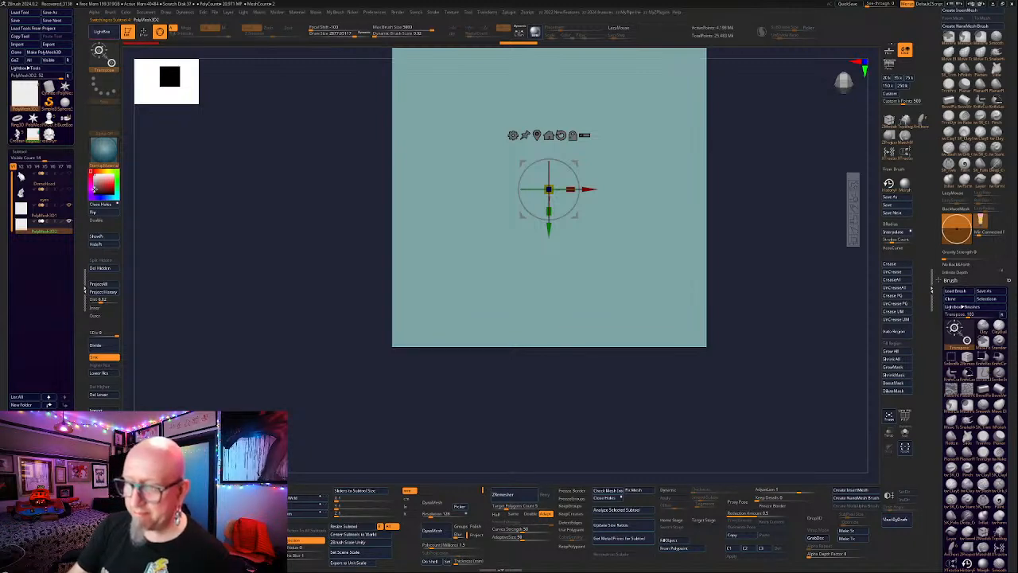
alt+drag(184, 171, 168, 225)
key(q)
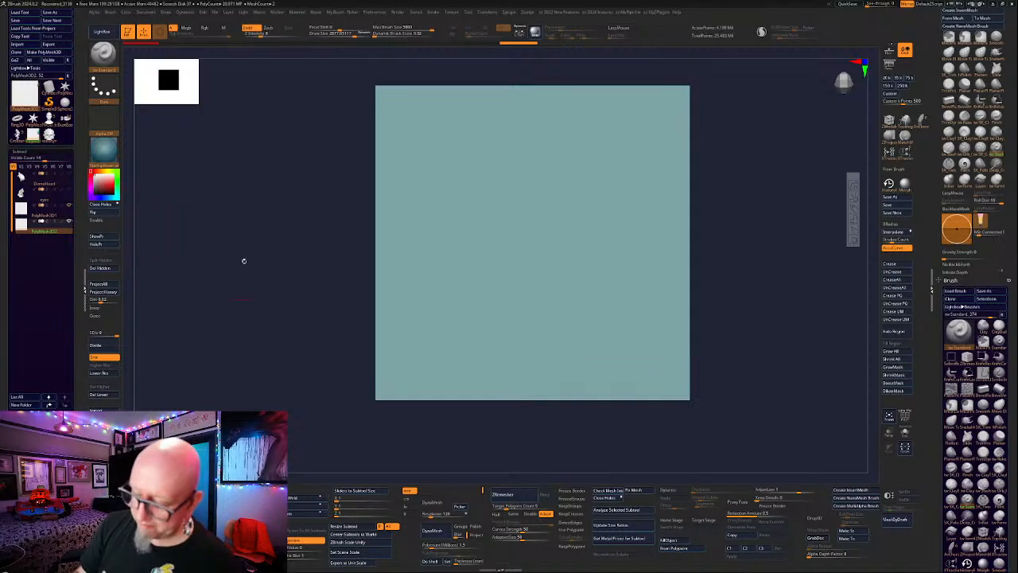
key(space)
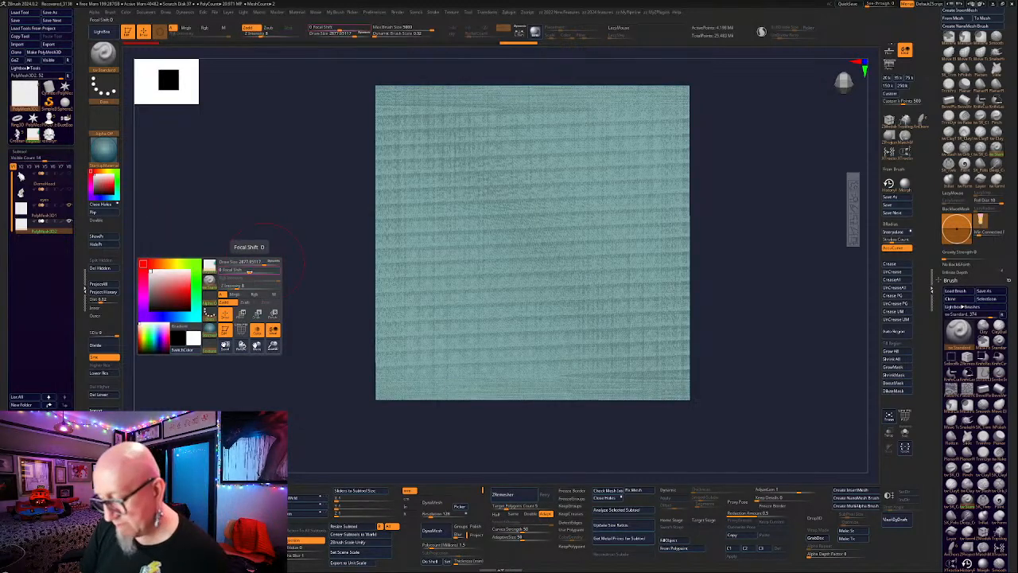
text(-100)
key(Return)
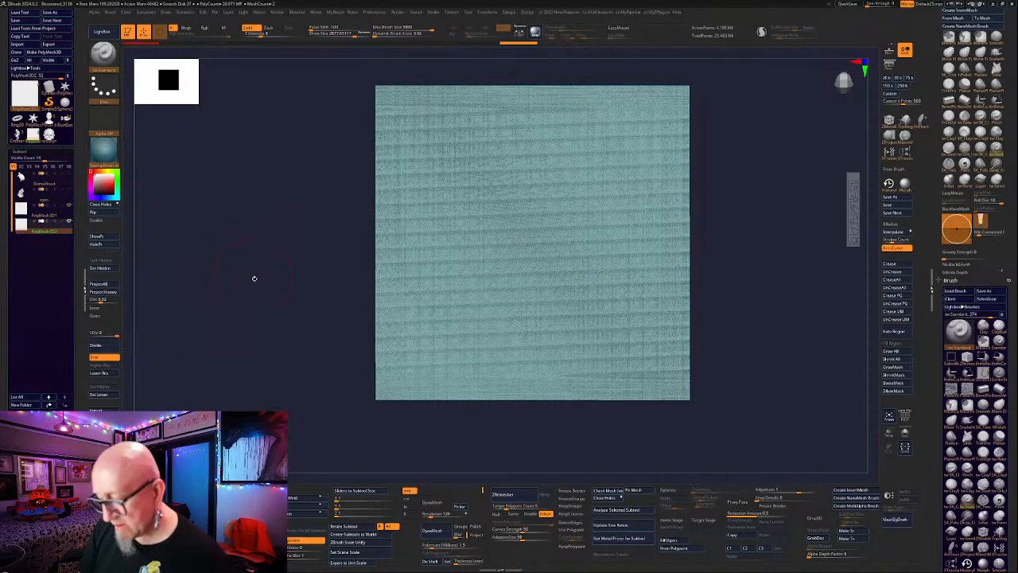
key(ctrl+z)
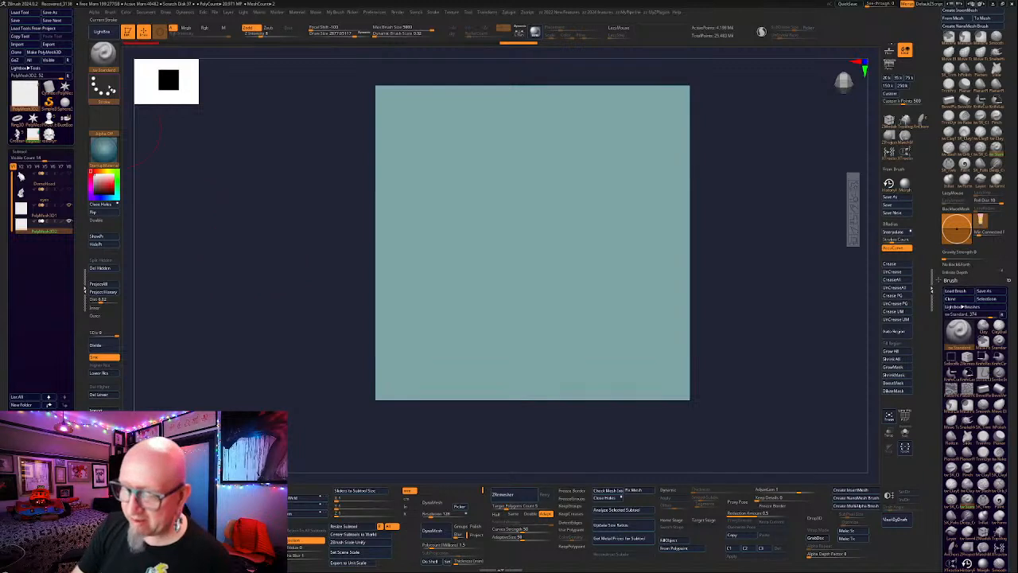
Set the Standard brush to the DragRect stroke and give it a grainy noise alpha.
click(108, 92)
click(107, 87)
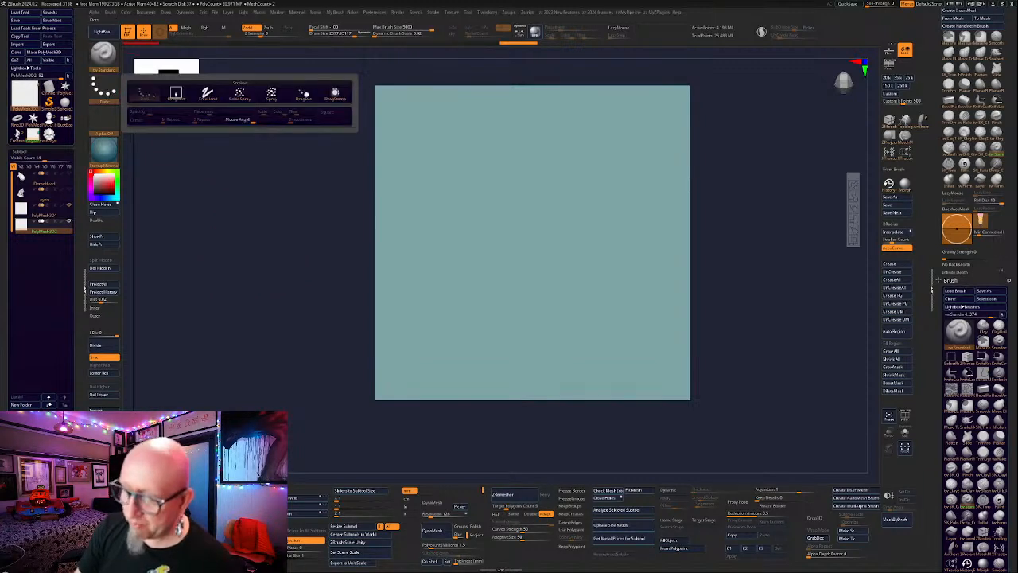
click(176, 95)
click(104, 118)
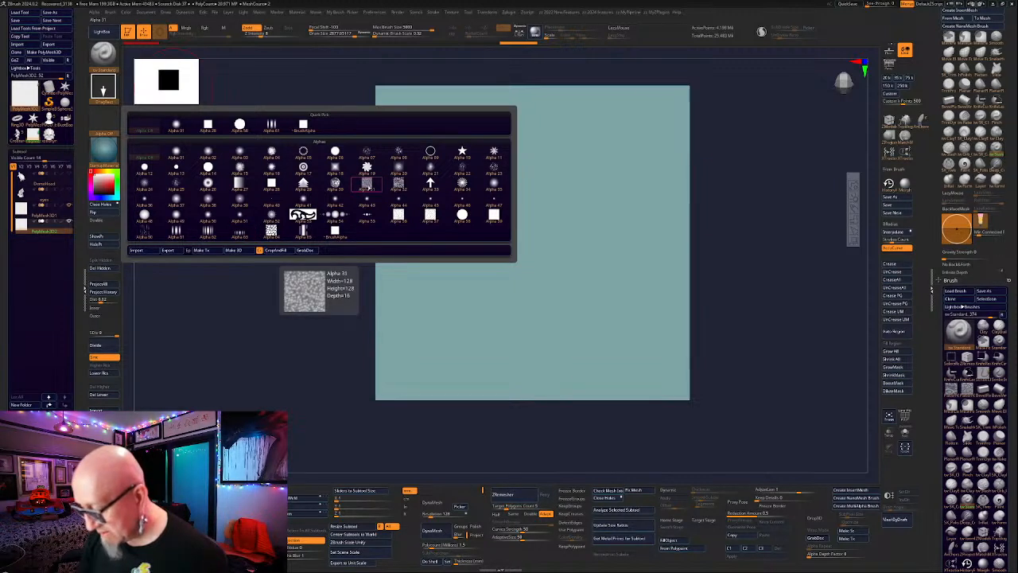
click(398, 185)
Try stamping the noise alpha across the PolyMesh3D2 plane, undoing each stamp.
alt+drag(741, 205, 644, 189)
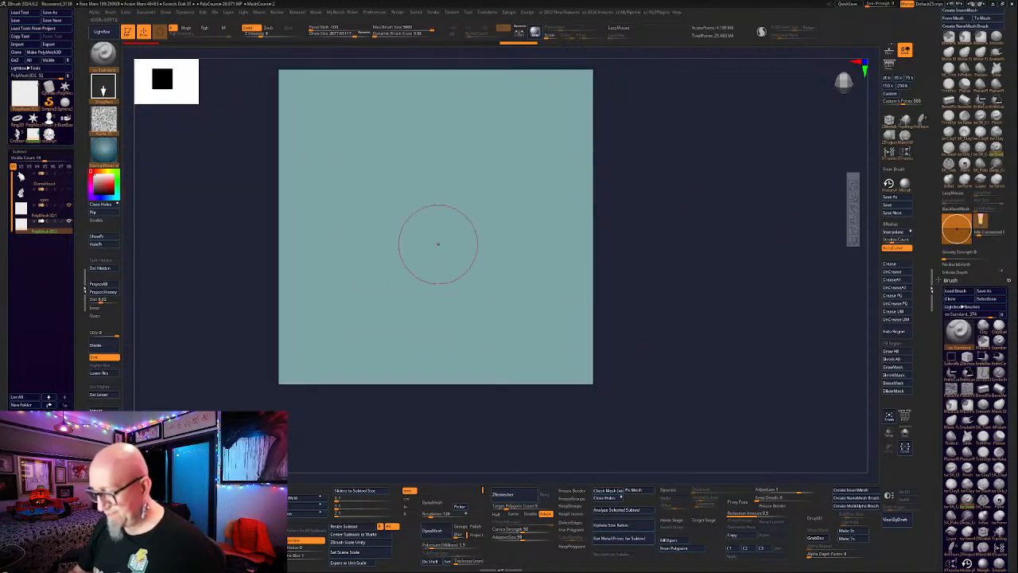
drag(429, 217, 418, 392)
key(ctrl+z)
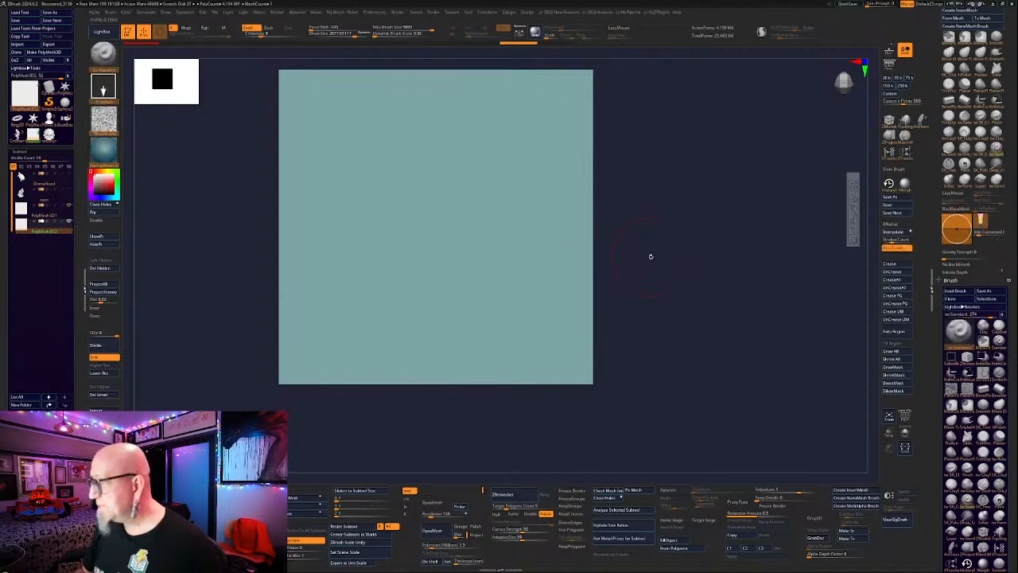
key(ctrl+shift+z)
key(space)
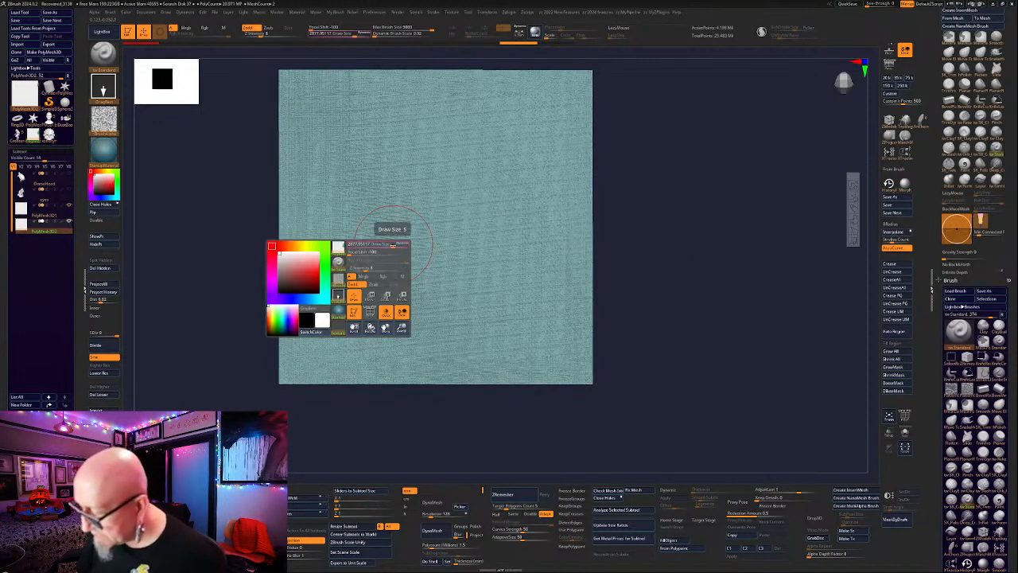
key(ctrl+z)
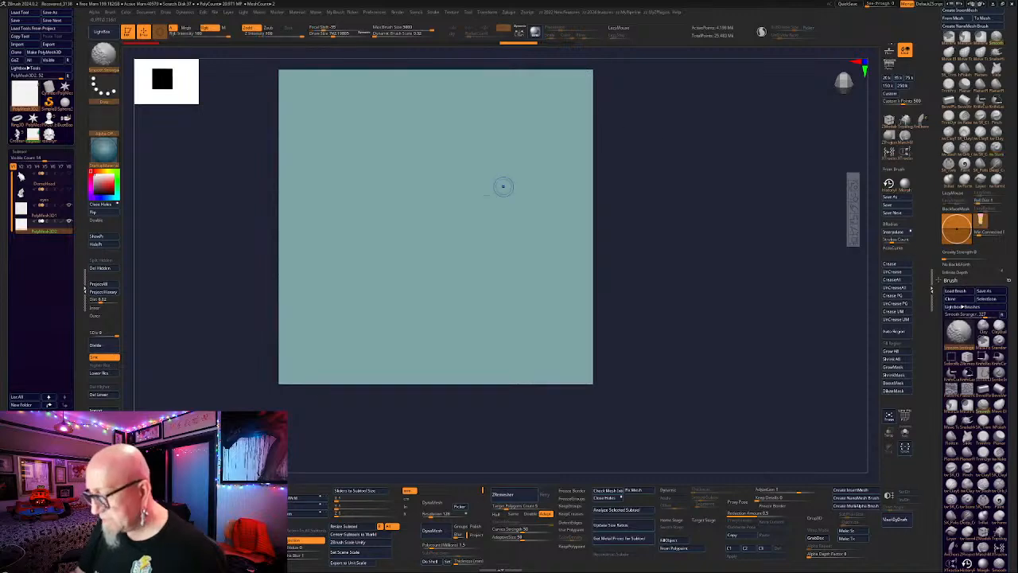
drag(470, 265, 411, 425)
key(ctrl+z)
Choose the cobblestone alpha for the brush and stamp it over most of the PolyMesh3D2 plane.
click(104, 120)
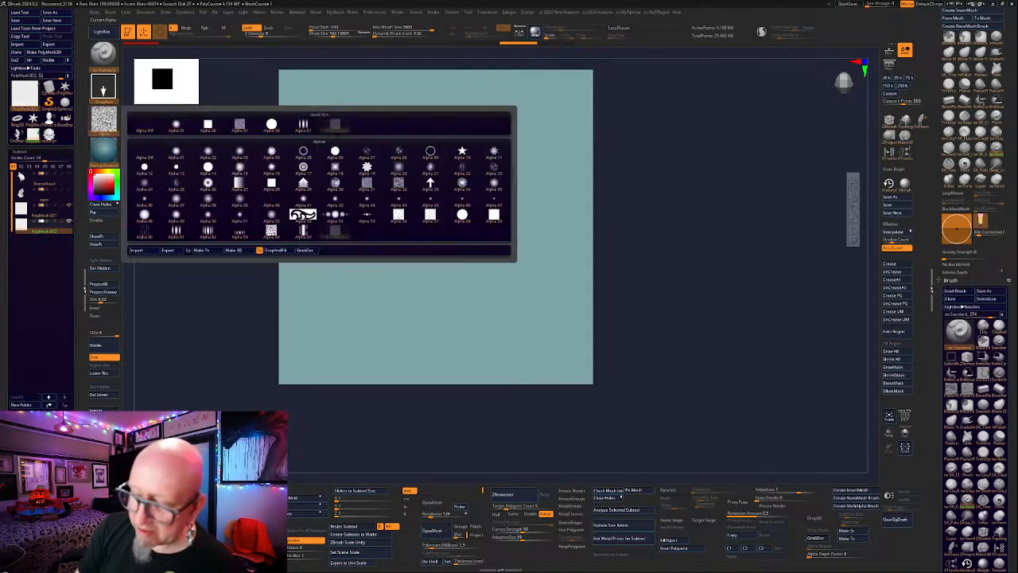
click(239, 125)
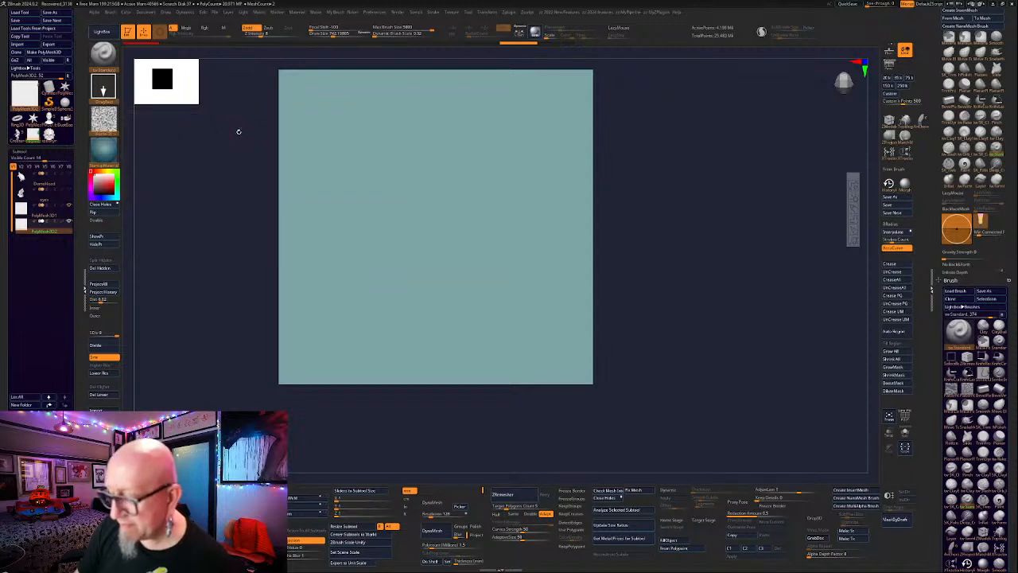
click(104, 120)
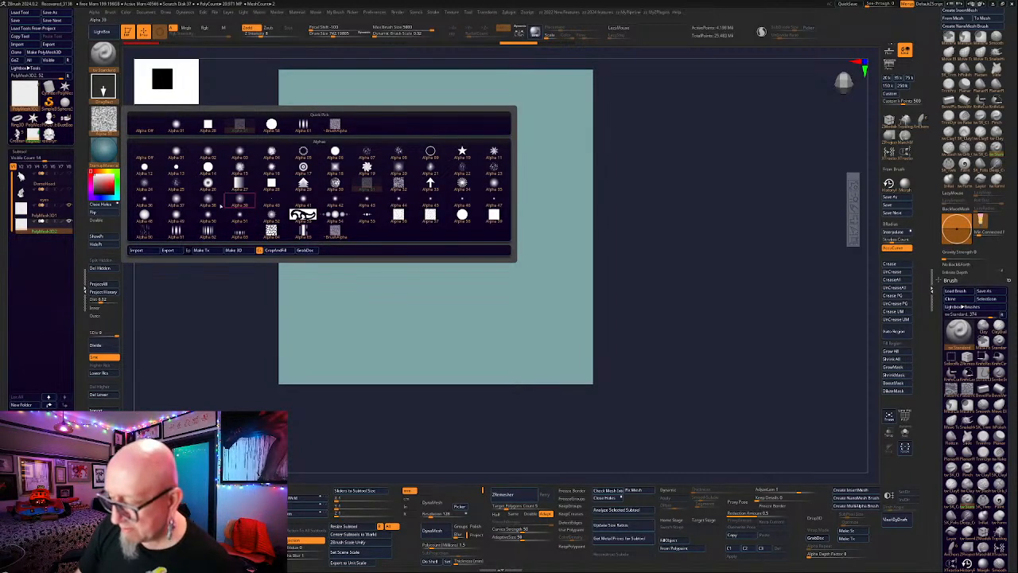
click(271, 231)
drag(427, 205, 425, 392)
alt+drag(674, 246, 661, 287)
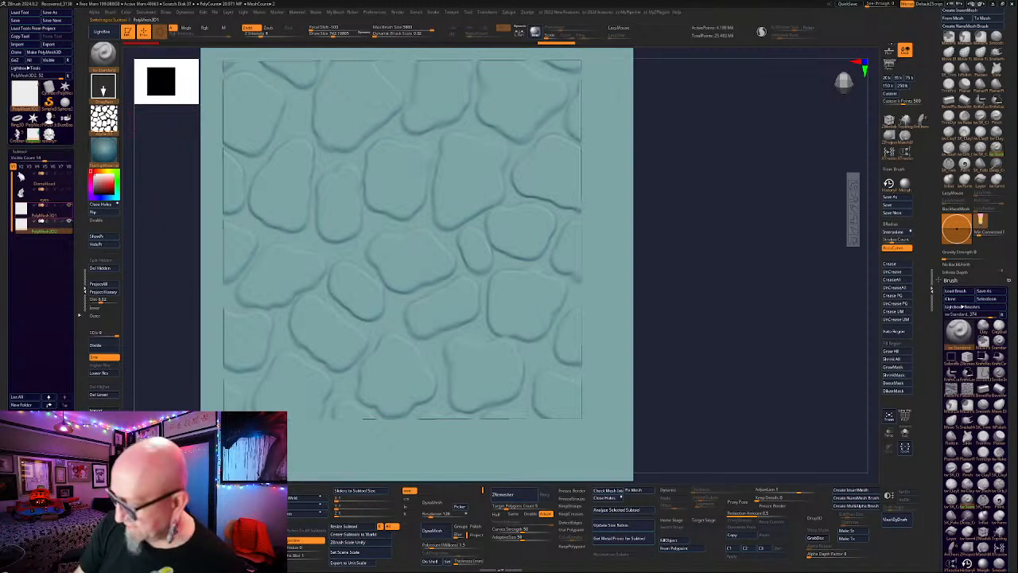
Stamp the same cobblestone alpha across the centre of the PolyMesh3D1 plane, replacing an unwanted attempt.
key(d)
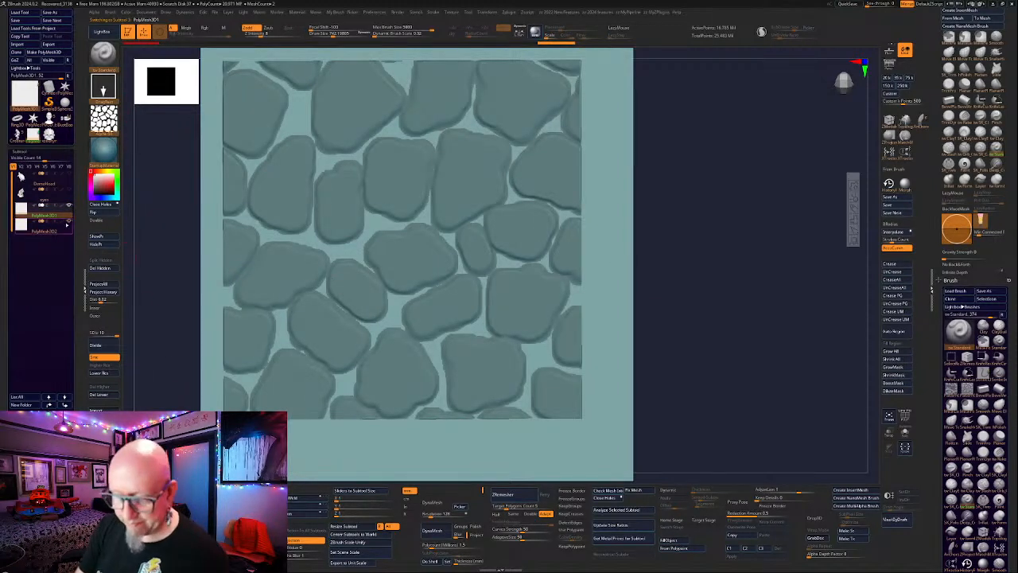
key(ctrl+z)
drag(403, 237, 393, 458)
drag(399, 455, 401, 450)
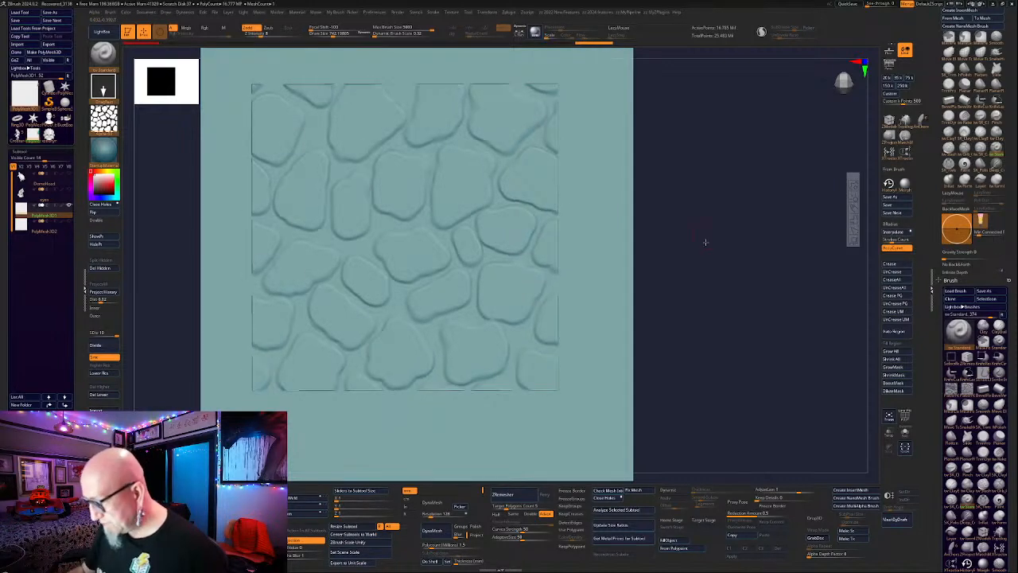
Compare the sharpness of the stone edges on the PolyMesh3D1 and PolyMesh3D2 planes up close.
alt+drag(705, 241, 705, 300)
click(45, 226)
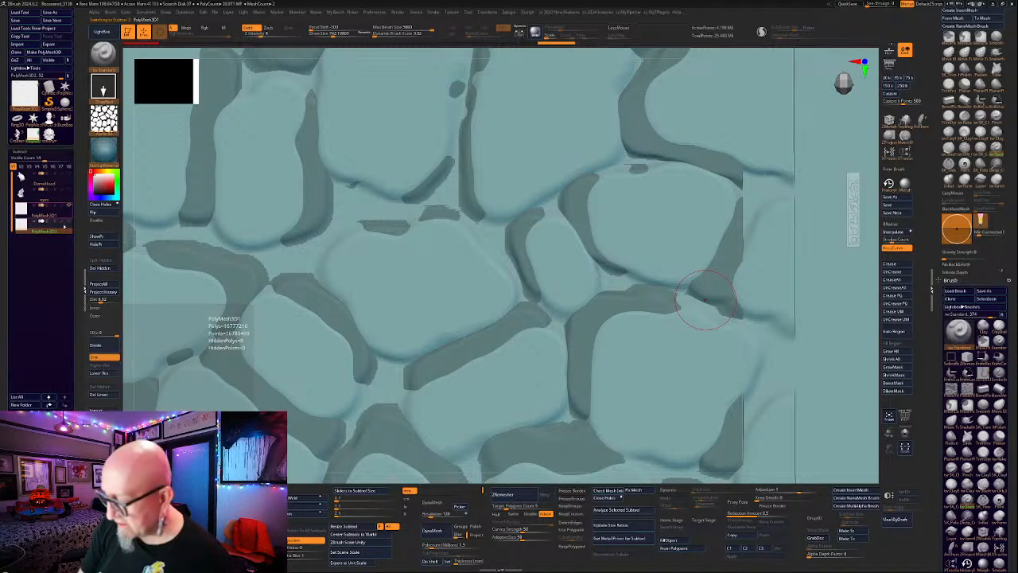
click(56, 229)
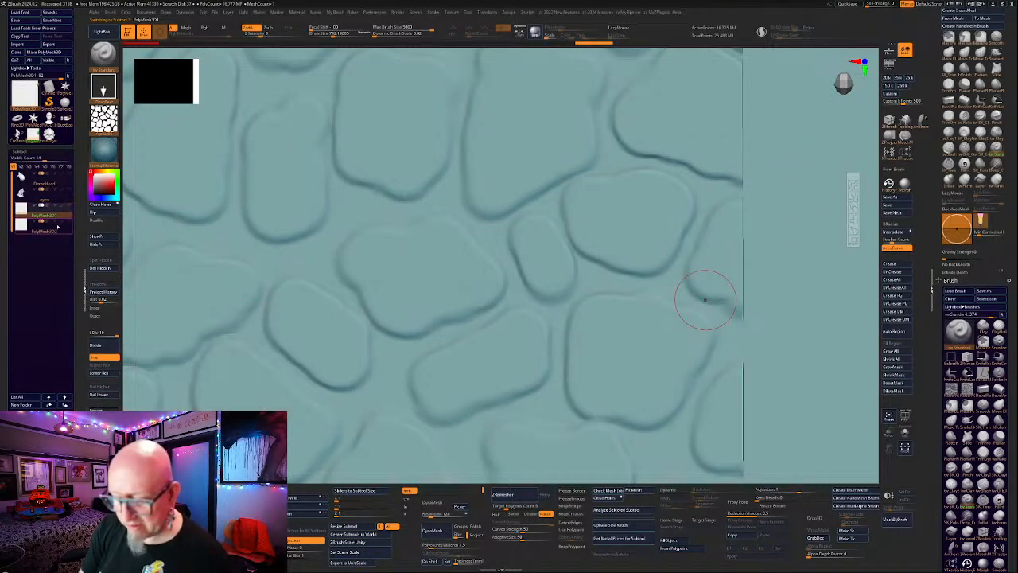
click(55, 231)
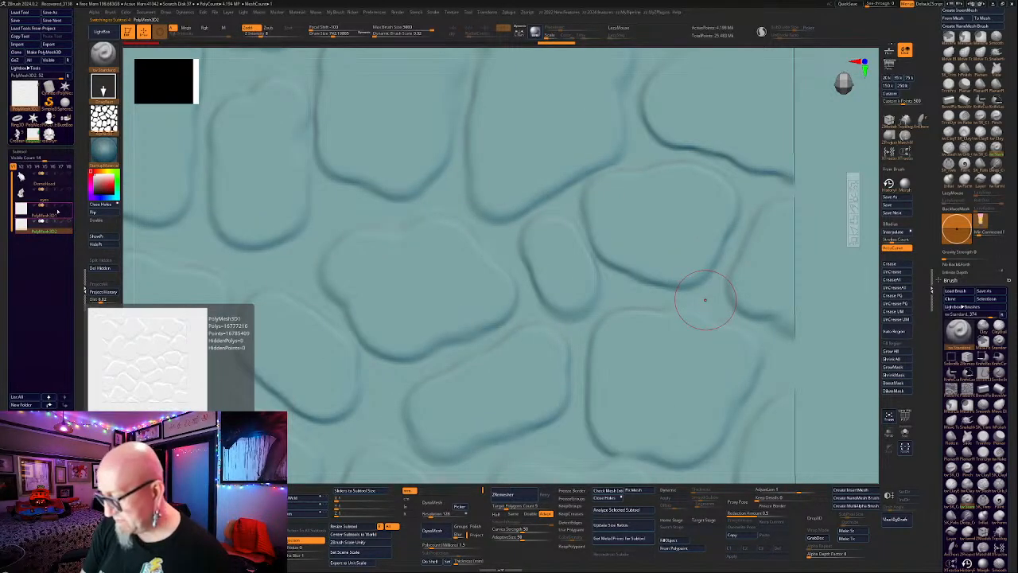
alt+click(705, 300)
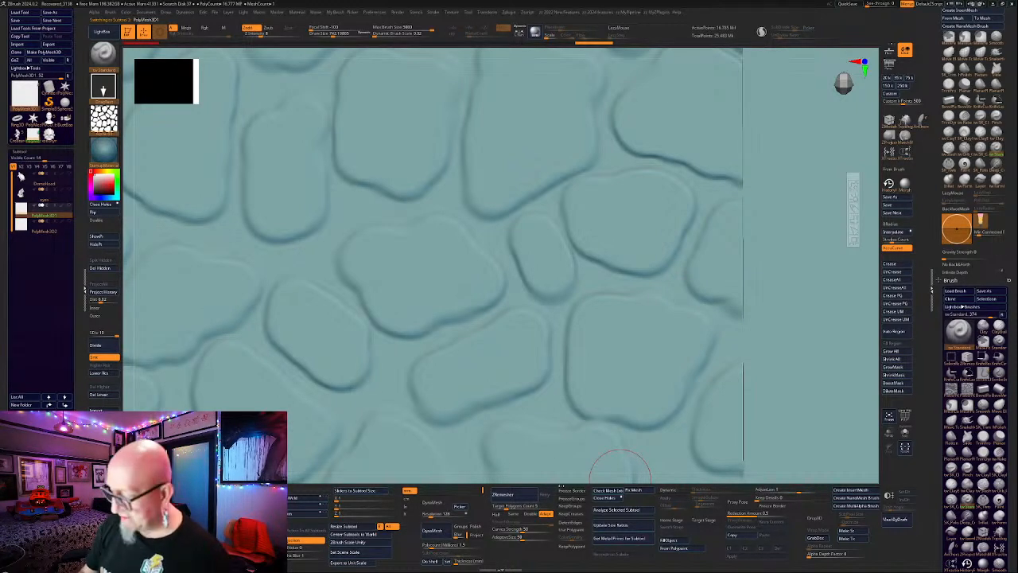
drag(874, 324, 879, 382)
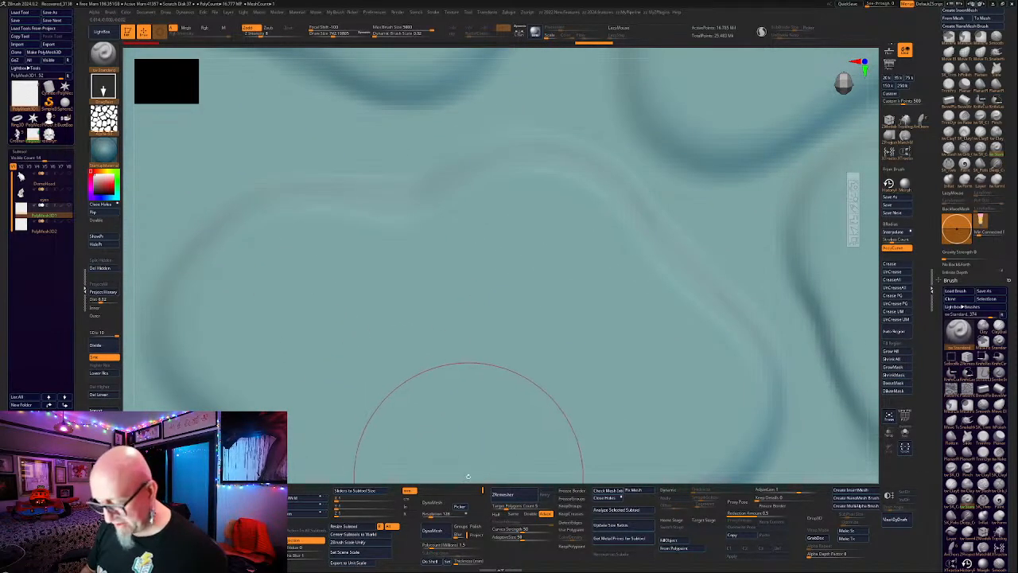
alt+drag(468, 477, 253, 380)
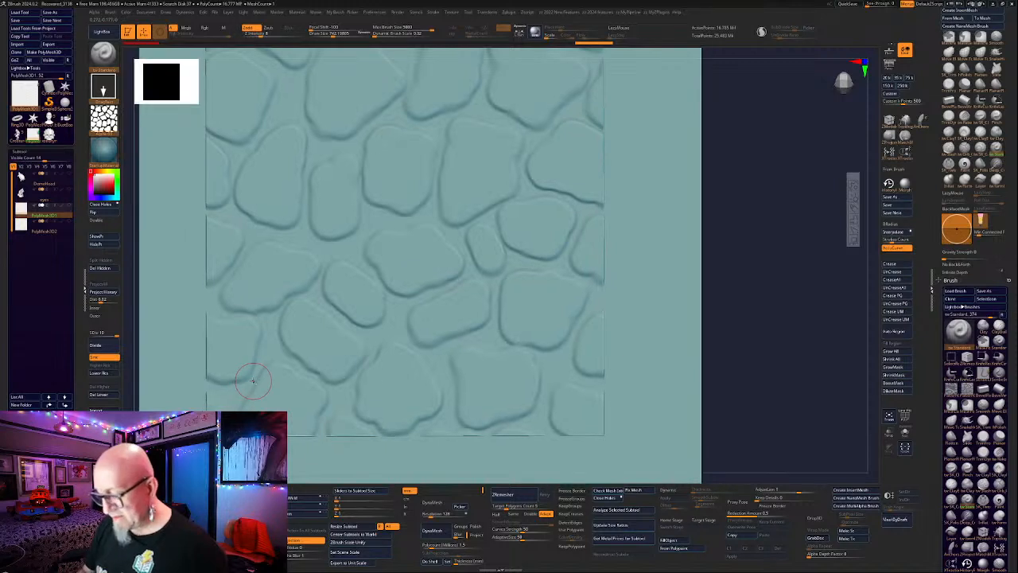
alt+drag(737, 281, 776, 275)
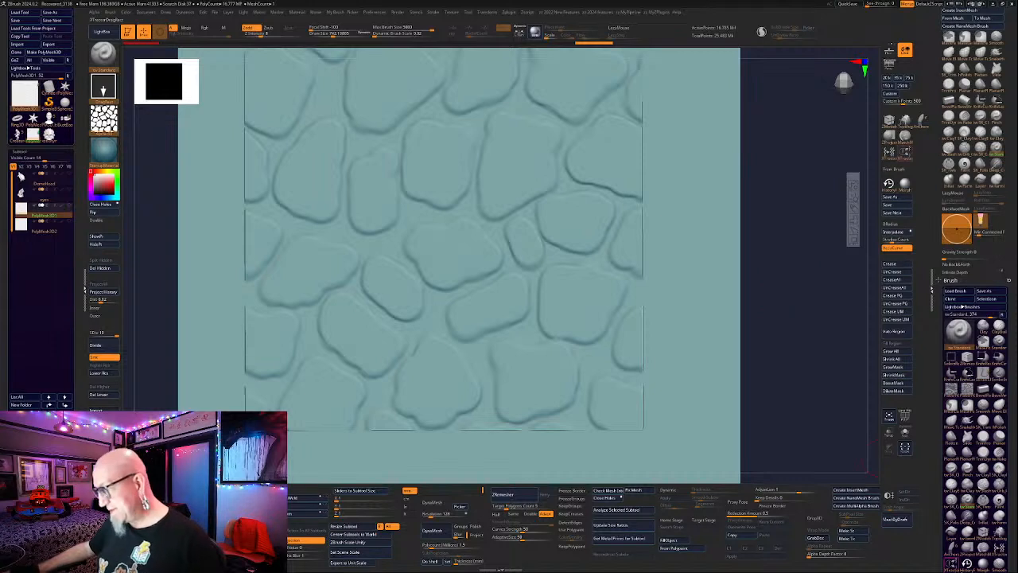
Make the PolyMesh3D2 plane active and start decimating it to the custom target of 500 k points.
click(45, 231)
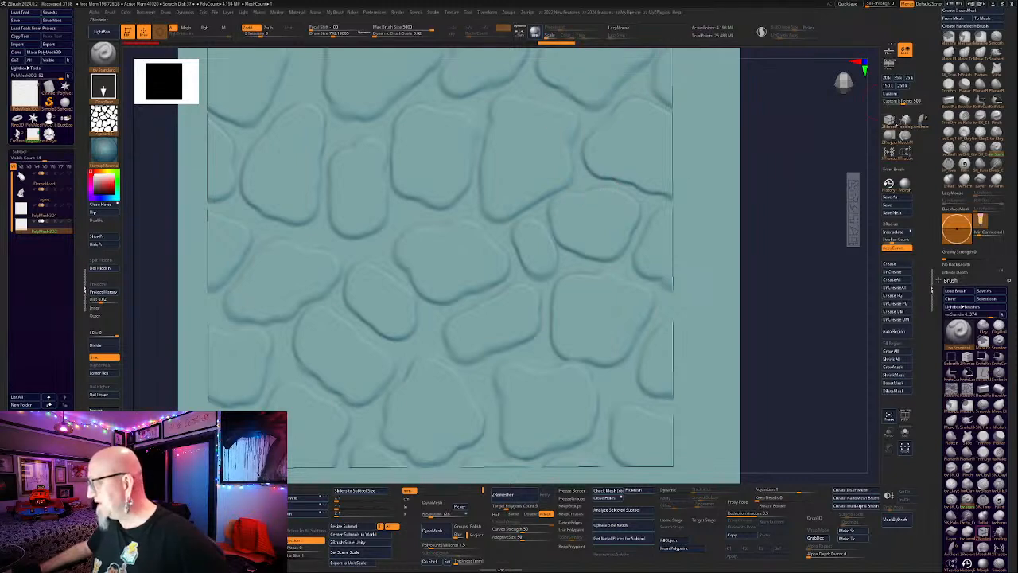
click(889, 94)
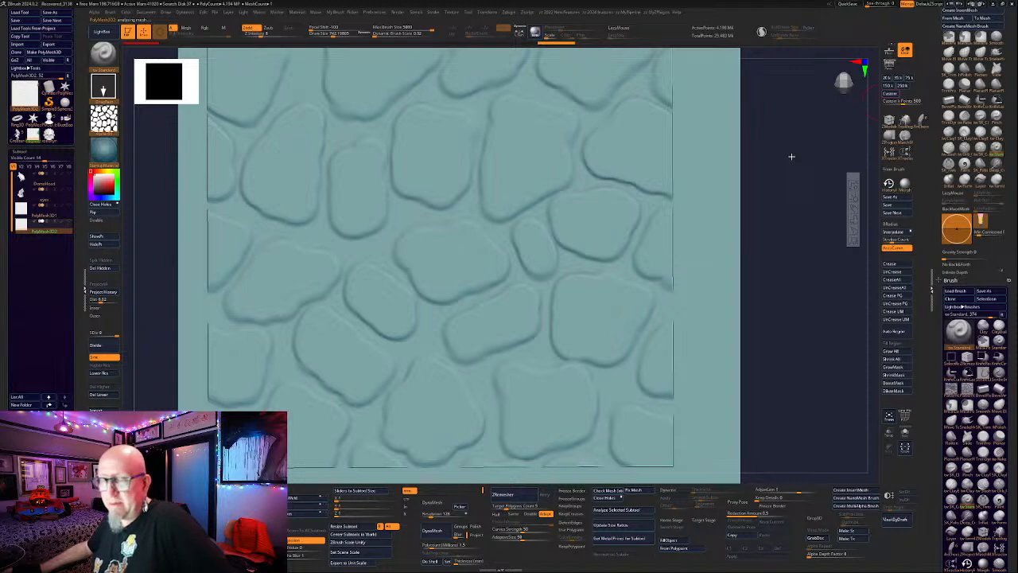